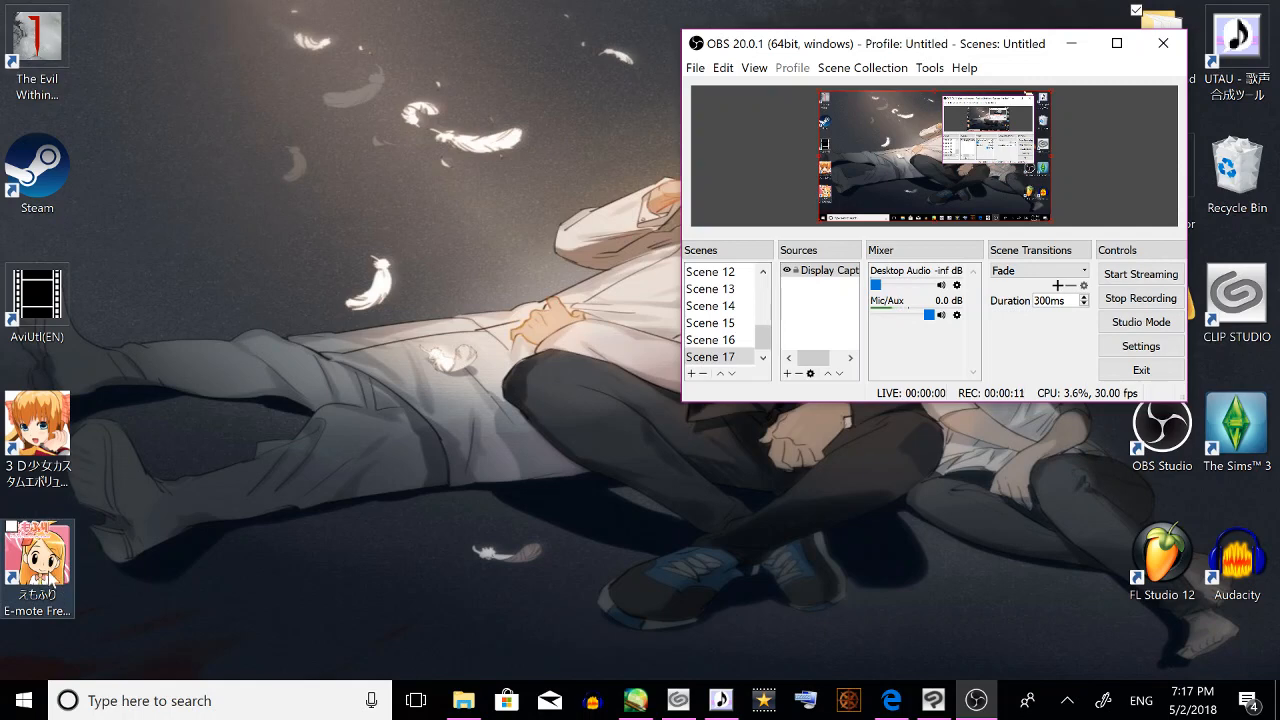
# Launch E-mote Free Movie Maker, accept its license terms, and maximize the editor after minimizing the tutorial page.
pyautogui.doubleClick(43, 553)
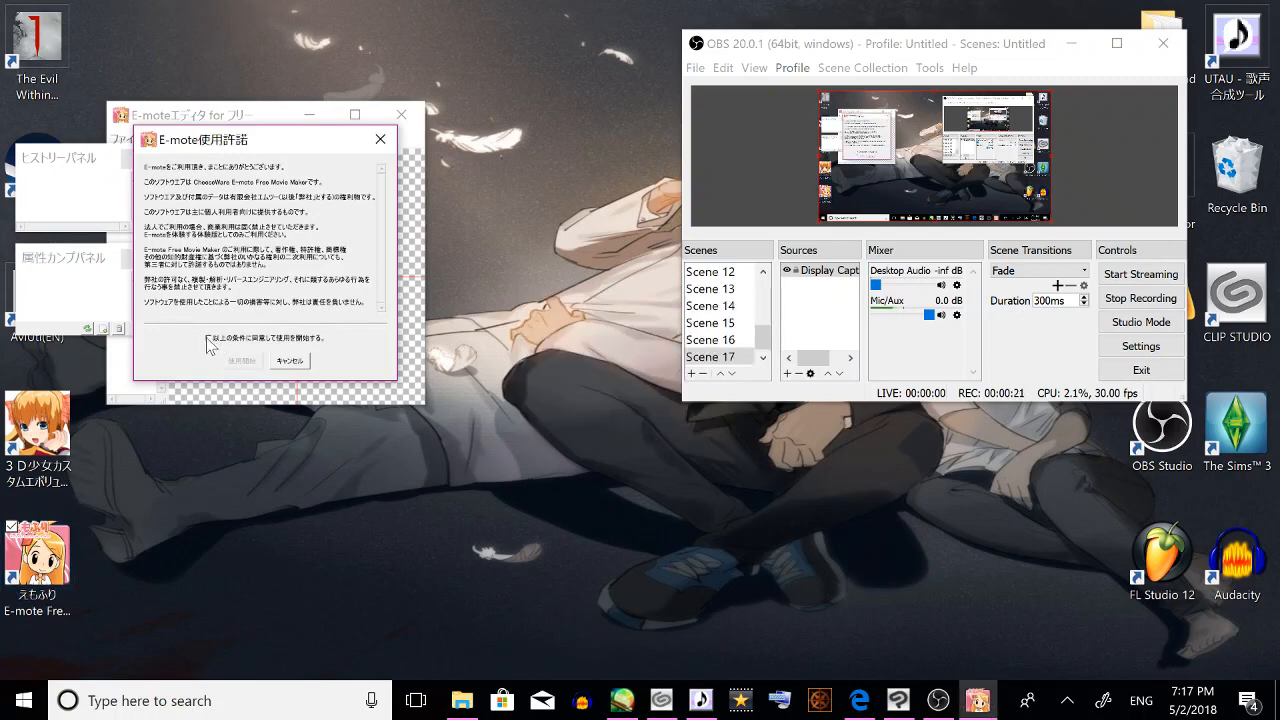
pyautogui.click(207, 338)
pyautogui.click(242, 361)
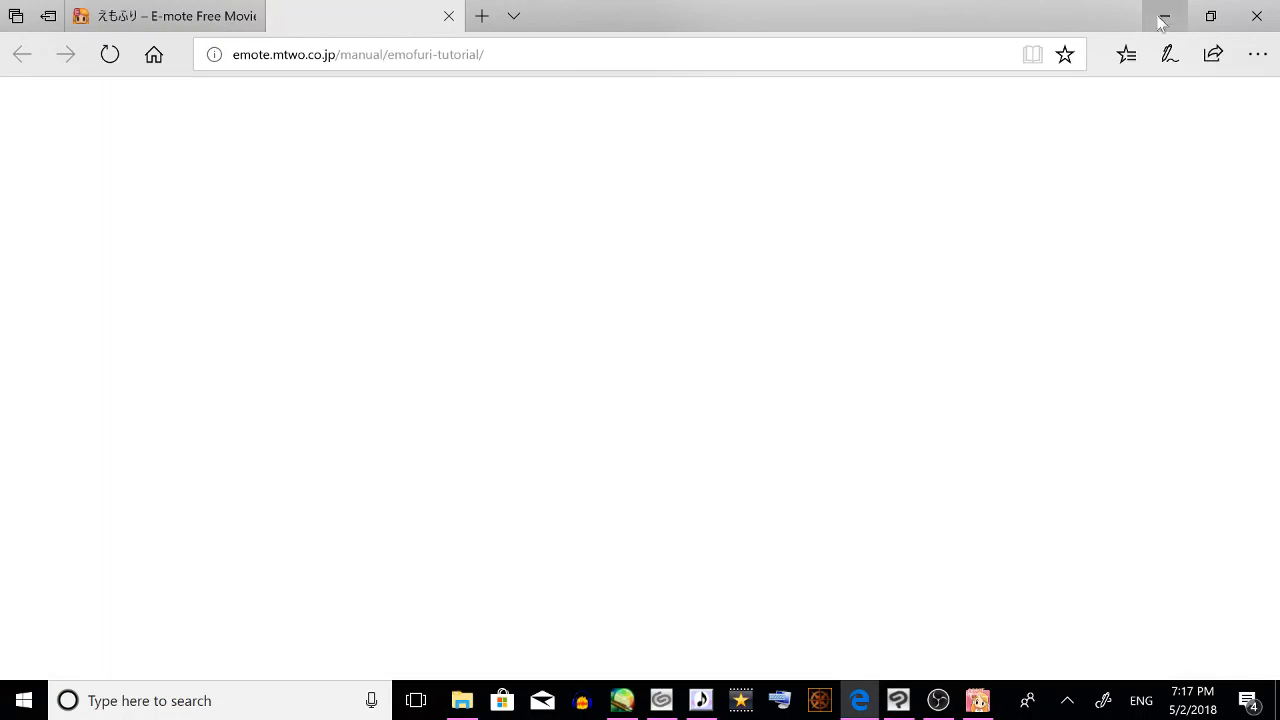
pyautogui.click(1164, 16)
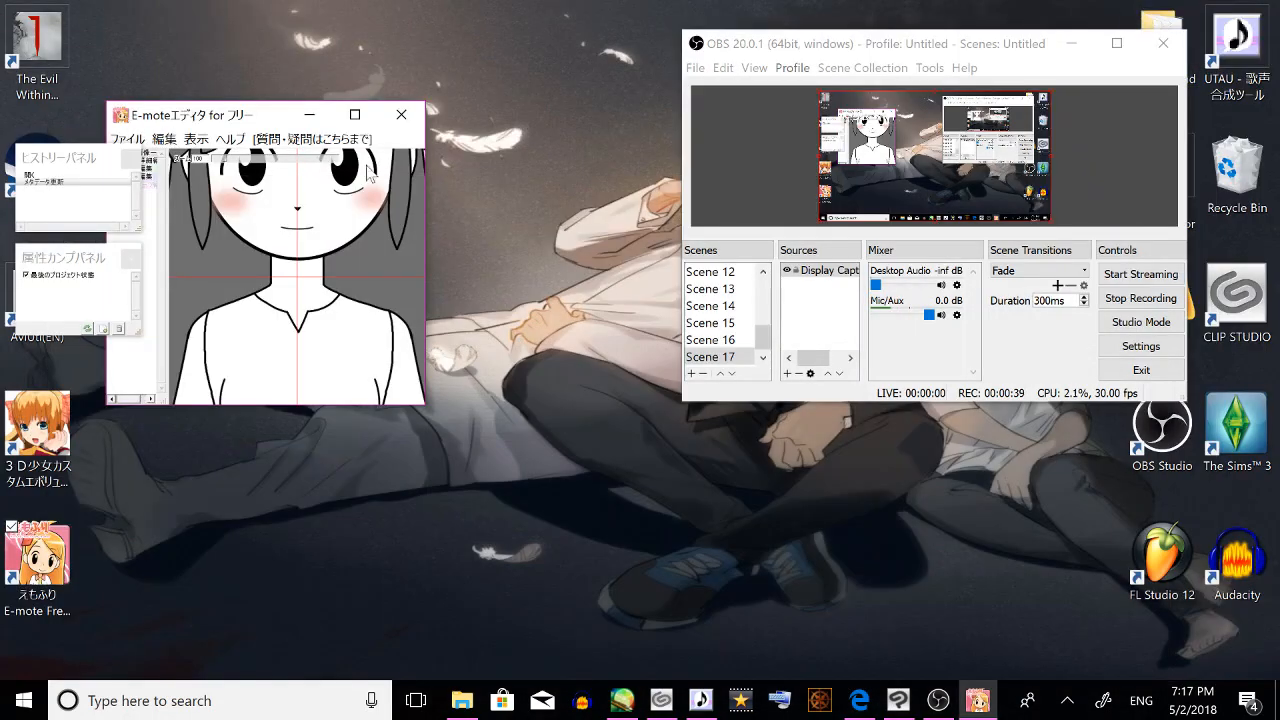
pyautogui.click(354, 114)
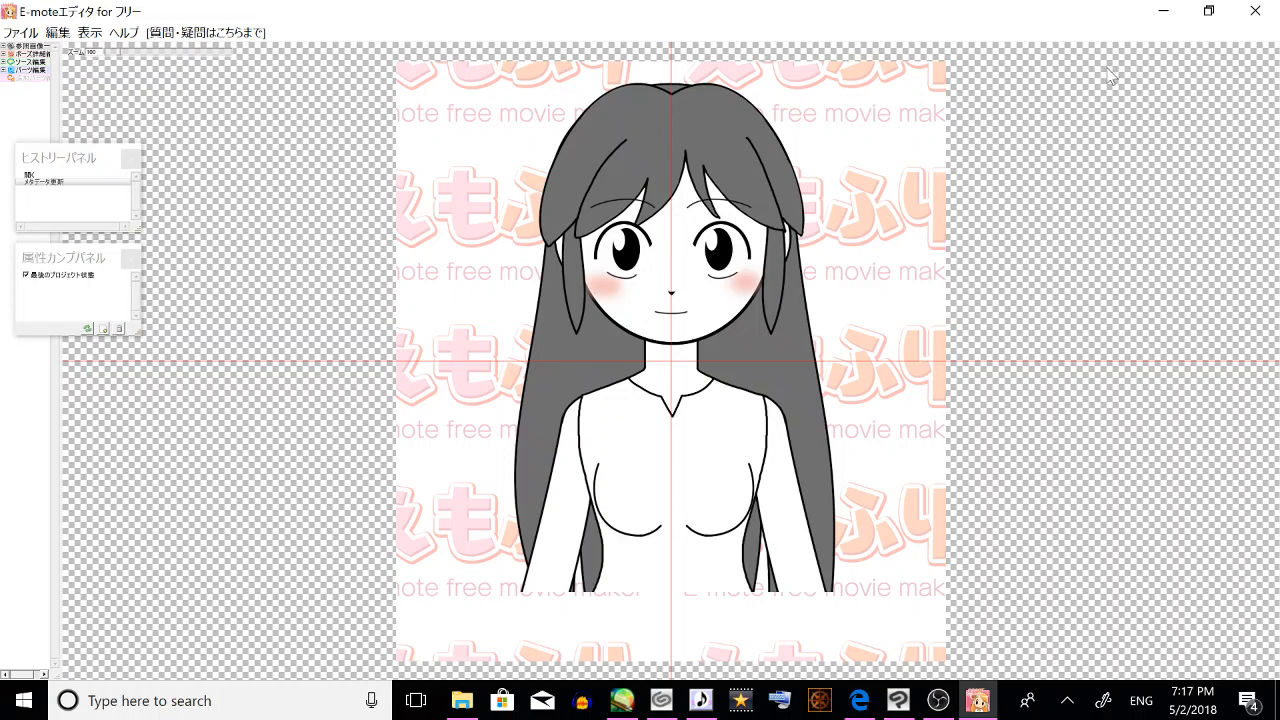
# Switch to Edge, request the えもふり download from the E-mote Free Movie Maker page, and close that page.
pyautogui.click(1164, 12)
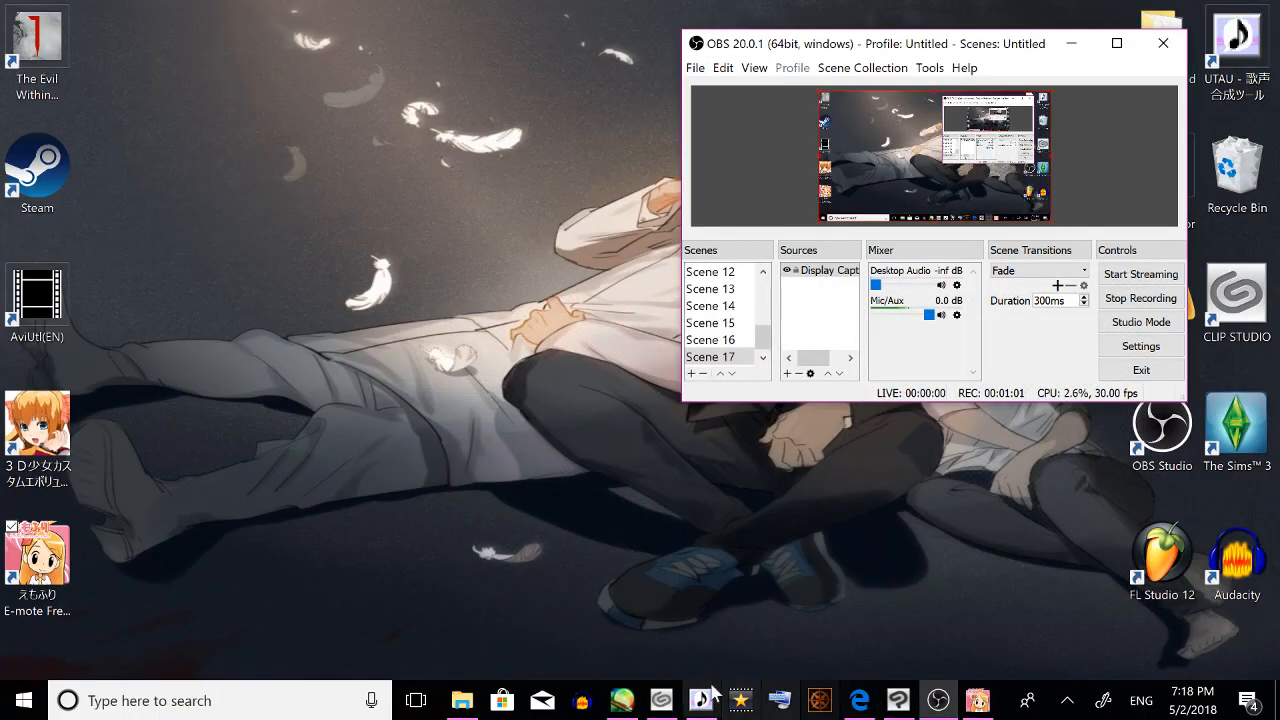
pyautogui.click(858, 698)
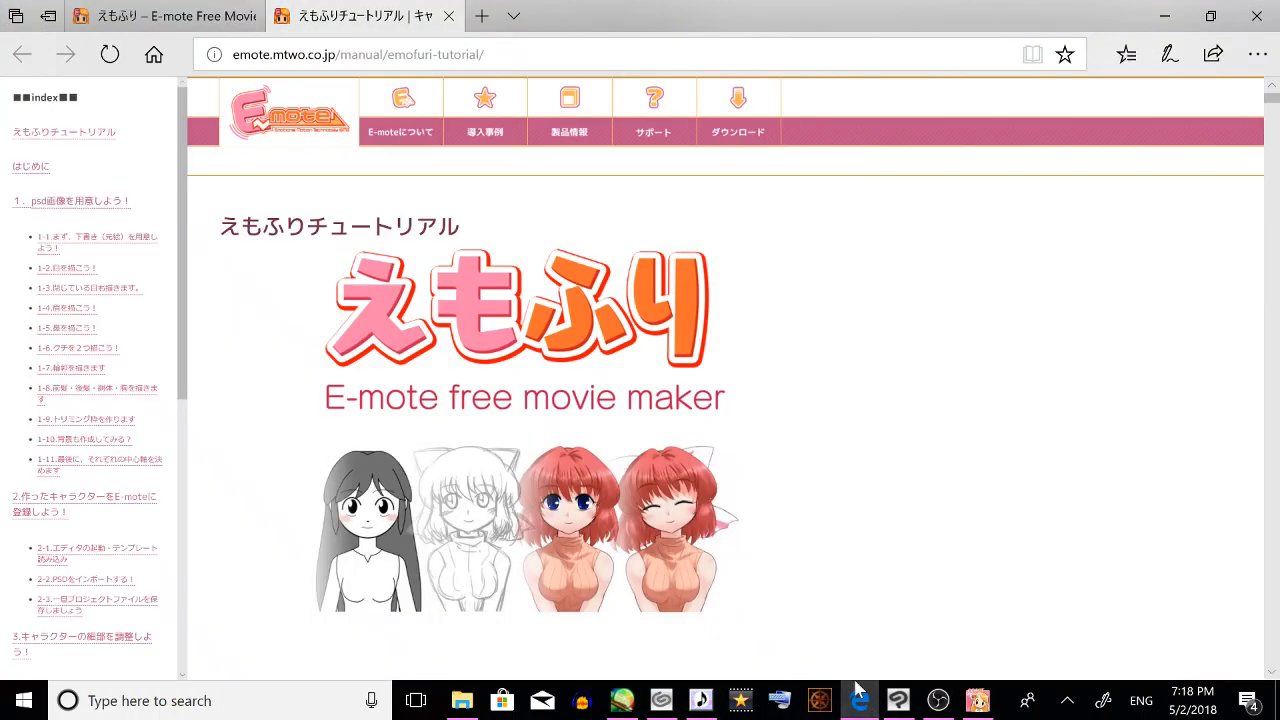
pyautogui.hotkey('ctrl', 'Tab')
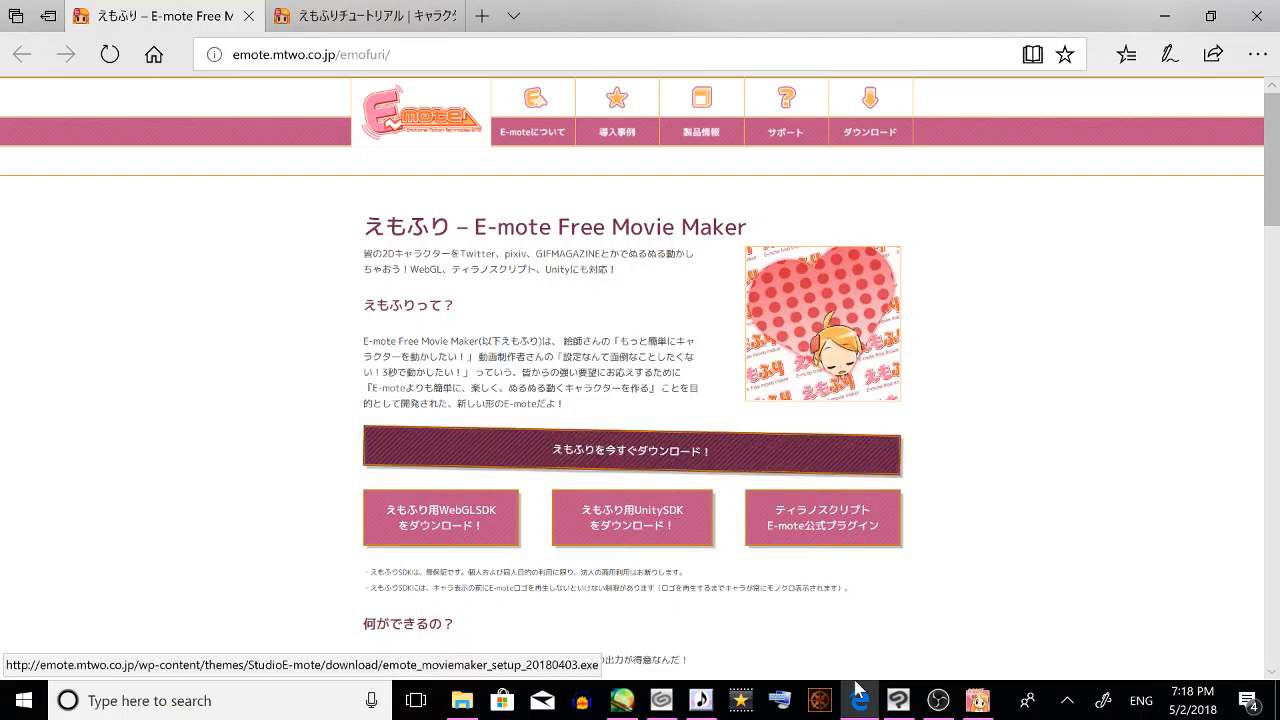
pyautogui.click(571, 455)
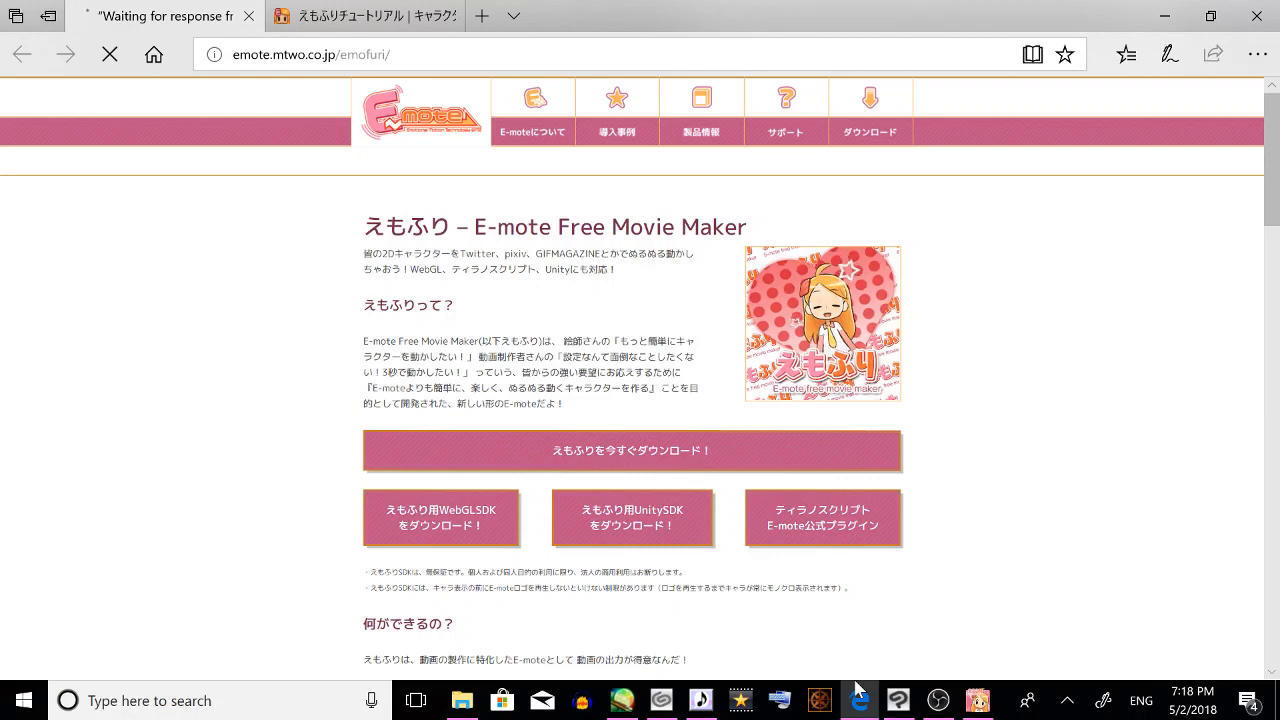
pyautogui.hotkey('ctrl', 'w')
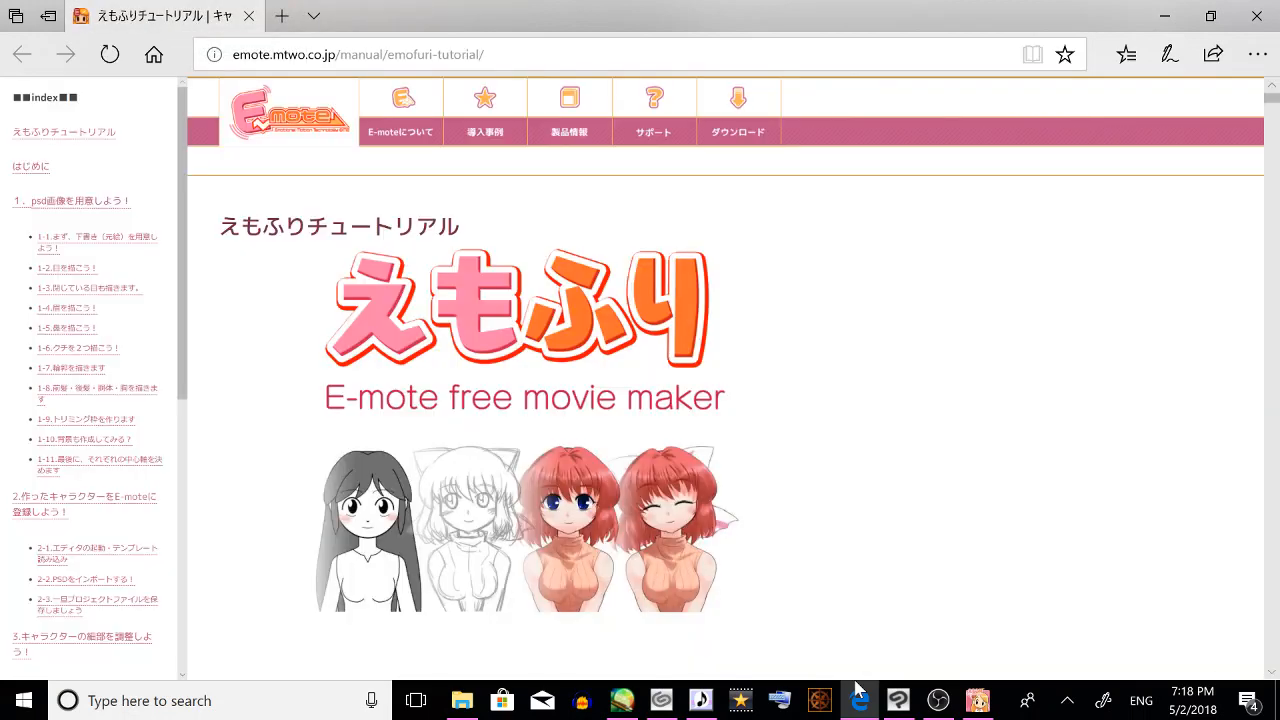
pyautogui.click(1164, 16)
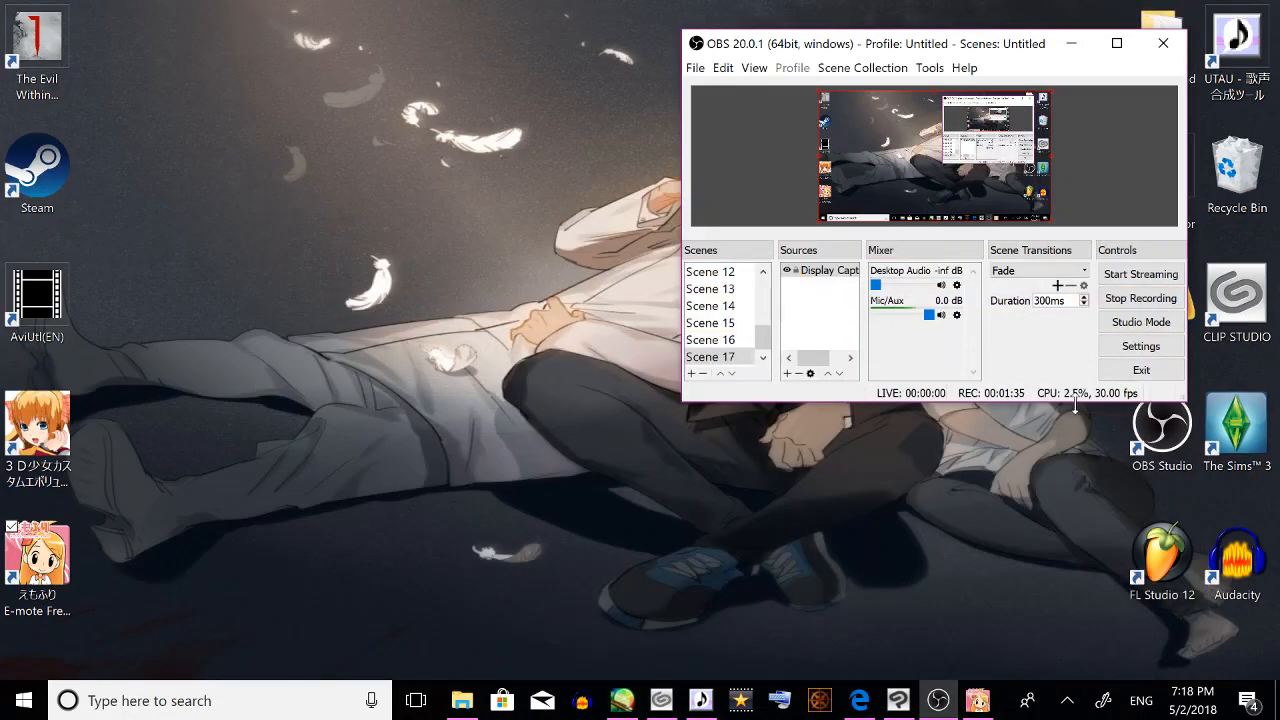
# View the sample character in the E-mote editor and switch to PaintTool SAI.
pyautogui.click(978, 703)
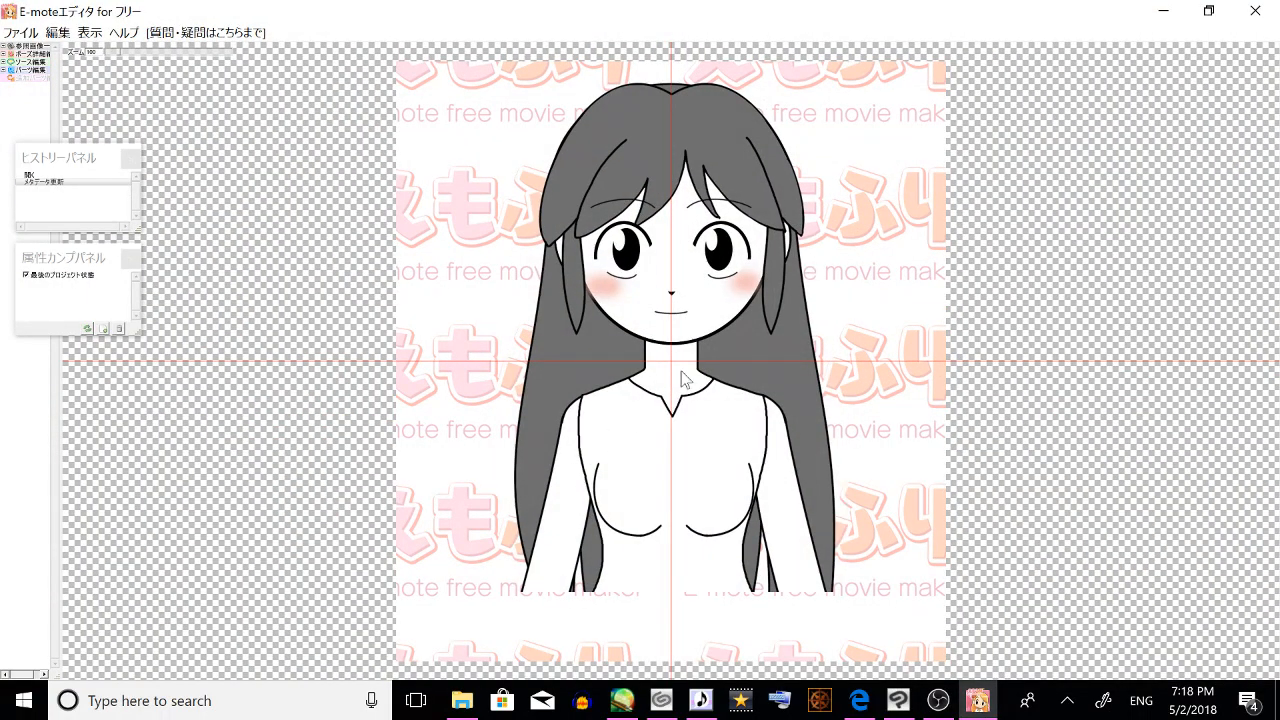
pyautogui.click(1161, 13)
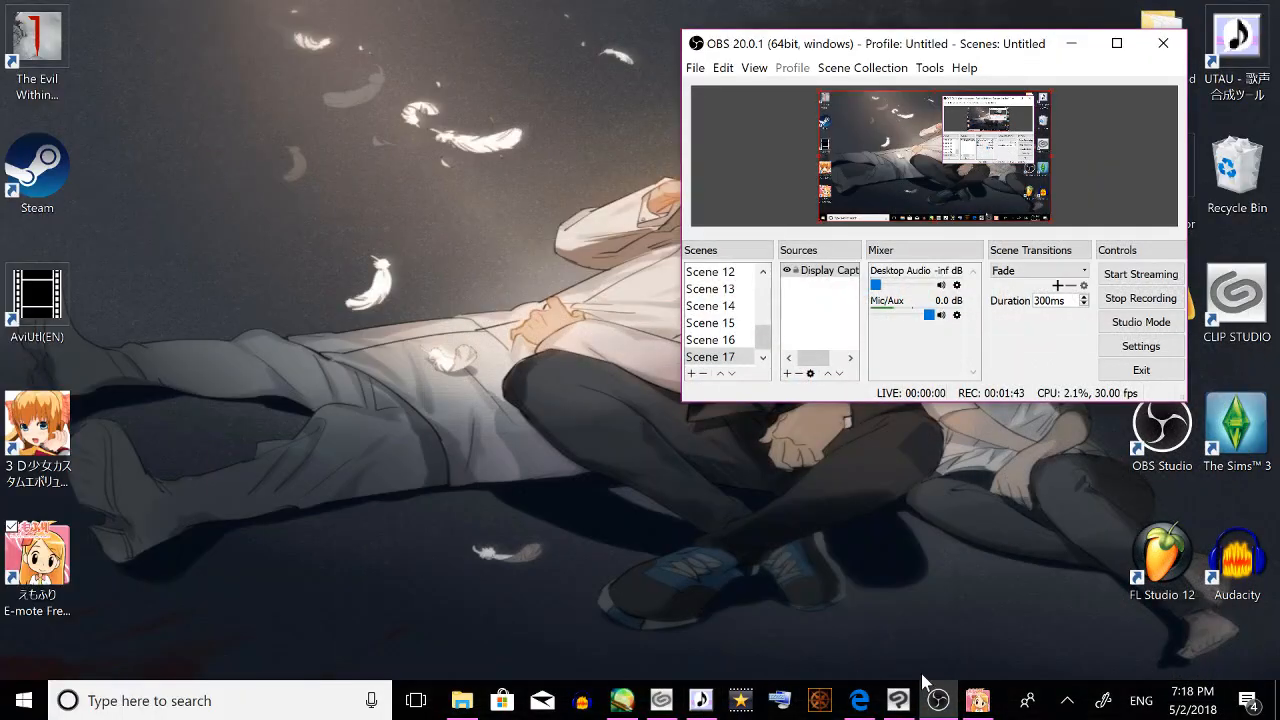
pyautogui.click(624, 704)
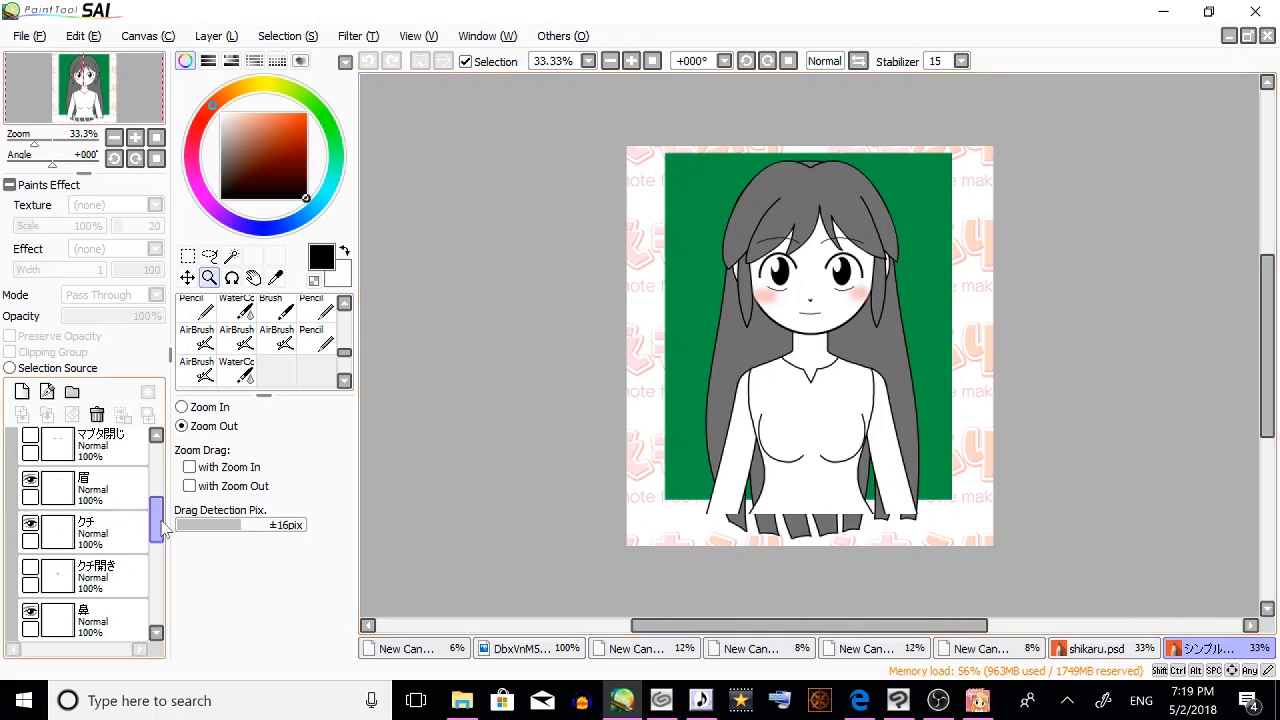
# Examine the template's layer stack from end to end, toggling the 後髪 back hair layer off and on.
pyautogui.moveTo(157, 530); pyautogui.dragTo(149, 606)
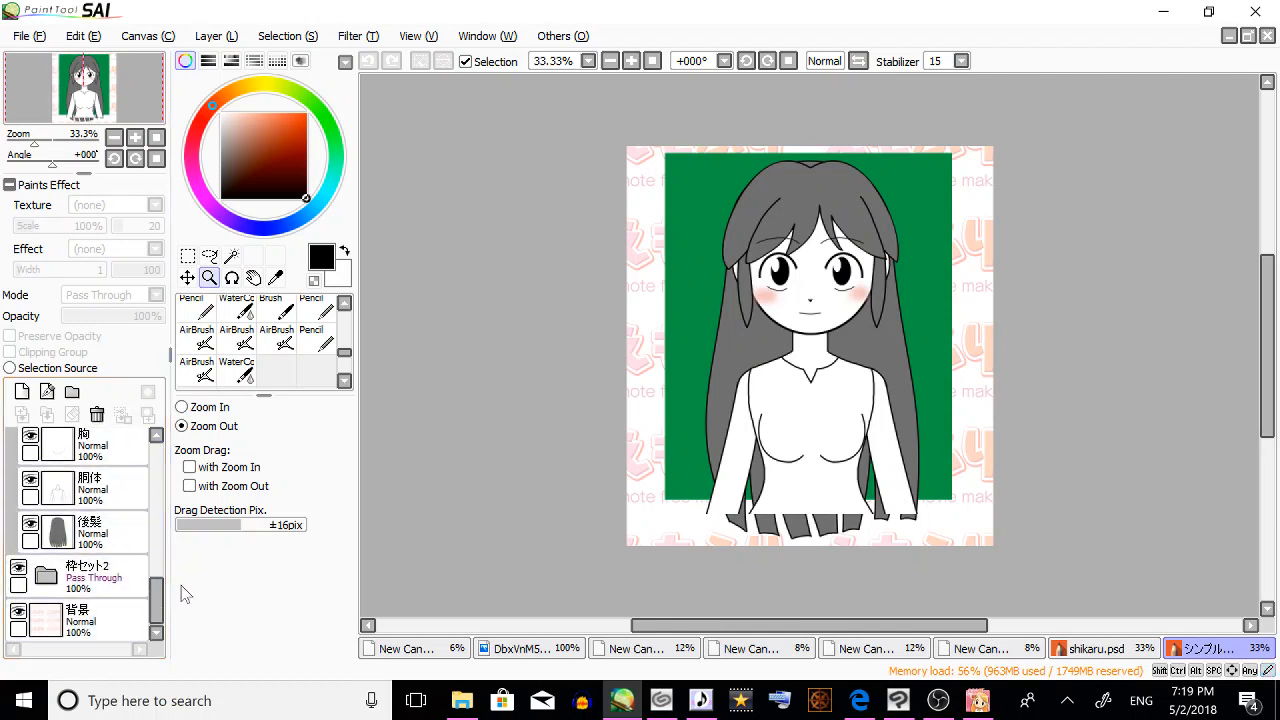
pyautogui.click(30, 526)
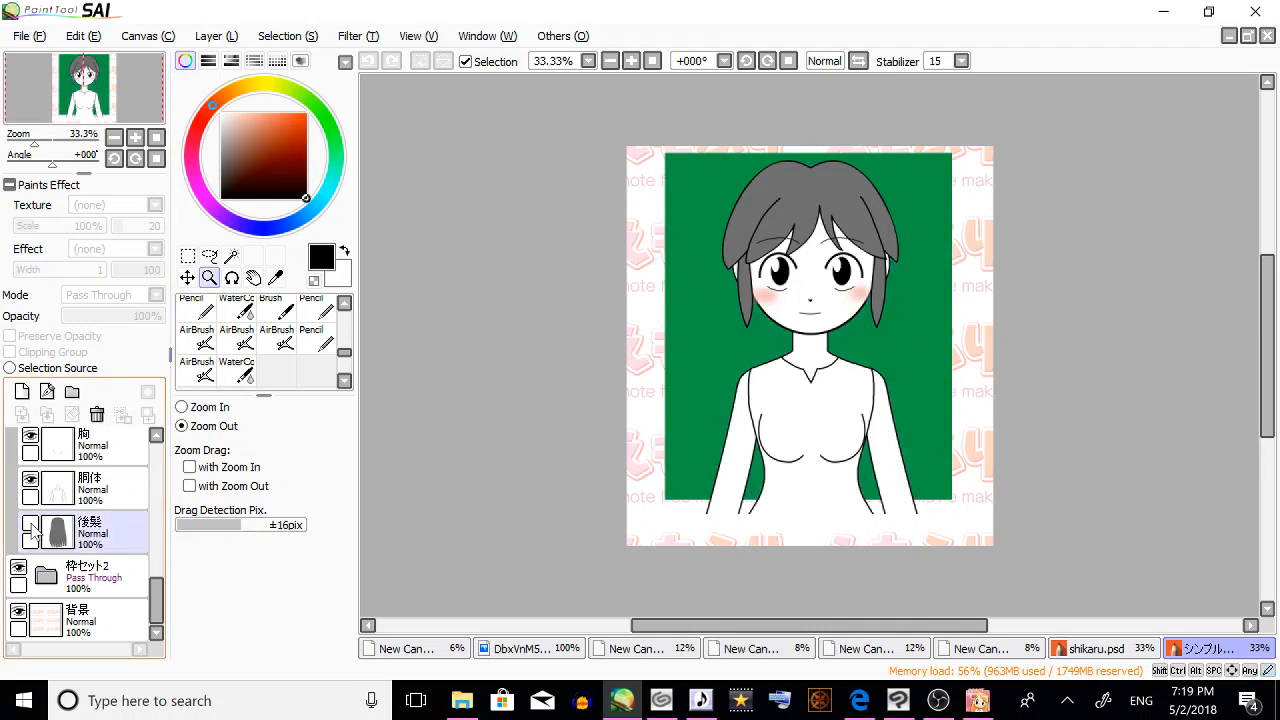
pyautogui.click(30, 526)
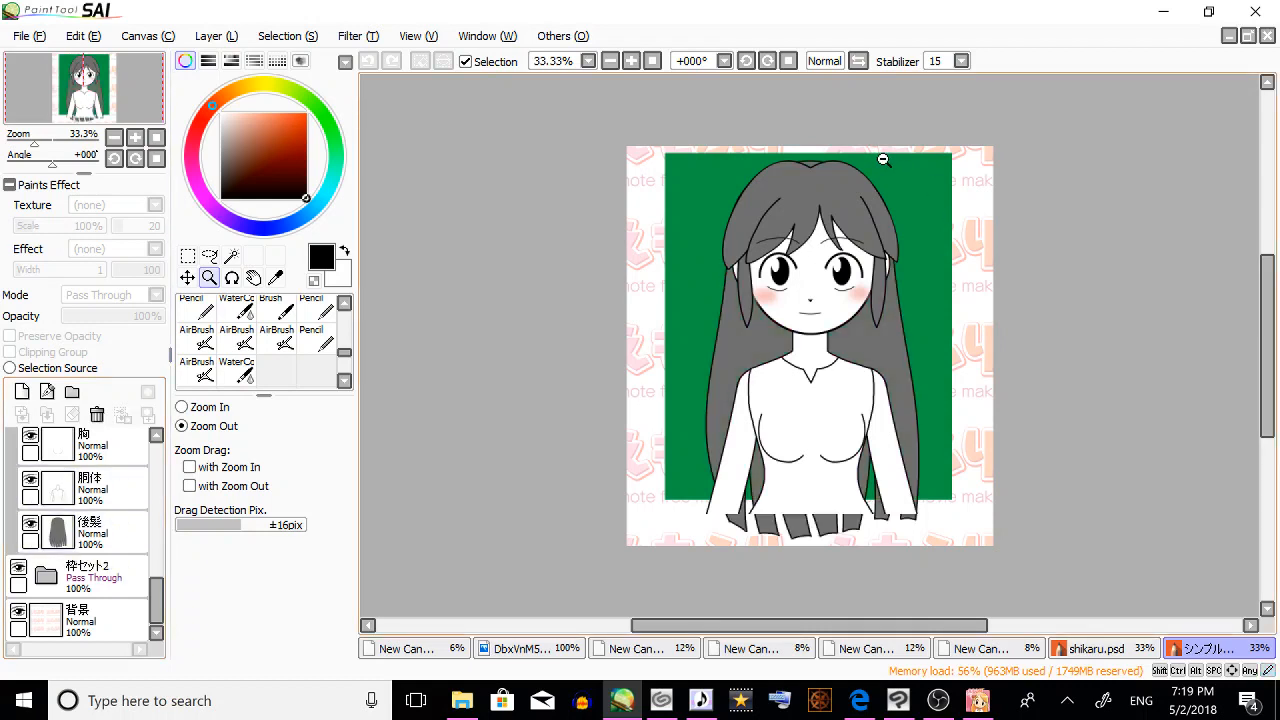
pyautogui.moveTo(154, 607)
pyautogui.mouseDown()
pyautogui.moveTo(152, 524)
pyautogui.moveTo(151, 612)
pyautogui.mouseUp()
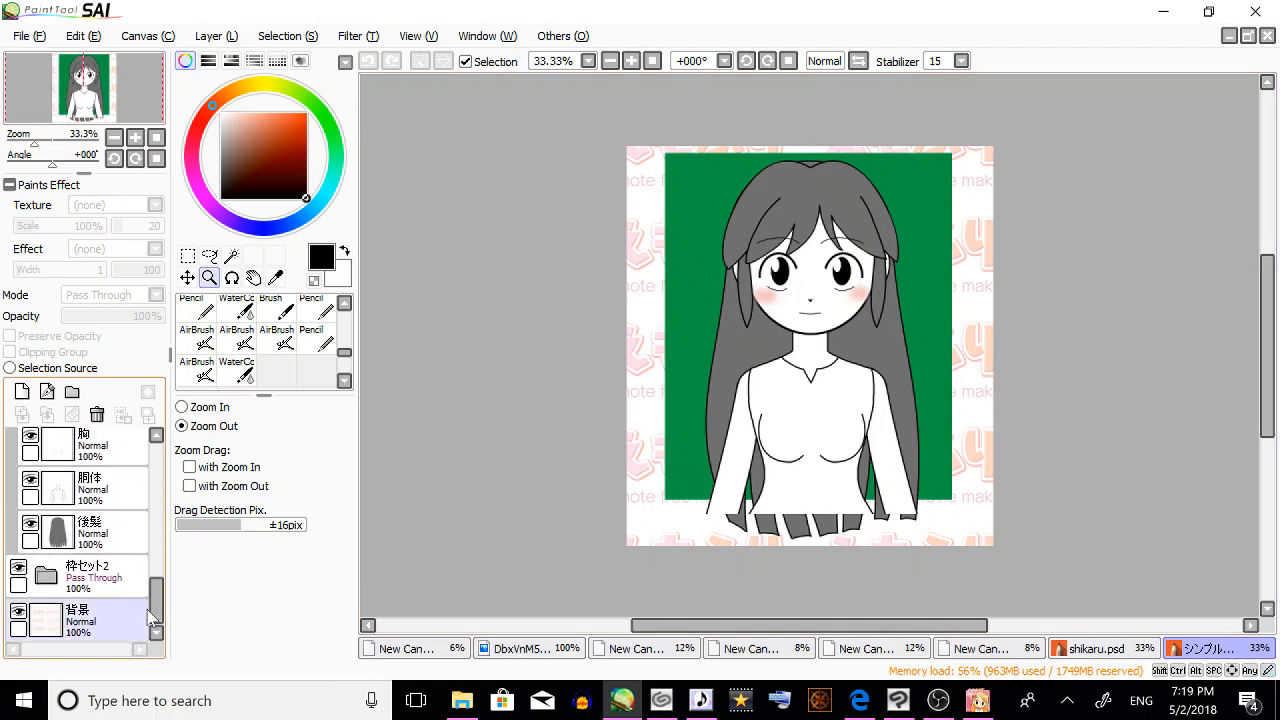
pyautogui.moveTo(150, 612); pyautogui.dragTo(160, 455)
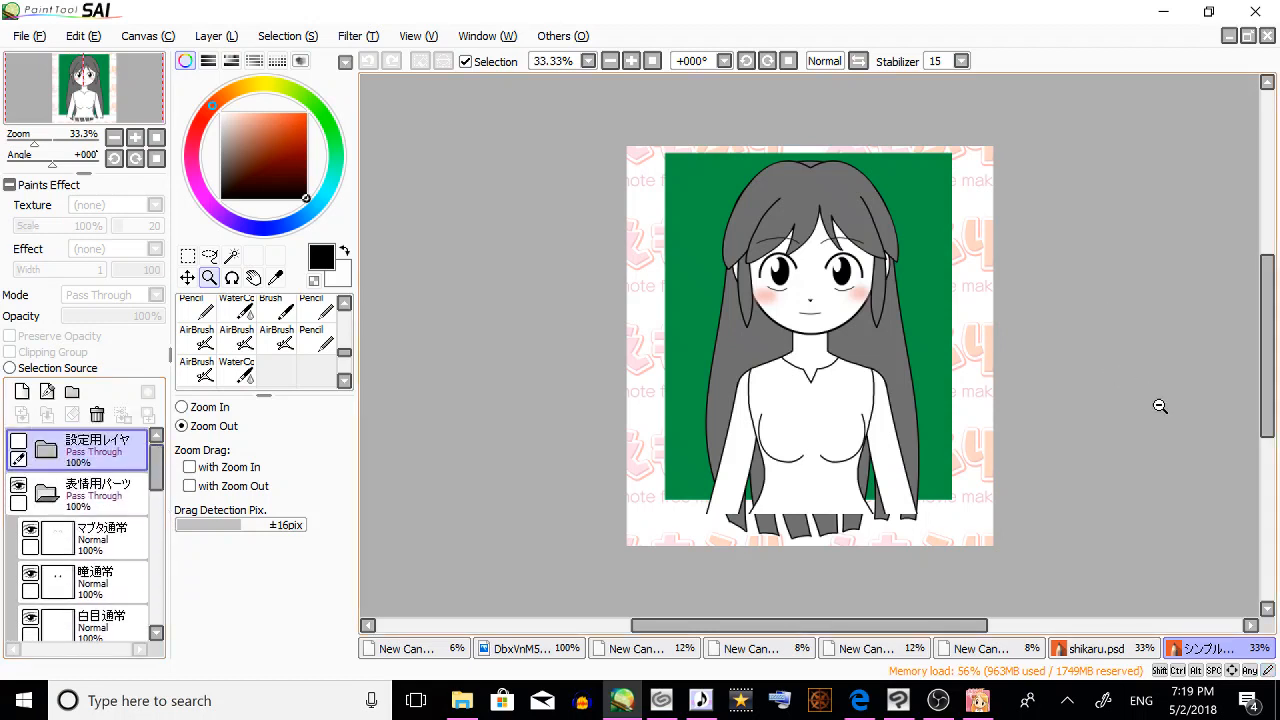
# In shikaru.psd, show the 背景 background layer and preview the green 枠セット2 frame folder, leaving the folder hidden.
pyautogui.click(1150, 651)
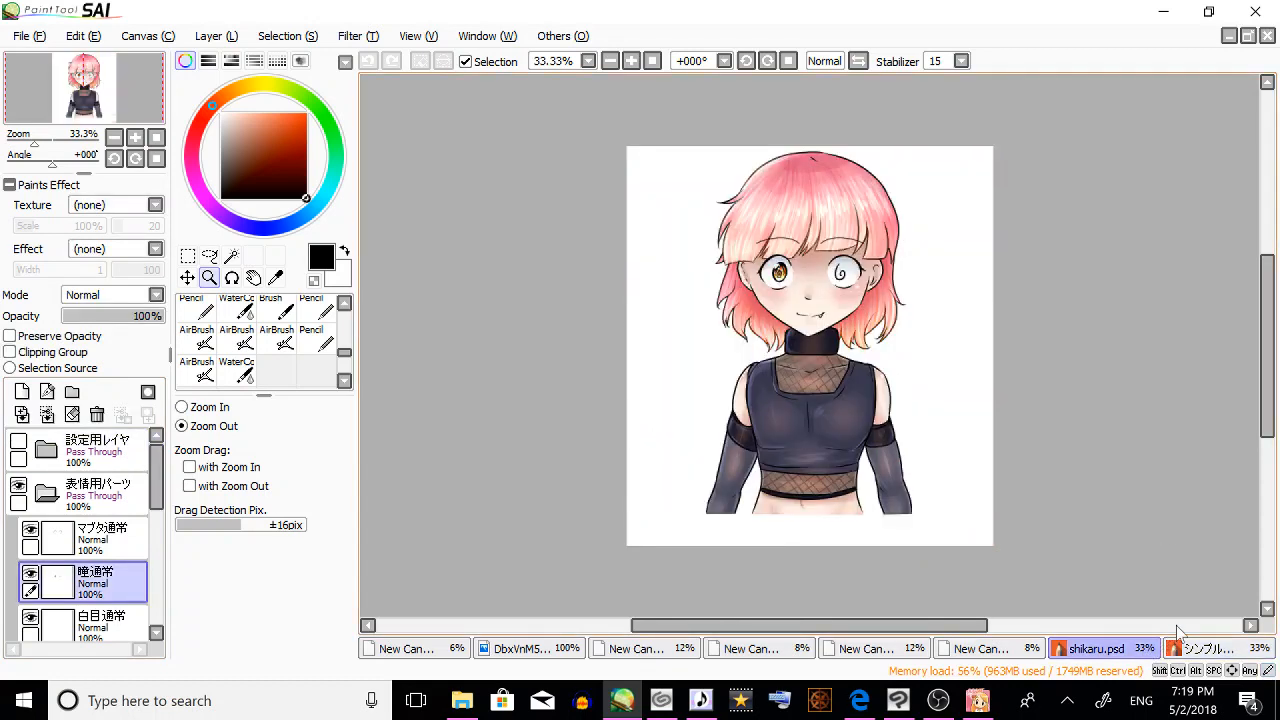
pyautogui.scroll(-6, 60, 560)
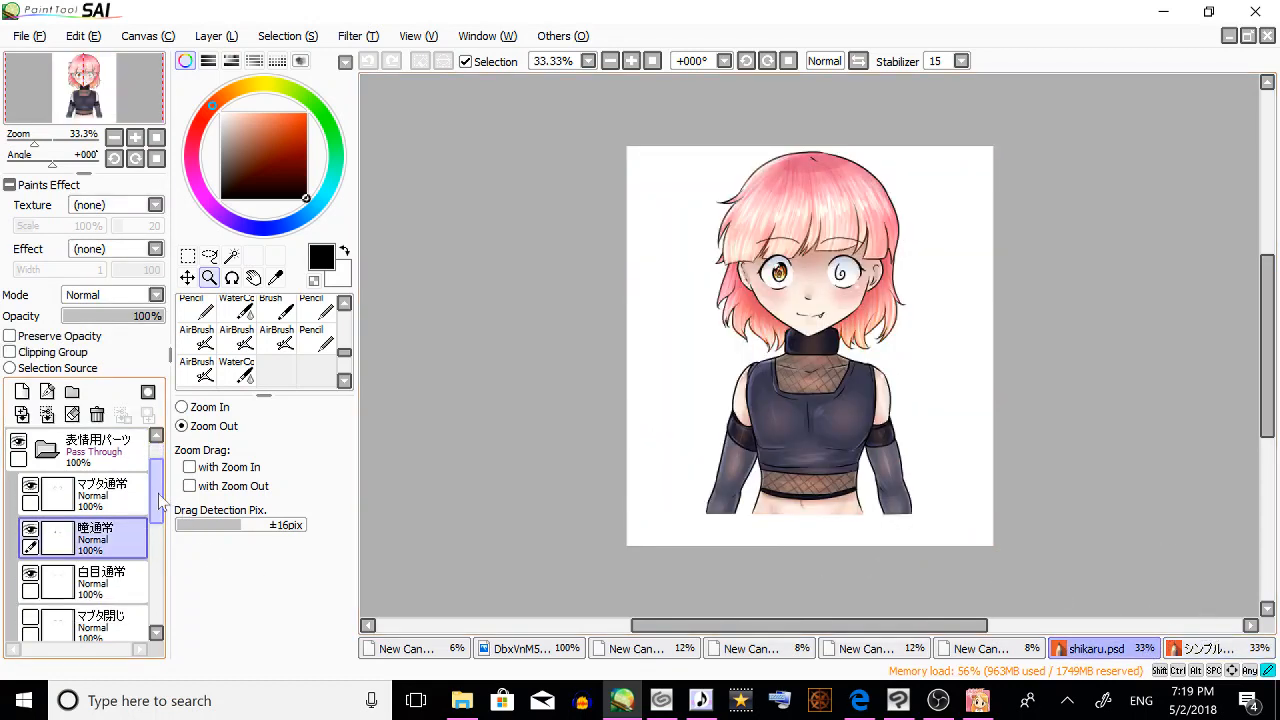
pyautogui.click(18, 567)
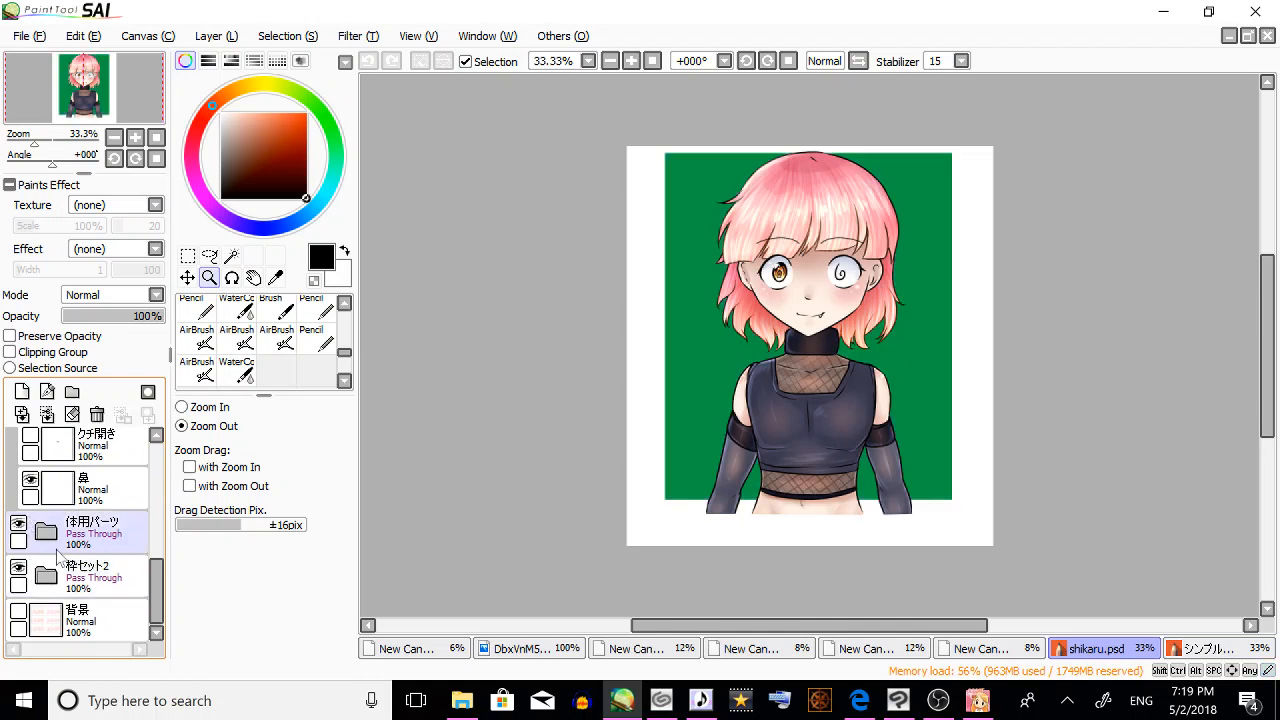
pyautogui.click(18, 611)
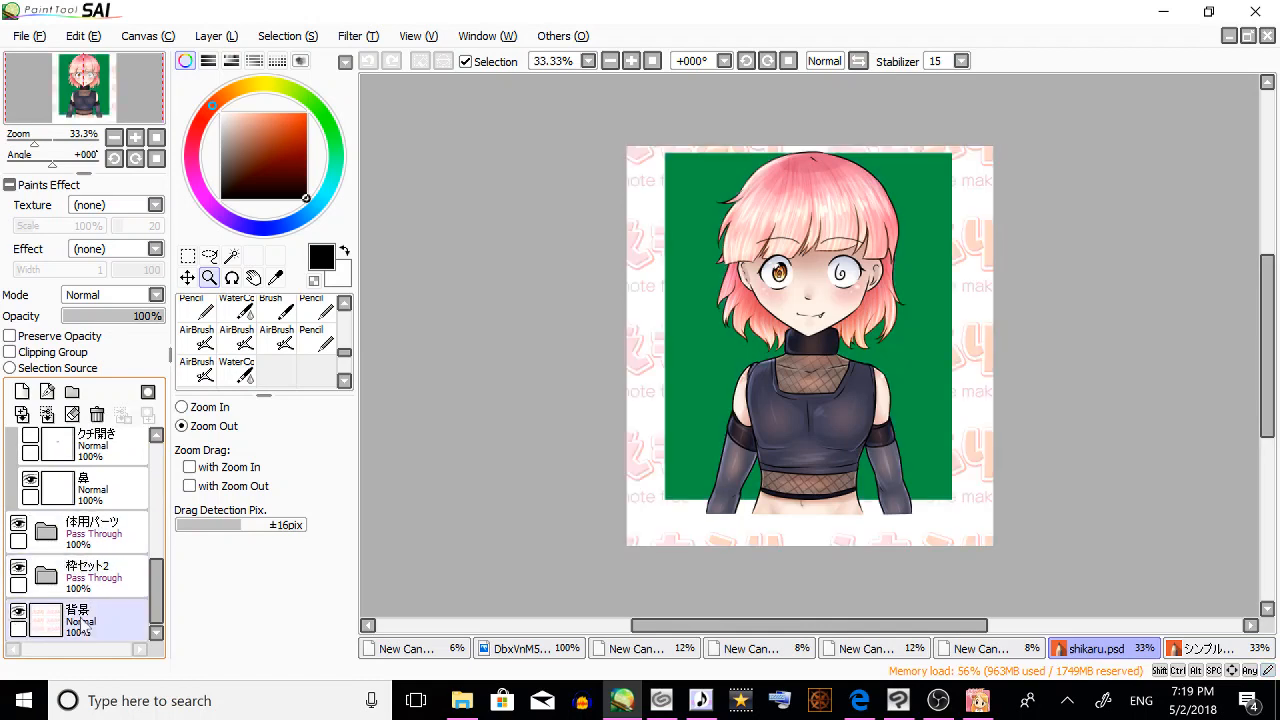
pyautogui.click(18, 567)
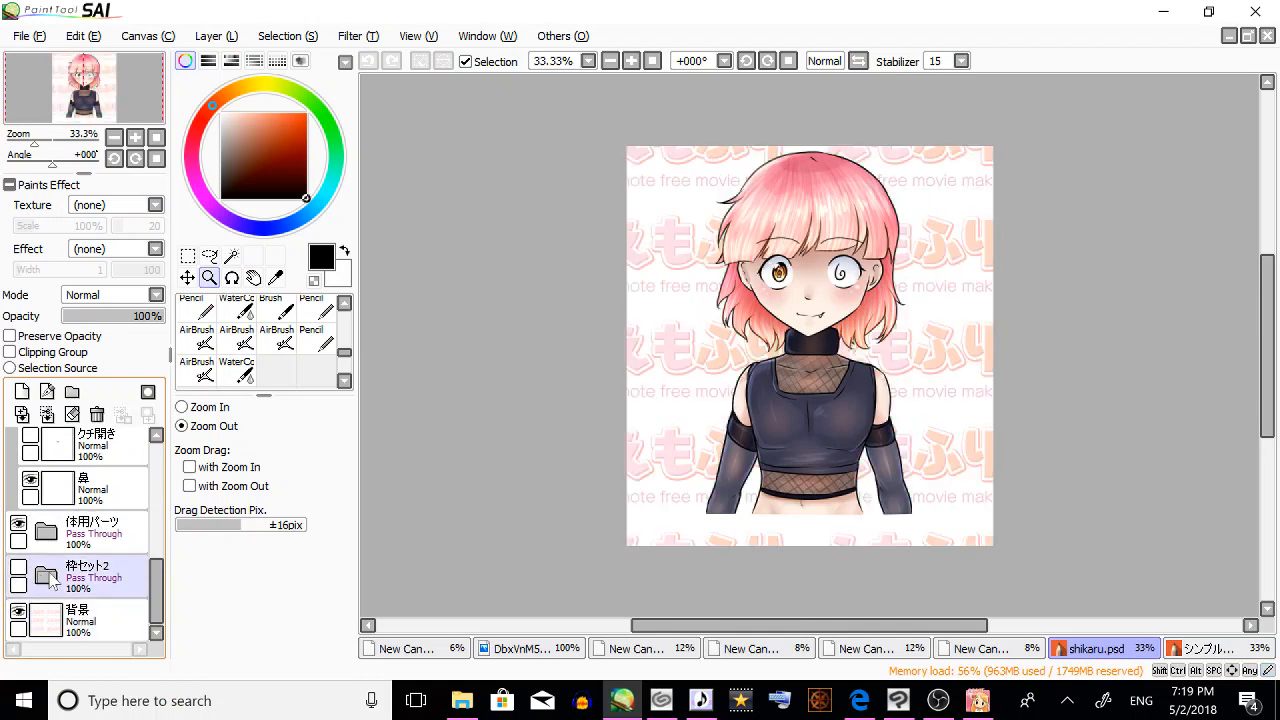
# Hide the 鼻 nose layer of the pink-haired character in shikaru.psd.
pyautogui.moveTo(1265, 327); pyautogui.dragTo(1265, 317)
pyautogui.moveTo(157, 582); pyautogui.dragTo(157, 559)
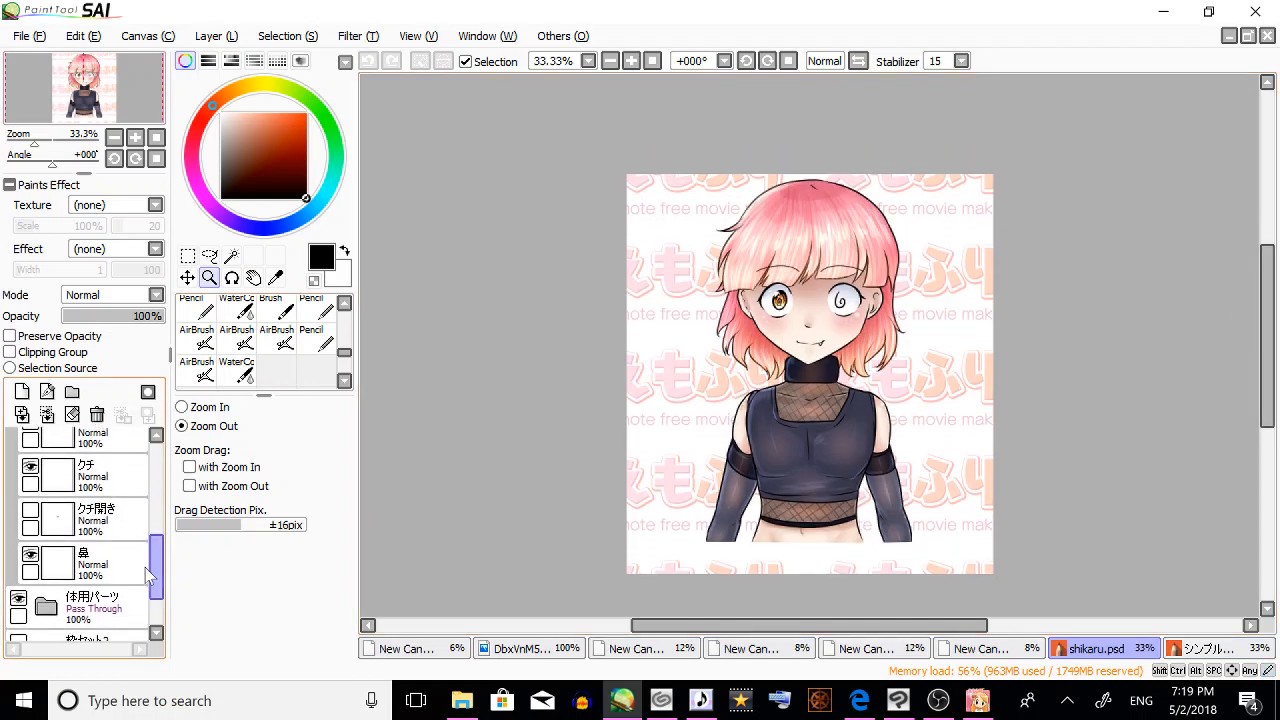
pyautogui.click(32, 566)
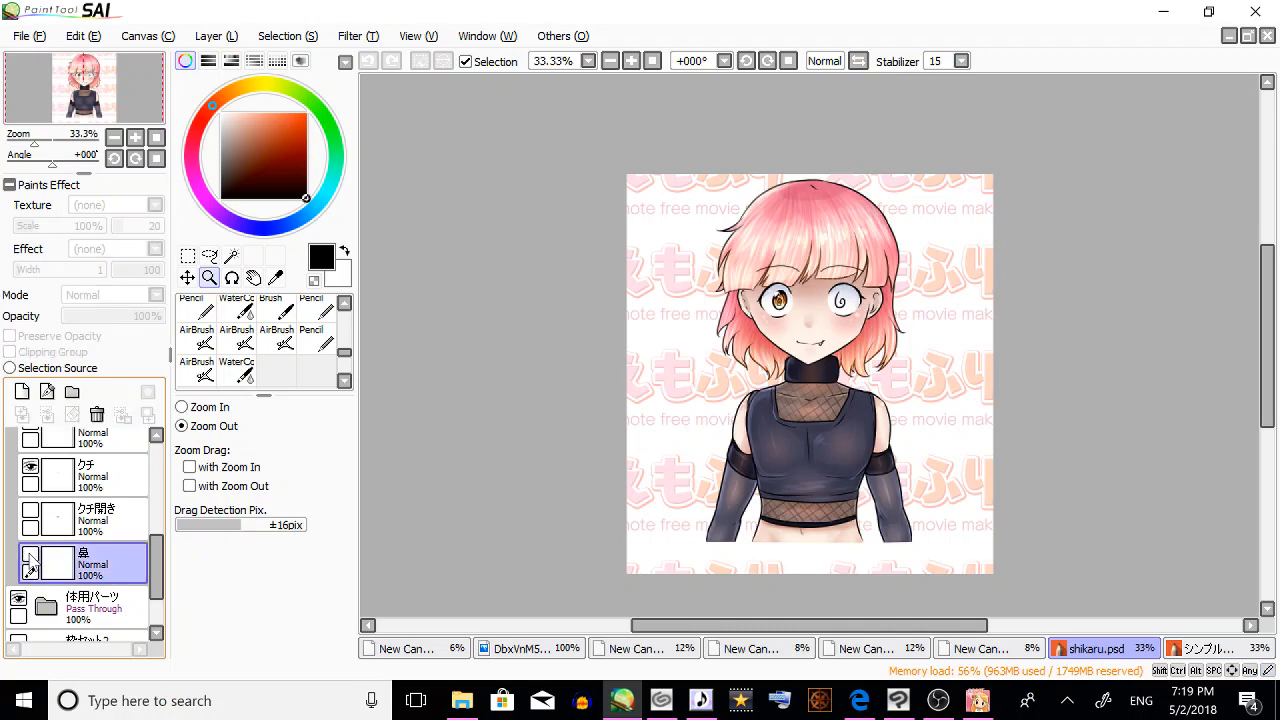
# In the シンプル template, locate the 鼻 layer, view the copy option for its layer name, and cancel without renaming.
pyautogui.click(1222, 649)
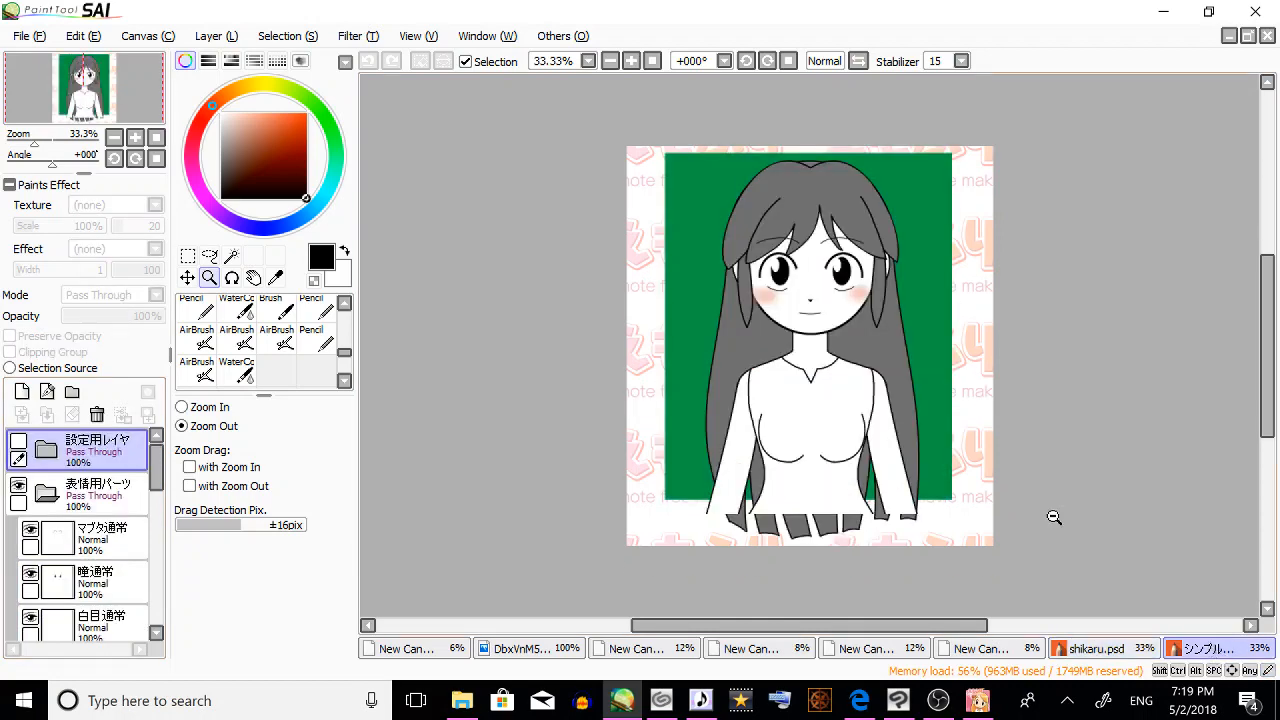
pyautogui.scroll(-3, 157, 540)
pyautogui.moveTo(157, 536); pyautogui.dragTo(158, 530)
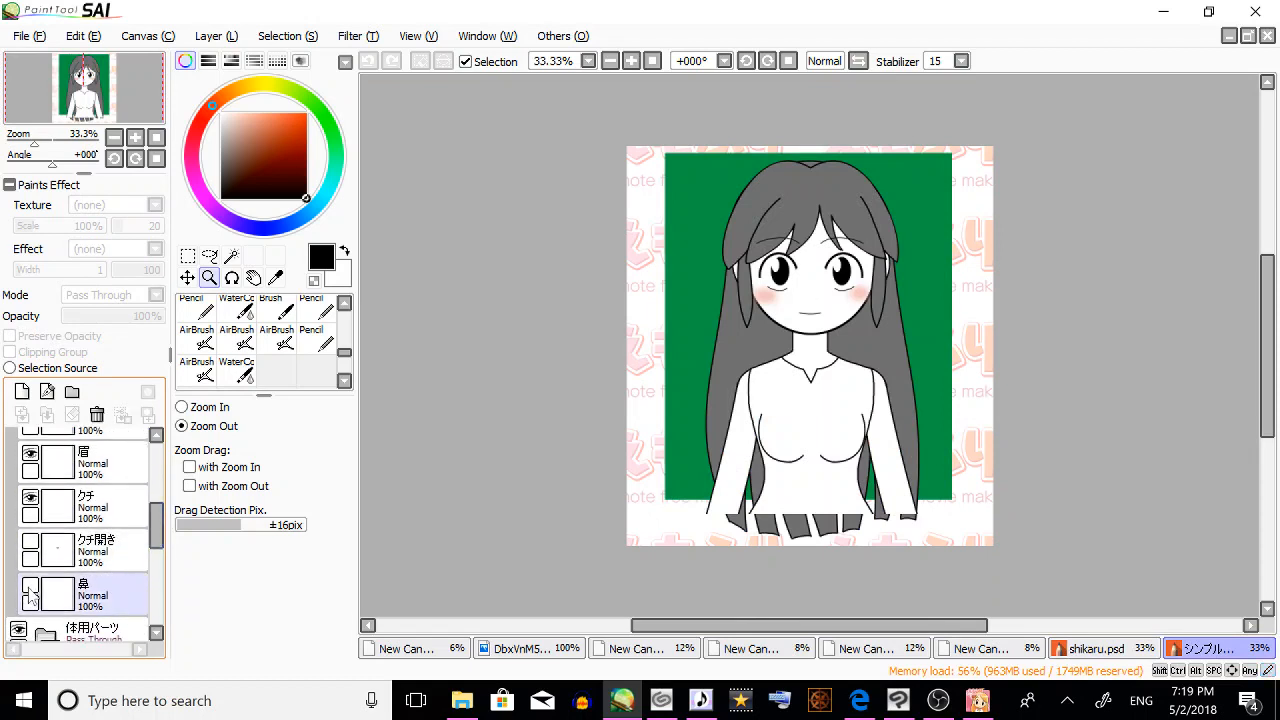
pyautogui.doubleClick(105, 592)
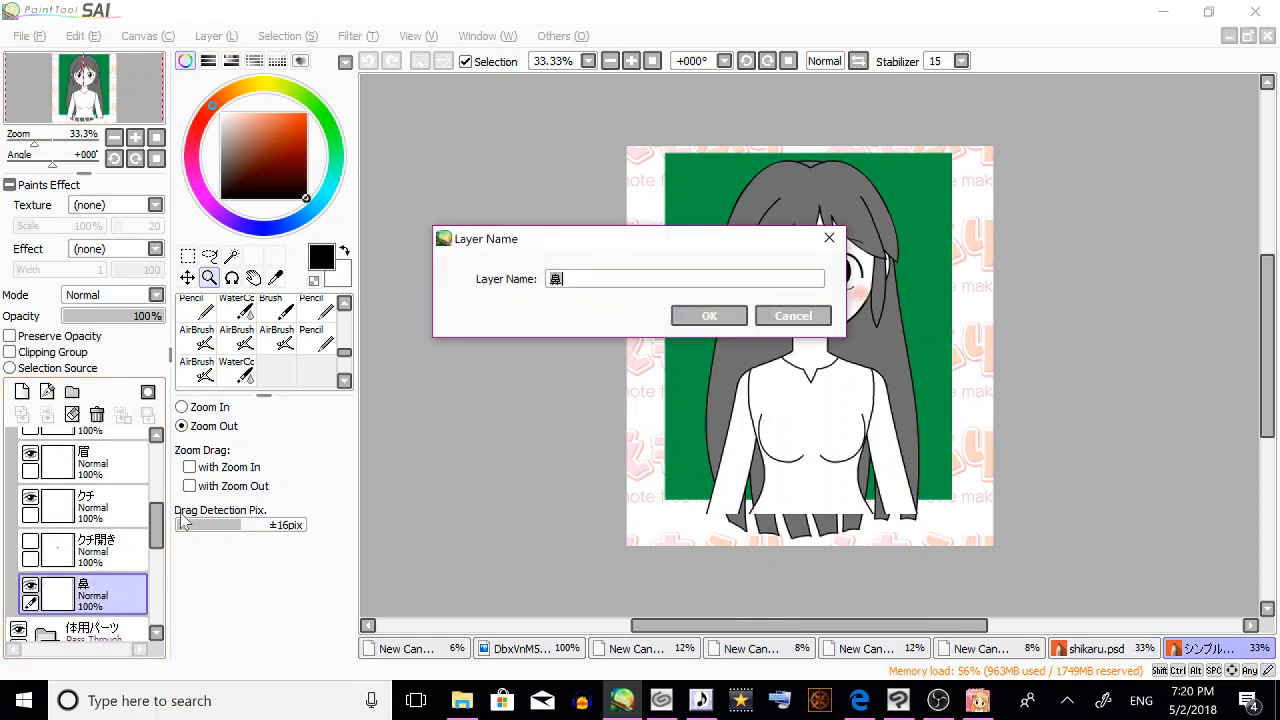
pyautogui.rightClick(556, 279)
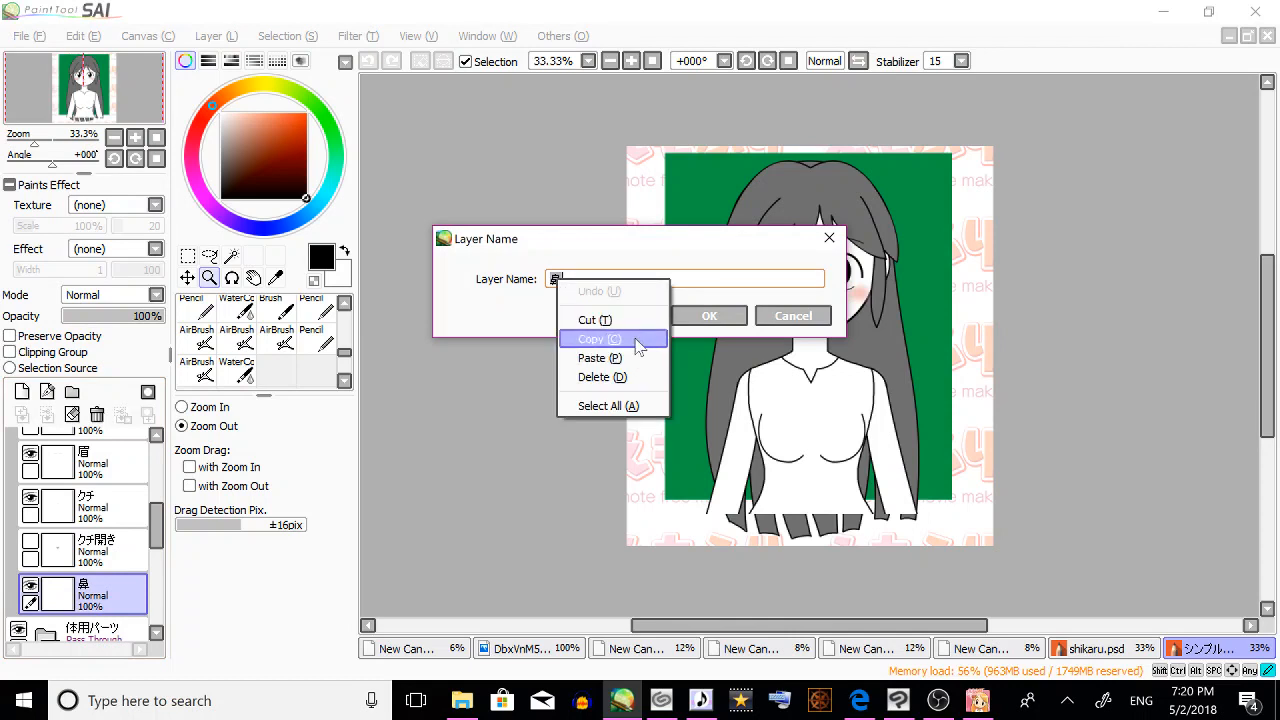
pyautogui.click(826, 322)
pyautogui.click(818, 318)
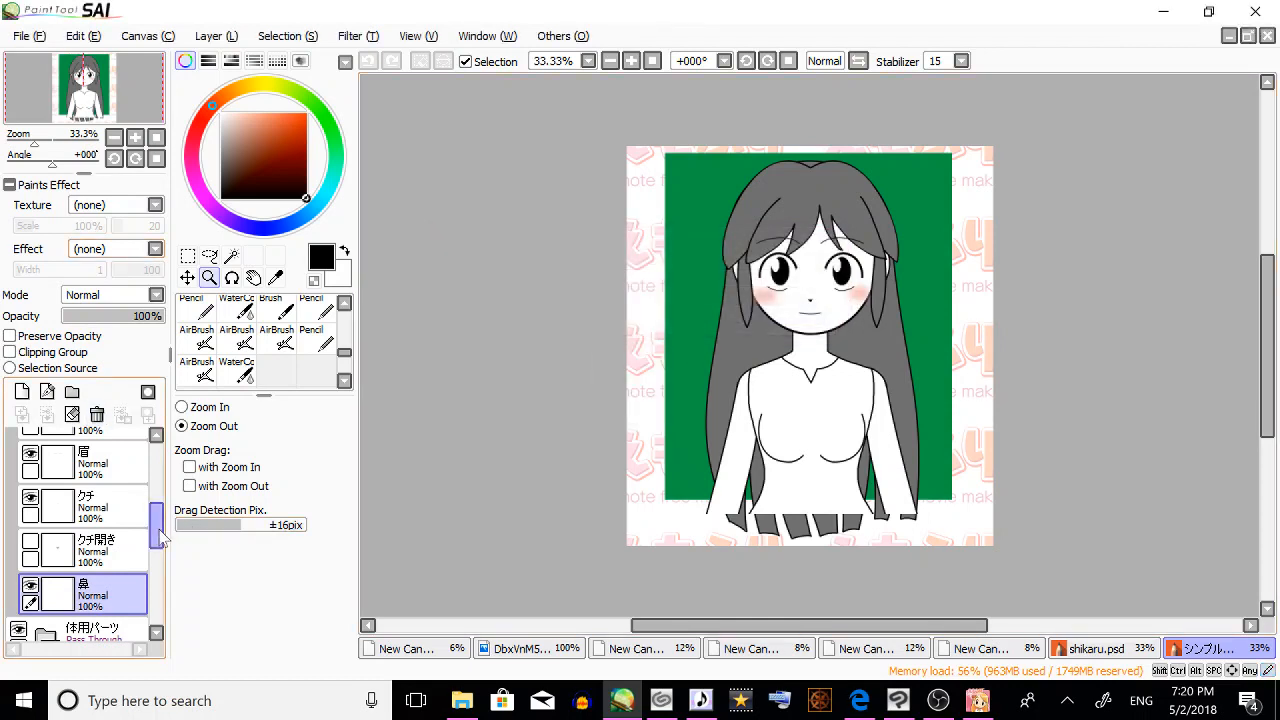
# Isolate the template's 輪郭 face outline layer by hiding the 表情用パーツ folder and the 前髪, 胸, 胴体 and 後髪 layers.
pyautogui.scroll(-3, 155, 530)
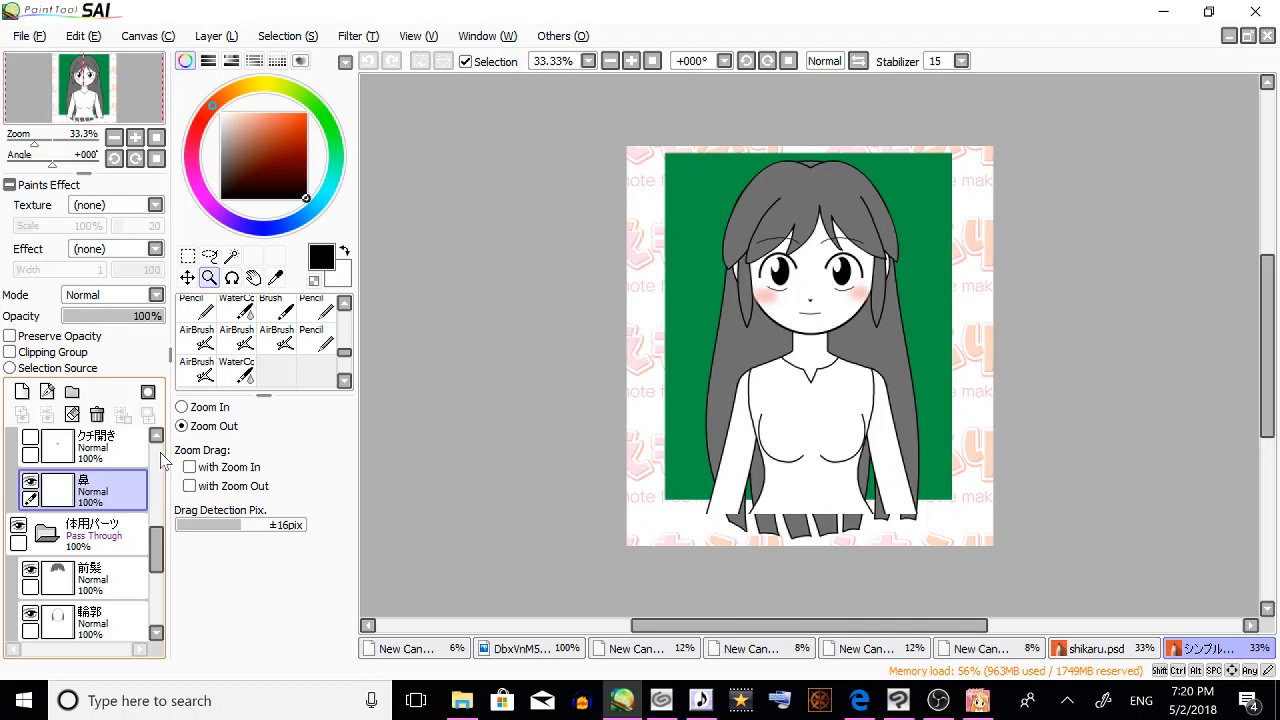
pyautogui.moveTo(156, 545)
pyautogui.mouseDown()
pyautogui.moveTo(157, 588)
pyautogui.moveTo(157, 568)
pyautogui.mouseUp()
pyautogui.click(60, 525)
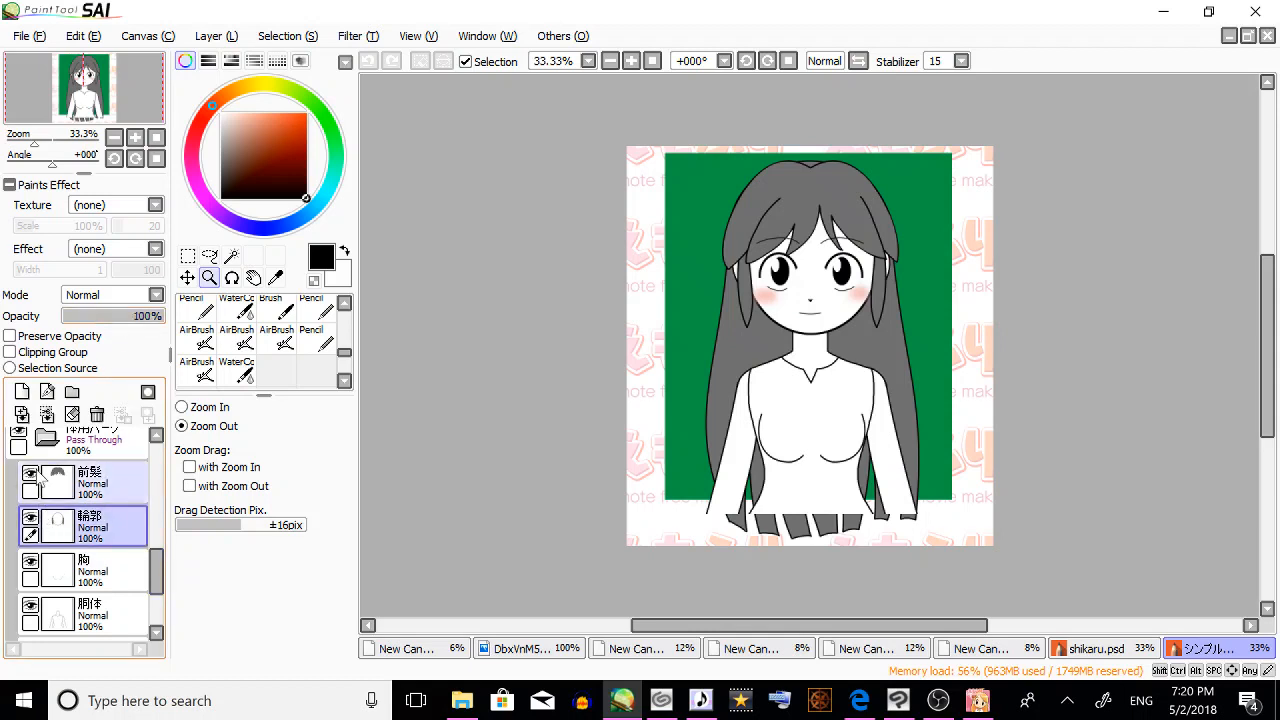
pyautogui.click(32, 474)
pyautogui.moveTo(157, 568)
pyautogui.mouseDown()
pyautogui.moveTo(158, 462)
pyautogui.moveTo(162, 587)
pyautogui.mouseUp()
pyautogui.click(18, 486)
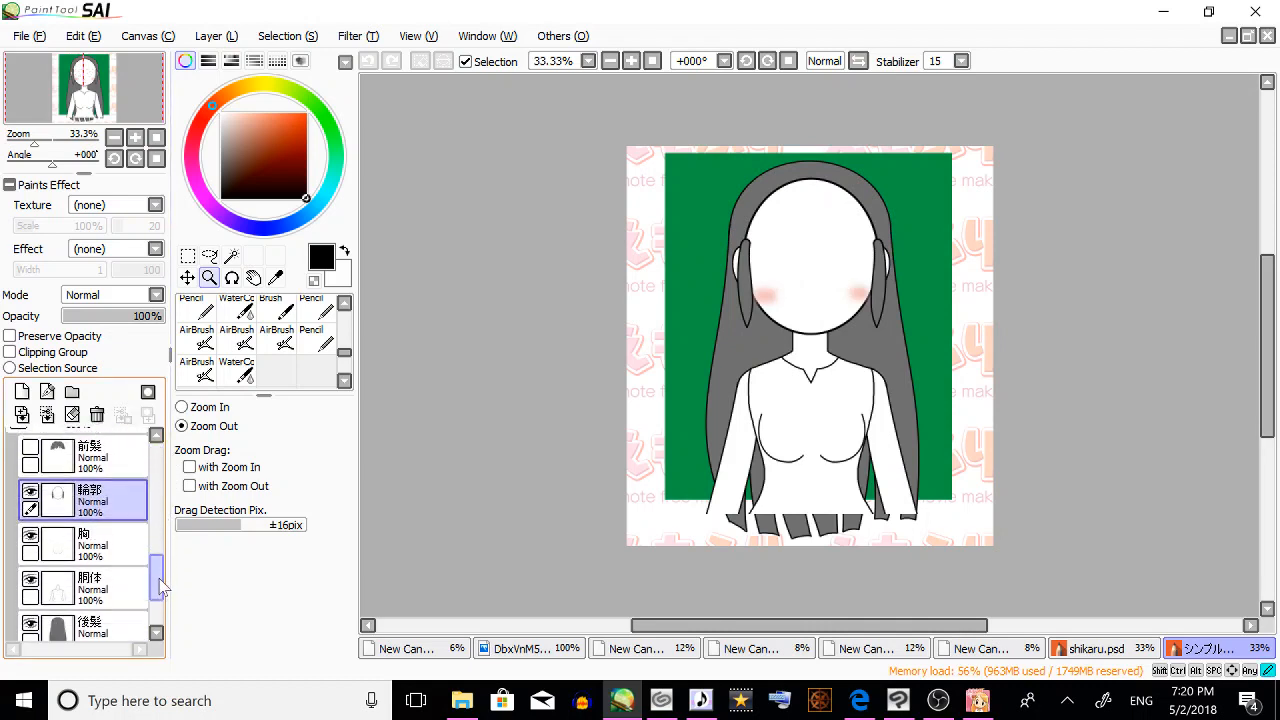
pyautogui.click(31, 543)
pyautogui.click(31, 585)
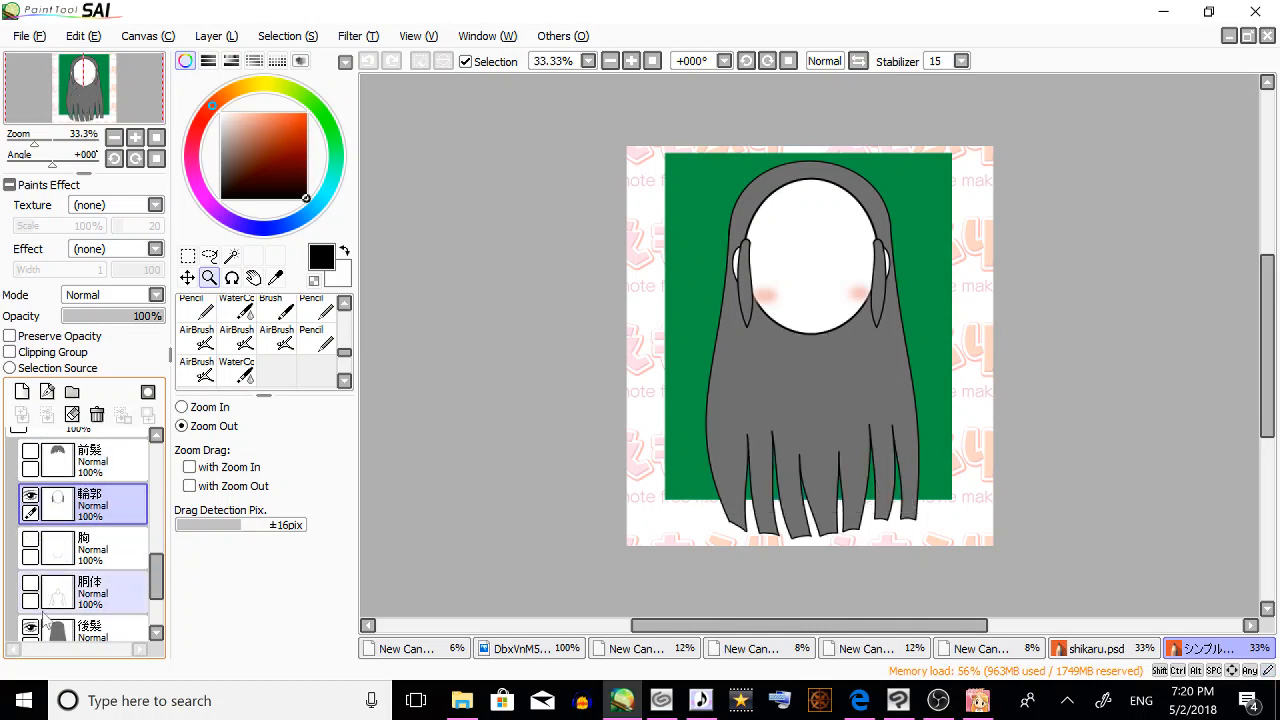
pyautogui.click(31, 628)
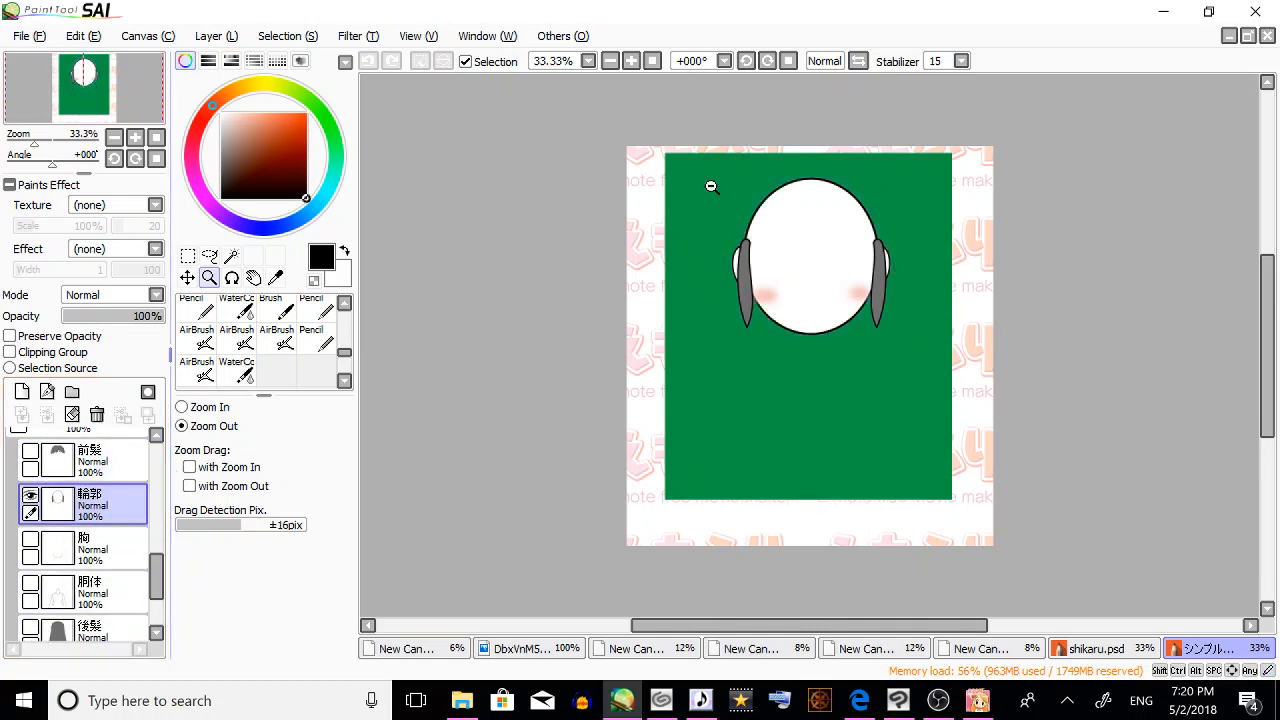
# Add a new layer above the template's 輪郭 layer and choose the Sketch brush with a bright orange-red colour.
pyautogui.moveTo(157, 580); pyautogui.dragTo(157, 550)
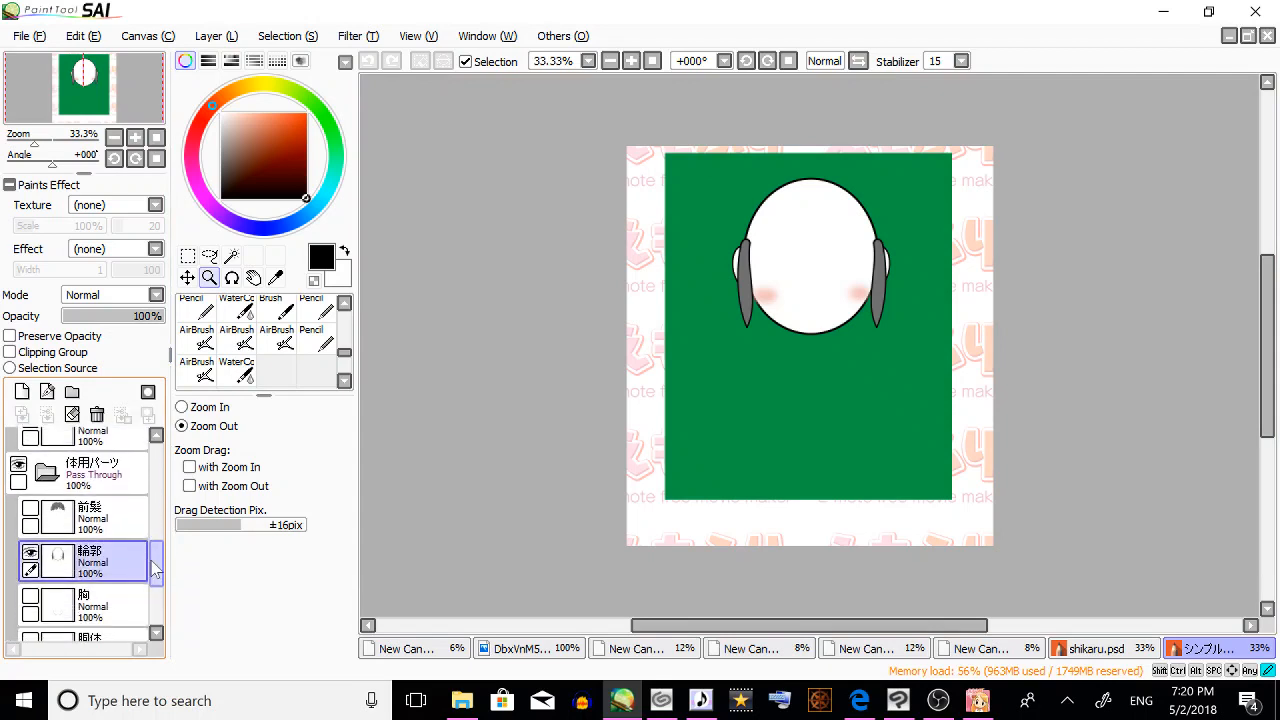
pyautogui.click(22, 391)
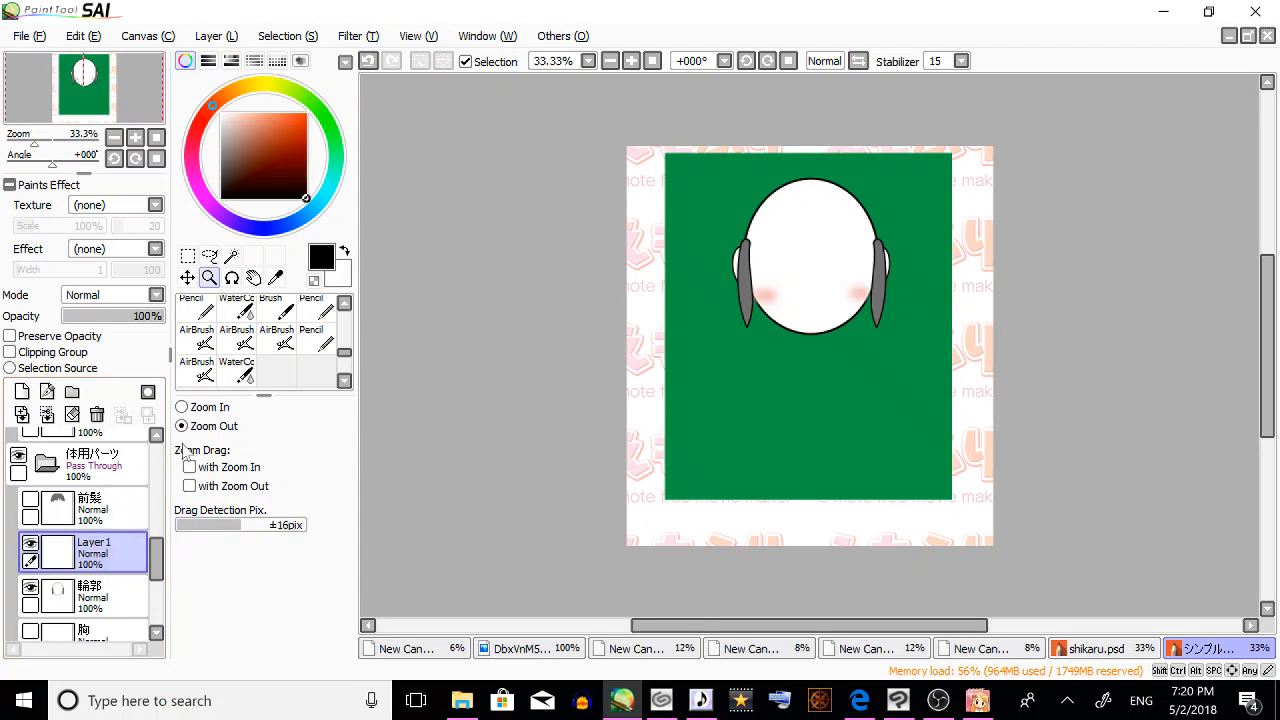
pyautogui.click(306, 113)
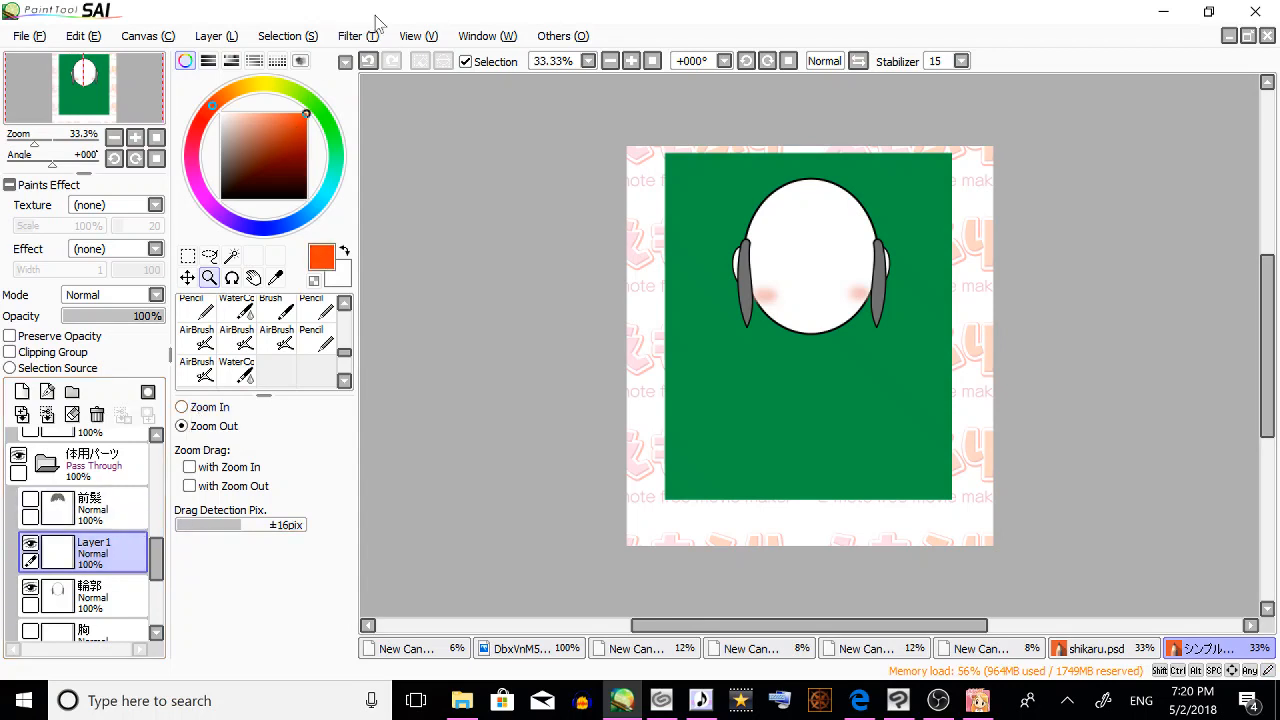
pyautogui.scroll(3, 265, 340)
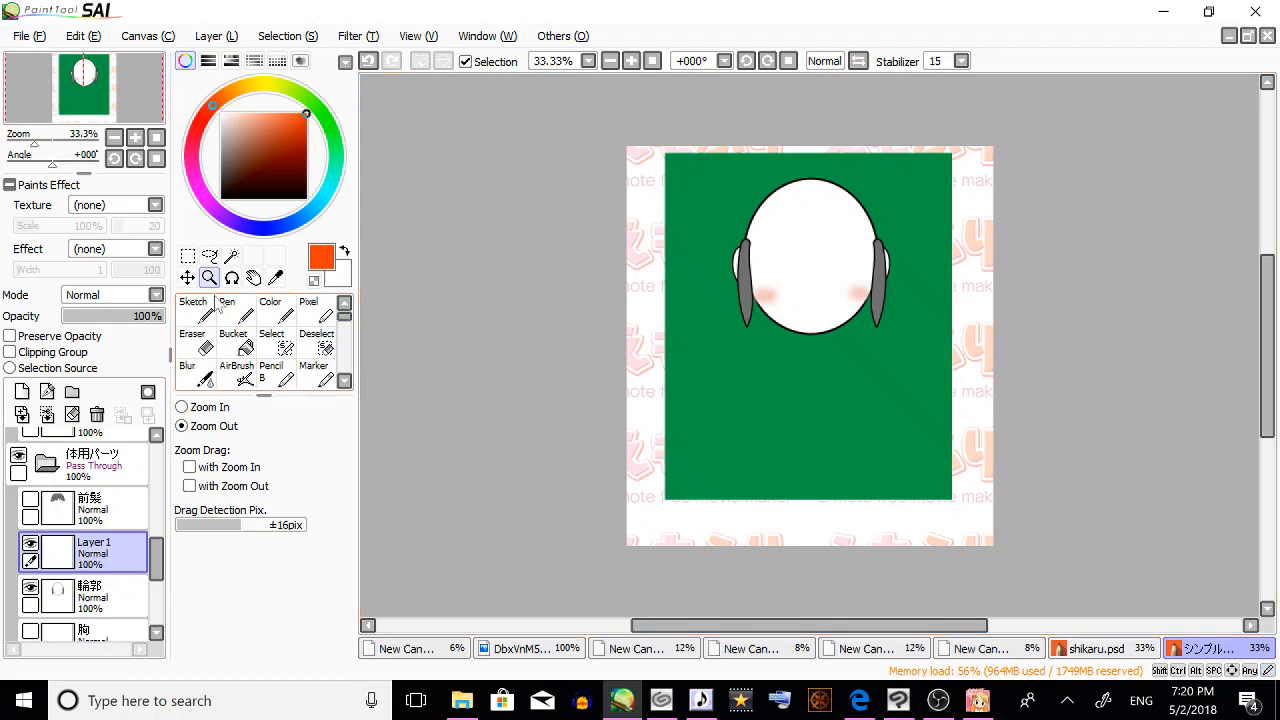
pyautogui.click(195, 310)
# Lower the 輪郭 layer's opacity to 43% and hide the 背景 layer and the green 枠セット2 folder.
pyautogui.click(95, 597)
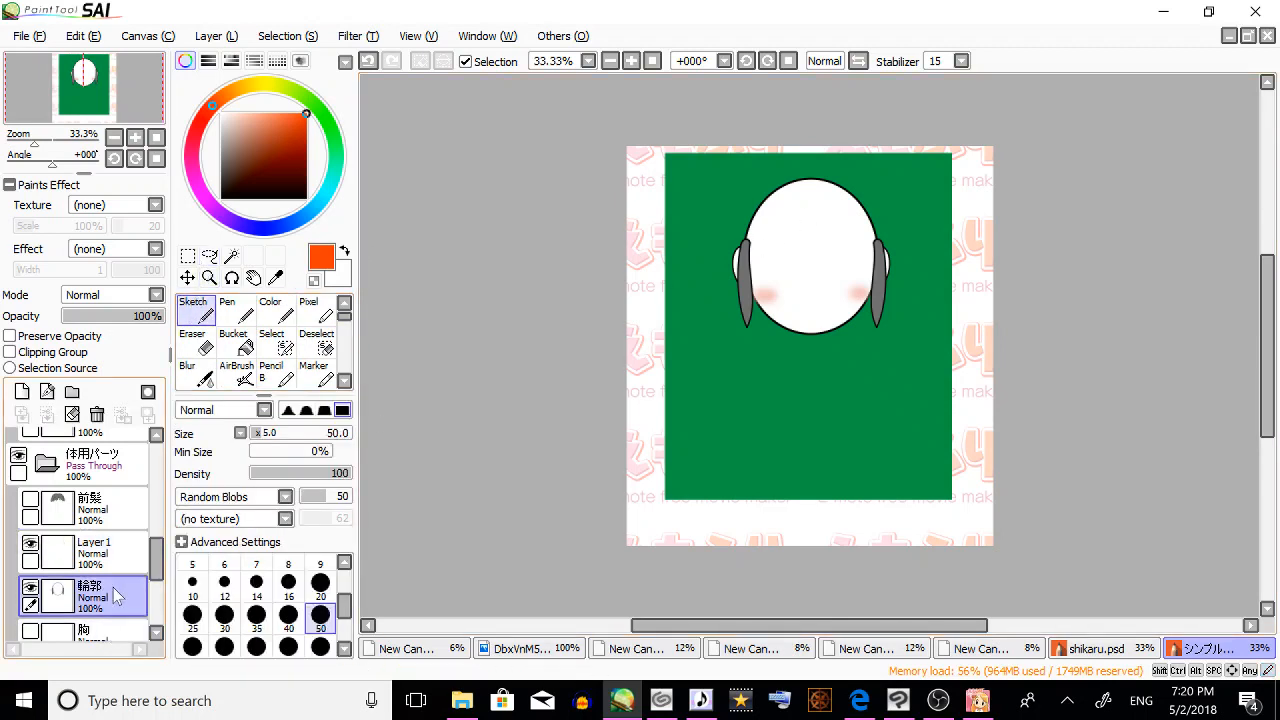
pyautogui.click(106, 318)
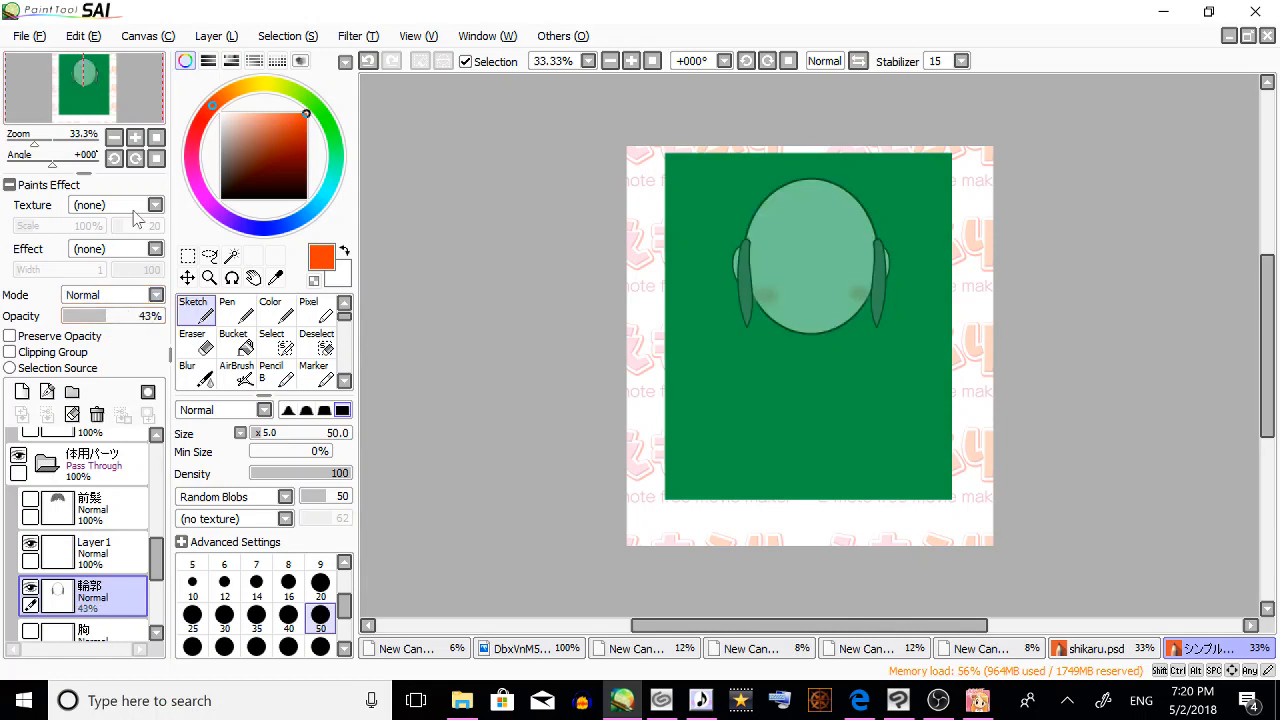
pyautogui.scroll(-2, 158, 570)
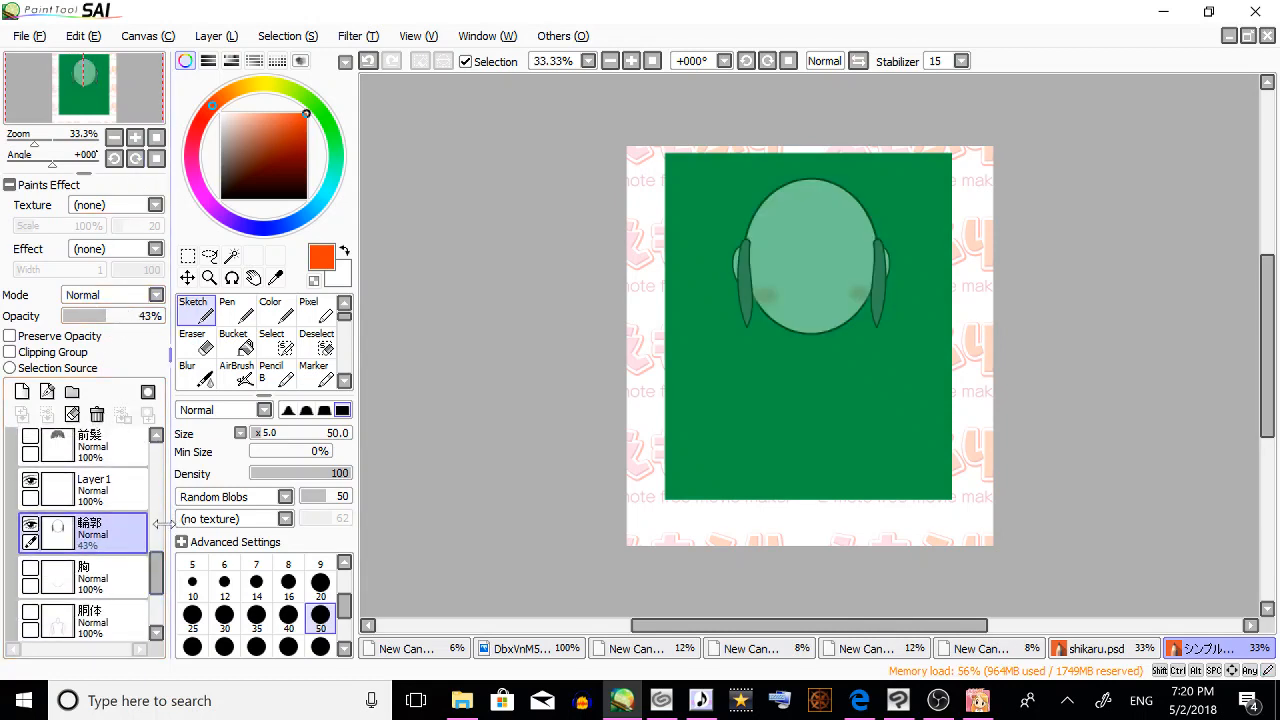
pyautogui.scroll(-4, 160, 580)
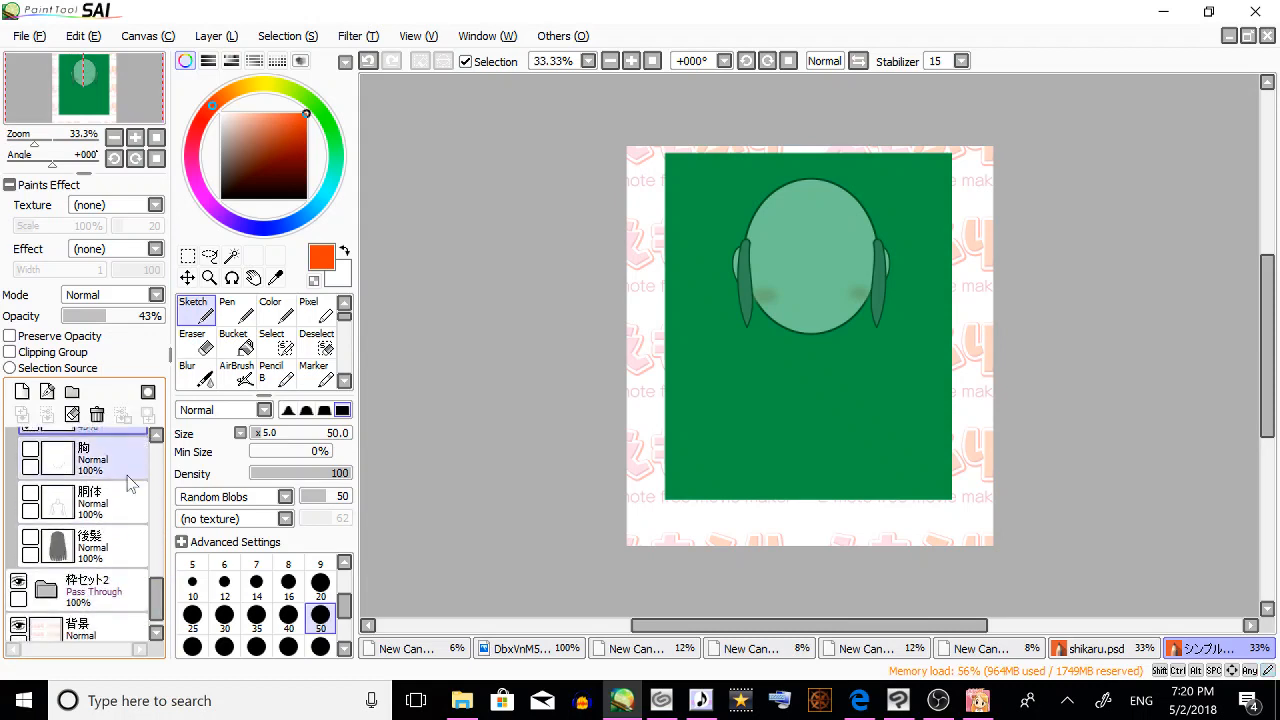
pyautogui.click(18, 626)
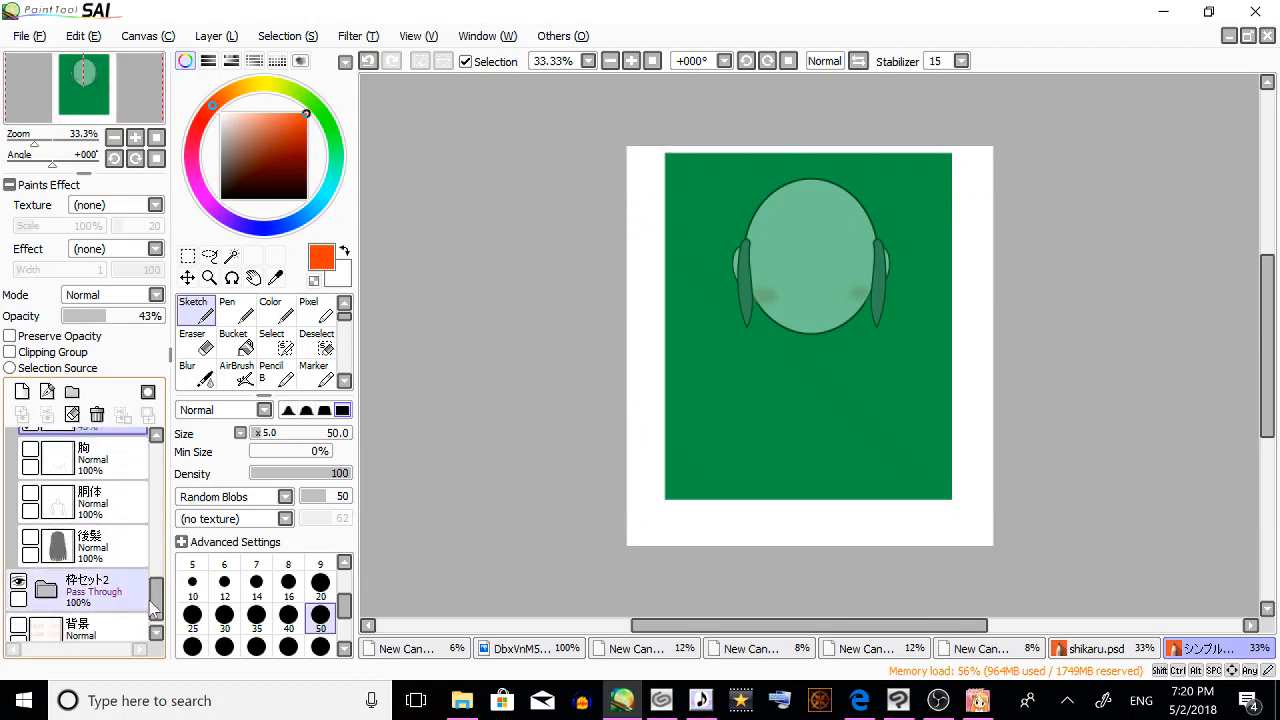
pyautogui.scroll(-1, 158, 600)
pyautogui.click(18, 566)
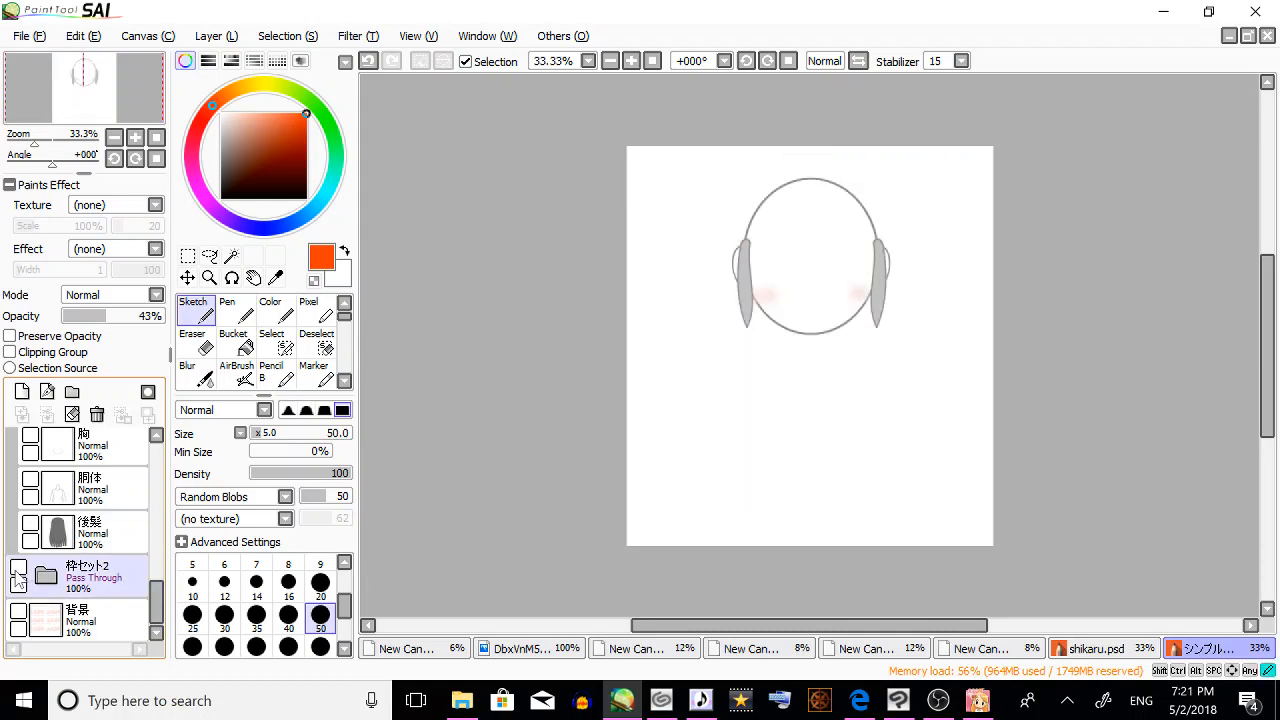
# On Layer1, sketch a round cranium and tapered jaw over the faded template face using the size 20 Sketch brush.
pyautogui.scroll(5, 155, 600)
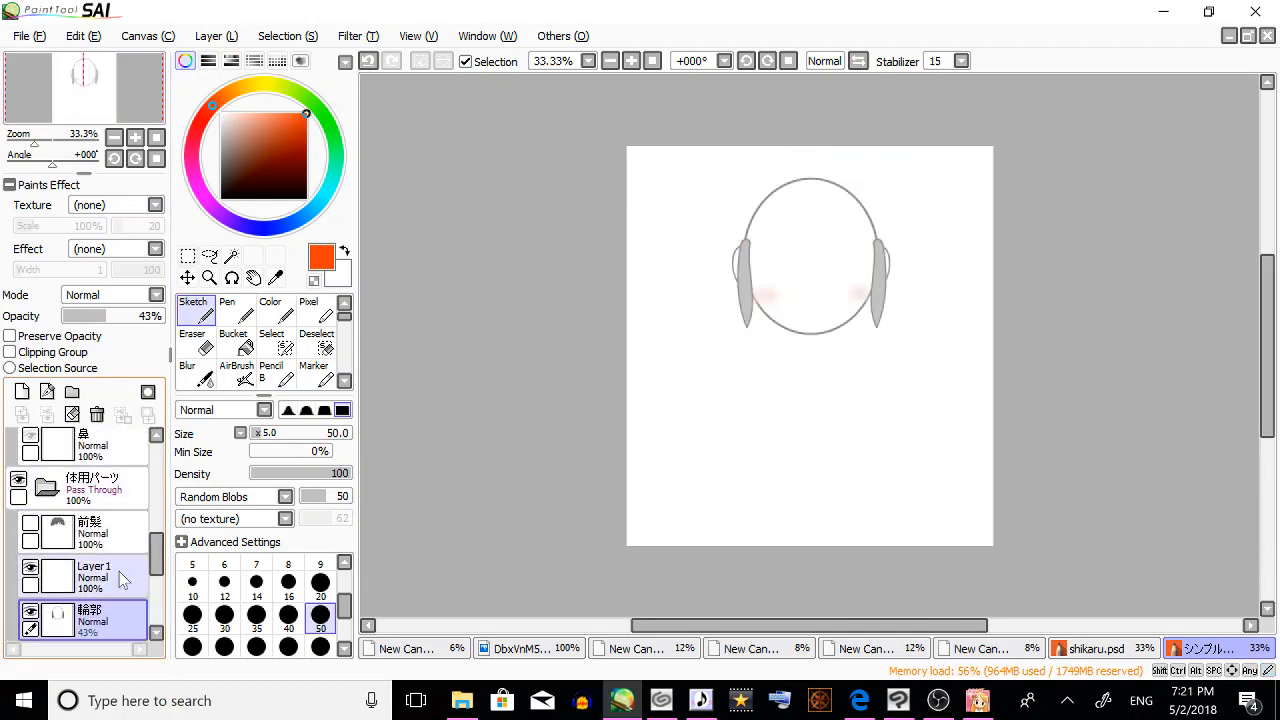
pyautogui.click(120, 580)
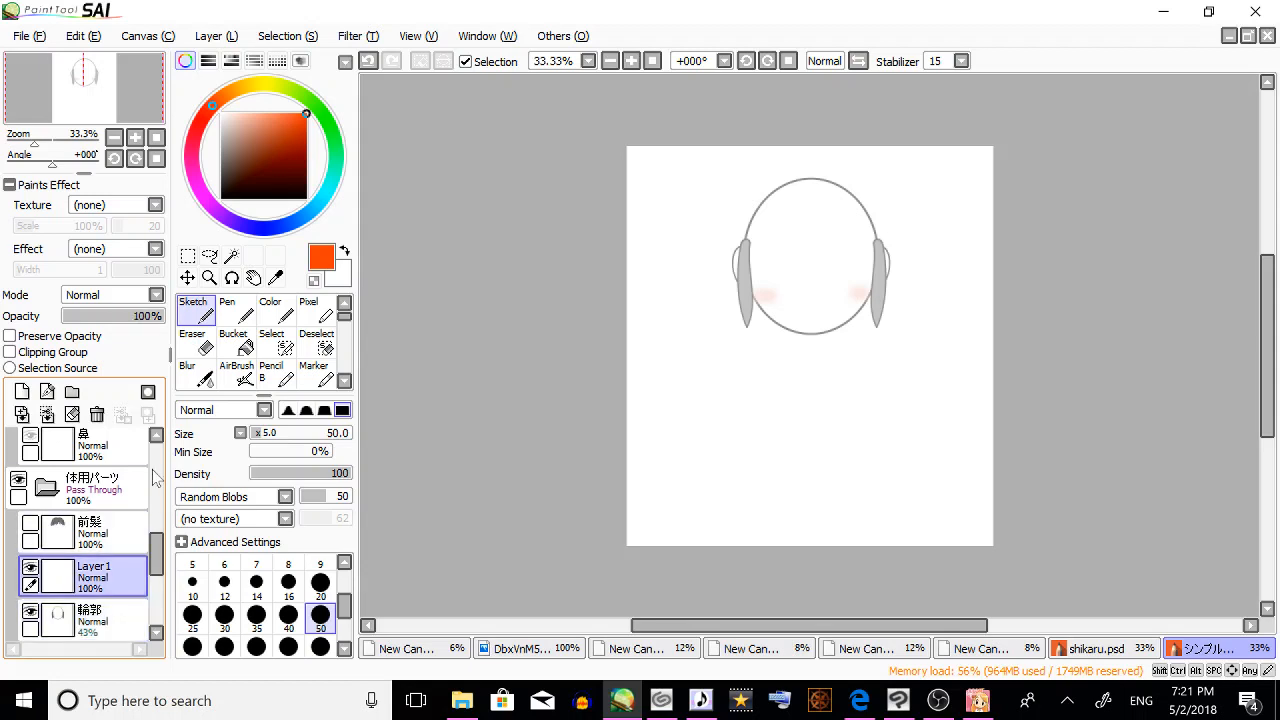
pyautogui.click(209, 277)
pyautogui.click(947, 186)
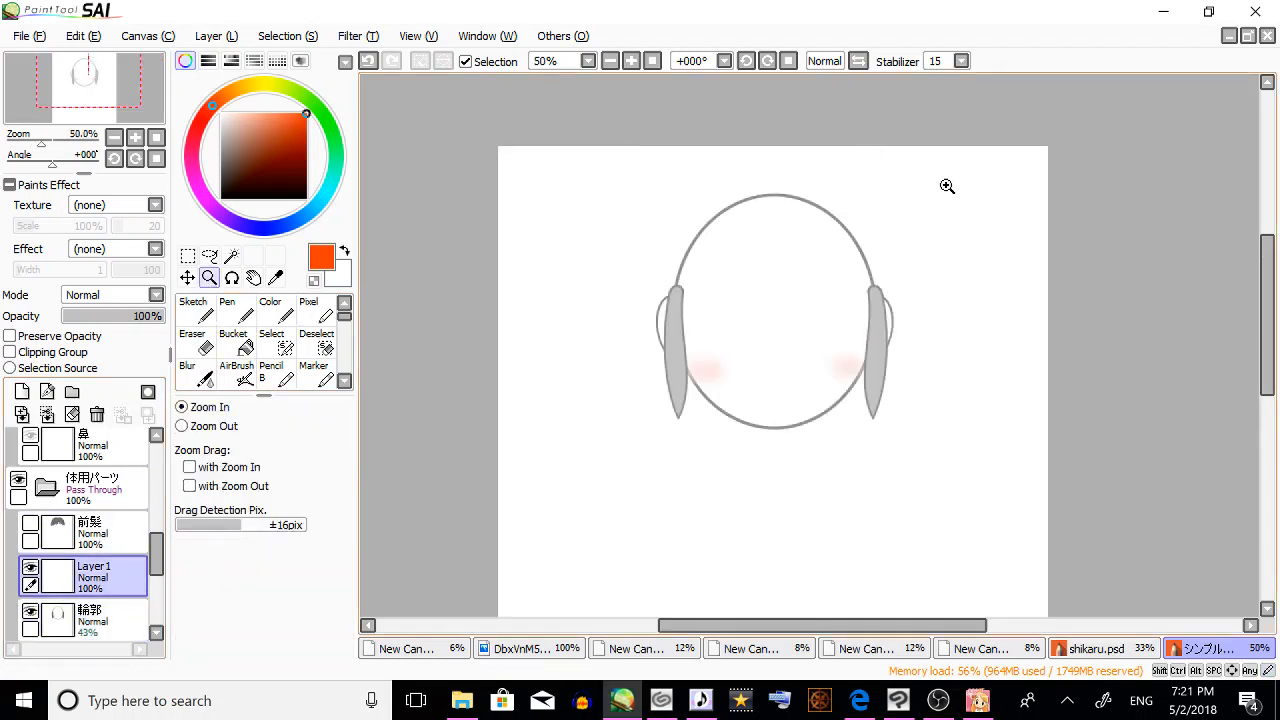
pyautogui.click(860, 175)
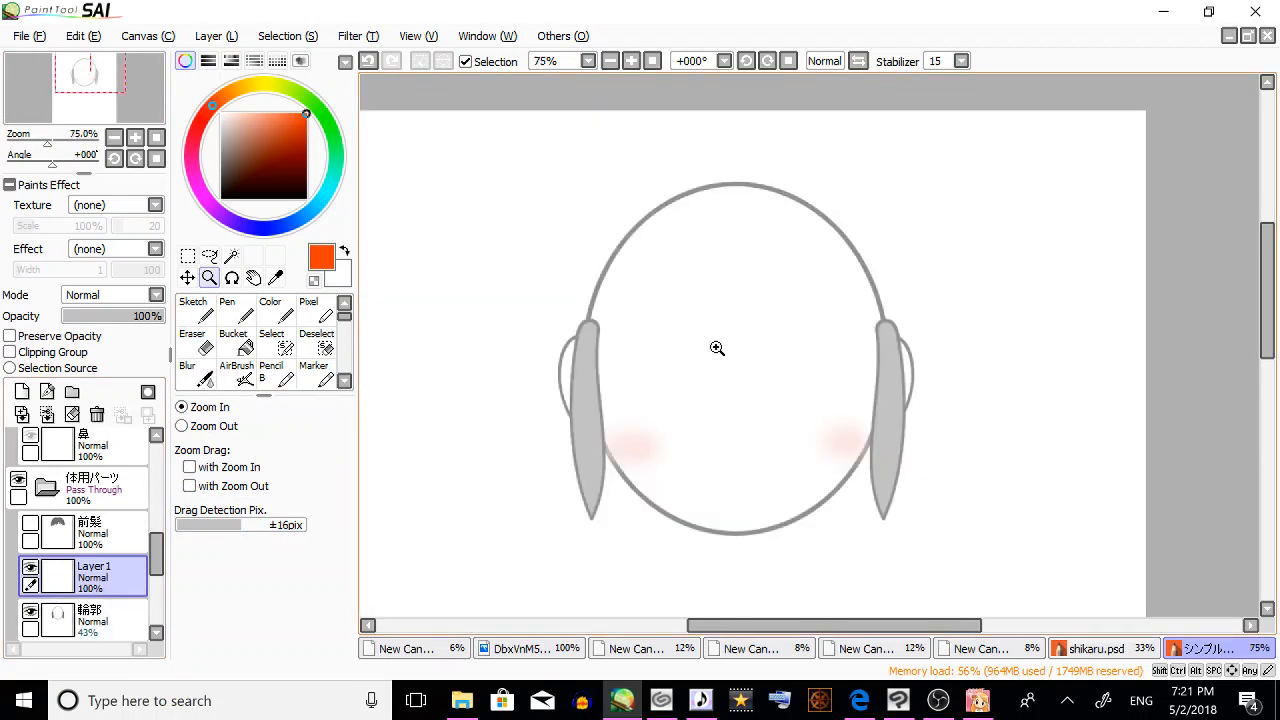
pyautogui.click(815, 362)
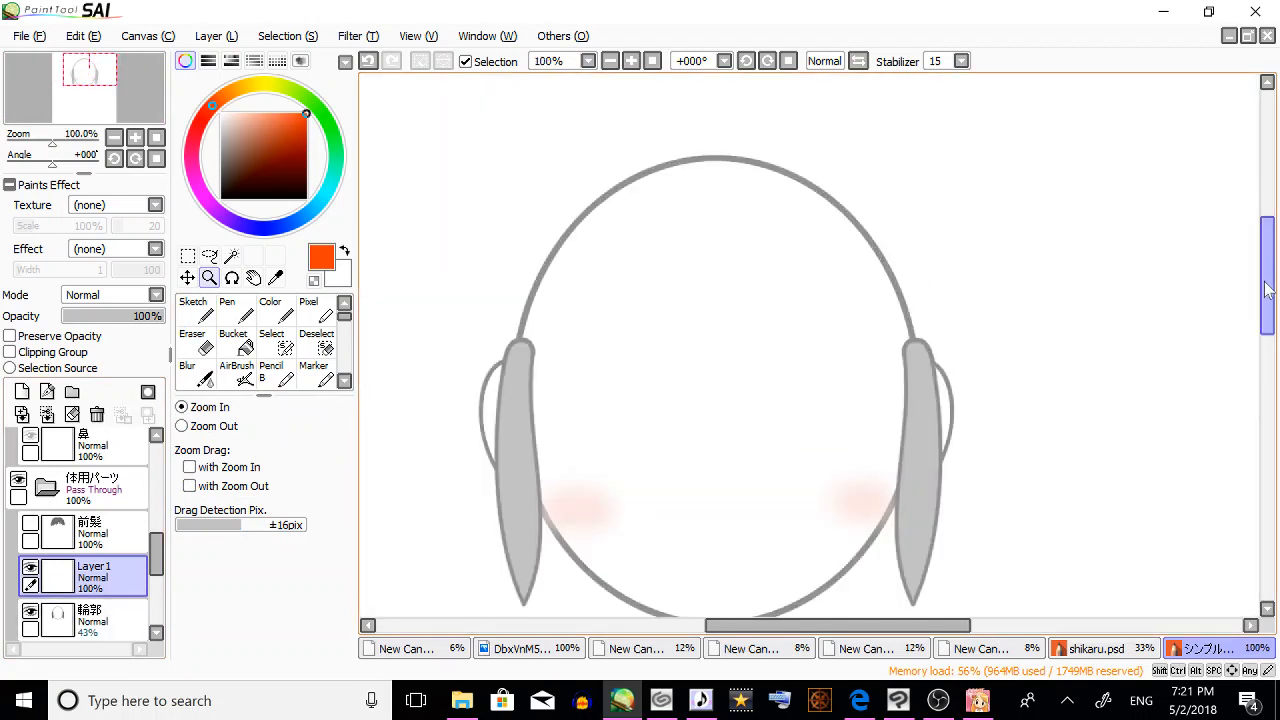
pyautogui.moveTo(1268, 289); pyautogui.dragTo(1267, 304)
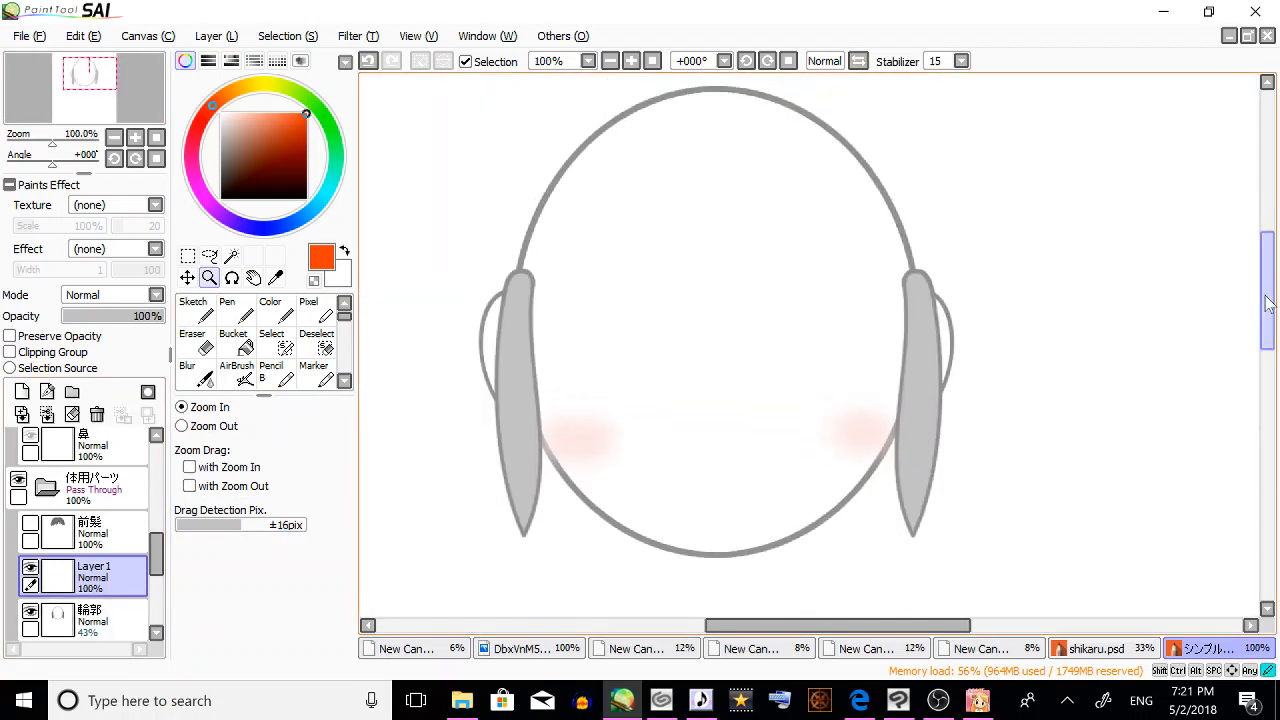
pyautogui.click(205, 426)
pyautogui.click(790, 187)
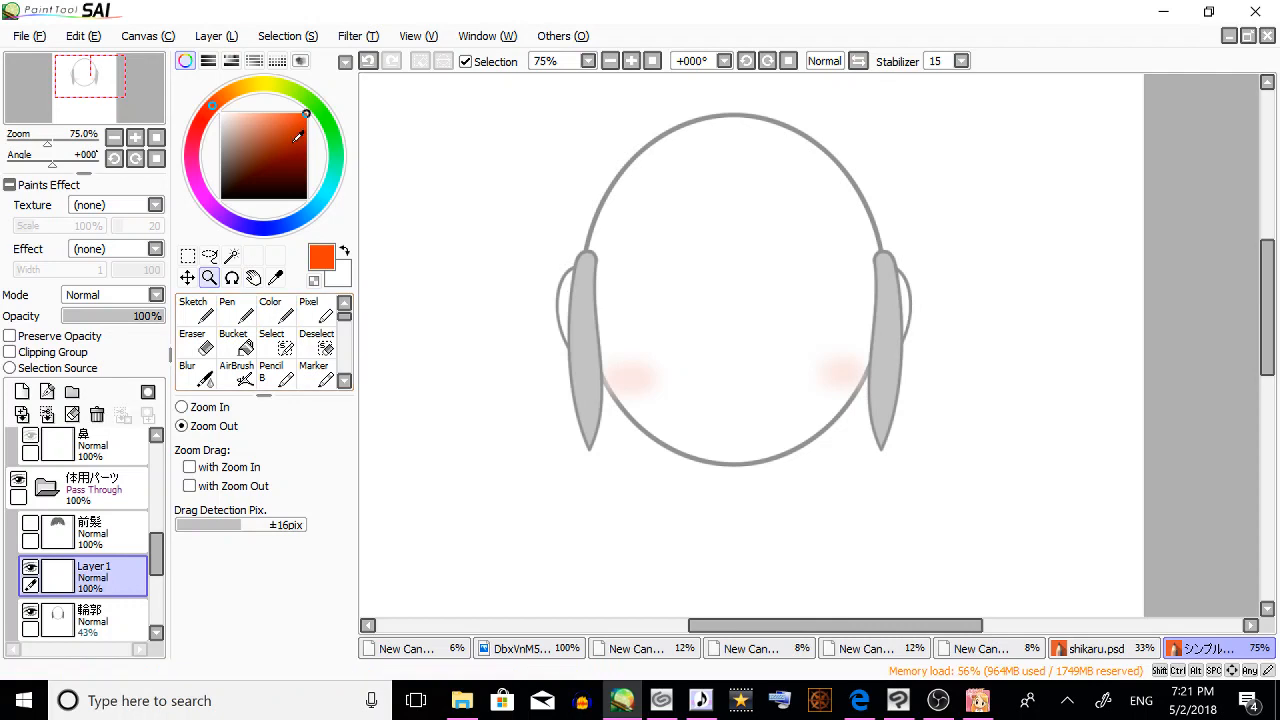
pyautogui.click(199, 311)
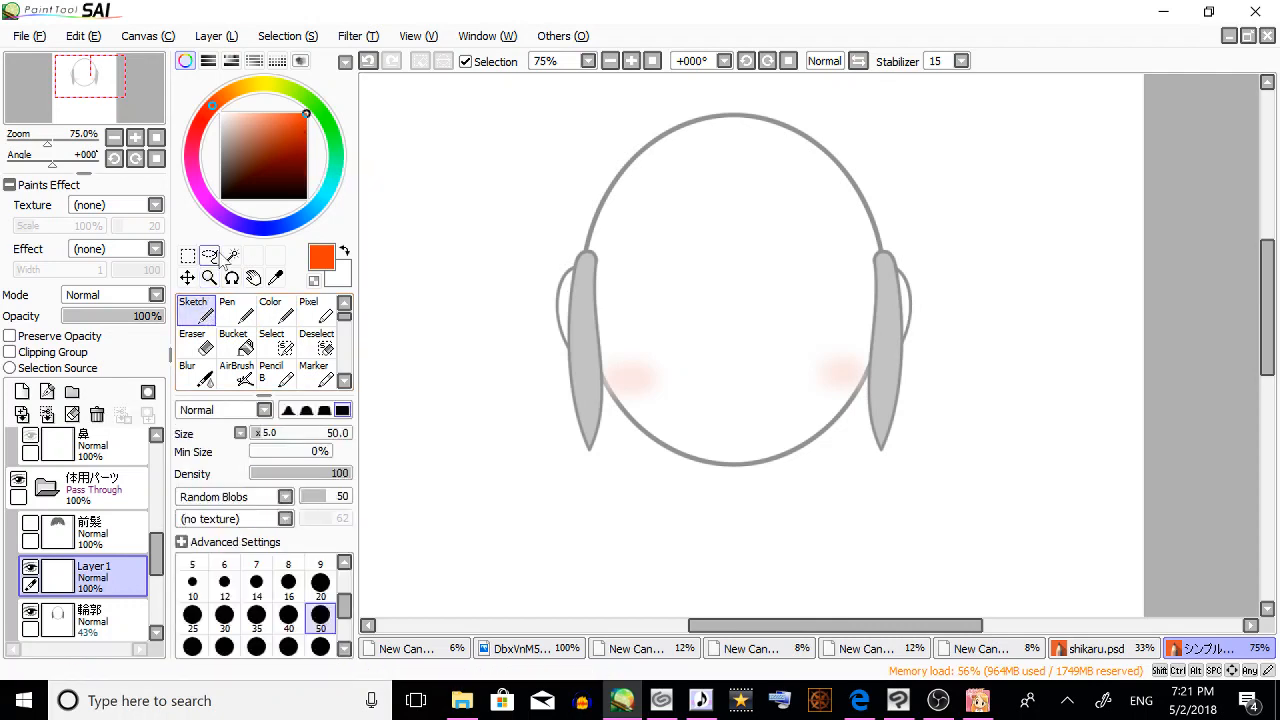
pyautogui.click(320, 582)
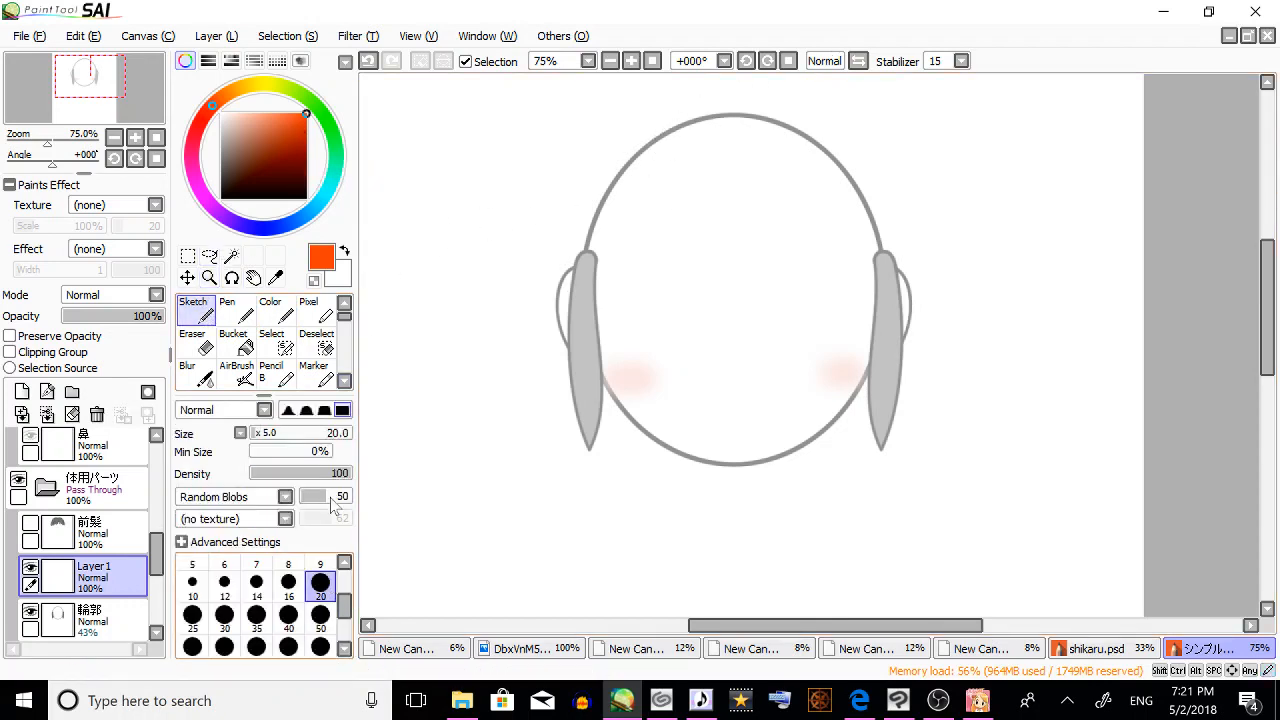
pyautogui.moveTo(681, 125); pyautogui.dragTo(600, 235)
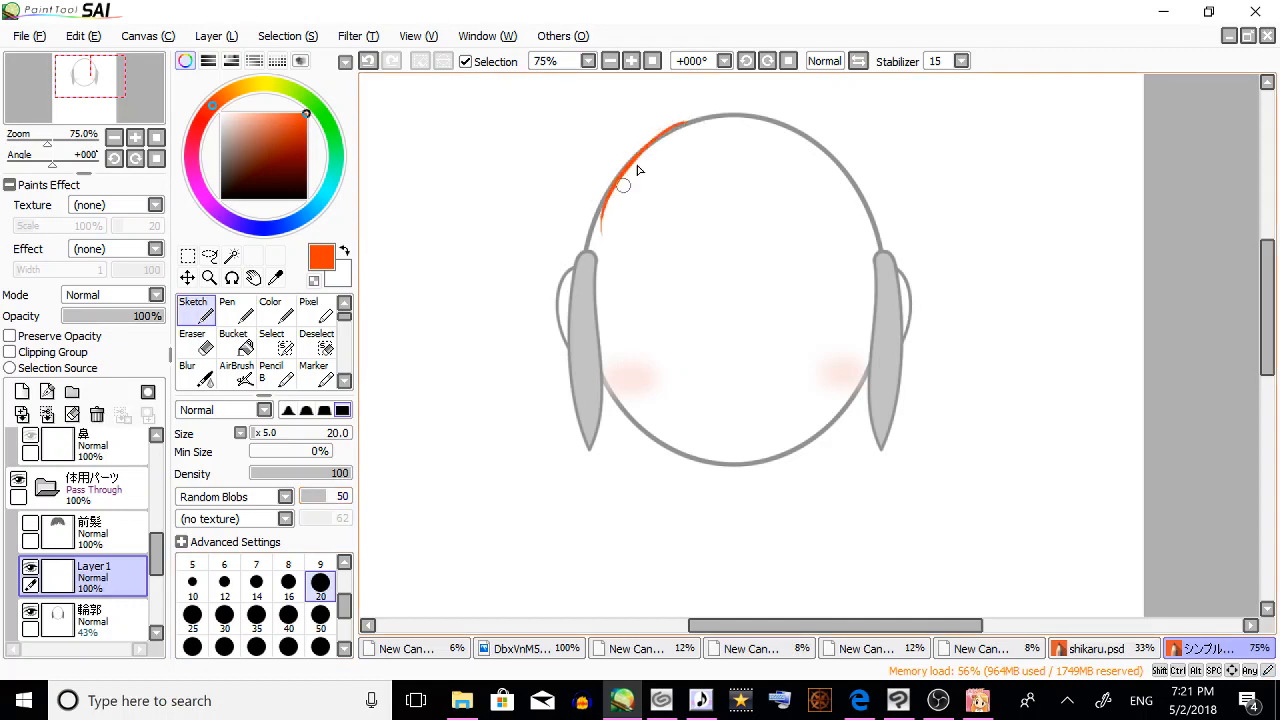
pyautogui.moveTo(790, 108)
pyautogui.mouseDown()
pyautogui.moveTo(630, 150)
pyautogui.moveTo(592, 240)
pyautogui.moveTo(680, 335)
pyautogui.moveTo(790, 330)
pyautogui.moveTo(845, 300)
pyautogui.moveTo(876, 205)
pyautogui.mouseUp()
pyautogui.moveTo(851, 300)
pyautogui.mouseDown()
pyautogui.moveTo(866, 210)
pyautogui.moveTo(846, 297)
pyautogui.moveTo(729, 106)
pyautogui.mouseUp()
pyautogui.moveTo(592, 208)
pyautogui.mouseDown()
pyautogui.moveTo(614, 392)
pyautogui.moveTo(666, 449)
pyautogui.moveTo(729, 477)
pyautogui.moveTo(720, 471)
pyautogui.moveTo(795, 445)
pyautogui.moveTo(770, 456)
pyautogui.moveTo(872, 376)
pyautogui.mouseUp()
pyautogui.moveTo(828, 422)
pyautogui.mouseDown()
pyautogui.moveTo(872, 317)
pyautogui.moveTo(854, 360)
pyautogui.moveTo(875, 231)
pyautogui.moveTo(868, 303)
pyautogui.moveTo(830, 150)
pyautogui.moveTo(800, 140)
pyautogui.mouseUp()
# Sketch the vertical centre line, the curved horizontal face guidelines and both ears on the head sketch.
pyautogui.moveTo(726, 465)
pyautogui.mouseDown()
pyautogui.moveTo(718, 125)
pyautogui.moveTo(716, 412)
pyautogui.mouseUp()
pyautogui.moveTo(624, 368); pyautogui.dragTo(800, 345)
pyautogui.moveTo(594, 336)
pyautogui.mouseDown()
pyautogui.moveTo(880, 337)
pyautogui.moveTo(868, 348)
pyautogui.mouseUp()
pyautogui.moveTo(590, 292)
pyautogui.mouseDown()
pyautogui.moveTo(751, 334)
pyautogui.moveTo(808, 325)
pyautogui.moveTo(876, 288)
pyautogui.mouseUp()
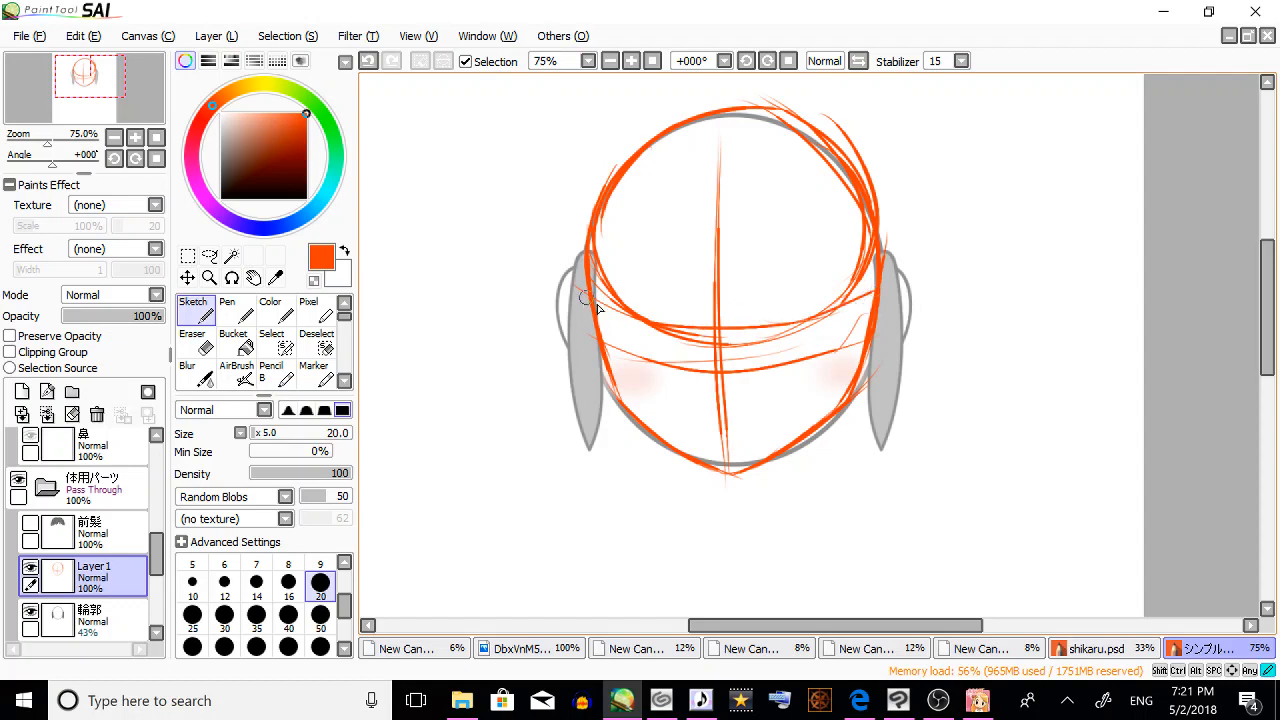
pyautogui.moveTo(632, 314); pyautogui.dragTo(828, 282)
pyautogui.moveTo(576, 317)
pyautogui.mouseDown()
pyautogui.moveTo(566, 288)
pyautogui.moveTo(574, 336)
pyautogui.moveTo(598, 360)
pyautogui.mouseUp()
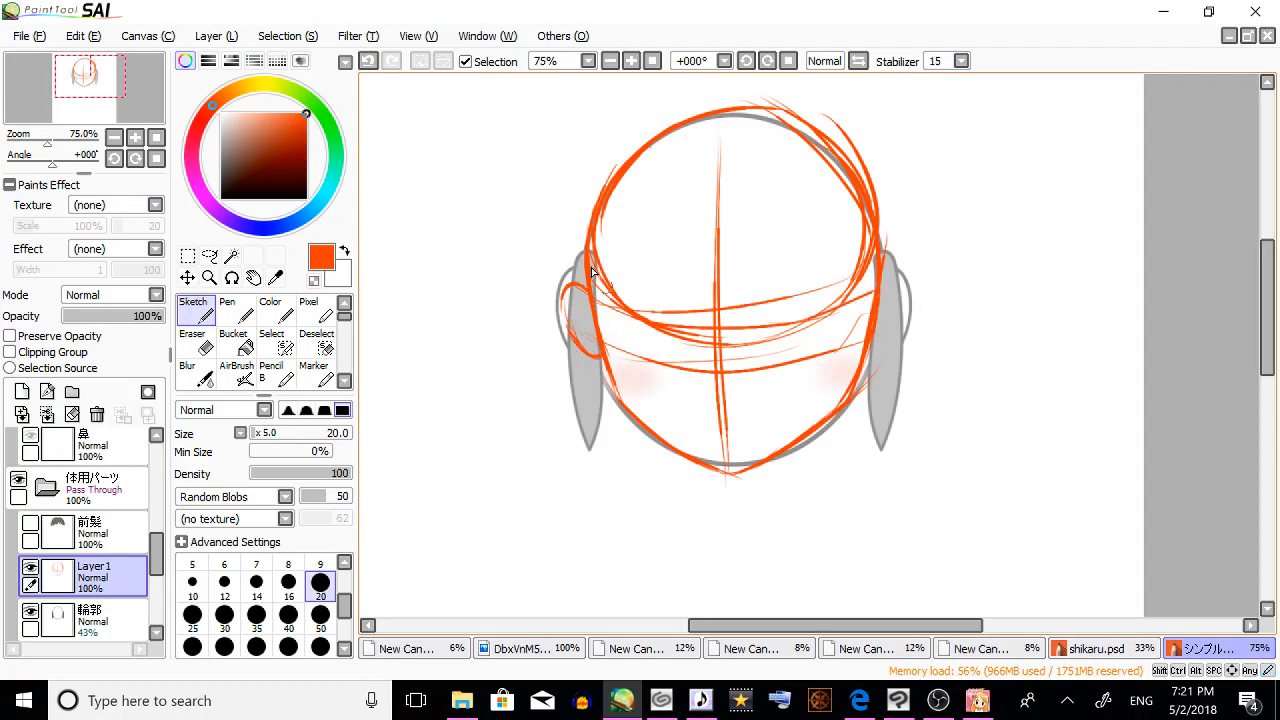
pyautogui.moveTo(868, 356)
pyautogui.mouseDown()
pyautogui.moveTo(907, 305)
pyautogui.moveTo(871, 309)
pyautogui.mouseUp()
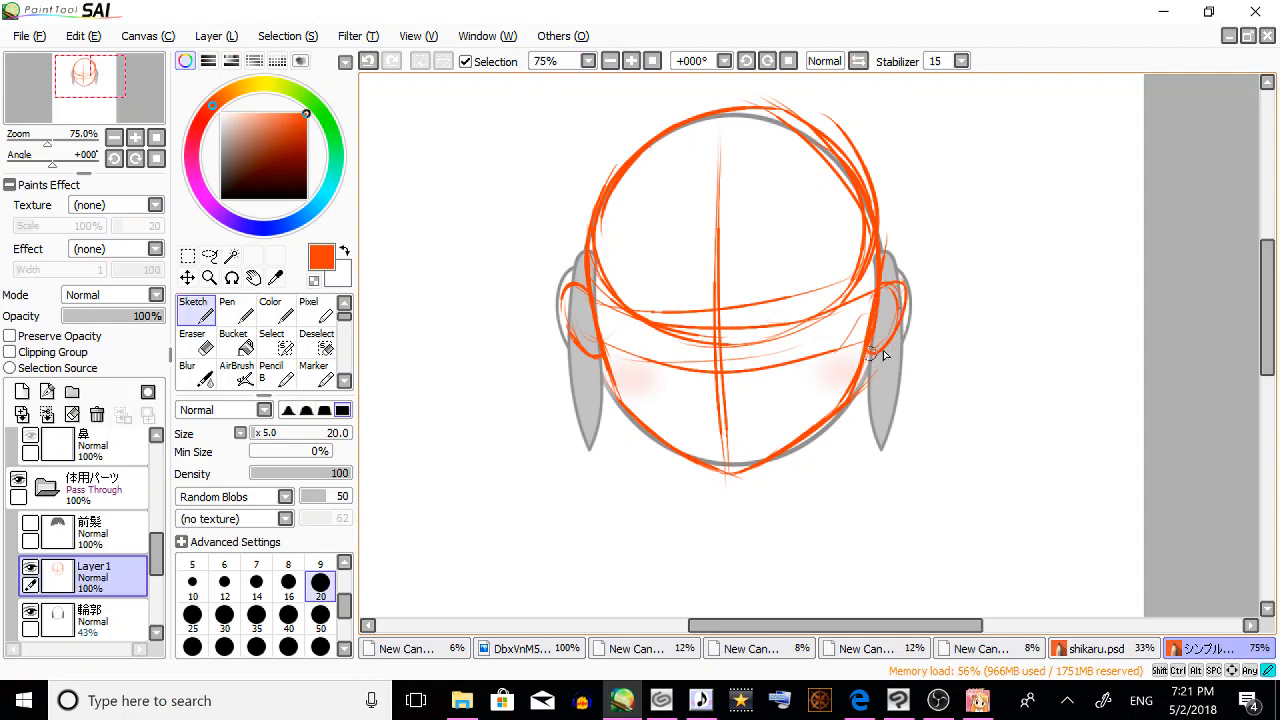
# Hide the 輪郭 layer, and fade the head sketch to 37% opacity beneath a new layer for line art.
pyautogui.click(31, 613)
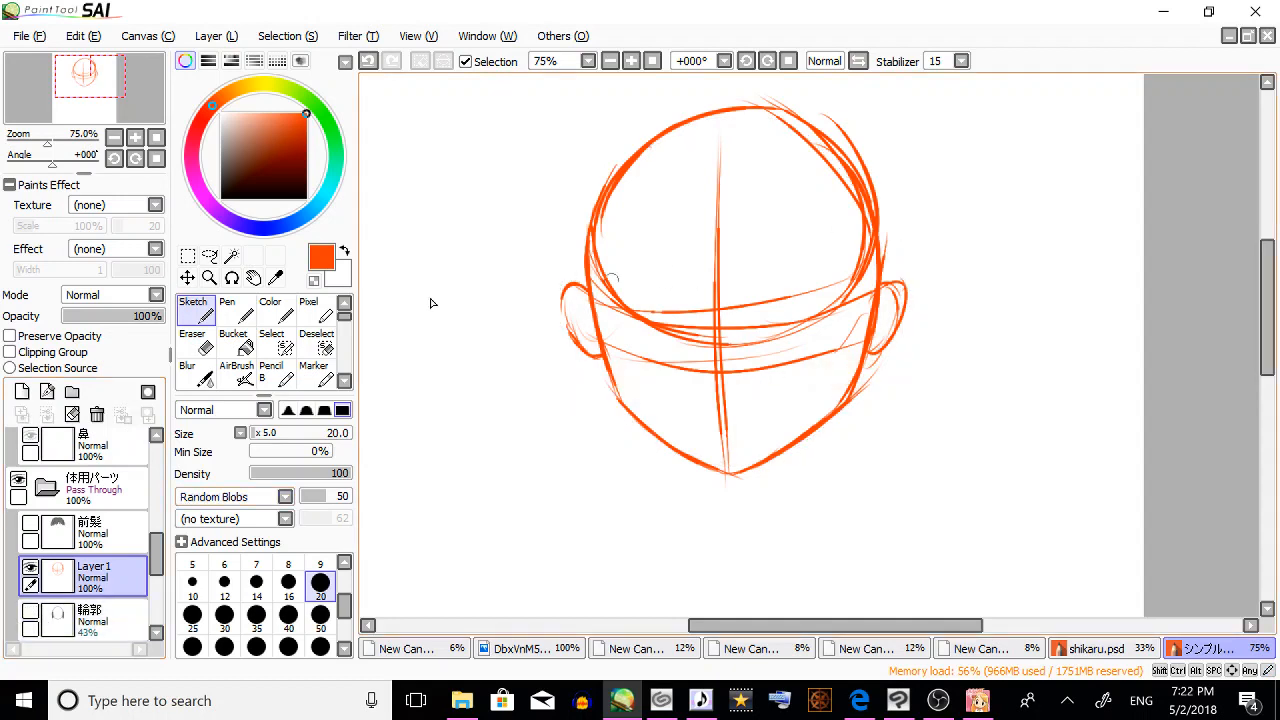
pyautogui.moveTo(150, 316); pyautogui.dragTo(100, 316)
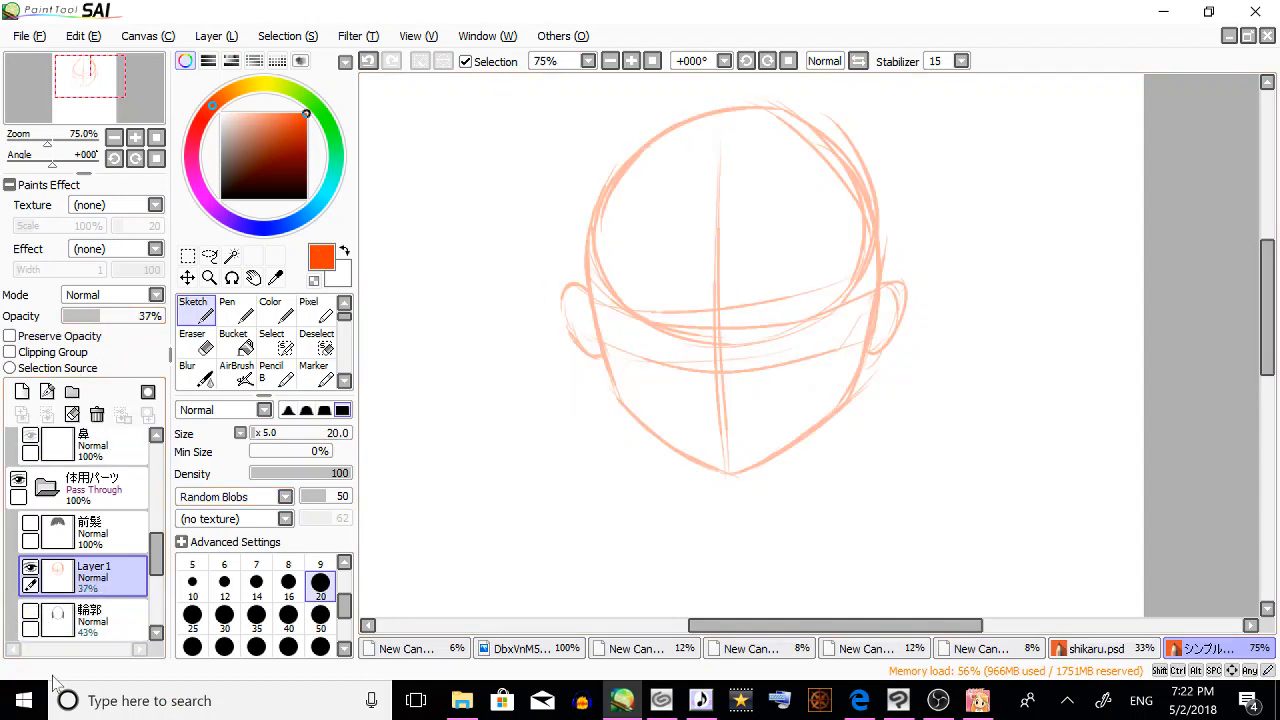
pyautogui.click(22, 391)
# Try a black Pencil stroke on the left ear, undo it, and set the brush size to 4.
pyautogui.click(306, 198)
pyautogui.moveTo(344, 317); pyautogui.dragTo(340, 357)
pyautogui.click(315, 318)
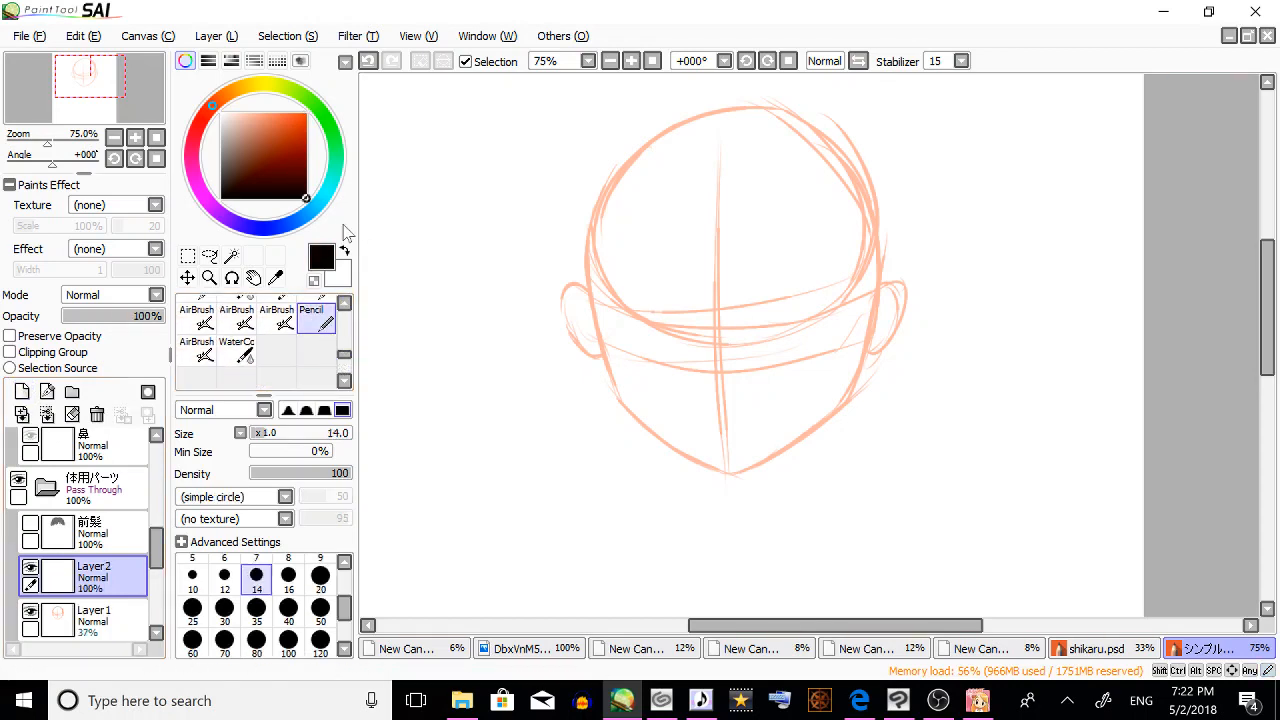
pyautogui.moveTo(583, 291)
pyautogui.mouseDown()
pyautogui.moveTo(570, 284)
pyautogui.moveTo(586, 338)
pyautogui.mouseUp()
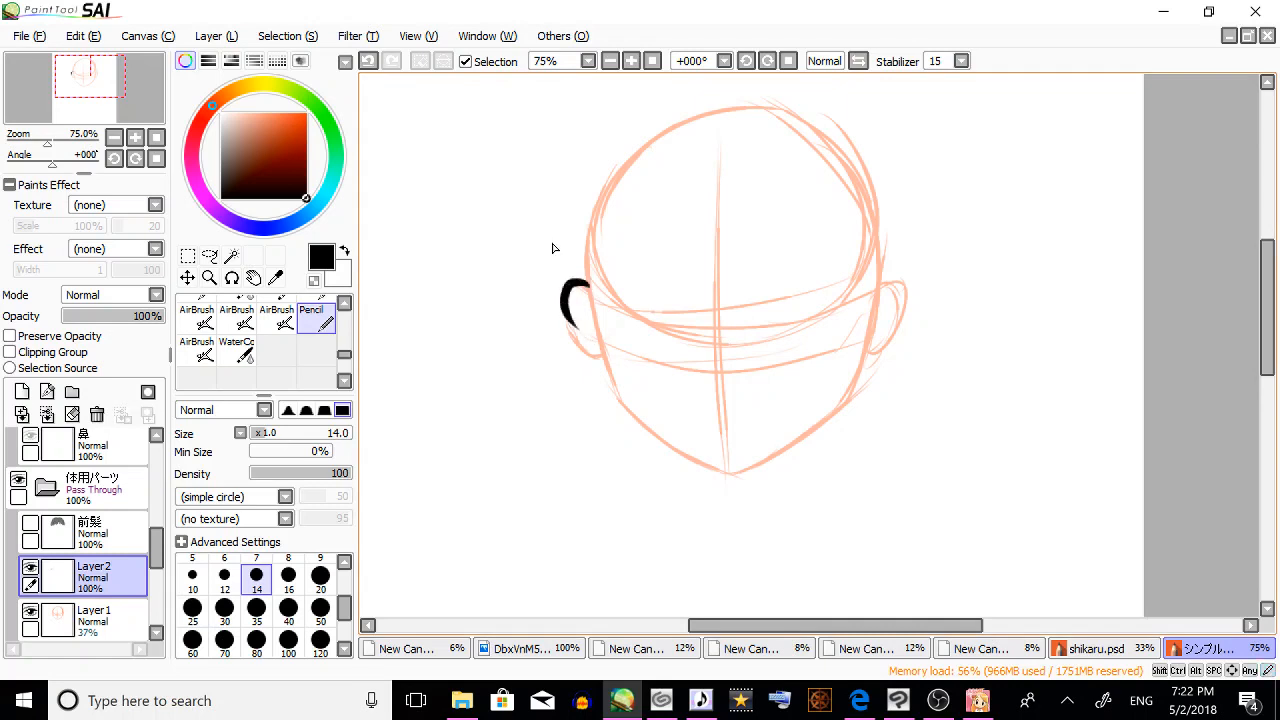
pyautogui.click(368, 61)
pyautogui.scroll(3, 340, 590)
pyautogui.click(320, 578)
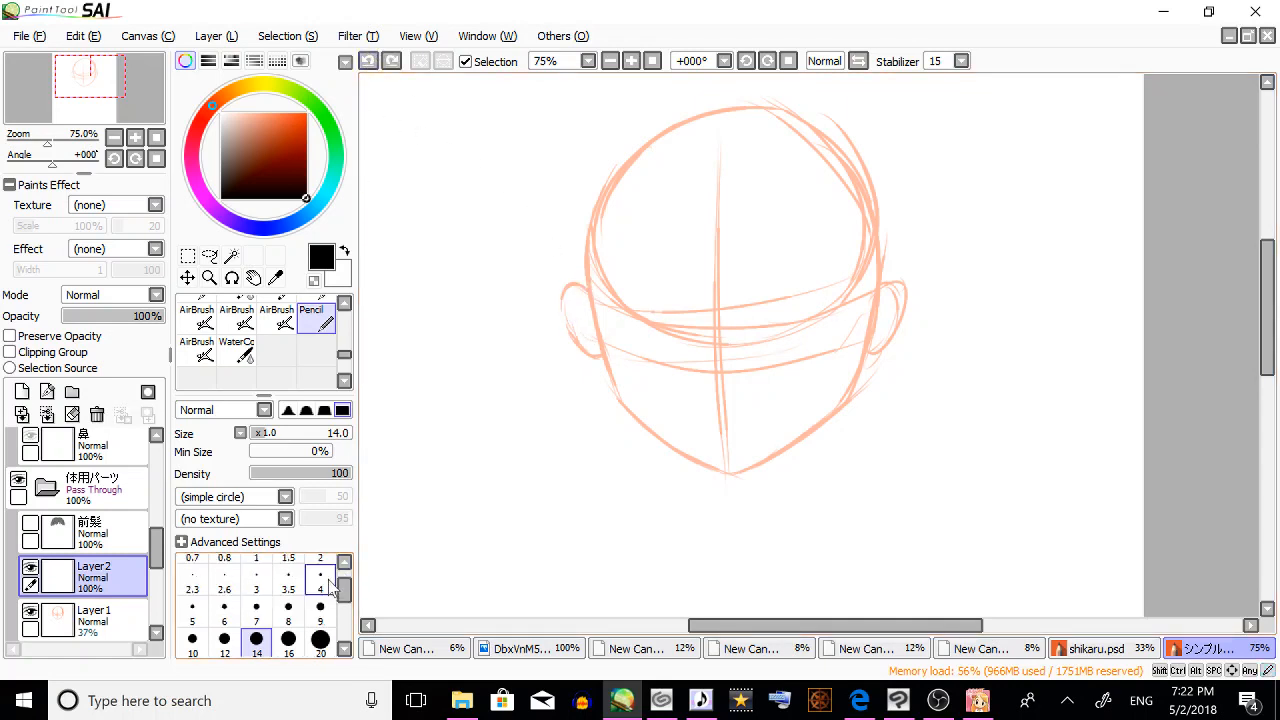
# Ink both ears and the pointed jawline in black on Layer2, following the faded sketch.
pyautogui.moveTo(566, 311); pyautogui.dragTo(566, 312)
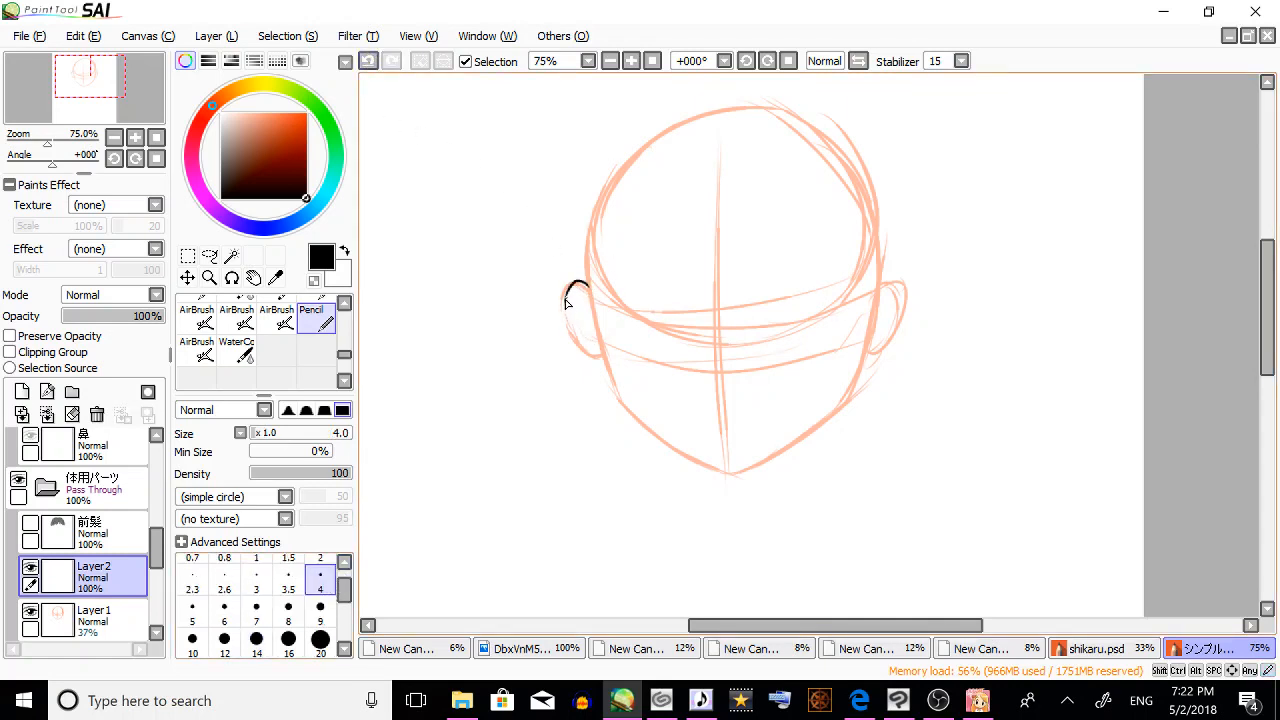
pyautogui.moveTo(588, 354)
pyautogui.mouseDown()
pyautogui.moveTo(647, 430)
pyautogui.moveTo(696, 447)
pyautogui.mouseUp()
pyautogui.click(368, 61)
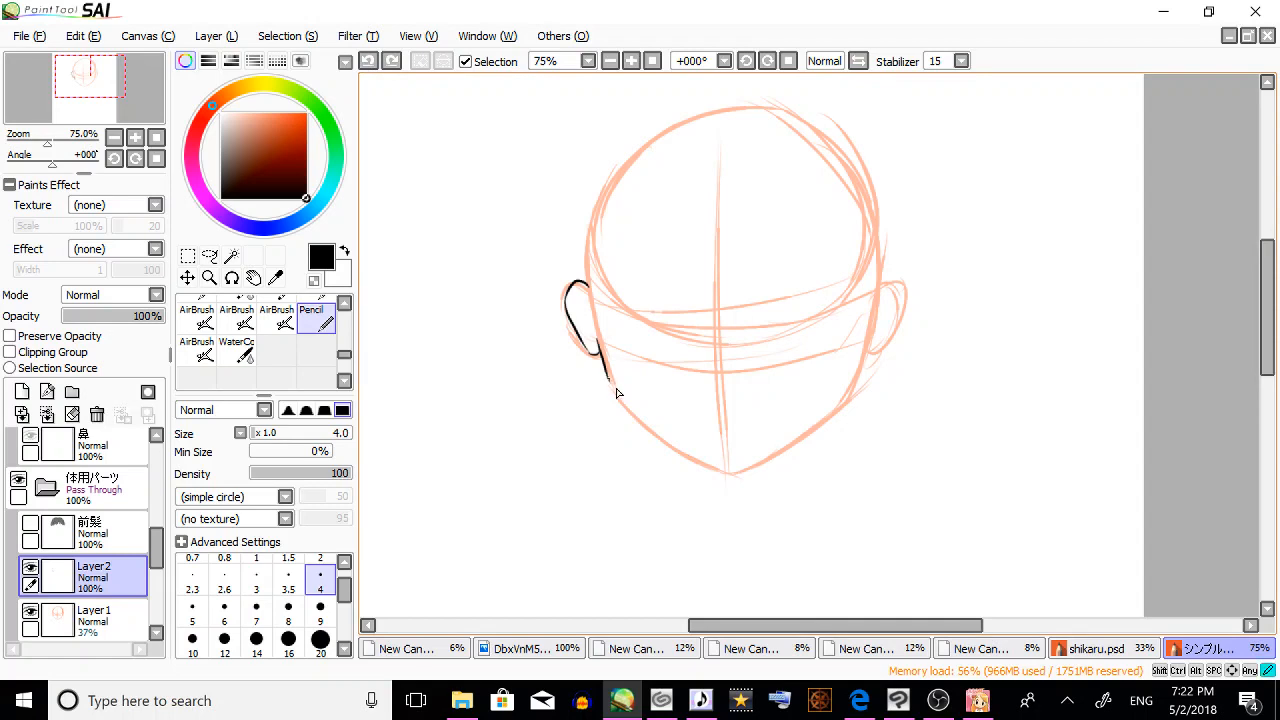
pyautogui.moveTo(606, 378)
pyautogui.mouseDown()
pyautogui.moveTo(741, 477)
pyautogui.moveTo(863, 375)
pyautogui.moveTo(833, 405)
pyautogui.moveTo(846, 396)
pyautogui.moveTo(881, 321)
pyautogui.mouseUp()
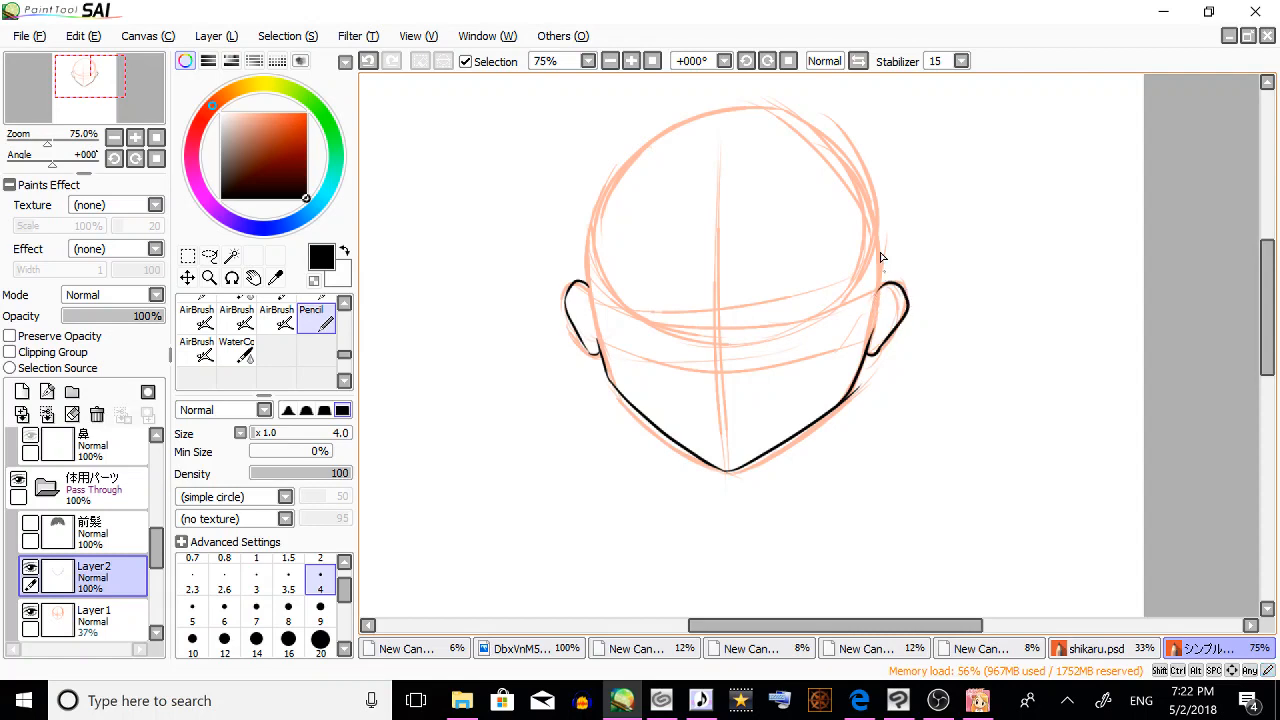
pyautogui.moveTo(890, 286)
pyautogui.mouseDown()
pyautogui.moveTo(855, 160)
pyautogui.moveTo(742, 118)
pyautogui.moveTo(849, 120)
pyautogui.moveTo(988, 178)
pyautogui.mouseUp()
pyautogui.click(858, 61)
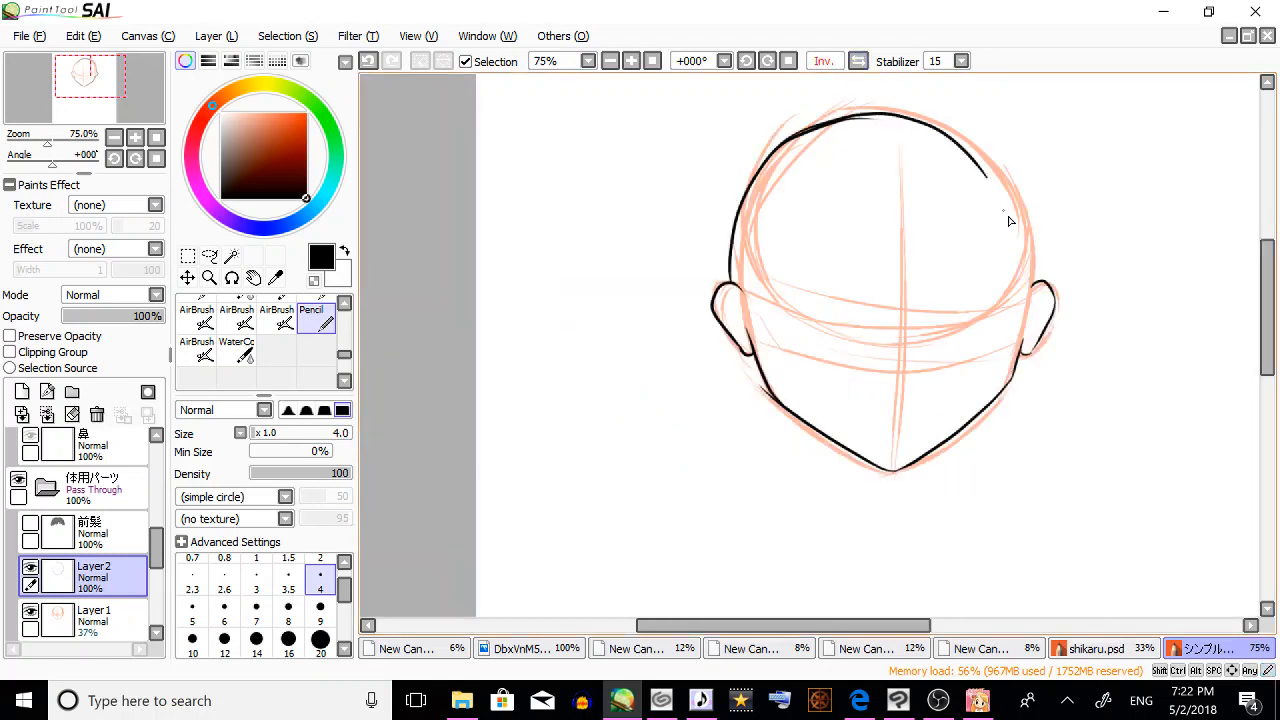
pyautogui.click(858, 61)
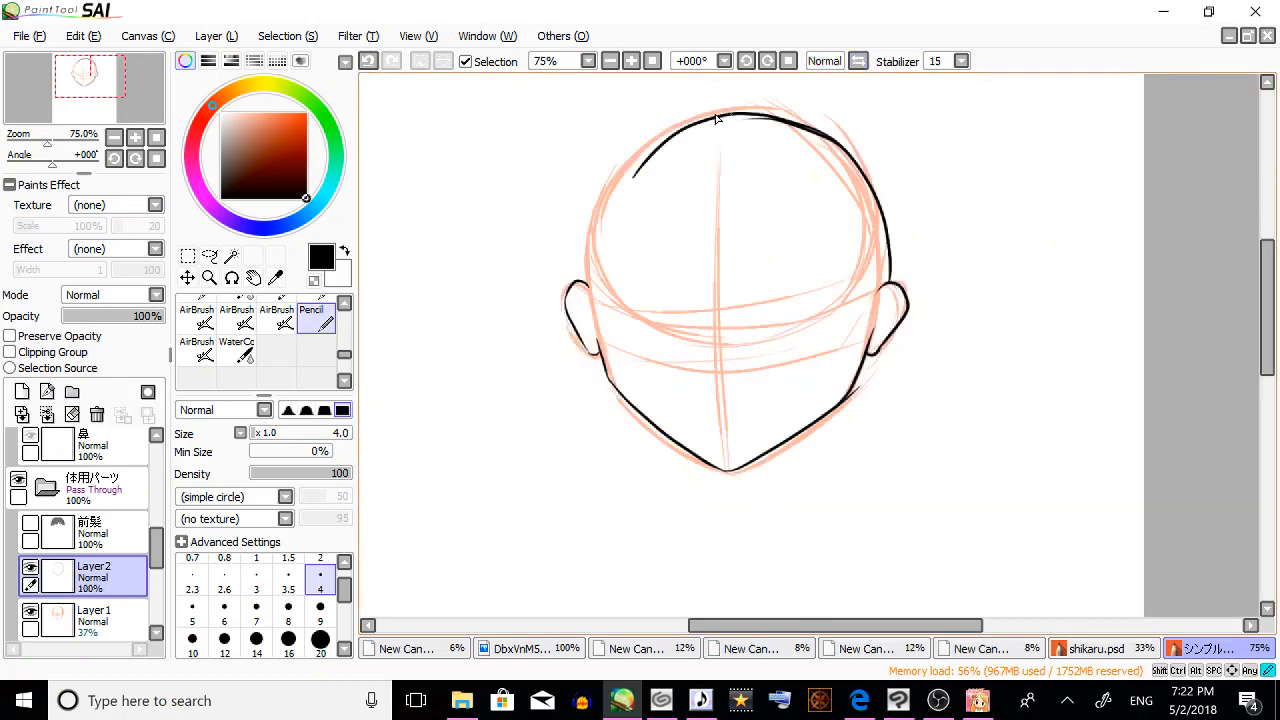
pyautogui.click(368, 61)
pyautogui.click(368, 61)
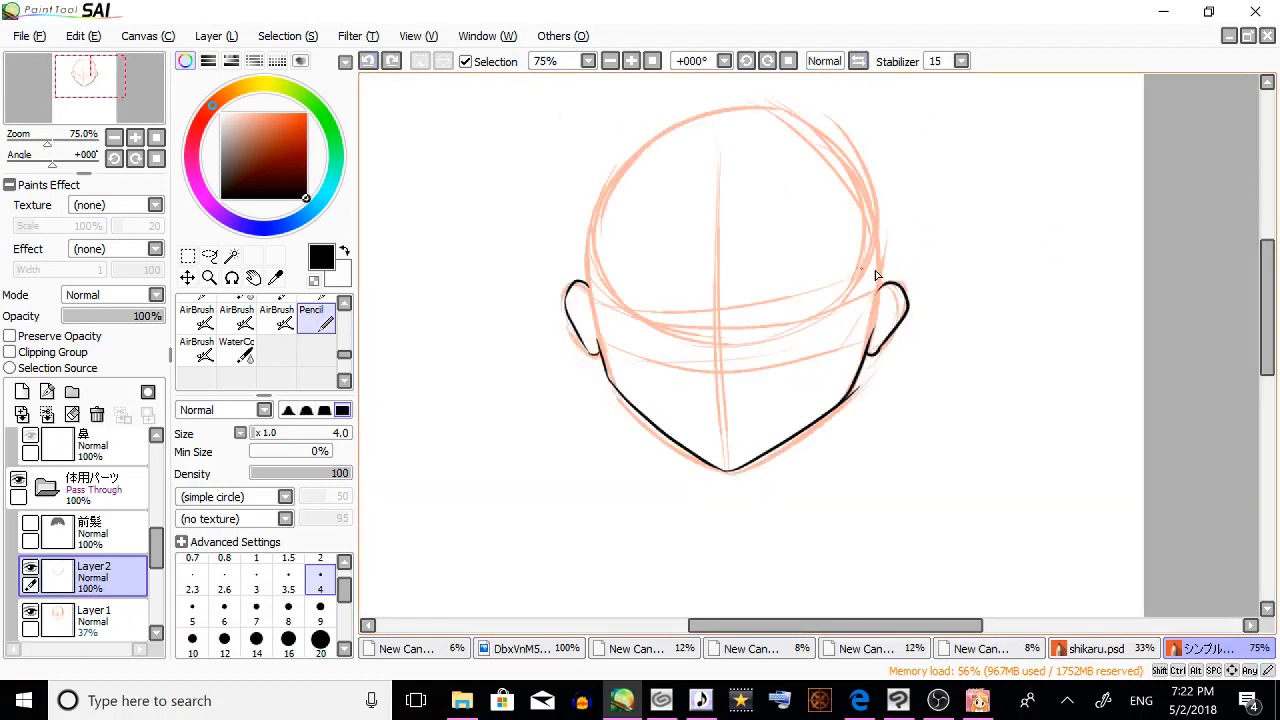
# Ink the rounded skull outline in black on Layer2, joining both ears over the faded sketch.
pyautogui.moveTo(884, 287)
pyautogui.mouseDown()
pyautogui.moveTo(886, 206)
pyautogui.moveTo(765, 88)
pyautogui.mouseUp()
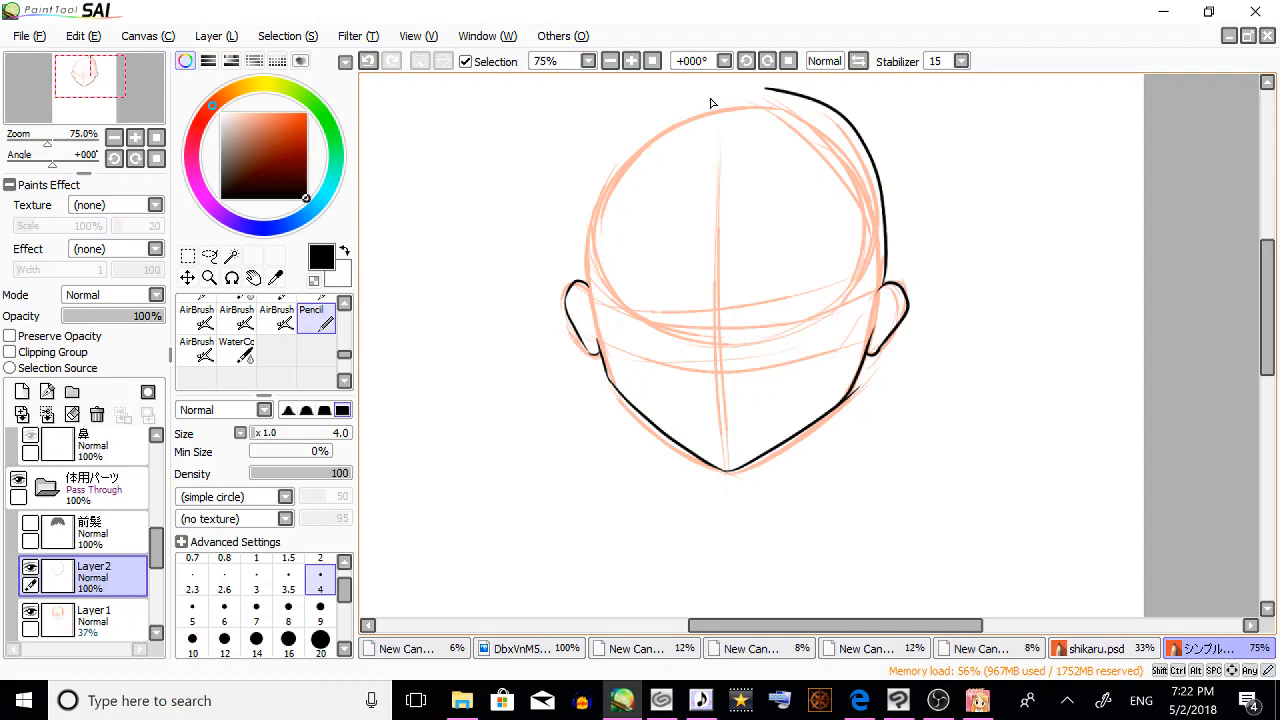
pyautogui.click(368, 61)
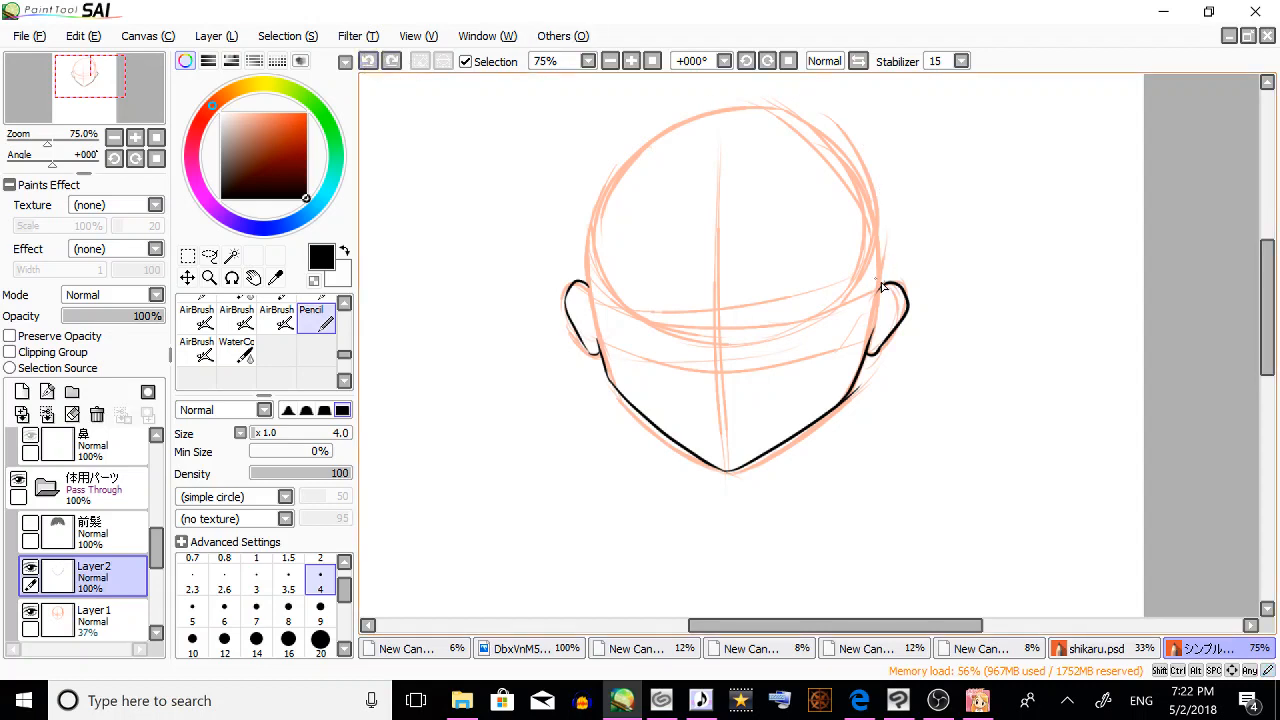
pyautogui.moveTo(884, 290)
pyautogui.mouseDown()
pyautogui.moveTo(866, 180)
pyautogui.moveTo(750, 95)
pyautogui.moveTo(579, 219)
pyautogui.mouseUp()
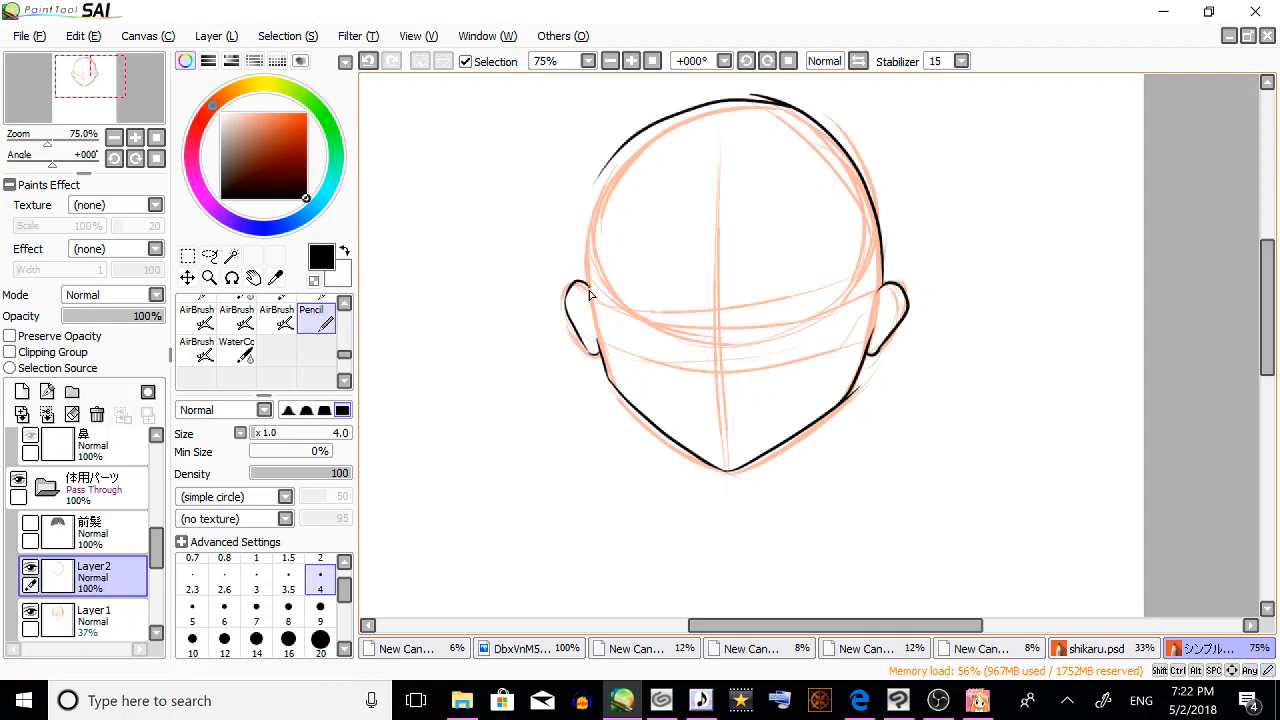
pyautogui.moveTo(584, 268)
pyautogui.mouseDown()
pyautogui.moveTo(598, 180)
pyautogui.moveTo(625, 150)
pyautogui.mouseUp()
# Hide the Layer1 sketch and erase the stray line end at the right jaw corner with a size 20 brush.
pyautogui.click(320, 640)
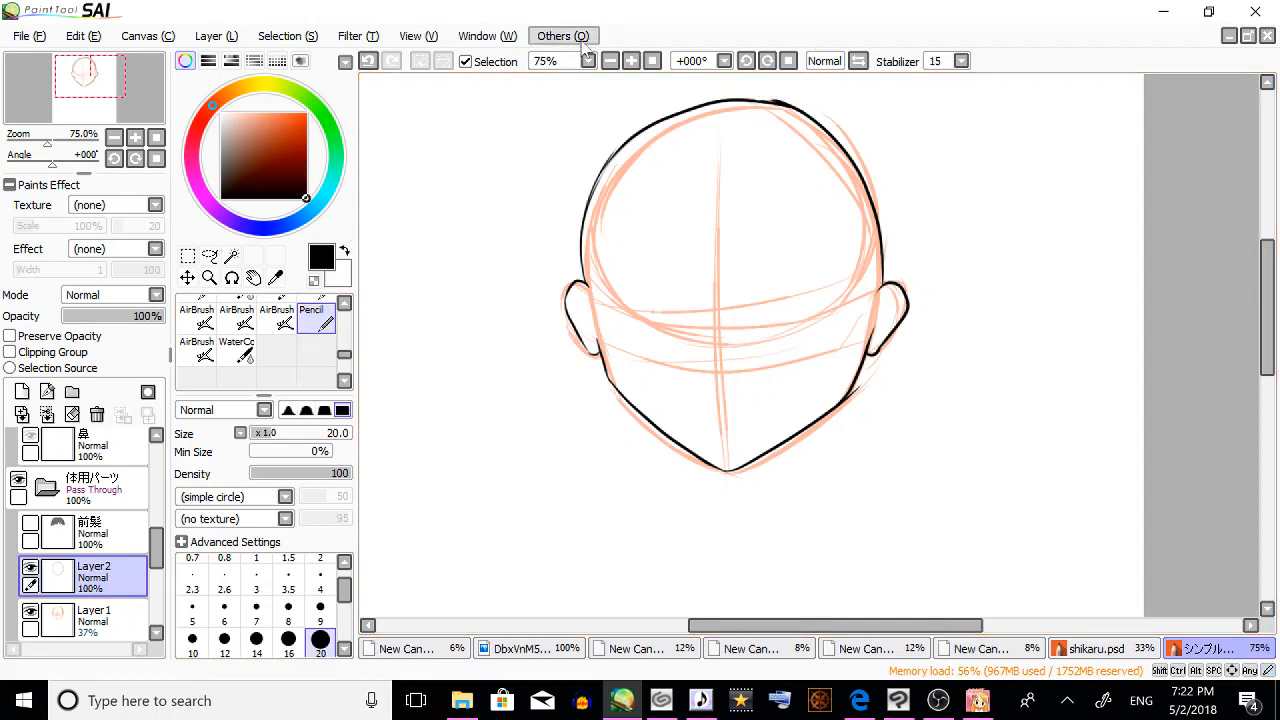
pyautogui.scroll(-2, 30, 598)
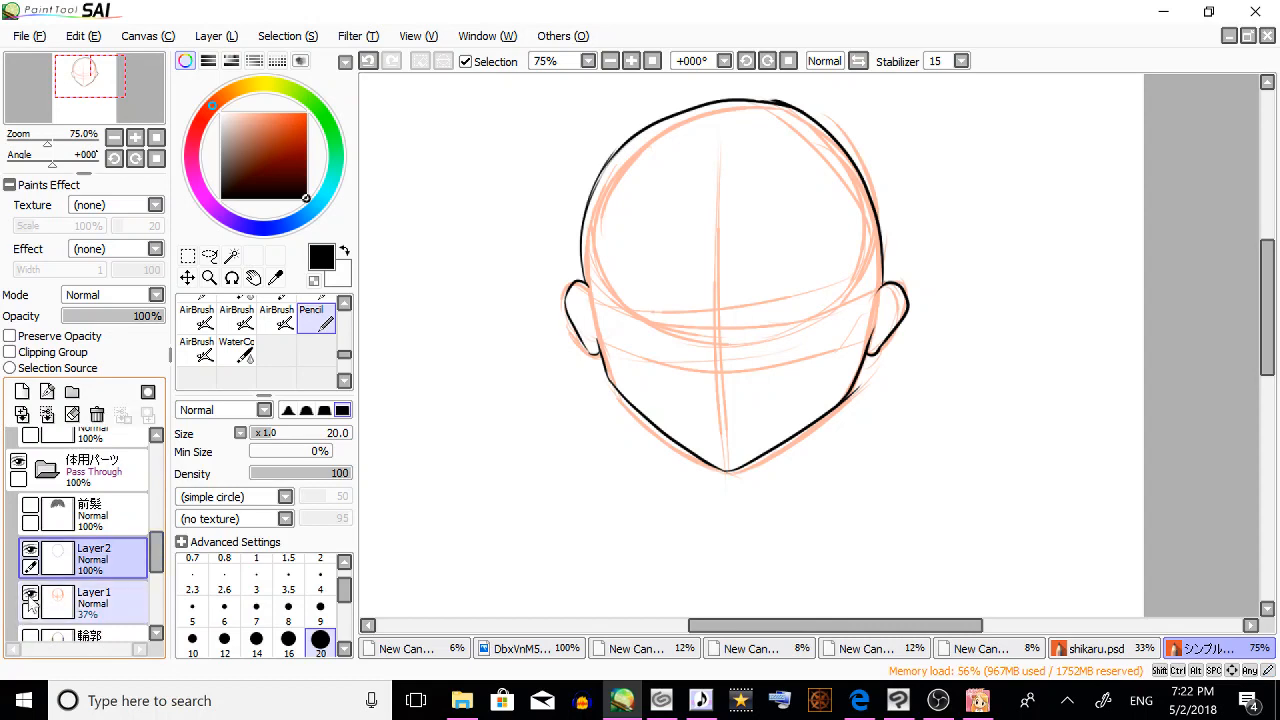
pyautogui.click(31, 597)
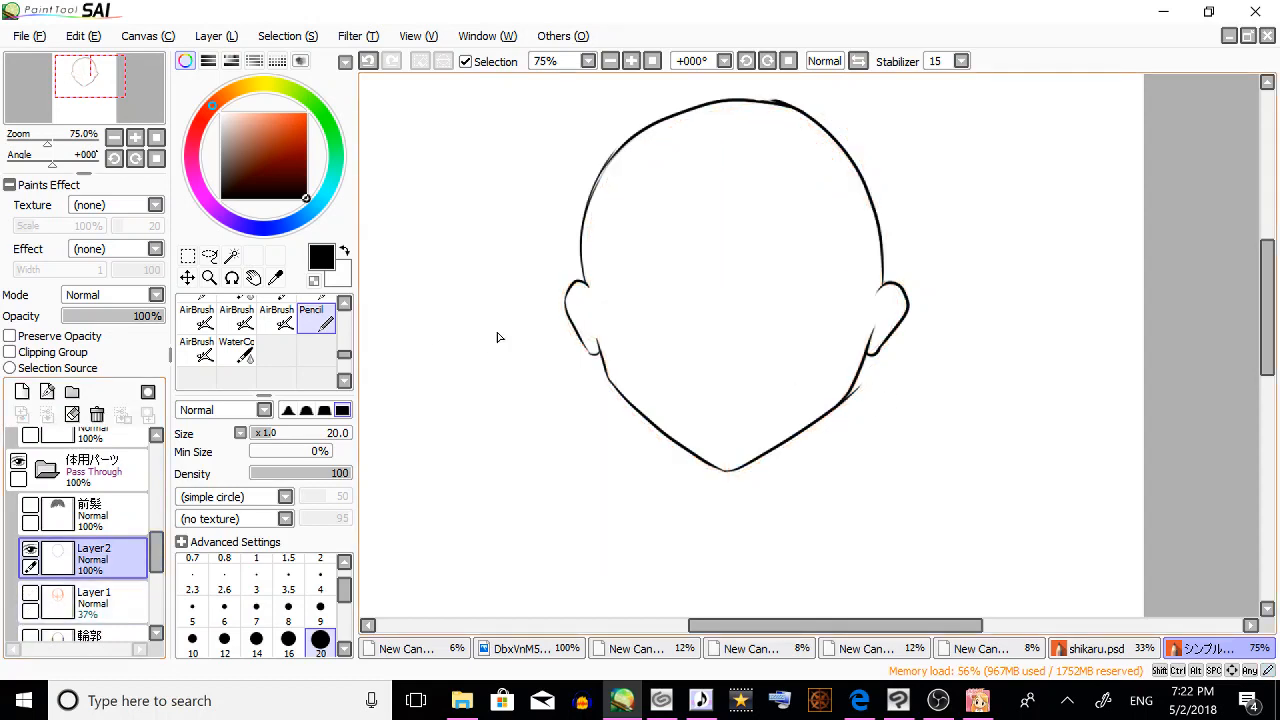
pyautogui.click(315, 281)
pyautogui.moveTo(866, 382); pyautogui.dragTo(849, 410)
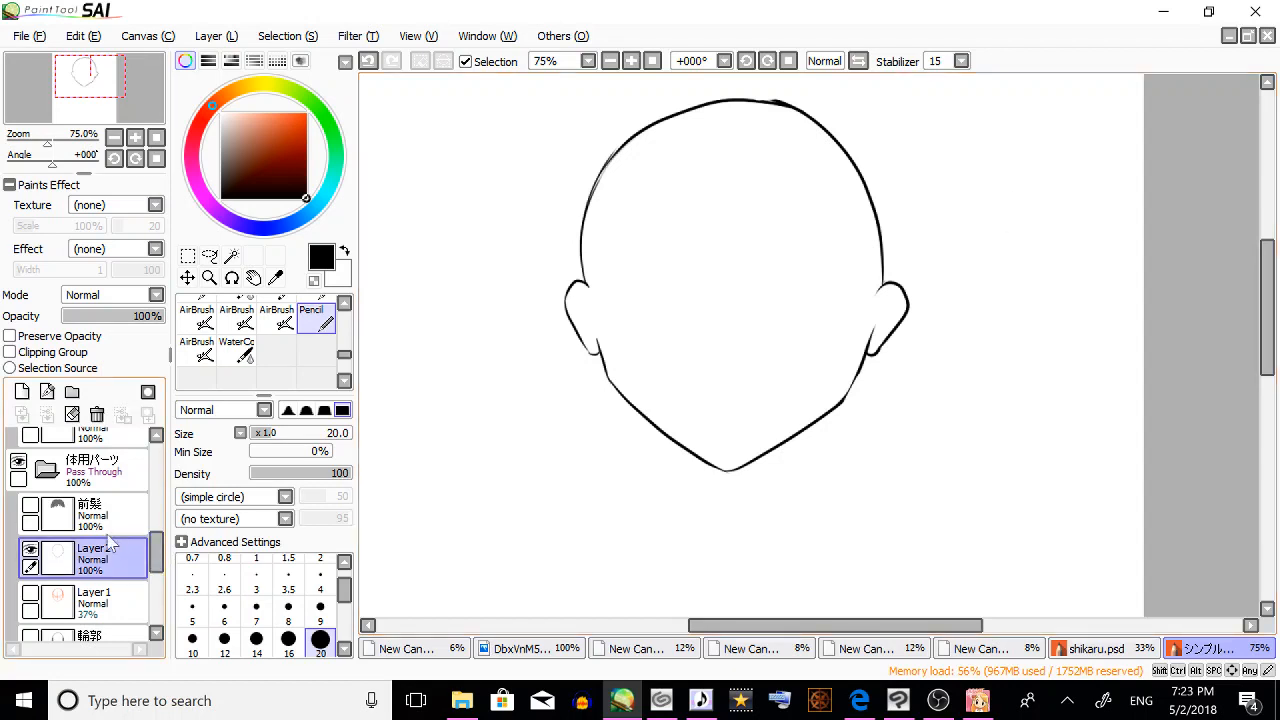
# Select the inside of the head and ears on Layer2 with the Magic Wand in Transparency (Strict) mode.
pyautogui.moveTo(160, 556); pyautogui.dragTo(160, 568)
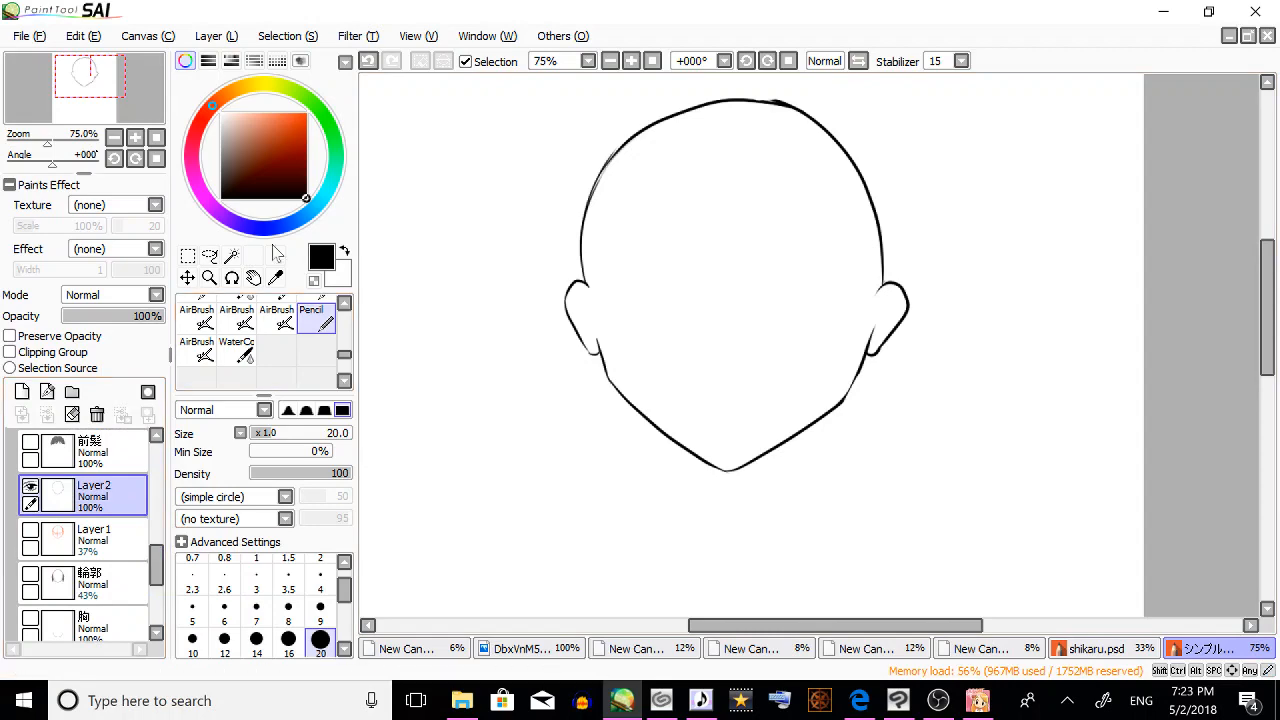
pyautogui.click(231, 256)
pyautogui.click(750, 285)
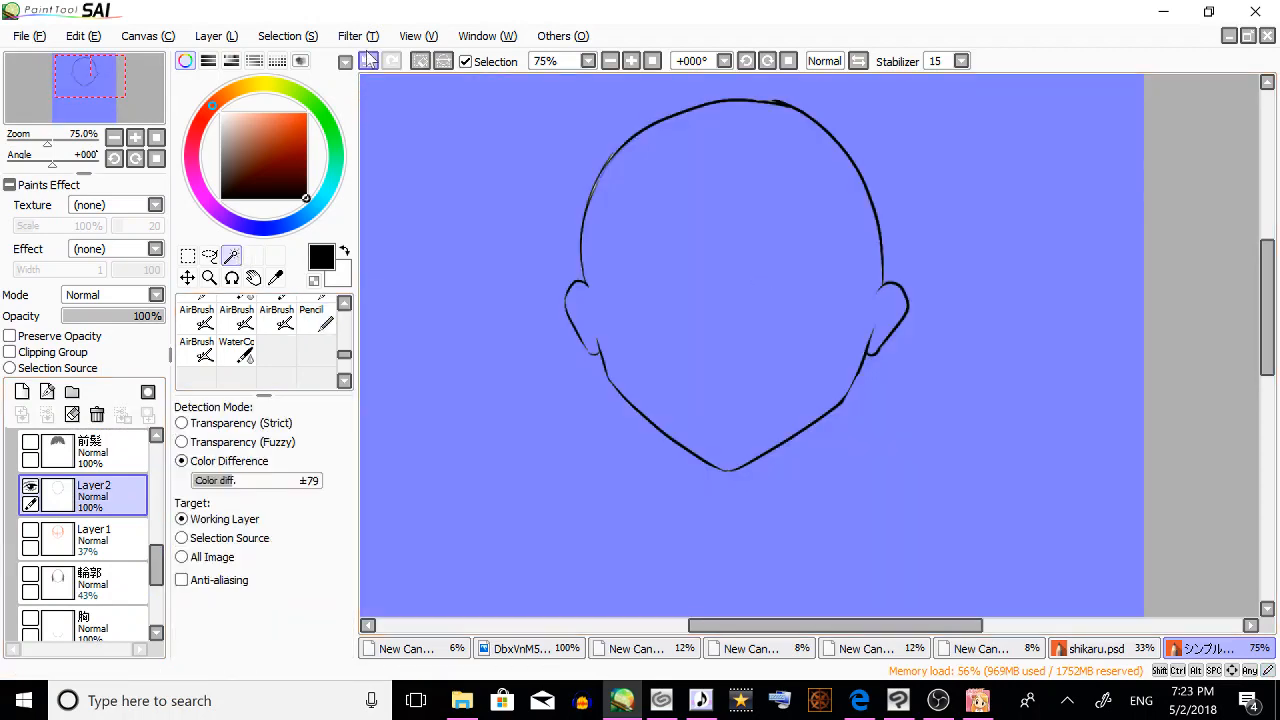
pyautogui.hotkey('ctrl', 'd')
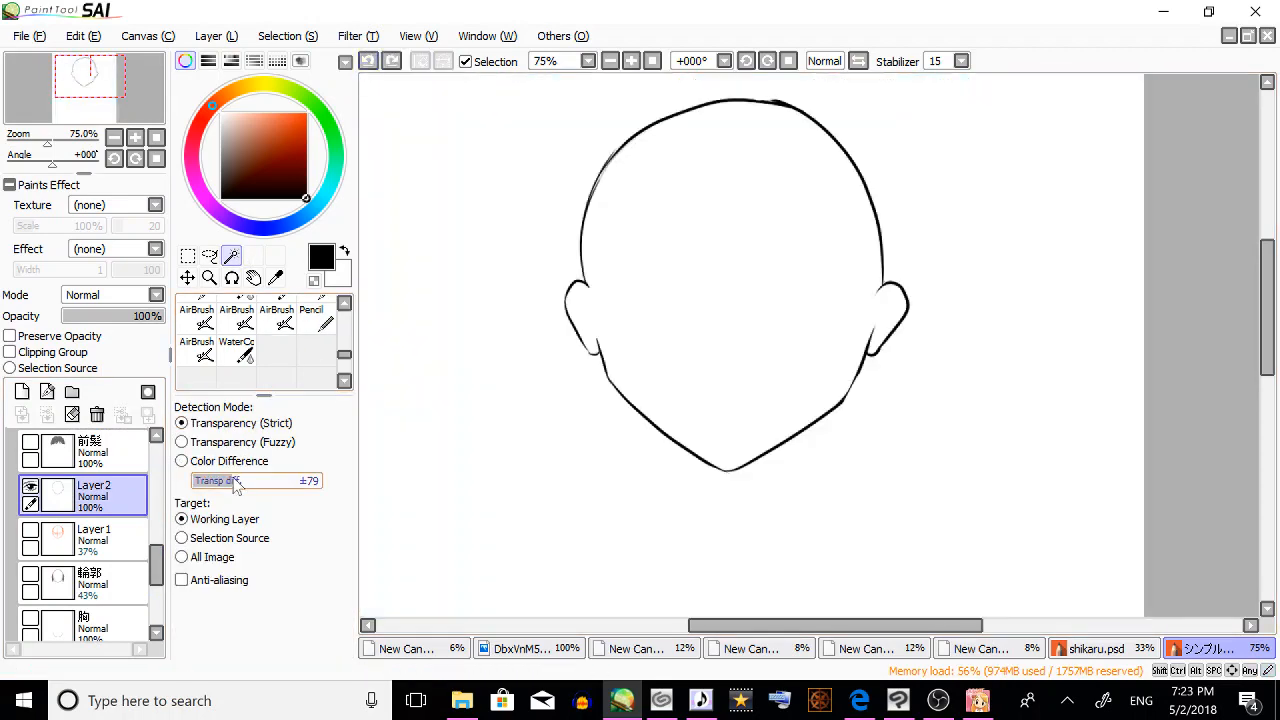
pyautogui.click(230, 424)
pyautogui.click(743, 231)
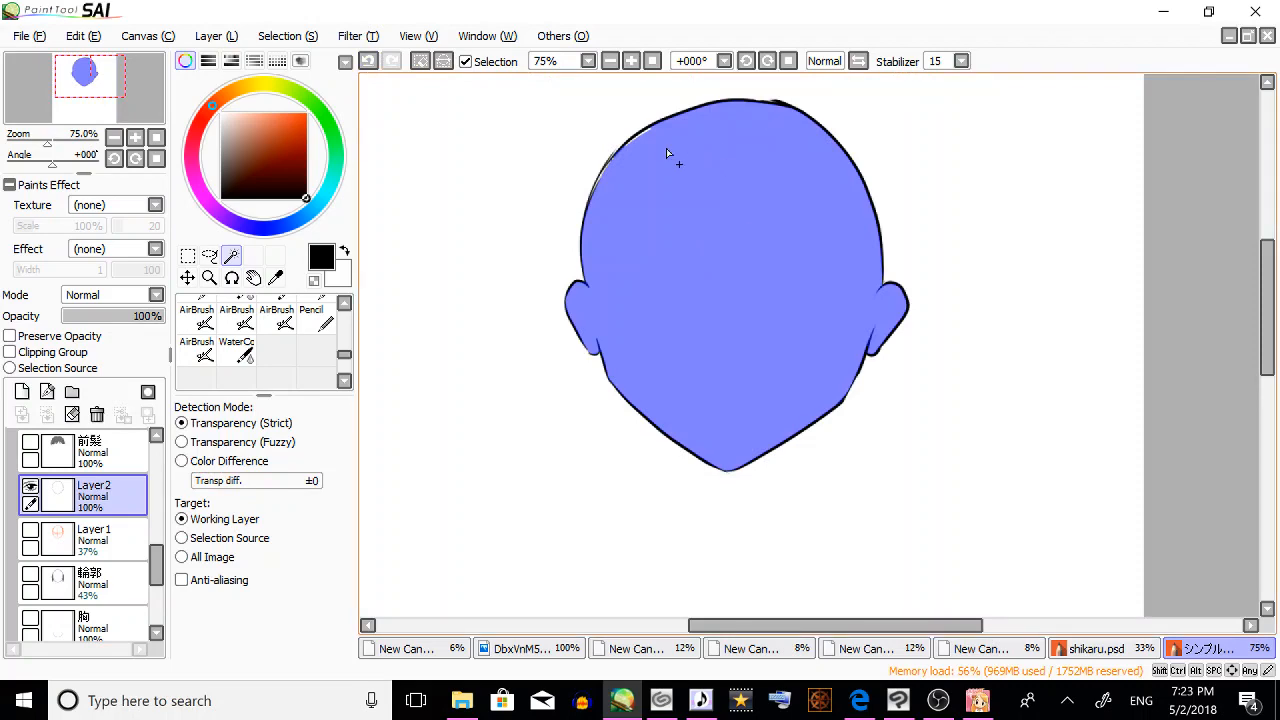
pyautogui.hotkey('ctrl', 'd')
pyautogui.moveTo(198, 481); pyautogui.dragTo(226, 481)
pyautogui.click(680, 240)
# Add a new Multiply layer above Layer2 and ready the Color brush at size 350.
pyautogui.scroll(3, 293, 355)
pyautogui.click(276, 341)
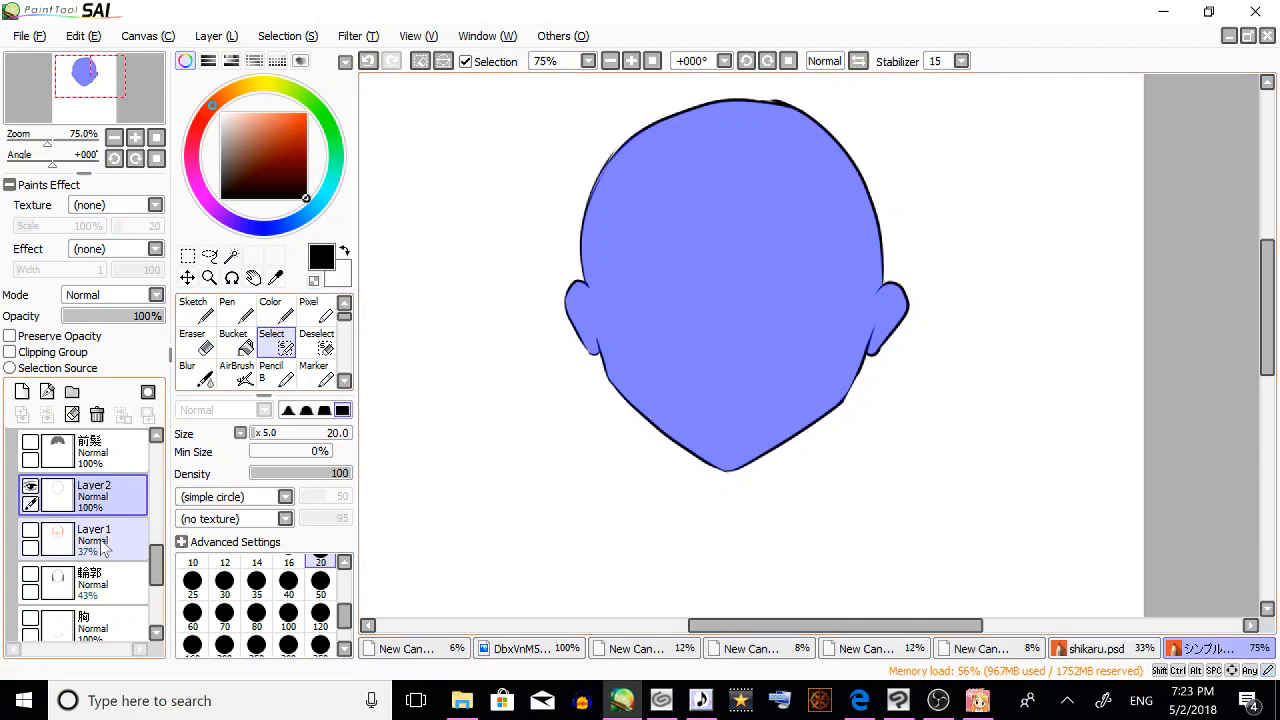
pyautogui.click(277, 300)
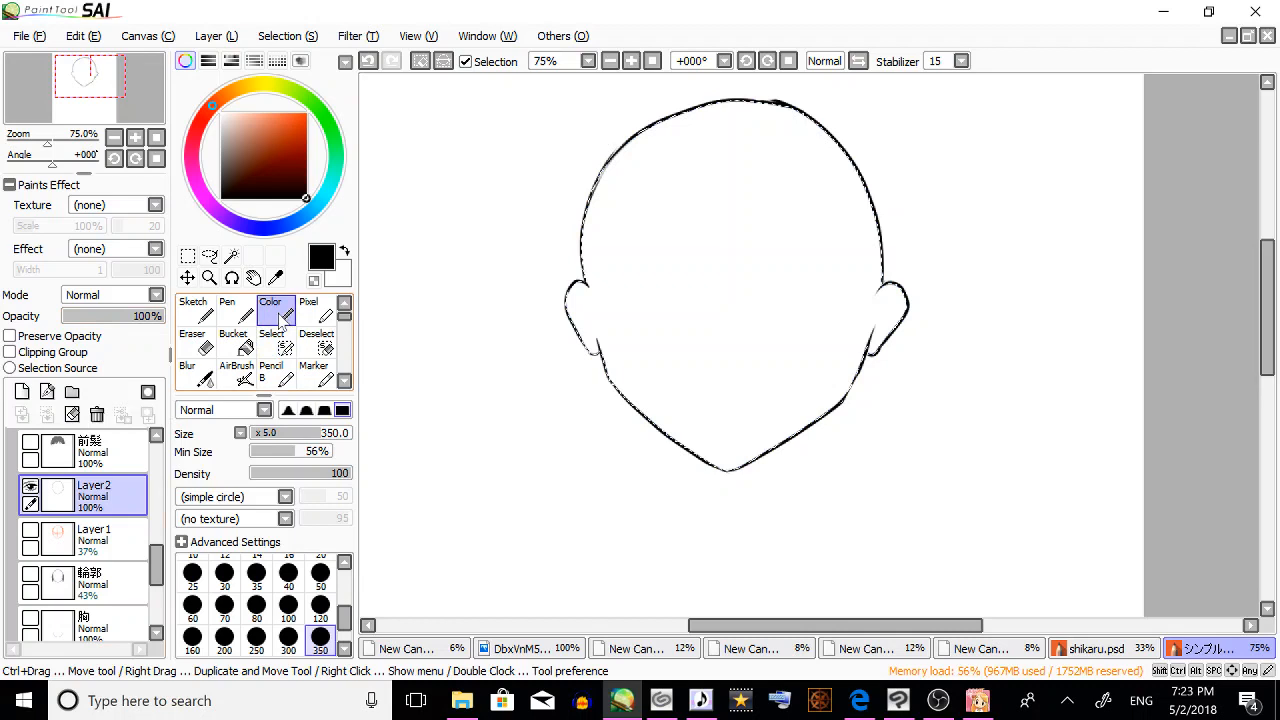
pyautogui.click(21, 392)
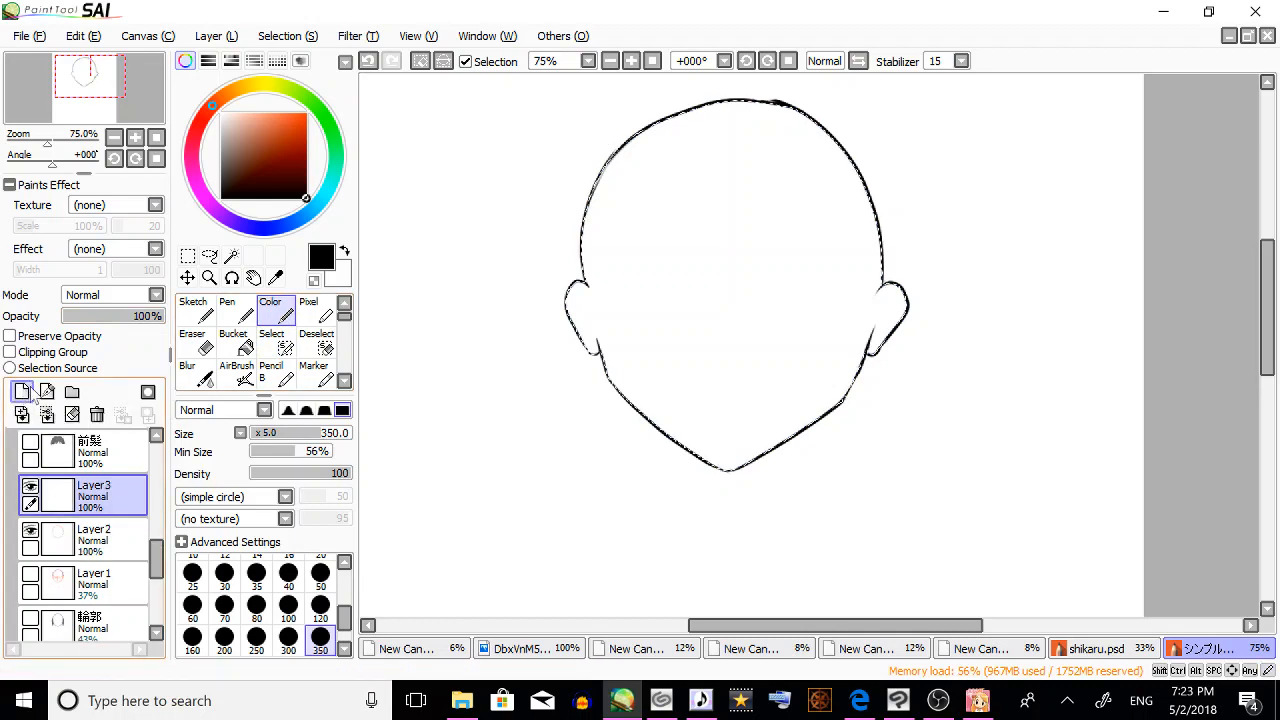
pyautogui.click(105, 296)
pyautogui.click(110, 318)
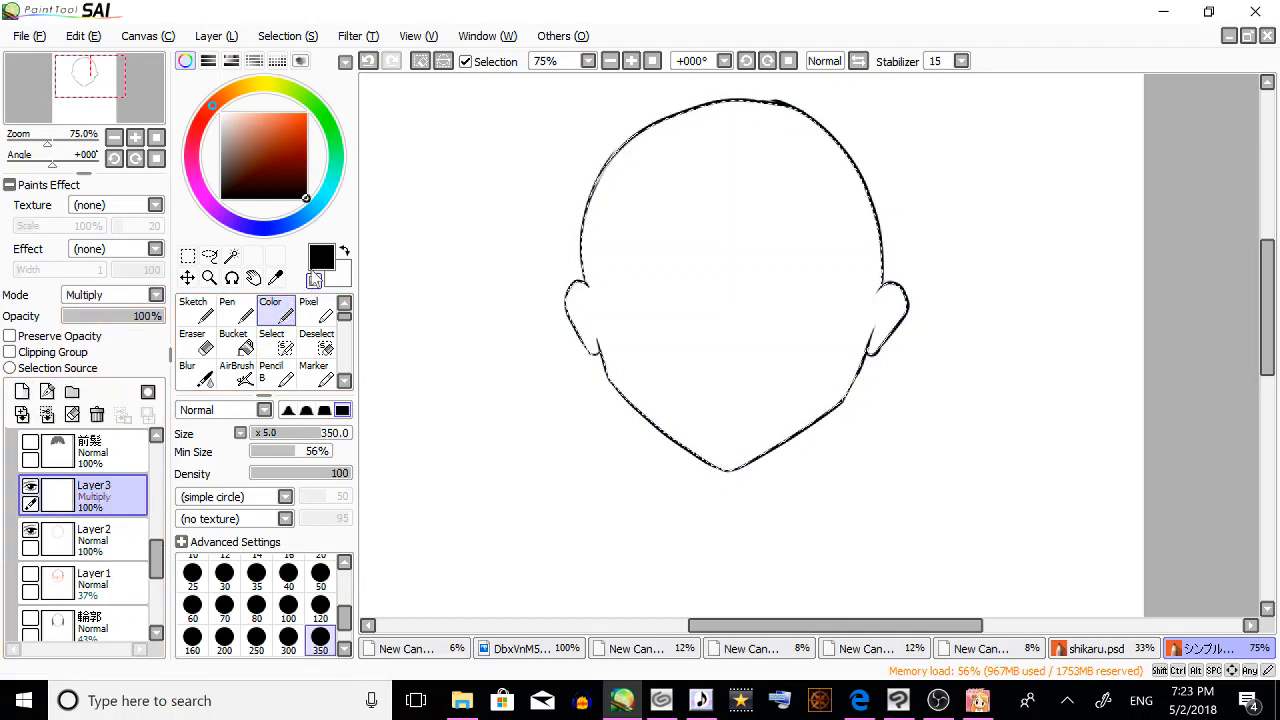
# Paint the selected head white, merge the new layer down into Layer2 and clear the selection.
pyautogui.moveTo(274, 137); pyautogui.dragTo(221, 113)
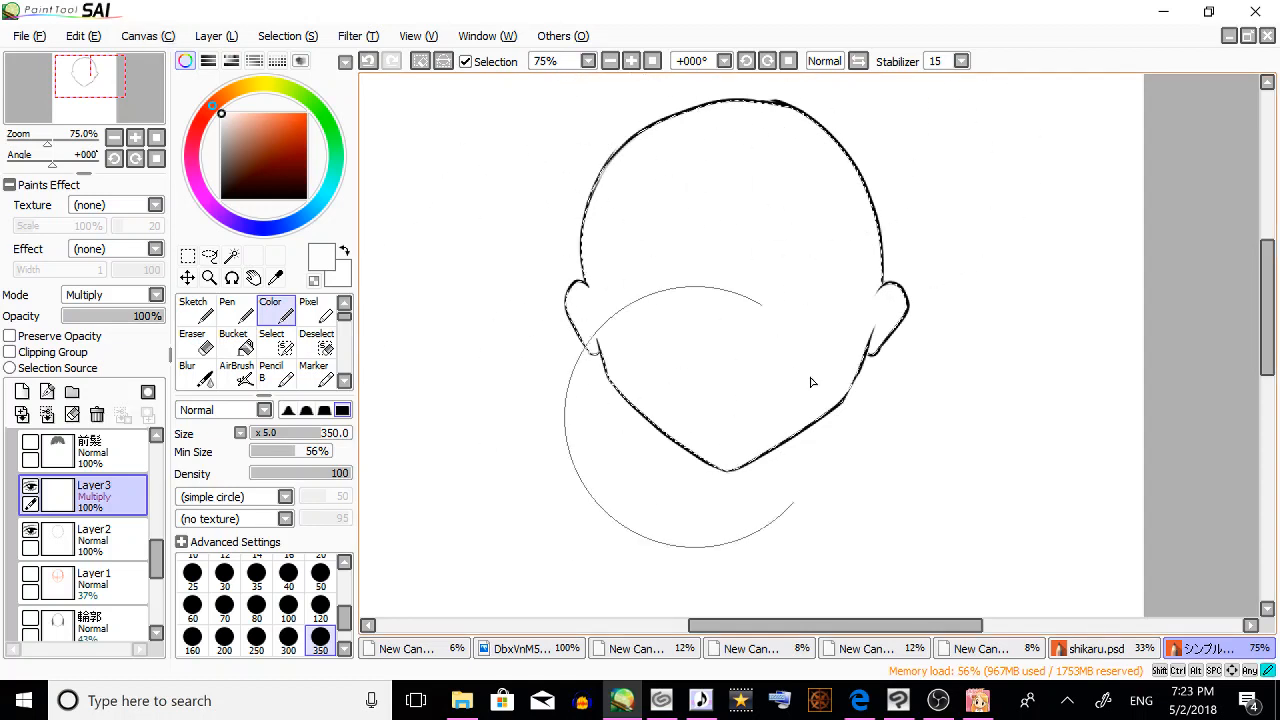
pyautogui.click(46, 414)
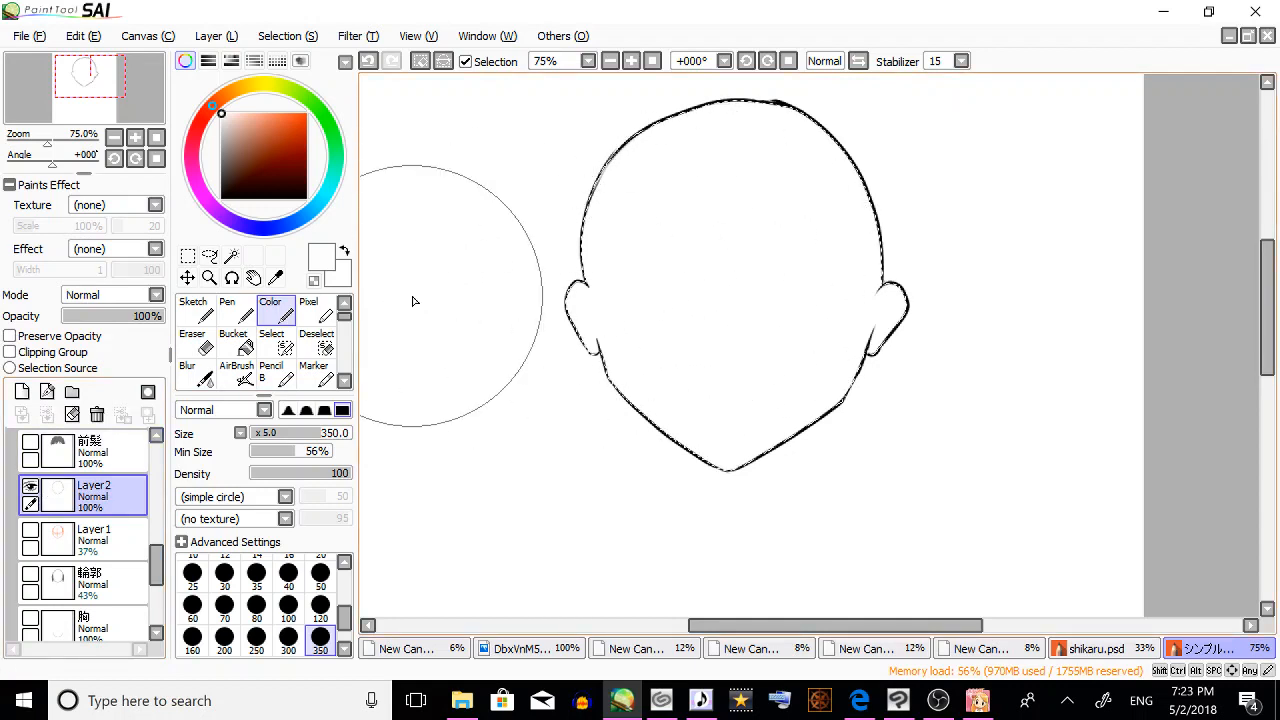
pyautogui.press('m')
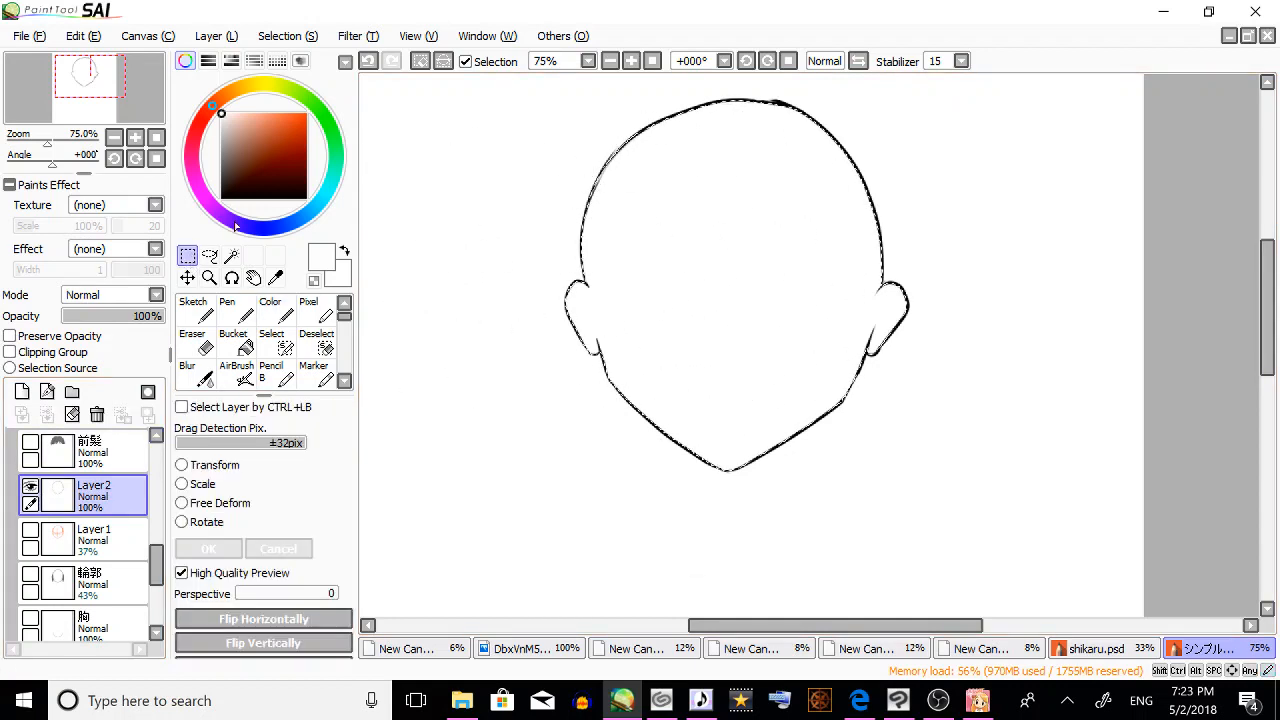
pyautogui.moveTo(1269, 272); pyautogui.dragTo(1268, 271)
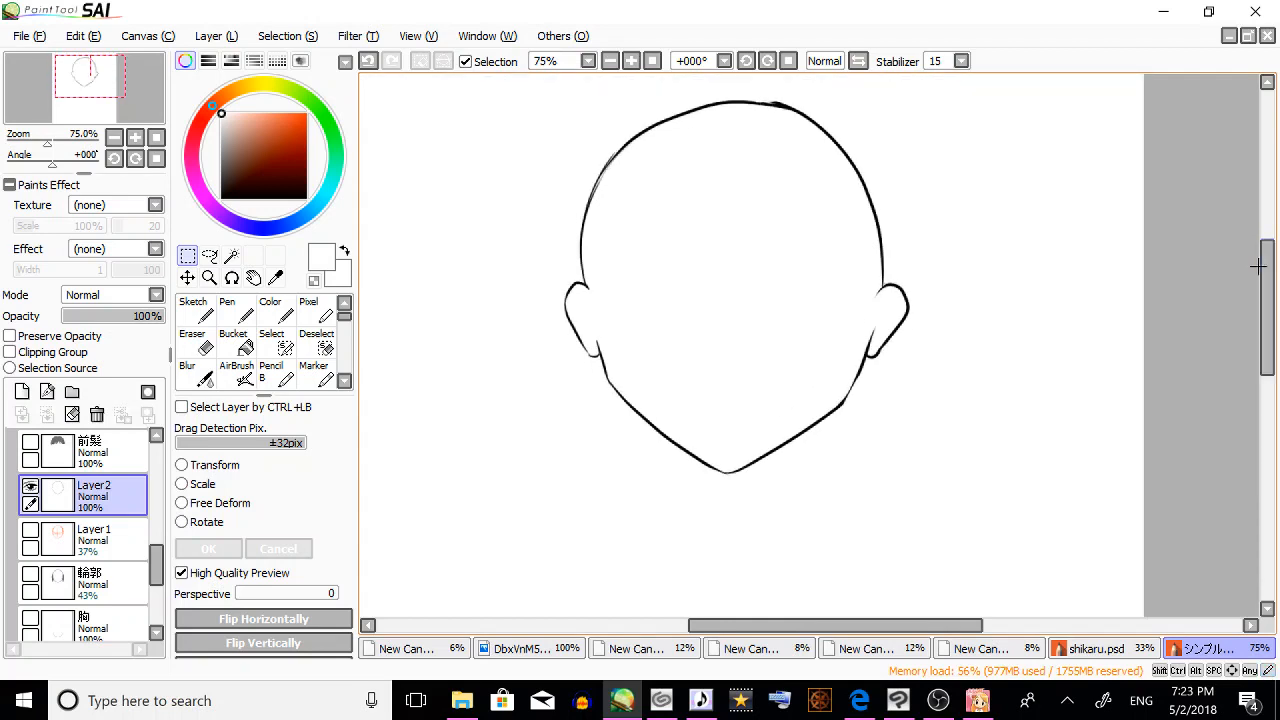
# Delete the Layer1 sketch and show the 輪郭 template layer beneath Layer2 for comparison.
pyautogui.click(95, 540)
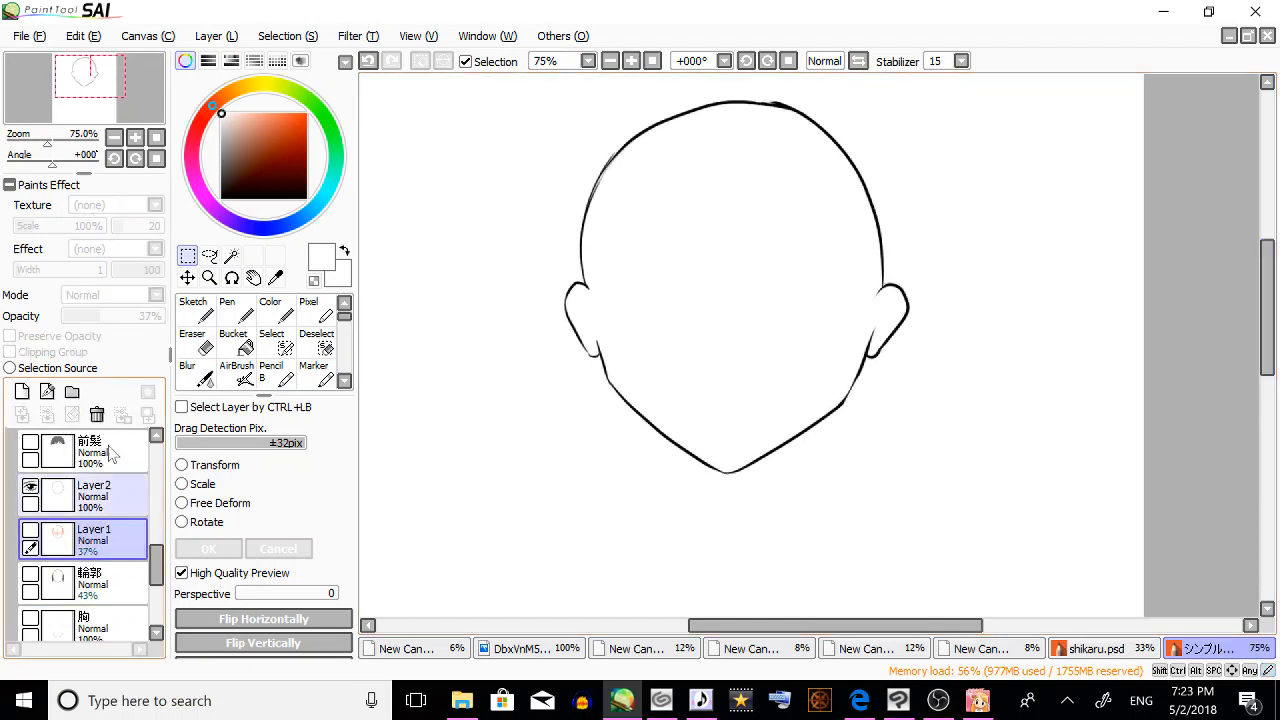
pyautogui.click(97, 414)
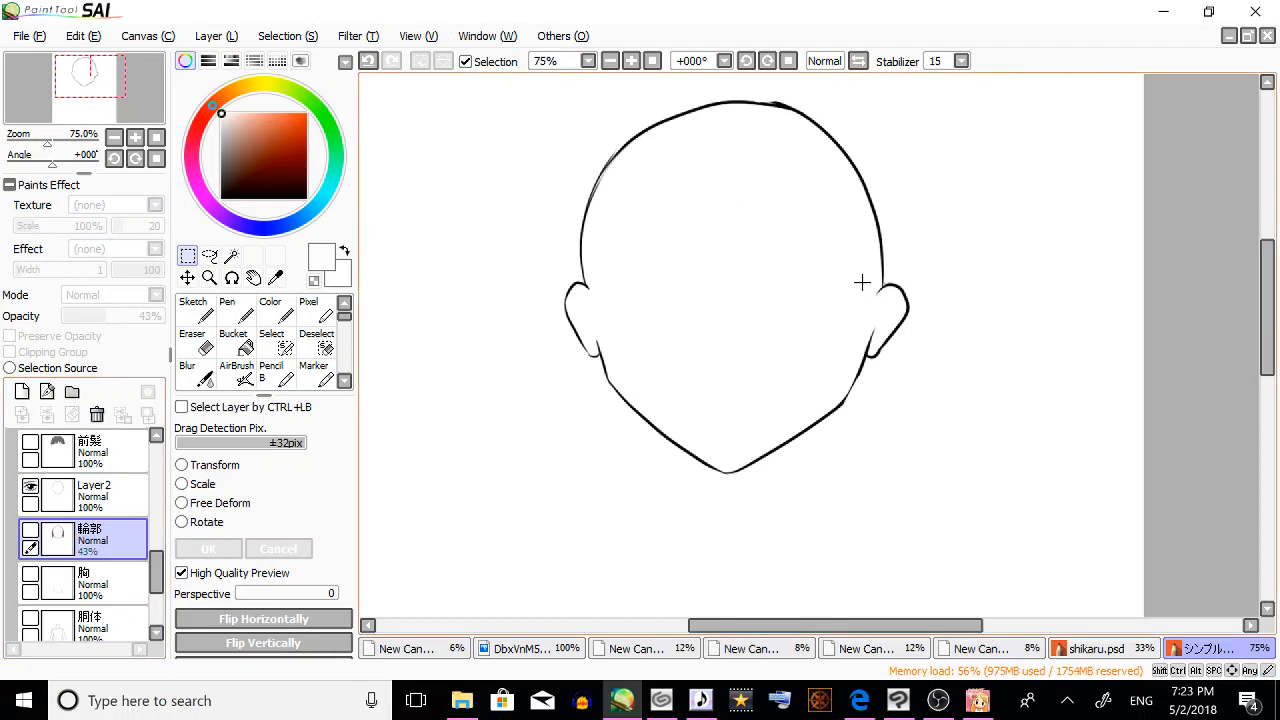
pyautogui.click(31, 531)
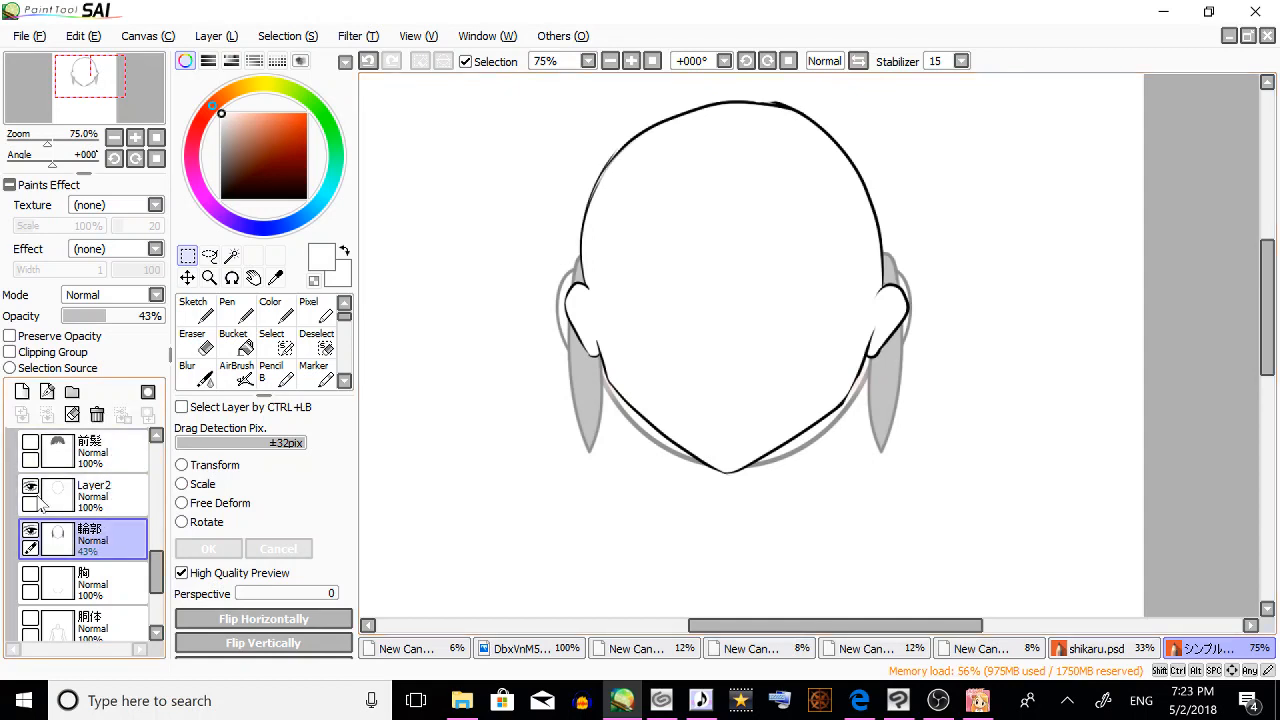
pyautogui.click(30, 531)
pyautogui.click(82, 495)
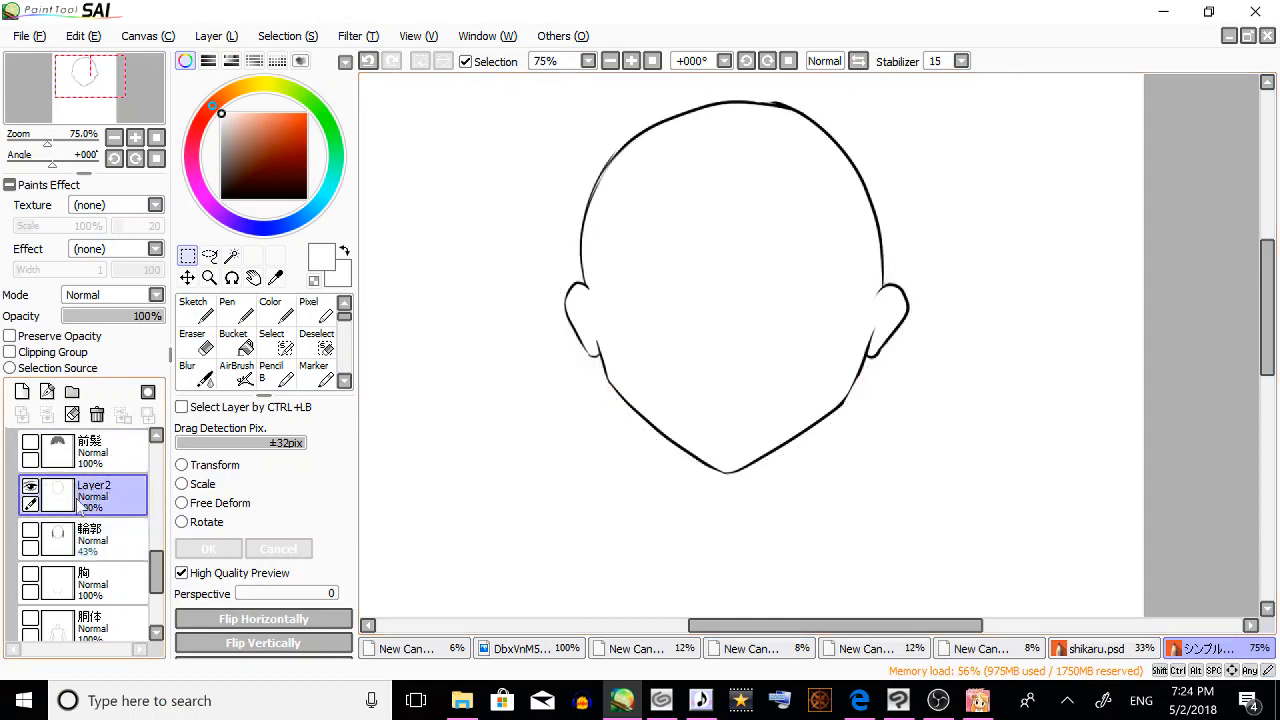
pyautogui.click(31, 531)
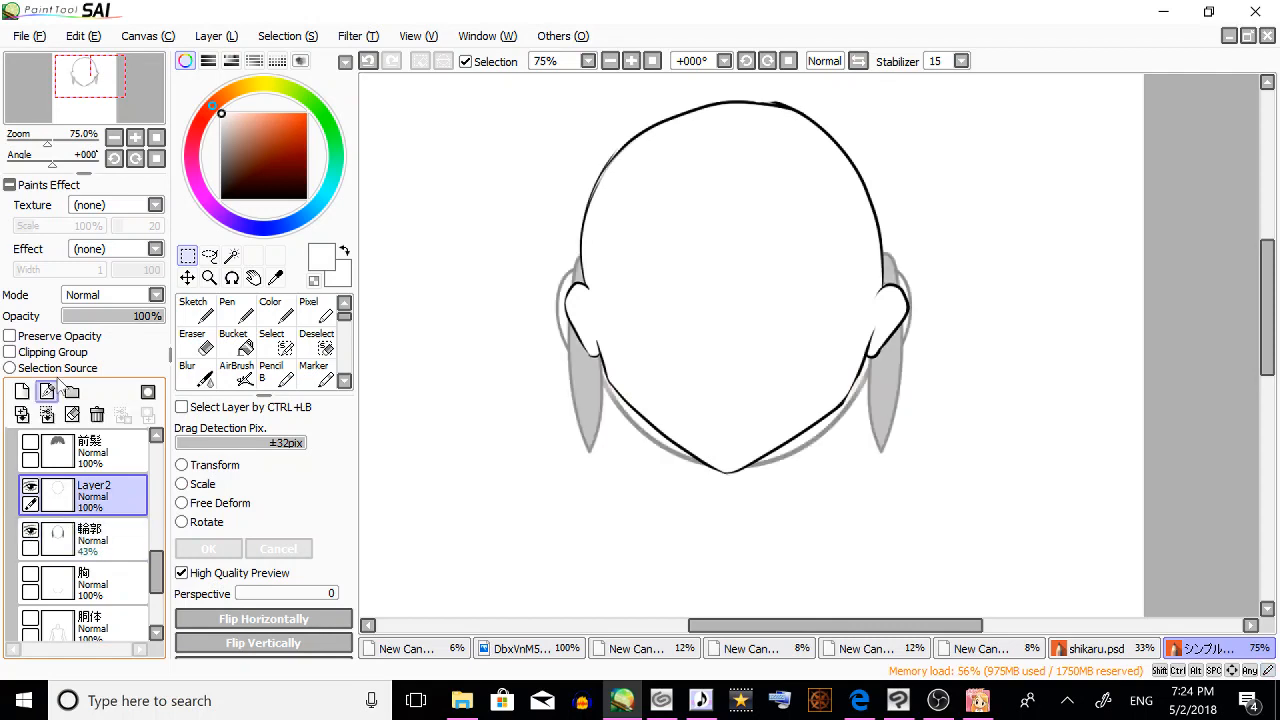
# Copy the name of the 輪郭 template layer, leaving that layer's name as it is.
pyautogui.click(100, 540)
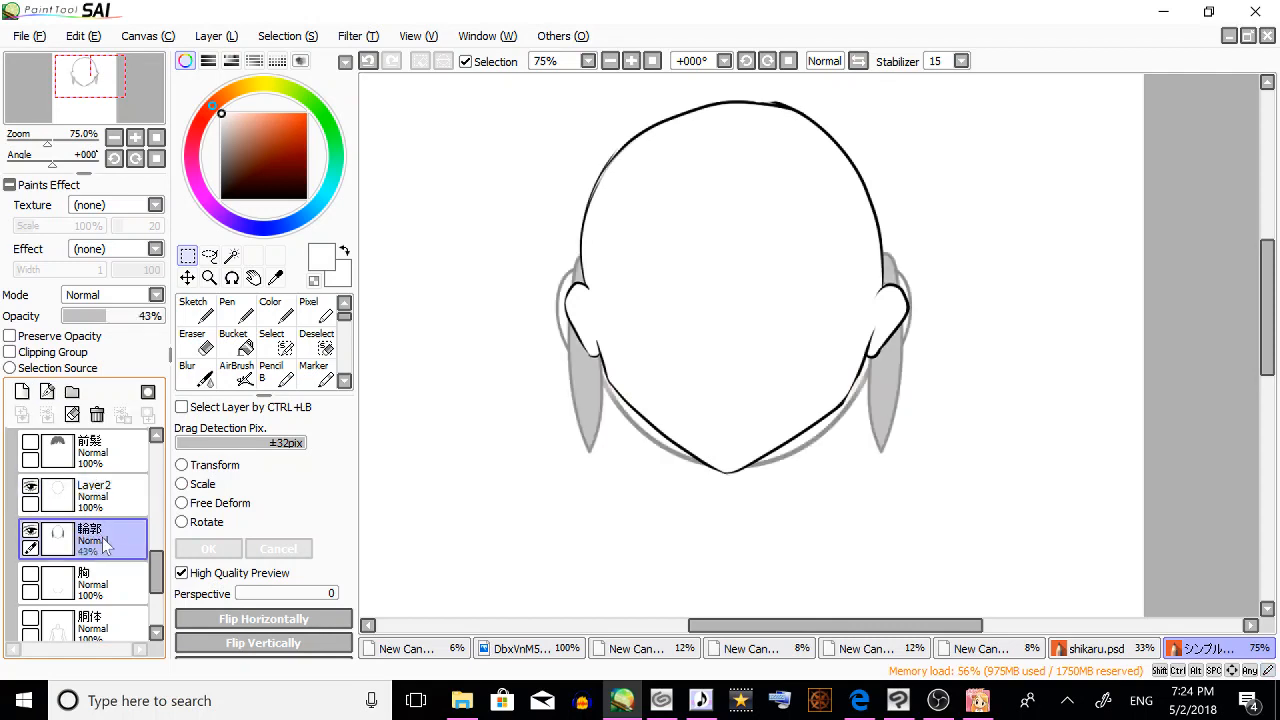
pyautogui.doubleClick(107, 543)
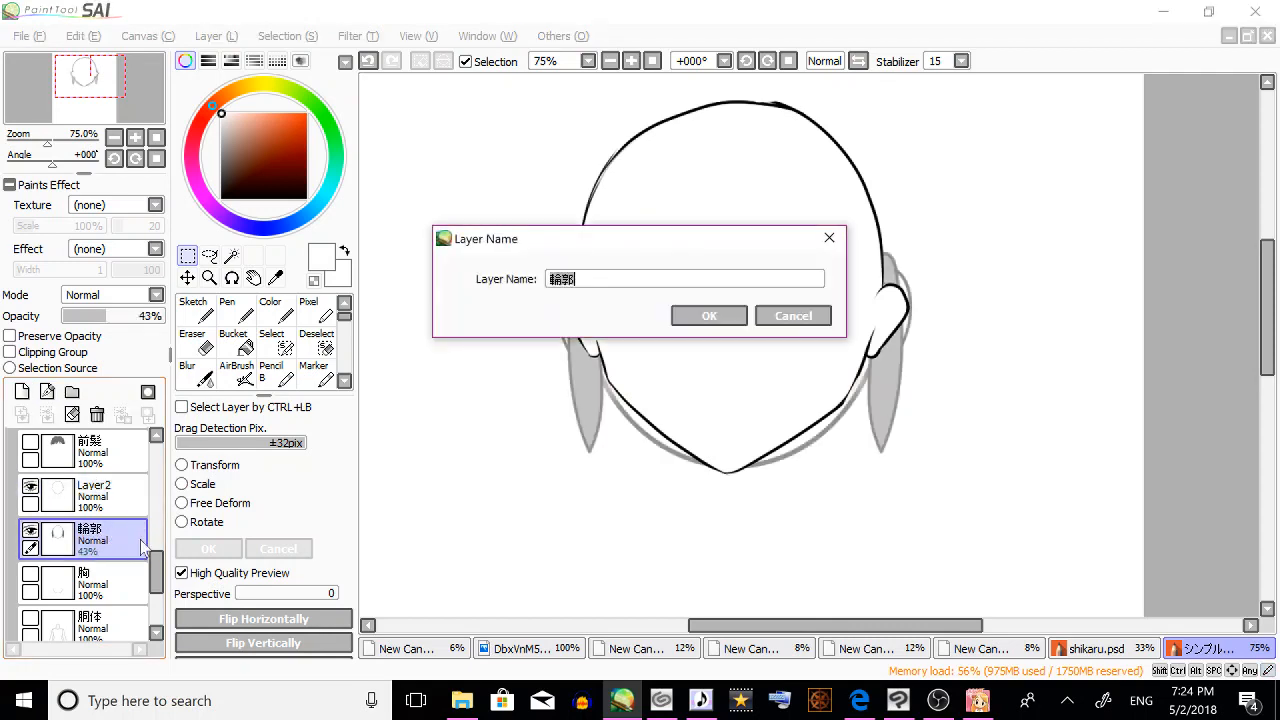
pyautogui.rightClick(562, 280)
pyautogui.click(640, 330)
pyautogui.click(812, 315)
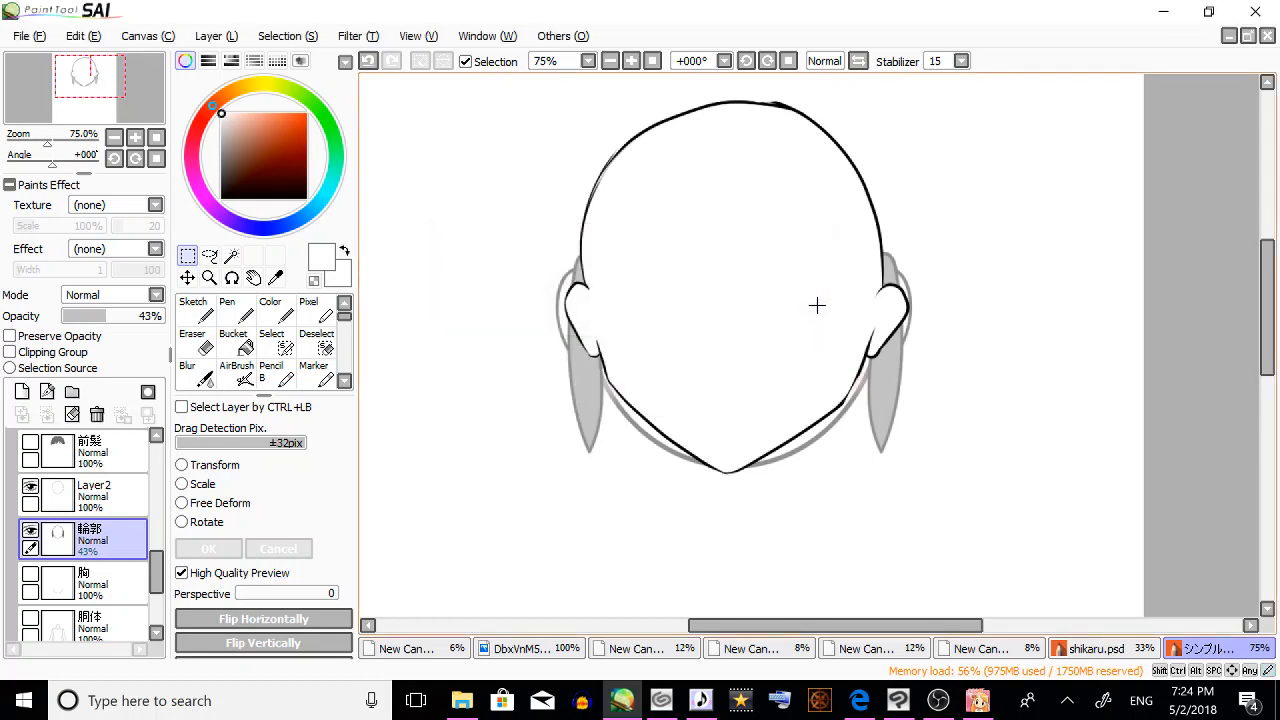
# Rename Layer2 to 輪郭 using the copied template layer name.
pyautogui.click(110, 497)
pyautogui.doubleClick(115, 500)
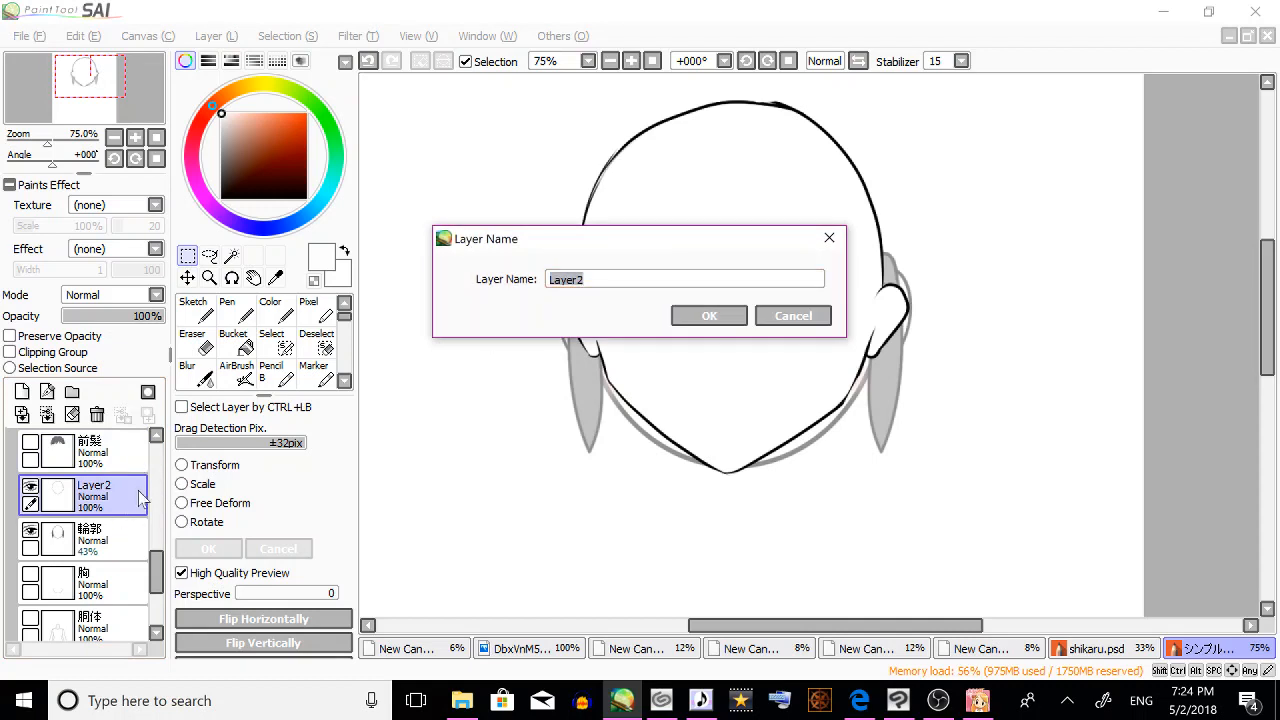
pyautogui.rightClick(576, 283)
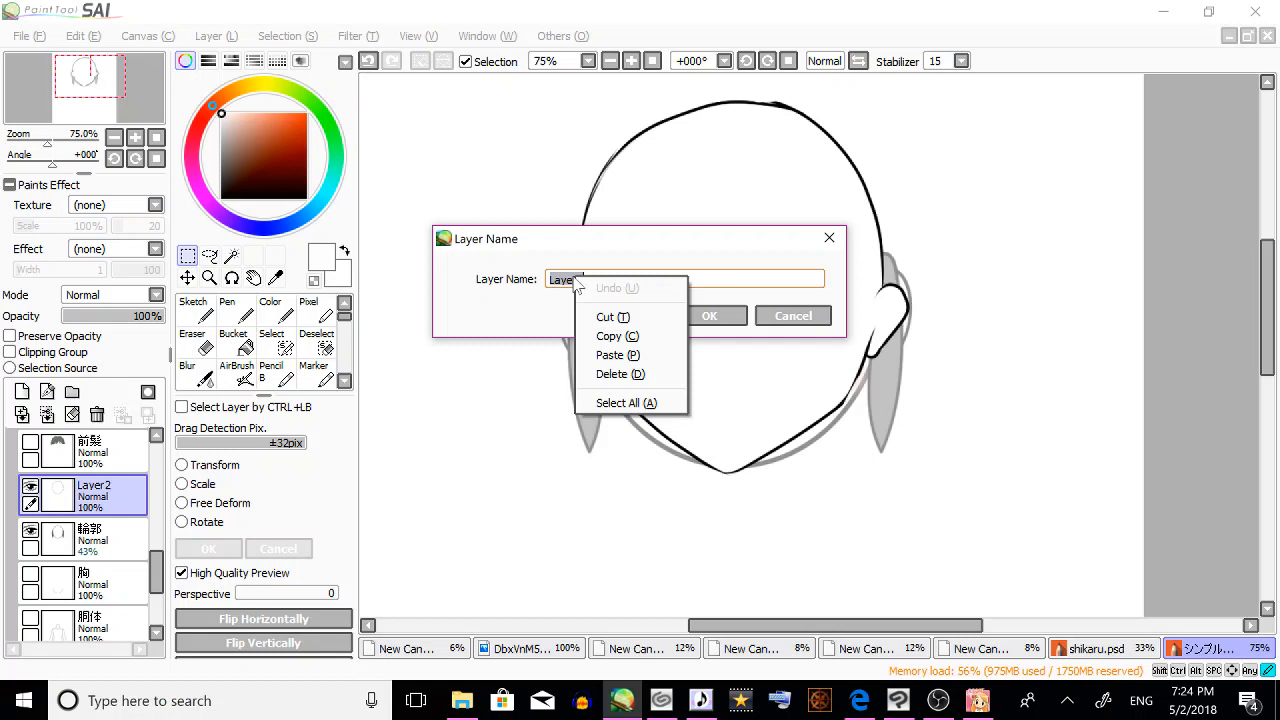
pyautogui.click(640, 356)
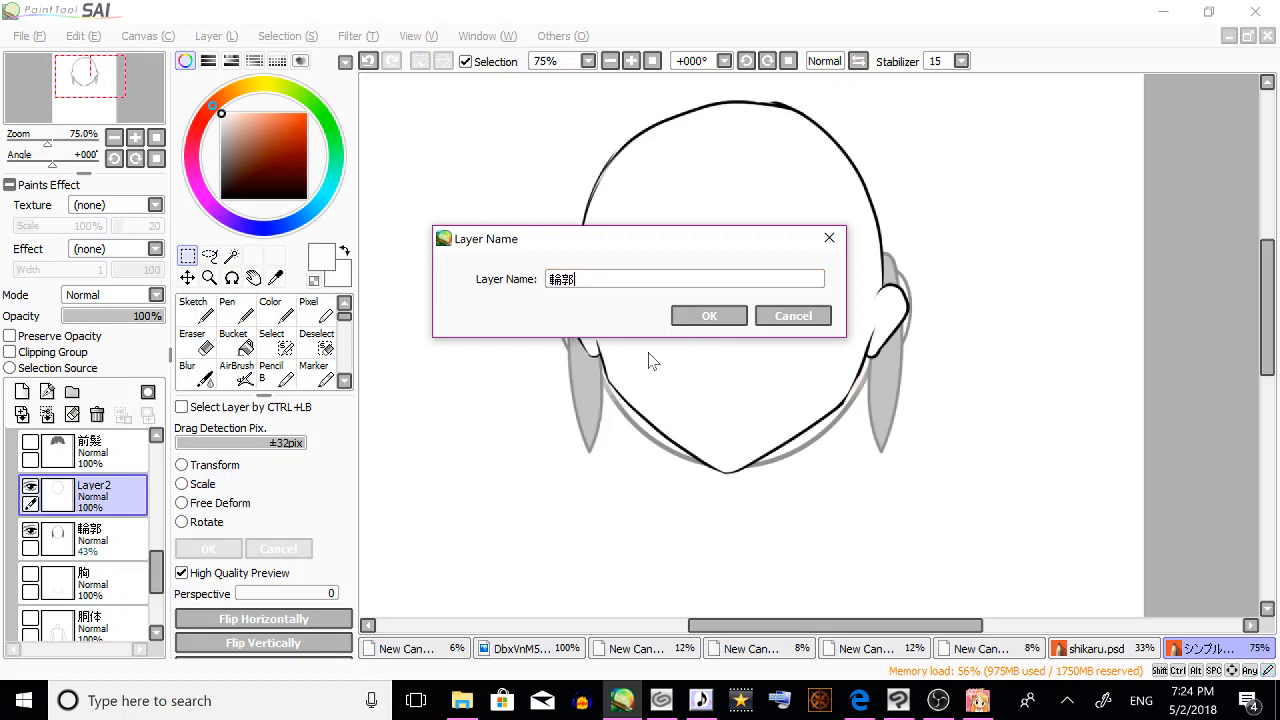
pyautogui.click(709, 318)
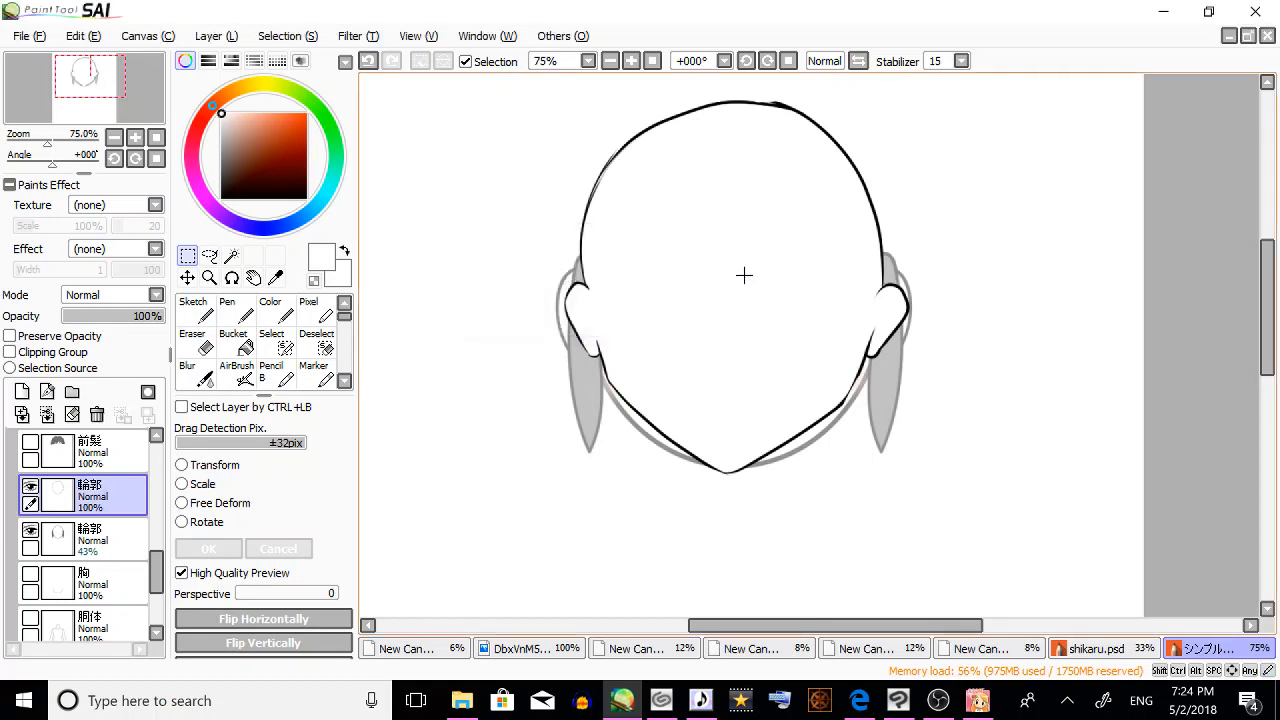
# Hide and delete the original 輪郭 template layer at 43% opacity, keeping the newly drawn 輪郭 layer.
pyautogui.click(113, 533)
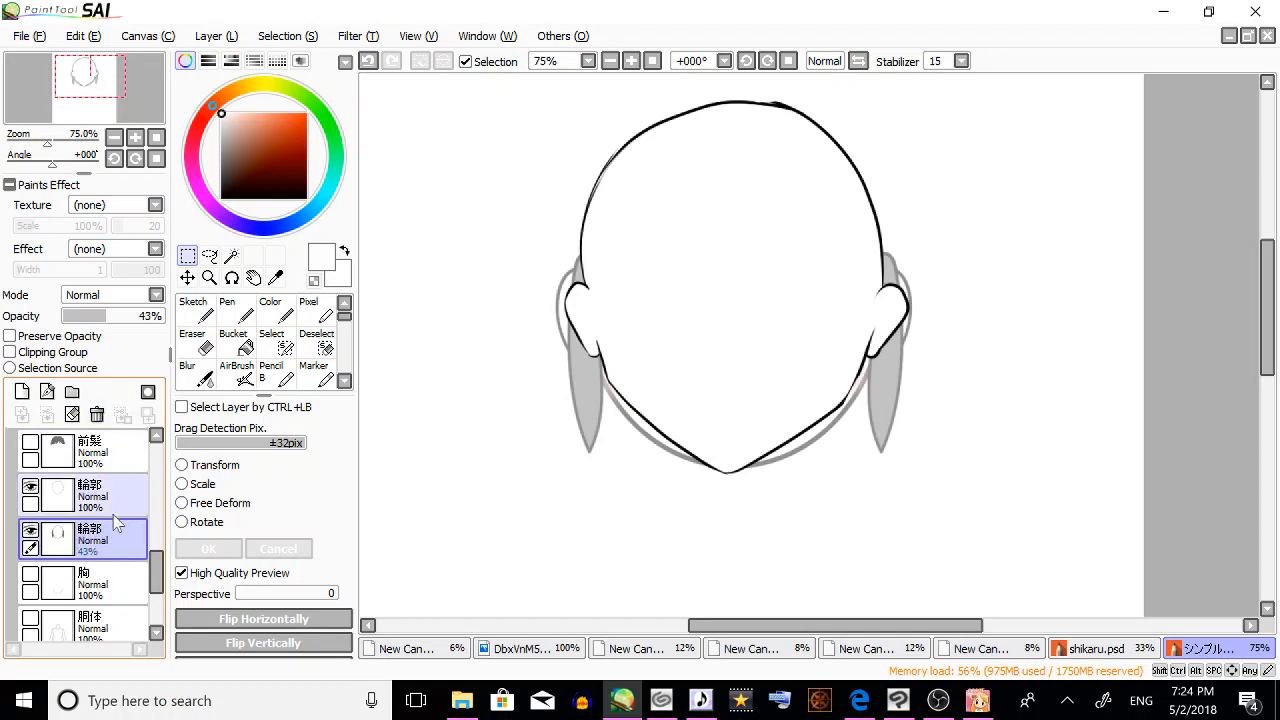
pyautogui.click(30, 487)
pyautogui.click(30, 487)
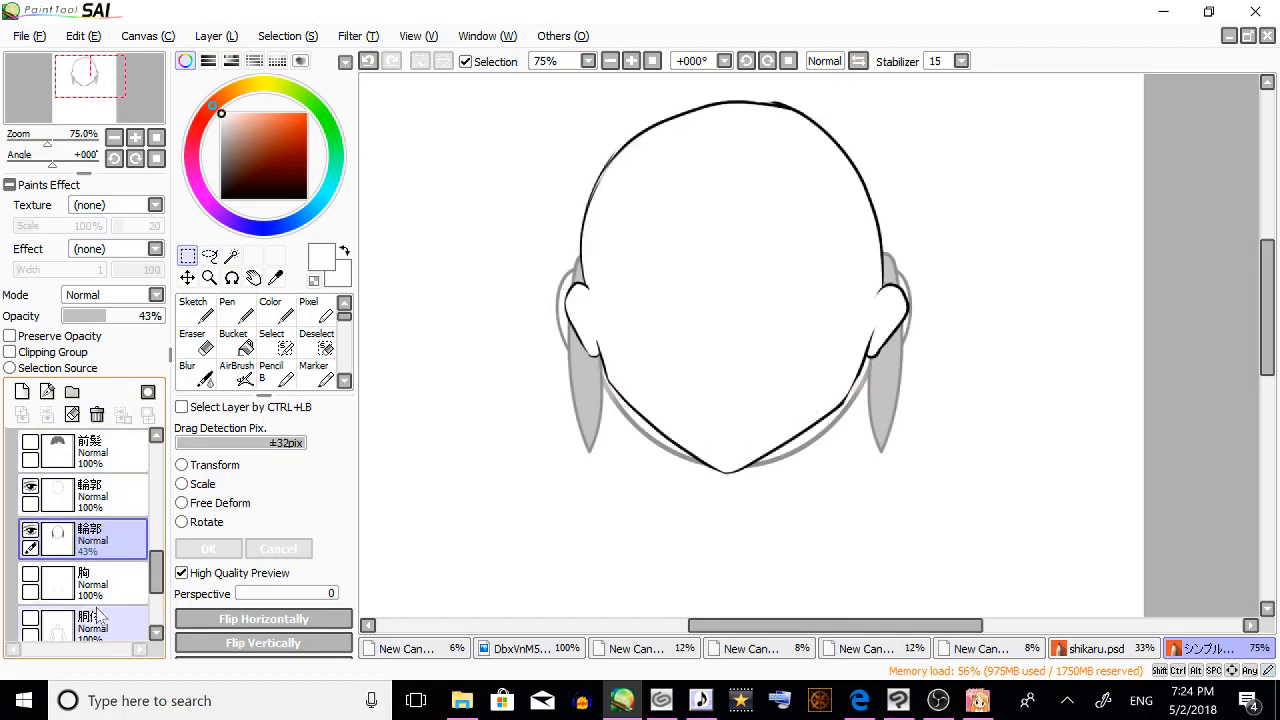
pyautogui.click(30, 532)
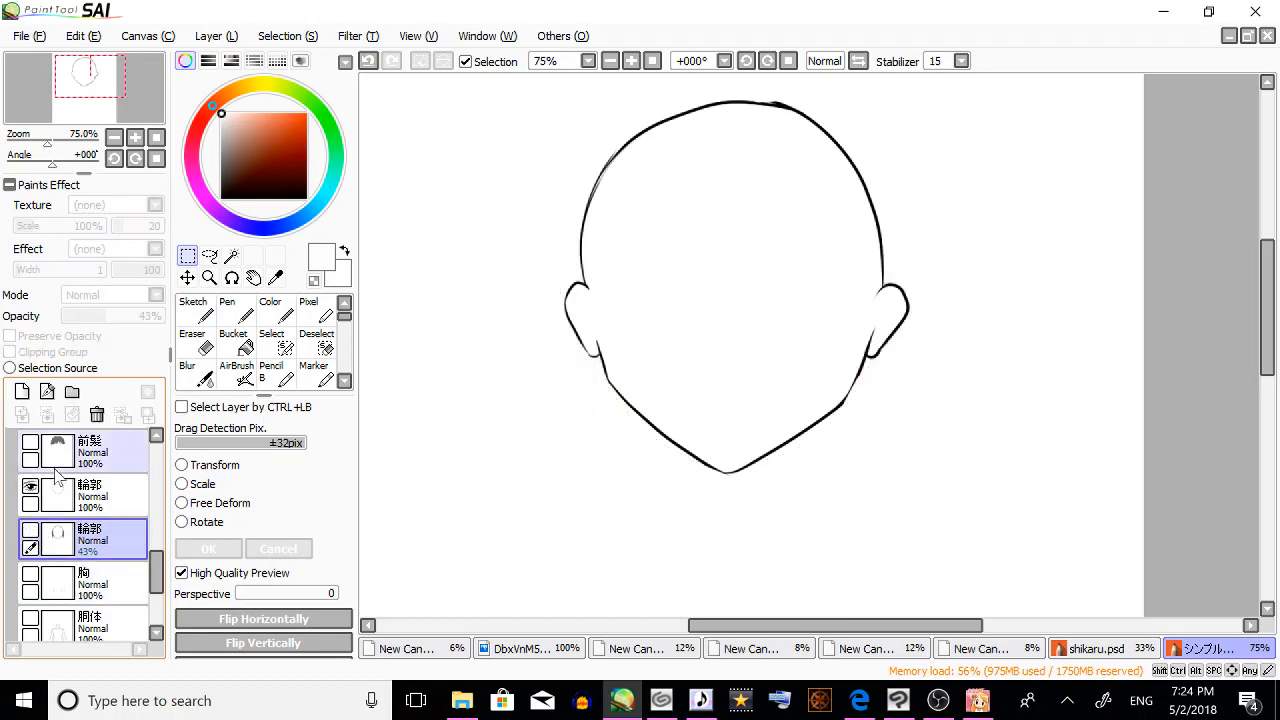
pyautogui.click(97, 415)
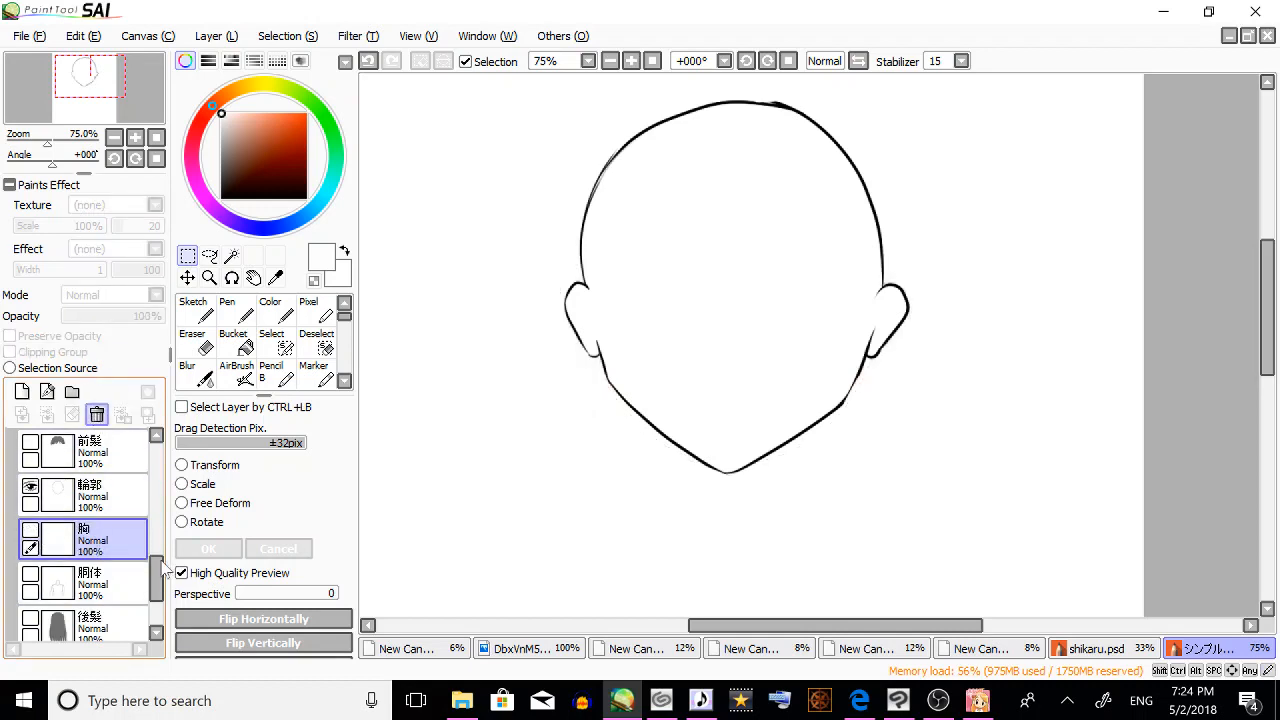
# Show the 胴体 template layer in the 体用パーツ folder, keeping the 輪郭 face outline visible above it.
pyautogui.moveTo(157, 575); pyautogui.dragTo(161, 573)
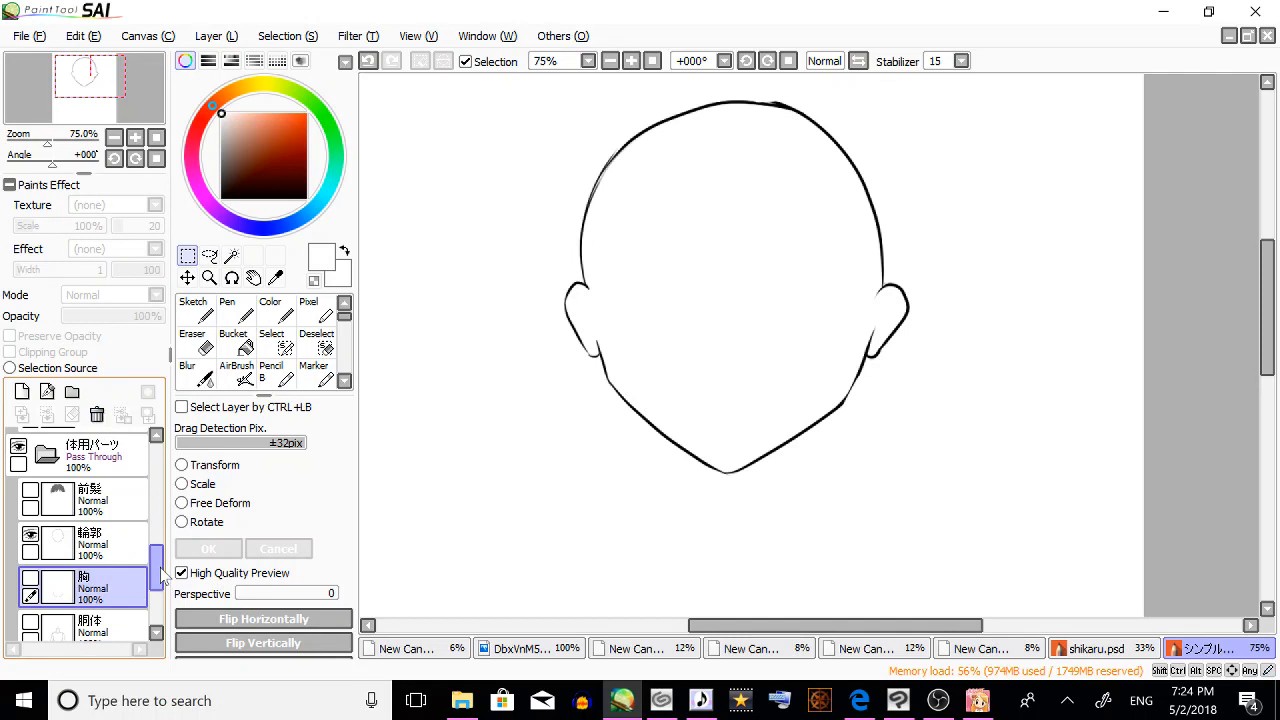
pyautogui.click(30, 532)
pyautogui.click(30, 532)
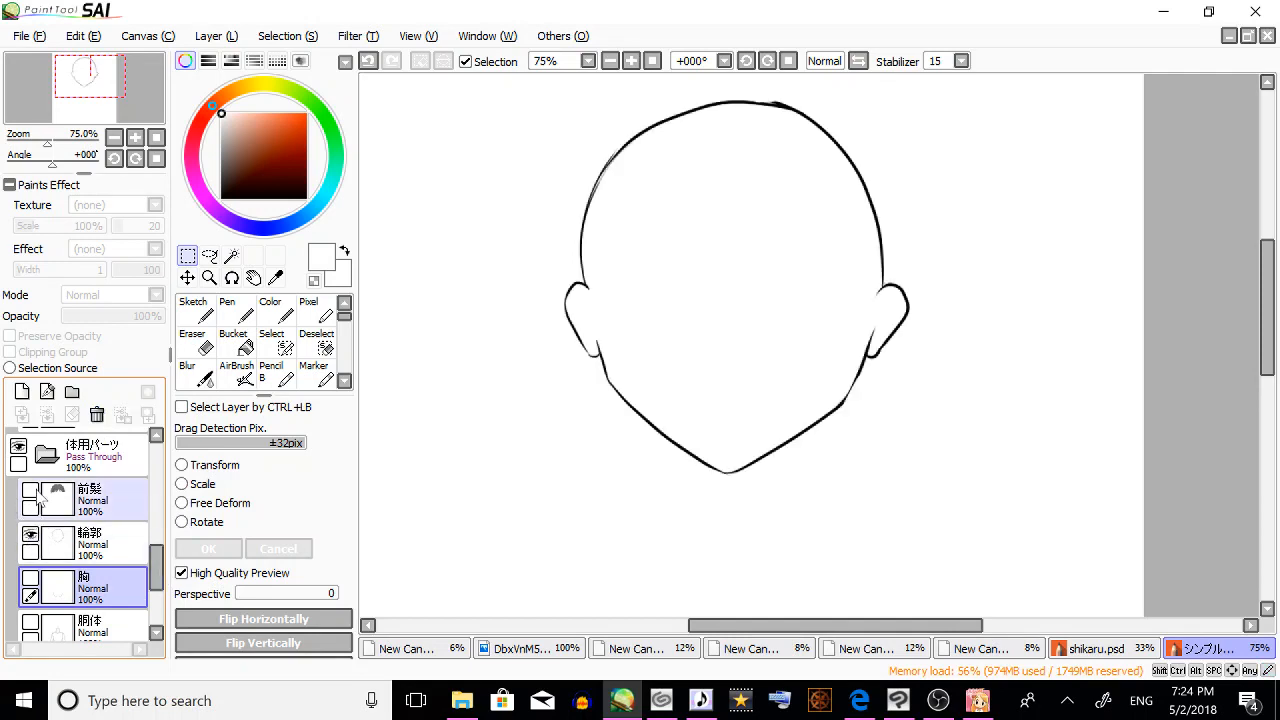
pyautogui.moveTo(1266, 300); pyautogui.dragTo(1266, 311)
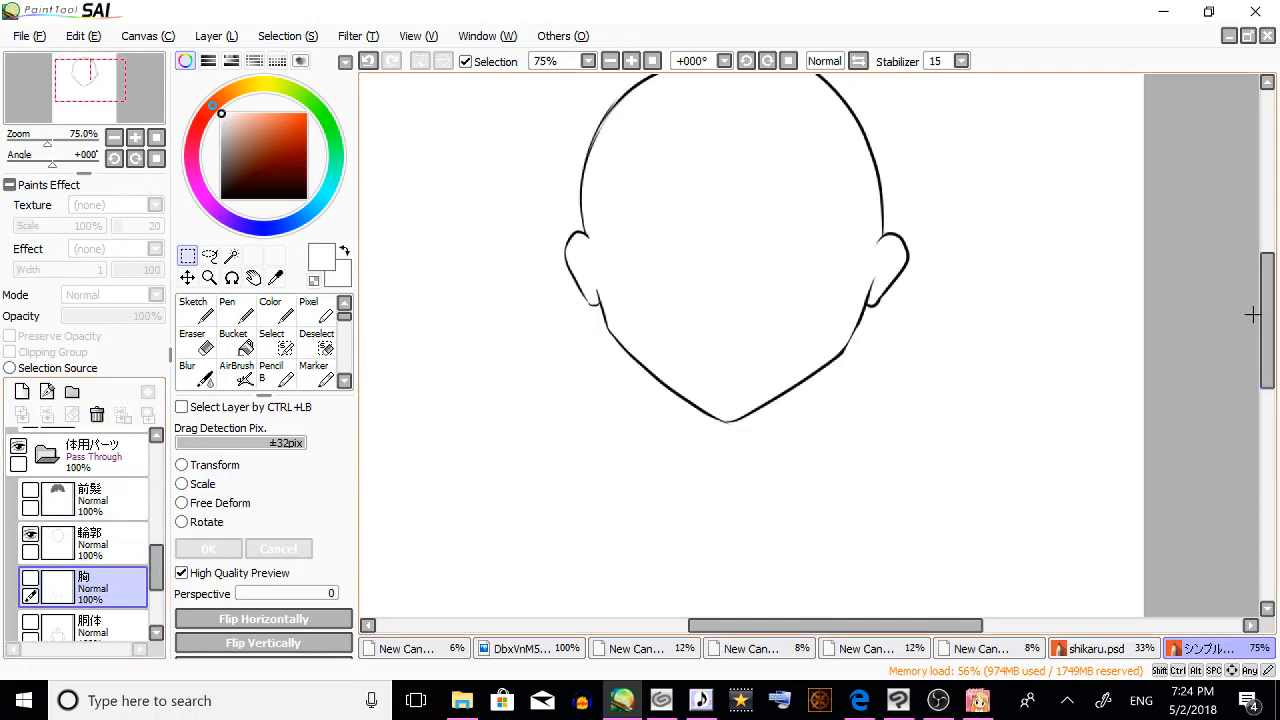
pyautogui.moveTo(162, 568); pyautogui.dragTo(162, 592)
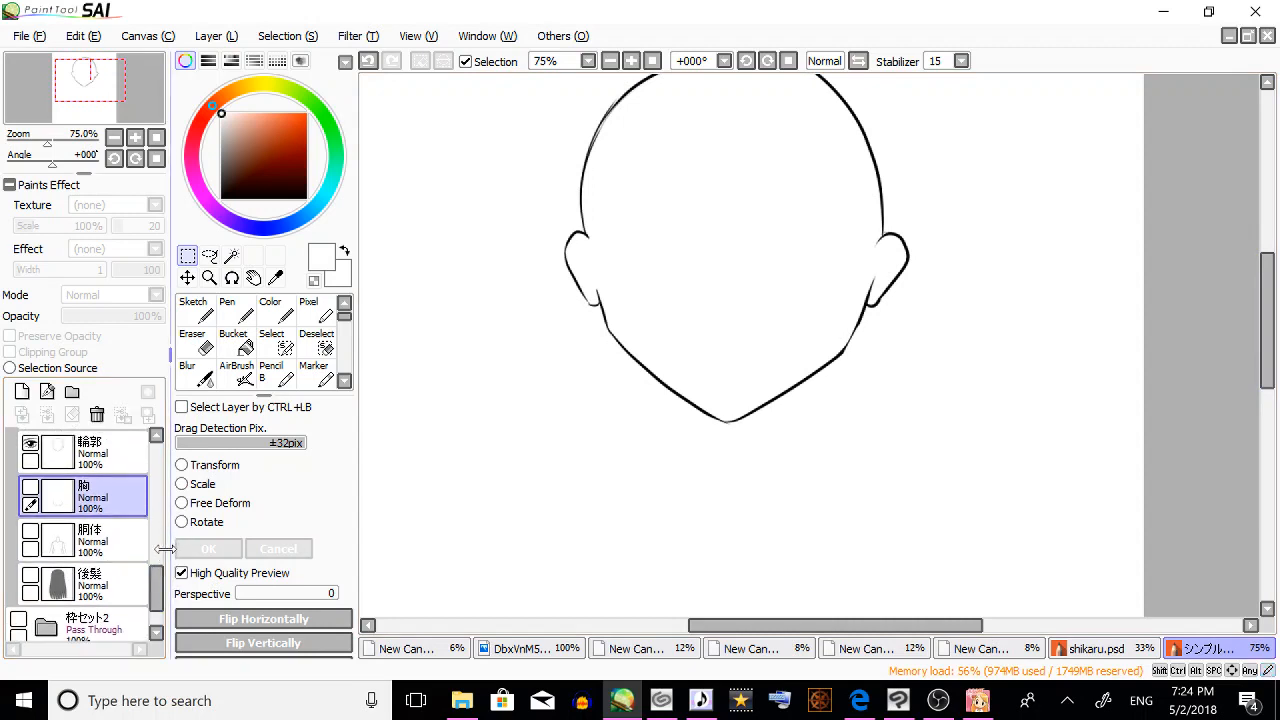
pyautogui.click(84, 552)
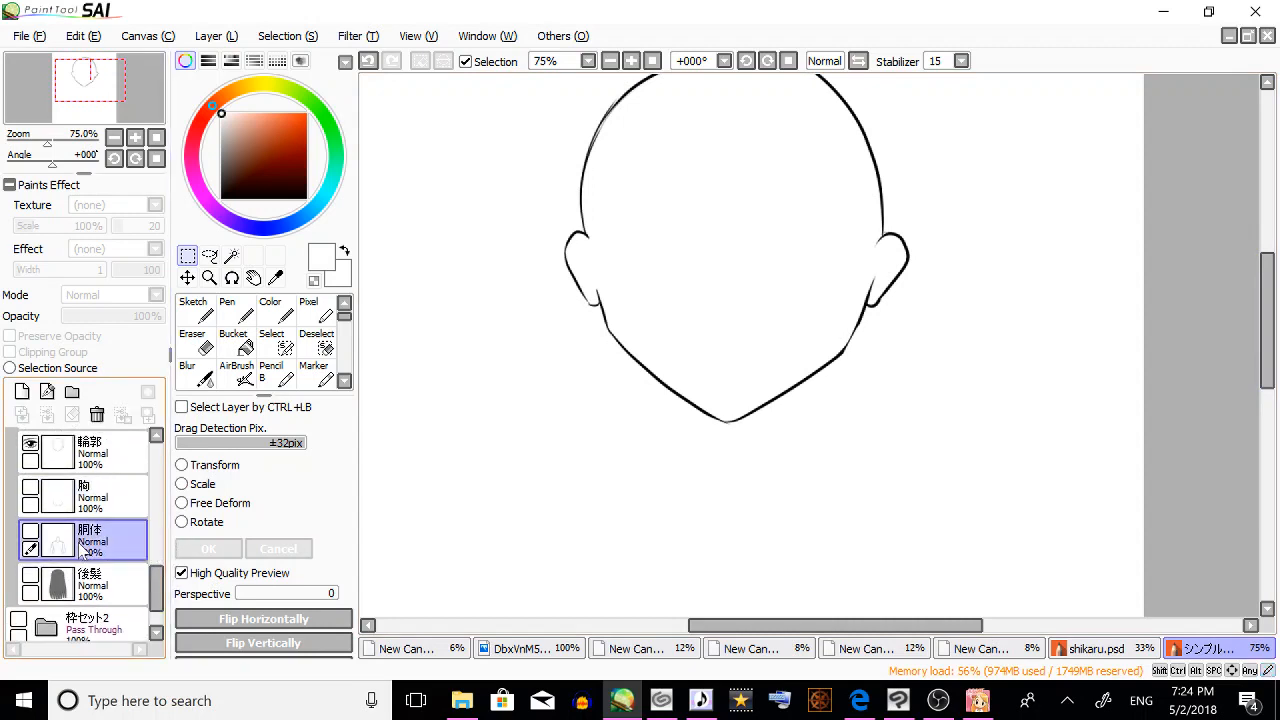
pyautogui.click(30, 540)
pyautogui.click(31, 540)
pyautogui.click(31, 540)
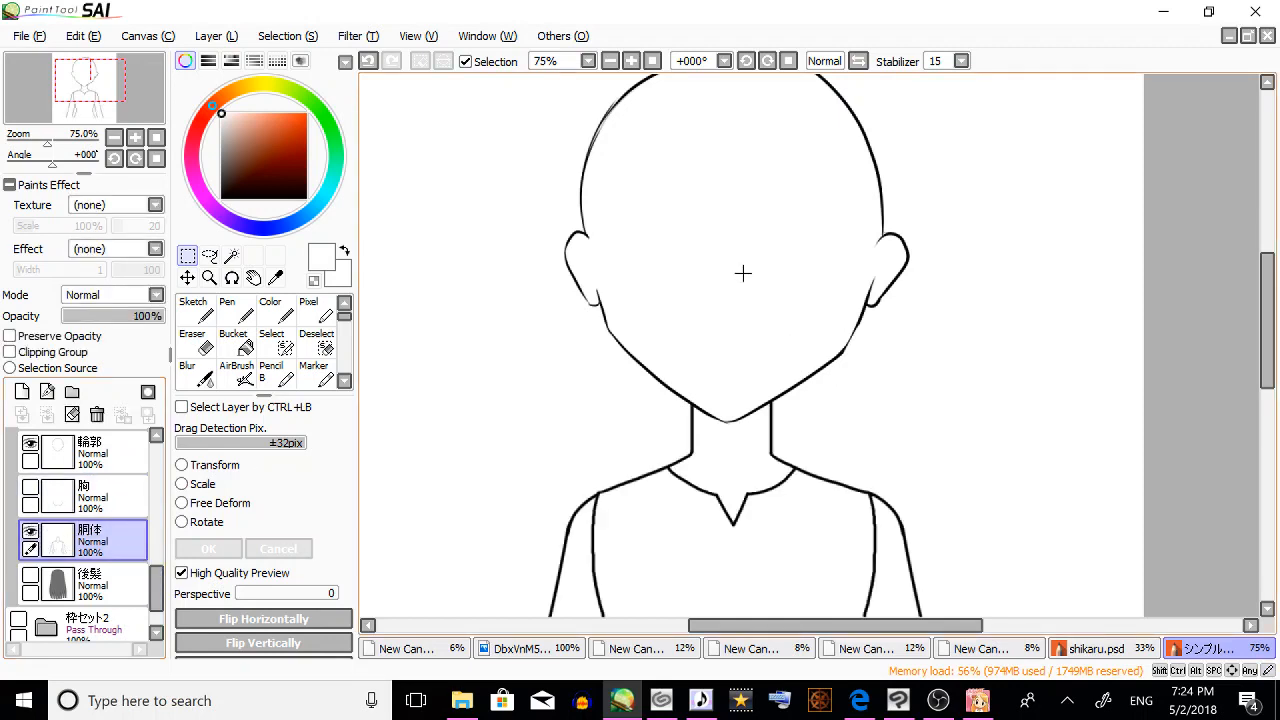
# Hide the 輪郭 layer temporarily to examine how far the template neck extends behind the face, restoring its visibility when done.
pyautogui.scroll(2, 60, 530)
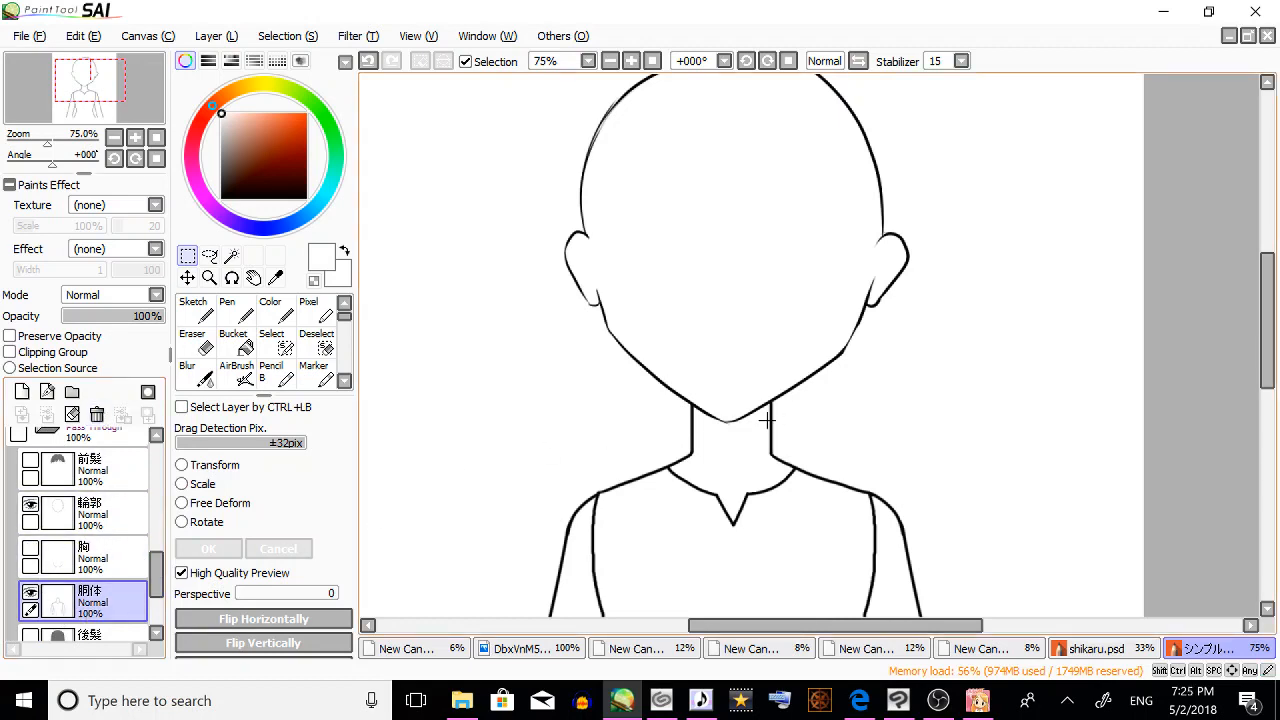
pyautogui.click(30, 504)
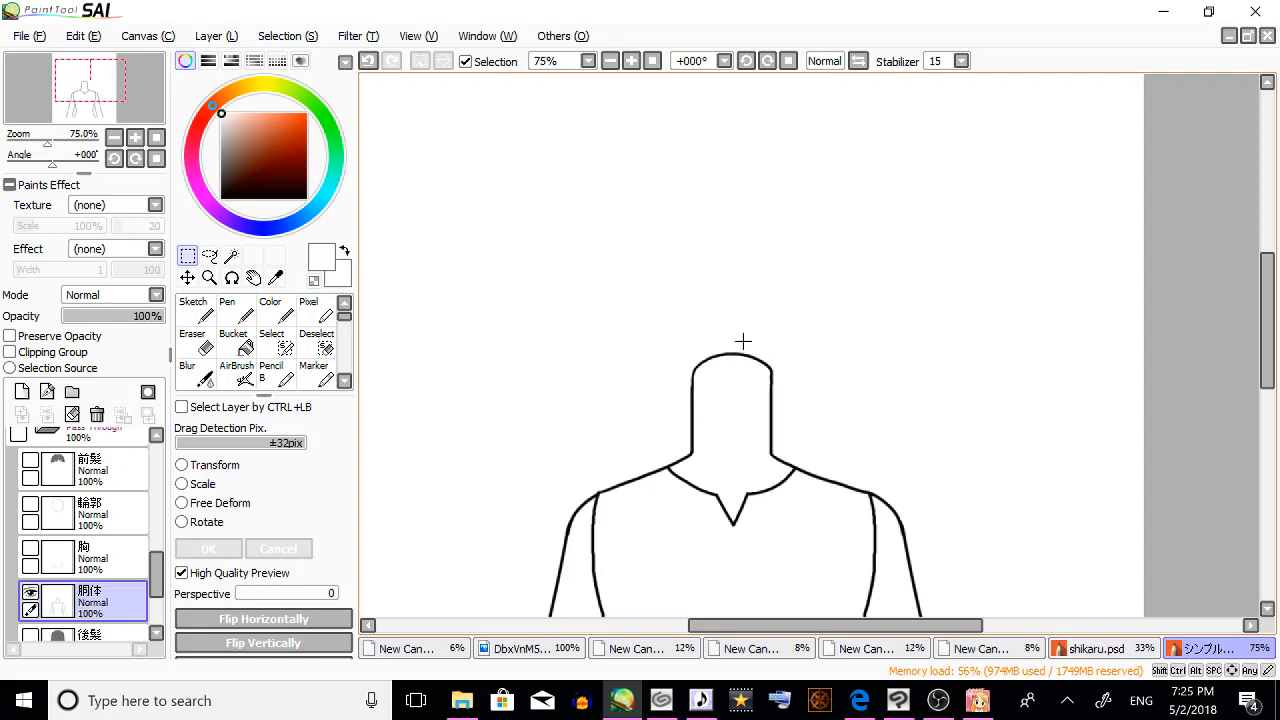
pyautogui.click(30, 504)
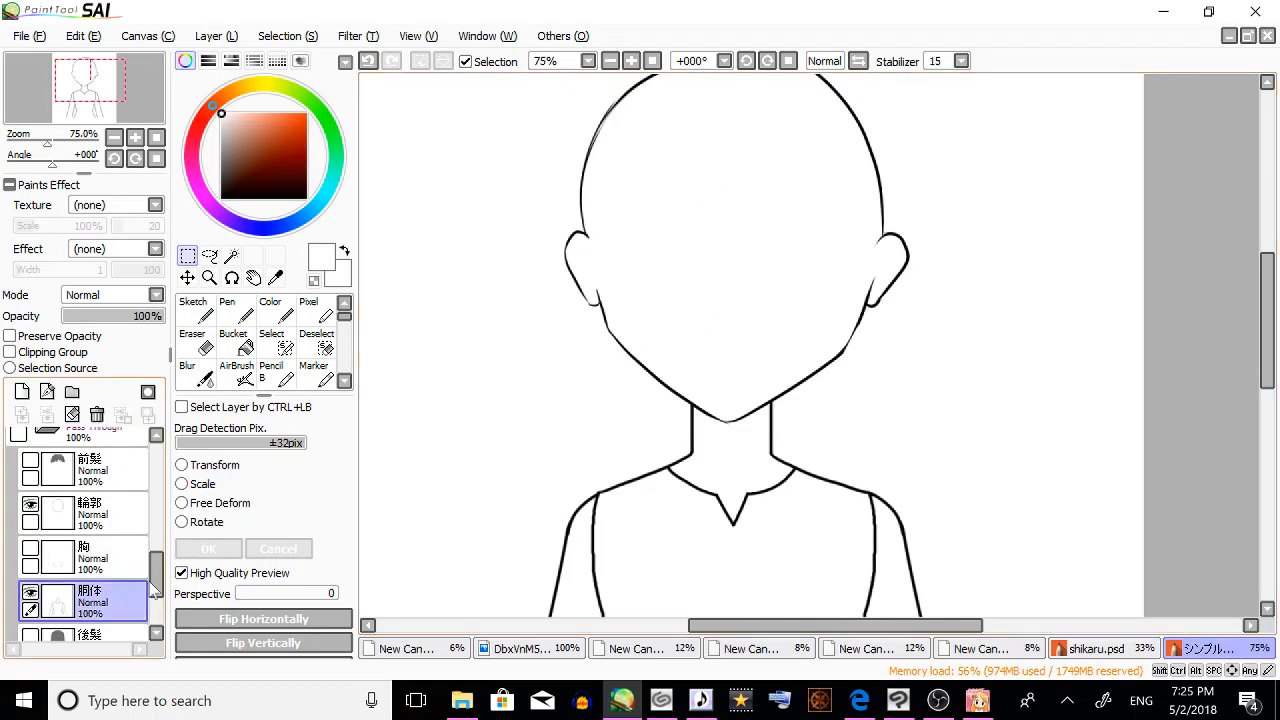
# Set the 輪郭 layer's opacity to 45% so the template neck shows through the face.
pyautogui.scroll(1, 100, 540)
pyautogui.click(118, 555)
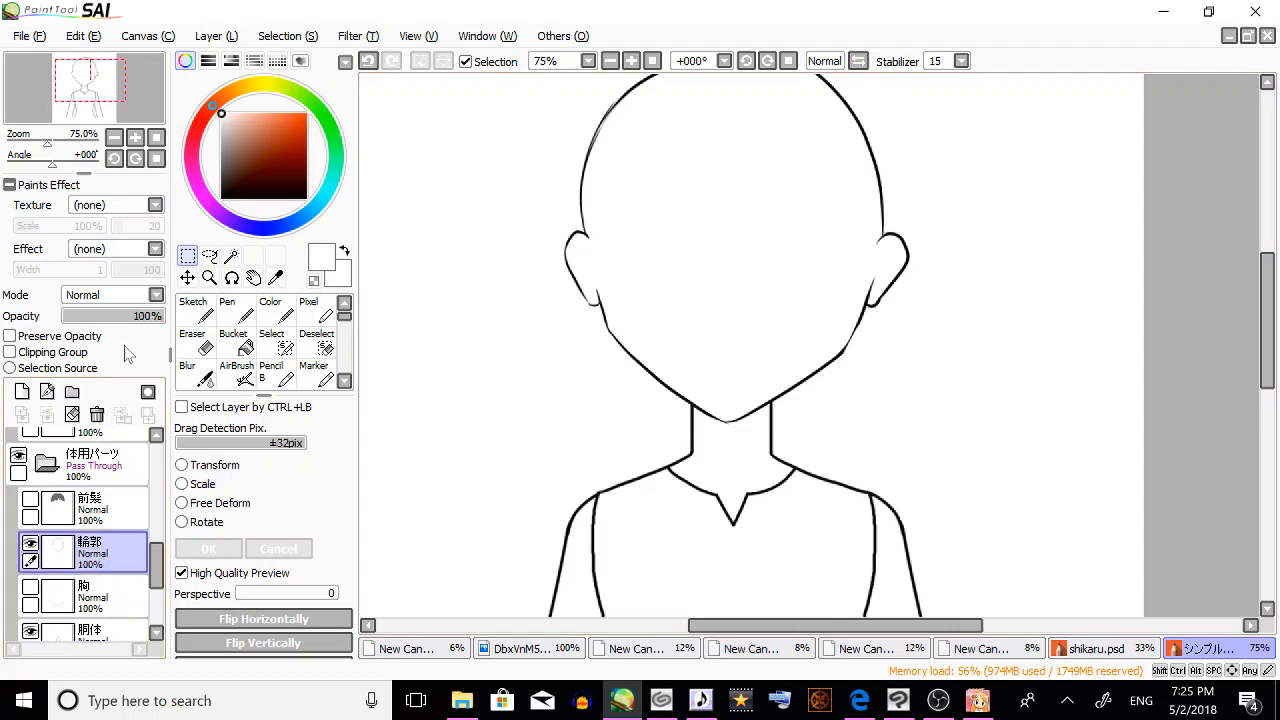
pyautogui.click(108, 316)
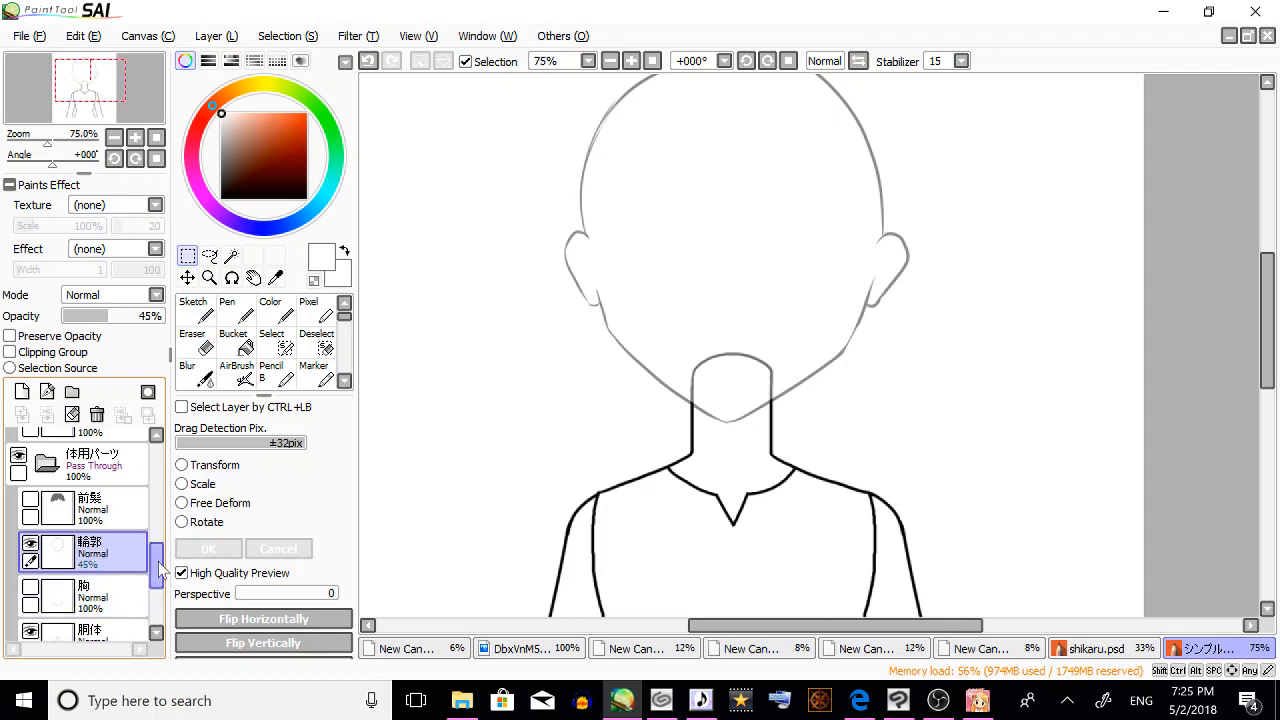
# Add a new layer directly above the 胴体 template layer.
pyautogui.scroll(-2, 158, 570)
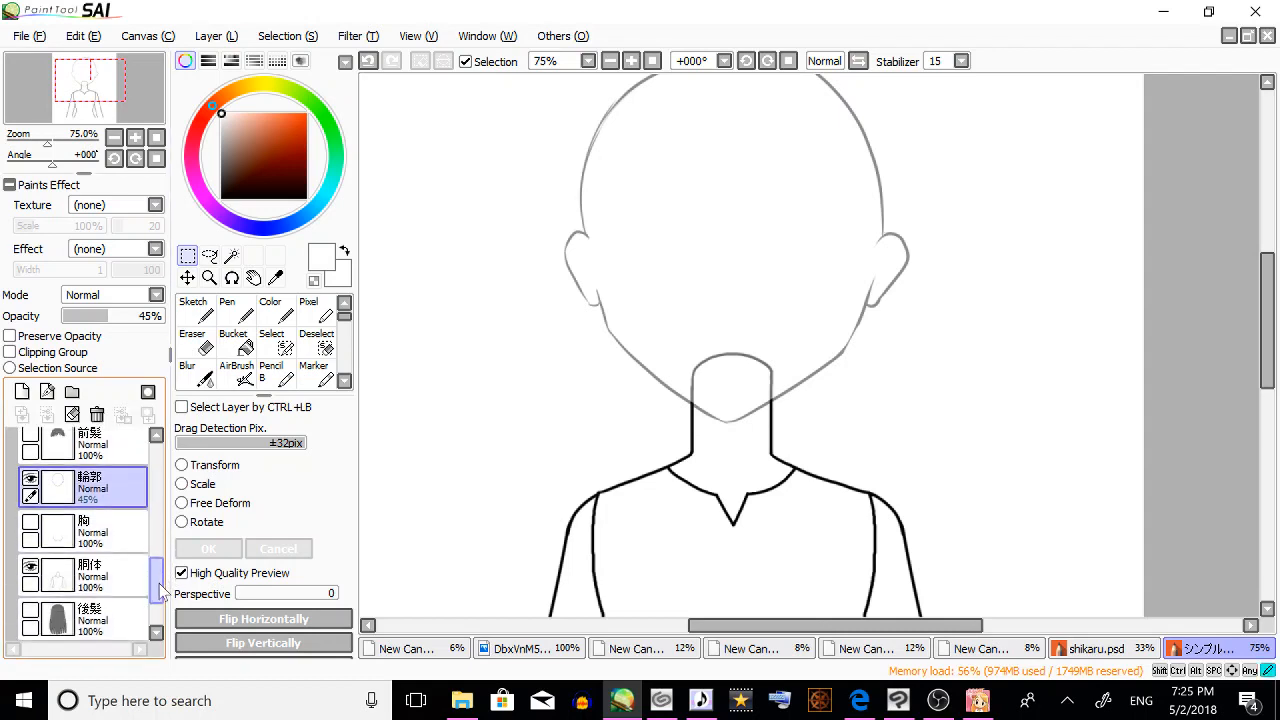
pyautogui.click(132, 562)
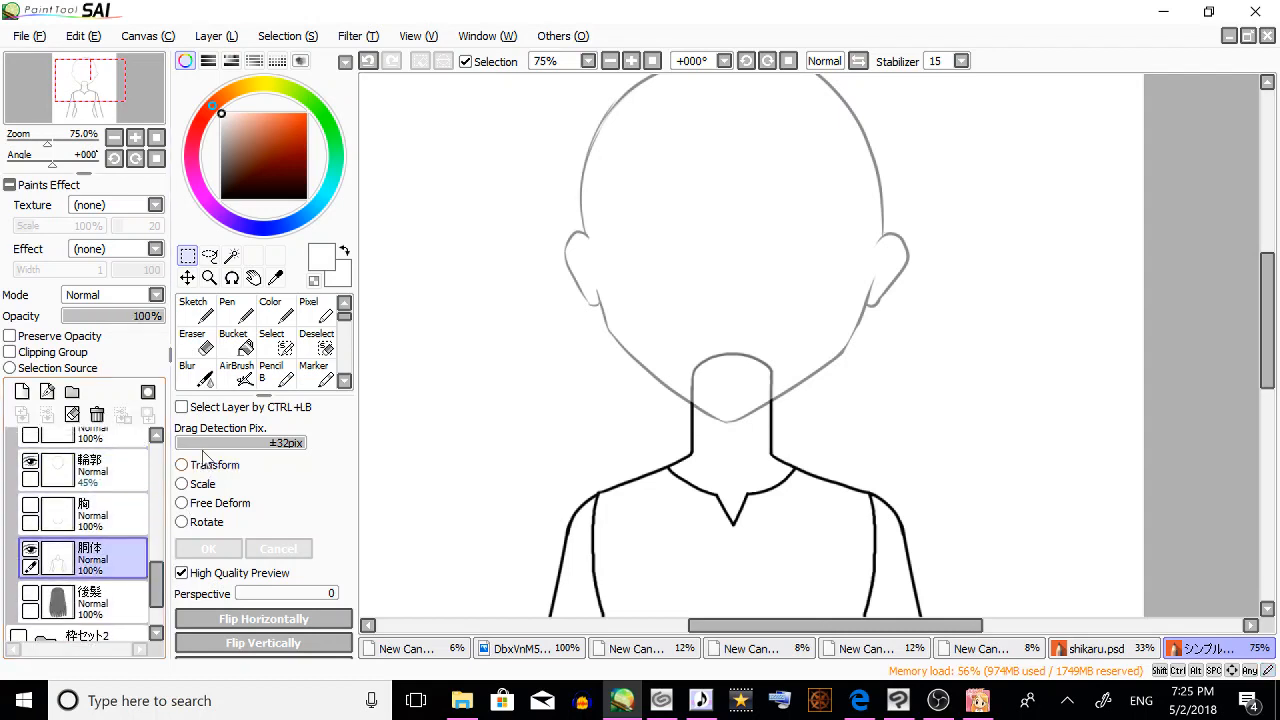
pyautogui.click(21, 395)
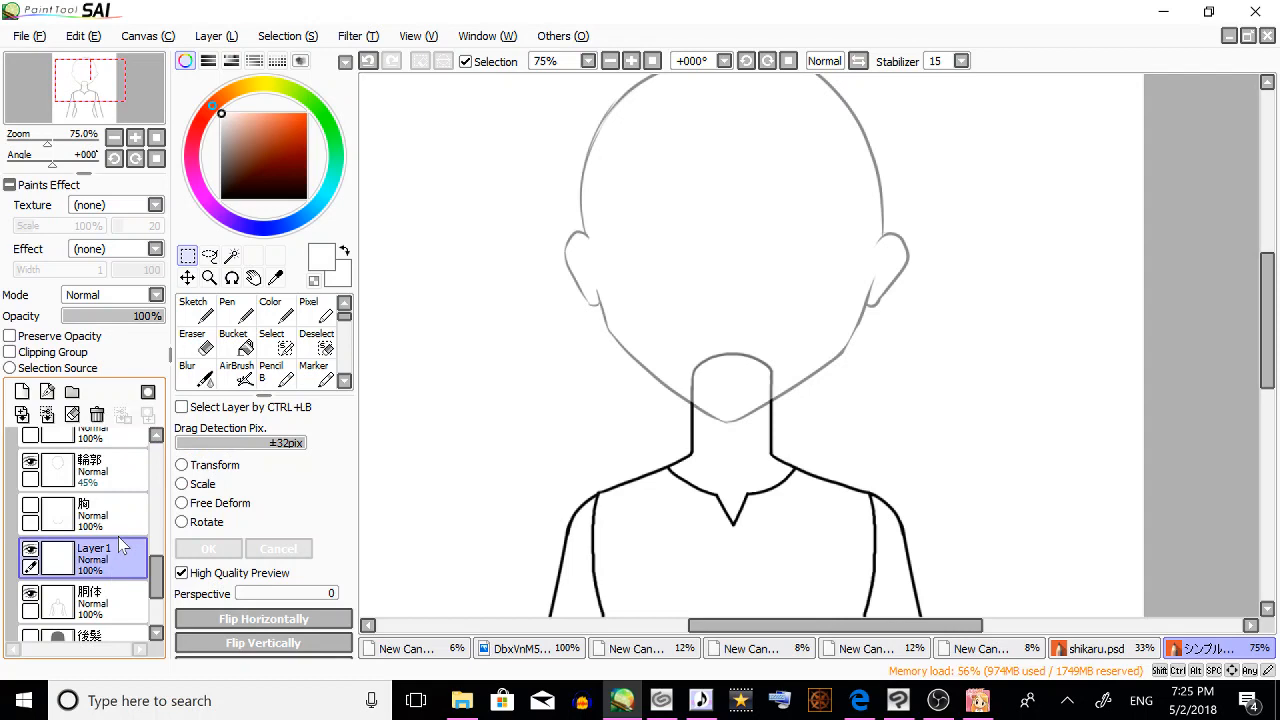
# Roughly trace the neck, the shoulder on the canvas's left and its armhole line in orange on Layer1, using the Sketch brush at size 20.
pyautogui.click(306, 113)
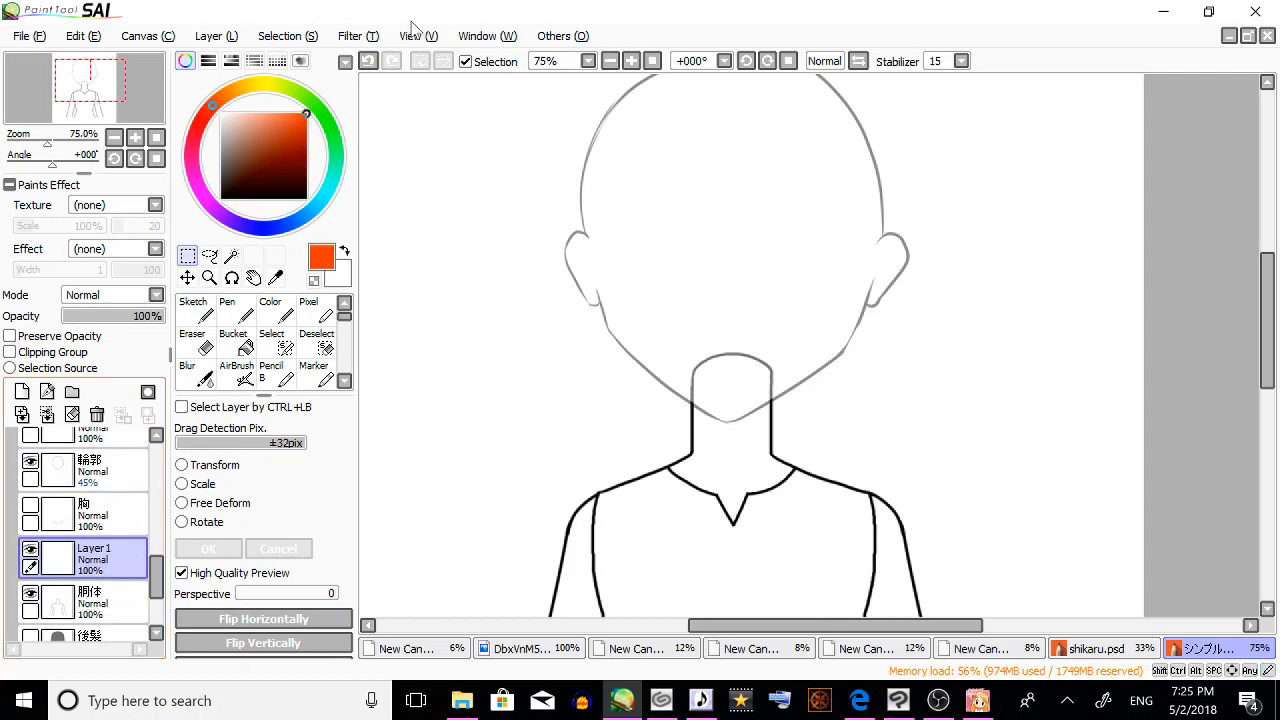
pyautogui.click(193, 310)
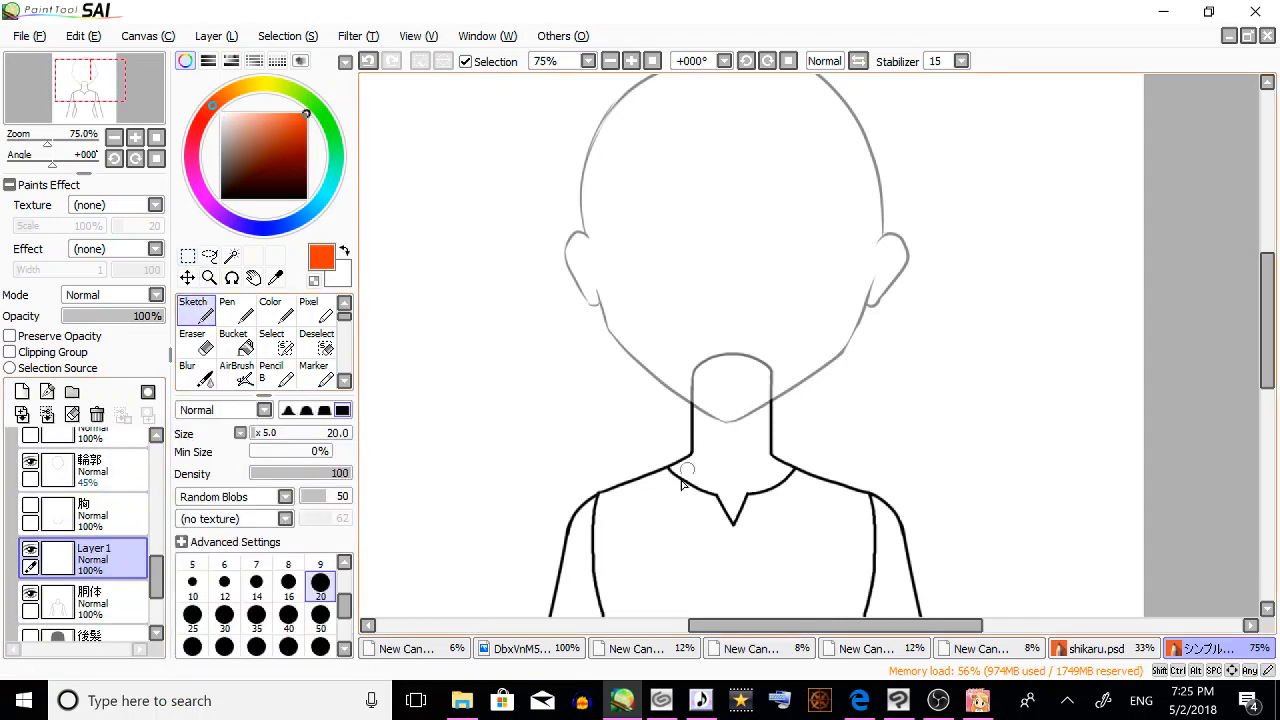
pyautogui.moveTo(685, 455)
pyautogui.mouseDown()
pyautogui.moveTo(693, 376)
pyautogui.moveTo(690, 420)
pyautogui.moveTo(730, 357)
pyautogui.moveTo(702, 379)
pyautogui.moveTo(752, 364)
pyautogui.moveTo(758, 374)
pyautogui.moveTo(702, 369)
pyautogui.moveTo(751, 373)
pyautogui.moveTo(743, 357)
pyautogui.moveTo(767, 424)
pyautogui.mouseUp()
pyautogui.moveTo(712, 358)
pyautogui.mouseDown()
pyautogui.moveTo(775, 395)
pyautogui.moveTo(754, 370)
pyautogui.moveTo(770, 402)
pyautogui.moveTo(771, 375)
pyautogui.moveTo(767, 450)
pyautogui.mouseUp()
pyautogui.moveTo(769, 400)
pyautogui.mouseDown()
pyautogui.moveTo(773, 456)
pyautogui.moveTo(798, 470)
pyautogui.mouseUp()
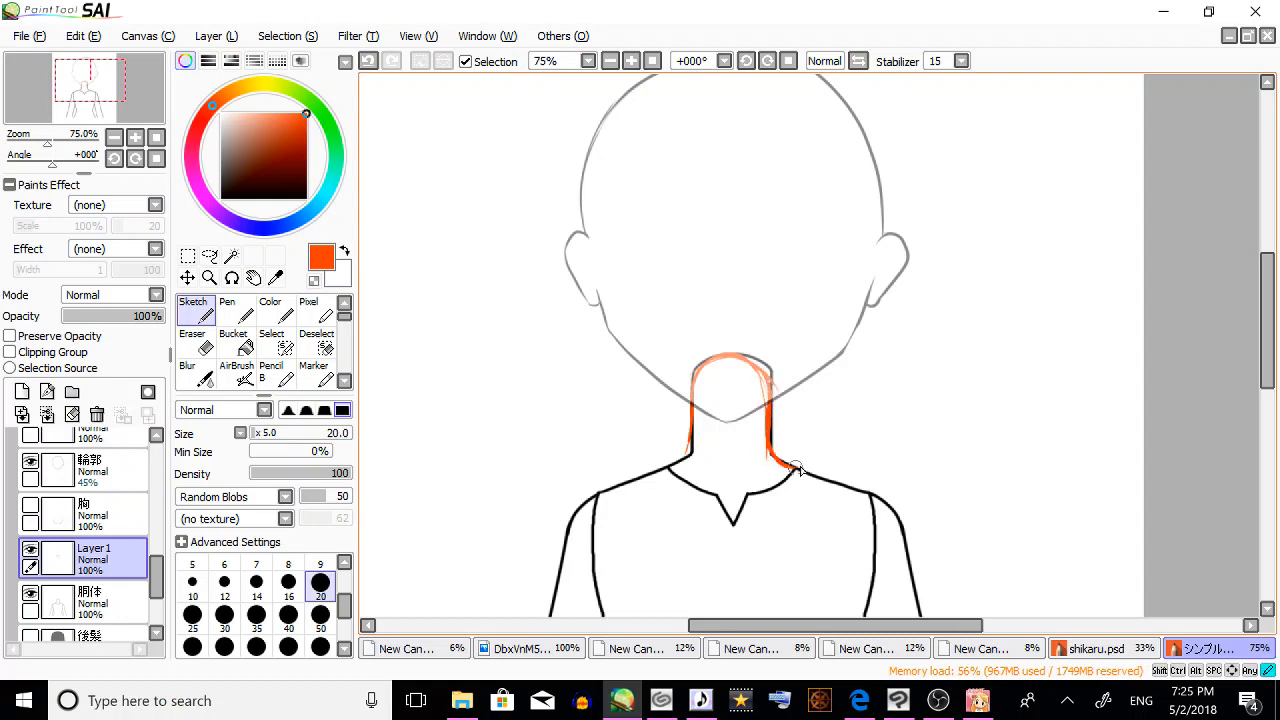
pyautogui.moveTo(692, 395)
pyautogui.mouseDown()
pyautogui.moveTo(675, 448)
pyautogui.moveTo(690, 434)
pyautogui.moveTo(648, 473)
pyautogui.moveTo(685, 448)
pyautogui.moveTo(617, 487)
pyautogui.moveTo(658, 471)
pyautogui.moveTo(602, 479)
pyautogui.moveTo(631, 482)
pyautogui.moveTo(573, 517)
pyautogui.moveTo(617, 490)
pyautogui.moveTo(603, 537)
pyautogui.mouseUp()
pyautogui.moveTo(610, 493); pyautogui.dragTo(598, 610)
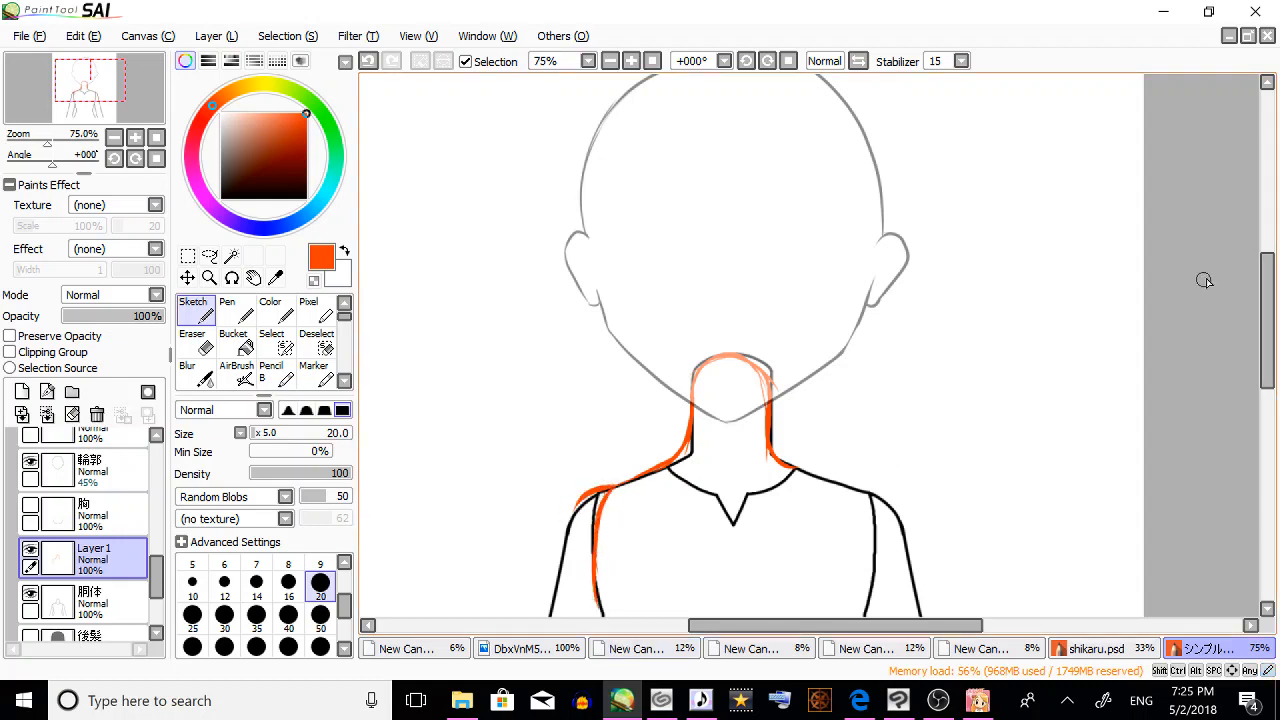
# Fade the 胴体 template layer to 32% opacity and return to Layer1 for sketching.
pyautogui.moveTo(1266, 288); pyautogui.dragTo(1265, 343)
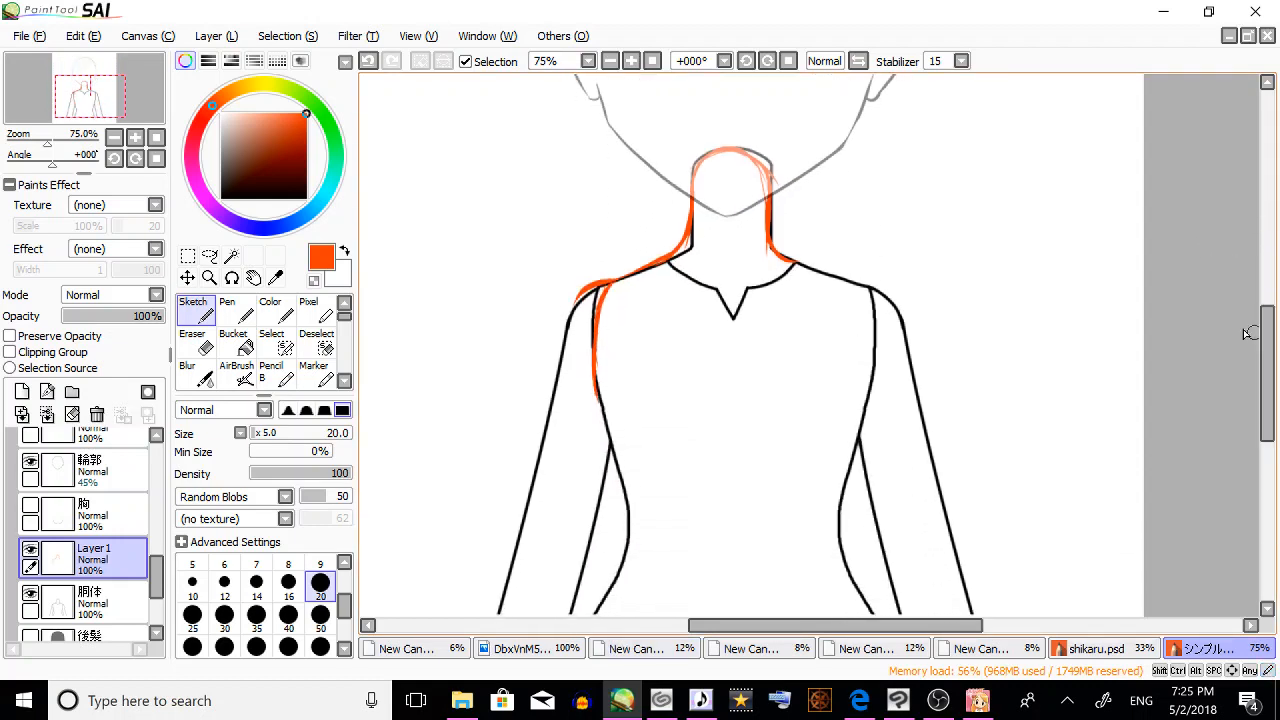
pyautogui.click(95, 600)
pyautogui.moveTo(108, 316); pyautogui.dragTo(94, 316)
pyautogui.click(95, 556)
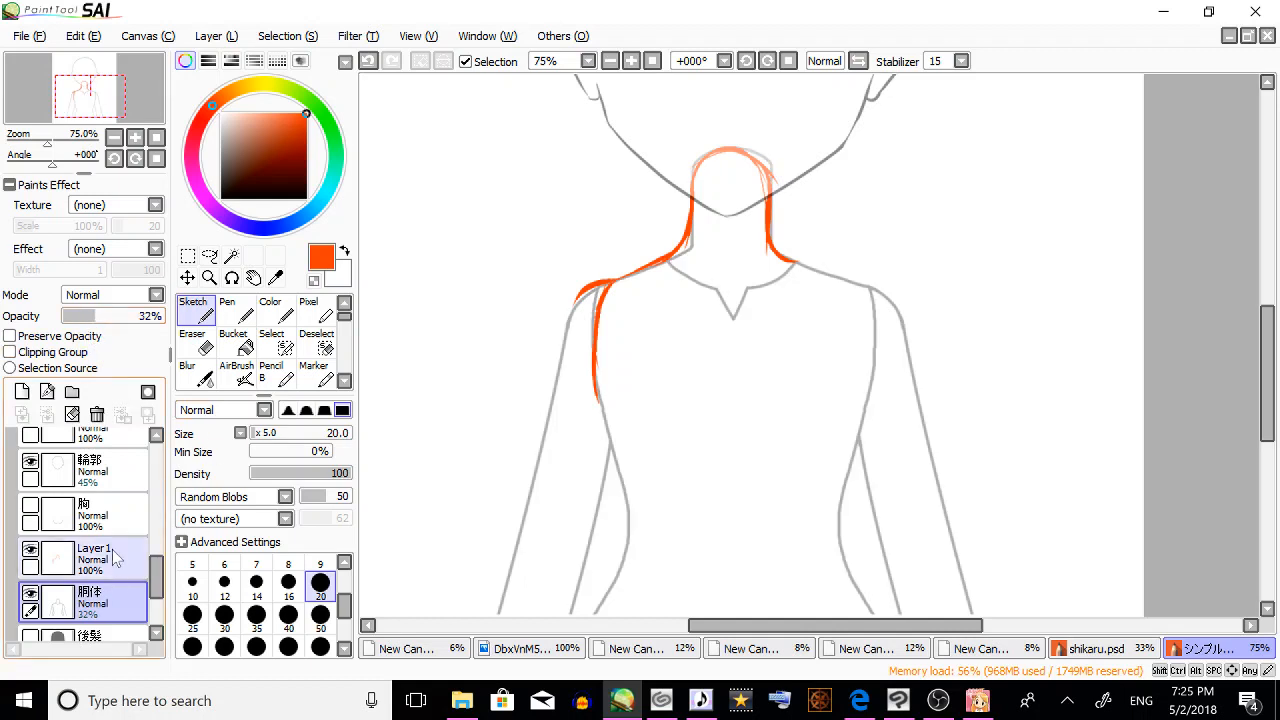
# Sketch both sides of the upper torso, a horizontal line beneath the chest, and the remaining shoulder line.
pyautogui.moveTo(595, 372)
pyautogui.mouseDown()
pyautogui.moveTo(621, 468)
pyautogui.moveTo(595, 378)
pyautogui.moveTo(625, 478)
pyautogui.moveTo(609, 452)
pyautogui.moveTo(659, 507)
pyautogui.moveTo(619, 491)
pyautogui.moveTo(861, 477)
pyautogui.mouseUp()
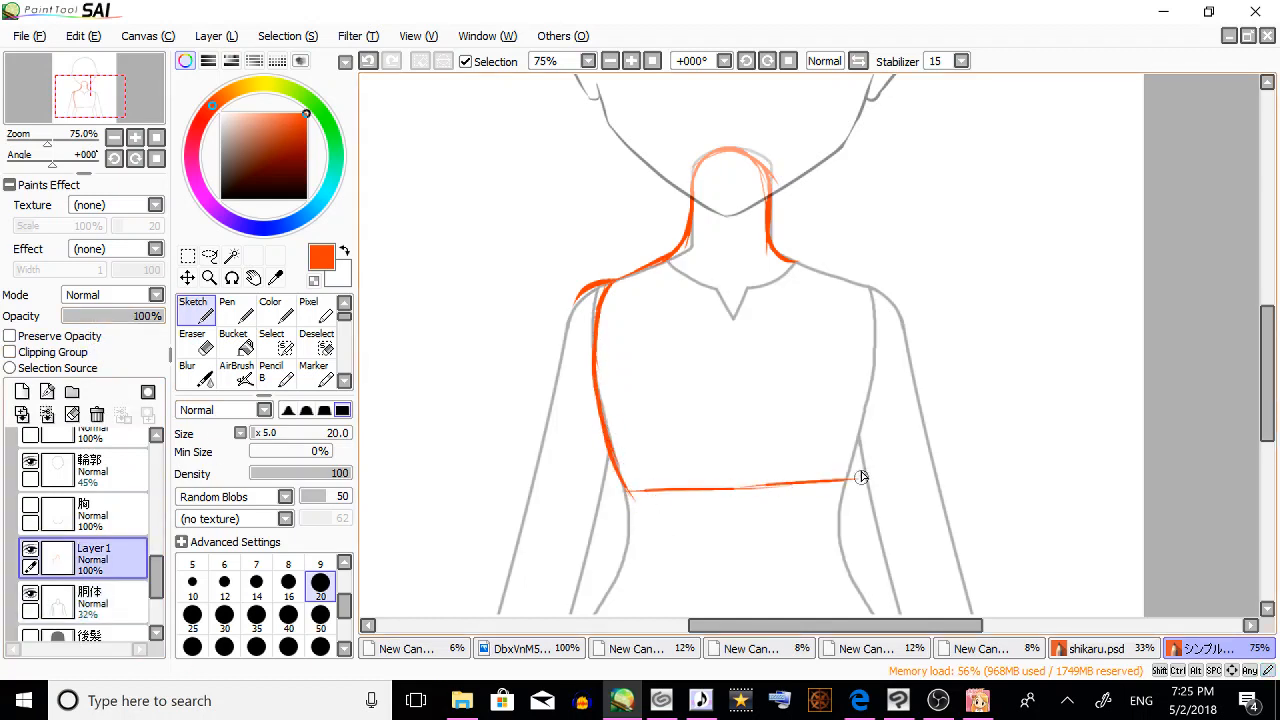
pyautogui.moveTo(704, 498)
pyautogui.mouseDown()
pyautogui.moveTo(831, 493)
pyautogui.moveTo(830, 472)
pyautogui.moveTo(809, 490)
pyautogui.moveTo(868, 303)
pyautogui.mouseUp()
pyautogui.moveTo(873, 368)
pyautogui.mouseDown()
pyautogui.moveTo(853, 272)
pyautogui.moveTo(838, 270)
pyautogui.moveTo(862, 272)
pyautogui.mouseUp()
# Sketch the arm on the canvas's left from shoulder to wrist, with an elbow circle and a narrowed inner forearm edge.
pyautogui.moveTo(1268, 336)
pyautogui.mouseDown()
pyautogui.moveTo(1269, 375)
pyautogui.moveTo(1266, 338)
pyautogui.mouseUp()
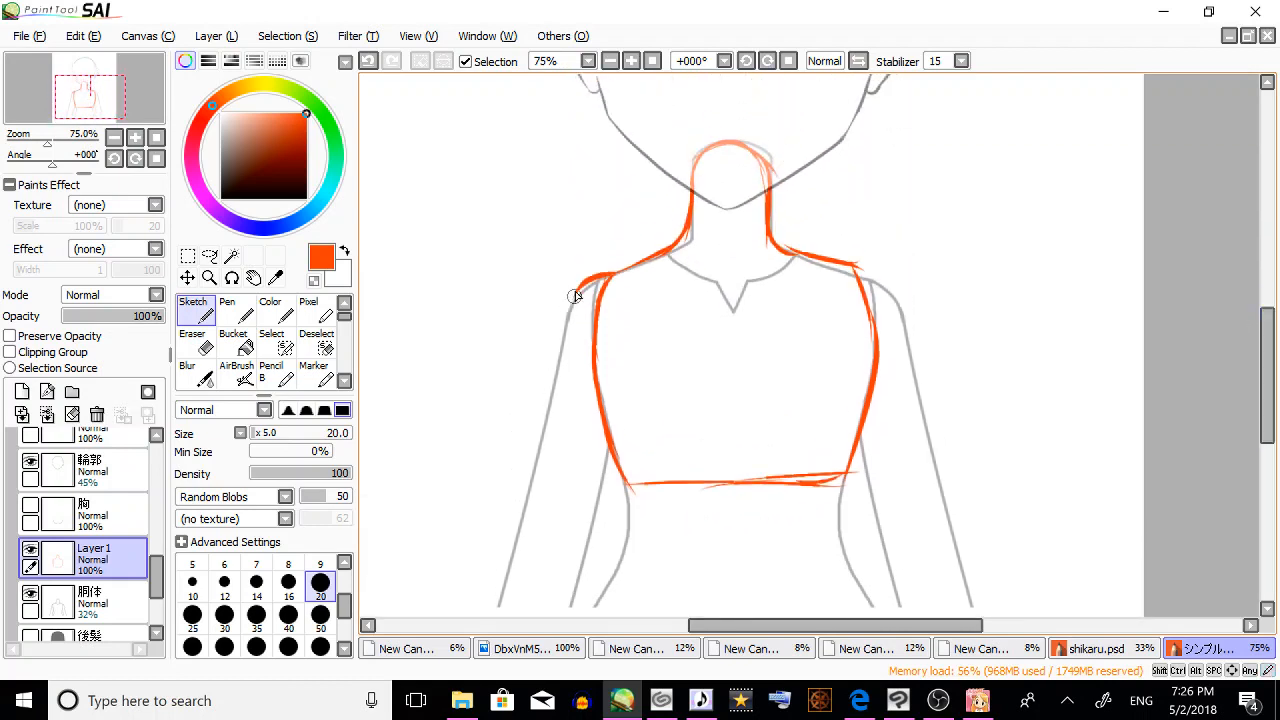
pyautogui.moveTo(576, 296)
pyautogui.mouseDown()
pyautogui.moveTo(569, 328)
pyautogui.moveTo(590, 372)
pyautogui.mouseUp()
pyautogui.moveTo(568, 322)
pyautogui.mouseDown()
pyautogui.moveTo(538, 462)
pyautogui.moveTo(591, 485)
pyautogui.moveTo(581, 492)
pyautogui.moveTo(615, 435)
pyautogui.moveTo(537, 473)
pyautogui.moveTo(539, 453)
pyautogui.moveTo(543, 468)
pyautogui.moveTo(554, 452)
pyautogui.moveTo(572, 480)
pyautogui.moveTo(550, 478)
pyautogui.moveTo(535, 453)
pyautogui.moveTo(491, 599)
pyautogui.moveTo(562, 606)
pyautogui.mouseUp()
pyautogui.moveTo(584, 488); pyautogui.dragTo(562, 604)
pyautogui.moveTo(1267, 328); pyautogui.dragTo(1266, 366)
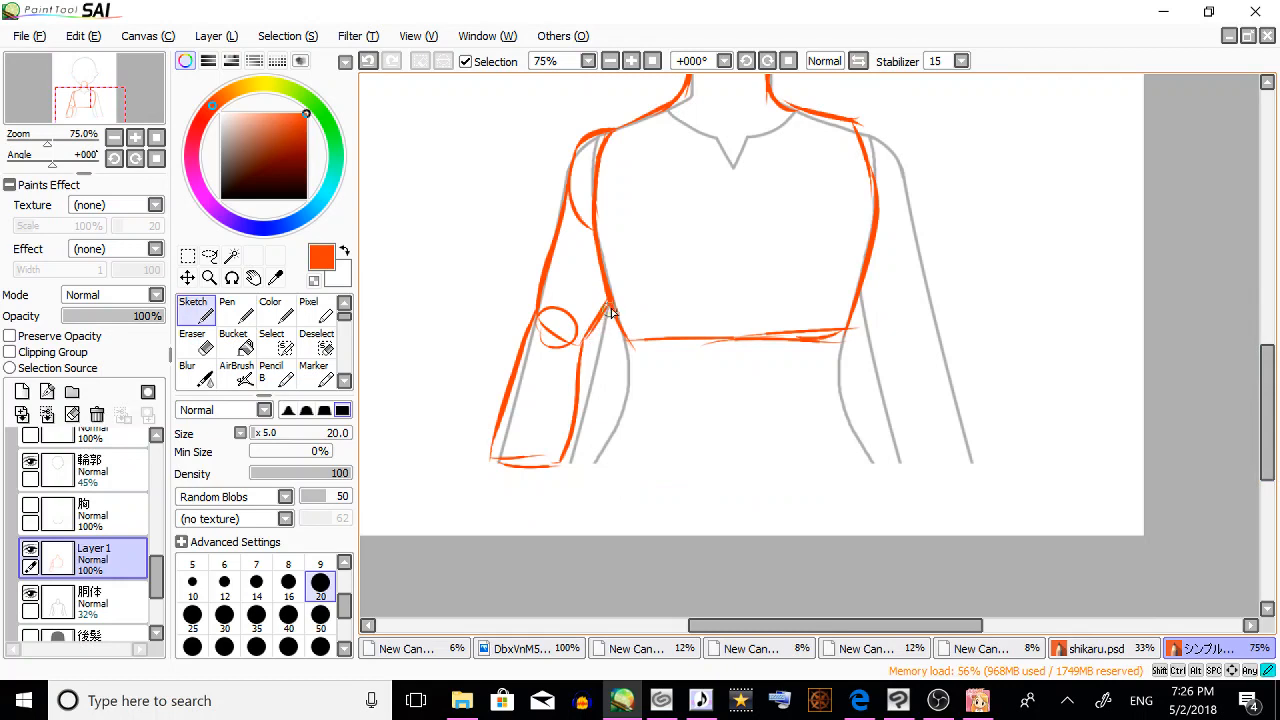
pyautogui.moveTo(576, 352); pyautogui.dragTo(527, 470)
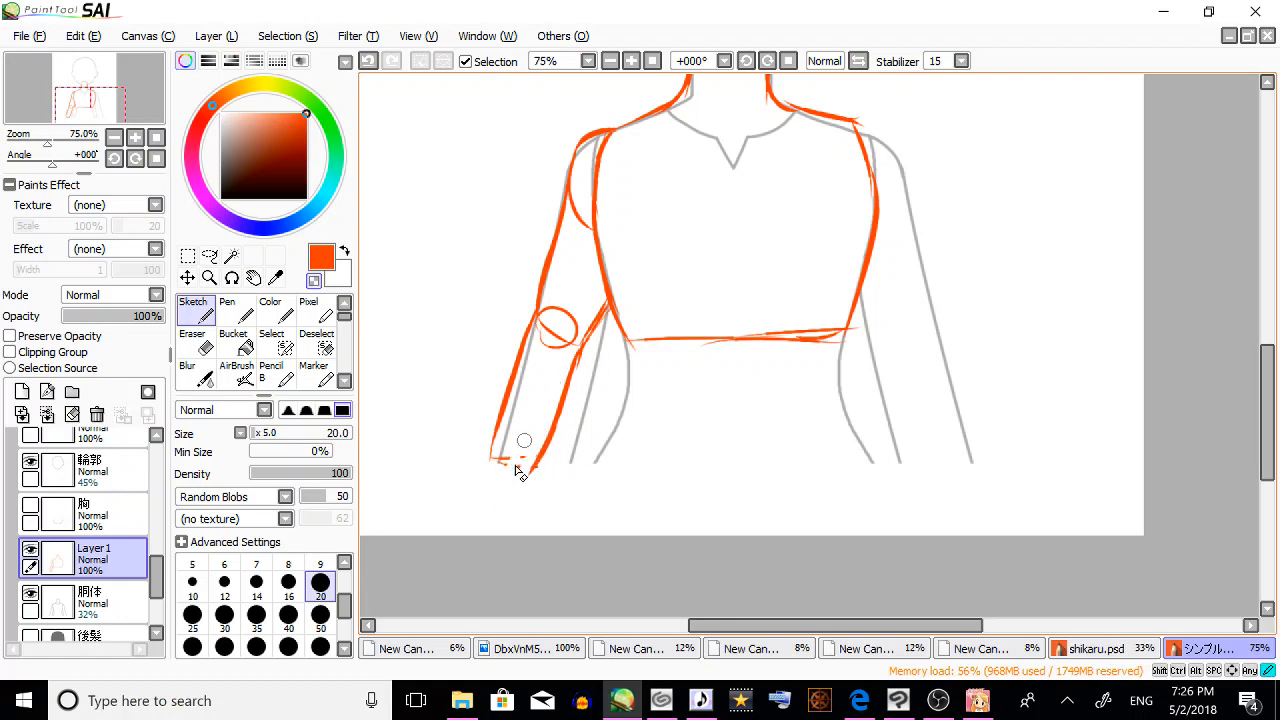
# Erase the wrist line and elbow circle from the sketched arm with transparent colour, and undo the last stroke.
pyautogui.moveTo(516, 466)
pyautogui.mouseDown()
pyautogui.moveTo(514, 487)
pyautogui.moveTo(494, 494)
pyautogui.moveTo(490, 472)
pyautogui.moveTo(503, 467)
pyautogui.mouseUp()
pyautogui.moveTo(549, 339)
pyautogui.mouseDown()
pyautogui.moveTo(523, 399)
pyautogui.moveTo(583, 272)
pyautogui.moveTo(534, 338)
pyautogui.moveTo(565, 299)
pyautogui.moveTo(548, 373)
pyautogui.moveTo(601, 302)
pyautogui.moveTo(629, 382)
pyautogui.mouseUp()
pyautogui.click(316, 281)
pyautogui.hotkey('ctrl', 'z')
# Sketch both waist curves down to the hips and join them with a curved line along the lower edge.
pyautogui.moveTo(614, 312)
pyautogui.mouseDown()
pyautogui.moveTo(627, 388)
pyautogui.moveTo(603, 456)
pyautogui.moveTo(627, 392)
pyautogui.moveTo(592, 464)
pyautogui.moveTo(715, 475)
pyautogui.mouseUp()
pyautogui.moveTo(846, 330)
pyautogui.mouseDown()
pyautogui.moveTo(832, 400)
pyautogui.moveTo(866, 466)
pyautogui.mouseUp()
pyautogui.moveTo(617, 477); pyautogui.dragTo(870, 466)
pyautogui.moveTo(671, 486); pyautogui.dragTo(870, 468)
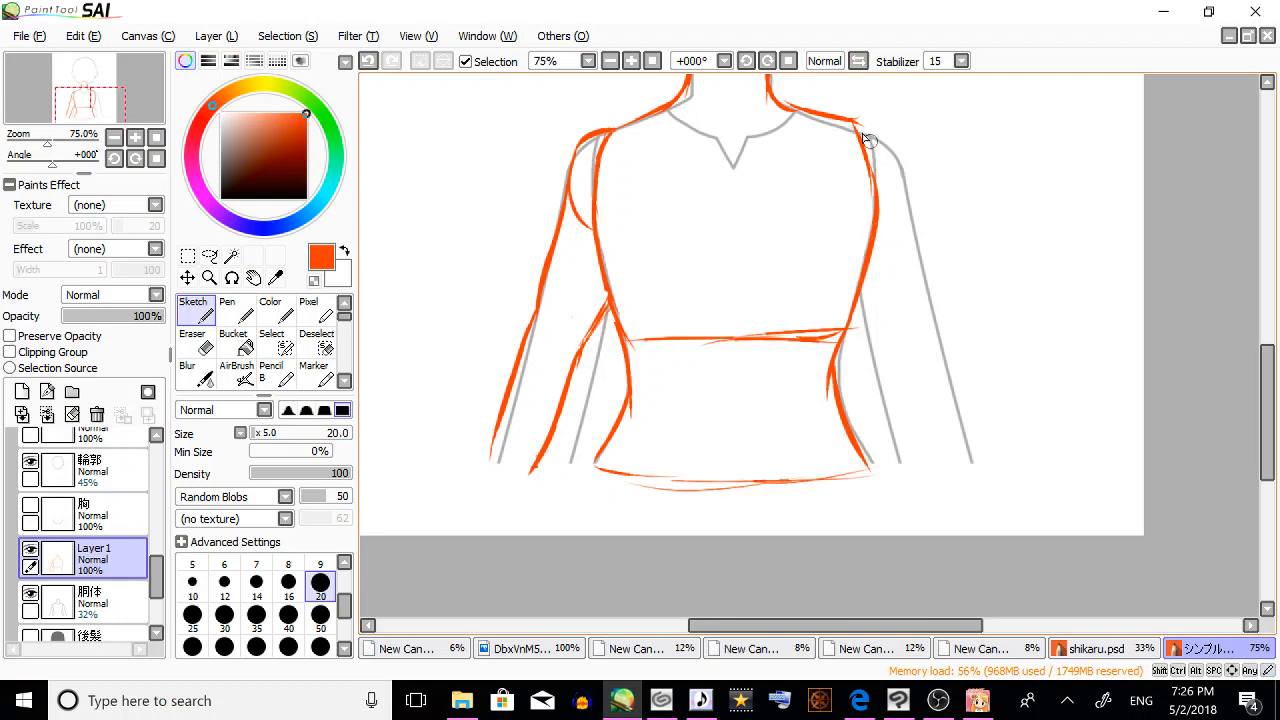
# Sketch the arm on the canvas's right, including the rounded shoulder, elbow curve, both forearm edges and wrist line.
pyautogui.moveTo(856, 117)
pyautogui.mouseDown()
pyautogui.moveTo(899, 179)
pyautogui.moveTo(877, 217)
pyautogui.moveTo(891, 145)
pyautogui.mouseUp()
pyautogui.moveTo(861, 268); pyautogui.dragTo(894, 331)
pyautogui.moveTo(899, 150)
pyautogui.mouseDown()
pyautogui.moveTo(927, 338)
pyautogui.moveTo(909, 332)
pyautogui.moveTo(914, 349)
pyautogui.moveTo(899, 314)
pyautogui.moveTo(912, 305)
pyautogui.moveTo(899, 324)
pyautogui.moveTo(881, 317)
pyautogui.moveTo(923, 468)
pyautogui.mouseUp()
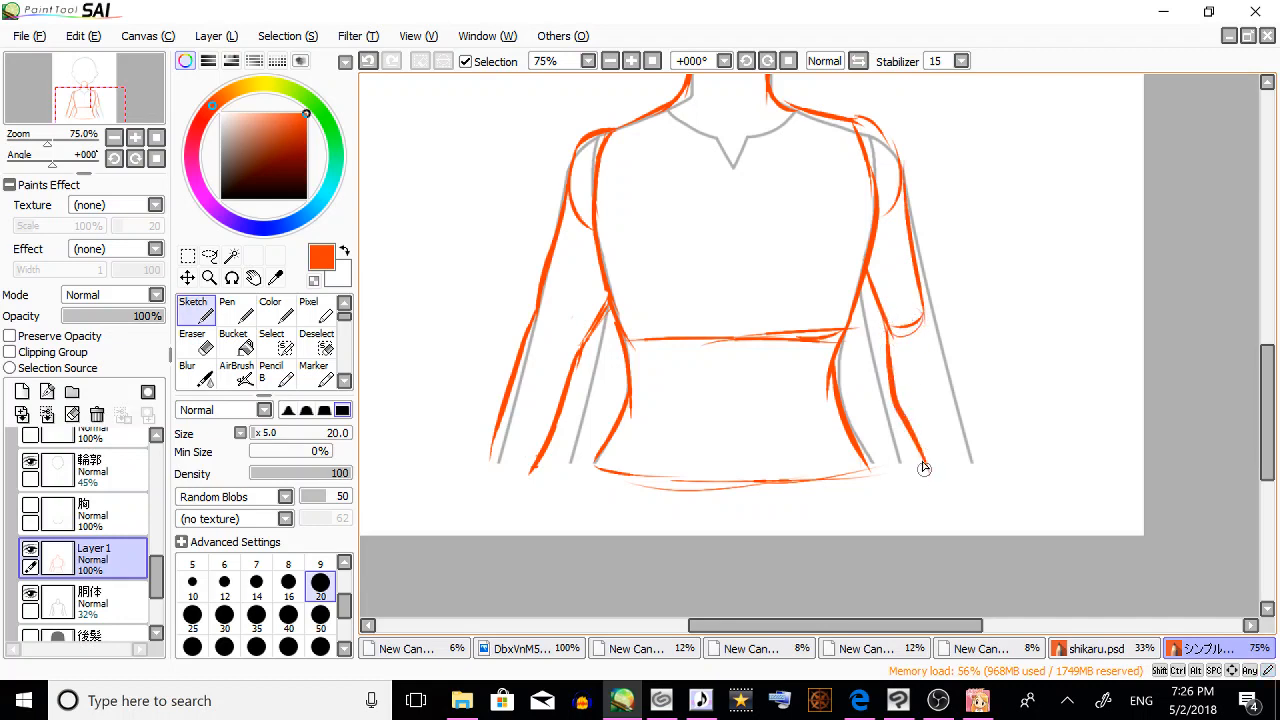
pyautogui.moveTo(914, 302); pyautogui.dragTo(951, 443)
pyautogui.moveTo(928, 338); pyautogui.dragTo(958, 455)
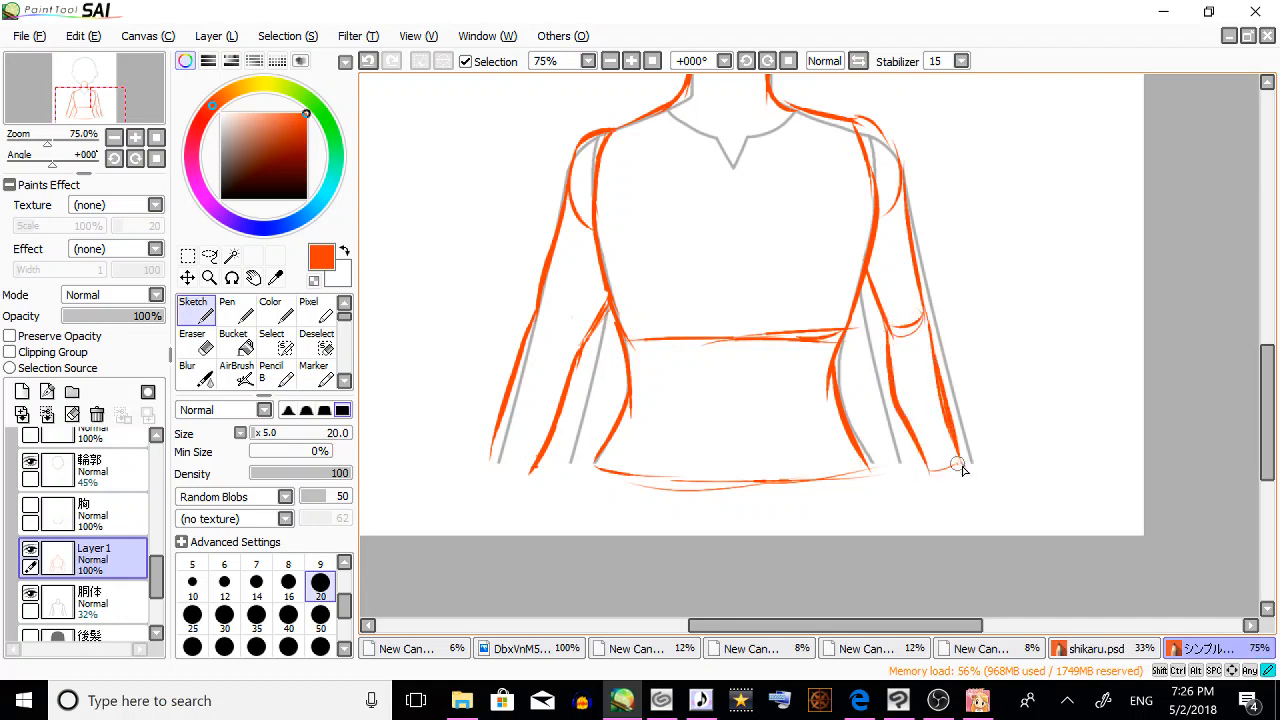
# Hide the 胴体 template layer so only the orange body sketch remains beneath the face.
pyautogui.scroll(2, 1240, 385)
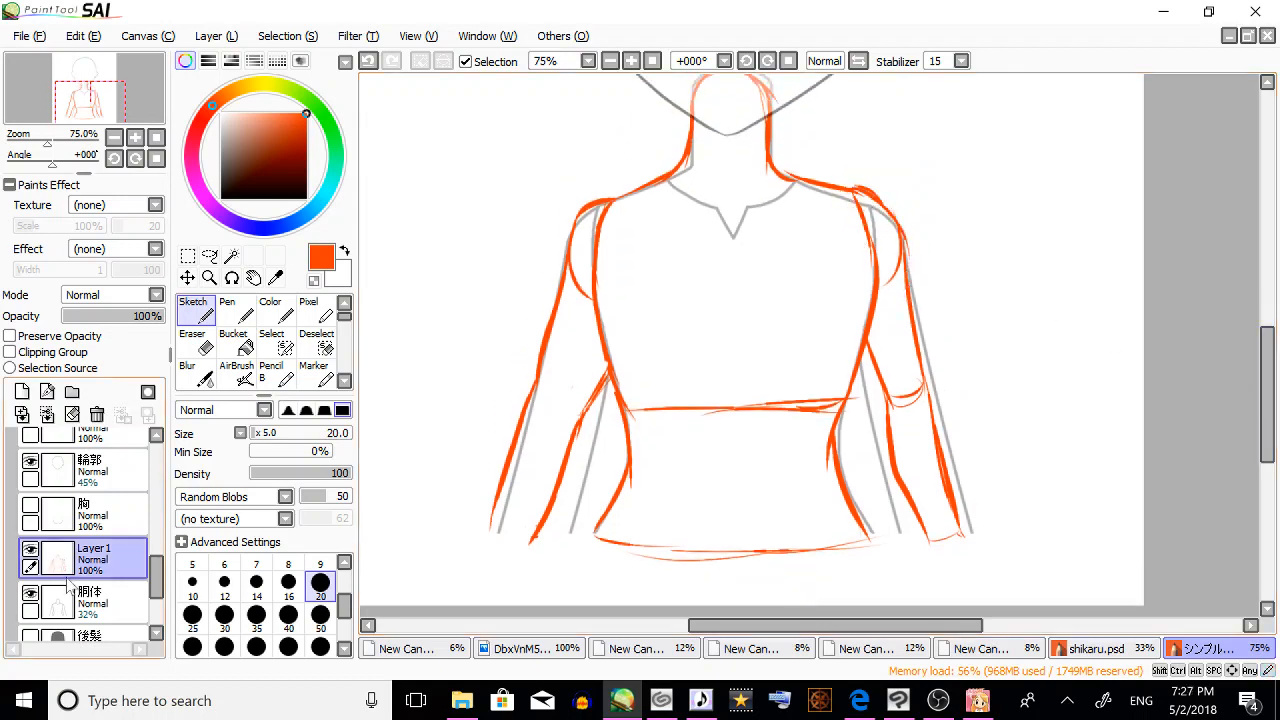
pyautogui.click(33, 606)
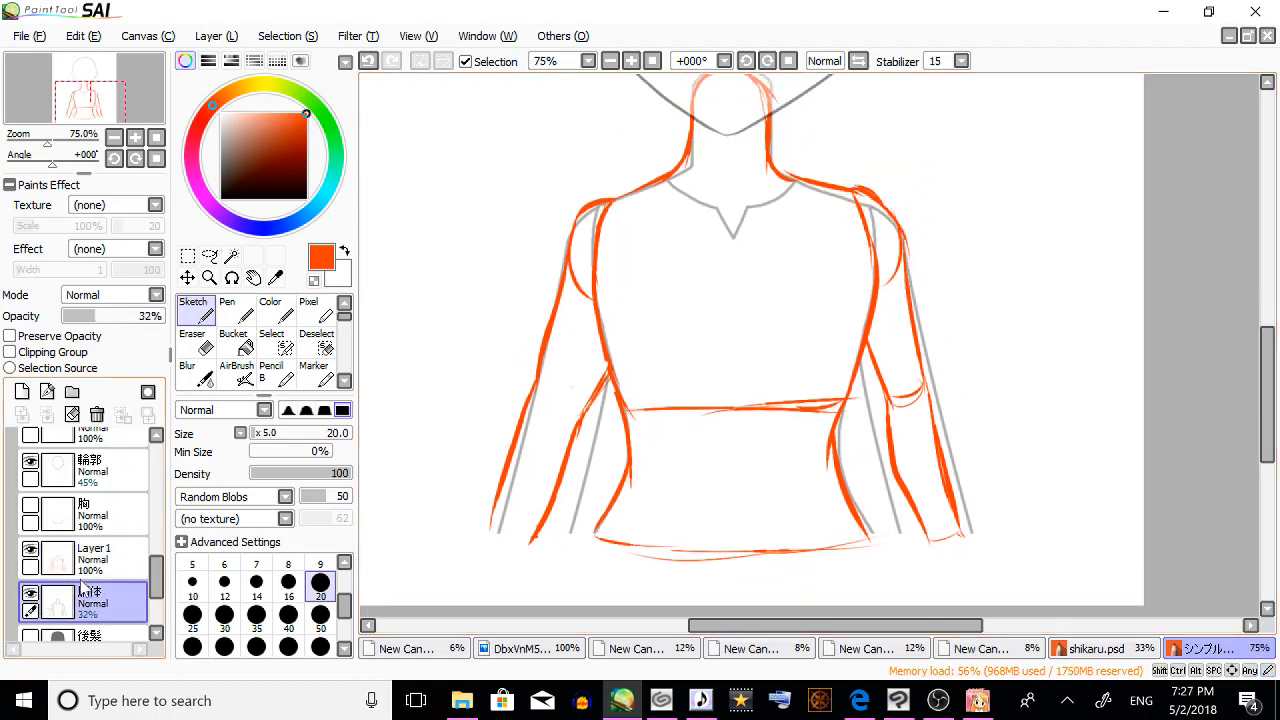
pyautogui.click(31, 596)
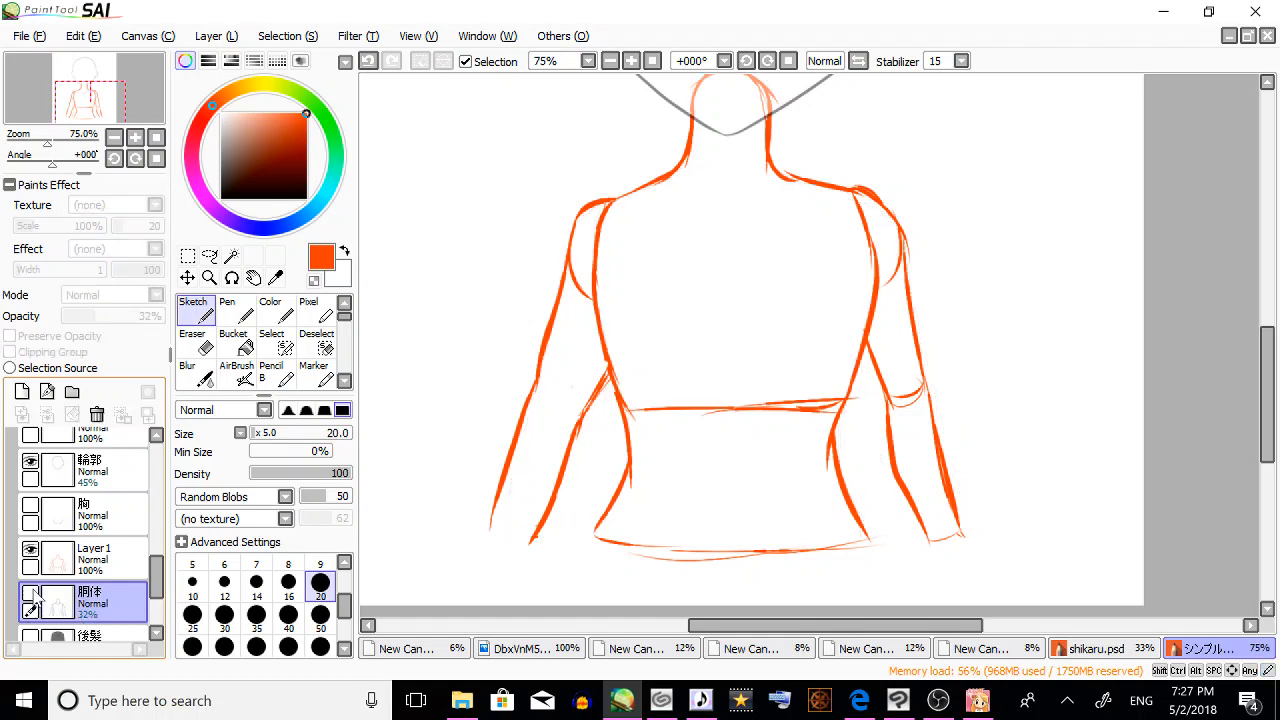
# Fade the Layer1 body sketch to 32% opacity and add a new layer above it.
pyautogui.click(100, 558)
pyautogui.moveTo(160, 316); pyautogui.dragTo(95, 316)
pyautogui.click(22, 391)
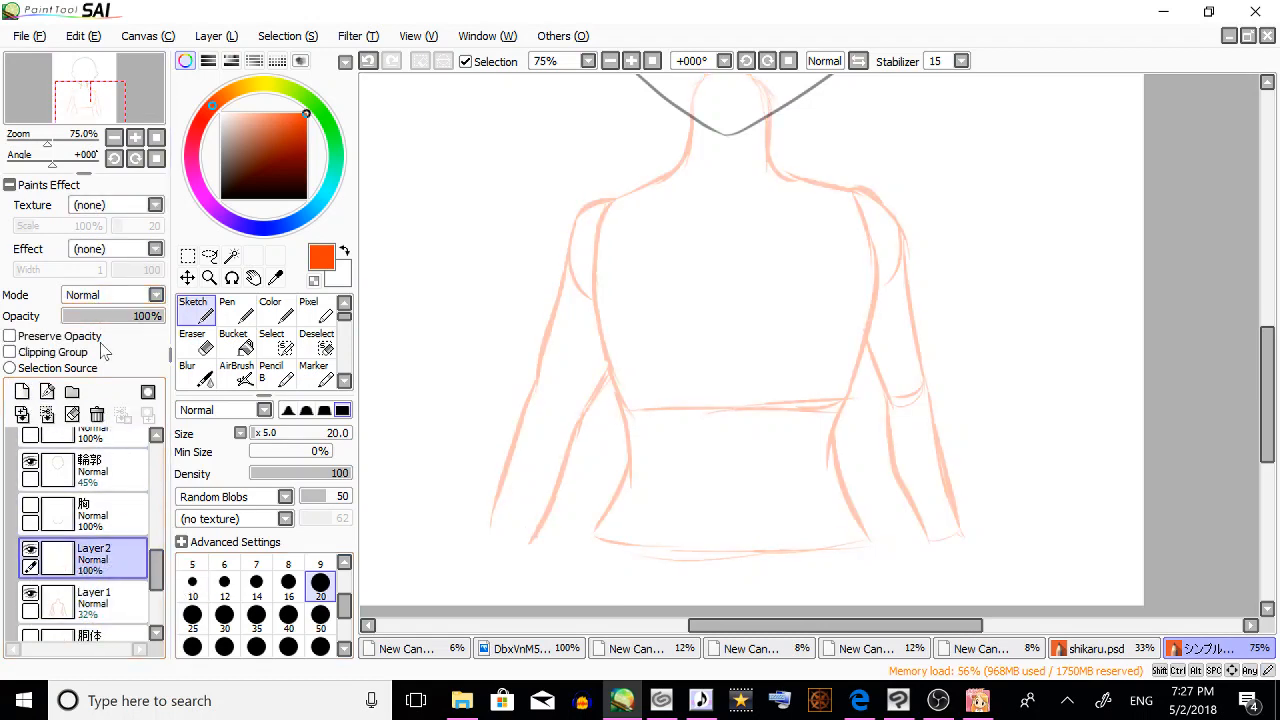
# Ink the neck outline, including its rounded top, over the sketch on Layer2 in black with the Pencil at size 4.
pyautogui.moveTo(288, 174); pyautogui.dragTo(310, 204)
pyautogui.moveTo(345, 317); pyautogui.dragTo(346, 342)
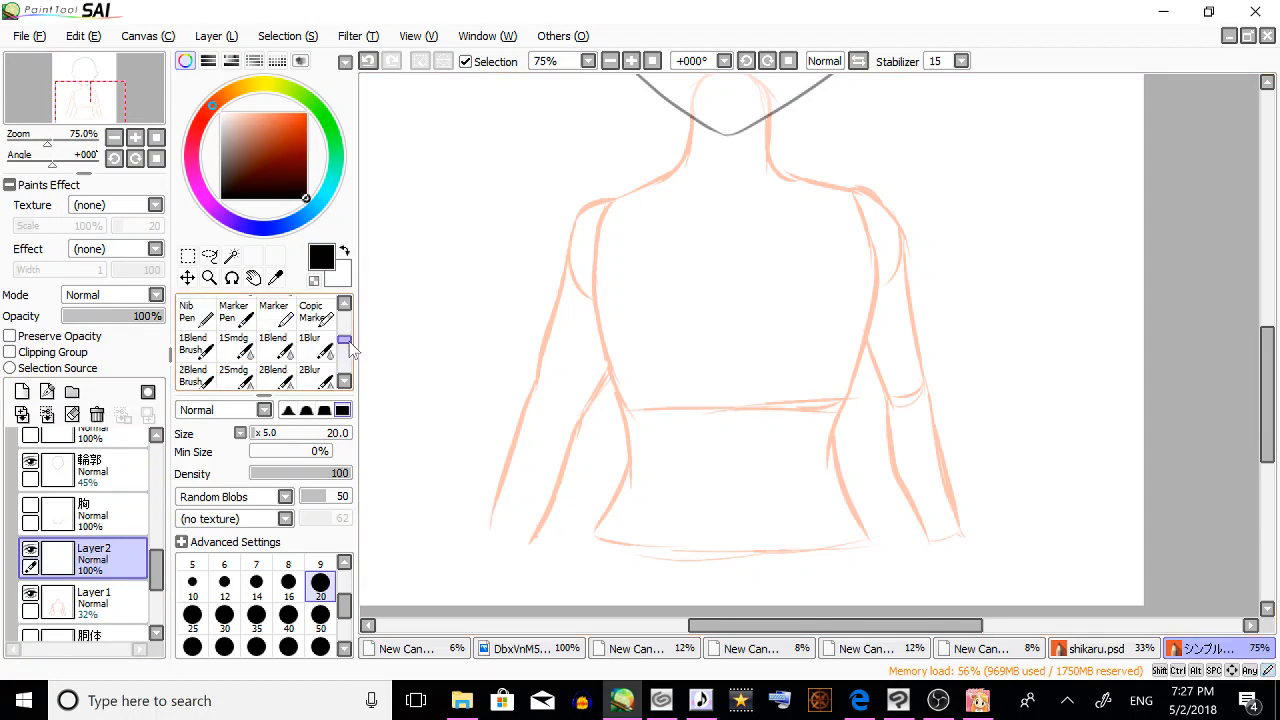
pyautogui.click(345, 383)
pyautogui.click(345, 383)
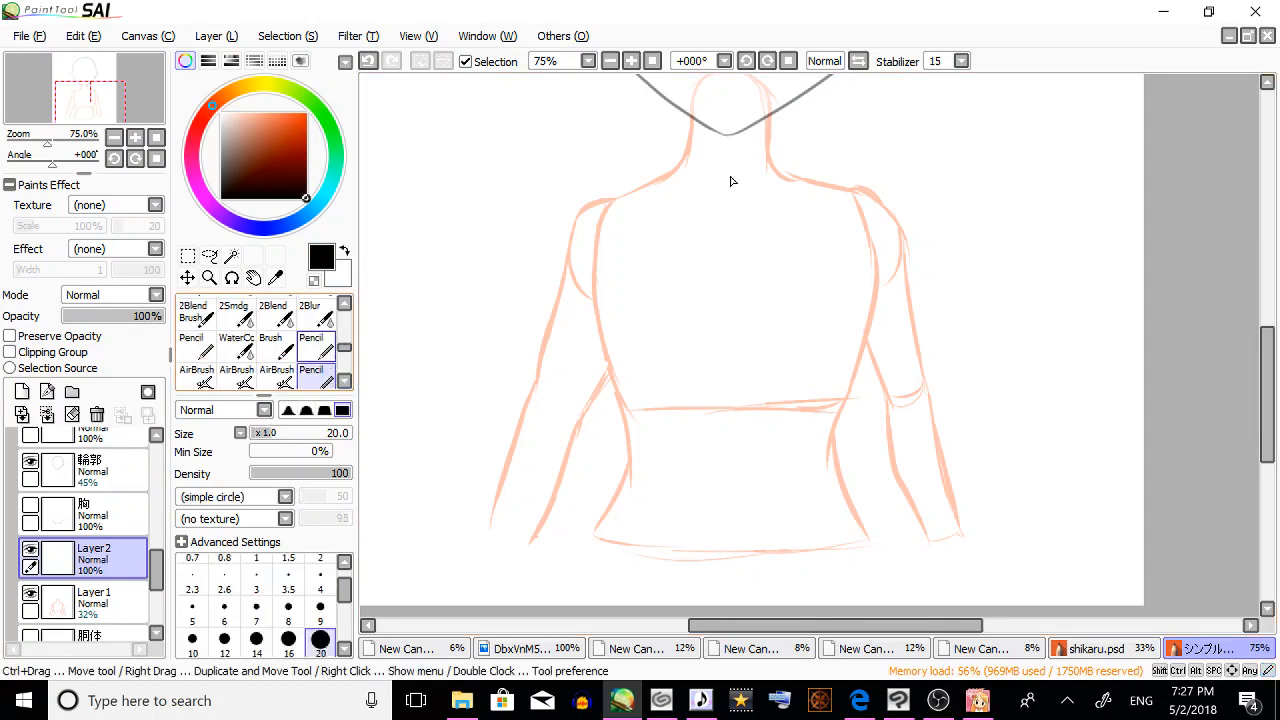
pyautogui.click(329, 587)
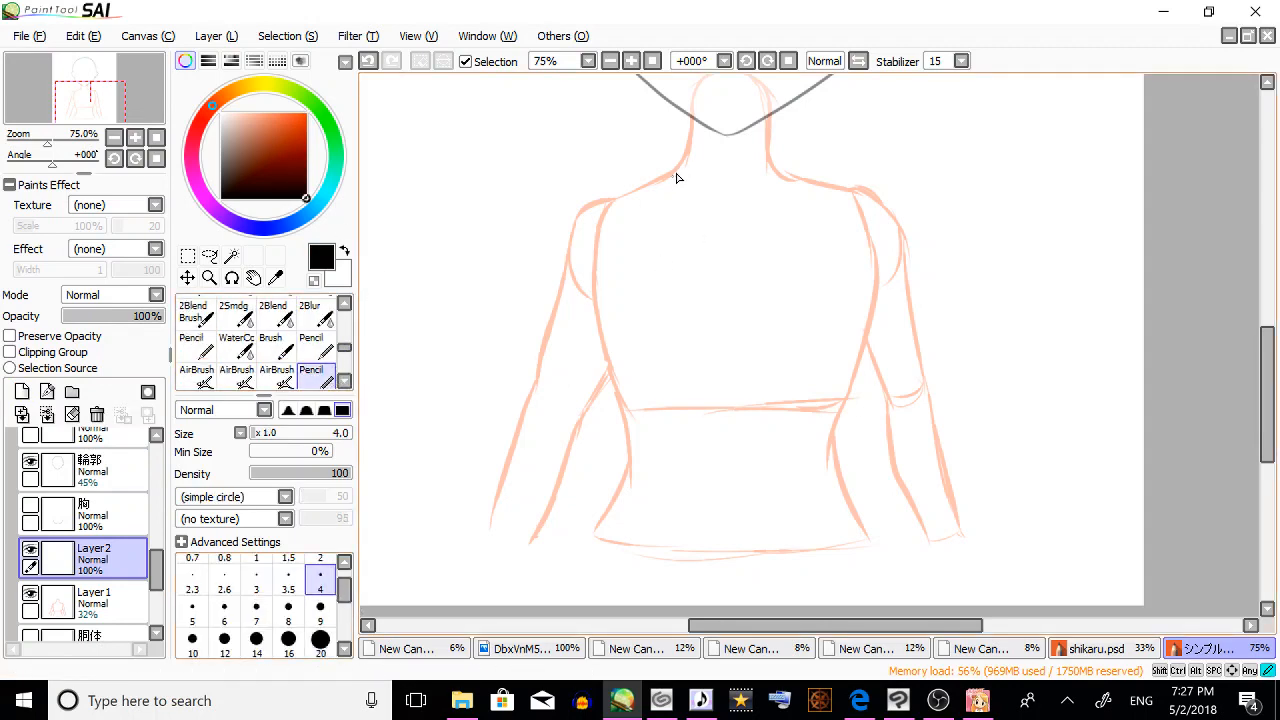
pyautogui.moveTo(677, 177); pyautogui.dragTo(699, 84)
pyautogui.moveTo(1268, 380); pyautogui.dragTo(1268, 352)
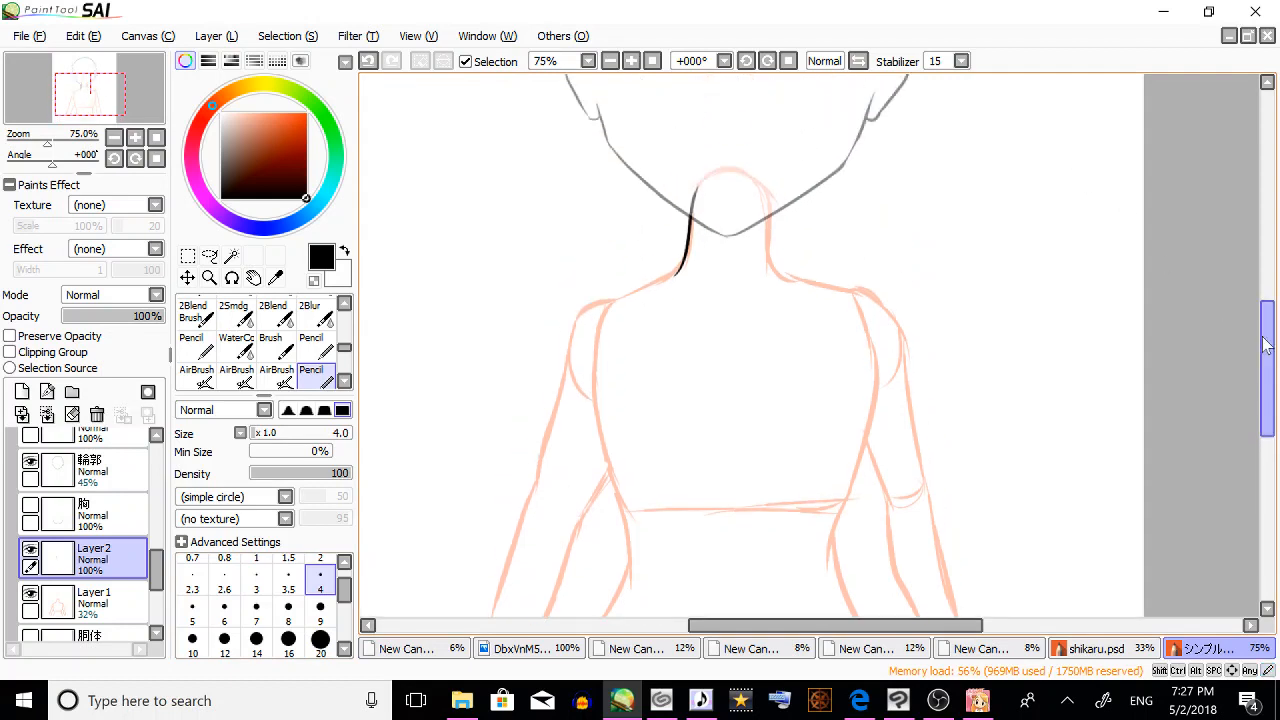
pyautogui.moveTo(704, 180)
pyautogui.mouseDown()
pyautogui.moveTo(772, 180)
pyautogui.moveTo(771, 191)
pyautogui.moveTo(700, 186)
pyautogui.moveTo(775, 178)
pyautogui.mouseUp()
pyautogui.click(369, 62)
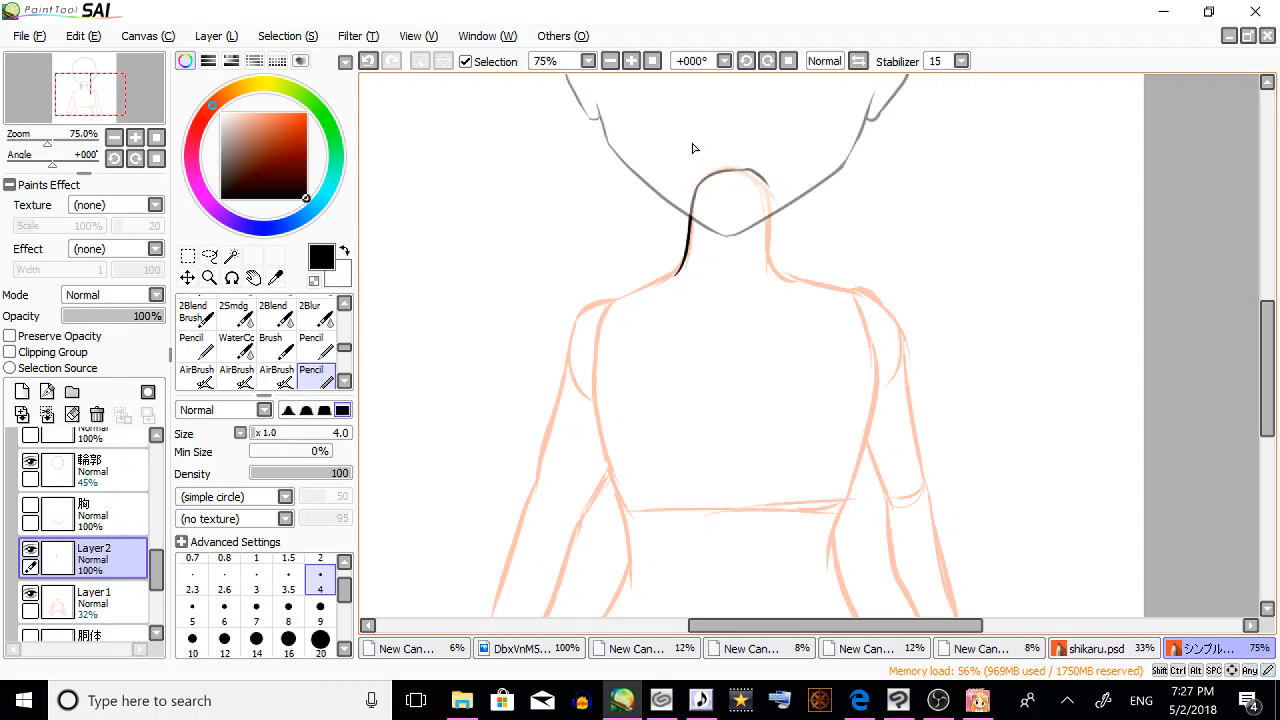
pyautogui.hotkey('ctrl', 'z')
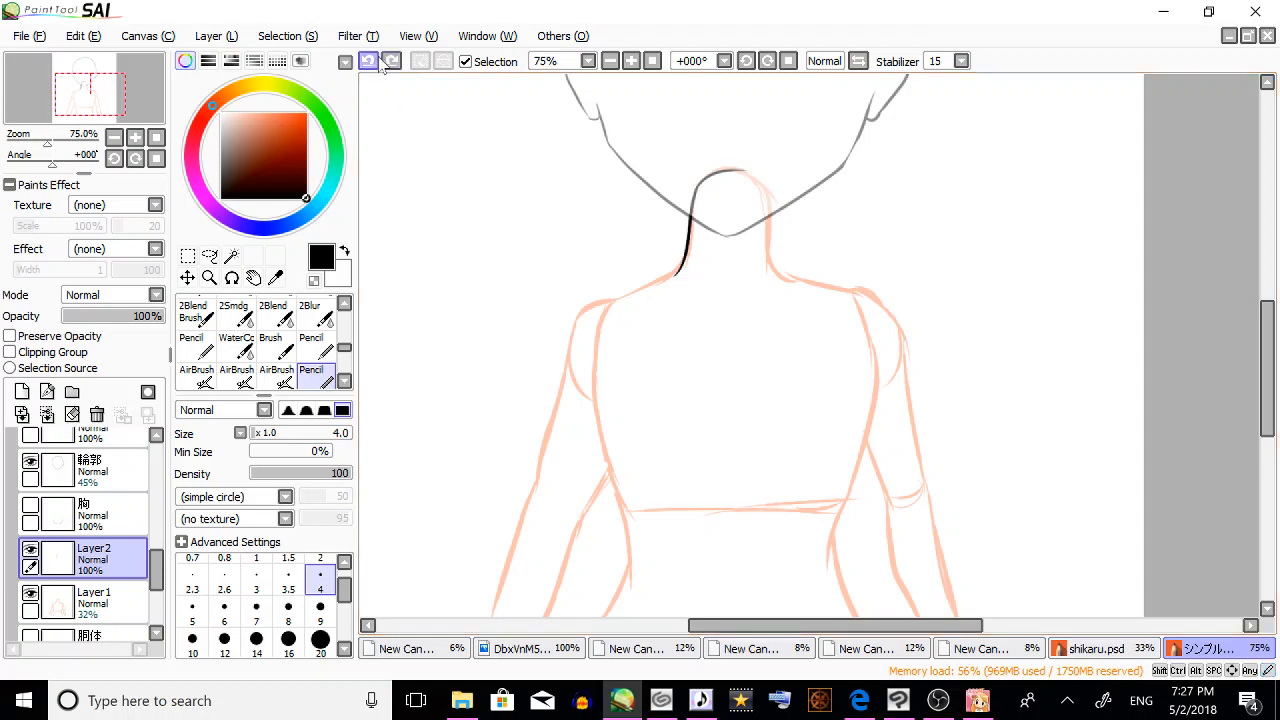
pyautogui.moveTo(745, 174)
pyautogui.mouseDown()
pyautogui.moveTo(766, 198)
pyautogui.moveTo(781, 266)
pyautogui.mouseUp()
# Ink the shoulder, outer arm edge, inner forearm and torso side down to the hip on the canvas's left half.
pyautogui.moveTo(676, 277)
pyautogui.mouseDown()
pyautogui.moveTo(575, 325)
pyautogui.moveTo(548, 457)
pyautogui.mouseUp()
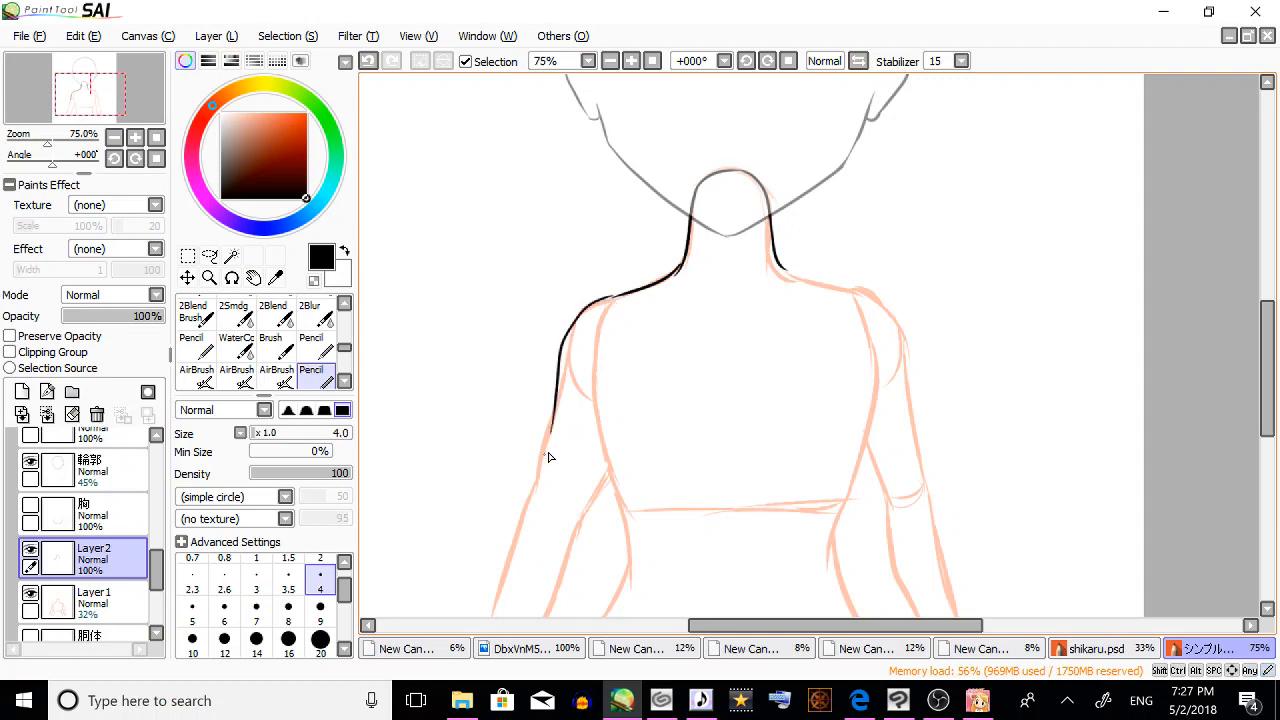
pyautogui.moveTo(1267, 368); pyautogui.dragTo(1267, 408)
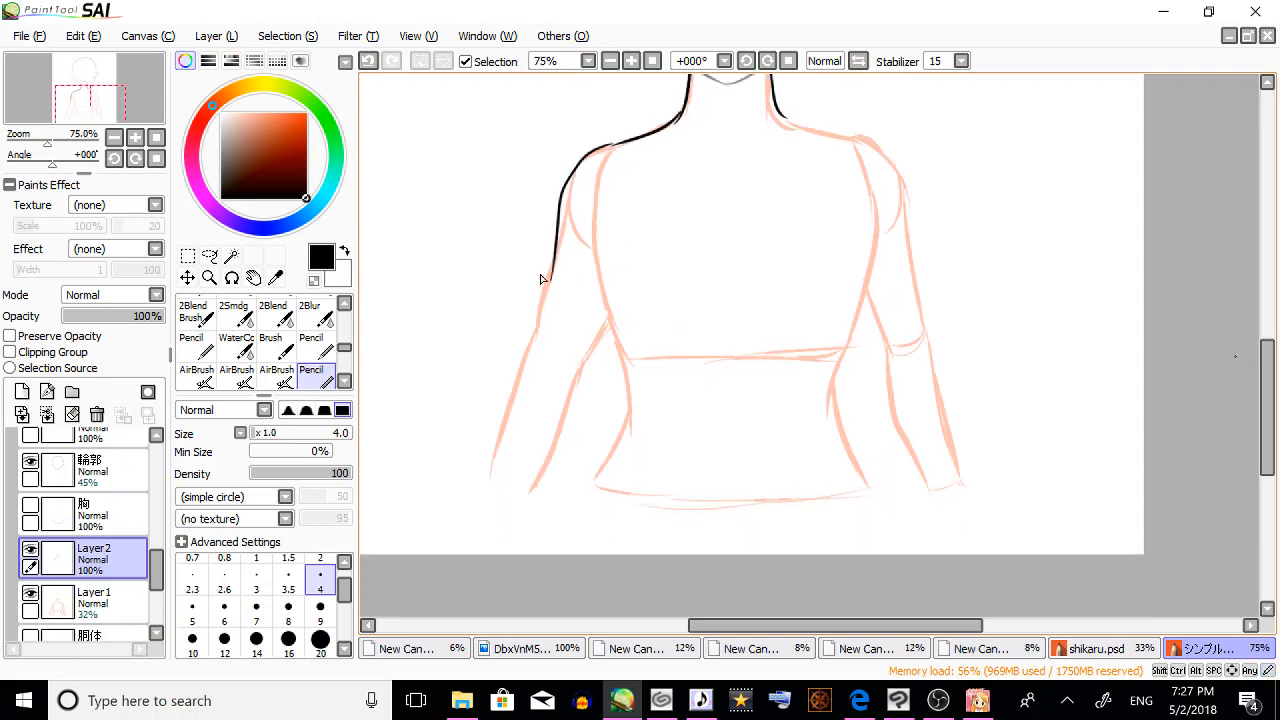
pyautogui.moveTo(556, 247); pyautogui.dragTo(540, 354)
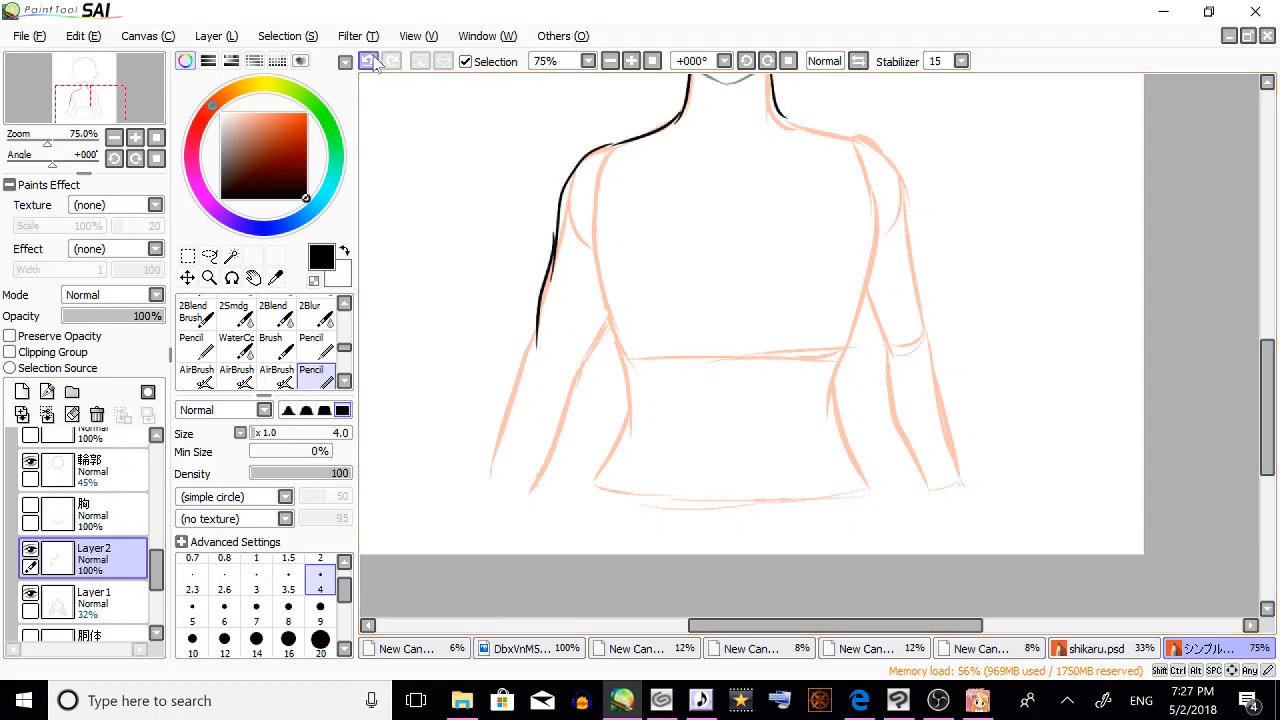
pyautogui.click(370, 64)
pyautogui.moveTo(556, 248); pyautogui.dragTo(489, 480)
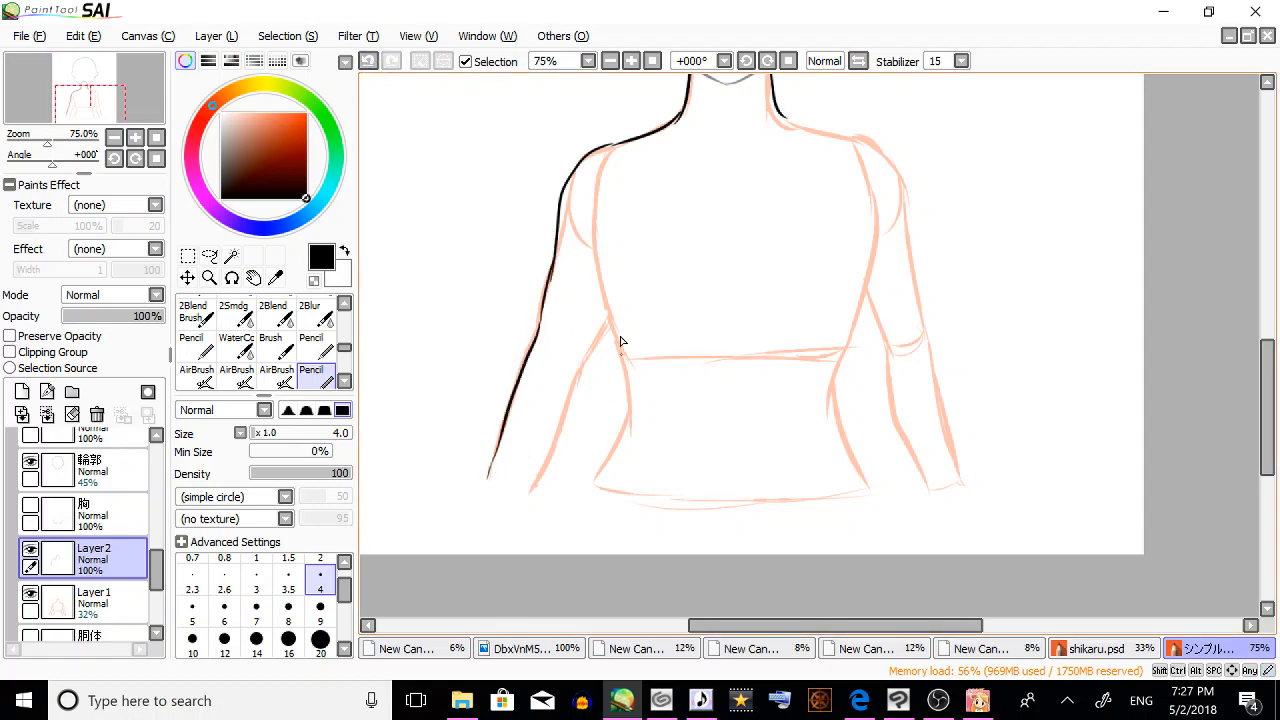
pyautogui.moveTo(608, 320); pyautogui.dragTo(527, 486)
pyautogui.moveTo(611, 164)
pyautogui.mouseDown()
pyautogui.moveTo(600, 255)
pyautogui.moveTo(626, 376)
pyautogui.moveTo(623, 358)
pyautogui.moveTo(600, 489)
pyautogui.mouseUp()
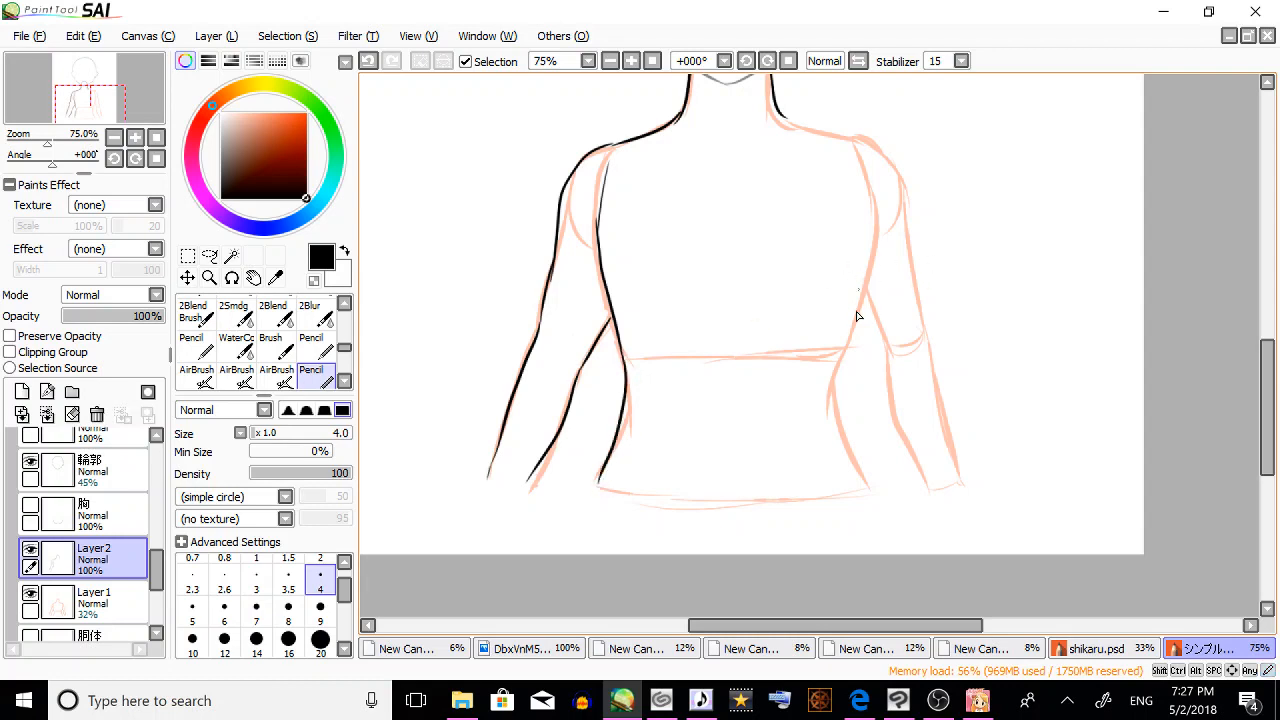
# Ink the matching shoulder, torso side, inner forearm and outer arm edge on the canvas's right half.
pyautogui.moveTo(782, 118); pyautogui.dragTo(901, 151)
pyautogui.hotkey('ctrl', 'z')
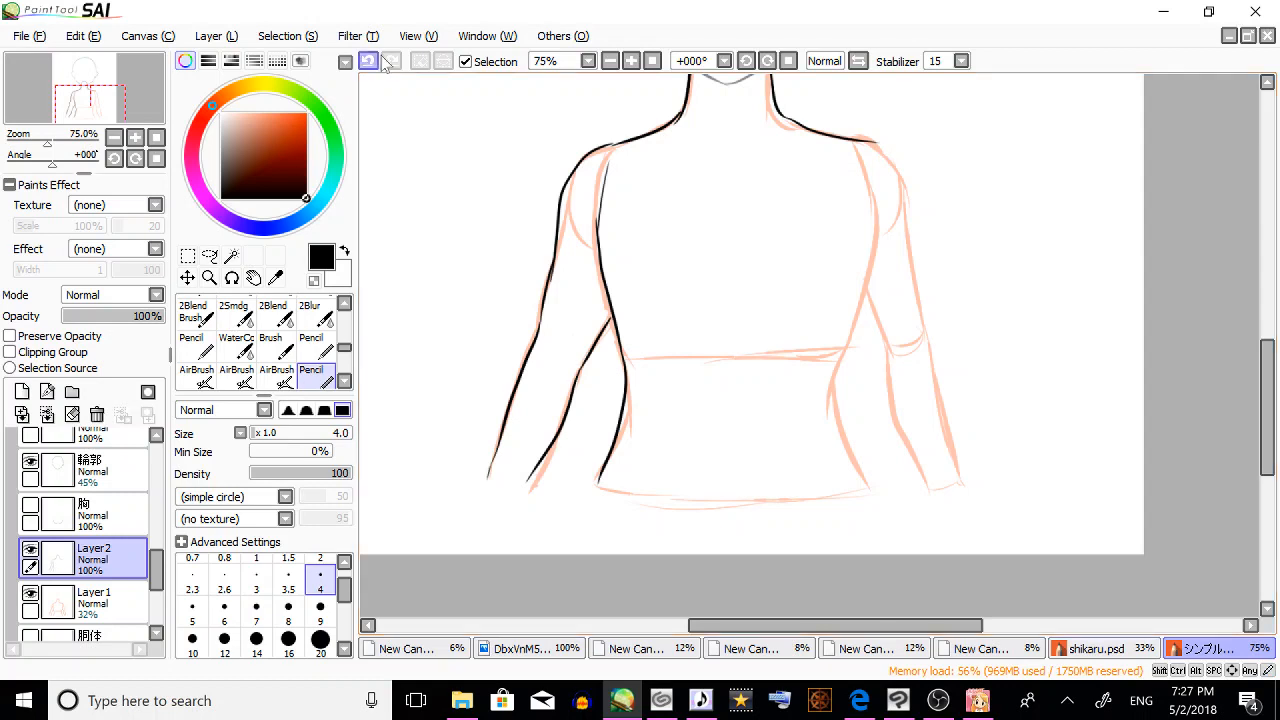
pyautogui.moveTo(784, 116)
pyautogui.mouseDown()
pyautogui.moveTo(872, 145)
pyautogui.moveTo(853, 140)
pyautogui.moveTo(872, 147)
pyautogui.moveTo(896, 210)
pyautogui.mouseUp()
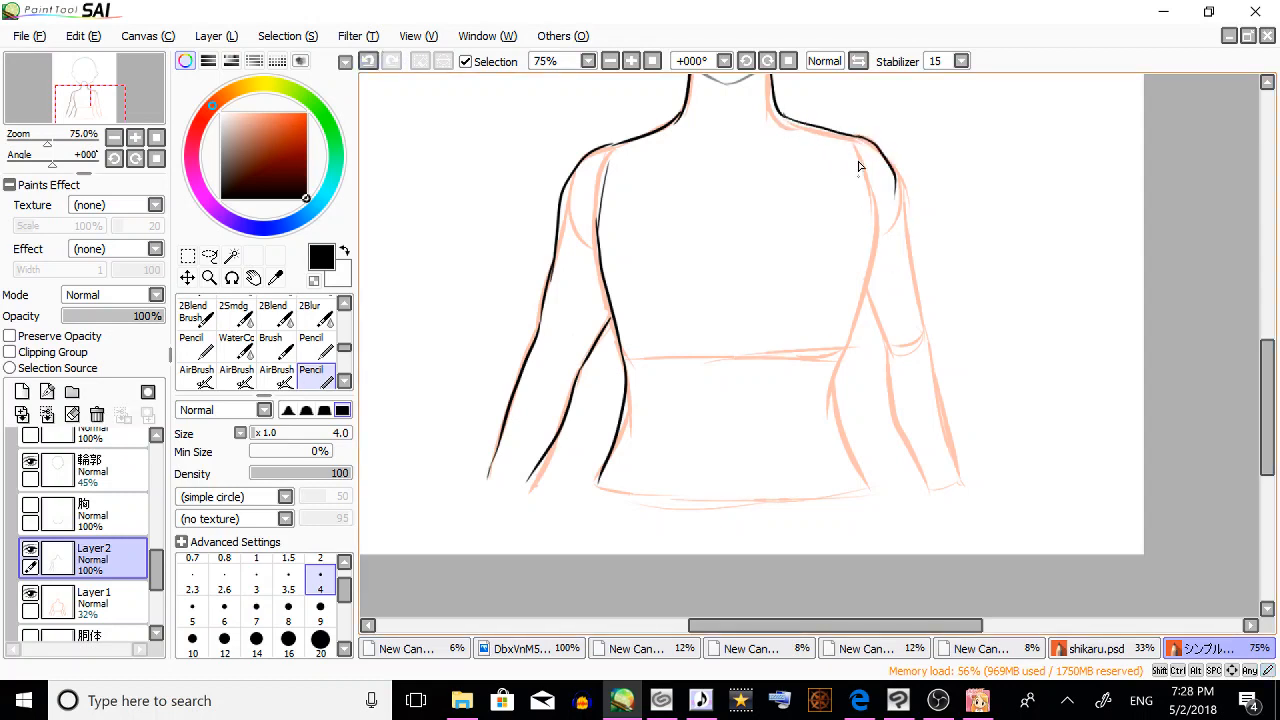
pyautogui.moveTo(853, 152); pyautogui.dragTo(843, 349)
pyautogui.moveTo(867, 280)
pyautogui.mouseDown()
pyautogui.moveTo(835, 378)
pyautogui.moveTo(841, 358)
pyautogui.moveTo(865, 492)
pyautogui.mouseUp()
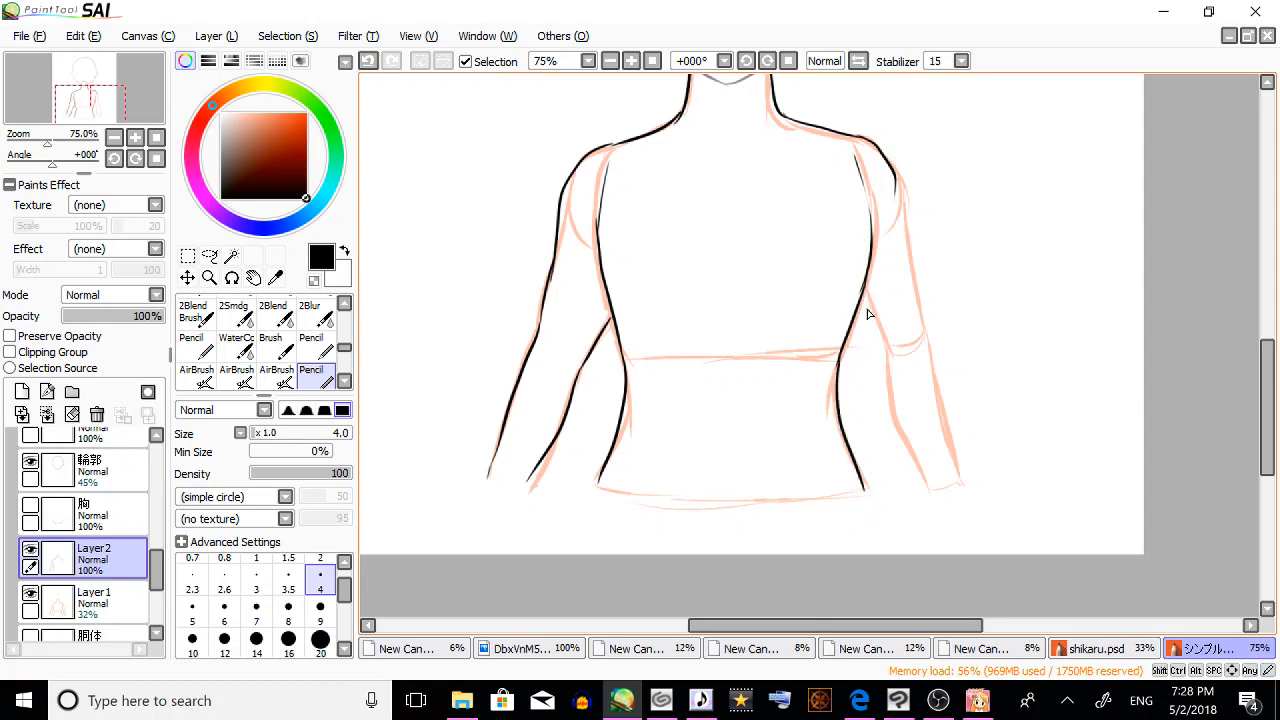
pyautogui.moveTo(863, 293); pyautogui.dragTo(928, 492)
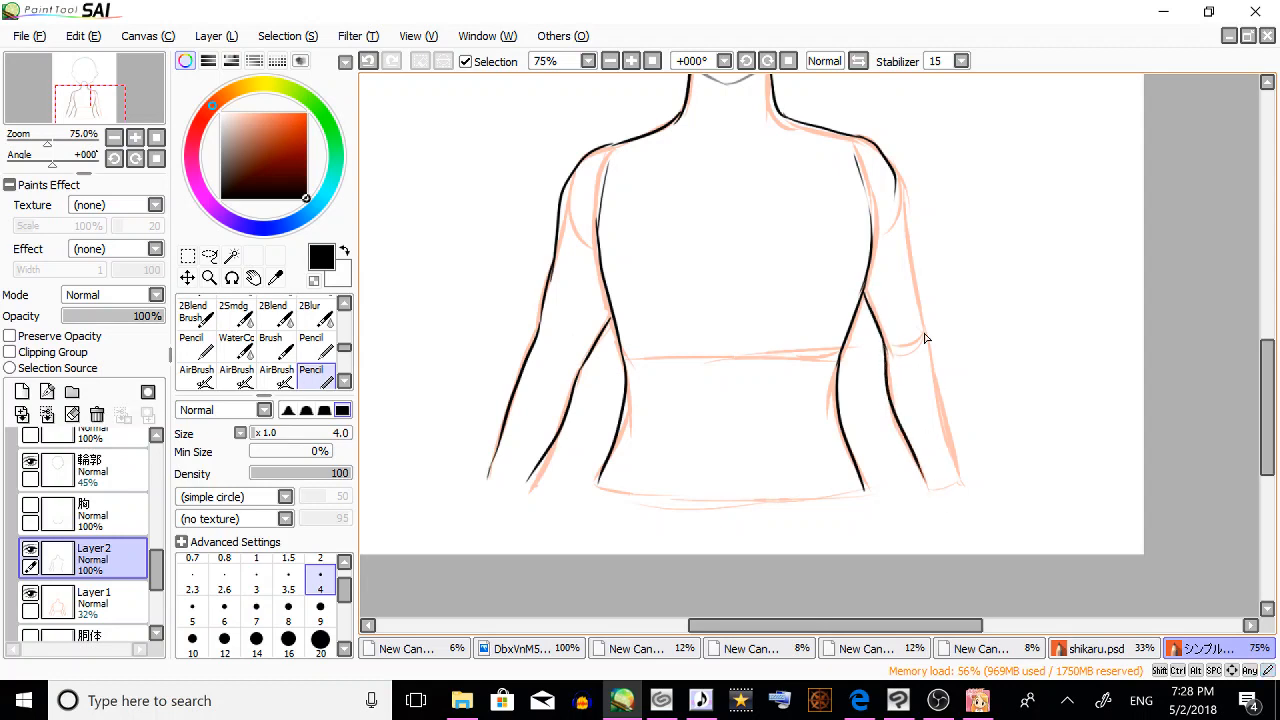
pyautogui.moveTo(897, 183)
pyautogui.mouseDown()
pyautogui.moveTo(902, 253)
pyautogui.moveTo(896, 200)
pyautogui.moveTo(966, 477)
pyautogui.mouseUp()
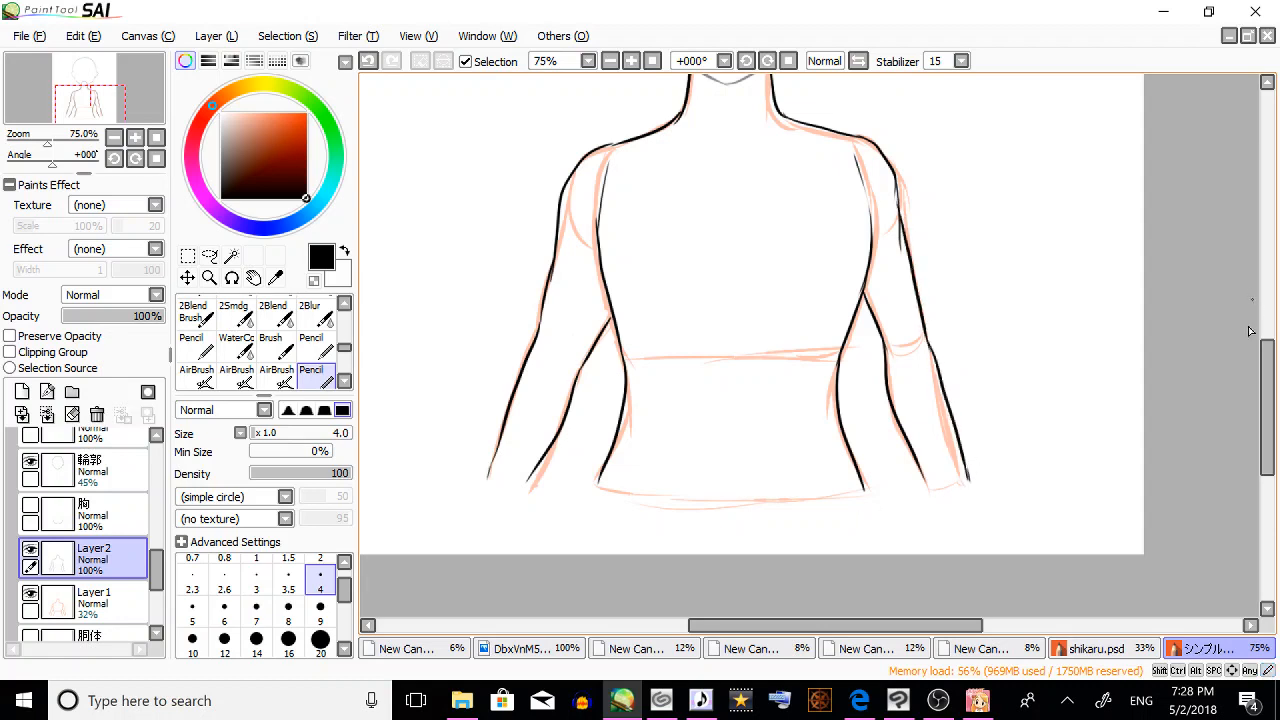
# Draw the collarbone lines with a small notch between them and a navel mark on the lower belly.
pyautogui.moveTo(1267, 345); pyautogui.dragTo(1267, 327)
pyautogui.moveTo(621, 215)
pyautogui.mouseDown()
pyautogui.moveTo(751, 221)
pyautogui.moveTo(703, 217)
pyautogui.moveTo(806, 202)
pyautogui.mouseUp()
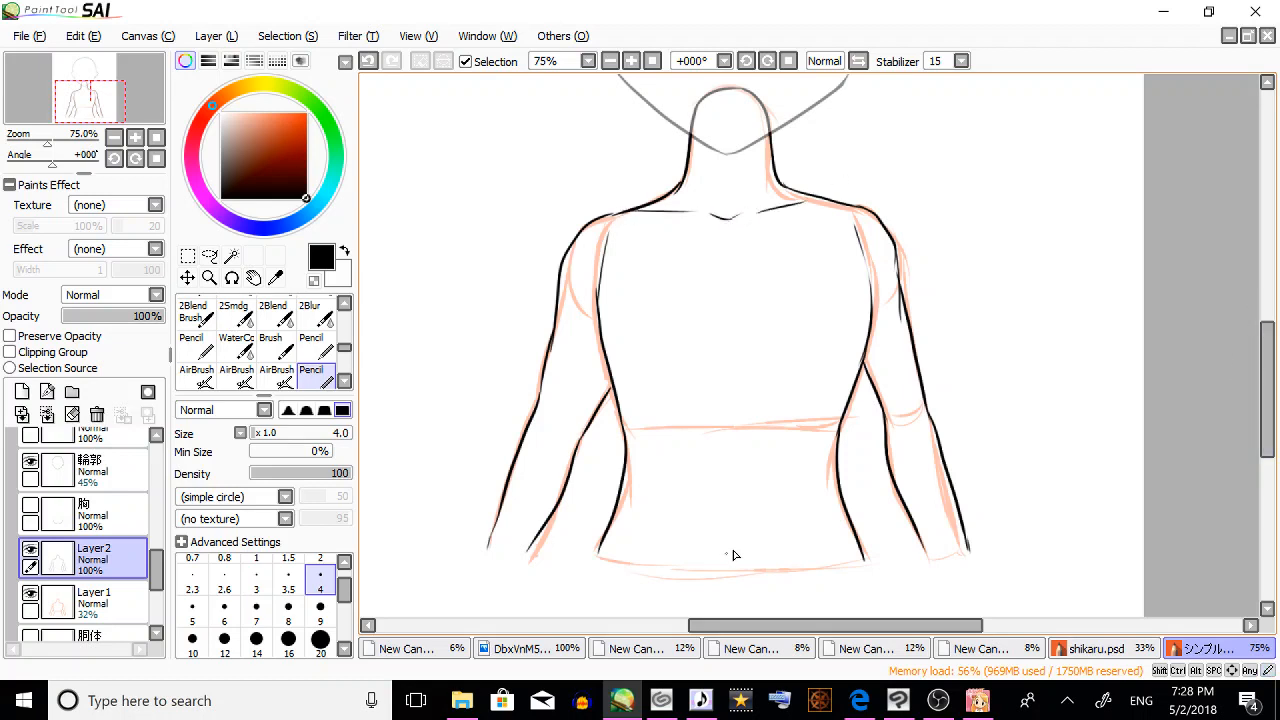
pyautogui.moveTo(731, 521); pyautogui.dragTo(736, 556)
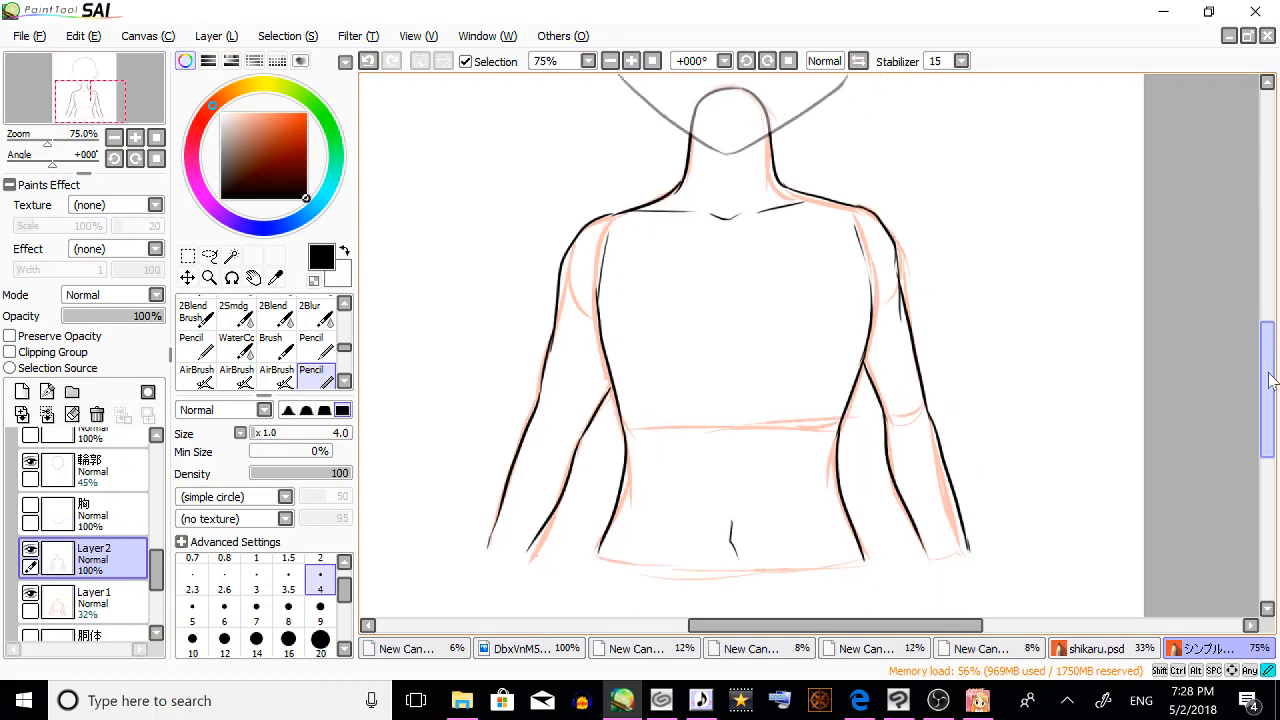
pyautogui.moveTo(1268, 378); pyautogui.dragTo(1268, 391)
pyautogui.moveTo(736, 499)
pyautogui.mouseDown()
pyautogui.moveTo(732, 470)
pyautogui.moveTo(731, 485)
pyautogui.mouseUp()
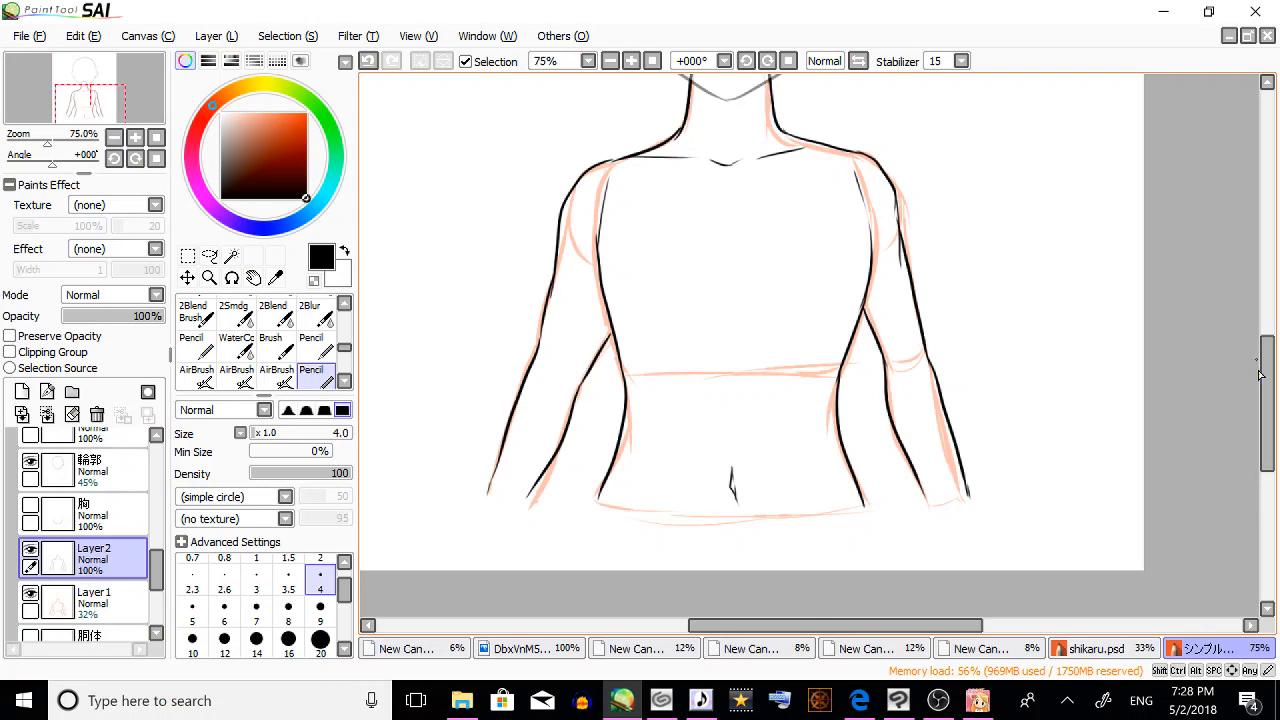
# Hide the Layer1 sketch and make the Layer2 line art the active layer.
pyautogui.moveTo(1260, 374); pyautogui.dragTo(1268, 346)
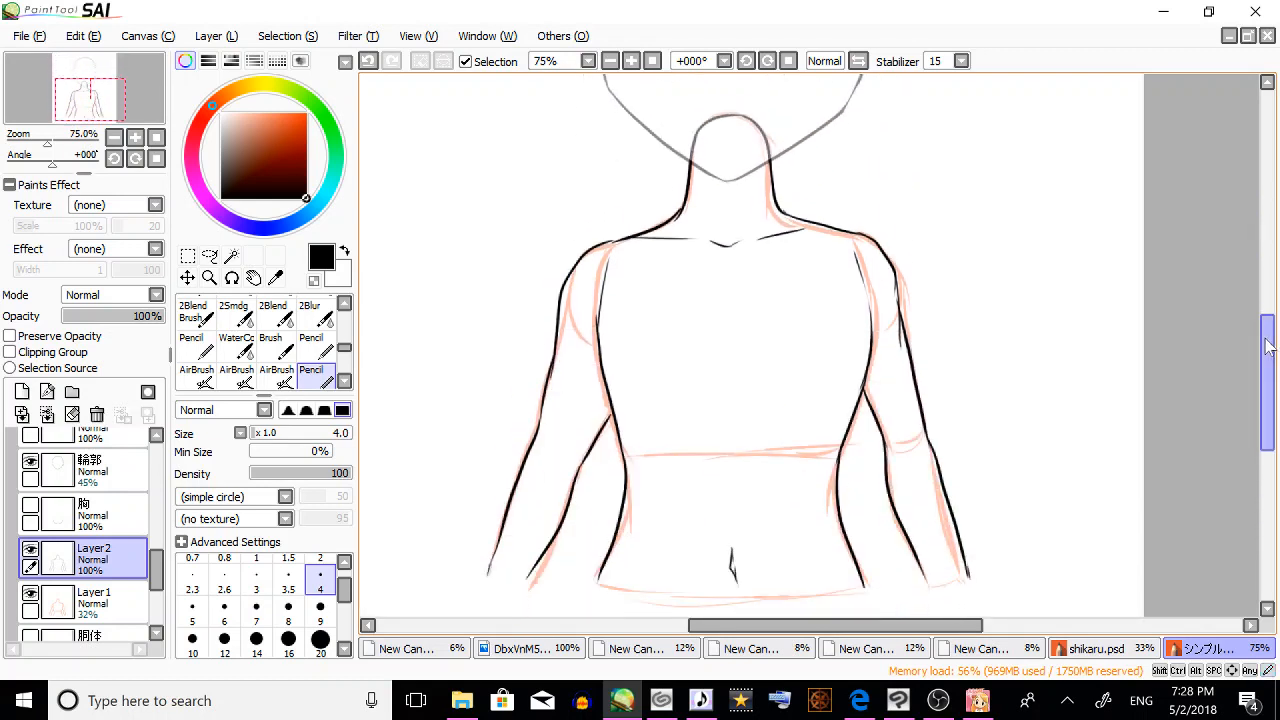
pyautogui.click(31, 612)
pyautogui.click(30, 594)
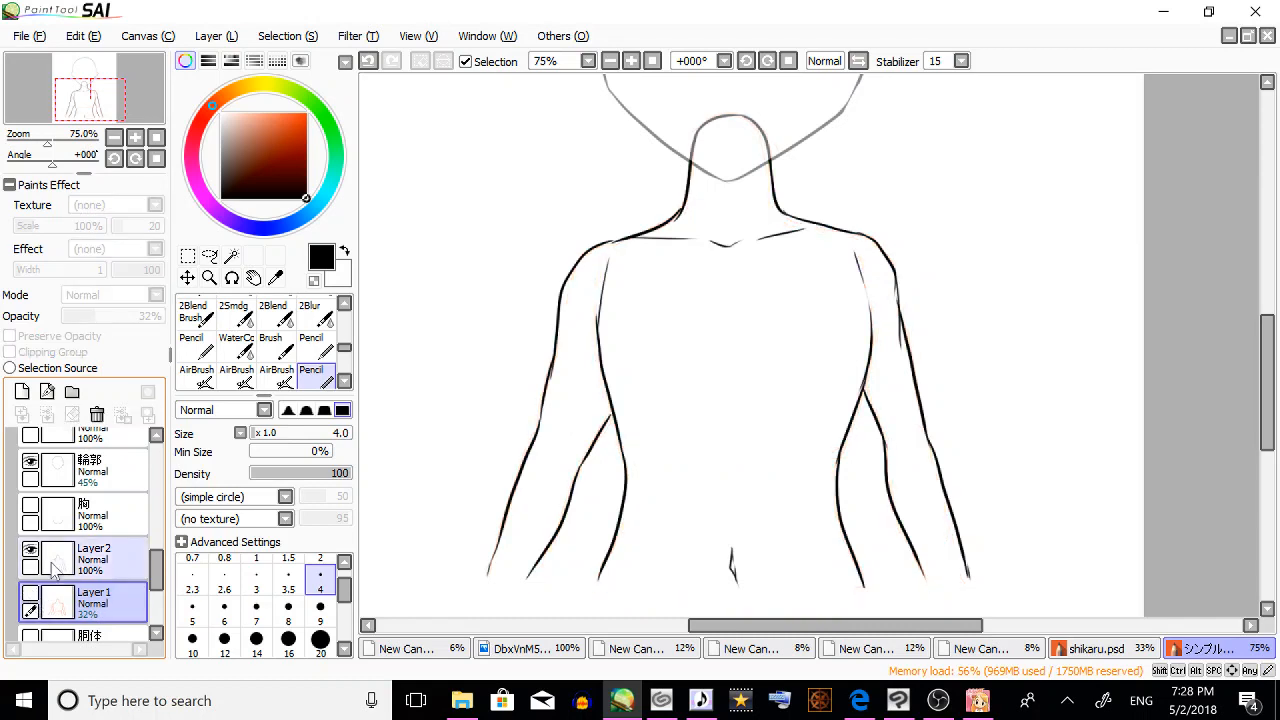
pyautogui.moveTo(1266, 368)
pyautogui.mouseDown()
pyautogui.moveTo(1266, 330)
pyautogui.moveTo(1275, 390)
pyautogui.moveTo(1233, 396)
pyautogui.mouseUp()
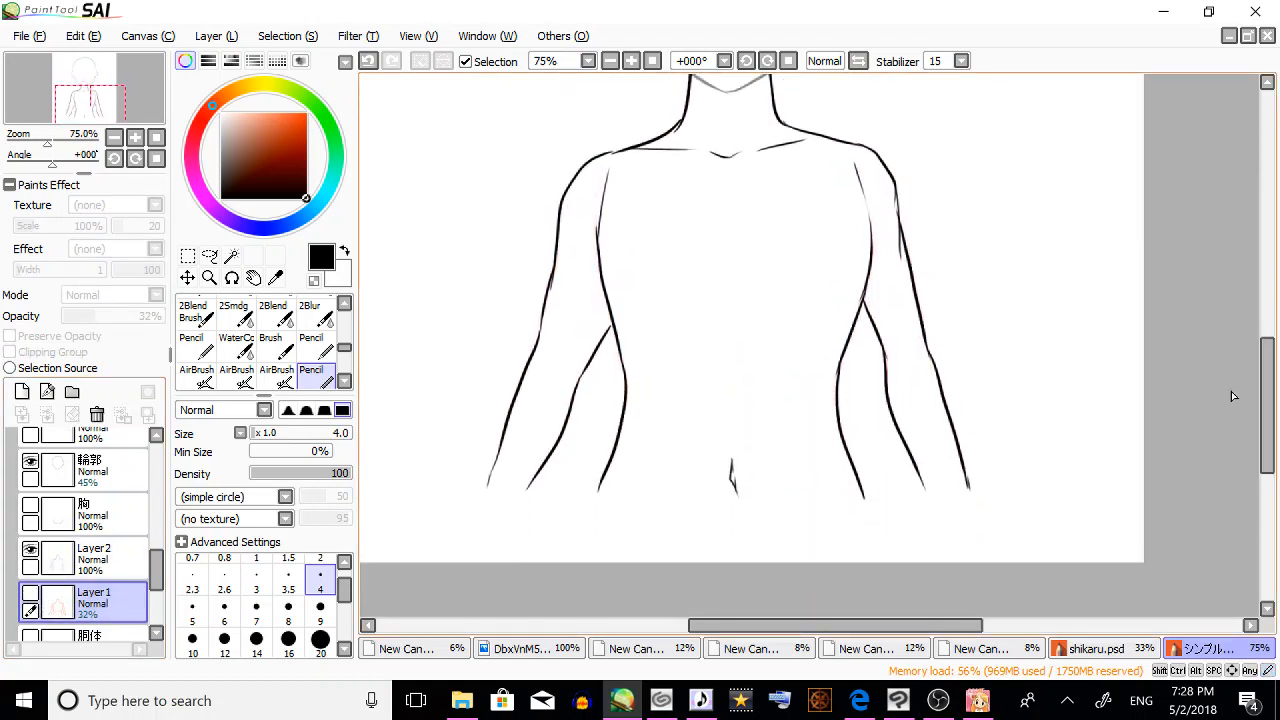
pyautogui.click(120, 560)
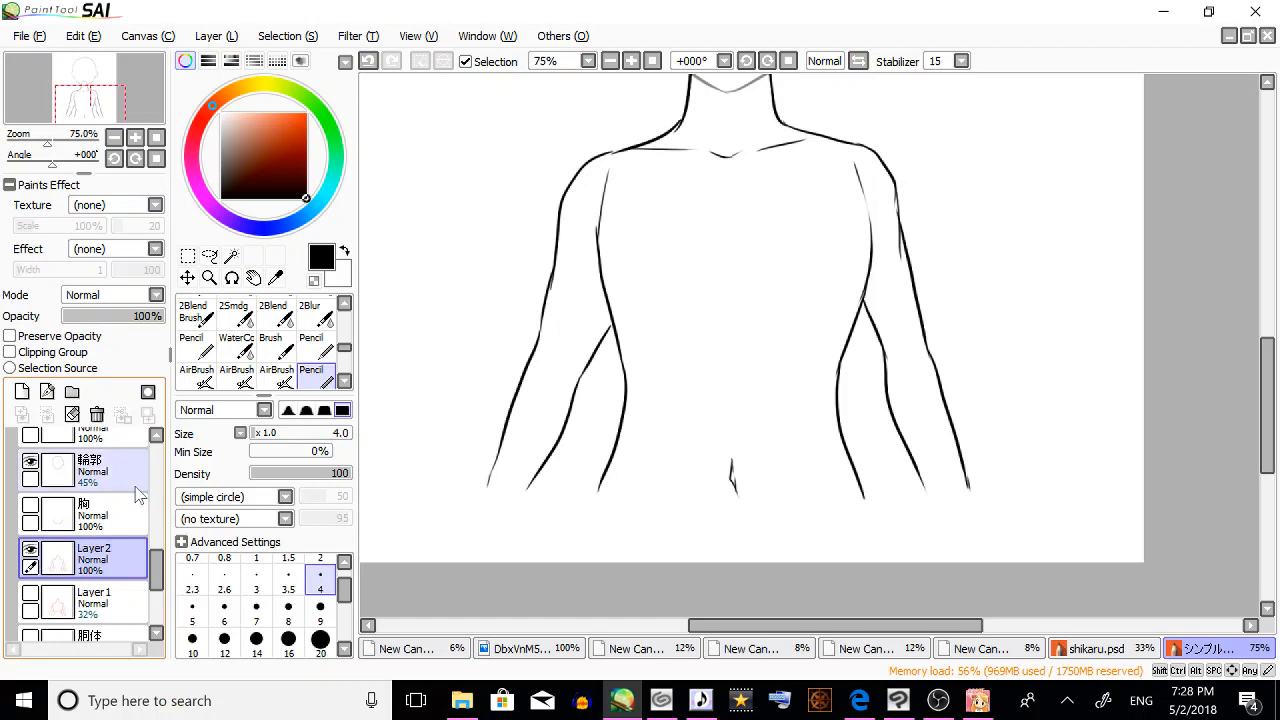
pyautogui.moveTo(1265, 410); pyautogui.dragTo(1263, 372)
# Try closing the open wrist and the torso's lower edge with Select pen strokes at size 20.
pyautogui.moveTo(344, 350); pyautogui.dragTo(346, 300)
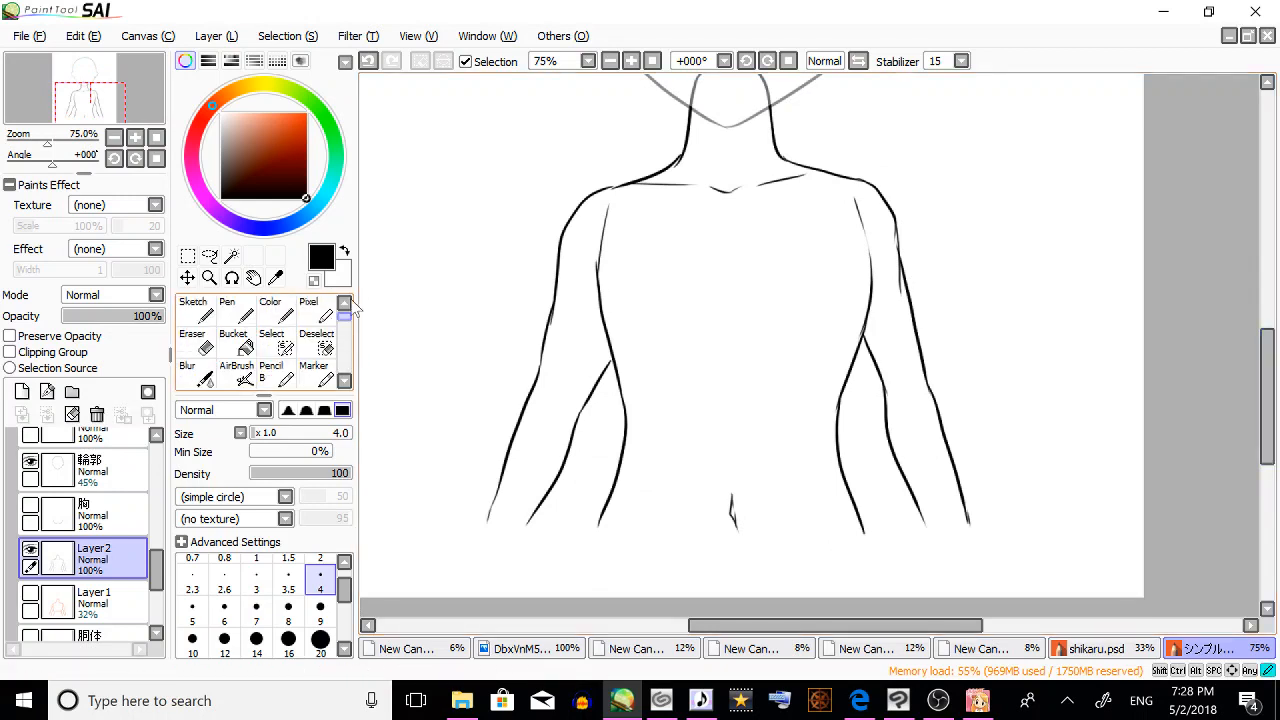
pyautogui.click(278, 342)
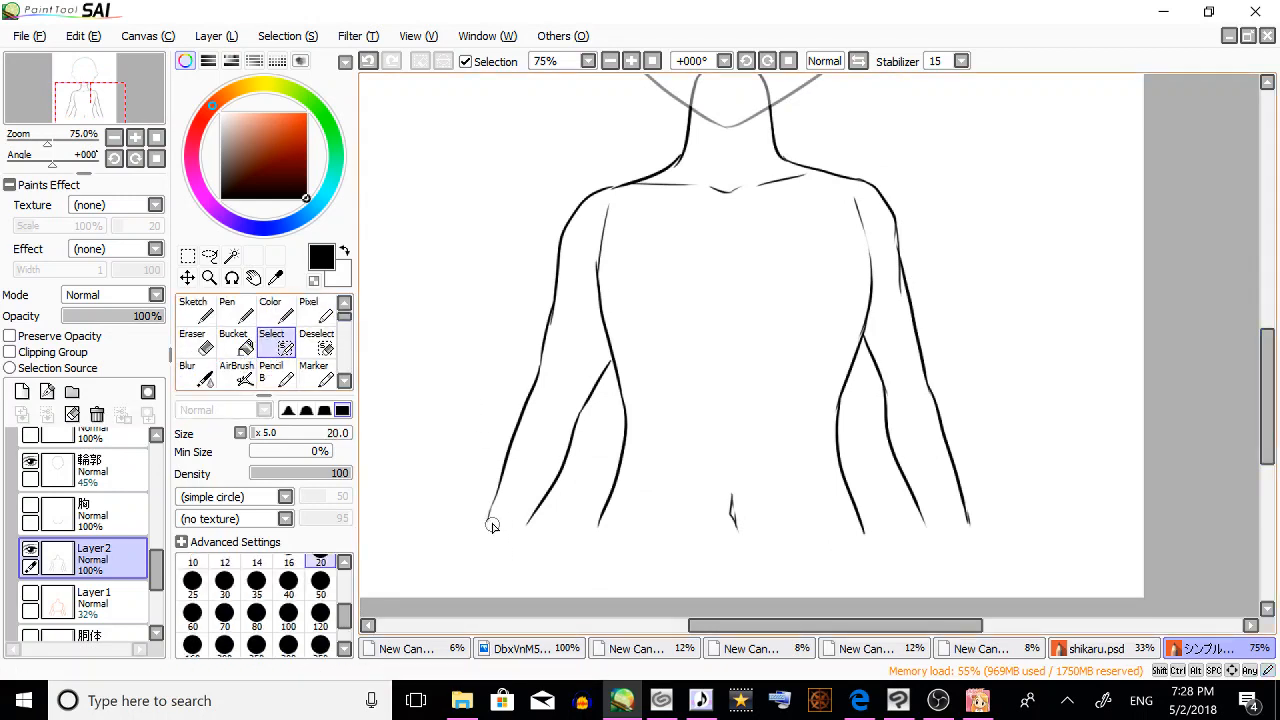
pyautogui.moveTo(487, 518)
pyautogui.mouseDown()
pyautogui.moveTo(527, 521)
pyautogui.moveTo(487, 521)
pyautogui.mouseUp()
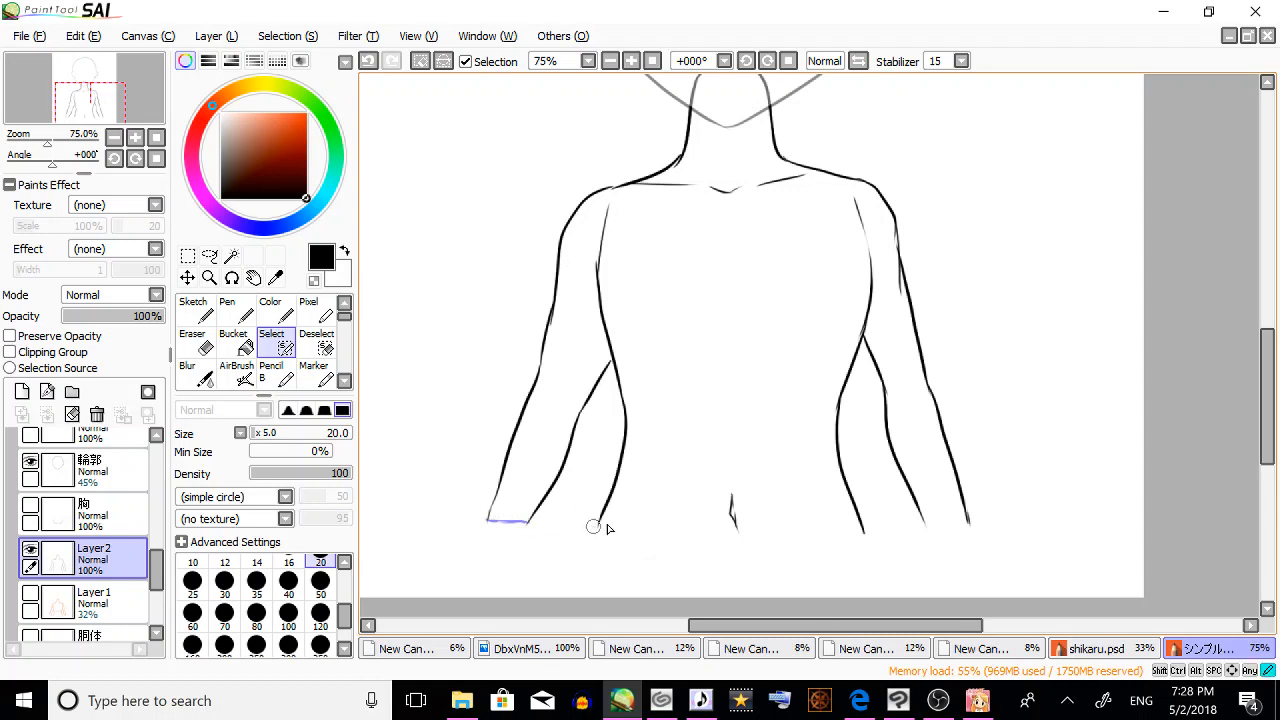
pyautogui.moveTo(598, 526); pyautogui.dragTo(880, 542)
pyautogui.click(368, 61)
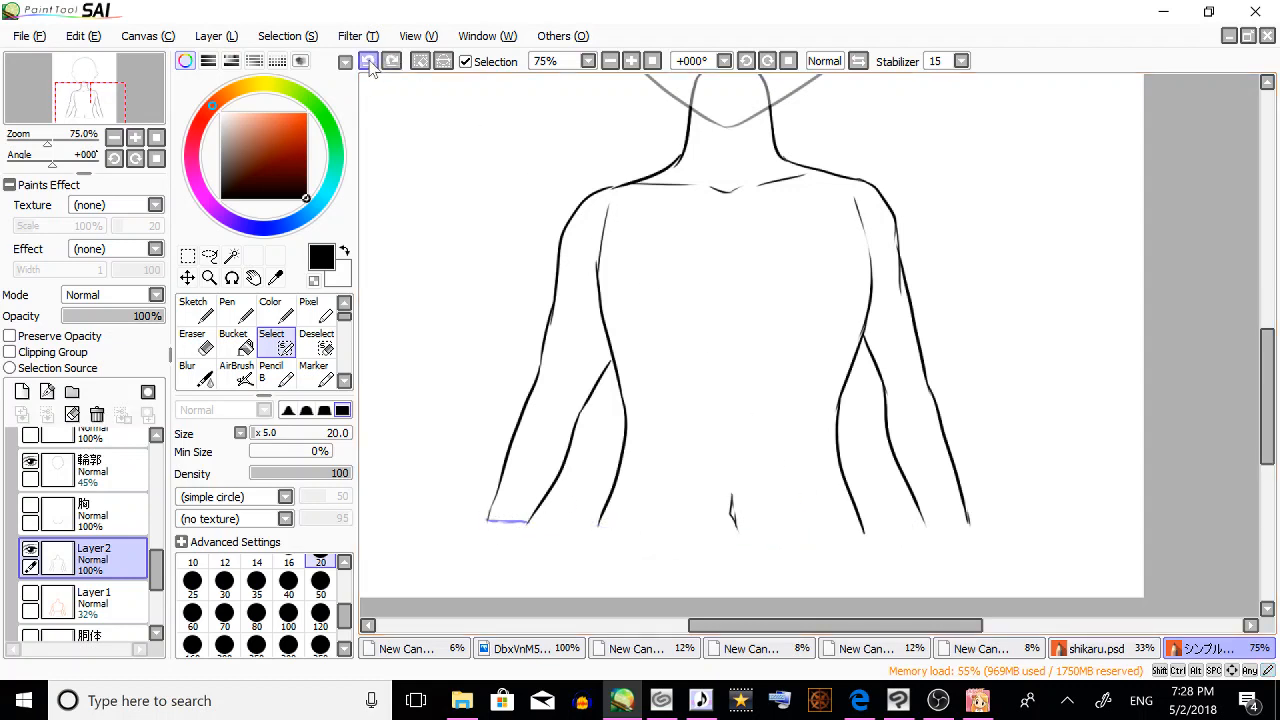
pyautogui.click(369, 62)
pyautogui.click(369, 62)
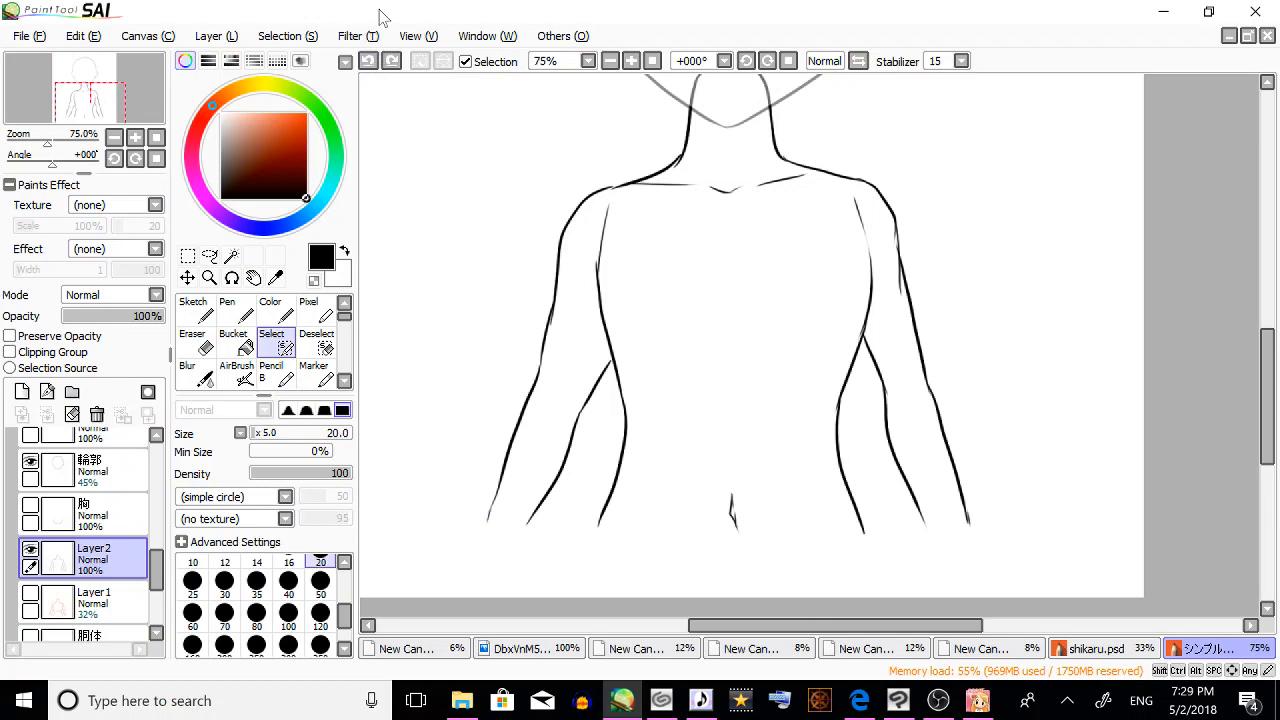
# Try a linework layer above Layer2 in Multiply mode, with white and the Line tool at size 4.
pyautogui.click(47, 392)
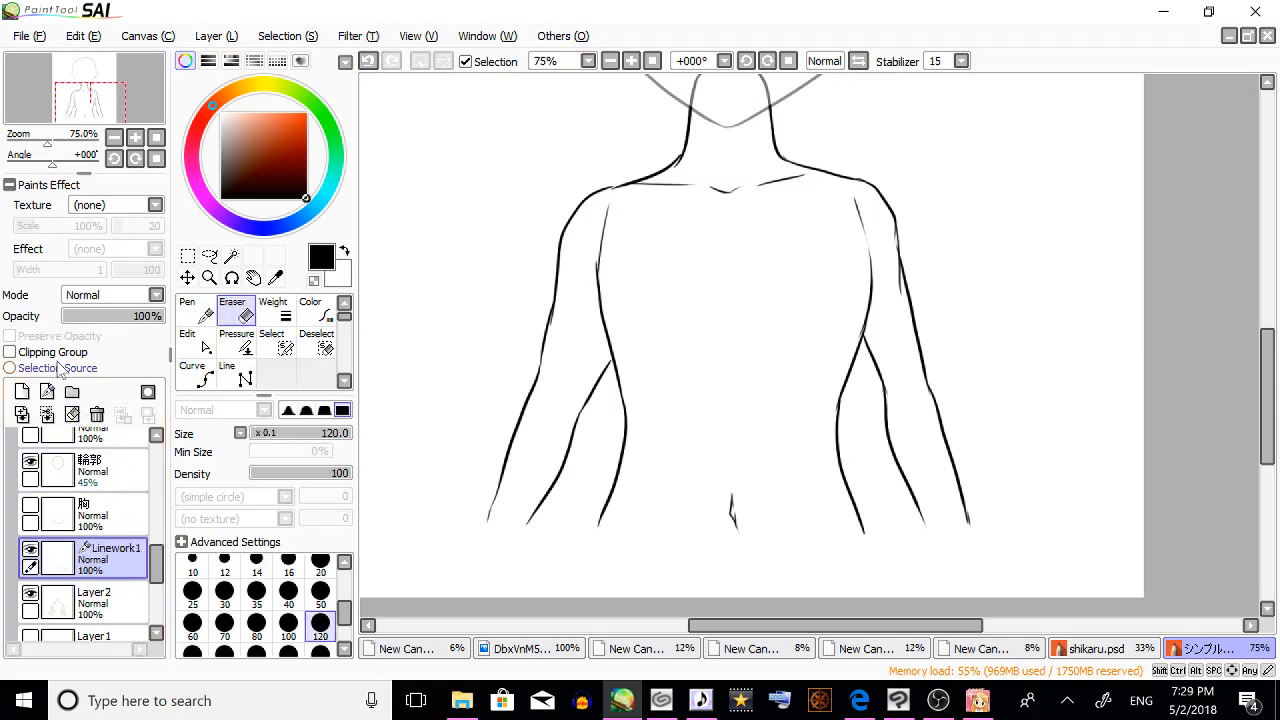
pyautogui.click(242, 374)
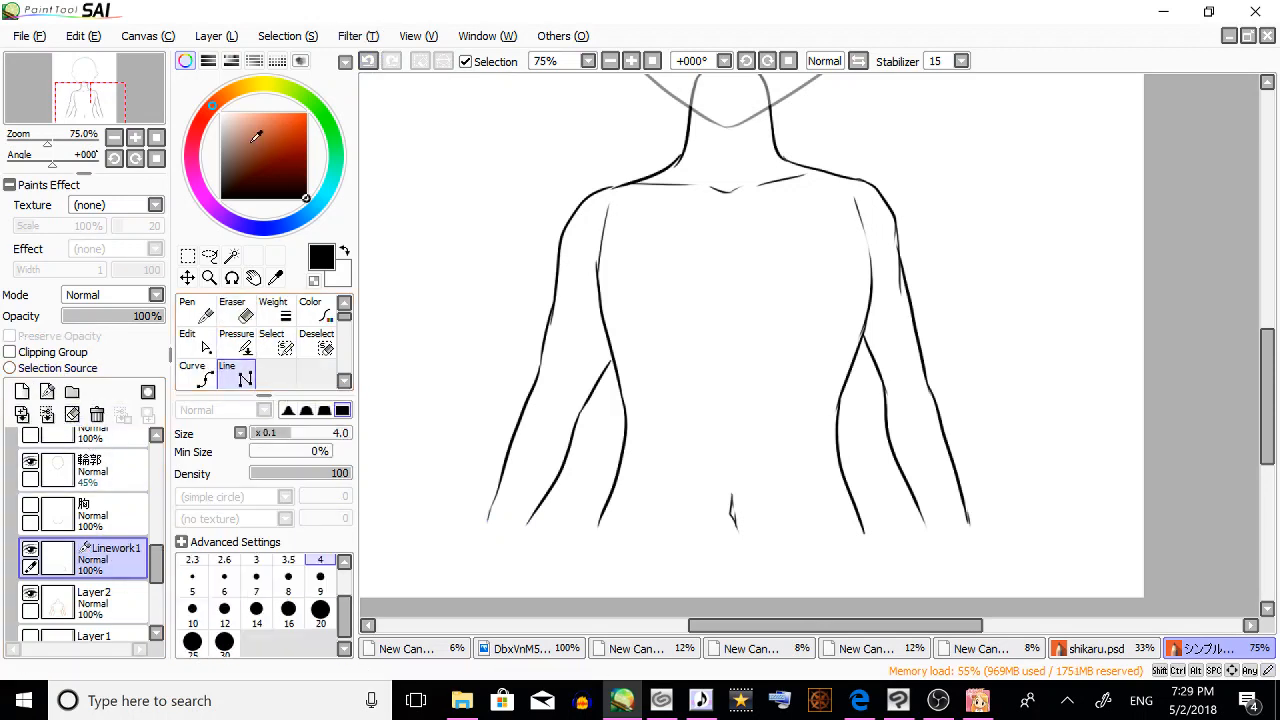
pyautogui.click(221, 113)
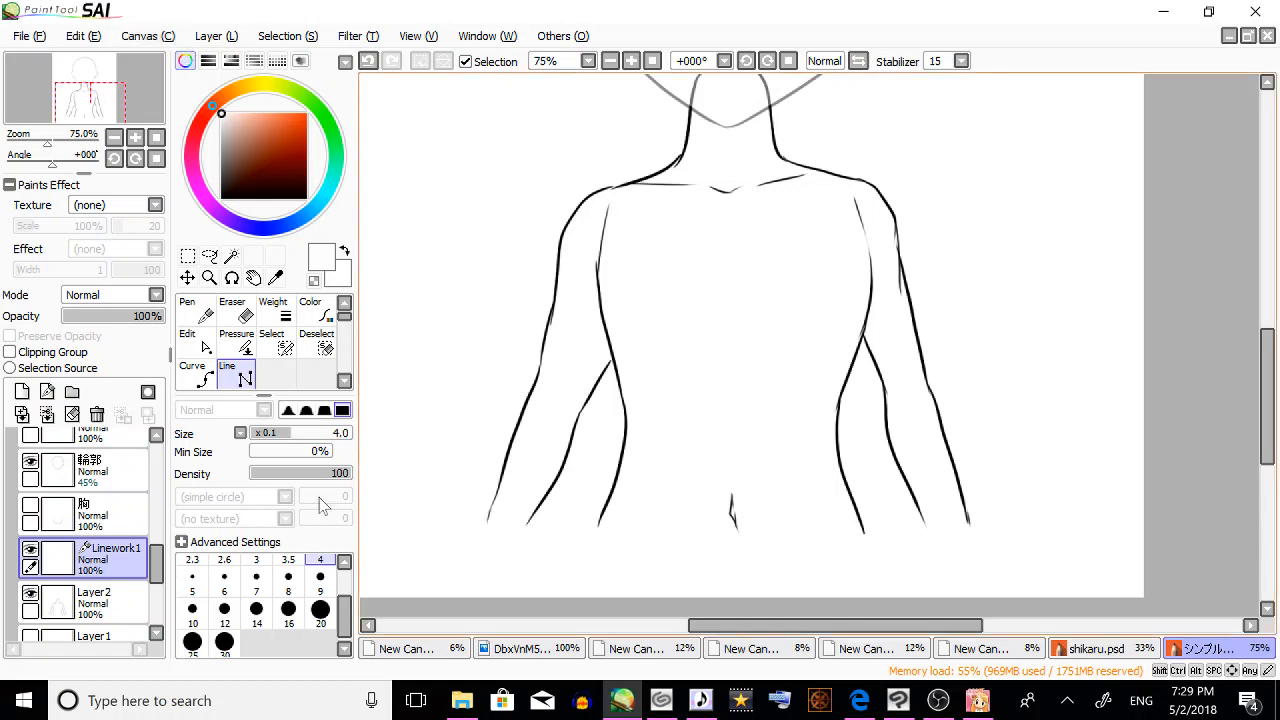
pyautogui.click(110, 295)
pyautogui.click(100, 323)
pyautogui.click(243, 314)
pyautogui.click(247, 378)
pyautogui.click(243, 314)
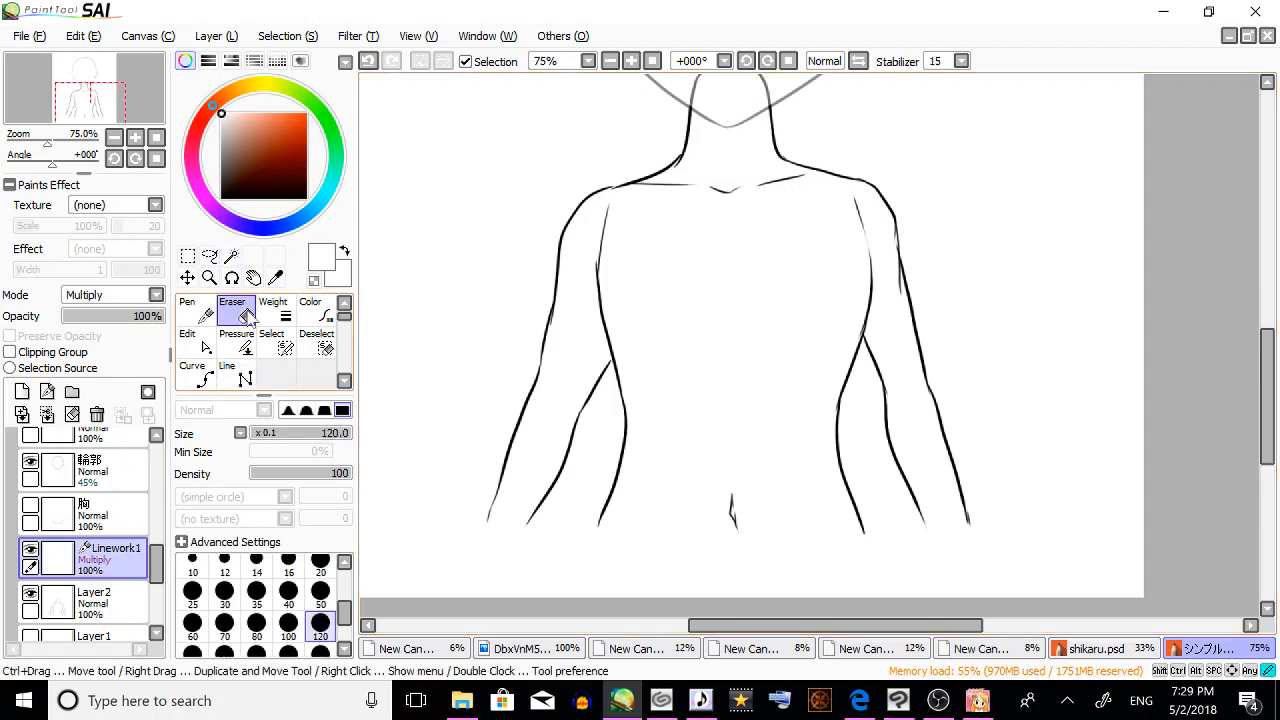
pyautogui.click(245, 376)
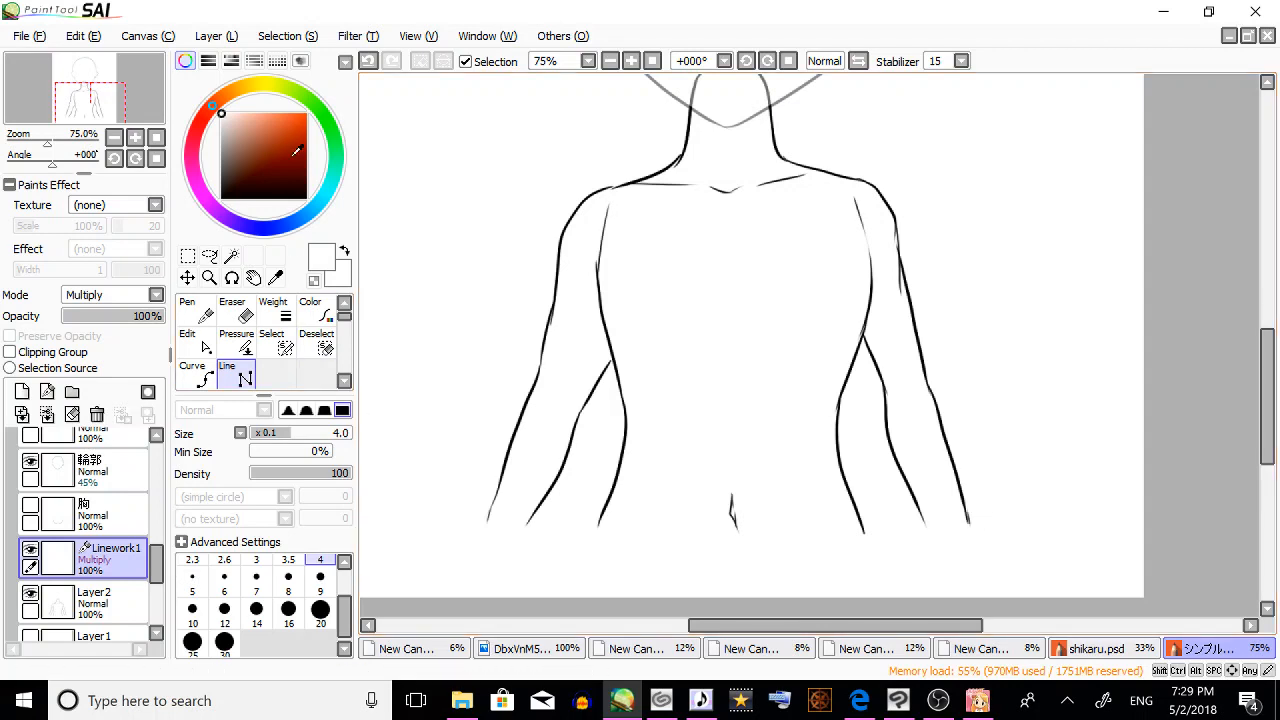
pyautogui.click(240, 314)
# Return to Layer2 and bridge the outline gaps at the shoulder and along both arms with Select pen strokes at size 20.
pyautogui.click(100, 562)
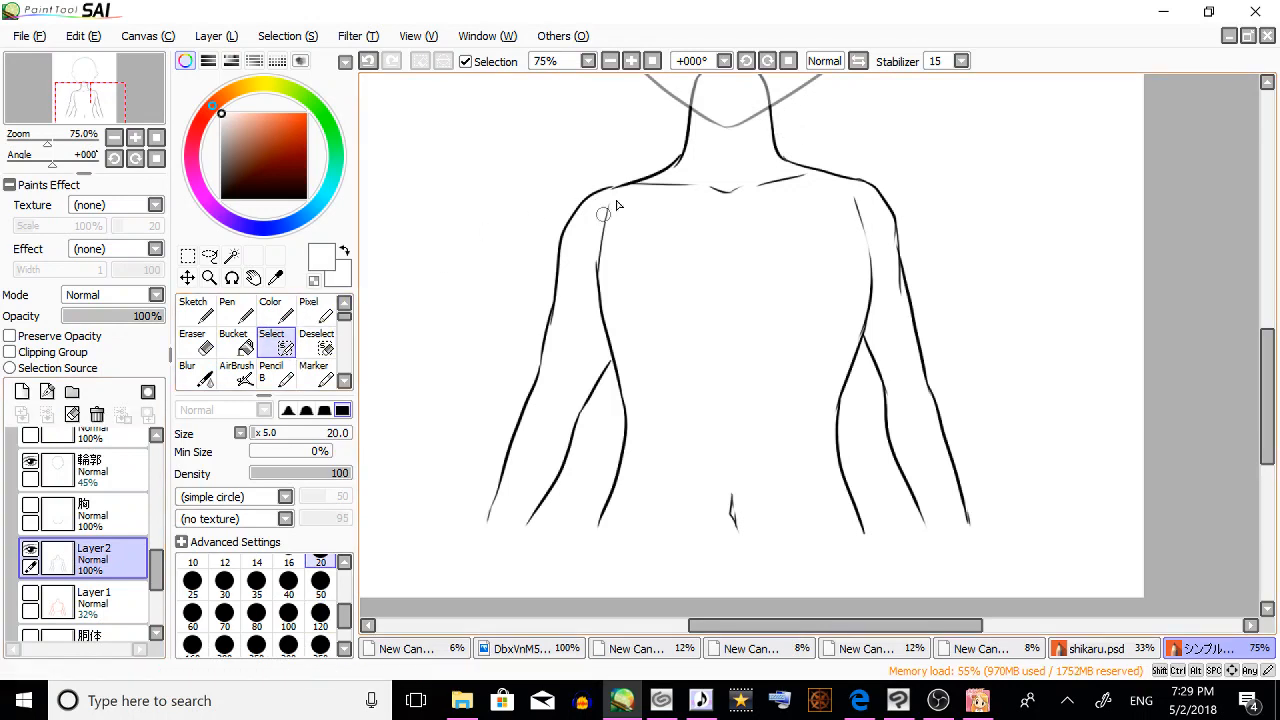
pyautogui.moveTo(608, 190); pyautogui.dragTo(616, 188)
pyautogui.moveTo(611, 189); pyautogui.dragTo(625, 185)
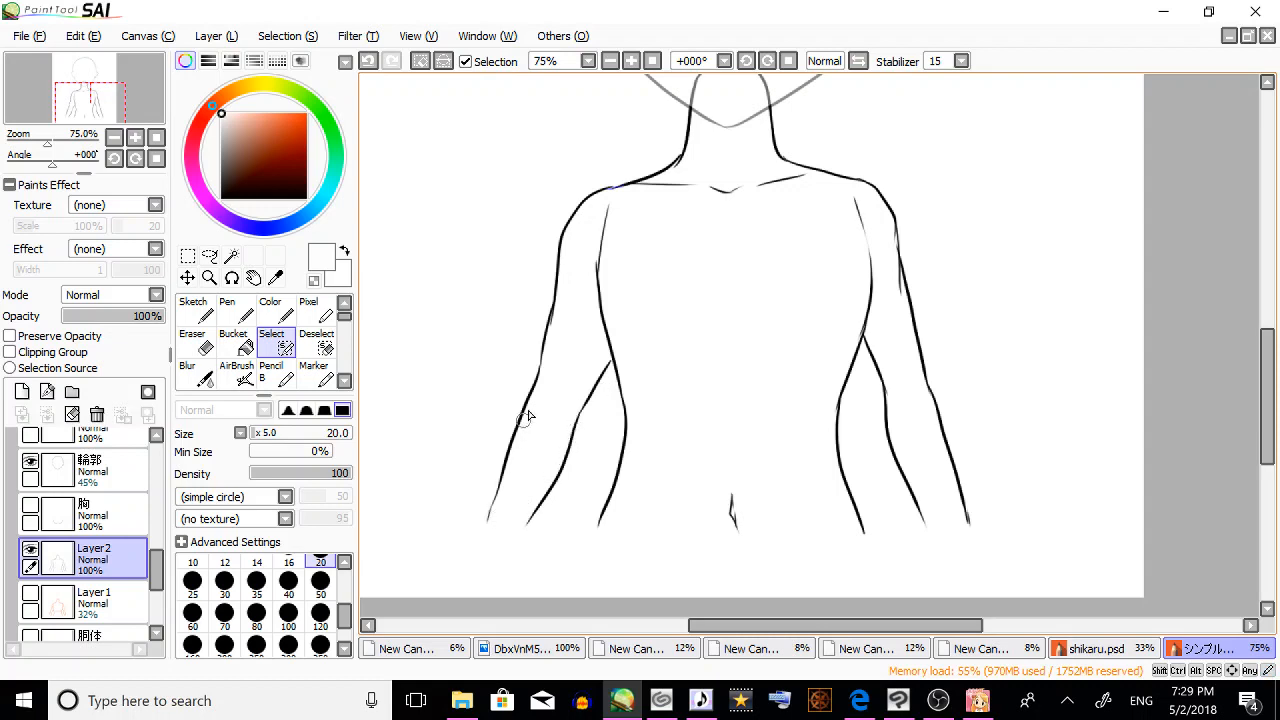
pyautogui.moveTo(543, 350)
pyautogui.mouseDown()
pyautogui.moveTo(631, 253)
pyautogui.moveTo(850, 304)
pyautogui.moveTo(761, 377)
pyautogui.moveTo(622, 346)
pyautogui.mouseUp()
pyautogui.moveTo(892, 220); pyautogui.dragTo(902, 282)
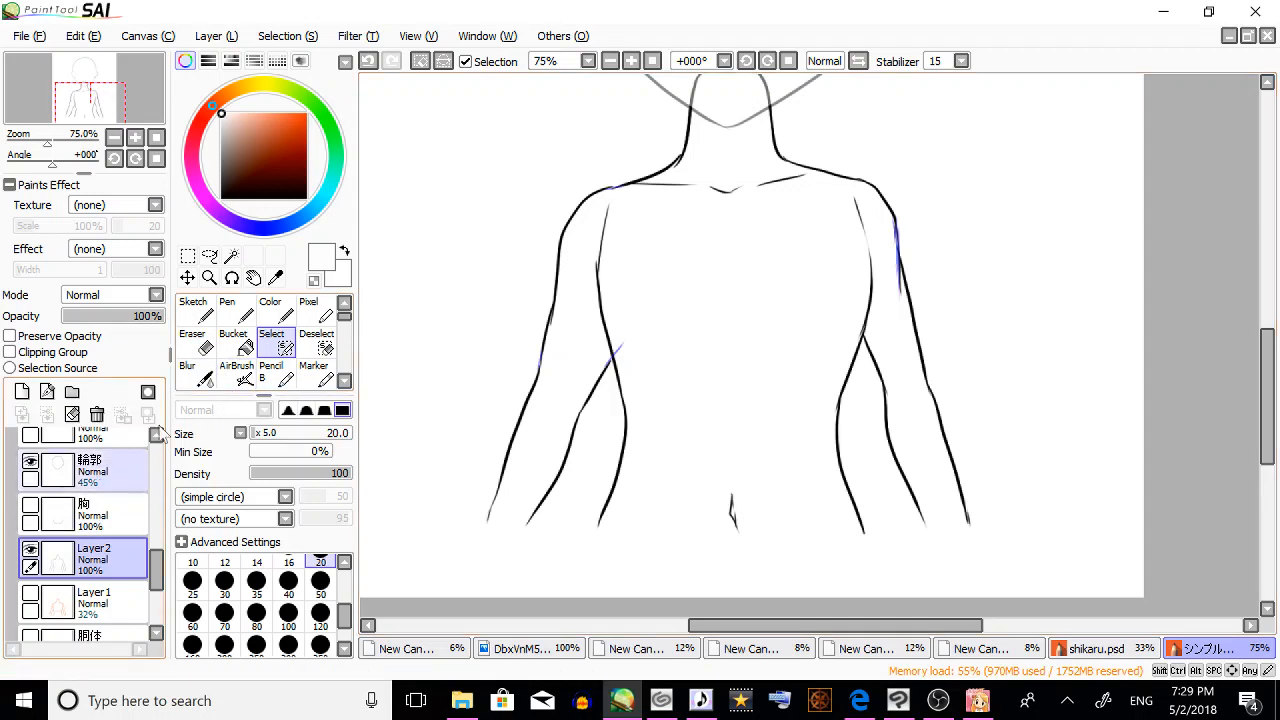
# Select the body's interior with the Magic Wand and patch the edges along the neck, shoulder and upper arm with the Select pen.
pyautogui.click(231, 256)
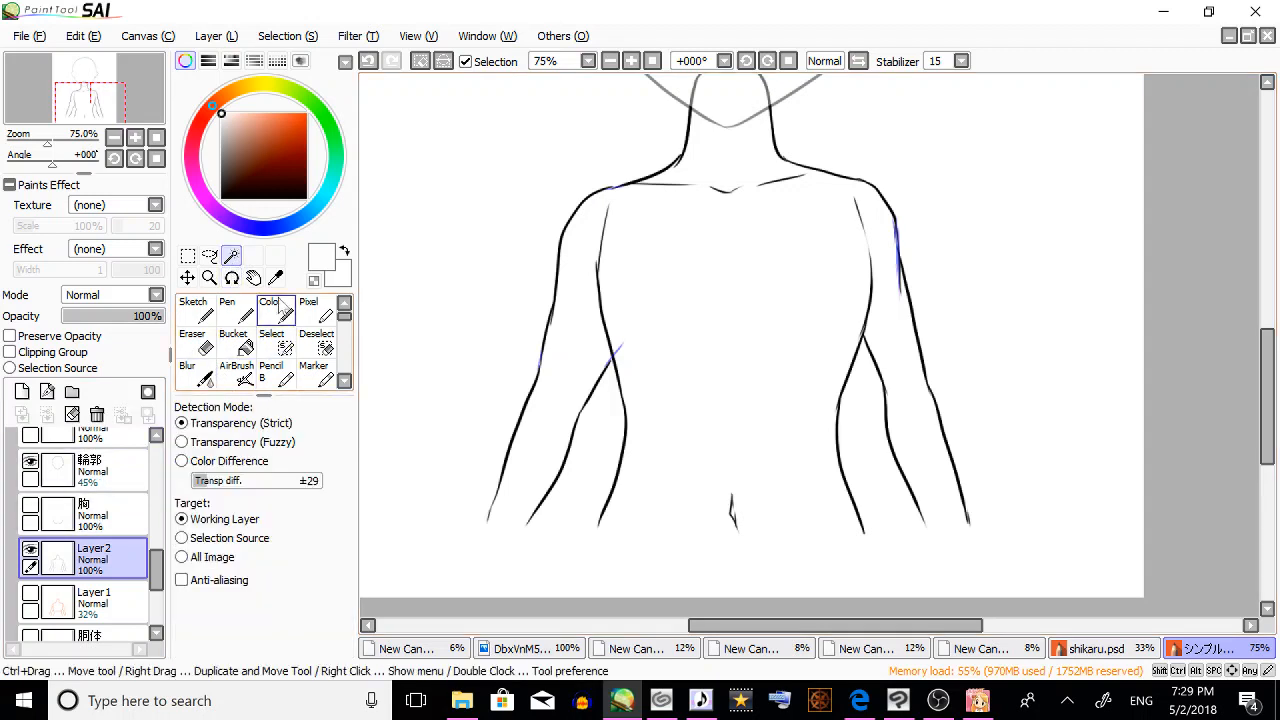
pyautogui.click(754, 332)
pyautogui.moveTo(1266, 410); pyautogui.dragTo(1271, 372)
pyautogui.click(271, 340)
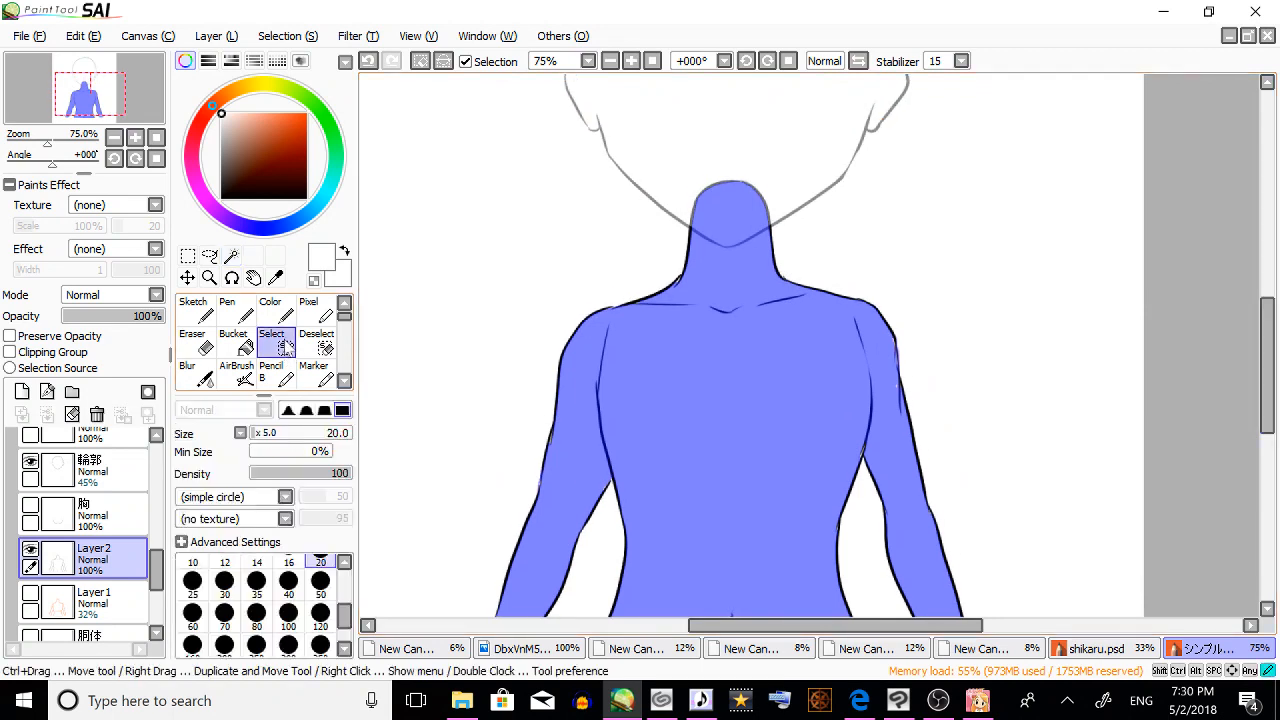
pyautogui.moveTo(675, 293); pyautogui.dragTo(689, 269)
pyautogui.moveTo(689, 269); pyautogui.dragTo(675, 286)
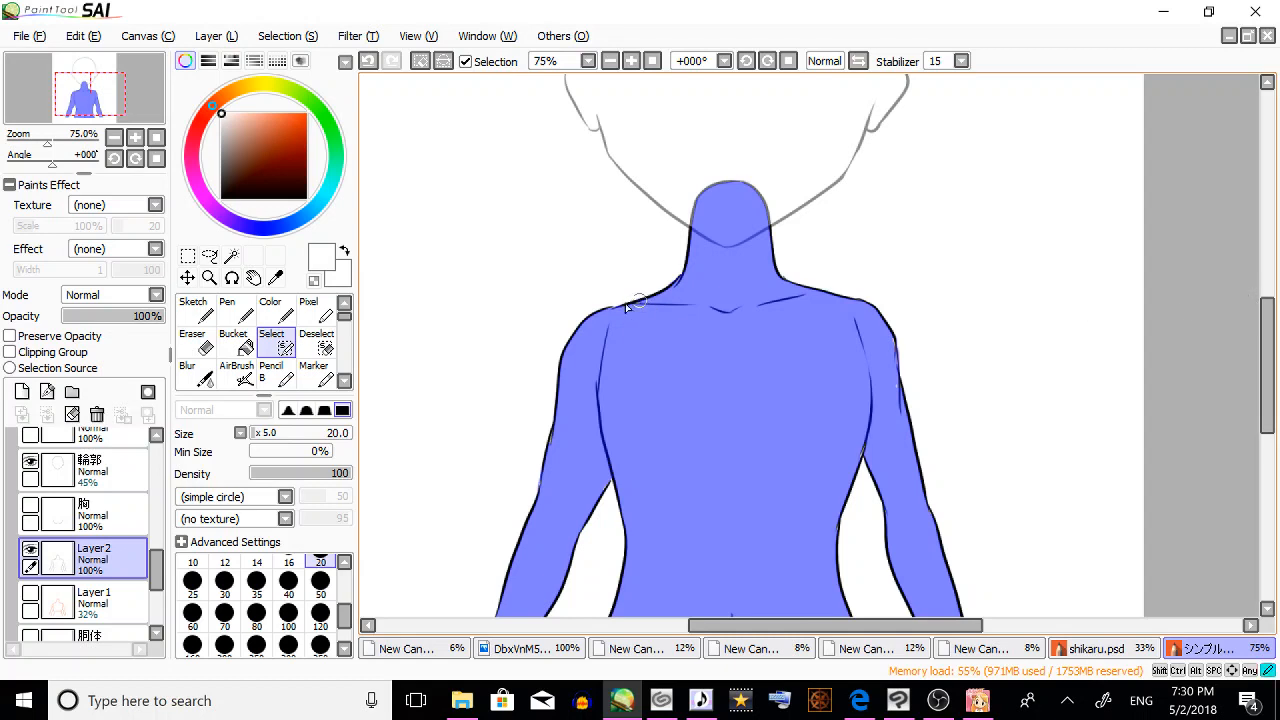
pyautogui.moveTo(625, 303); pyautogui.dragTo(682, 275)
pyautogui.moveTo(892, 385)
pyautogui.mouseDown()
pyautogui.moveTo(888, 330)
pyautogui.moveTo(895, 379)
pyautogui.mouseUp()
pyautogui.moveTo(892, 334); pyautogui.dragTo(884, 415)
# Add a new layer above Layer2 and set its blending mode to Multiply.
pyautogui.click(22, 392)
pyautogui.click(125, 295)
pyautogui.click(100, 343)
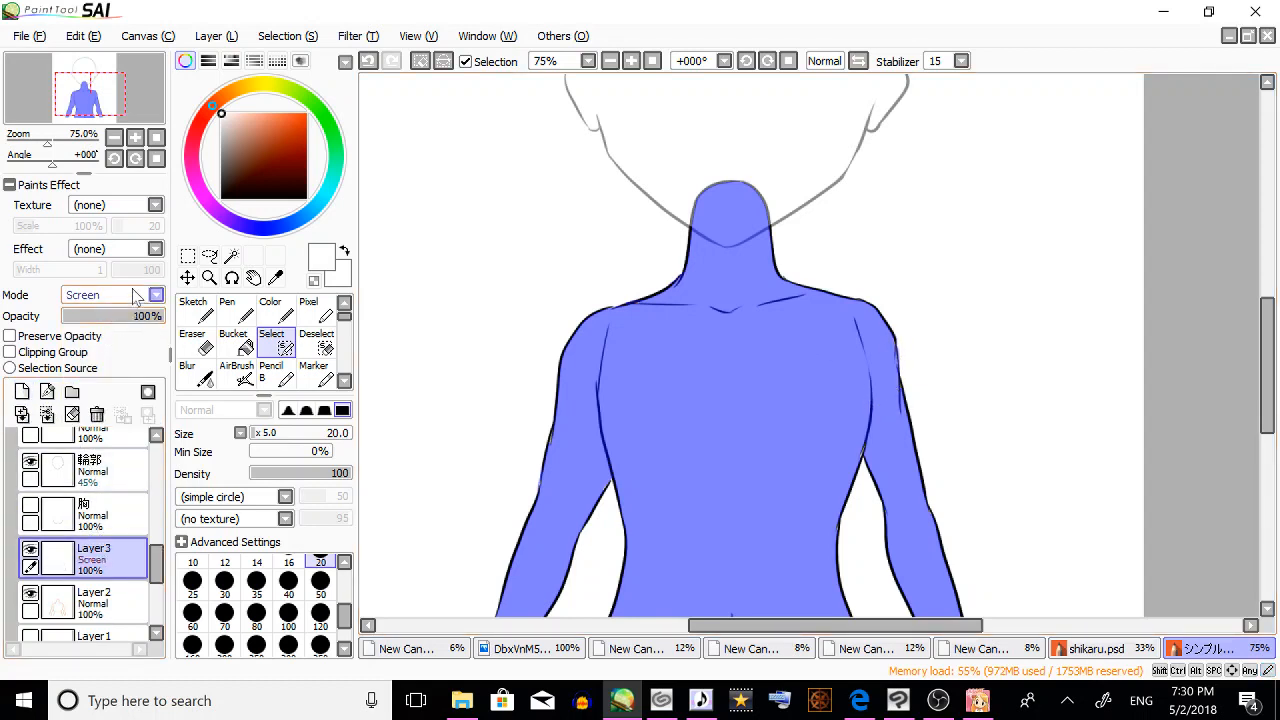
pyautogui.click(145, 296)
pyautogui.click(100, 328)
pyautogui.click(115, 295)
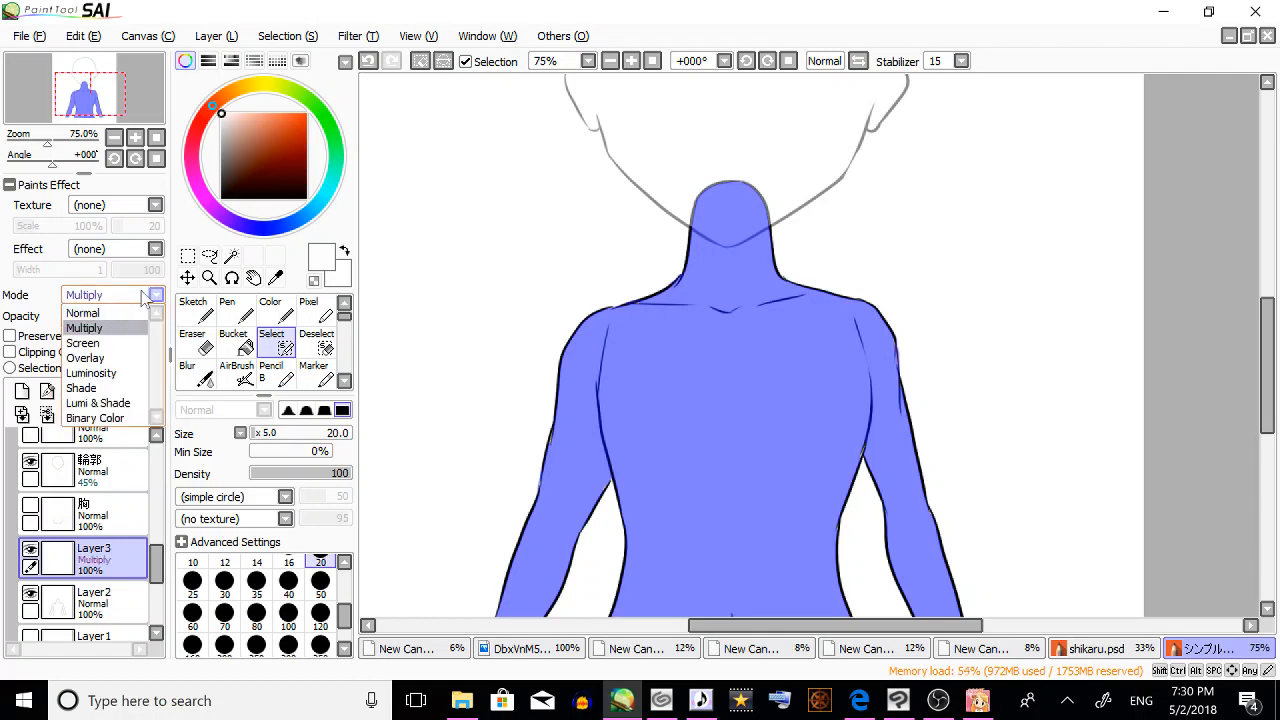
pyautogui.click(150, 296)
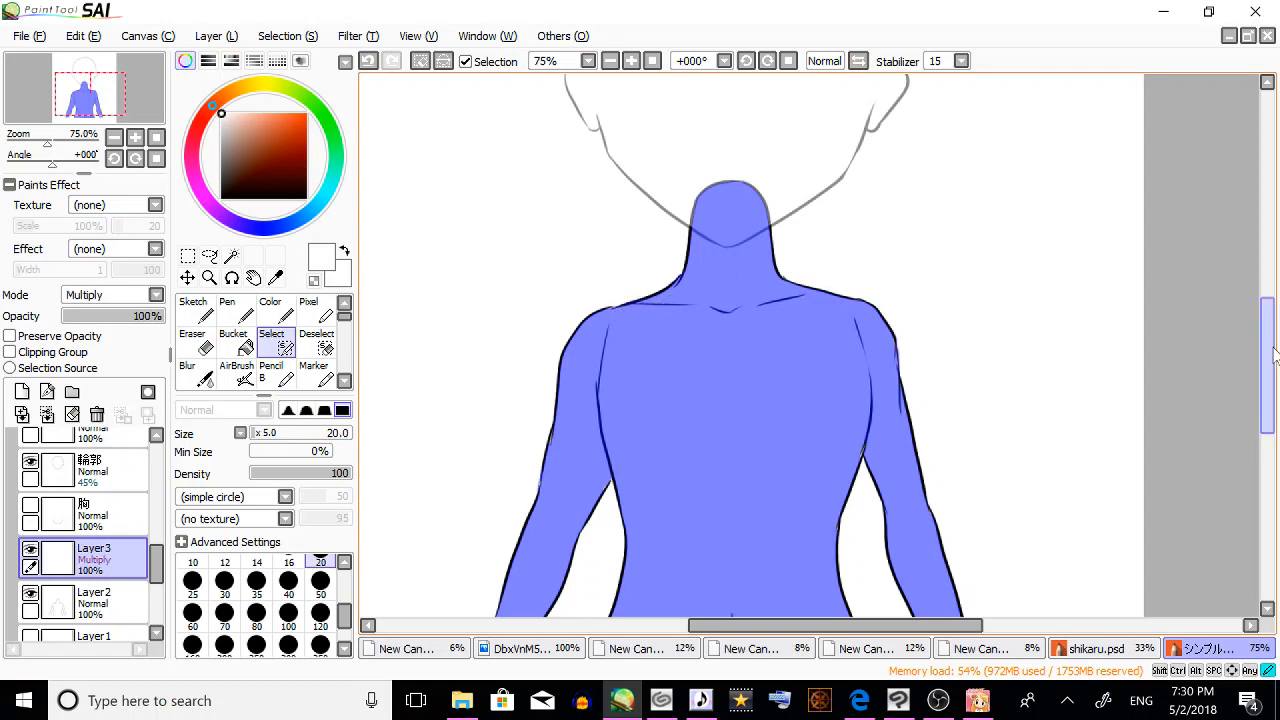
# Paint the selected body area white on Layer3 with the Color tool at size 350 and clear the selection.
pyautogui.scroll(-1, 1265, 325)
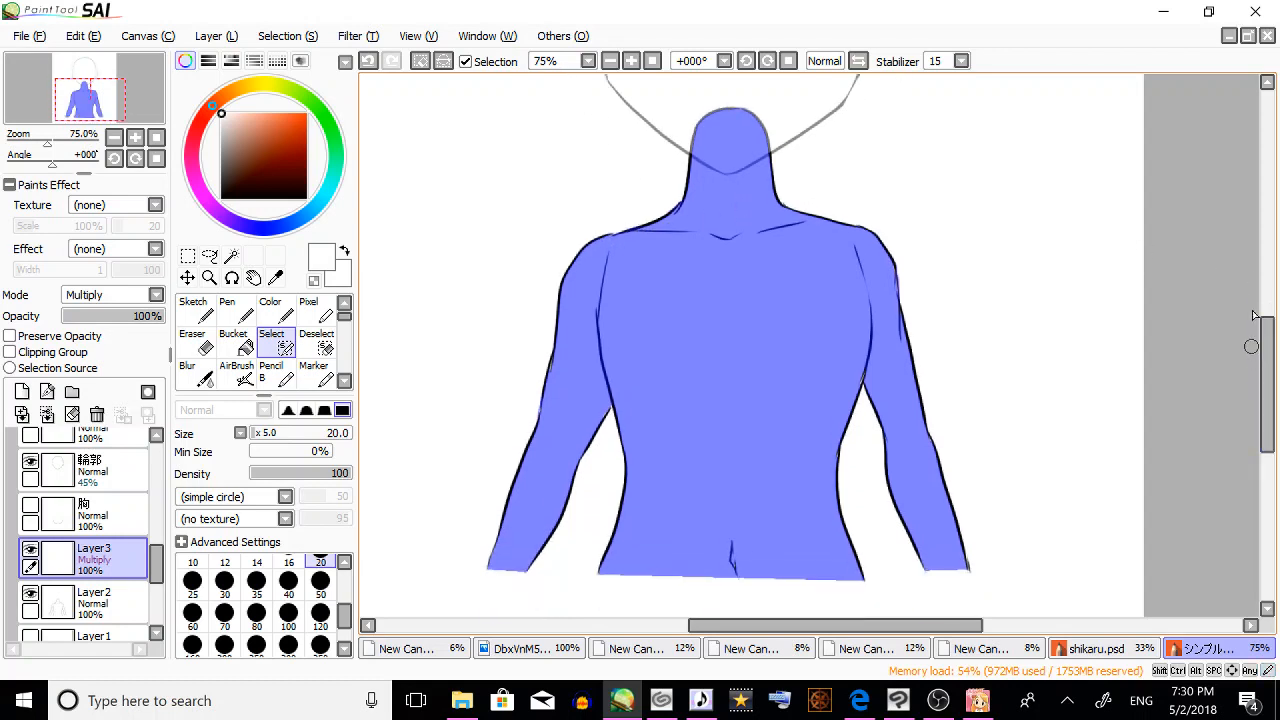
pyautogui.click(270, 312)
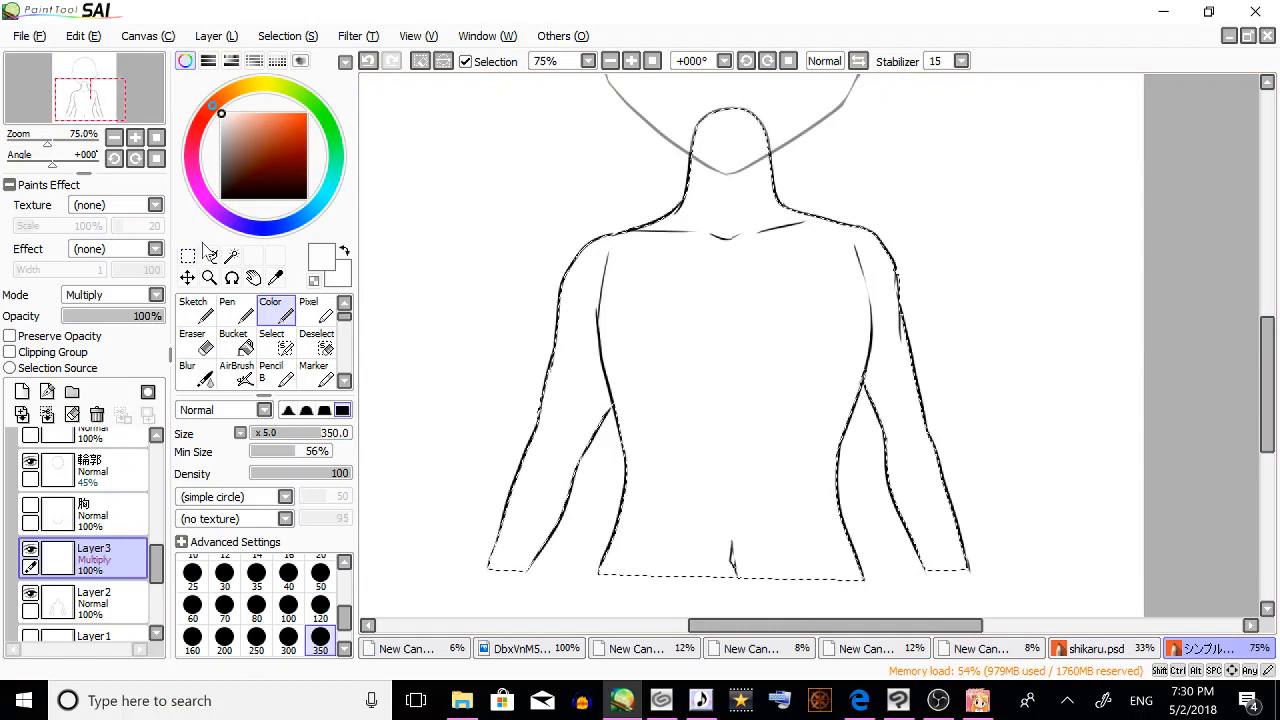
pyautogui.click(190, 257)
pyautogui.click(1020, 213)
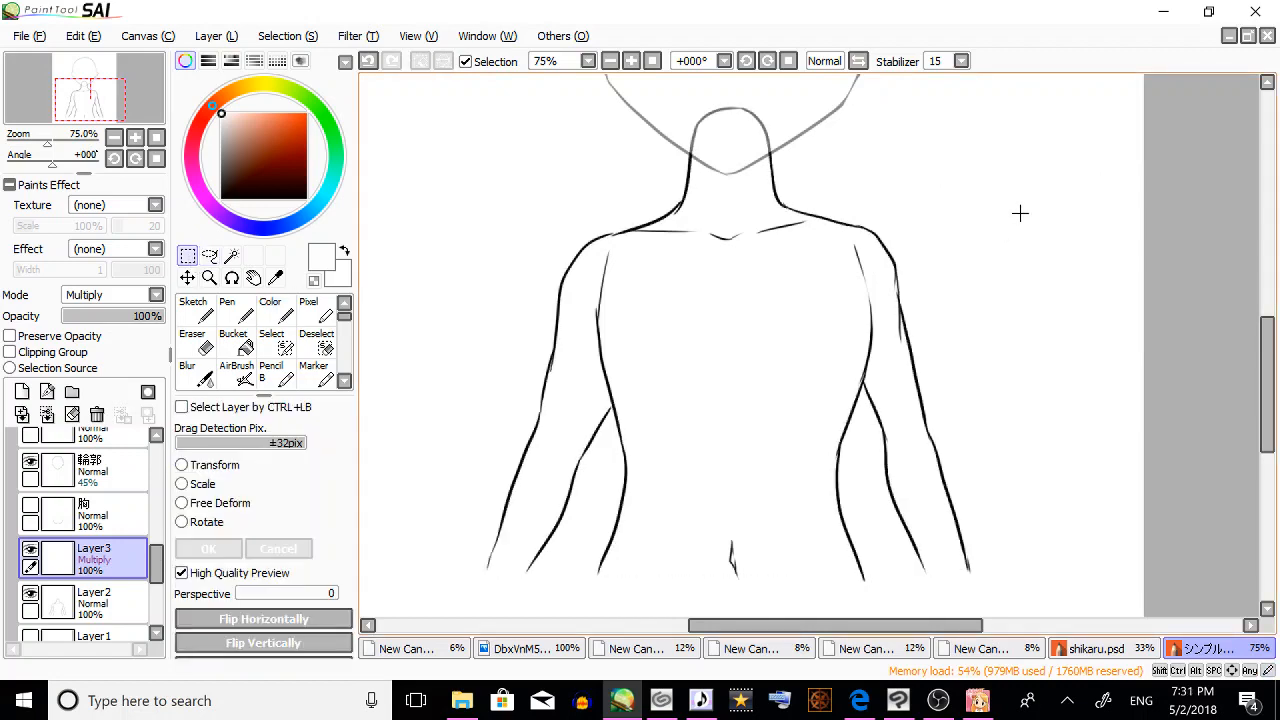
# Merge Layer3 down into Layer2 and delete the Layer1 sketch.
pyautogui.click(48, 416)
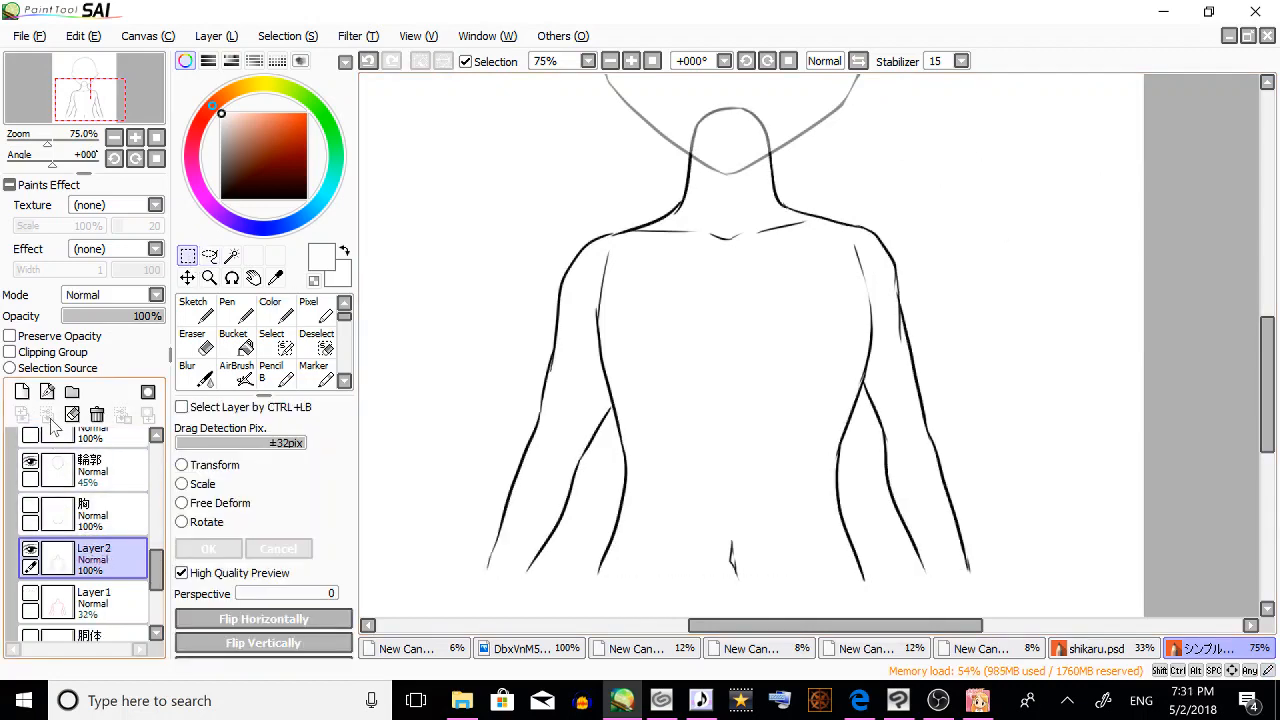
pyautogui.moveTo(158, 580); pyautogui.dragTo(150, 595)
pyautogui.click(115, 516)
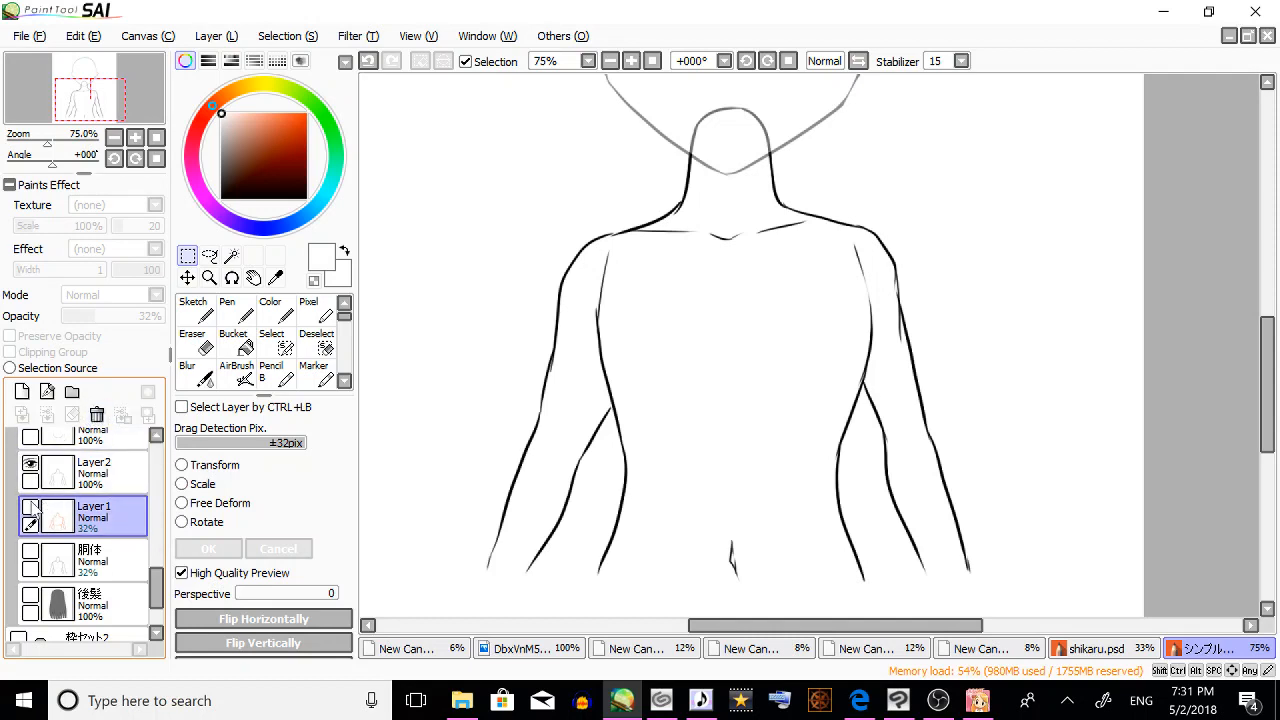
pyautogui.scroll(2, 100, 520)
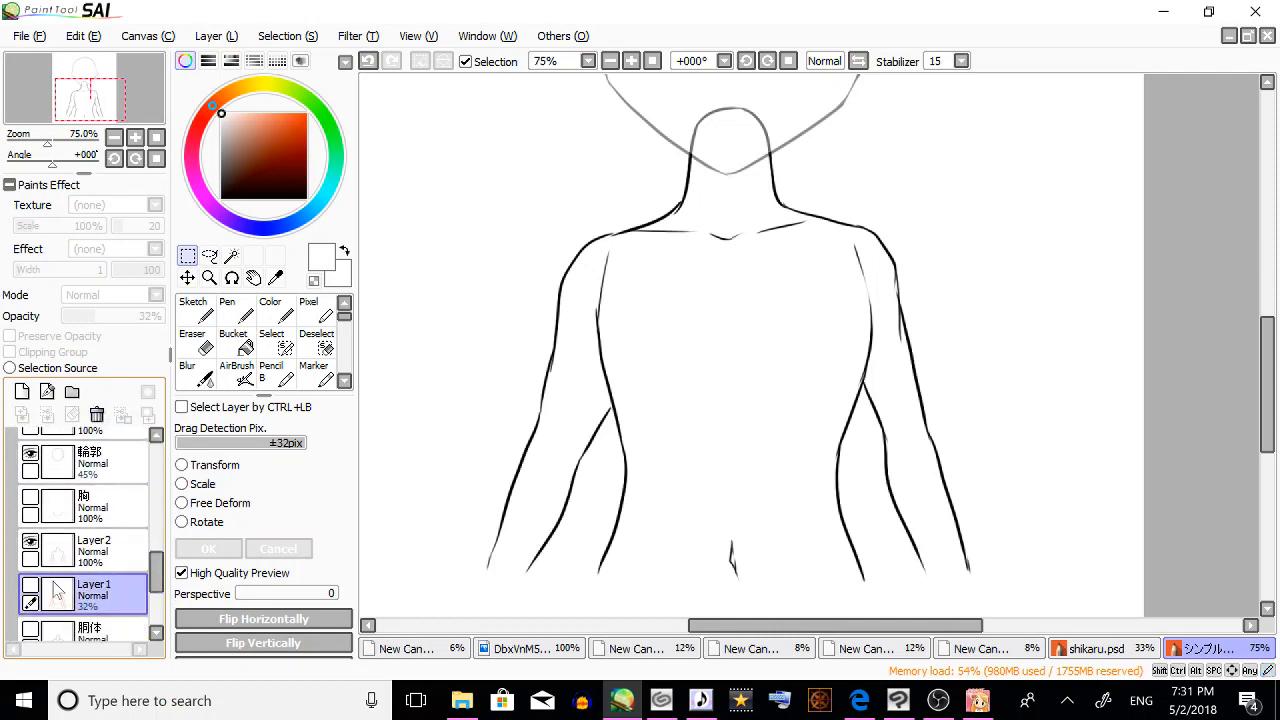
pyautogui.click(33, 588)
pyautogui.click(98, 415)
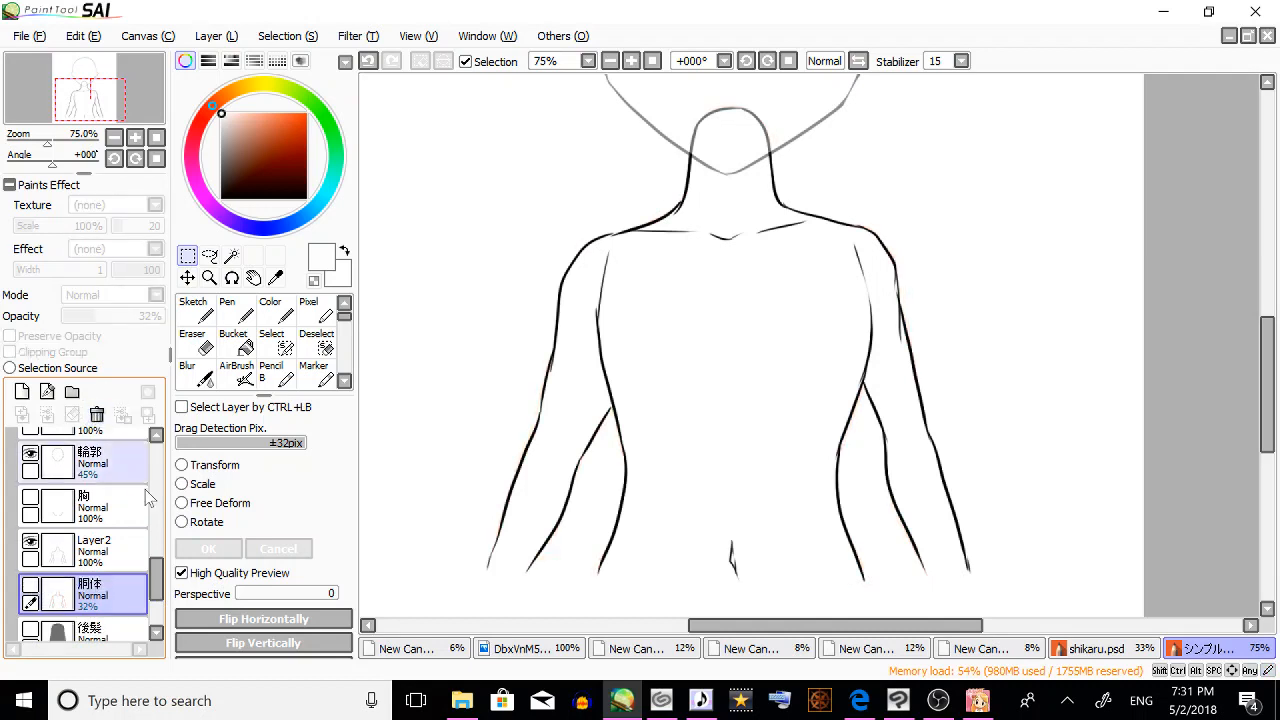
# Copy the template body layer's name and rename Layer2 as 胴体.
pyautogui.moveTo(152, 582); pyautogui.dragTo(152, 601)
pyautogui.doubleClick(86, 532)
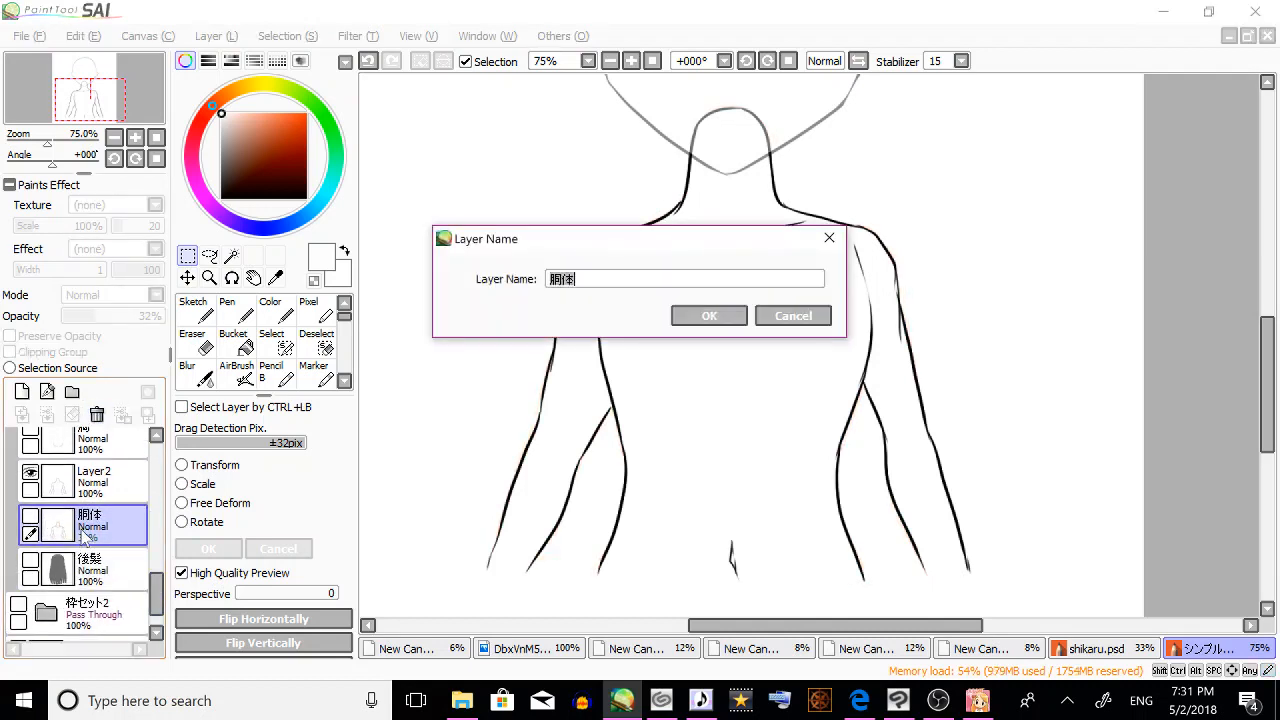
pyautogui.rightClick(561, 279)
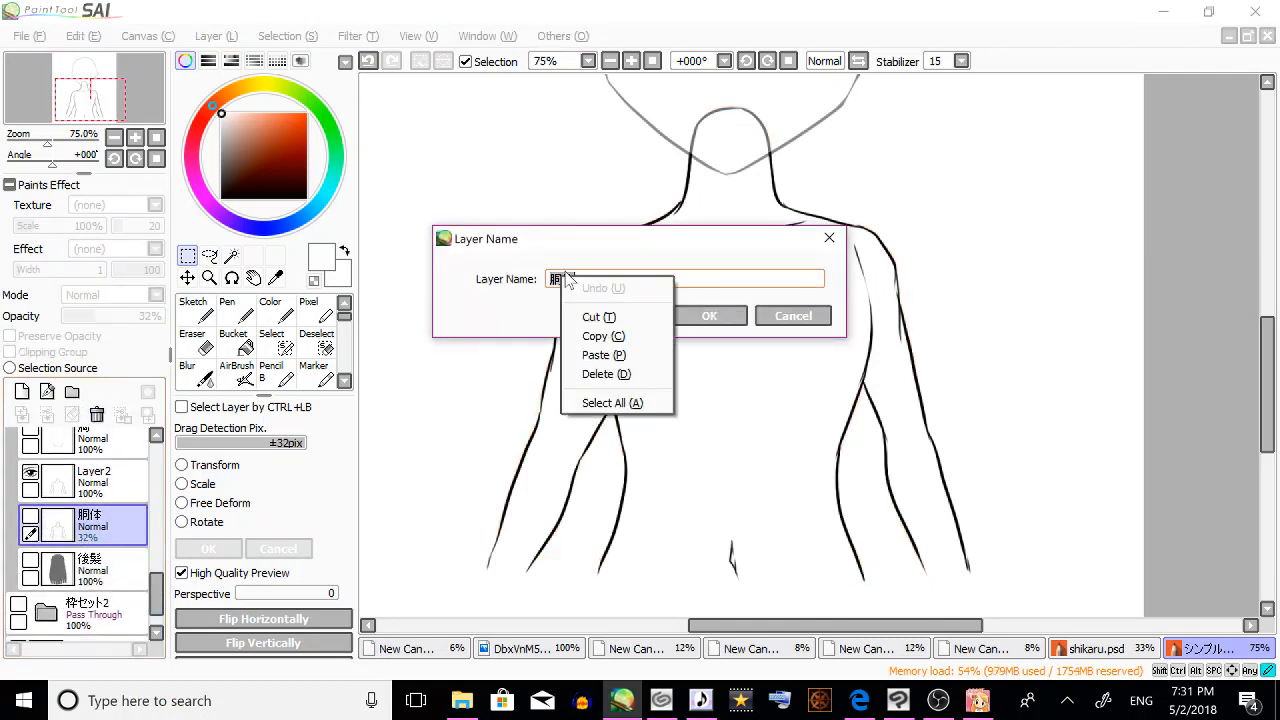
pyautogui.click(645, 338)
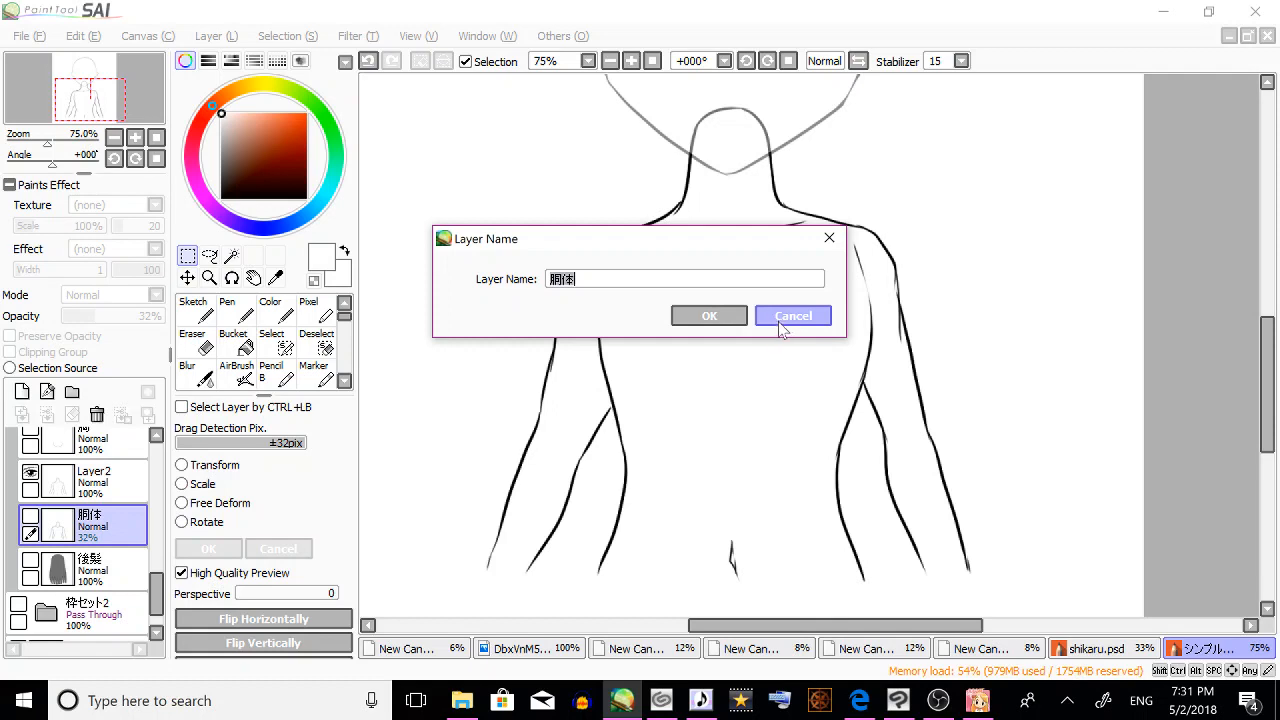
pyautogui.click(781, 318)
pyautogui.doubleClick(94, 471)
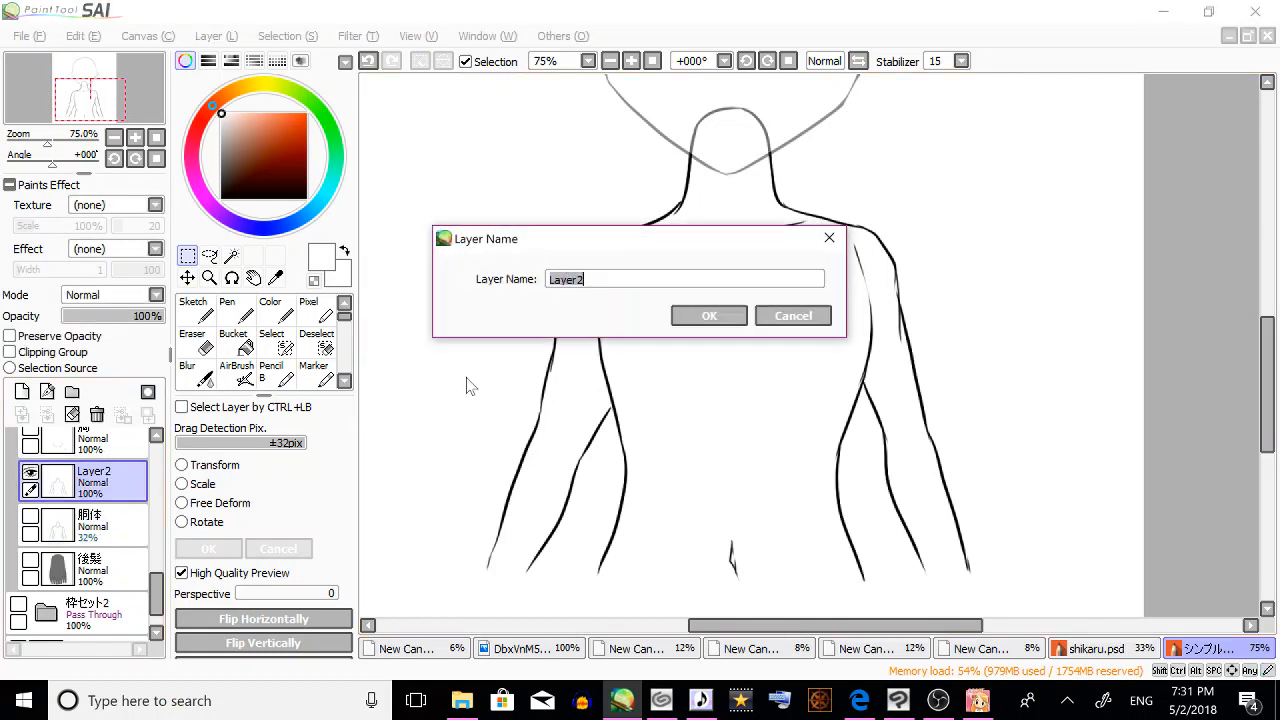
pyautogui.rightClick(572, 279)
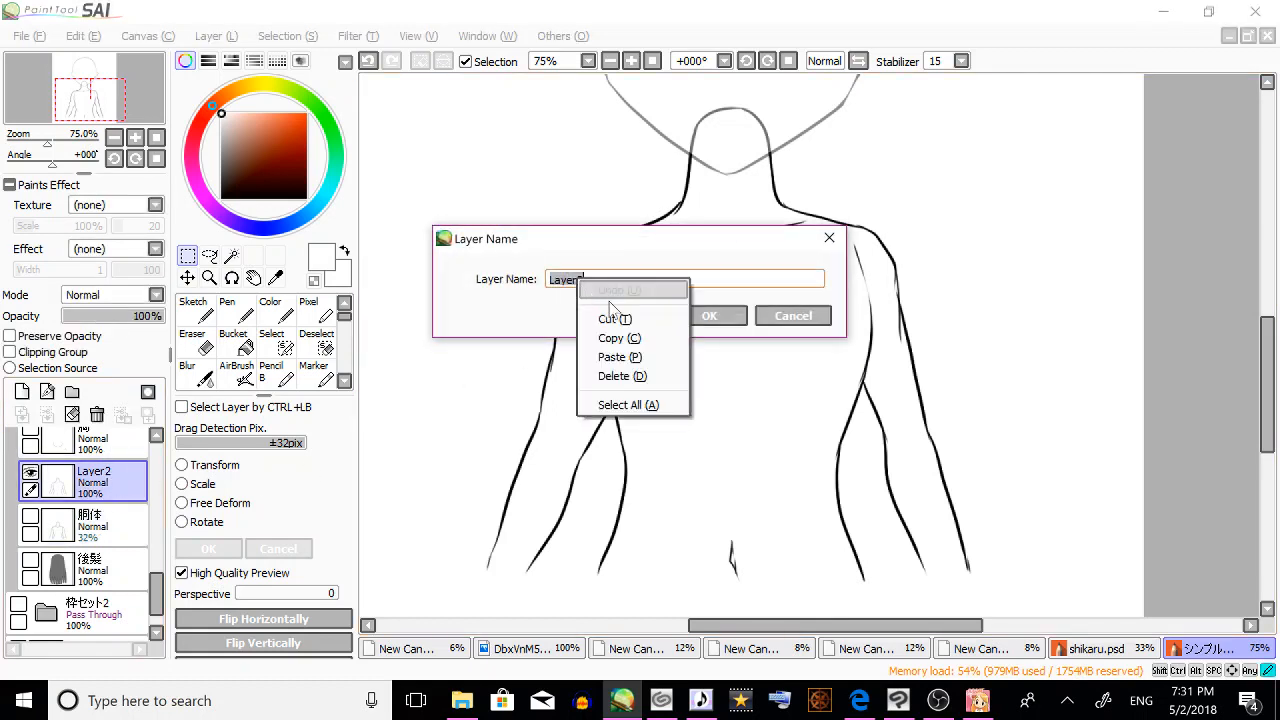
pyautogui.click(640, 352)
pyautogui.click(709, 316)
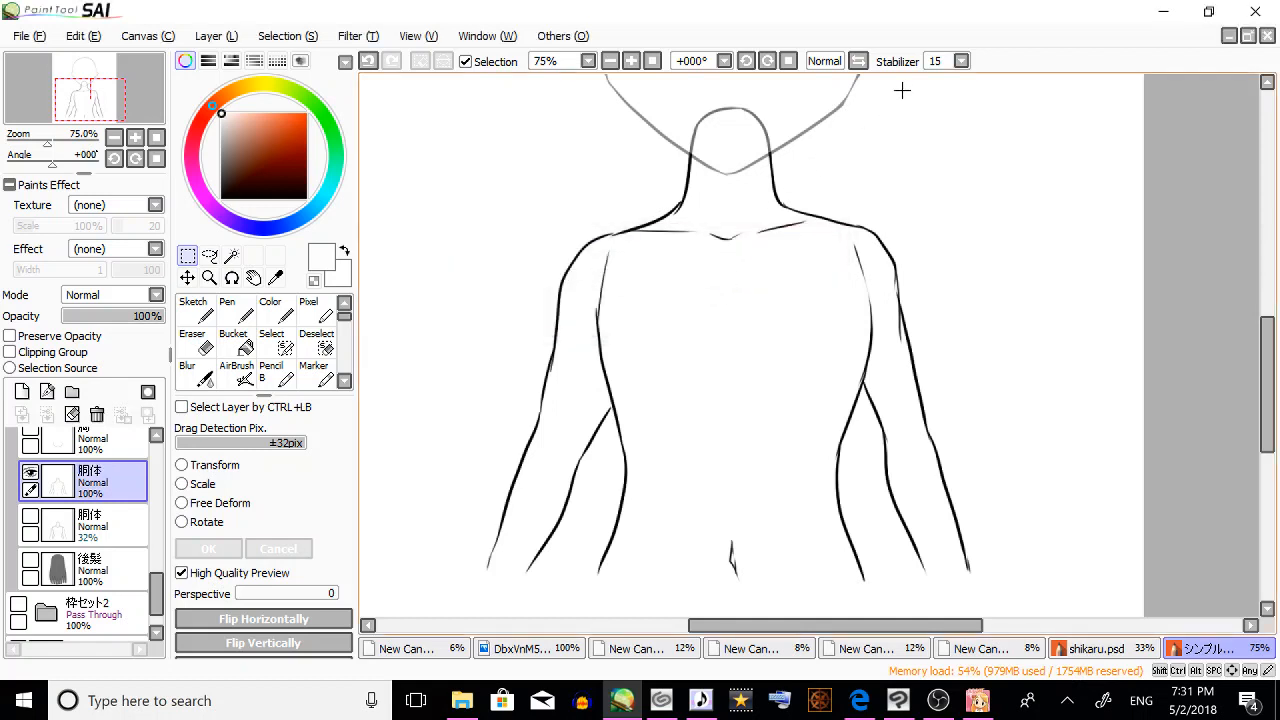
# Compare the template's original 胴体 layer with the new line art, and delete the original layer.
pyautogui.click(124, 528)
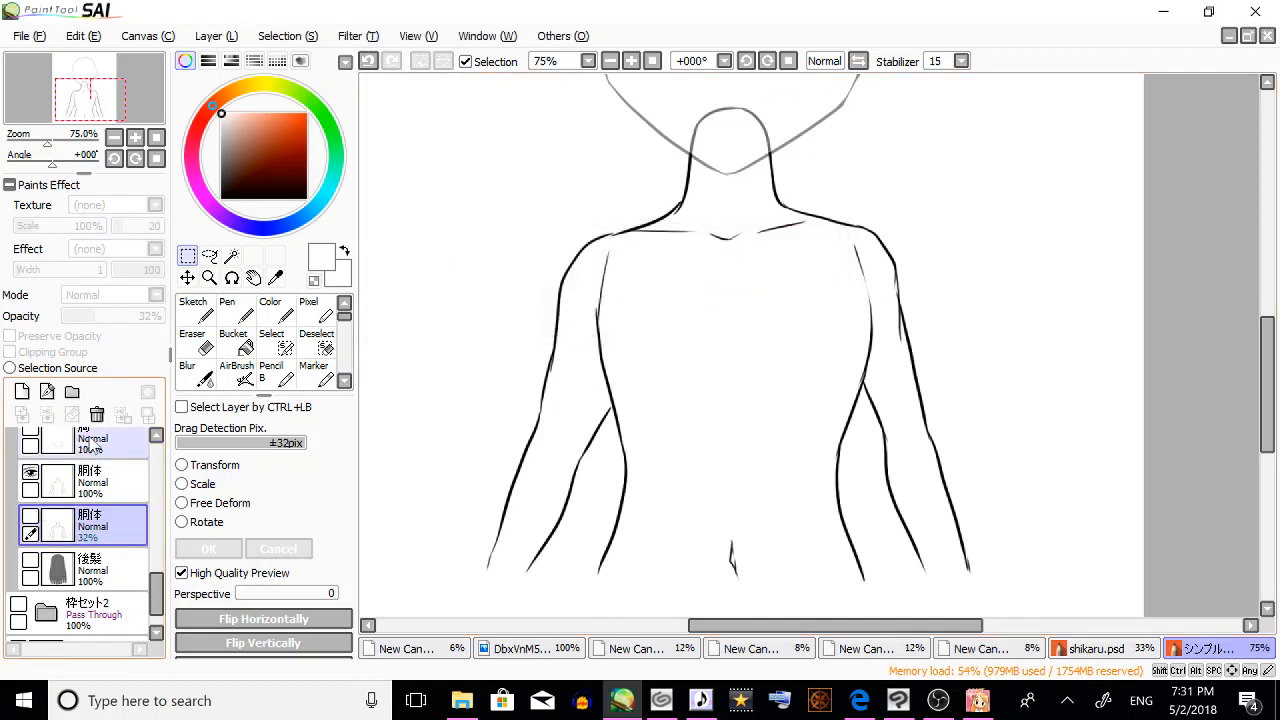
pyautogui.click(31, 518)
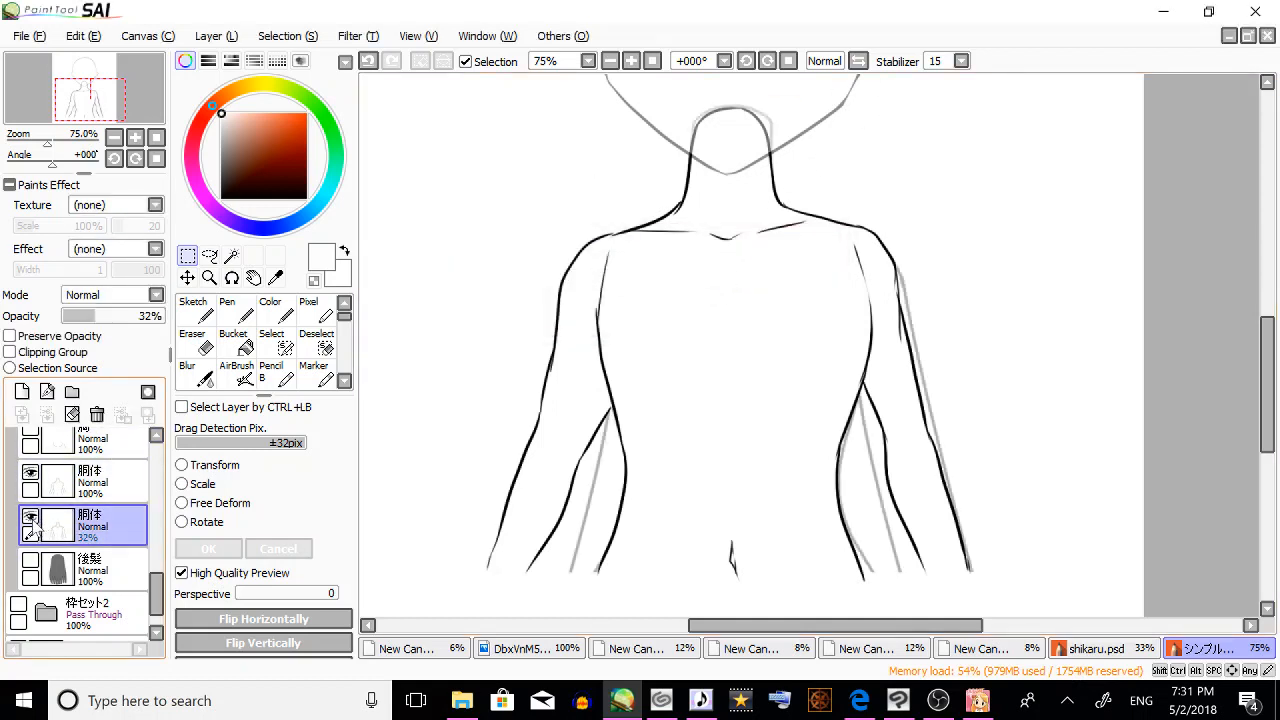
pyautogui.click(31, 518)
pyautogui.click(97, 414)
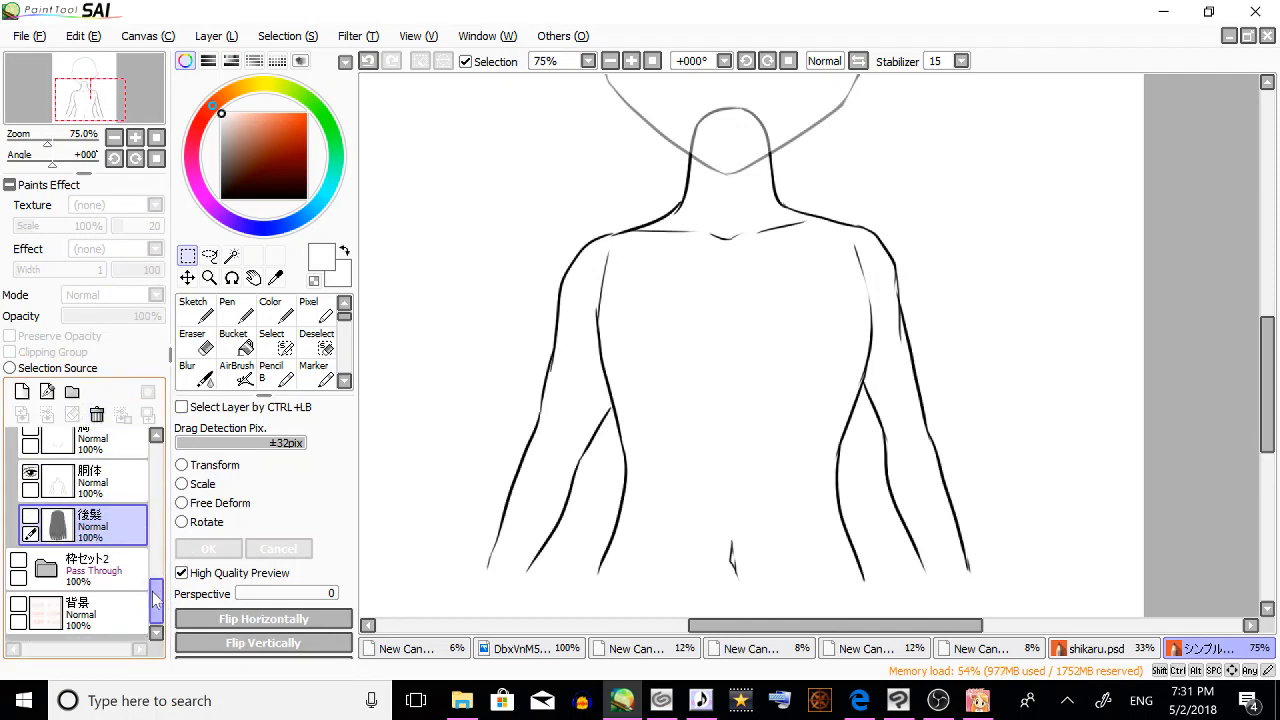
# Set the opacity of the 輪郭 face outline layer to 100%.
pyautogui.moveTo(155, 598); pyautogui.dragTo(156, 583)
pyautogui.click(100, 512)
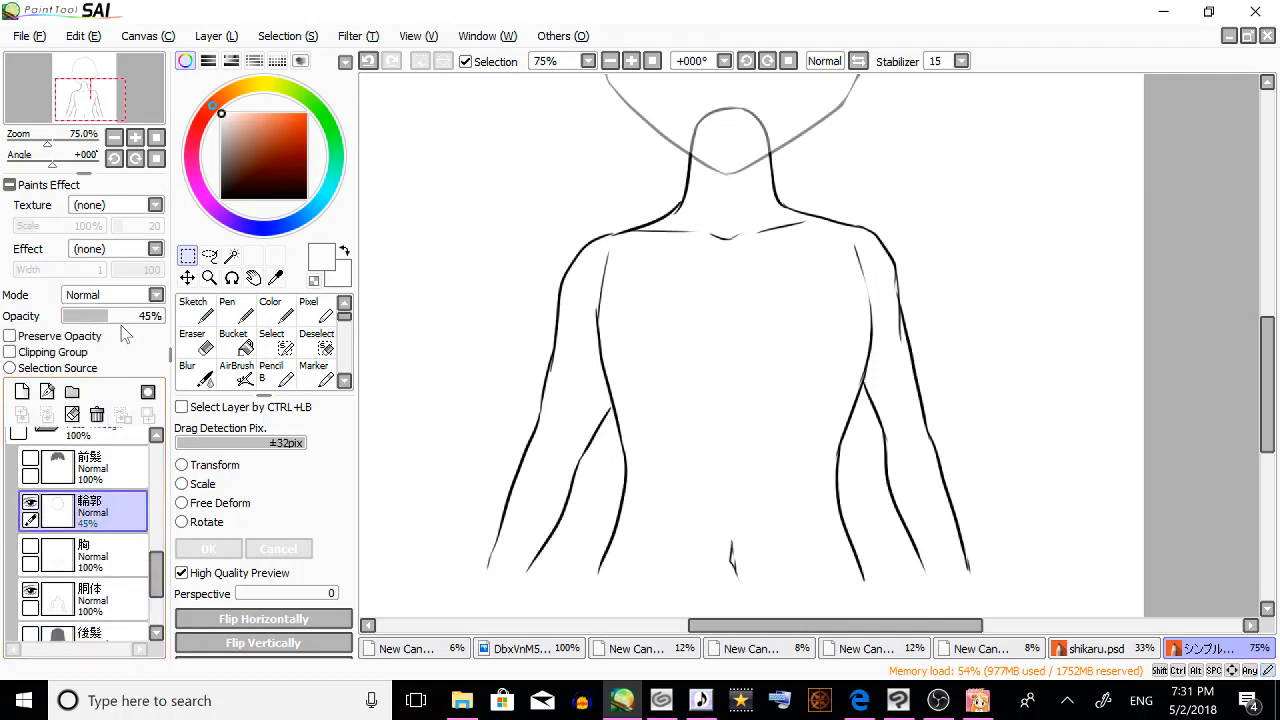
pyautogui.moveTo(124, 318); pyautogui.dragTo(218, 324)
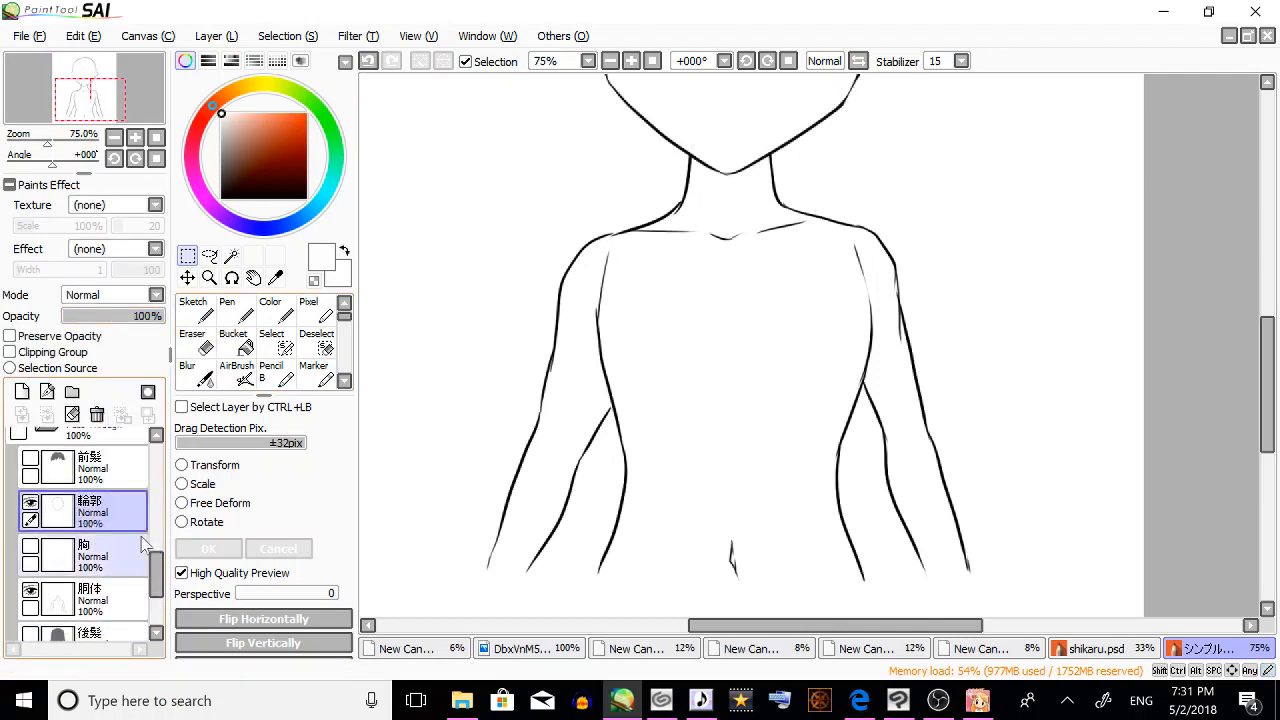
# Make the template's 胸 chest layer active and visible over the new body line art.
pyautogui.moveTo(157, 587)
pyautogui.mouseDown()
pyautogui.moveTo(162, 616)
pyautogui.moveTo(167, 595)
pyautogui.mouseUp()
pyautogui.moveTo(1262, 379); pyautogui.dragTo(1273, 340)
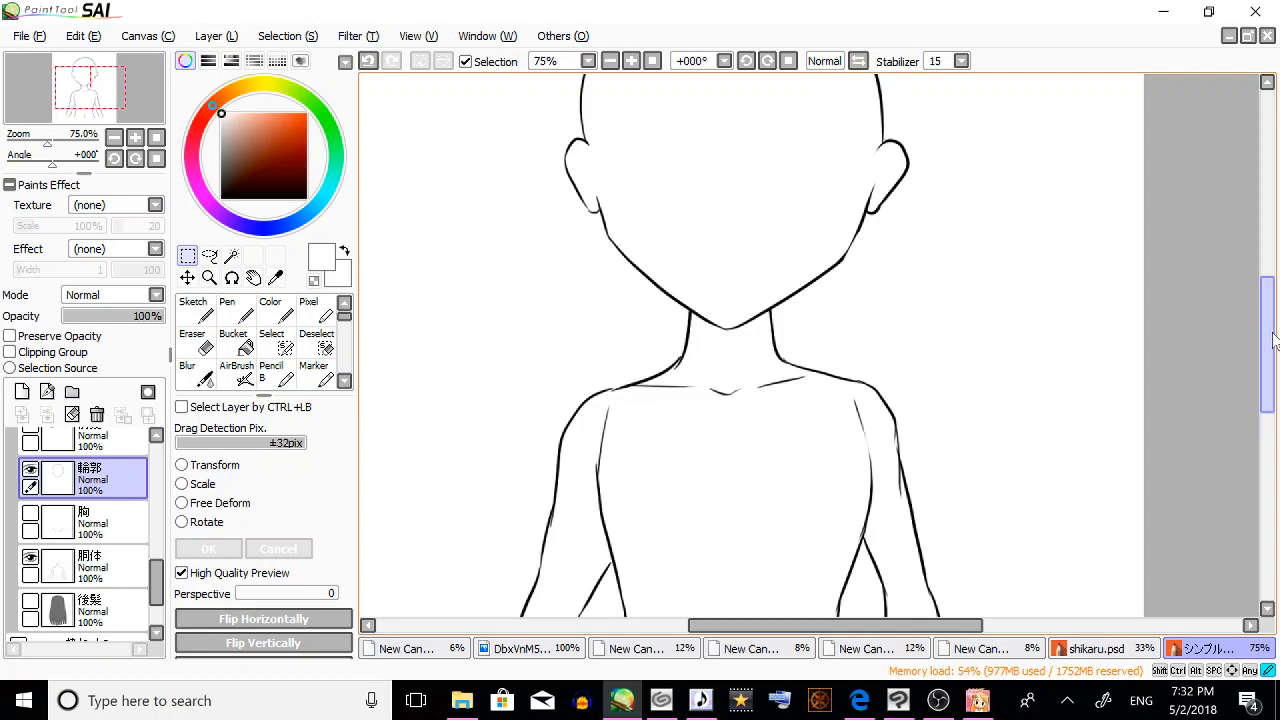
pyautogui.moveTo(1273, 340)
pyautogui.mouseDown()
pyautogui.moveTo(1277, 330)
pyautogui.moveTo(1276, 358)
pyautogui.mouseUp()
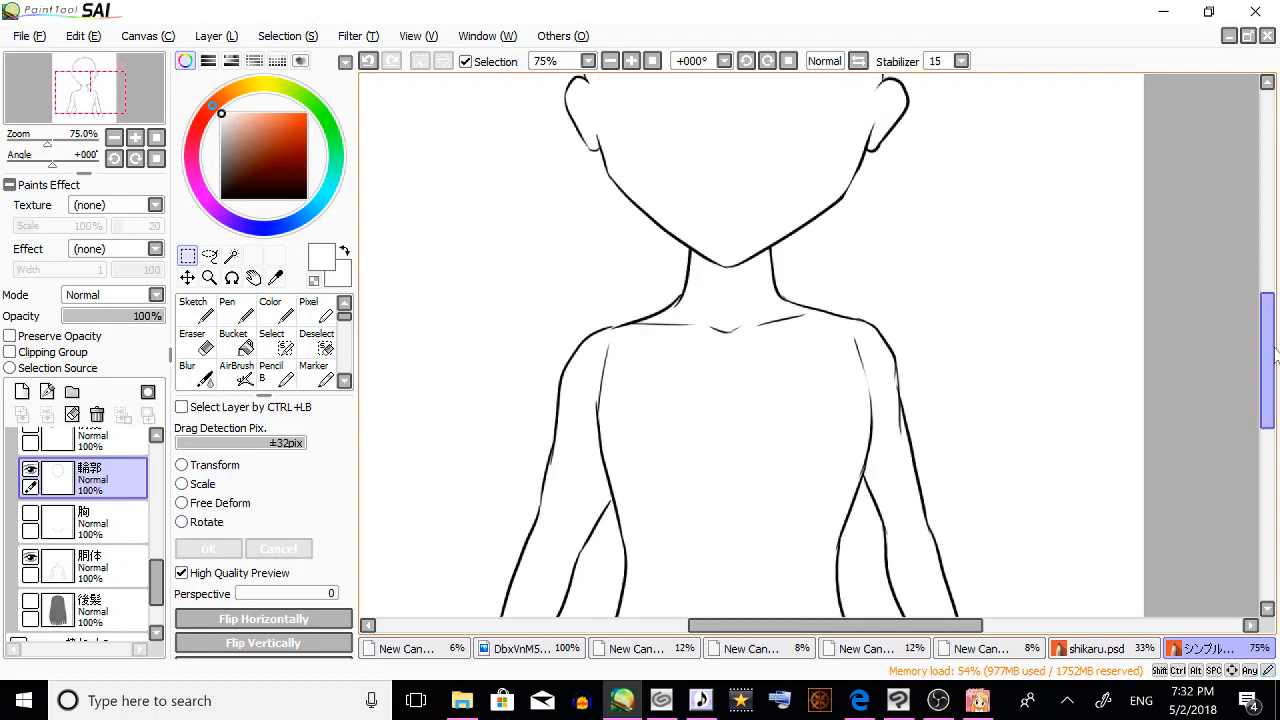
pyautogui.click(68, 526)
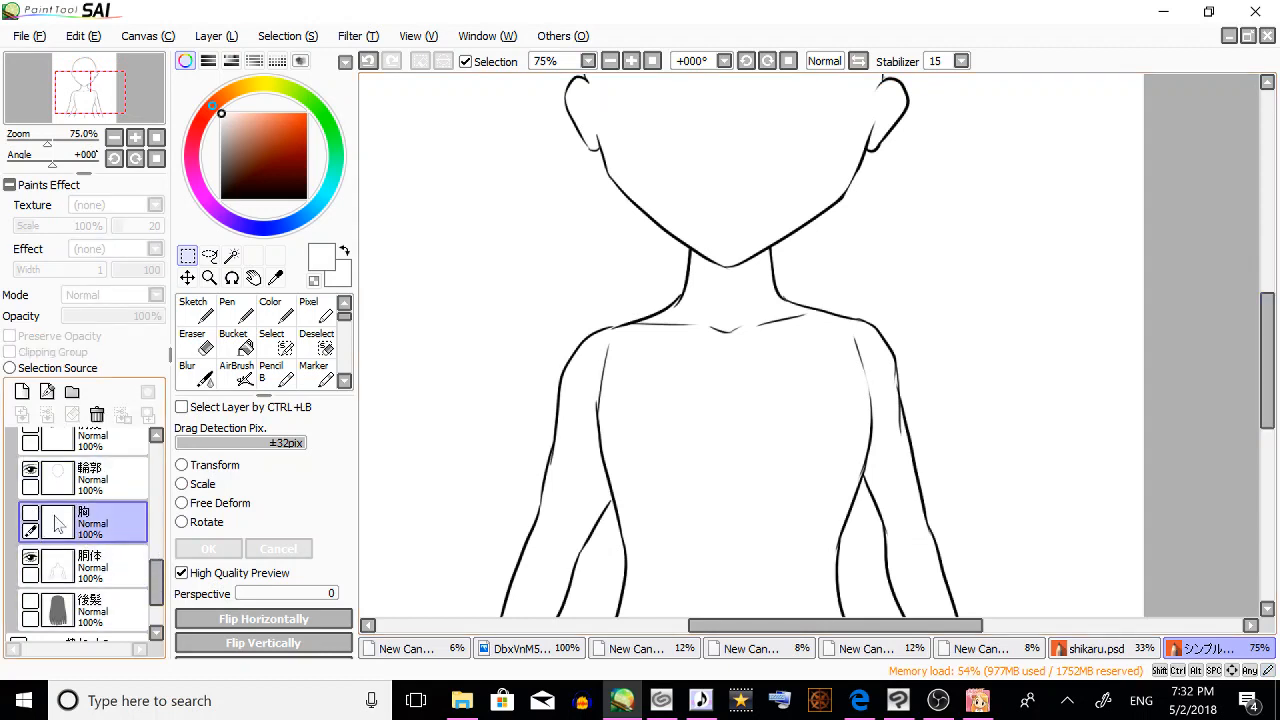
pyautogui.click(33, 516)
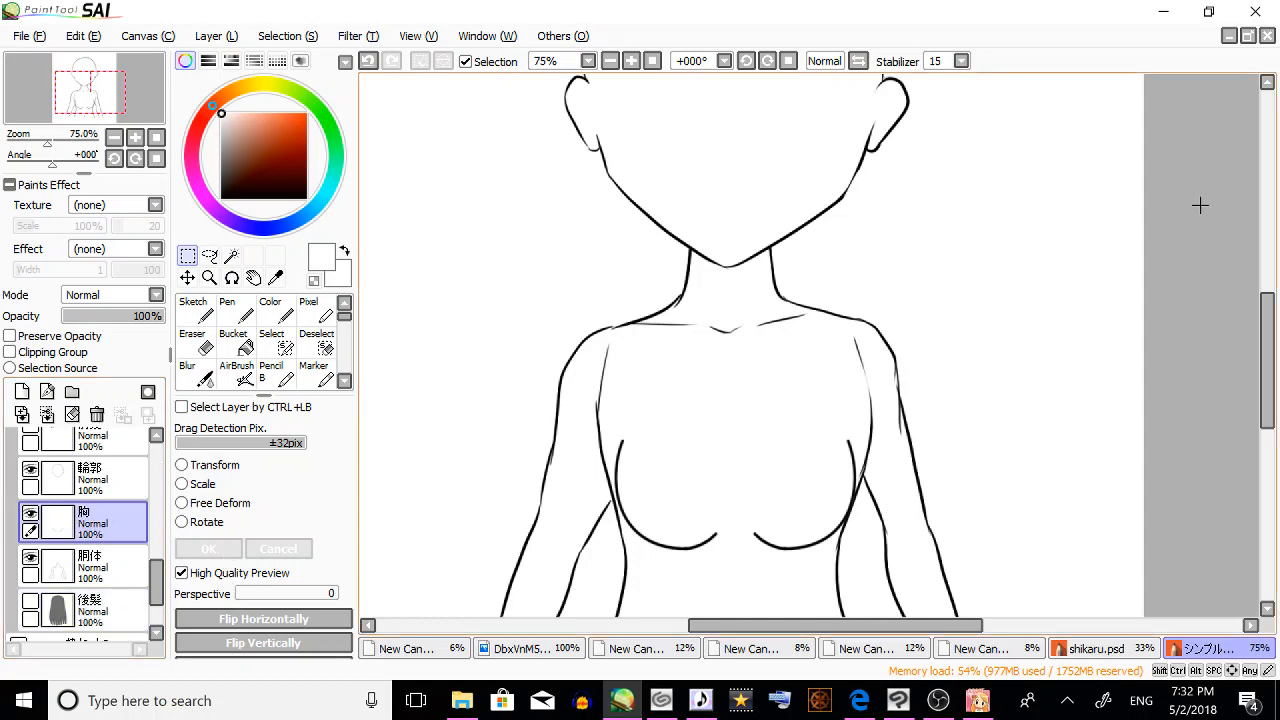
pyautogui.moveTo(1272, 335); pyautogui.dragTo(1277, 370)
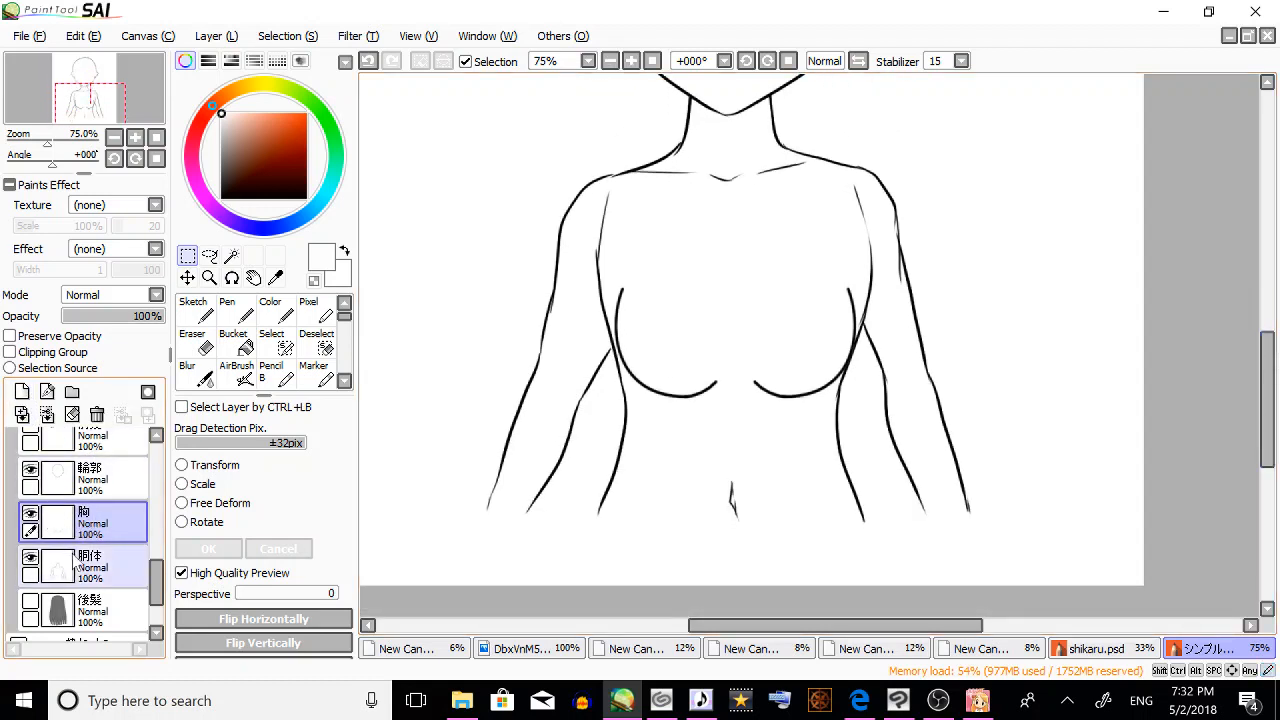
# Switch to shikaru.psd and examine the finished character's chest and clothing at 75% zoom.
pyautogui.click(1133, 655)
pyautogui.scroll(-2, 1270, 420)
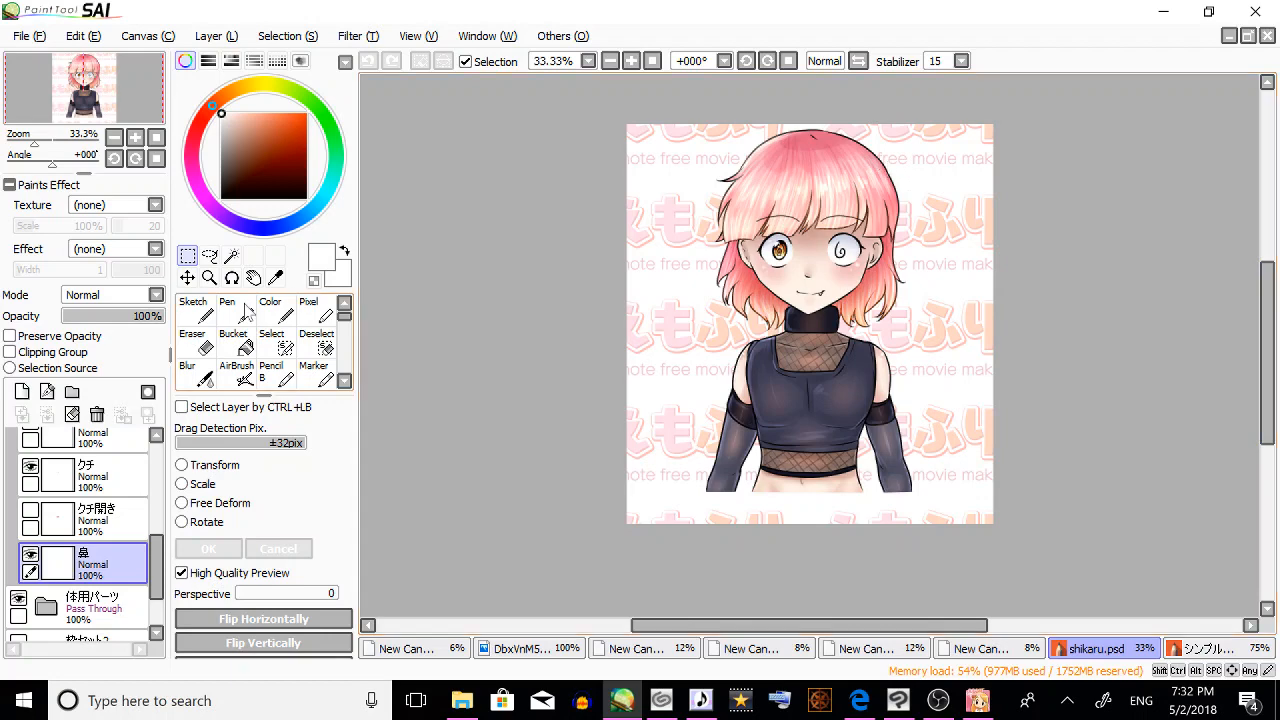
pyautogui.click(209, 278)
pyautogui.click(889, 355)
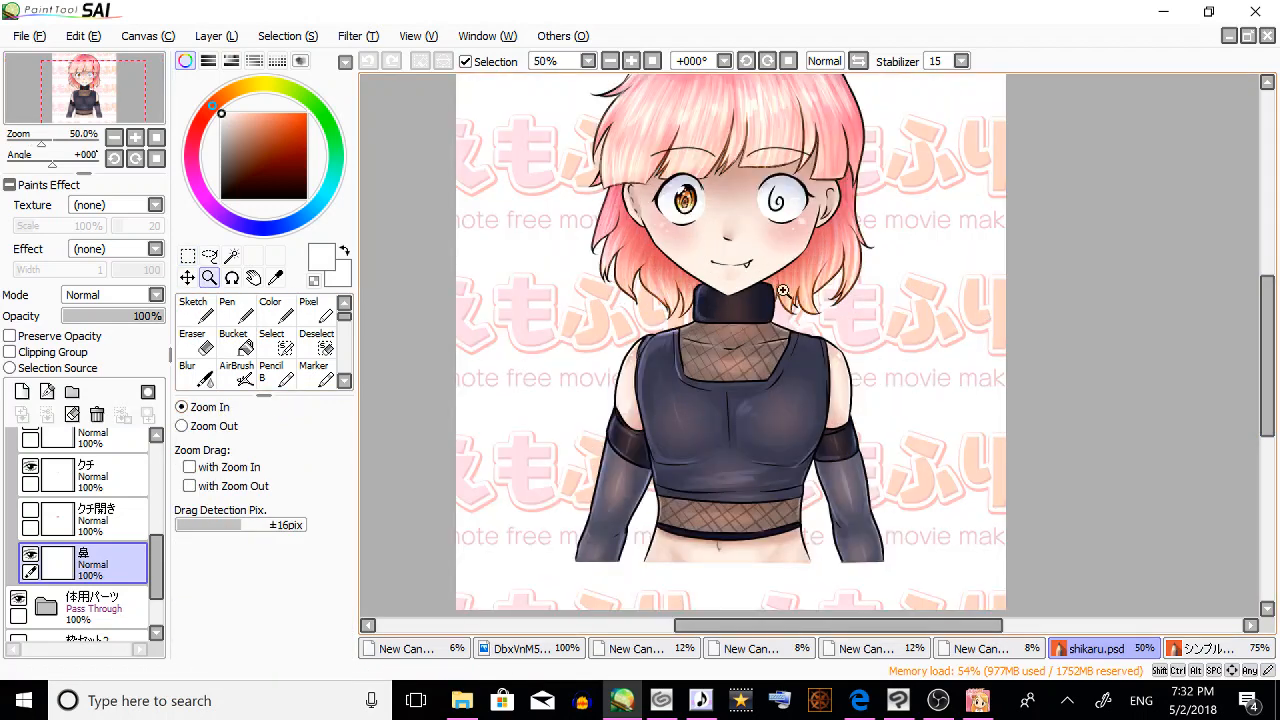
pyautogui.click(715, 418)
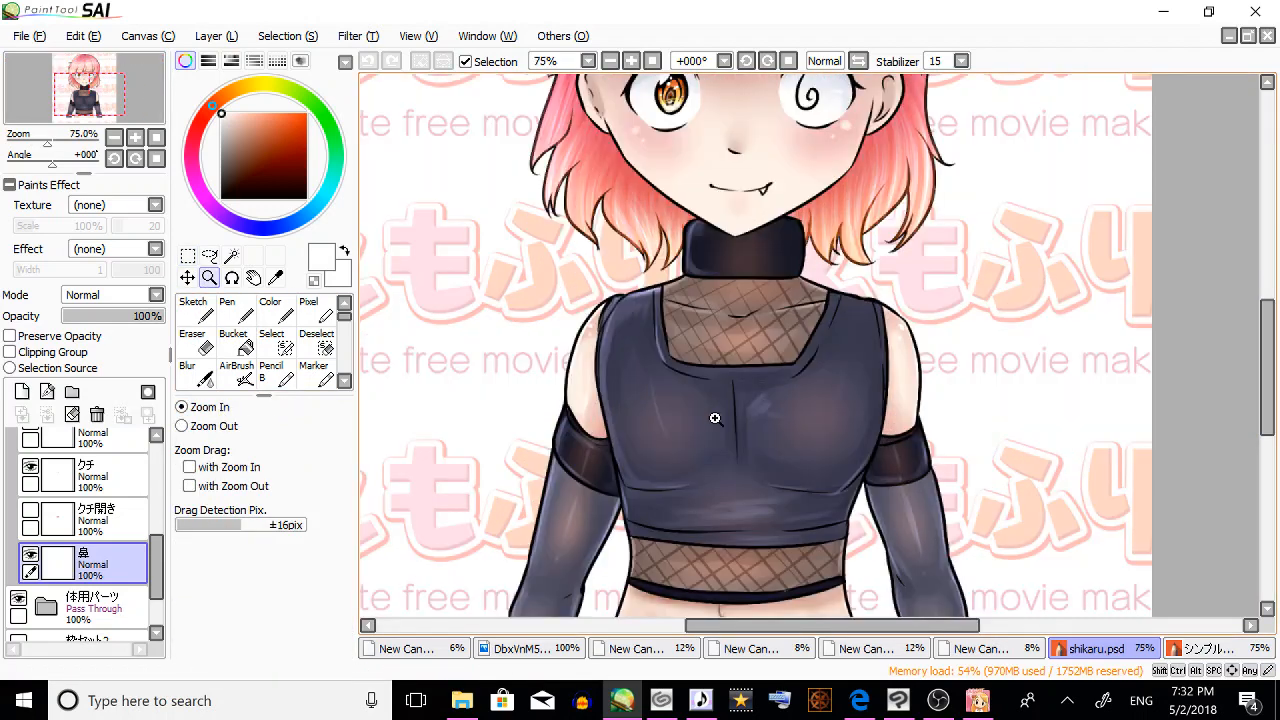
# Examine the finished character's torso and locate its 胸 and 胴体 layers in the layer list.
pyautogui.moveTo(1263, 345)
pyautogui.mouseDown()
pyautogui.moveTo(1270, 308)
pyautogui.moveTo(1247, 357)
pyautogui.mouseUp()
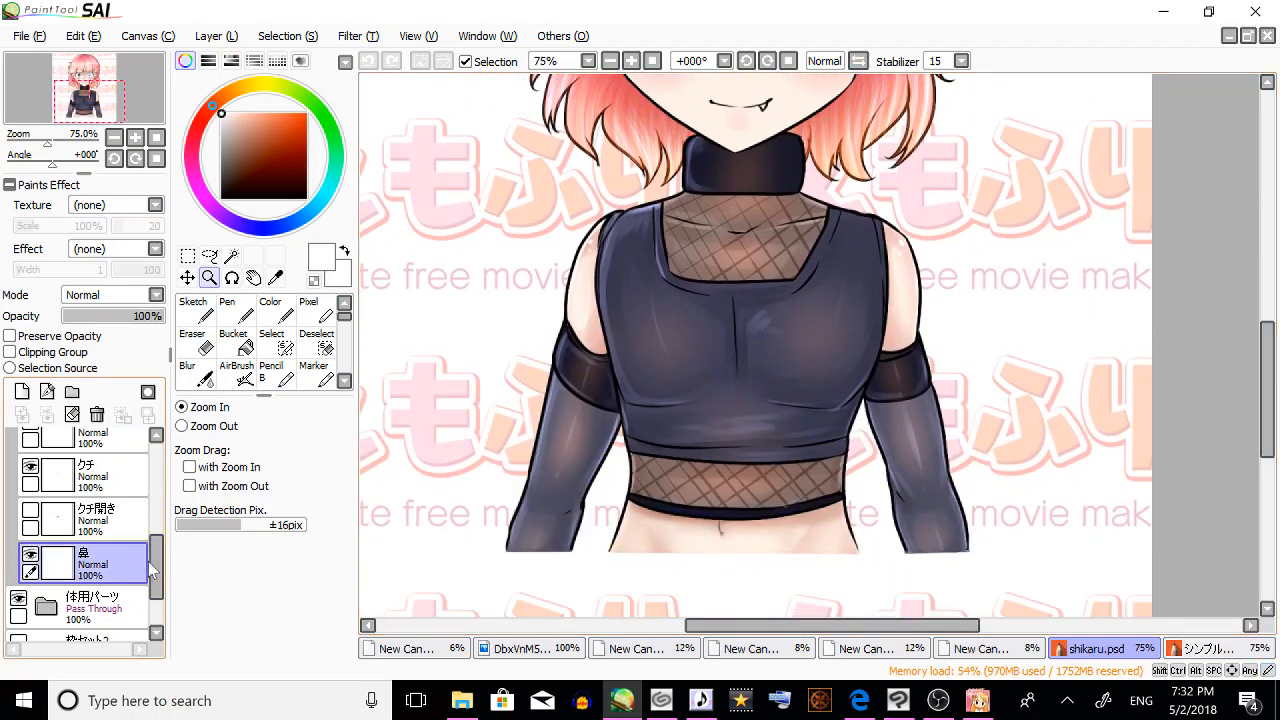
pyautogui.moveTo(157, 585)
pyautogui.mouseDown()
pyautogui.moveTo(160, 606)
pyautogui.moveTo(157, 573)
pyautogui.moveTo(163, 607)
pyautogui.mouseUp()
pyautogui.click(58, 534)
pyautogui.click(40, 475)
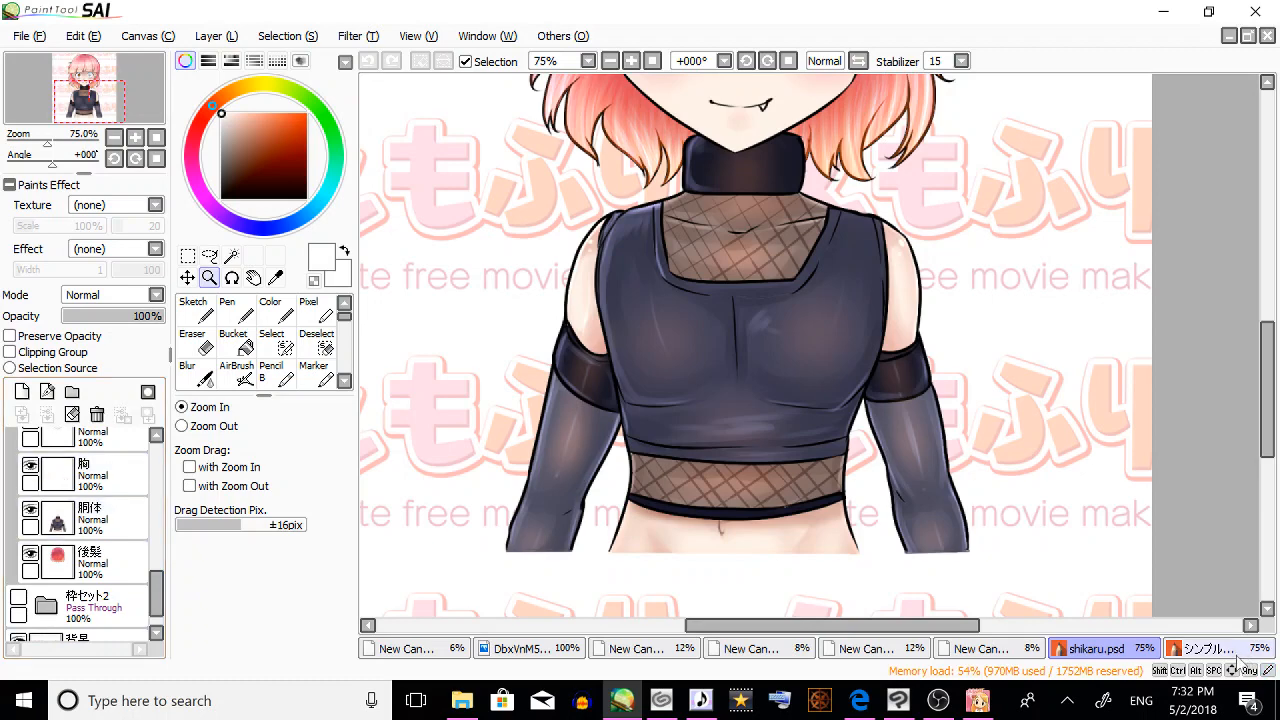
# Switch back to the template document, add a new layer above 胸, and check the 胸 layer's name without changing it.
pyautogui.click(1238, 655)
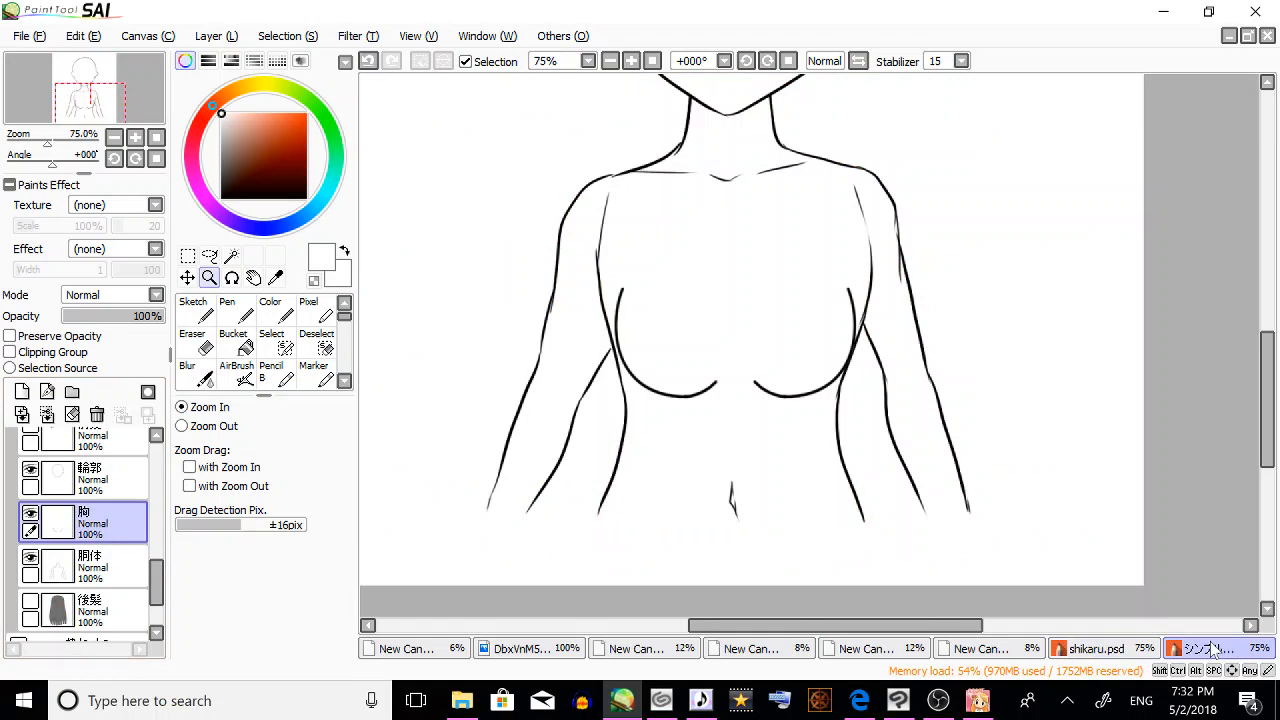
pyautogui.click(22, 391)
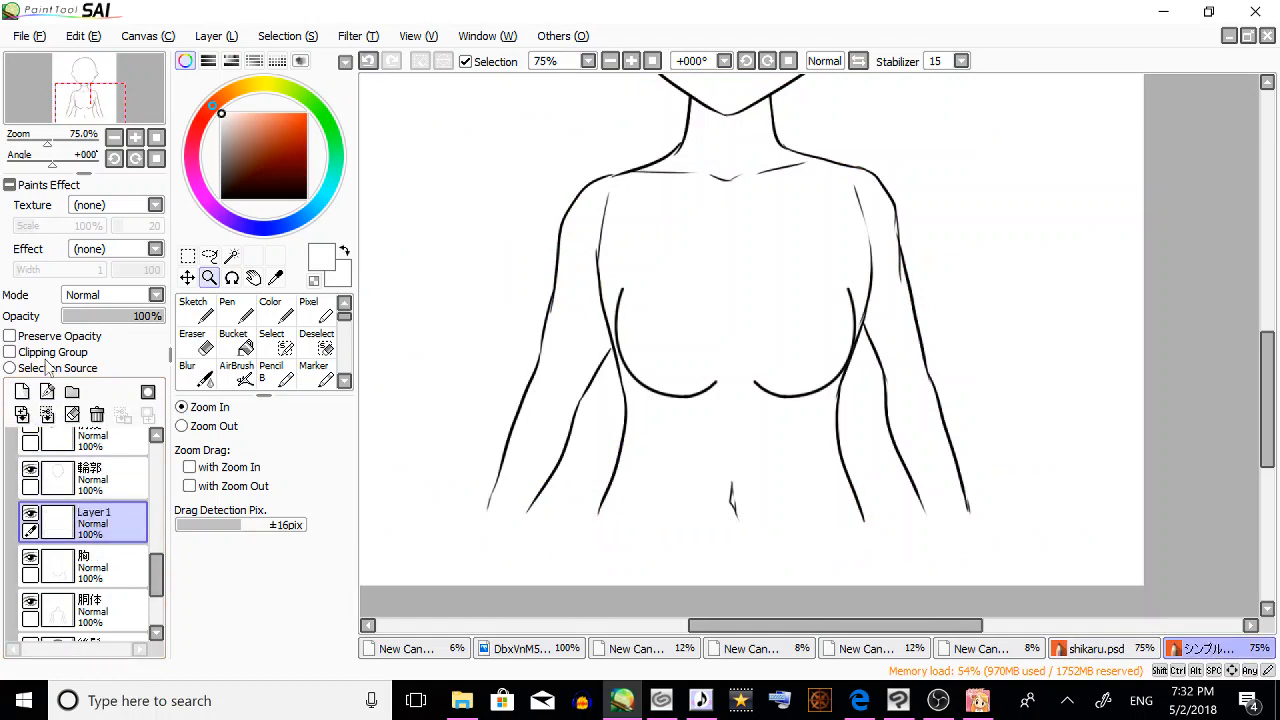
pyautogui.click(118, 563)
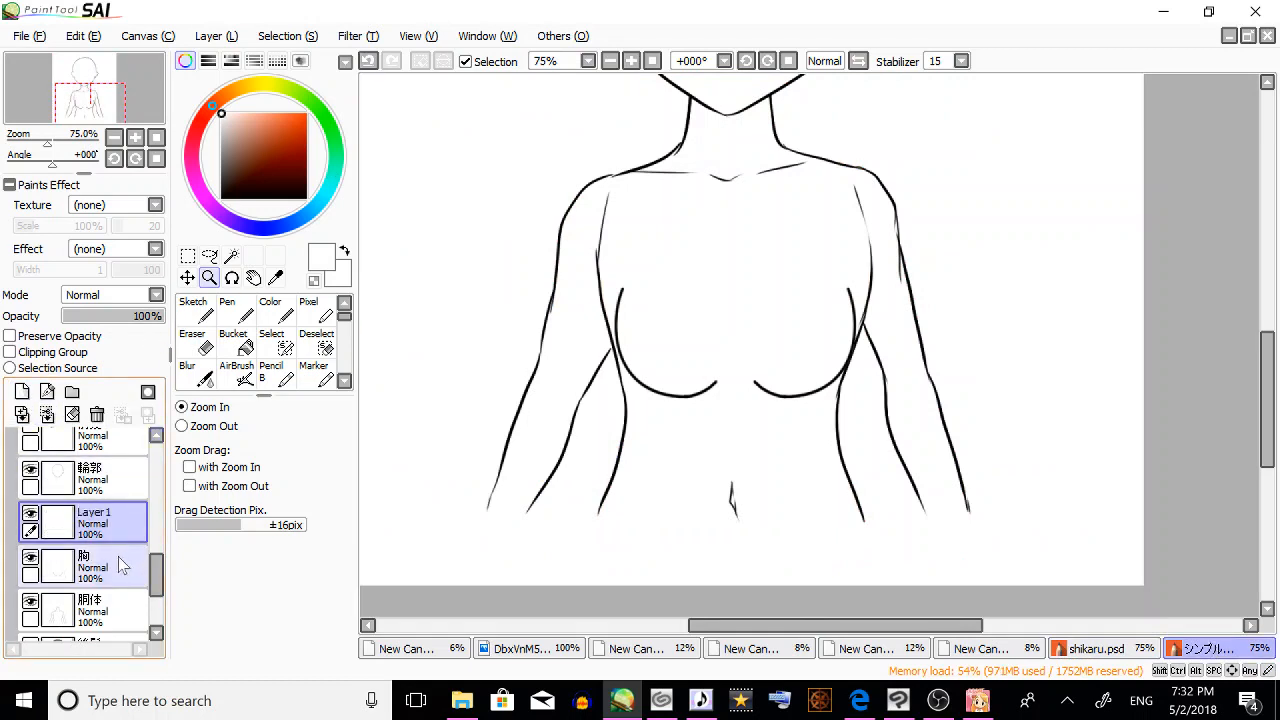
pyautogui.doubleClick(118, 563)
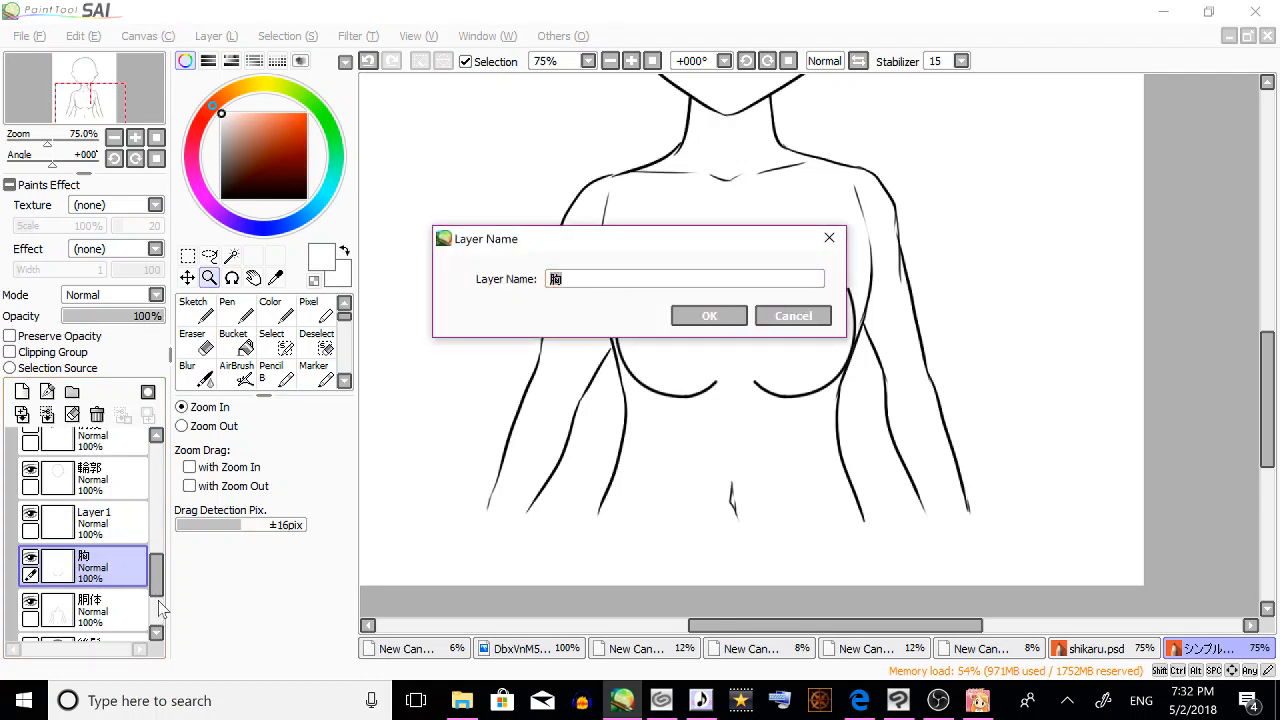
pyautogui.click(793, 316)
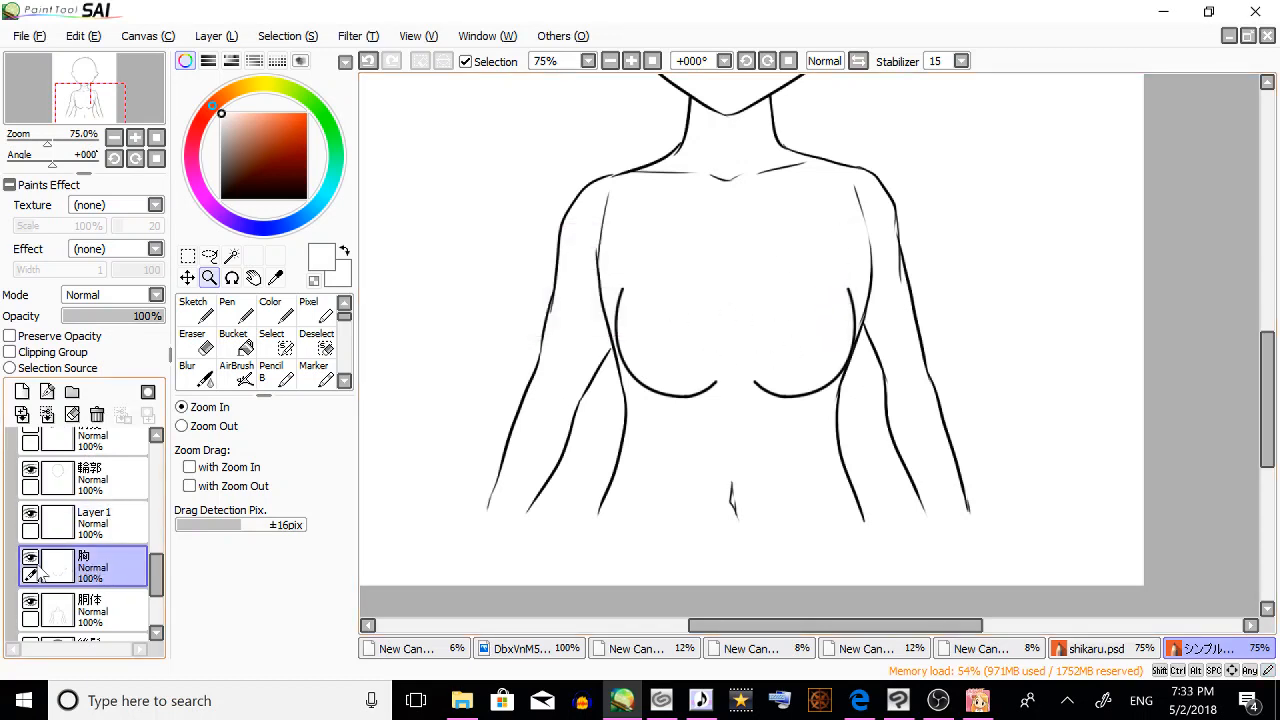
# Lower the template's 胸 layer opacity to 46%.
pyautogui.click(95, 525)
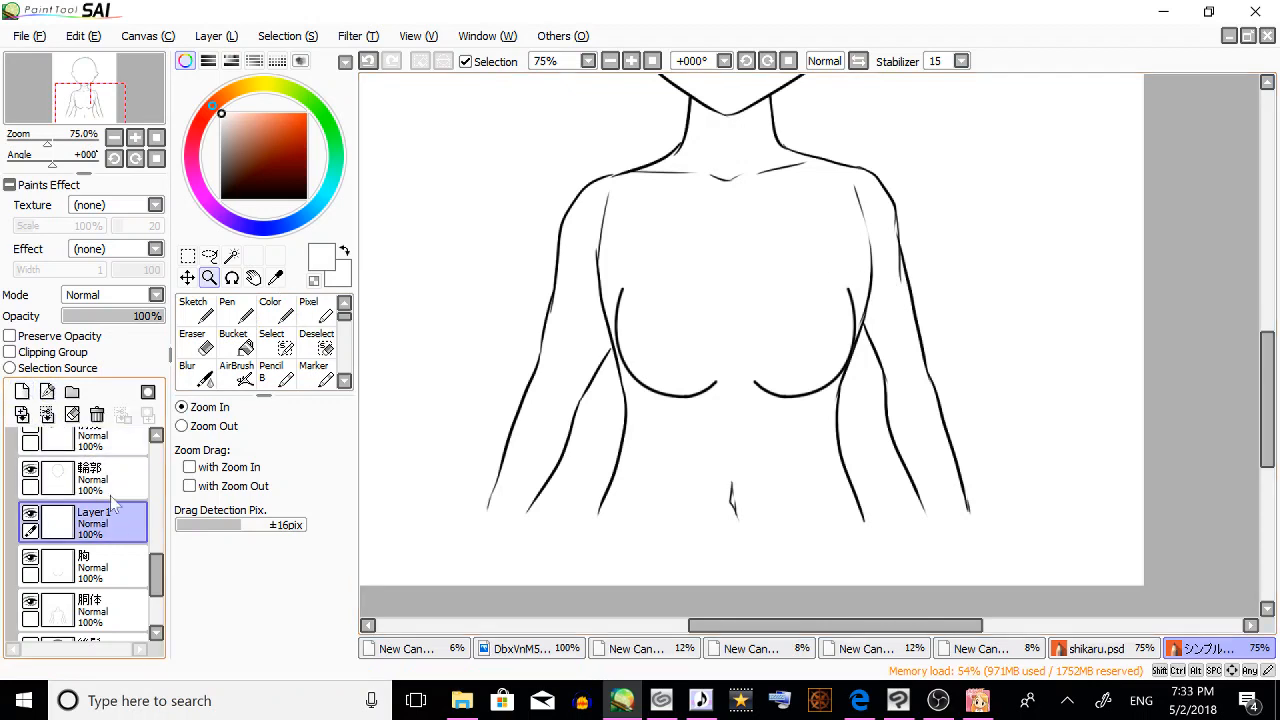
pyautogui.click(95, 583)
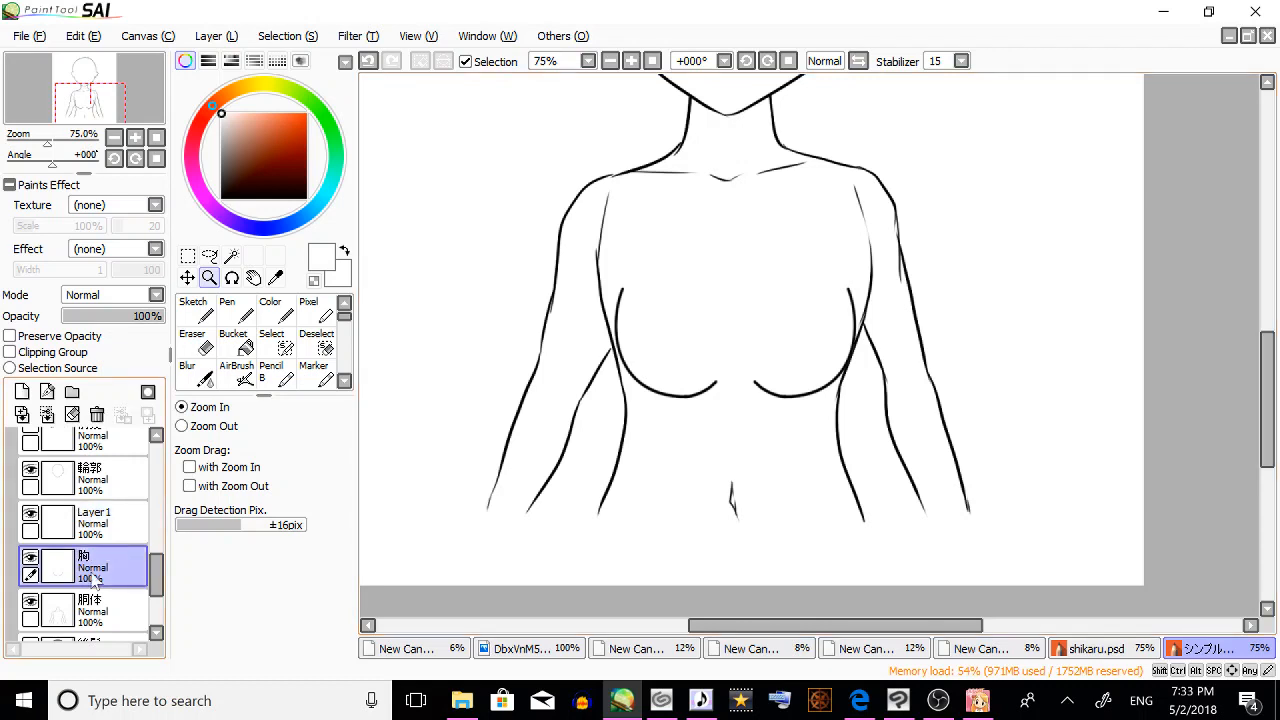
pyautogui.click(109, 316)
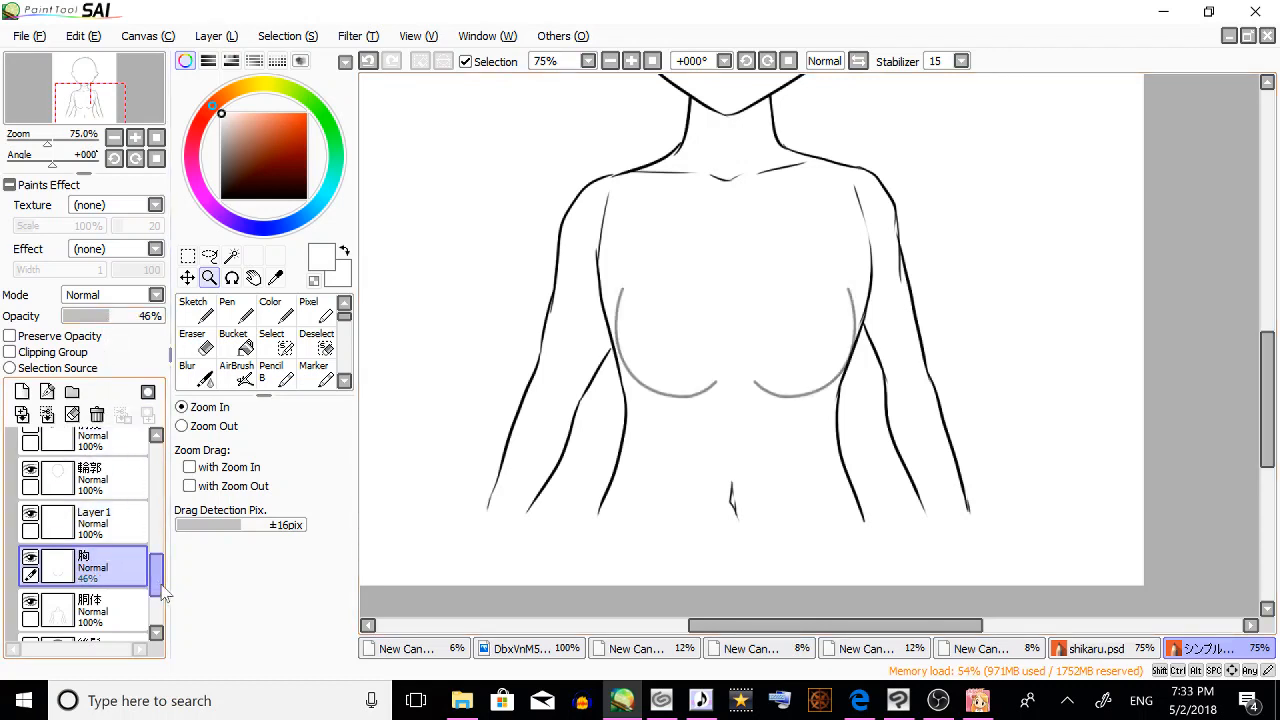
# Sketch both chest curves in orange on Layer1 with the size 20 Sketch brush, and trim the upper end of one curve.
pyautogui.click(193, 310)
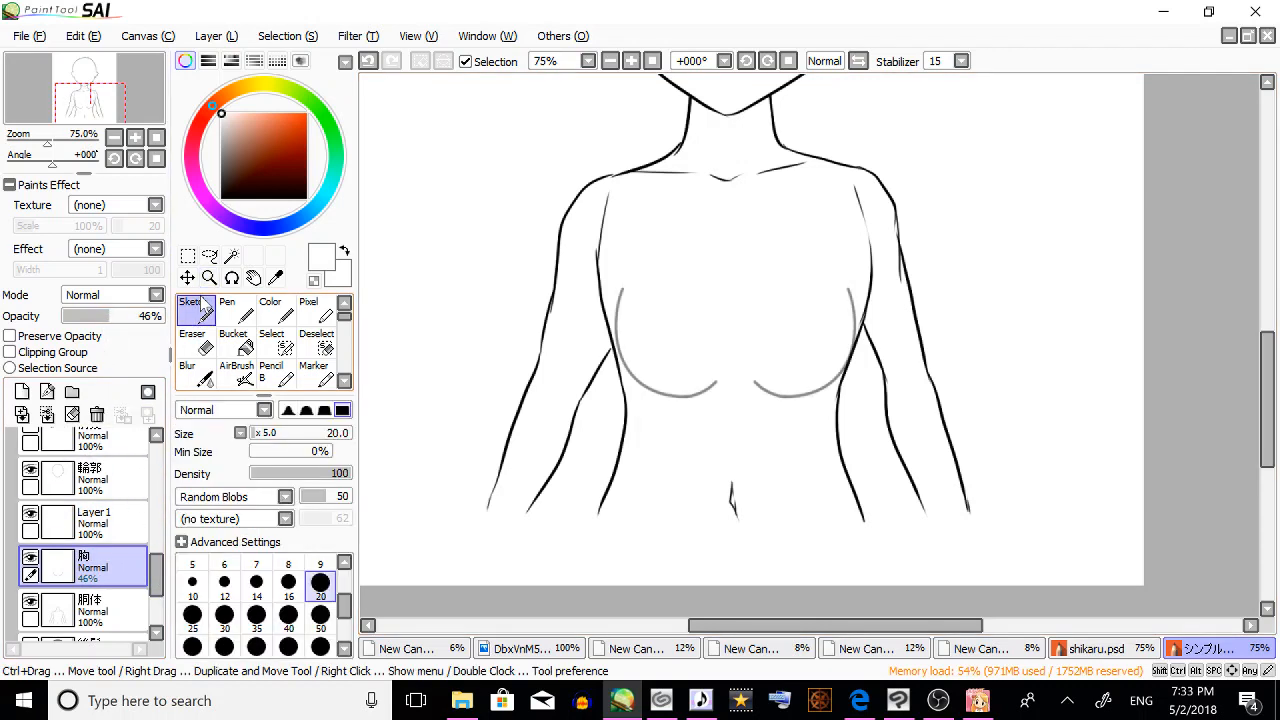
pyautogui.click(306, 113)
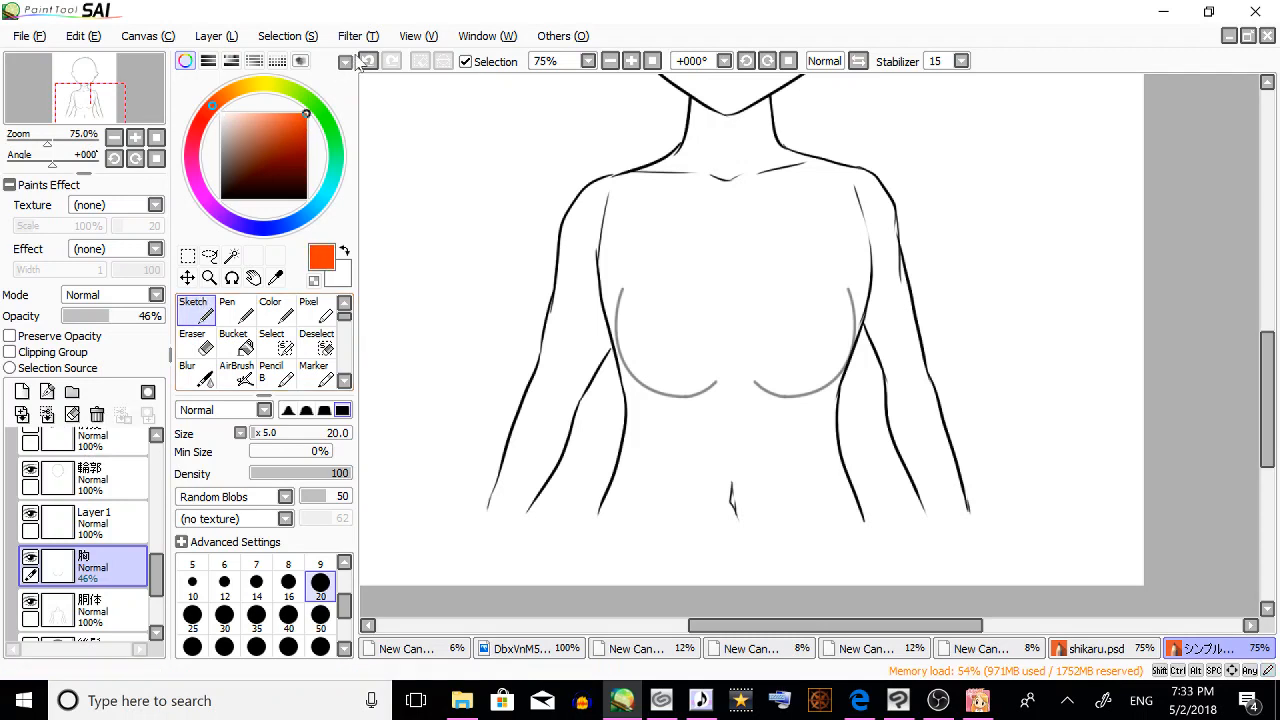
pyautogui.click(92, 520)
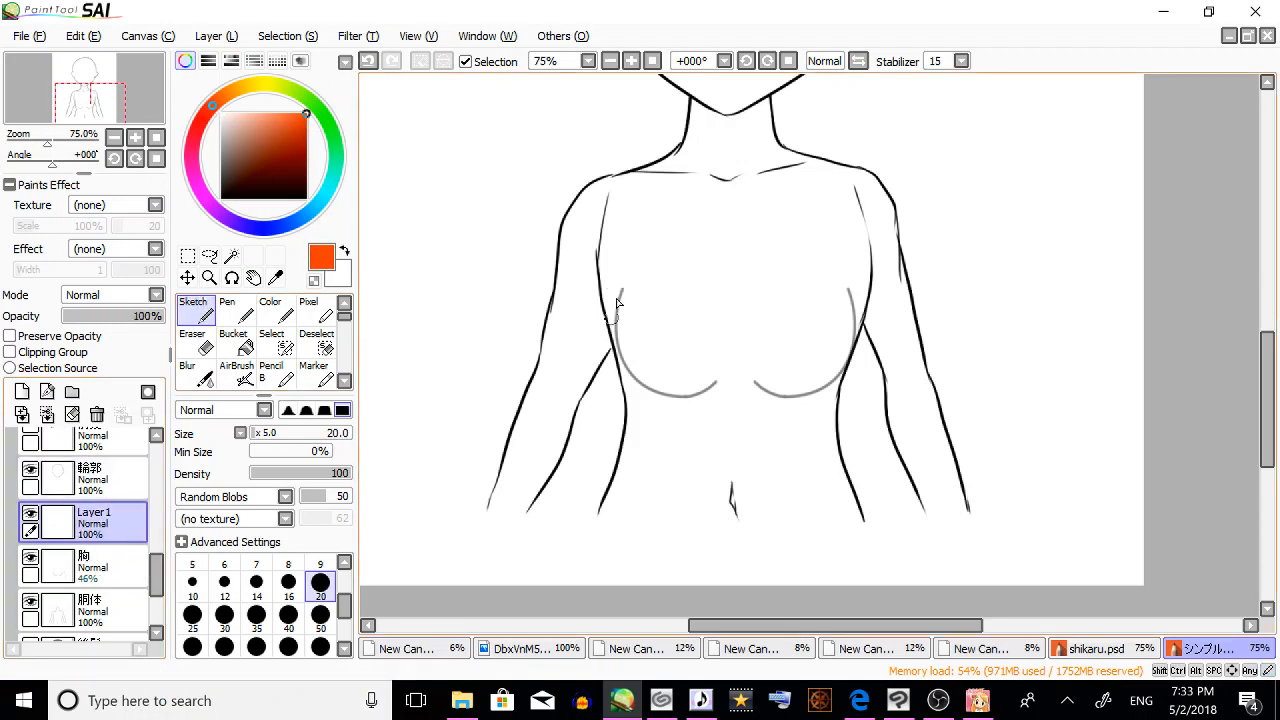
pyautogui.moveTo(618, 256)
pyautogui.mouseDown()
pyautogui.moveTo(601, 357)
pyautogui.moveTo(603, 327)
pyautogui.moveTo(628, 392)
pyautogui.moveTo(600, 355)
pyautogui.moveTo(633, 401)
pyautogui.moveTo(608, 371)
pyautogui.moveTo(654, 398)
pyautogui.moveTo(606, 375)
pyautogui.moveTo(669, 394)
pyautogui.moveTo(696, 382)
pyautogui.moveTo(660, 403)
pyautogui.moveTo(698, 376)
pyautogui.moveTo(689, 386)
pyautogui.moveTo(845, 378)
pyautogui.mouseUp()
pyautogui.moveTo(784, 401)
pyautogui.mouseDown()
pyautogui.moveTo(820, 393)
pyautogui.moveTo(847, 366)
pyautogui.mouseUp()
pyautogui.moveTo(795, 403)
pyautogui.mouseDown()
pyautogui.moveTo(845, 374)
pyautogui.moveTo(810, 384)
pyautogui.moveTo(829, 394)
pyautogui.moveTo(854, 349)
pyautogui.moveTo(839, 384)
pyautogui.moveTo(860, 263)
pyautogui.moveTo(856, 356)
pyautogui.moveTo(840, 272)
pyautogui.moveTo(857, 202)
pyautogui.moveTo(808, 269)
pyautogui.mouseUp()
pyautogui.click(314, 281)
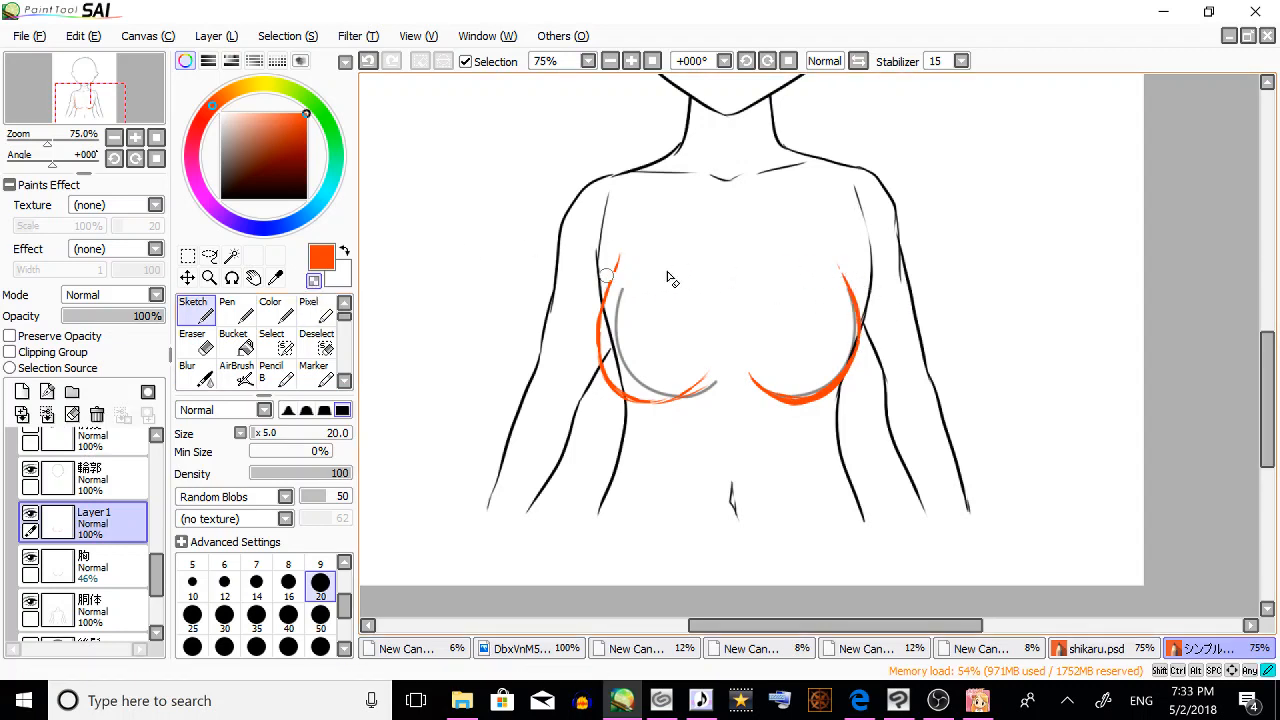
pyautogui.moveTo(610, 286); pyautogui.dragTo(630, 260)
# Select the orange chest sketch and scale and move it to line up with the template's chest curves.
pyautogui.click(208, 260)
pyautogui.click(188, 257)
pyautogui.moveTo(535, 233)
pyautogui.mouseDown()
pyautogui.moveTo(996, 420)
pyautogui.moveTo(996, 433)
pyautogui.mouseUp()
pyautogui.click(187, 278)
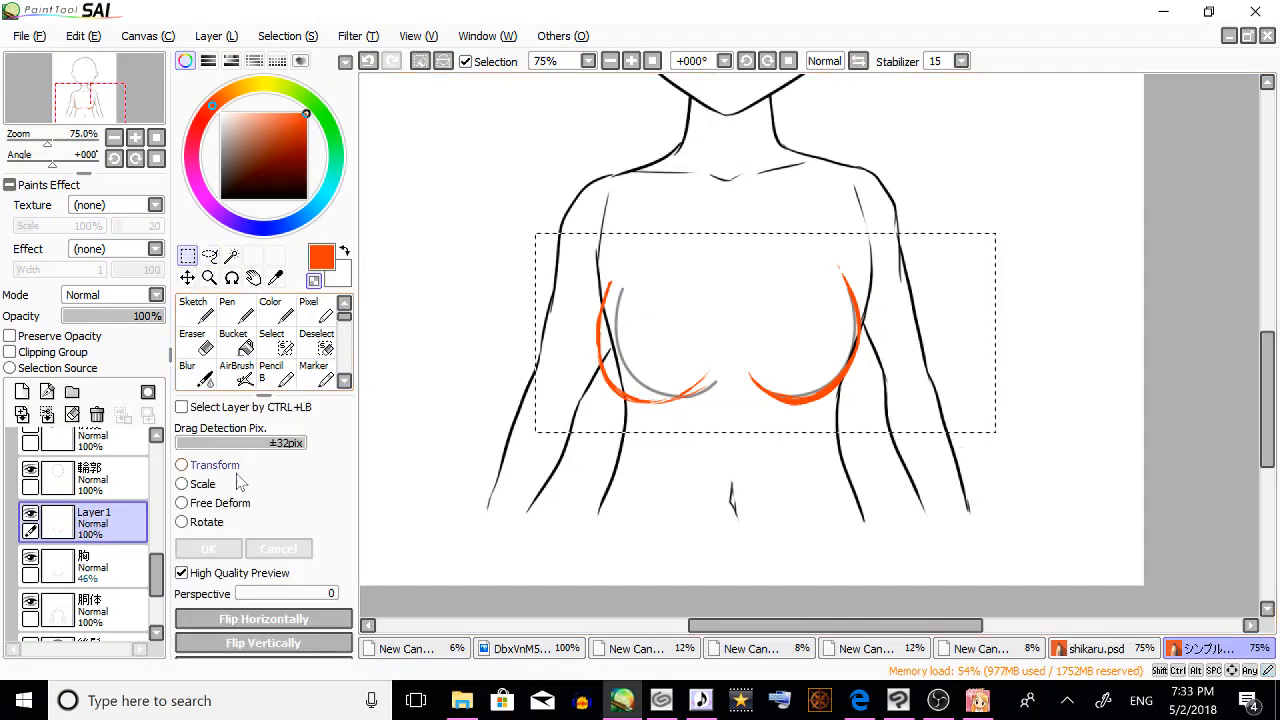
pyautogui.click(190, 484)
pyautogui.moveTo(862, 247); pyautogui.dragTo(831, 263)
pyautogui.moveTo(755, 330)
pyautogui.mouseDown()
pyautogui.moveTo(769, 318)
pyautogui.moveTo(802, 339)
pyautogui.mouseUp()
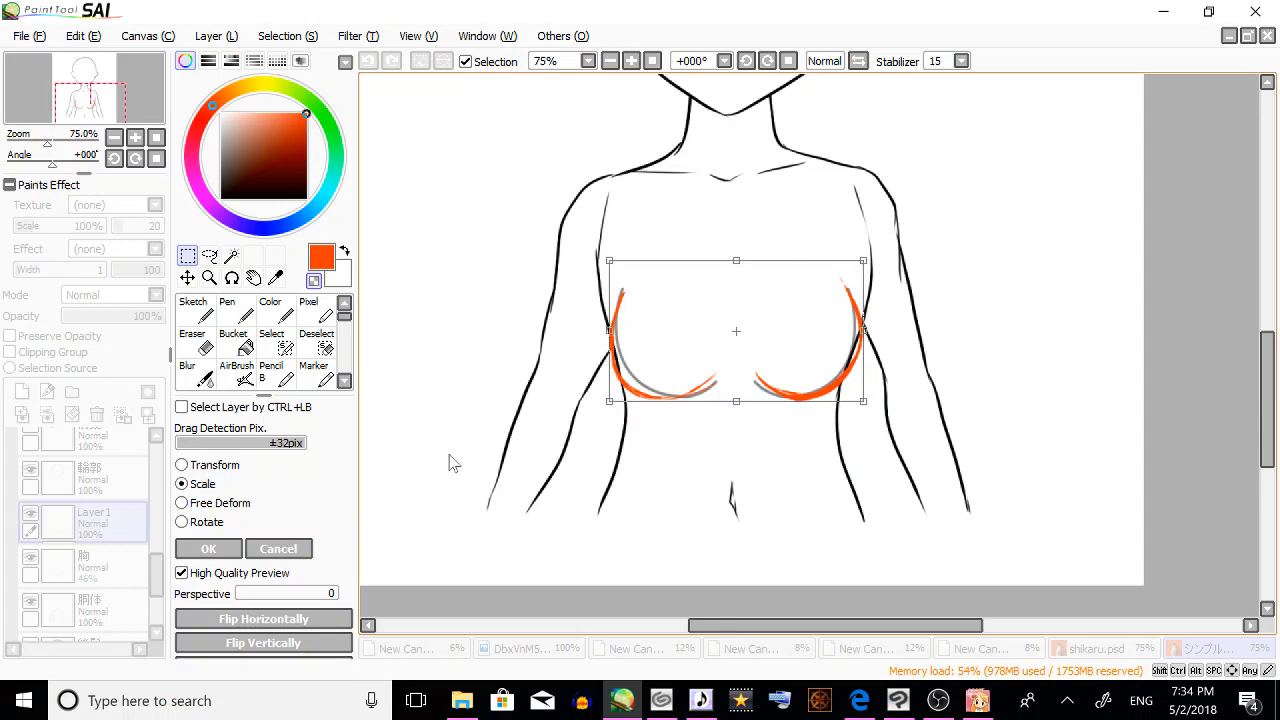
pyautogui.click(208, 548)
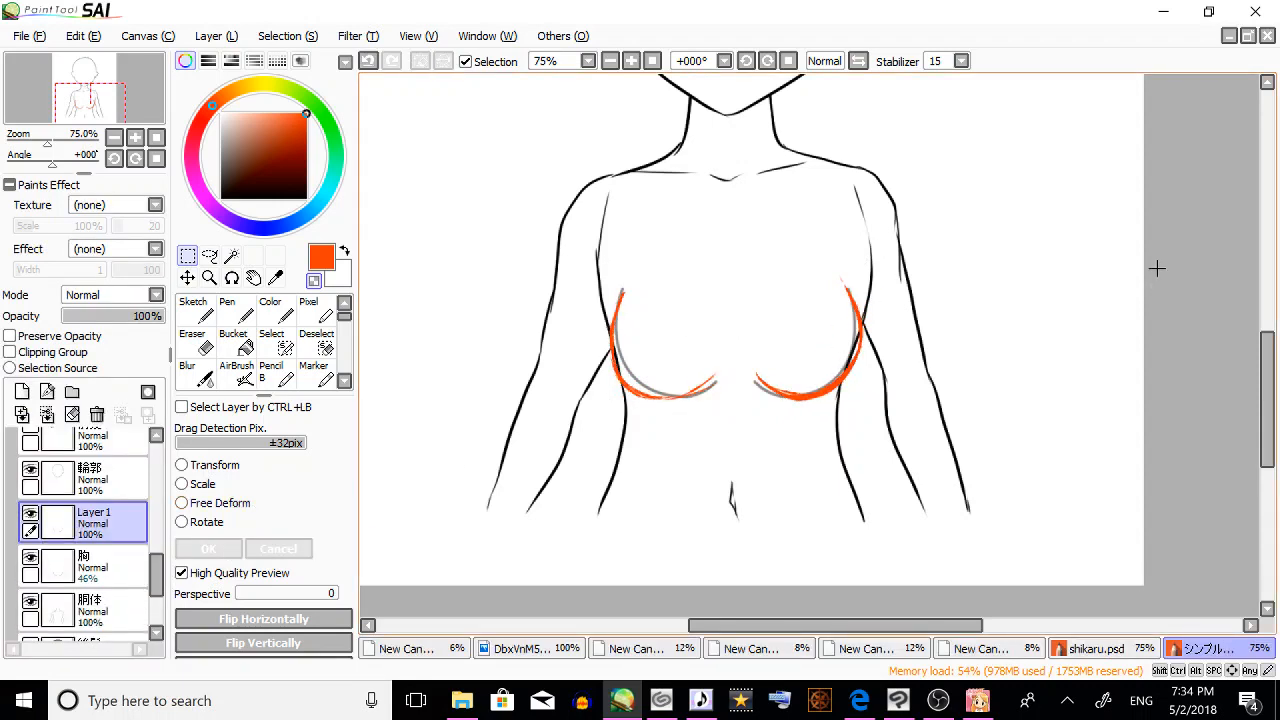
# Set the orange sketch layer's opacity to 45% and hide the template's 胸 layer.
pyautogui.click(108, 316)
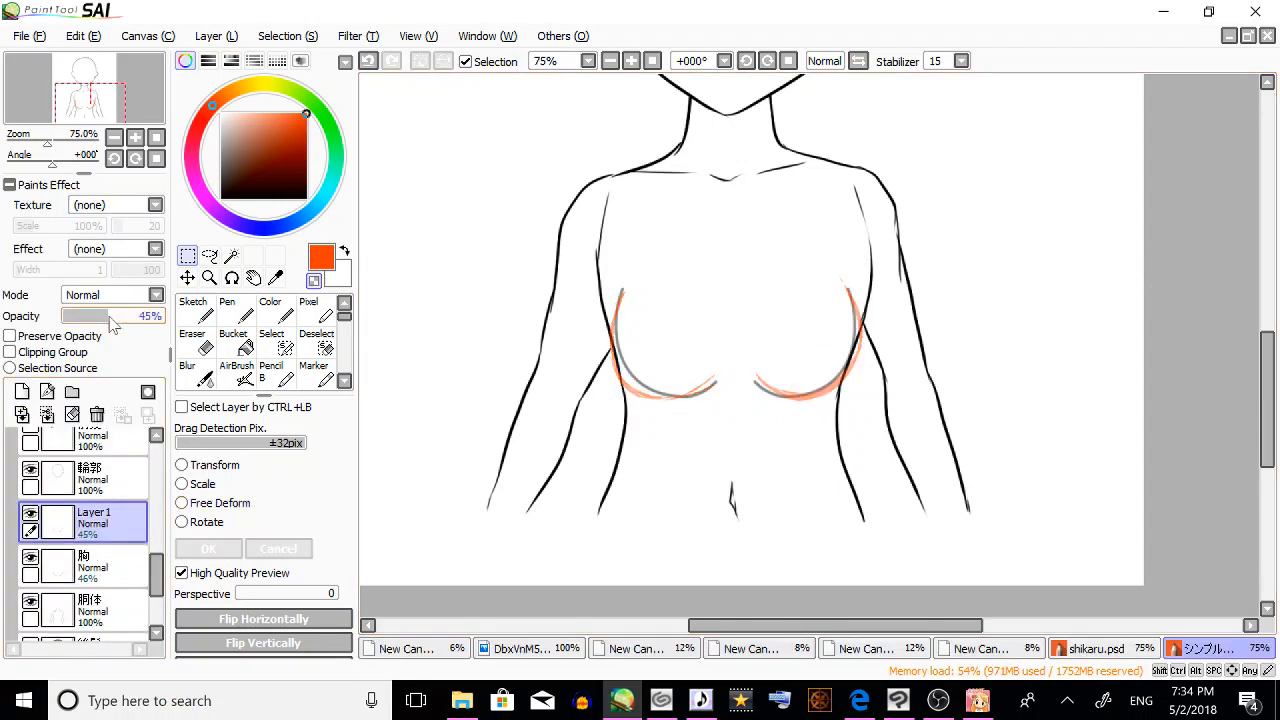
pyautogui.click(31, 557)
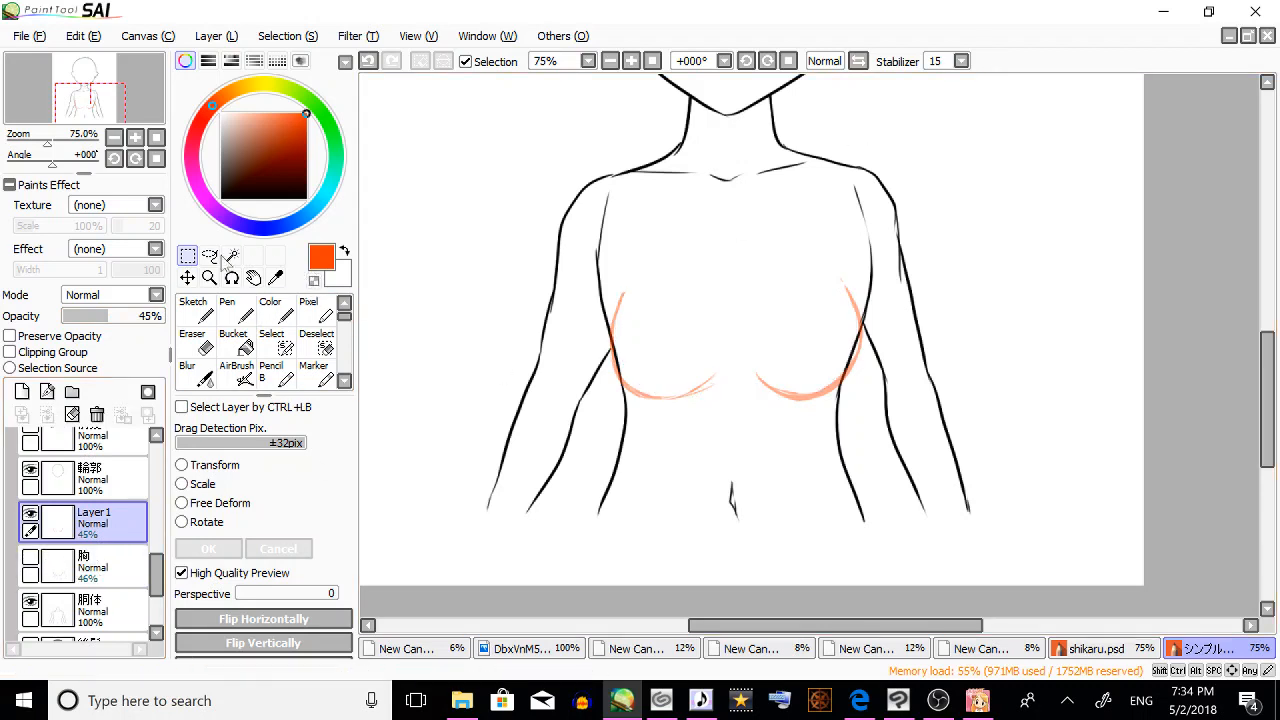
# Trace both chest curves in black on a new layer with the size 4 Pencil, following the orange sketch.
pyautogui.click(205, 311)
pyautogui.click(305, 196)
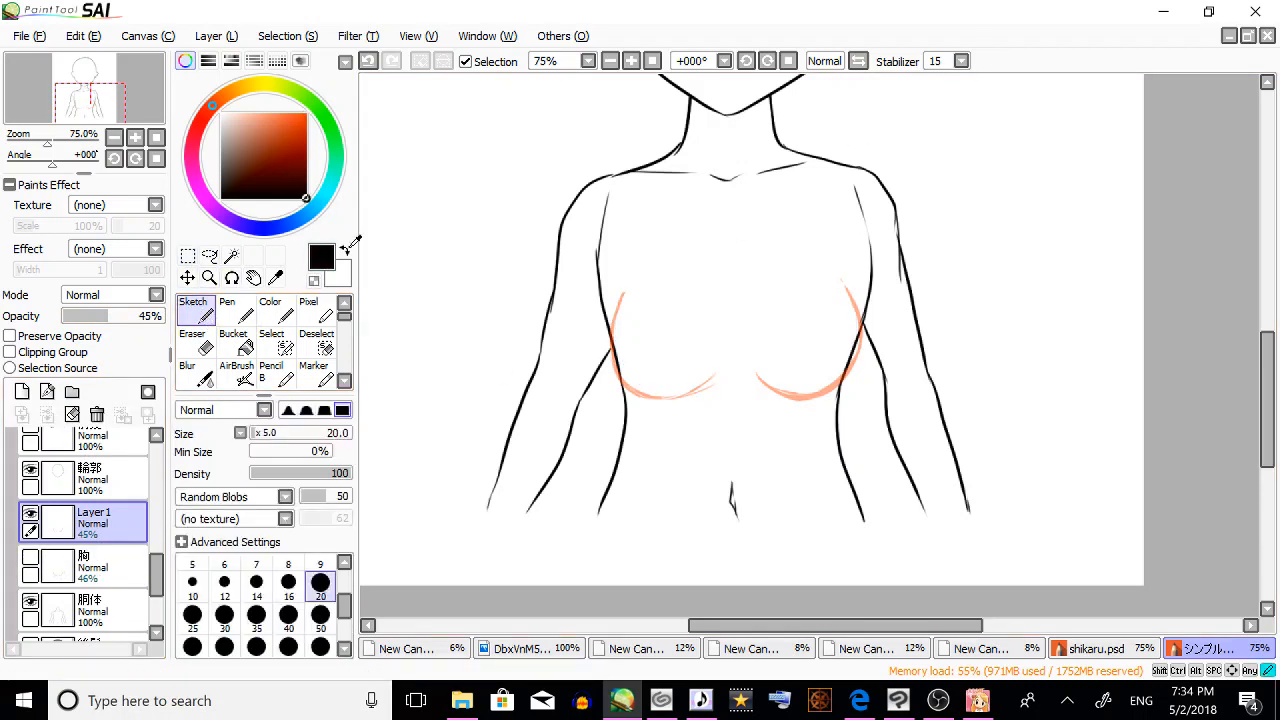
pyautogui.moveTo(343, 315); pyautogui.dragTo(340, 355)
pyautogui.click(315, 343)
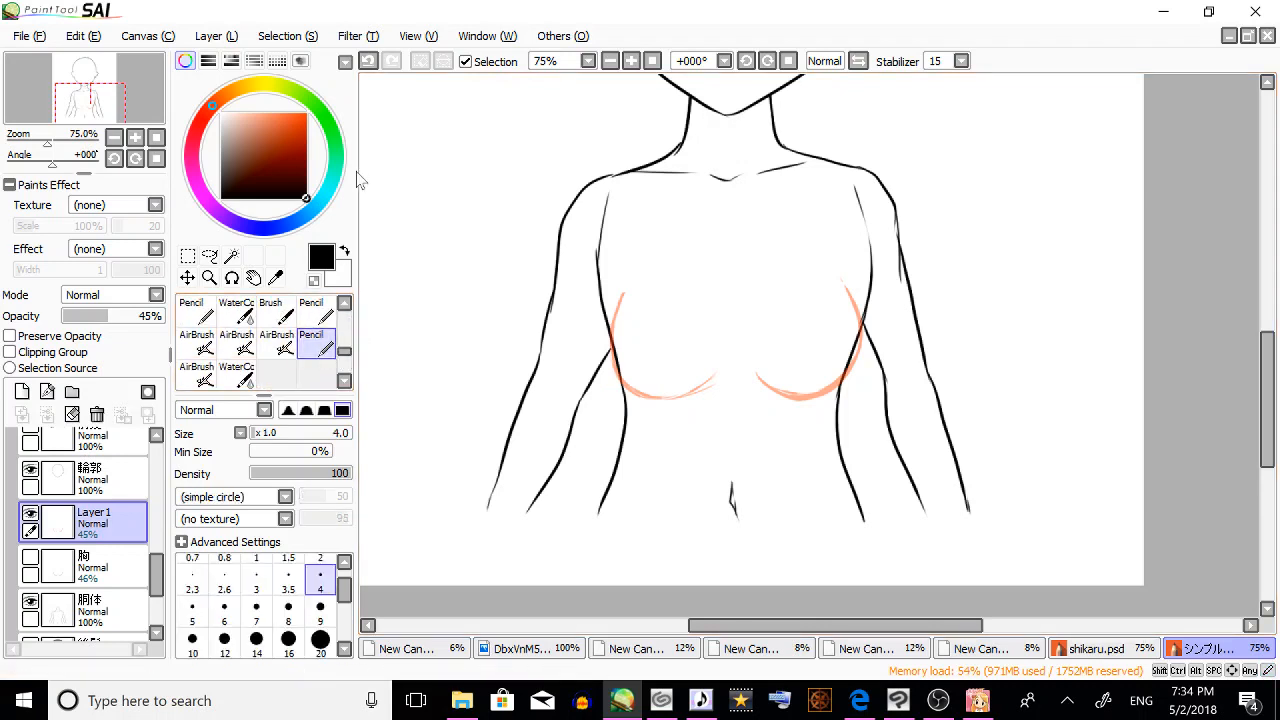
pyautogui.click(22, 392)
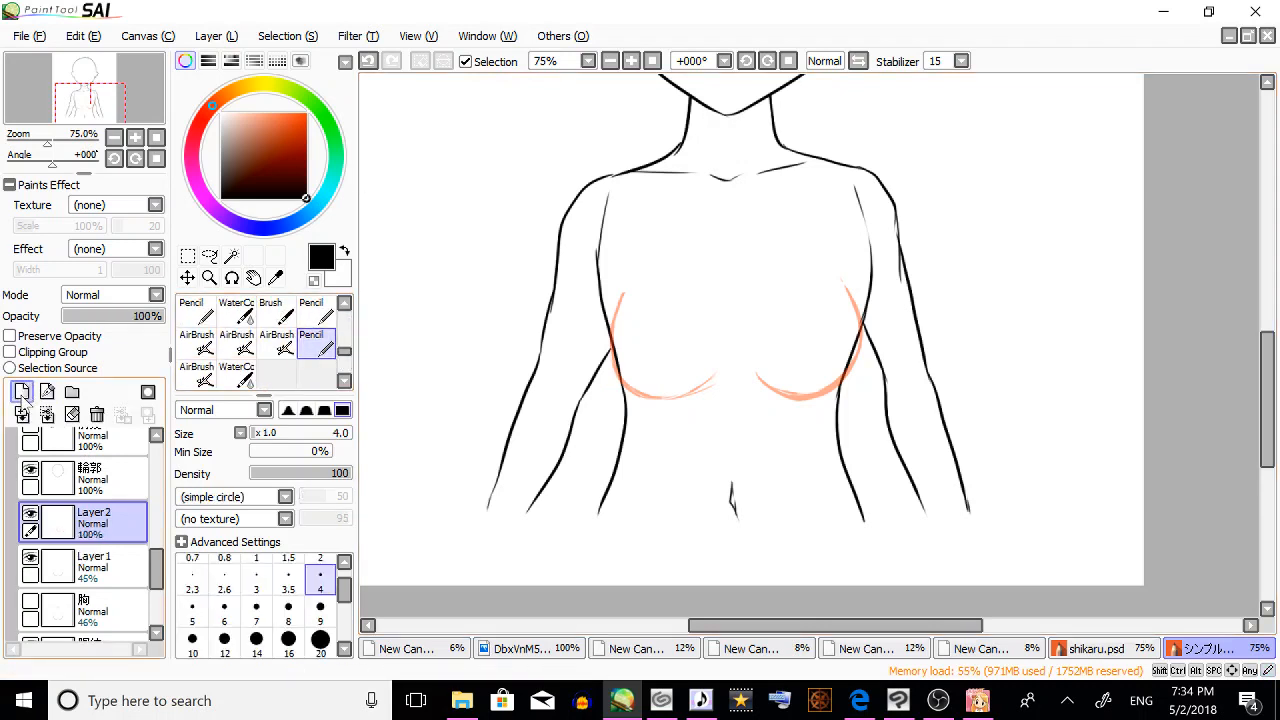
pyautogui.moveTo(623, 286); pyautogui.dragTo(615, 322)
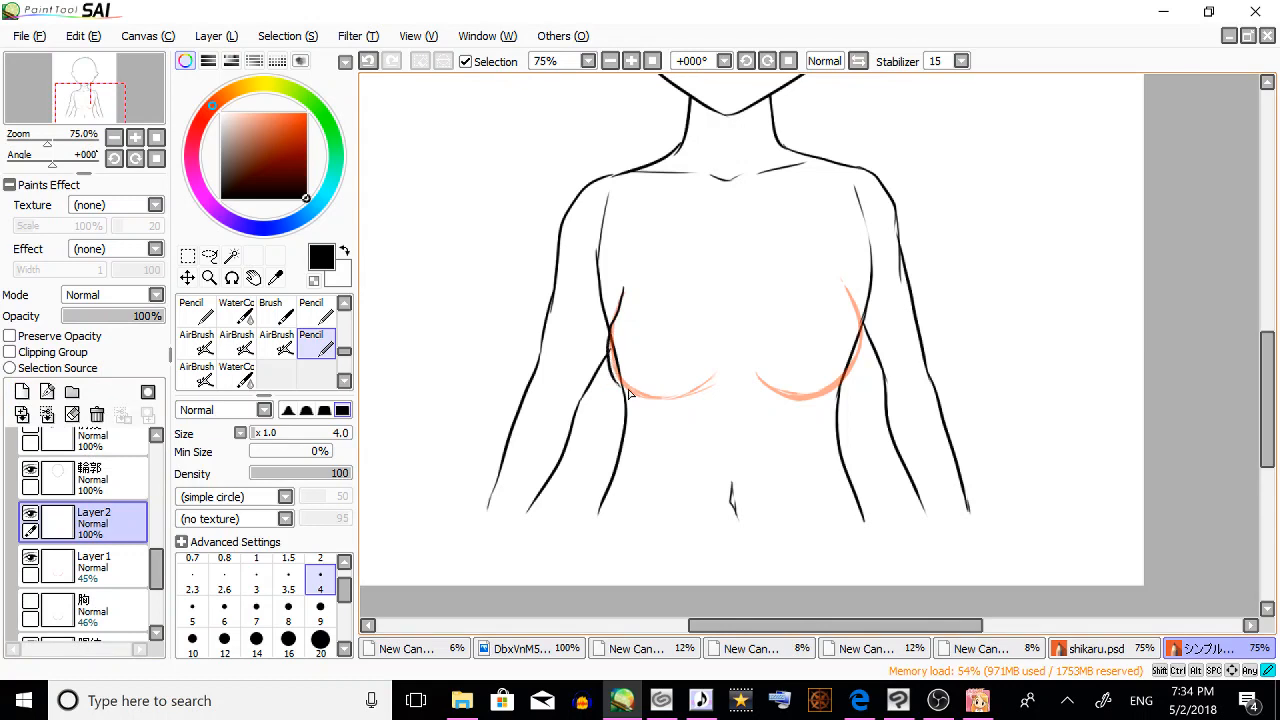
pyautogui.hotkey('ctrl', 'z')
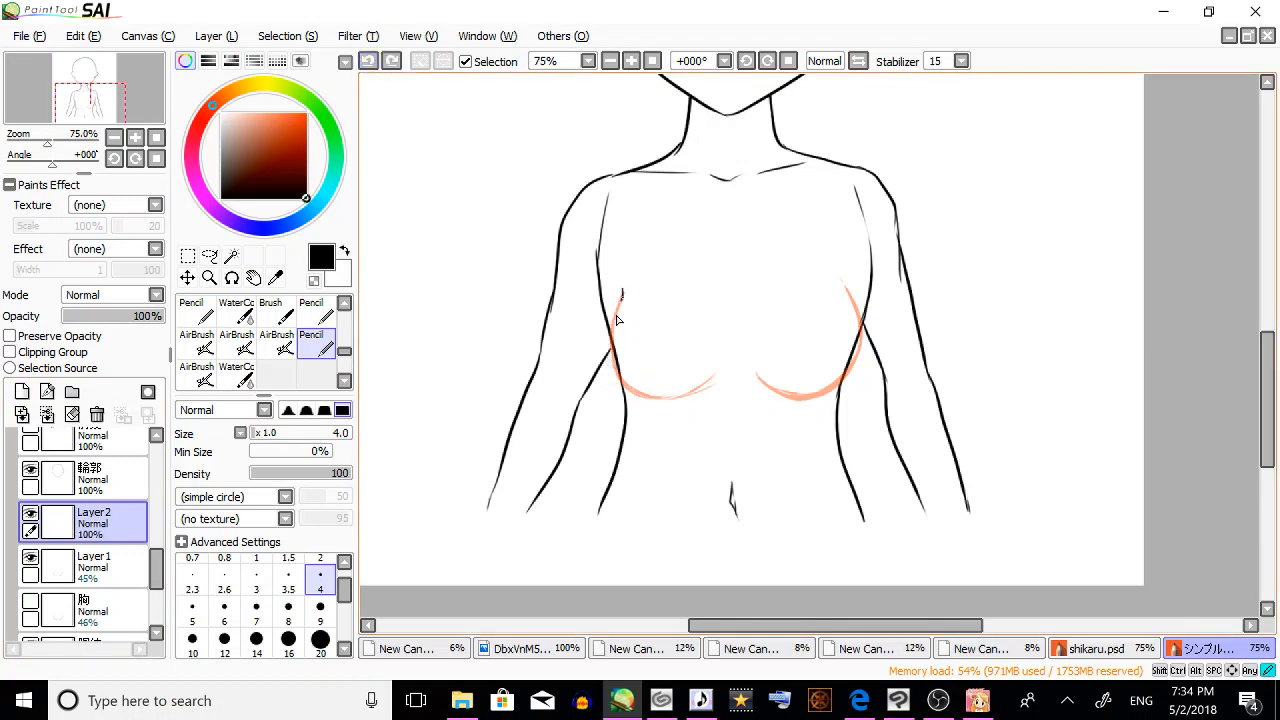
pyautogui.moveTo(617, 315); pyautogui.dragTo(614, 321)
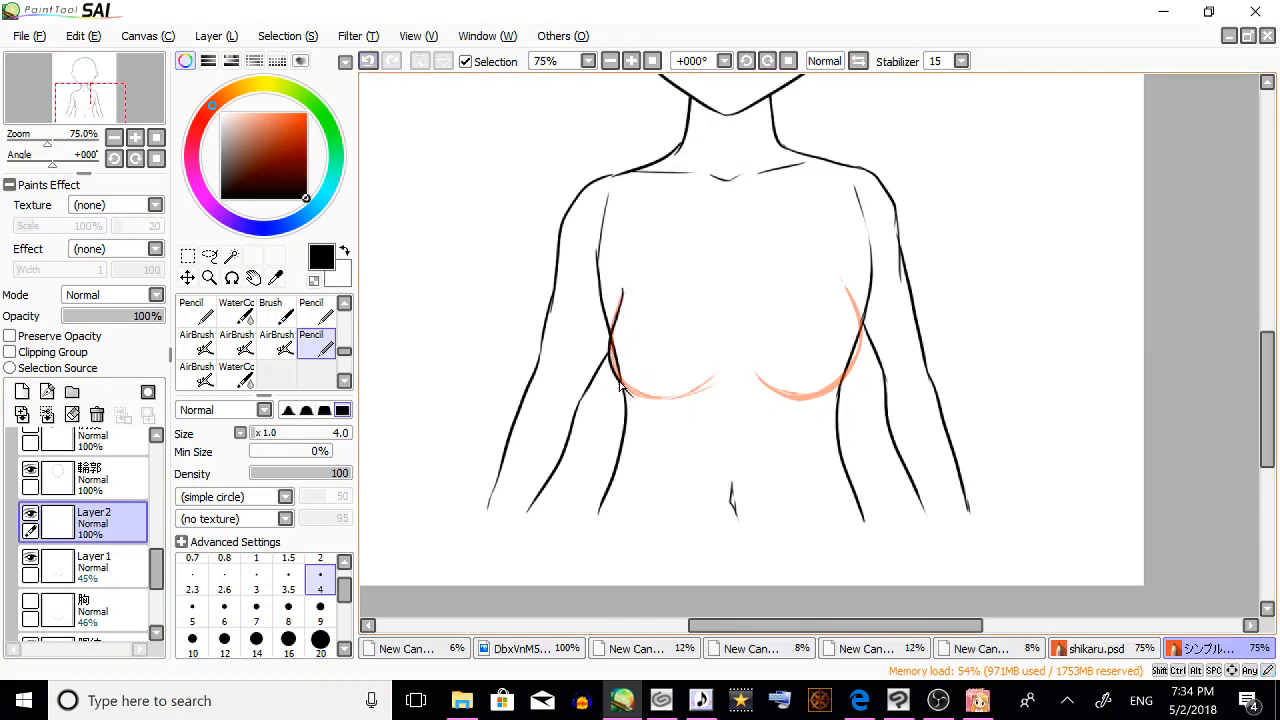
pyautogui.moveTo(626, 392)
pyautogui.mouseDown()
pyautogui.moveTo(851, 370)
pyautogui.moveTo(838, 378)
pyautogui.moveTo(846, 280)
pyautogui.mouseUp()
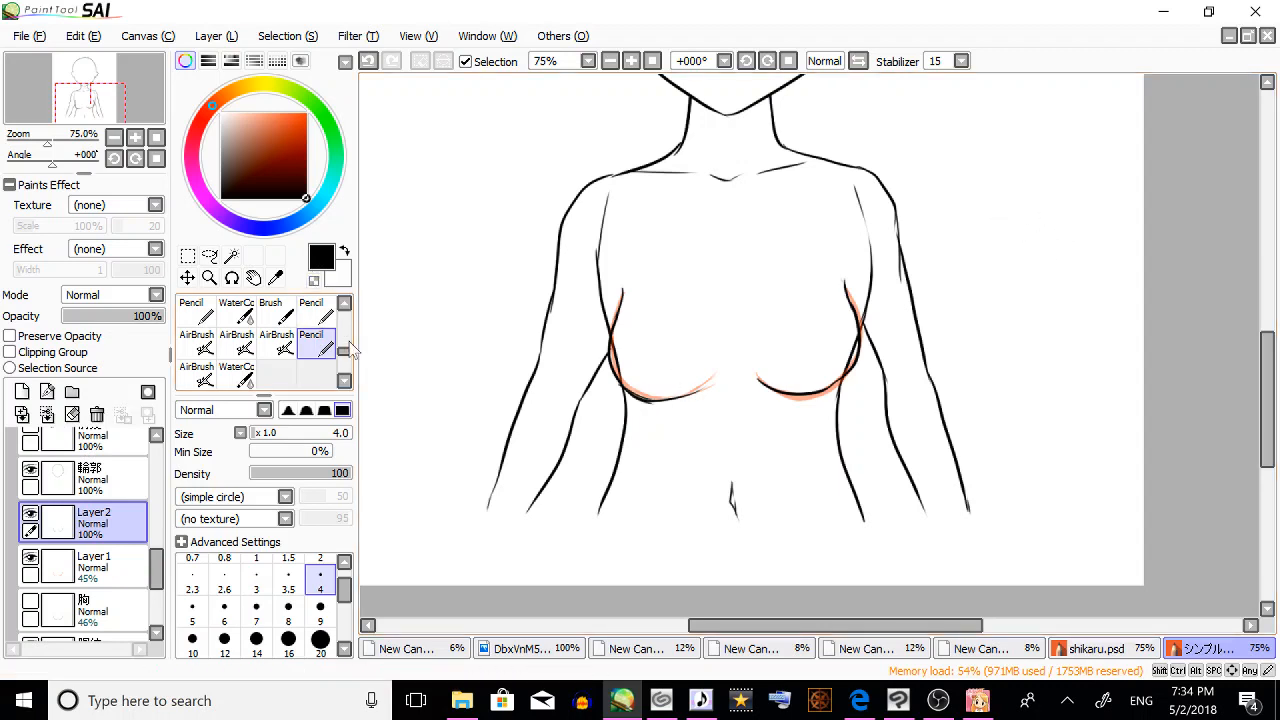
# Close the gaps above and between the chest curves with the selection brush, and select the enclosed area with the Magic Wand.
pyautogui.moveTo(343, 352); pyautogui.dragTo(343, 308)
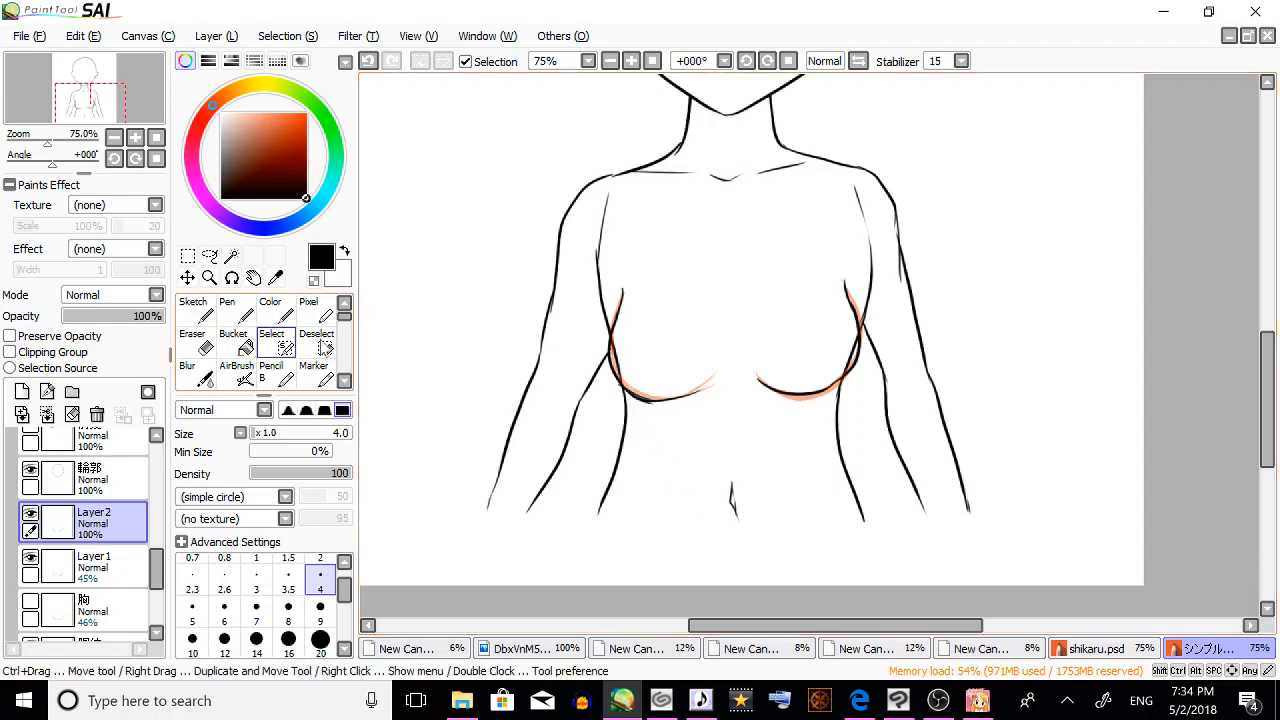
pyautogui.click(284, 346)
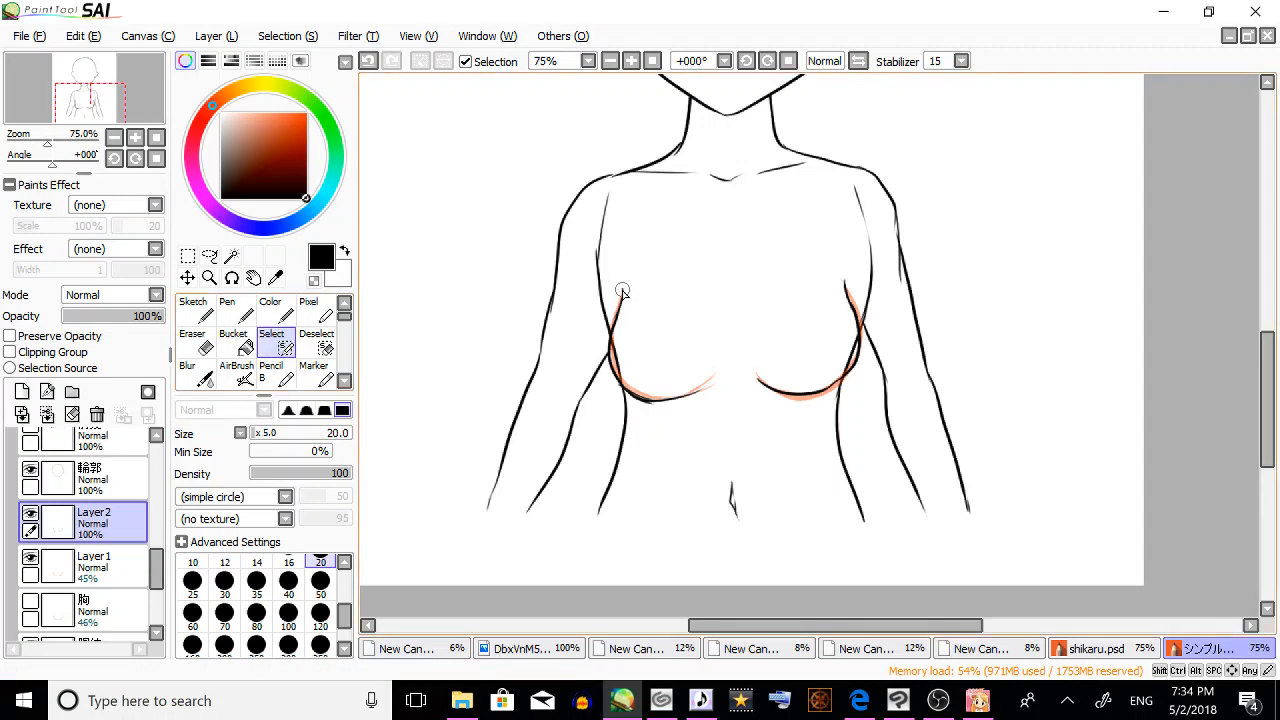
pyautogui.moveTo(622, 290); pyautogui.dragTo(846, 285)
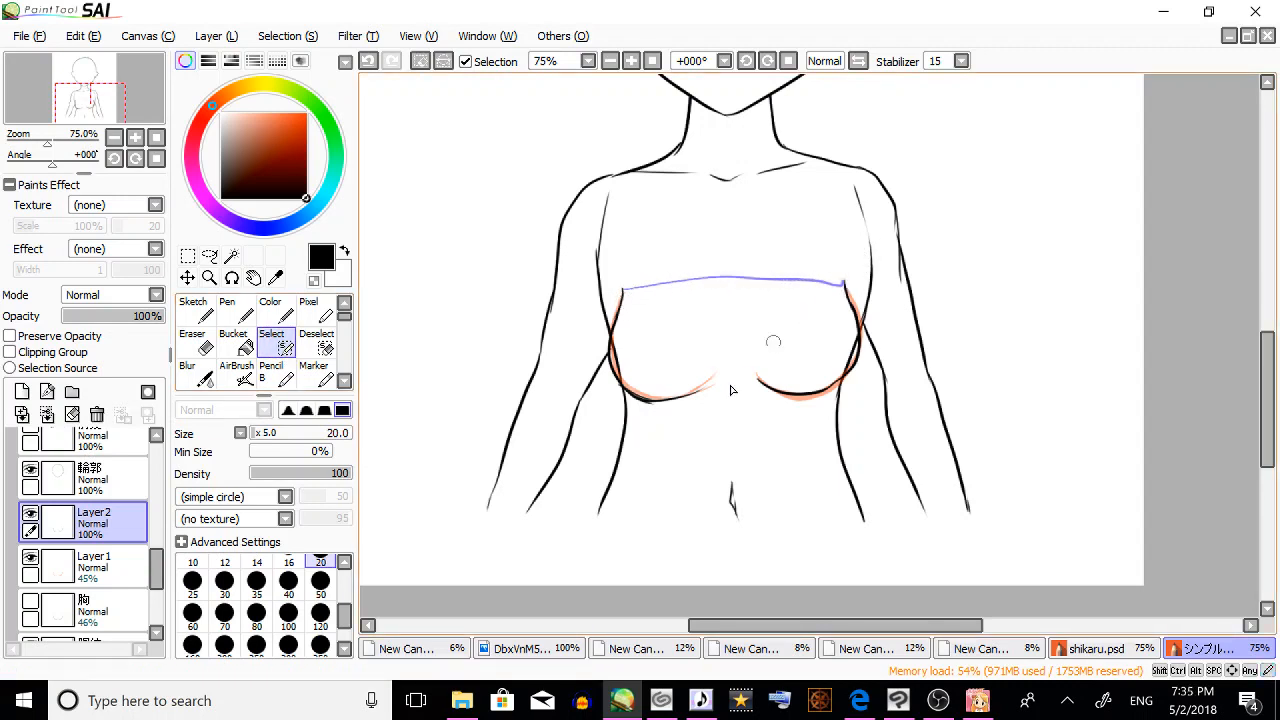
pyautogui.moveTo(700, 395)
pyautogui.mouseDown()
pyautogui.moveTo(733, 378)
pyautogui.moveTo(768, 377)
pyautogui.moveTo(697, 389)
pyautogui.moveTo(763, 381)
pyautogui.mouseUp()
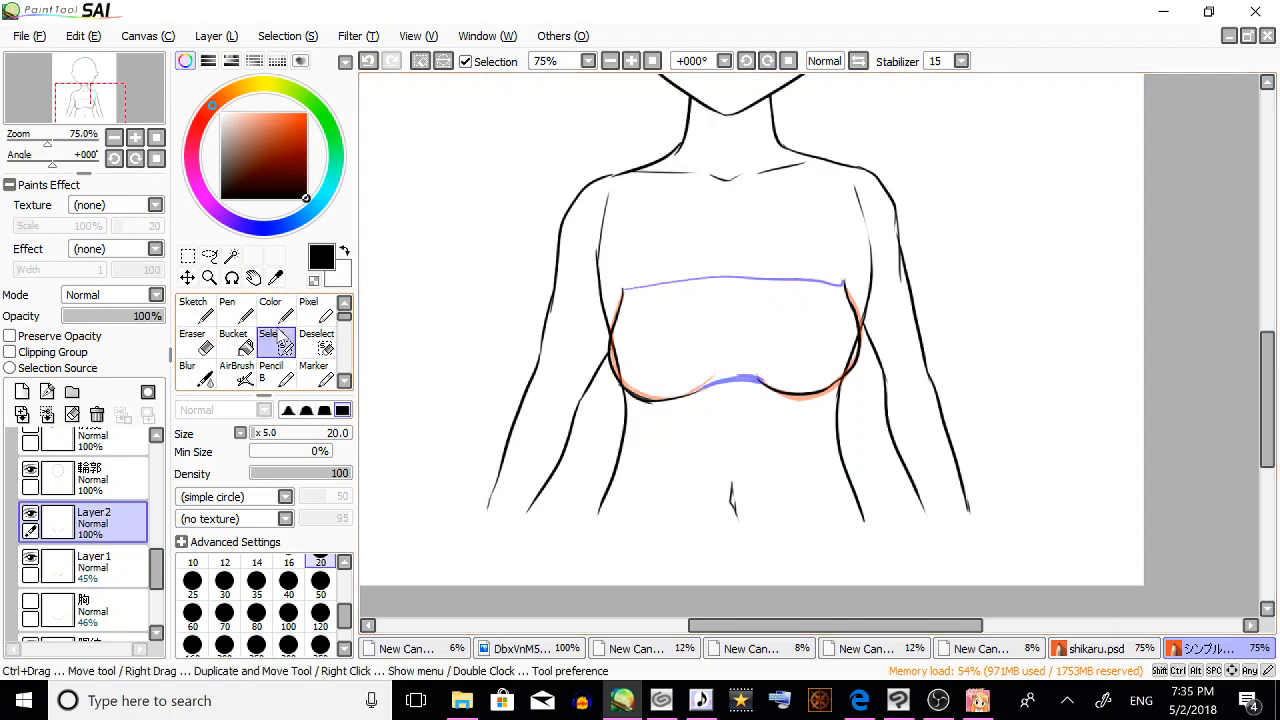
pyautogui.click(231, 256)
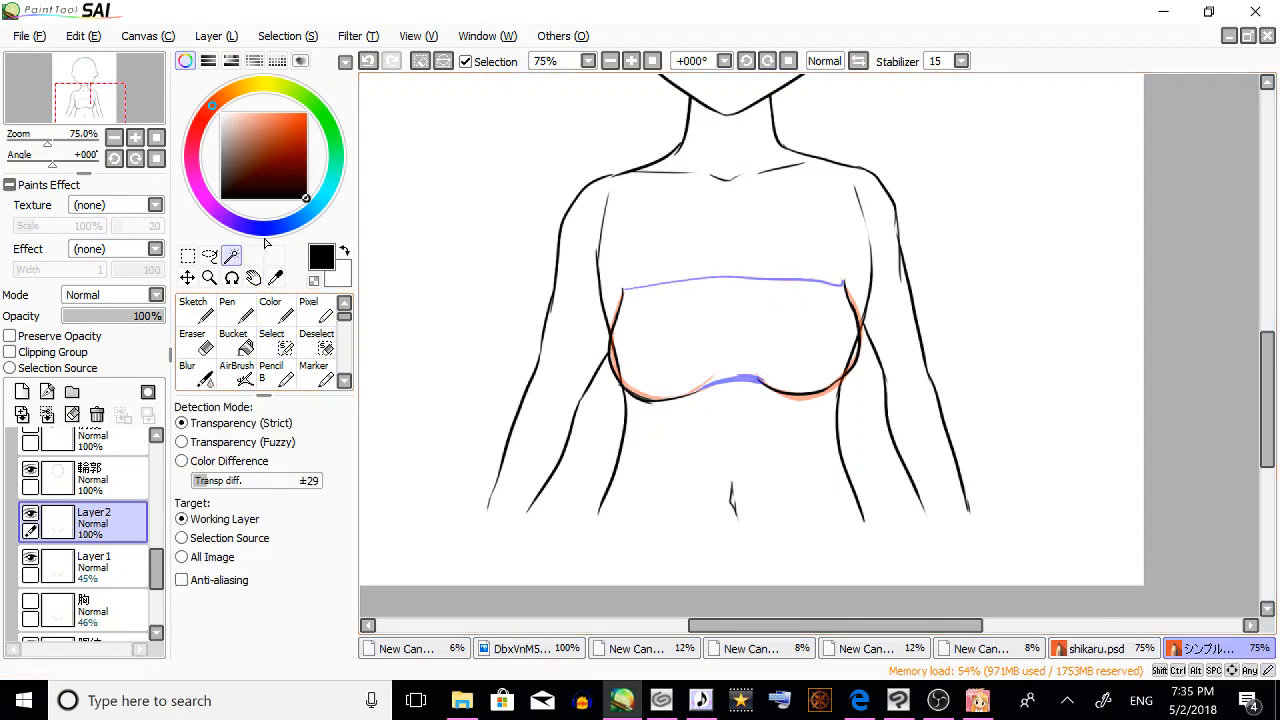
pyautogui.click(775, 328)
pyautogui.click(271, 340)
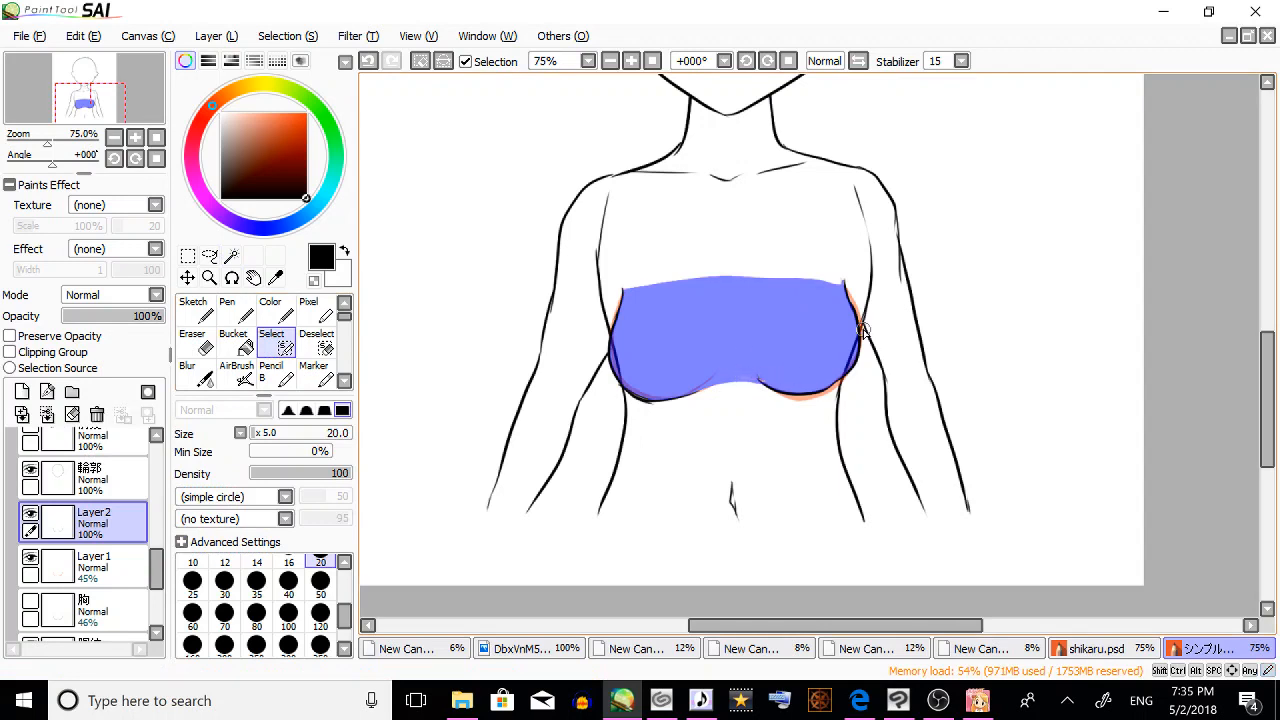
# Paint the selected chest area white on a new Multiply layer, merge it down into the chest line layer, and clear the selection.
pyautogui.click(22, 391)
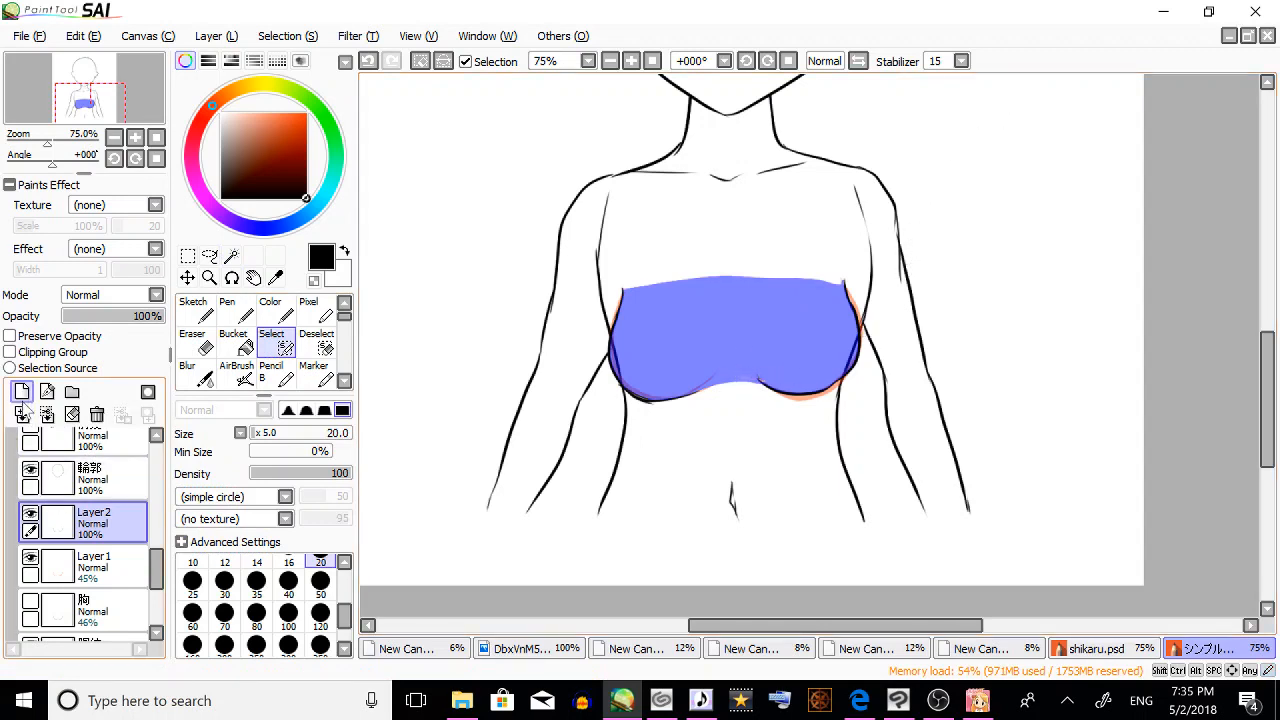
pyautogui.click(133, 298)
pyautogui.click(84, 328)
pyautogui.press('x')
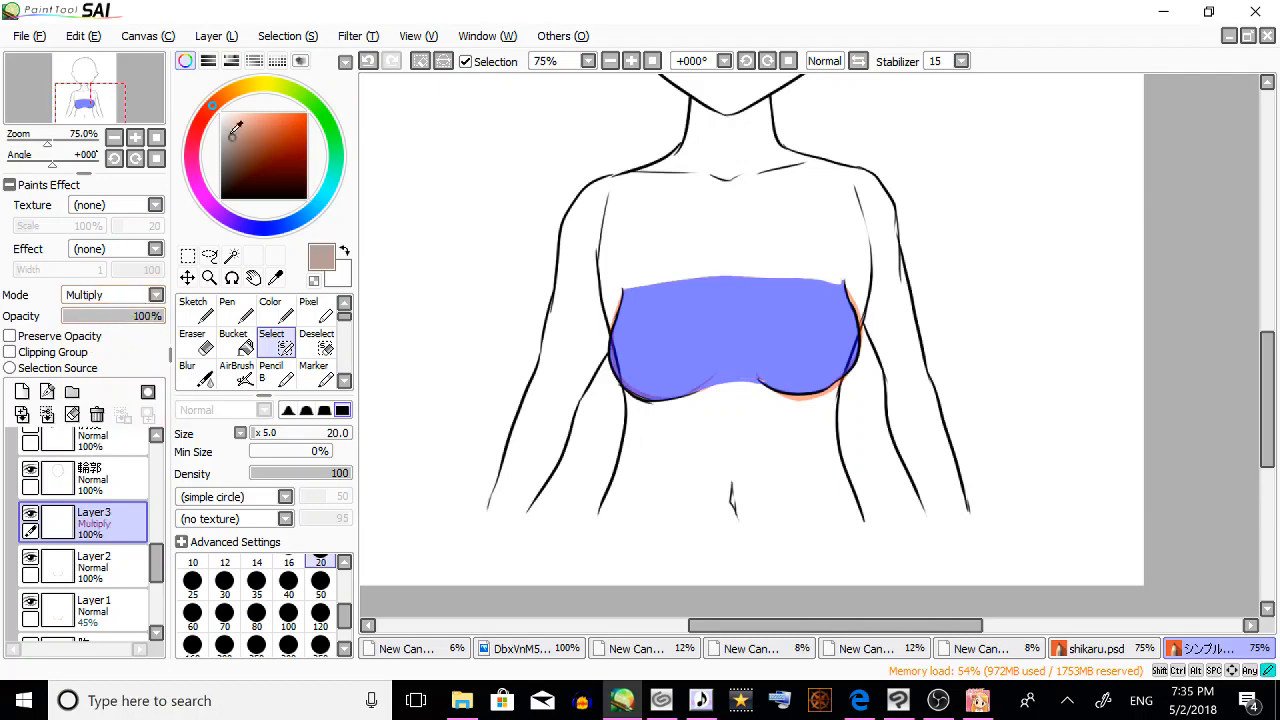
pyautogui.click(270, 310)
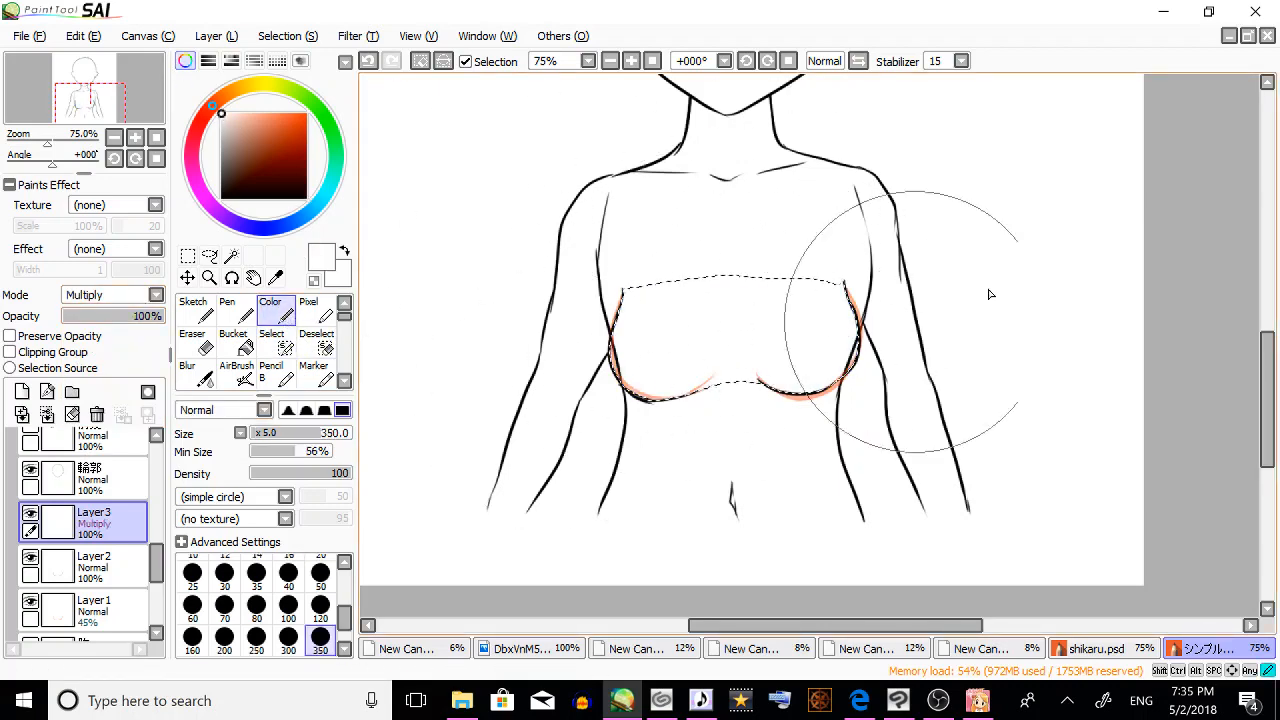
pyautogui.click(47, 415)
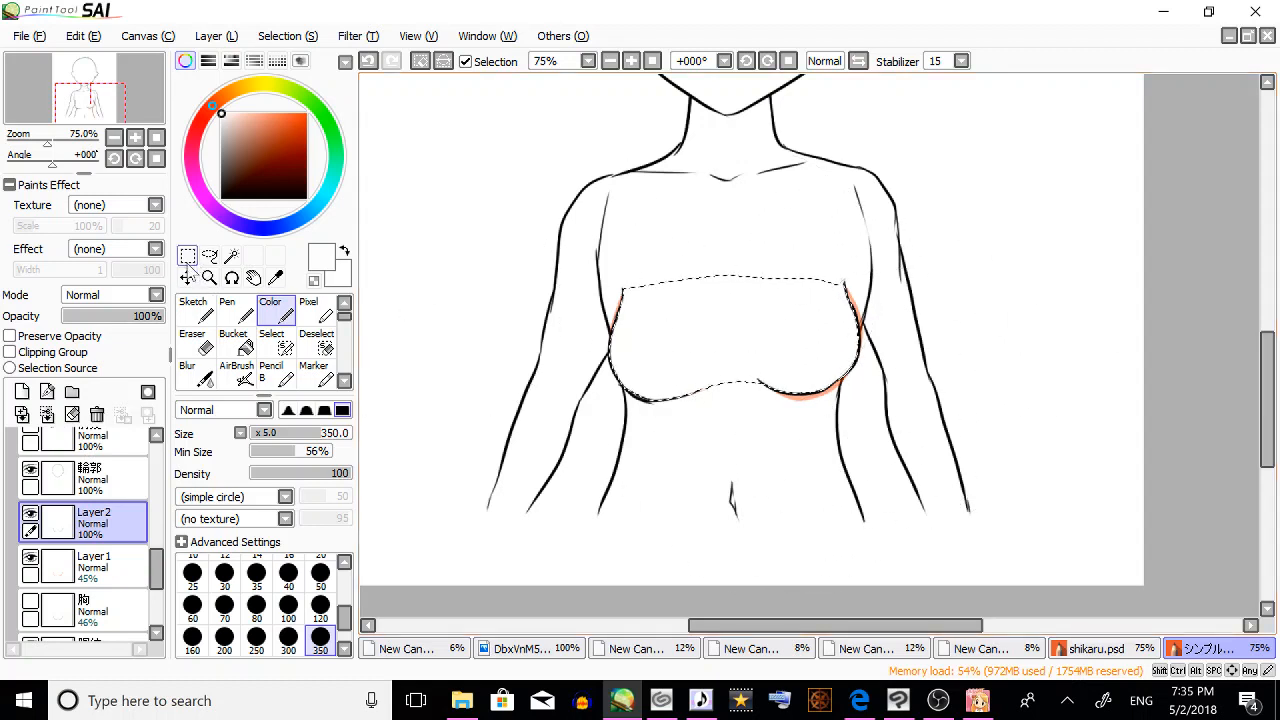
pyautogui.press('m')
pyautogui.hotkey('ctrl', 'd')
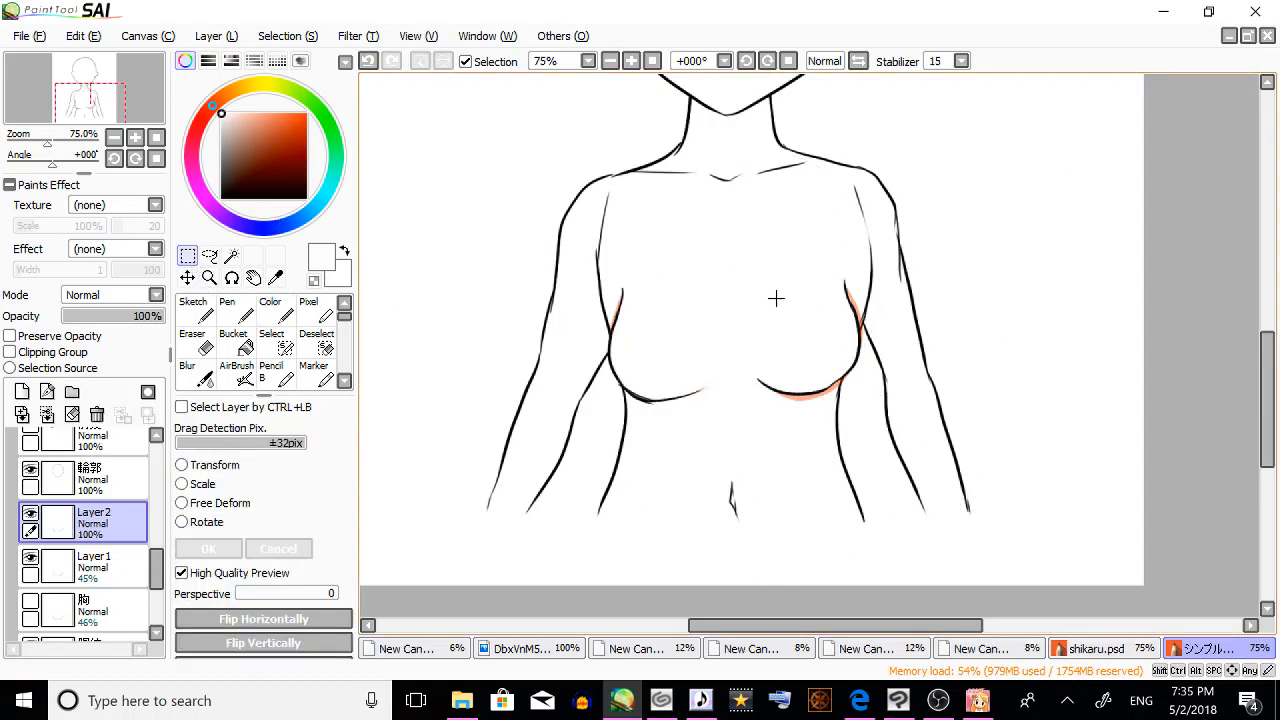
# Delete the orange chest sketch layer and toggle the new chest layer's visibility to check its lines.
pyautogui.click(112, 566)
pyautogui.click(97, 414)
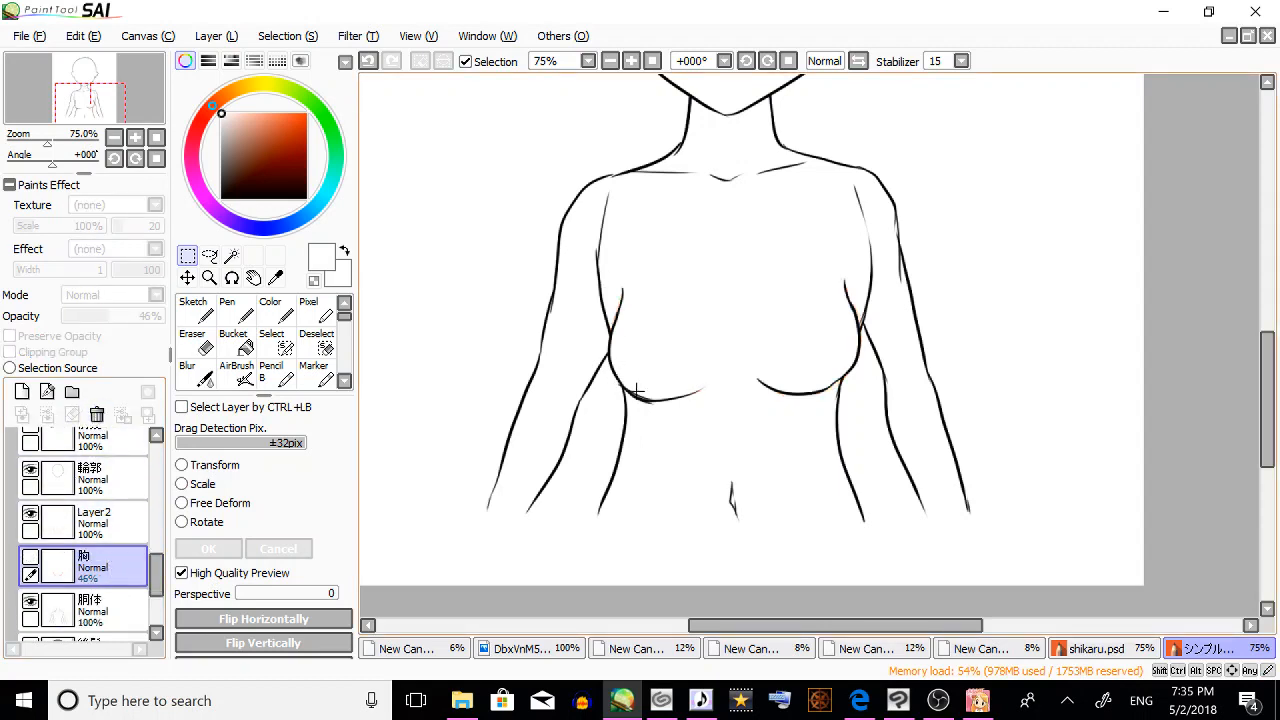
pyautogui.click(30, 518)
pyautogui.click(41, 521)
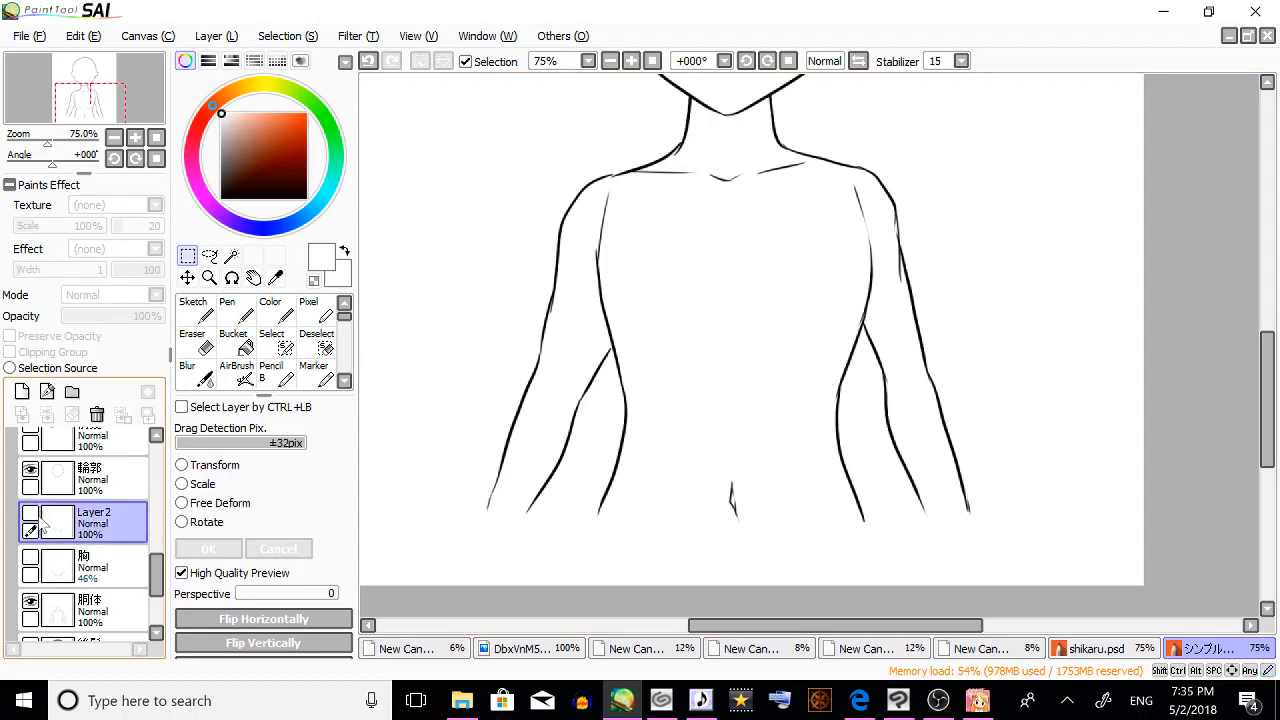
pyautogui.click(32, 517)
pyautogui.click(37, 519)
pyautogui.click(38, 520)
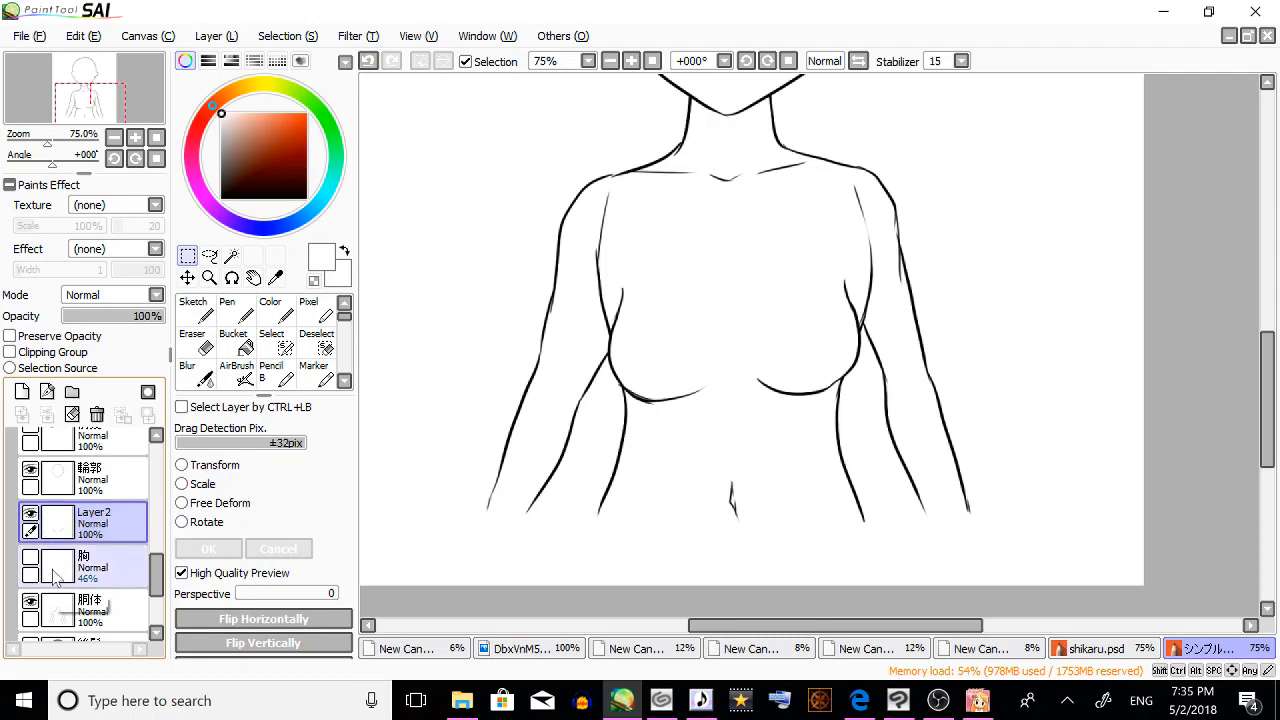
# Copy the layer name of the template's hidden 胸 layer without changing it.
pyautogui.moveTo(1267, 386)
pyautogui.mouseDown()
pyautogui.moveTo(1277, 343)
pyautogui.moveTo(1277, 386)
pyautogui.mouseUp()
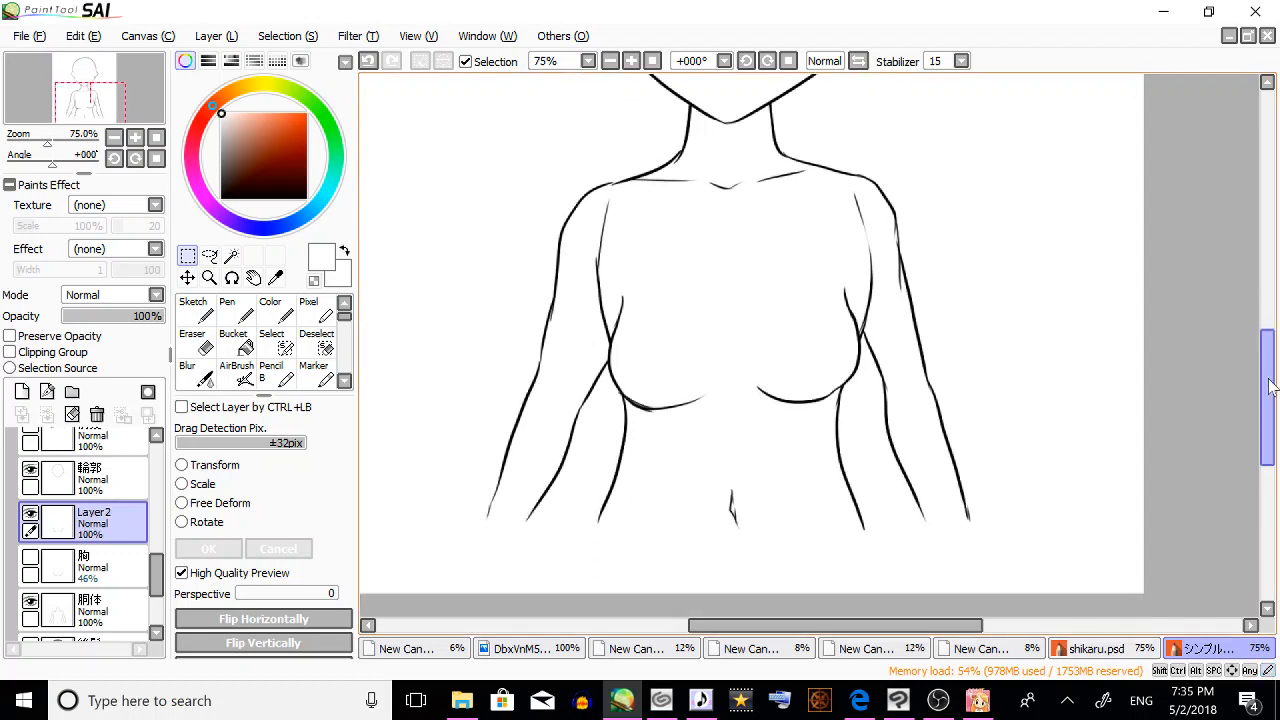
pyautogui.scroll(-2, 150, 570)
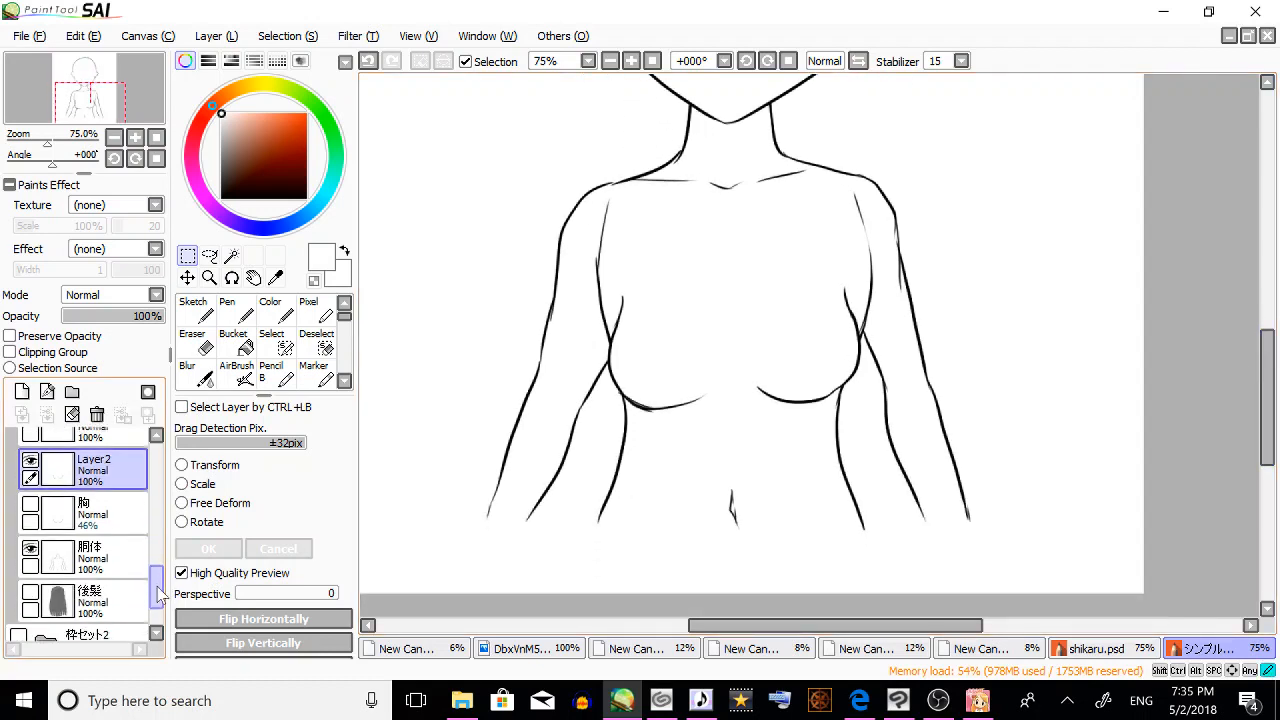
pyautogui.scroll(2, 107, 500)
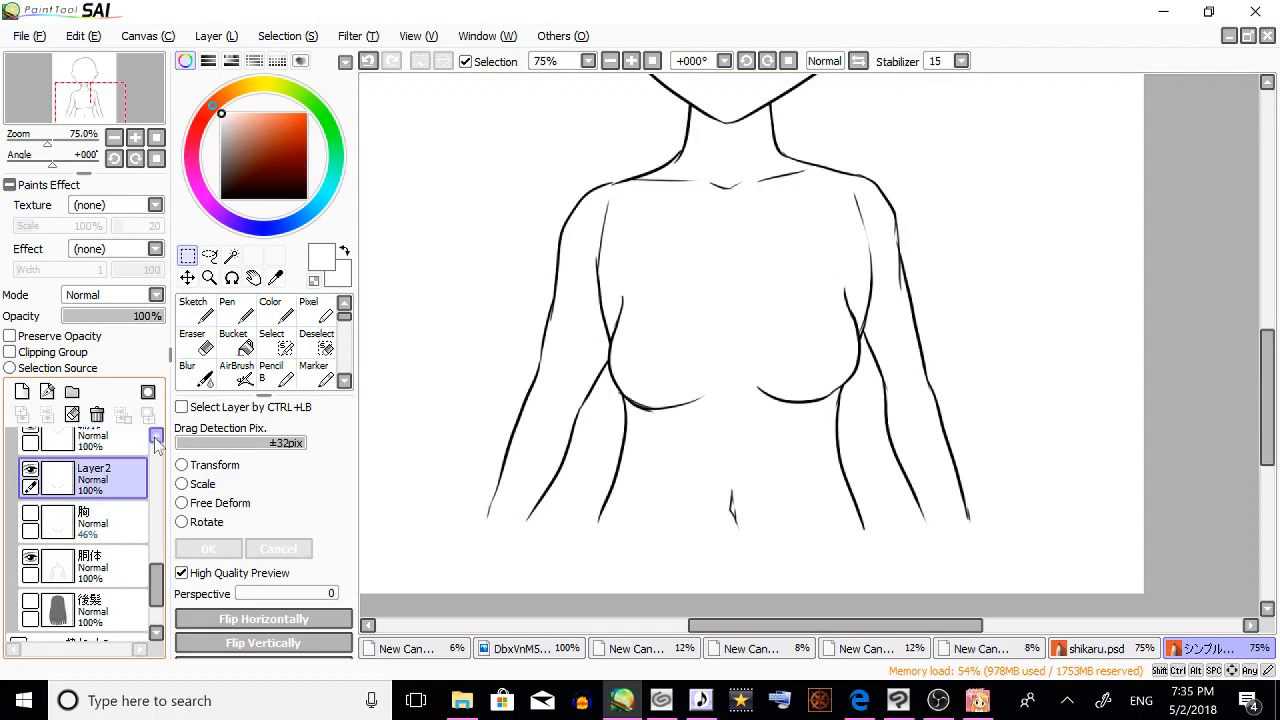
pyautogui.click(110, 558)
pyautogui.doubleClick(110, 558)
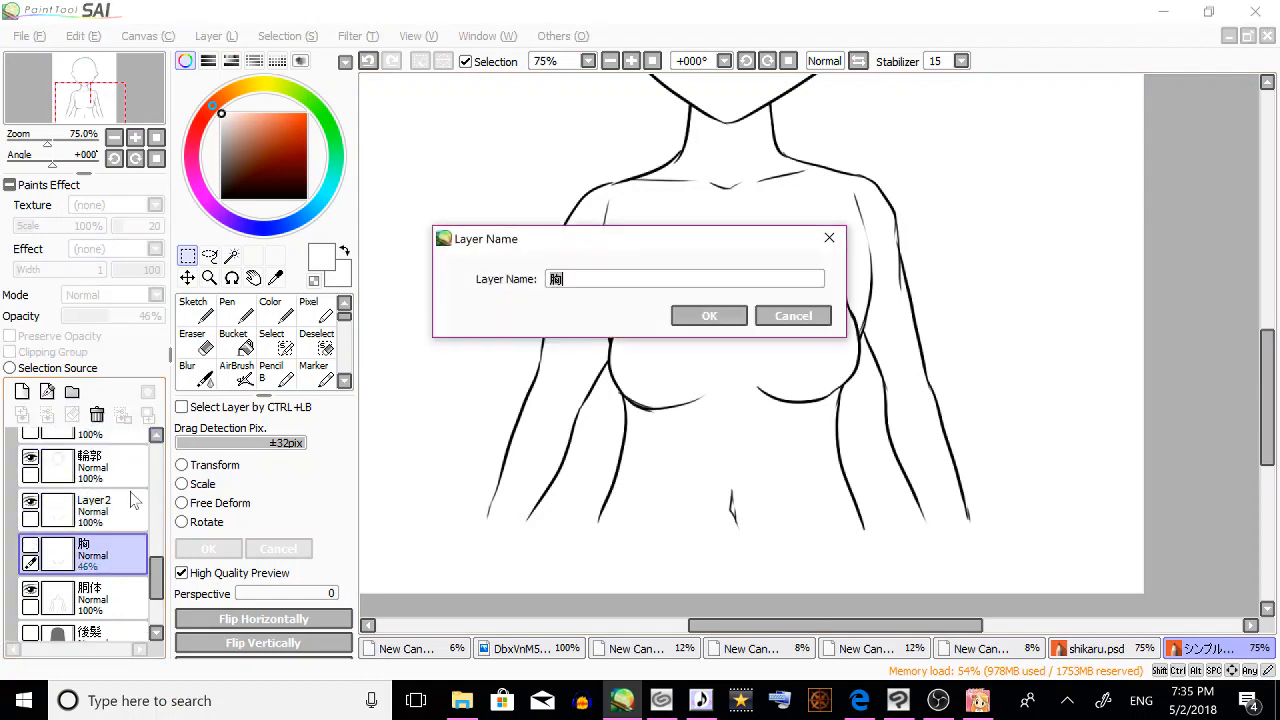
pyautogui.rightClick(557, 280)
pyautogui.click(612, 344)
pyautogui.click(810, 315)
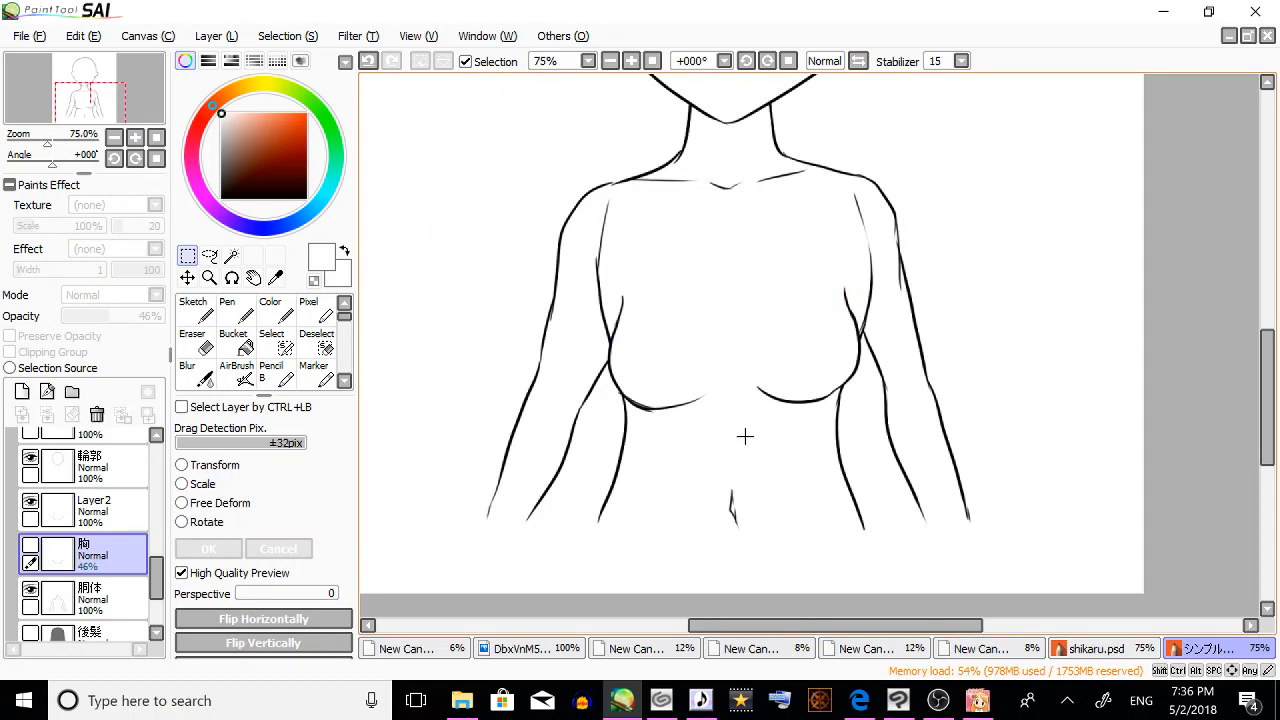
# Rename the newly drawn chest layer 胸 with the copied name and delete the template's original 胸 layer.
pyautogui.click(112, 512)
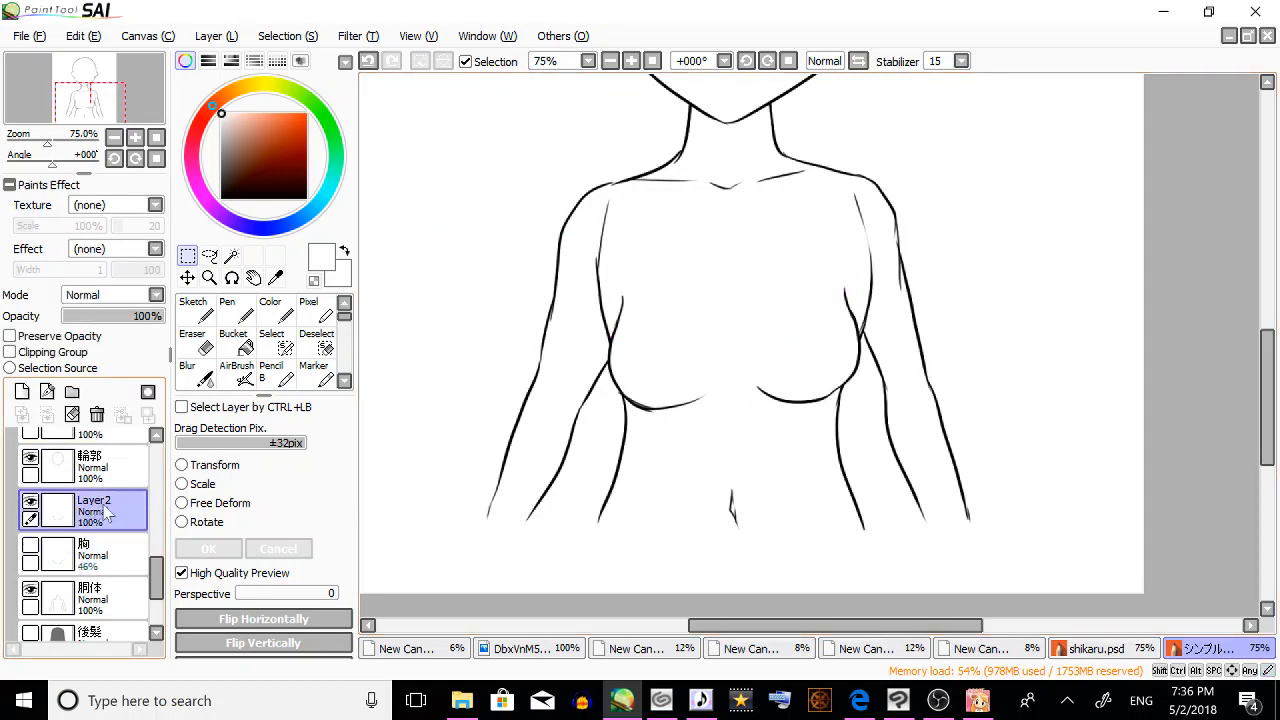
pyautogui.doubleClick(107, 512)
pyautogui.rightClick(580, 280)
pyautogui.click(627, 354)
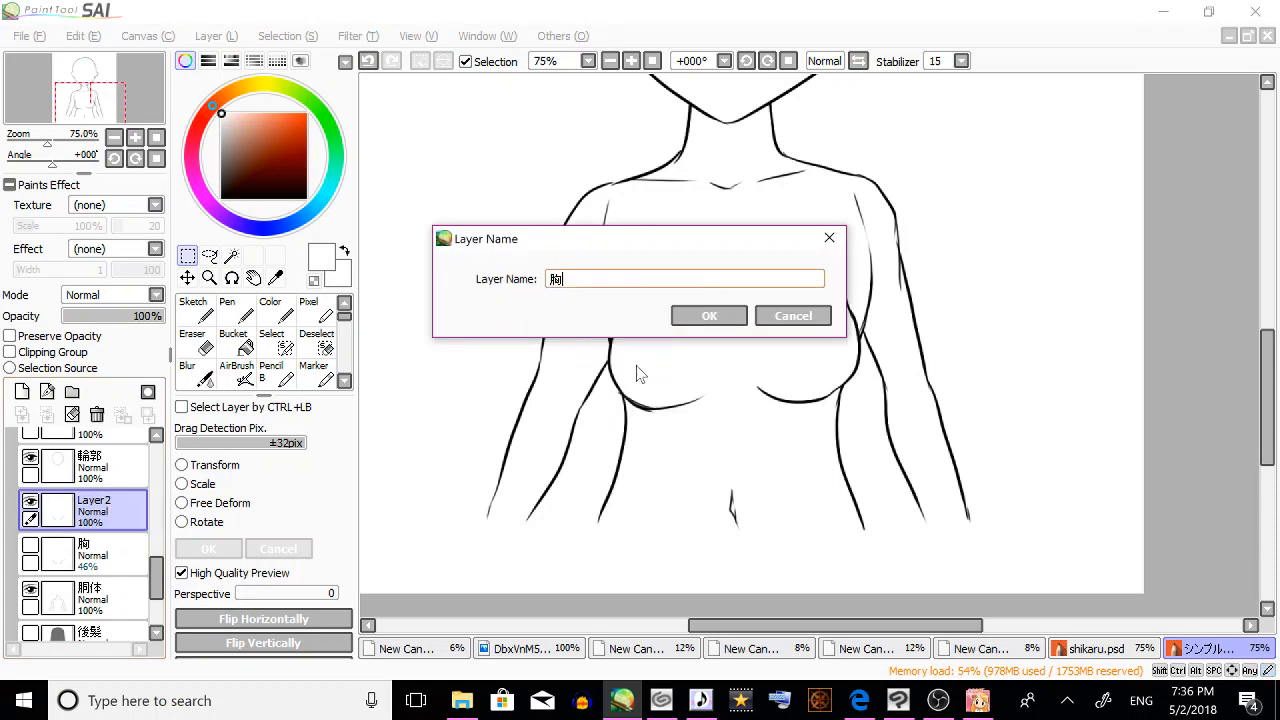
pyautogui.click(709, 318)
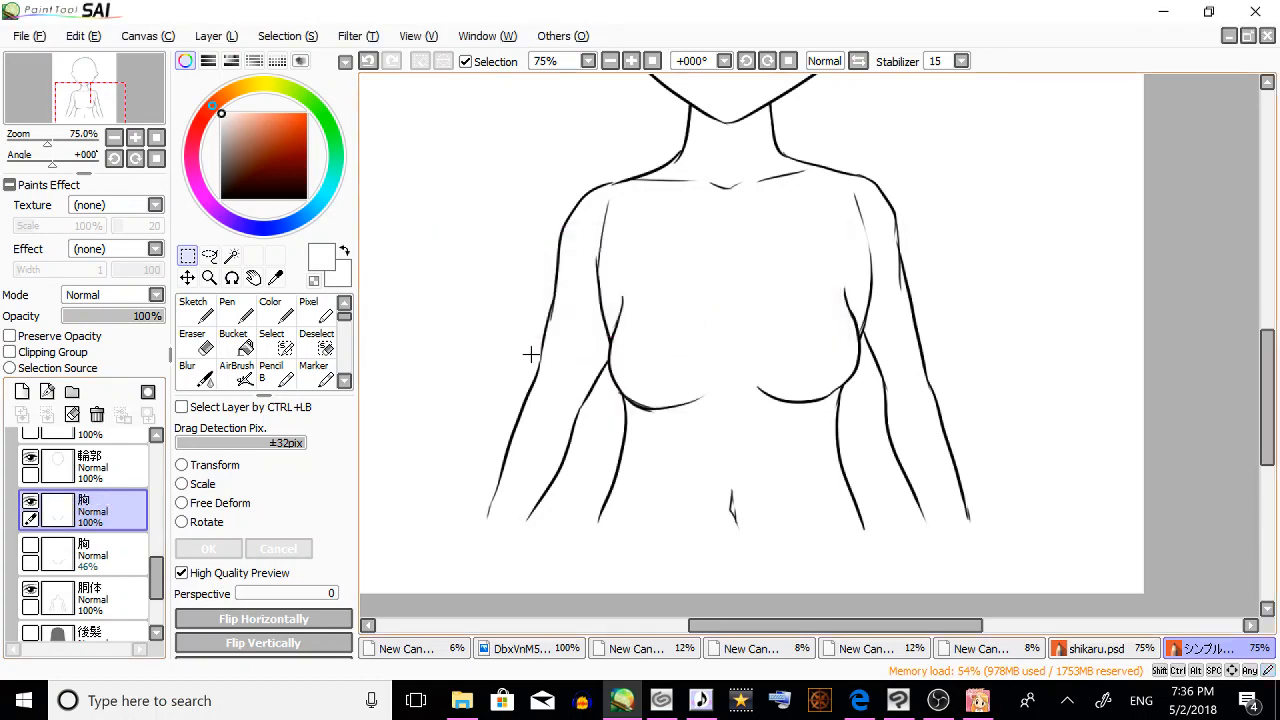
pyautogui.click(108, 556)
pyautogui.click(97, 415)
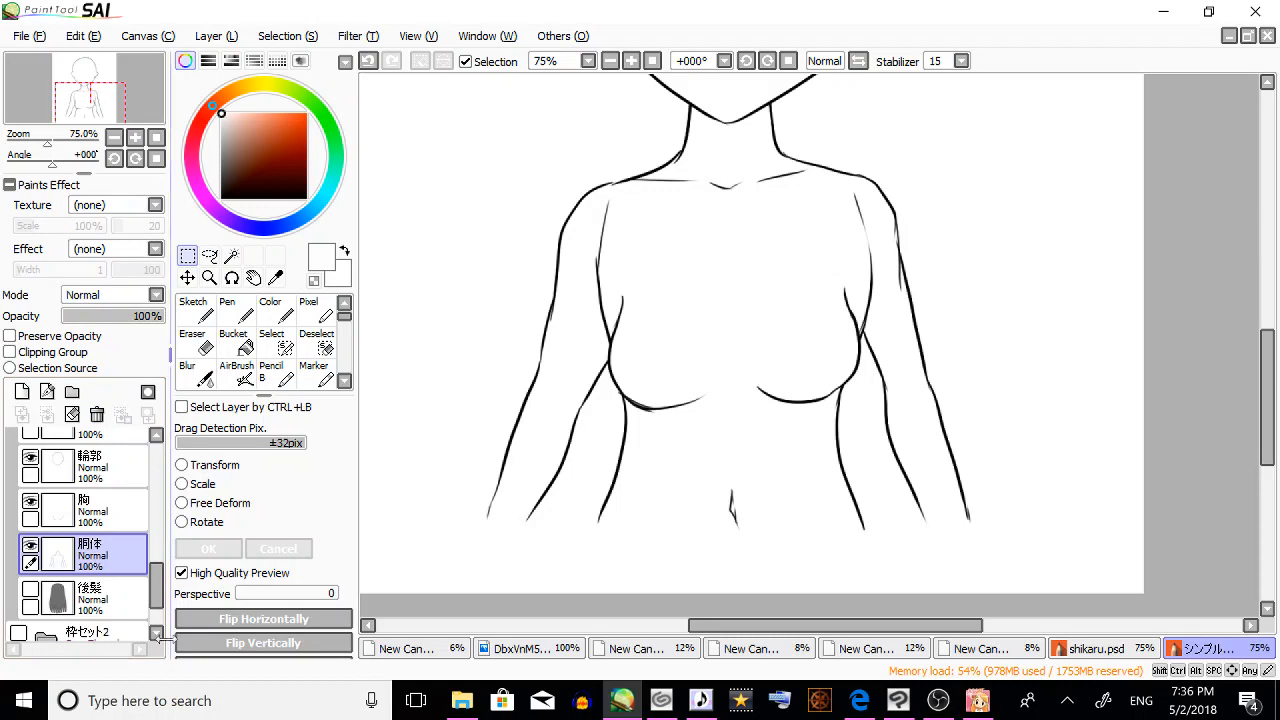
# Review the whole figure at 33.33% zoom and its body layers, comparing them with the finished drawing in shikaru.psd.
pyautogui.moveTo(158, 597); pyautogui.dragTo(190, 598)
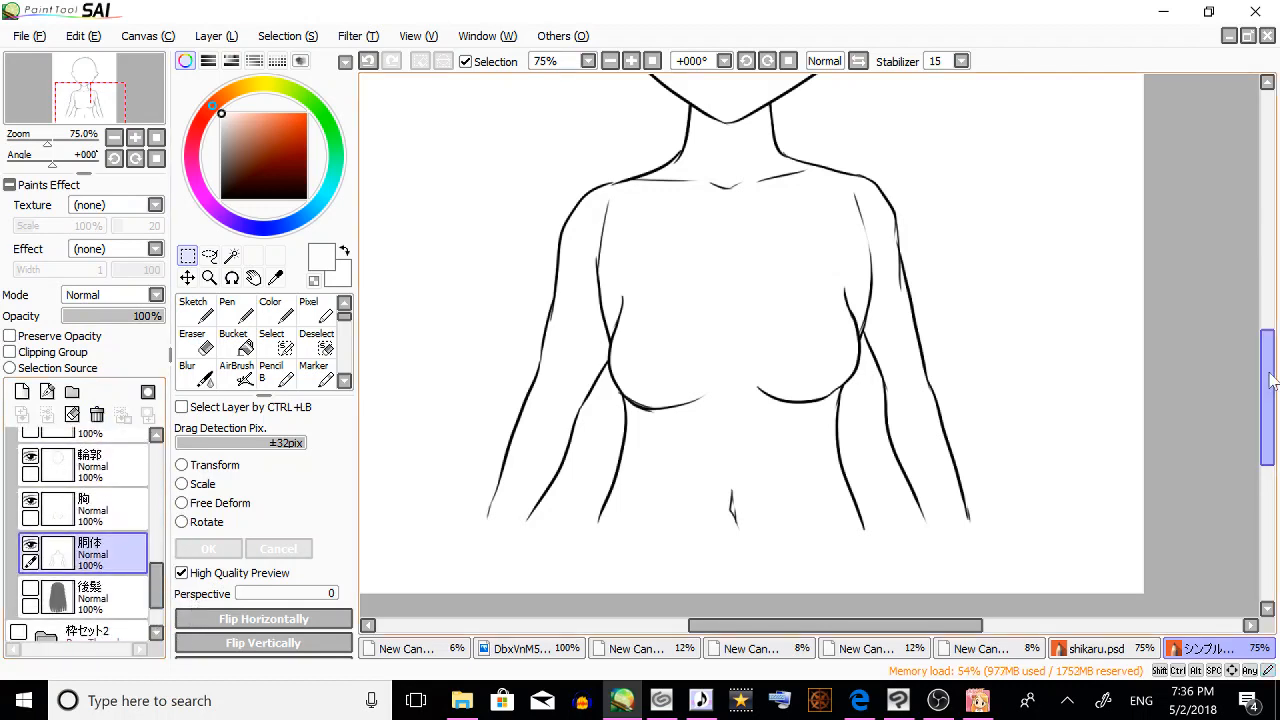
pyautogui.moveTo(1268, 378); pyautogui.dragTo(1276, 293)
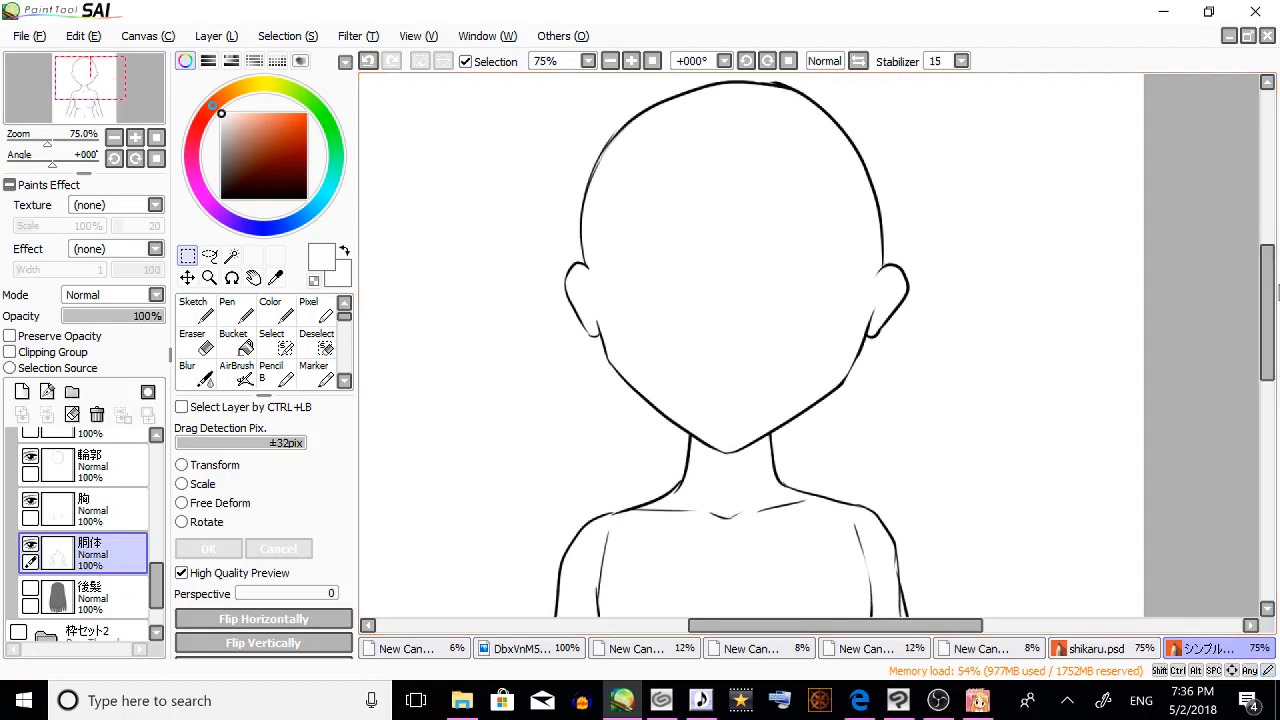
pyautogui.click(209, 277)
pyautogui.click(181, 426)
pyautogui.click(783, 225)
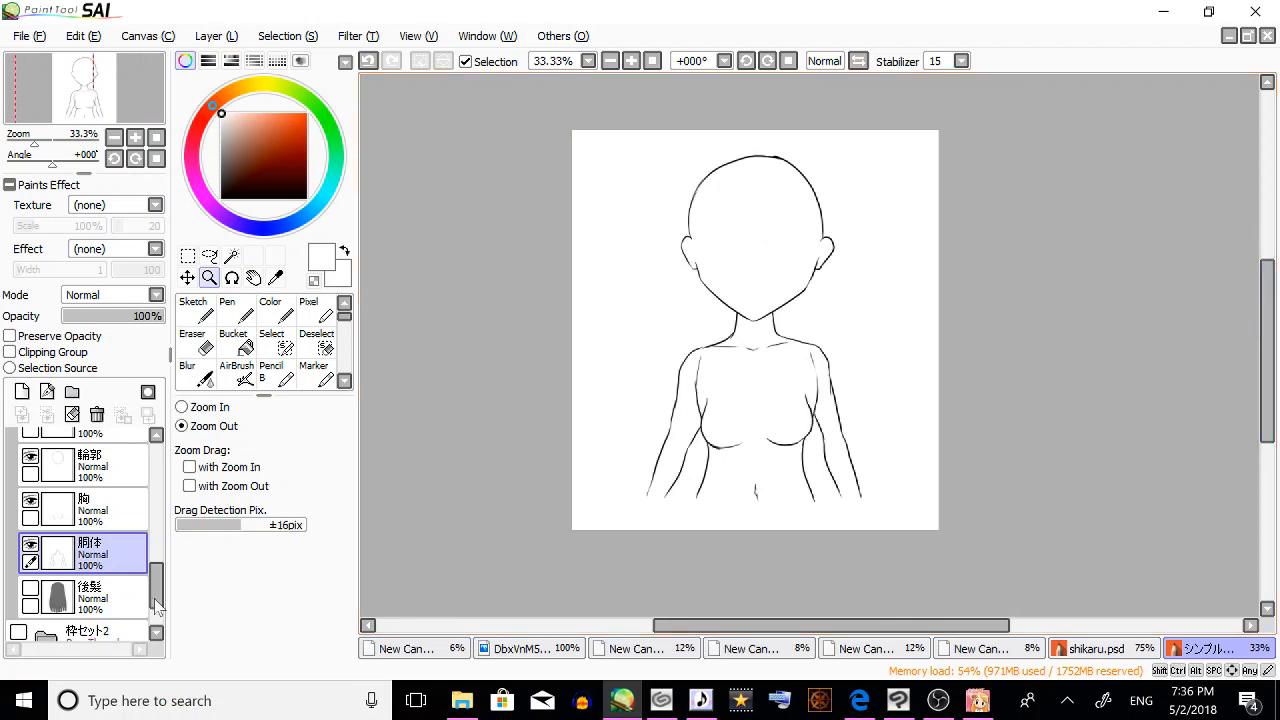
pyautogui.moveTo(157, 594)
pyautogui.mouseDown()
pyautogui.moveTo(157, 608)
pyautogui.moveTo(157, 590)
pyautogui.mouseUp()
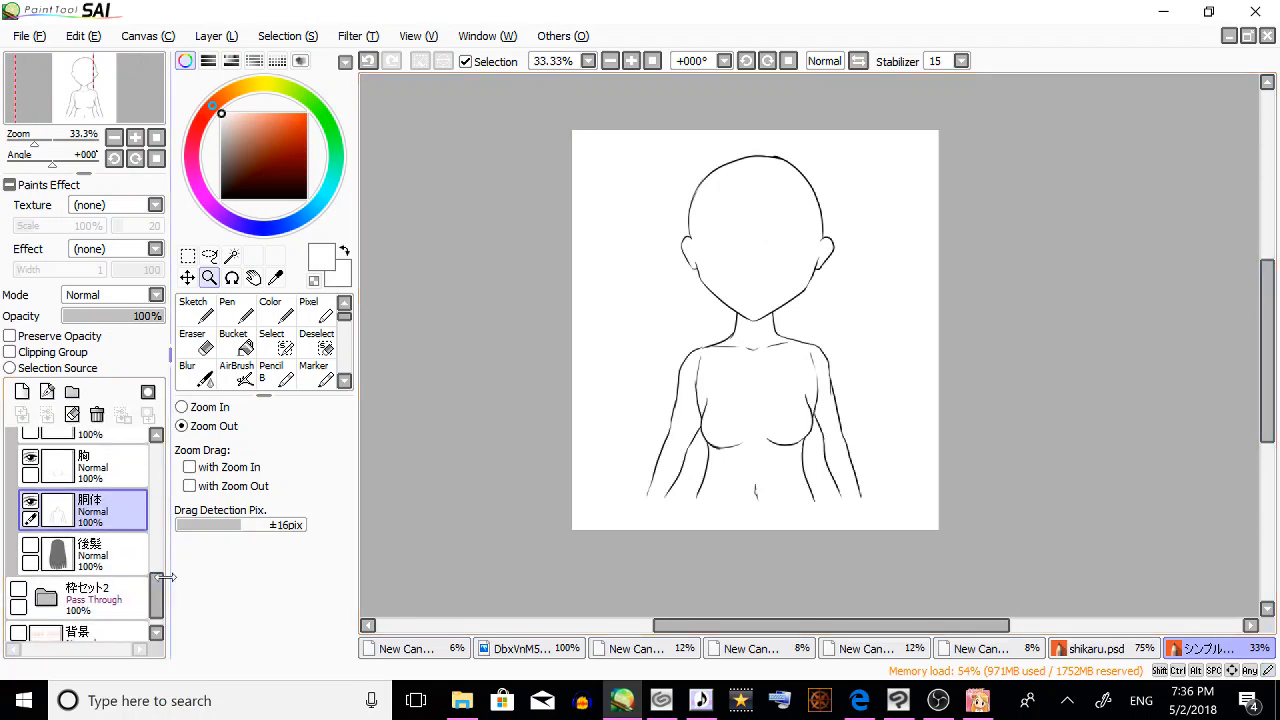
pyautogui.click(1143, 649)
pyautogui.moveTo(1268, 388); pyautogui.dragTo(1268, 303)
pyautogui.click(1222, 647)
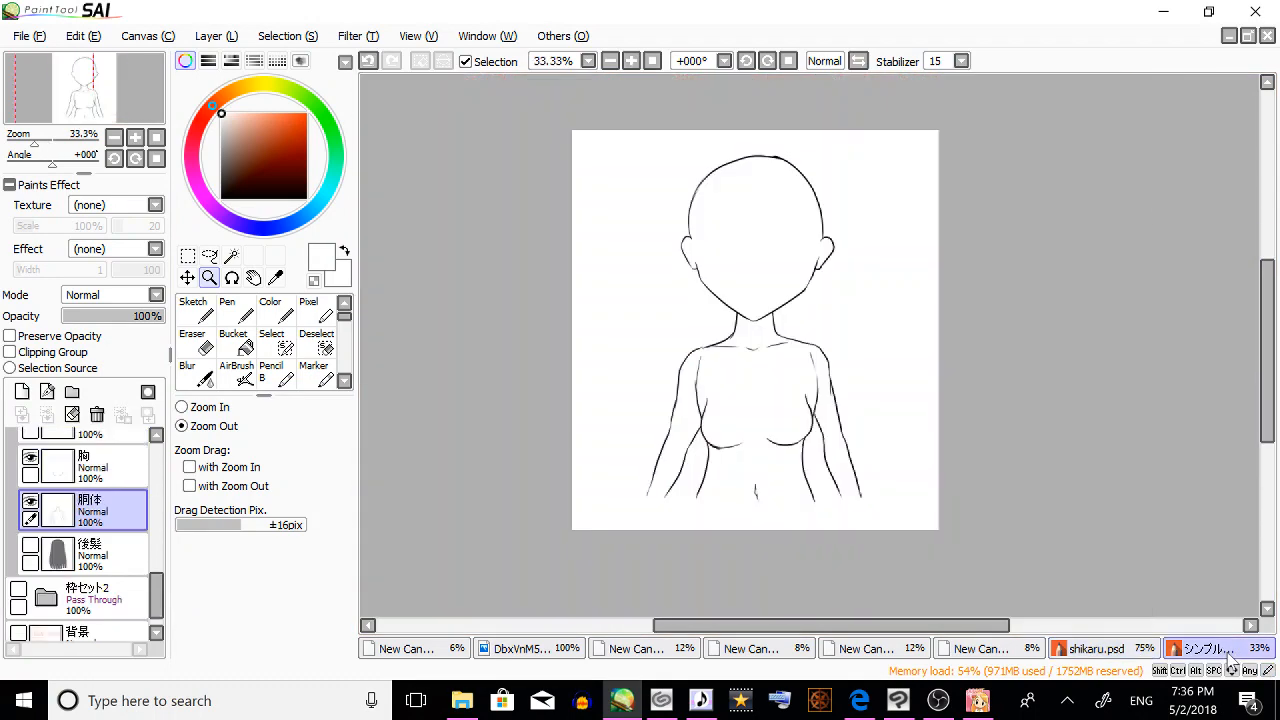
pyautogui.scroll(3, 156, 580)
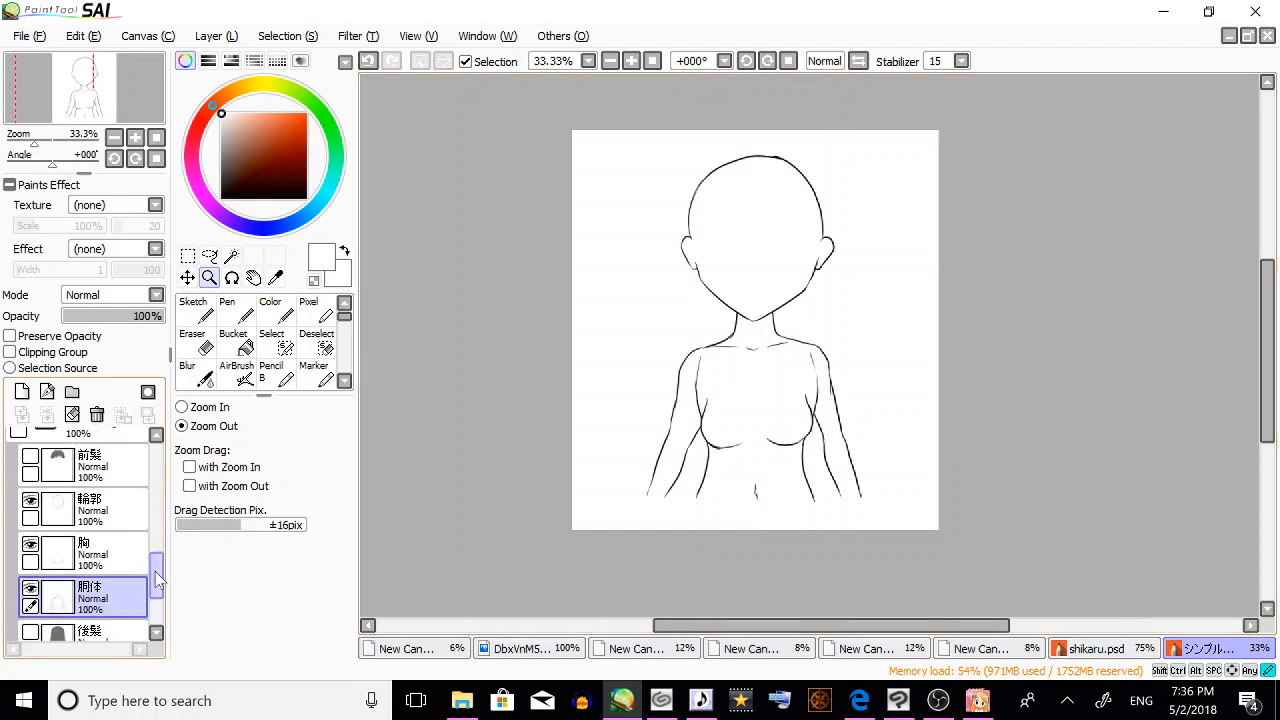
pyautogui.scroll(-2, 156, 580)
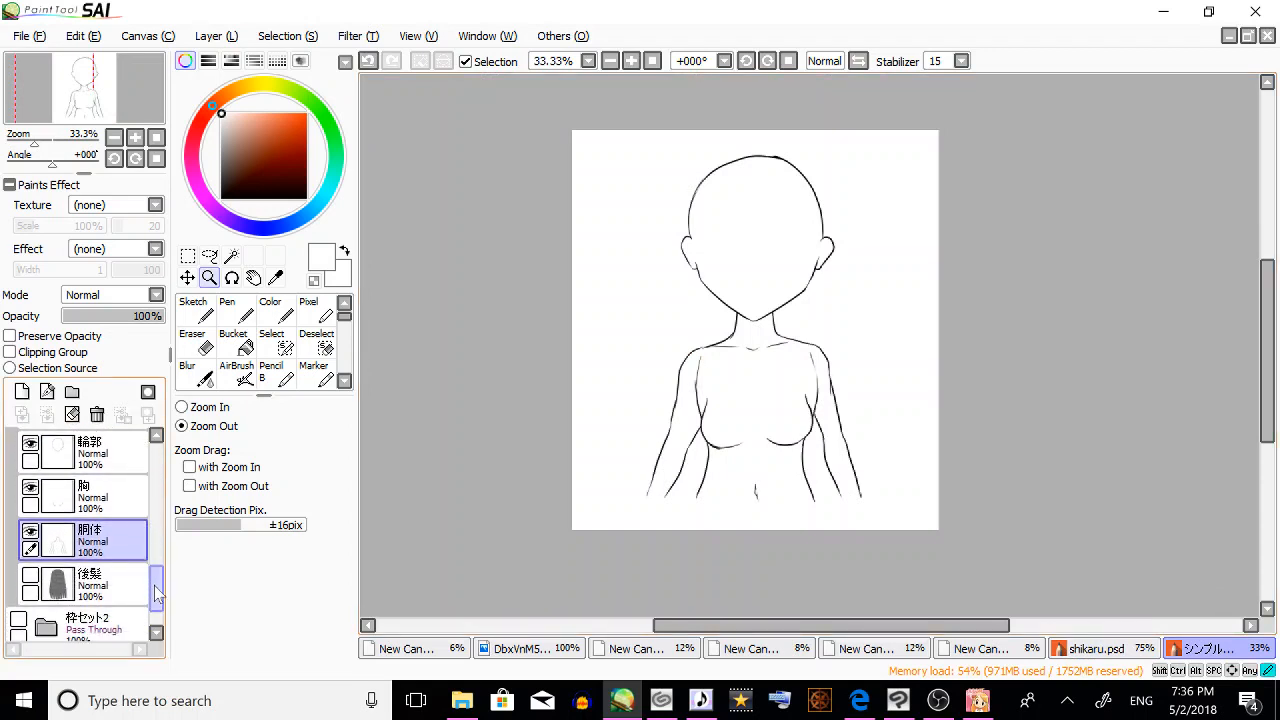
pyautogui.scroll(3, 106, 540)
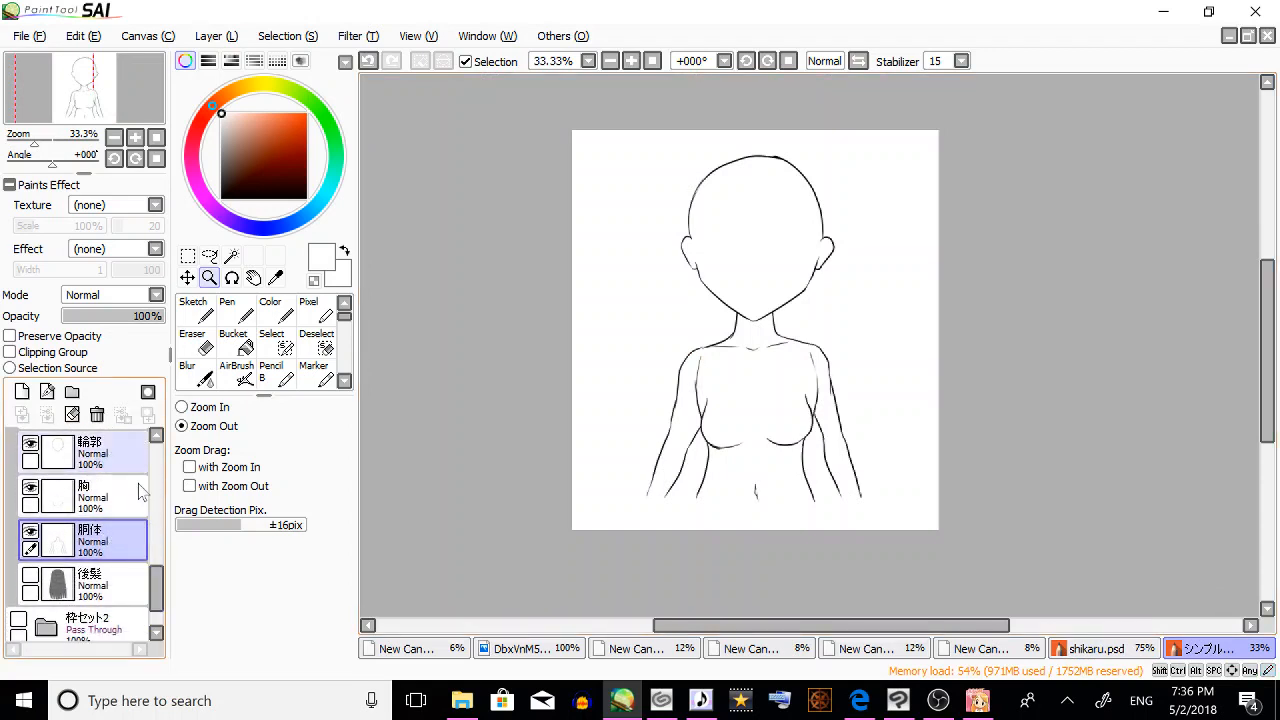
pyautogui.moveTo(153, 557); pyautogui.dragTo(155, 594)
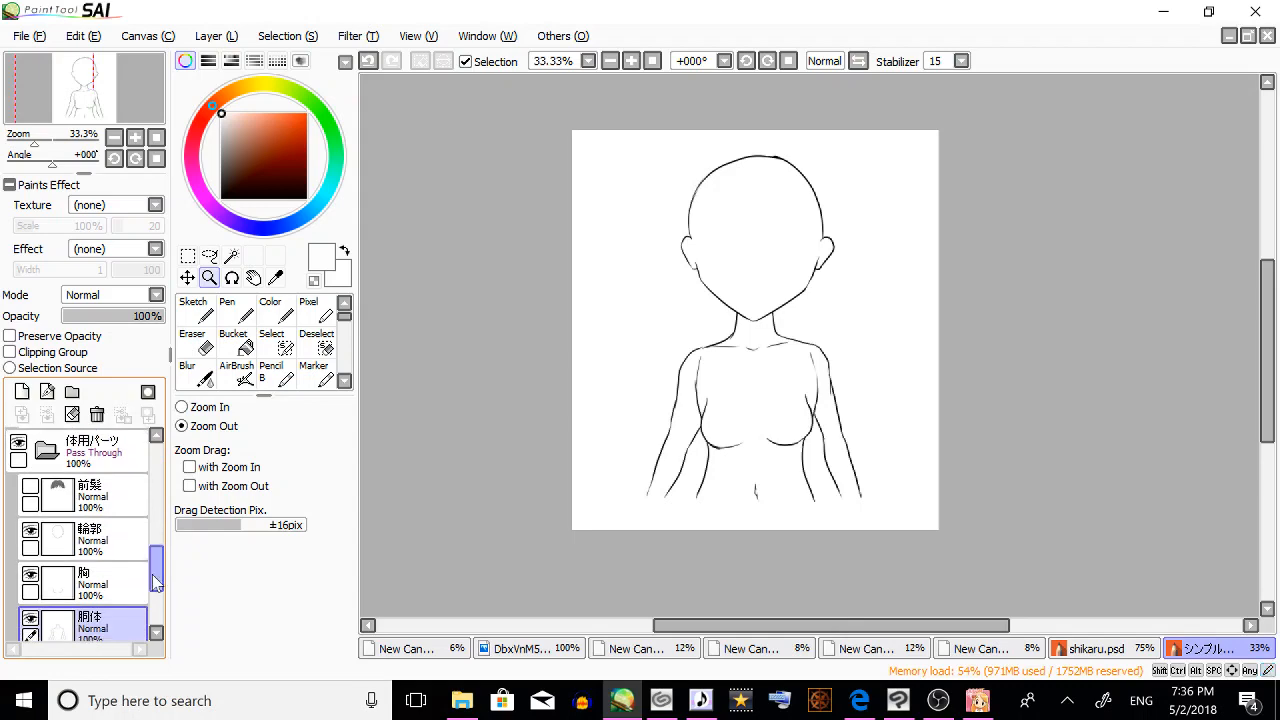
# In File Explorer, examine the シンプルテンプレート正面タイプ folder in the template folder of えもふり E-mote Free Movie Maker under C: Program Files (x86), and return to the drawing.
pyautogui.click(464, 702)
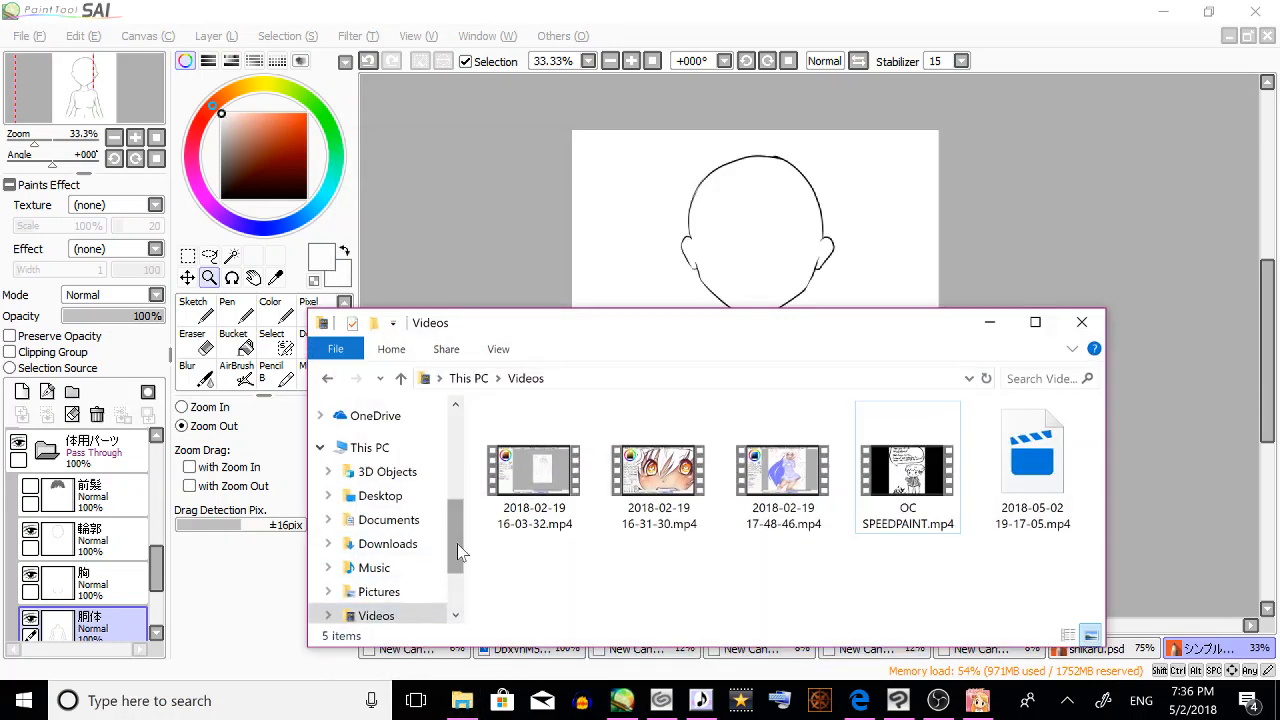
pyautogui.moveTo(457, 543)
pyautogui.mouseDown()
pyautogui.moveTo(458, 568)
pyautogui.moveTo(458, 555)
pyautogui.mouseUp()
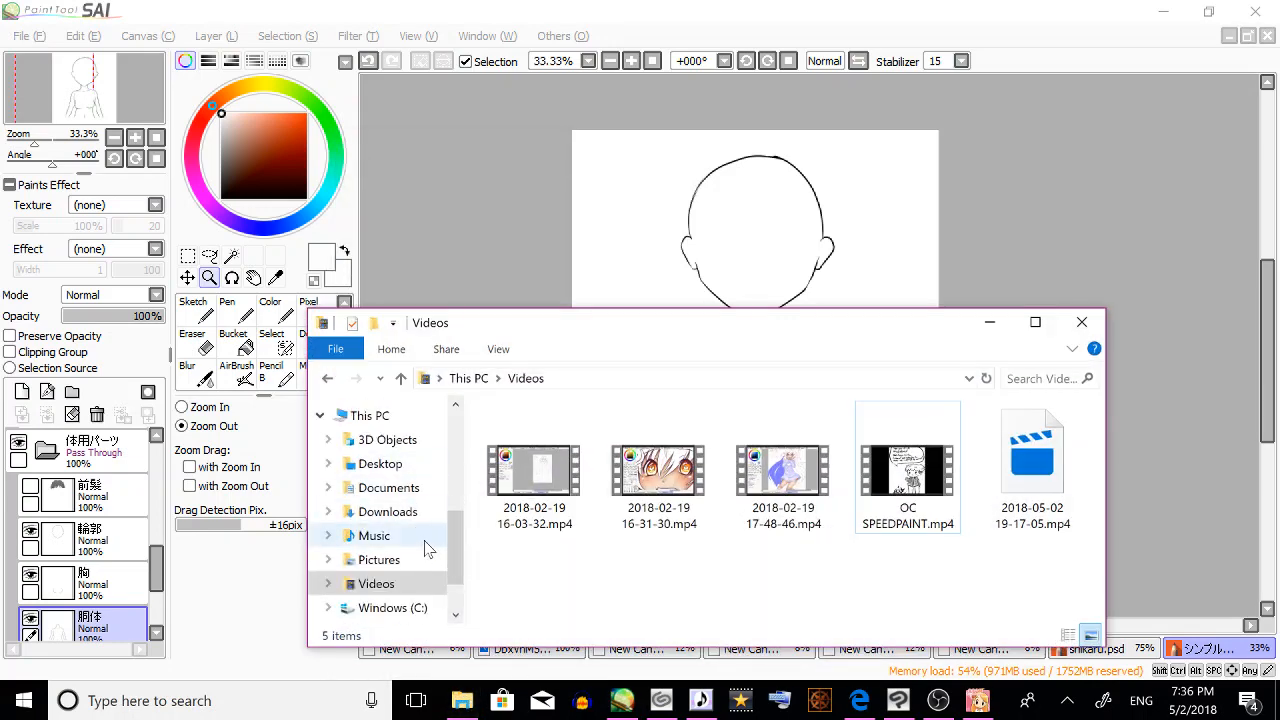
pyautogui.click(417, 606)
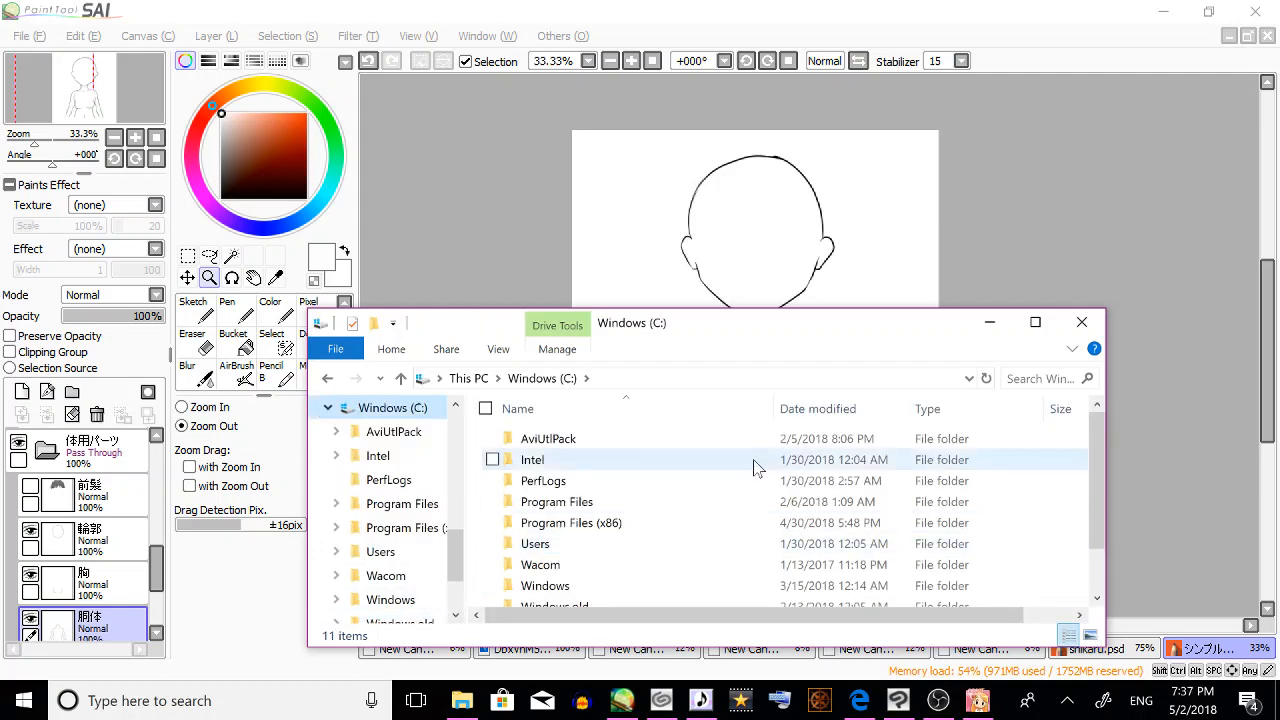
pyautogui.doubleClick(608, 528)
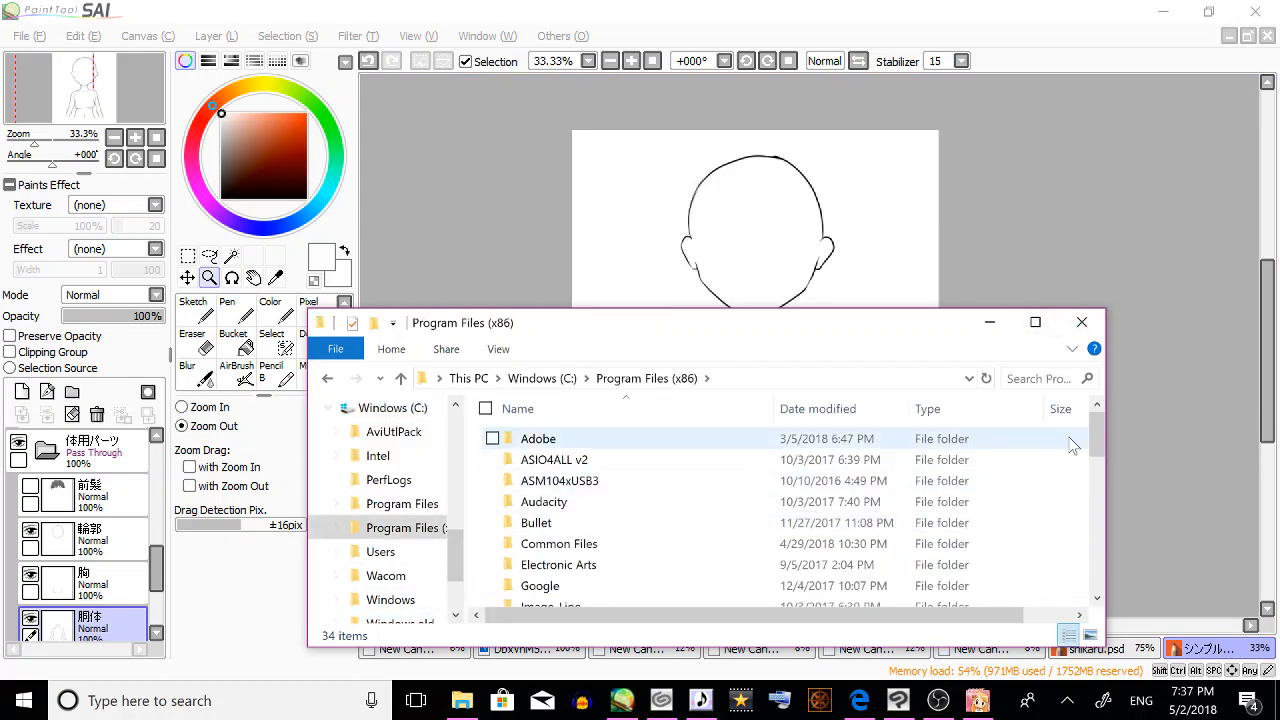
pyautogui.moveTo(1097, 440); pyautogui.dragTo(1095, 590)
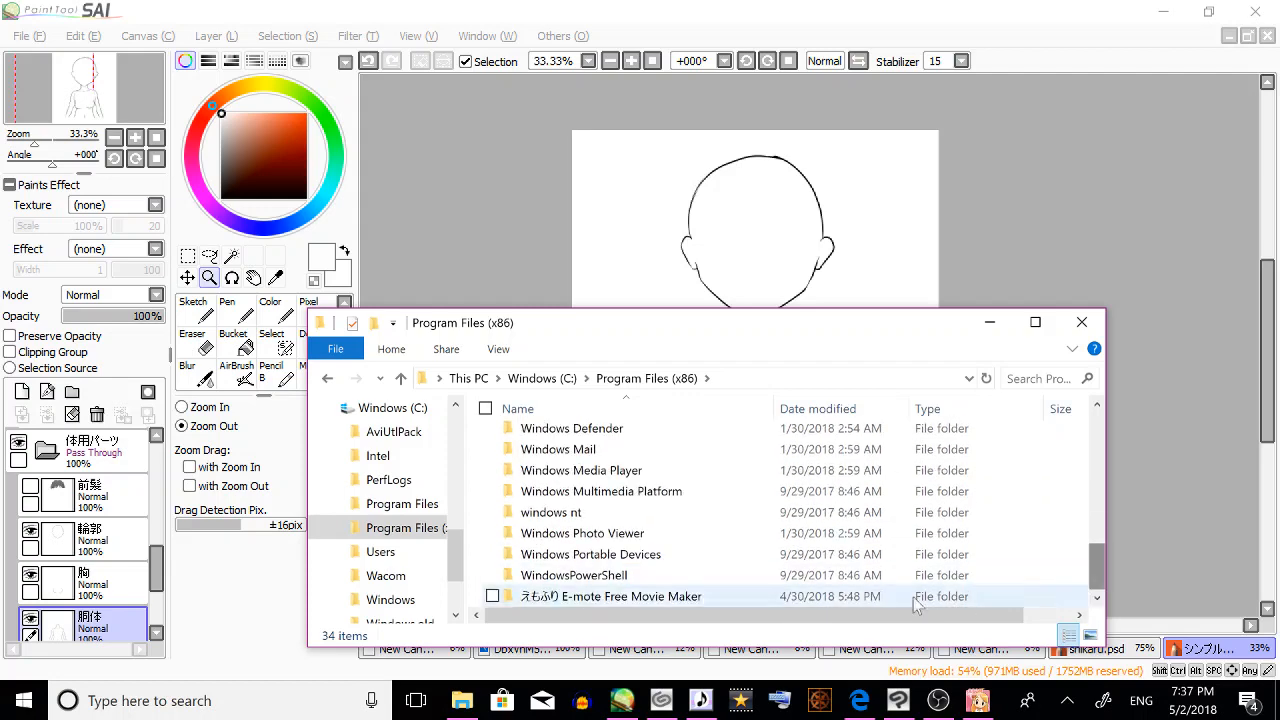
pyautogui.click(697, 597)
pyautogui.doubleClick(697, 597)
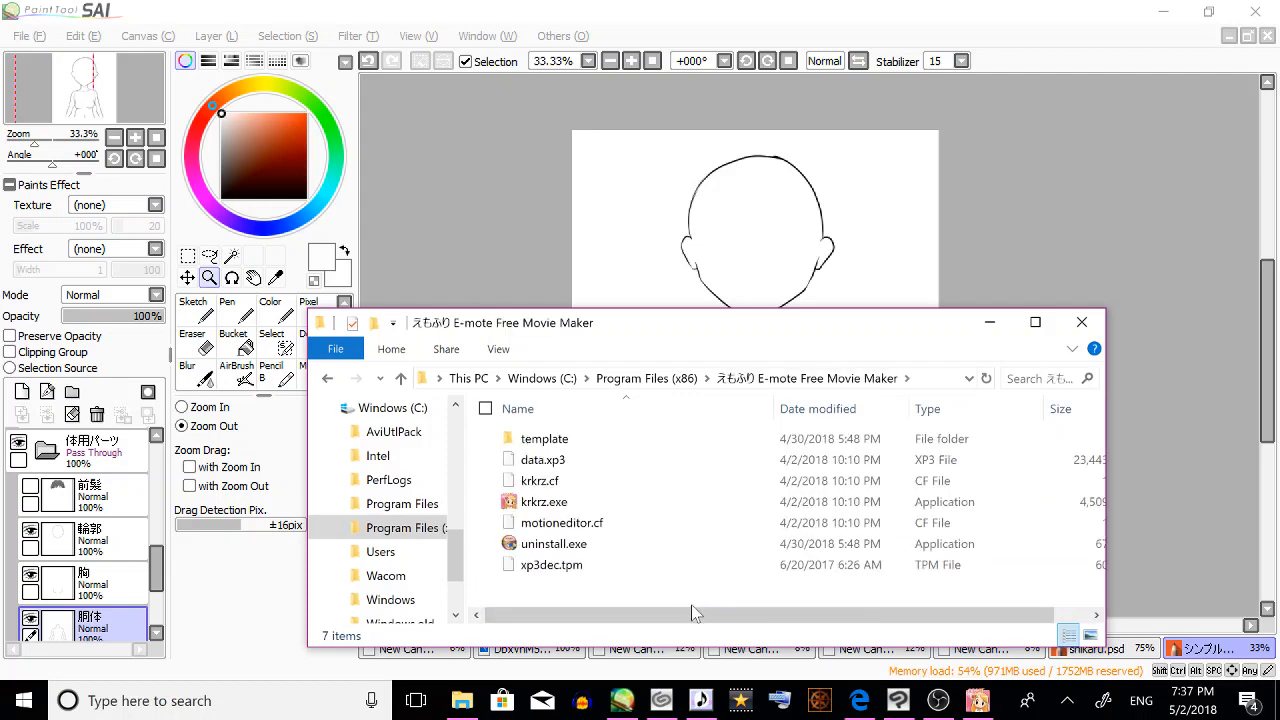
pyautogui.doubleClick(590, 445)
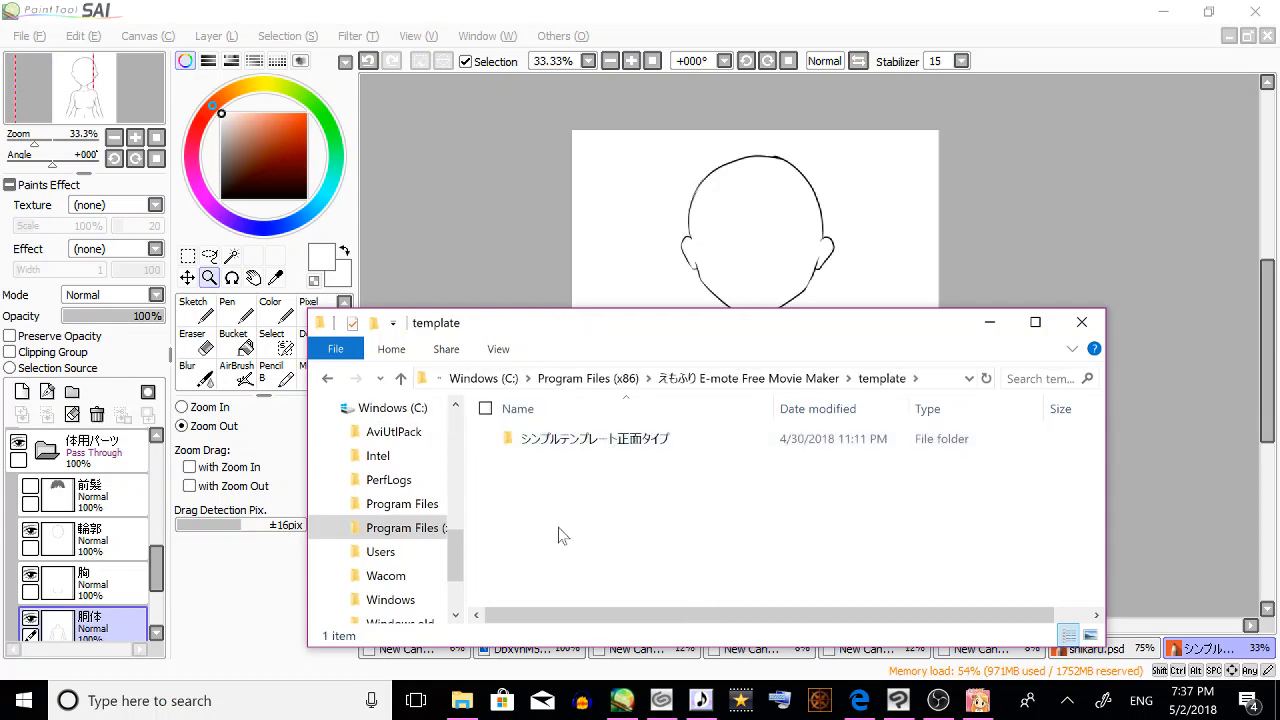
pyautogui.click(657, 447)
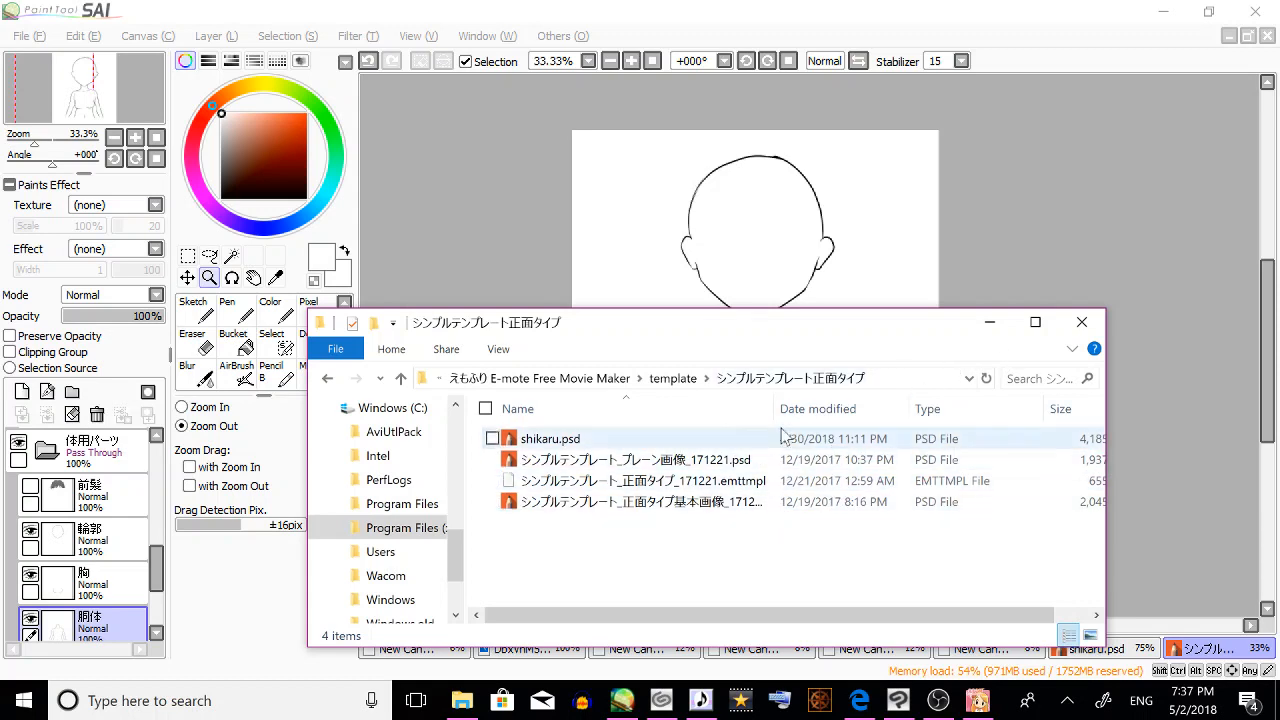
pyautogui.click(990, 324)
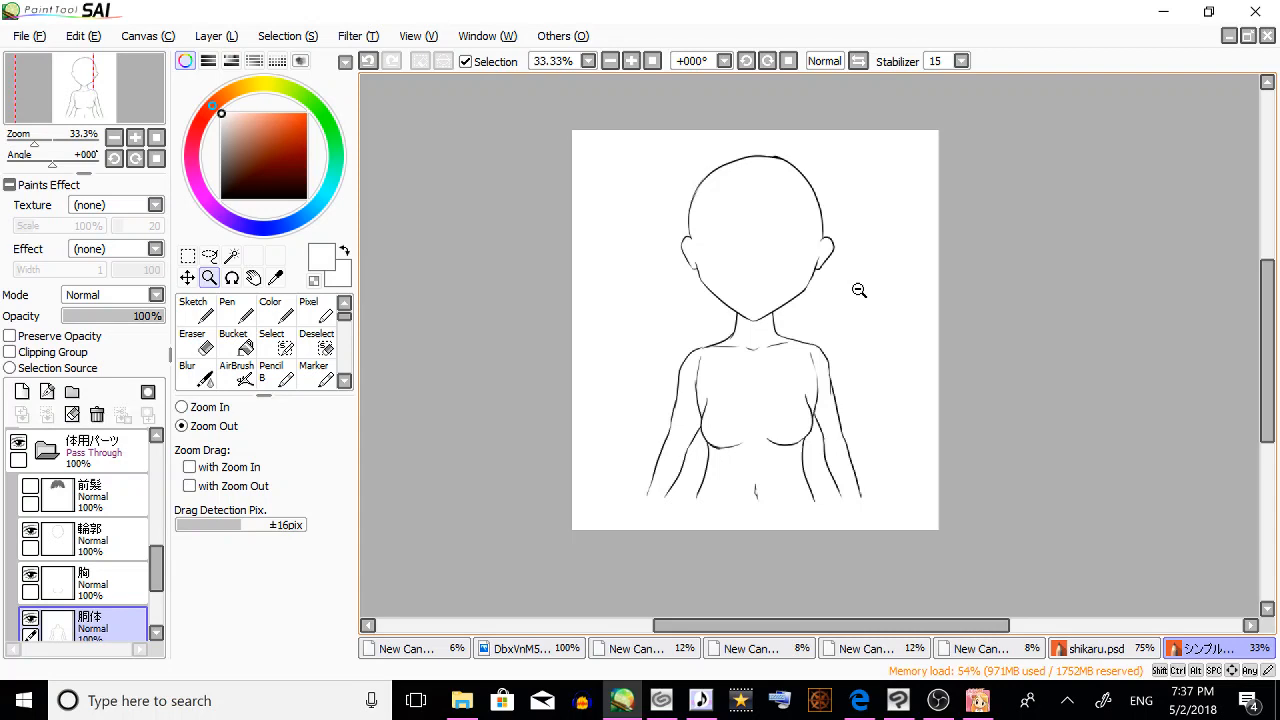
# Make the template's 前髪 (front hair) layer in the 体用パーツ folder visible.
pyautogui.scroll(-3, 100, 560)
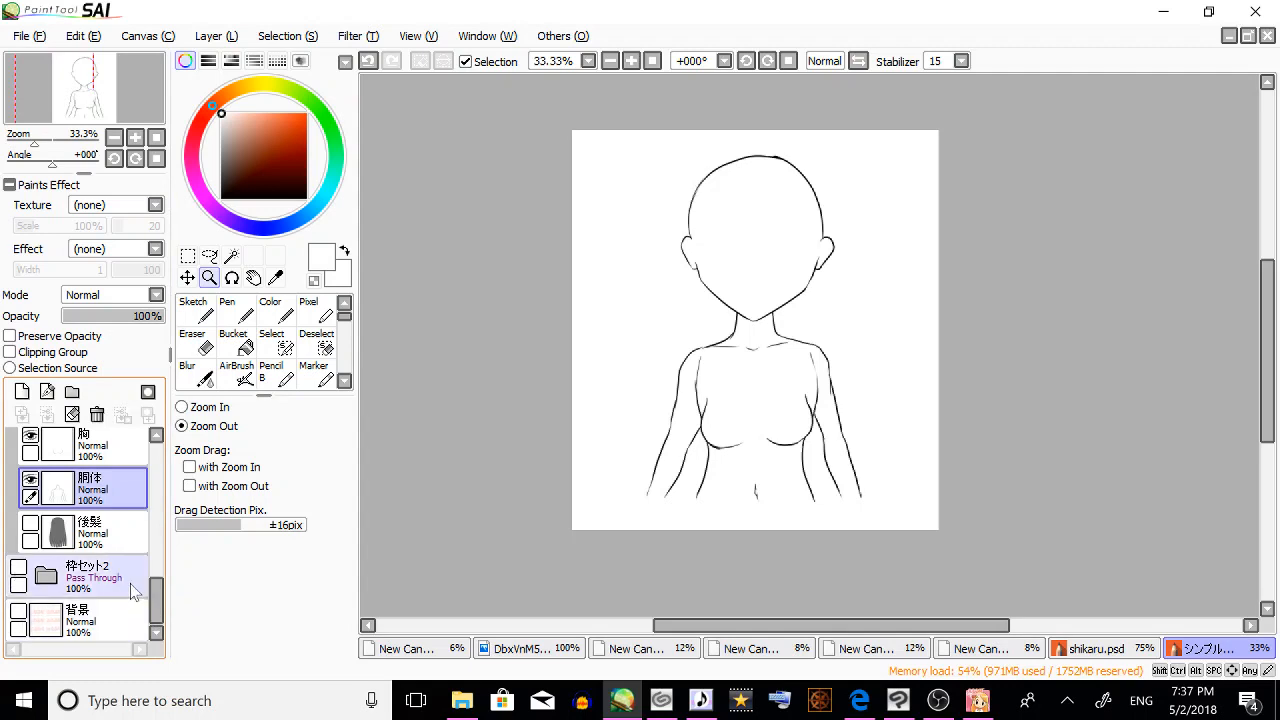
pyautogui.moveTo(157, 618); pyautogui.dragTo(164, 562)
pyautogui.click(37, 570)
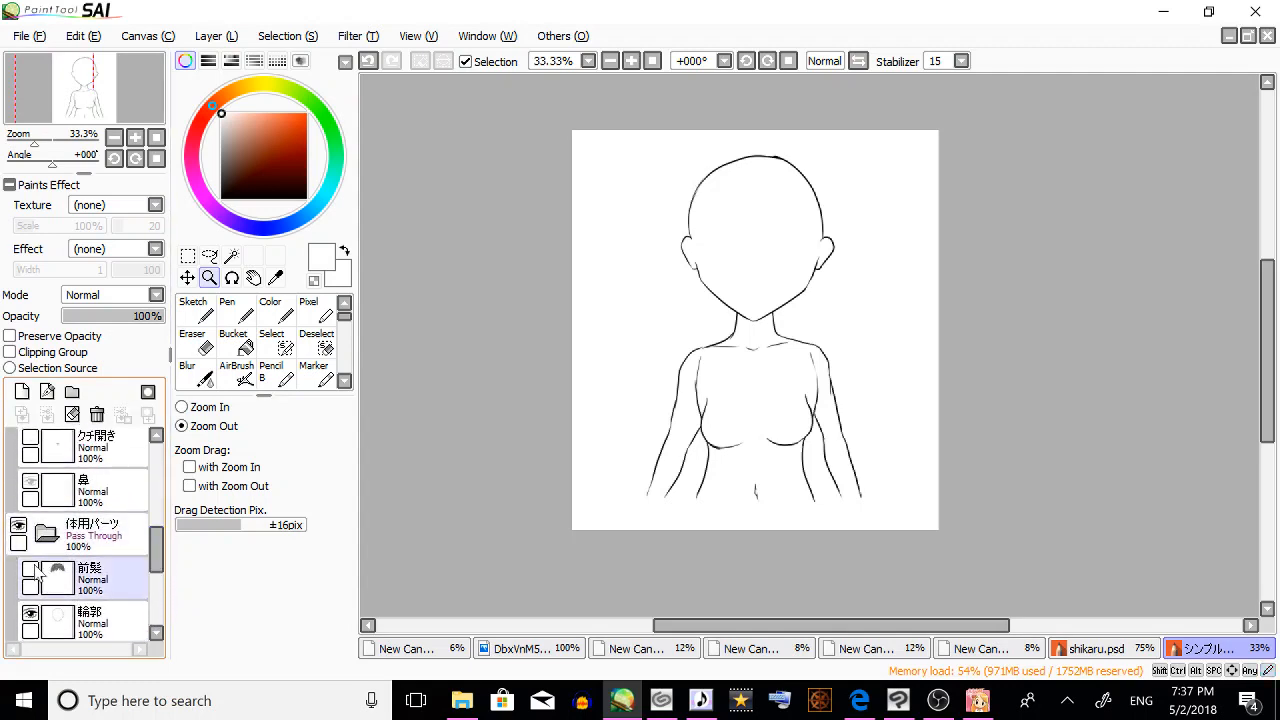
pyautogui.click(30, 573)
pyautogui.click(30, 570)
pyautogui.moveTo(163, 560)
pyautogui.mouseDown()
pyautogui.moveTo(165, 620)
pyautogui.moveTo(158, 560)
pyautogui.mouseUp()
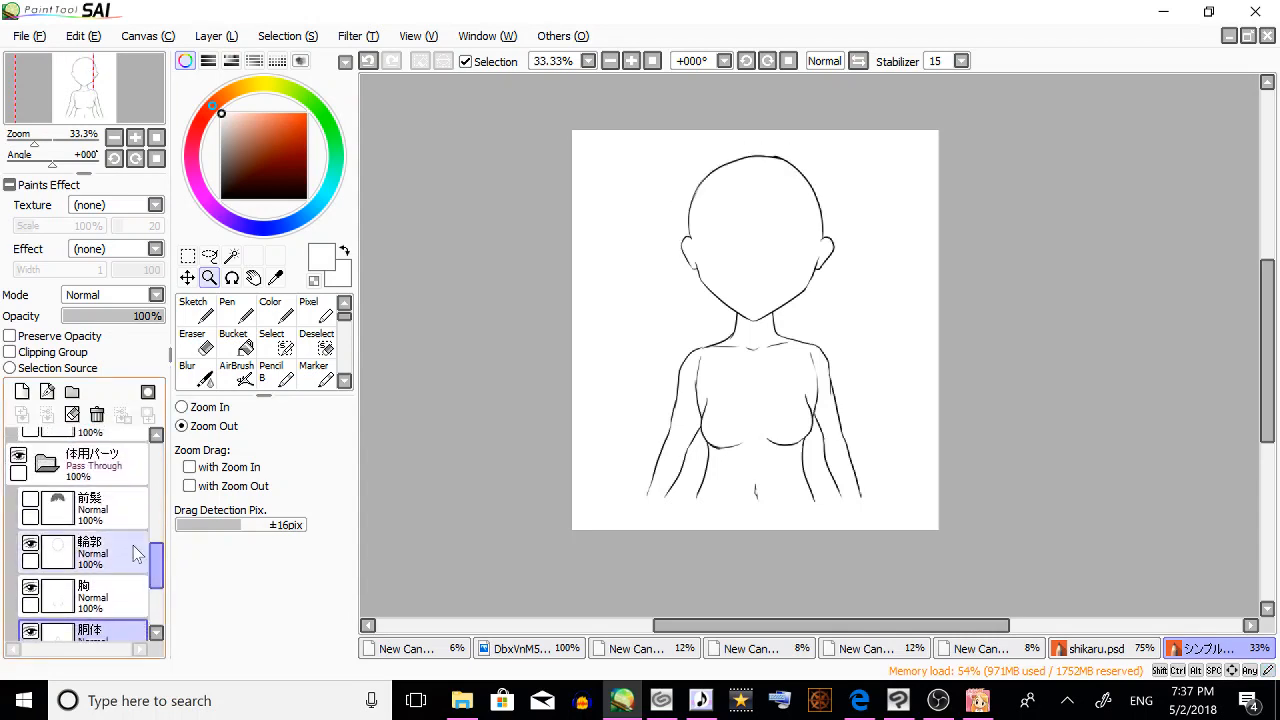
pyautogui.click(75, 510)
pyautogui.click(30, 499)
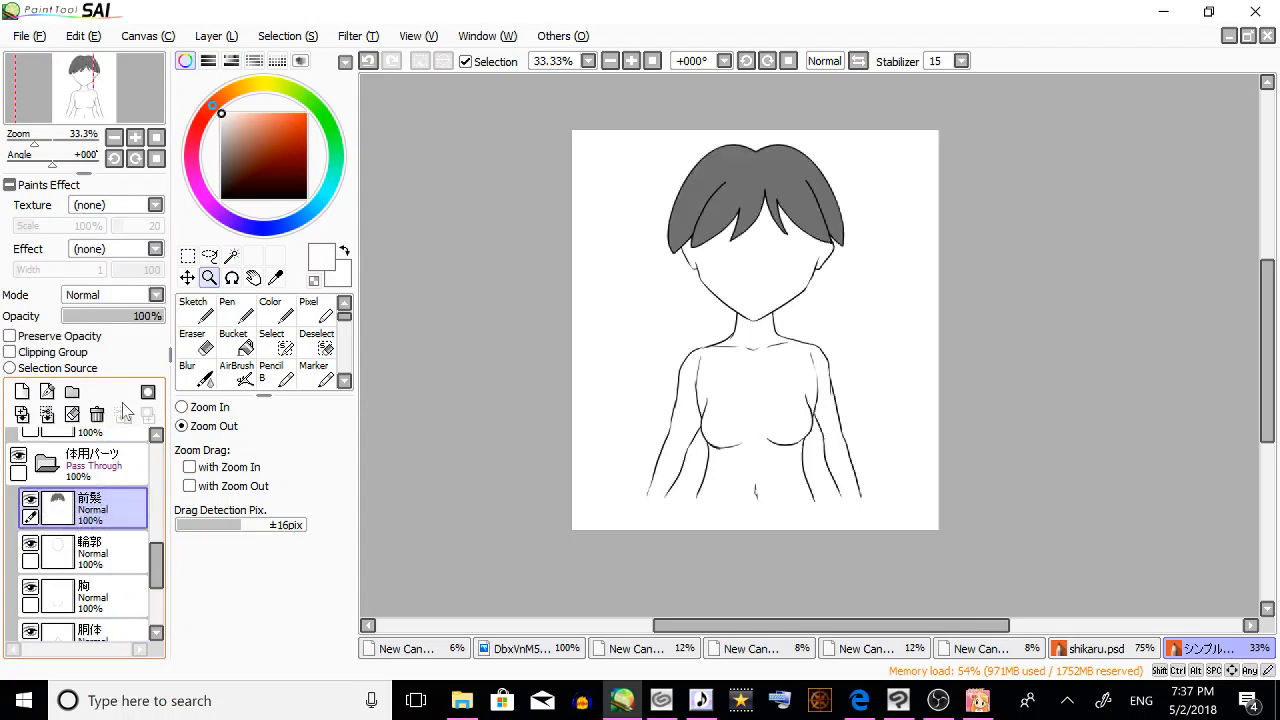
pyautogui.moveTo(157, 560)
pyautogui.mouseDown()
pyautogui.moveTo(157, 595)
pyautogui.moveTo(157, 573)
pyautogui.mouseUp()
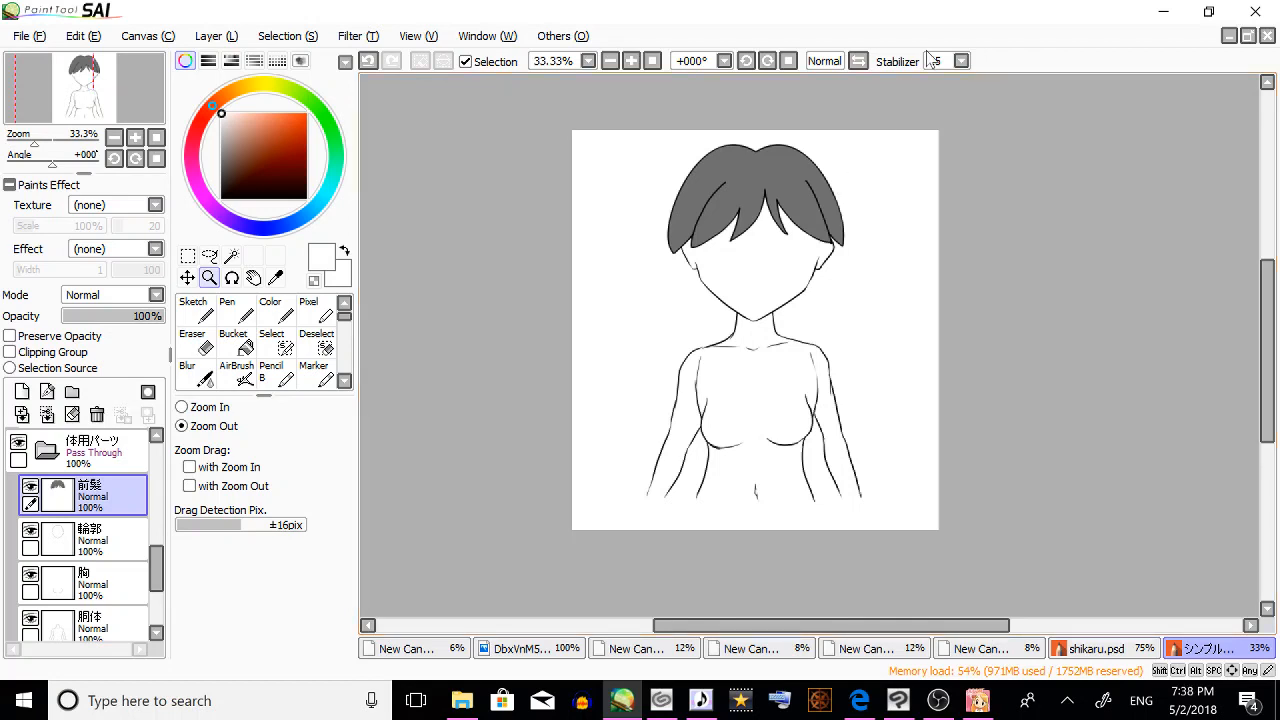
# Show the template's 後髪 (back hair) layer together with the front hair.
pyautogui.scroll(-3, 60, 550)
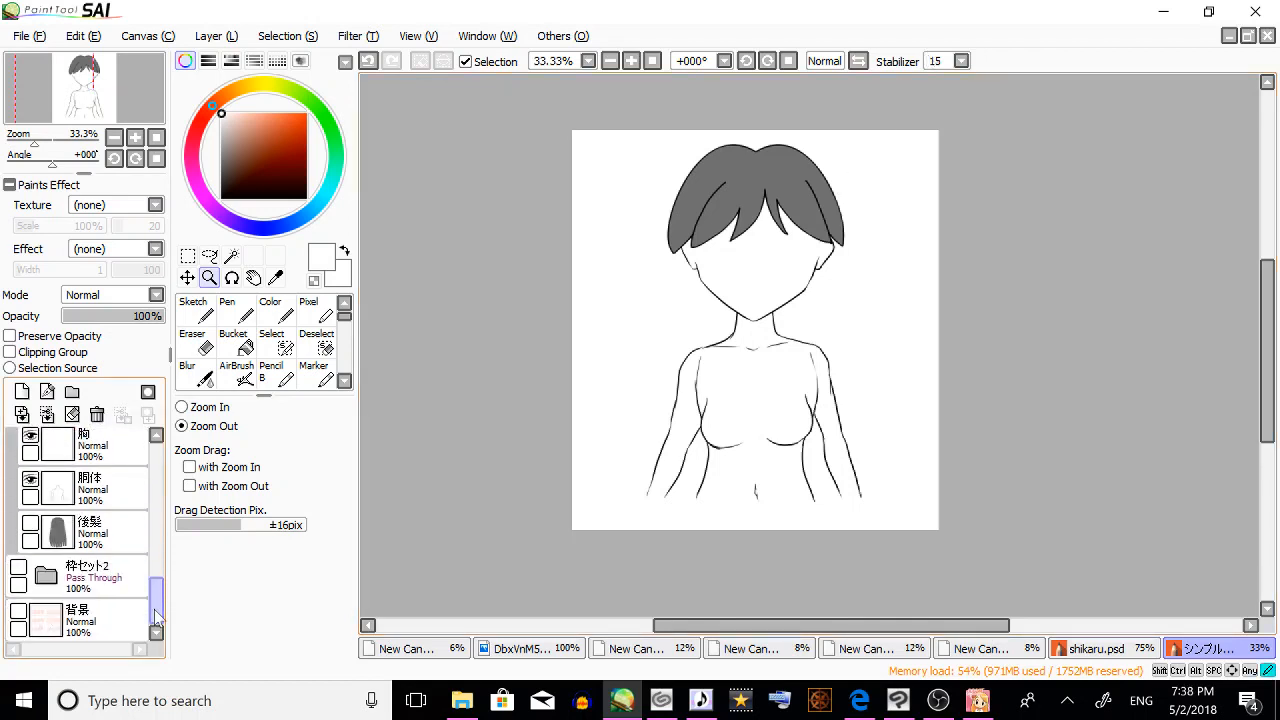
pyautogui.click(30, 528)
pyautogui.click(32, 530)
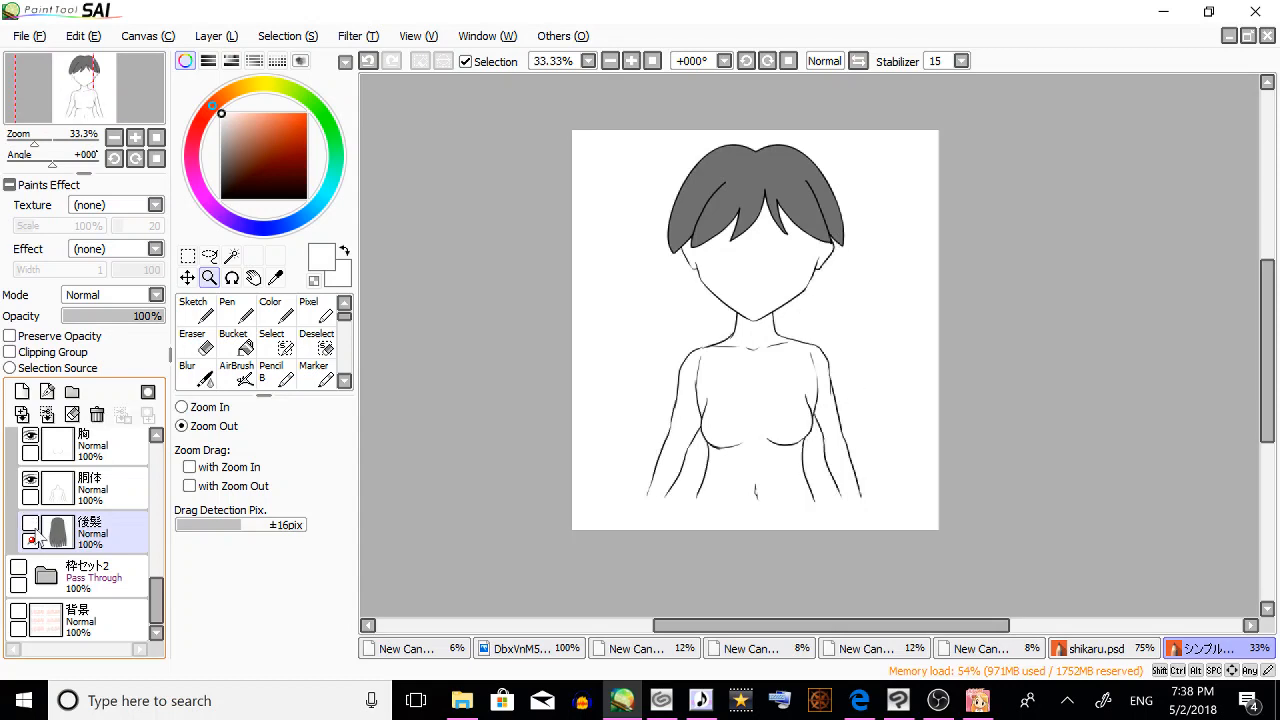
pyautogui.click(31, 524)
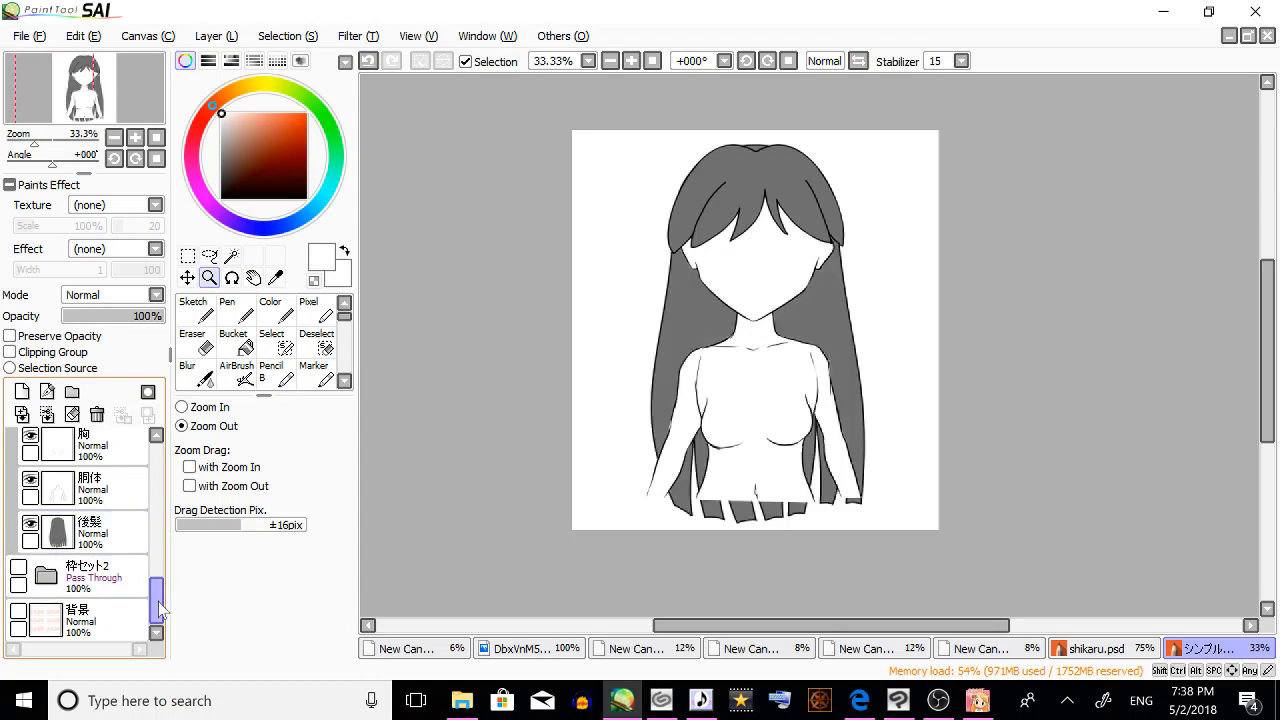
pyautogui.moveTo(158, 601); pyautogui.dragTo(155, 563)
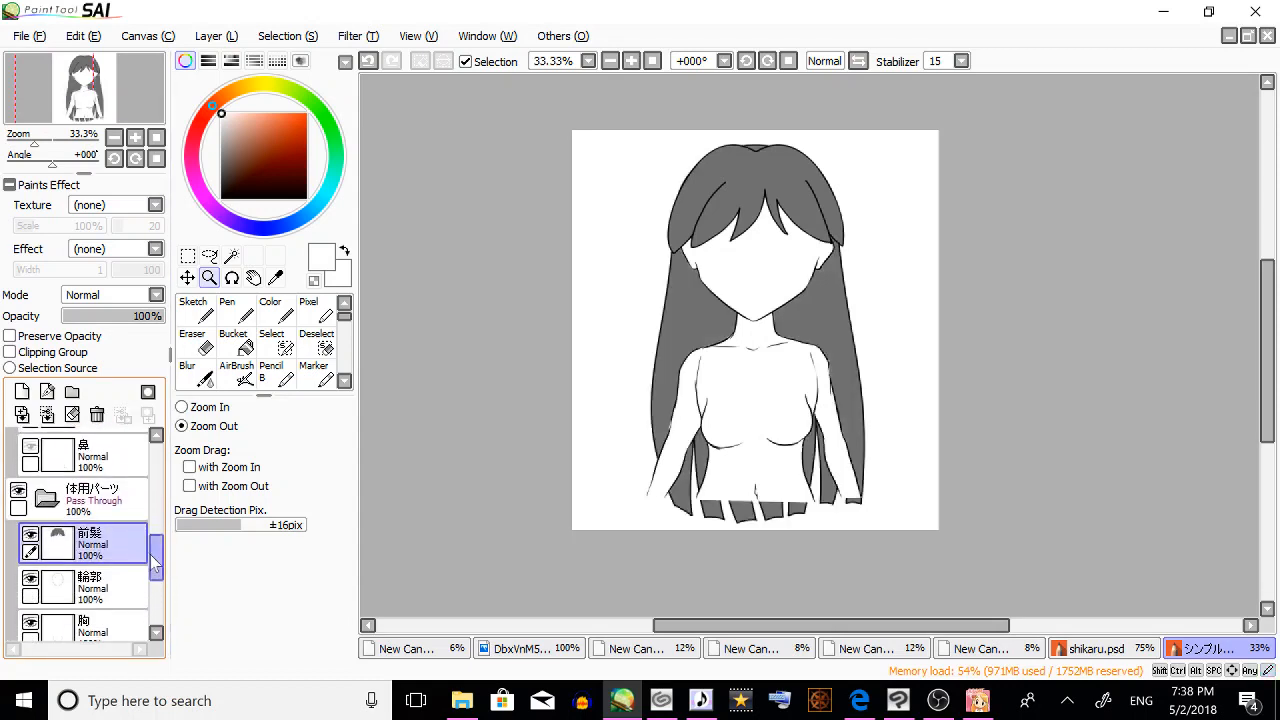
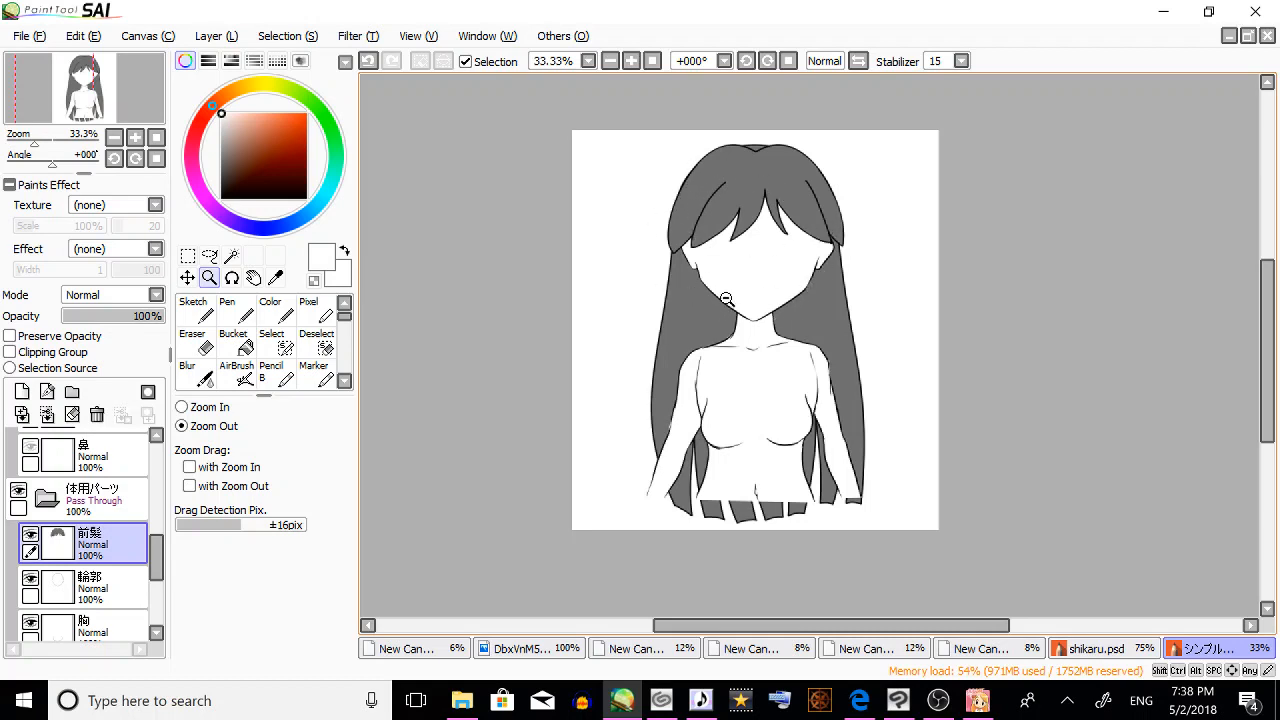
# Toggle the 輪郭 face layer off and on to check the hair behind it, and hide the 後髪 layer.
pyautogui.scroll(-2, 157, 555)
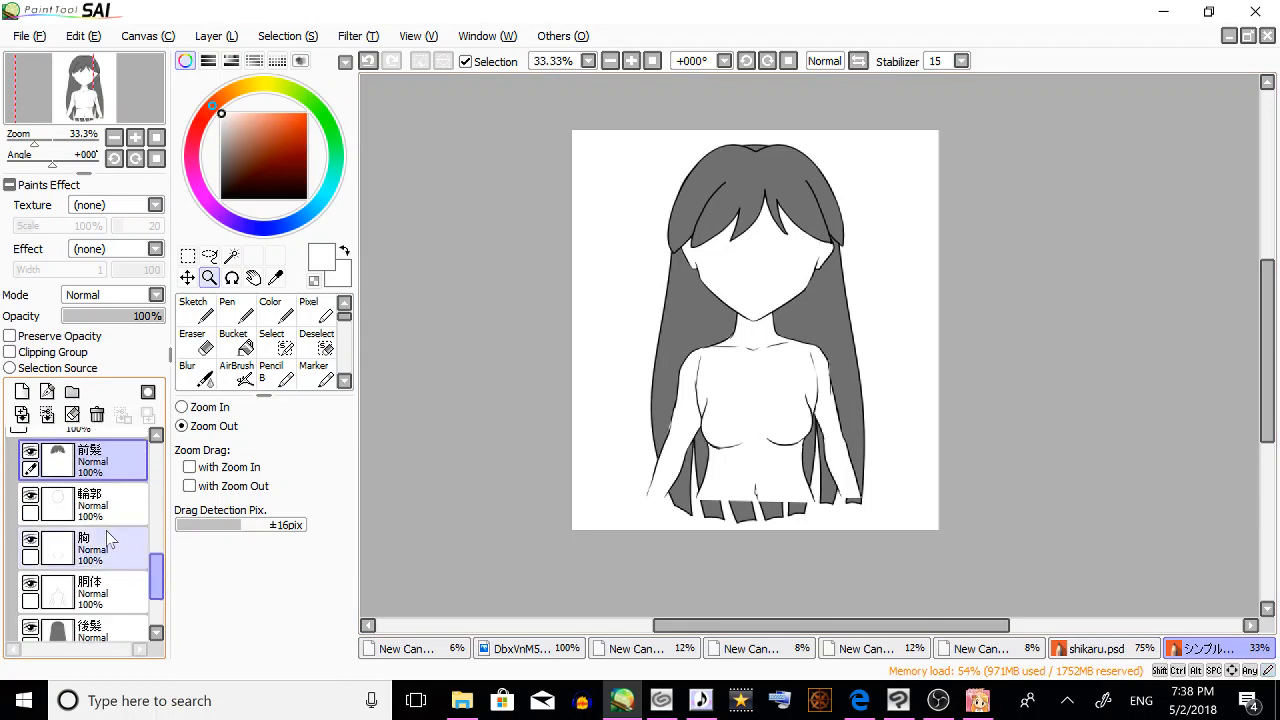
pyautogui.click(30, 496)
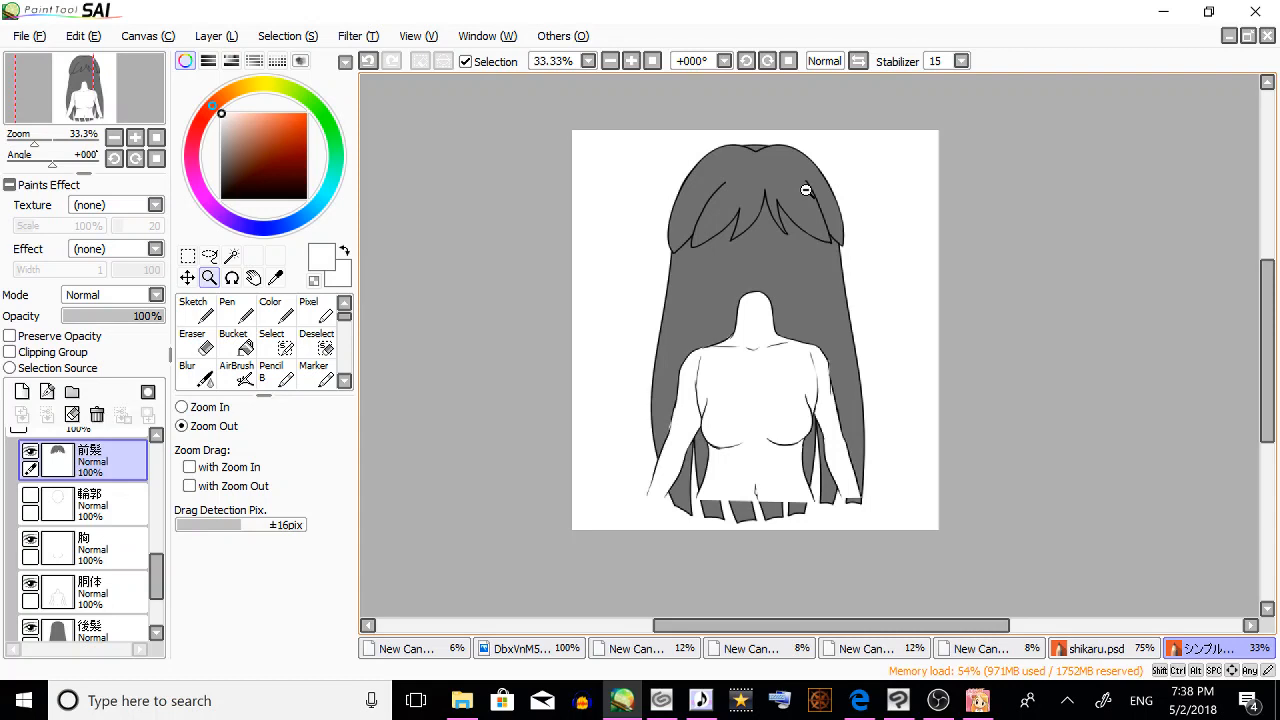
pyautogui.click(30, 496)
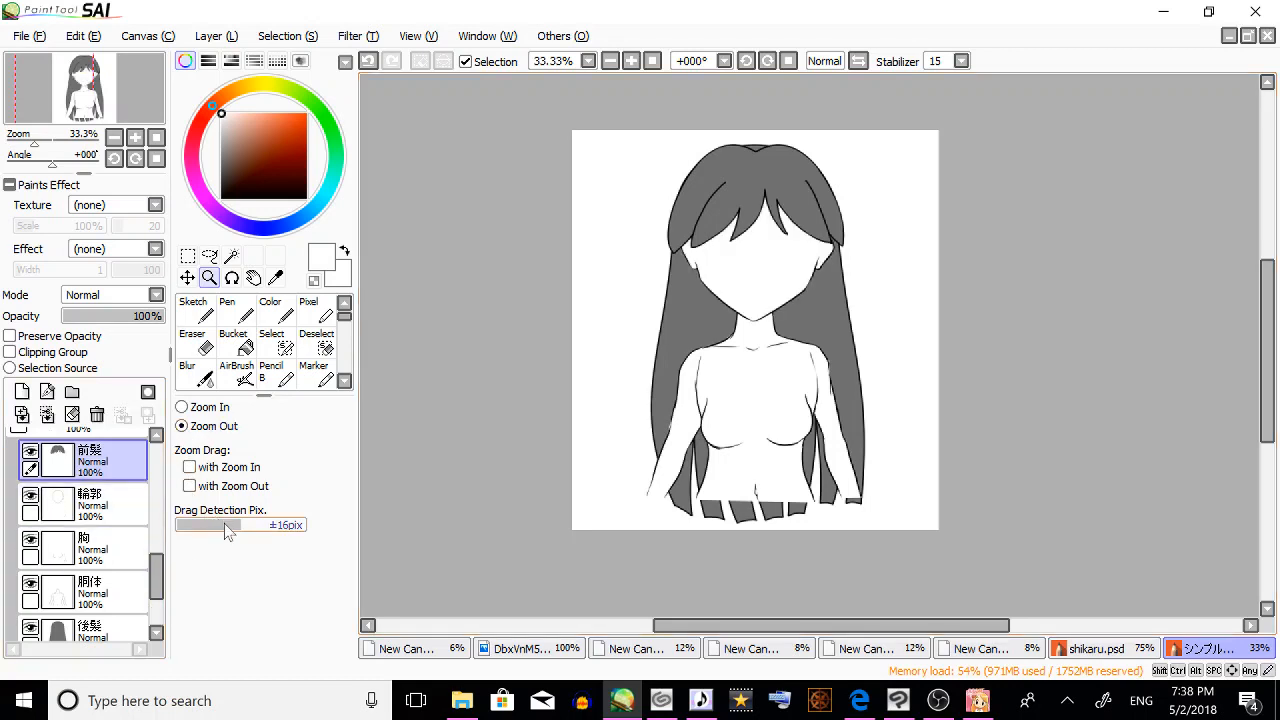
pyautogui.moveTo(158, 570); pyautogui.dragTo(158, 574)
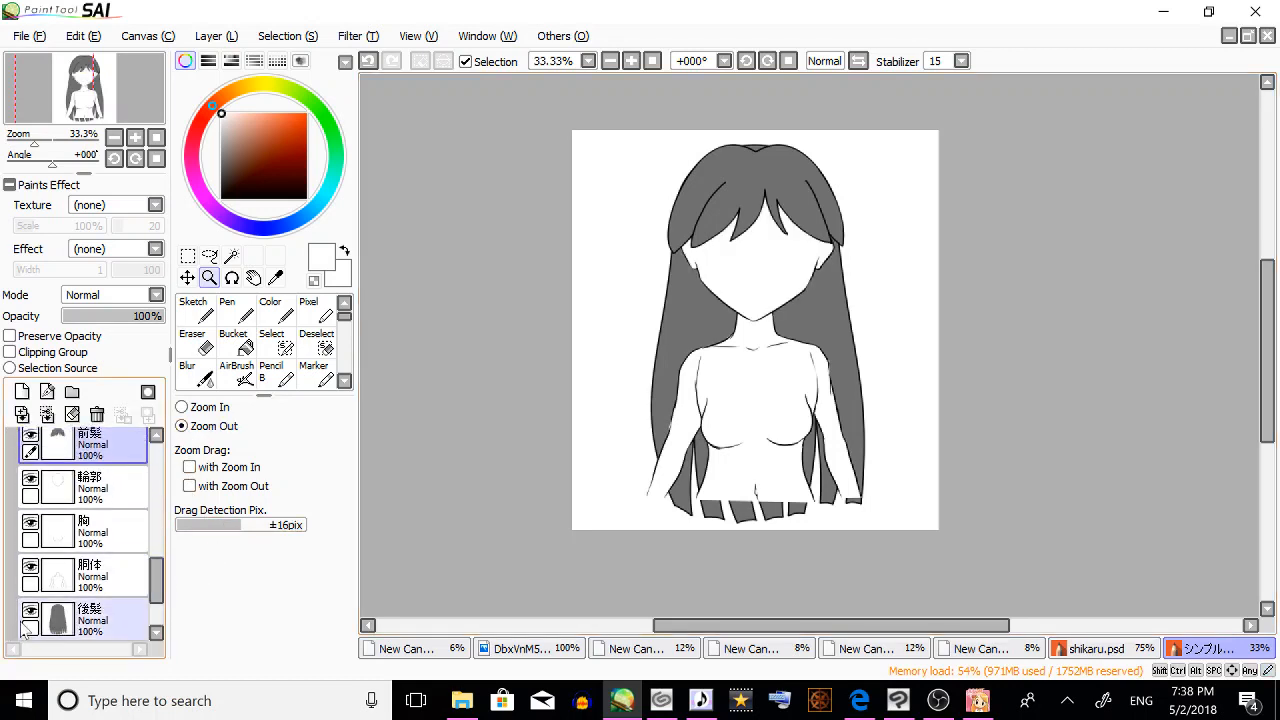
pyautogui.click(30, 611)
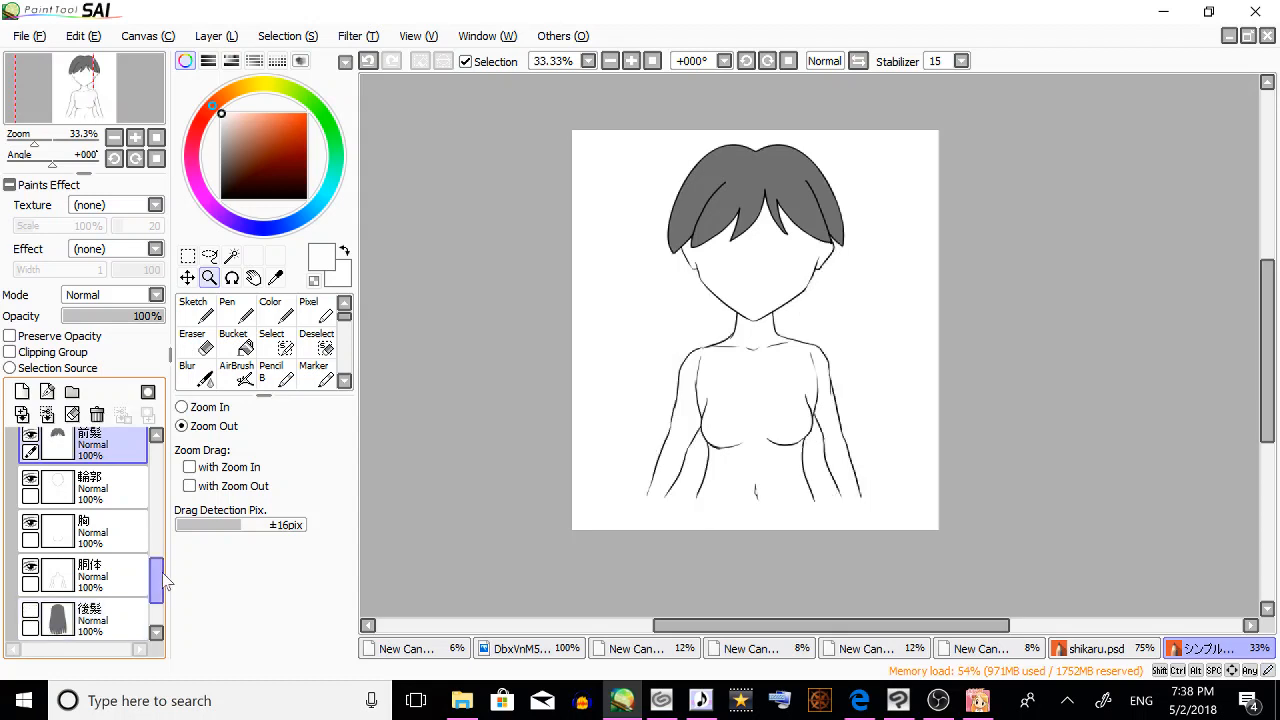
# Fade the 前髪 layer to 30% opacity and add a new layer above it.
pyautogui.moveTo(166, 588)
pyautogui.mouseDown()
pyautogui.moveTo(165, 557)
pyautogui.moveTo(165, 571)
pyautogui.mouseUp()
pyautogui.click(93, 315)
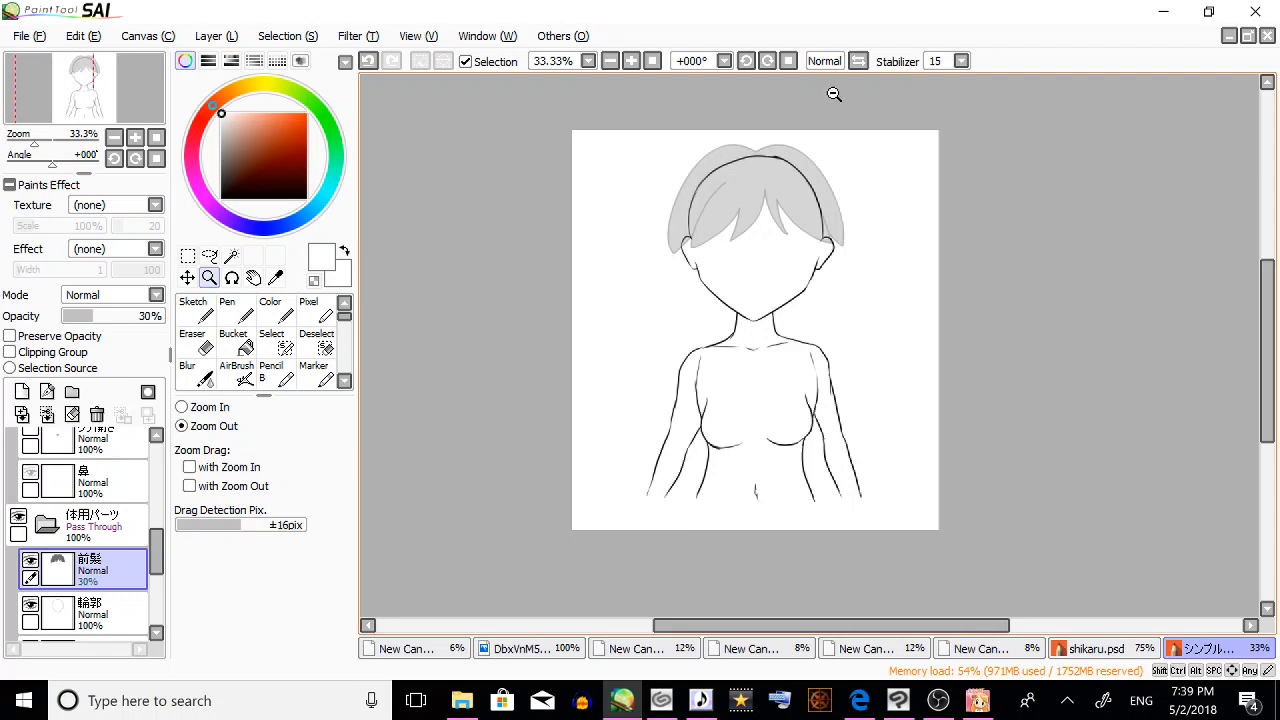
pyautogui.click(22, 391)
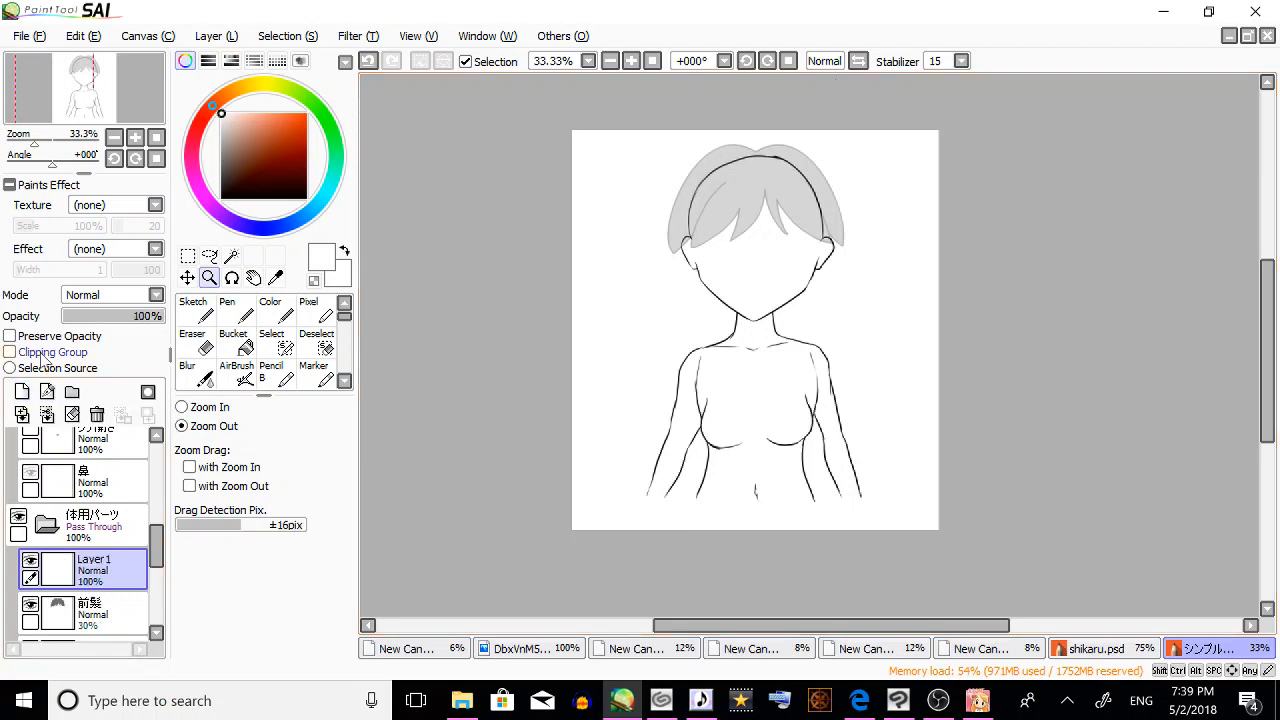
# Sketch short hair with bangs in orange over the faded template hair, using the Sketch brush at size 20.
pyautogui.moveTo(287, 147); pyautogui.dragTo(308, 112)
pyautogui.click(200, 305)
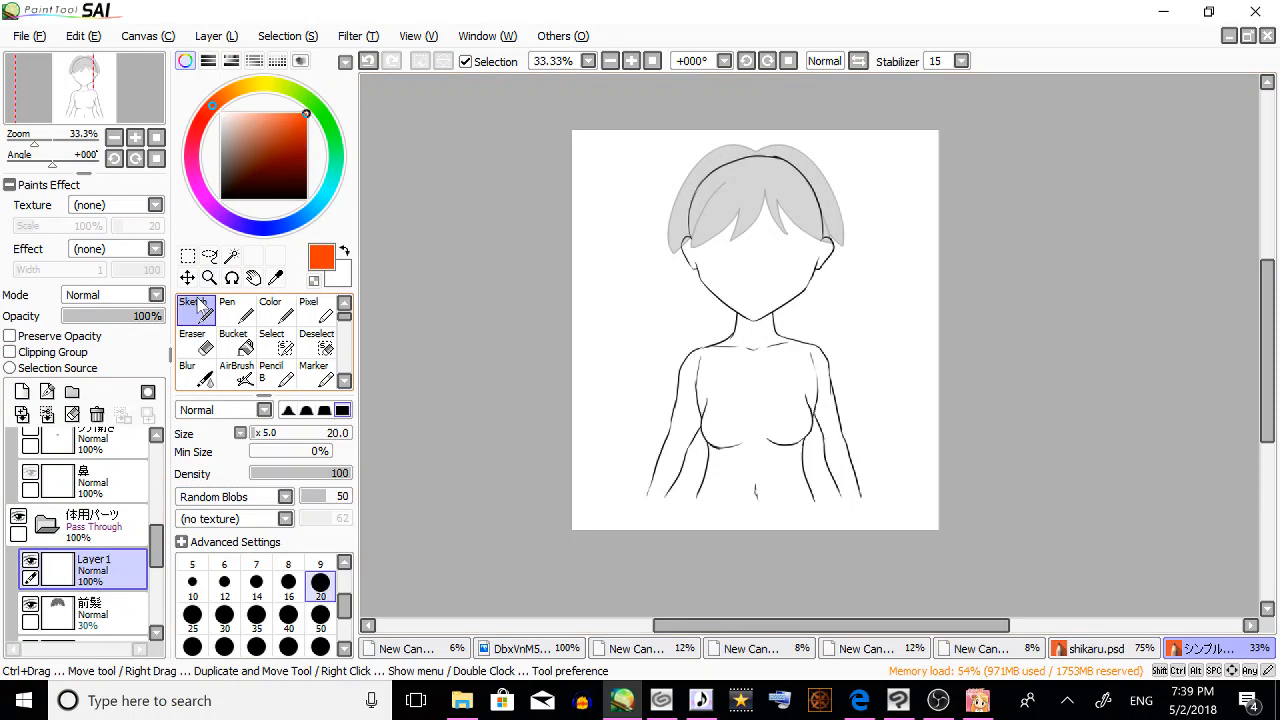
pyautogui.moveTo(694, 166)
pyautogui.mouseDown()
pyautogui.moveTo(666, 257)
pyautogui.moveTo(674, 209)
pyautogui.moveTo(686, 238)
pyautogui.moveTo(702, 240)
pyautogui.moveTo(738, 198)
pyautogui.moveTo(748, 232)
pyautogui.moveTo(760, 190)
pyautogui.moveTo(780, 200)
pyautogui.moveTo(795, 242)
pyautogui.moveTo(810, 208)
pyautogui.moveTo(837, 243)
pyautogui.moveTo(814, 177)
pyautogui.mouseUp()
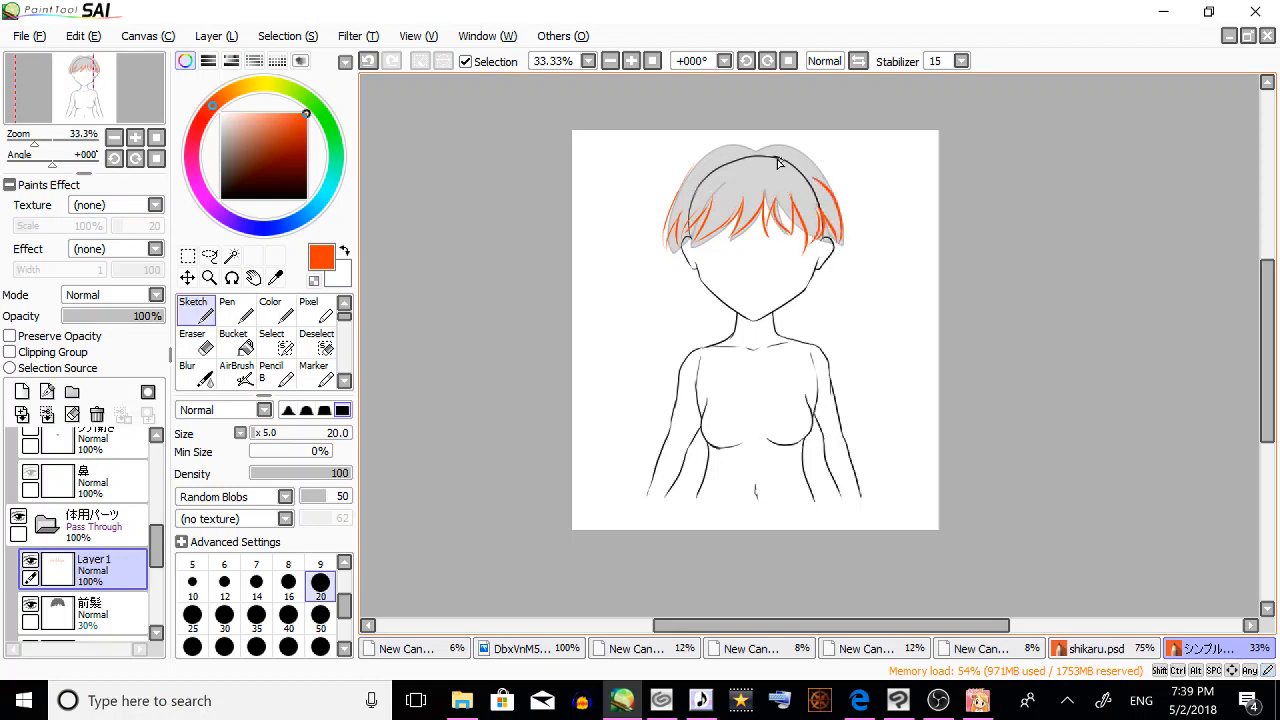
pyautogui.moveTo(670, 224)
pyautogui.mouseDown()
pyautogui.moveTo(688, 175)
pyautogui.moveTo(742, 138)
pyautogui.mouseUp()
pyautogui.hotkey('ctrl', 'z')
pyautogui.moveTo(682, 185)
pyautogui.mouseDown()
pyautogui.moveTo(814, 150)
pyautogui.moveTo(804, 155)
pyautogui.moveTo(833, 196)
pyautogui.moveTo(823, 178)
pyautogui.moveTo(849, 194)
pyautogui.mouseUp()
pyautogui.moveTo(810, 156); pyautogui.dragTo(839, 207)
pyautogui.click(118, 562)
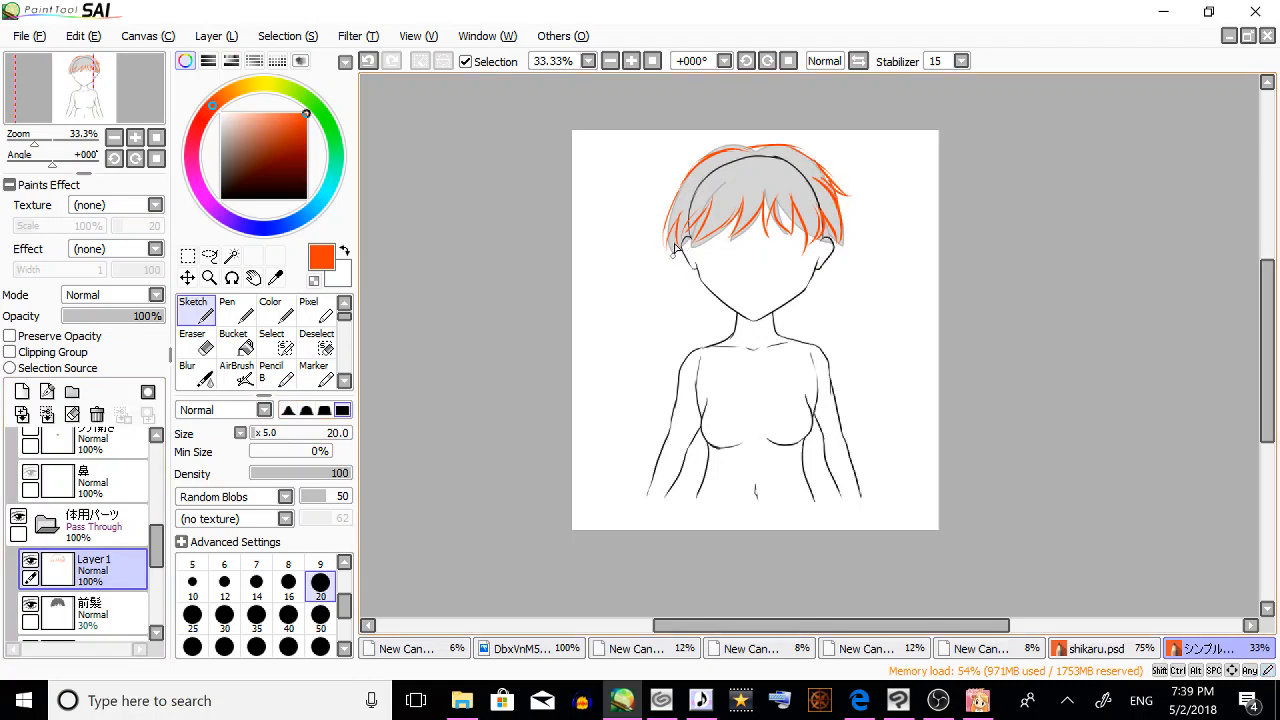
pyautogui.moveTo(671, 216); pyautogui.dragTo(681, 254)
# Hide the template's 前髪 layer, add a line-art layer above the orange hair sketch and fade the sketch to 39% opacity.
pyautogui.click(30, 605)
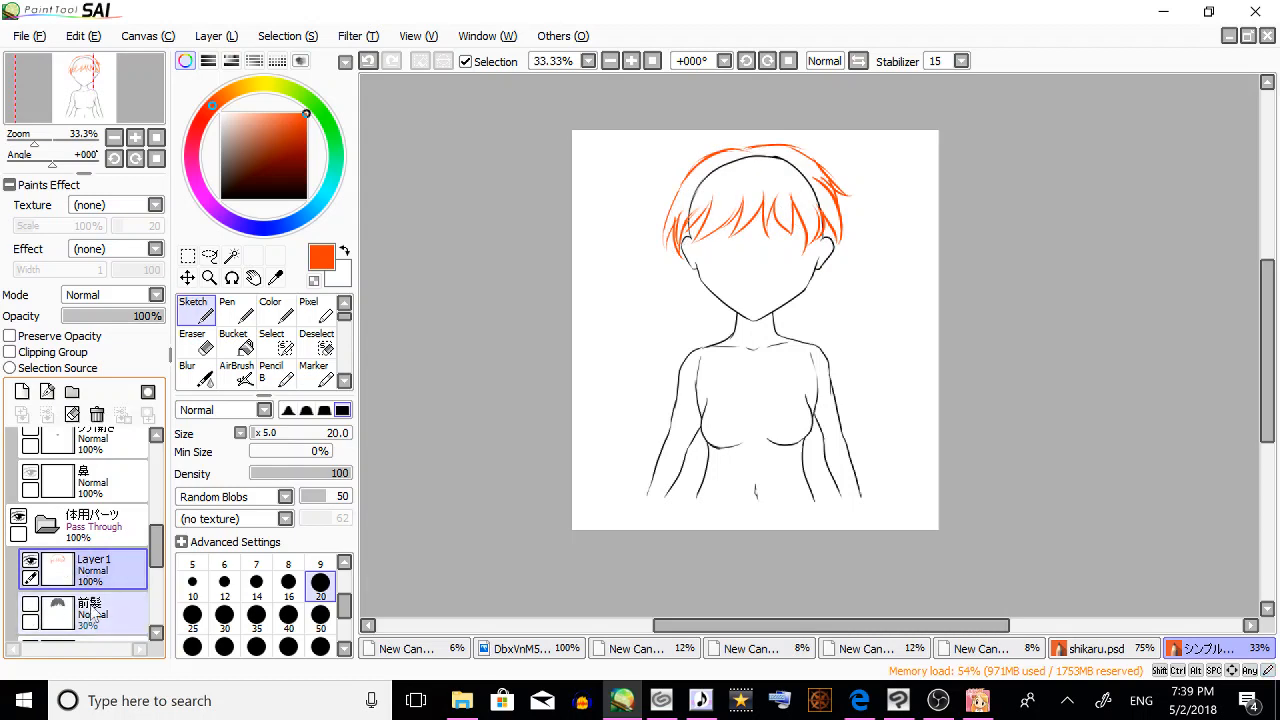
pyautogui.click(22, 391)
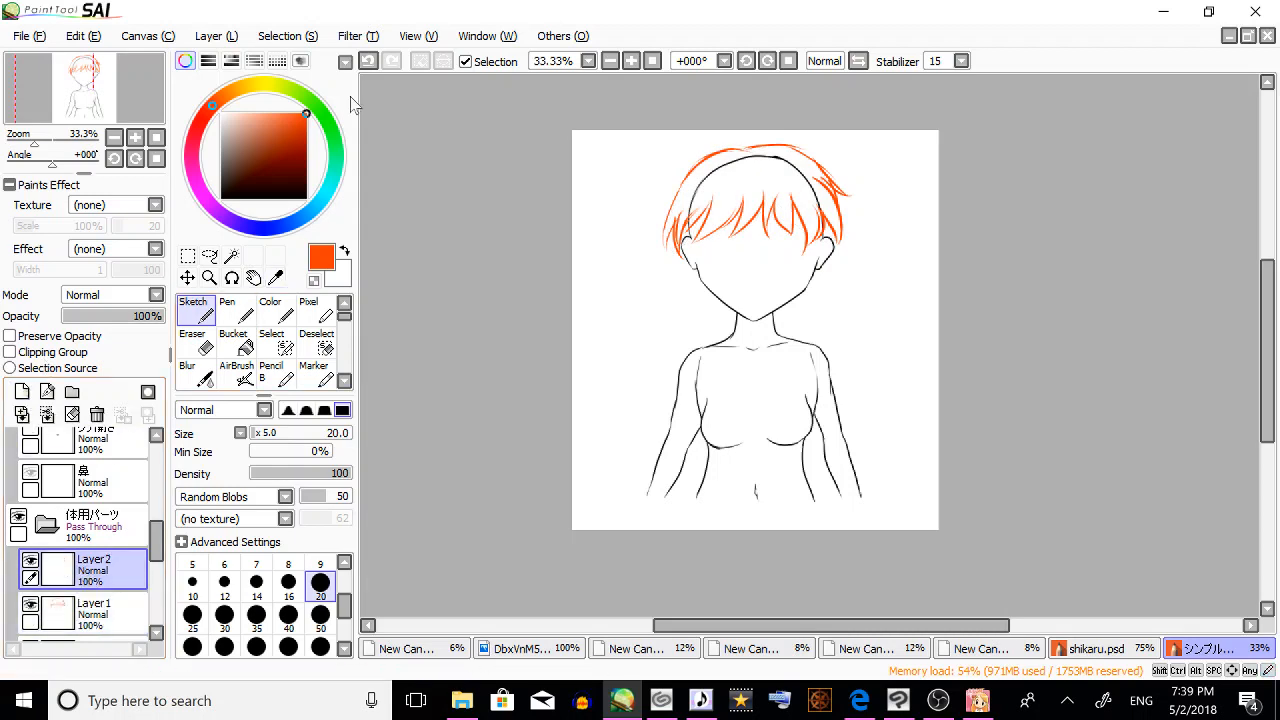
pyautogui.click(95, 612)
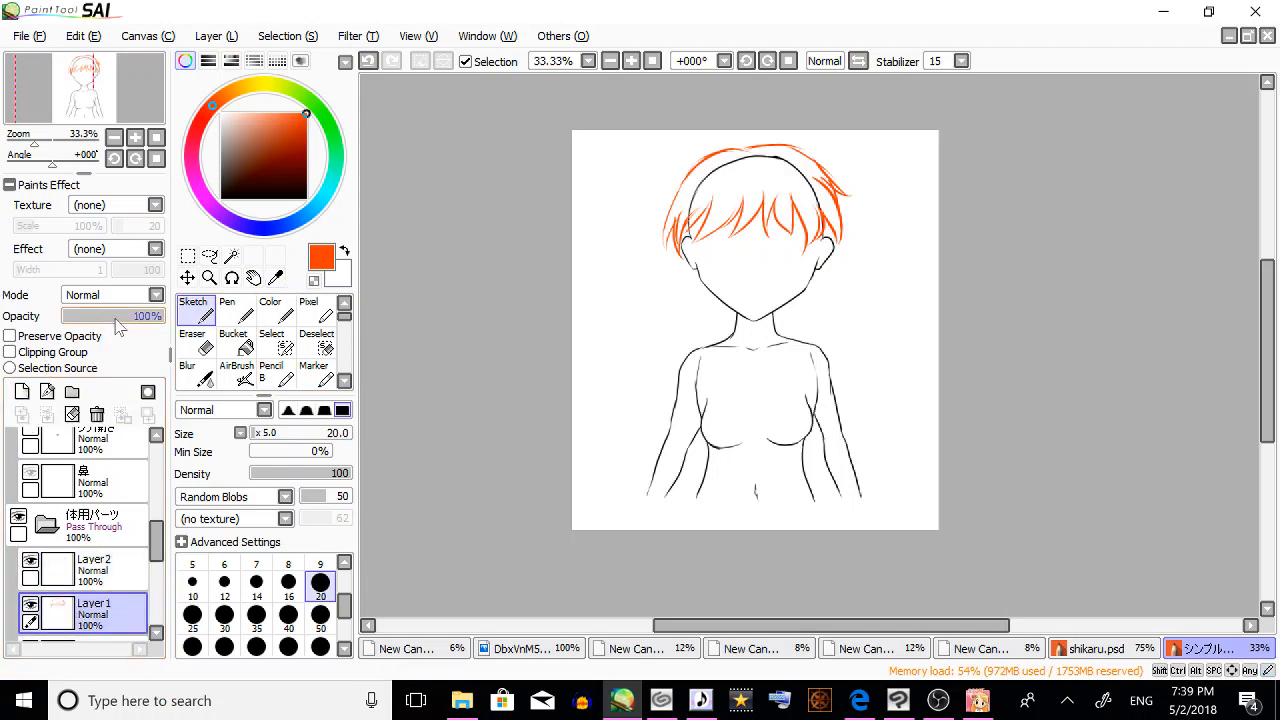
pyautogui.moveTo(120, 318); pyautogui.dragTo(108, 318)
# Ink the left hair outline and left bangs on the new layer in black, using the Pencil at size 4.
pyautogui.click(98, 572)
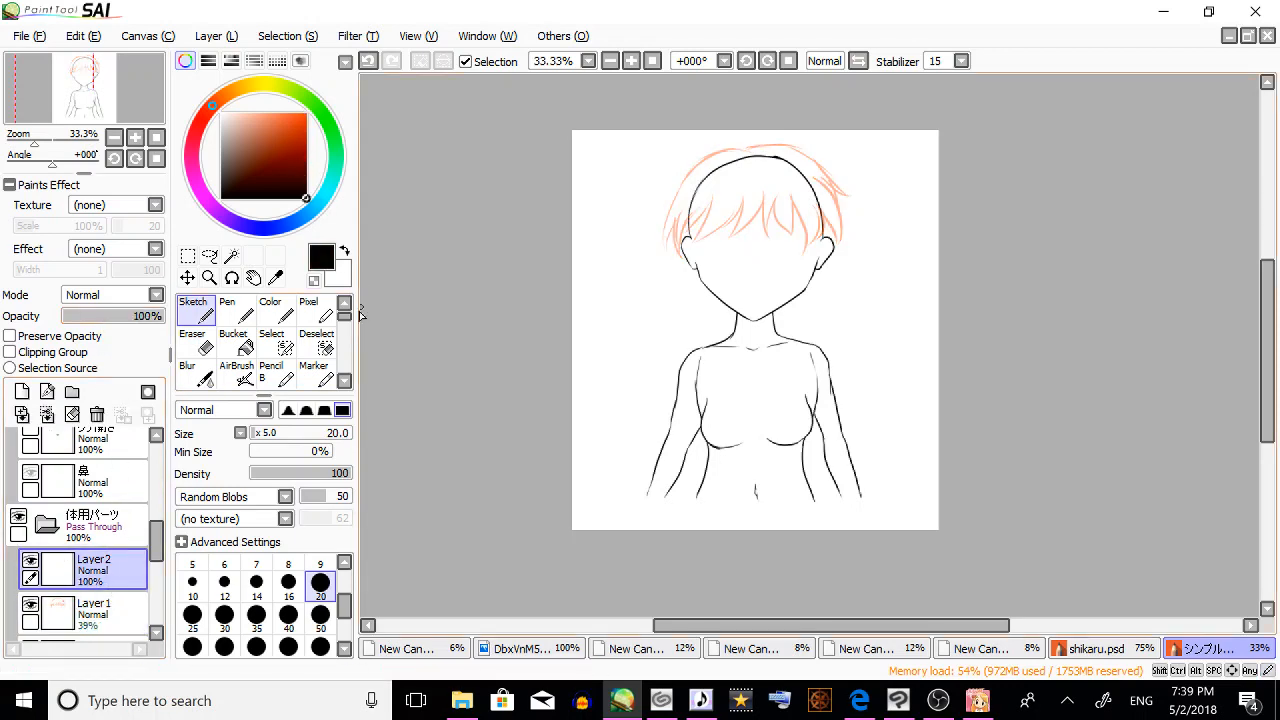
pyautogui.scroll(-5, 300, 340)
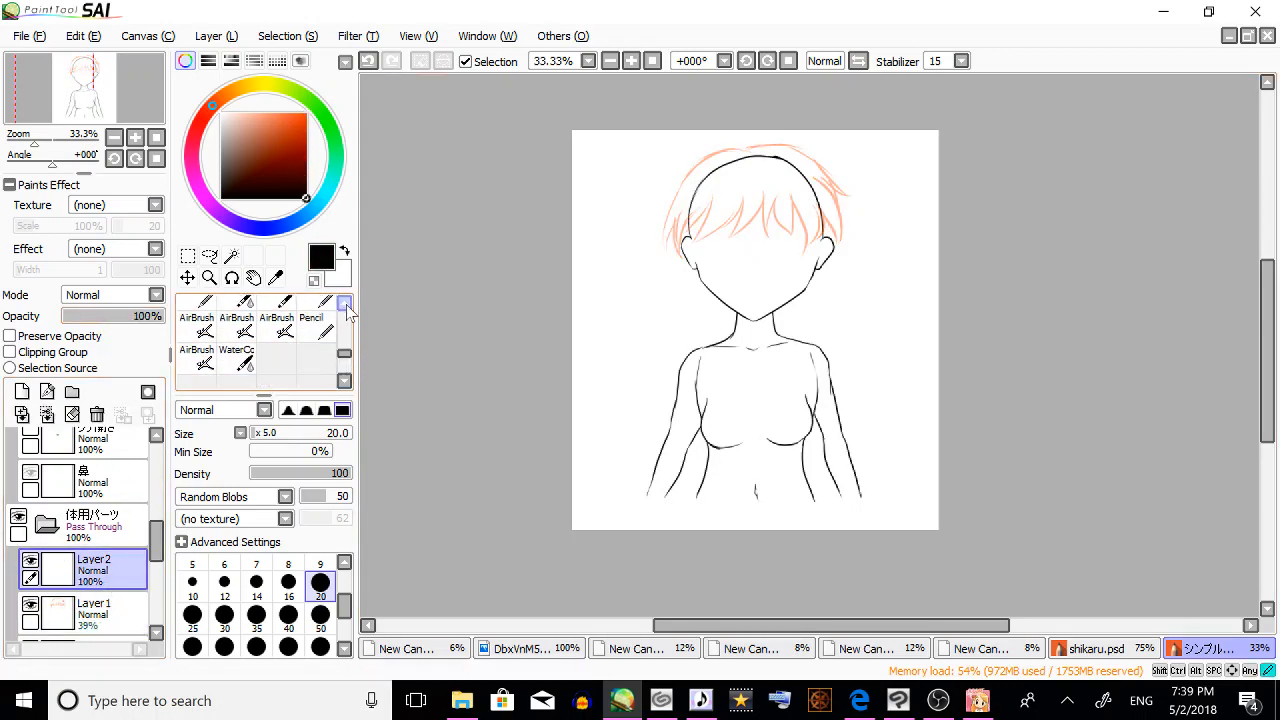
pyautogui.click(328, 318)
pyautogui.click(209, 277)
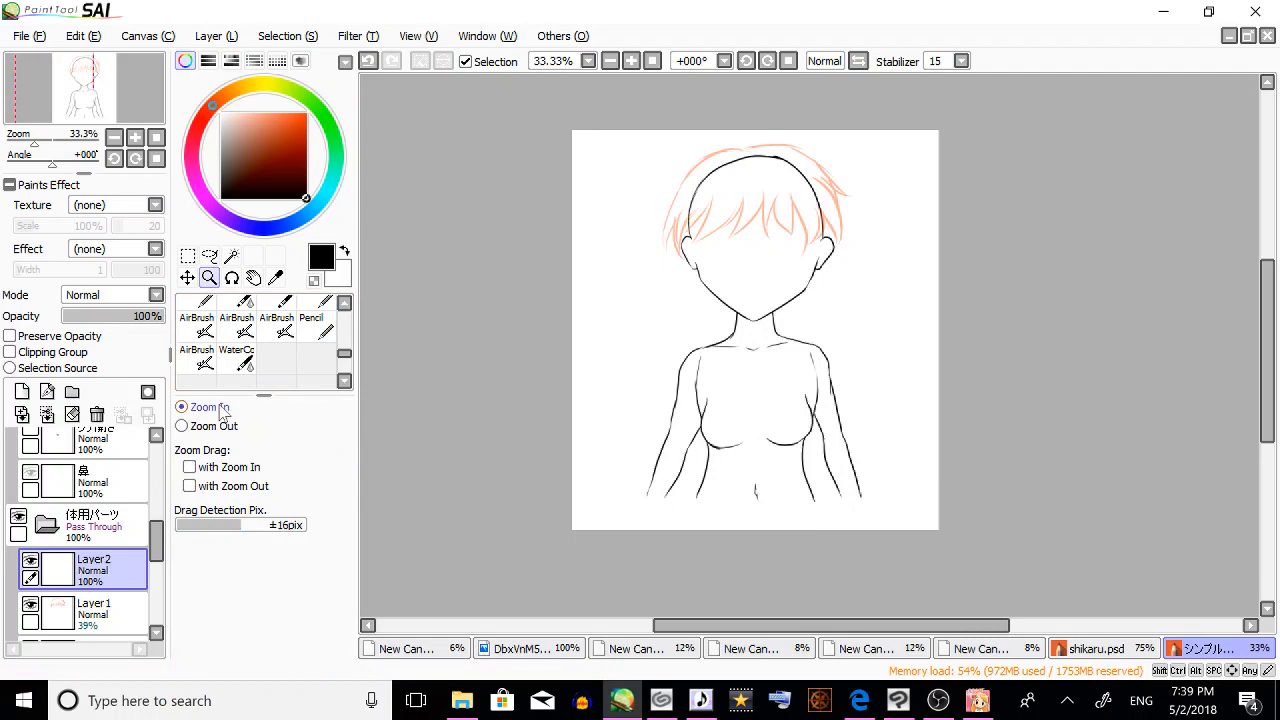
pyautogui.click(793, 201)
pyautogui.click(311, 325)
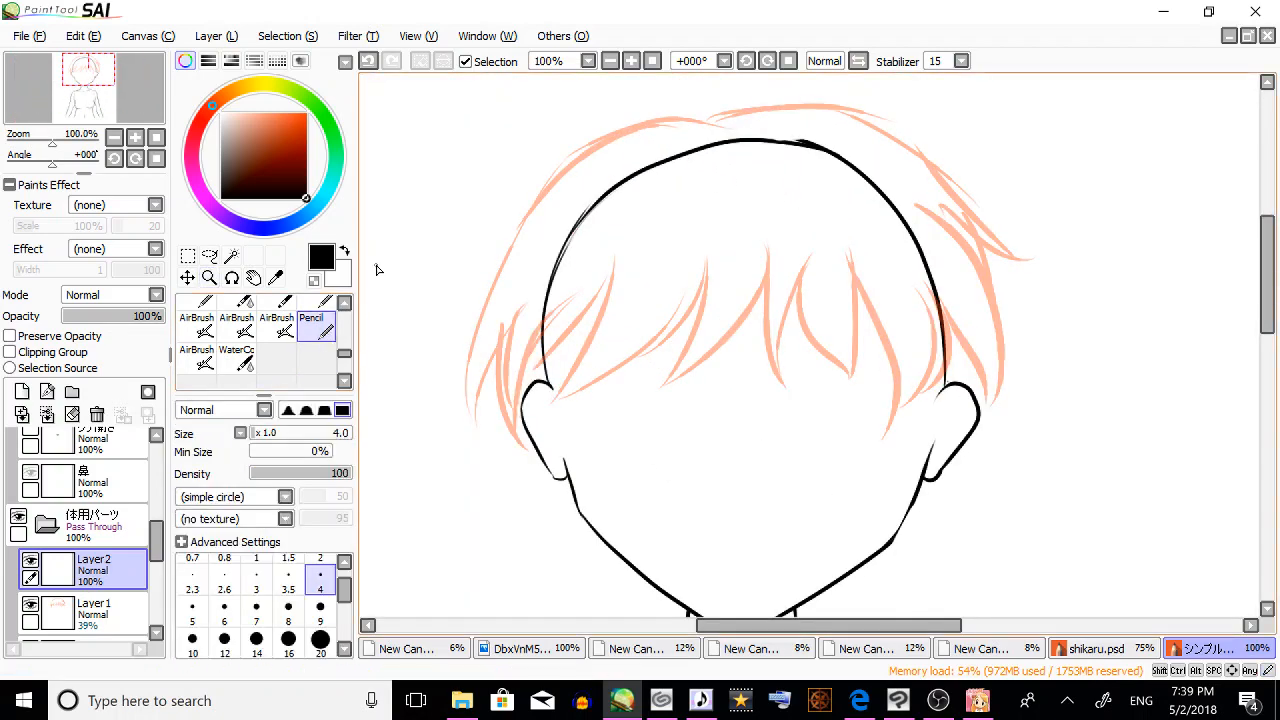
pyautogui.moveTo(728, 130)
pyautogui.mouseDown()
pyautogui.moveTo(649, 127)
pyautogui.moveTo(560, 181)
pyautogui.moveTo(443, 421)
pyautogui.moveTo(496, 357)
pyautogui.mouseUp()
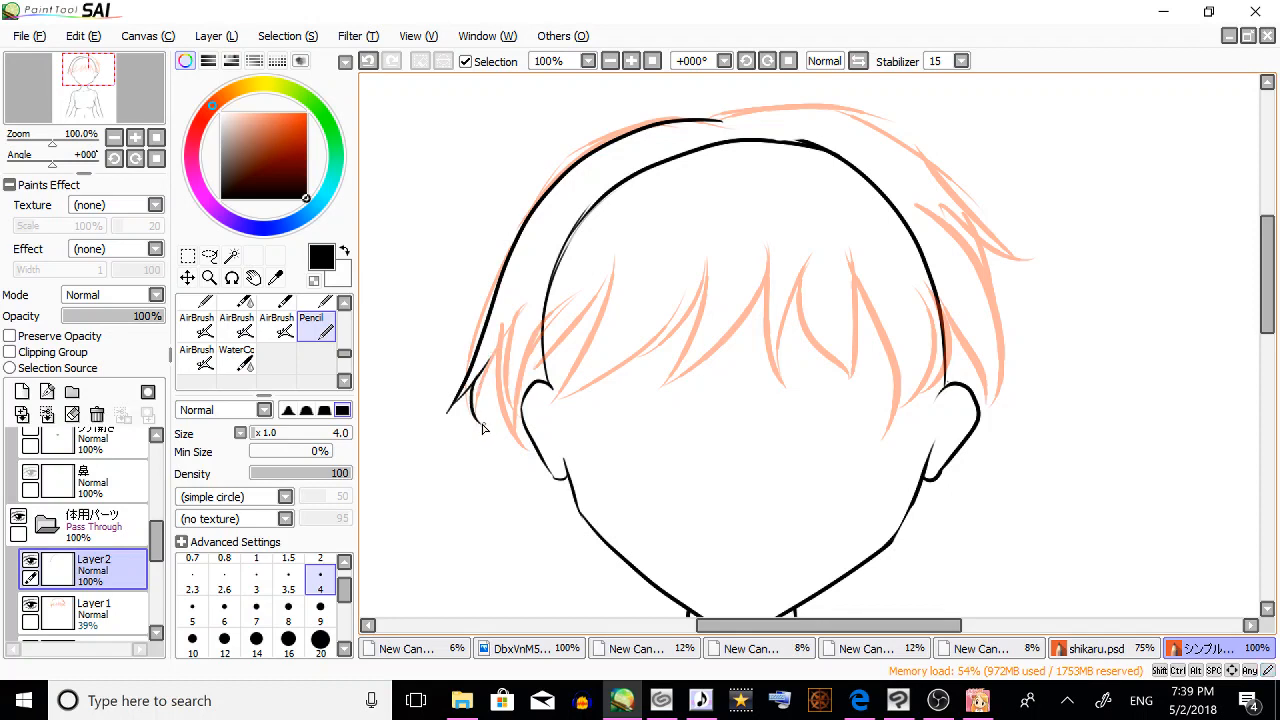
pyautogui.moveTo(480, 424)
pyautogui.mouseDown()
pyautogui.moveTo(506, 348)
pyautogui.moveTo(524, 442)
pyautogui.moveTo(548, 330)
pyautogui.mouseUp()
pyautogui.moveTo(527, 374)
pyautogui.mouseDown()
pyautogui.moveTo(588, 318)
pyautogui.moveTo(623, 230)
pyautogui.moveTo(591, 350)
pyautogui.moveTo(552, 403)
pyautogui.moveTo(710, 254)
pyautogui.moveTo(698, 325)
pyautogui.moveTo(663, 386)
pyautogui.moveTo(788, 246)
pyautogui.moveTo(783, 383)
pyautogui.mouseUp()
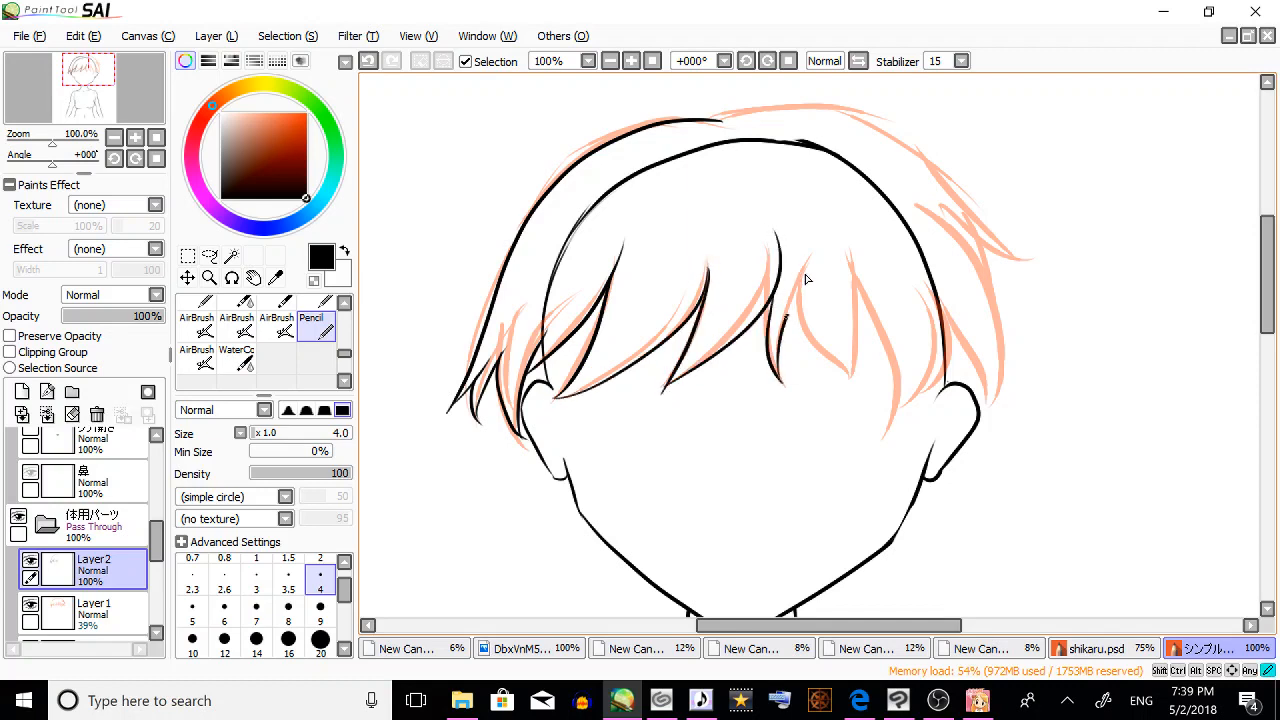
# Ink the remaining bangs and the right side locks in black, following the orange sketch down to the ear.
pyautogui.moveTo(811, 250)
pyautogui.mouseDown()
pyautogui.moveTo(800, 302)
pyautogui.moveTo(857, 371)
pyautogui.mouseUp()
pyautogui.moveTo(848, 252)
pyautogui.mouseDown()
pyautogui.moveTo(852, 370)
pyautogui.moveTo(907, 418)
pyautogui.mouseUp()
pyautogui.click(367, 61)
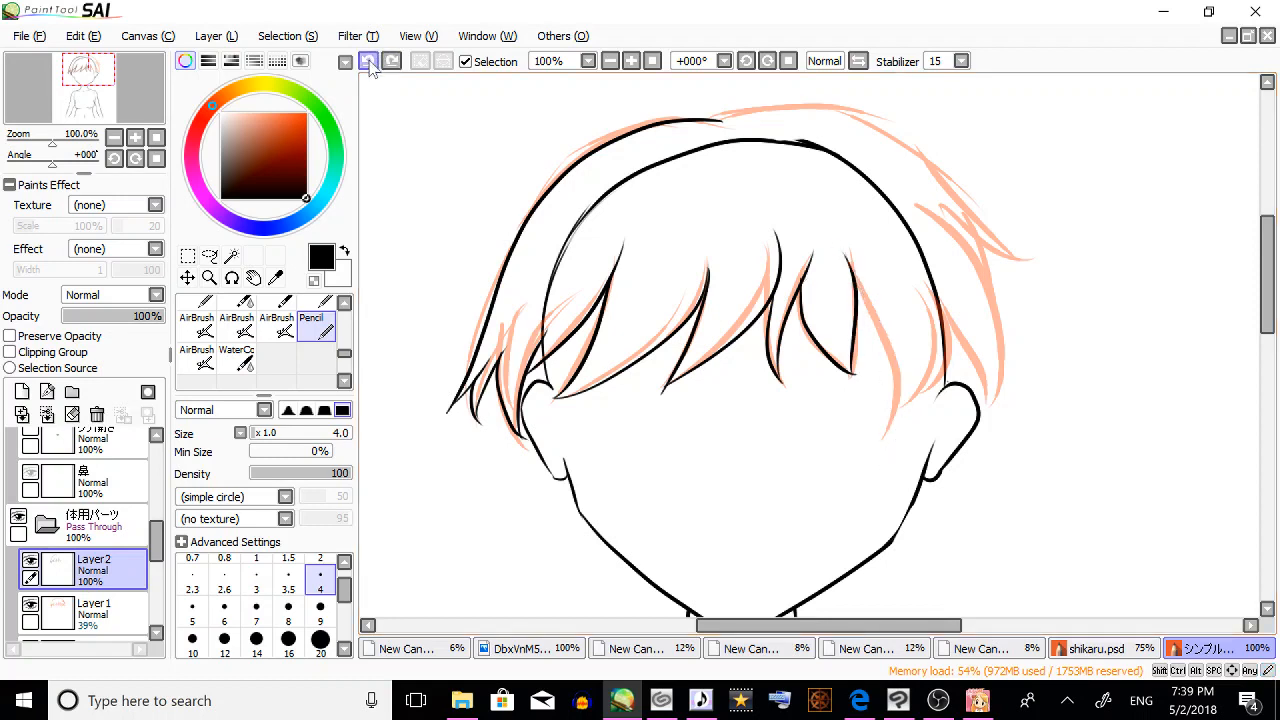
pyautogui.moveTo(855, 270)
pyautogui.mouseDown()
pyautogui.moveTo(892, 393)
pyautogui.moveTo(884, 424)
pyautogui.mouseUp()
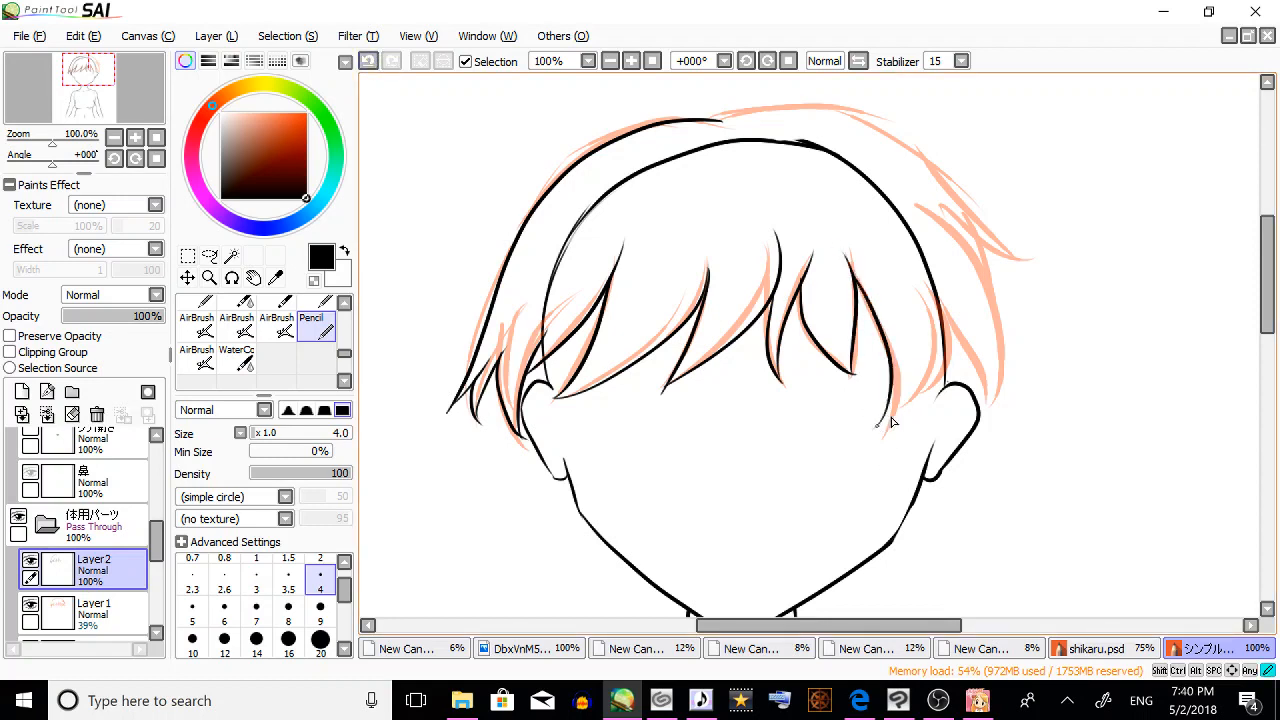
pyautogui.moveTo(918, 326); pyautogui.dragTo(880, 430)
pyautogui.moveTo(945, 378); pyautogui.dragTo(927, 285)
pyautogui.moveTo(943, 330)
pyautogui.mouseDown()
pyautogui.moveTo(995, 432)
pyautogui.moveTo(1007, 367)
pyautogui.moveTo(943, 217)
pyautogui.mouseUp()
pyautogui.moveTo(1000, 318)
pyautogui.mouseDown()
pyautogui.moveTo(961, 210)
pyautogui.moveTo(898, 154)
pyautogui.mouseUp()
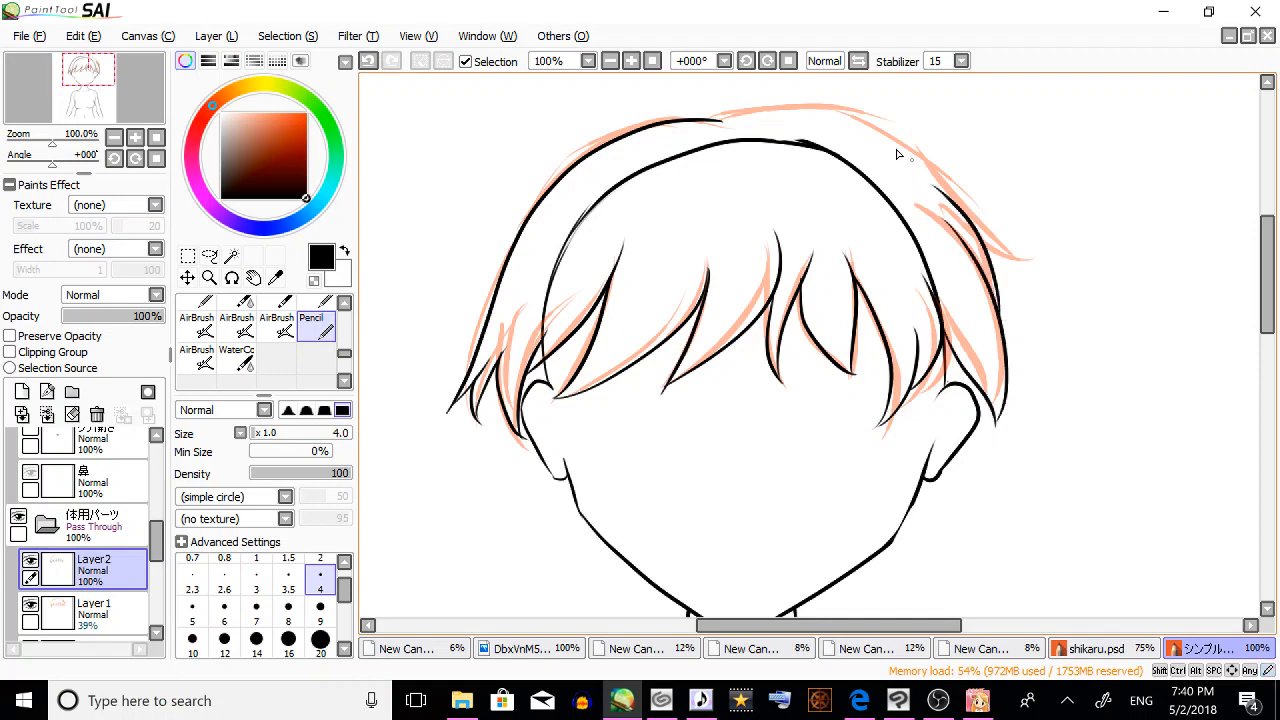
# Ink the hair outline across the top of the head to the right side, adding small protruding tufts.
pyautogui.moveTo(720, 120)
pyautogui.mouseDown()
pyautogui.moveTo(843, 102)
pyautogui.moveTo(1012, 127)
pyautogui.mouseUp()
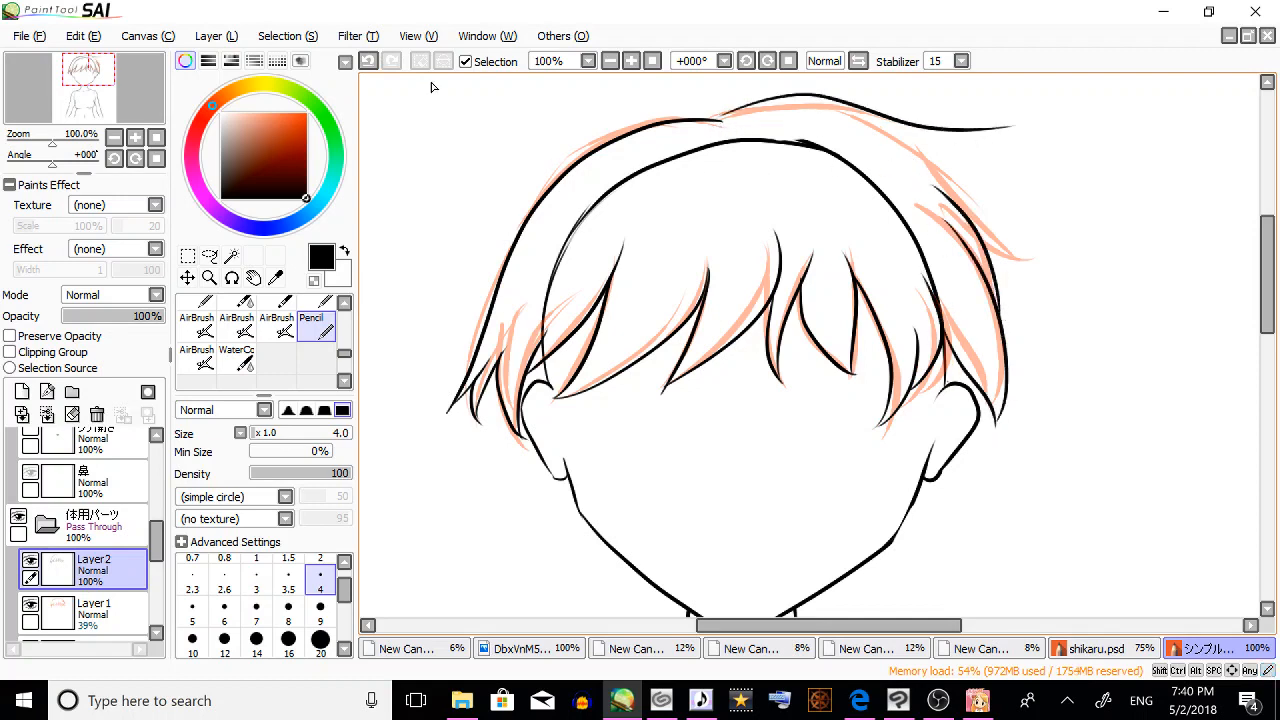
pyautogui.click(368, 61)
pyautogui.moveTo(720, 124)
pyautogui.mouseDown()
pyautogui.moveTo(754, 106)
pyautogui.moveTo(903, 109)
pyautogui.moveTo(1003, 243)
pyautogui.mouseUp()
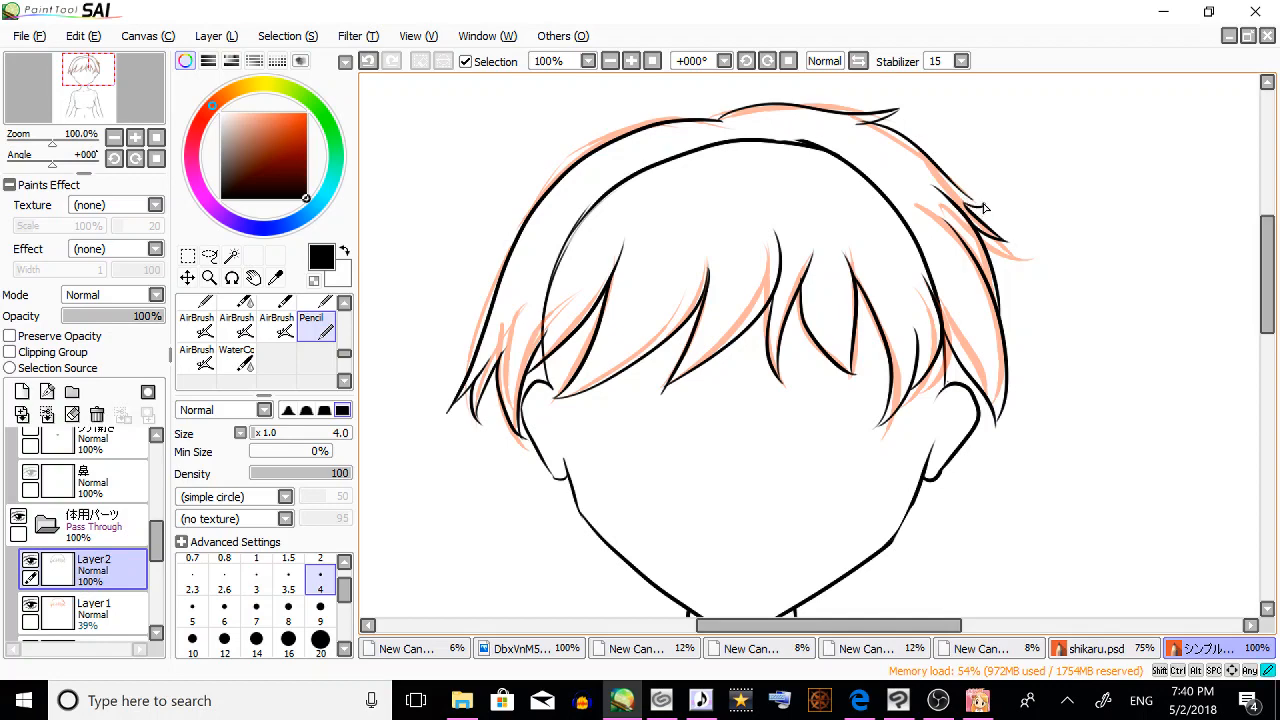
pyautogui.moveTo(950, 177); pyautogui.dragTo(974, 202)
pyautogui.moveTo(1268, 228)
pyautogui.mouseDown()
pyautogui.moveTo(1270, 248)
pyautogui.moveTo(1274, 234)
pyautogui.mouseUp()
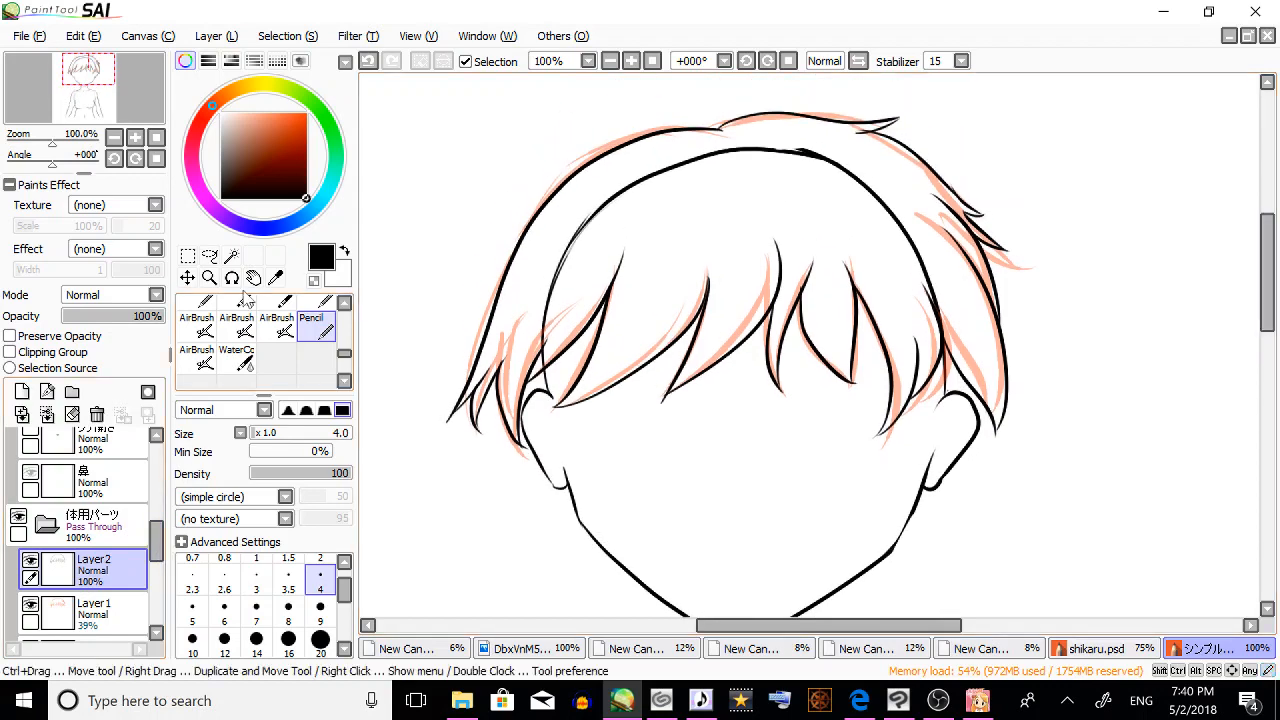
# Hide the orange sketch layer, select the interior of the inked hair with the Magic Wand and extend the selection into the missed tips.
pyautogui.click(30, 604)
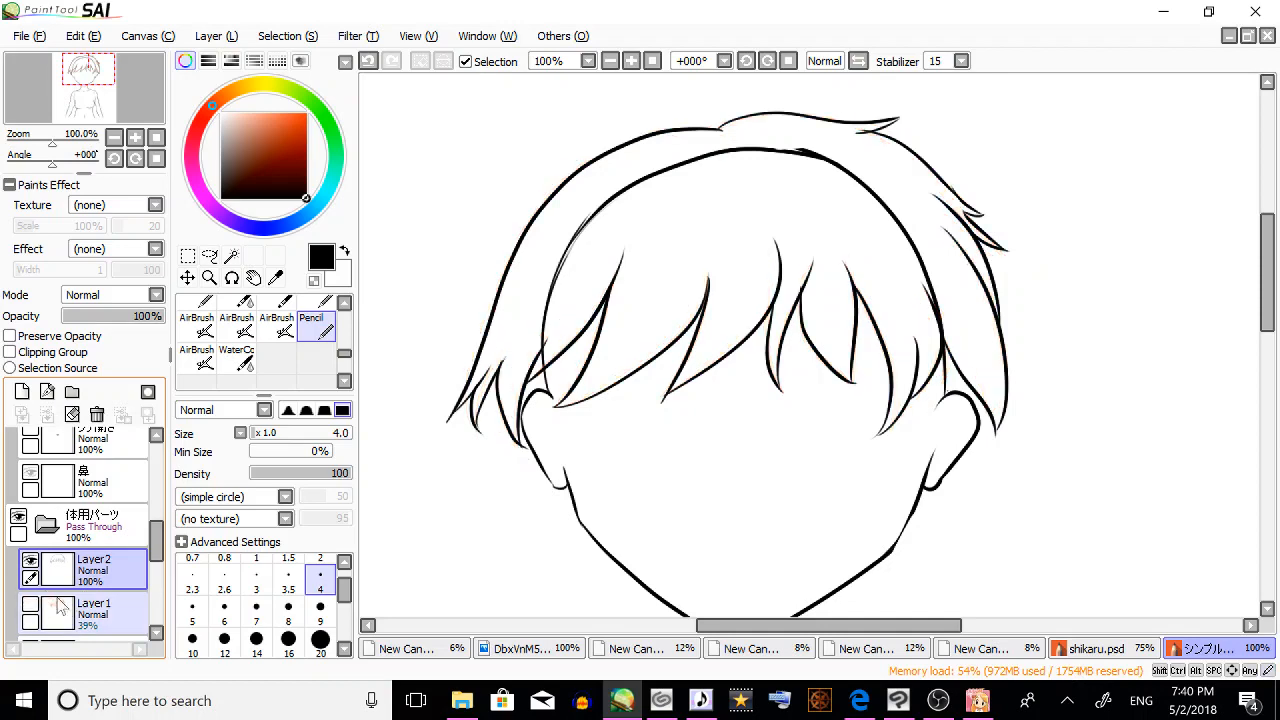
pyautogui.click(231, 256)
pyautogui.click(679, 231)
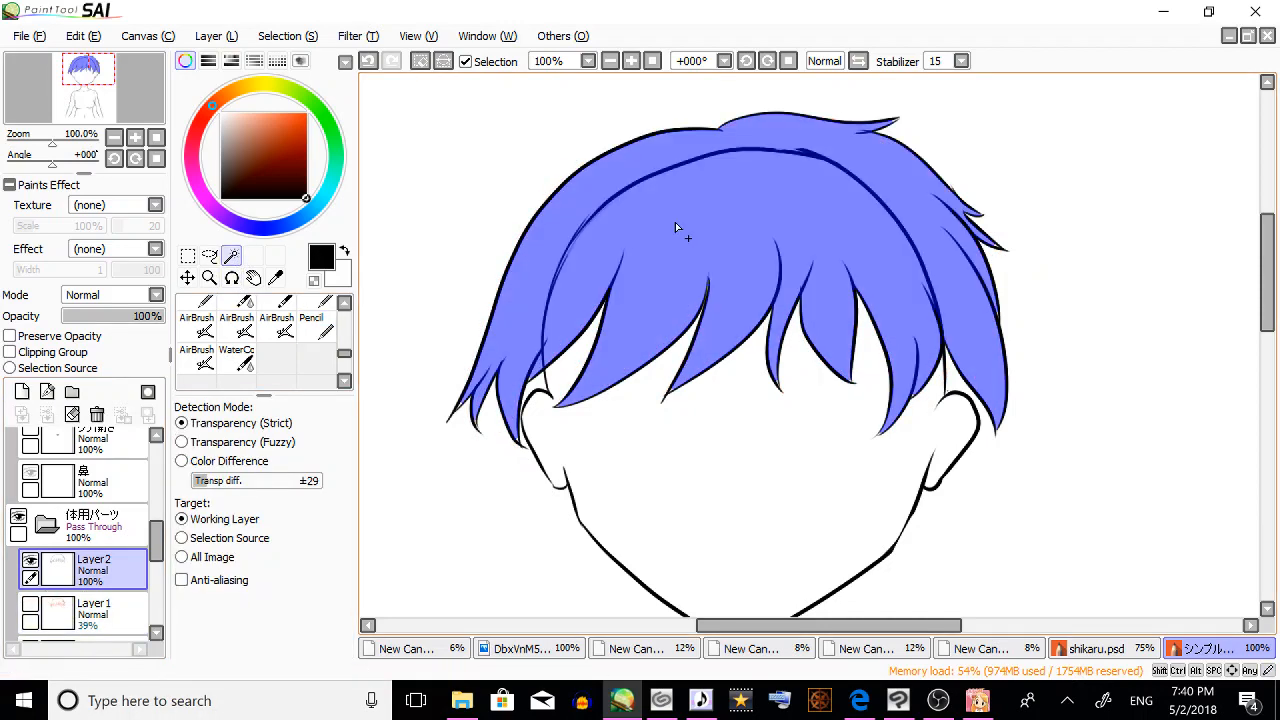
pyautogui.scroll(3, 260, 340)
pyautogui.click(276, 340)
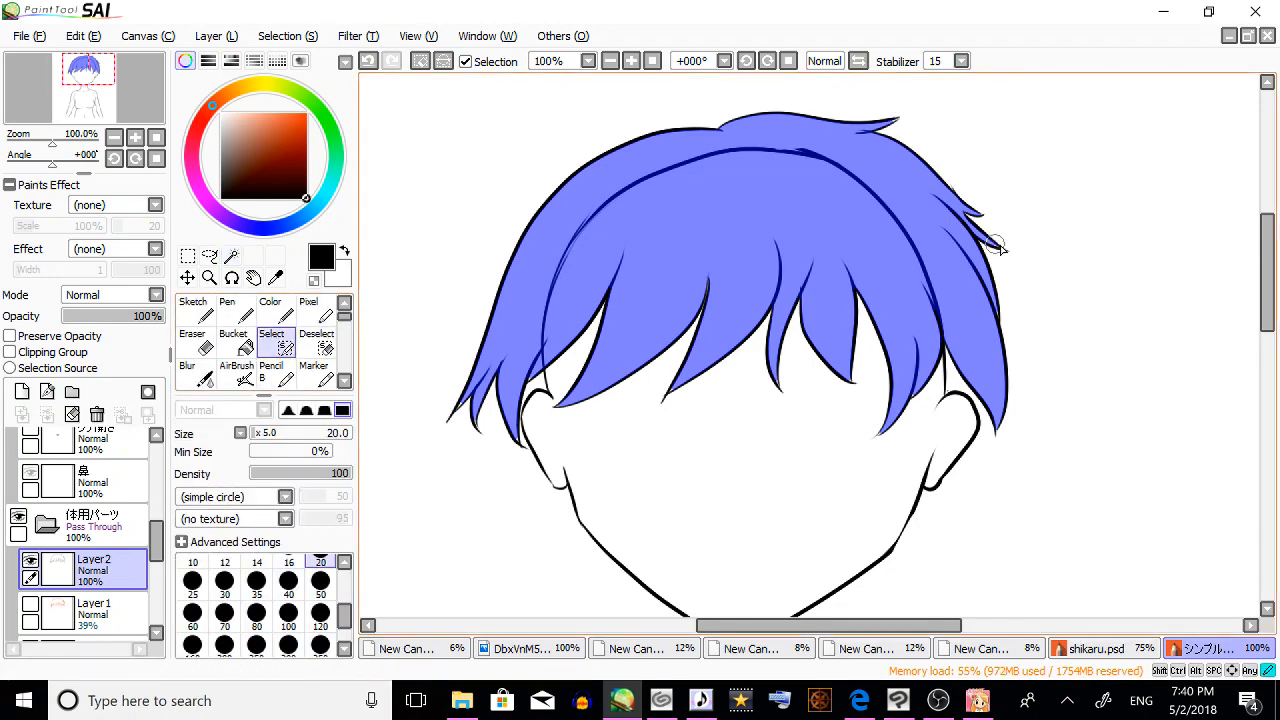
pyautogui.moveTo(995, 247); pyautogui.dragTo(993, 355)
pyautogui.moveTo(516, 440)
pyautogui.mouseDown()
pyautogui.moveTo(536, 365)
pyautogui.moveTo(518, 338)
pyautogui.mouseUp()
pyautogui.moveTo(460, 411)
pyautogui.mouseDown()
pyautogui.moveTo(475, 372)
pyautogui.moveTo(464, 394)
pyautogui.mouseUp()
# Fill the hair selection with dark grey on a new Multiply layer using a size 350 Color brush, and merge it into the line-art layer.
pyautogui.click(22, 391)
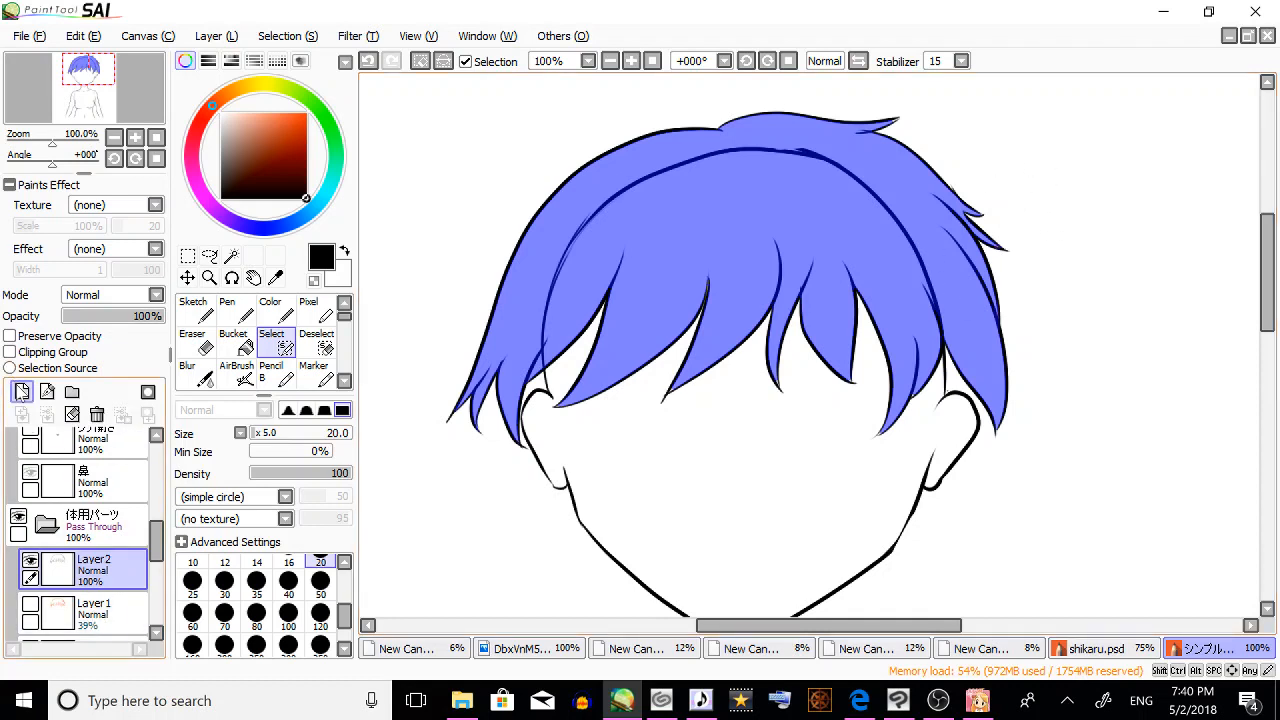
pyautogui.click(118, 298)
pyautogui.click(115, 333)
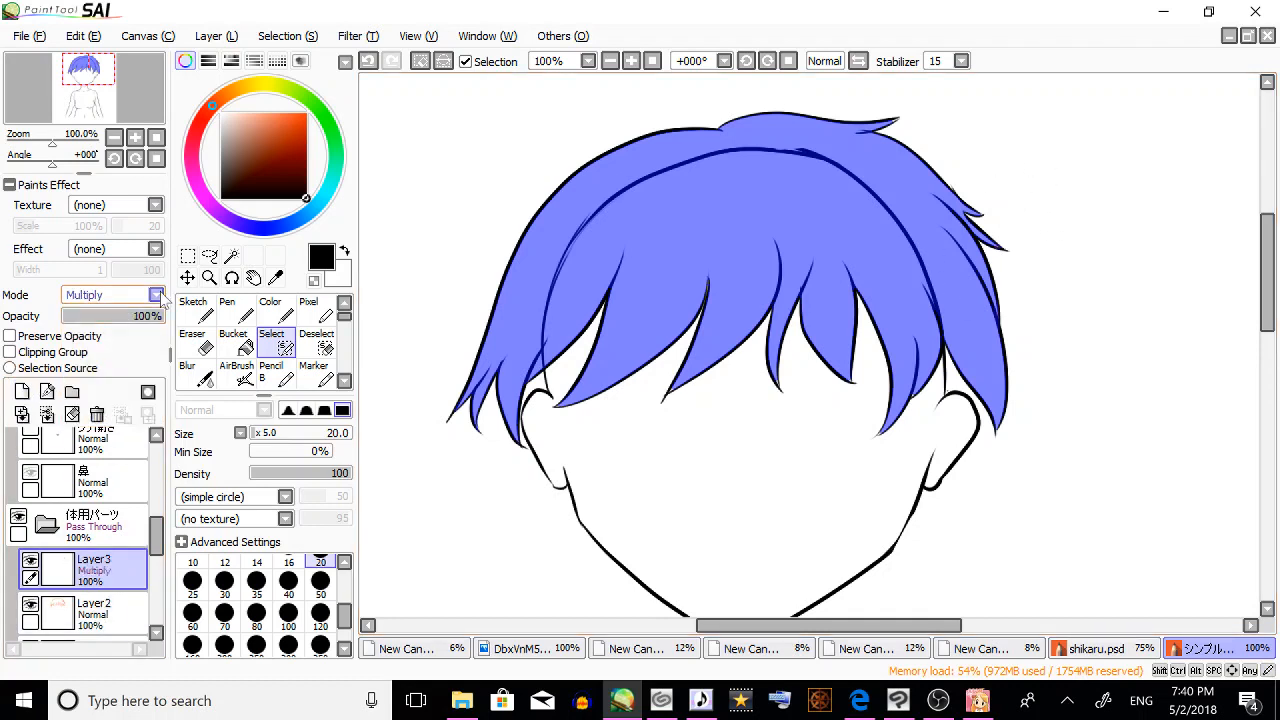
pyautogui.click(221, 159)
pyautogui.click(280, 310)
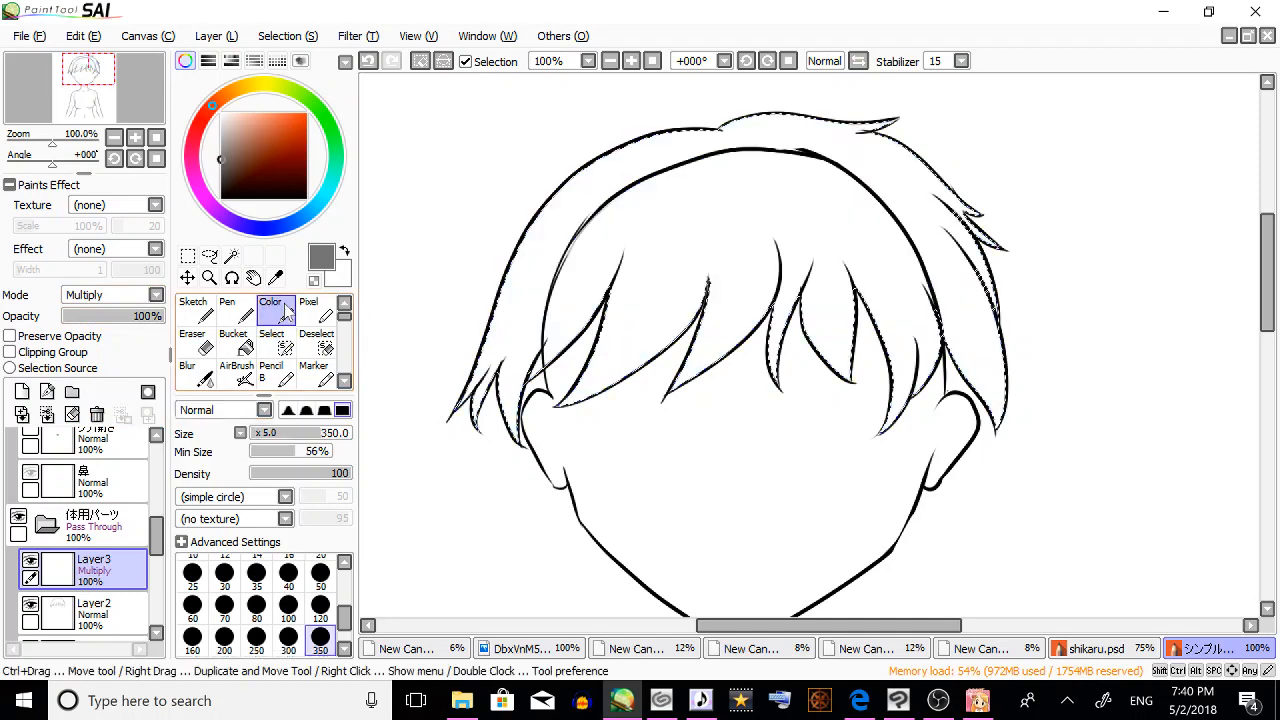
pyautogui.moveTo(500, 400)
pyautogui.mouseDown()
pyautogui.moveTo(529, 471)
pyautogui.moveTo(881, 297)
pyautogui.moveTo(1071, 386)
pyautogui.mouseUp()
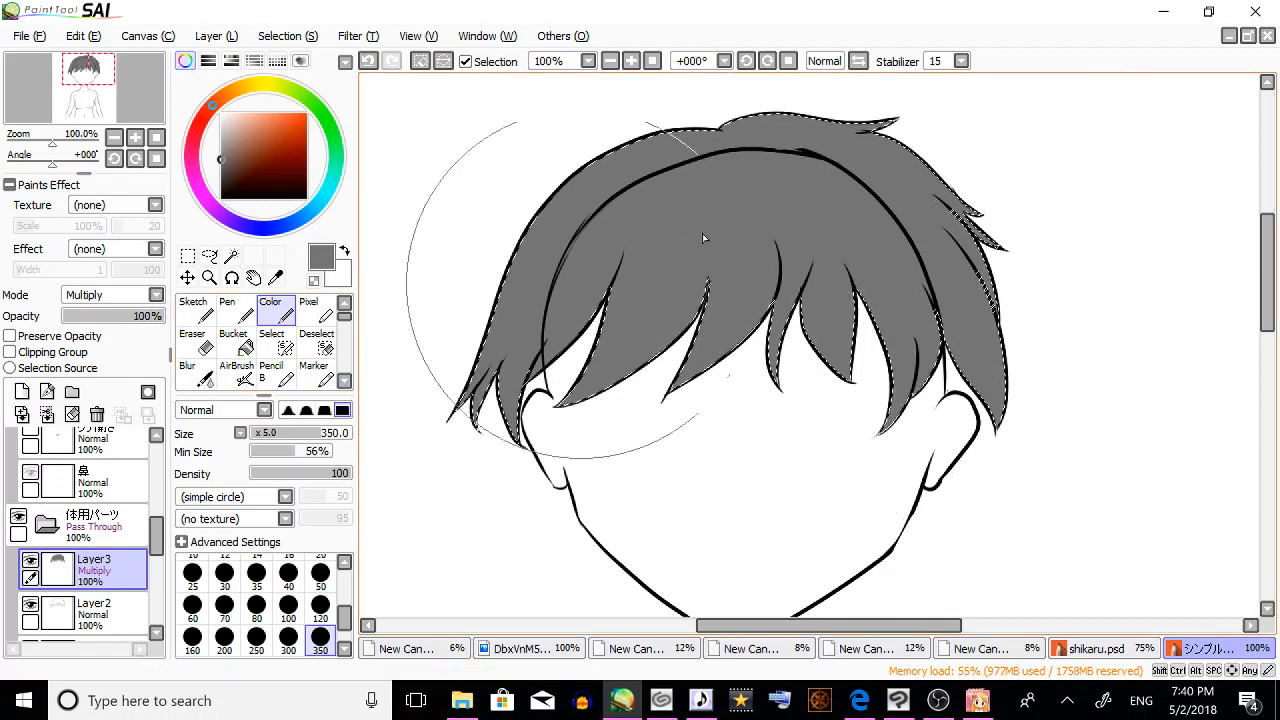
pyautogui.click(47, 414)
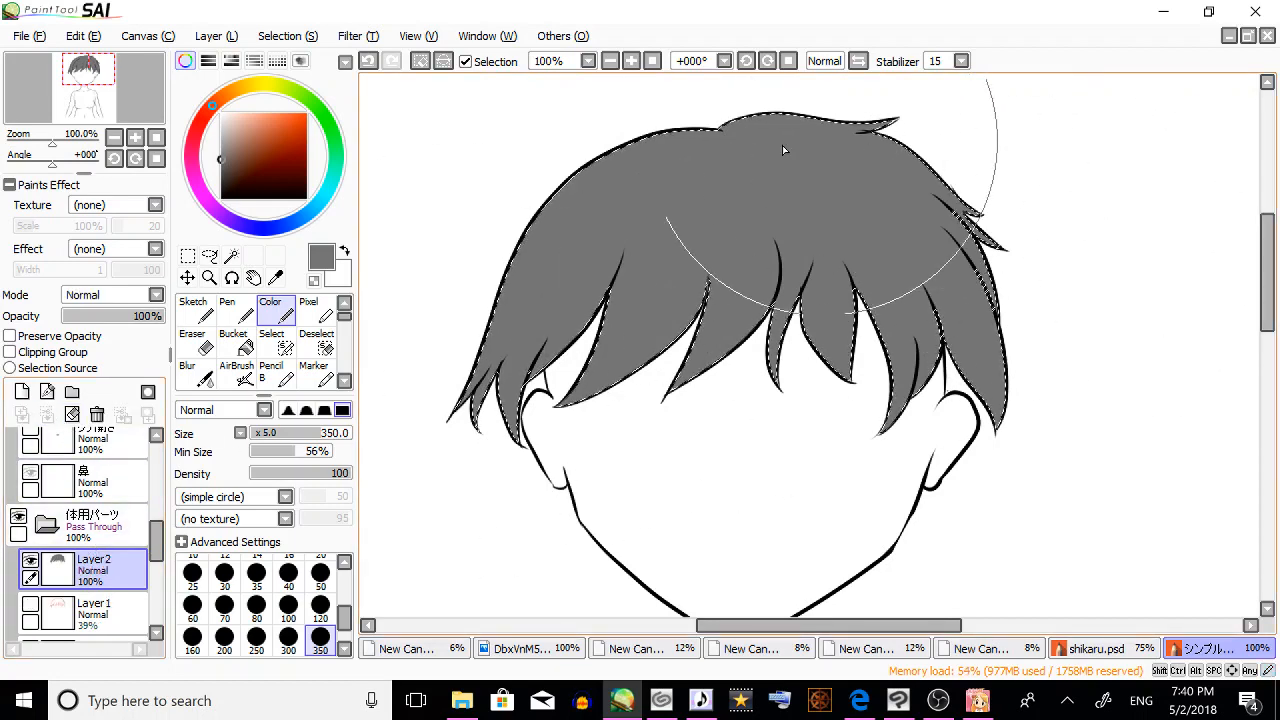
# Paint light grey highlights across the crown and along the hair's upper left edge with the size 20 Sketch brush, and clear the selection.
pyautogui.click(320, 572)
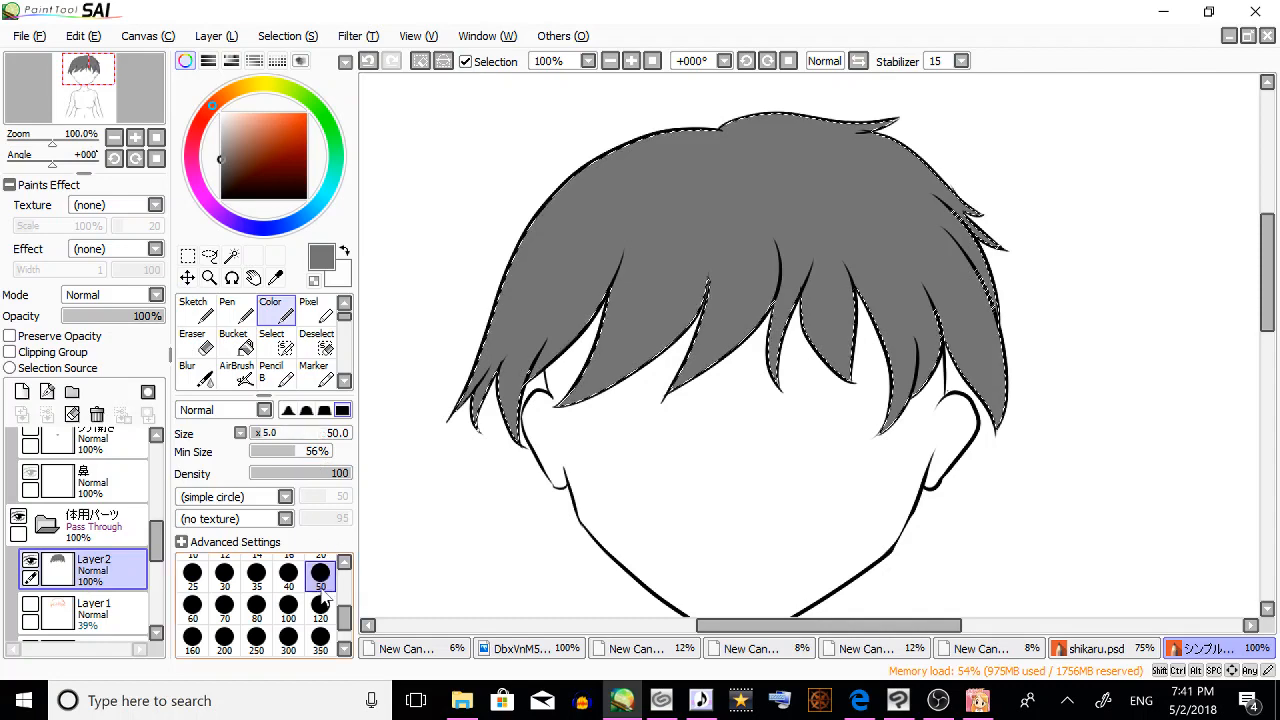
pyautogui.click(221, 135)
pyautogui.click(193, 310)
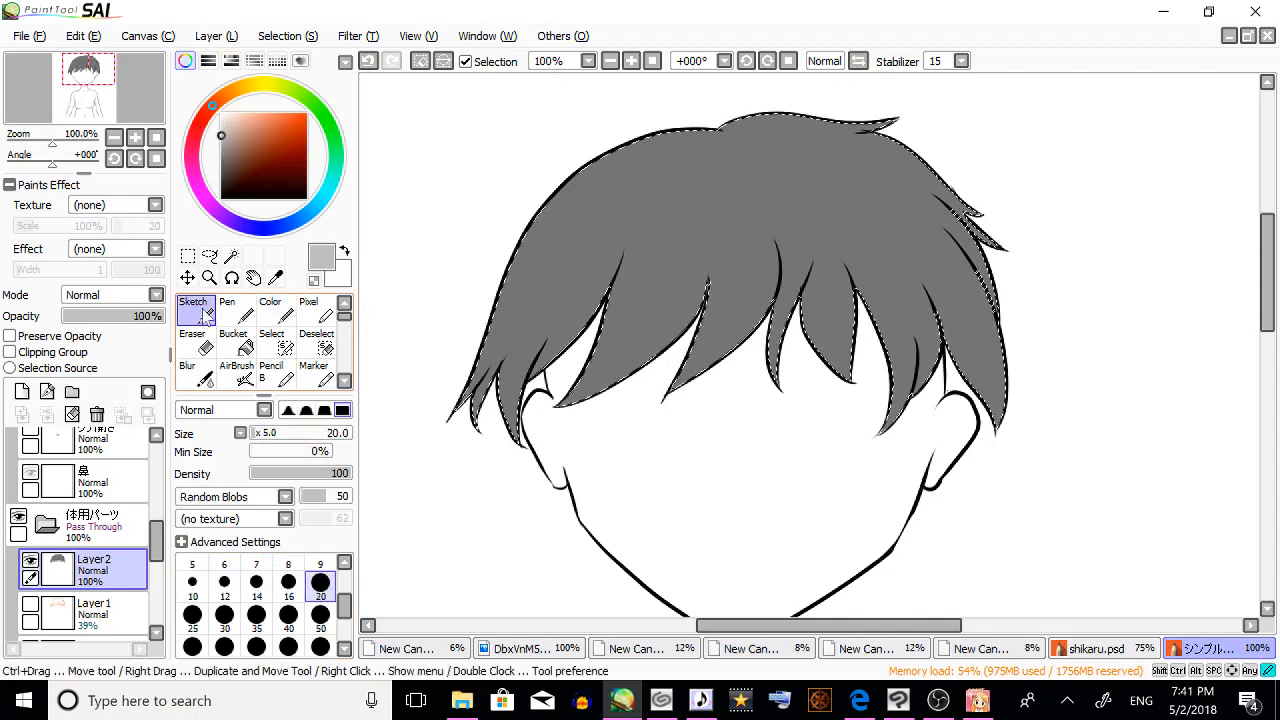
pyautogui.moveTo(557, 203)
pyautogui.mouseDown()
pyautogui.moveTo(720, 231)
pyautogui.moveTo(895, 208)
pyautogui.mouseUp()
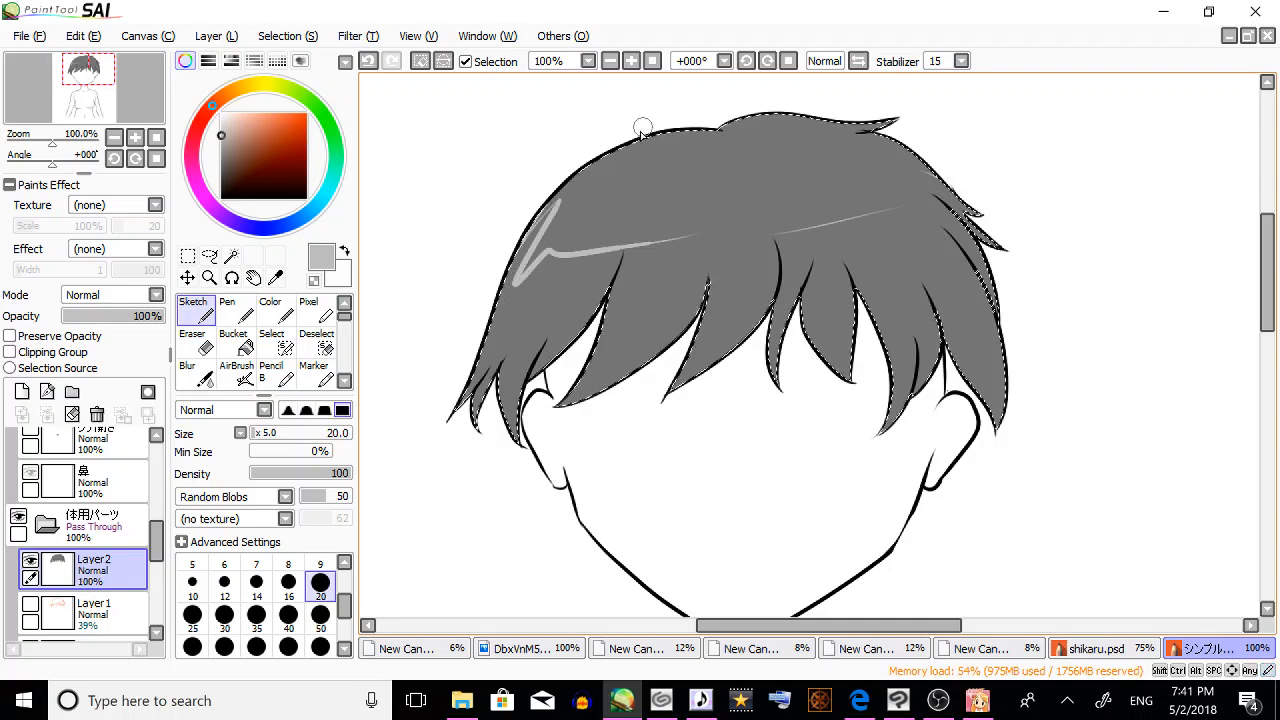
pyautogui.hotkey('ctrl', 'z')
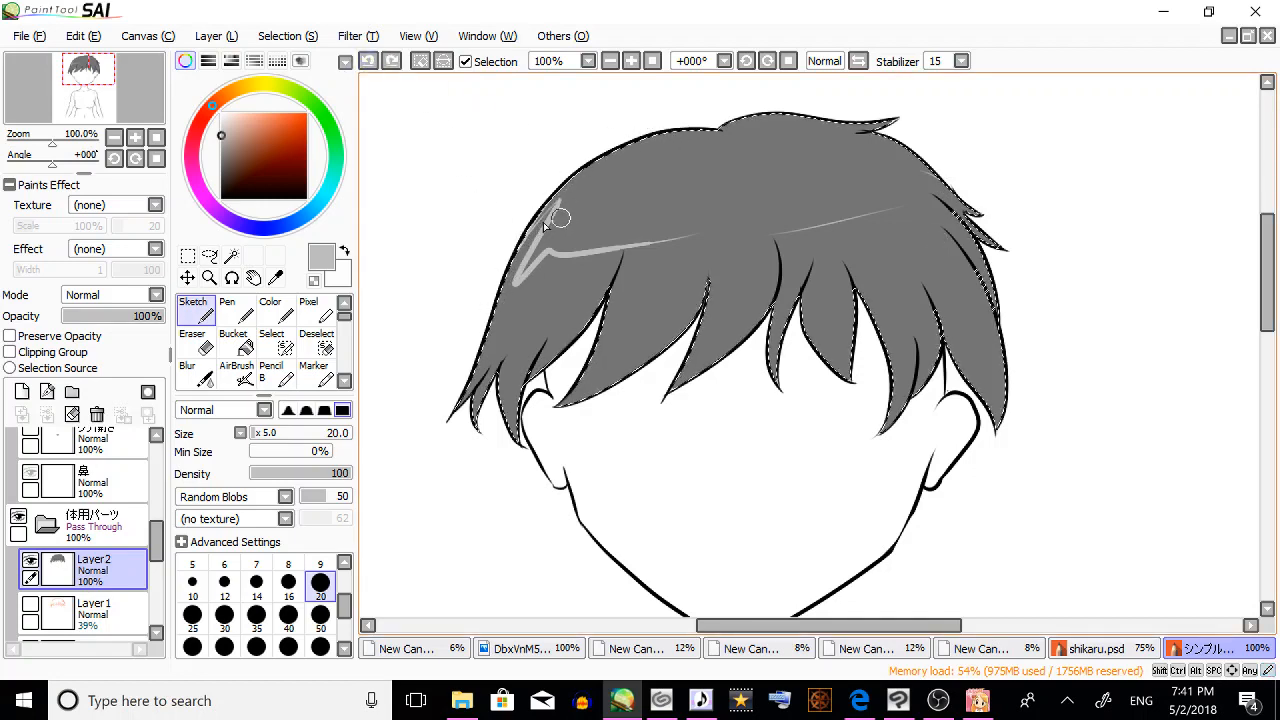
pyautogui.moveTo(652, 124)
pyautogui.mouseDown()
pyautogui.moveTo(496, 277)
pyautogui.moveTo(468, 398)
pyautogui.mouseUp()
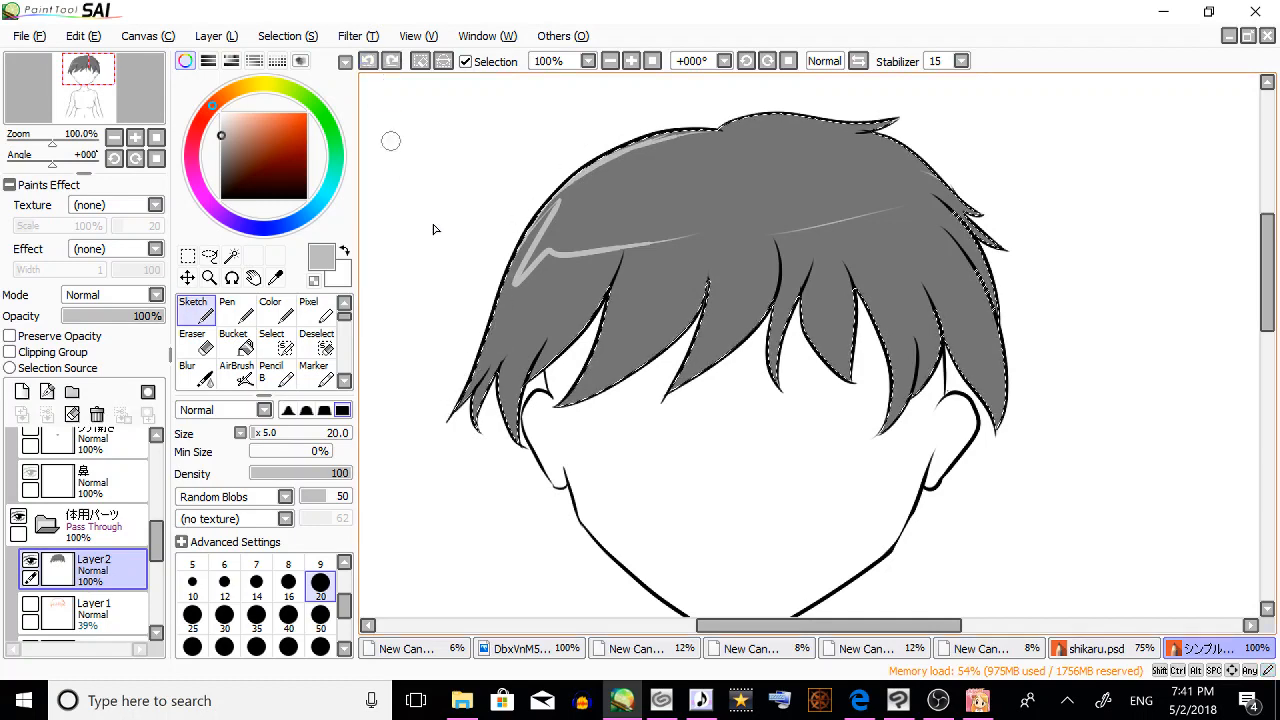
pyautogui.hotkey('ctrl', 'z')
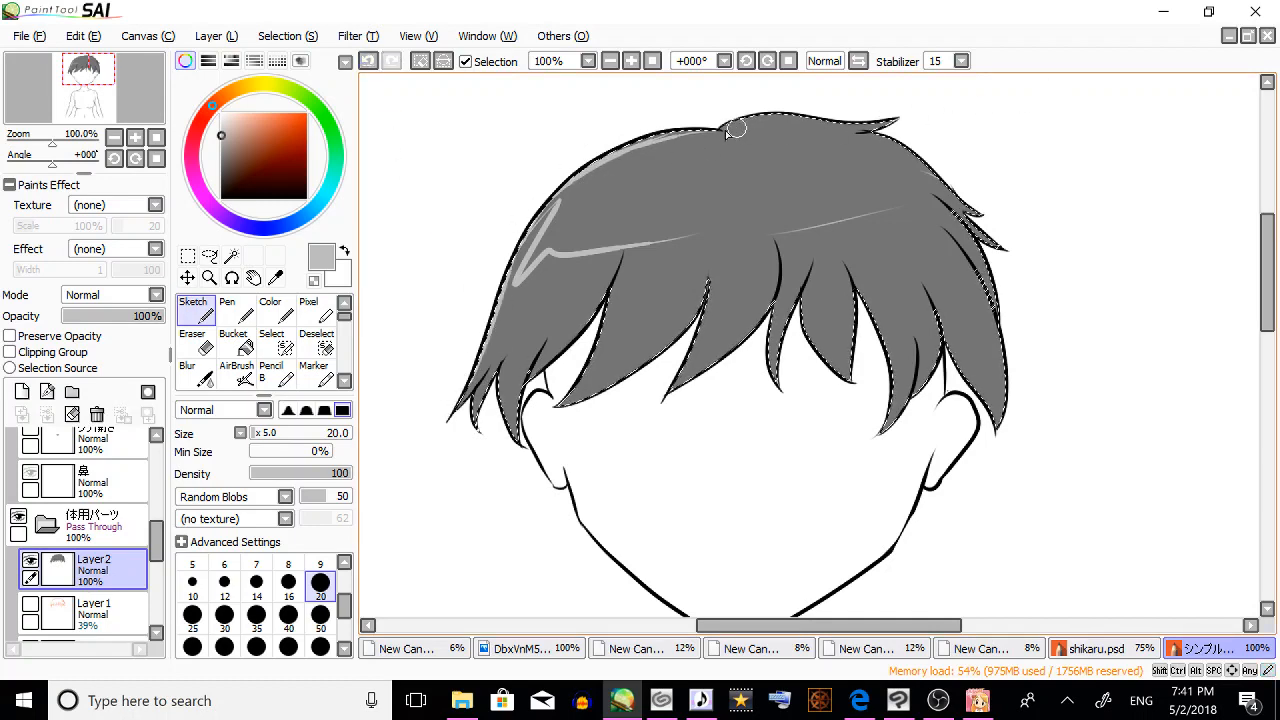
pyautogui.click(187, 256)
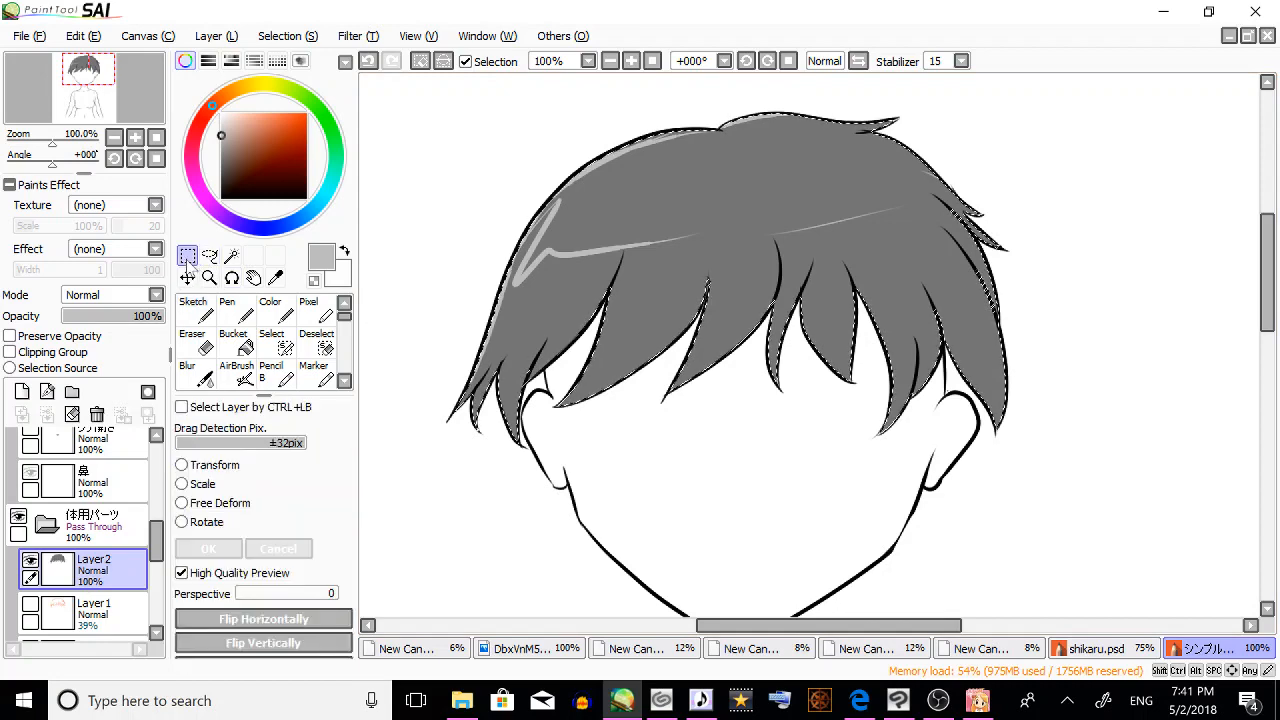
pyautogui.click(395, 343)
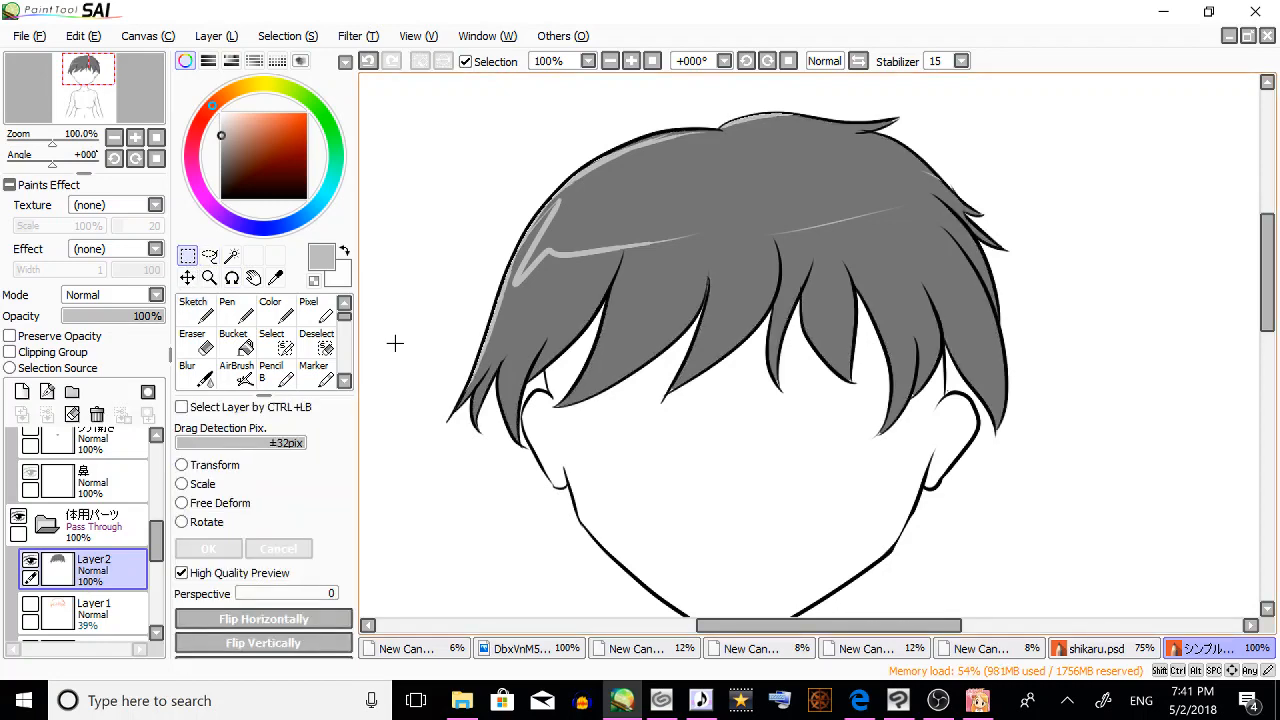
# Delete the orange hair sketch layer, Layer1.
pyautogui.click(97, 608)
pyautogui.scroll(-1, 110, 580)
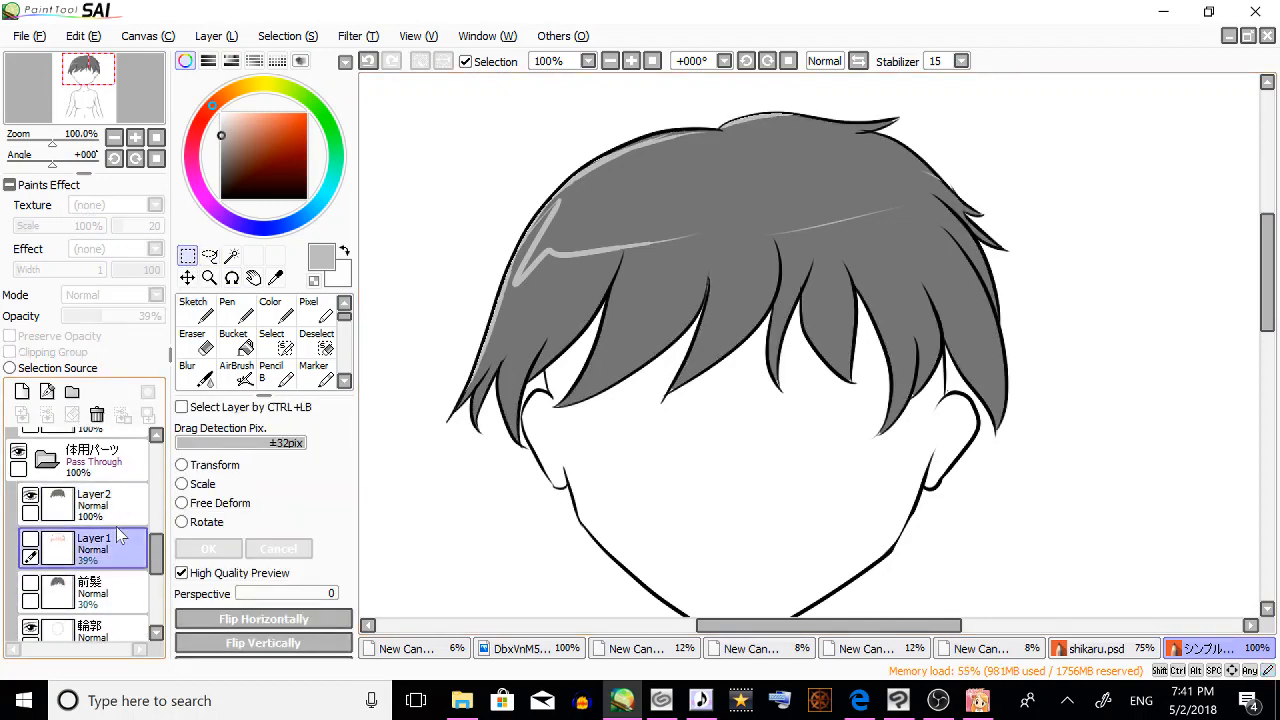
pyautogui.click(97, 414)
# Rename Layer2 to 前髪 by copying the template layer's name, and delete the template's 前髪 layer.
pyautogui.doubleClick(107, 557)
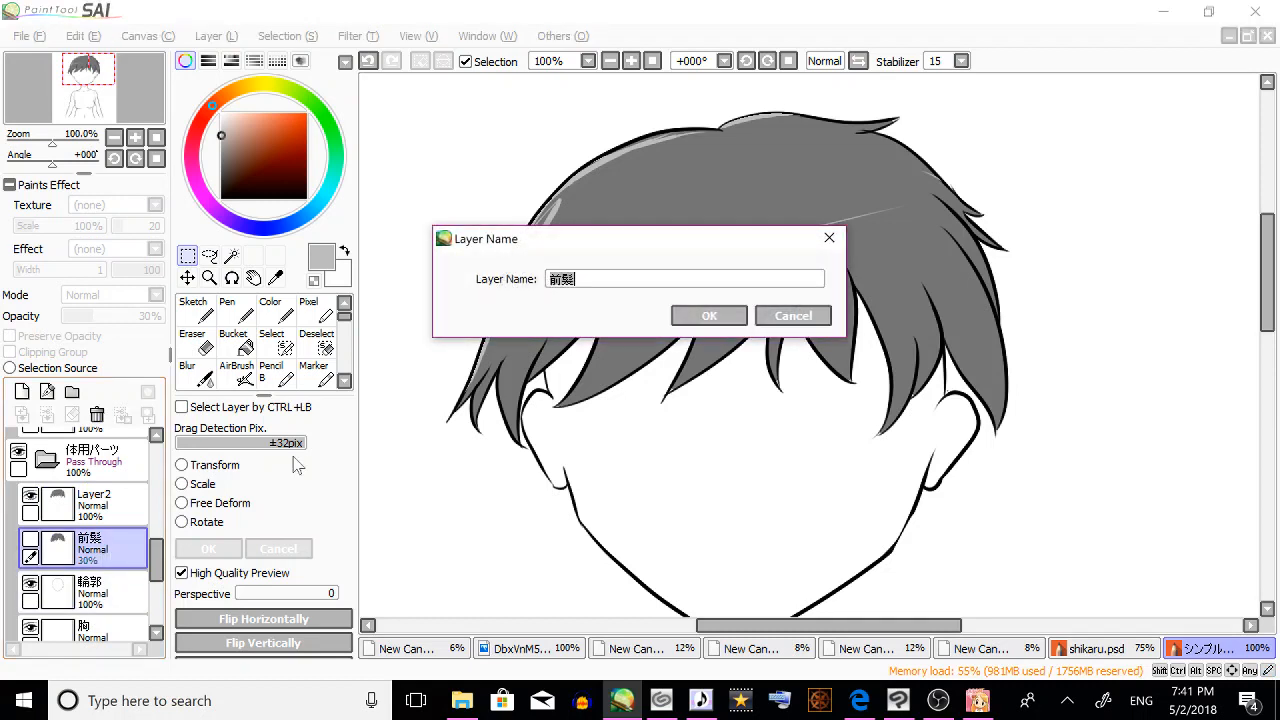
pyautogui.rightClick(566, 276)
pyautogui.click(628, 335)
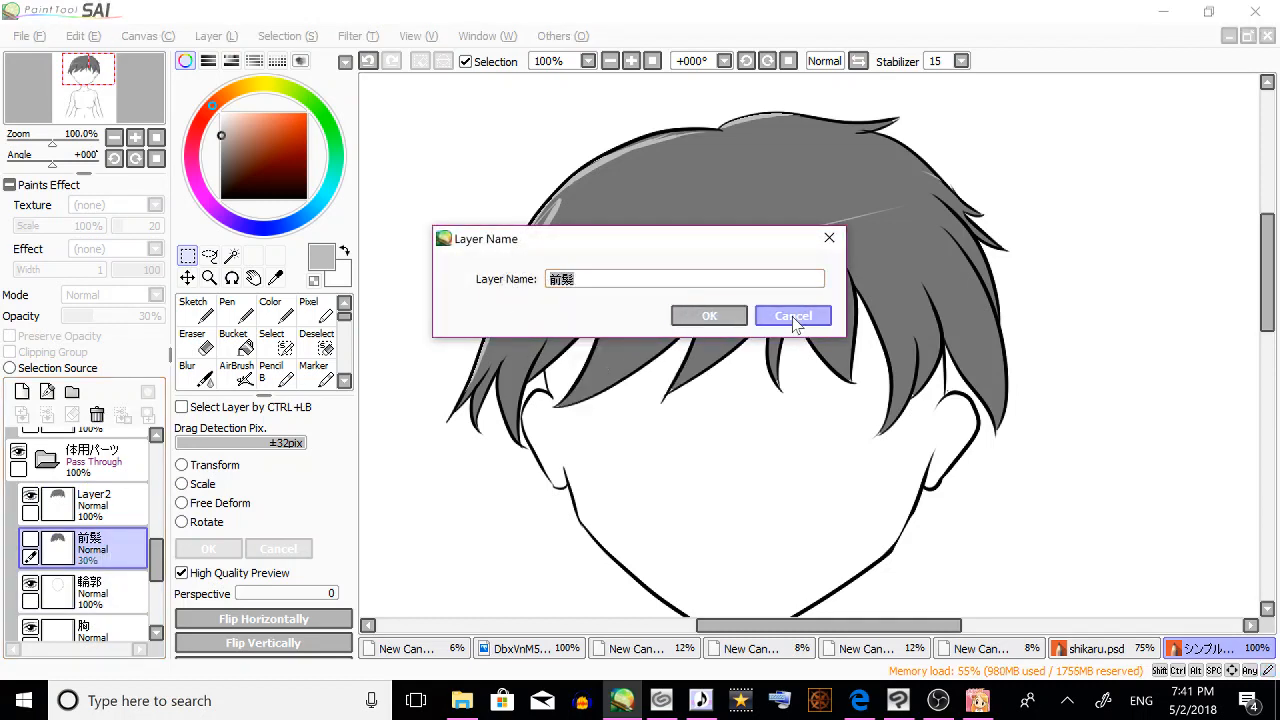
pyautogui.click(790, 318)
pyautogui.doubleClick(95, 500)
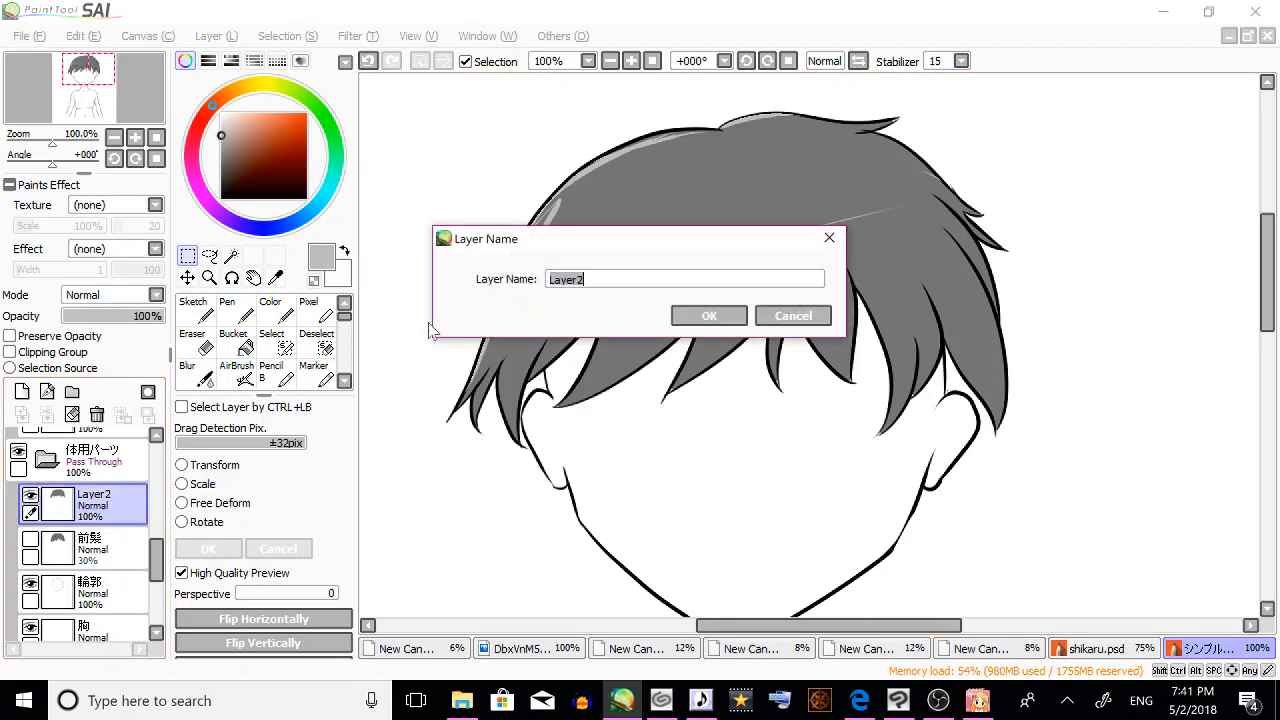
pyautogui.rightClick(578, 279)
pyautogui.click(652, 360)
pyautogui.click(706, 318)
pyautogui.click(38, 540)
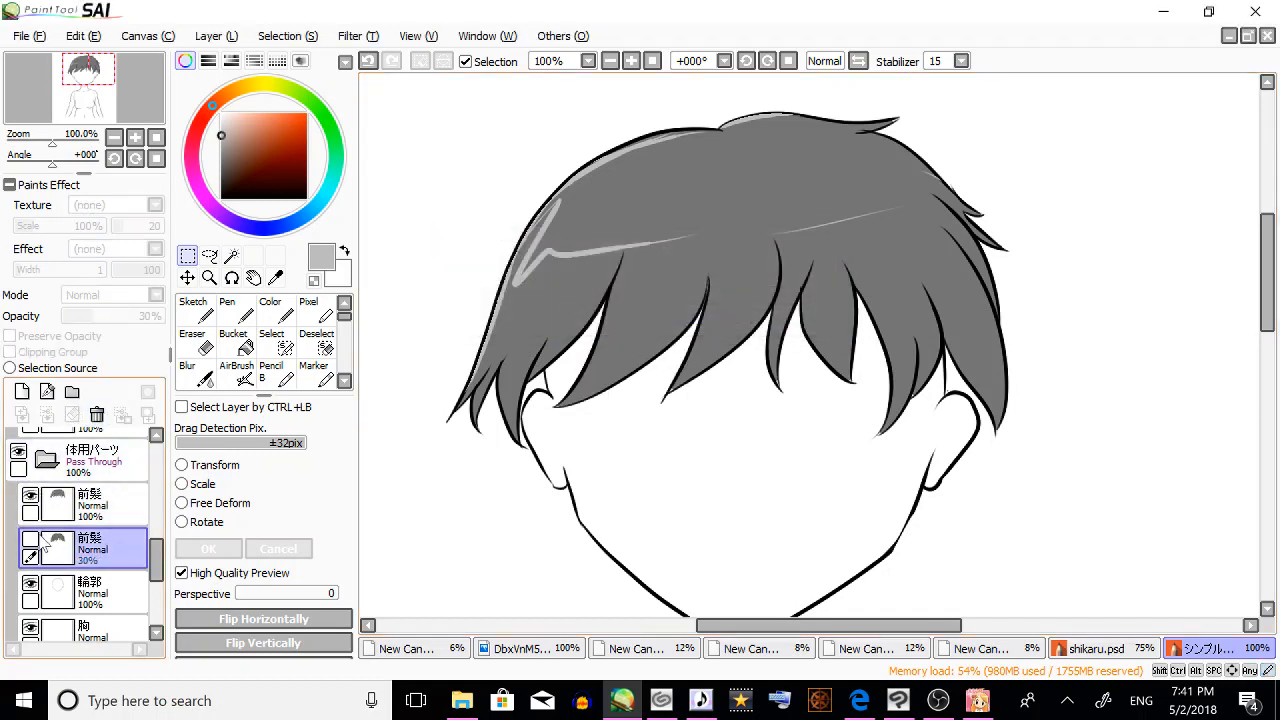
pyautogui.click(97, 414)
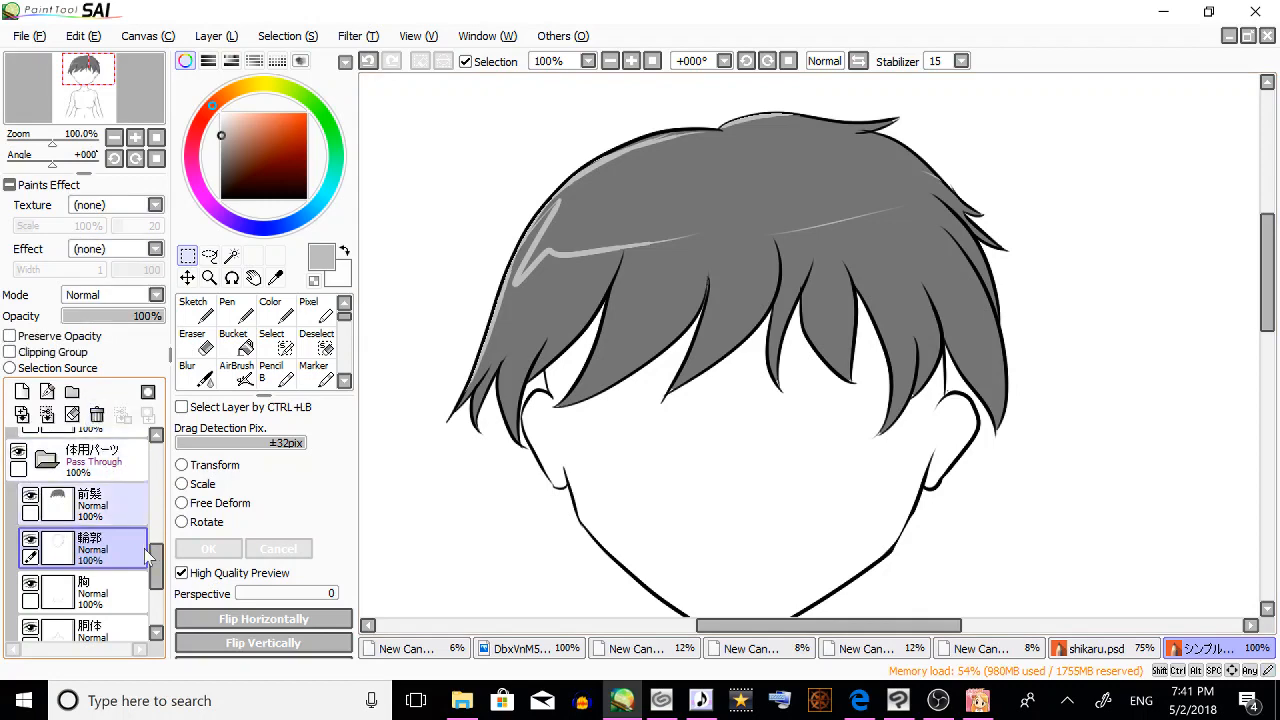
# Fade the new 前髪 layer to 26% opacity.
pyautogui.scroll(-1, 157, 590)
pyautogui.scroll(-2, 157, 590)
pyautogui.moveTo(1264, 298); pyautogui.dragTo(1273, 340)
pyautogui.moveTo(158, 582)
pyautogui.mouseDown()
pyautogui.moveTo(164, 570)
pyautogui.moveTo(165, 594)
pyautogui.moveTo(162, 542)
pyautogui.moveTo(158, 600)
pyautogui.mouseUp()
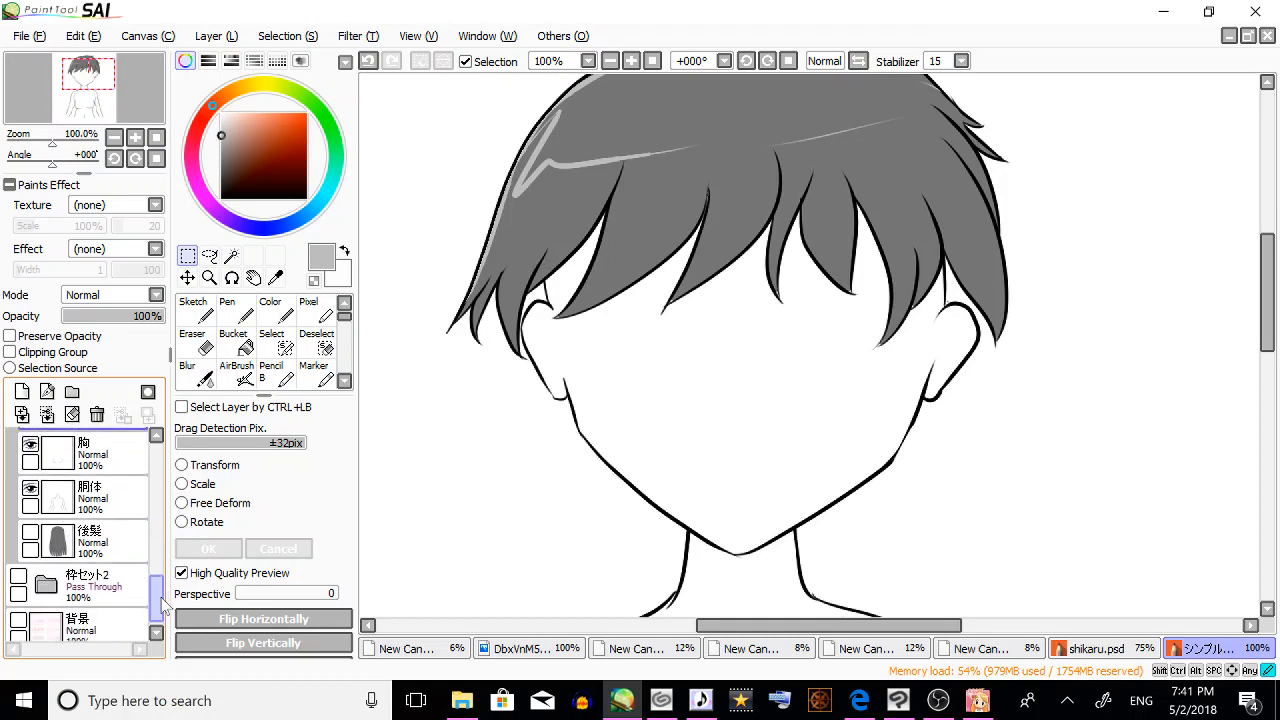
pyautogui.click(84, 548)
pyautogui.click(82, 530)
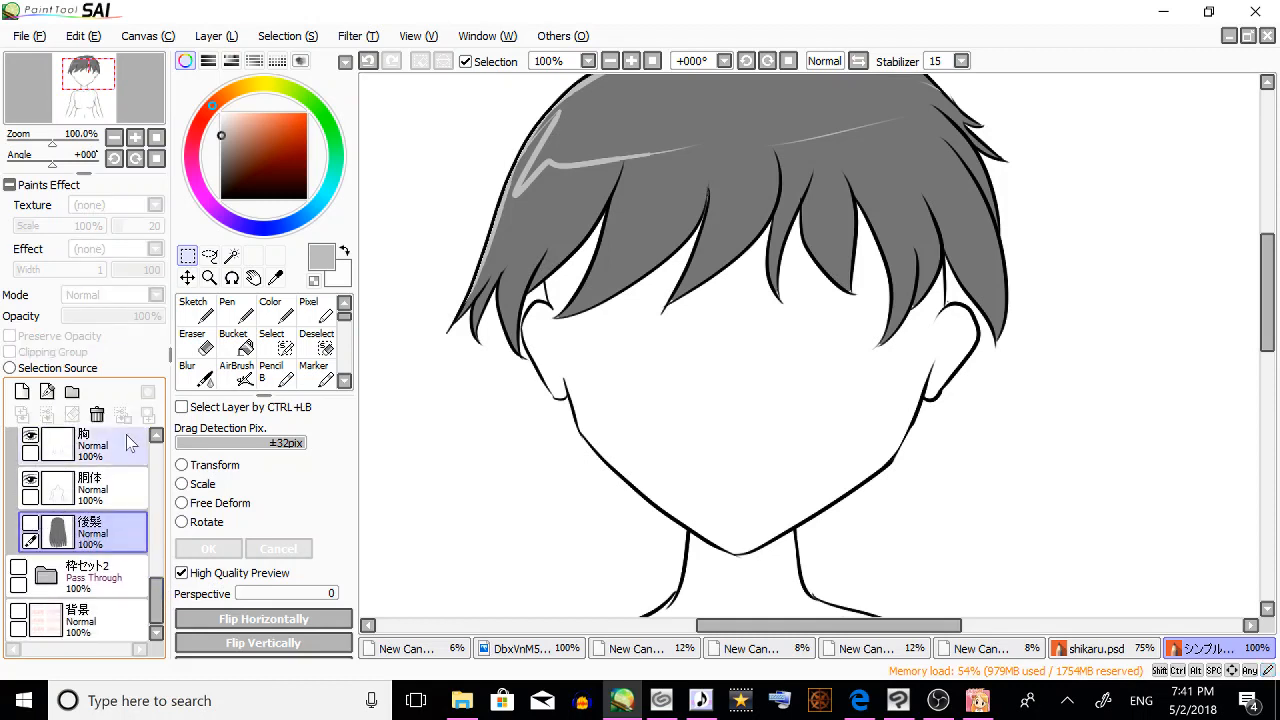
pyautogui.moveTo(156, 603); pyautogui.dragTo(155, 568)
pyautogui.click(32, 535)
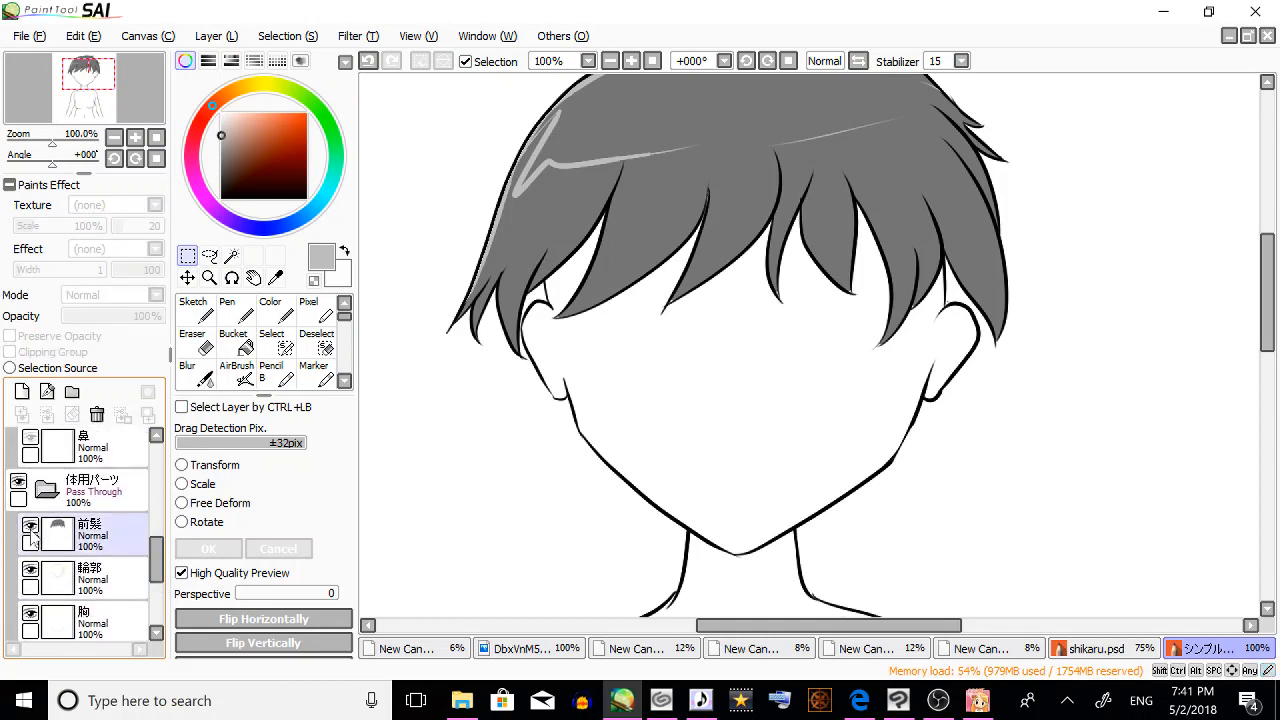
pyautogui.click(85, 533)
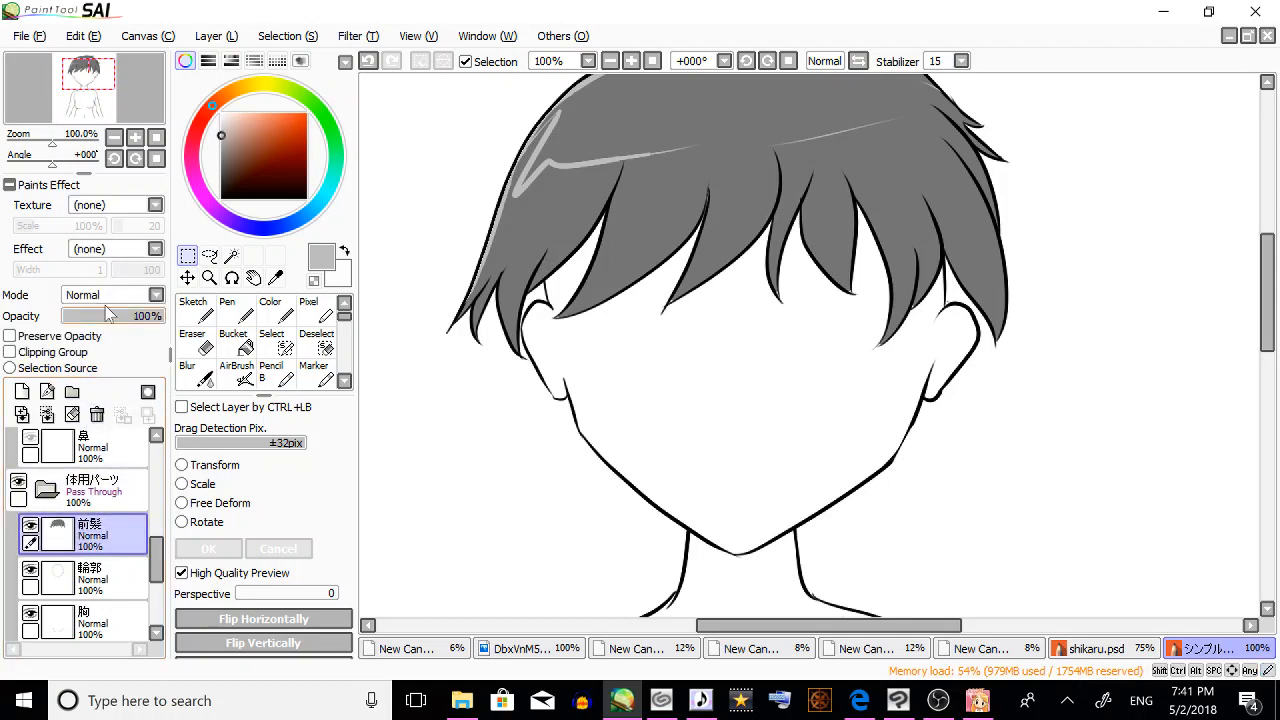
pyautogui.moveTo(108, 313); pyautogui.dragTo(89, 315)
# Show the template's 後髪 back hair layer and fade the 胴体 layer to 37% opacity.
pyautogui.moveTo(156, 565); pyautogui.dragTo(155, 603)
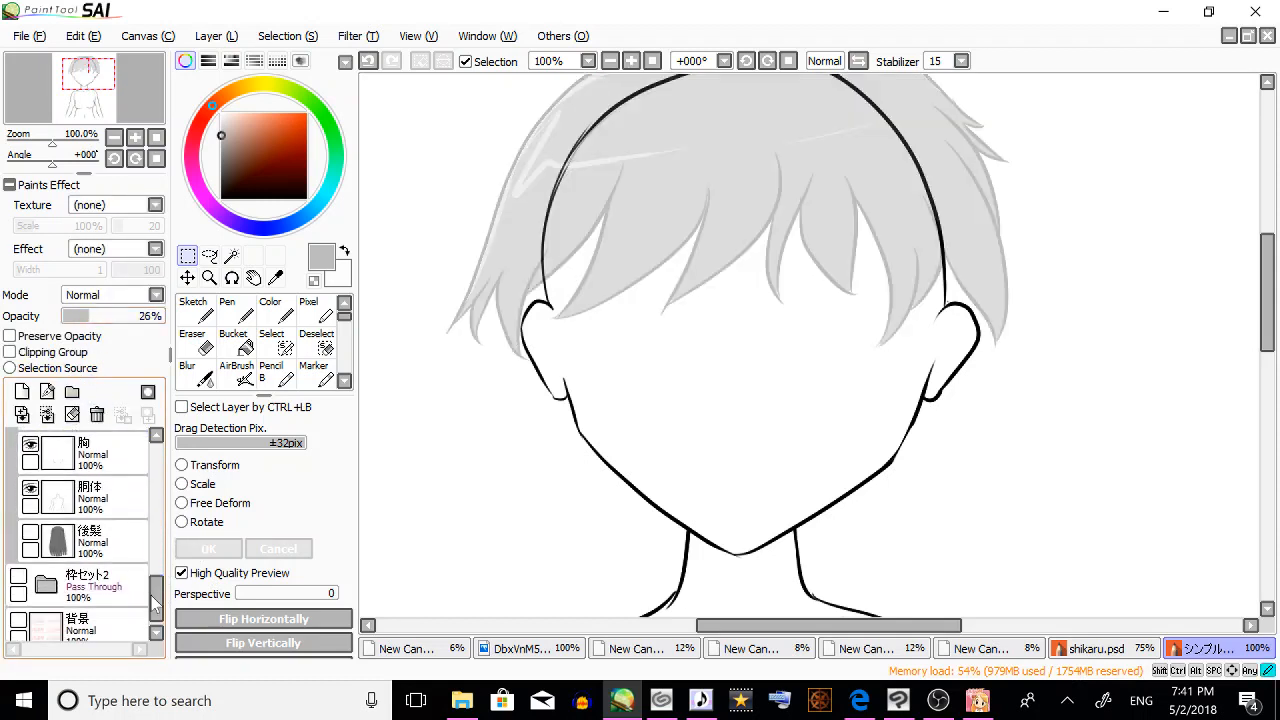
pyautogui.click(31, 533)
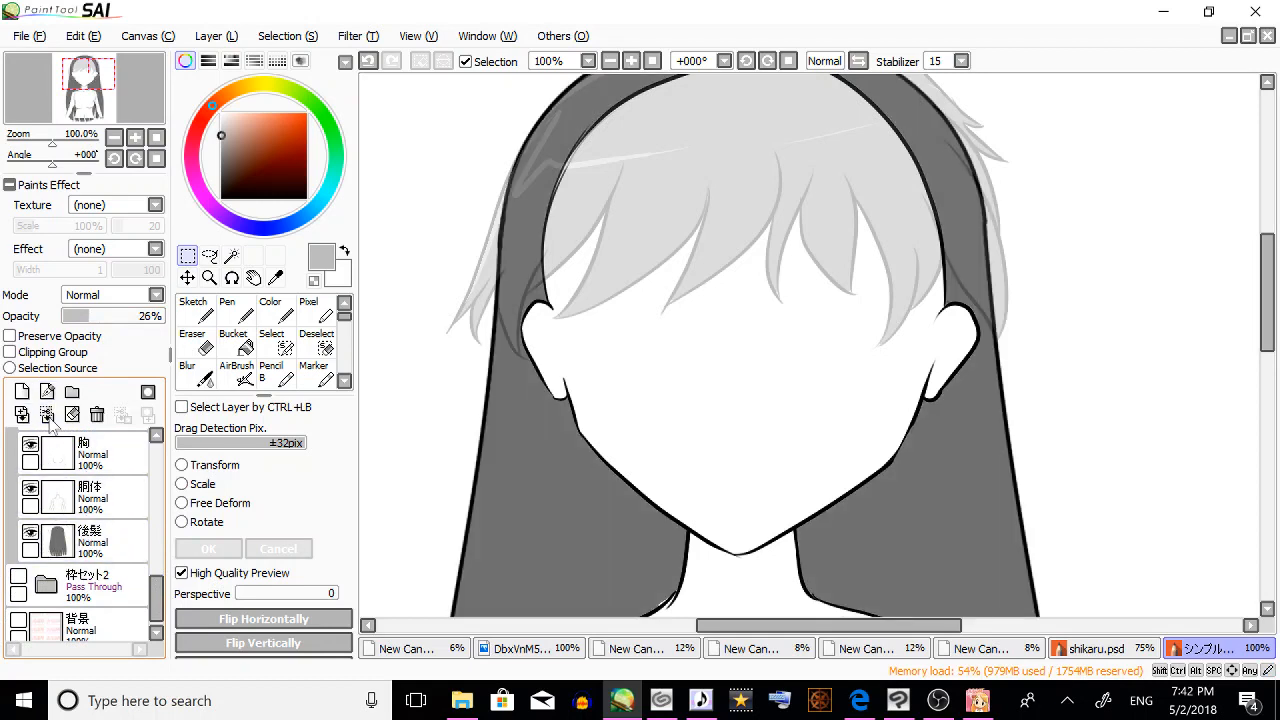
pyautogui.click(100, 497)
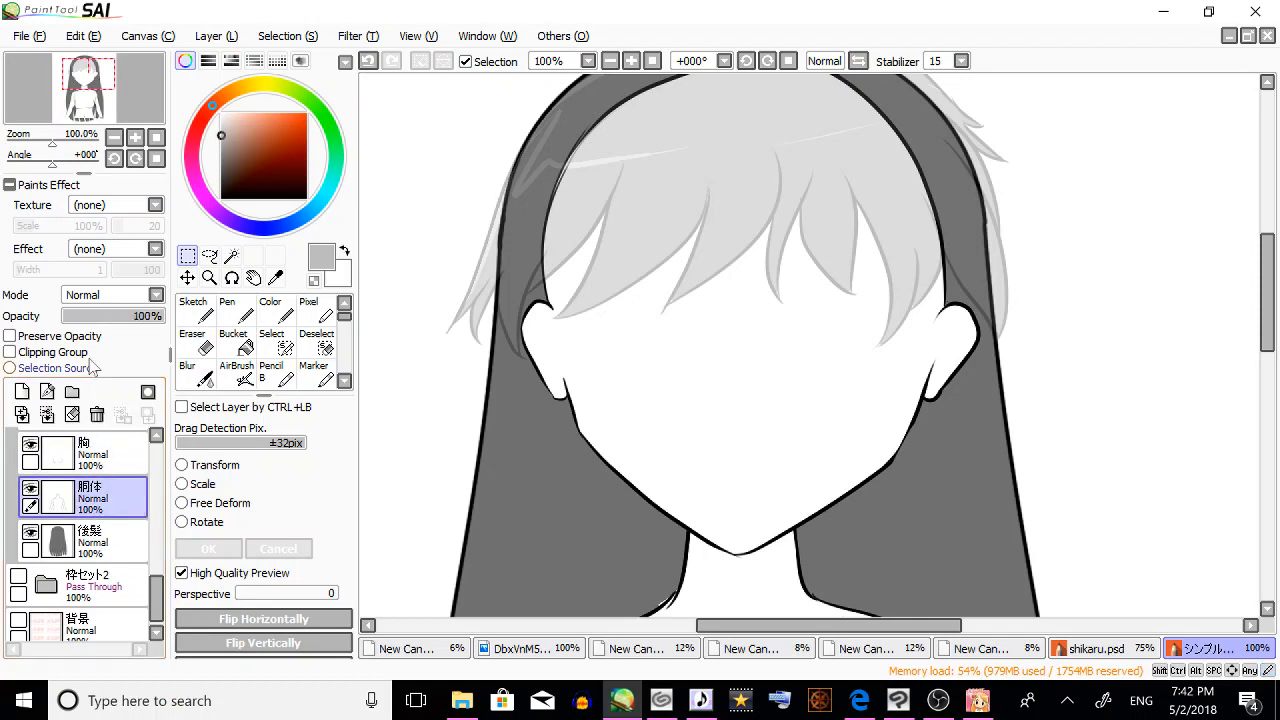
pyautogui.moveTo(90, 316); pyautogui.dragTo(104, 325)
# Fade the 輪郭 layer to 38% opacity and the 胸 layer to 50%.
pyautogui.scroll(2, 100, 480)
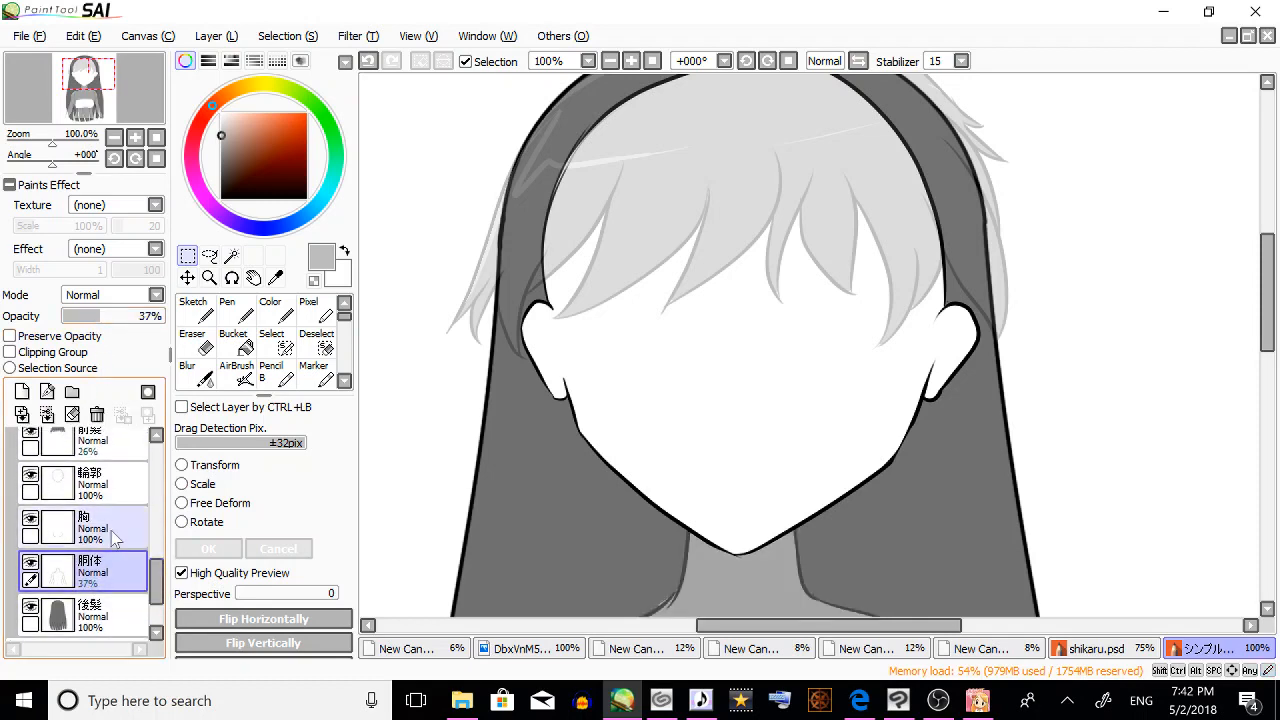
pyautogui.click(100, 527)
pyautogui.click(112, 490)
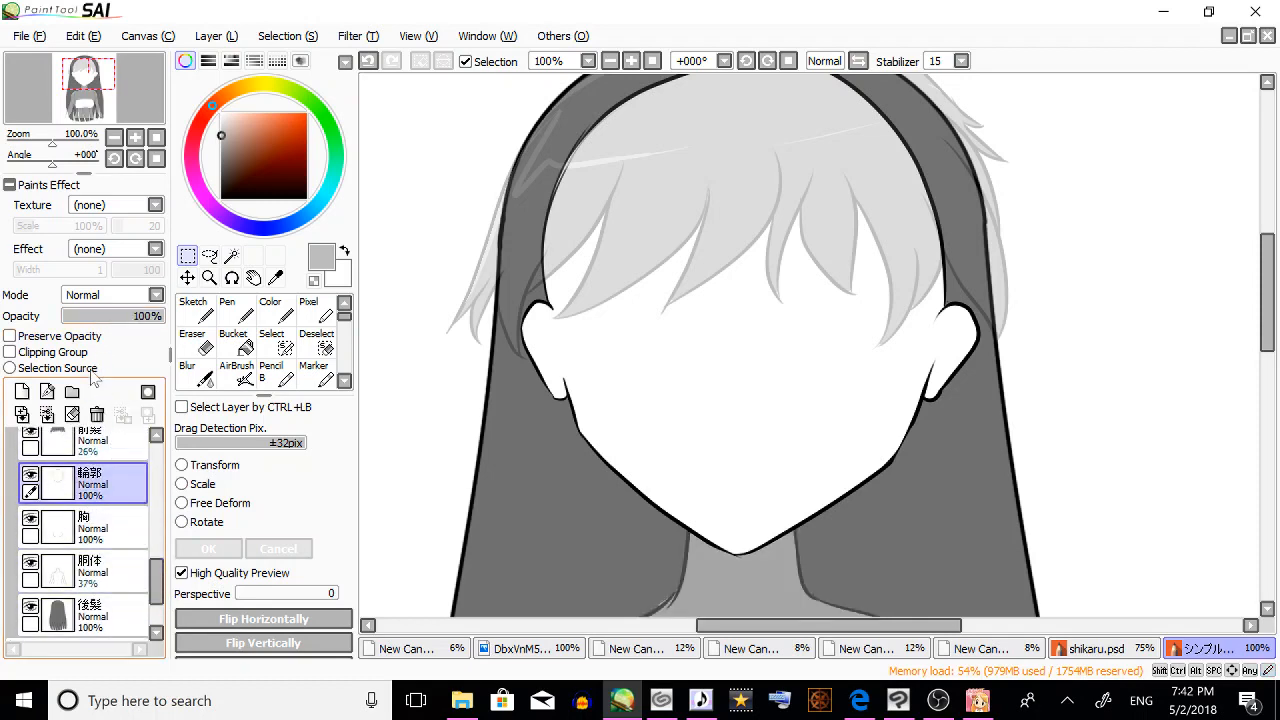
pyautogui.click(100, 316)
pyautogui.click(100, 527)
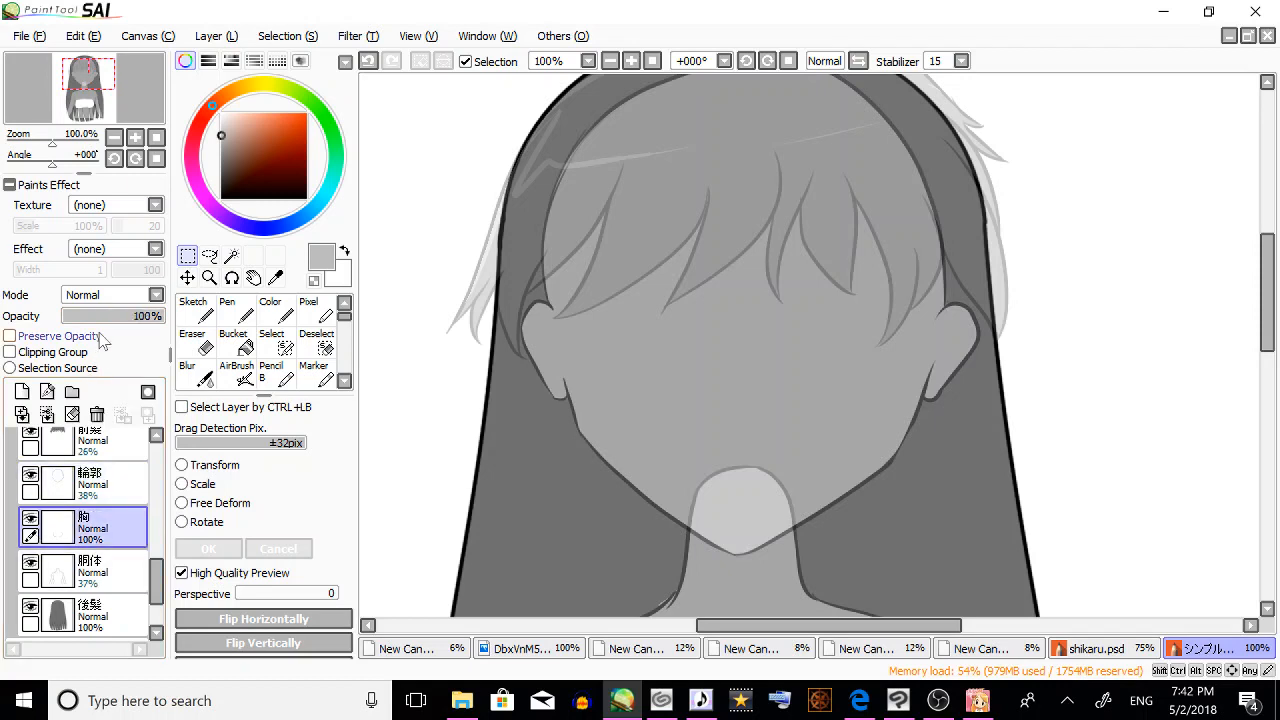
pyautogui.click(112, 316)
# Add a new layer directly above the 後髪 back hair layer.
pyautogui.scroll(-2, 157, 617)
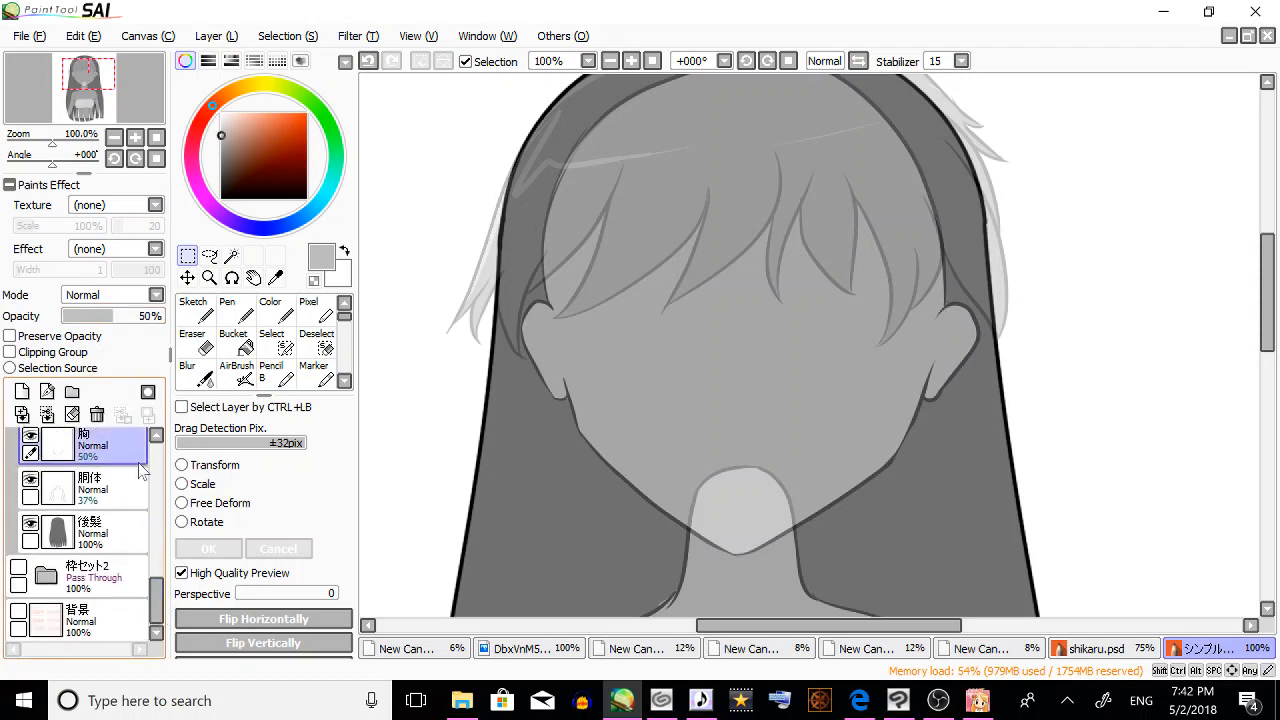
pyautogui.click(115, 533)
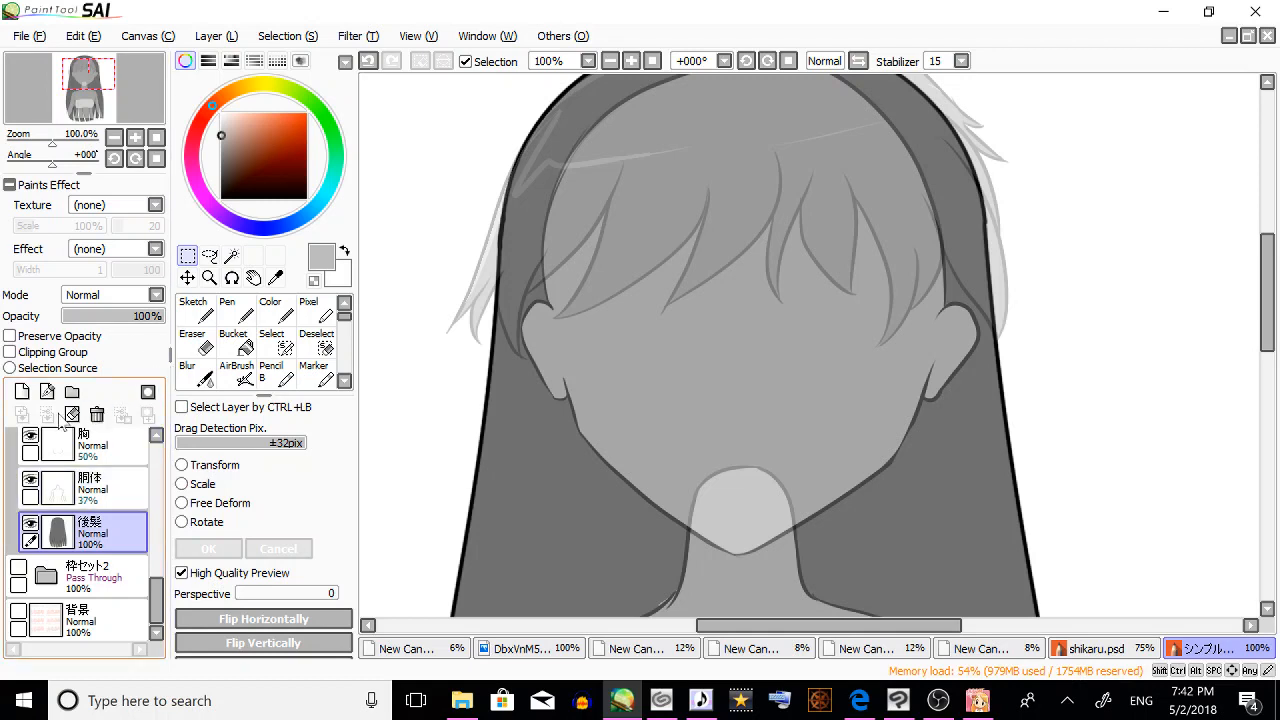
pyautogui.click(22, 391)
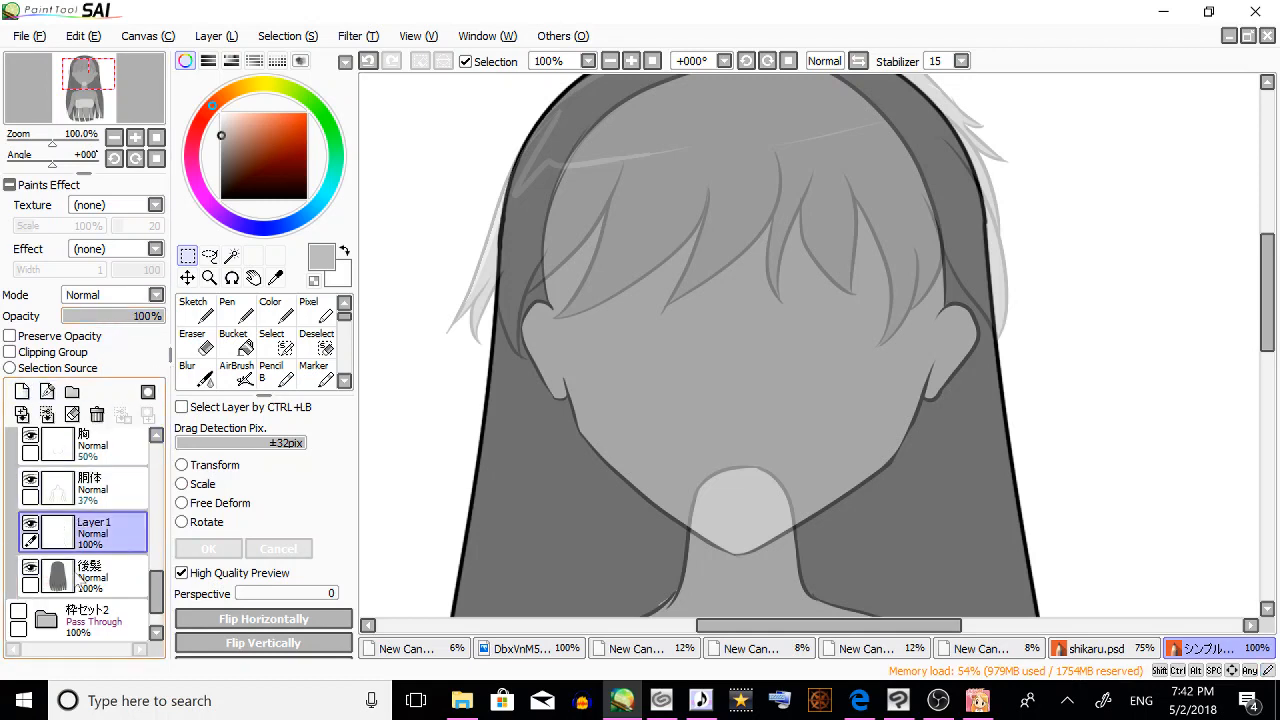
# Fade the template's 後髪 back hair layer to 78% opacity and hide the 輪郭 face outline layer.
pyautogui.click(100, 575)
pyautogui.click(104, 316)
pyautogui.click(140, 316)
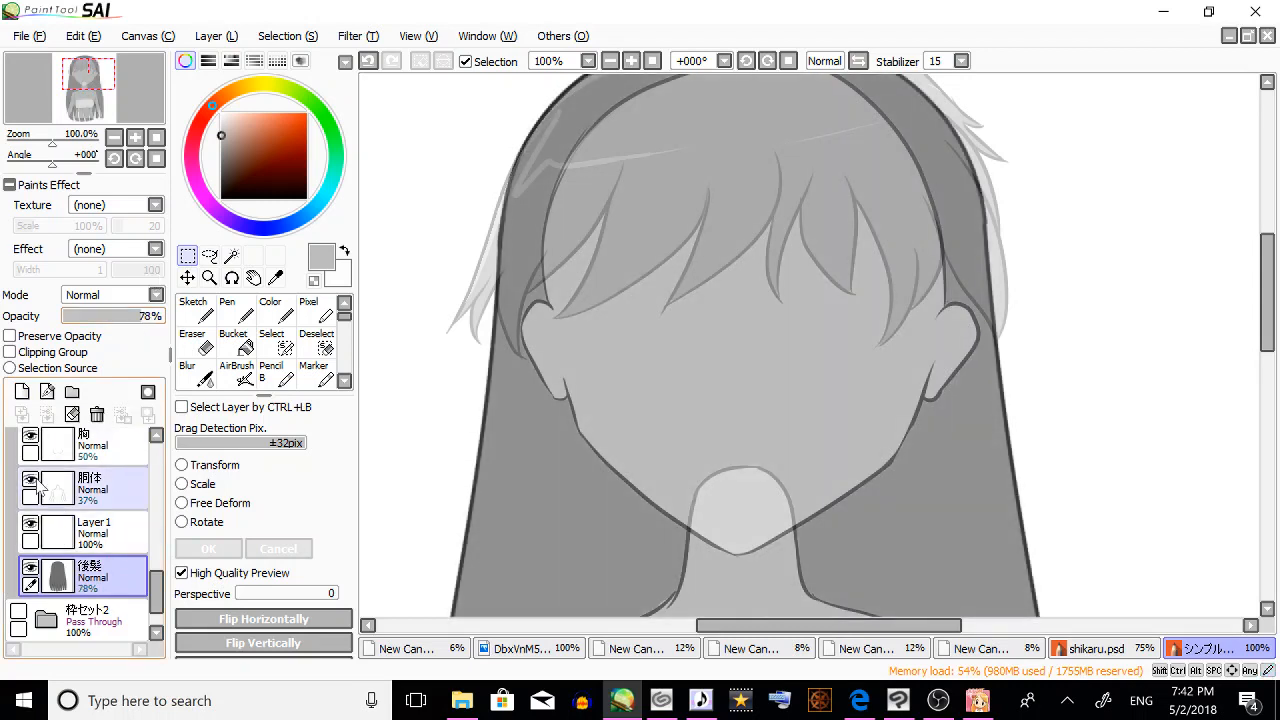
pyautogui.scroll(2, 158, 585)
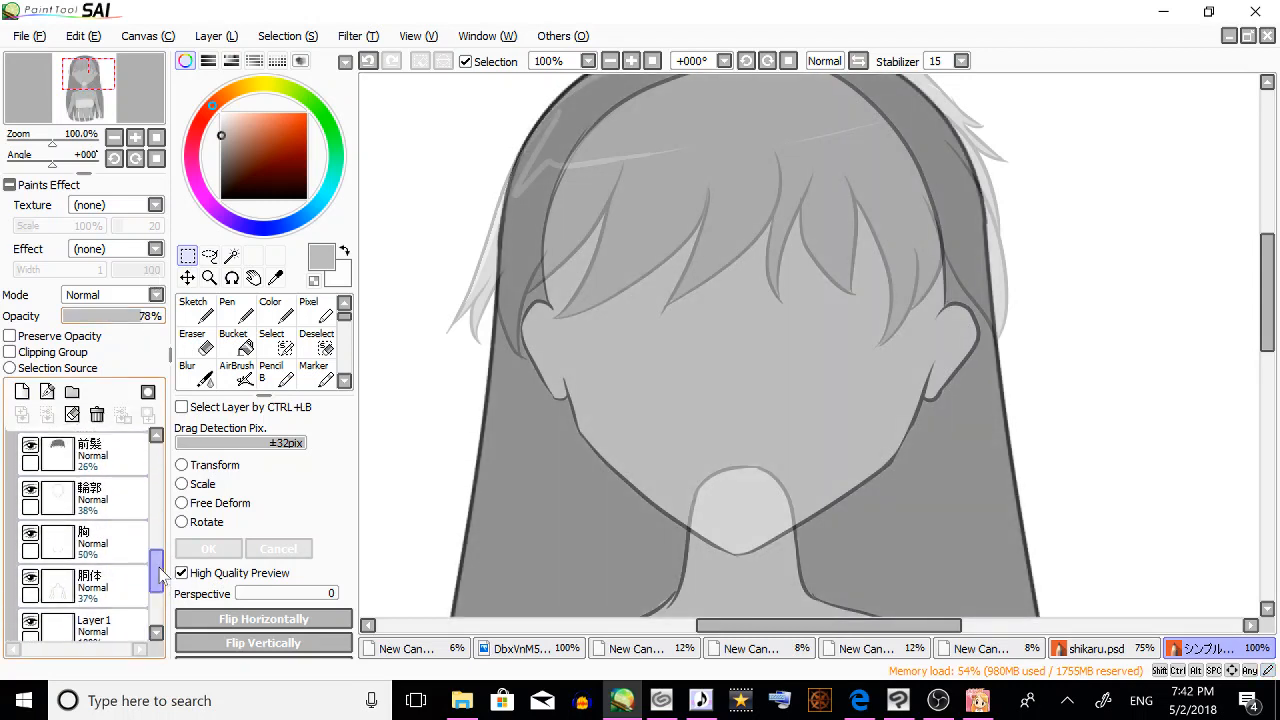
pyautogui.click(34, 491)
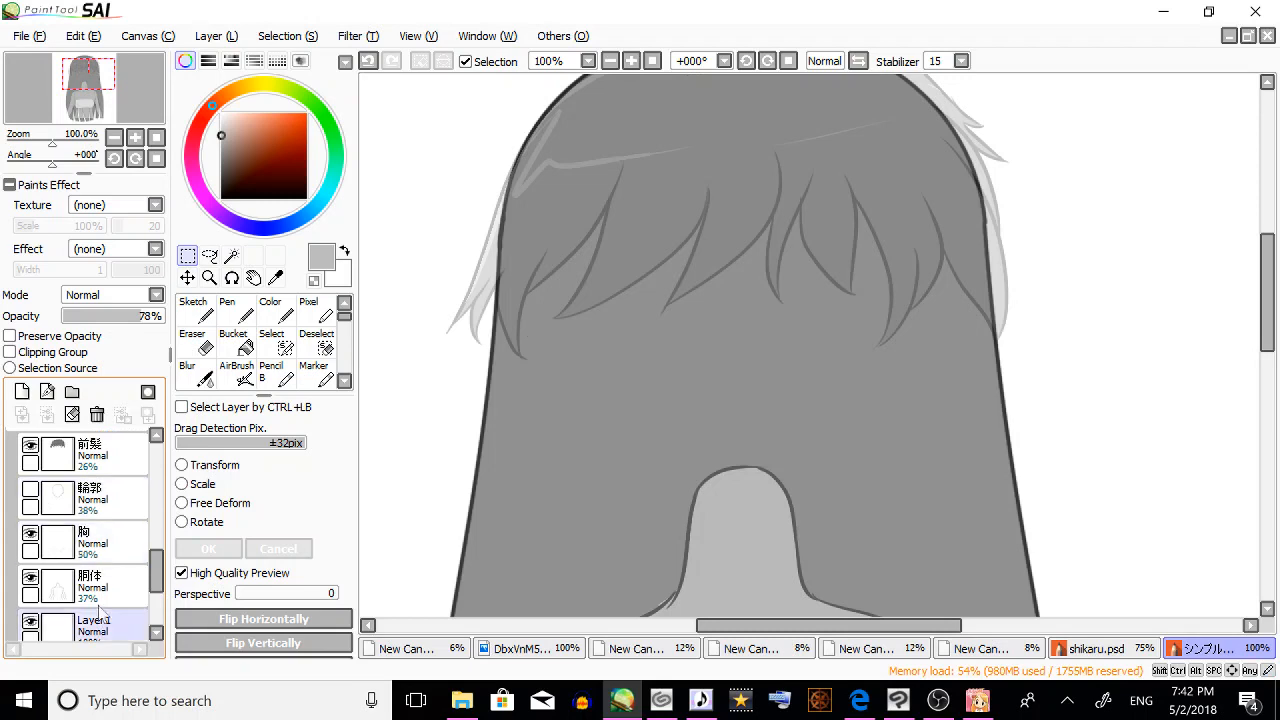
# Add another new layer directly above 後髪 and ready the Sketch brush in bright orange at the crown of the head.
pyautogui.scroll(-3, 80, 560)
pyautogui.click(22, 391)
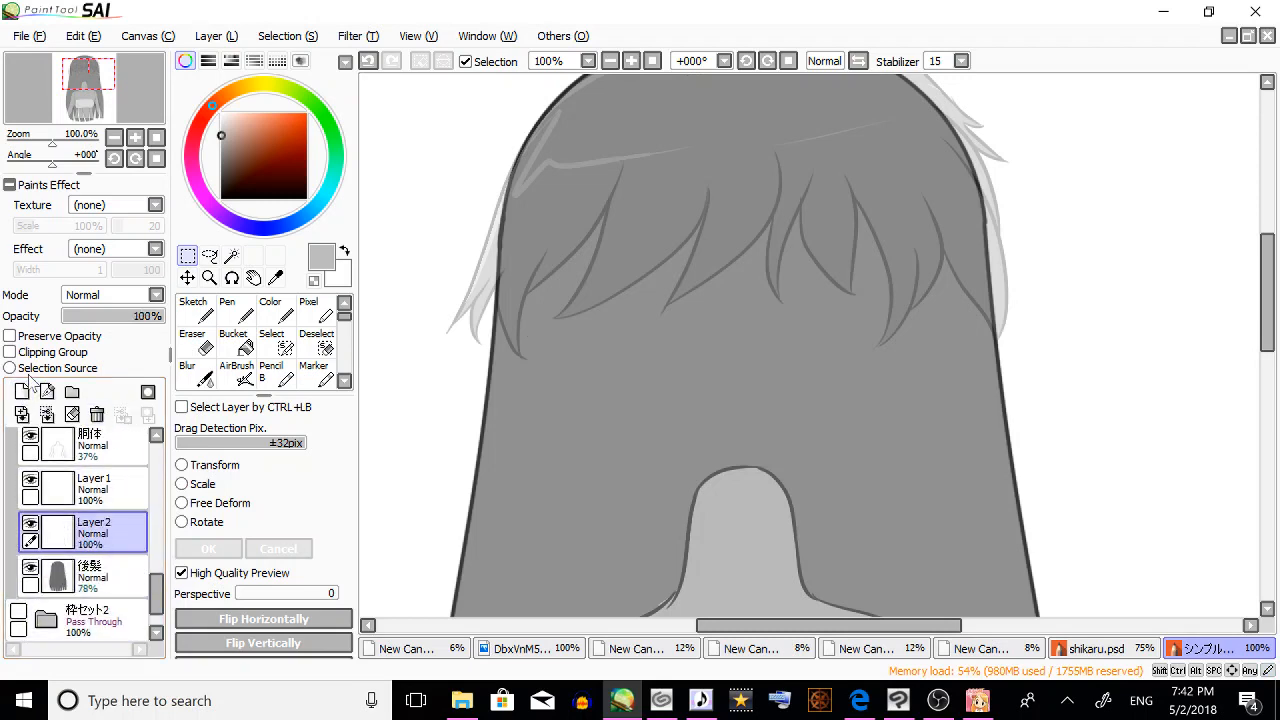
pyautogui.click(306, 113)
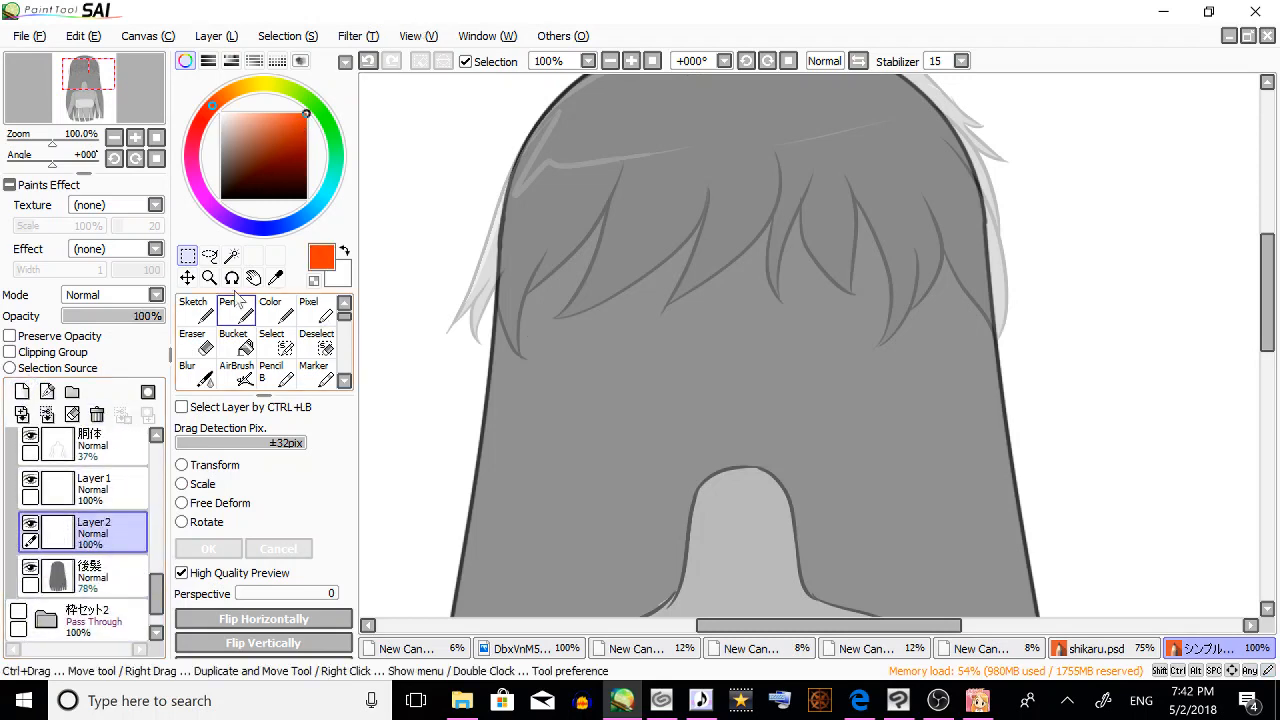
pyautogui.click(195, 310)
pyautogui.moveTo(1268, 309); pyautogui.dragTo(1270, 272)
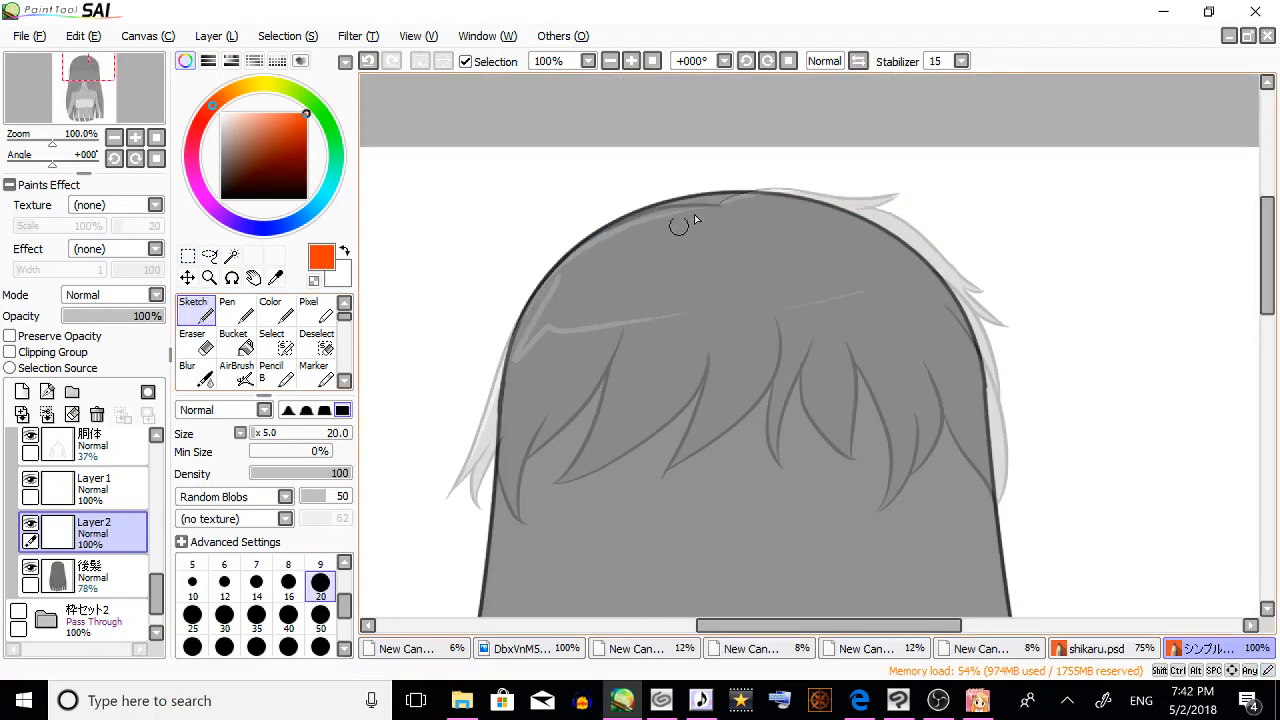
# Sketch the back hair's left outline in orange from the crown down to shoulder-level tips, with a small flick beside the cheek.
pyautogui.moveTo(729, 195)
pyautogui.mouseDown()
pyautogui.moveTo(550, 291)
pyautogui.moveTo(626, 226)
pyautogui.moveTo(503, 377)
pyautogui.moveTo(511, 360)
pyautogui.moveTo(476, 598)
pyautogui.mouseUp()
pyautogui.moveTo(497, 486)
pyautogui.mouseDown()
pyautogui.moveTo(471, 591)
pyautogui.moveTo(515, 540)
pyautogui.mouseUp()
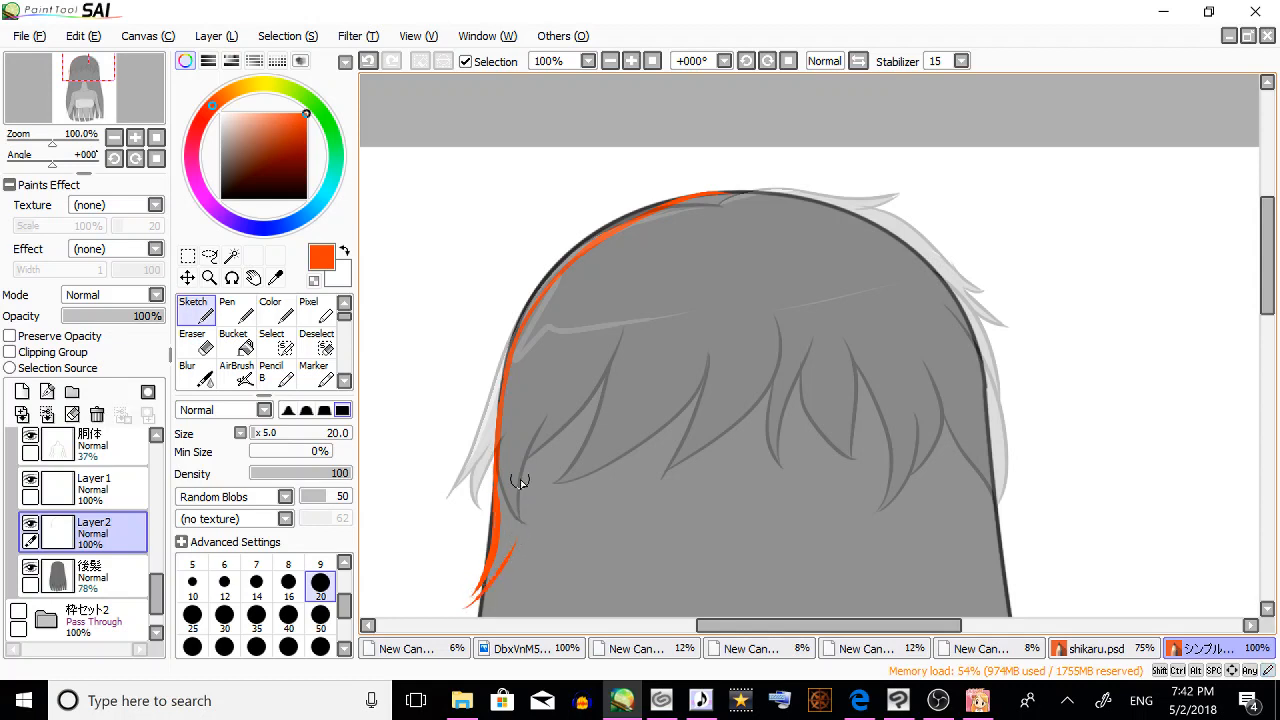
pyautogui.scroll(-5, 1218, 305)
pyautogui.moveTo(485, 370)
pyautogui.mouseDown()
pyautogui.moveTo(452, 455)
pyautogui.moveTo(458, 558)
pyautogui.mouseUp()
pyautogui.moveTo(484, 446)
pyautogui.mouseDown()
pyautogui.moveTo(501, 589)
pyautogui.moveTo(515, 478)
pyautogui.mouseUp()
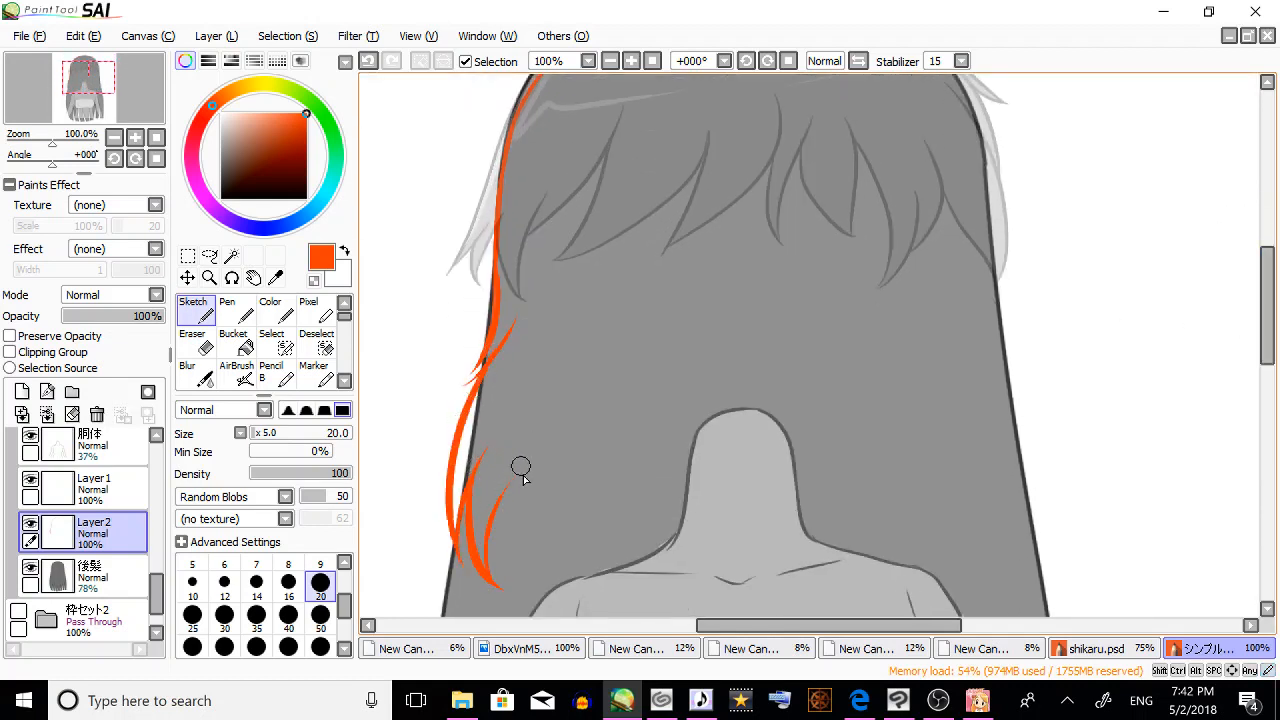
# Sketch the jagged lower edge of the back hair in orange, with pointed strands across the neck and shoulders.
pyautogui.moveTo(489, 567)
pyautogui.mouseDown()
pyautogui.moveTo(602, 484)
pyautogui.moveTo(565, 592)
pyautogui.moveTo(676, 478)
pyautogui.moveTo(665, 516)
pyautogui.moveTo(691, 588)
pyautogui.moveTo(762, 497)
pyautogui.mouseUp()
pyautogui.moveTo(752, 448)
pyautogui.mouseDown()
pyautogui.moveTo(758, 496)
pyautogui.moveTo(765, 455)
pyautogui.moveTo(776, 511)
pyautogui.moveTo(766, 570)
pyautogui.moveTo(808, 440)
pyautogui.mouseUp()
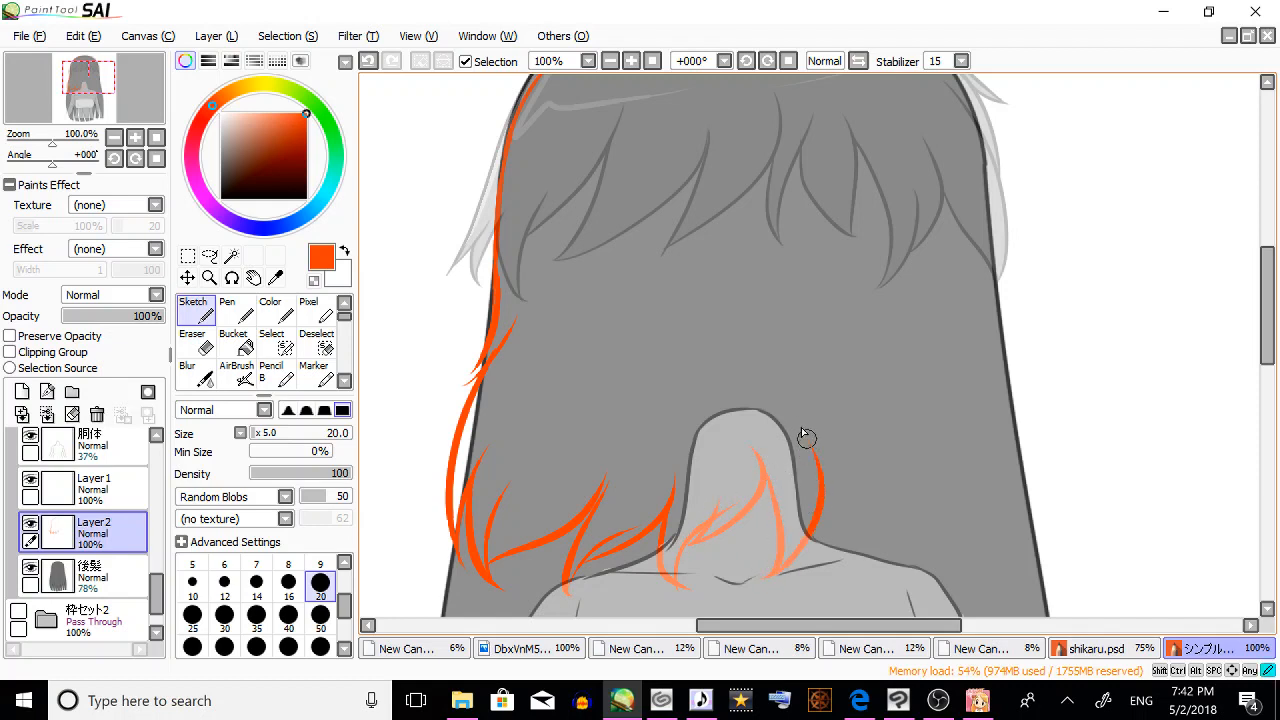
pyautogui.moveTo(826, 508)
pyautogui.mouseDown()
pyautogui.moveTo(802, 586)
pyautogui.moveTo(816, 590)
pyautogui.moveTo(882, 505)
pyautogui.moveTo(921, 555)
pyautogui.moveTo(973, 579)
pyautogui.moveTo(944, 569)
pyautogui.moveTo(922, 502)
pyautogui.moveTo(930, 465)
pyautogui.moveTo(958, 544)
pyautogui.mouseUp()
pyautogui.moveTo(1003, 588); pyautogui.dragTo(948, 488)
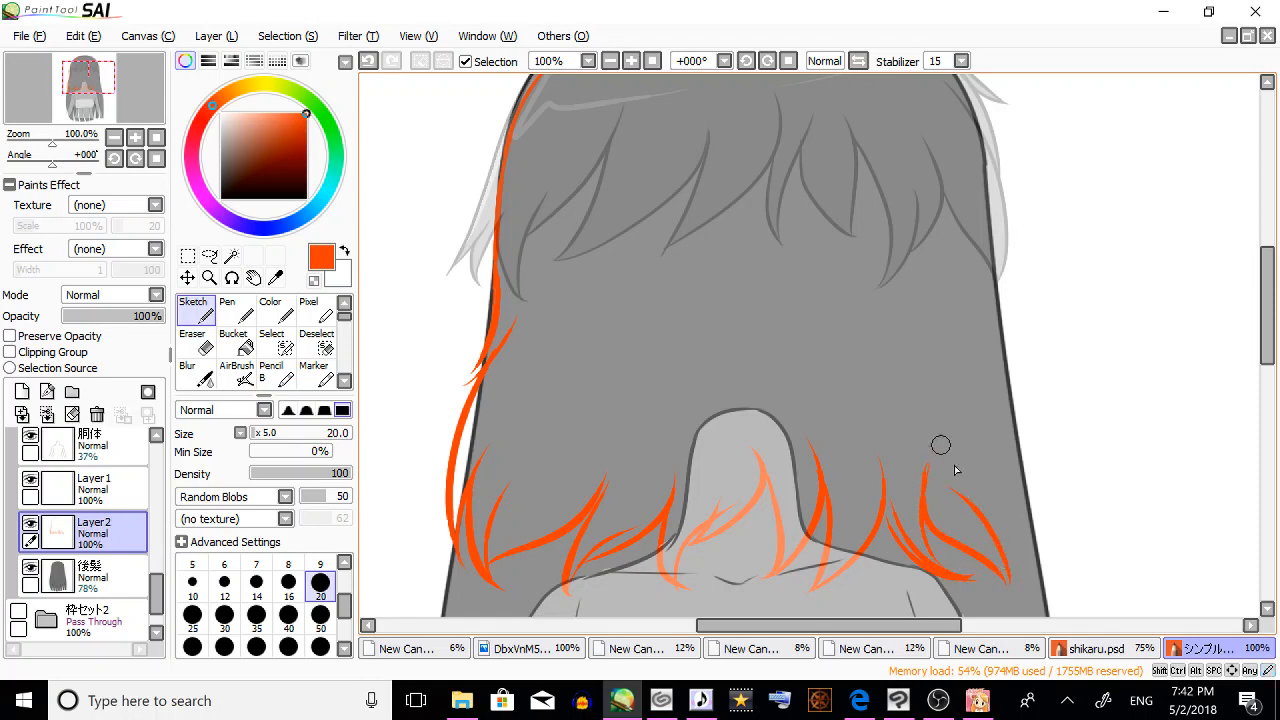
pyautogui.moveTo(1008, 586); pyautogui.dragTo(976, 533)
# Sketch the right side of the back hair with an outward flick above the shoulder and carry the outline up to the crown.
pyautogui.moveTo(1010, 590)
pyautogui.mouseDown()
pyautogui.moveTo(960, 494)
pyautogui.moveTo(1031, 508)
pyautogui.moveTo(984, 371)
pyautogui.moveTo(988, 300)
pyautogui.mouseUp()
pyautogui.click(370, 62)
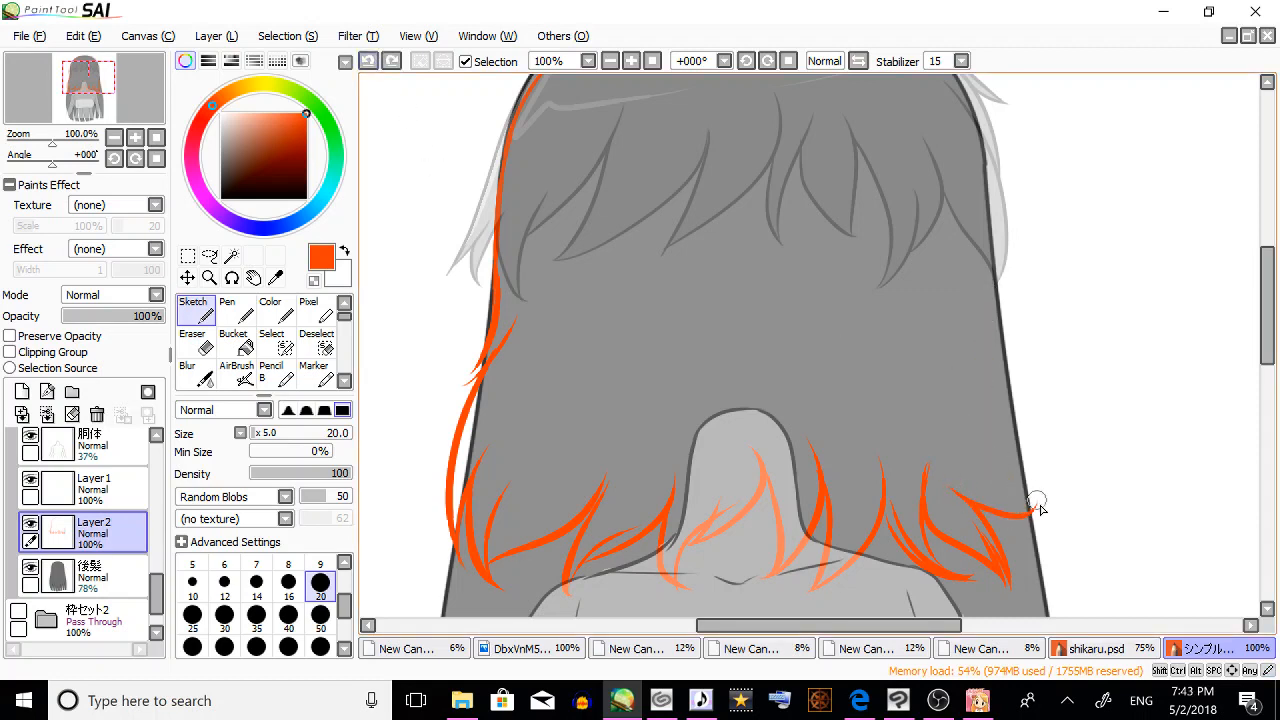
pyautogui.moveTo(1036, 512)
pyautogui.mouseDown()
pyautogui.moveTo(1008, 495)
pyautogui.moveTo(971, 248)
pyautogui.mouseUp()
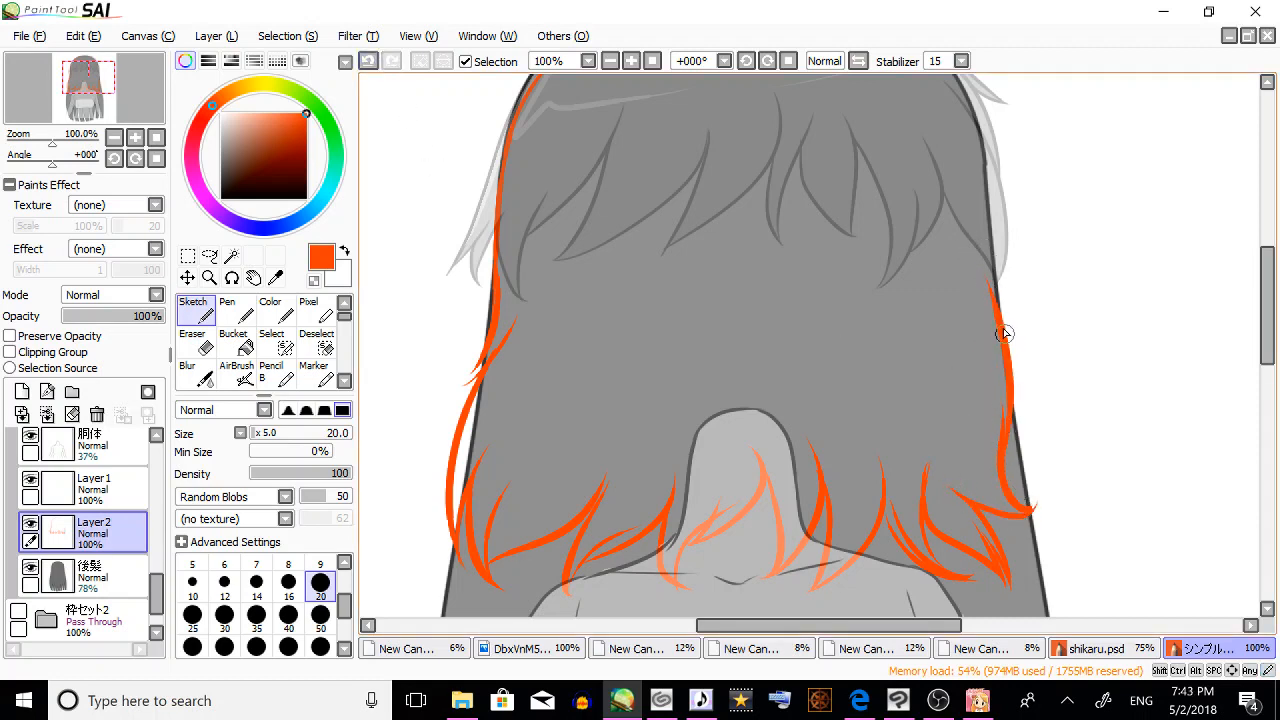
pyautogui.moveTo(1004, 333); pyautogui.dragTo(978, 228)
pyautogui.scroll(5, 1257, 352)
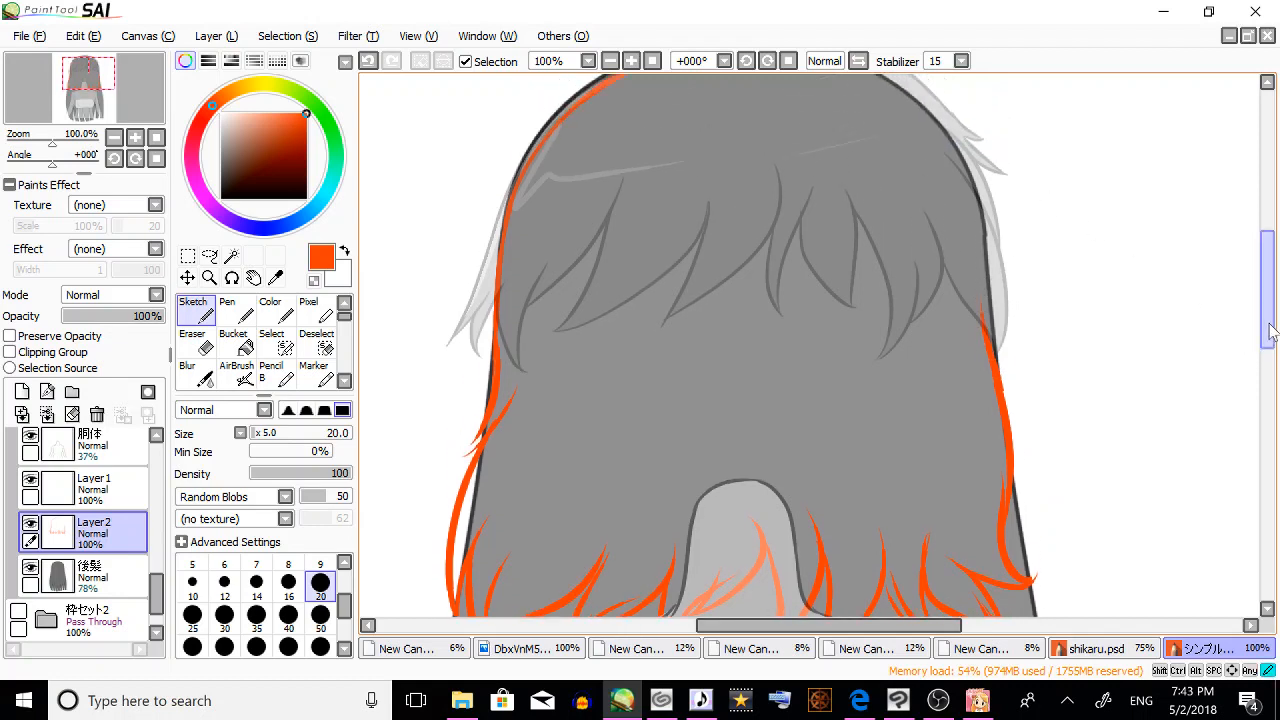
pyautogui.moveTo(985, 409); pyautogui.dragTo(800, 148)
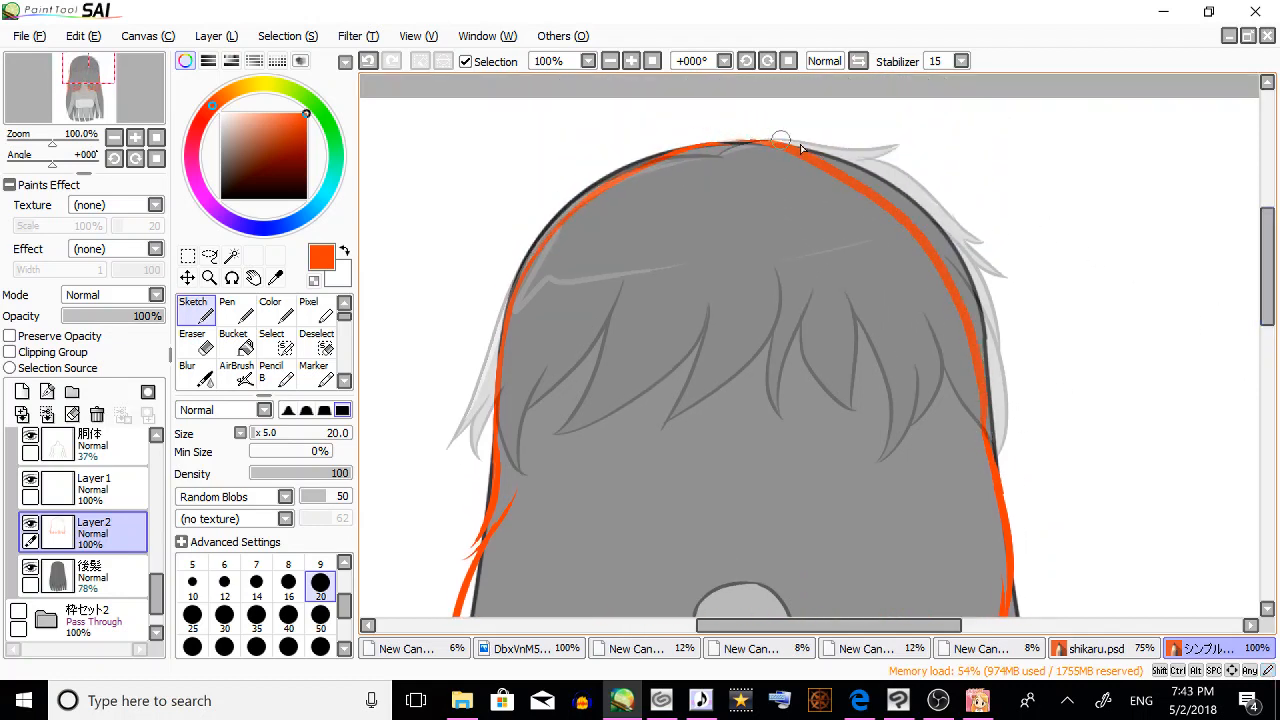
pyautogui.moveTo(701, 148); pyautogui.dragTo(703, 145)
# Hide the template's 後髪 layer and check the orange back hair sketch against the bangs and body.
pyautogui.scroll(-10, 1218, 279)
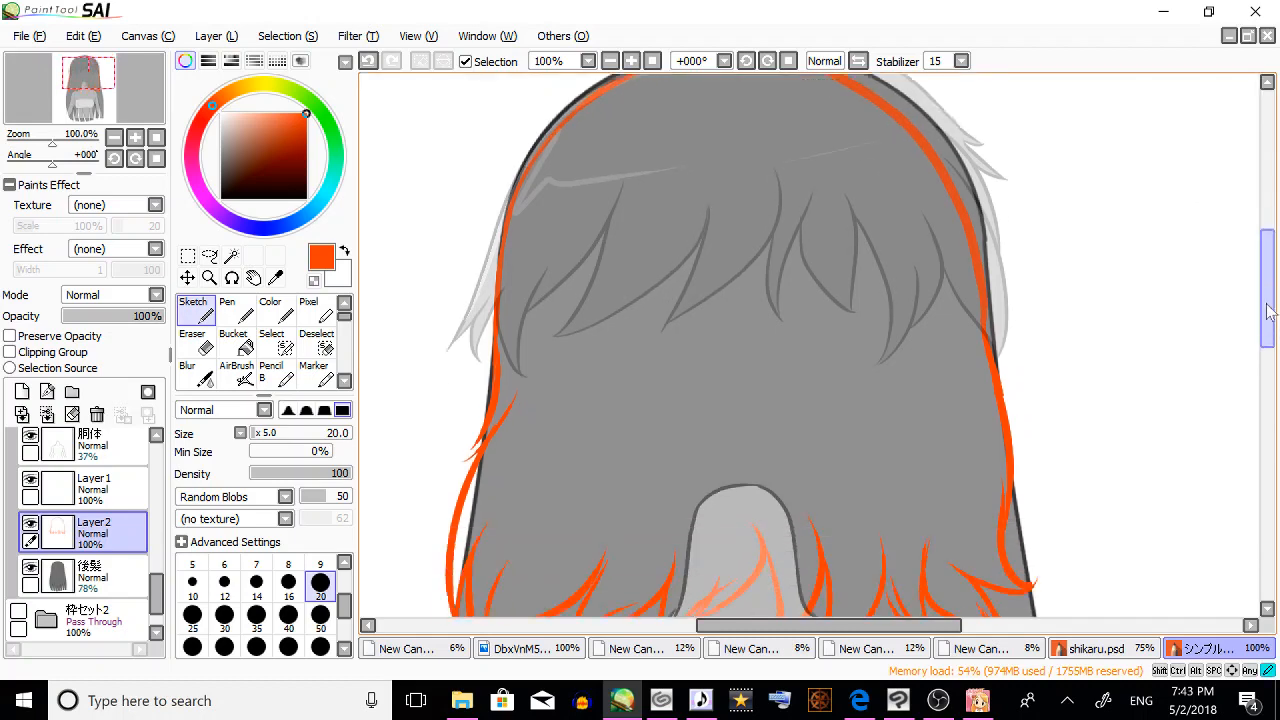
pyautogui.click(30, 568)
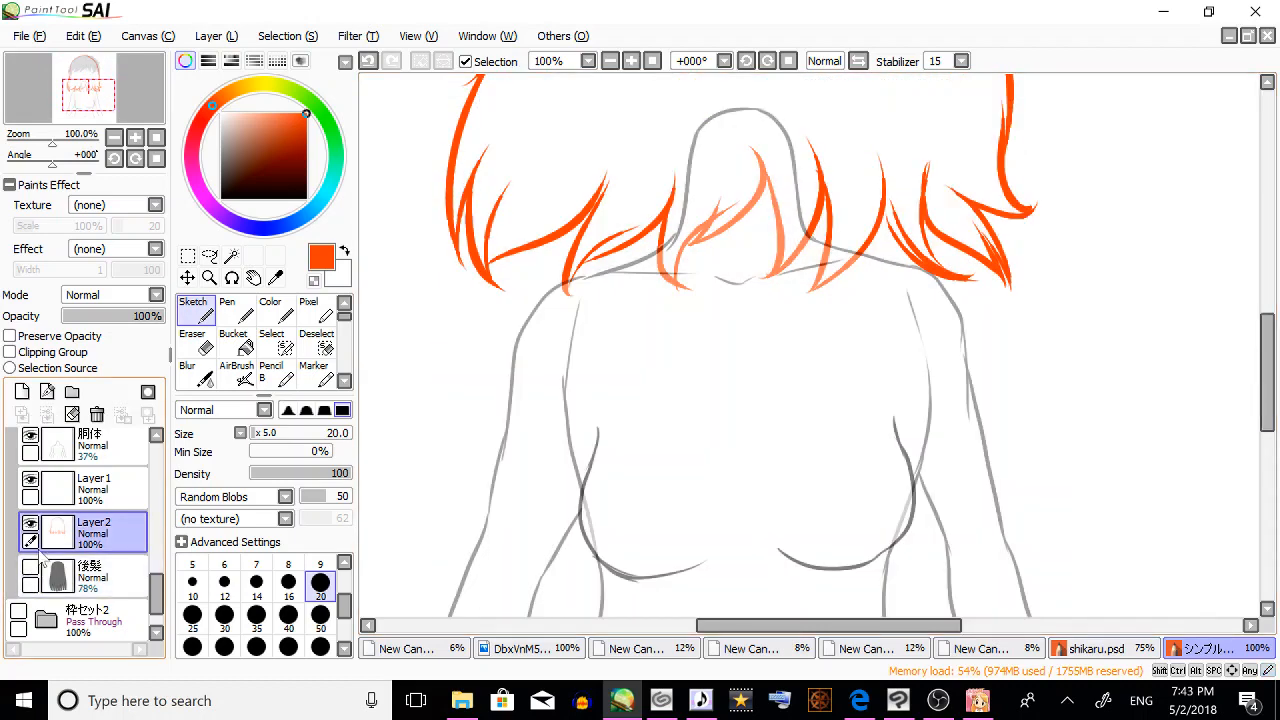
pyautogui.moveTo(1266, 357); pyautogui.dragTo(1278, 256)
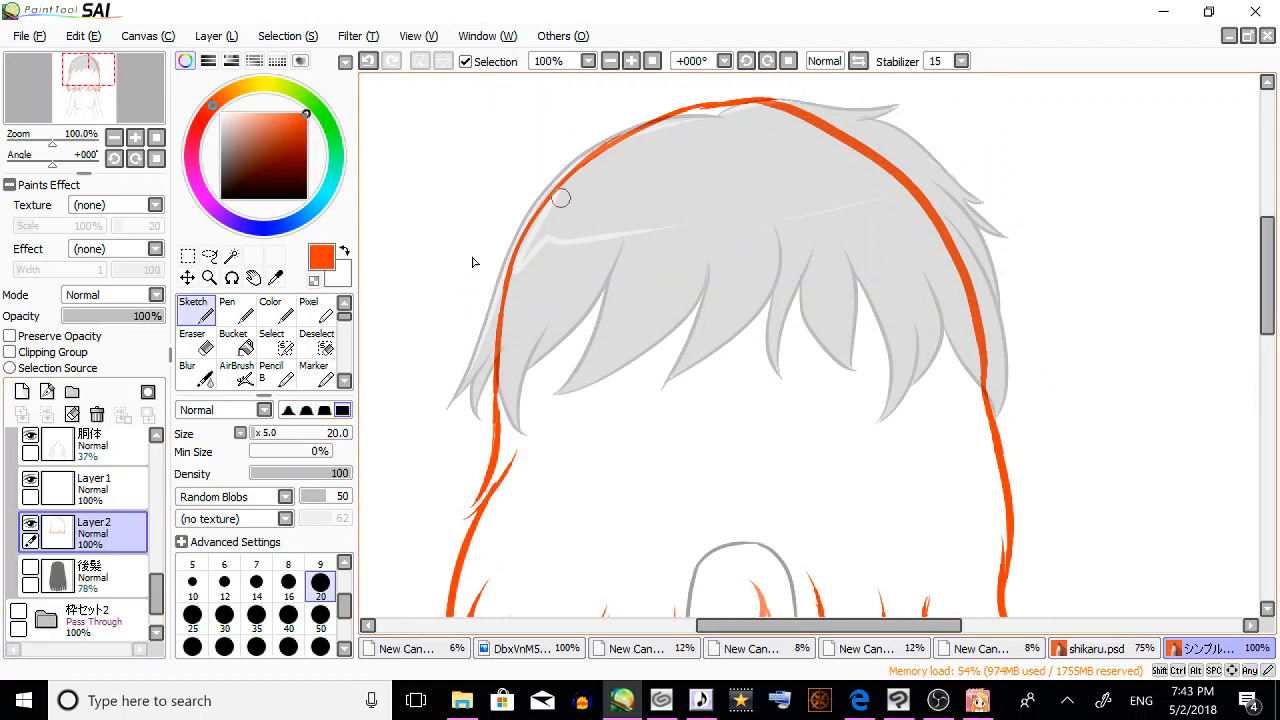
# Set the colour to black, choose the size 4 Pencil brush and add a line art layer above the orange sketch.
pyautogui.moveTo(302, 193)
pyautogui.mouseDown()
pyautogui.moveTo(306, 182)
pyautogui.moveTo(308, 200)
pyautogui.mouseUp()
pyautogui.moveTo(345, 318); pyautogui.dragTo(346, 356)
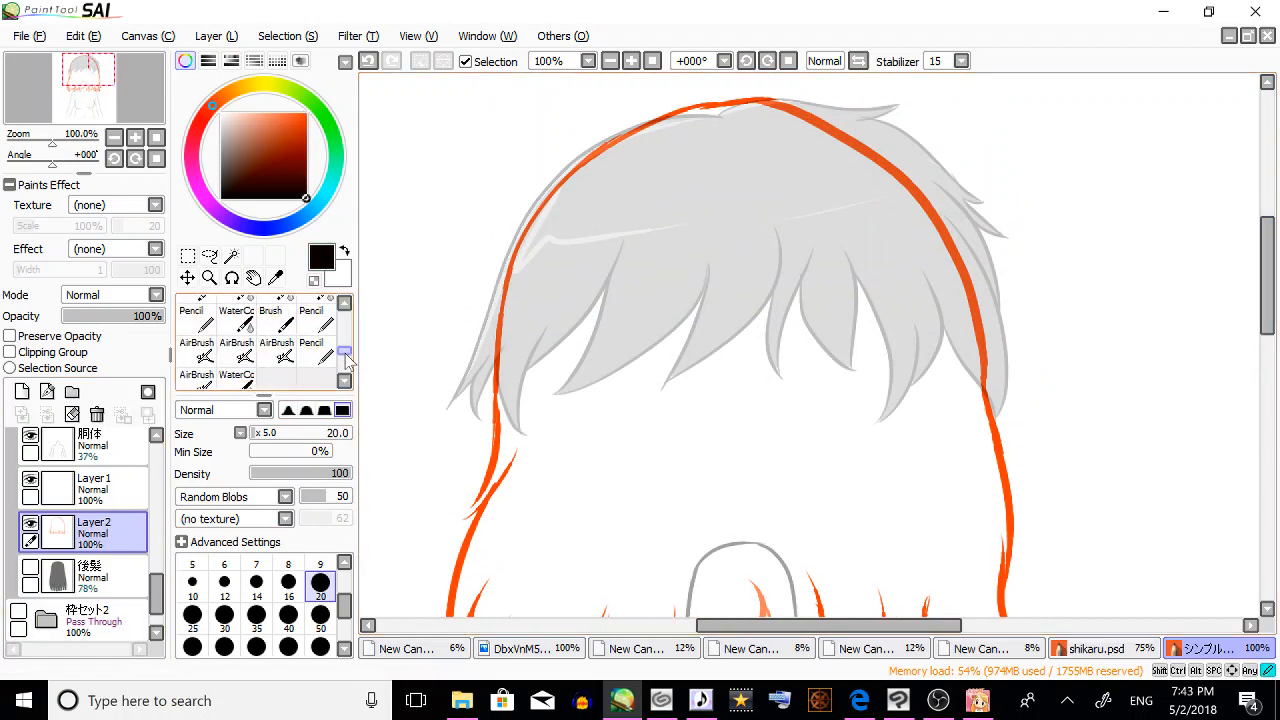
pyautogui.click(312, 350)
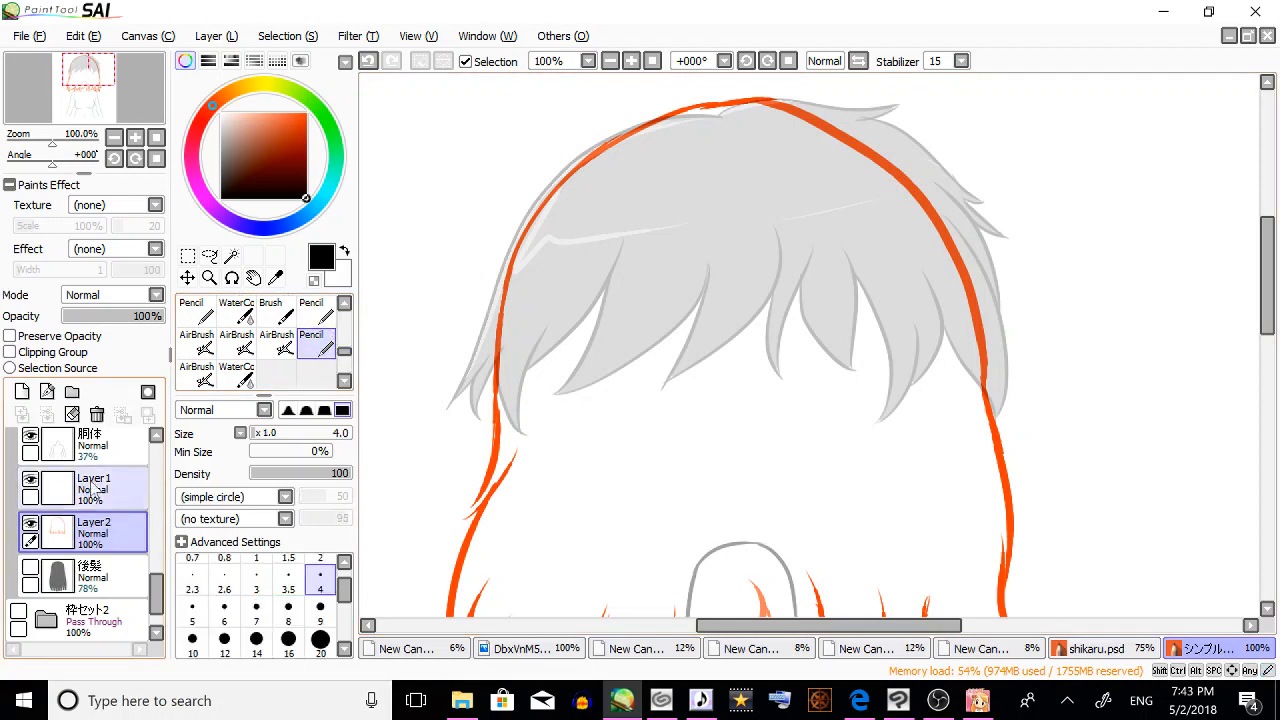
pyautogui.click(22, 392)
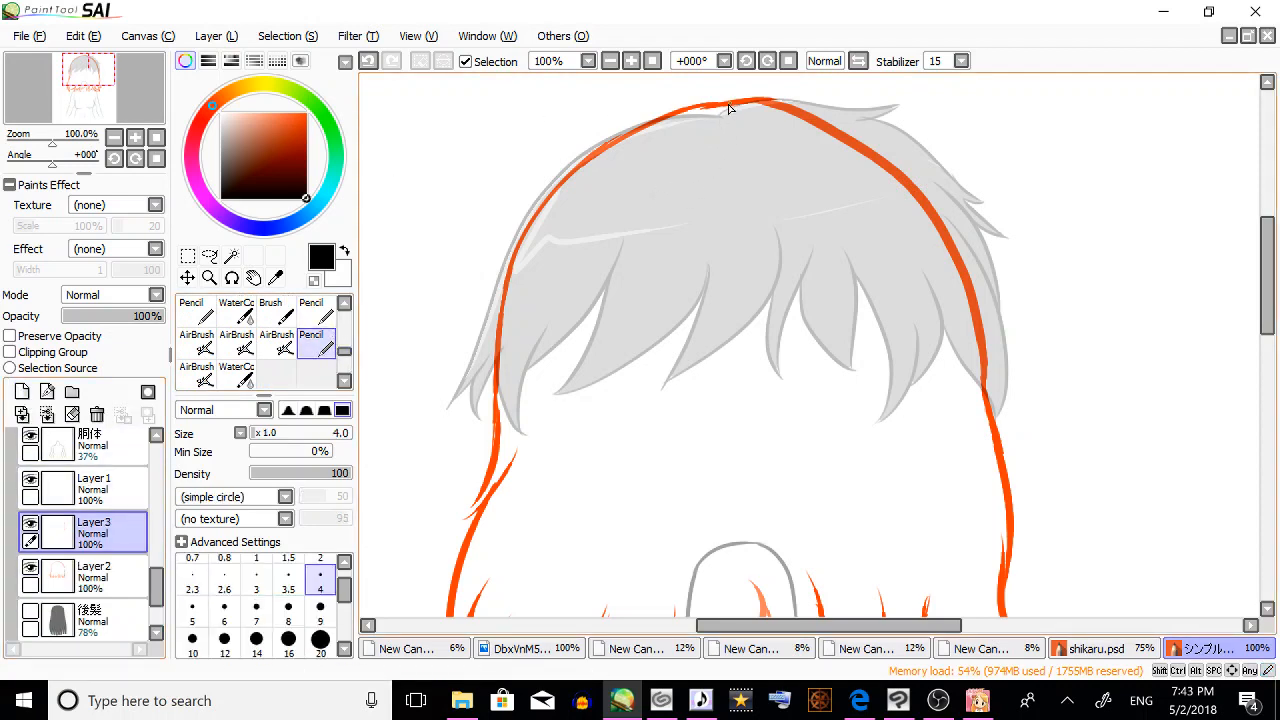
# Fade the orange sketch layer to 37% opacity and make the empty line art layer above it active again.
pyautogui.click(100, 570)
pyautogui.click(99, 316)
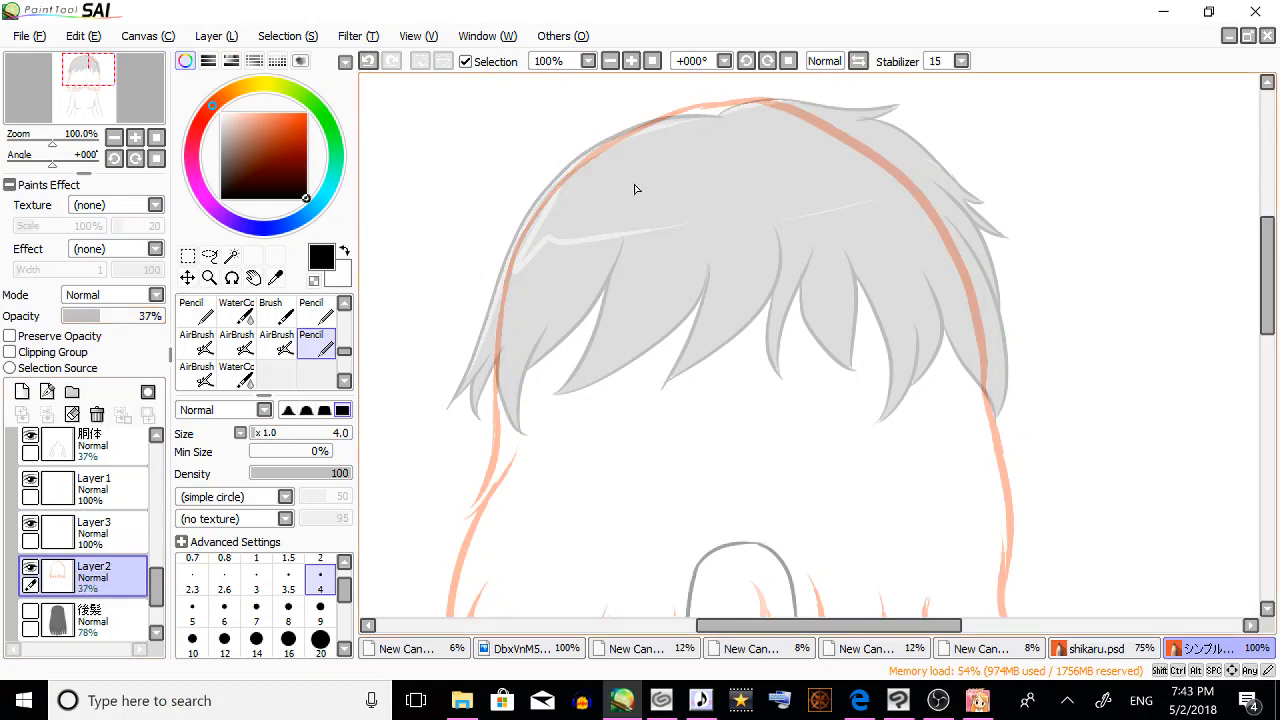
pyautogui.moveTo(722, 105)
pyautogui.mouseDown()
pyautogui.moveTo(674, 120)
pyautogui.moveTo(547, 214)
pyautogui.moveTo(494, 380)
pyautogui.mouseUp()
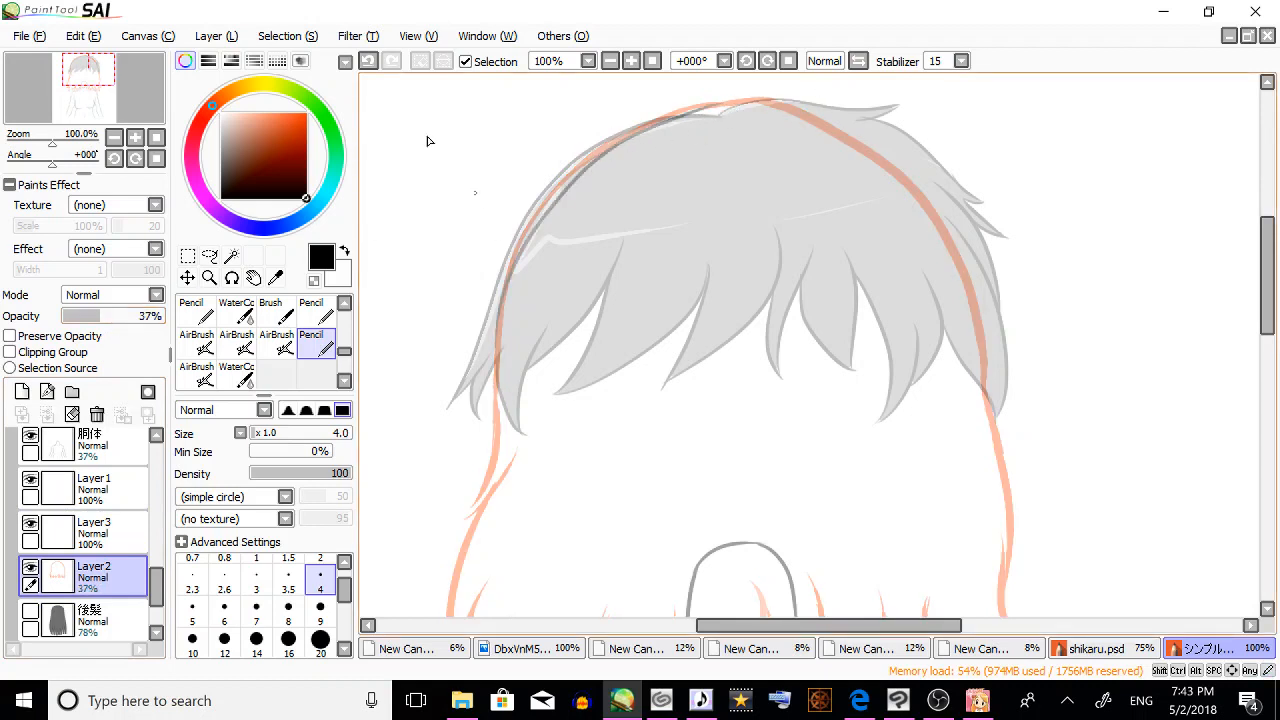
pyautogui.click(369, 62)
pyautogui.click(110, 532)
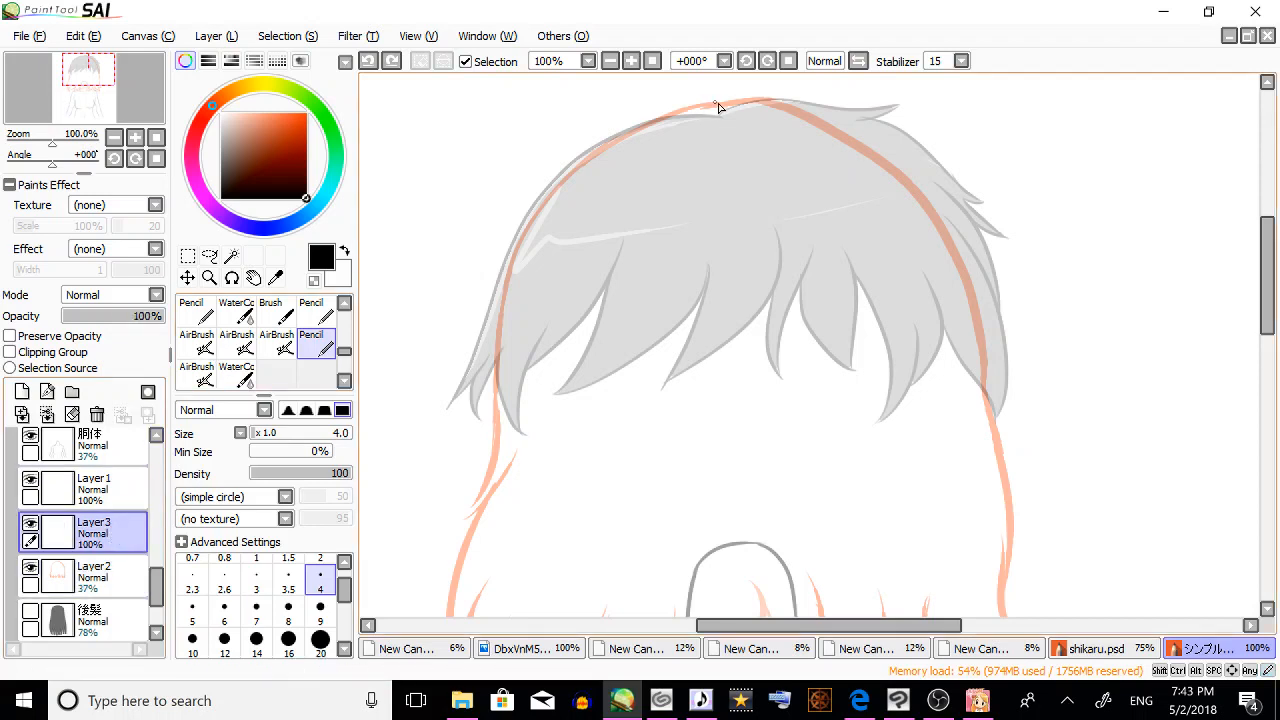
# Ink the back hair's left outline in black from the crown down to the pointed flick beside the cheek.
pyautogui.moveTo(642, 128)
pyautogui.mouseDown()
pyautogui.moveTo(511, 270)
pyautogui.moveTo(505, 340)
pyautogui.mouseUp()
pyautogui.moveTo(521, 257); pyautogui.dragTo(490, 434)
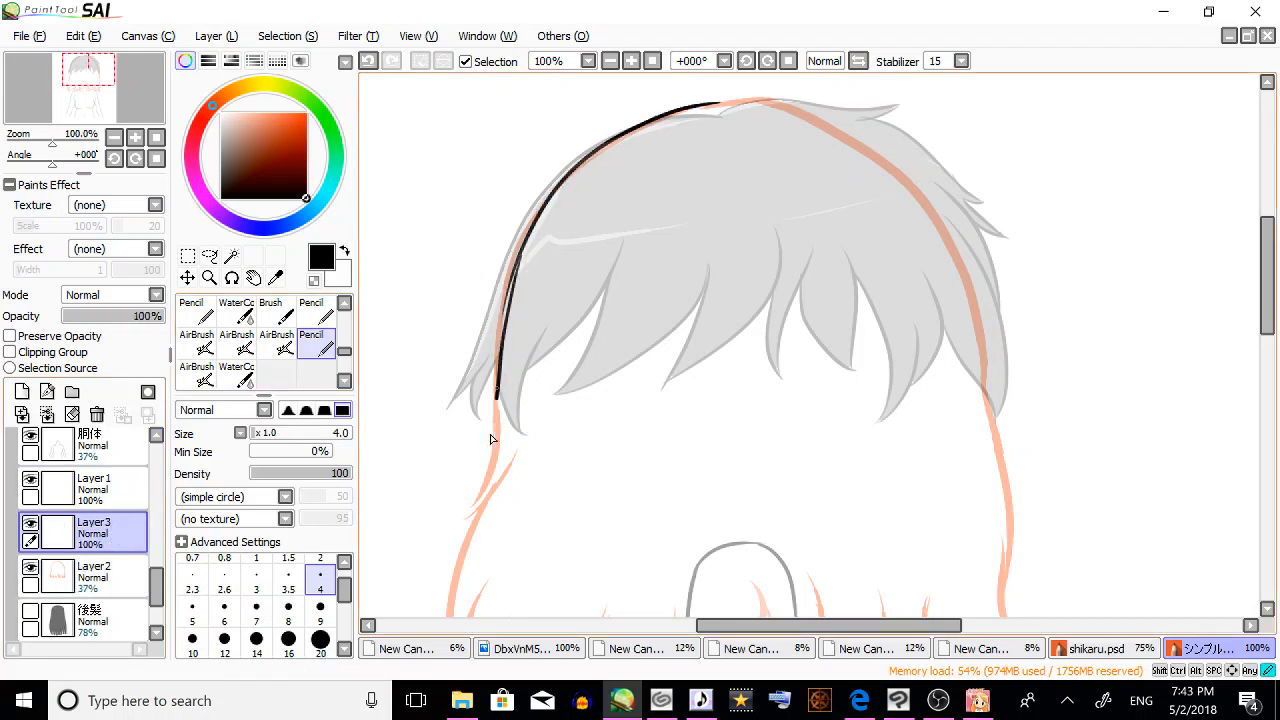
pyautogui.click(367, 61)
pyautogui.click(367, 61)
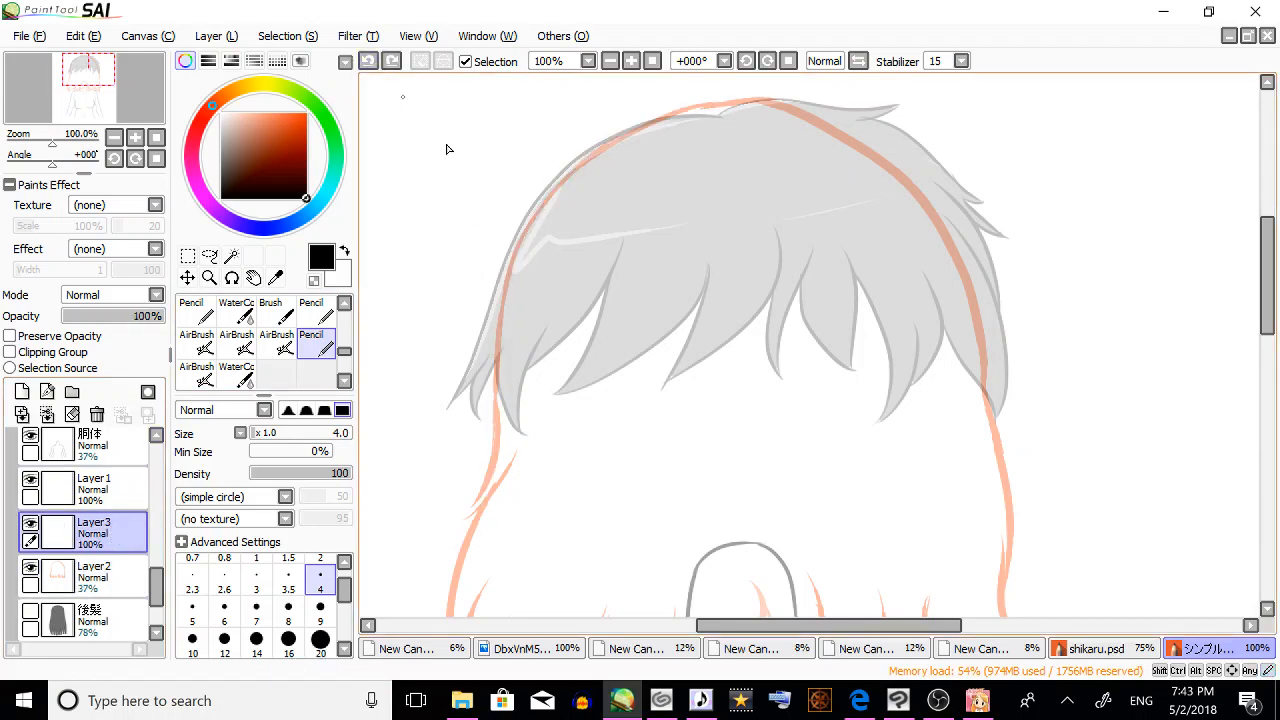
pyautogui.click(391, 61)
pyautogui.moveTo(506, 298); pyautogui.dragTo(481, 473)
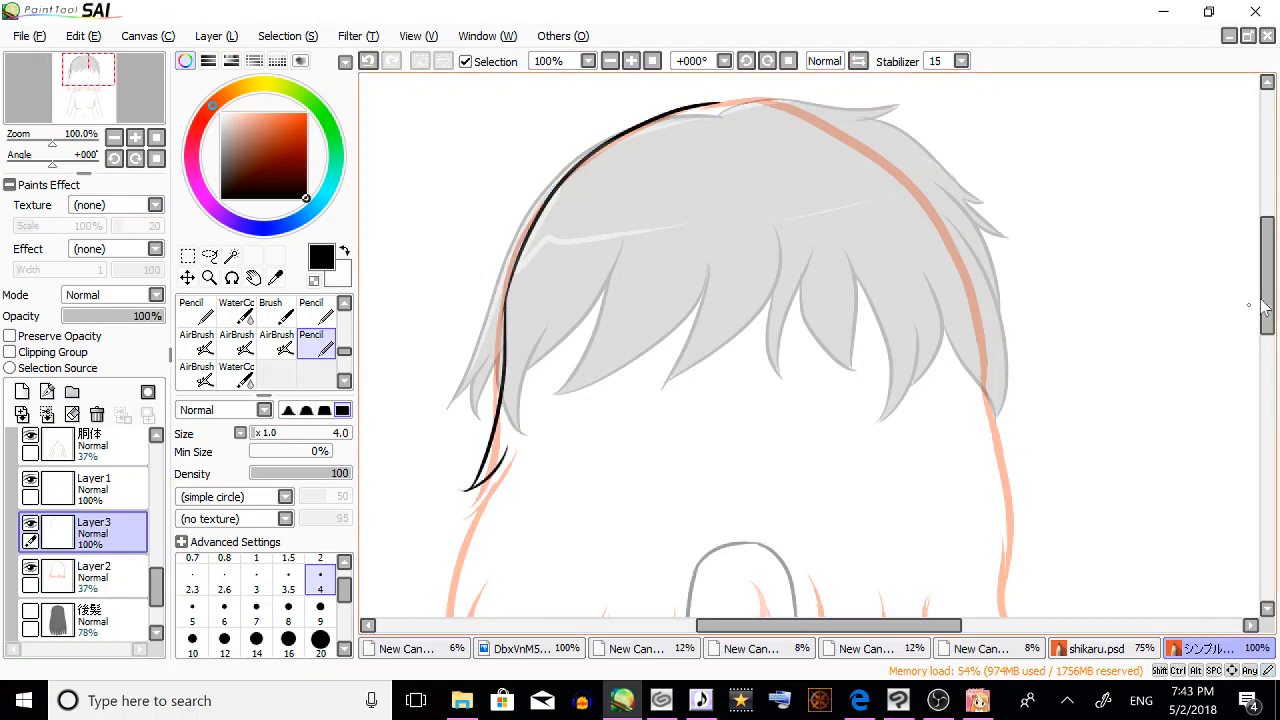
# Ink the lower left outline and the pointed strands from the left shoulder to the neck, following the orange sketch.
pyautogui.moveTo(1265, 308); pyautogui.dragTo(1265, 351)
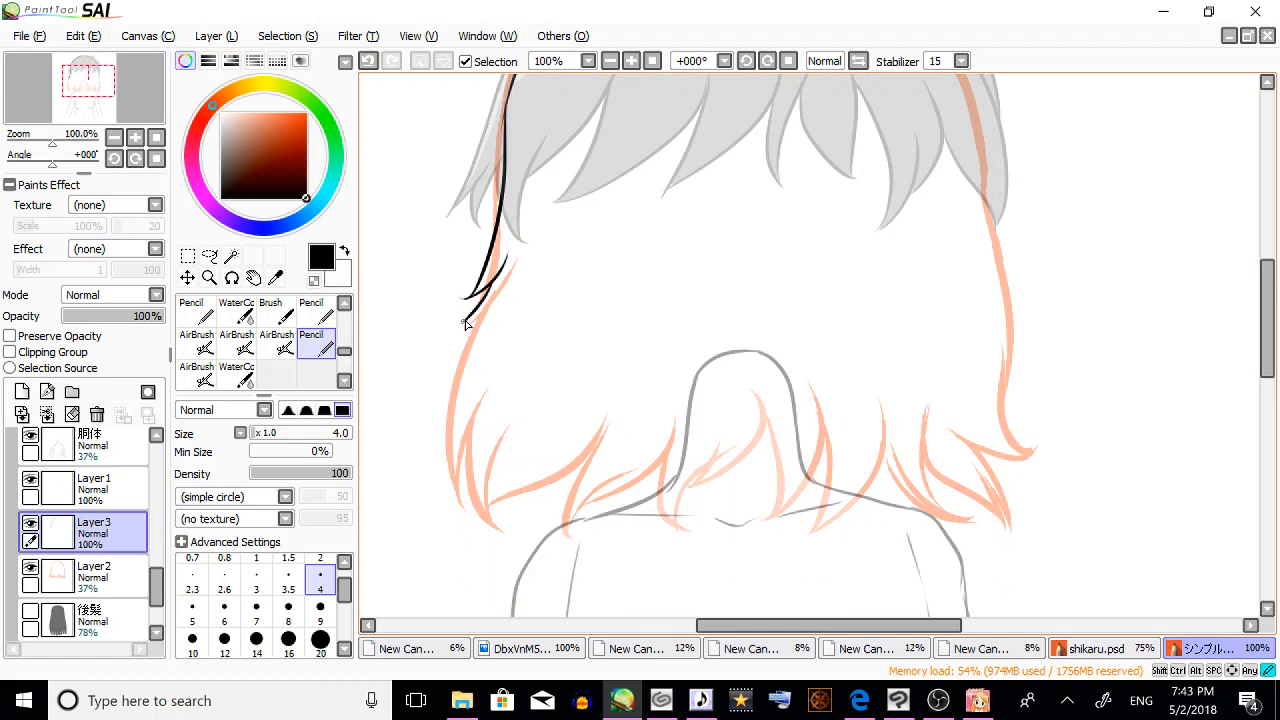
pyautogui.moveTo(462, 360)
pyautogui.mouseDown()
pyautogui.moveTo(458, 492)
pyautogui.moveTo(505, 372)
pyautogui.mouseUp()
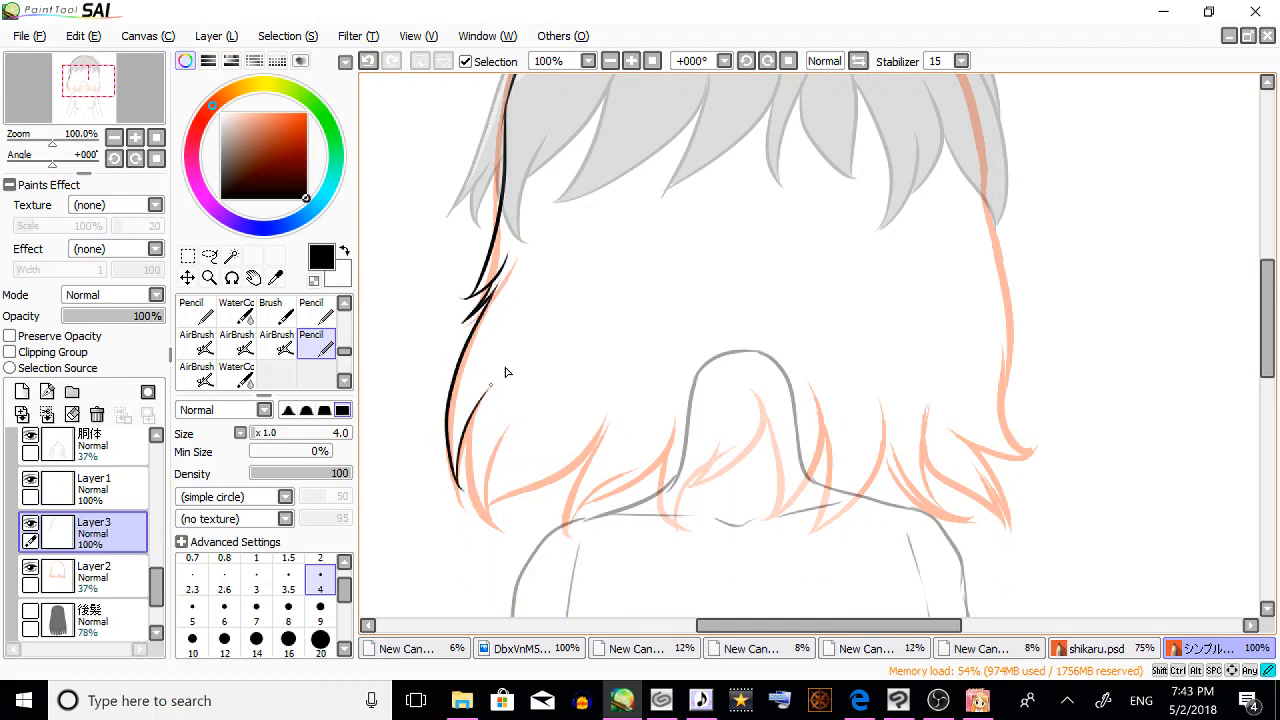
pyautogui.moveTo(476, 413)
pyautogui.mouseDown()
pyautogui.moveTo(500, 526)
pyautogui.moveTo(530, 407)
pyautogui.mouseUp()
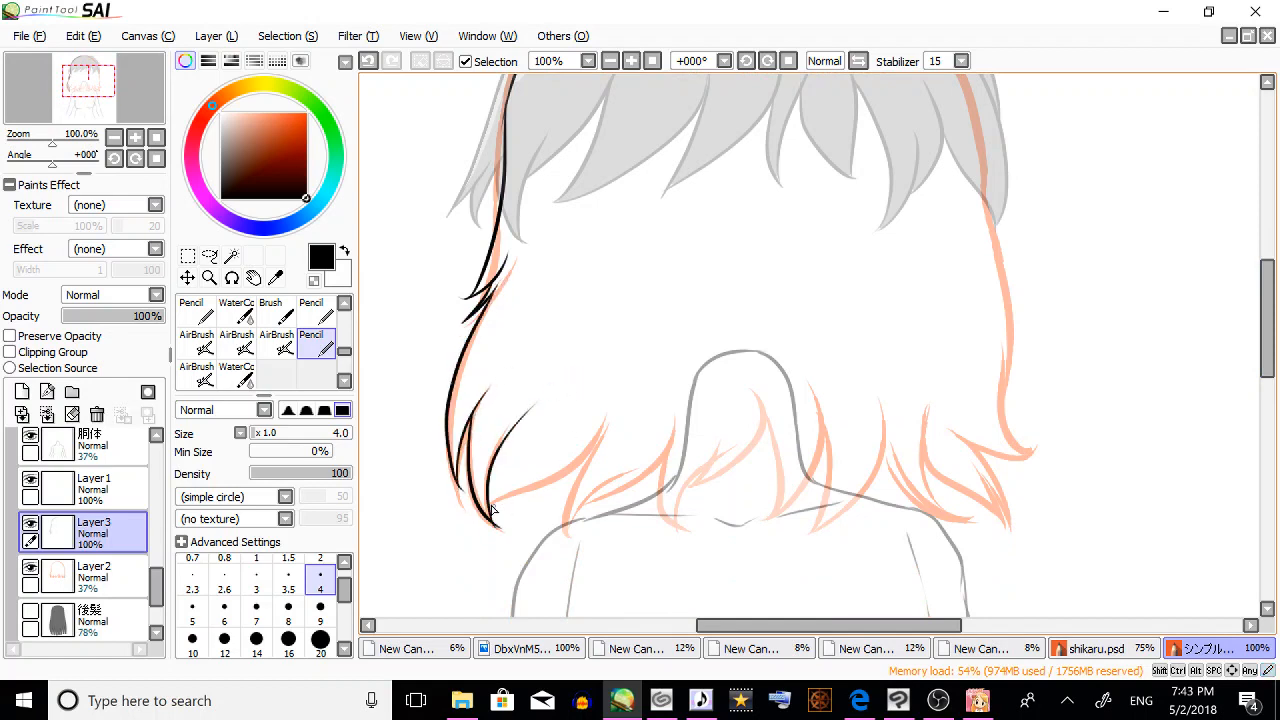
pyautogui.moveTo(490, 505)
pyautogui.mouseDown()
pyautogui.moveTo(587, 457)
pyautogui.moveTo(608, 410)
pyautogui.mouseUp()
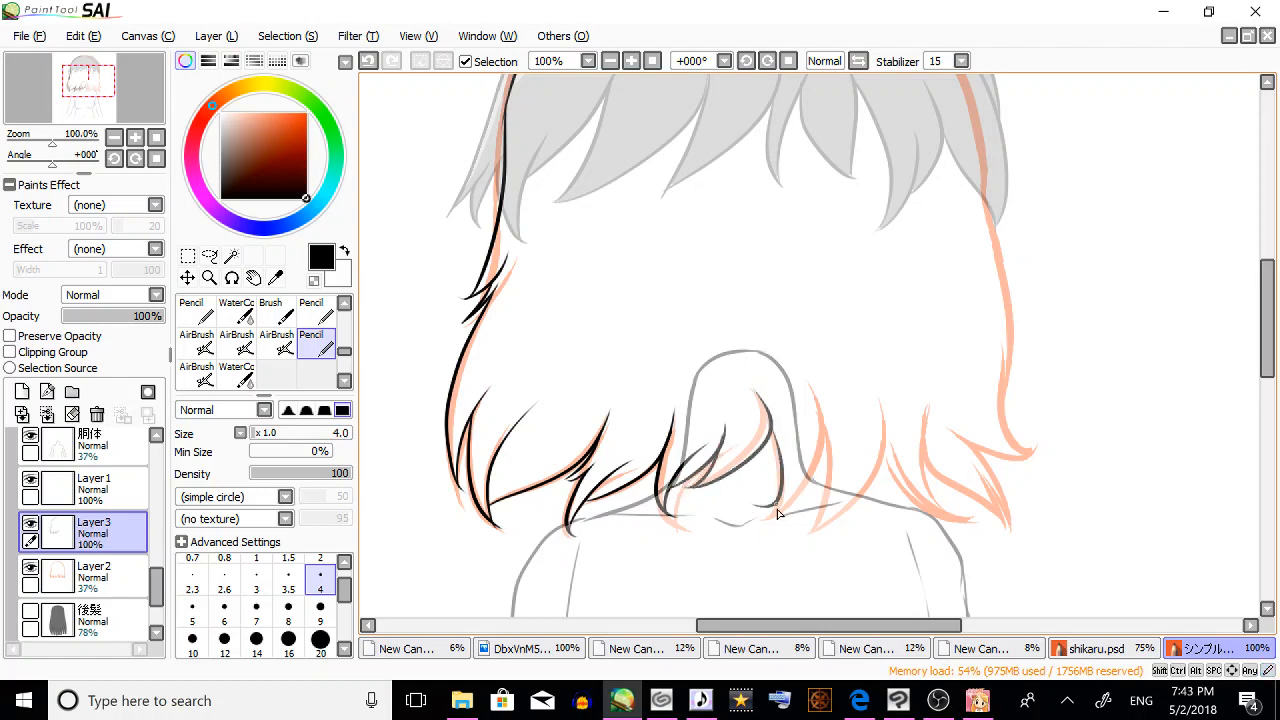
# Ink the pointed strands along the hem from the middle of the neck towards the right shoulder.
pyautogui.moveTo(778, 513); pyautogui.dragTo(804, 410)
pyautogui.moveTo(818, 404); pyautogui.dragTo(831, 494)
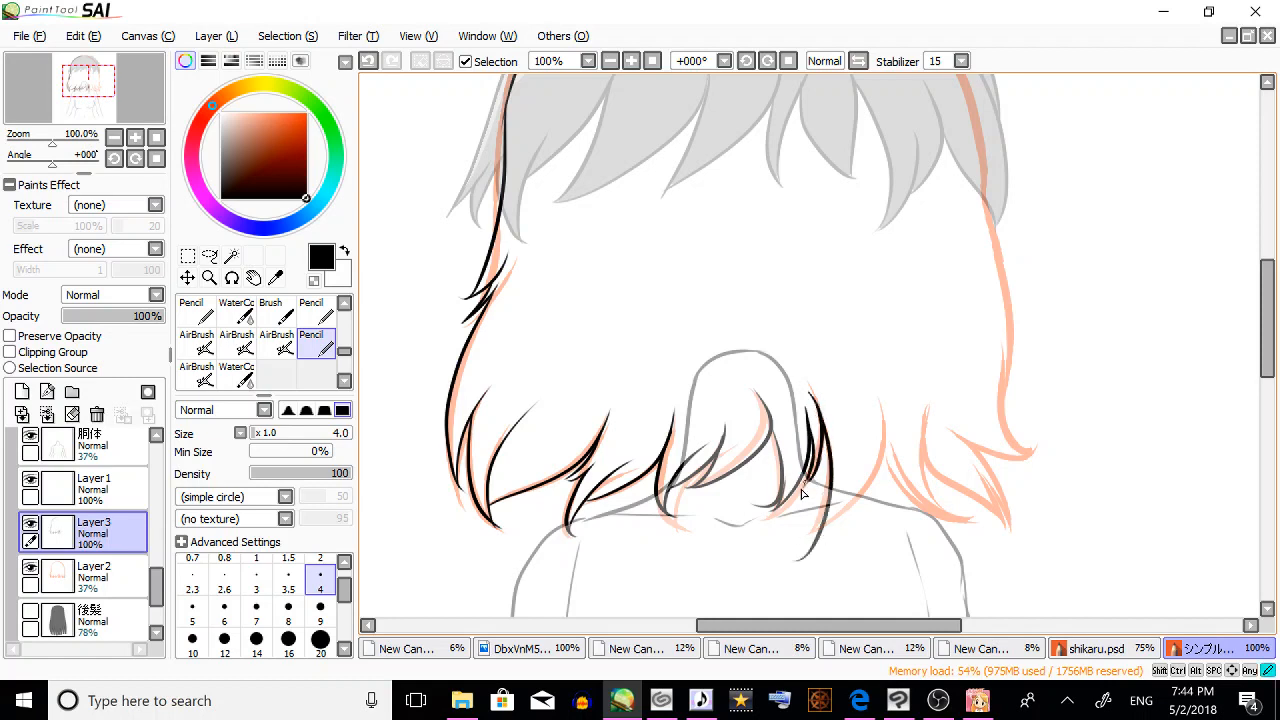
pyautogui.moveTo(835, 405)
pyautogui.mouseDown()
pyautogui.moveTo(798, 556)
pyautogui.moveTo(843, 500)
pyautogui.mouseUp()
pyautogui.moveTo(880, 408); pyautogui.dragTo(870, 472)
pyautogui.moveTo(937, 504); pyautogui.dragTo(914, 449)
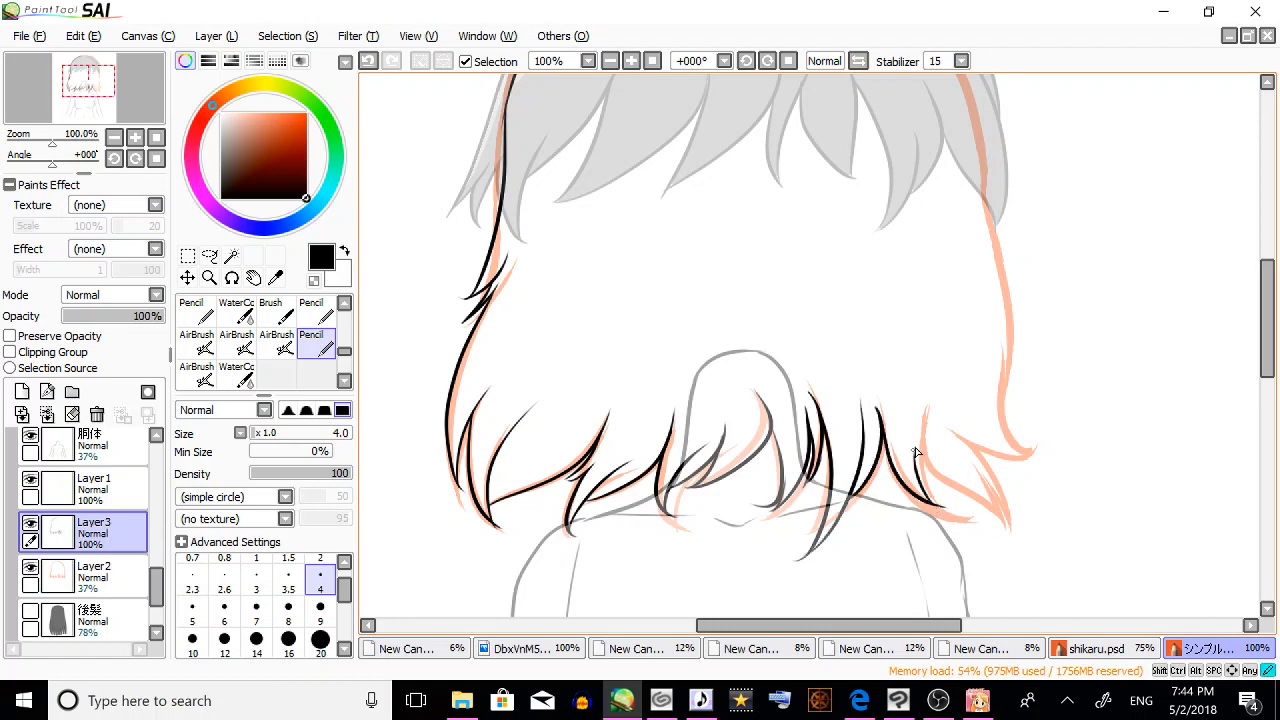
# Ink the back hair's right outline in black from the outward flick up over the crown, joining it to the left outline.
pyautogui.moveTo(930, 394)
pyautogui.mouseDown()
pyautogui.moveTo(936, 470)
pyautogui.moveTo(1006, 540)
pyautogui.moveTo(942, 420)
pyautogui.moveTo(1022, 452)
pyautogui.moveTo(1013, 211)
pyautogui.mouseUp()
pyautogui.moveTo(1265, 298); pyautogui.dragTo(1263, 277)
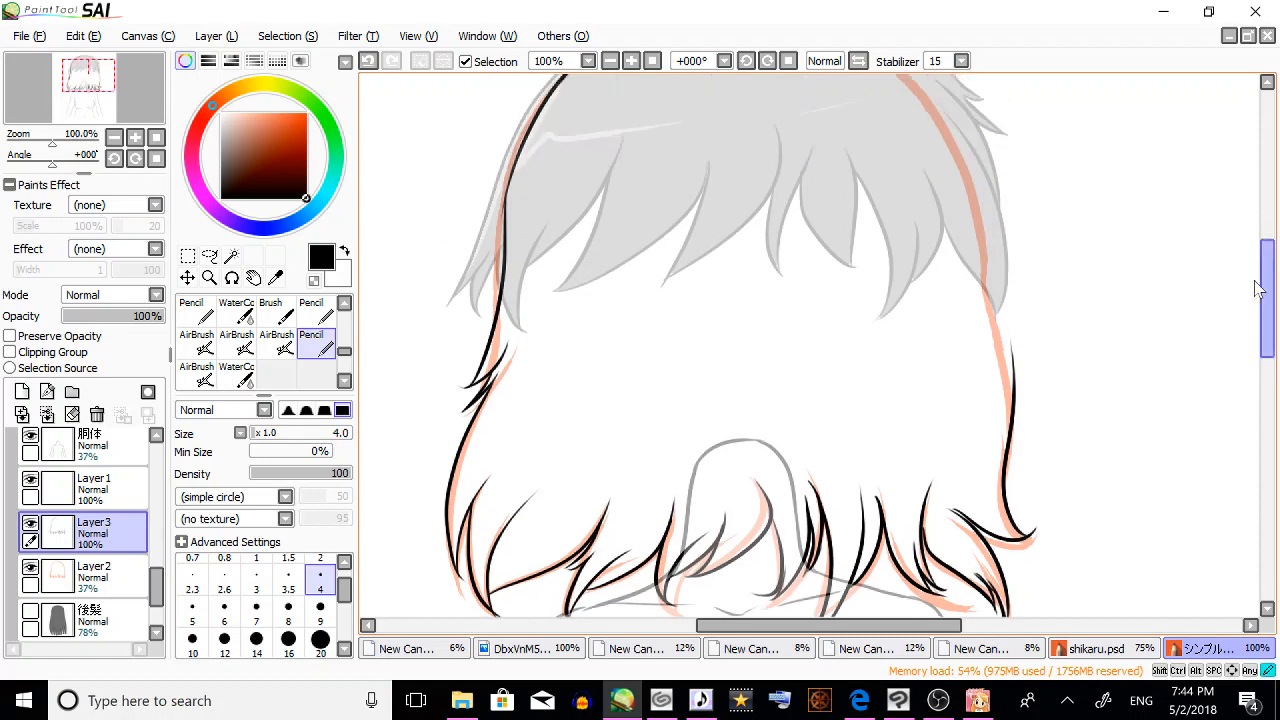
pyautogui.moveTo(1018, 385); pyautogui.dragTo(985, 250)
pyautogui.moveTo(1266, 305); pyautogui.dragTo(1266, 280)
pyautogui.click(368, 61)
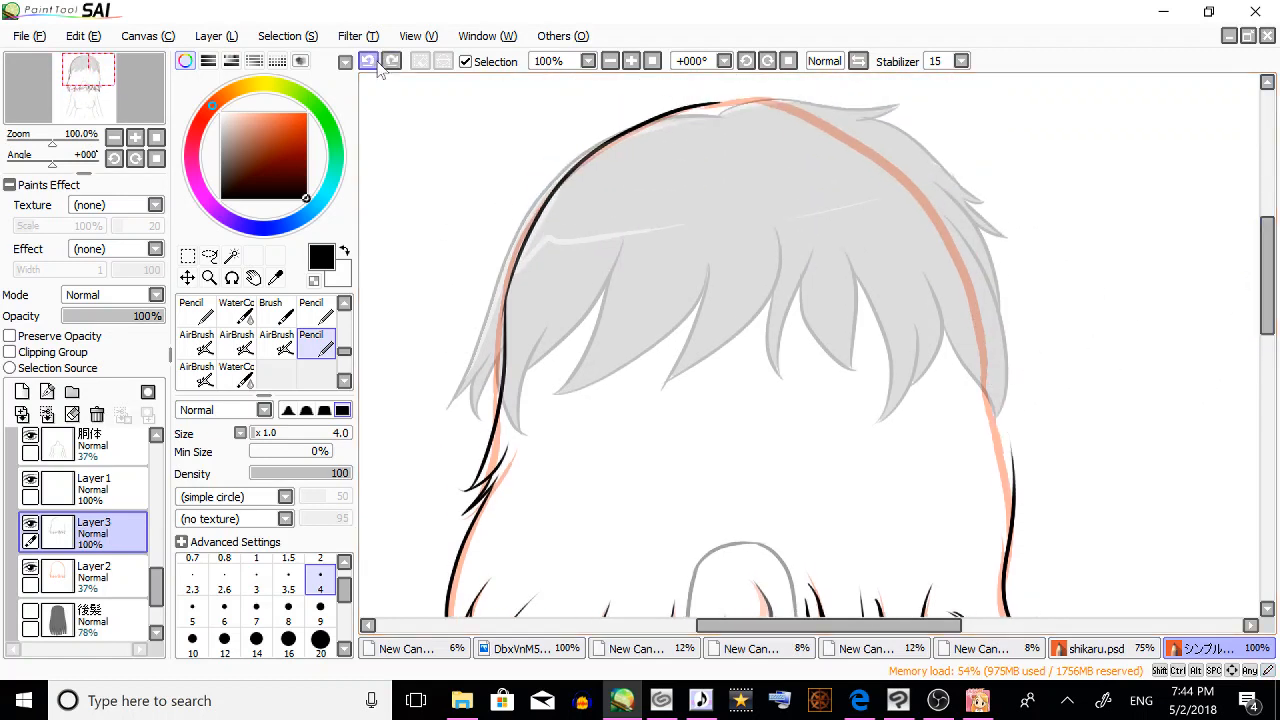
pyautogui.moveTo(1015, 465)
pyautogui.mouseDown()
pyautogui.moveTo(993, 343)
pyautogui.moveTo(943, 216)
pyautogui.mouseUp()
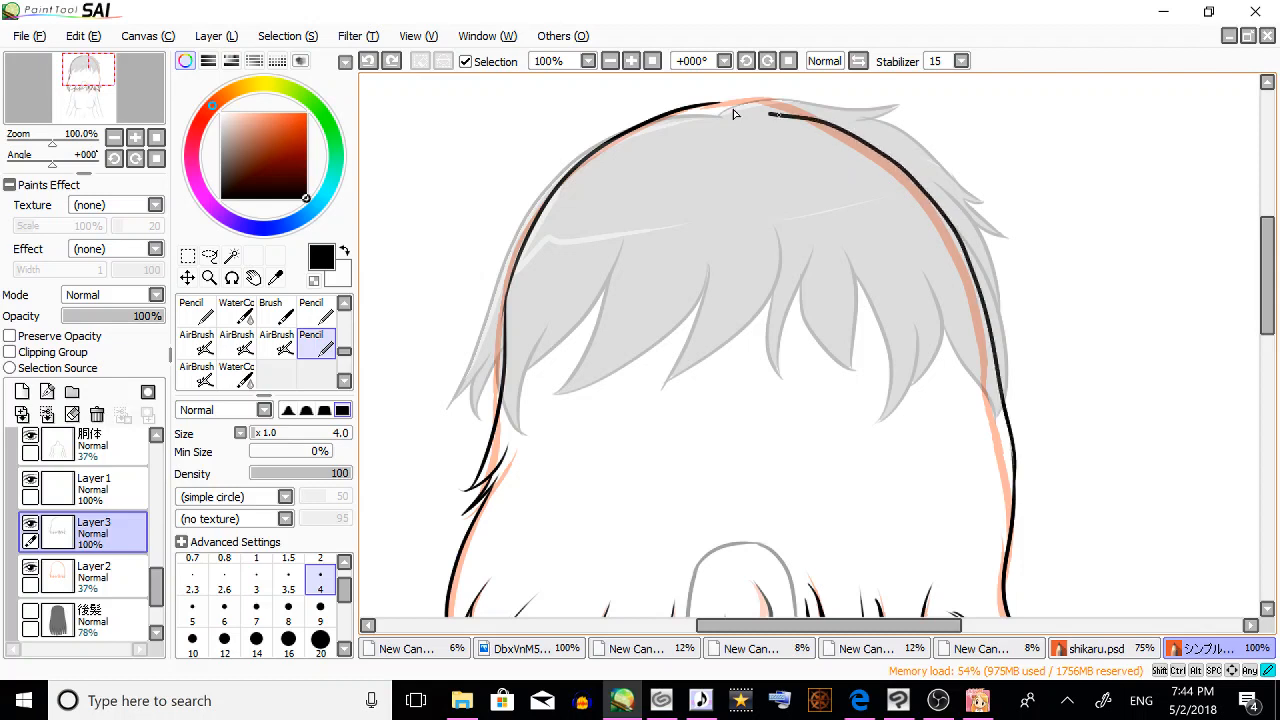
pyautogui.moveTo(733, 113); pyautogui.dragTo(700, 110)
pyautogui.moveTo(822, 123); pyautogui.dragTo(684, 113)
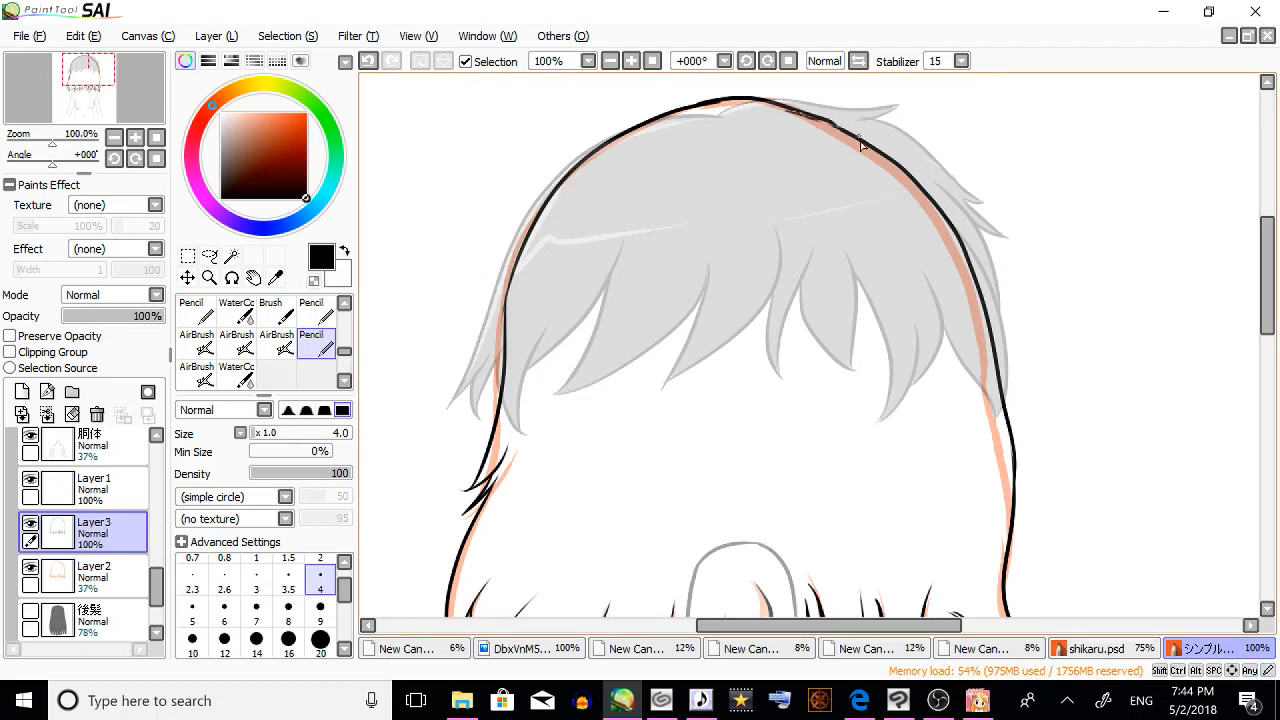
# Hide the grey 前髪 front hair layer and delete the orange sketch layer.
pyautogui.scroll(-3, 1251, 312)
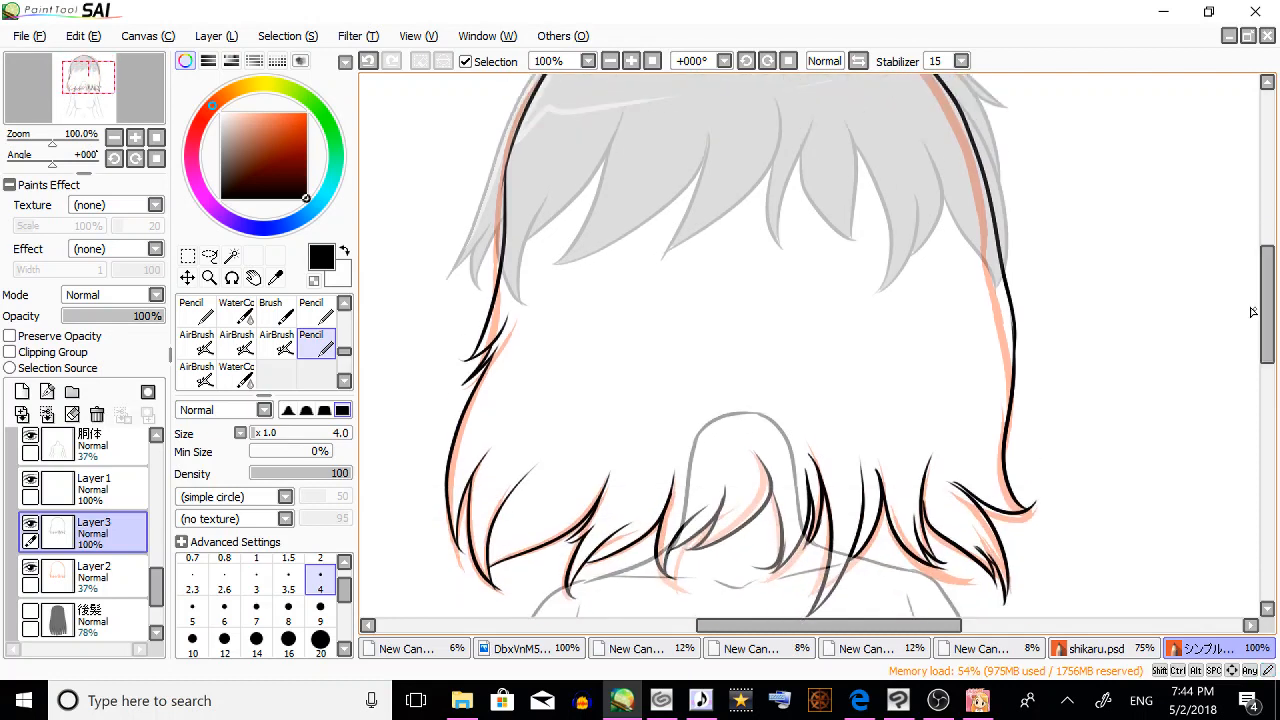
pyautogui.scroll(5, 143, 553)
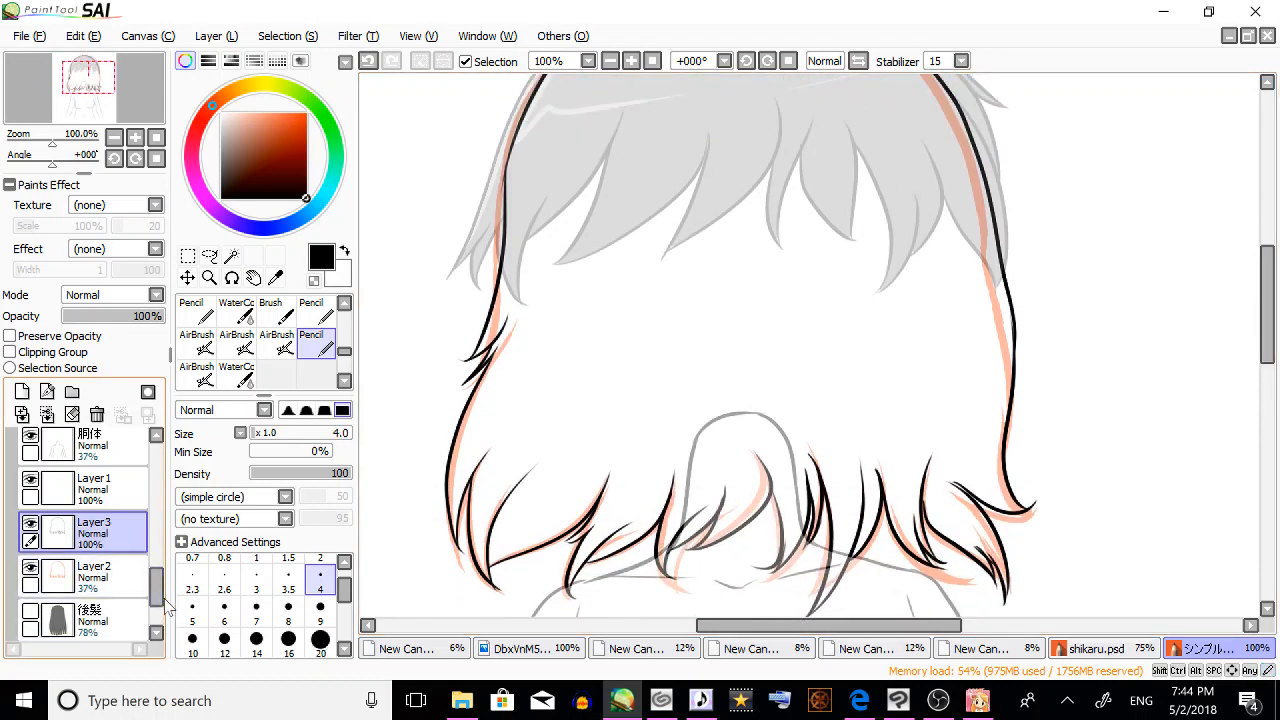
pyautogui.click(30, 536)
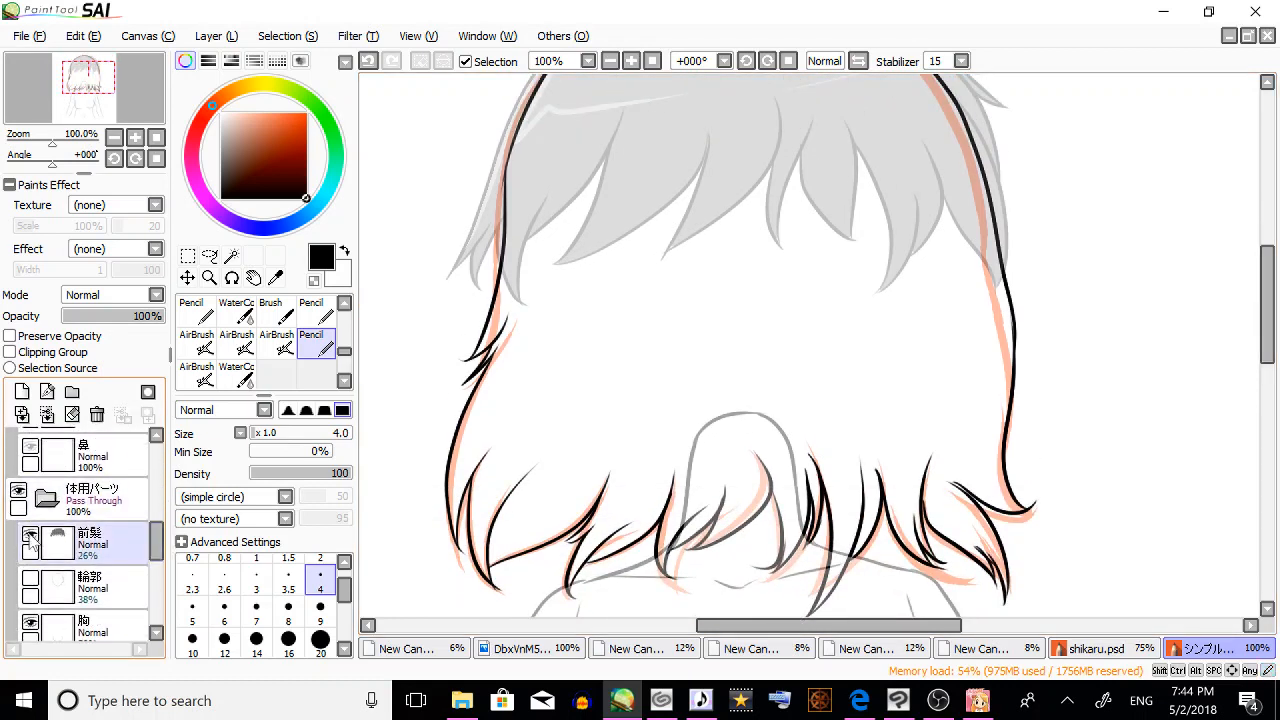
pyautogui.scroll(-5, 100, 540)
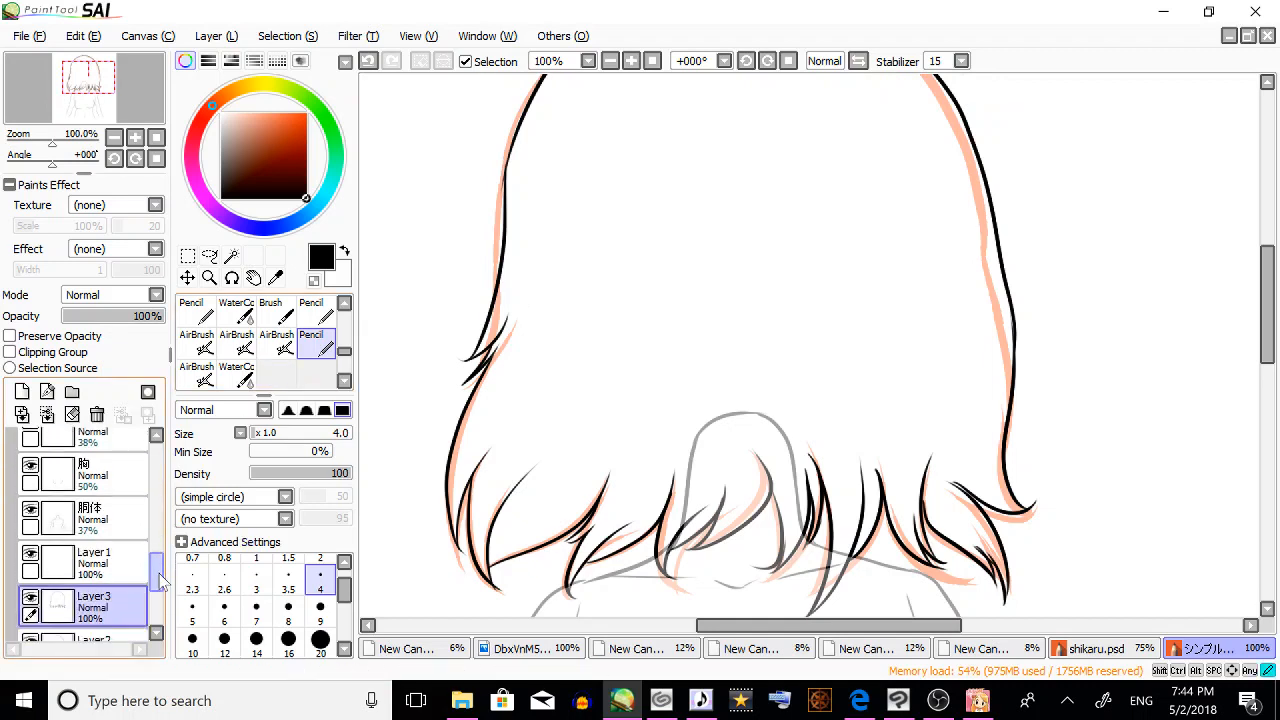
pyautogui.click(90, 548)
pyautogui.click(97, 414)
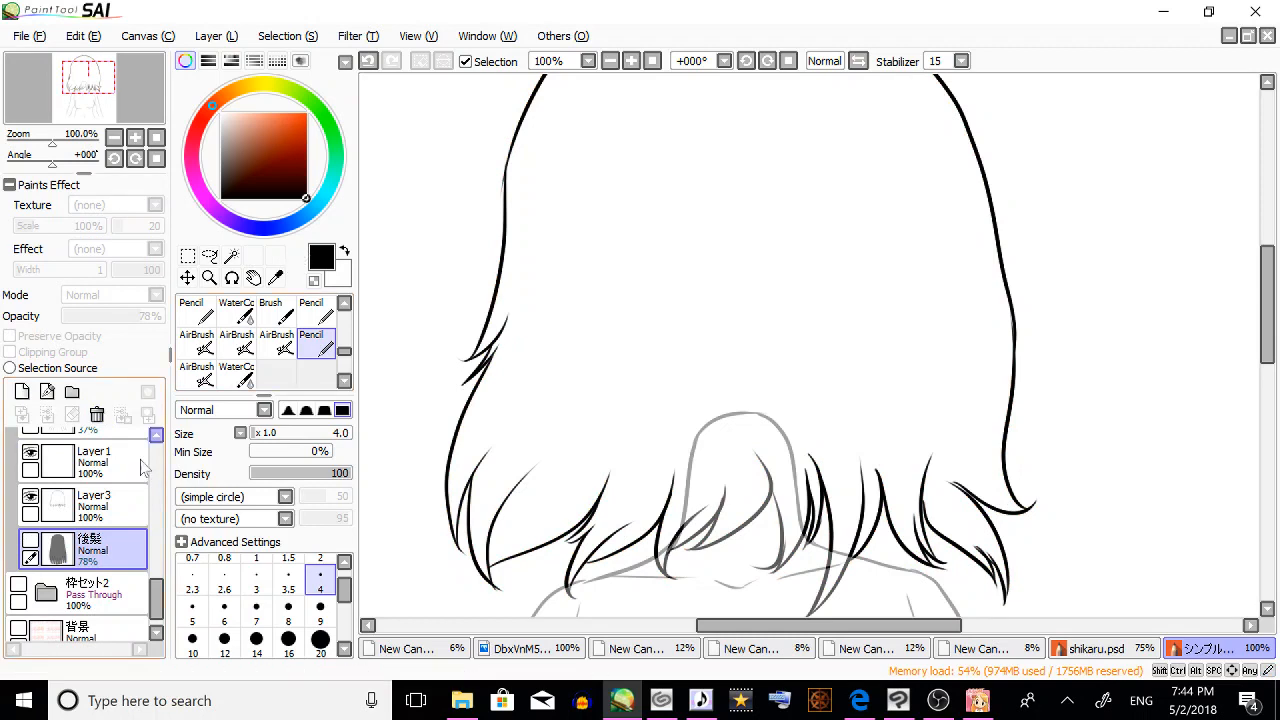
# Select the area inside the back hair outline on Layer3 with the Magic Wand set to strict transparency detection.
pyautogui.click(120, 505)
pyautogui.click(231, 256)
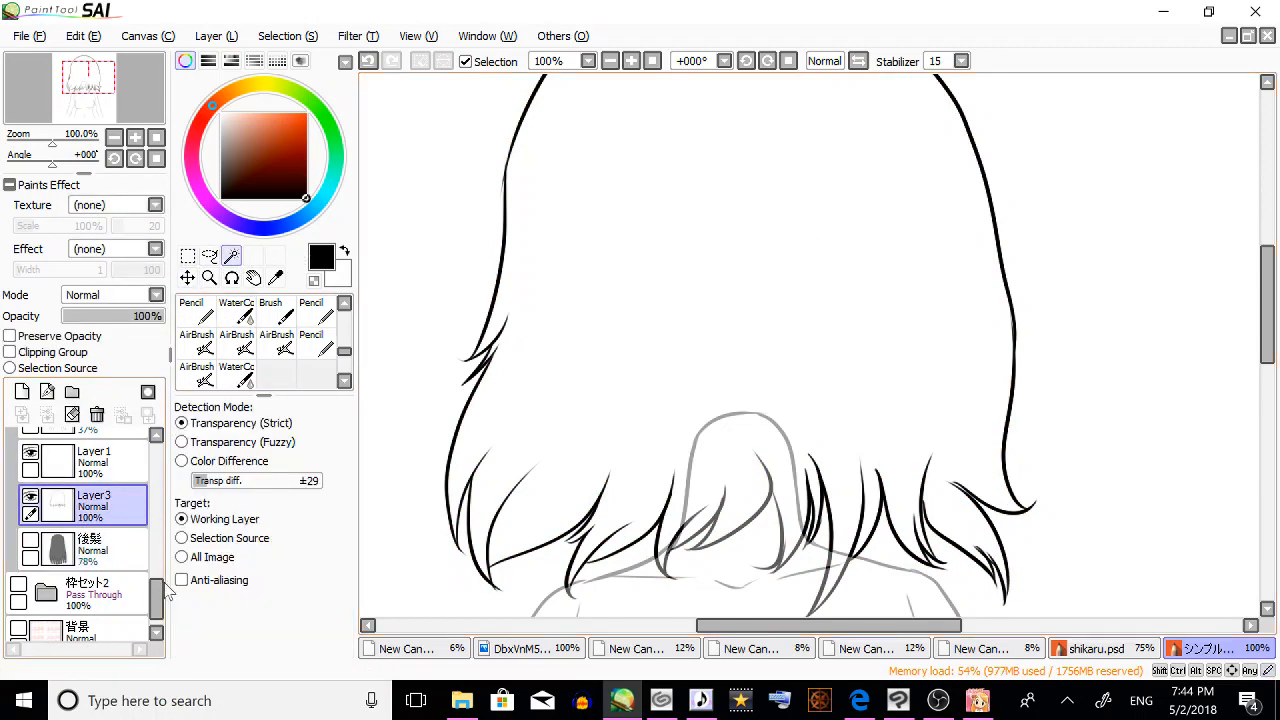
pyautogui.scroll(3, 167, 590)
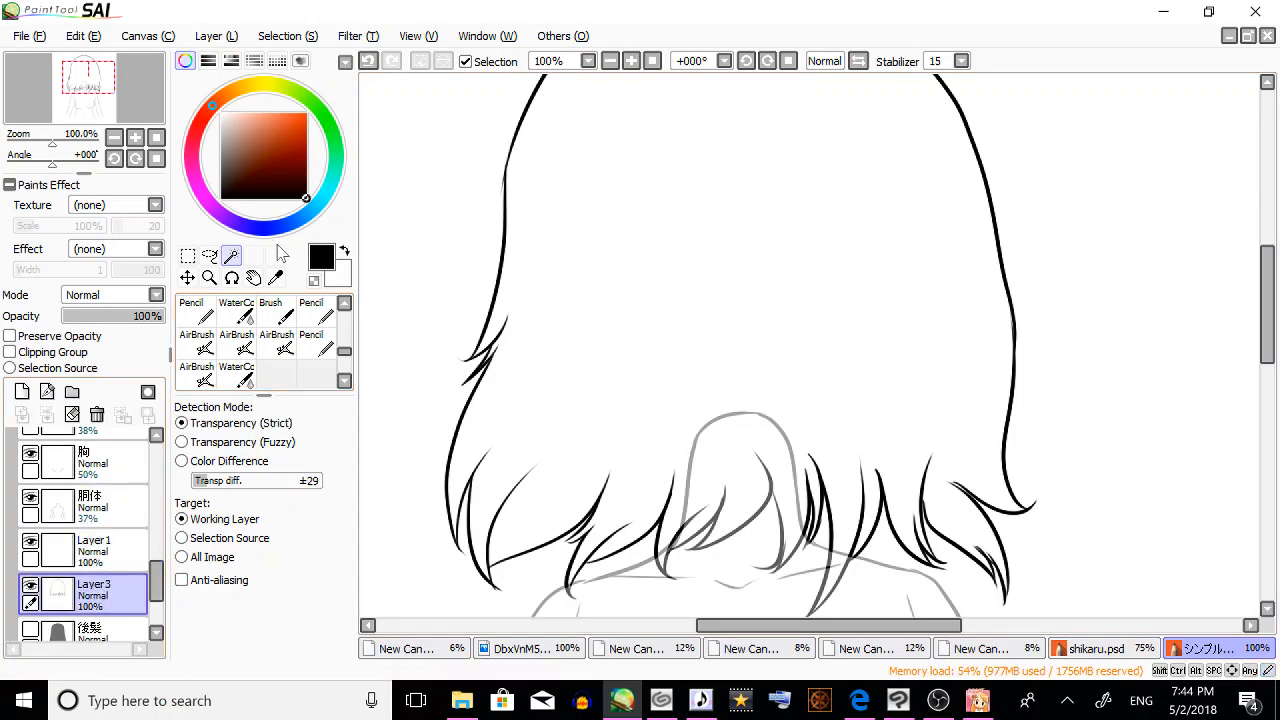
pyautogui.scroll(-2, 157, 594)
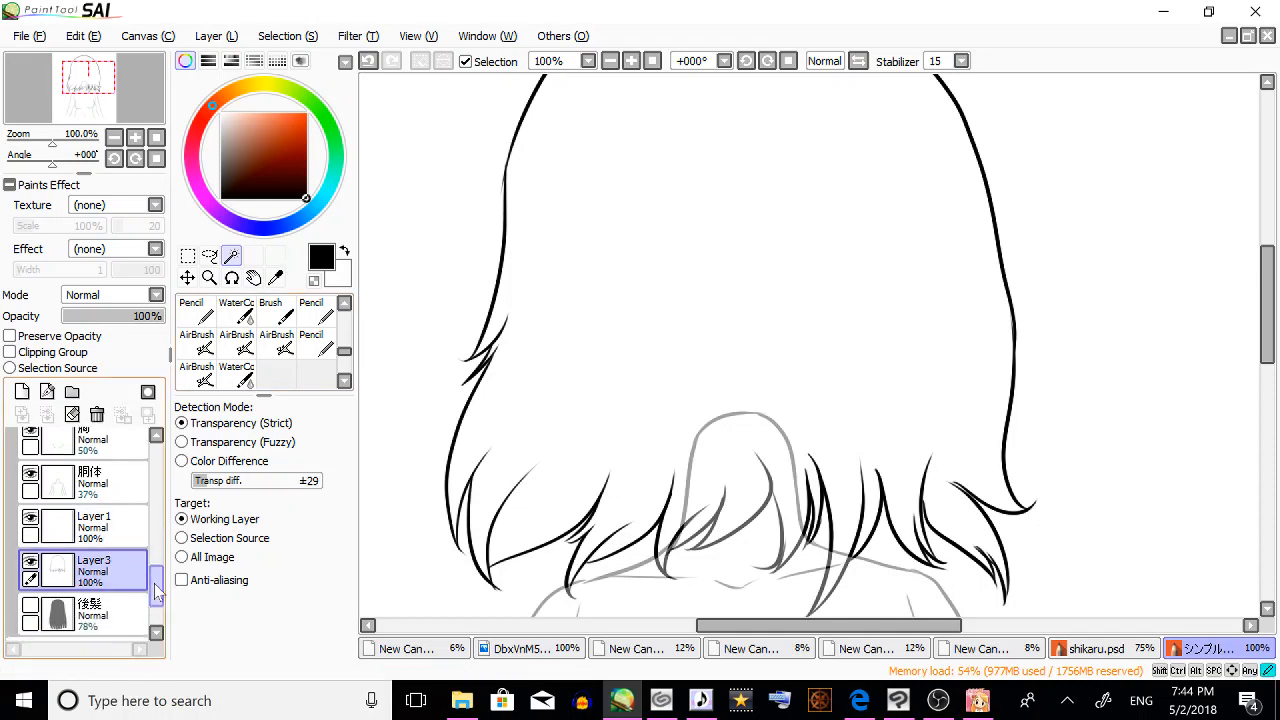
pyautogui.scroll(-2, 157, 594)
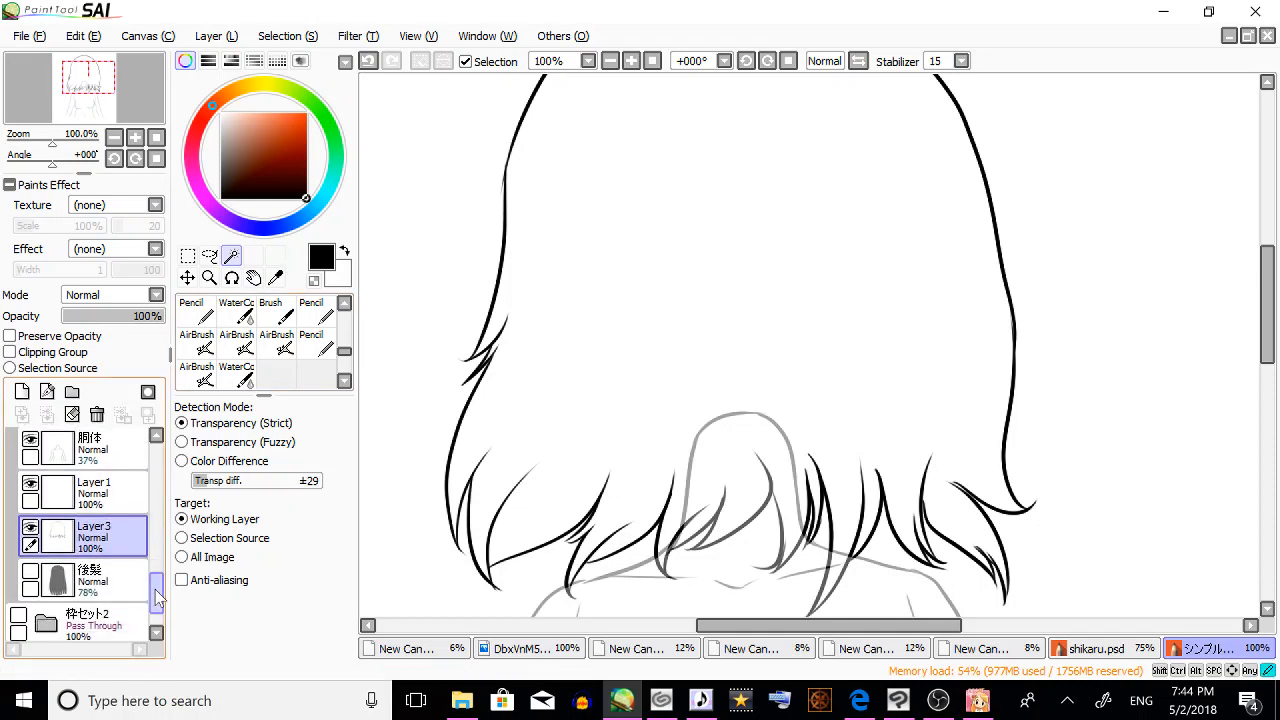
pyautogui.scroll(-2, 157, 594)
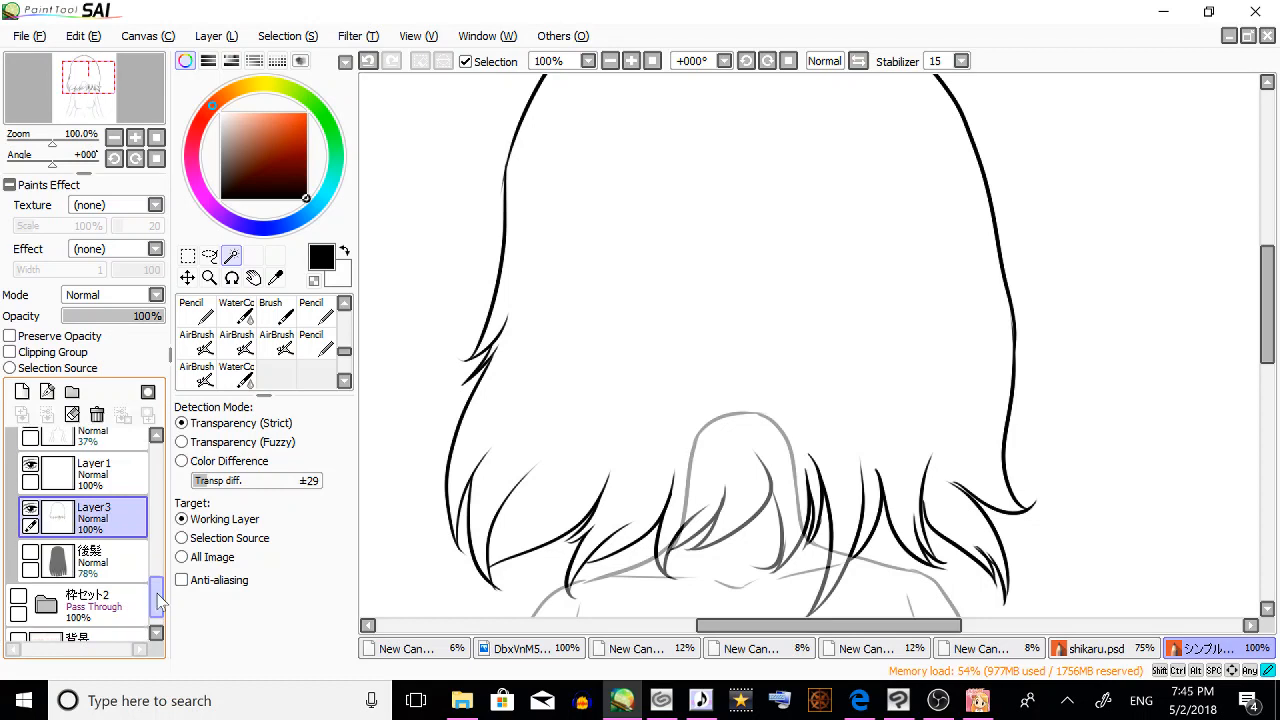
pyautogui.moveTo(152, 600)
pyautogui.mouseDown()
pyautogui.moveTo(152, 558)
pyautogui.moveTo(156, 599)
pyautogui.mouseUp()
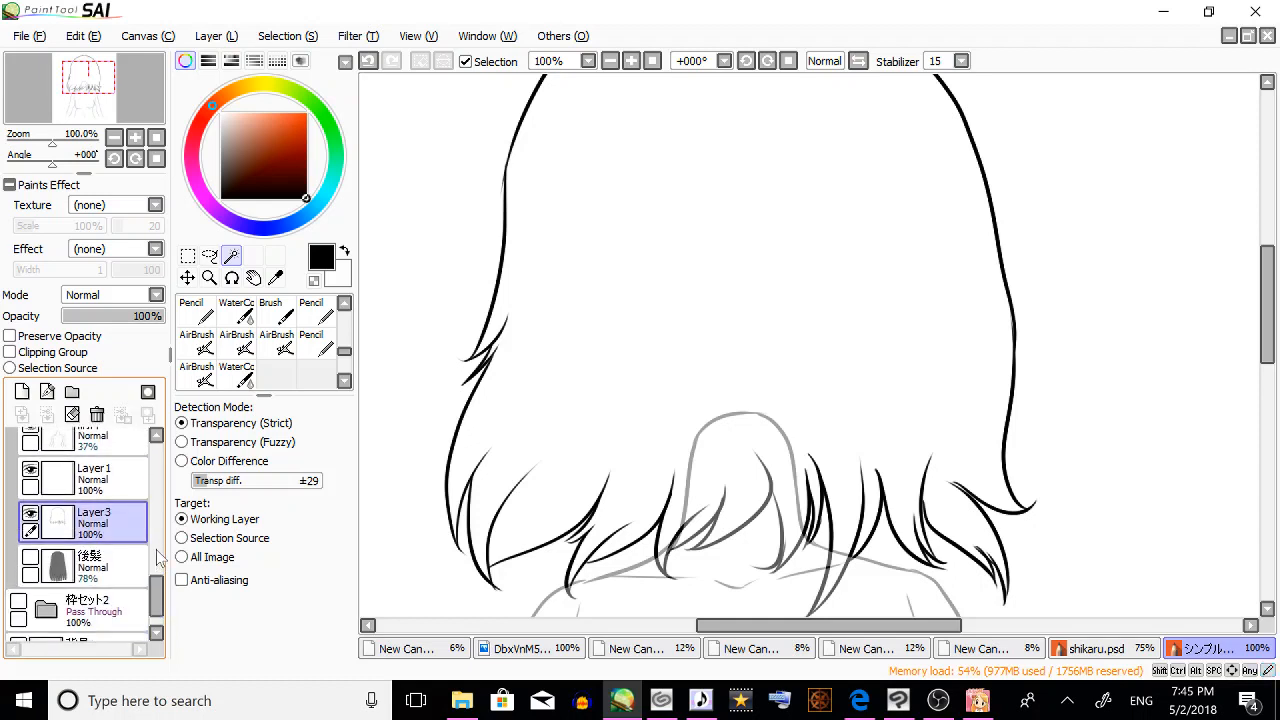
pyautogui.click(699, 228)
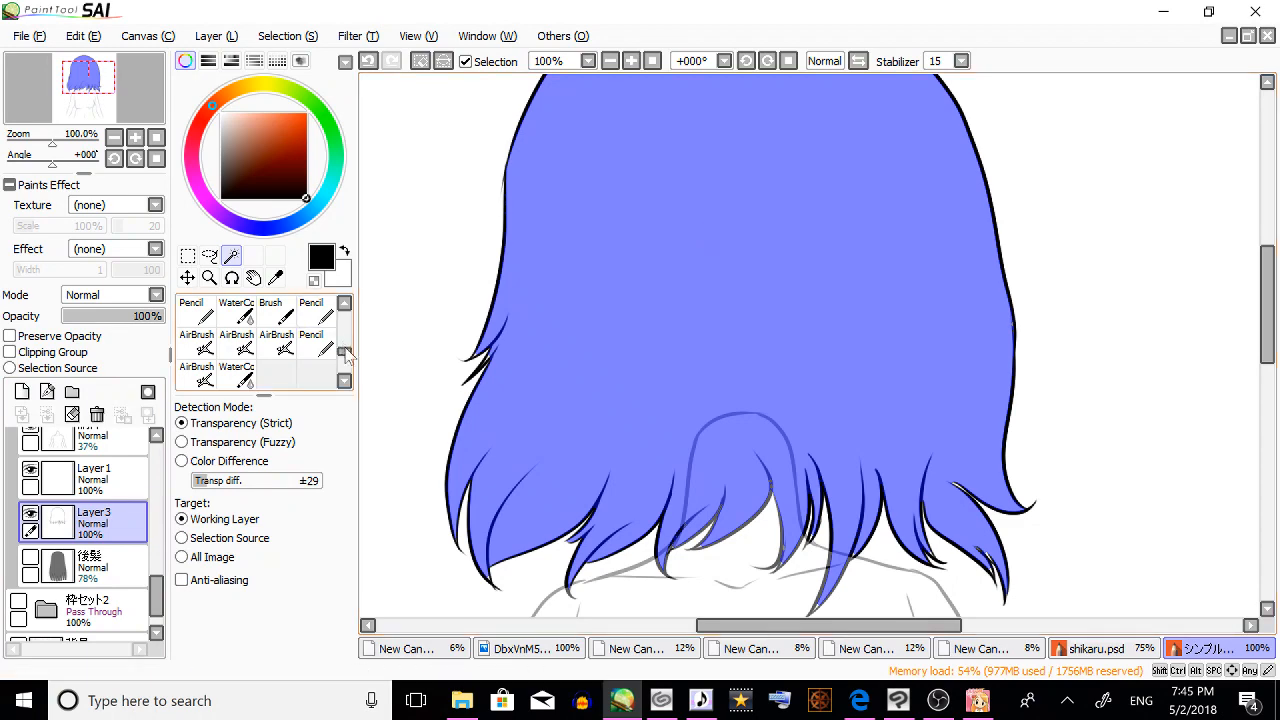
# Add the missed strand tips at the lower right and left flick to the selection with the size 20 Select brush.
pyautogui.scroll(3, 280, 340)
pyautogui.click(276, 342)
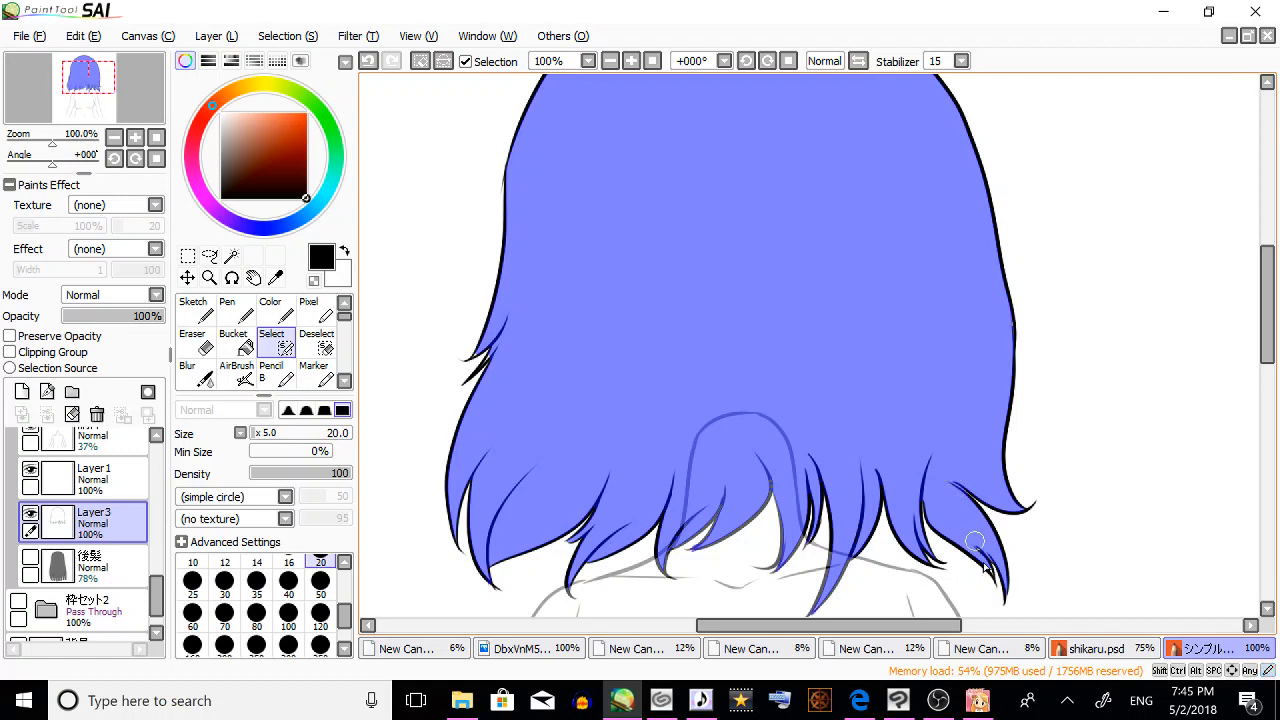
pyautogui.moveTo(977, 546); pyautogui.dragTo(993, 578)
pyautogui.moveTo(491, 355); pyautogui.dragTo(480, 358)
# Show the 前髪 layer at 100% opacity and pick its grey hair colour.
pyautogui.click(276, 311)
pyautogui.moveTo(157, 600); pyautogui.dragTo(166, 531)
pyautogui.scroll(-1, 166, 536)
pyautogui.click(31, 592)
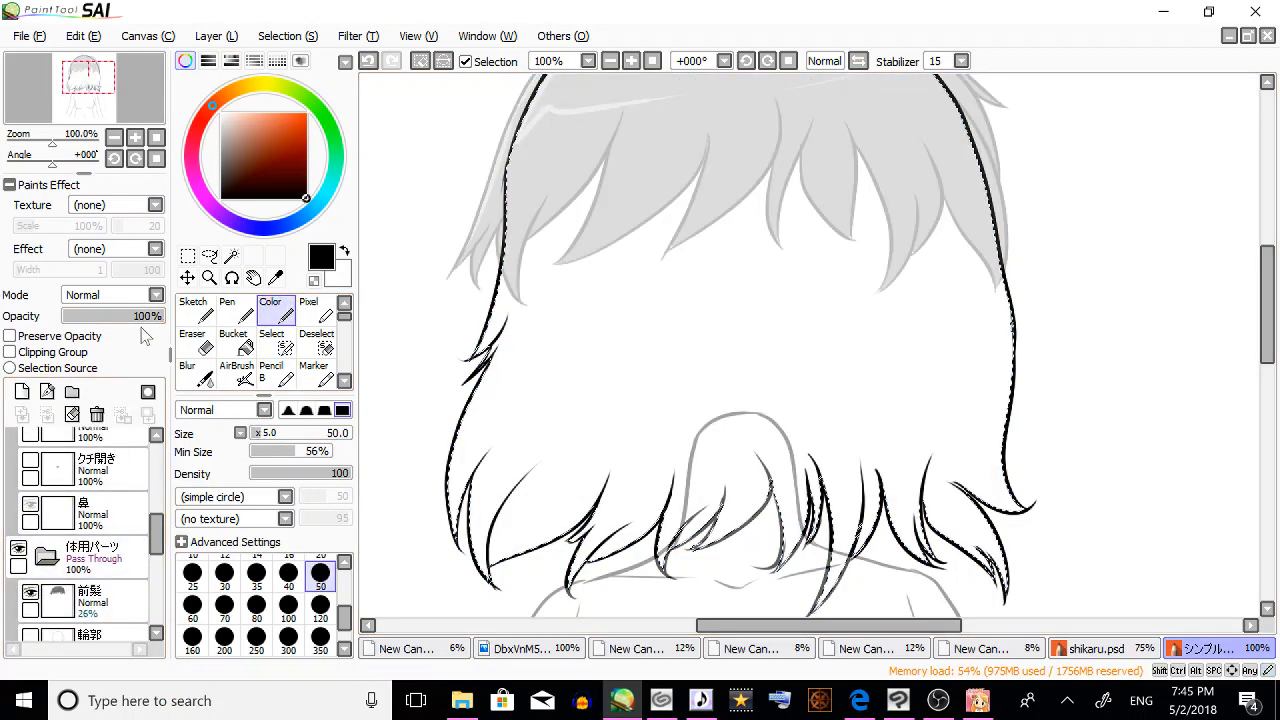
pyautogui.click(100, 600)
pyautogui.click(158, 316)
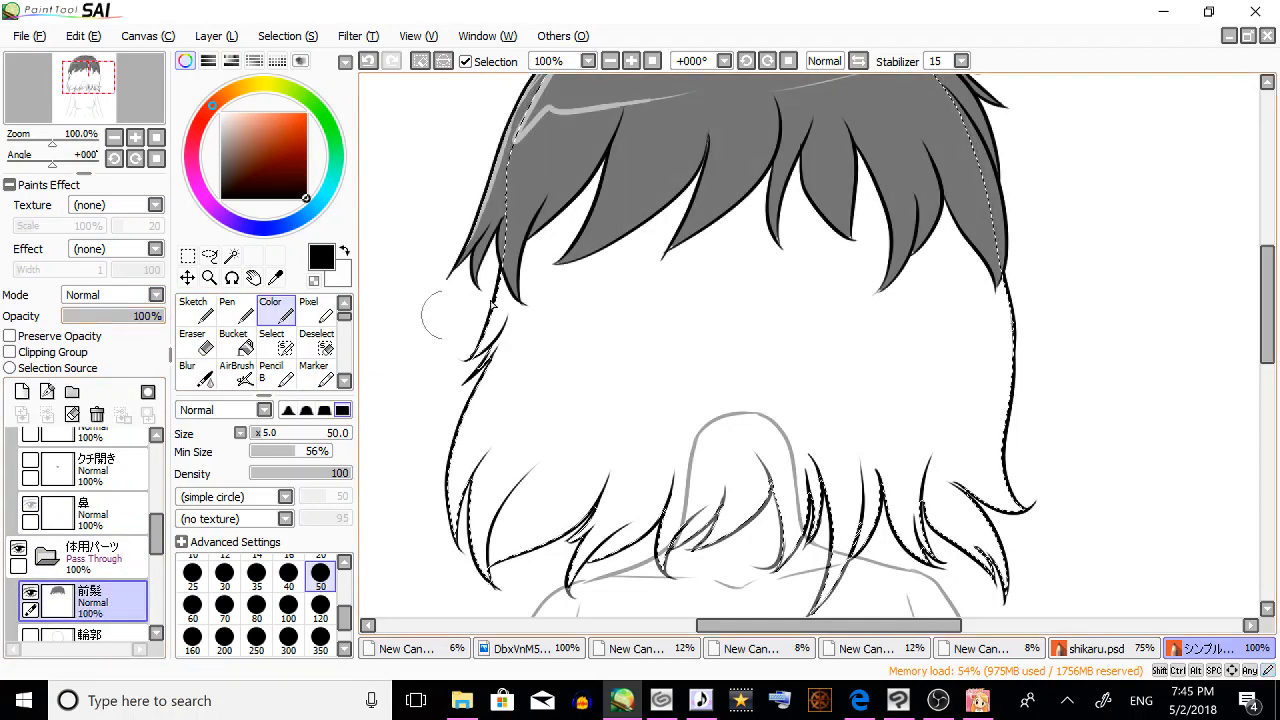
pyautogui.click(275, 278)
pyautogui.click(651, 166)
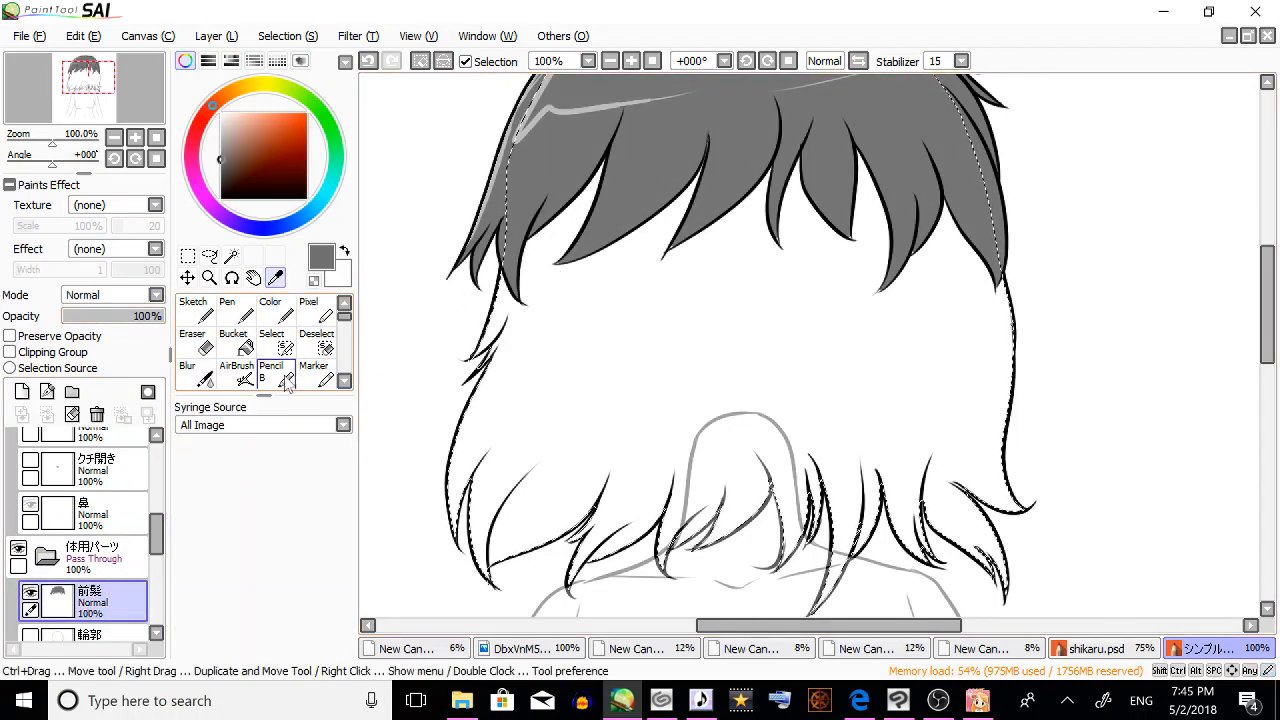
# Hide the 前髪 layer again and set the empty Layer1's blending mode to Multiply.
pyautogui.moveTo(153, 547); pyautogui.dragTo(153, 591)
pyautogui.click(31, 485)
pyautogui.click(115, 566)
pyautogui.click(110, 521)
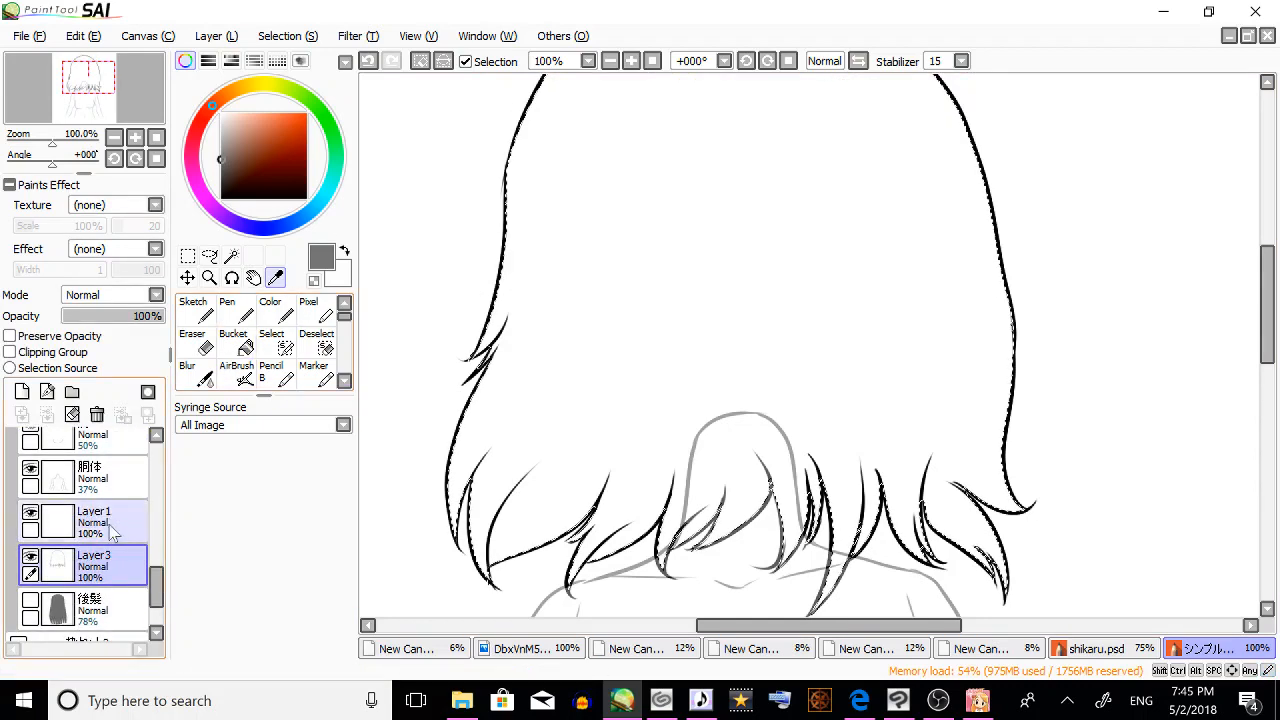
pyautogui.click(110, 295)
pyautogui.click(85, 310)
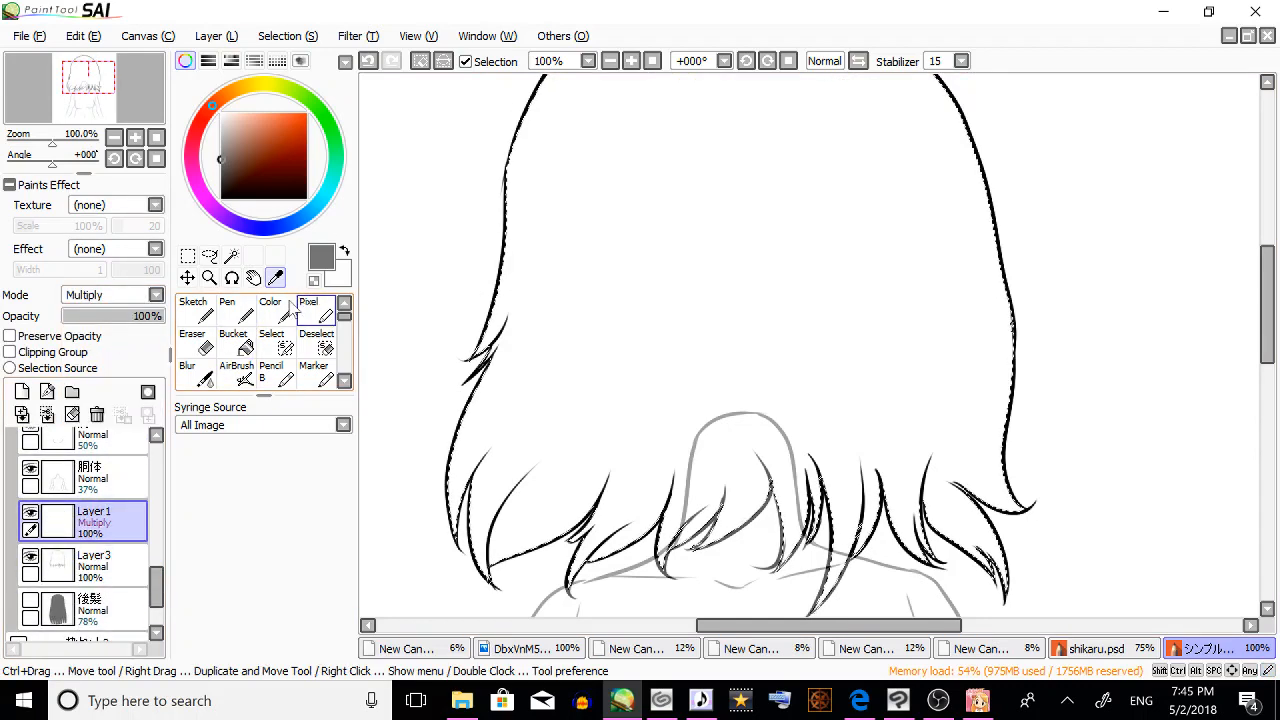
# Paint the selected back hair area grey on Layer1 with the Color brush at size 50.
pyautogui.click(272, 313)
pyautogui.moveTo(470, 465); pyautogui.dragTo(990, 255)
pyautogui.moveTo(480, 545); pyautogui.dragTo(840, 355)
pyautogui.scroll(-2, 290, 620)
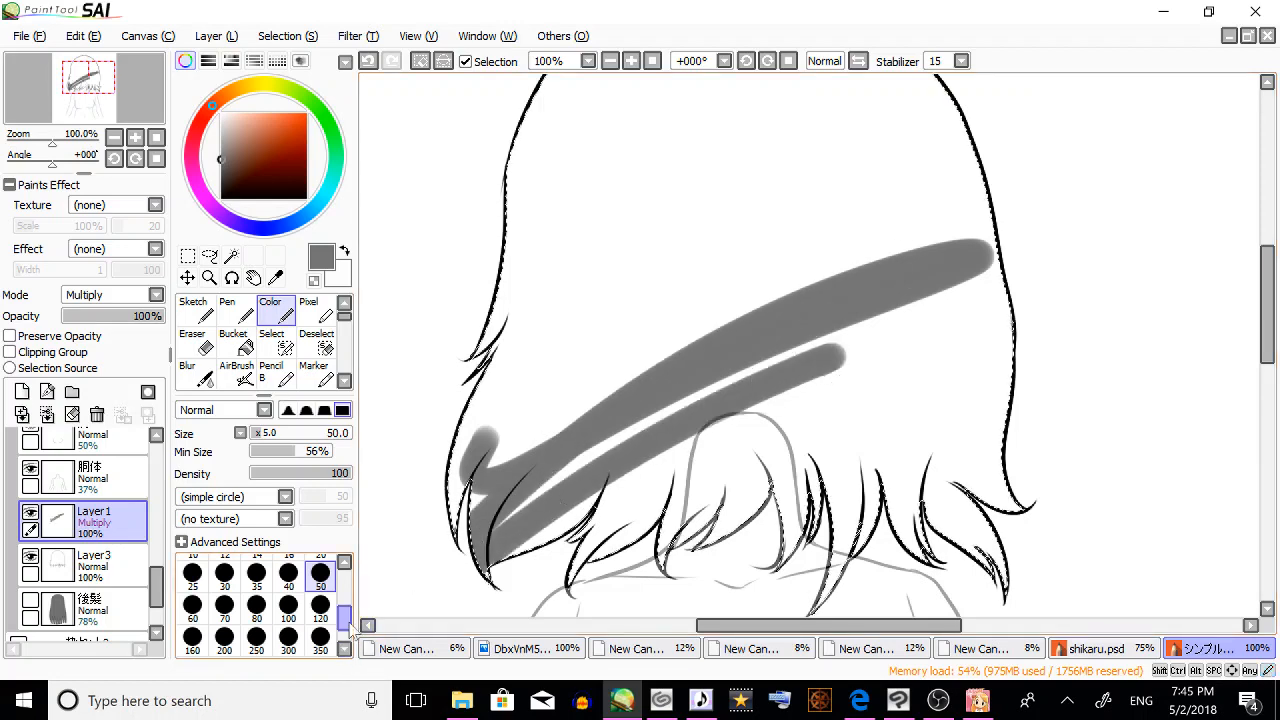
# Paint the whole selected back-hair area grey on Layer1 with the Color brush at size 500.
pyautogui.click(263, 637)
pyautogui.moveTo(540, 465)
pyautogui.mouseDown()
pyautogui.moveTo(563, 450)
pyautogui.moveTo(670, 550)
pyautogui.moveTo(671, 615)
pyautogui.moveTo(648, 155)
pyautogui.mouseUp()
pyautogui.scroll(2, 916, 215)
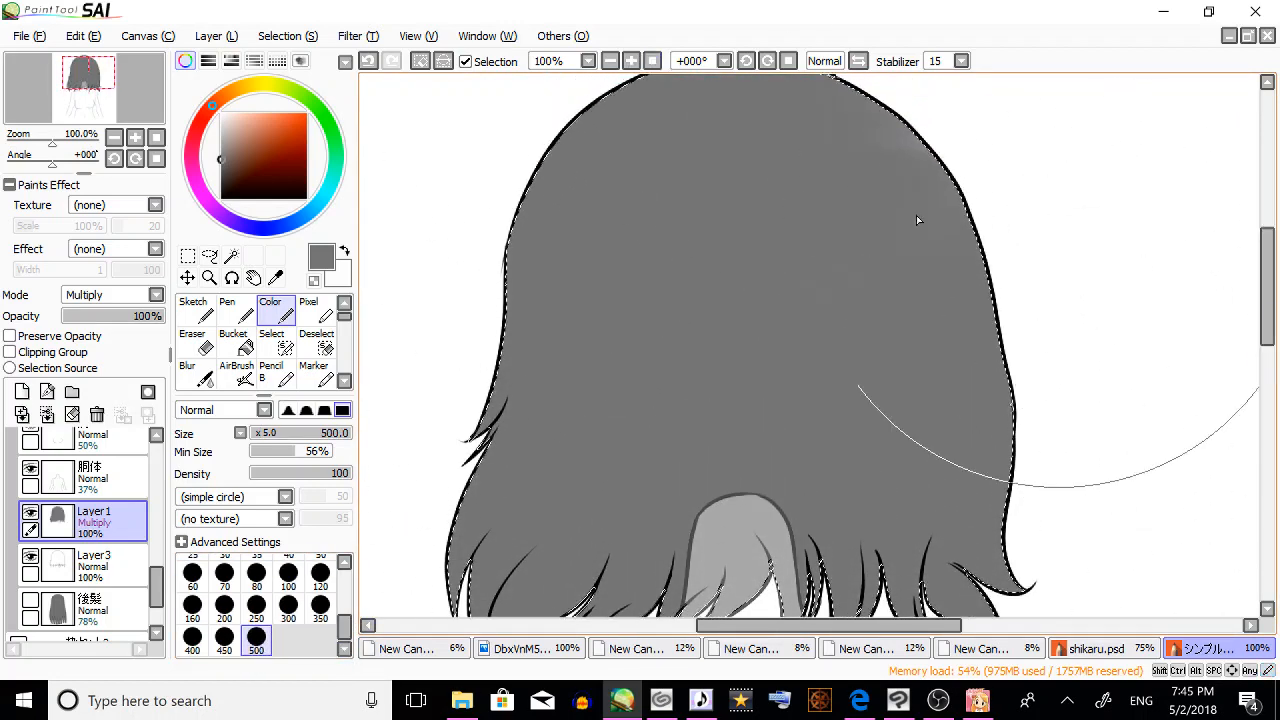
# Merge the grey fill on Layer1 down into the line art on Layer3.
pyautogui.moveTo(1267, 285)
pyautogui.mouseDown()
pyautogui.moveTo(1267, 262)
pyautogui.moveTo(1267, 320)
pyautogui.mouseUp()
pyautogui.click(209, 256)
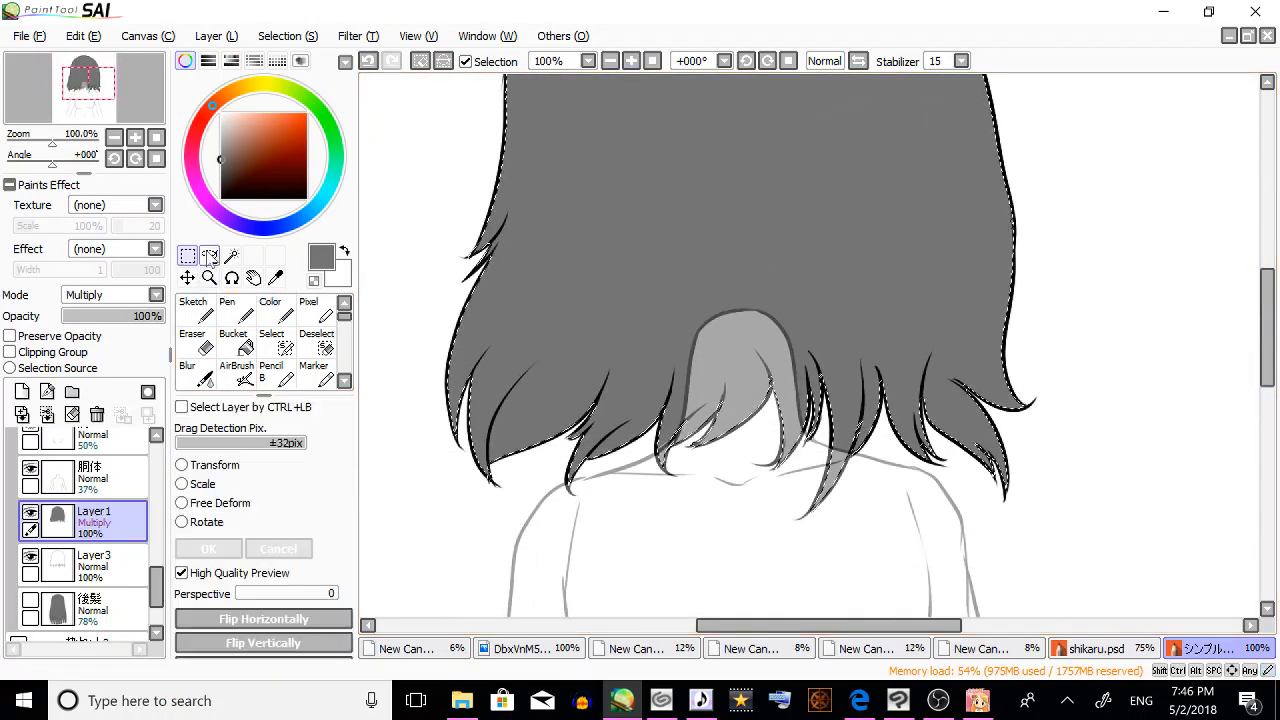
pyautogui.click(72, 414)
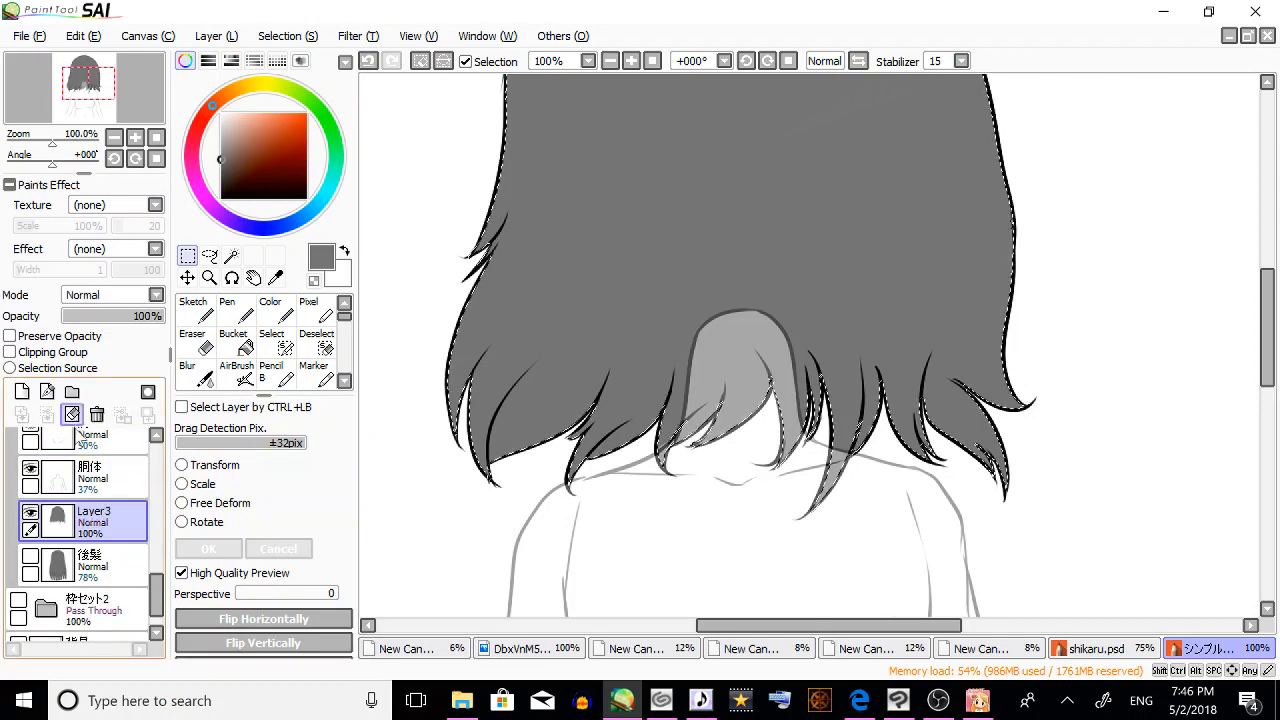
# Copy the name of the old back-hair layer and rename Layer3 as 後髪.
pyautogui.doubleClick(118, 563)
pyautogui.rightClick(566, 280)
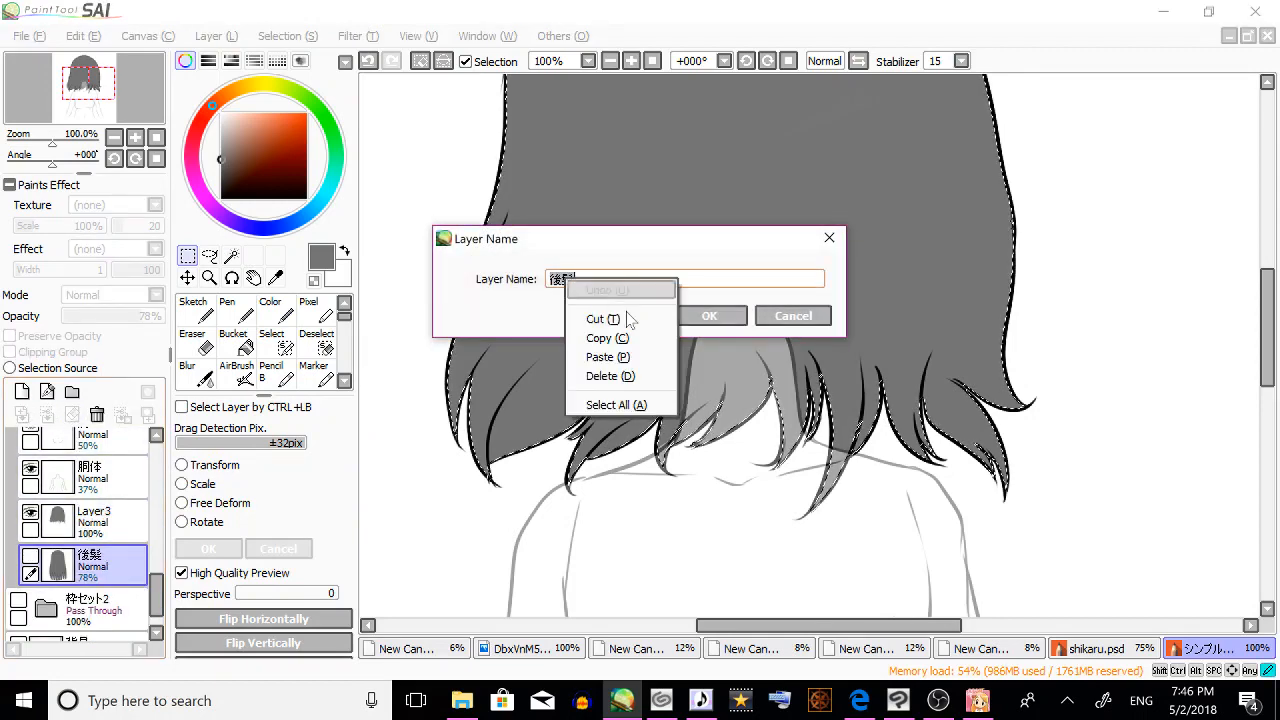
pyautogui.click(637, 345)
pyautogui.click(777, 317)
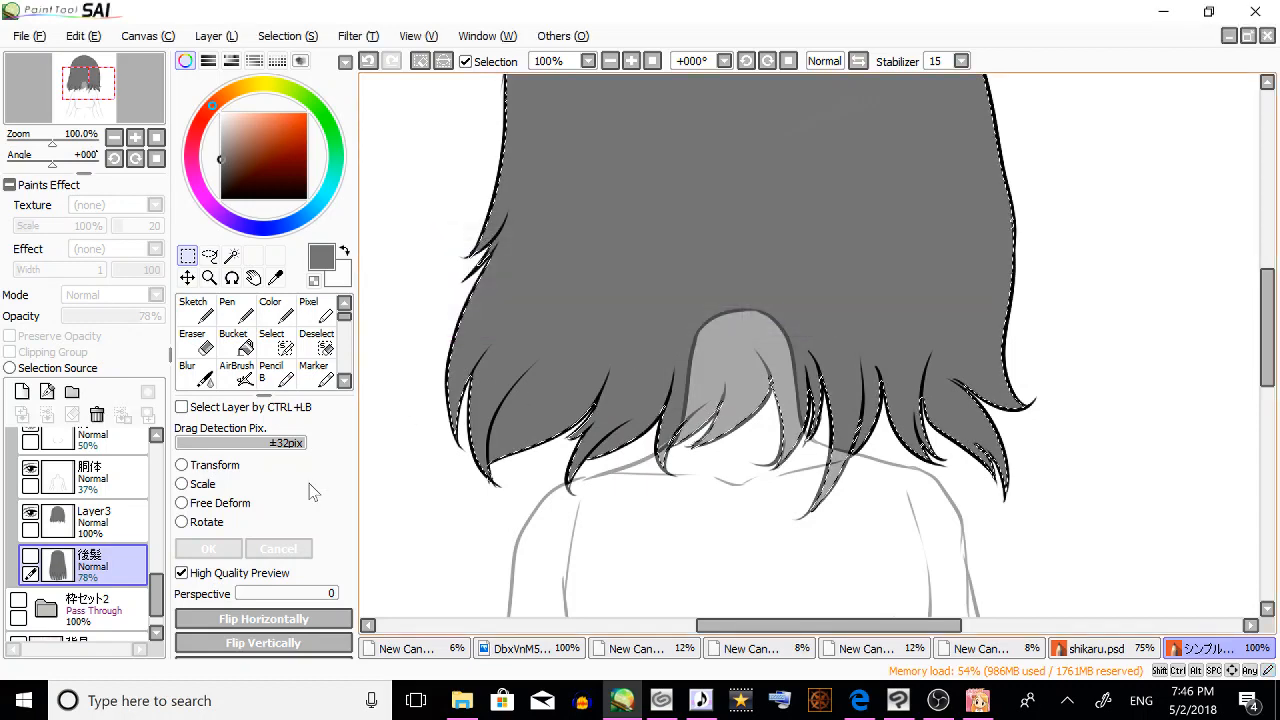
pyautogui.doubleClick(120, 520)
pyautogui.rightClick(566, 280)
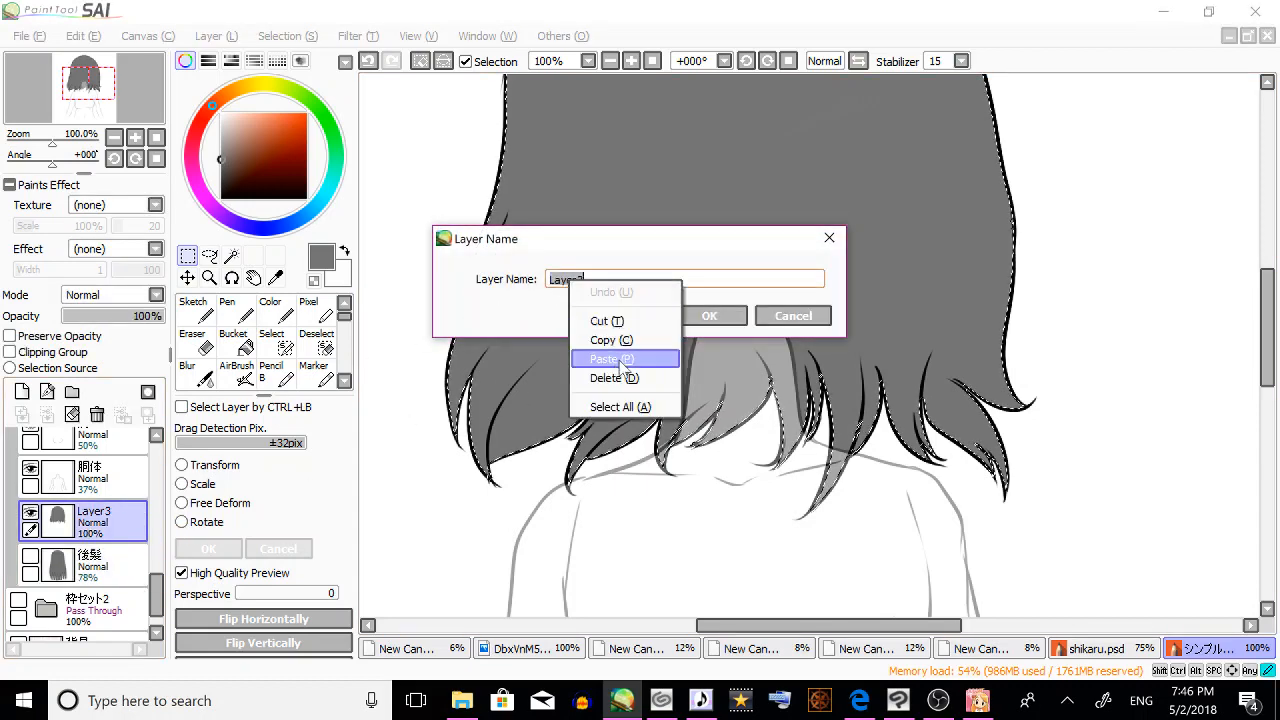
pyautogui.click(620, 357)
pyautogui.click(700, 320)
# Delete the old hidden 後髪 layer at 78% opacity and clear the canvas selection.
pyautogui.click(100, 562)
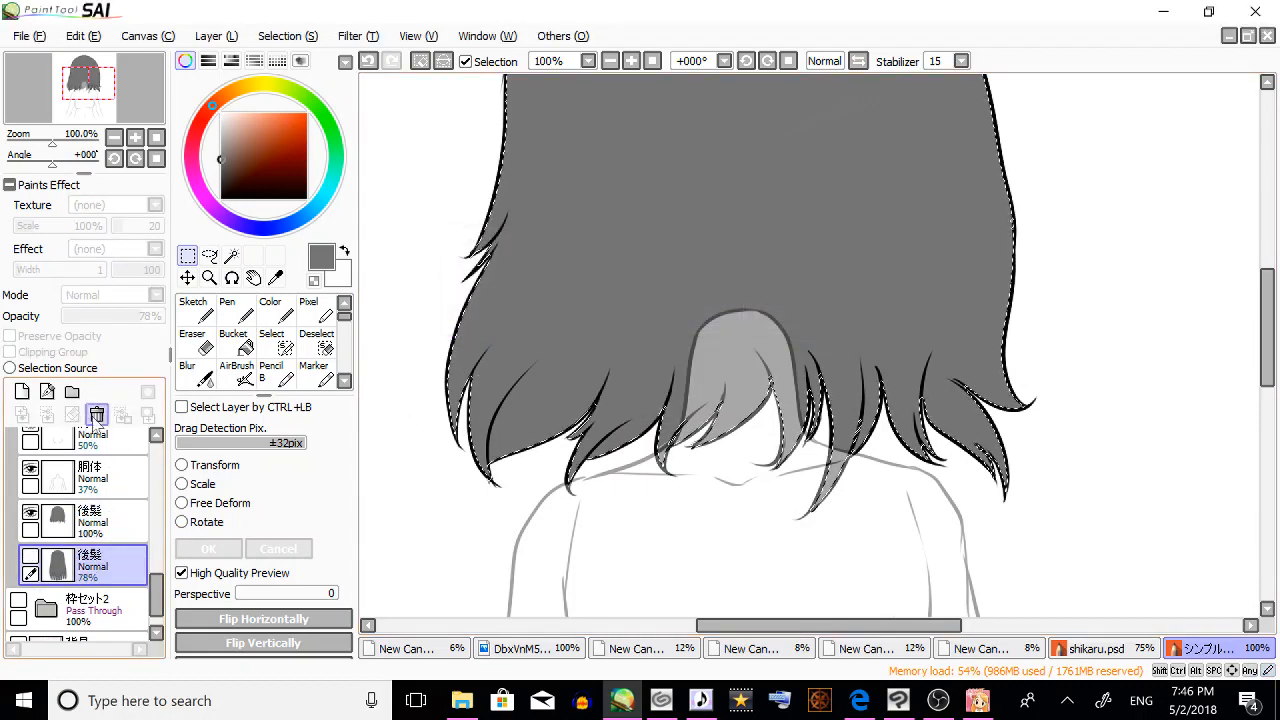
pyautogui.click(97, 414)
pyautogui.scroll(2, 152, 512)
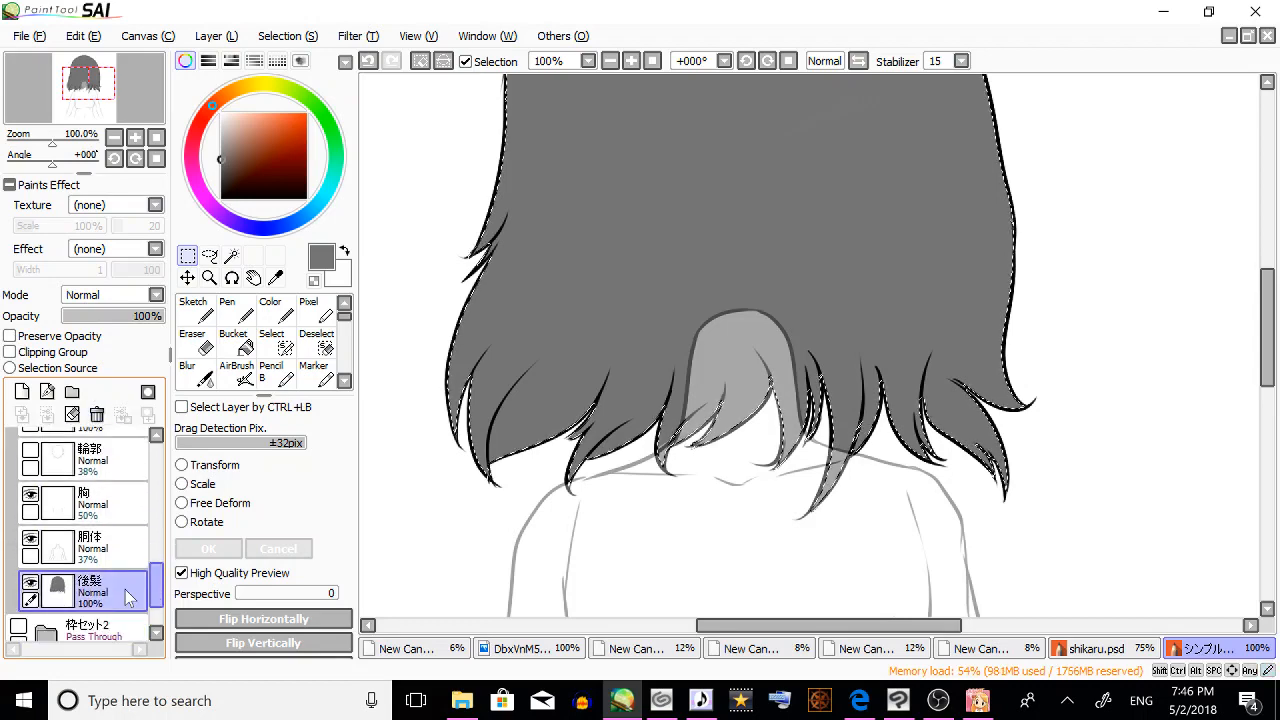
pyautogui.click(462, 144)
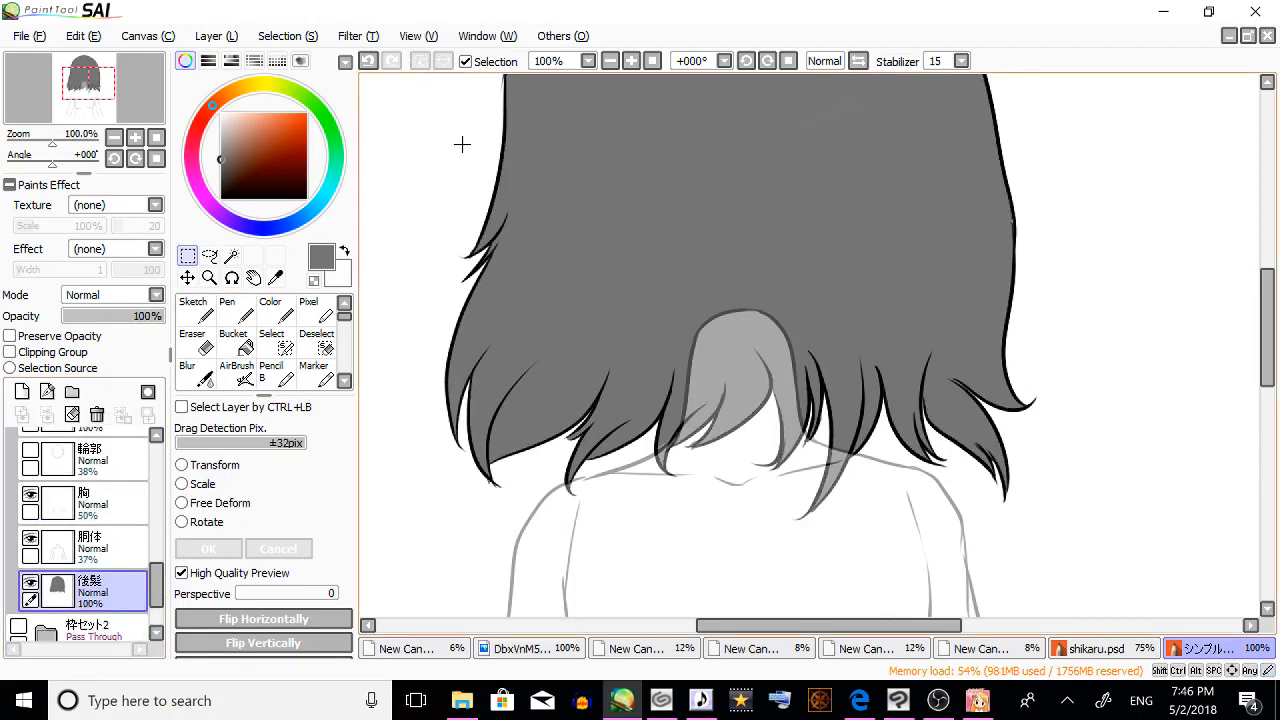
# Set the 胴体 layer's opacity to 100%, and show the 輪郭 layer with its opacity at 100%.
pyautogui.click(100, 548)
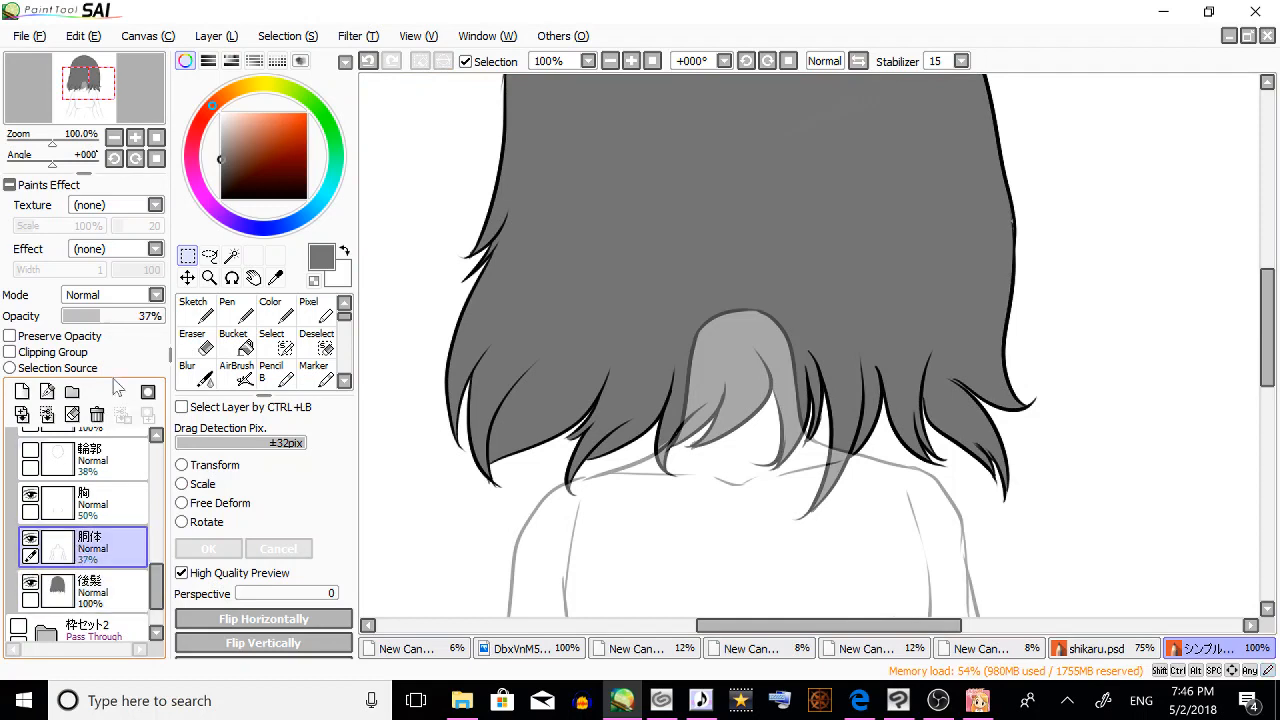
pyautogui.moveTo(132, 320); pyautogui.dragTo(391, 309)
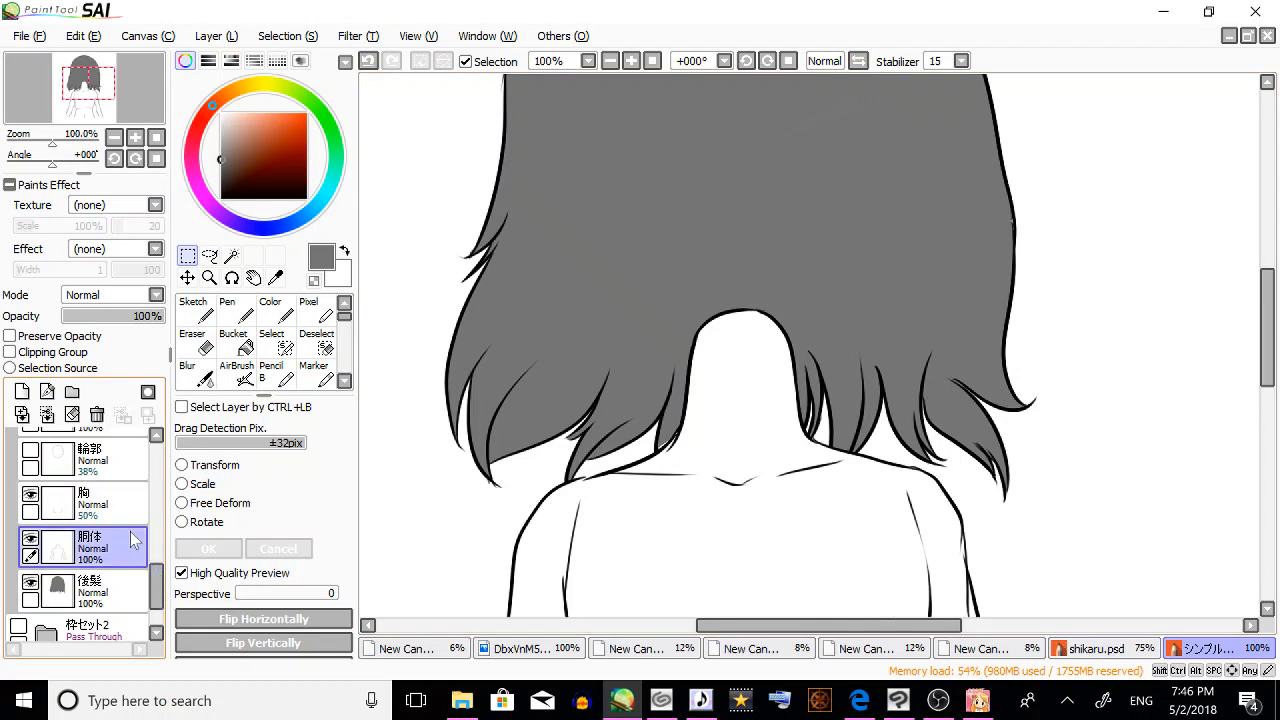
pyautogui.click(100, 458)
pyautogui.click(30, 451)
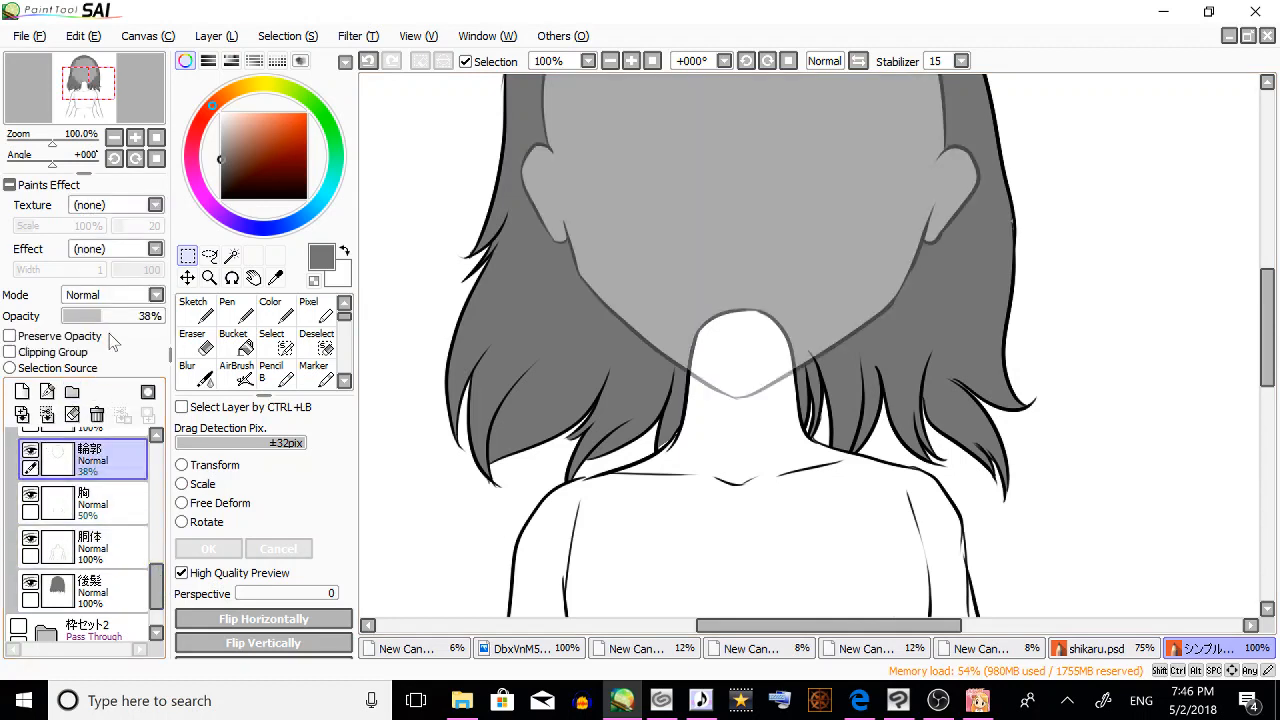
pyautogui.moveTo(115, 316); pyautogui.dragTo(217, 316)
# Show the fringe layer 前髪 and make it the active layer.
pyautogui.scroll(3, 90, 520)
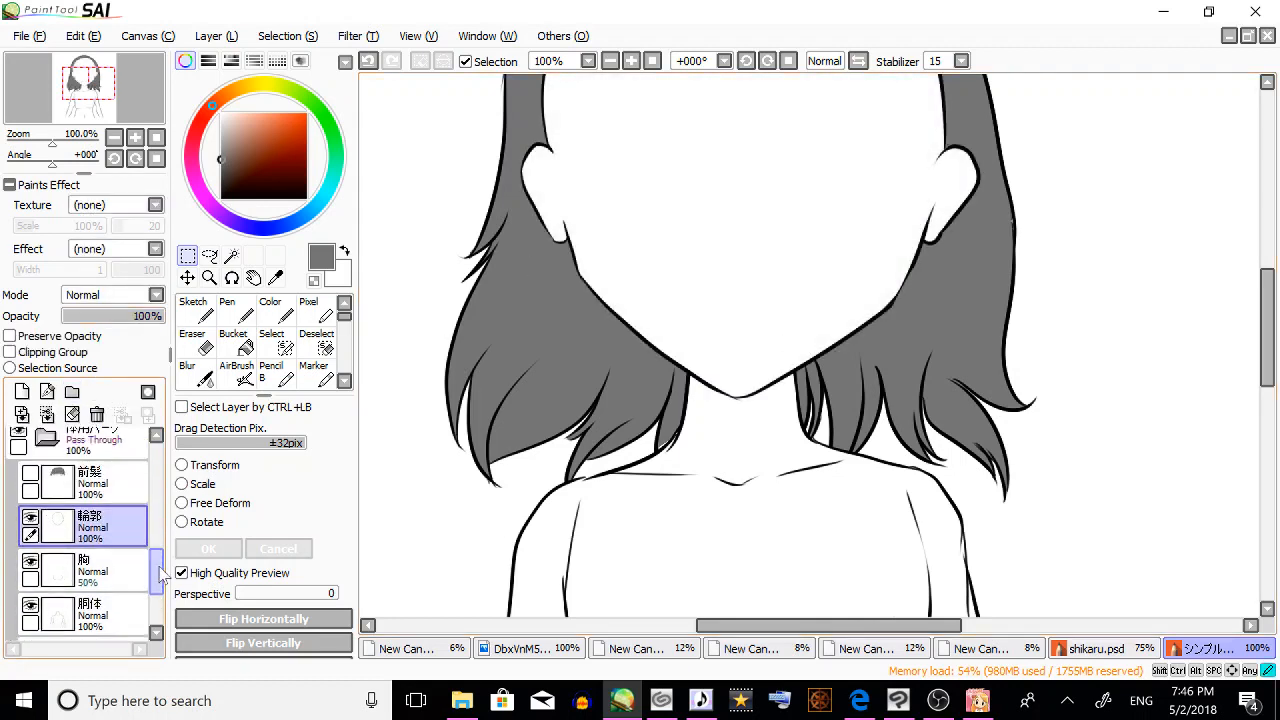
pyautogui.click(31, 552)
pyautogui.click(63, 568)
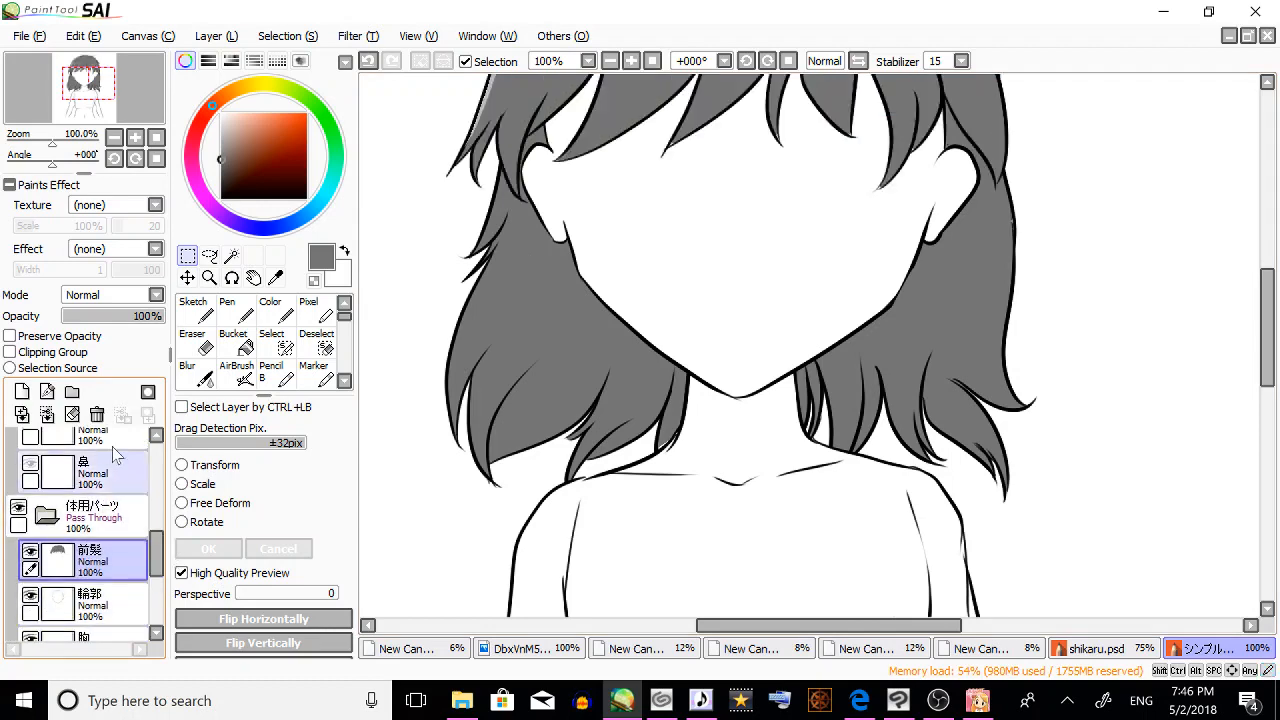
# Set the opacity of the chest layer 胸 to 100%.
pyautogui.click(209, 277)
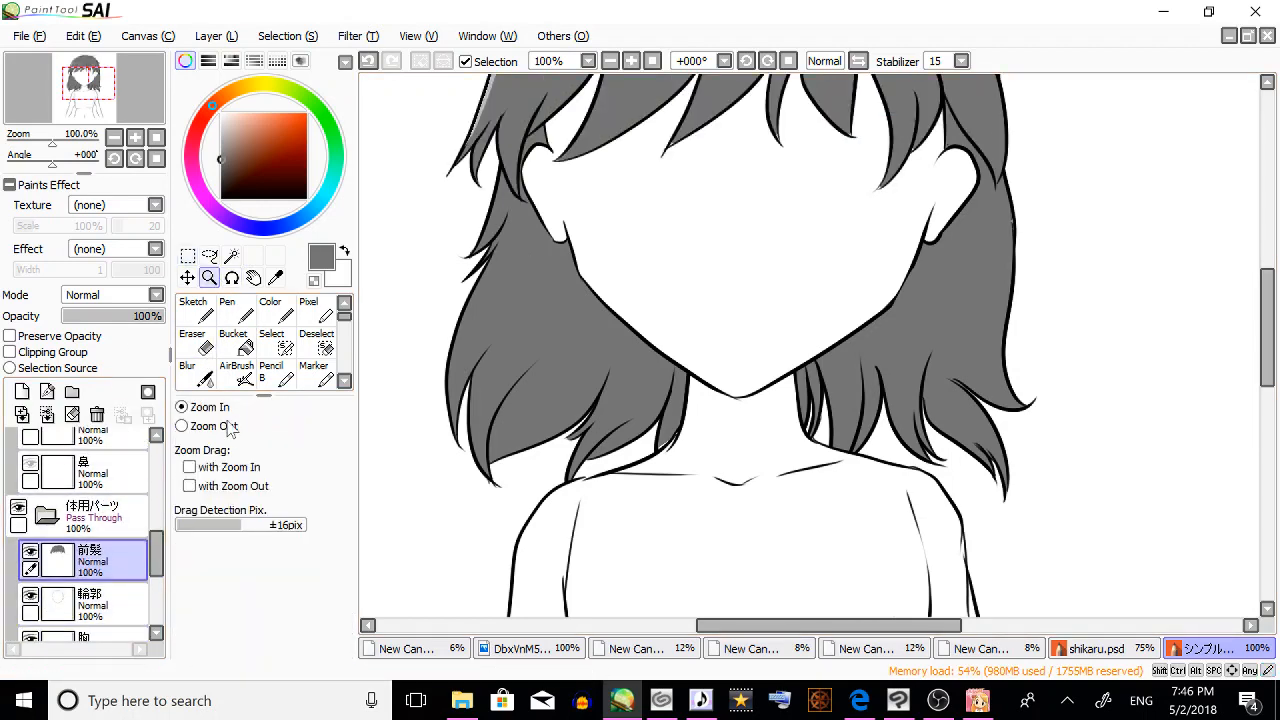
pyautogui.click(582, 248)
pyautogui.click(830, 222)
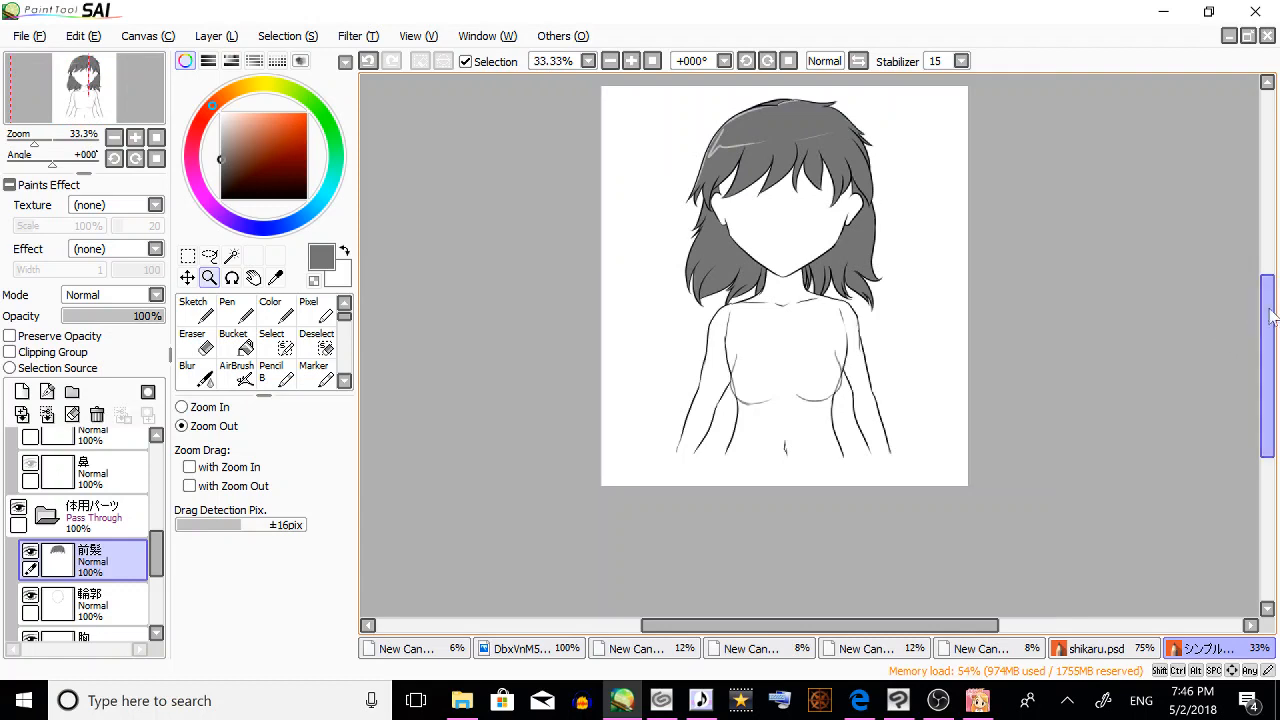
pyautogui.scroll(2, 1251, 280)
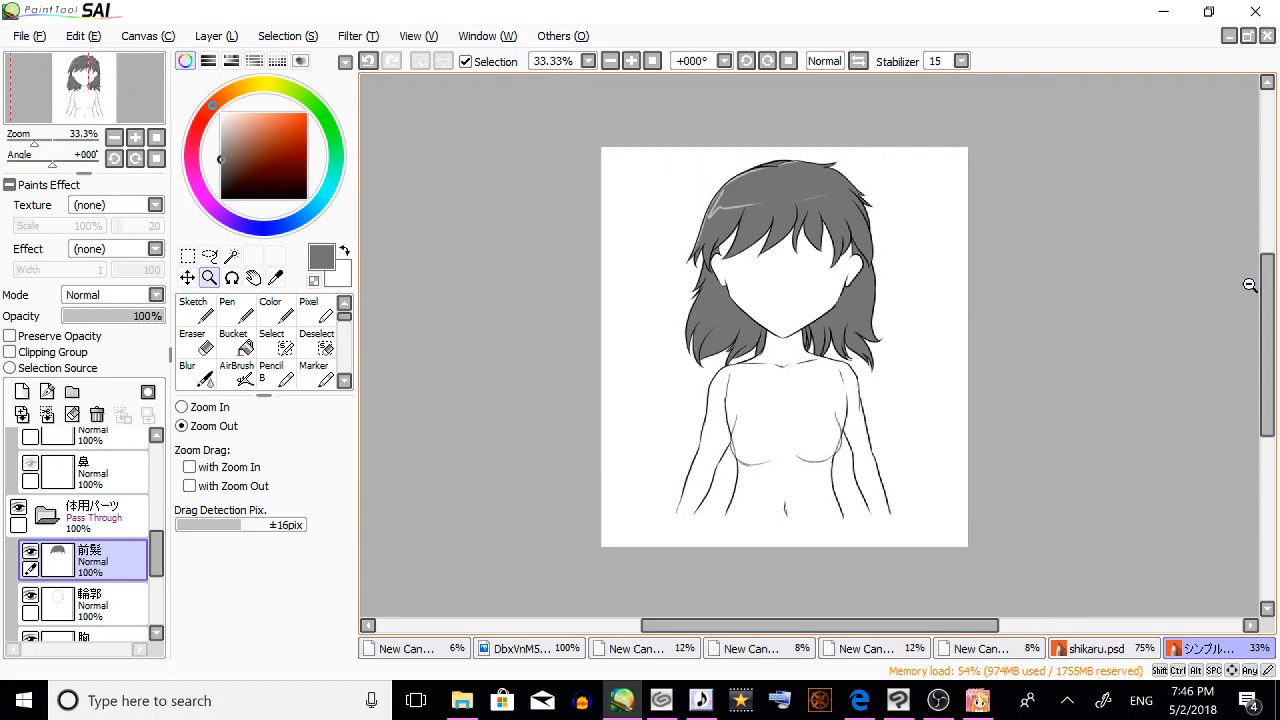
pyautogui.moveTo(161, 551); pyautogui.dragTo(161, 575)
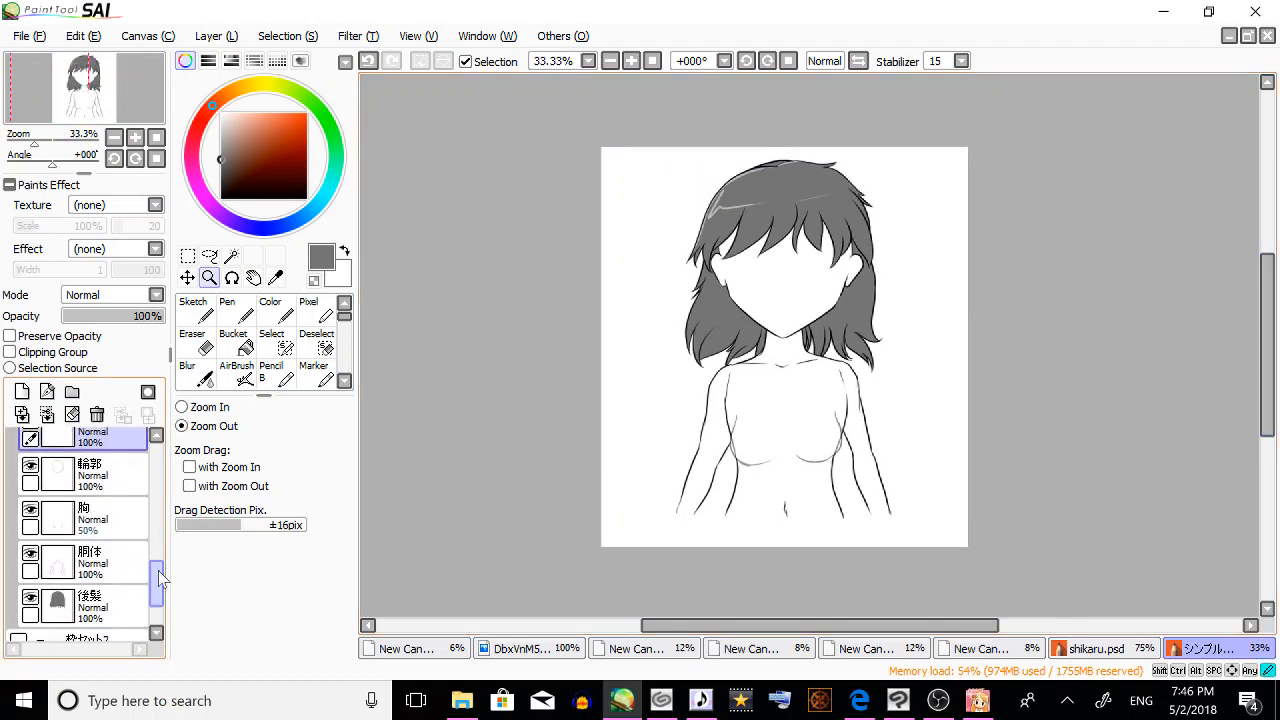
pyautogui.click(112, 525)
pyautogui.moveTo(120, 316); pyautogui.dragTo(165, 316)
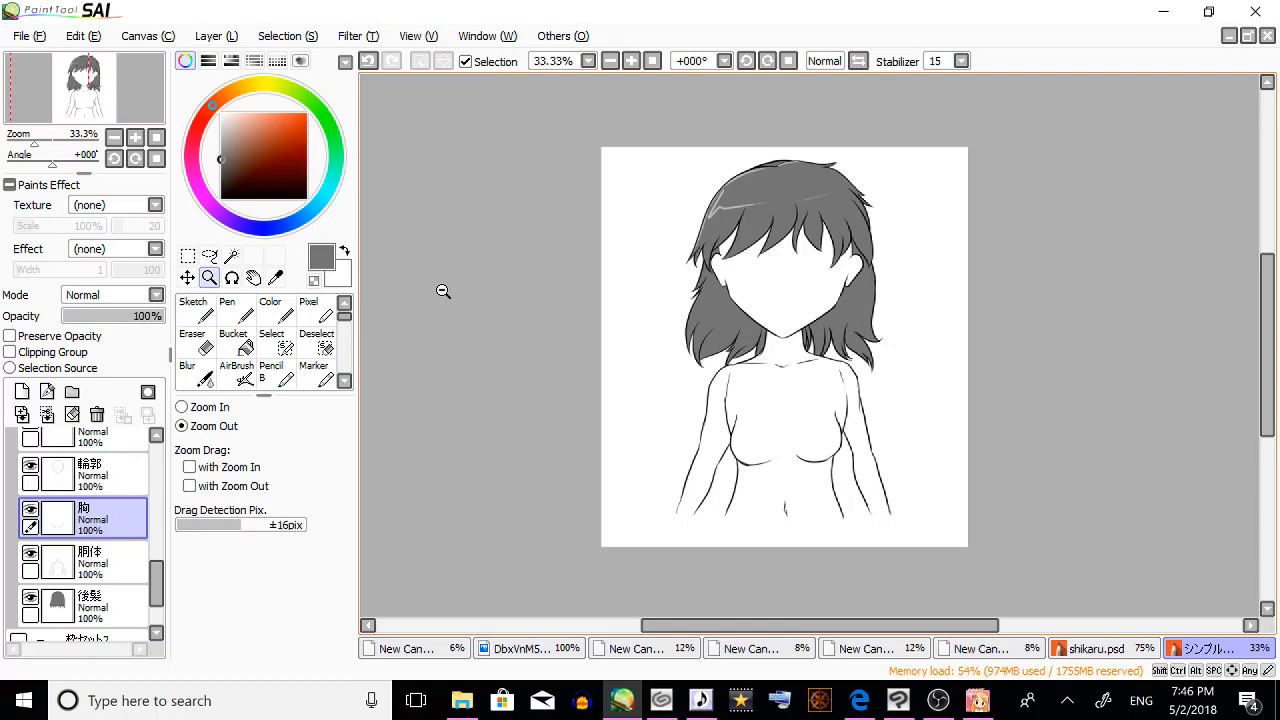
# Collapse the 体用パーツ folder and show the facial expression folder 表情用パーツ.
pyautogui.moveTo(157, 587); pyautogui.dragTo(169, 549)
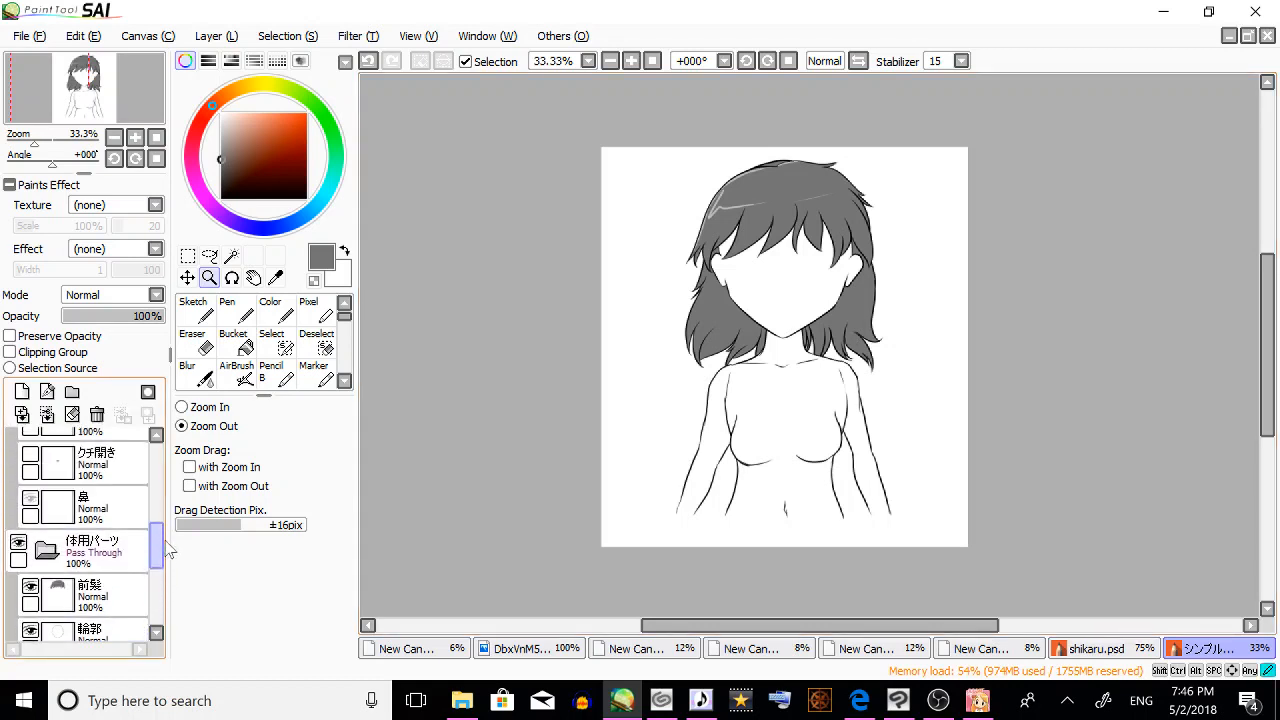
pyautogui.click(48, 549)
pyautogui.moveTo(158, 594); pyautogui.dragTo(160, 474)
pyautogui.click(126, 488)
pyautogui.click(16, 471)
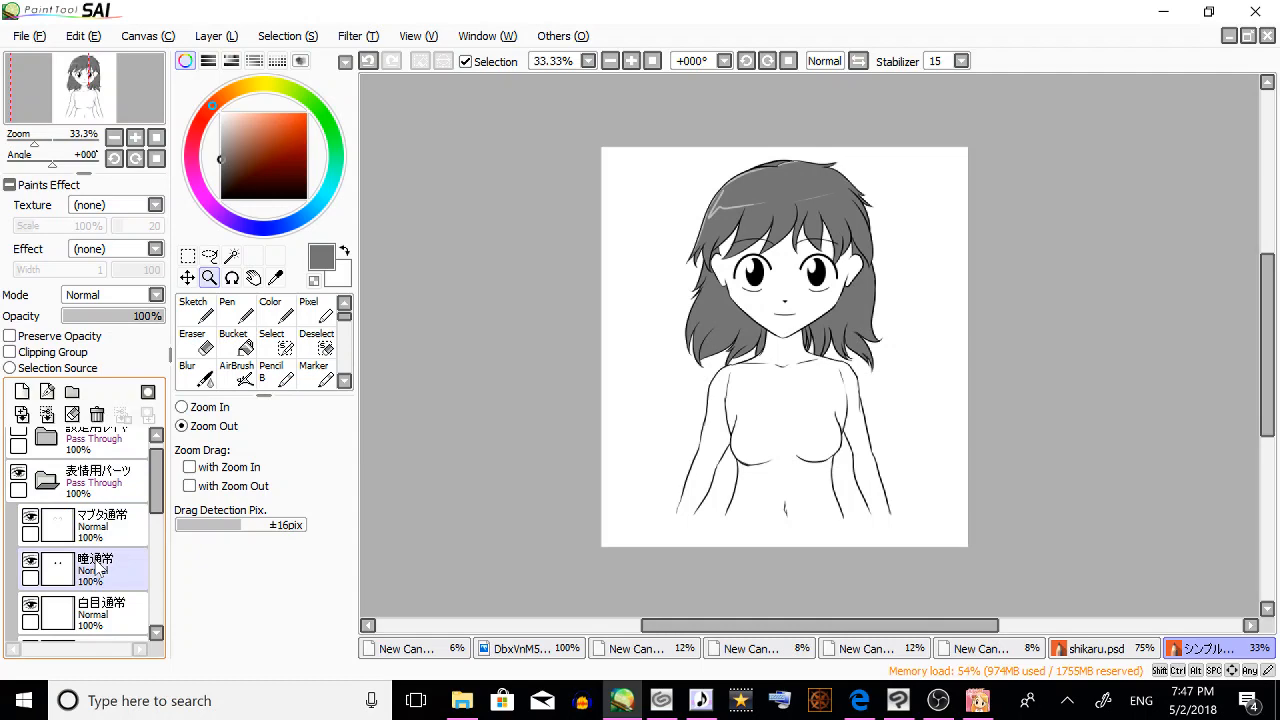
# Check the face up close at 100% zoom by switching the eyelid layer マブタ通常 off and on.
pyautogui.click(235, 405)
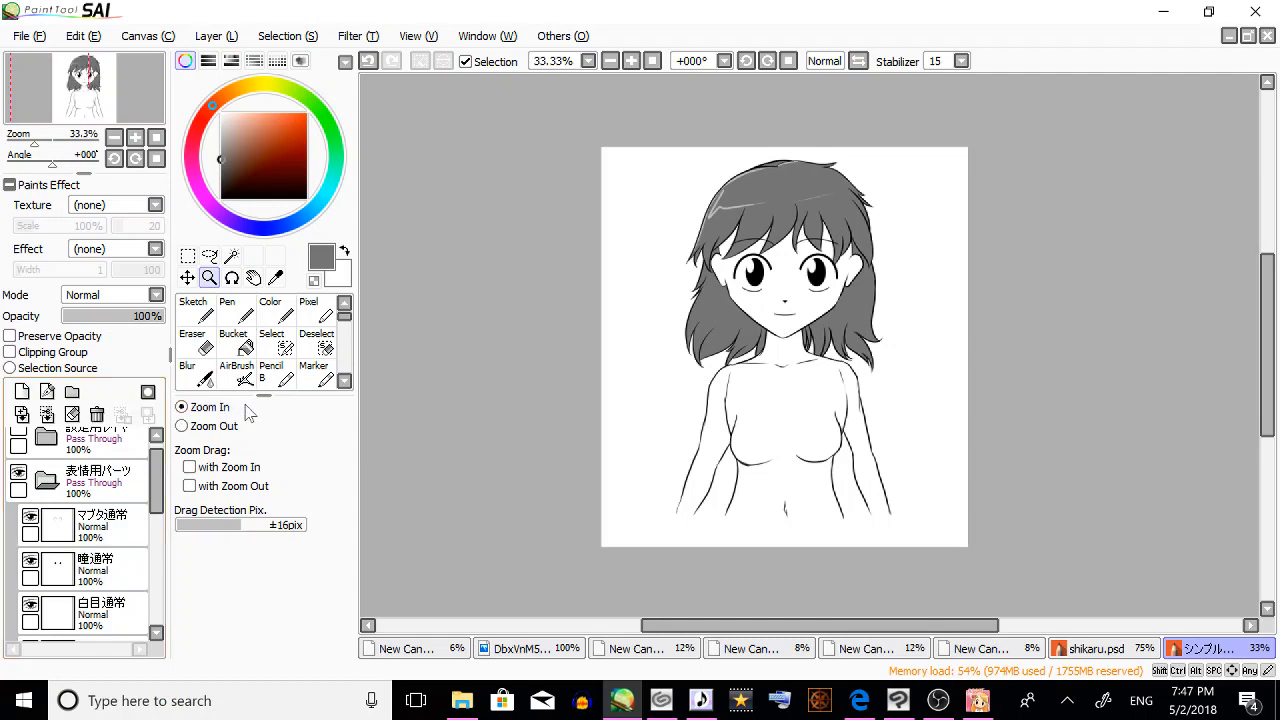
pyautogui.click(794, 273)
pyautogui.click(794, 273)
pyautogui.click(794, 273)
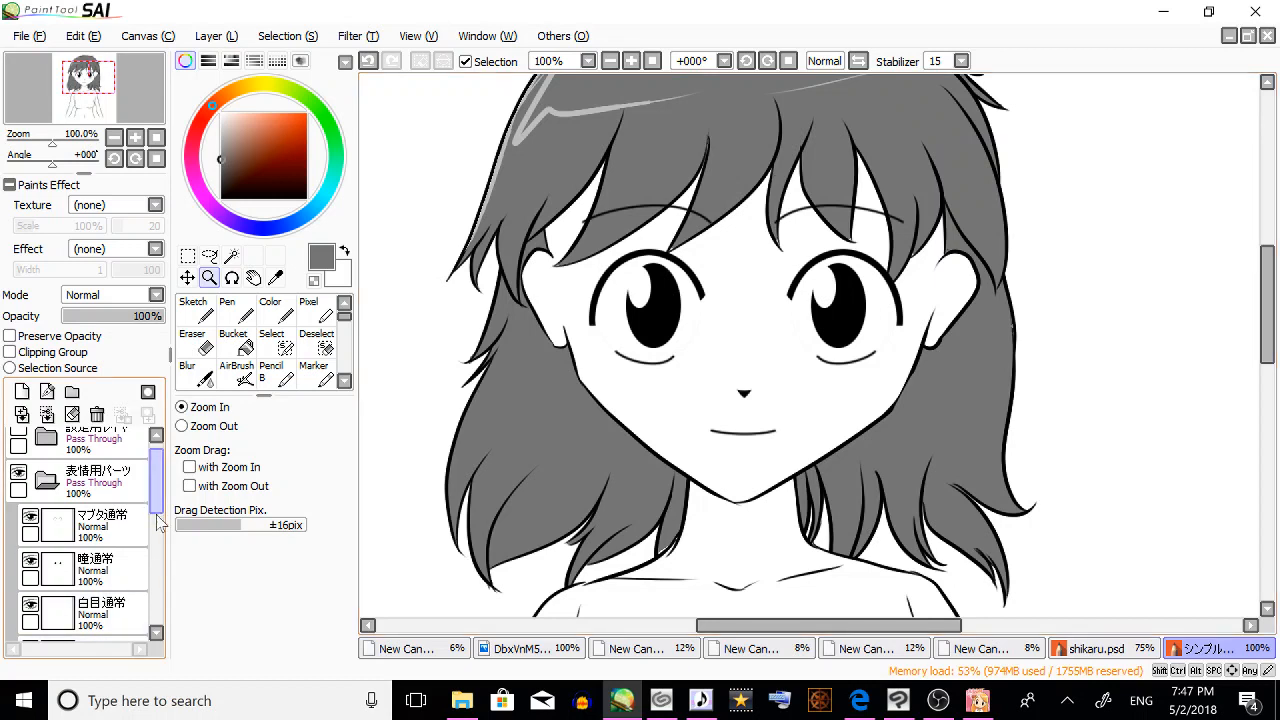
pyautogui.scroll(-1, 90, 495)
pyautogui.click(33, 472)
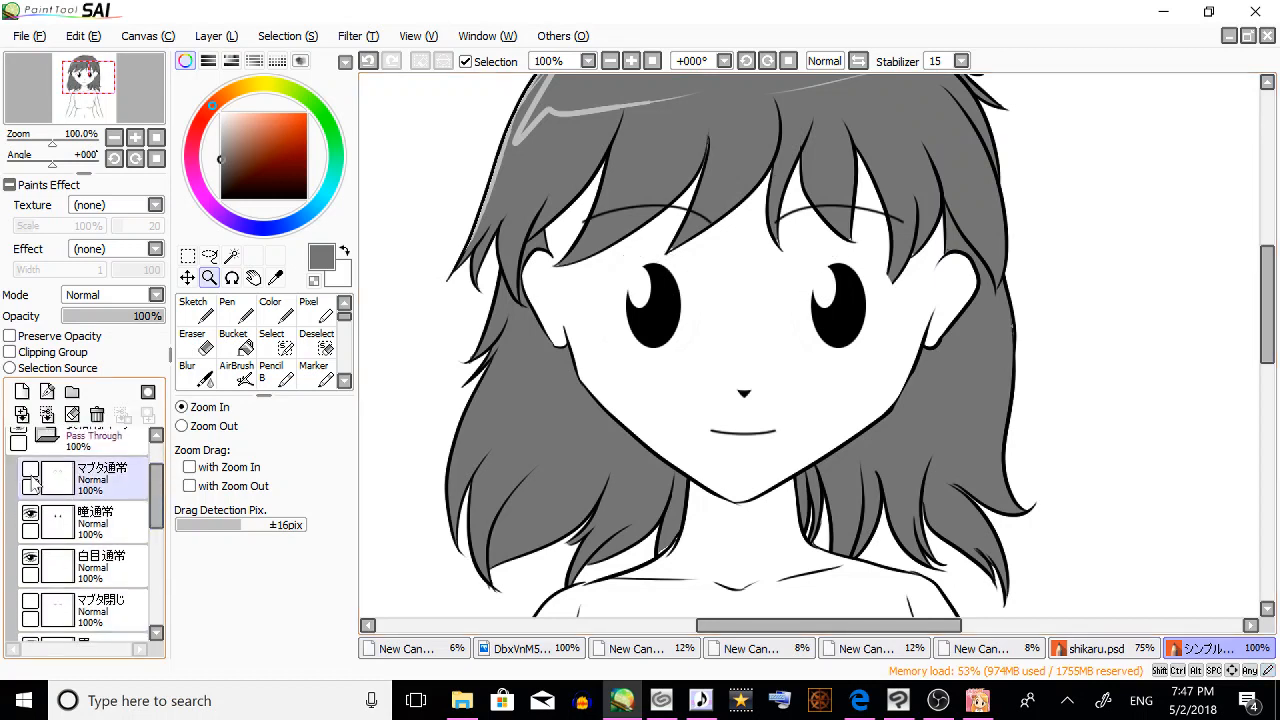
pyautogui.click(41, 479)
pyautogui.click(35, 474)
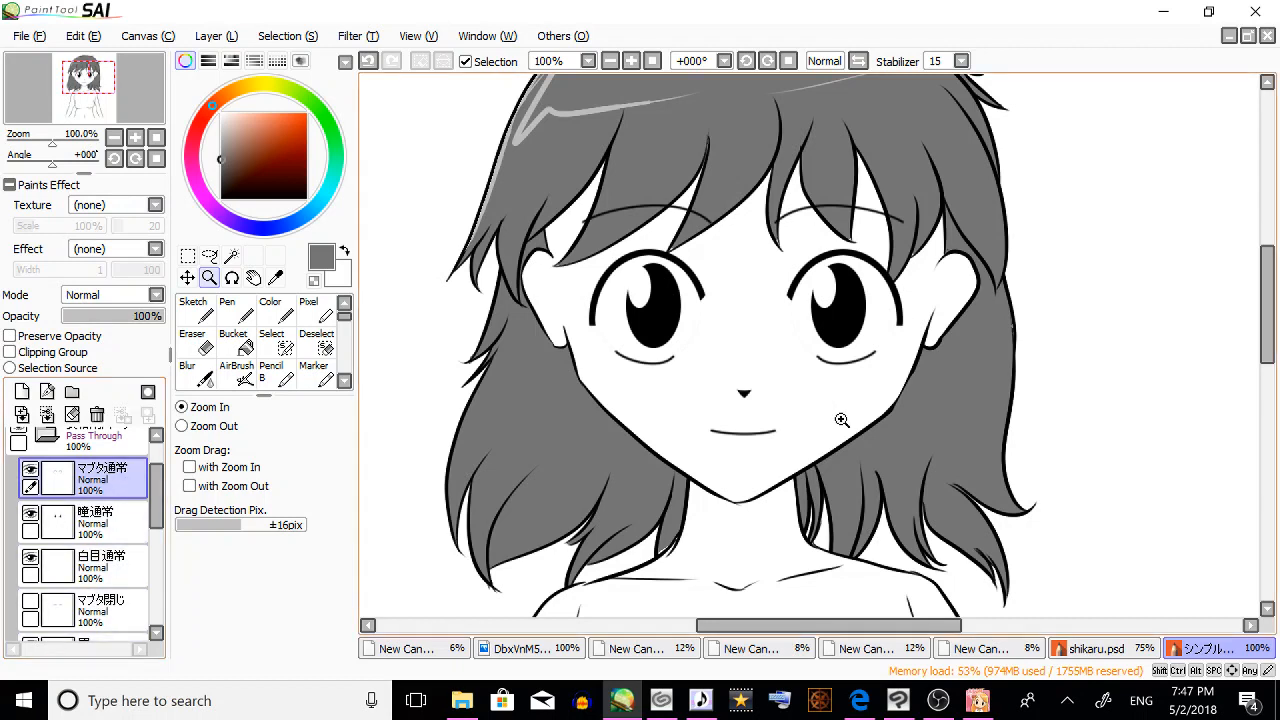
# Switch the visibility of the pupil layer 瞳通常 off and on to examine its contents.
pyautogui.click(31, 514)
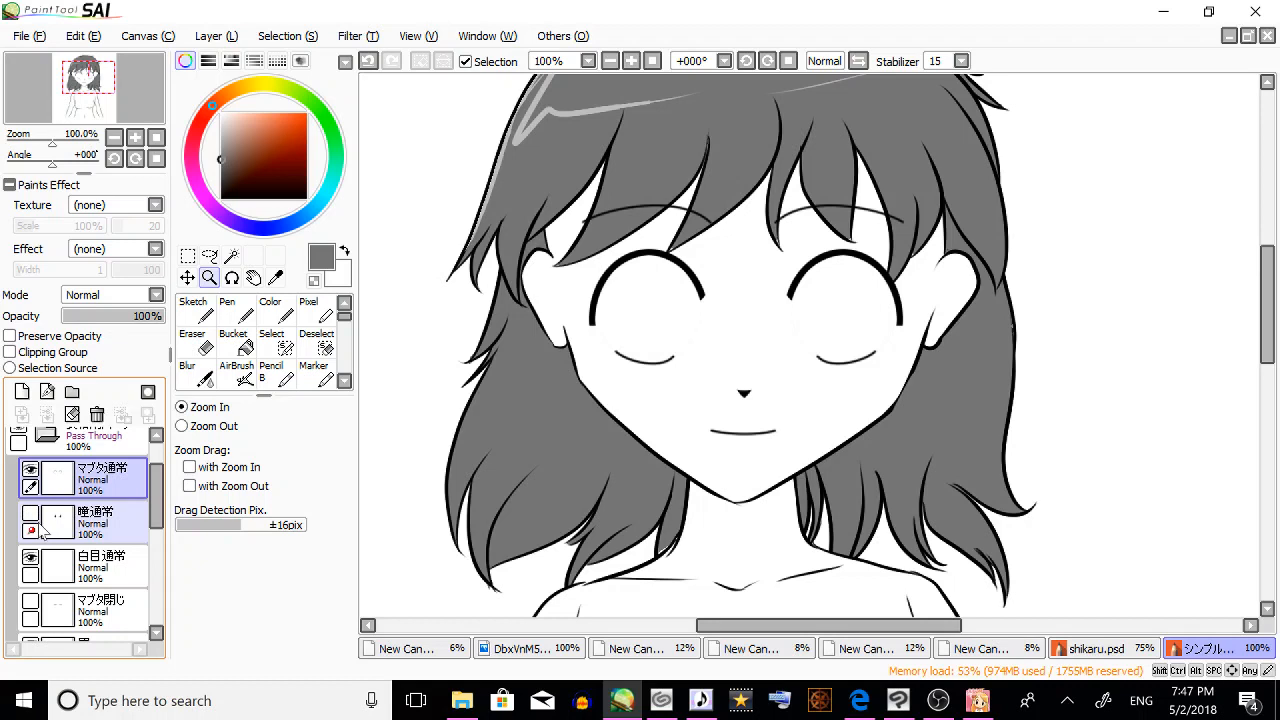
pyautogui.click(31, 514)
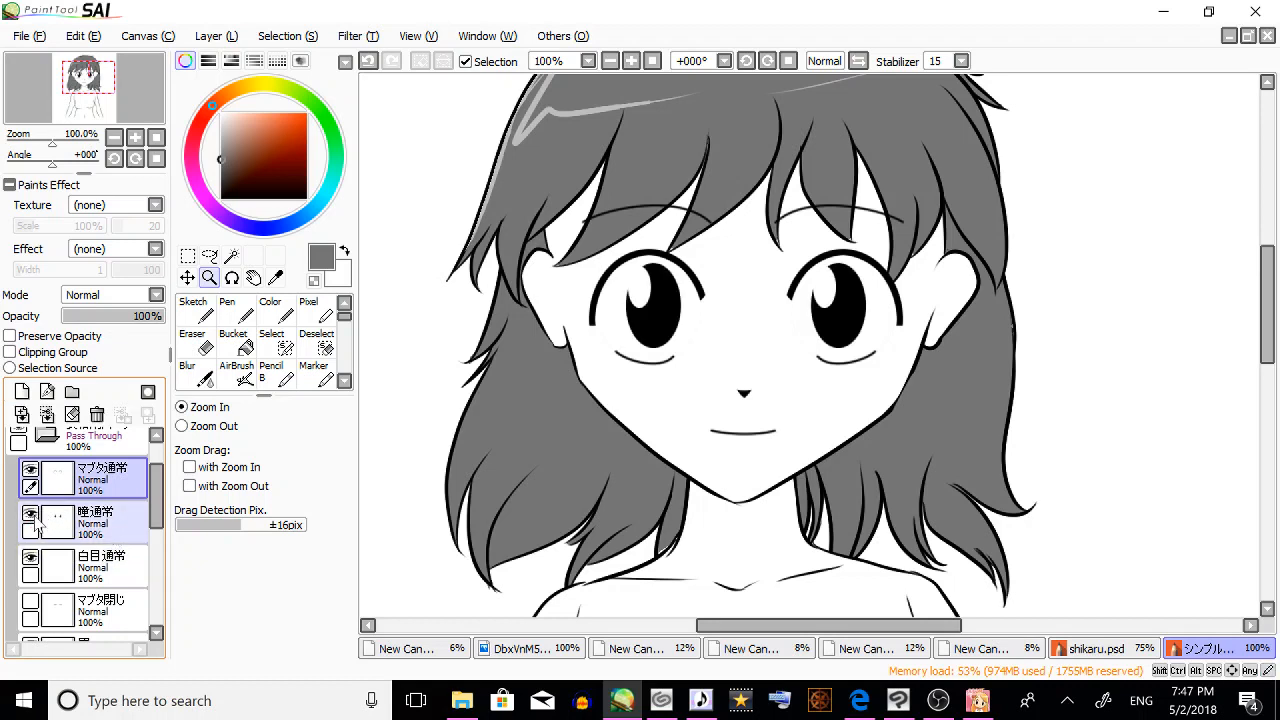
pyautogui.click(32, 514)
pyautogui.click(32, 514)
# Toggle the visibility of the eye-white layer 白目通常 to examine what it covers, leaving it shown.
pyautogui.click(31, 560)
pyautogui.click(31, 560)
pyautogui.click(34, 555)
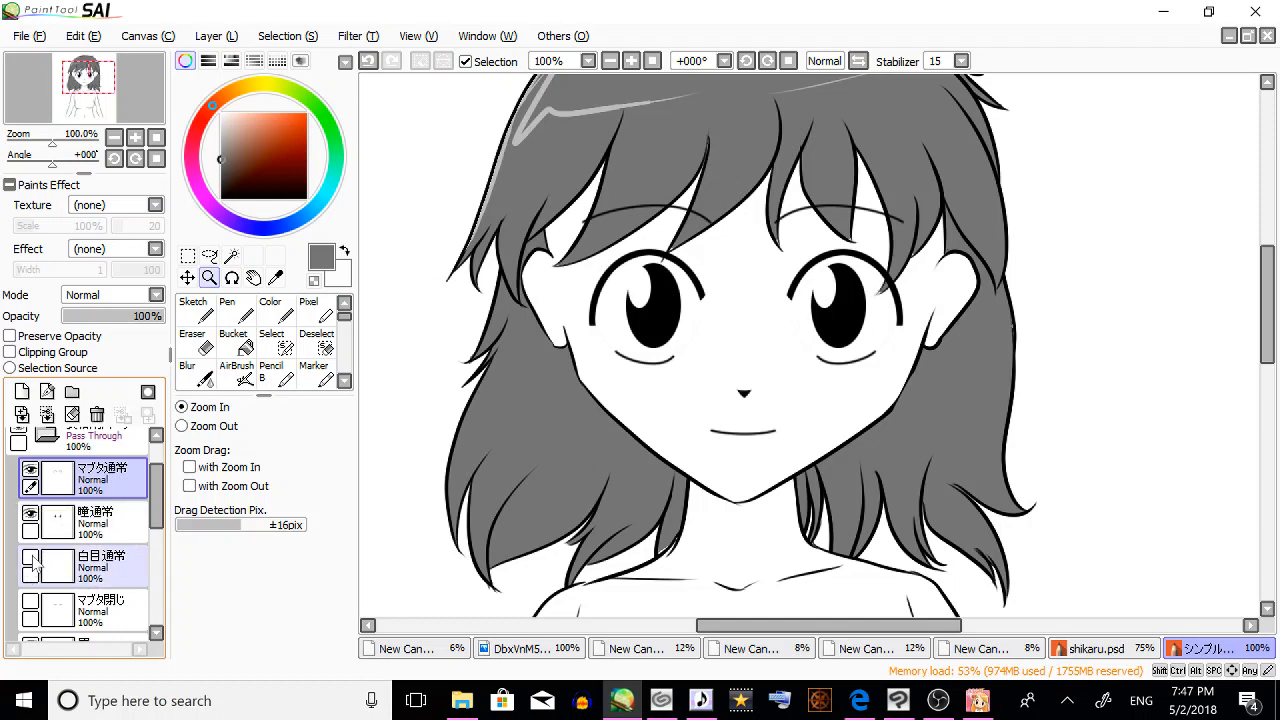
pyautogui.click(33, 557)
pyautogui.click(33, 557)
pyautogui.click(40, 571)
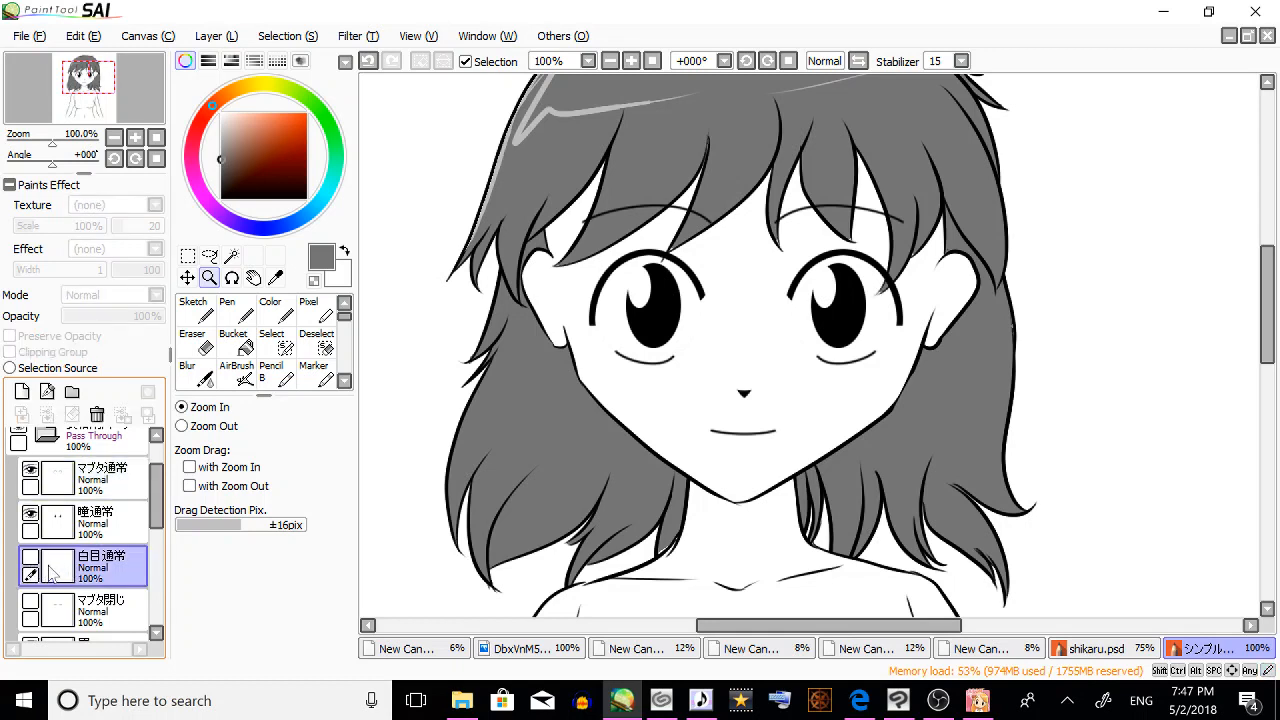
pyautogui.click(33, 558)
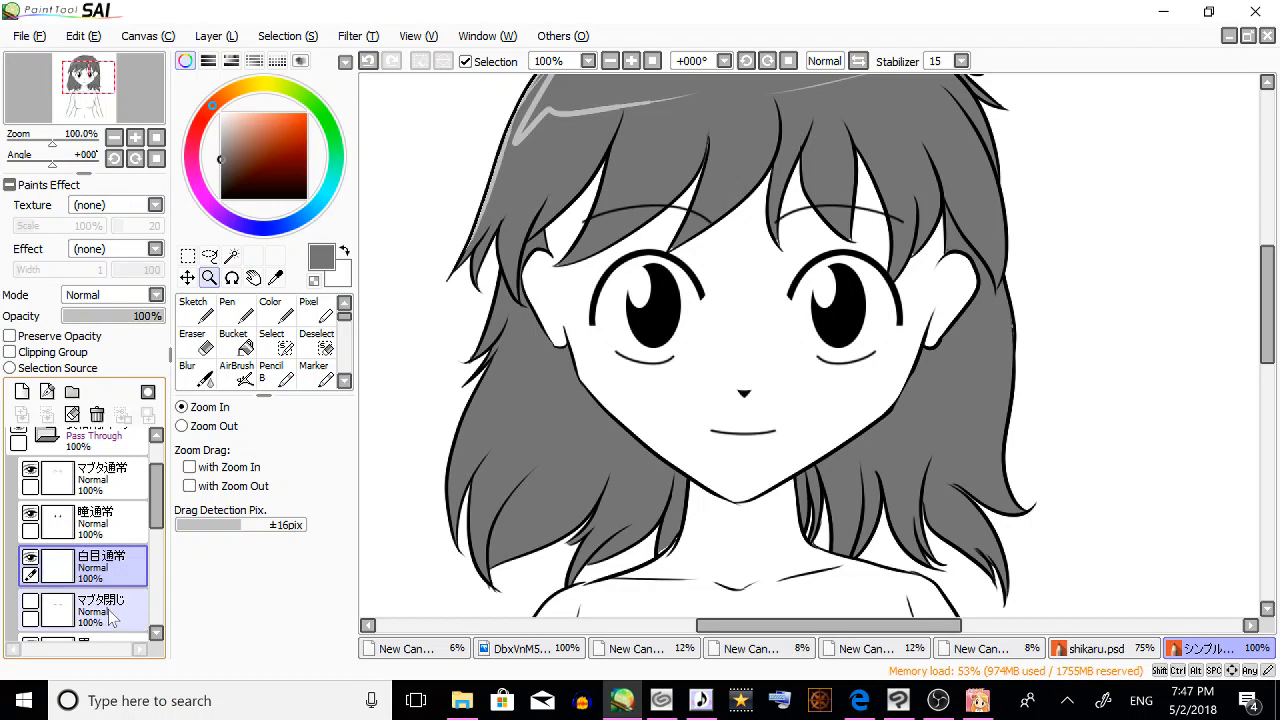
# Hide the マブタ通常 and 瞳通常 layers, showing the closed-eyelid layer マブタ閉じ for comparison before hiding it too.
pyautogui.click(32, 603)
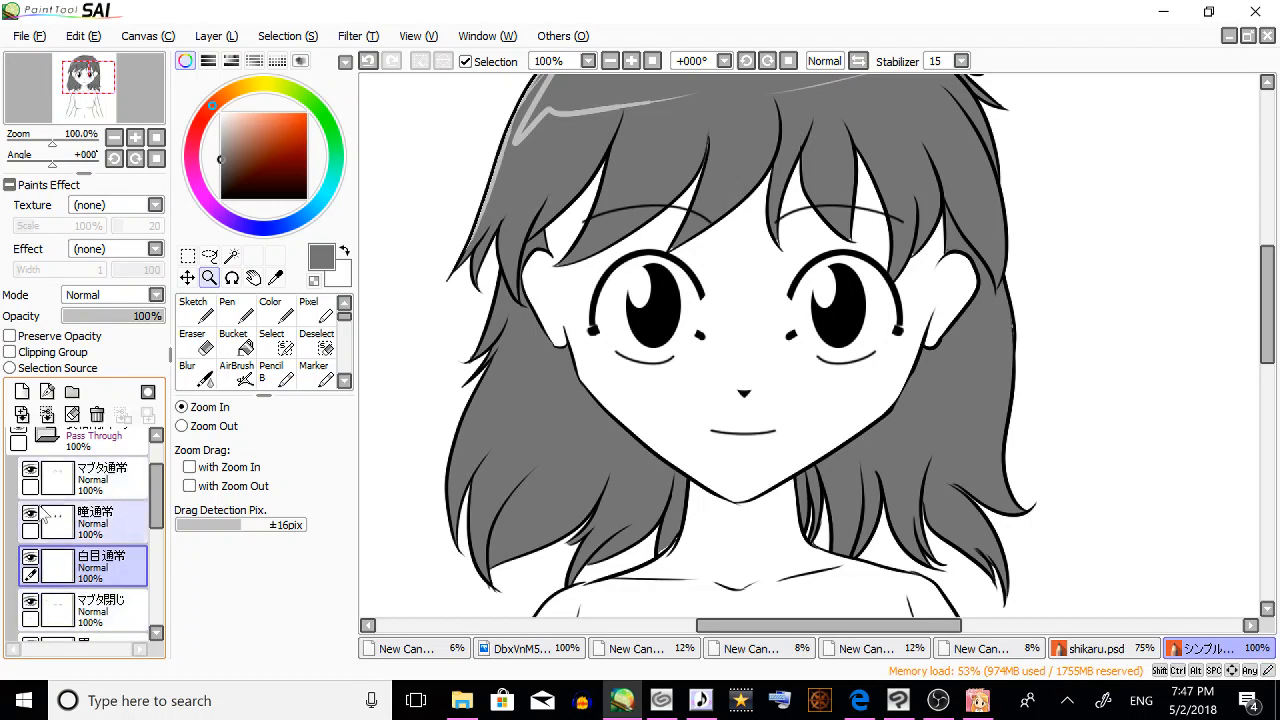
pyautogui.click(31, 470)
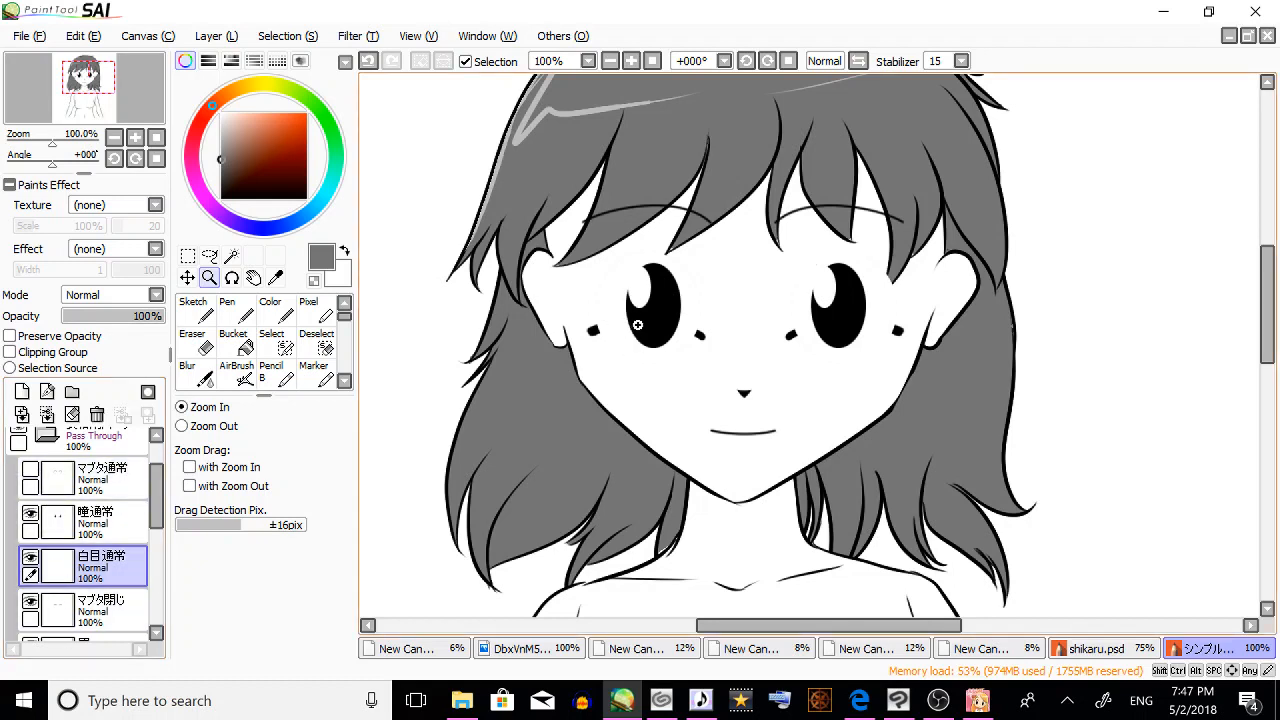
pyautogui.click(31, 516)
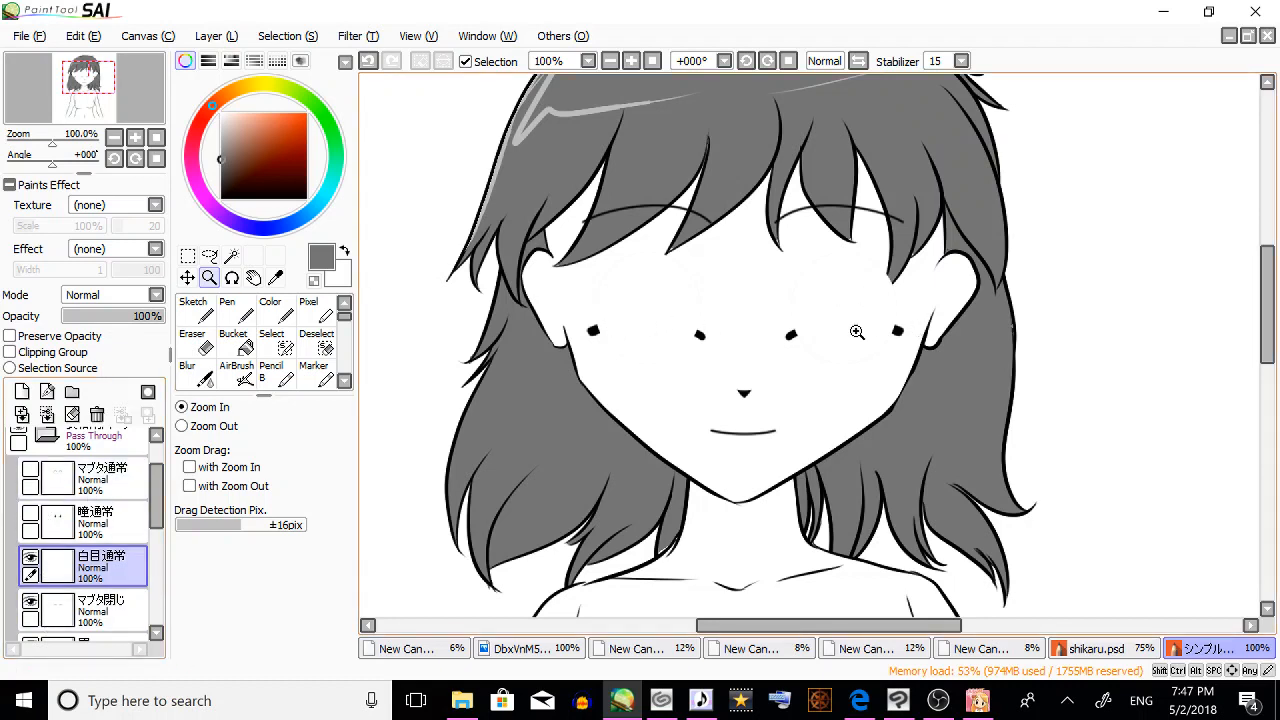
pyautogui.click(40, 613)
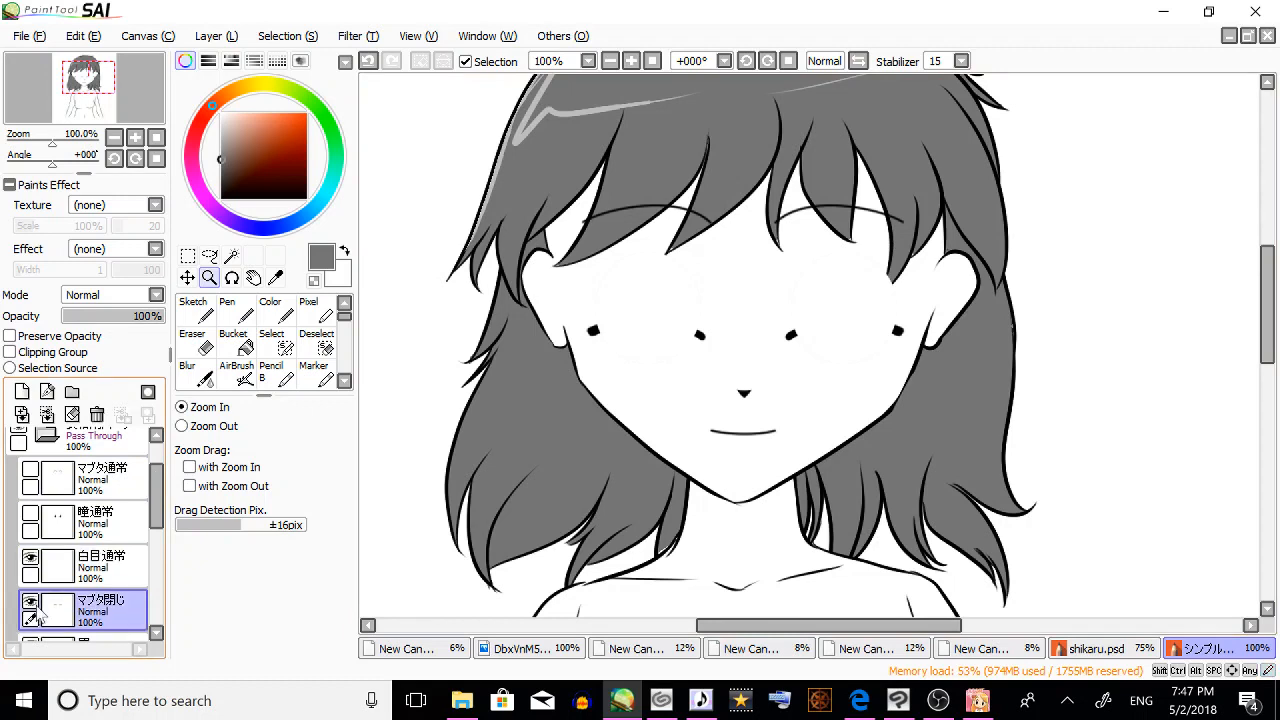
pyautogui.click(32, 608)
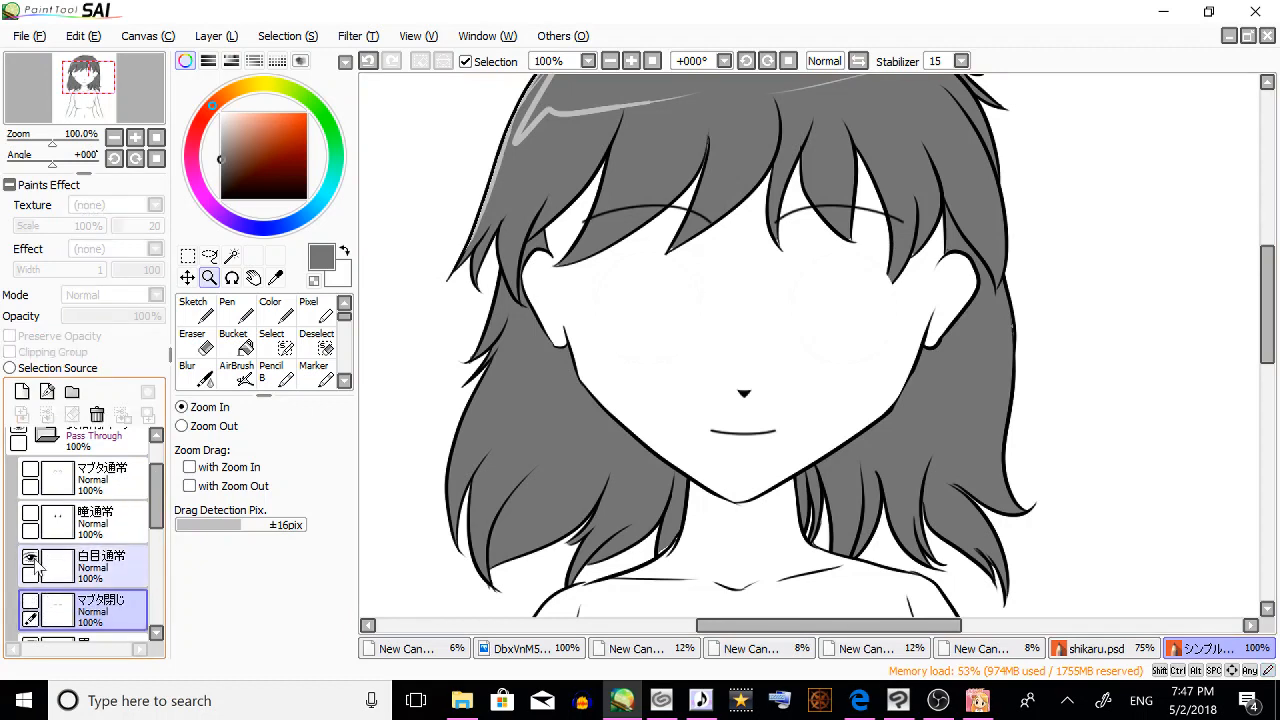
# Show the pupil layer 瞳通常 and the eyelid layer マブタ通常 again.
pyautogui.click(32, 516)
pyautogui.click(31, 470)
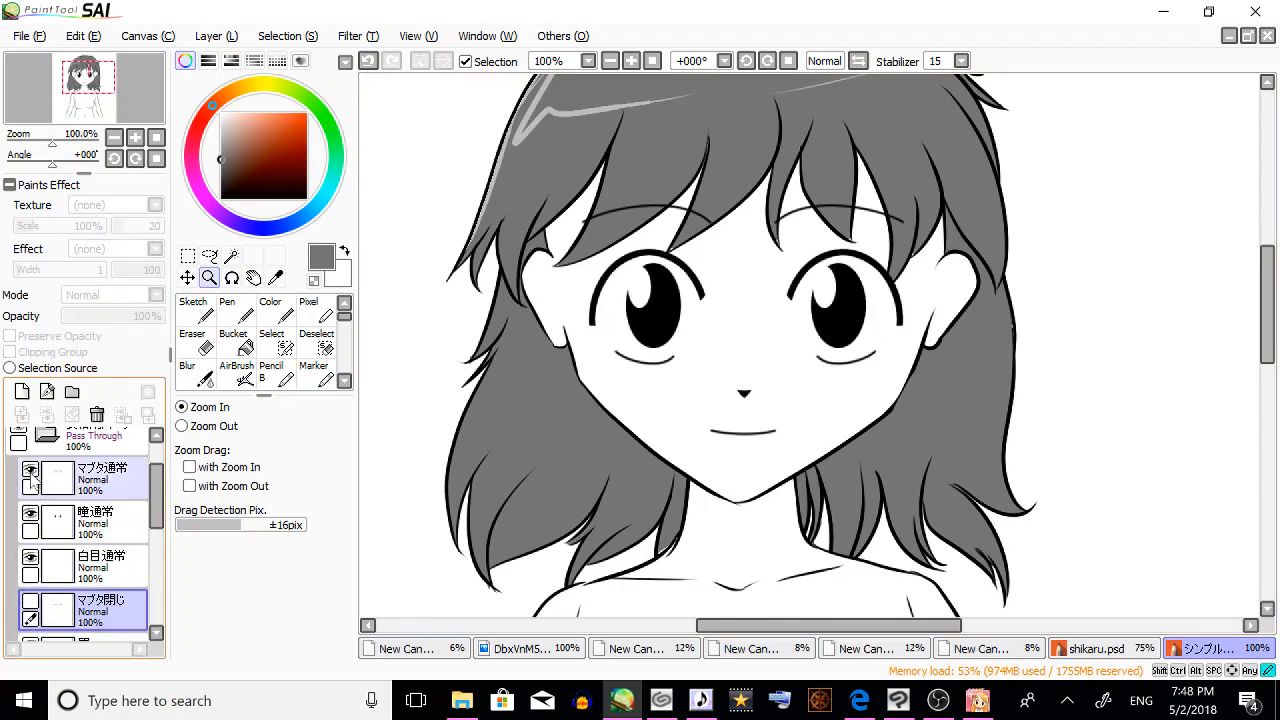
pyautogui.click(100, 480)
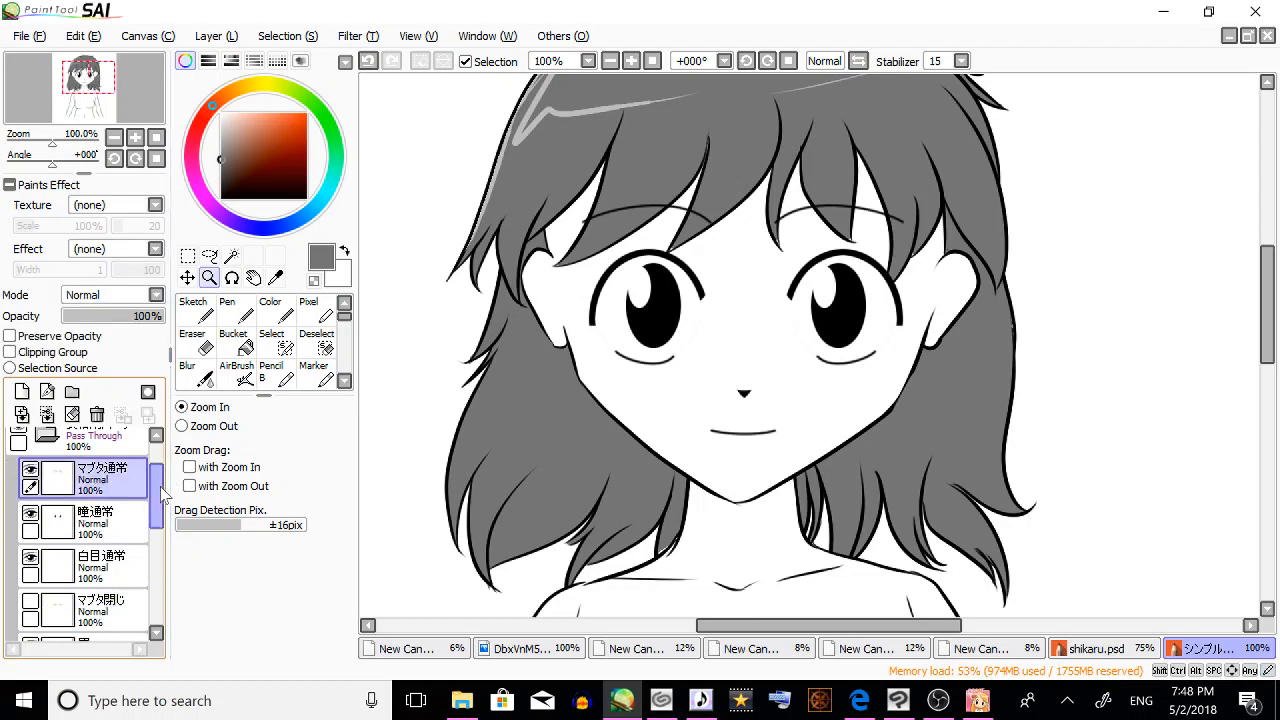
# Add a new layer above the nose layer 鼻 and lower the 鼻 layer's opacity to 44%.
pyautogui.moveTo(156, 495); pyautogui.dragTo(162, 575)
pyautogui.click(92, 565)
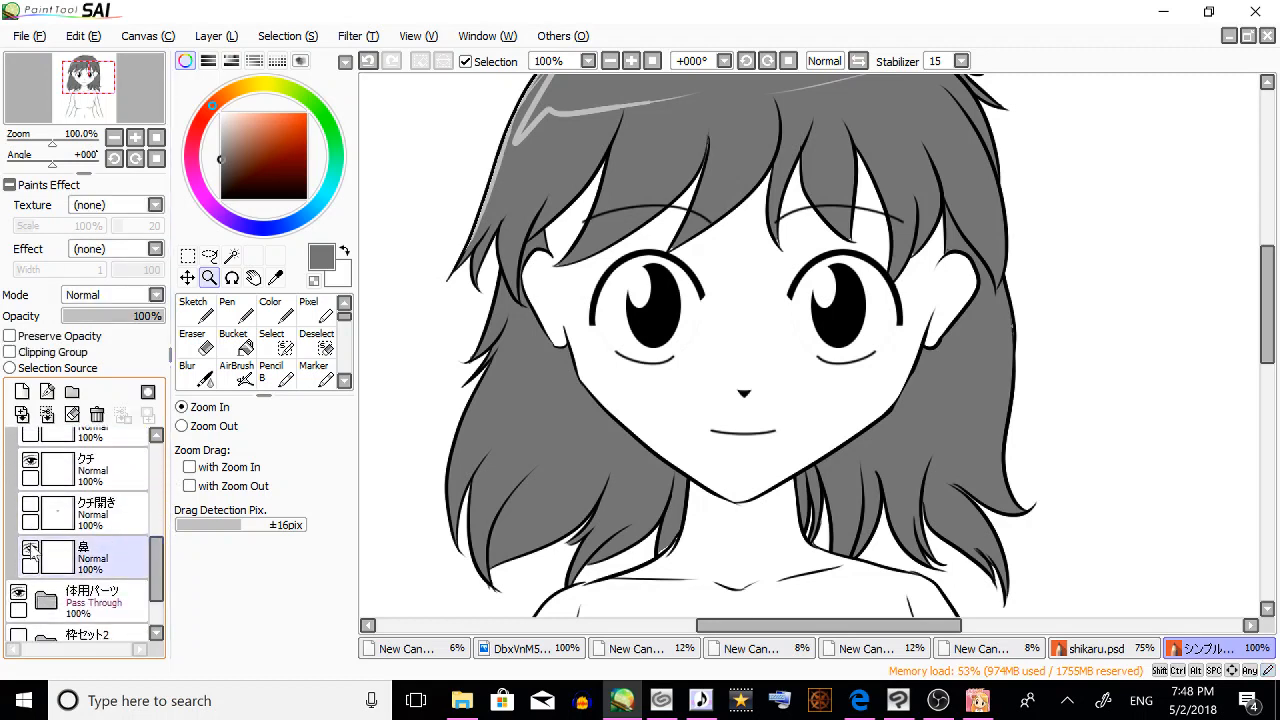
pyautogui.click(92, 570)
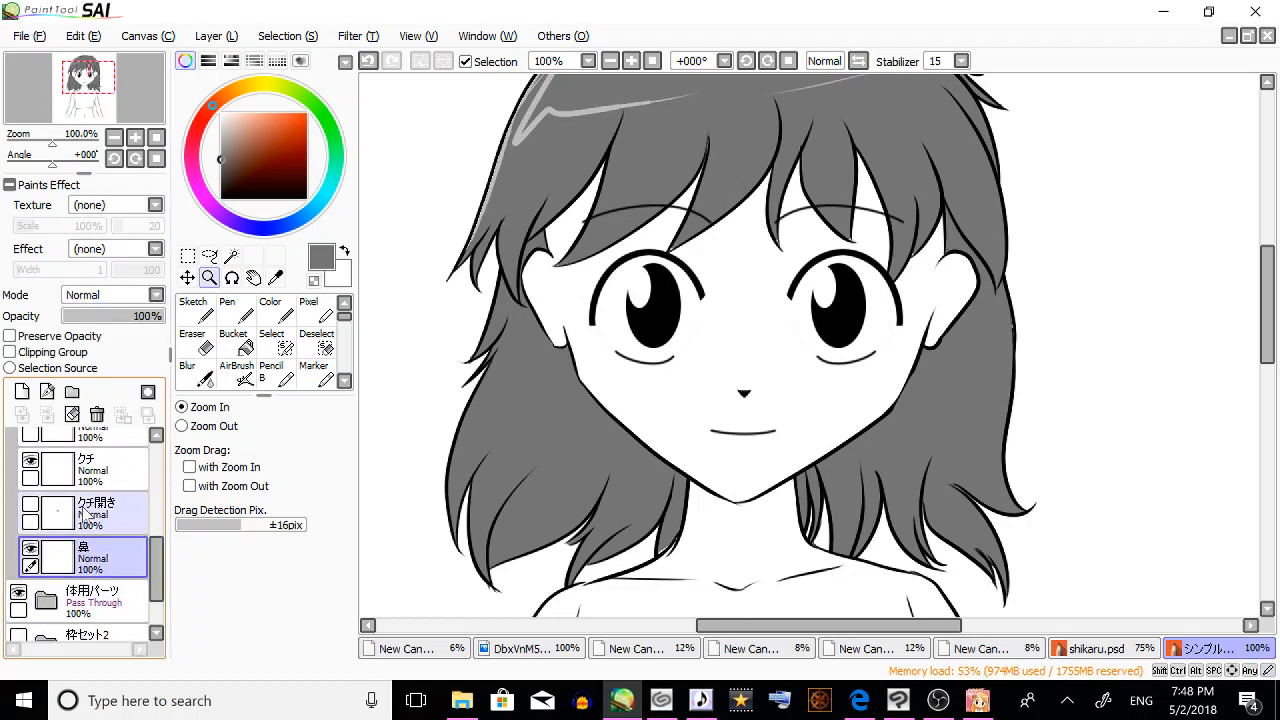
pyautogui.click(22, 391)
pyautogui.moveTo(112, 598); pyautogui.dragTo(109, 568)
pyautogui.click(107, 316)
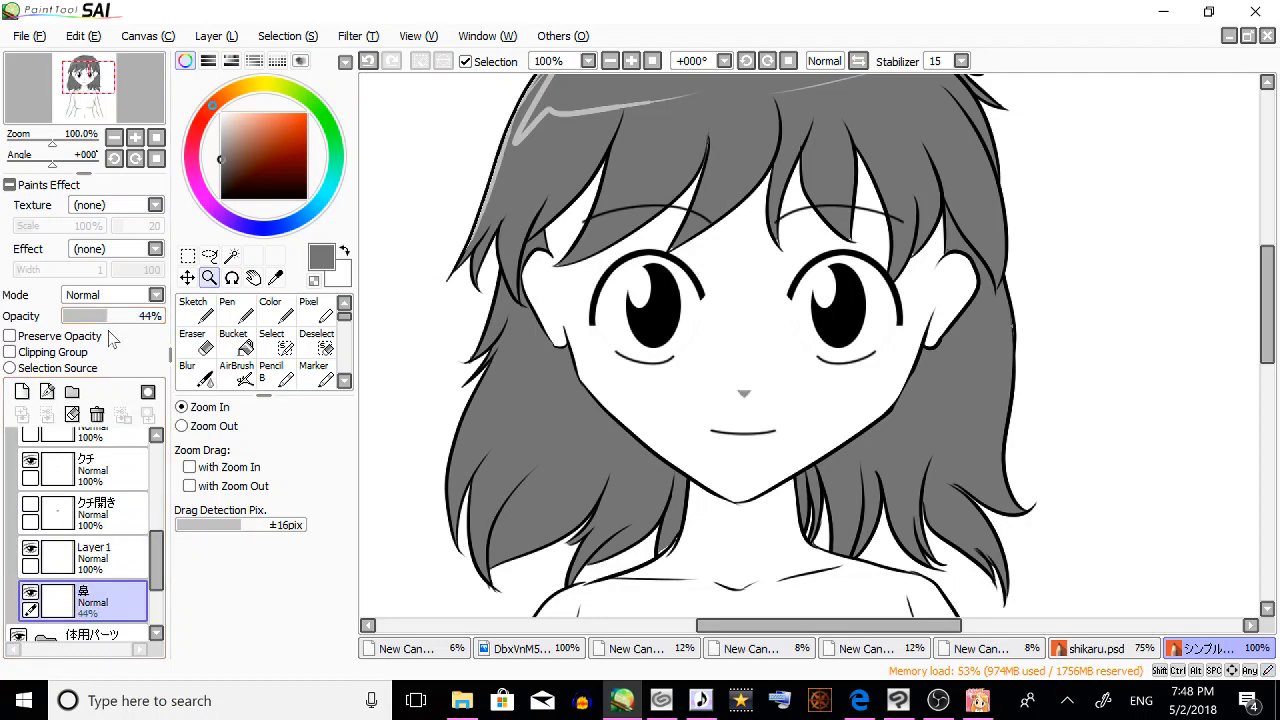
# Redraw the nose as a small black line on another new layer above 鼻, using the size 4 Pencil.
pyautogui.click(272, 312)
pyautogui.scroll(-4, 307, 335)
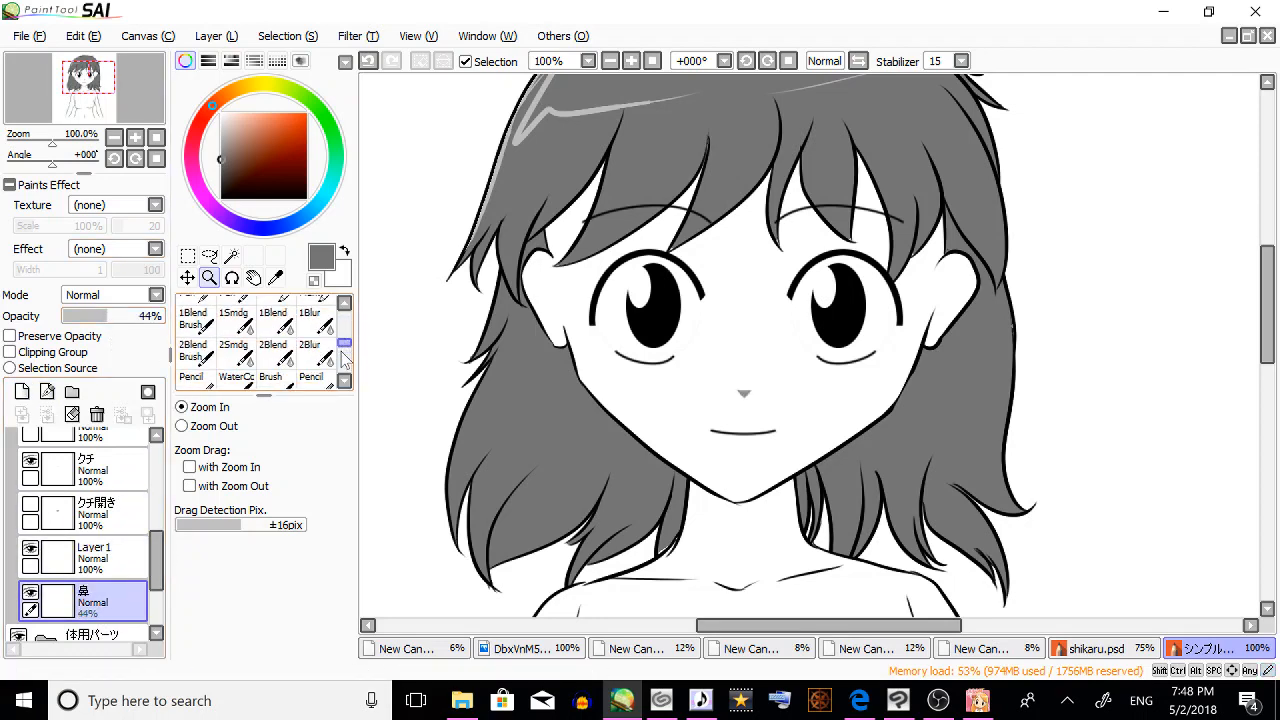
pyautogui.click(320, 354)
pyautogui.click(305, 197)
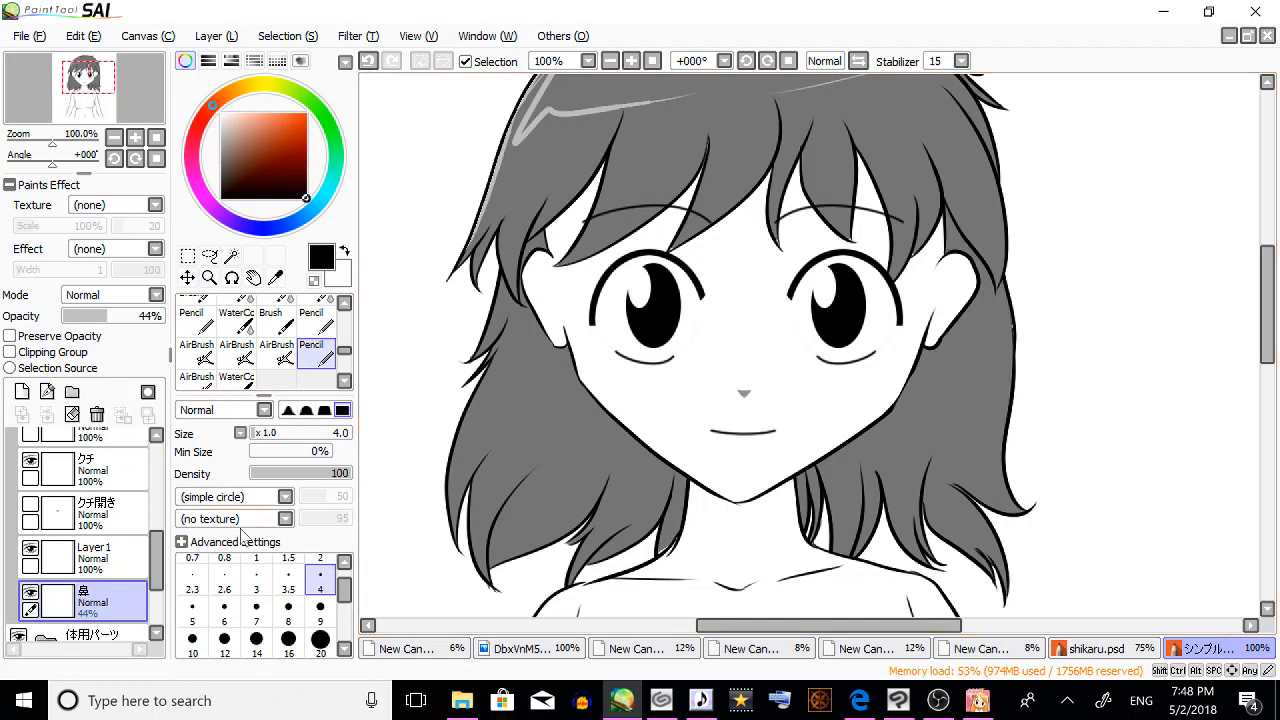
pyautogui.click(22, 391)
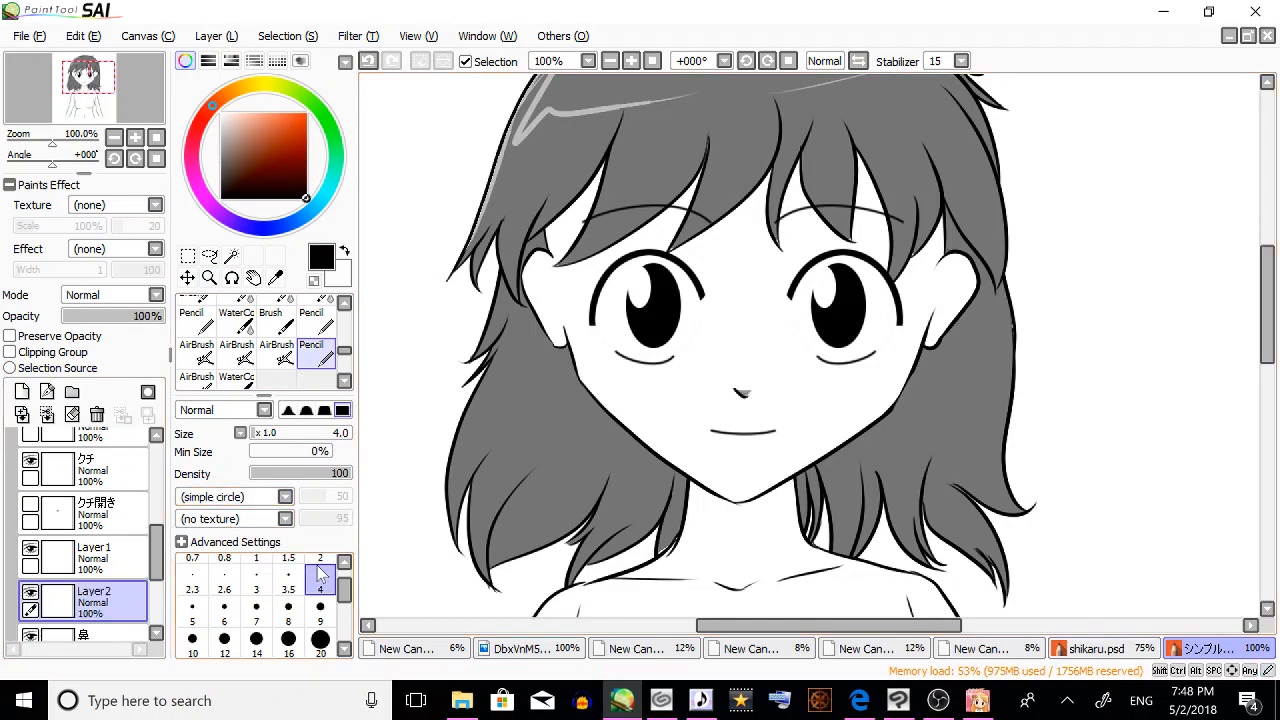
# Copy the name of the faded original nose layer 鼻, leaving that layer's name as it is.
pyautogui.scroll(-1, 124, 585)
pyautogui.click(124, 585)
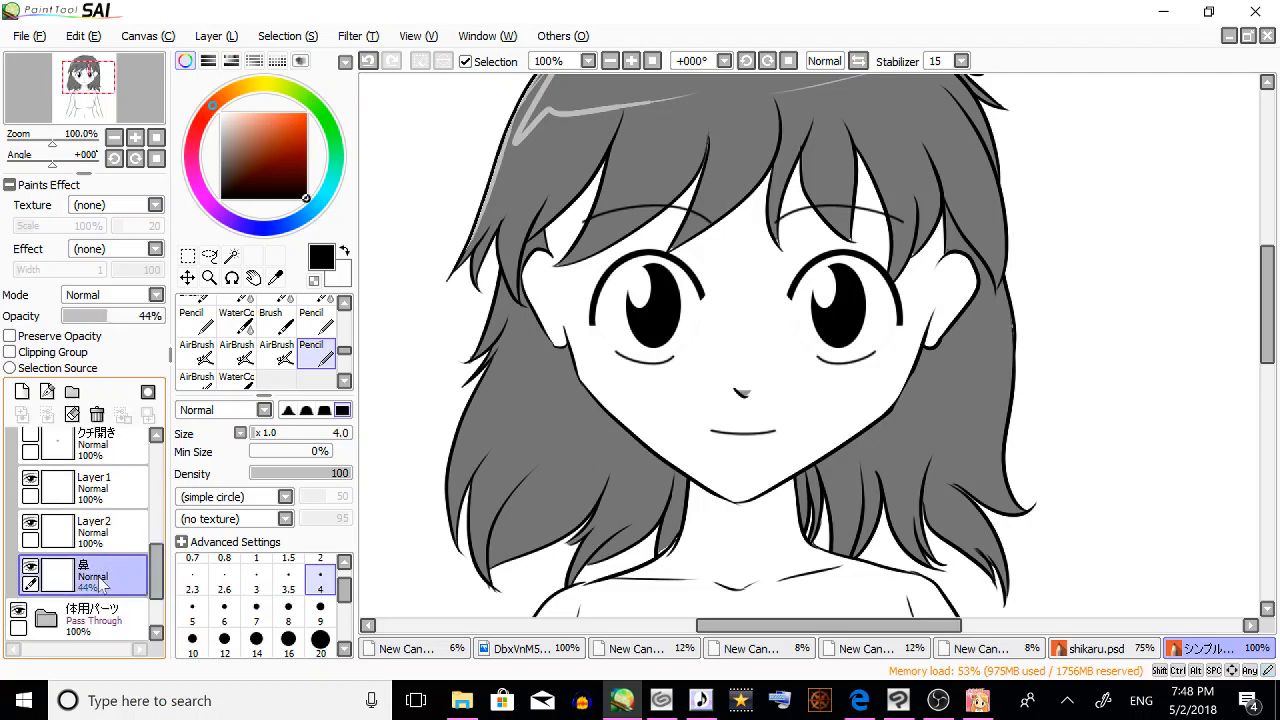
pyautogui.doubleClick(112, 567)
pyautogui.rightClick(556, 280)
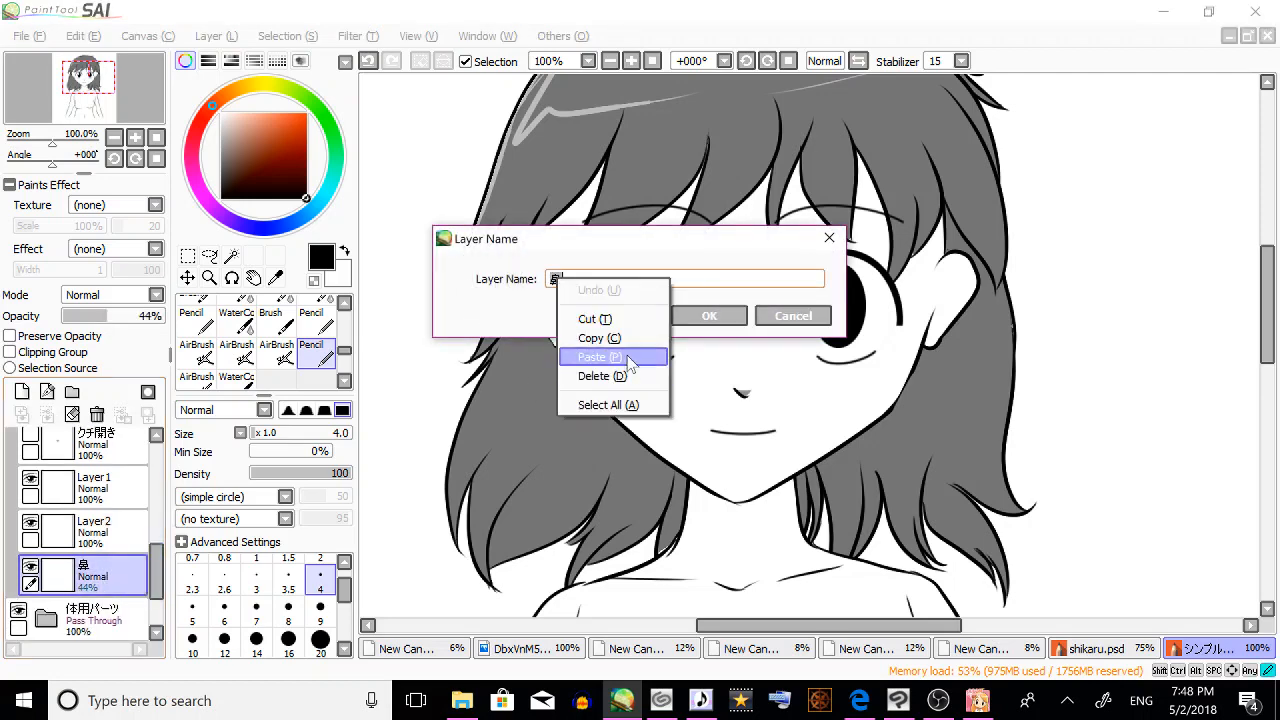
pyautogui.click(600, 338)
pyautogui.click(793, 316)
# Rename the redrawn nose layer Layer2 as 鼻 using the copied name.
pyautogui.click(110, 540)
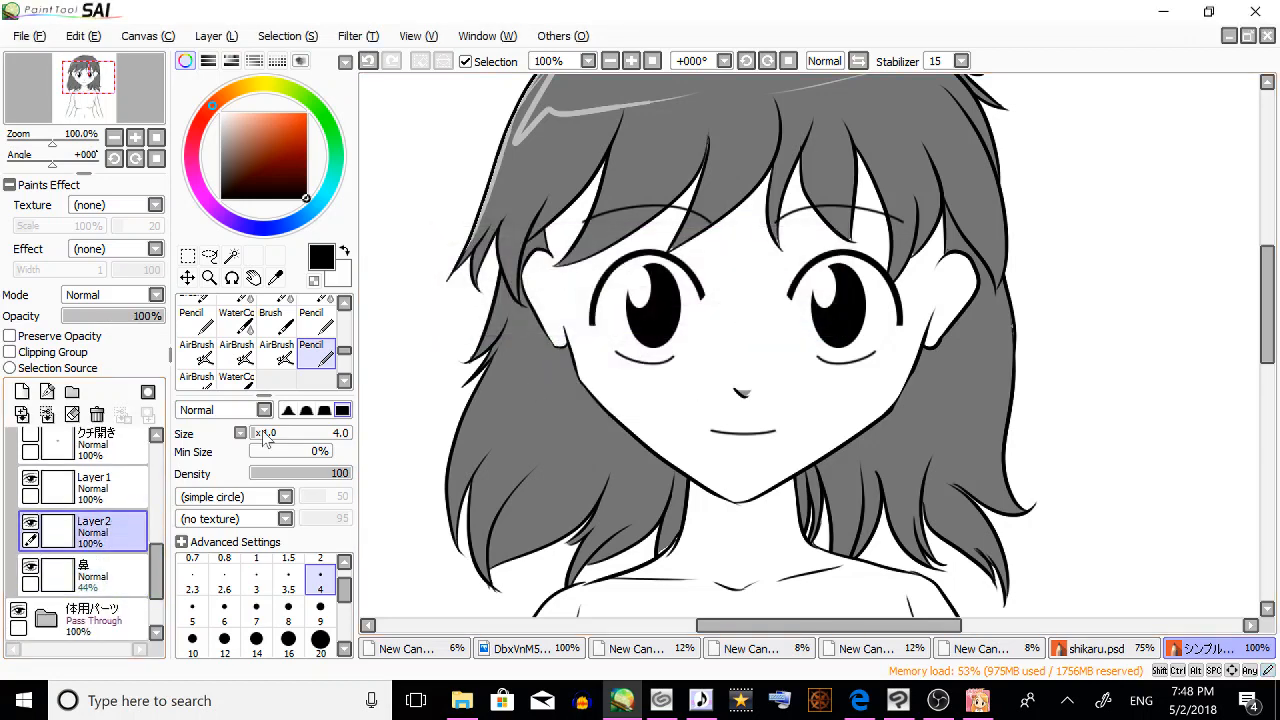
pyautogui.doubleClick(110, 535)
pyautogui.rightClick(565, 274)
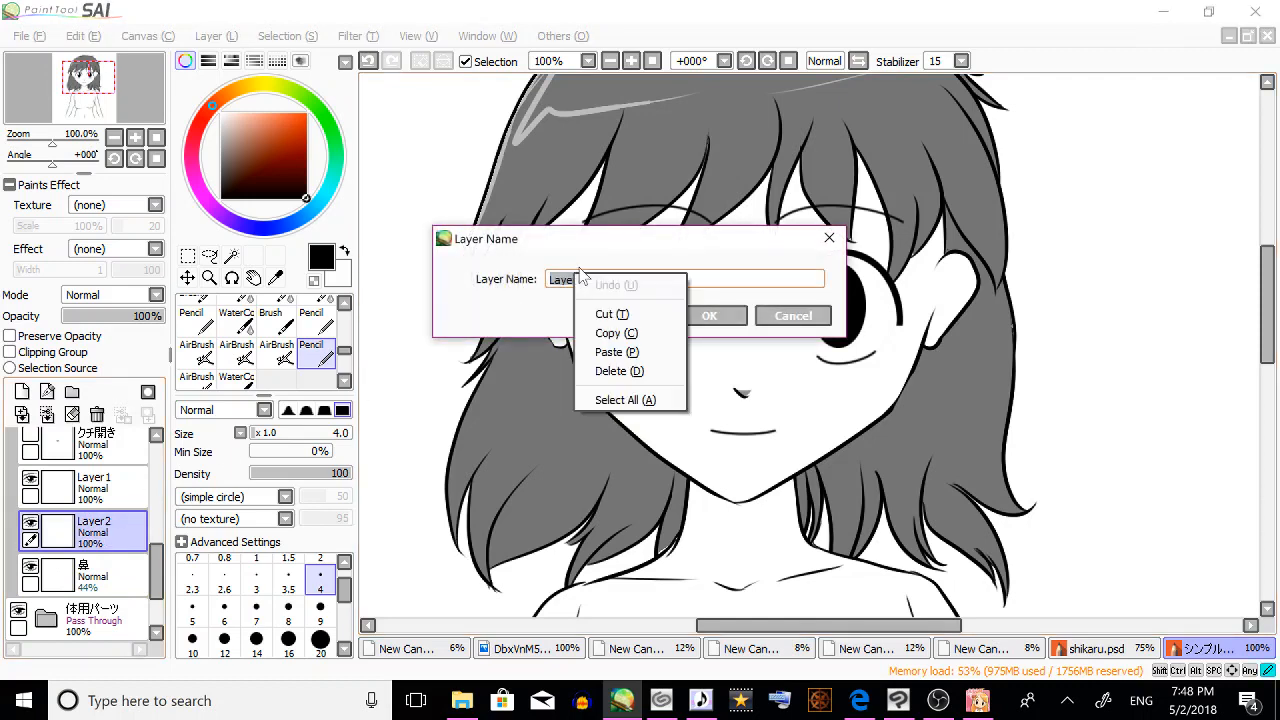
pyautogui.click(630, 349)
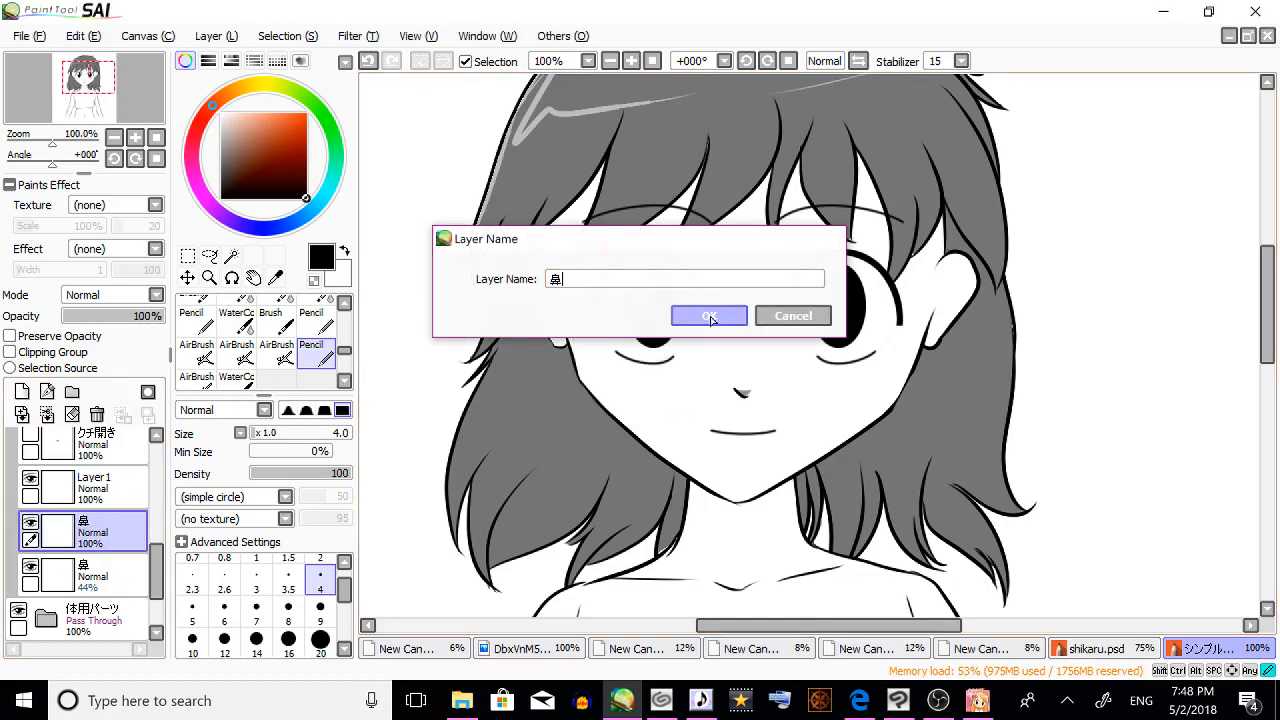
pyautogui.click(709, 316)
# Compare the redrawn and original noses by switching each 鼻 layer's visibility off and on.
pyautogui.click(31, 538)
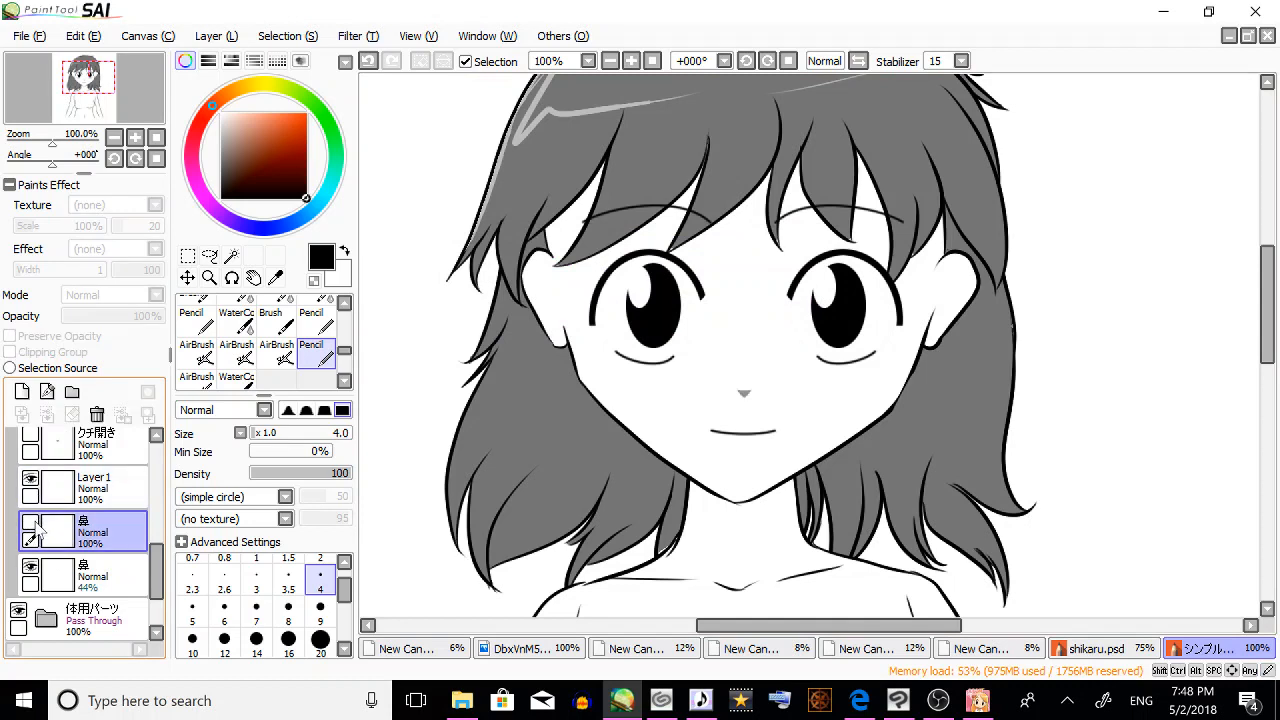
pyautogui.click(30, 521)
pyautogui.click(30, 521)
pyautogui.click(30, 521)
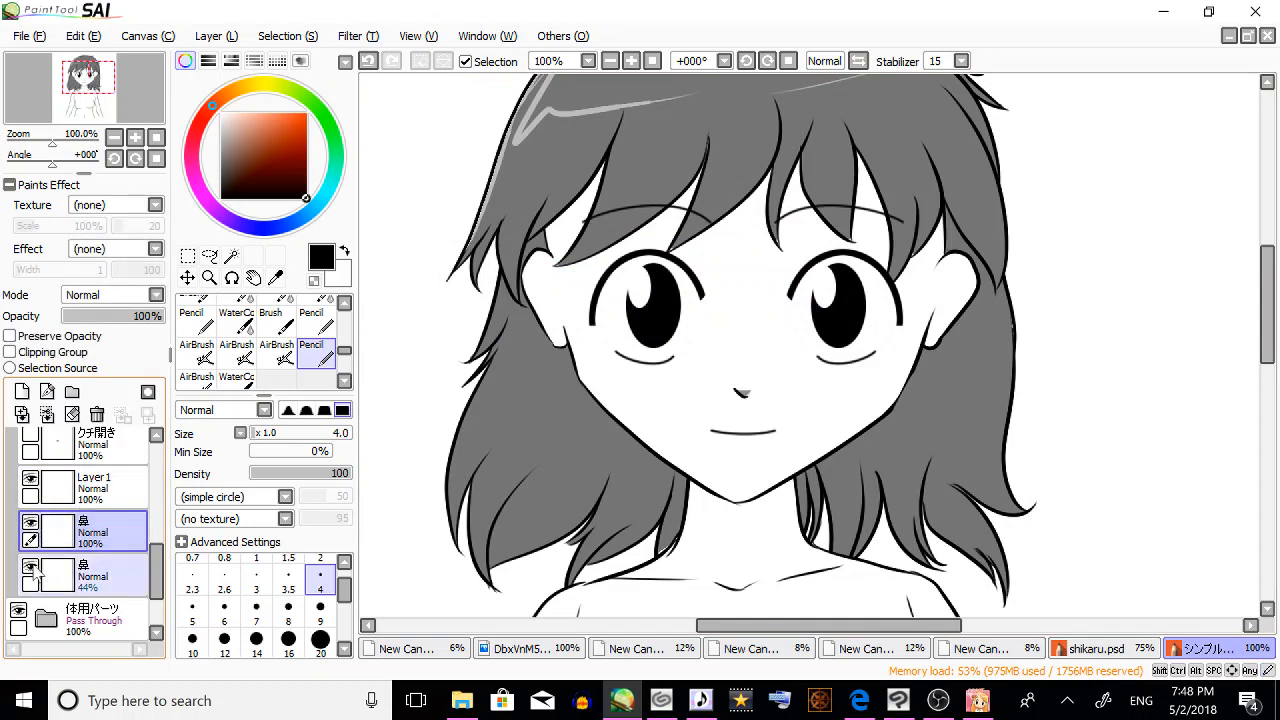
pyautogui.click(31, 566)
pyautogui.click(31, 566)
# Delete the faded original nose layer 鼻.
pyautogui.doubleClick(100, 576)
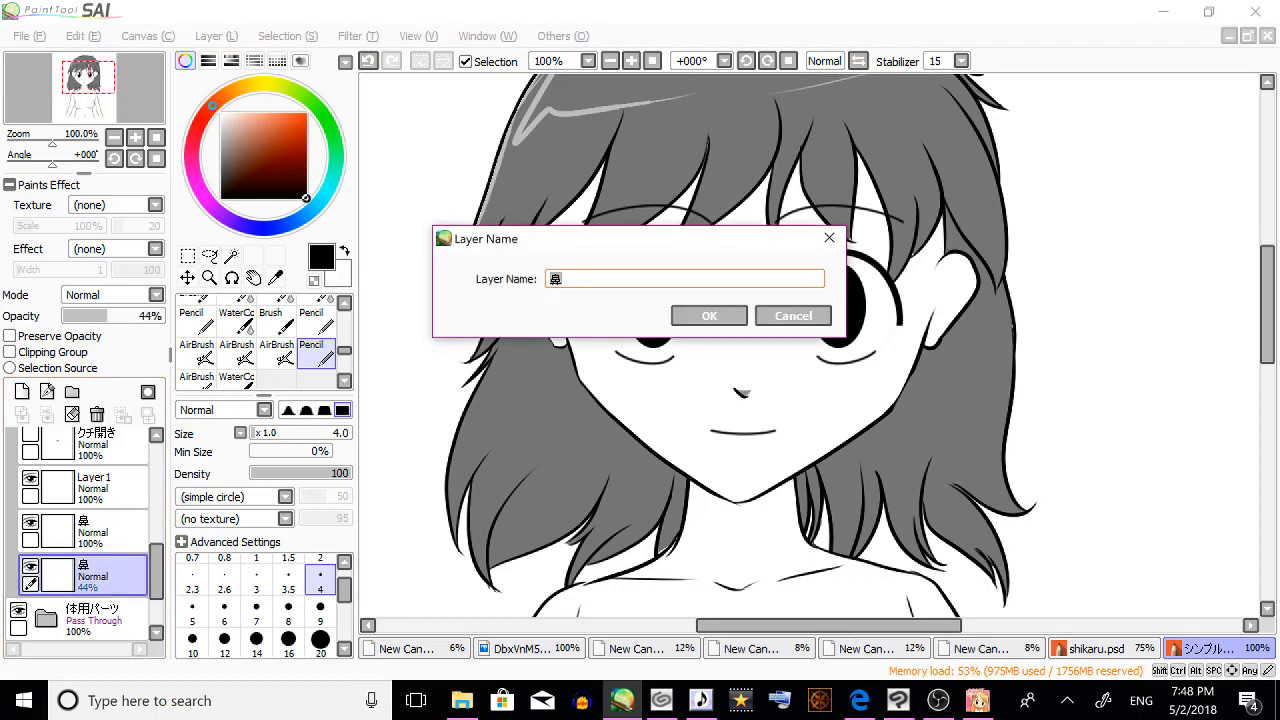
pyautogui.click(789, 316)
pyautogui.click(97, 414)
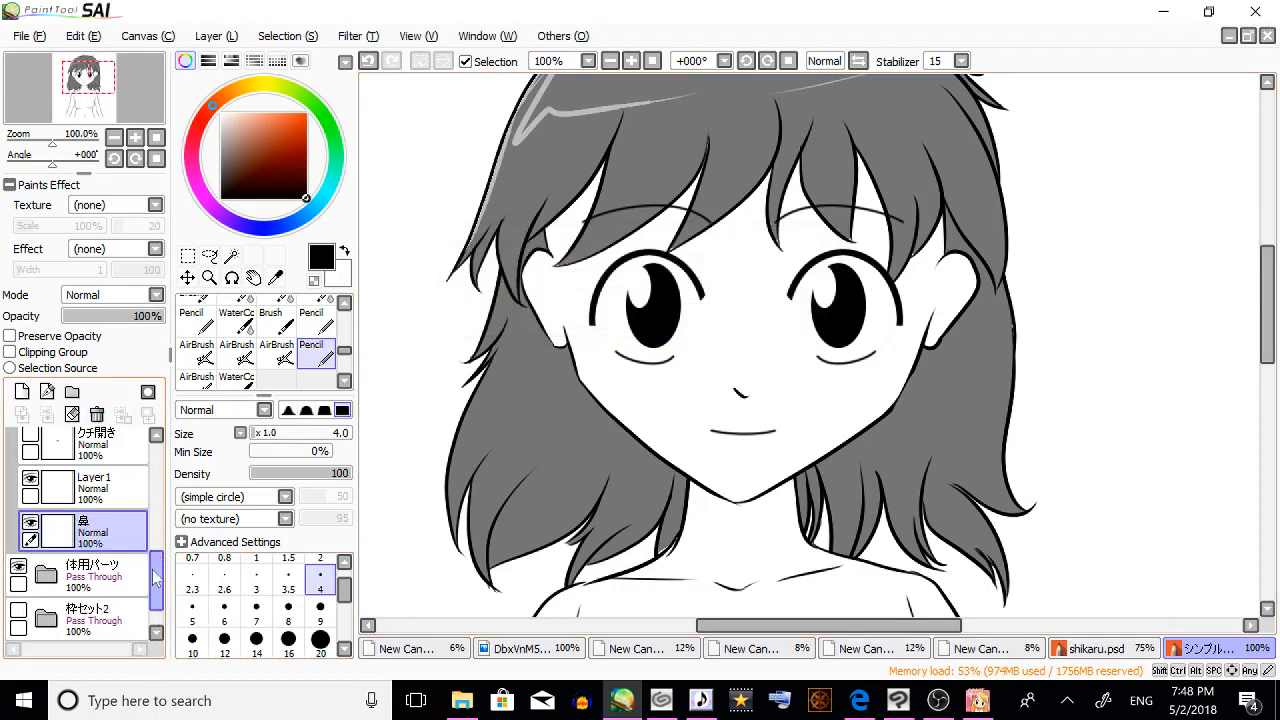
# Delete the unused empty layer Layer1 above the nose layer.
pyautogui.click(70, 492)
pyautogui.scroll(2, 80, 500)
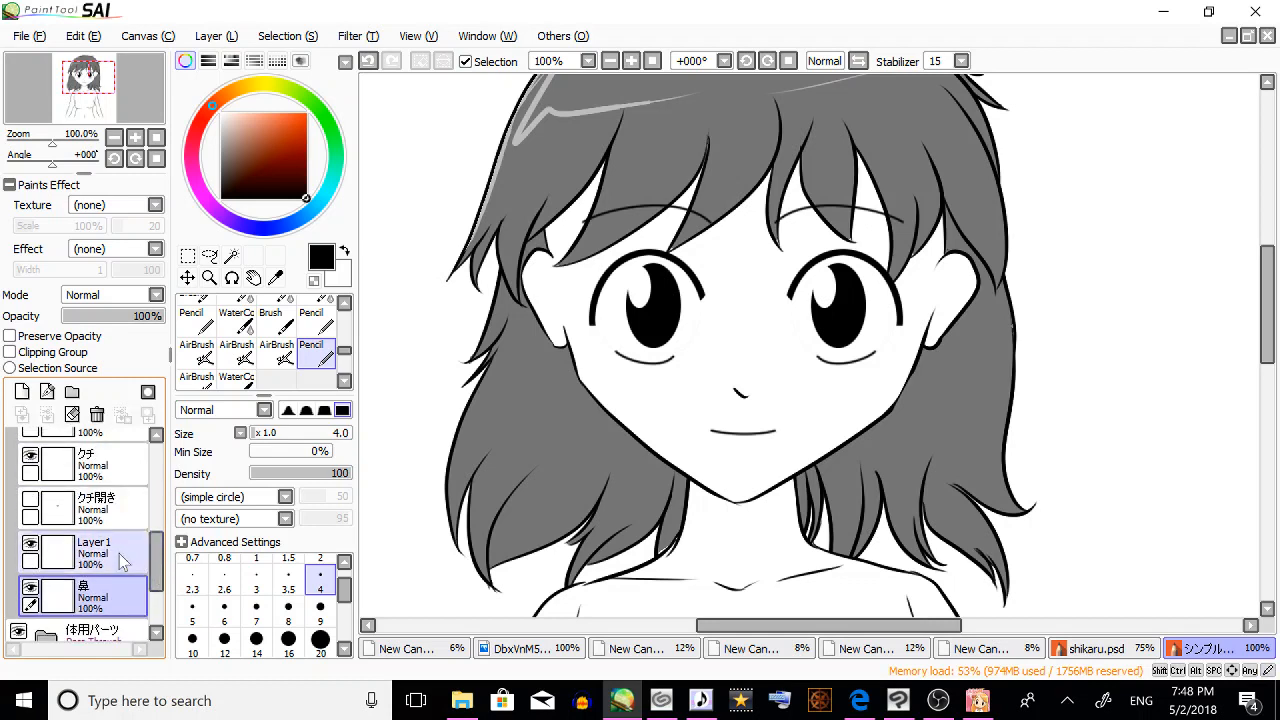
pyautogui.click(97, 416)
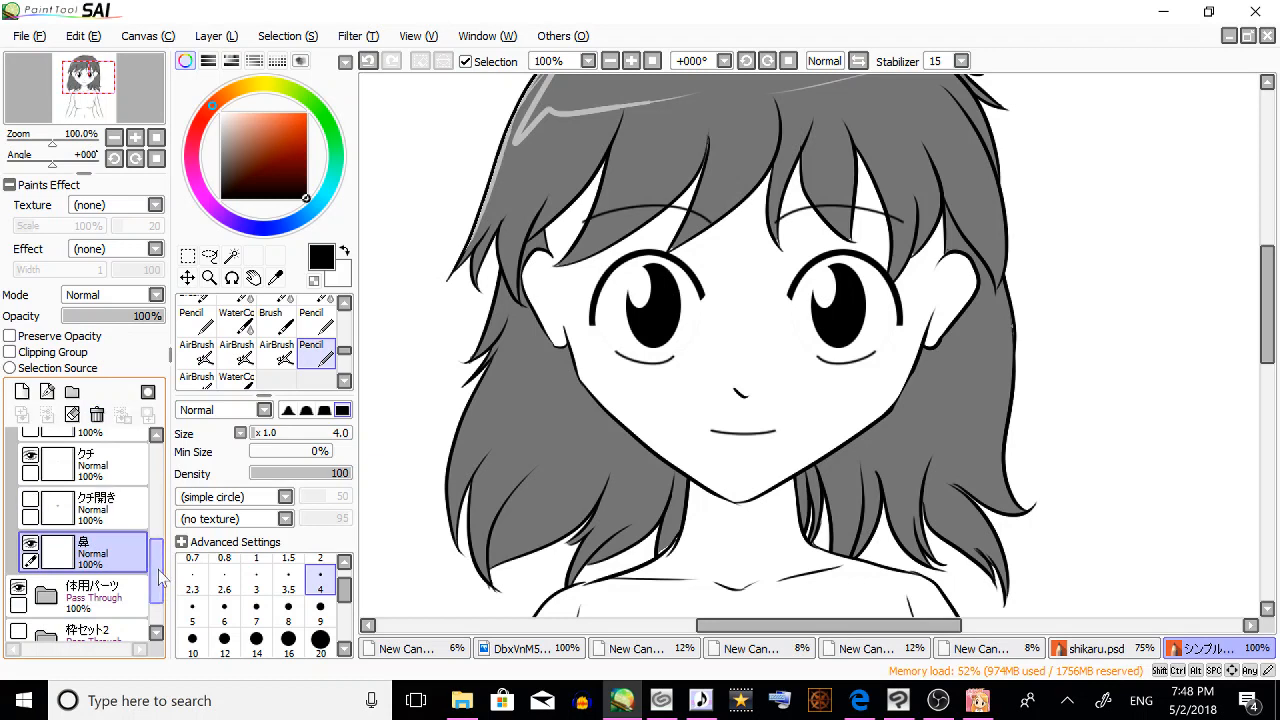
# Check the open-mouth layer クチ開き by showing it briefly and hiding it again.
pyautogui.scroll(1, 160, 578)
pyautogui.click(33, 542)
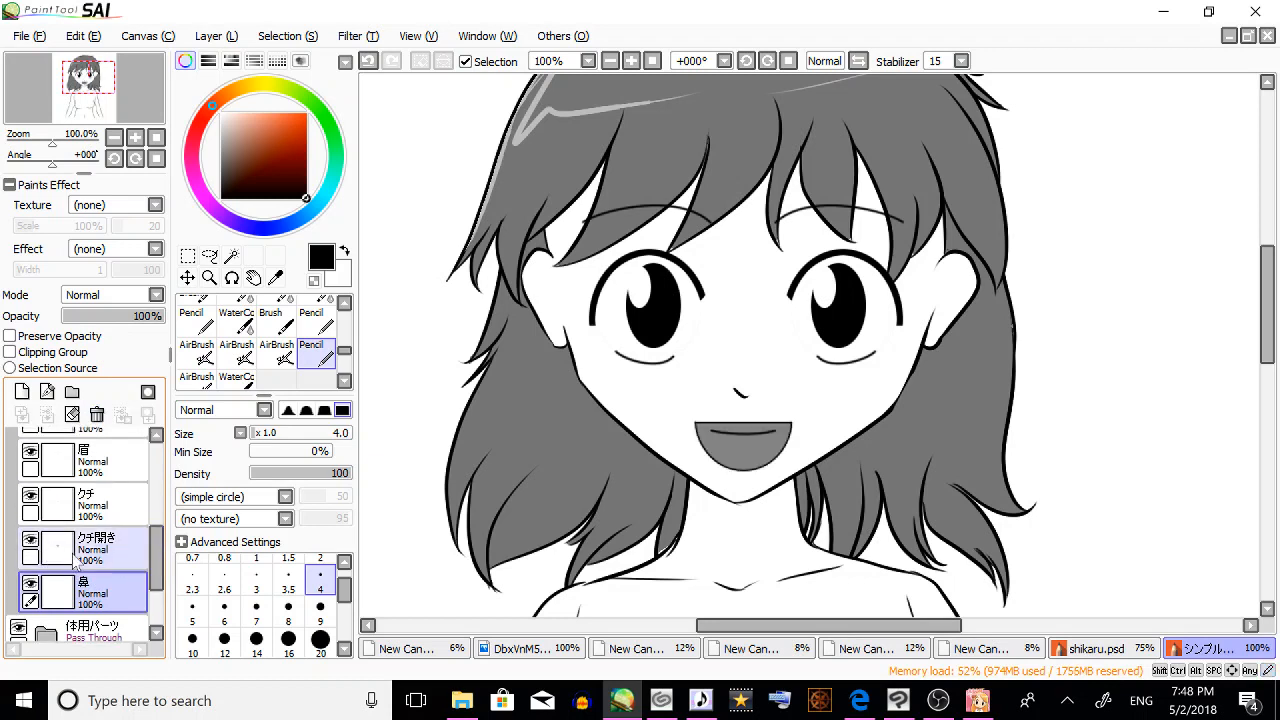
pyautogui.click(31, 542)
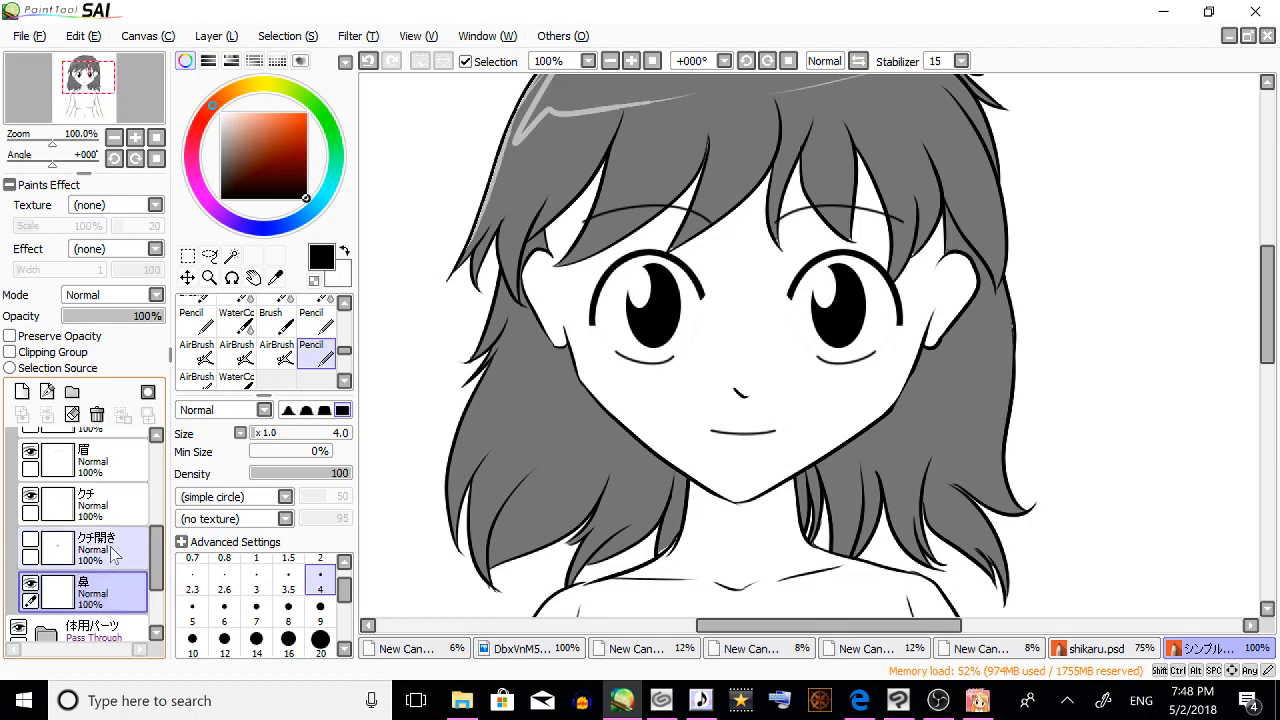
# Add a new layer above the mouth layer クチ and lower the クチ layer's opacity to 32%.
pyautogui.scroll(2, 35, 540)
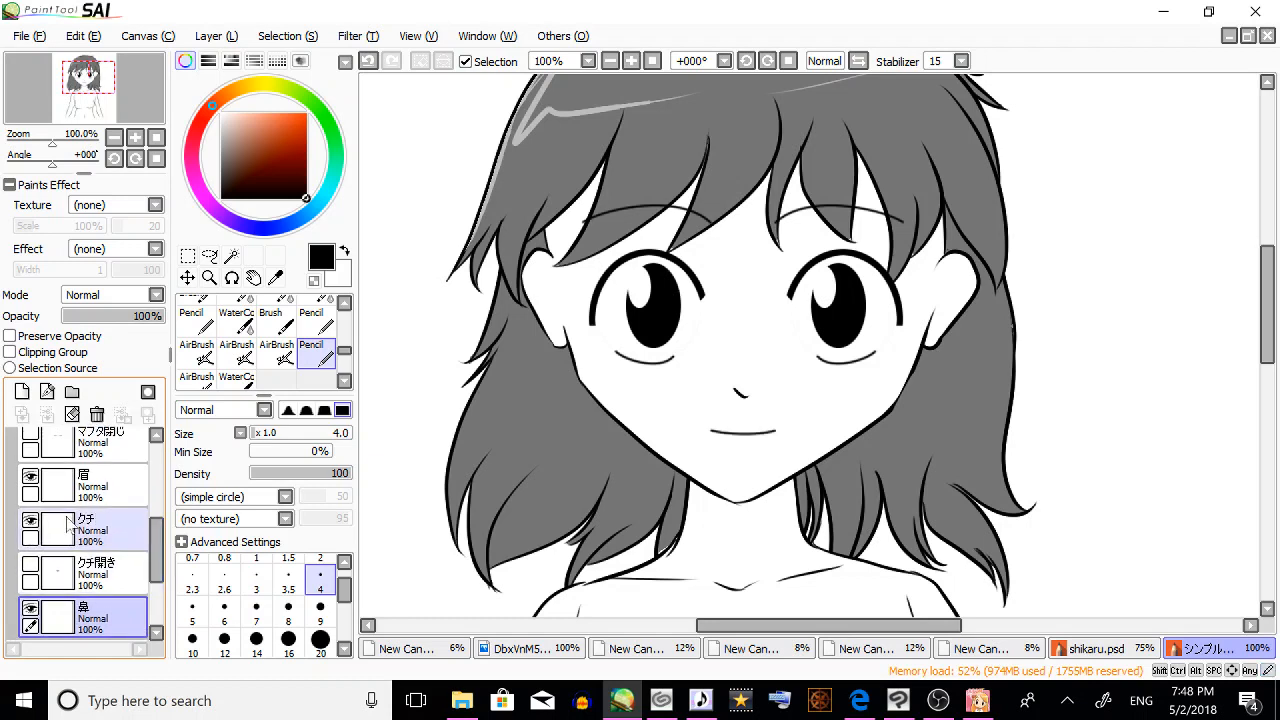
pyautogui.click(97, 537)
pyautogui.click(22, 392)
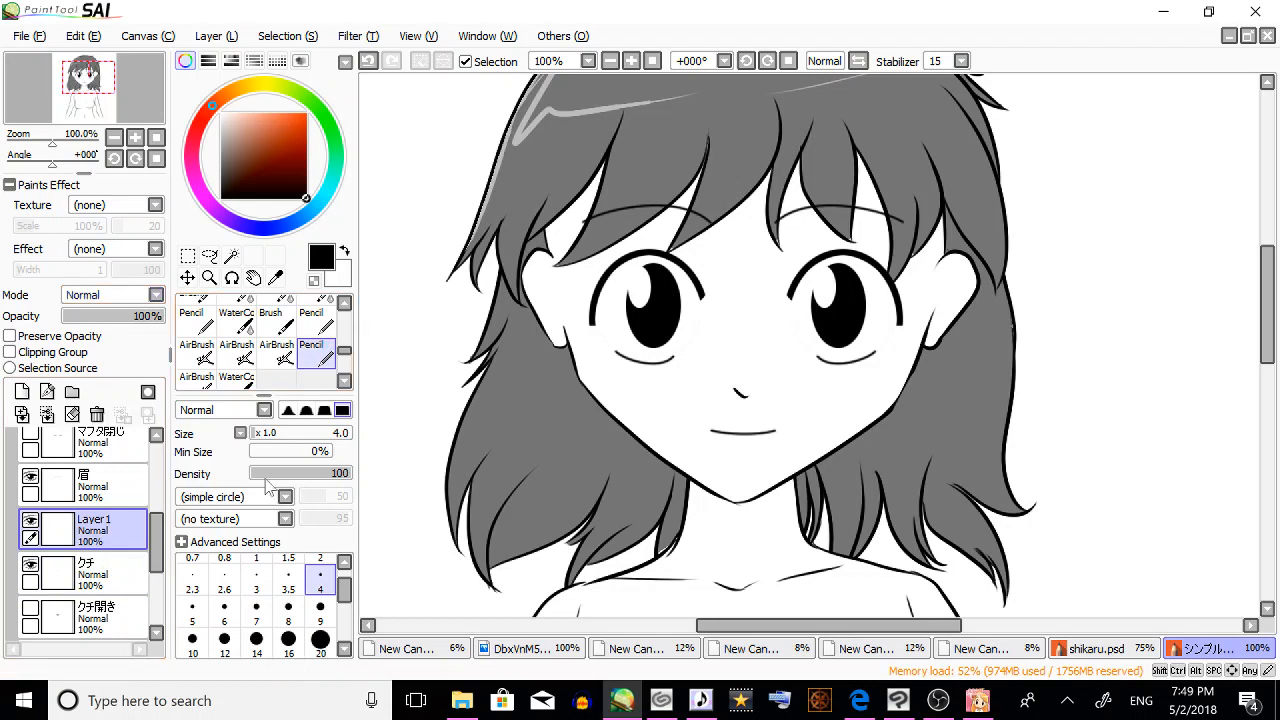
pyautogui.click(105, 570)
pyautogui.moveTo(110, 316); pyautogui.dragTo(108, 330)
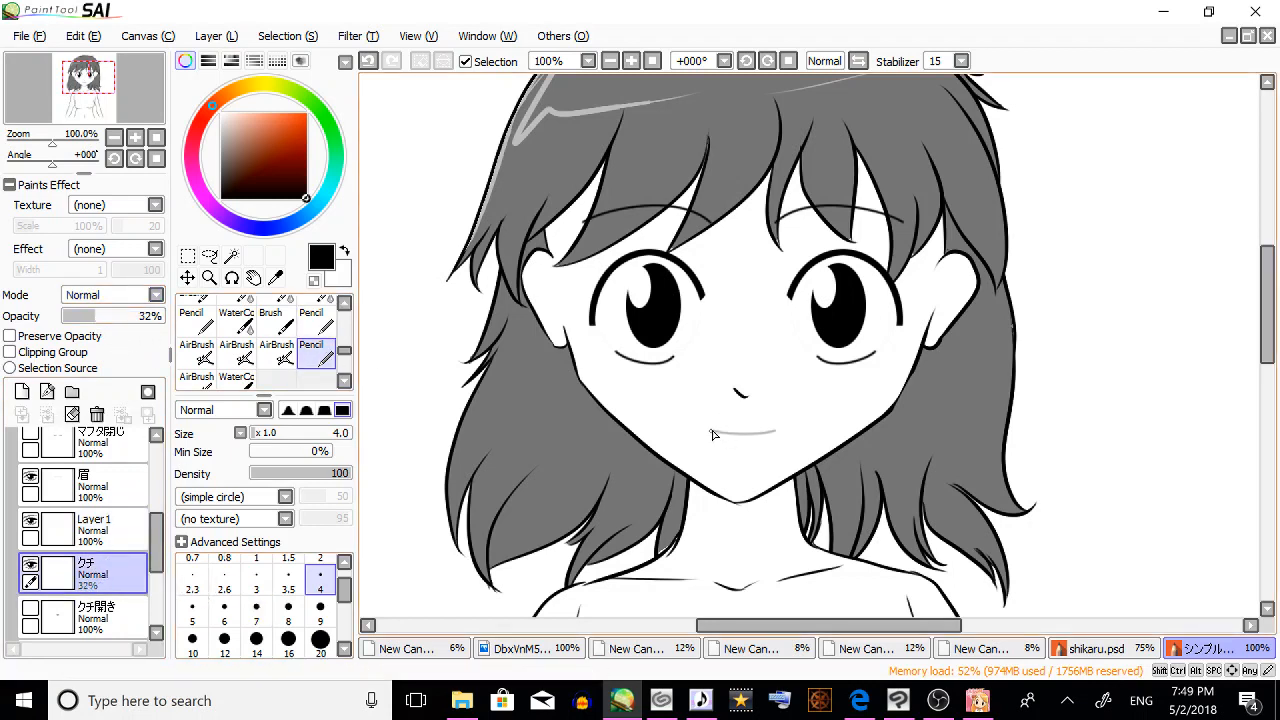
# Try several pencil strokes for a new mouth line over the faded mouth and undo them, keeping the クチ layer at 32% opacity.
pyautogui.moveTo(707, 430); pyautogui.dragTo(721, 432)
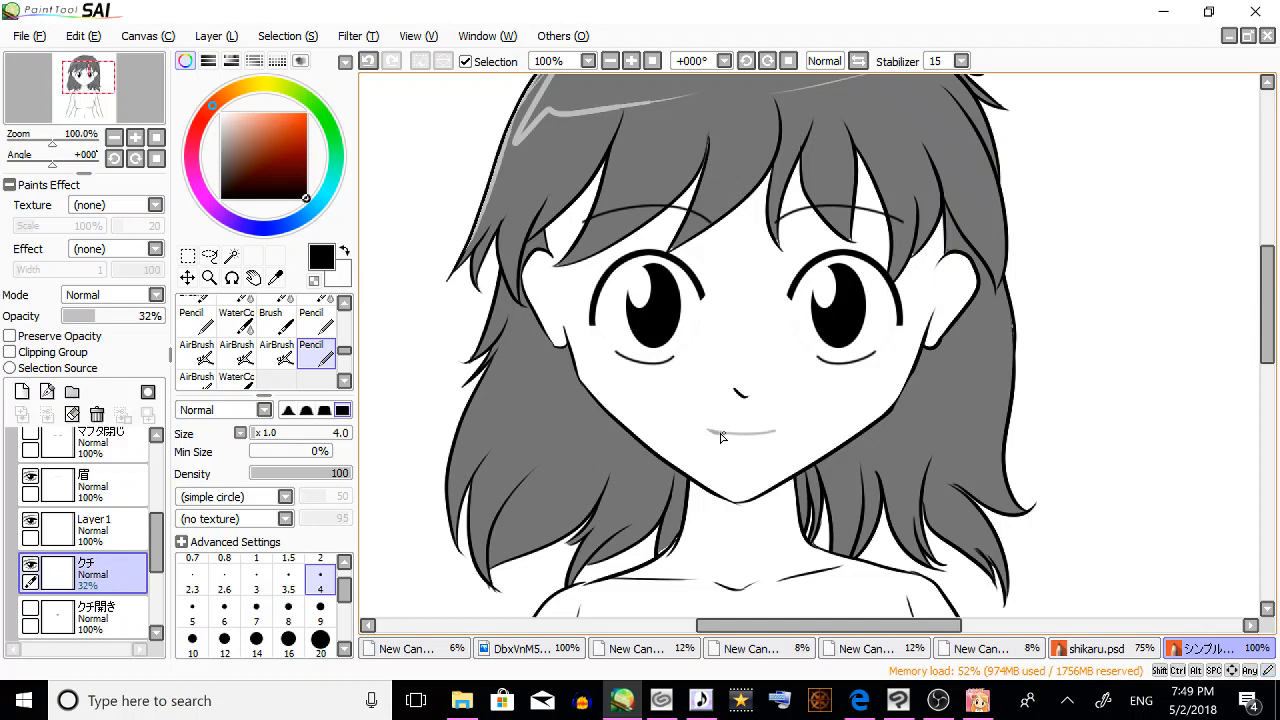
pyautogui.click(368, 61)
pyautogui.click(95, 525)
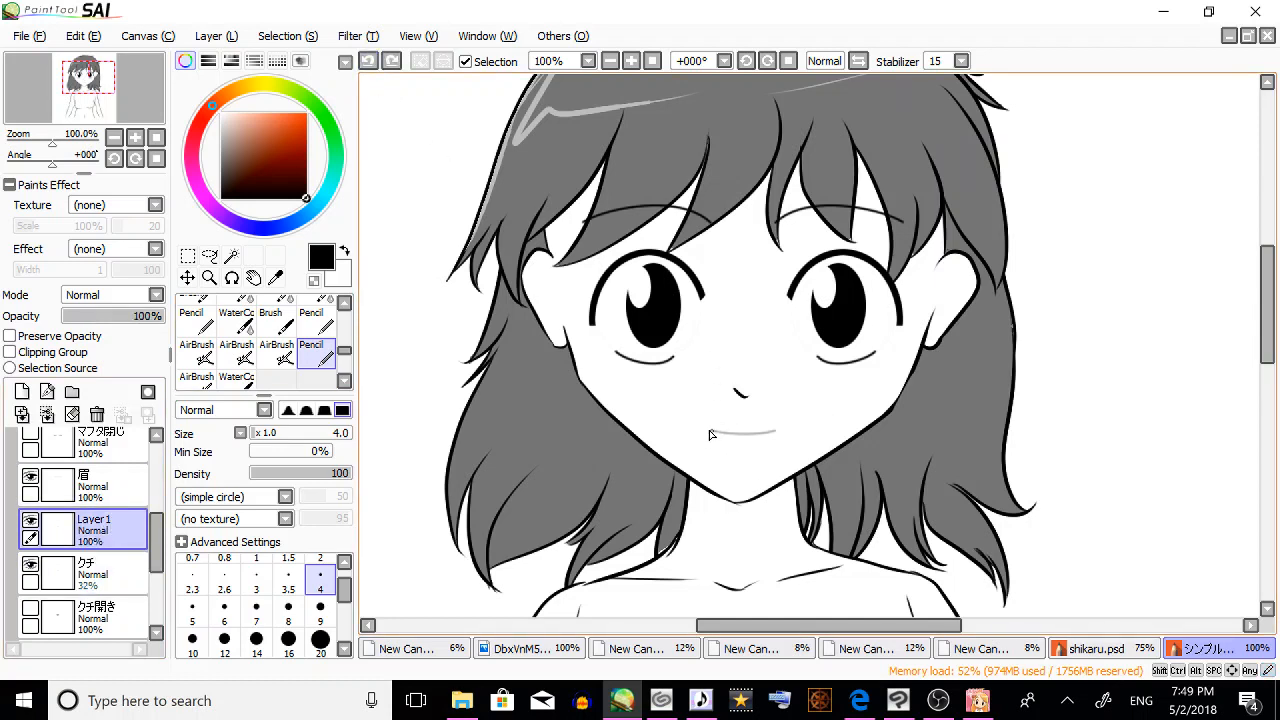
pyautogui.moveTo(710, 434); pyautogui.dragTo(777, 427)
pyautogui.hotkey('ctrl', 'z')
pyautogui.moveTo(713, 436); pyautogui.dragTo(779, 423)
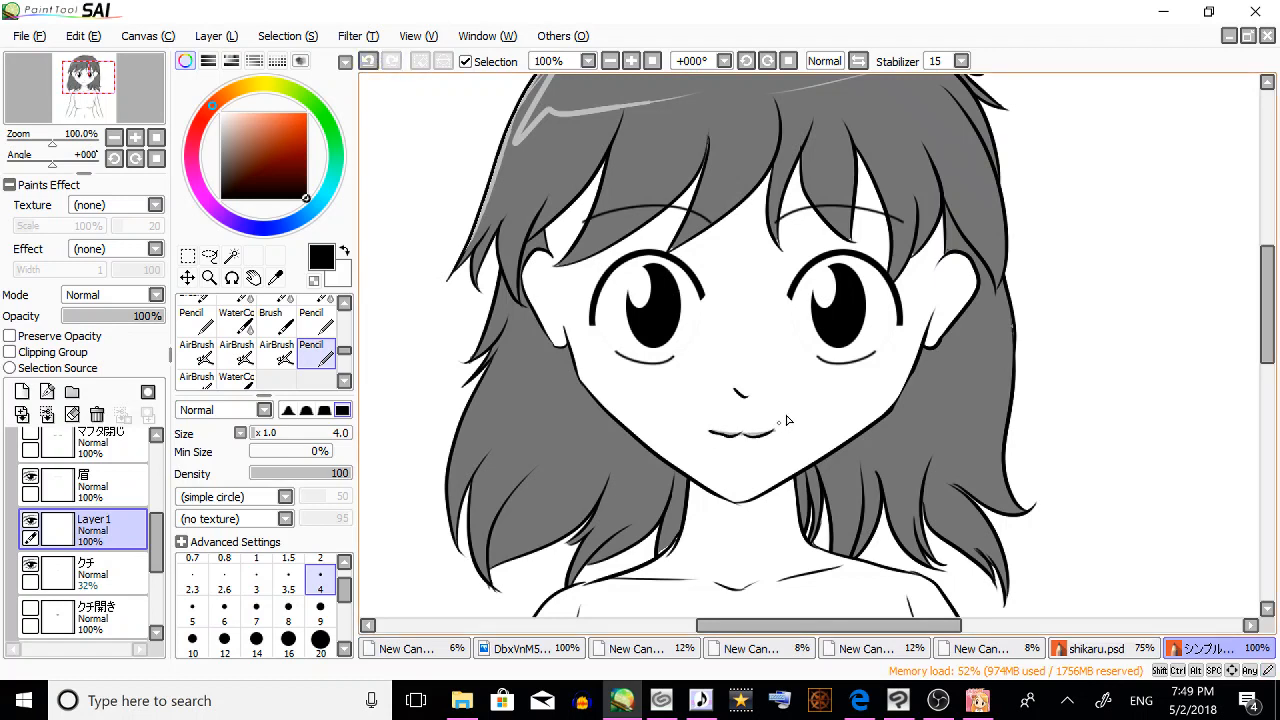
pyautogui.click(372, 61)
pyautogui.click(372, 61)
pyautogui.moveTo(741, 440); pyautogui.dragTo(778, 429)
pyautogui.click(370, 63)
pyautogui.click(370, 63)
pyautogui.click(370, 63)
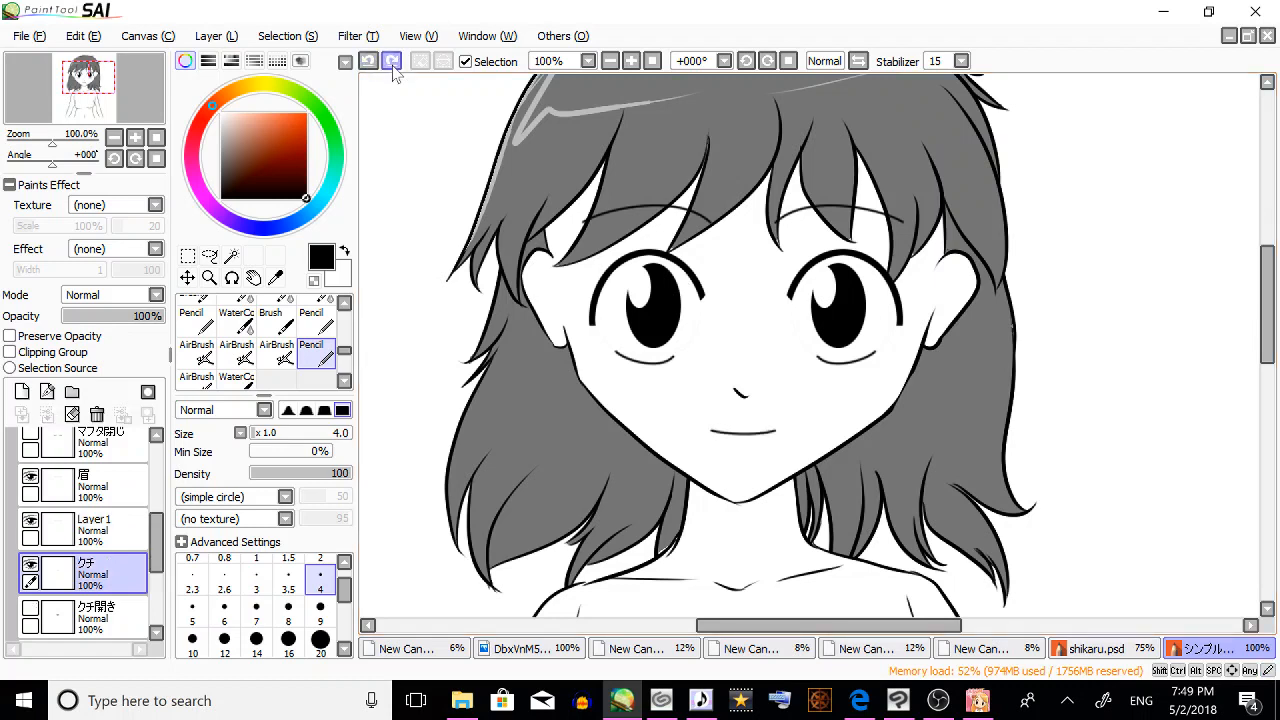
pyautogui.click(394, 65)
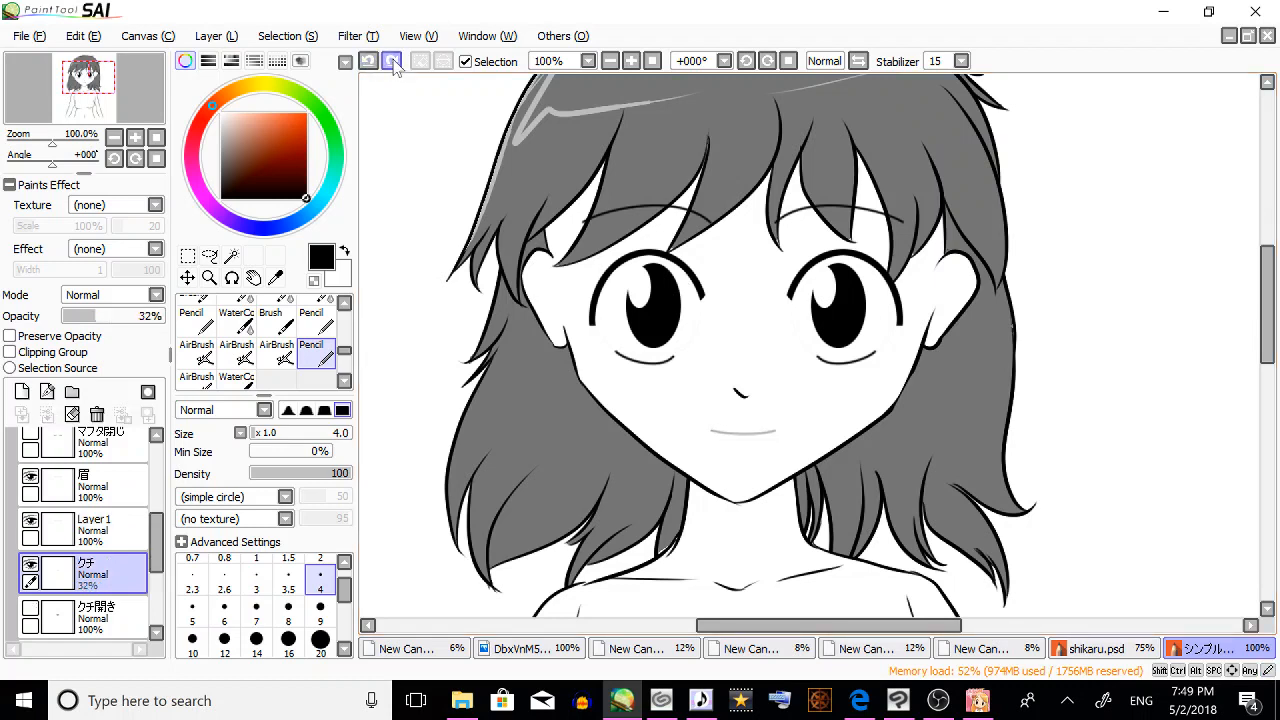
# Draw a slightly curved black mouth line on Layer1, following the faded mouth beneath it.
pyautogui.click(122, 537)
pyautogui.click(712, 432)
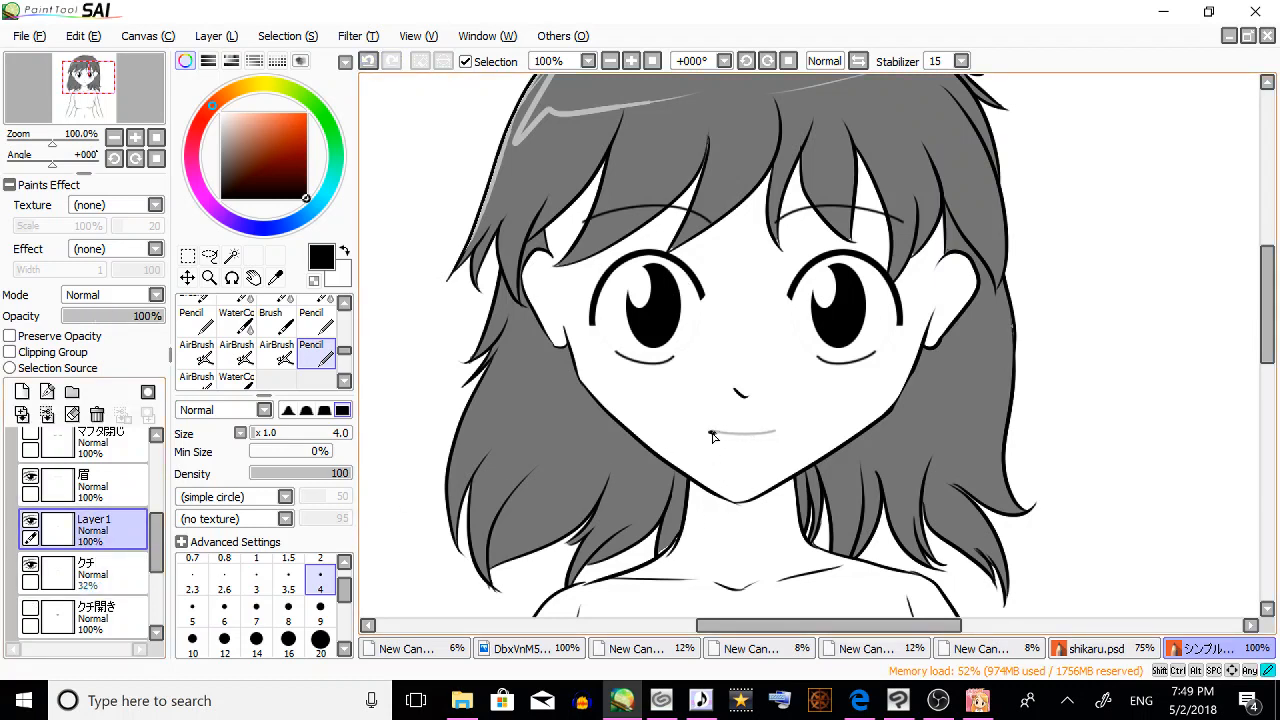
pyautogui.moveTo(748, 438); pyautogui.dragTo(770, 434)
# Copy the name of the faded mouth layer クチ, leaving that layer's name as it is.
pyautogui.doubleClick(100, 572)
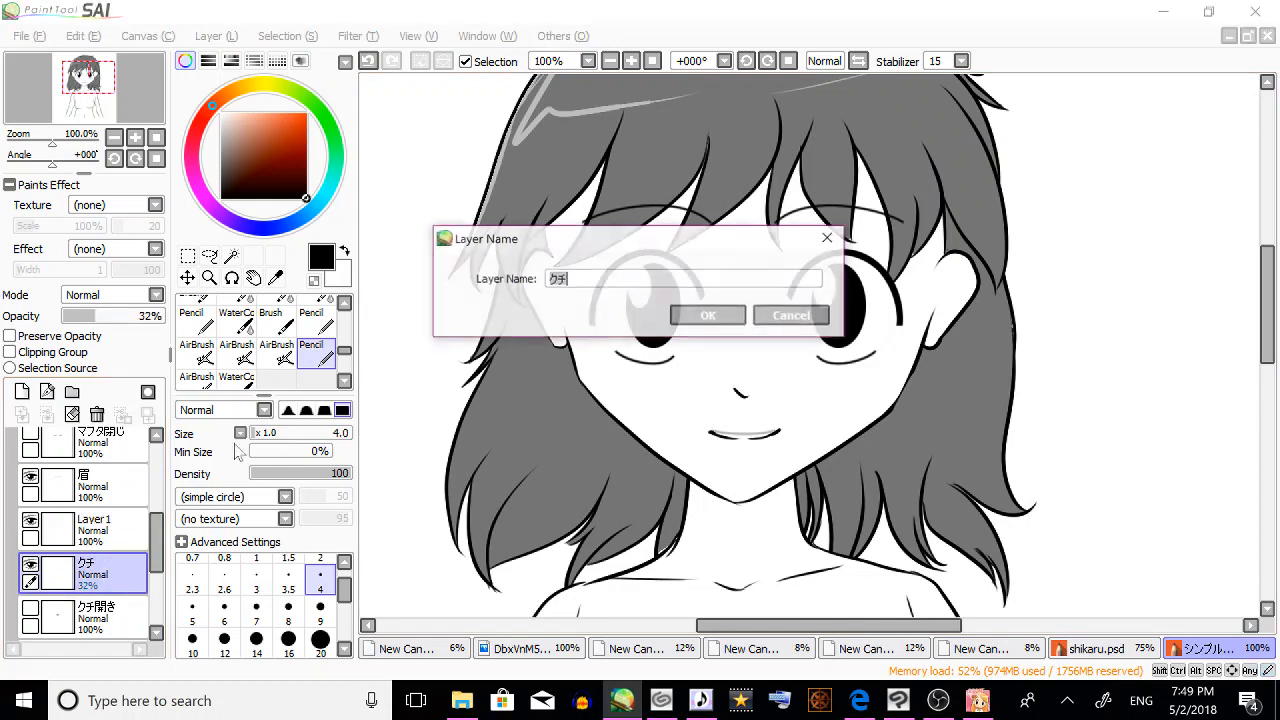
pyautogui.rightClick(572, 291)
pyautogui.click(600, 340)
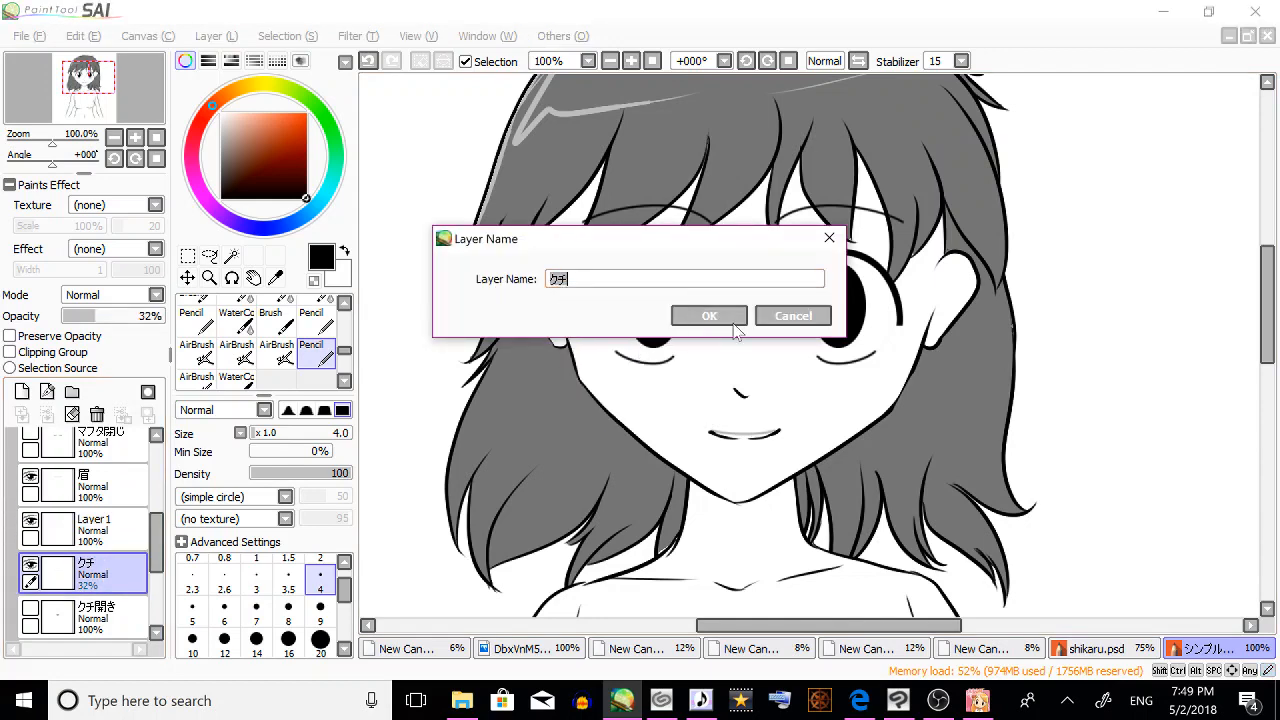
pyautogui.click(793, 316)
# Rename Layer1 with the copied name クチ and delete the faded クチ layer at 32% opacity.
pyautogui.doubleClick(95, 522)
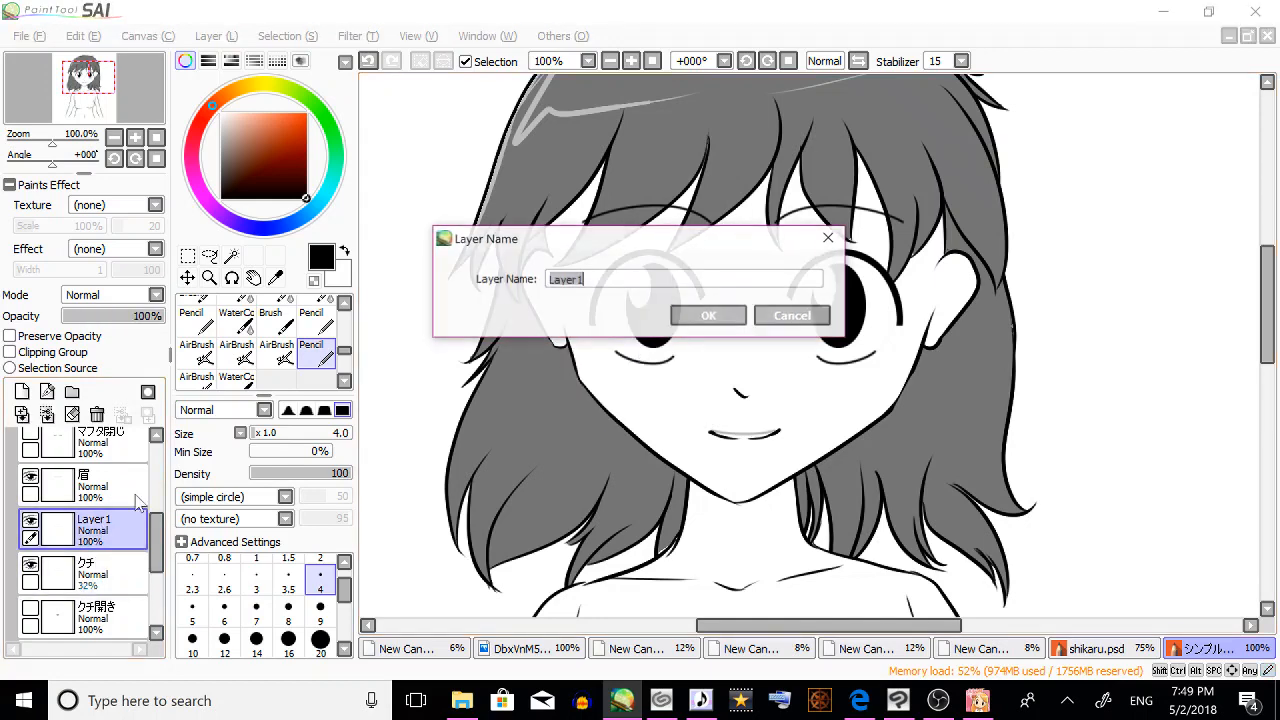
pyautogui.rightClick(574, 284)
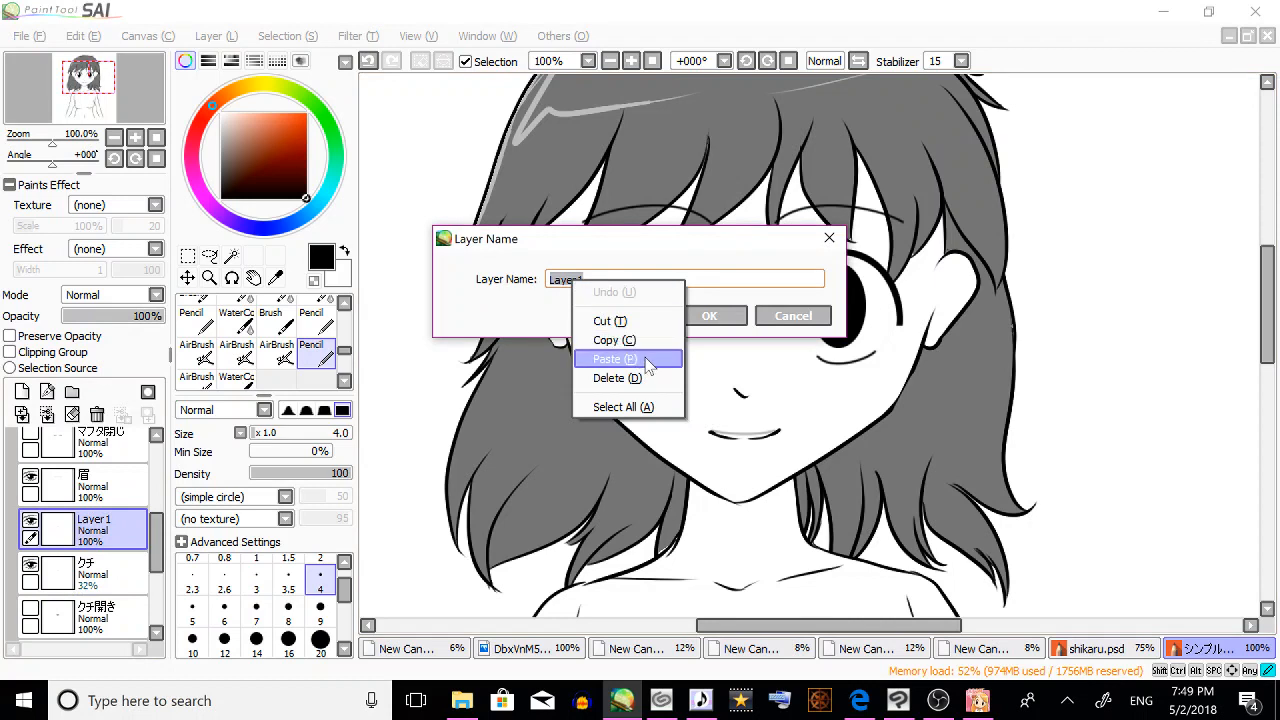
pyautogui.click(655, 360)
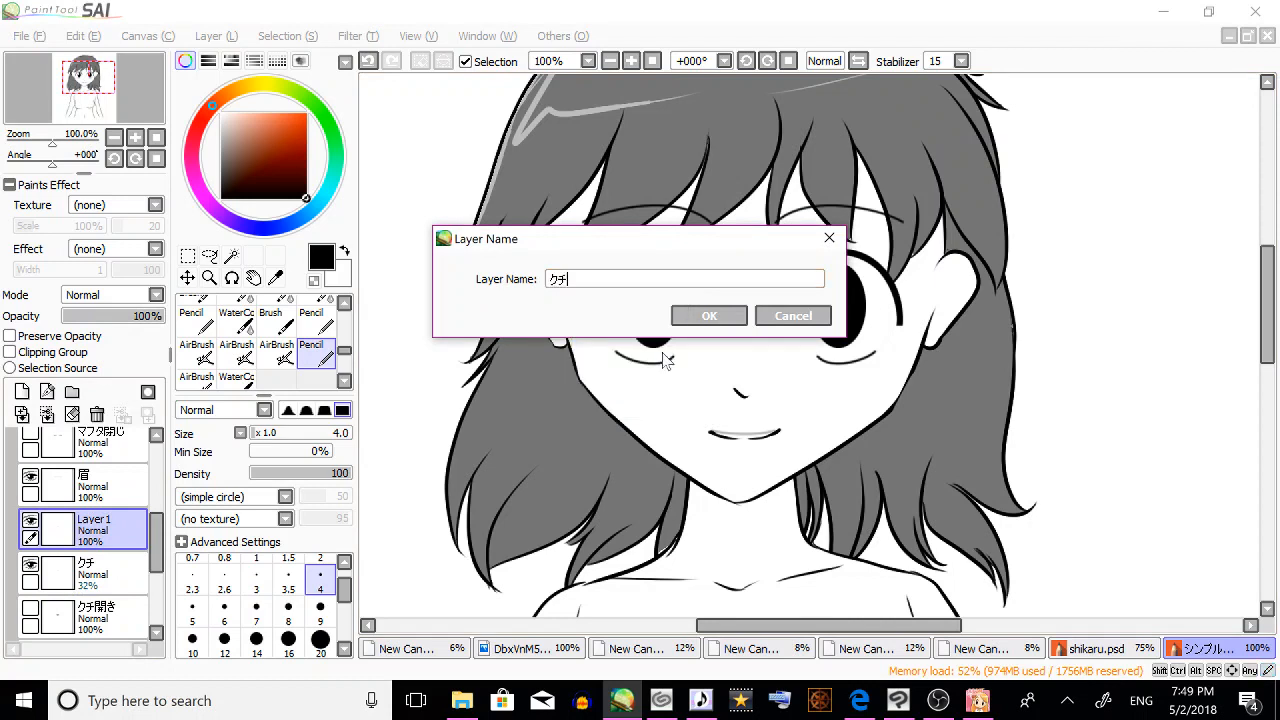
pyautogui.click(709, 316)
pyautogui.click(85, 593)
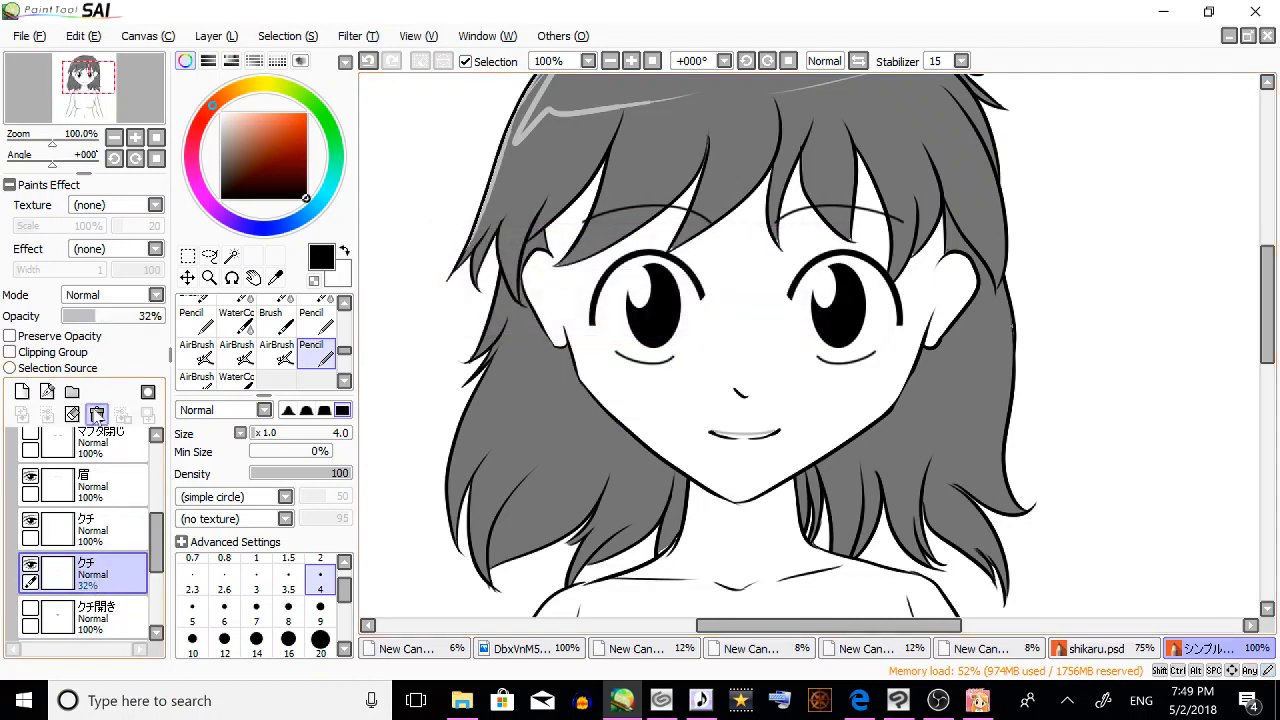
pyautogui.click(96, 414)
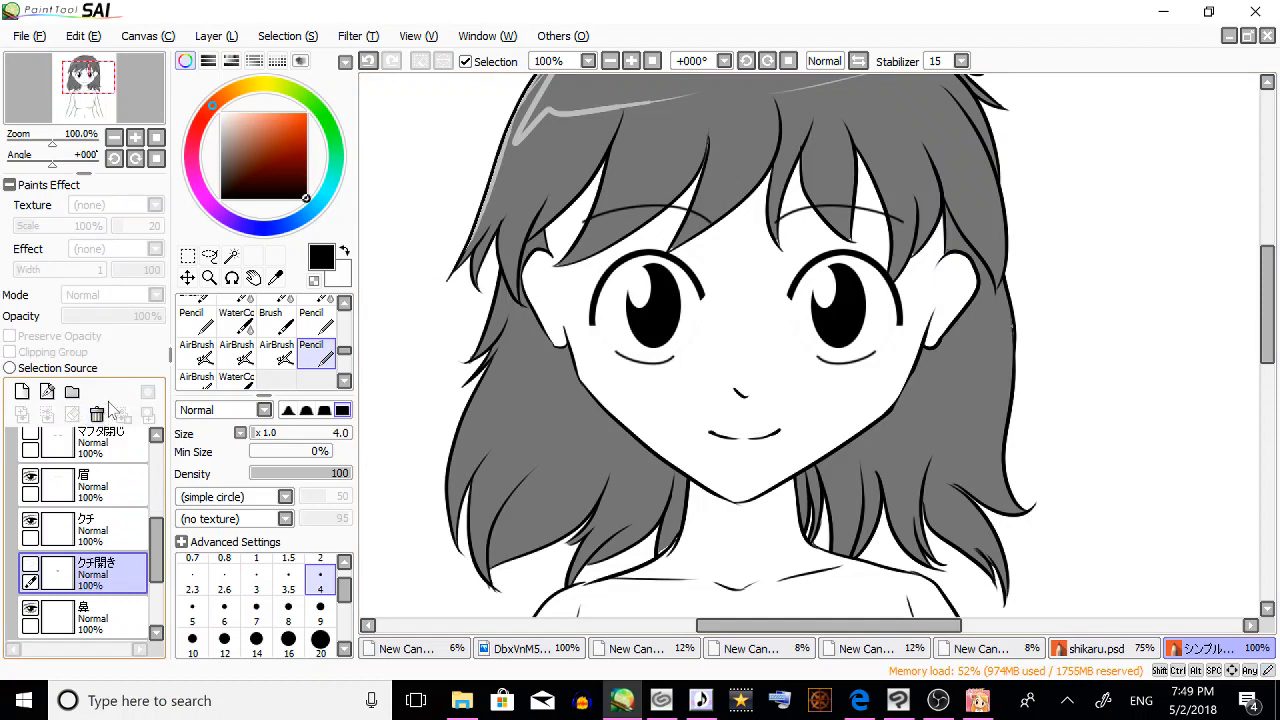
# Preview the open-mouth layer クチ開き by toggling its visibility, leaving it hidden.
pyautogui.moveTo(160, 560)
pyautogui.mouseDown()
pyautogui.moveTo(163, 582)
pyautogui.moveTo(164, 554)
pyautogui.mouseUp()
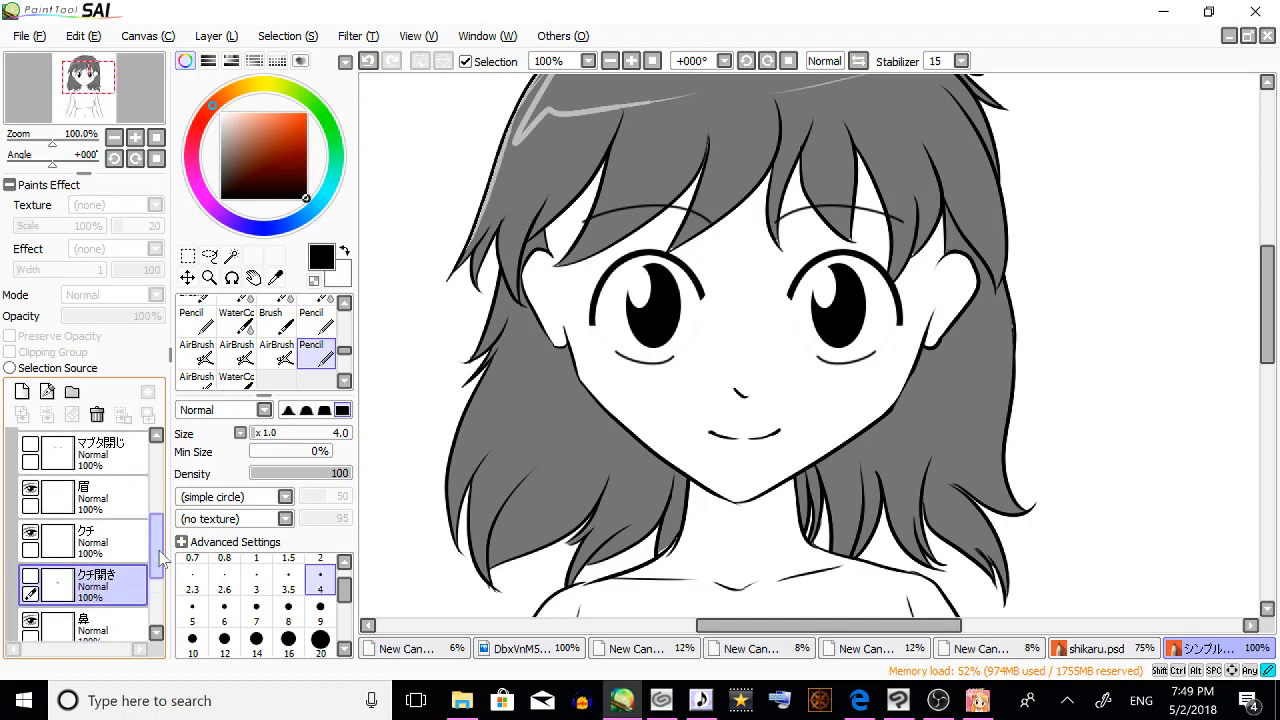
pyautogui.click(30, 581)
pyautogui.click(31, 581)
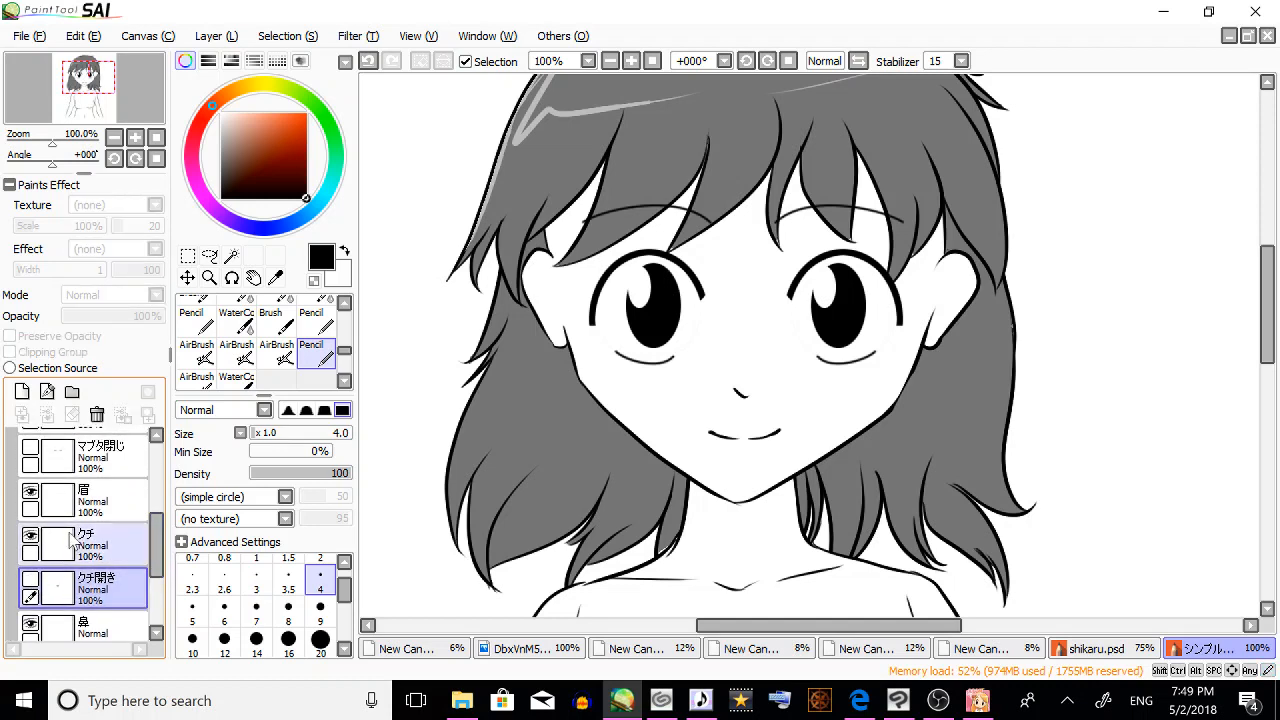
pyautogui.click(31, 581)
pyautogui.click(31, 581)
pyautogui.click(31, 581)
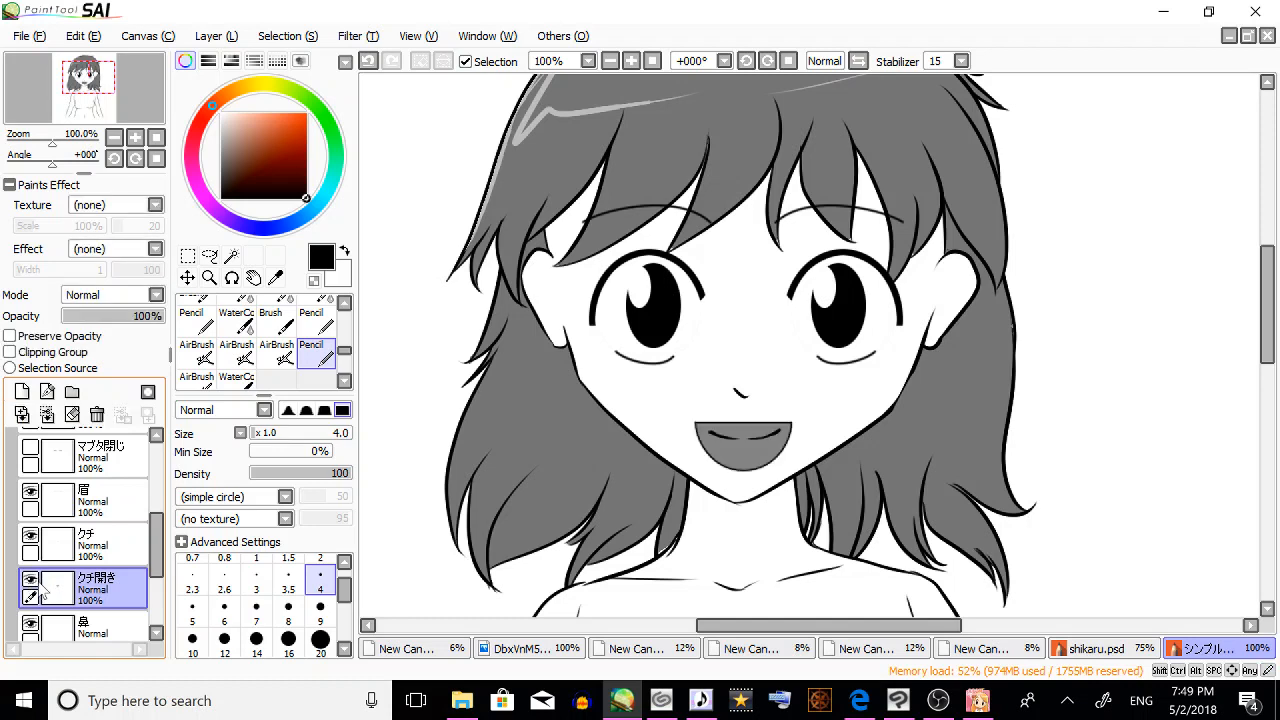
pyautogui.click(30, 581)
# Check the eyebrow layer 眉 by toggling its visibility, and compare it with the finished character in shikaru.psd.
pyautogui.moveTo(159, 544); pyautogui.dragTo(160, 532)
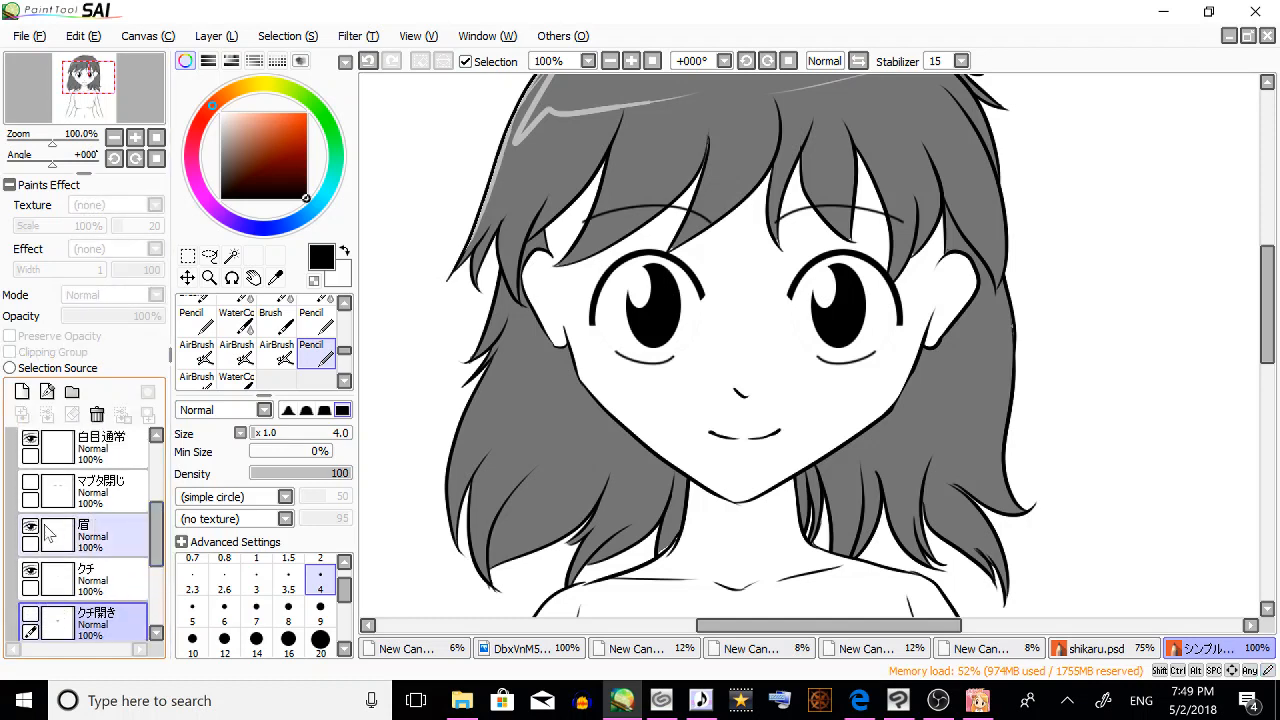
pyautogui.click(32, 534)
pyautogui.click(36, 529)
pyautogui.click(36, 529)
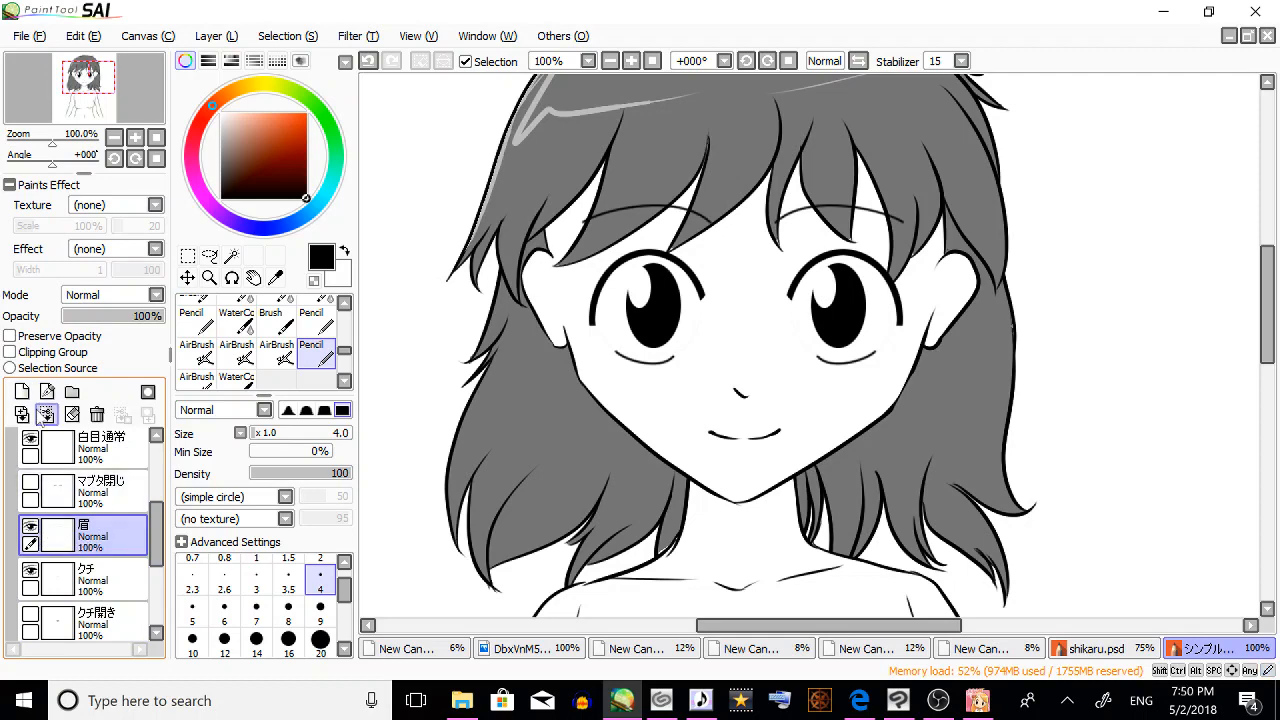
pyautogui.click(1142, 656)
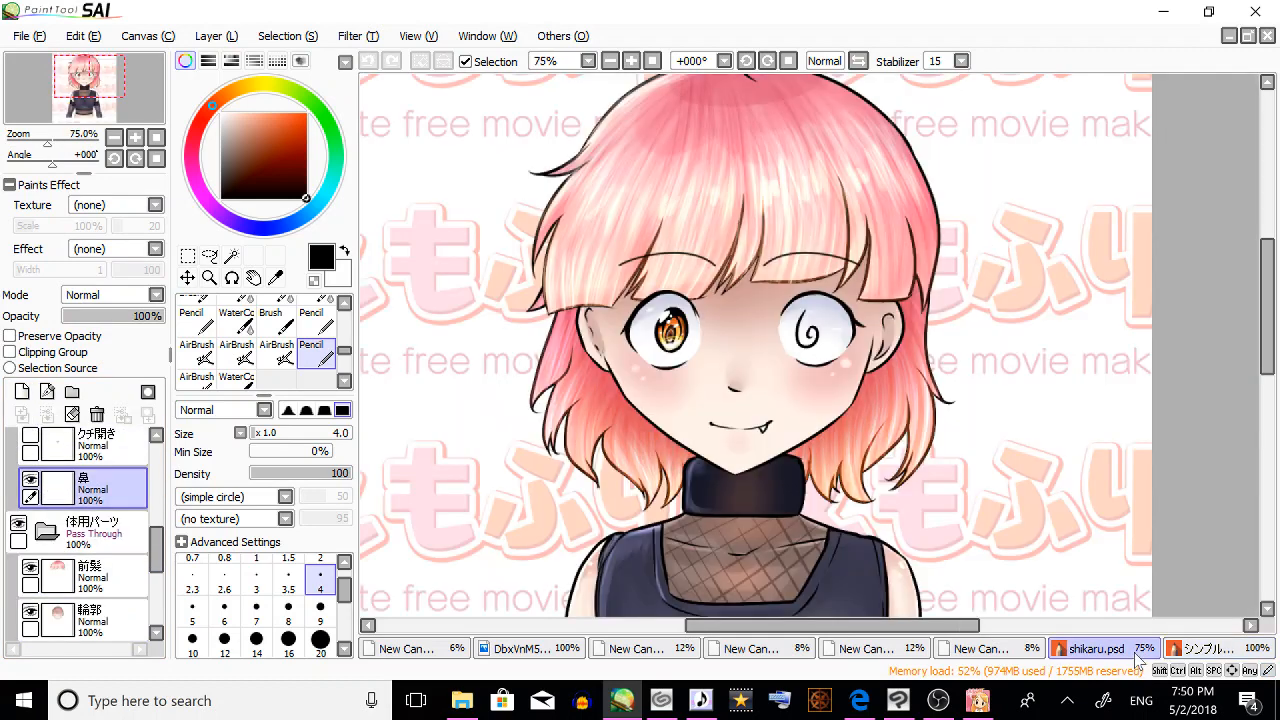
pyautogui.click(1206, 649)
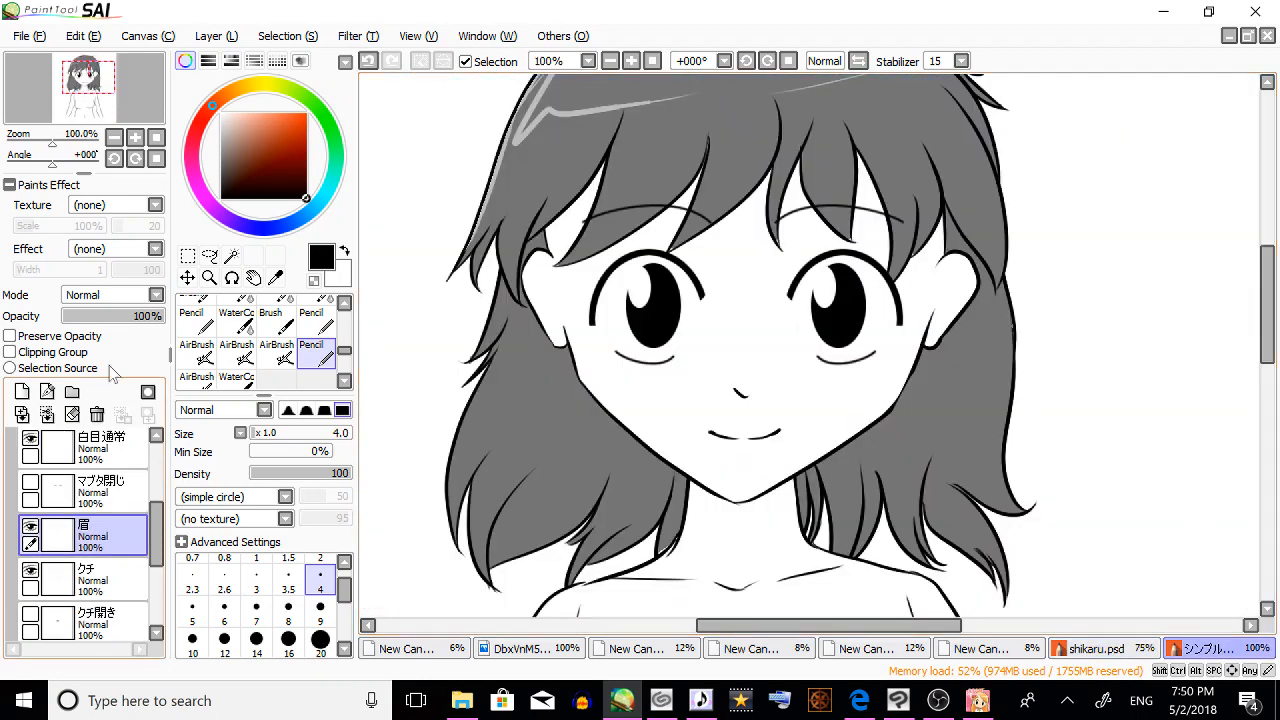
# Lower the 眉 layer's opacity to 47% and trace the eyebrow on the face's left-hand side on a new layer above it.
pyautogui.moveTo(135, 316); pyautogui.dragTo(110, 316)
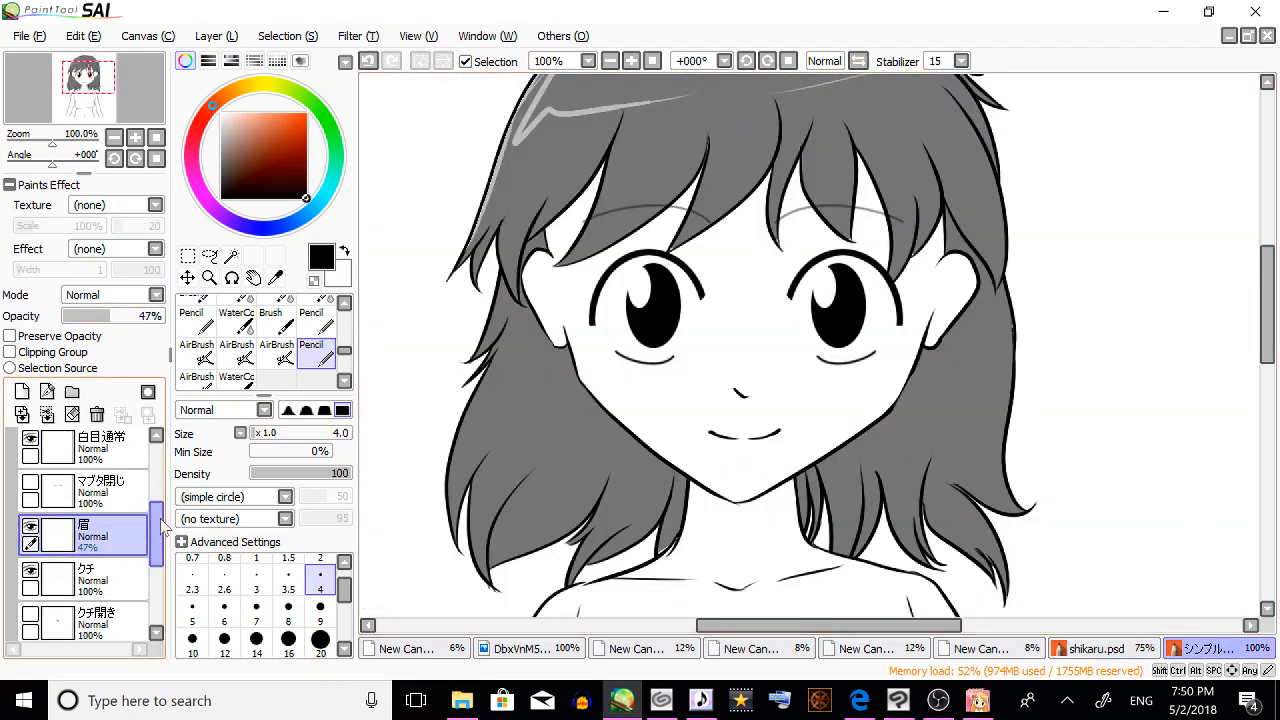
pyautogui.click(21, 391)
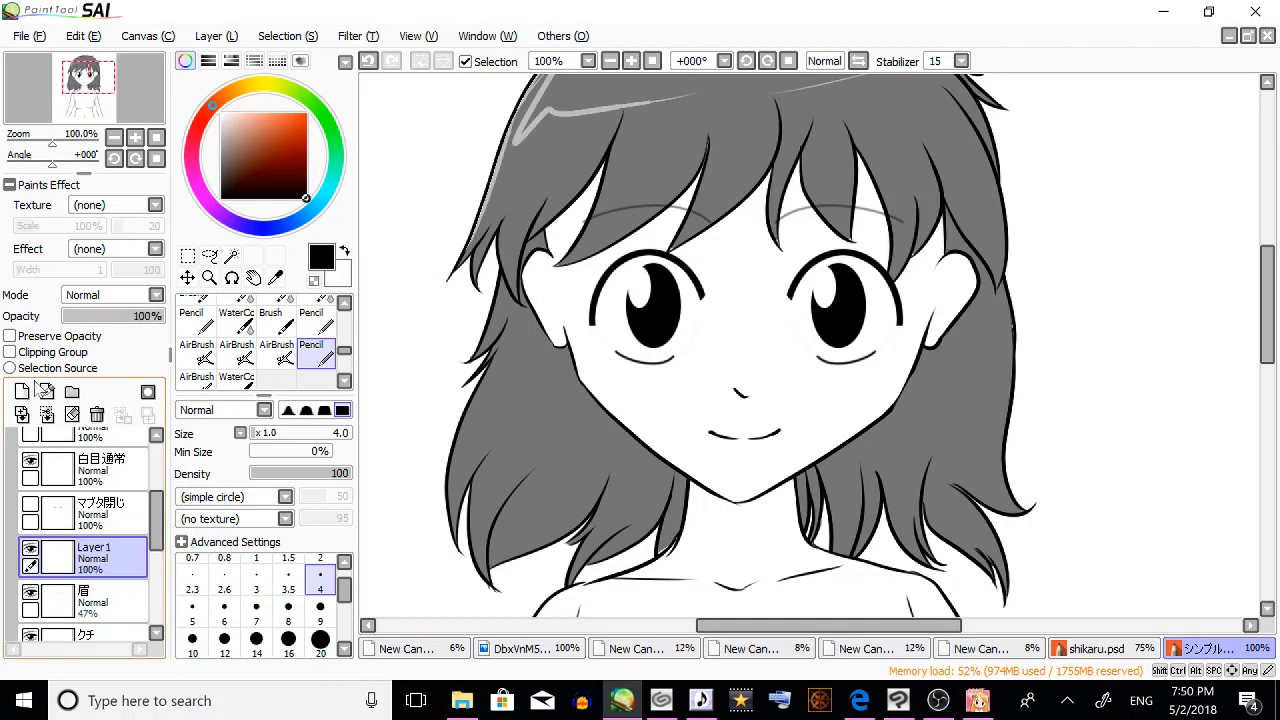
pyautogui.moveTo(584, 217); pyautogui.dragTo(712, 224)
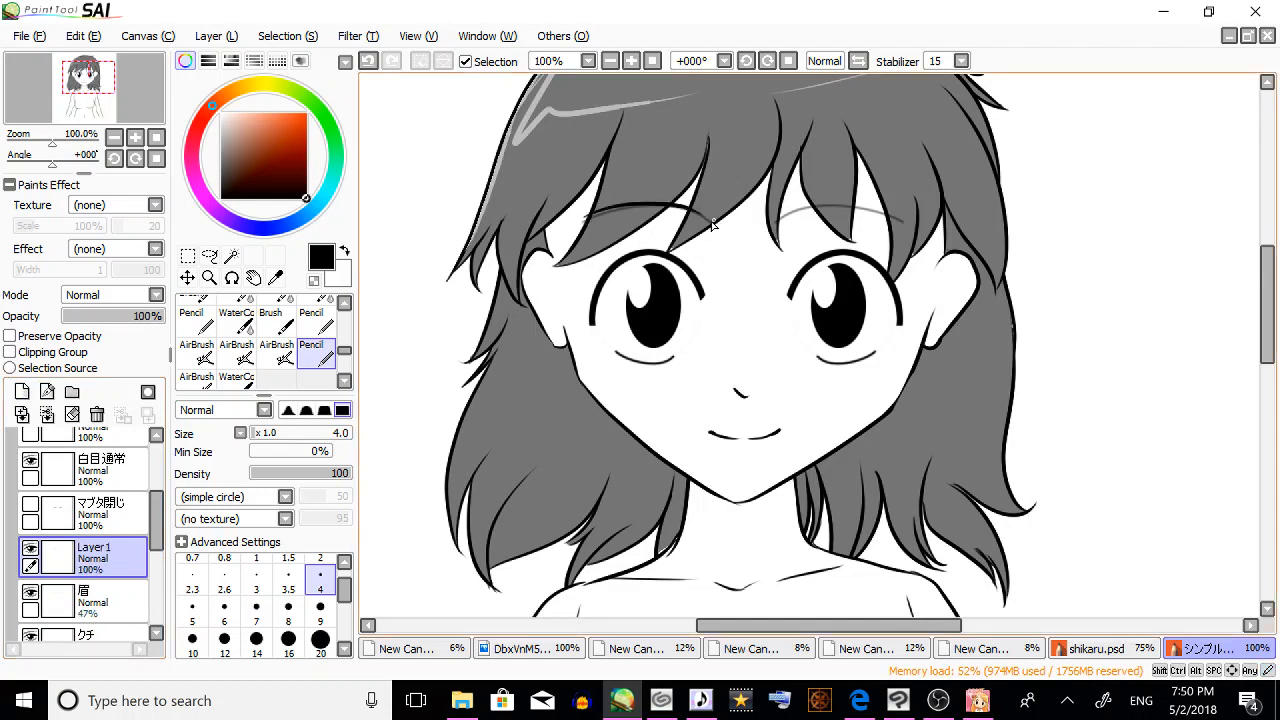
# Lasso the newly drawn eyebrow and paste a copy of it onto a new layer.
pyautogui.click(210, 256)
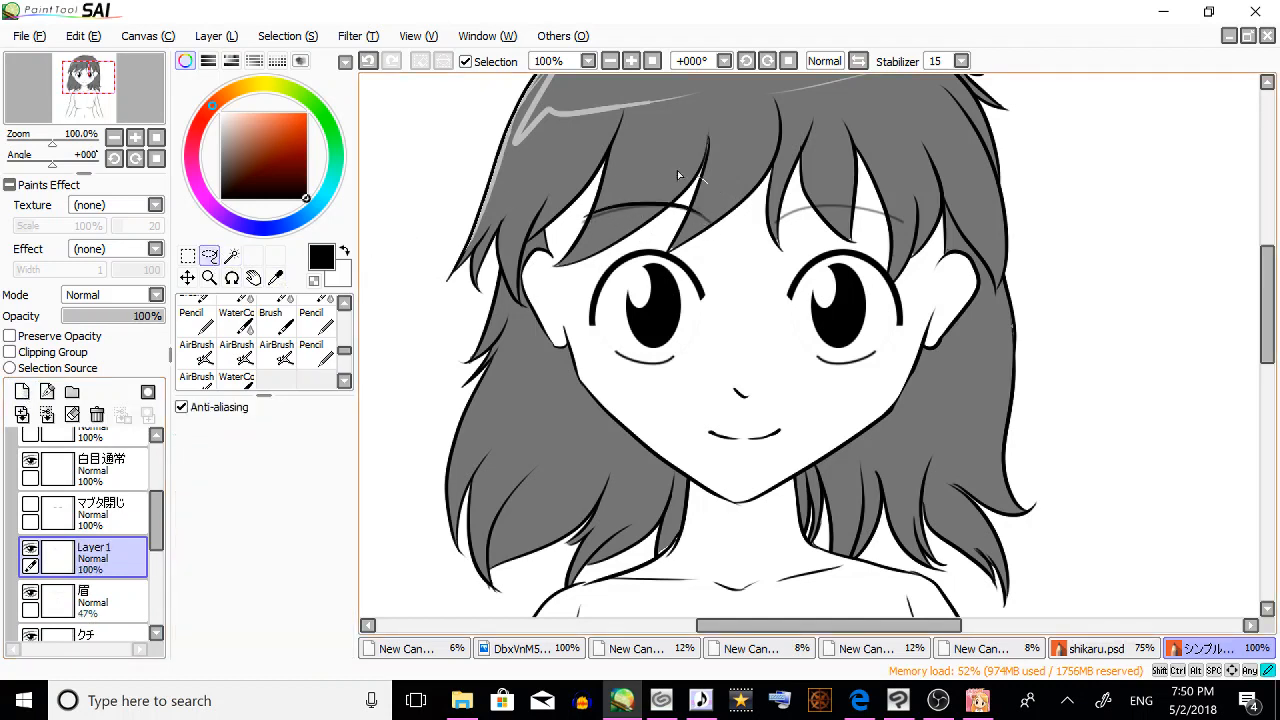
pyautogui.moveTo(696, 180); pyautogui.dragTo(676, 181)
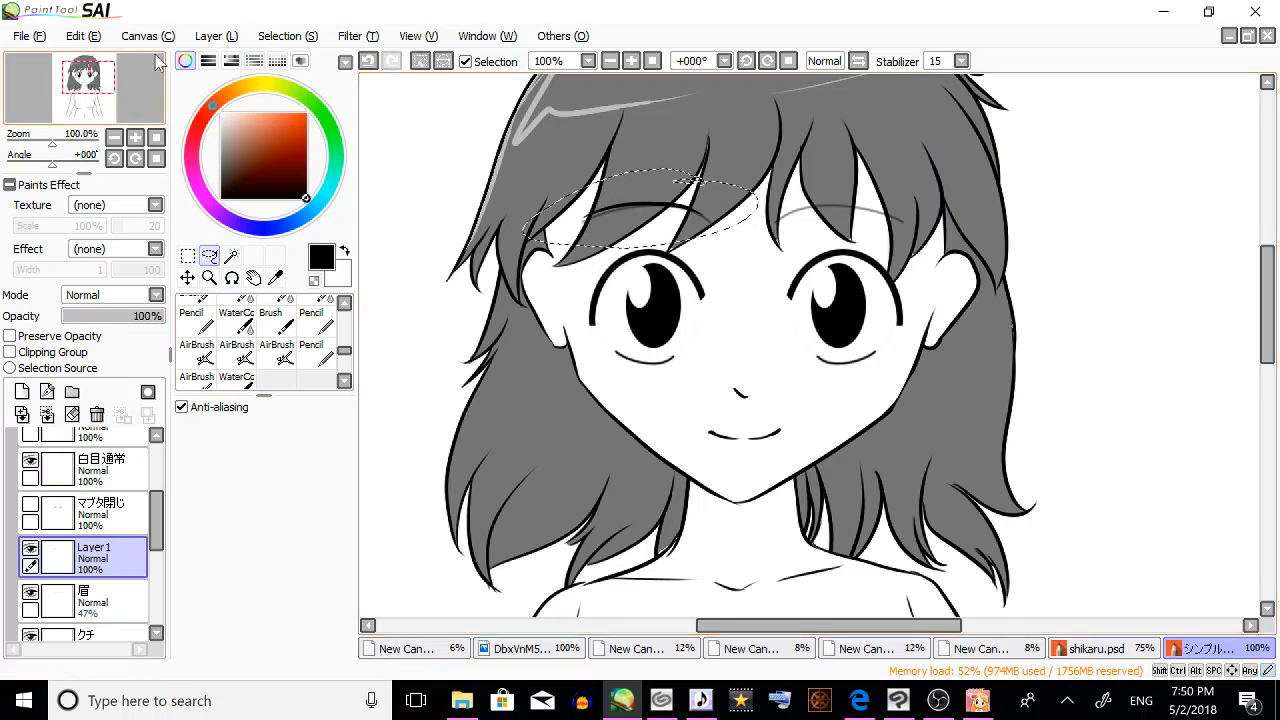
pyautogui.click(88, 36)
pyautogui.click(120, 127)
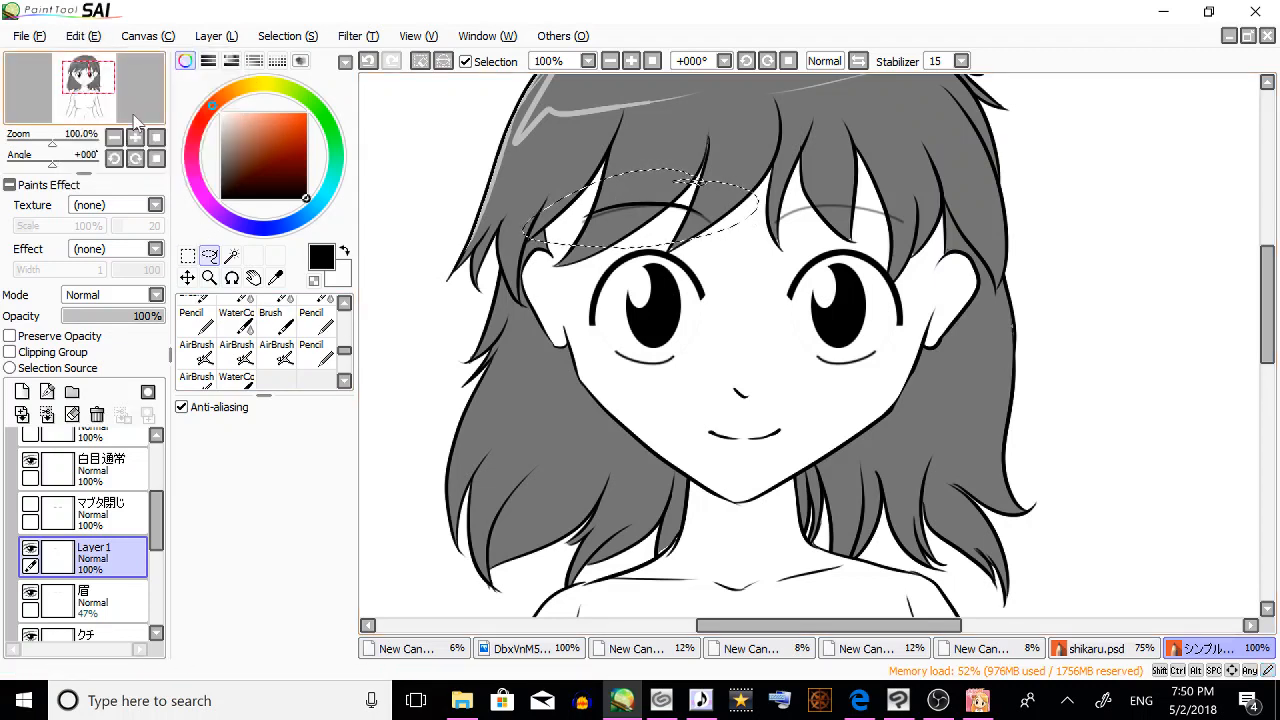
pyautogui.click(84, 36)
pyautogui.click(150, 146)
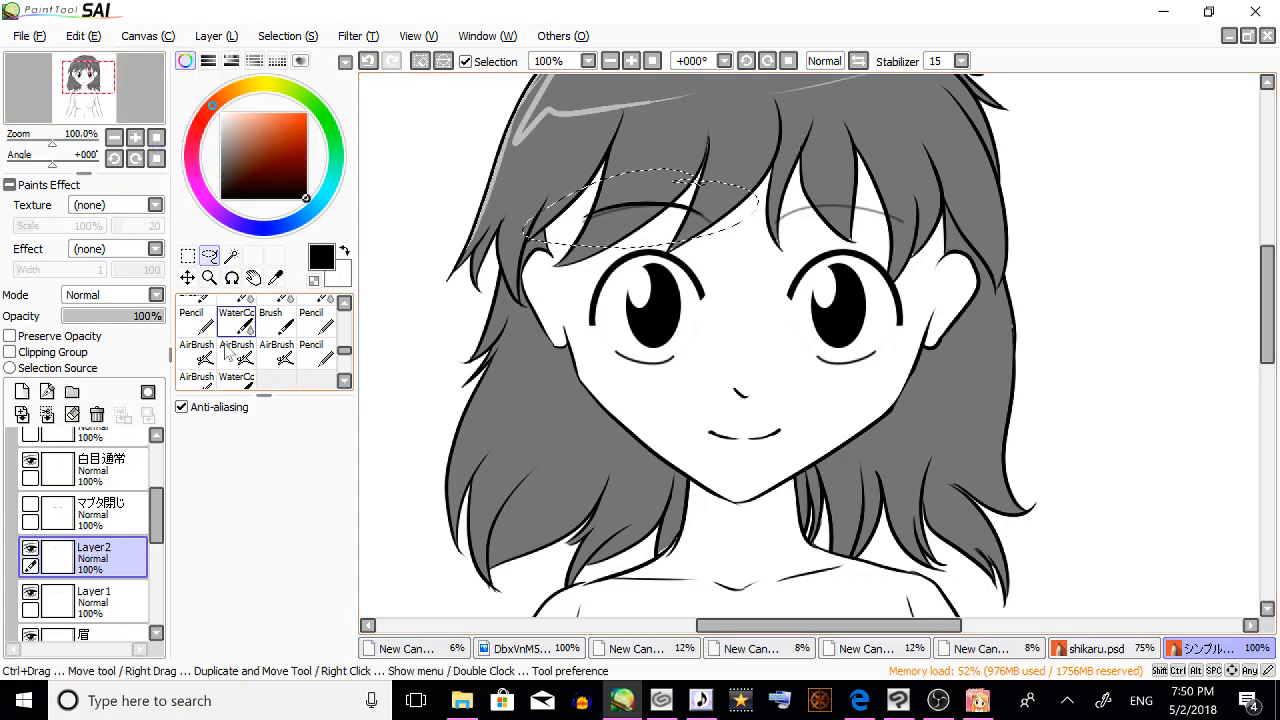
# Flip the copied eyebrow horizontally and position it over the other faded eyebrow, above the eye on the right-hand side of the face.
pyautogui.click(187, 277)
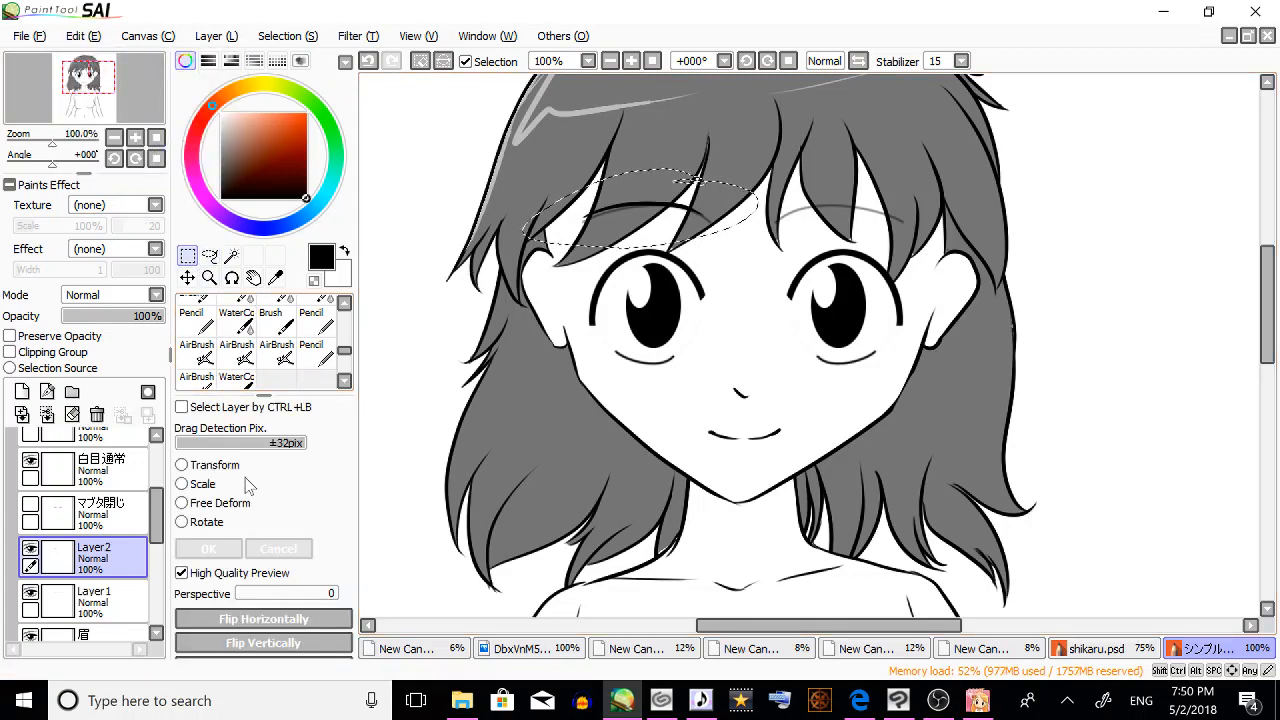
pyautogui.click(285, 618)
pyautogui.hotkey('ctrl', 't')
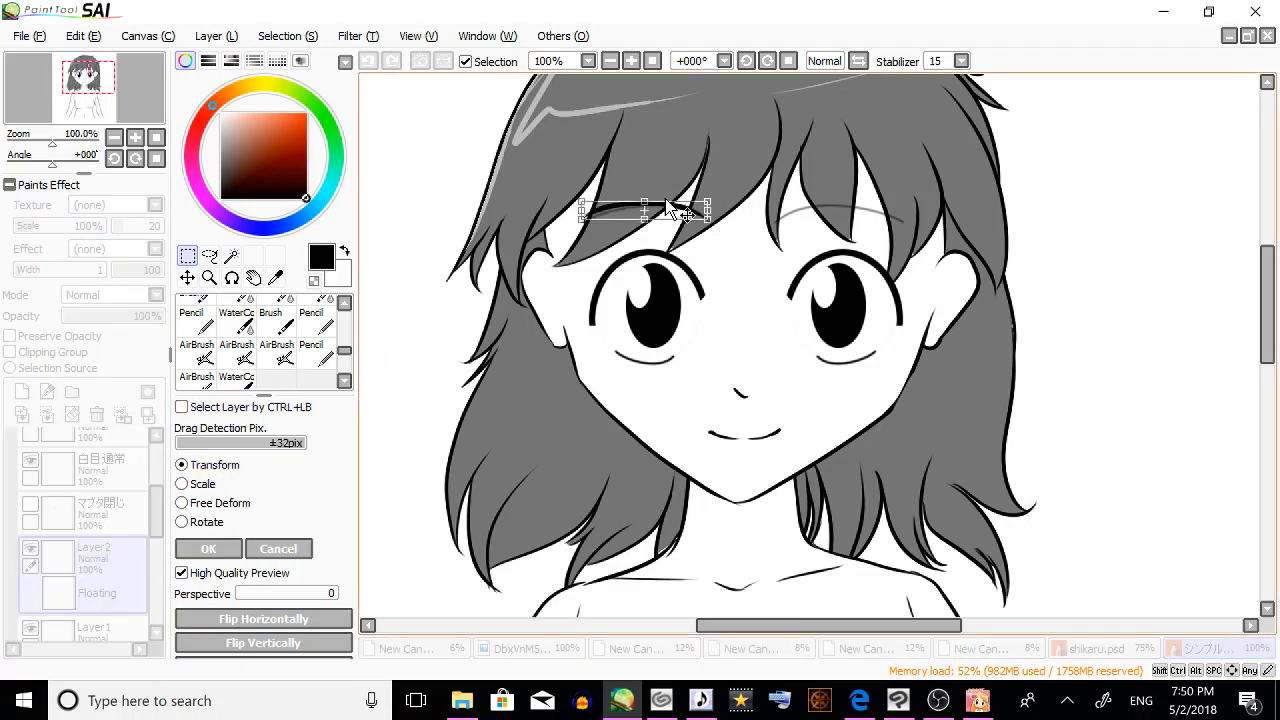
pyautogui.moveTo(671, 213)
pyautogui.mouseDown()
pyautogui.moveTo(855, 228)
pyautogui.moveTo(865, 213)
pyautogui.mouseUp()
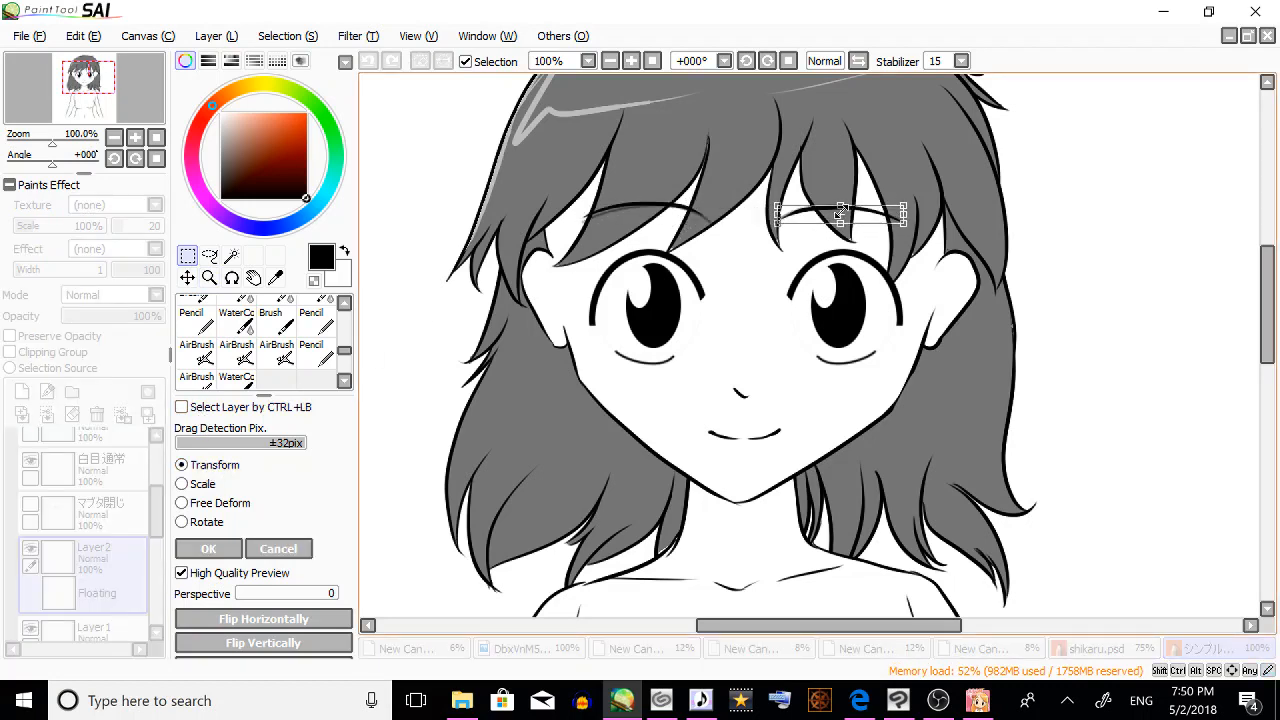
pyautogui.moveTo(880, 215); pyautogui.dragTo(874, 214)
pyautogui.moveTo(872, 208); pyautogui.dragTo(873, 210)
pyautogui.press('Return')
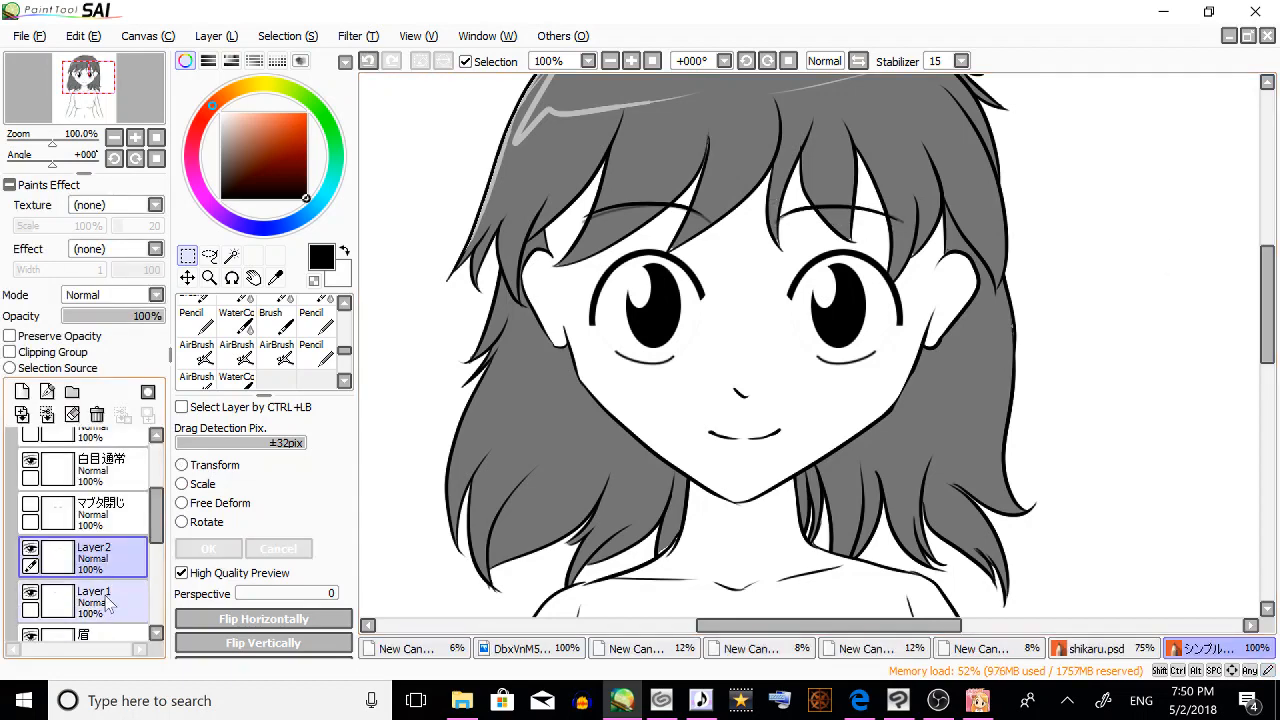
# Merge Layer2 down into Layer1 and copy the name of the faded eyebrow layer 眉.
pyautogui.click(46, 414)
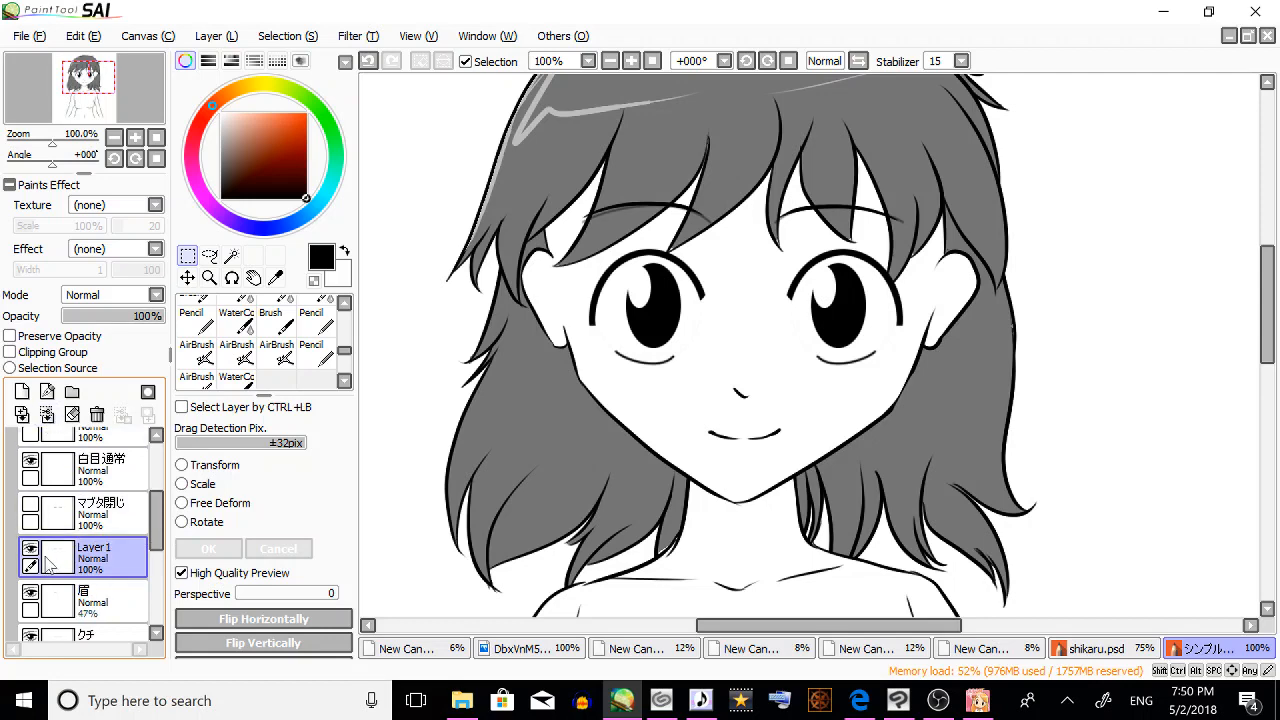
pyautogui.click(31, 549)
pyautogui.doubleClick(104, 600)
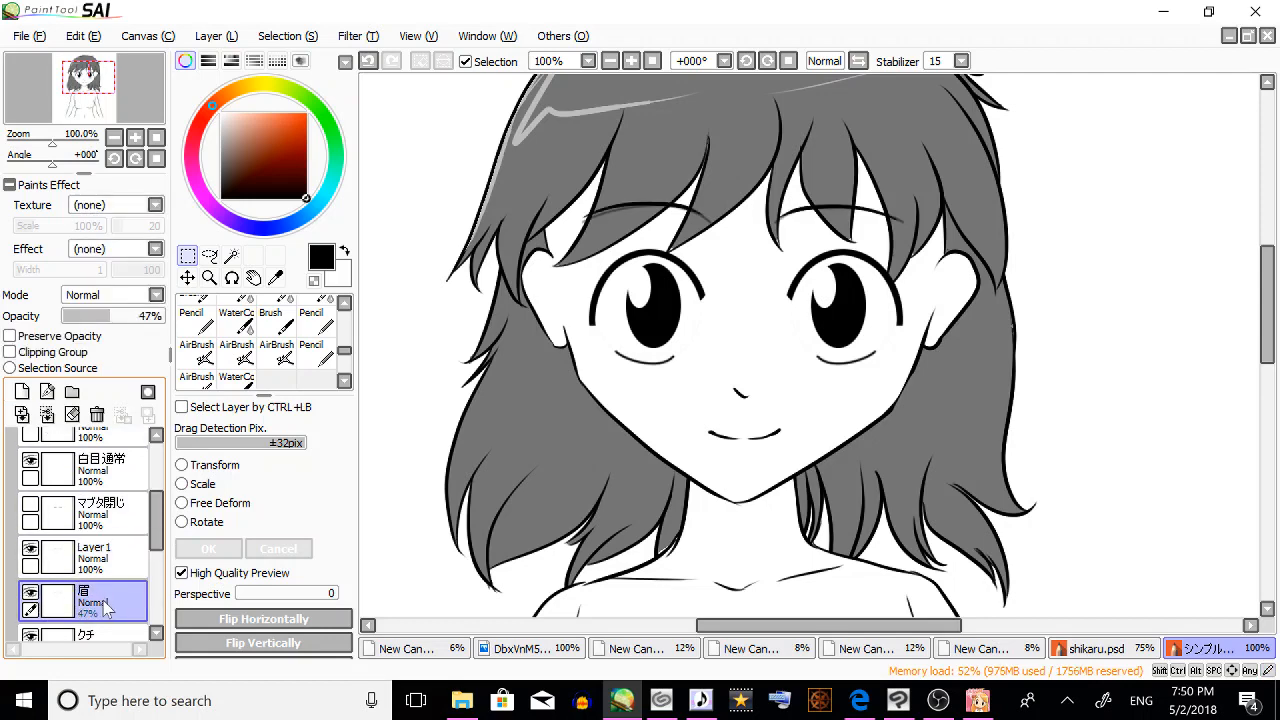
pyautogui.rightClick(558, 280)
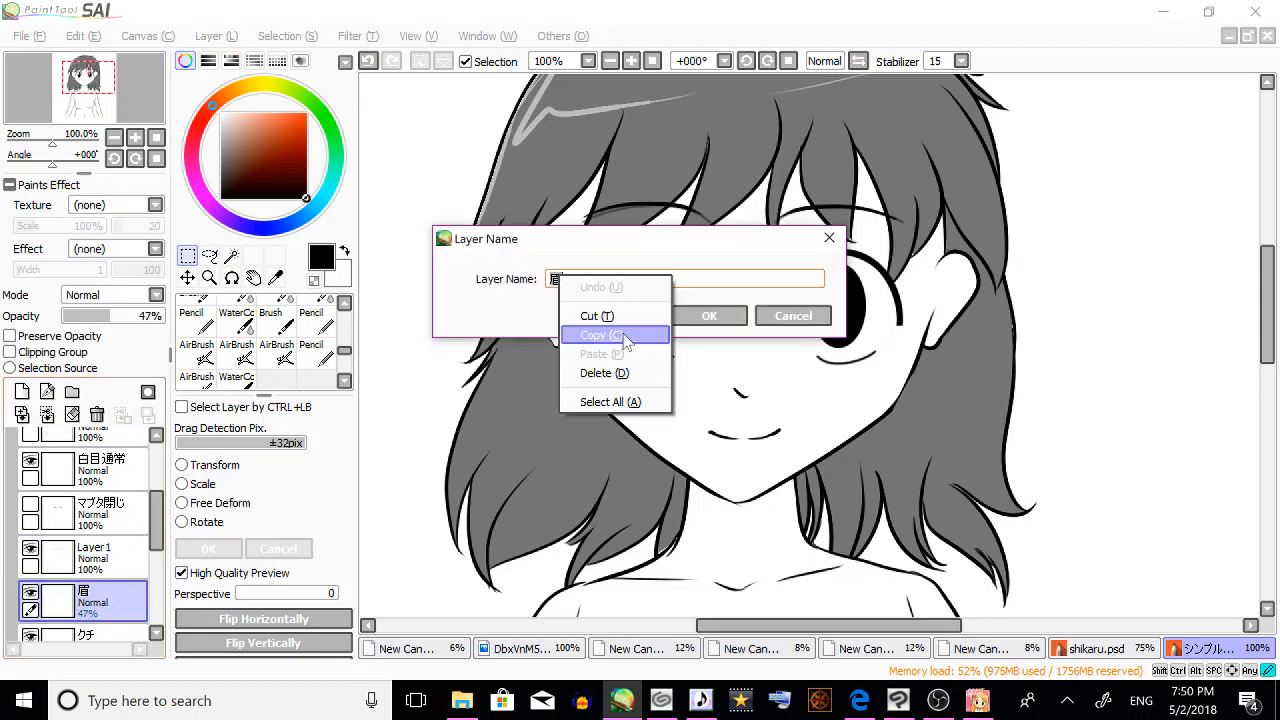
pyautogui.click(600, 334)
pyautogui.click(811, 317)
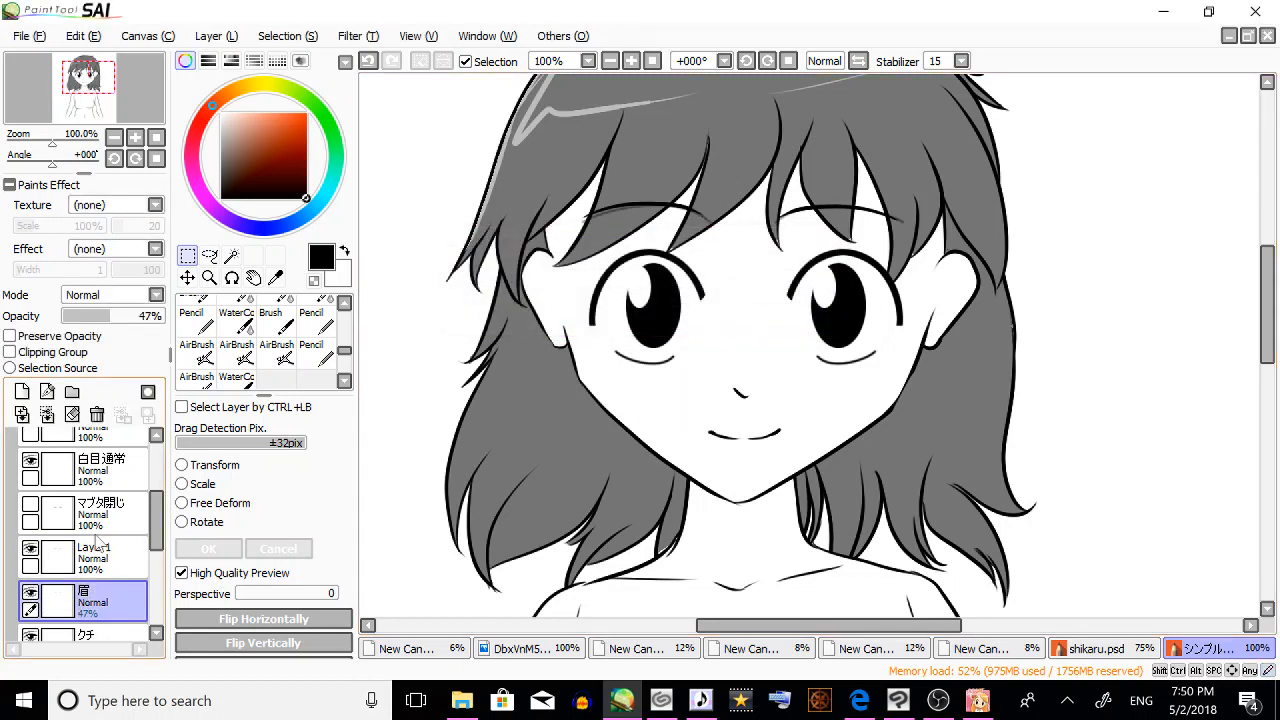
# Delete the faded 眉 layer and rename Layer1 with the copied name 眉.
pyautogui.click(97, 414)
pyautogui.doubleClick(104, 555)
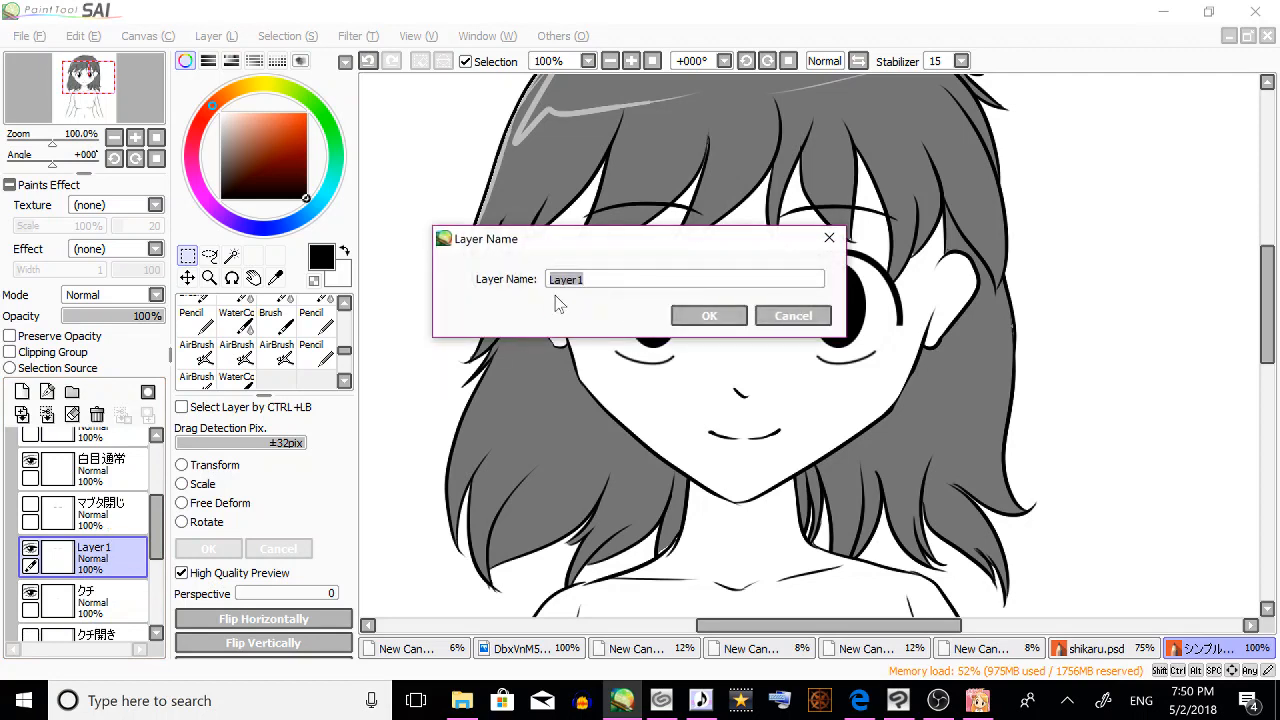
pyautogui.rightClick(560, 281)
pyautogui.click(612, 356)
pyautogui.click(709, 316)
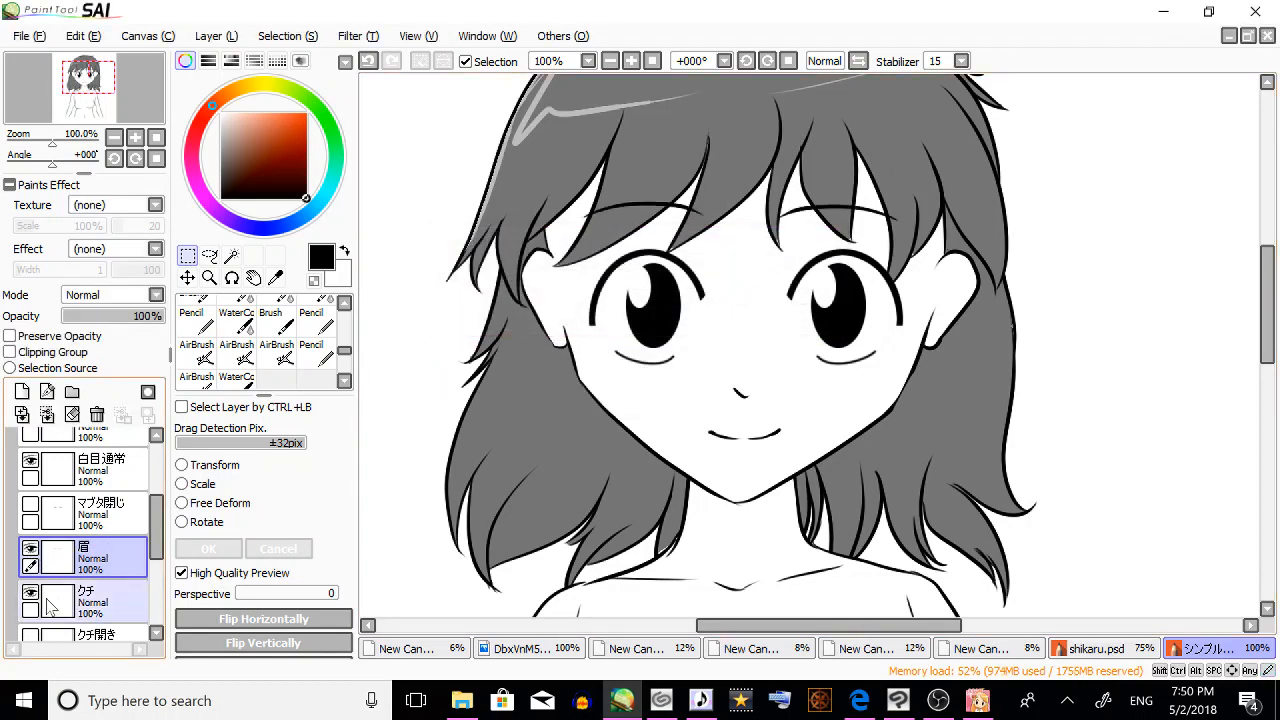
# Preview the closed-eyelid layer マブタ閉じ by toggling its visibility, leaving it hidden.
pyautogui.scroll(-1, 156, 530)
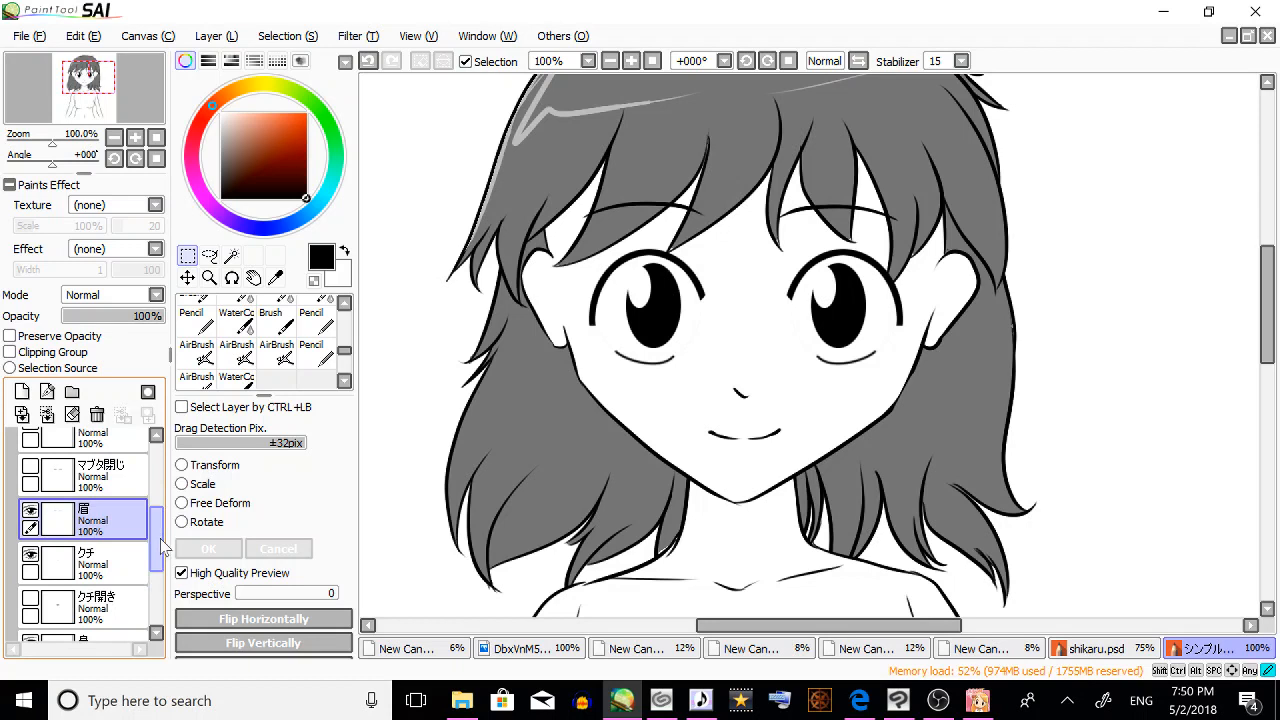
pyautogui.click(31, 466)
pyautogui.click(32, 466)
pyautogui.click(34, 465)
pyautogui.click(36, 464)
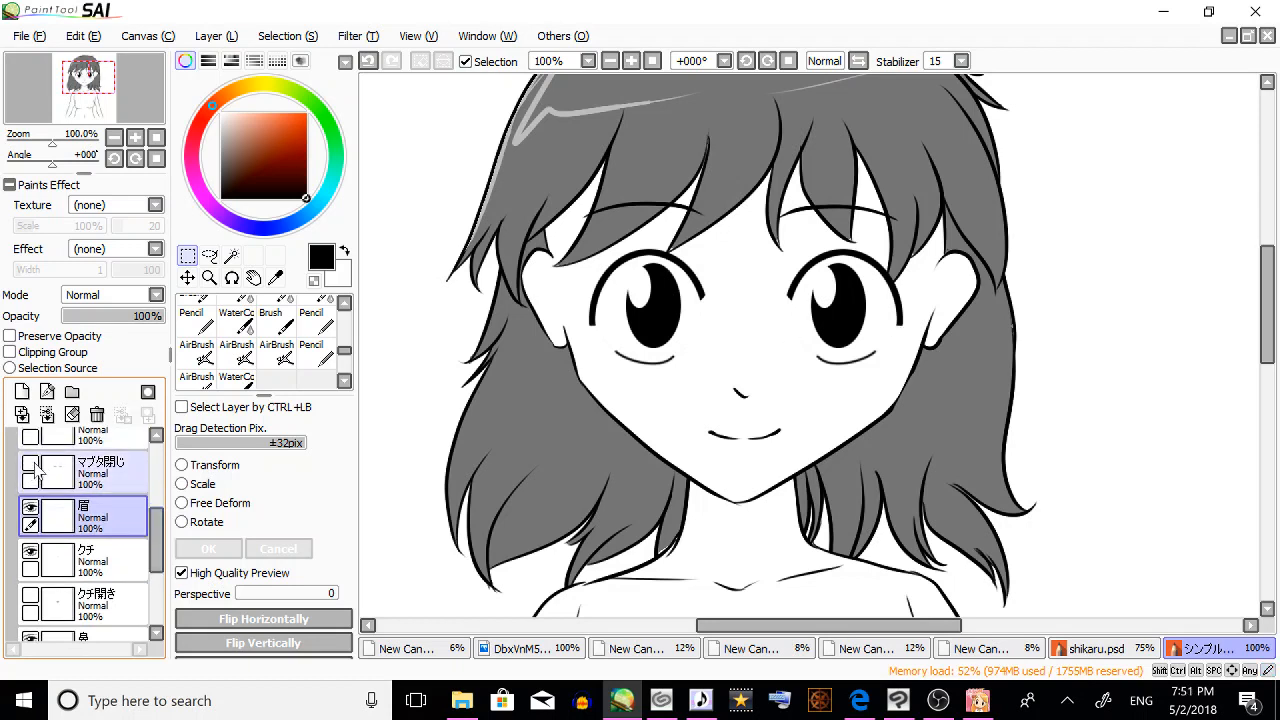
pyautogui.click(31, 465)
pyautogui.click(37, 465)
# Look through the eye layers of the 表情用パーツ folder and check what the 白目通常 layer contains by toggling its visibility.
pyautogui.scroll(2, 158, 545)
pyautogui.scroll(3, 158, 545)
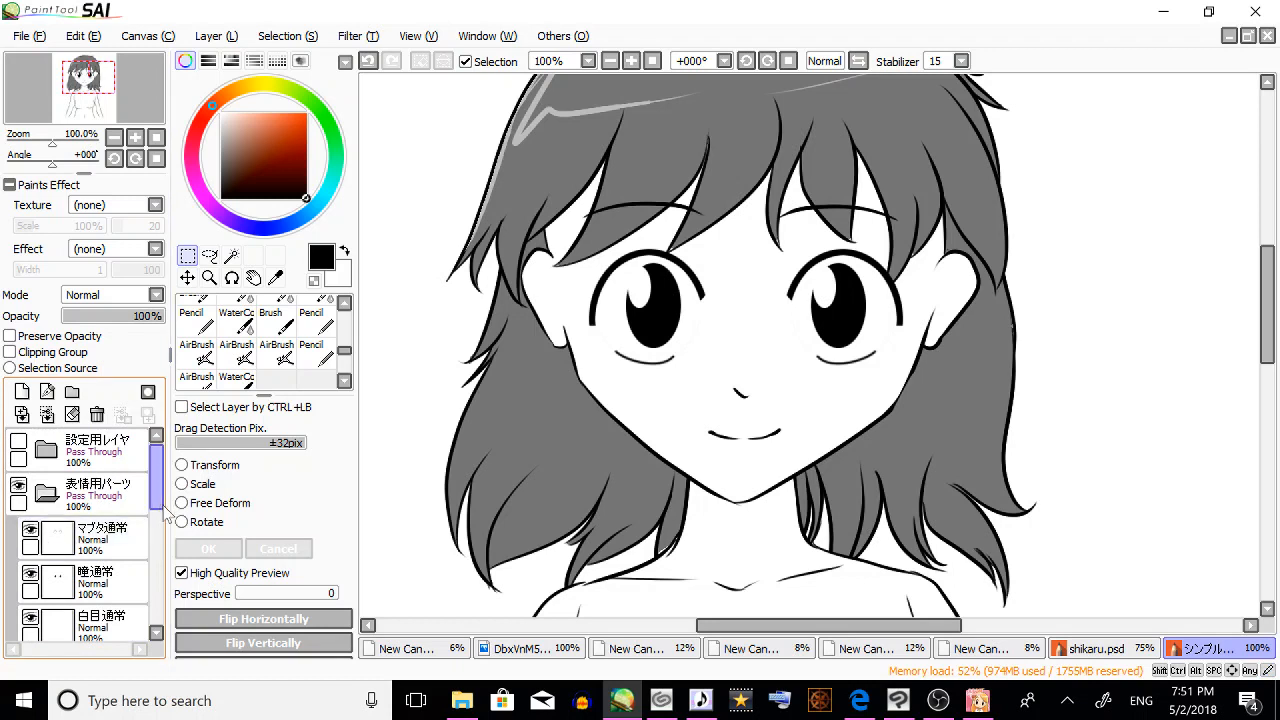
pyautogui.scroll(-2, 160, 525)
pyautogui.scroll(-1, 160, 530)
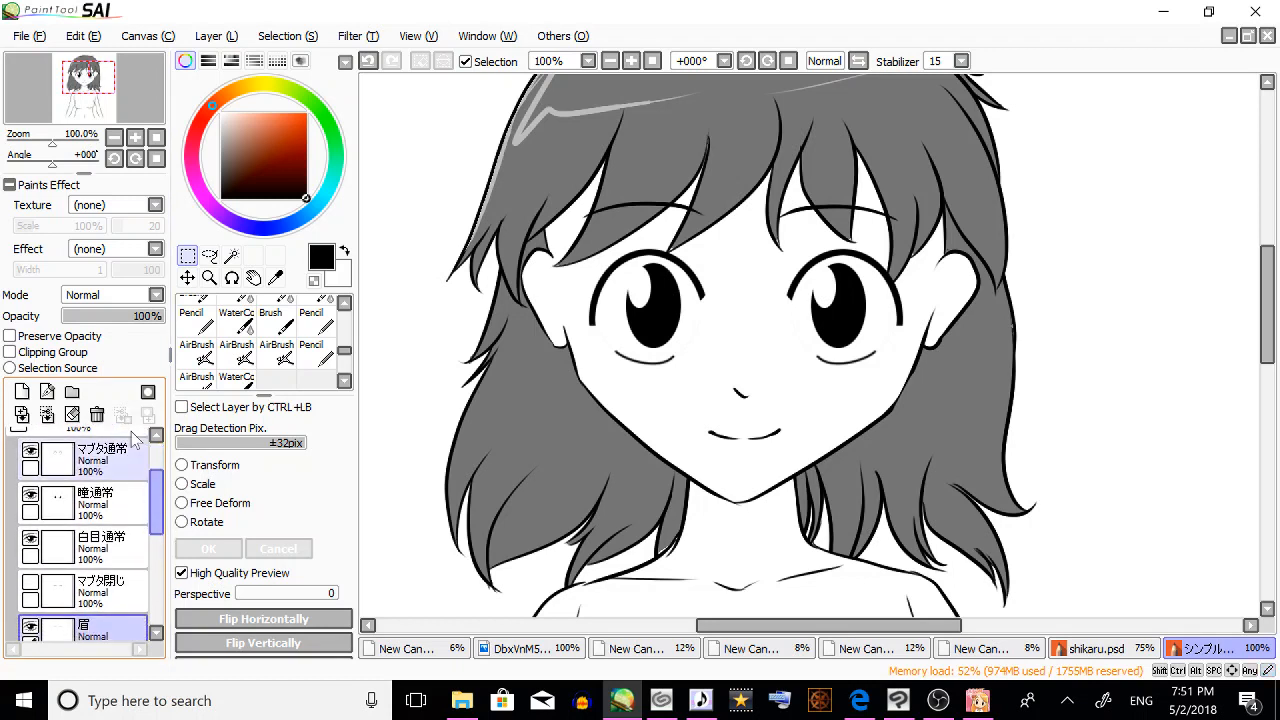
pyautogui.click(31, 545)
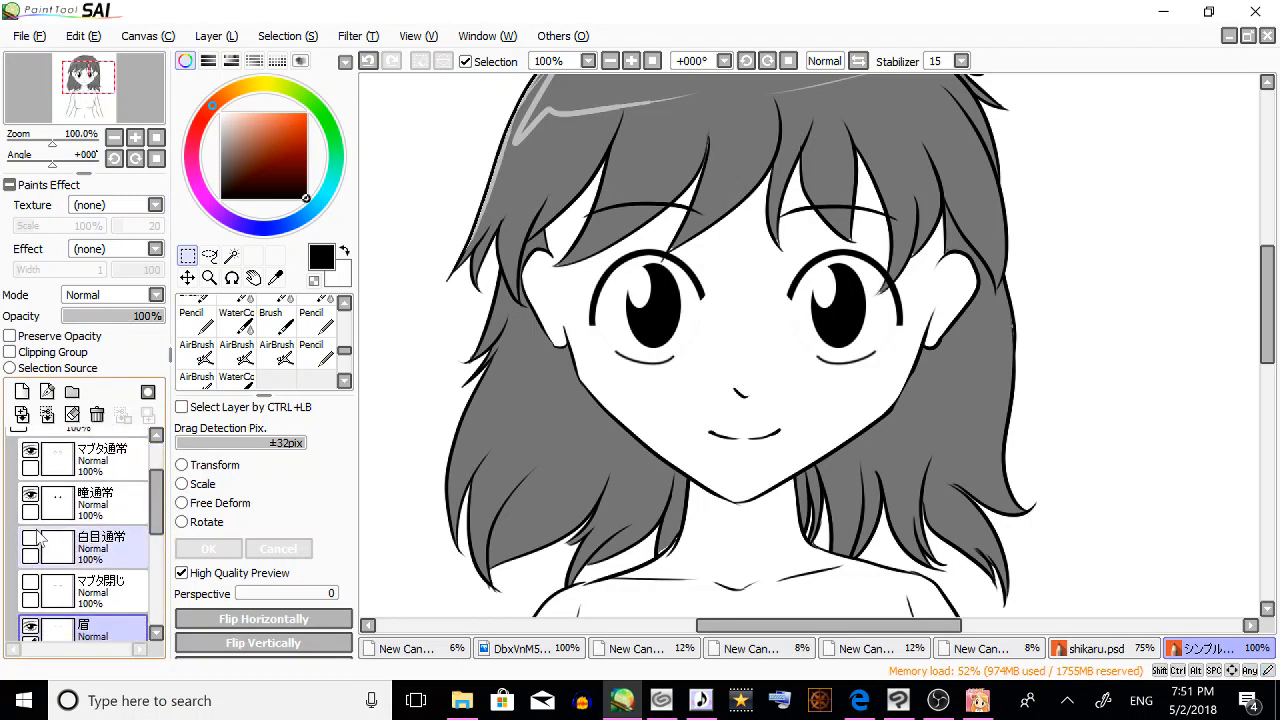
pyautogui.scroll(1, 100, 503)
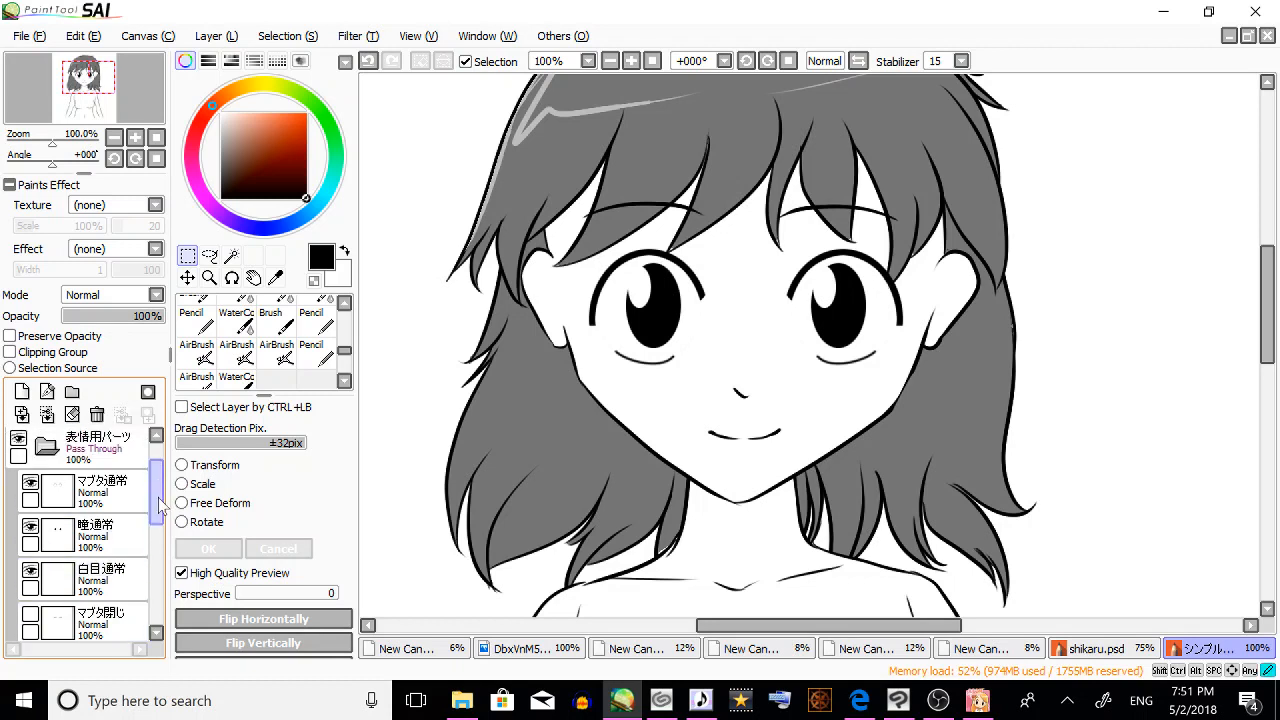
# Lower the opacity of the normal eyelid layer マブタ通常 to 46% and add a new layer above it.
pyautogui.click(100, 503)
pyautogui.click(110, 316)
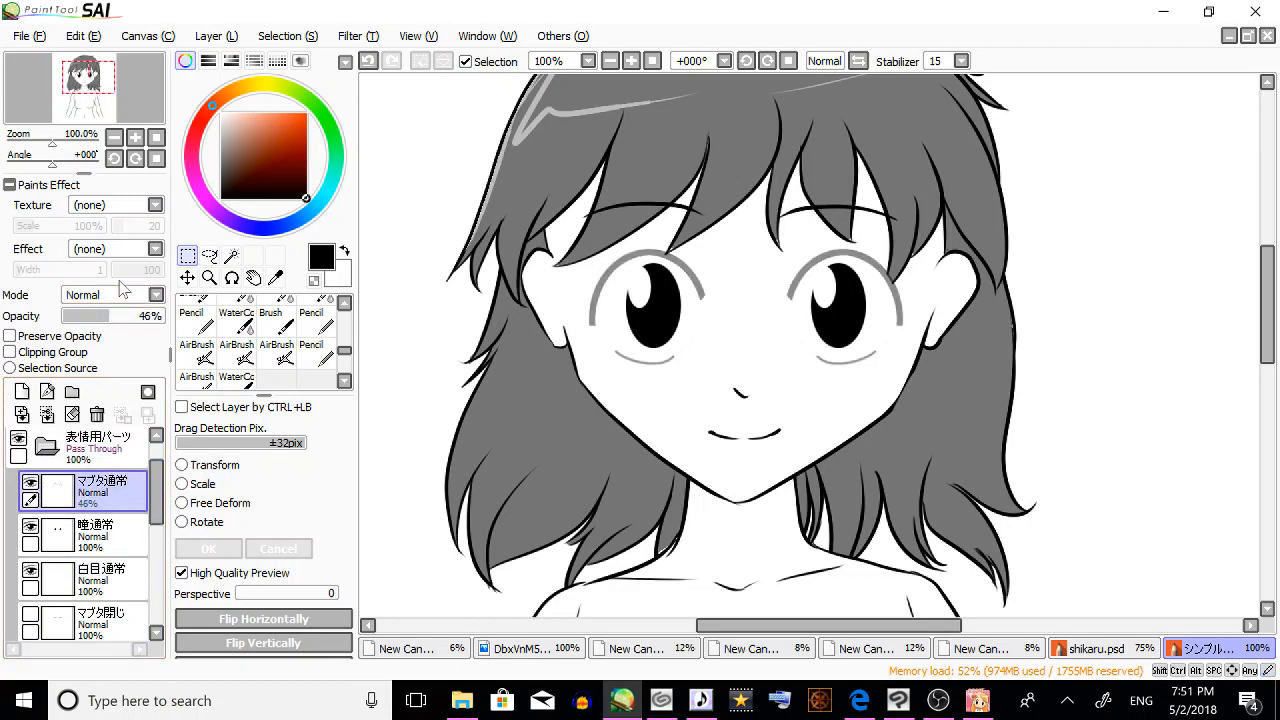
pyautogui.click(22, 391)
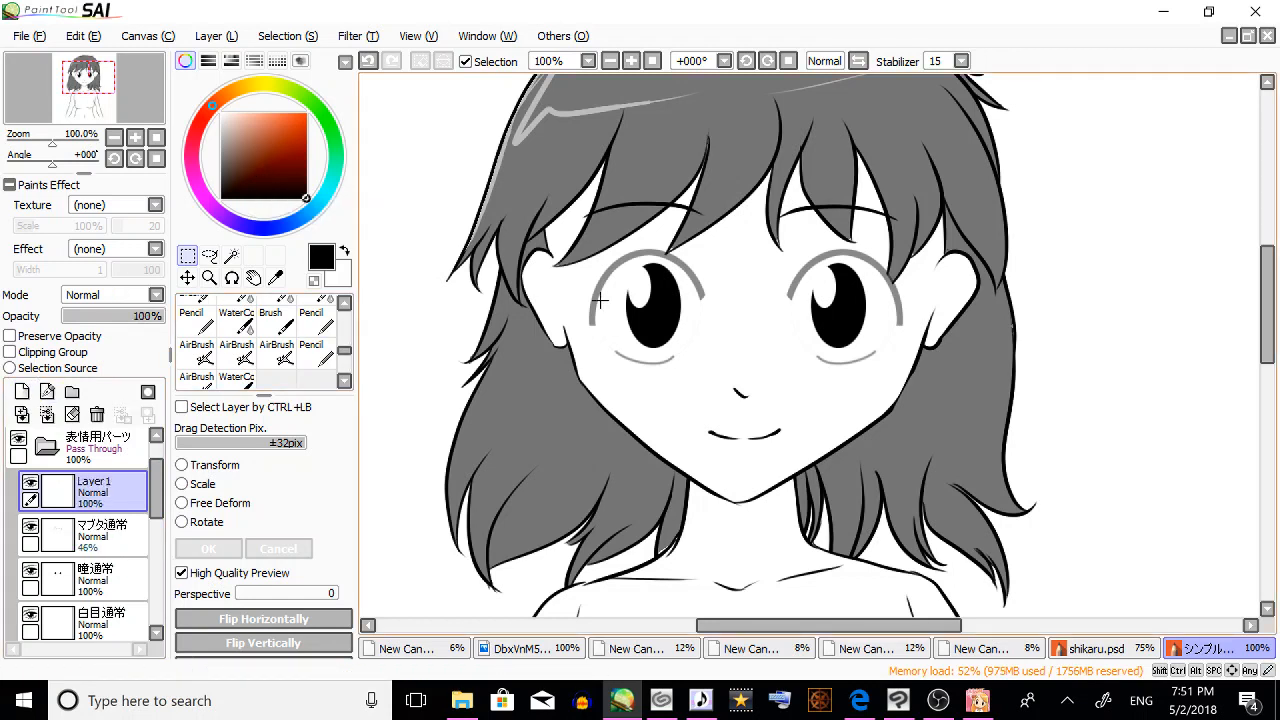
# Sketch a new orange upper eyelid, lashes and lower lid over the left eye with the Sketch brush at size 20.
pyautogui.moveTo(344, 350); pyautogui.dragTo(347, 365)
pyautogui.scroll(3, 344, 353)
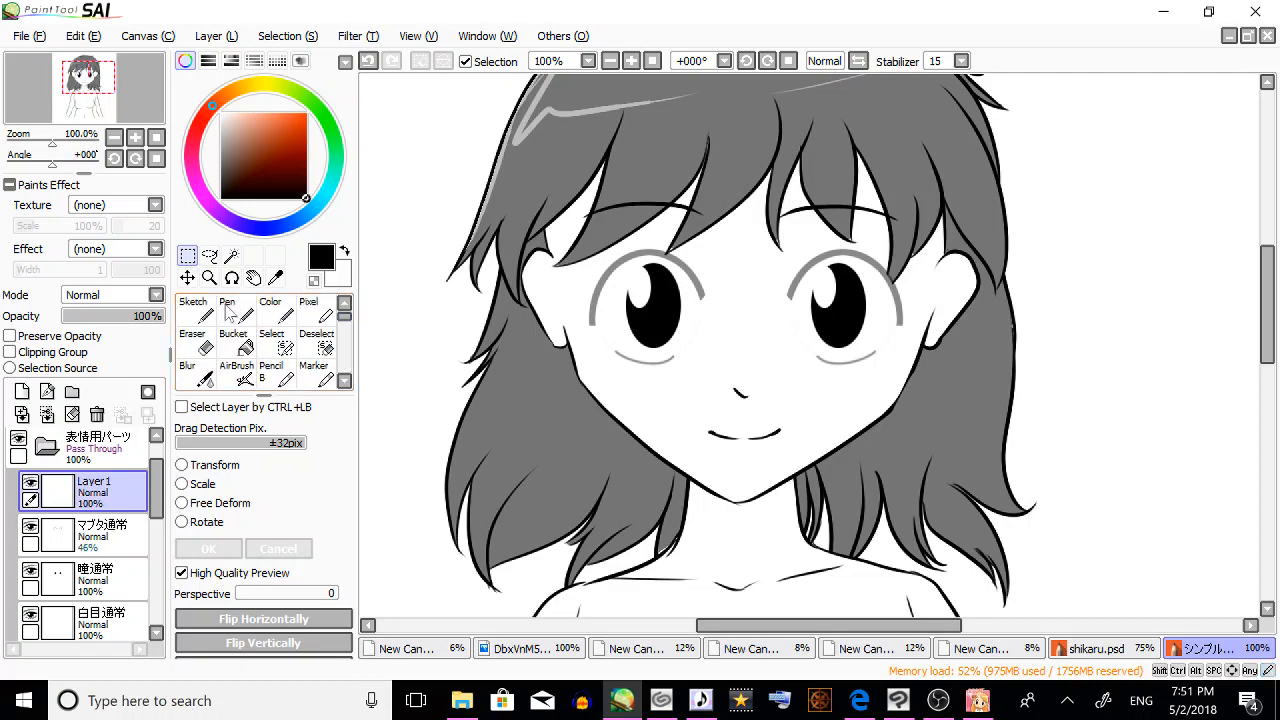
pyautogui.click(193, 312)
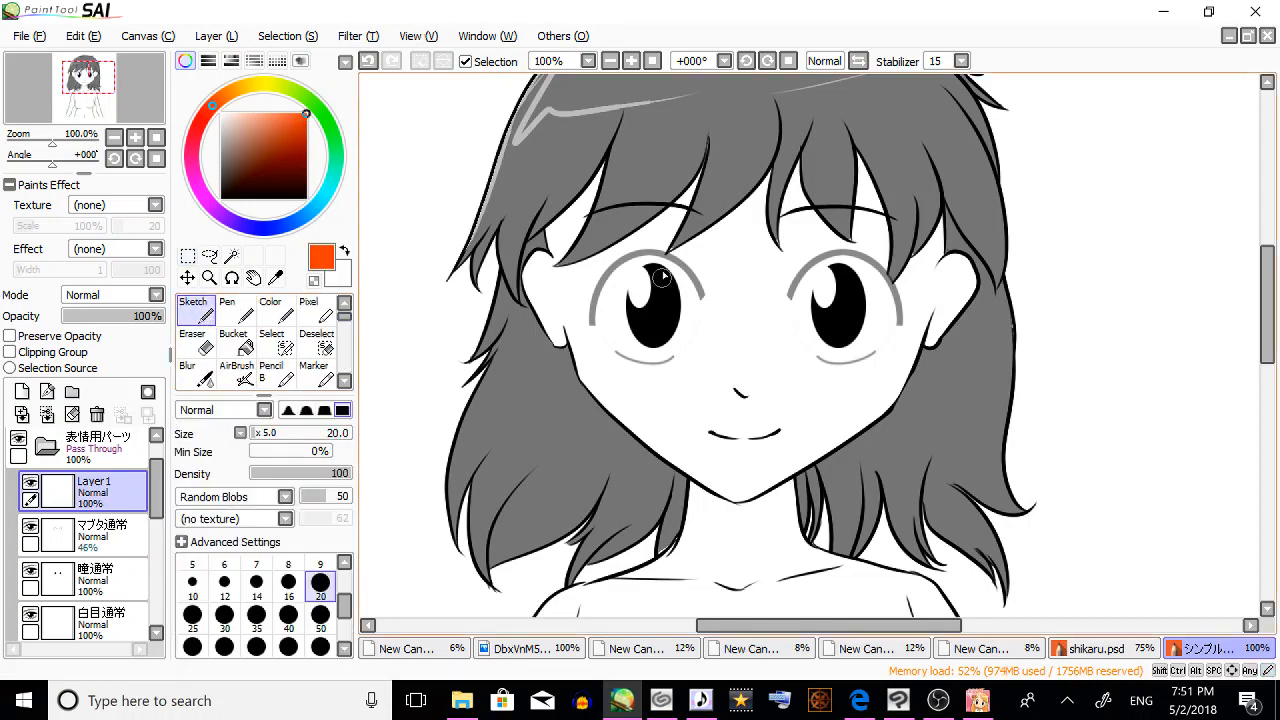
pyautogui.moveTo(672, 262); pyautogui.dragTo(609, 293)
pyautogui.moveTo(667, 256)
pyautogui.mouseDown()
pyautogui.moveTo(630, 262)
pyautogui.moveTo(622, 270)
pyautogui.moveTo(649, 256)
pyautogui.moveTo(597, 302)
pyautogui.moveTo(632, 262)
pyautogui.moveTo(608, 300)
pyautogui.moveTo(614, 274)
pyautogui.moveTo(617, 337)
pyautogui.mouseUp()
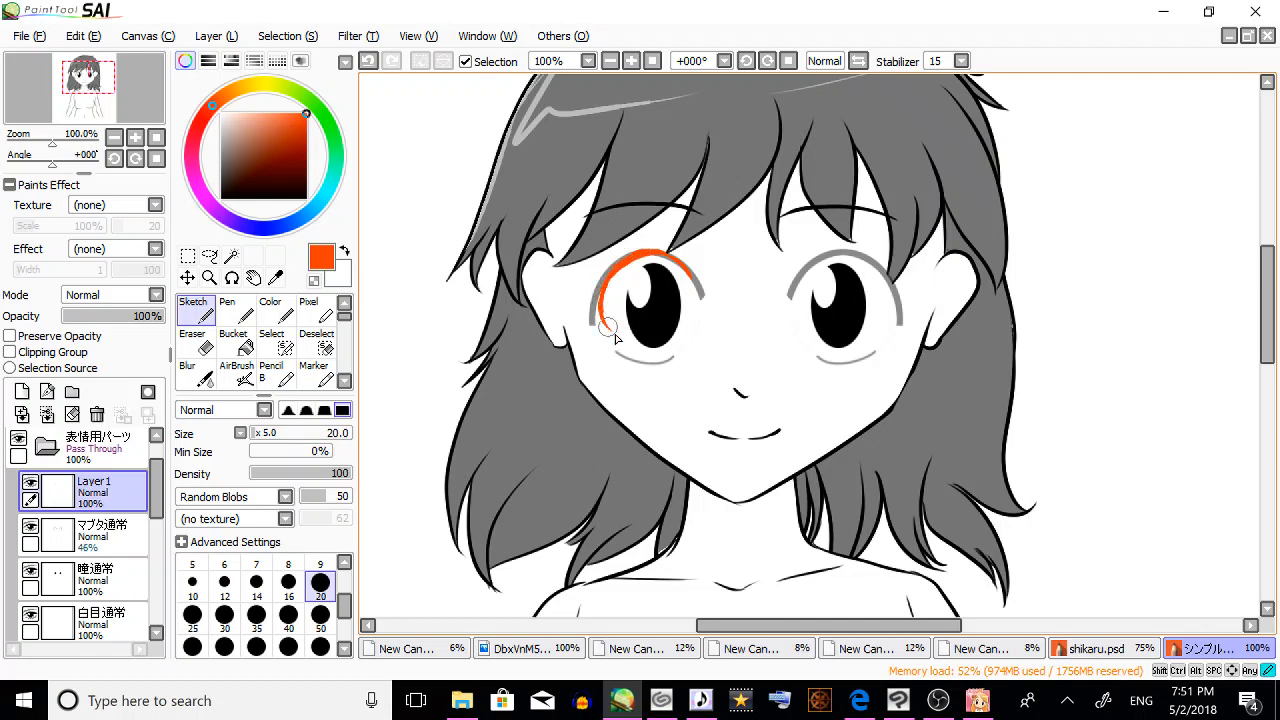
pyautogui.moveTo(588, 287); pyautogui.dragTo(620, 265)
pyautogui.moveTo(616, 352); pyautogui.dragTo(673, 359)
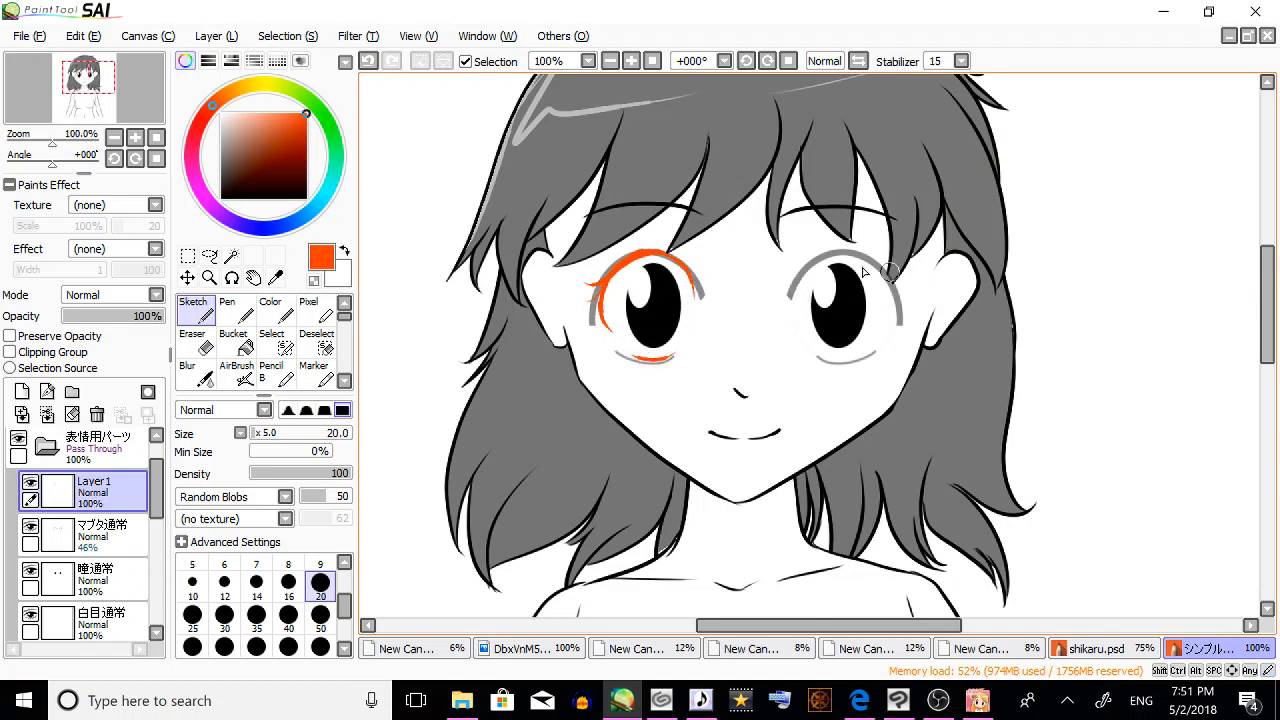
# Sketch the matching orange upper eyelid, lower lid and outer lashes over the right eye.
pyautogui.moveTo(791, 291)
pyautogui.mouseDown()
pyautogui.moveTo(875, 268)
pyautogui.moveTo(830, 260)
pyautogui.moveTo(875, 263)
pyautogui.moveTo(849, 253)
pyautogui.moveTo(887, 283)
pyautogui.moveTo(874, 262)
pyautogui.moveTo(884, 325)
pyautogui.mouseUp()
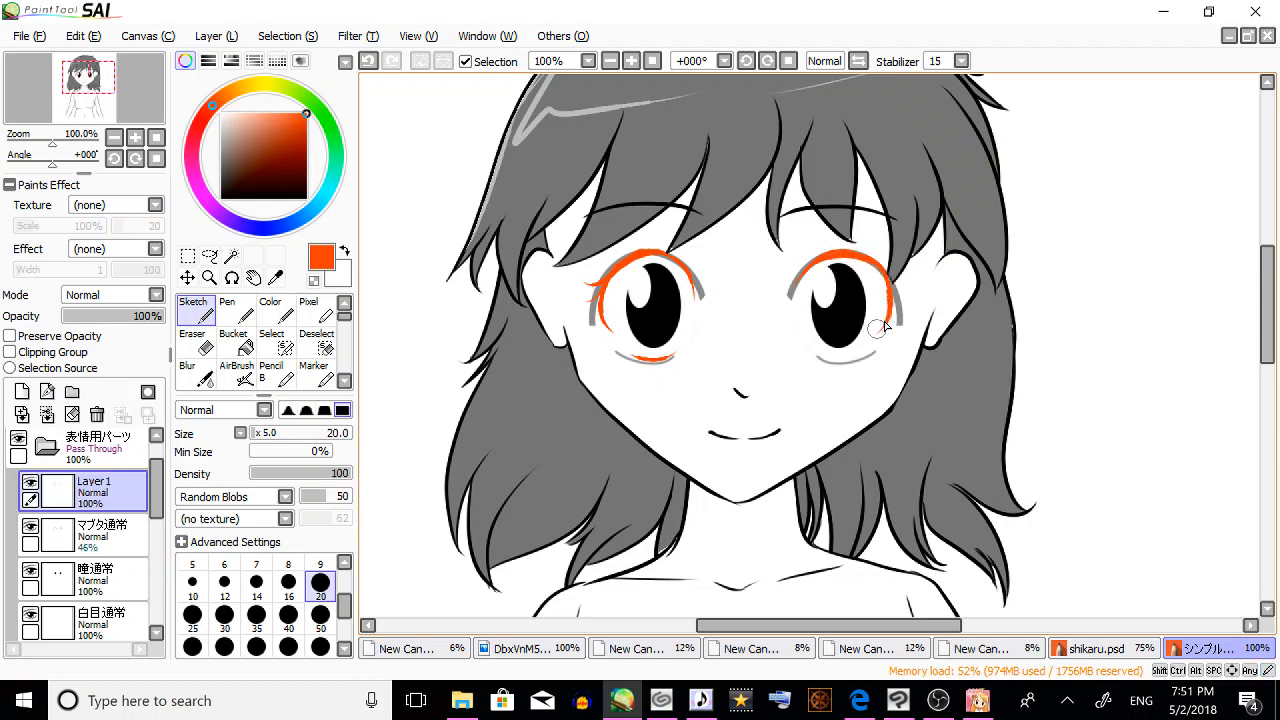
pyautogui.moveTo(823, 356); pyautogui.dragTo(866, 342)
pyautogui.moveTo(891, 300); pyautogui.dragTo(913, 305)
pyautogui.click(369, 62)
pyautogui.click(371, 62)
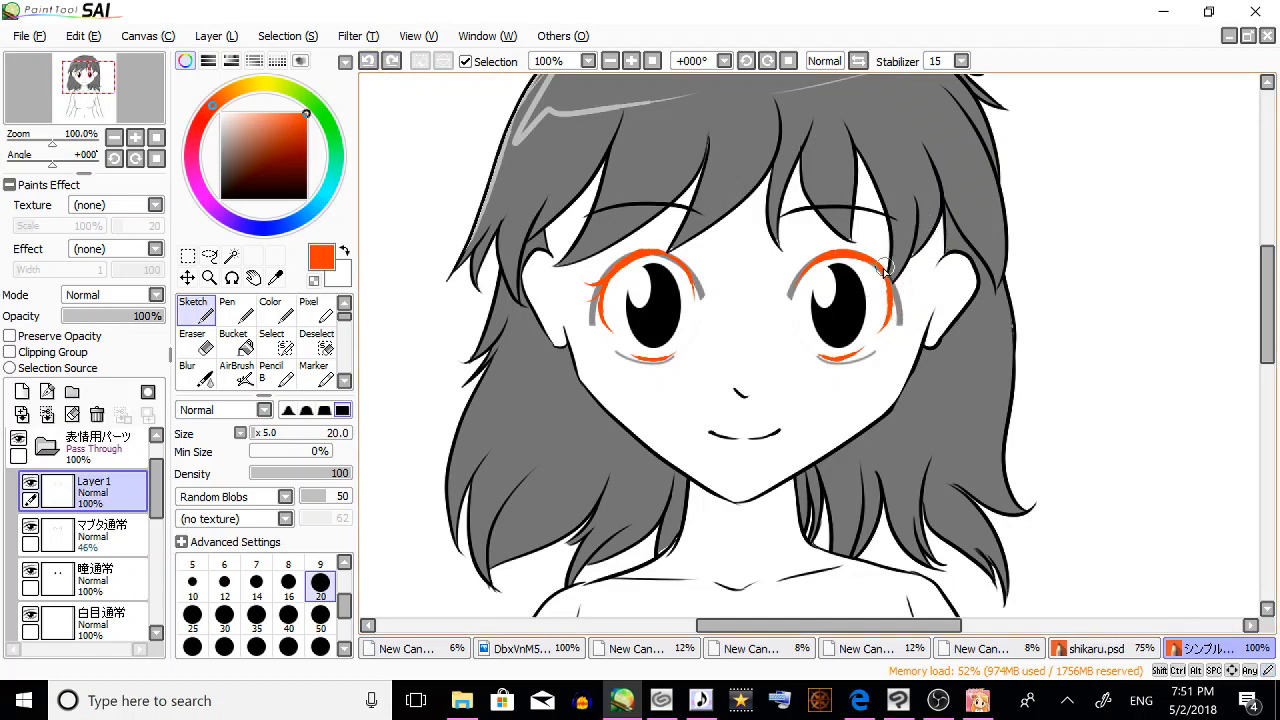
pyautogui.moveTo(889, 280)
pyautogui.mouseDown()
pyautogui.moveTo(919, 279)
pyautogui.moveTo(906, 316)
pyautogui.mouseUp()
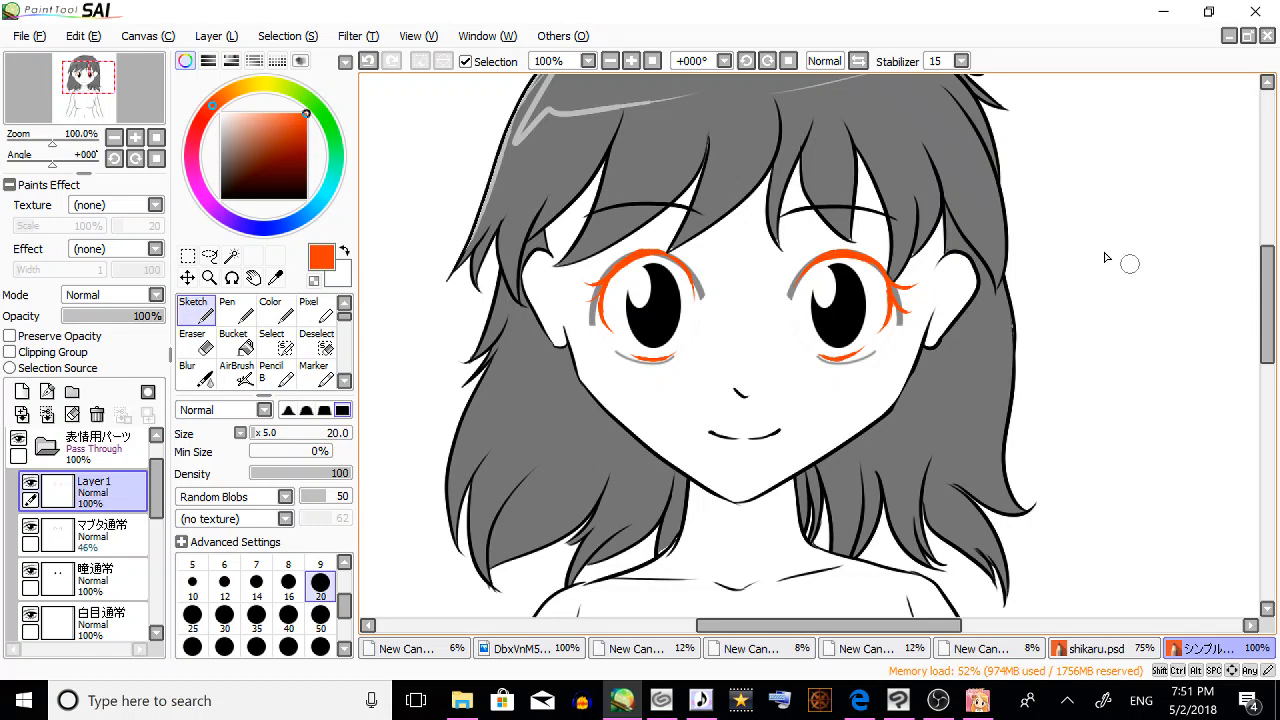
# Set the orange sketch layer's opacity to 62%, hide the マブタ通常 layer and add a new layer above the sketch.
pyautogui.click(108, 310)
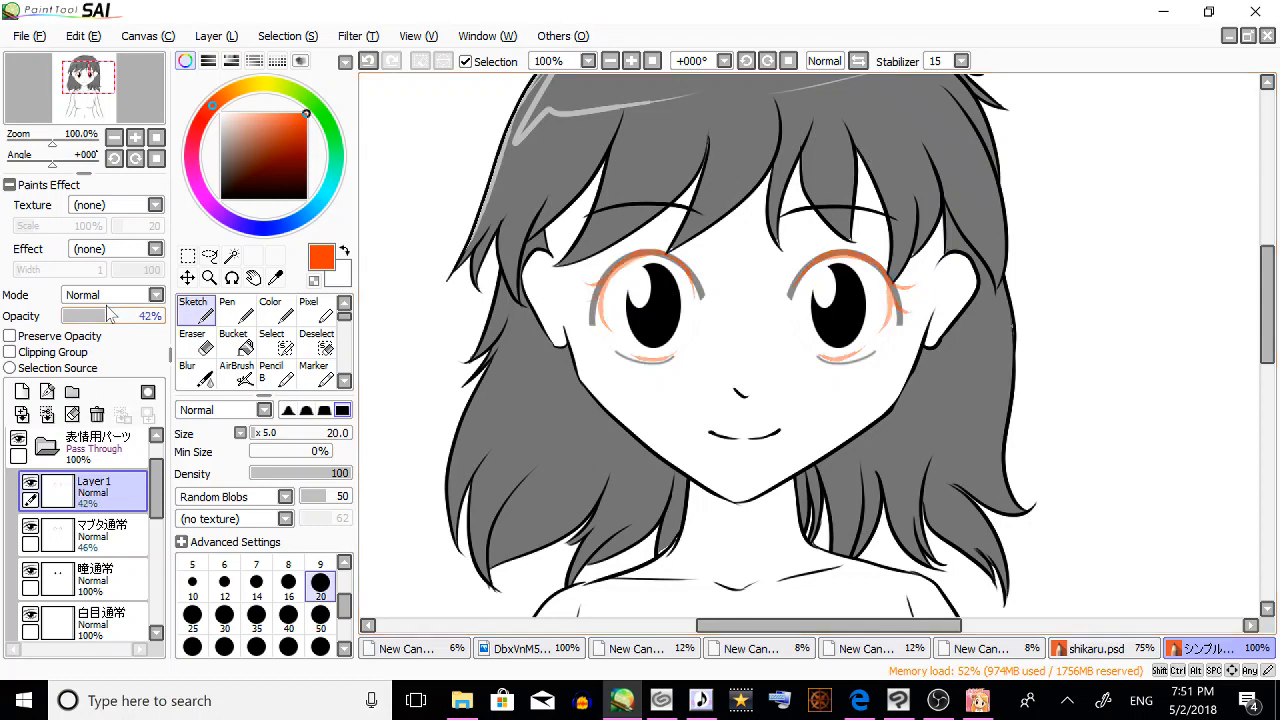
pyautogui.click(125, 316)
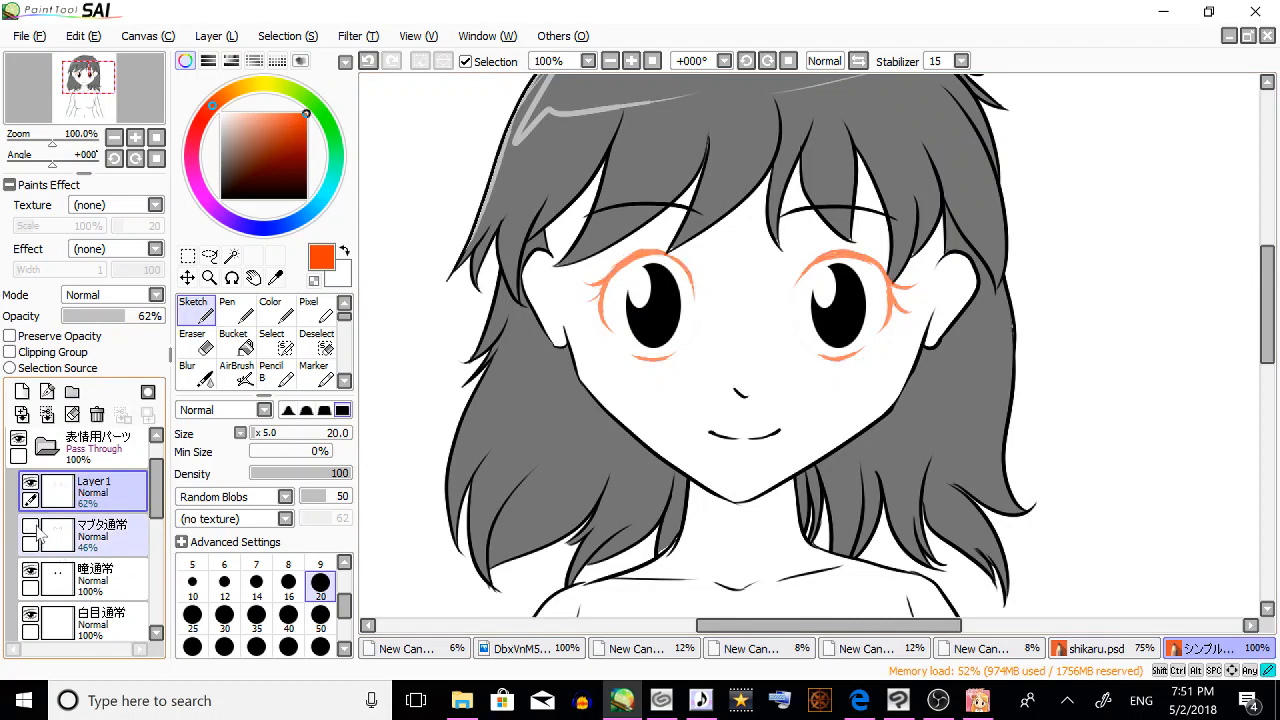
pyautogui.click(22, 391)
# Ink the left eye's upper eyelid outline in black over the sketch with the size 4 Pencil.
pyautogui.click(305, 197)
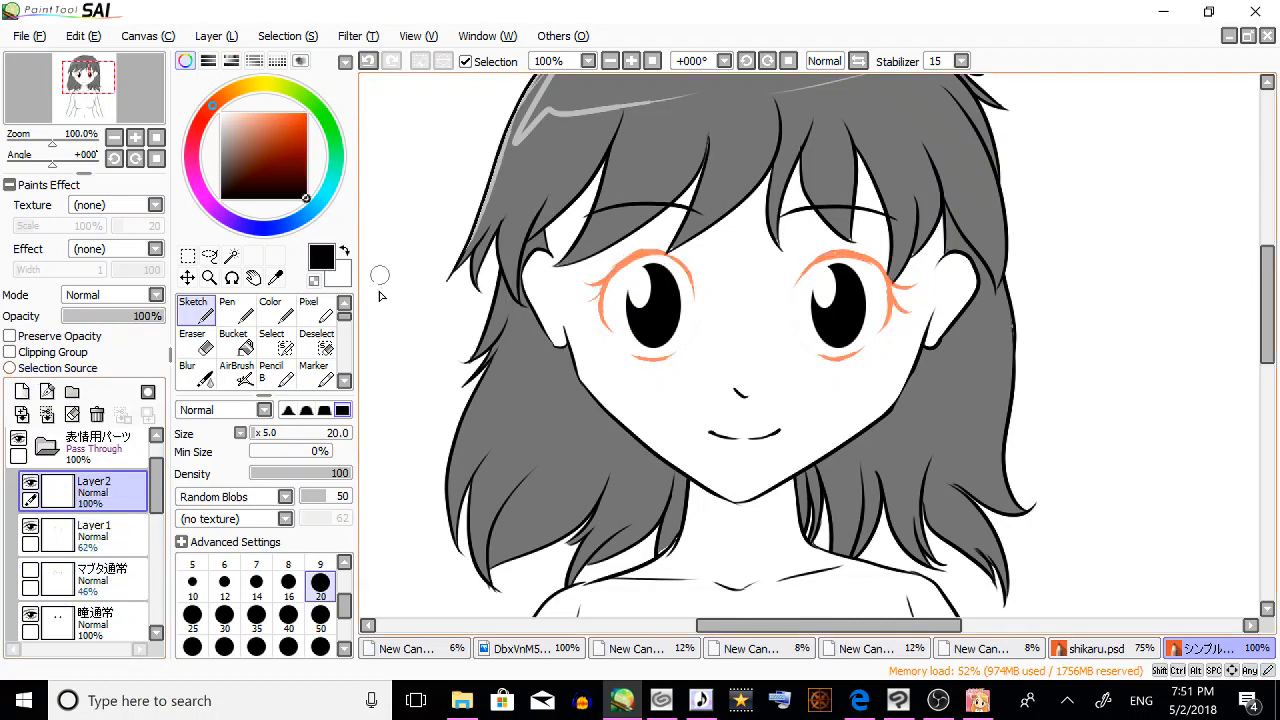
pyautogui.moveTo(344, 320); pyautogui.dragTo(344, 355)
pyautogui.click(316, 344)
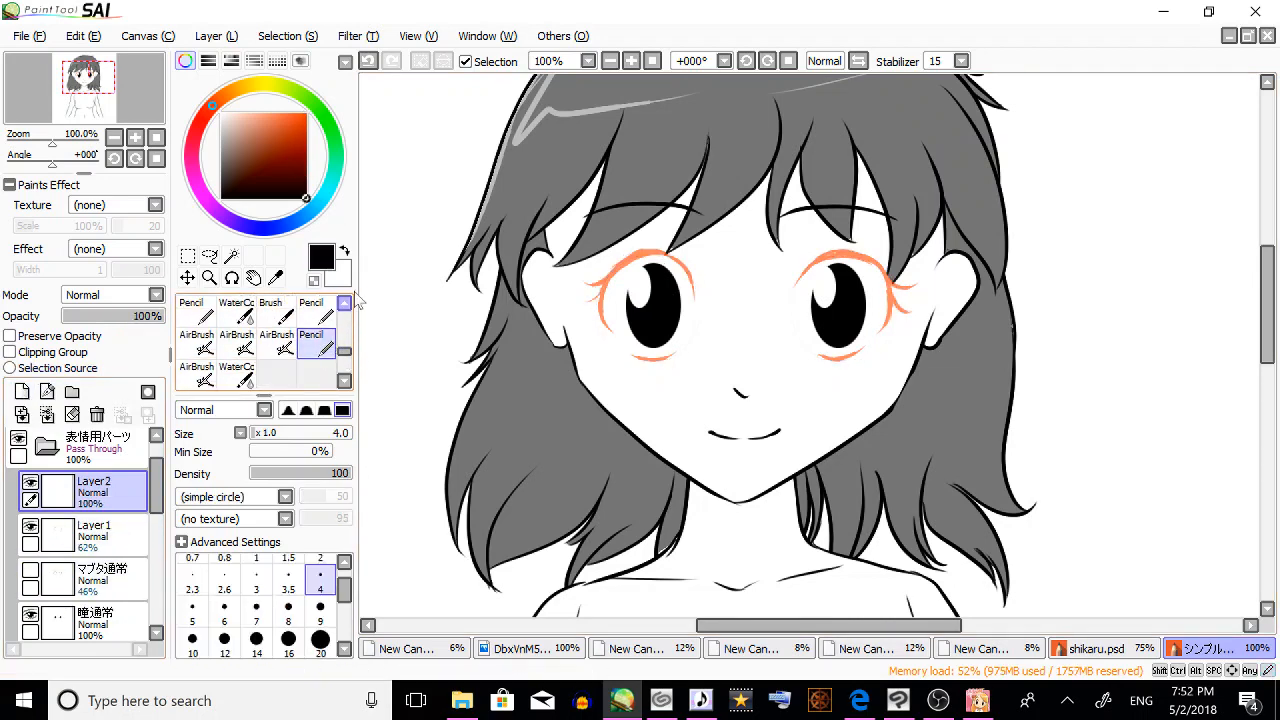
pyautogui.click(209, 278)
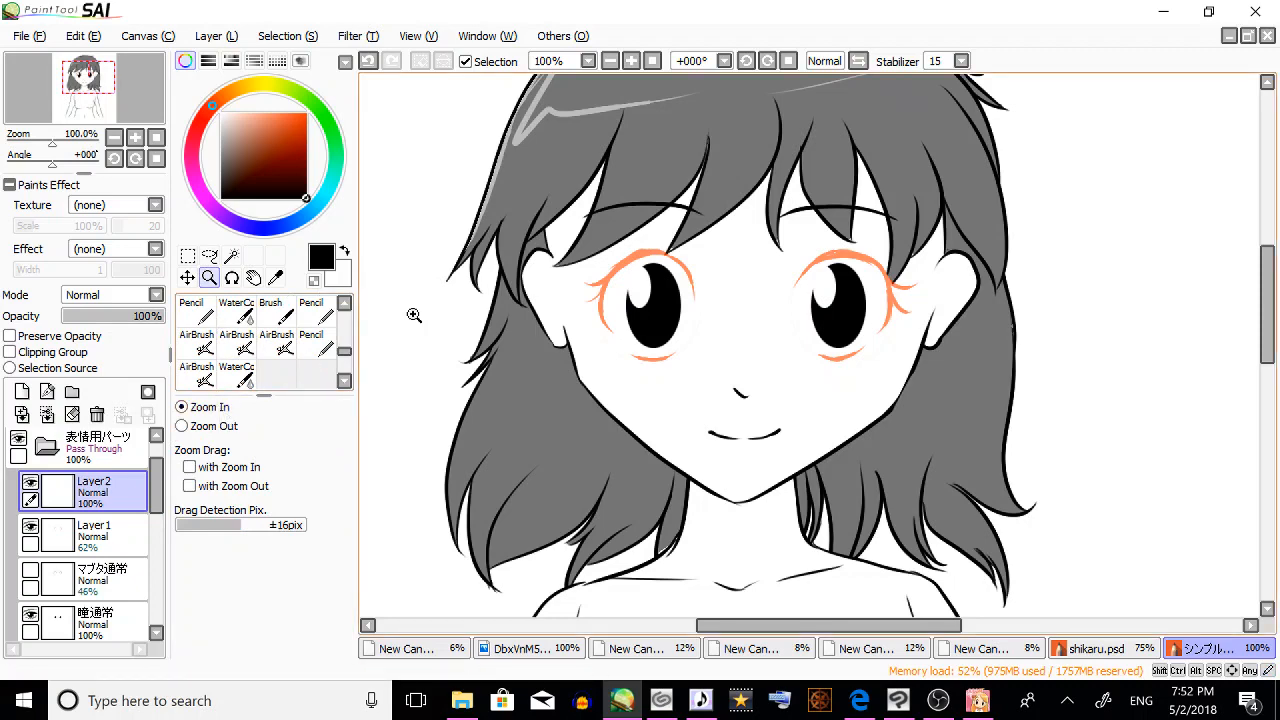
pyautogui.click(663, 256)
pyautogui.click(690, 242)
pyautogui.click(316, 344)
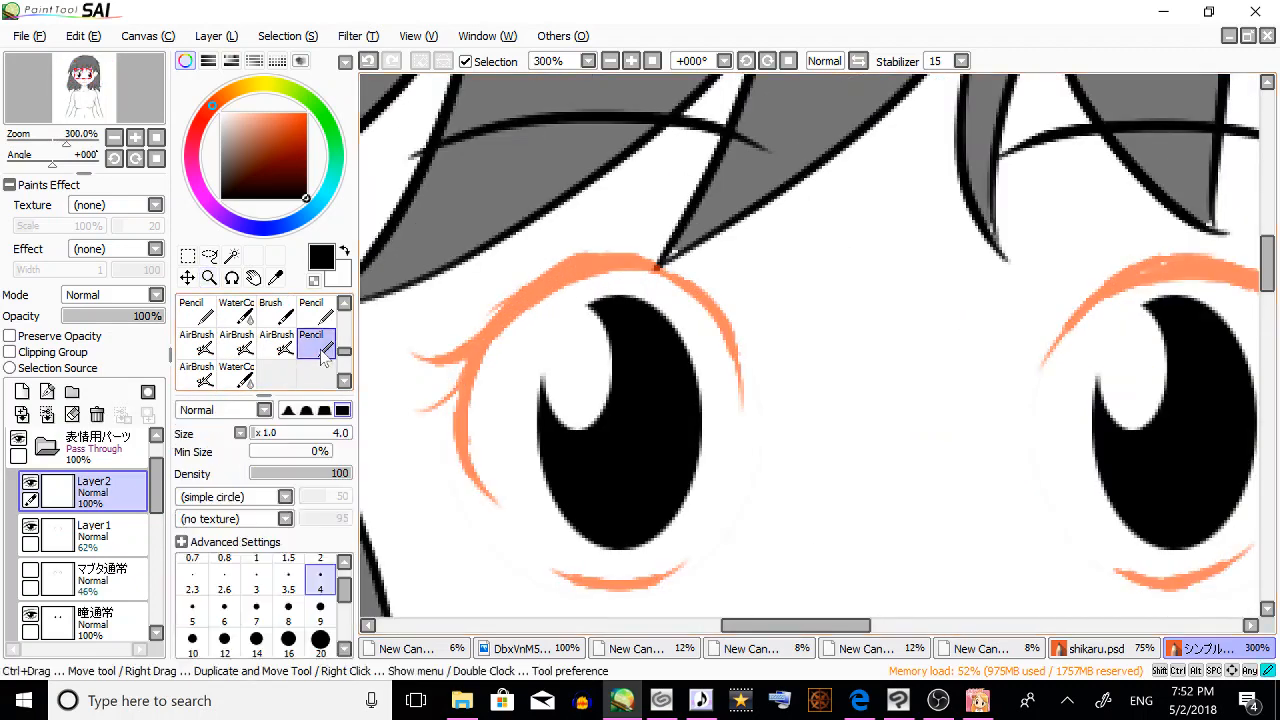
pyautogui.moveTo(737, 362)
pyautogui.mouseDown()
pyautogui.moveTo(709, 304)
pyautogui.moveTo(638, 258)
pyautogui.moveTo(553, 289)
pyautogui.mouseUp()
pyautogui.moveTo(622, 268)
pyautogui.mouseDown()
pyautogui.moveTo(514, 310)
pyautogui.moveTo(554, 288)
pyautogui.moveTo(462, 401)
pyautogui.moveTo(482, 356)
pyautogui.moveTo(464, 414)
pyautogui.moveTo(478, 372)
pyautogui.moveTo(467, 443)
pyautogui.moveTo(487, 487)
pyautogui.mouseUp()
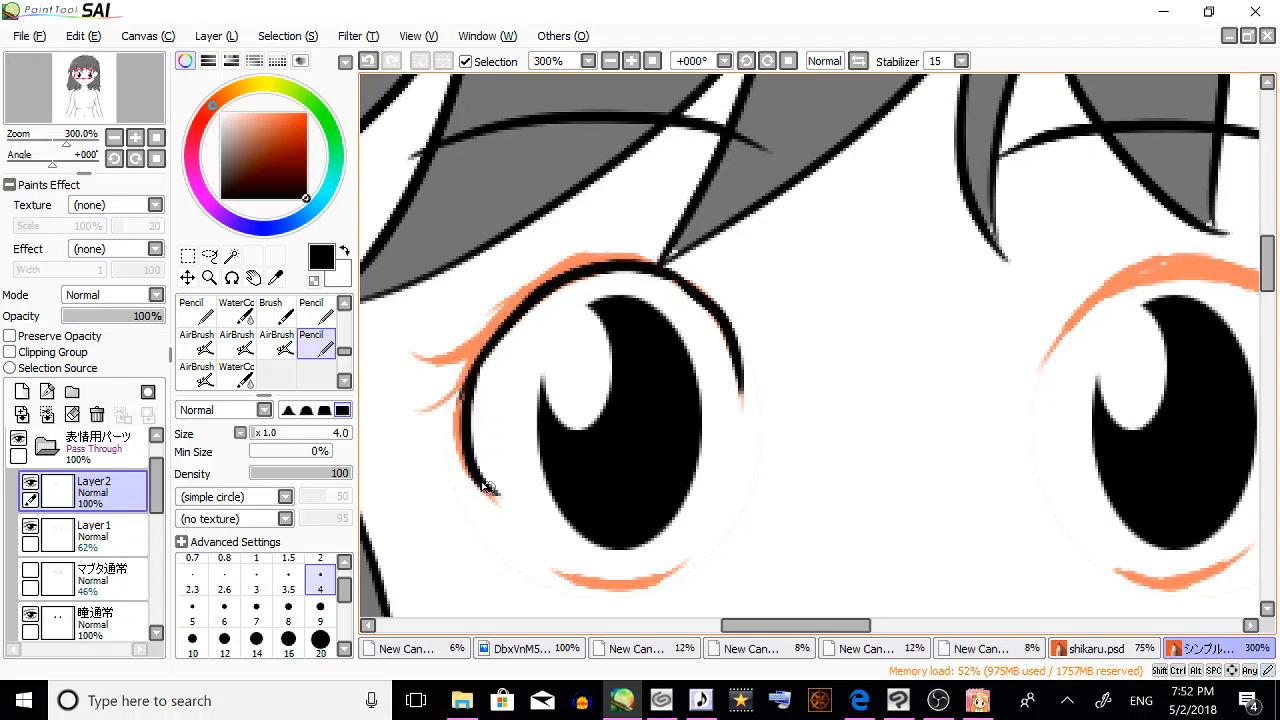
# Thicken the left eye's inked upper eyelid line with additional strokes along the sketched arc.
pyautogui.moveTo(460, 430); pyautogui.dragTo(490, 340)
pyautogui.moveTo(466, 388)
pyautogui.mouseDown()
pyautogui.moveTo(582, 268)
pyautogui.moveTo(604, 263)
pyautogui.mouseUp()
pyautogui.moveTo(512, 296); pyautogui.dragTo(636, 252)
pyautogui.moveTo(542, 274)
pyautogui.mouseDown()
pyautogui.moveTo(712, 295)
pyautogui.moveTo(654, 263)
pyautogui.moveTo(738, 350)
pyautogui.mouseUp()
pyautogui.moveTo(718, 302); pyautogui.dragTo(743, 365)
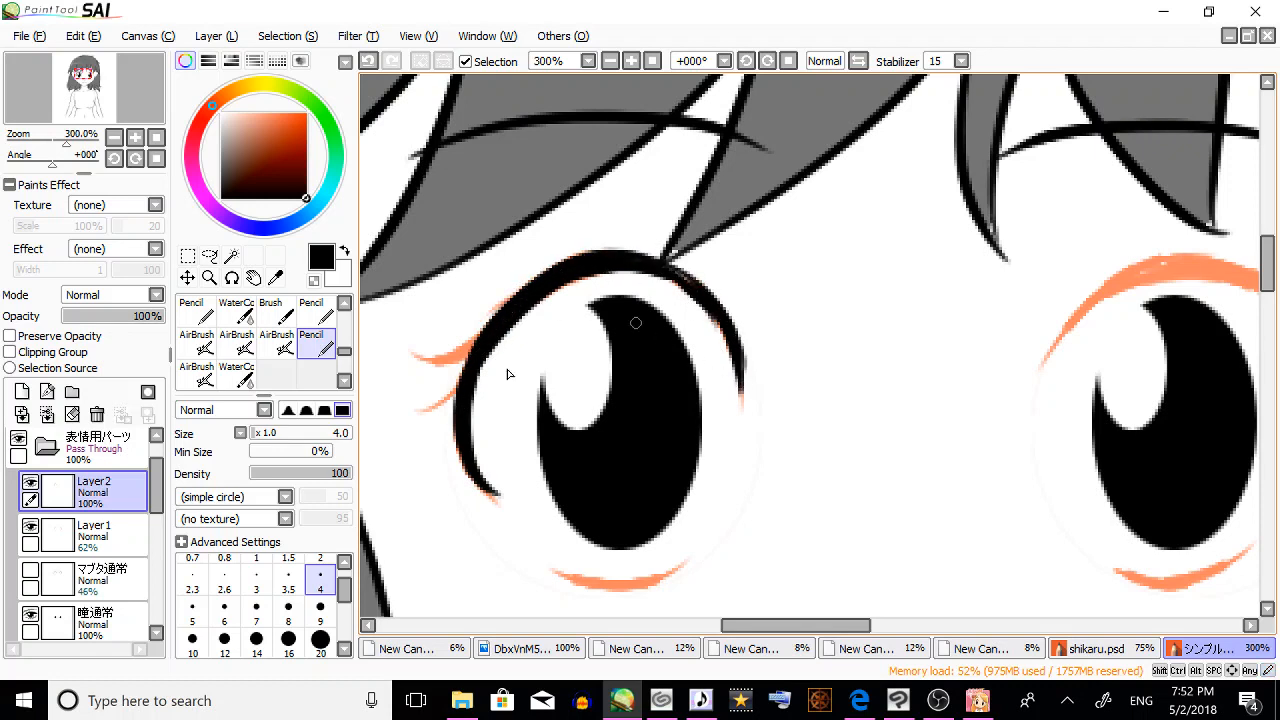
# Ink the left eye's two outer lashes and its lower lid line over the sketch.
pyautogui.moveTo(478, 336)
pyautogui.mouseDown()
pyautogui.moveTo(435, 348)
pyautogui.moveTo(435, 360)
pyautogui.moveTo(493, 329)
pyautogui.moveTo(413, 403)
pyautogui.moveTo(422, 419)
pyautogui.moveTo(465, 382)
pyautogui.moveTo(440, 410)
pyautogui.mouseUp()
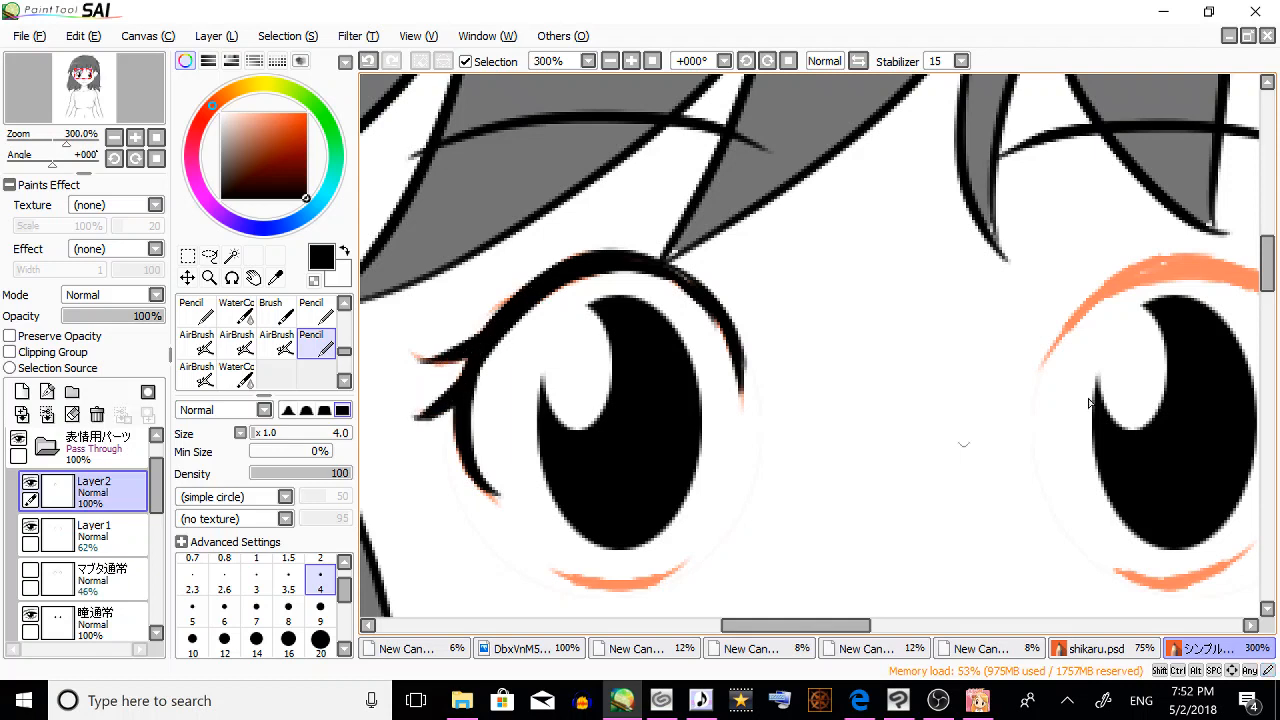
pyautogui.scroll(-3, 1035, 336)
pyautogui.moveTo(563, 428); pyautogui.dragTo(684, 418)
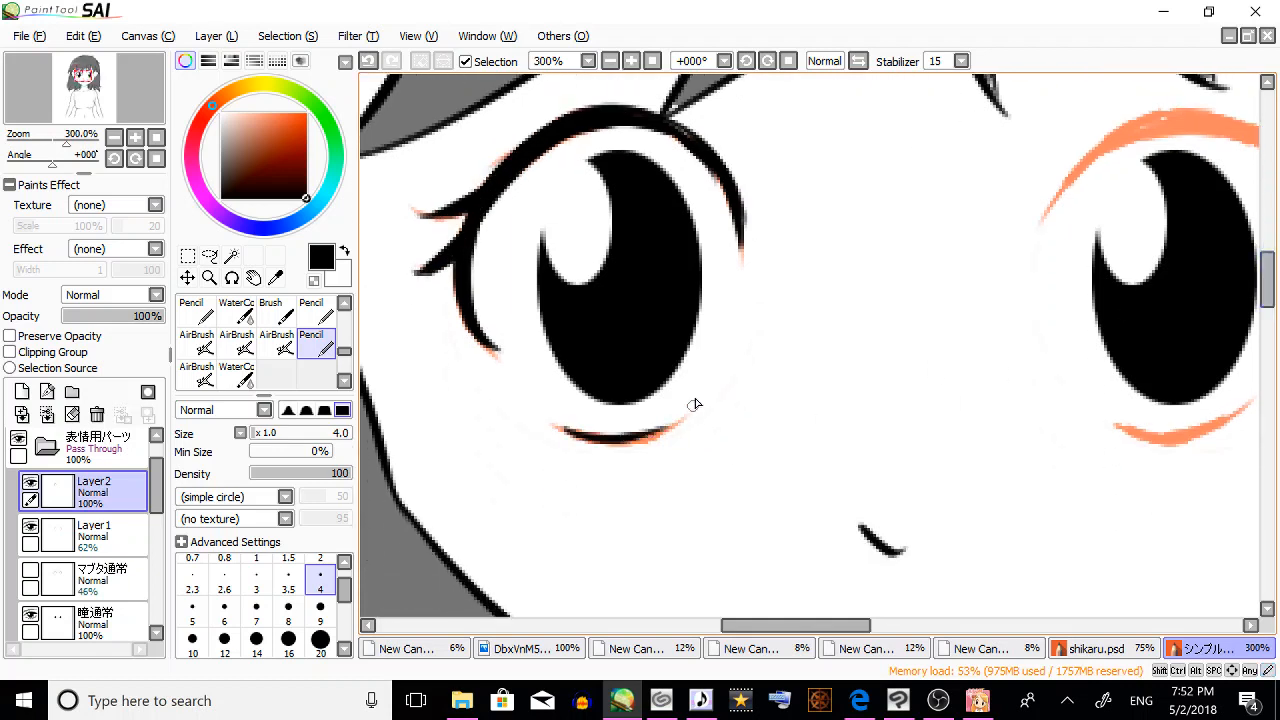
# Lasso the inked left eyelid lines on Layer2, then copy and paste them onto a new layer.
pyautogui.click(209, 255)
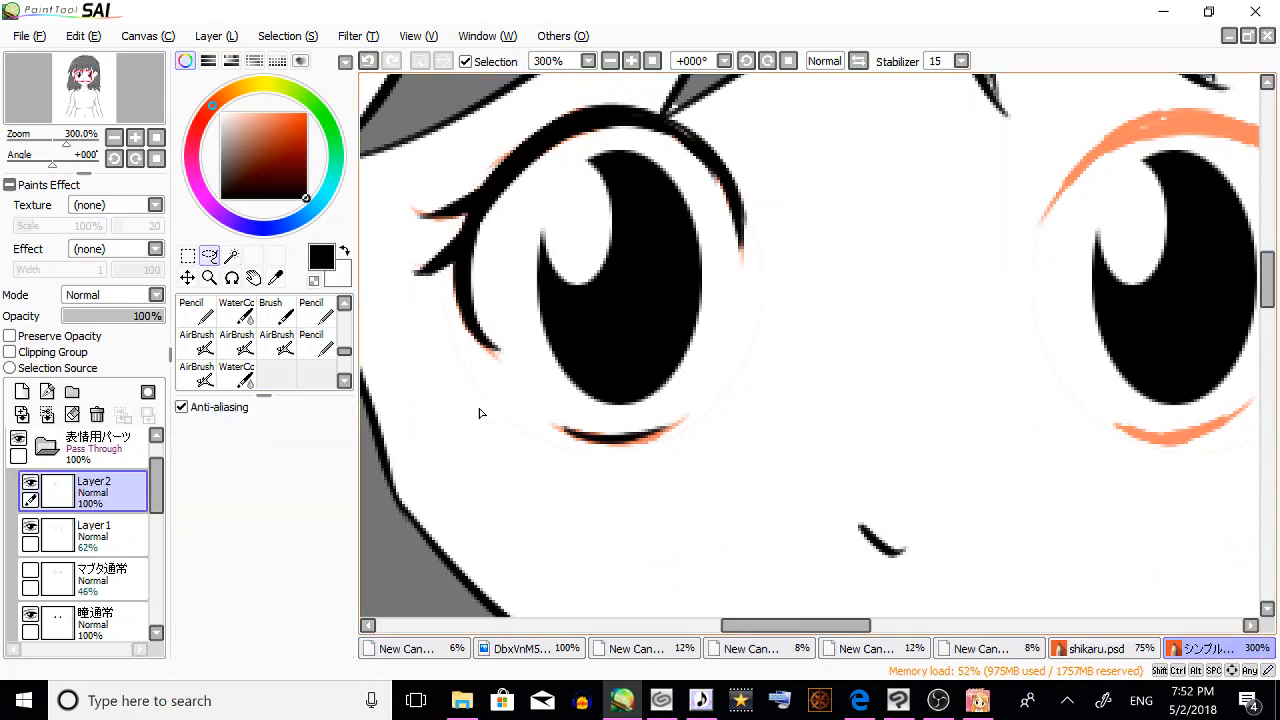
pyautogui.moveTo(480, 410)
pyautogui.mouseDown()
pyautogui.moveTo(722, 434)
pyautogui.moveTo(740, 86)
pyautogui.mouseUp()
pyautogui.moveTo(392, 287); pyautogui.dragTo(480, 408)
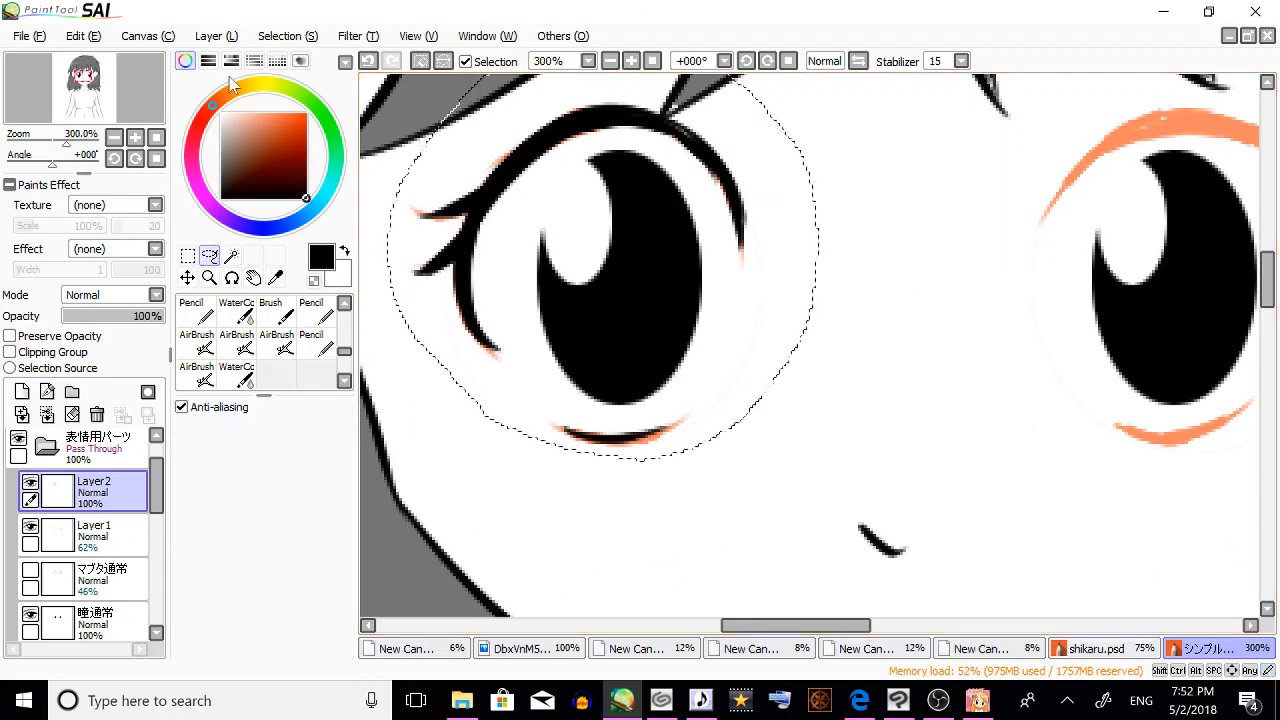
pyautogui.click(83, 36)
pyautogui.click(105, 126)
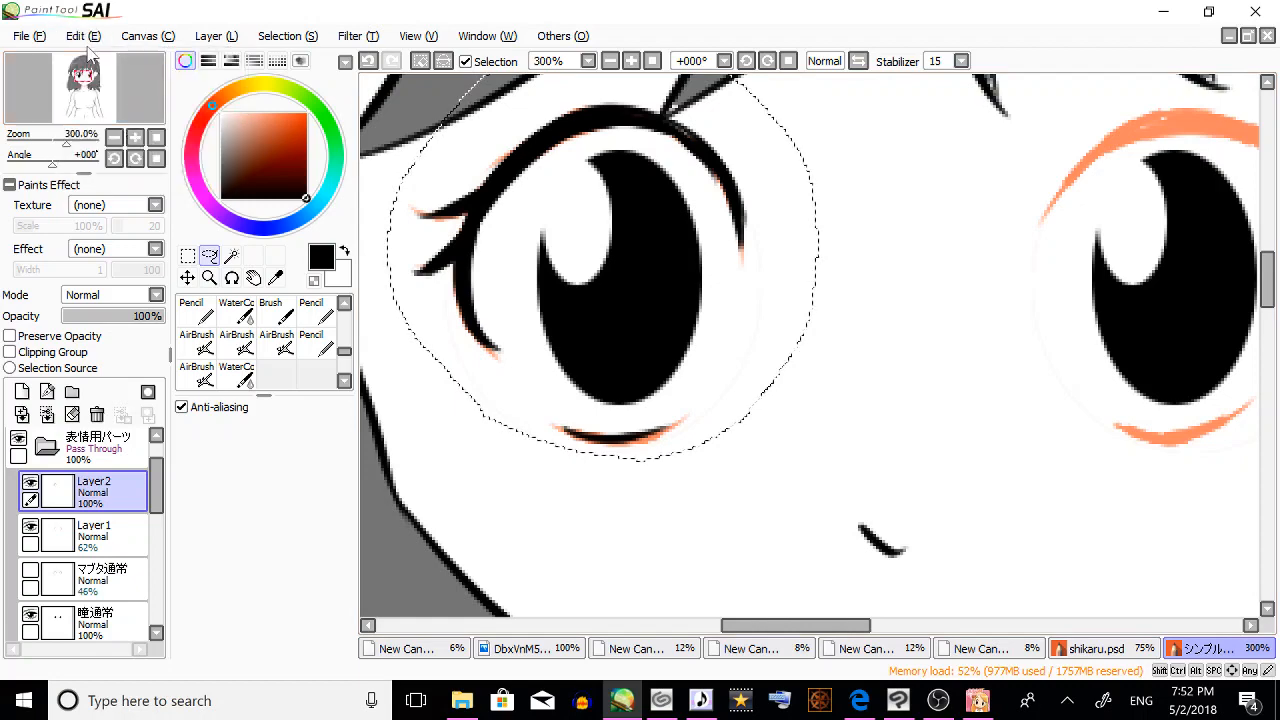
pyautogui.click(83, 36)
pyautogui.click(125, 145)
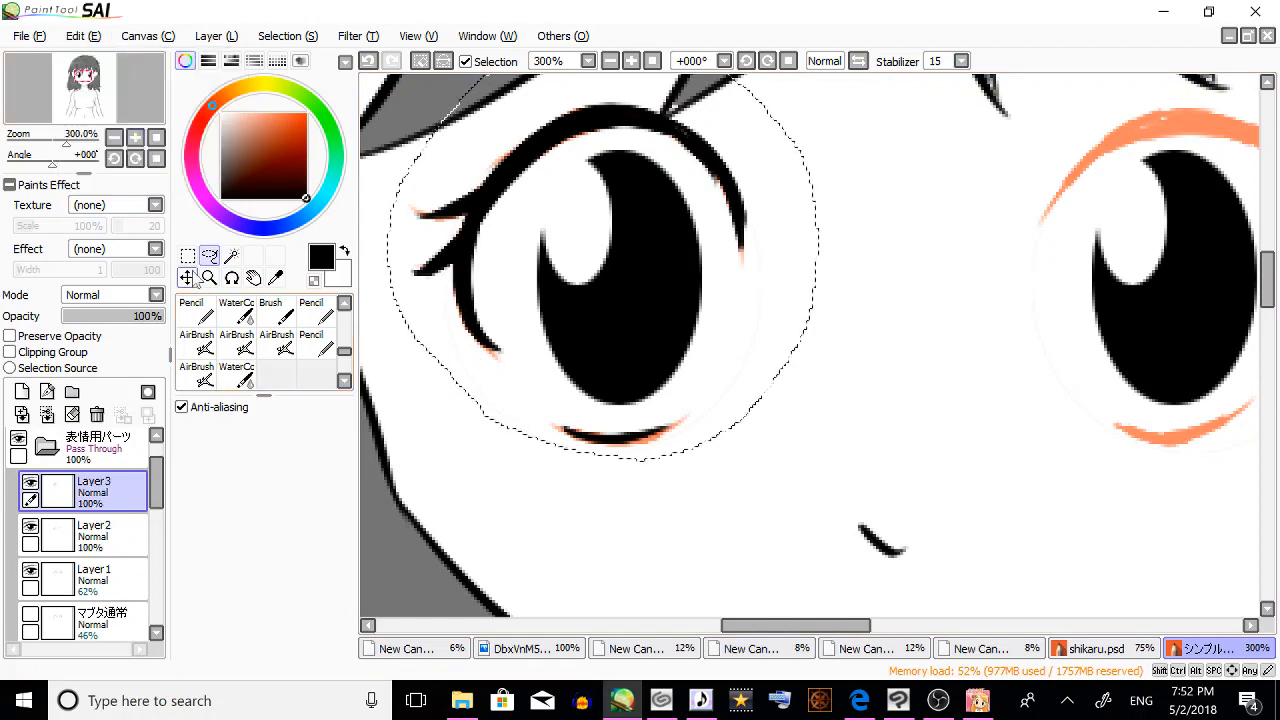
# Flip the pasted eyelid lines horizontally, position them over the right eye, and deselect.
pyautogui.hotkey('ctrl', 't')
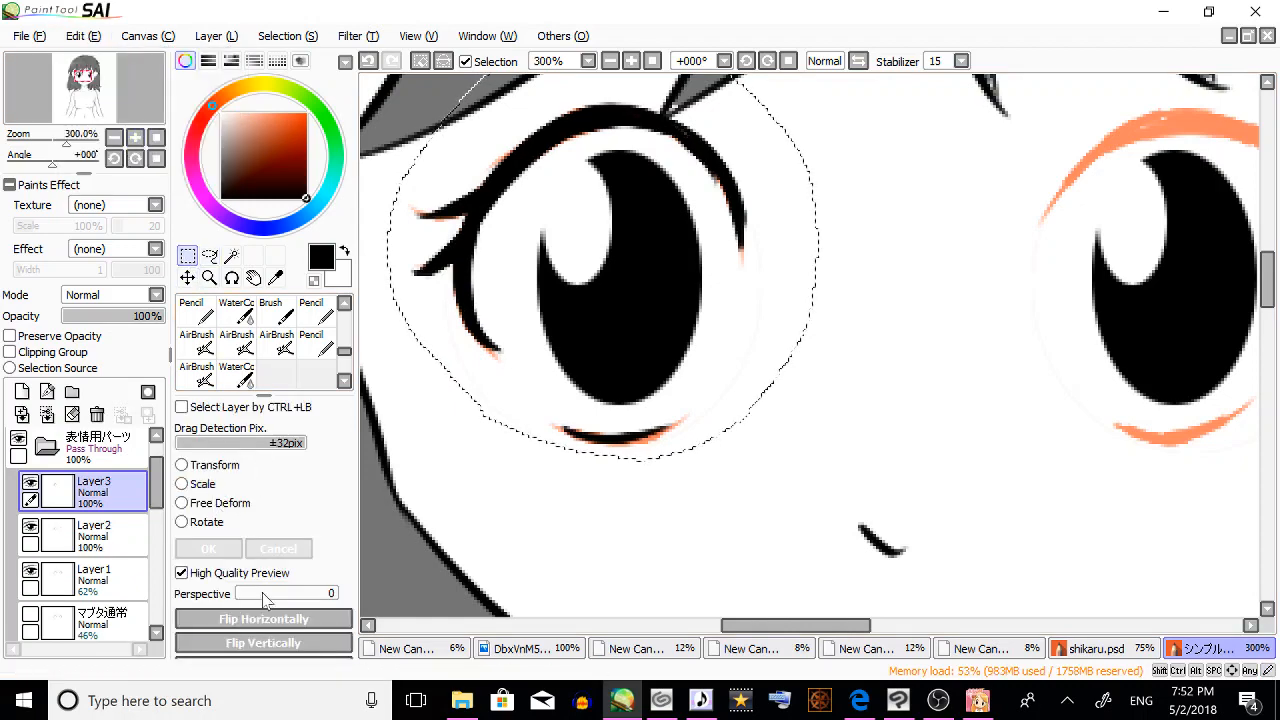
pyautogui.click(265, 619)
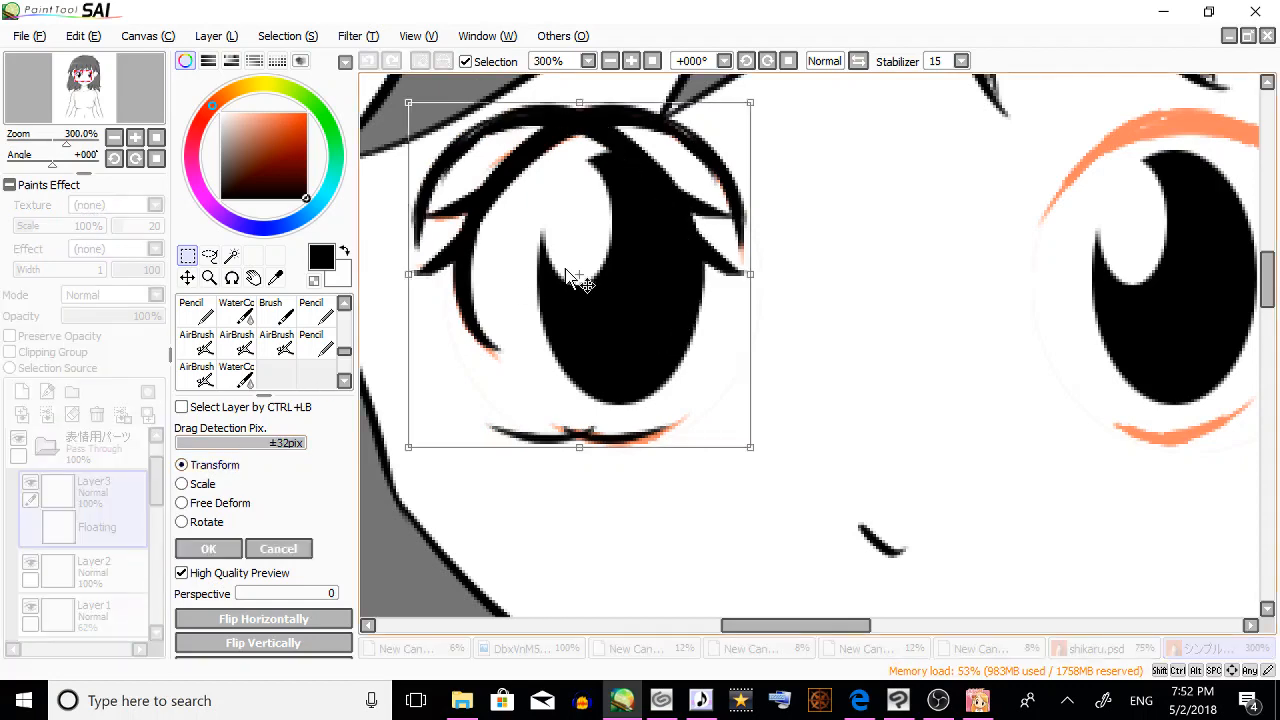
pyautogui.moveTo(568, 277); pyautogui.dragTo(1266, 286)
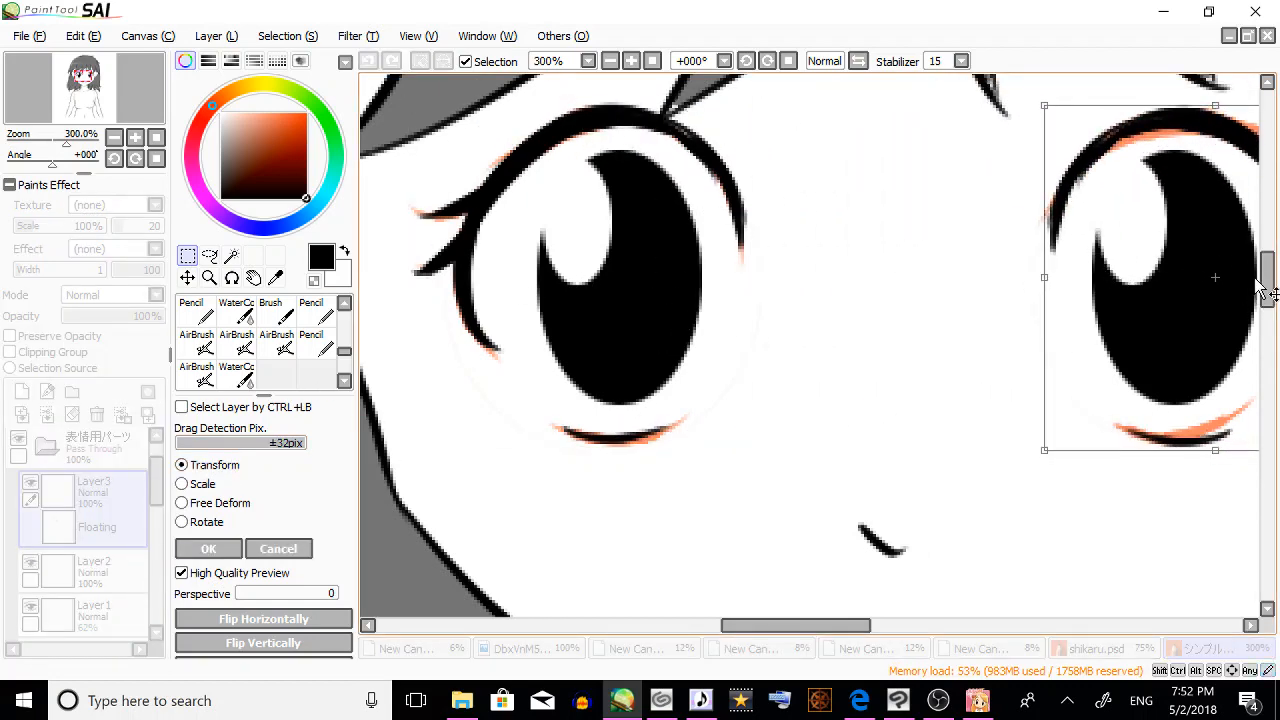
pyautogui.moveTo(776, 626); pyautogui.dragTo(816, 627)
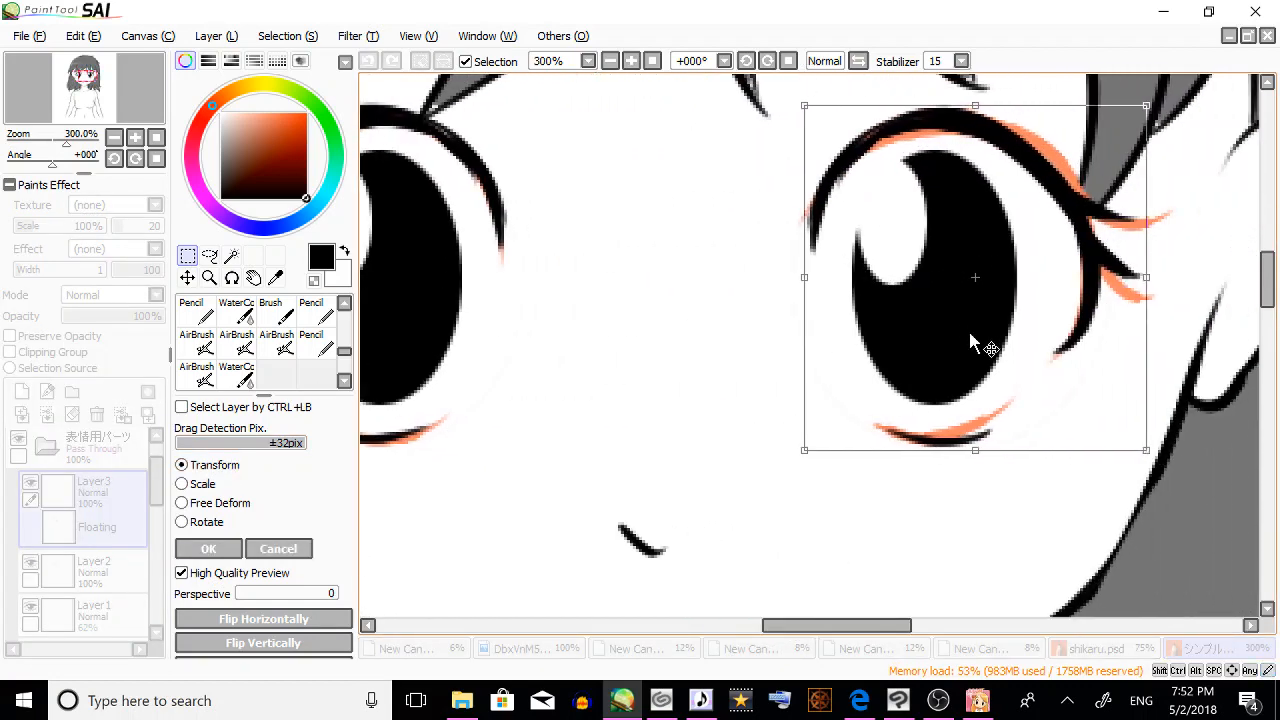
pyautogui.moveTo(970, 342); pyautogui.dragTo(975, 334)
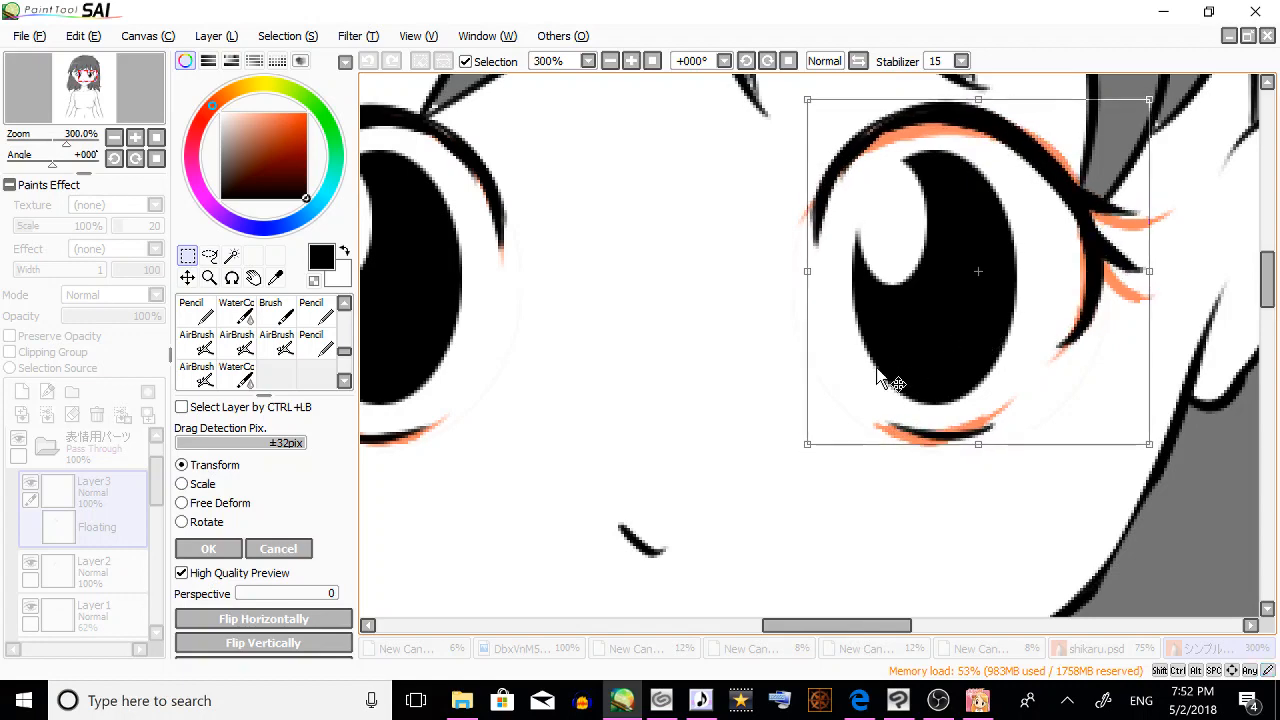
pyautogui.press('Return')
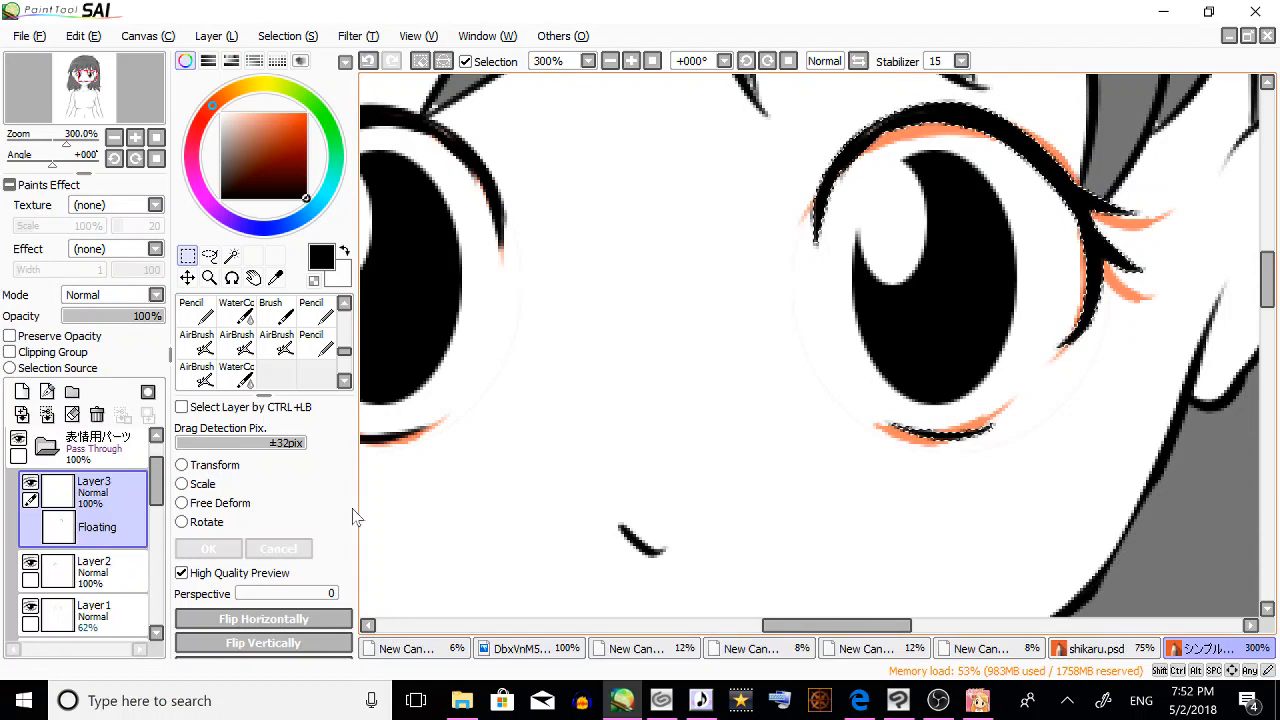
pyautogui.hotkey('ctrl', 'd')
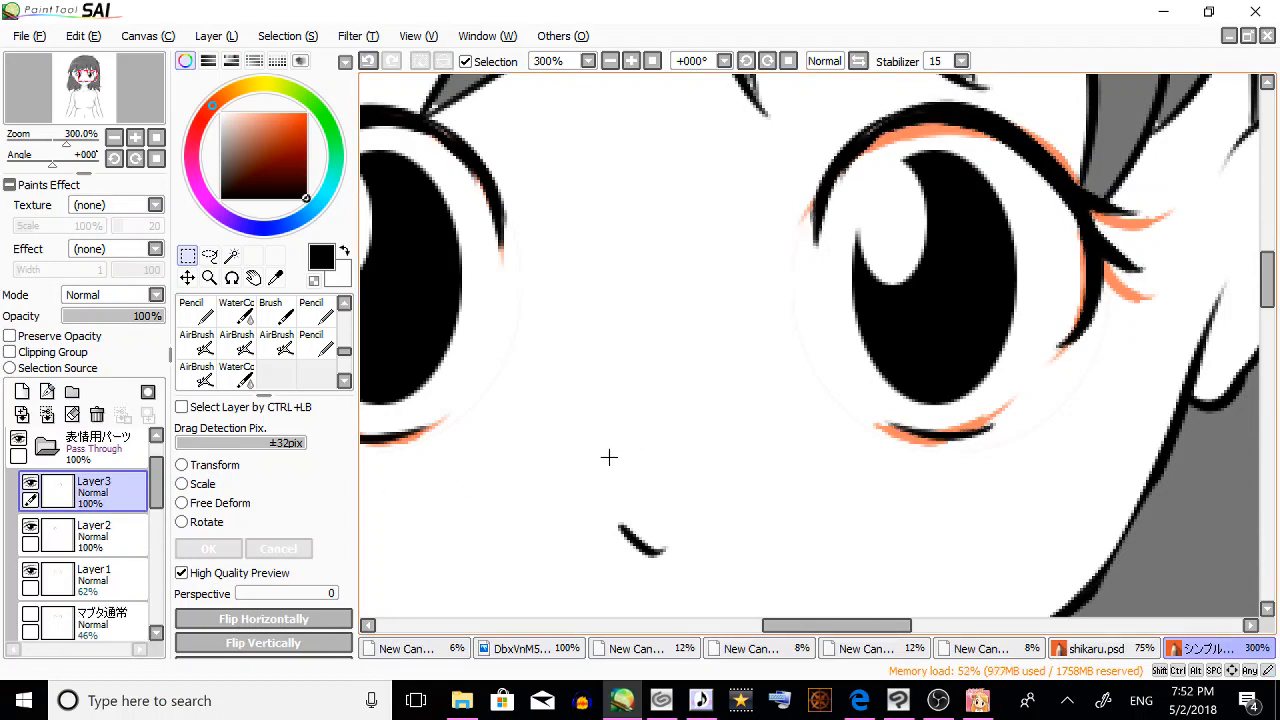
# Merge Layer3 down into Layer2 and delete the orange sketch layer Layer1.
pyautogui.click(48, 415)
pyautogui.click(98, 538)
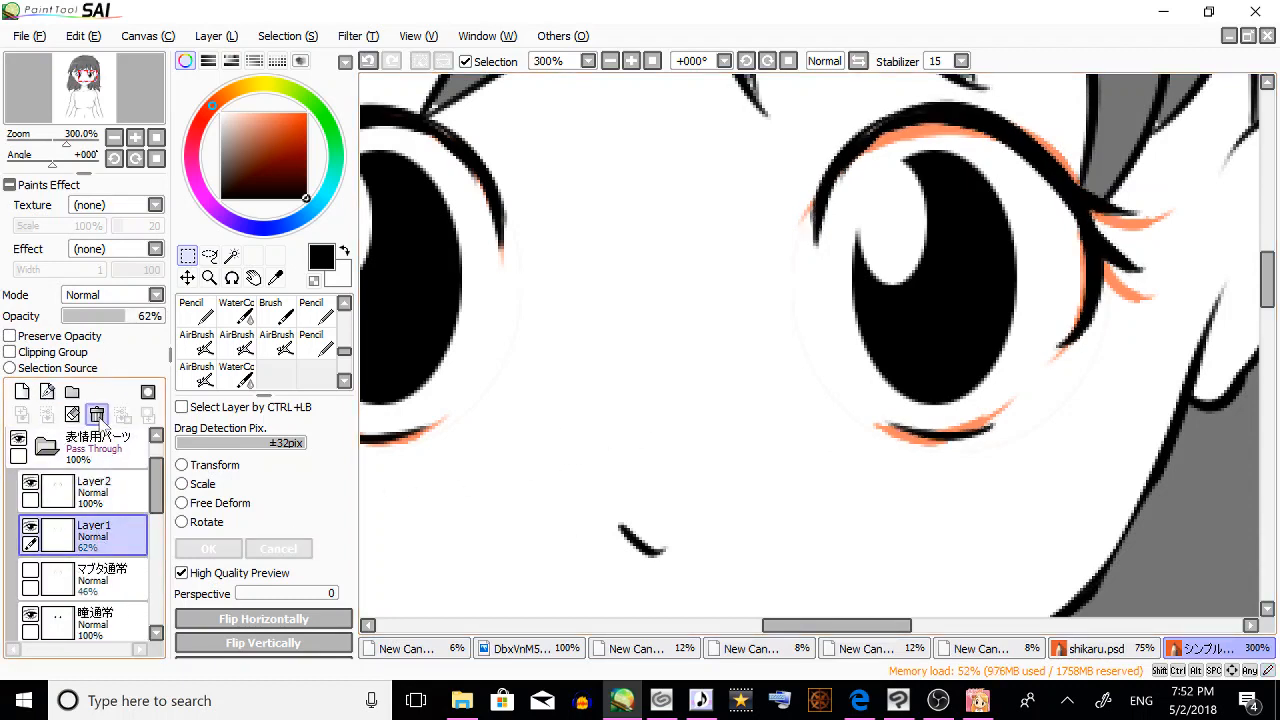
pyautogui.click(97, 415)
# Copy the name of the faded マブタ通常 layer and rename Layer2 with it.
pyautogui.doubleClick(108, 541)
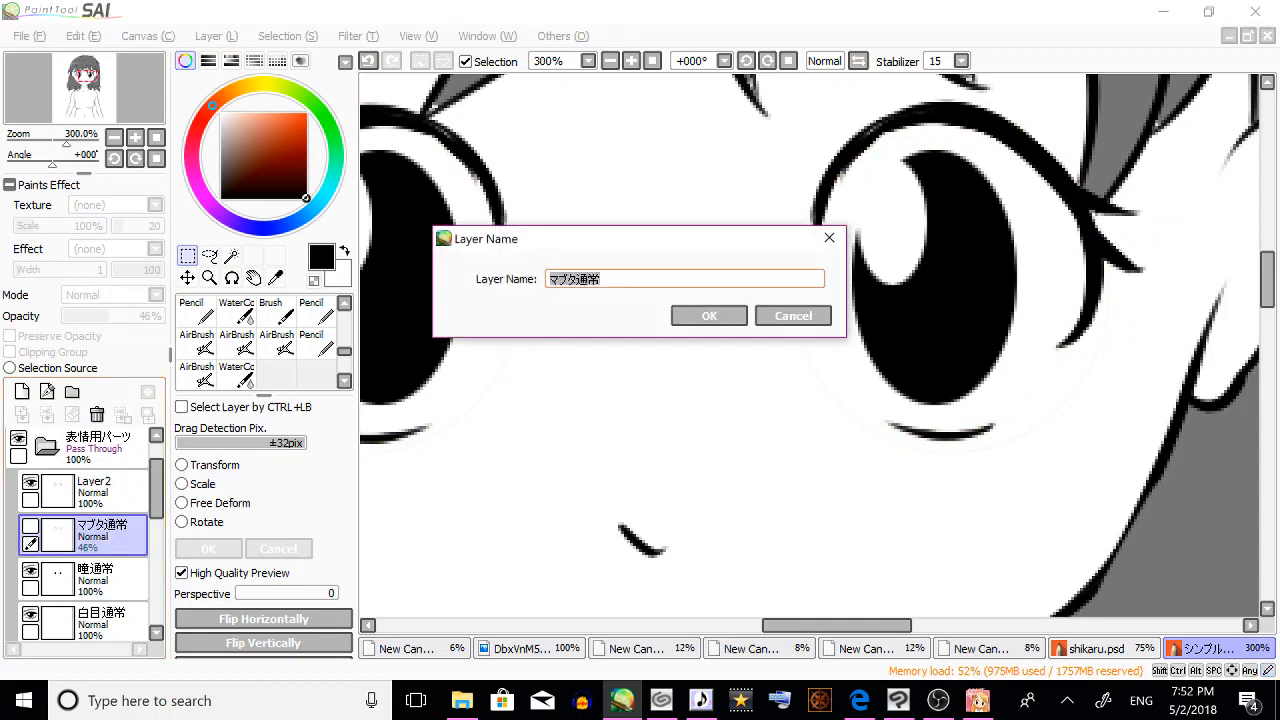
pyautogui.rightClick(590, 285)
pyautogui.click(640, 337)
pyautogui.click(792, 314)
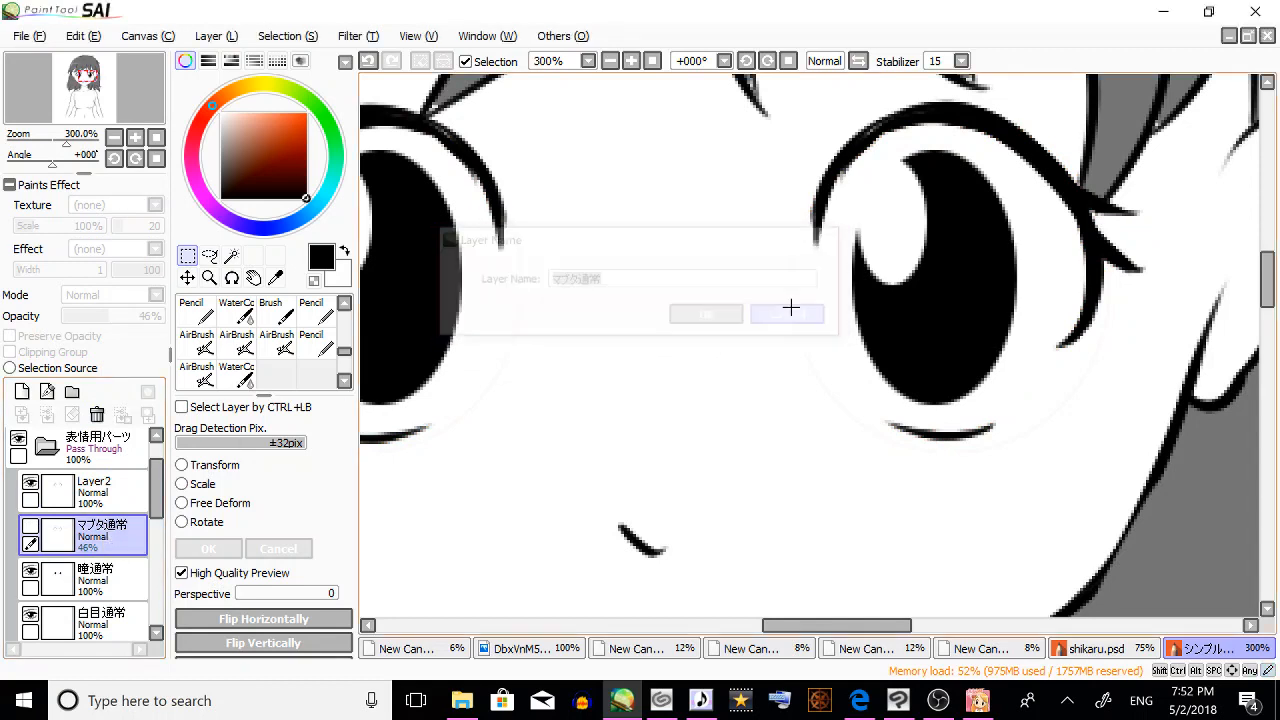
pyautogui.doubleClick(100, 490)
pyautogui.rightClick(566, 283)
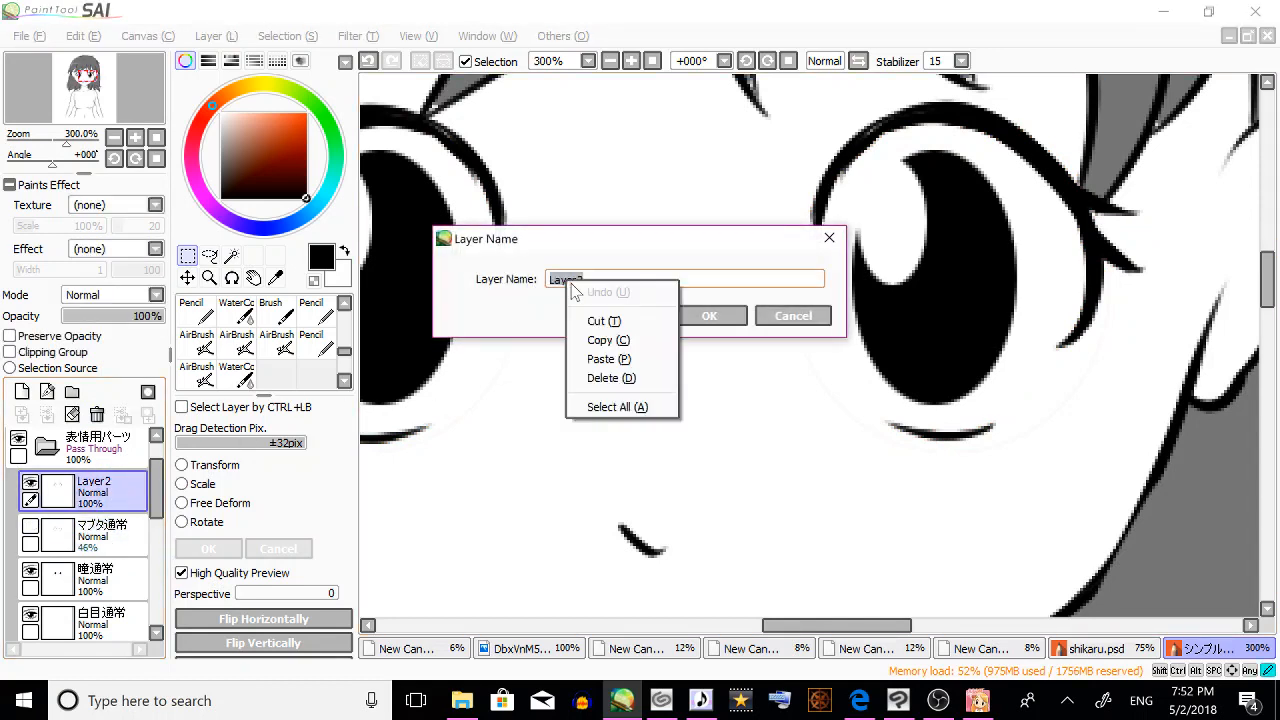
pyautogui.click(628, 362)
pyautogui.click(702, 319)
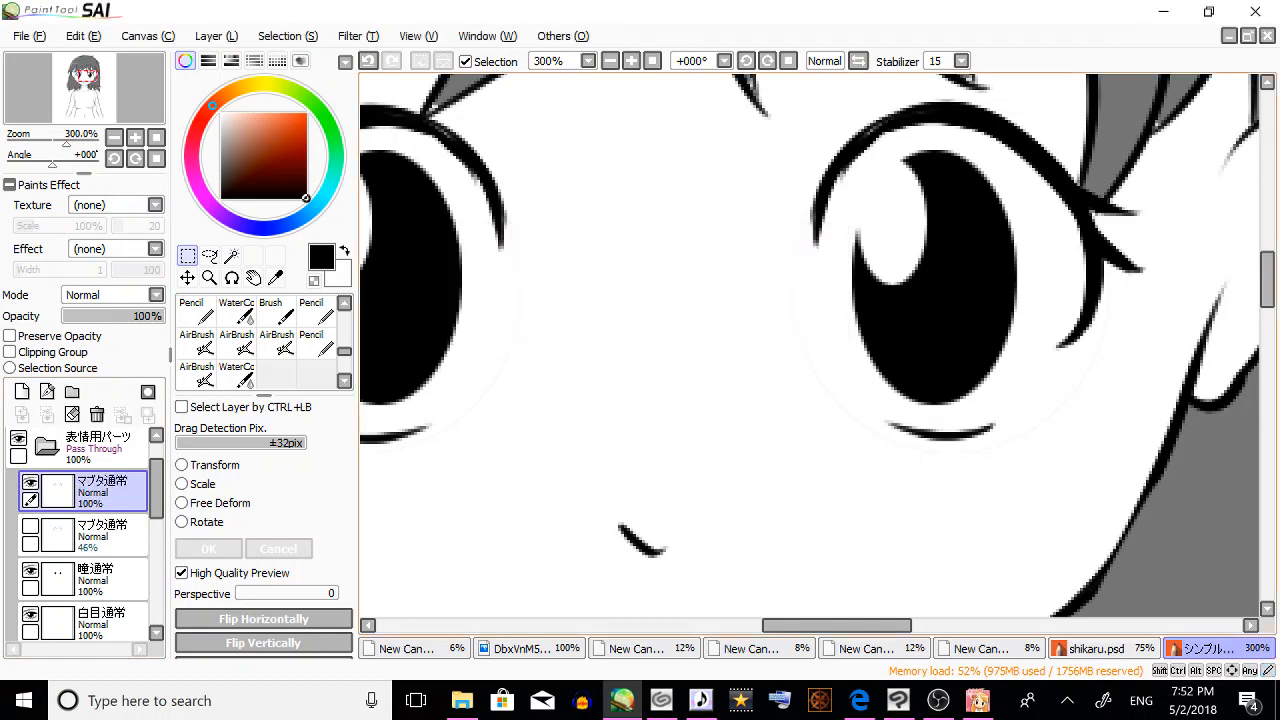
# Delete the old faded マブタ通常 layer beneath the newly renamed one.
pyautogui.click(101, 543)
pyautogui.click(97, 414)
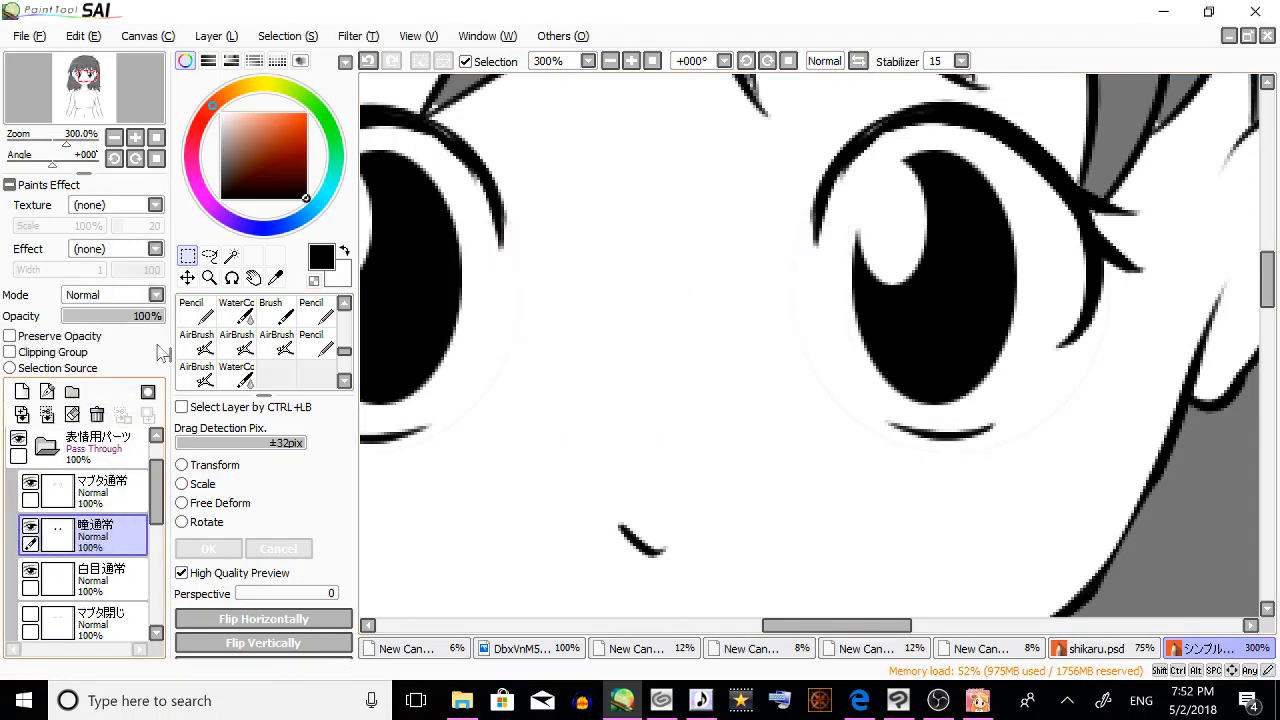
# Hide and show the 白目通常 layer repeatedly to examine what it contributes to the eyes, leaving it visible.
pyautogui.click(209, 277)
pyautogui.click(213, 425)
pyautogui.click(857, 229)
pyautogui.click(857, 229)
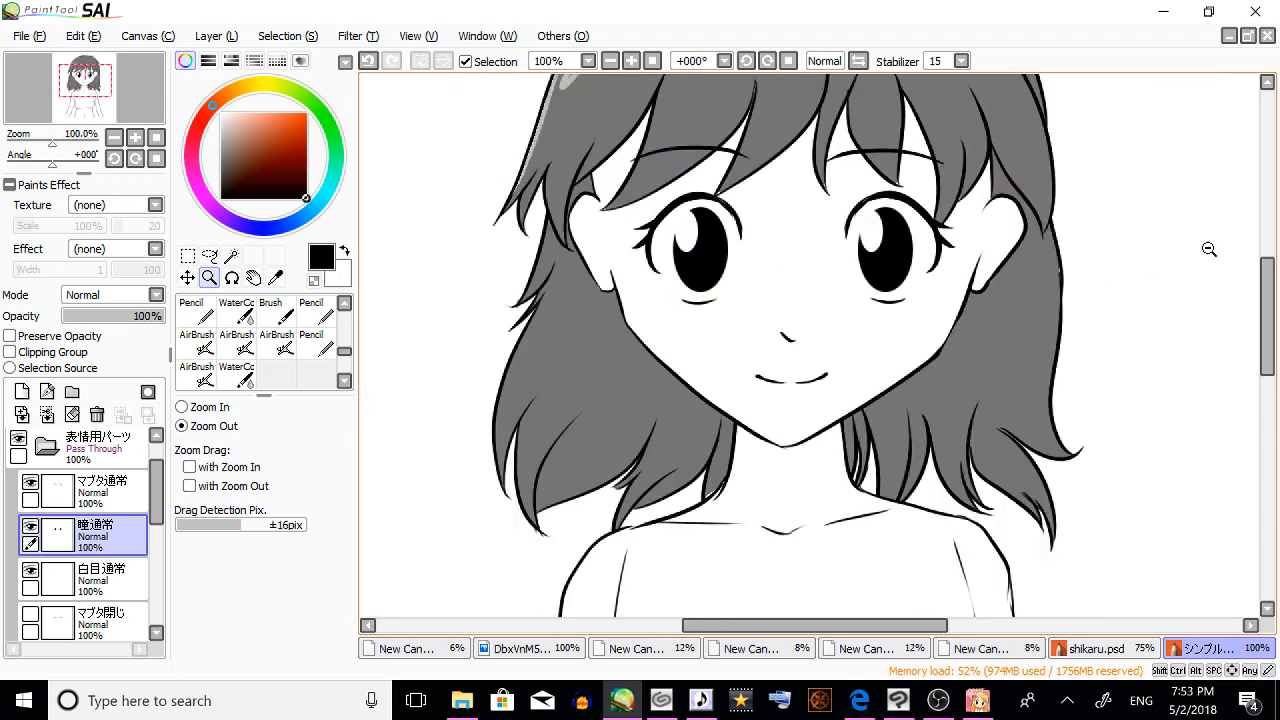
pyautogui.click(1106, 363)
pyautogui.moveTo(1262, 321); pyautogui.dragTo(1262, 312)
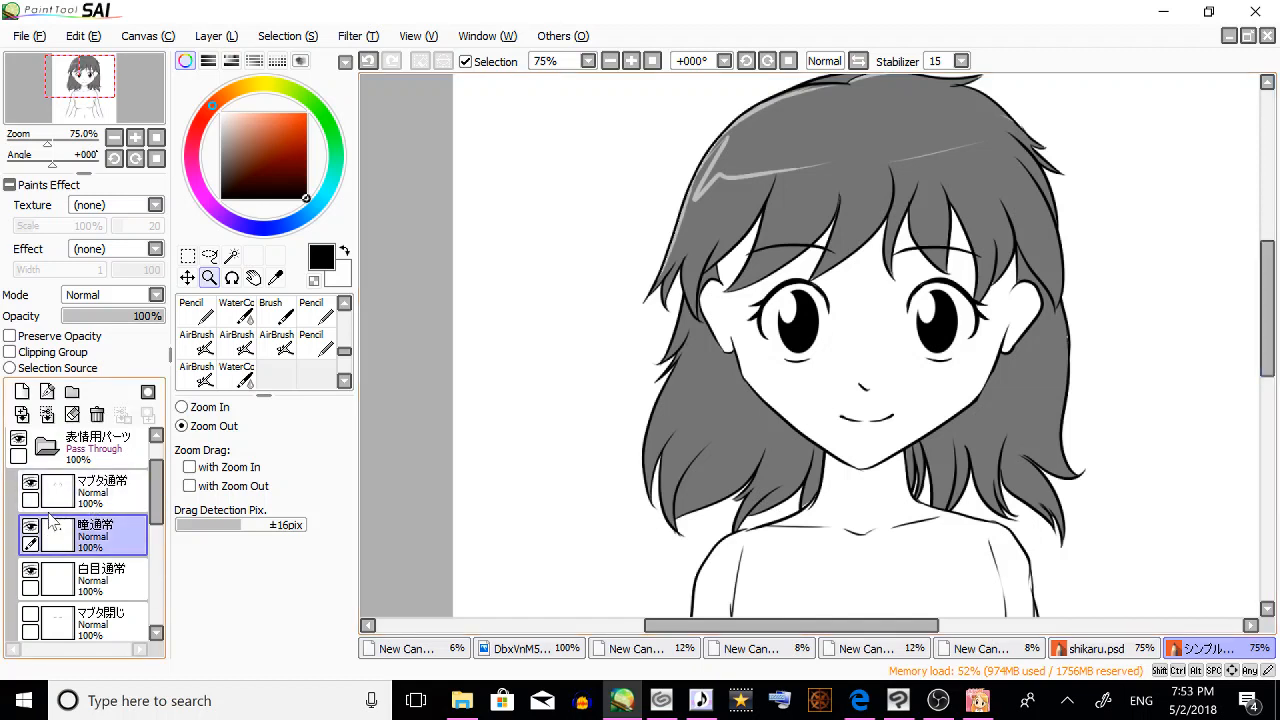
pyautogui.click(31, 578)
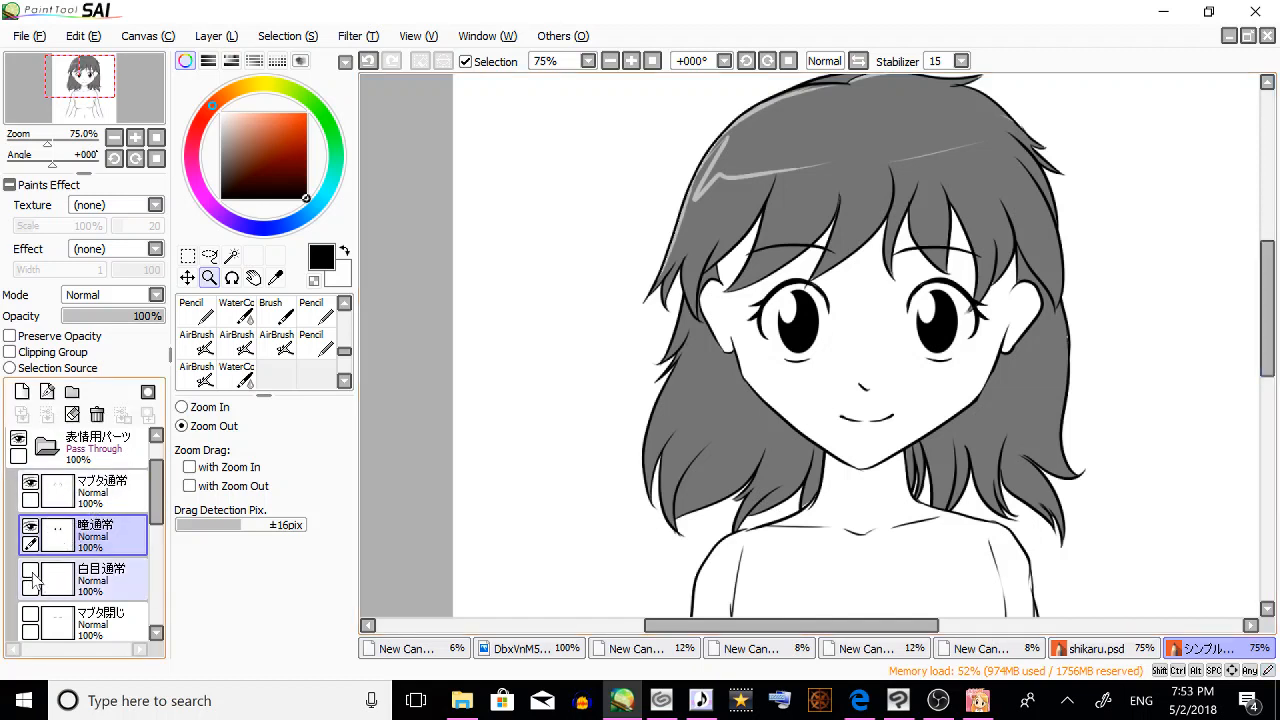
pyautogui.click(31, 578)
pyautogui.click(32, 578)
pyautogui.click(31, 570)
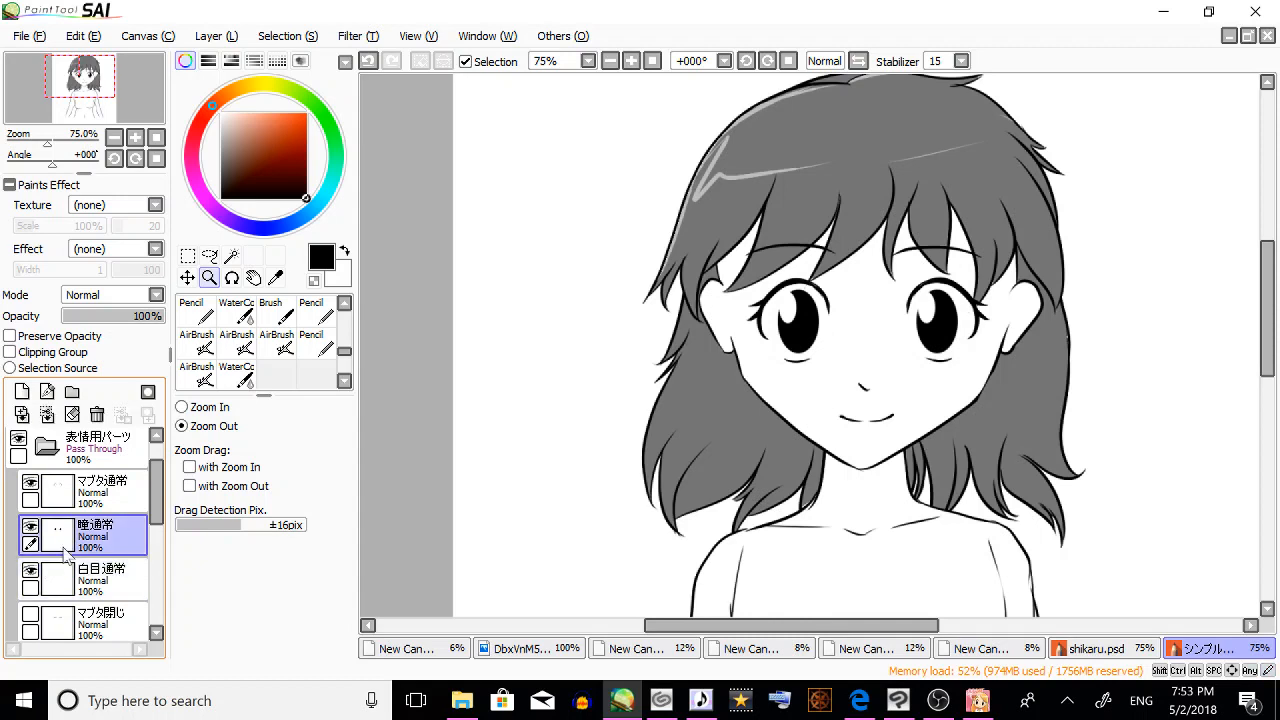
pyautogui.click(37, 571)
pyautogui.click(37, 570)
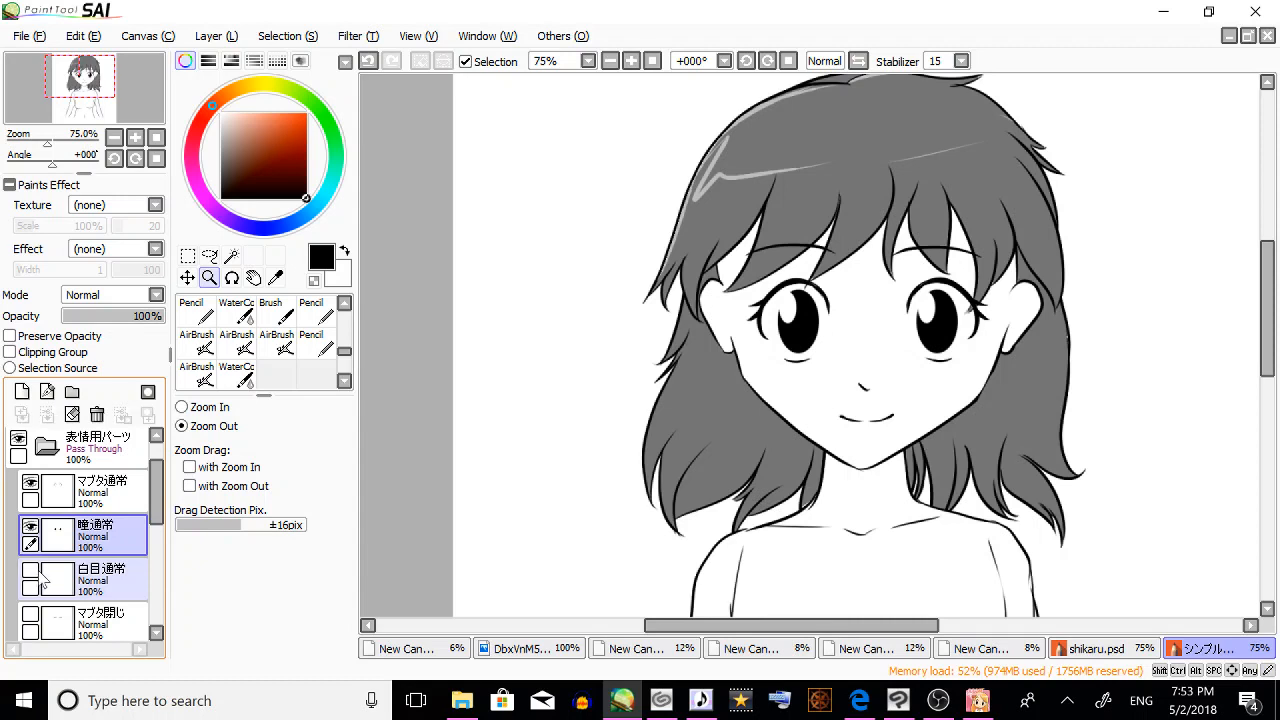
pyautogui.click(35, 575)
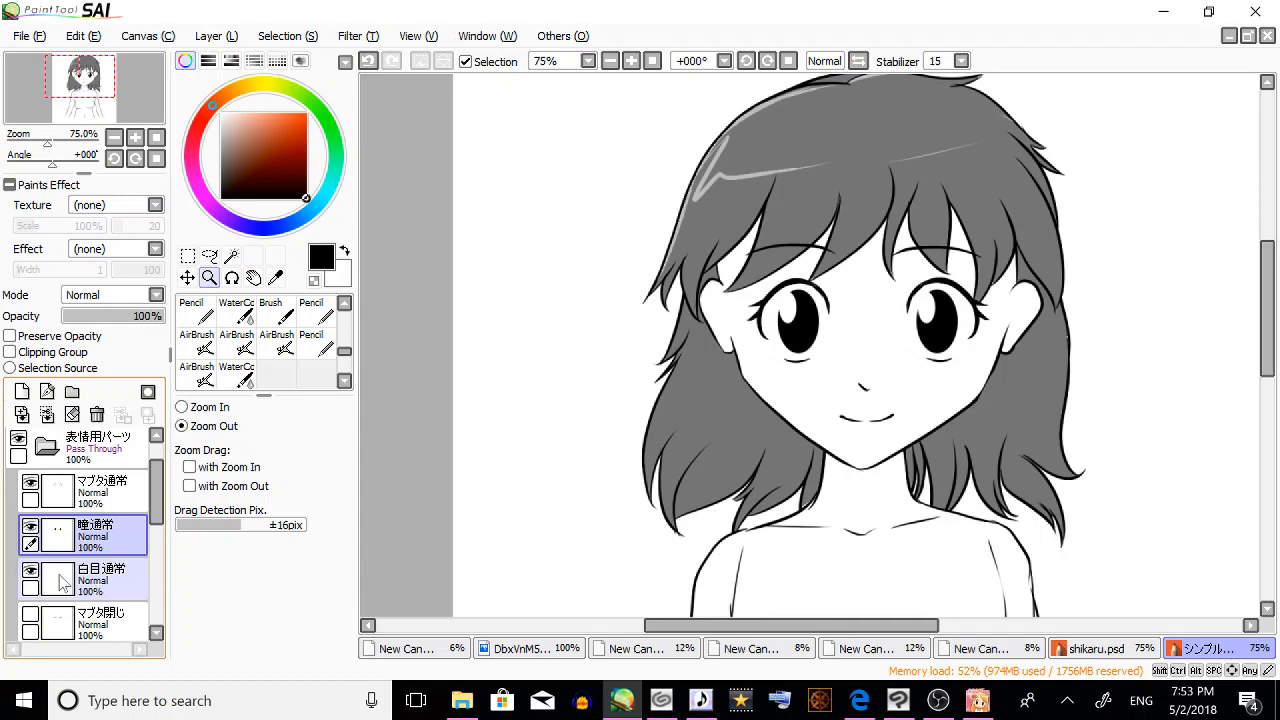
# Add a new layer directly above 白目通常 and set the drawing colour to white.
pyautogui.click(93, 588)
pyautogui.click(102, 316)
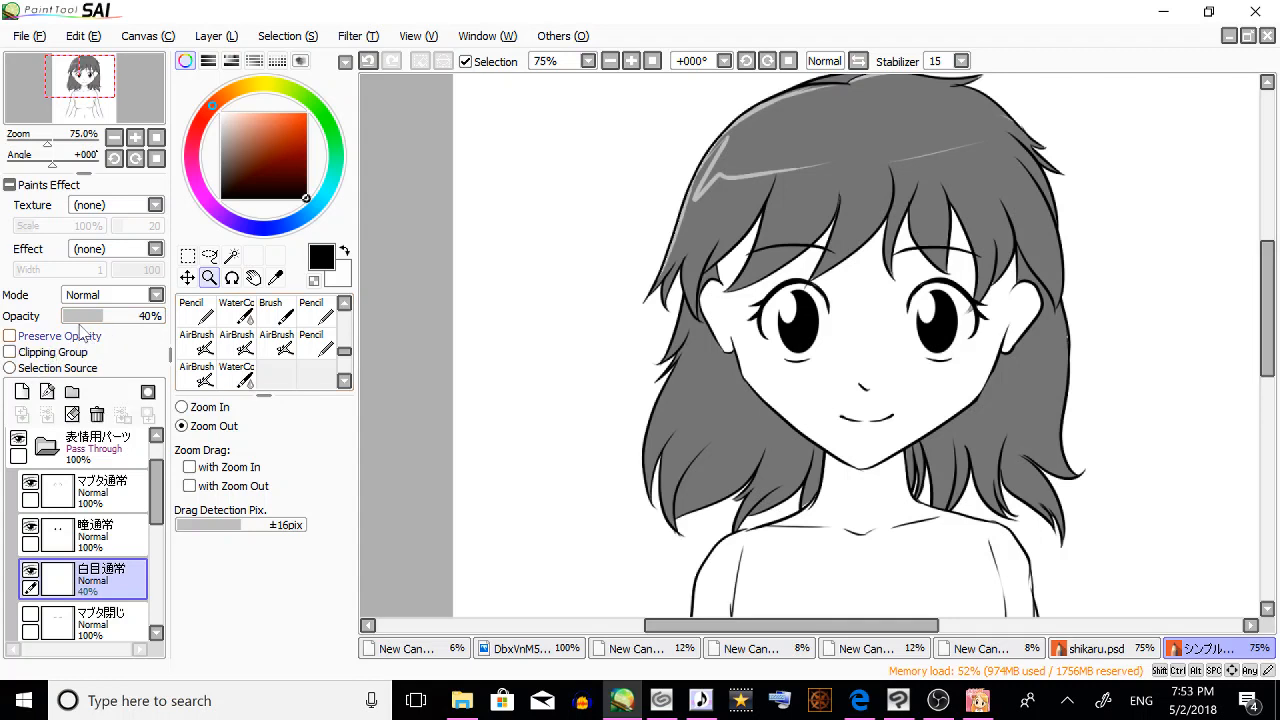
pyautogui.moveTo(120, 318); pyautogui.dragTo(127, 328)
pyautogui.click(22, 391)
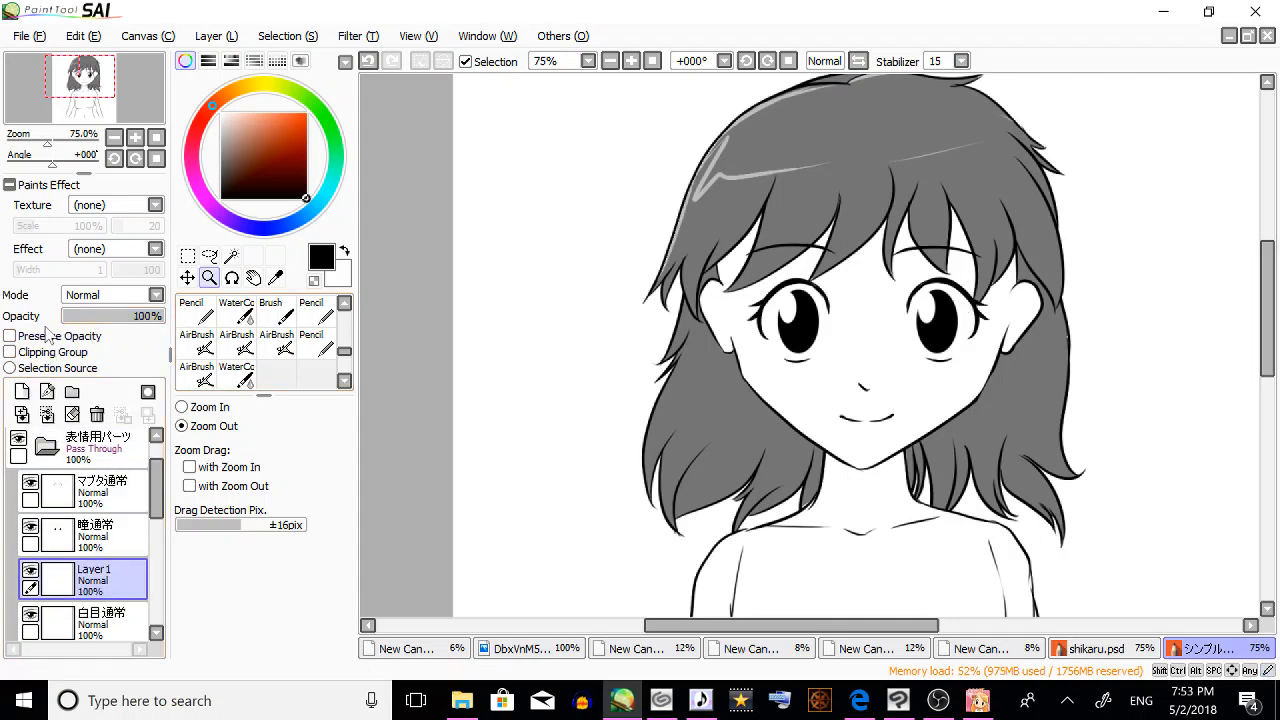
pyautogui.click(110, 616)
pyautogui.scroll(-1, 158, 519)
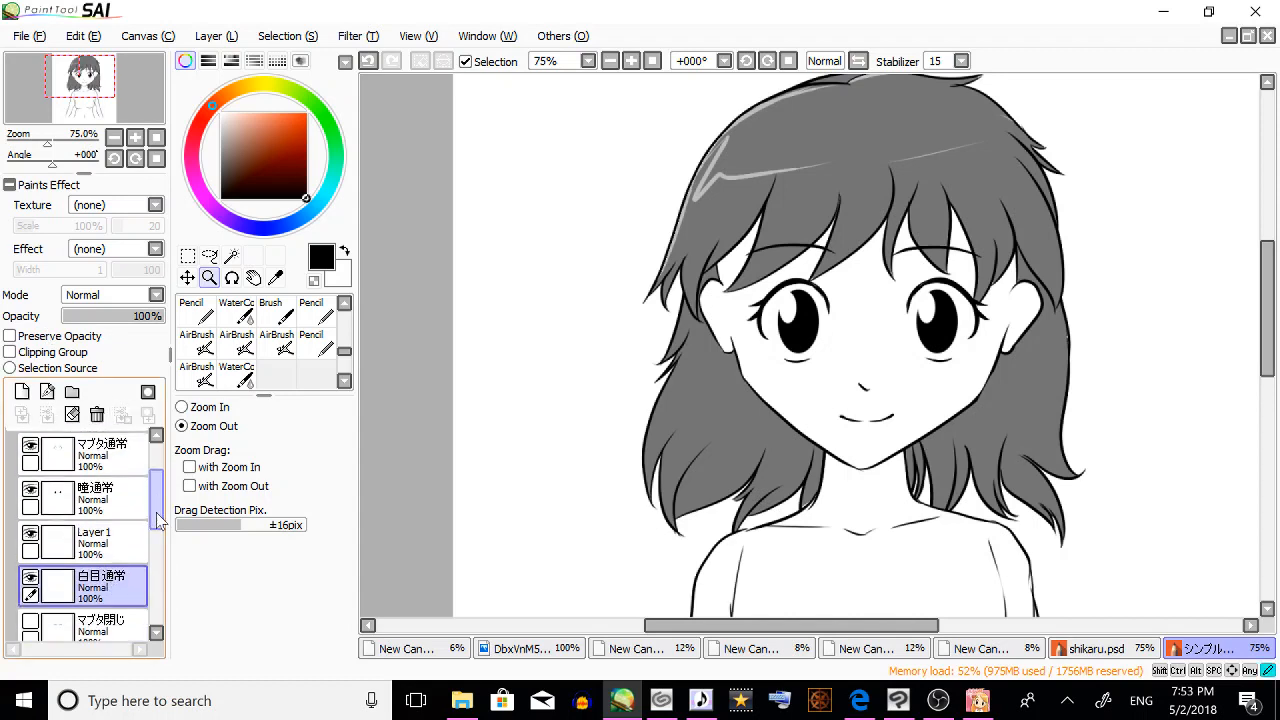
pyautogui.click(95, 540)
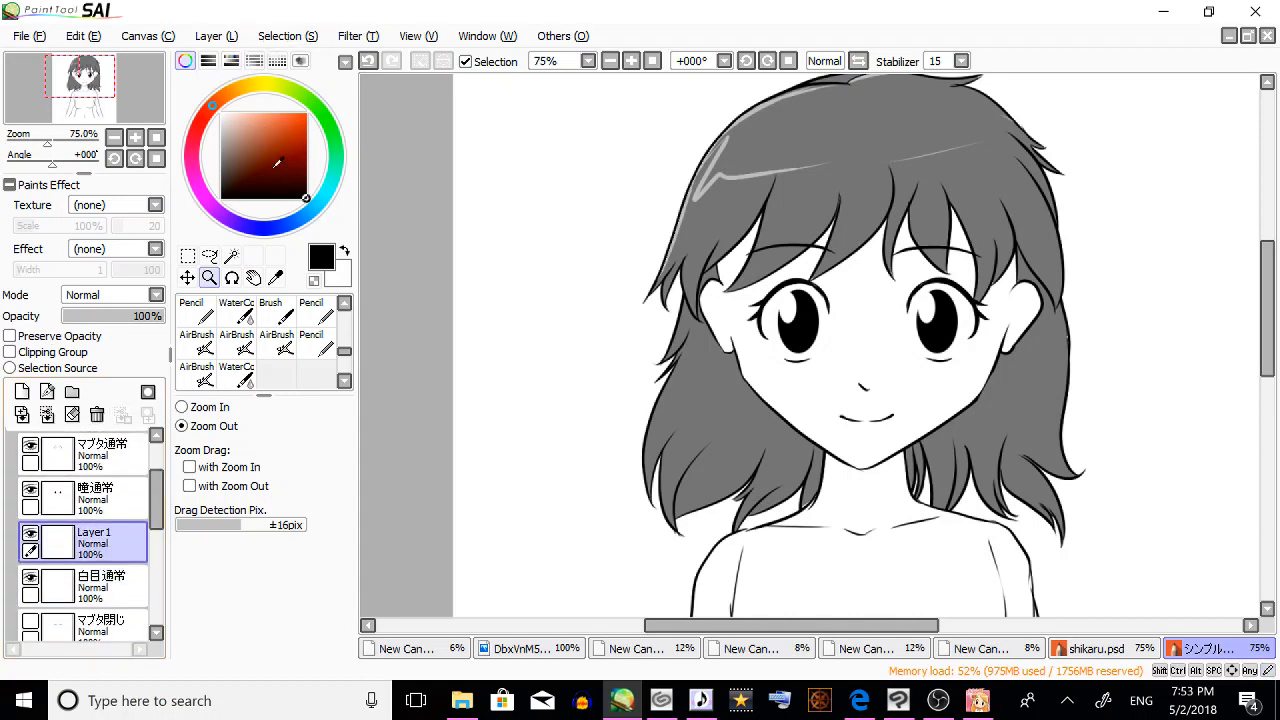
pyautogui.moveTo(278, 162)
pyautogui.mouseDown()
pyautogui.moveTo(262, 122)
pyautogui.moveTo(213, 113)
pyautogui.mouseUp()
pyautogui.scroll(3, 338, 360)
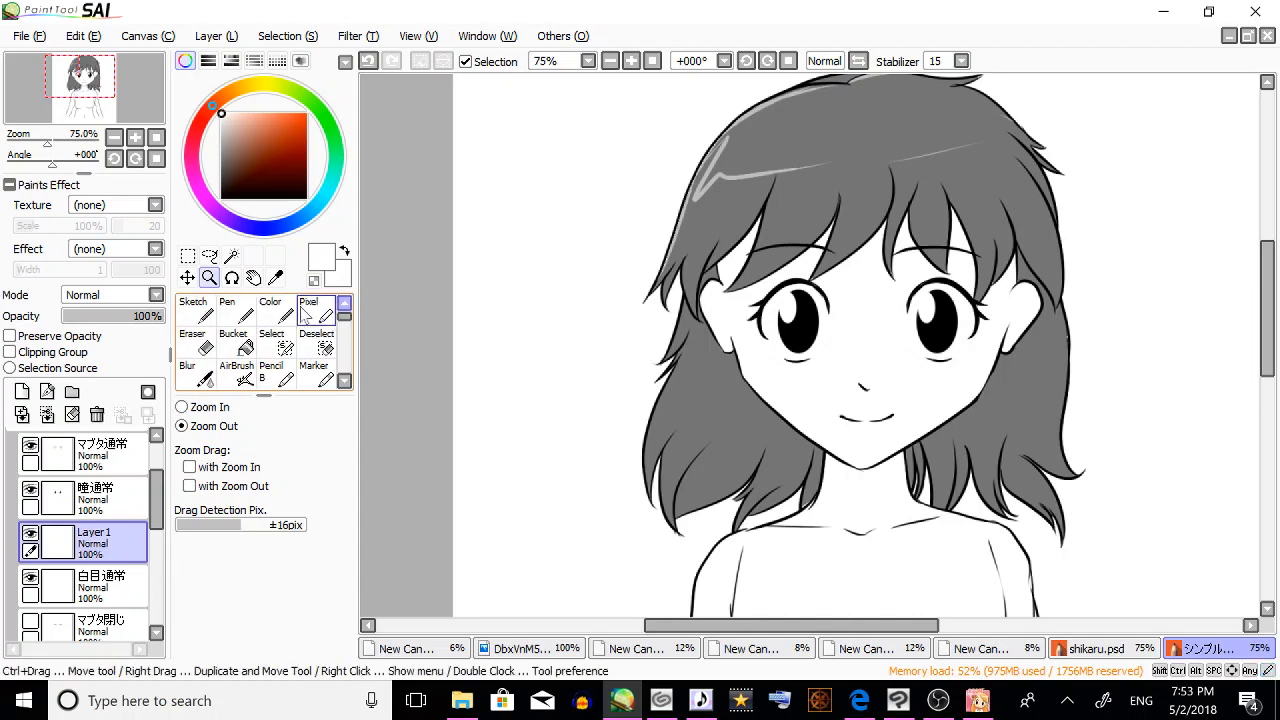
# Outline the eye-white area inside the left eye's lid lines with the Select brush at size 20.
pyautogui.click(181, 407)
pyautogui.click(838, 300)
pyautogui.click(914, 317)
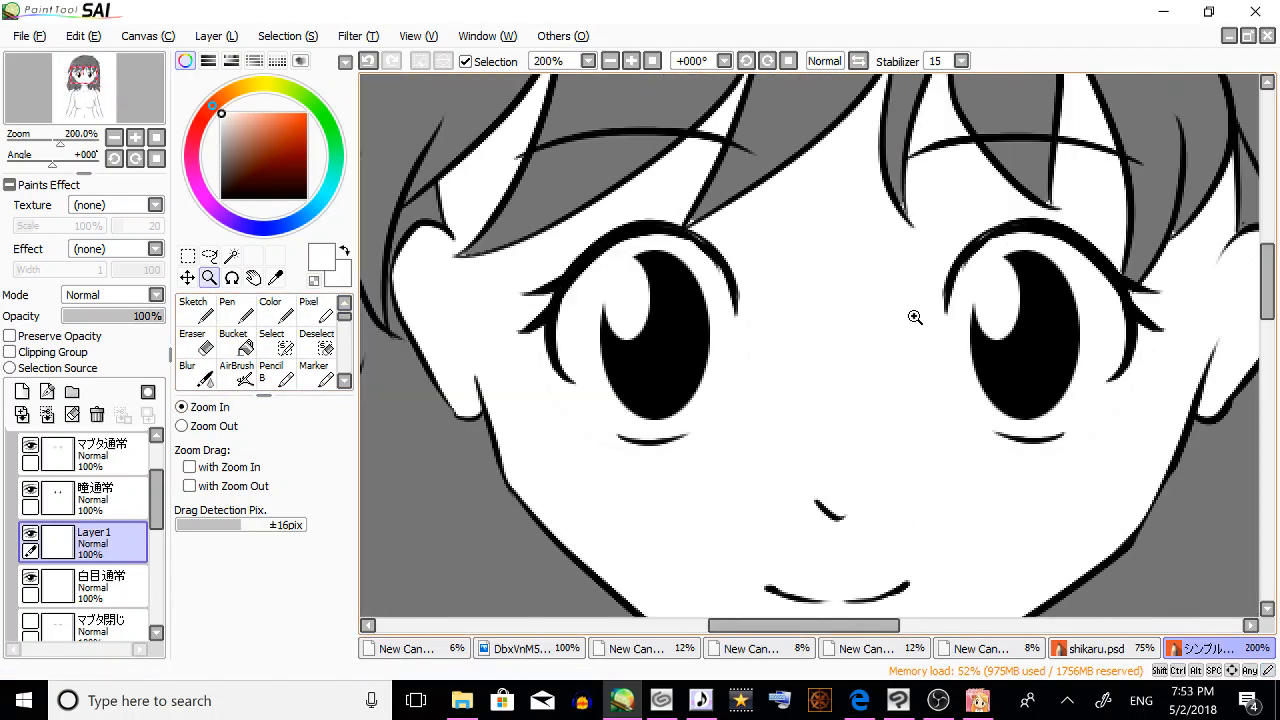
pyautogui.click(893, 276)
pyautogui.moveTo(825, 622); pyautogui.dragTo(808, 623)
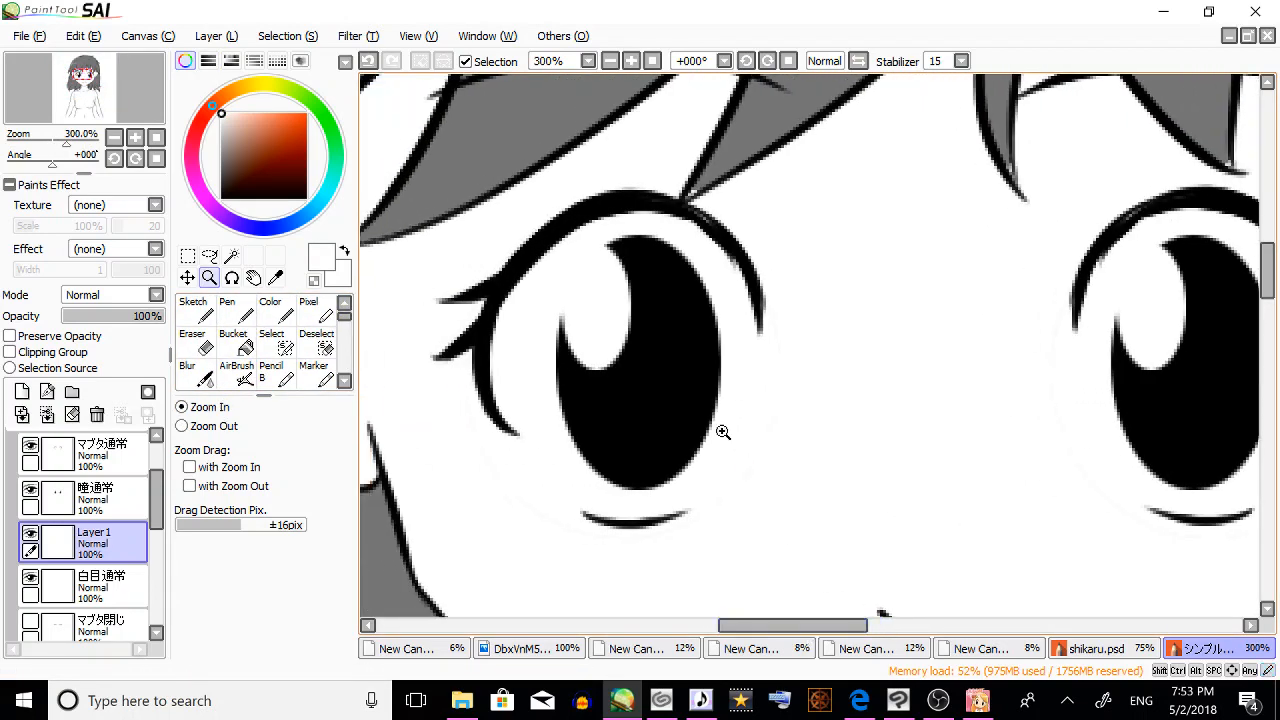
pyautogui.click(278, 310)
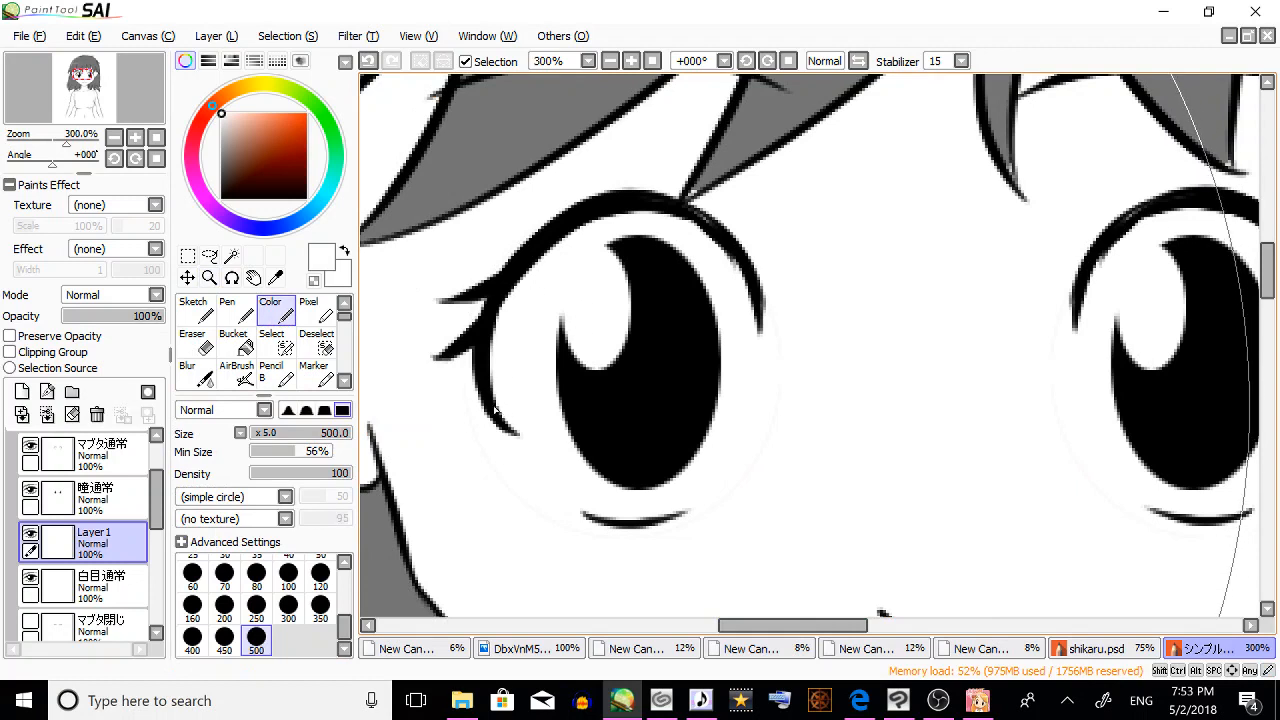
pyautogui.click(283, 345)
pyautogui.moveTo(457, 386)
pyautogui.mouseDown()
pyautogui.moveTo(486, 381)
pyautogui.moveTo(514, 429)
pyautogui.moveTo(542, 255)
pyautogui.mouseUp()
pyautogui.moveTo(515, 311)
pyautogui.mouseDown()
pyautogui.moveTo(630, 205)
pyautogui.moveTo(715, 240)
pyautogui.moveTo(747, 346)
pyautogui.moveTo(751, 278)
pyautogui.moveTo(682, 512)
pyautogui.moveTo(594, 514)
pyautogui.moveTo(499, 343)
pyautogui.moveTo(539, 466)
pyautogui.moveTo(597, 514)
pyautogui.moveTo(658, 518)
pyautogui.moveTo(720, 434)
pyautogui.moveTo(723, 277)
pyautogui.moveTo(737, 271)
pyautogui.moveTo(686, 224)
pyautogui.moveTo(630, 205)
pyautogui.moveTo(535, 258)
pyautogui.moveTo(700, 232)
pyautogui.moveTo(718, 255)
pyautogui.mouseUp()
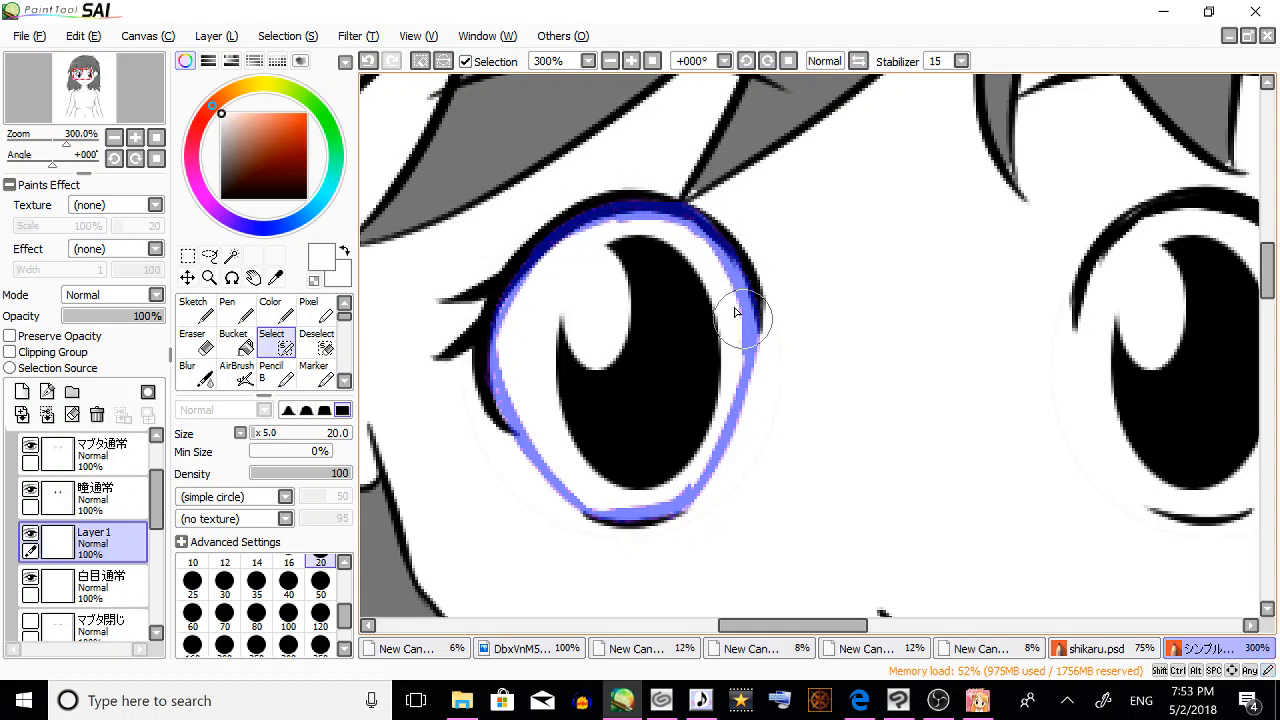
pyautogui.moveTo(491, 360)
pyautogui.mouseDown()
pyautogui.moveTo(501, 404)
pyautogui.moveTo(494, 356)
pyautogui.moveTo(505, 417)
pyautogui.moveTo(546, 255)
pyautogui.moveTo(492, 354)
pyautogui.moveTo(655, 200)
pyautogui.mouseUp()
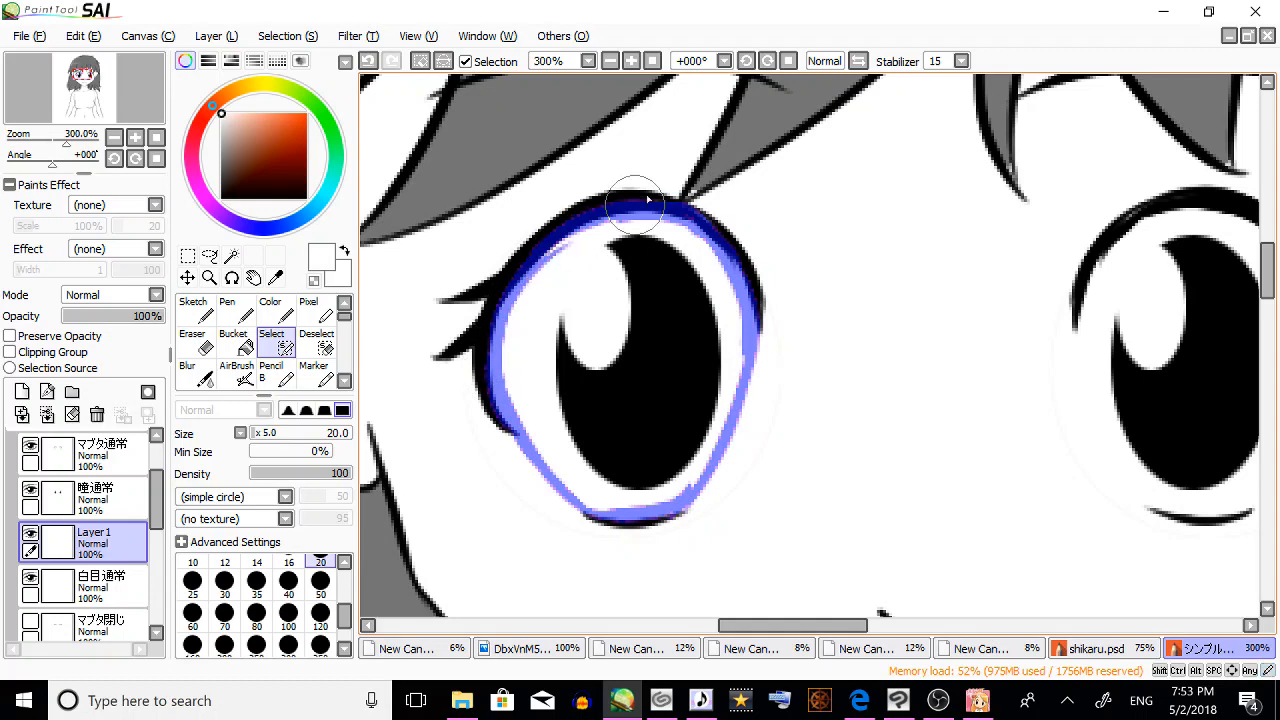
# Add the outline's interior to the selection with the Magic Wand and paint the selected eye area white on Layer1.
pyautogui.click(231, 256)
pyautogui.click(580, 360)
pyautogui.click(272, 342)
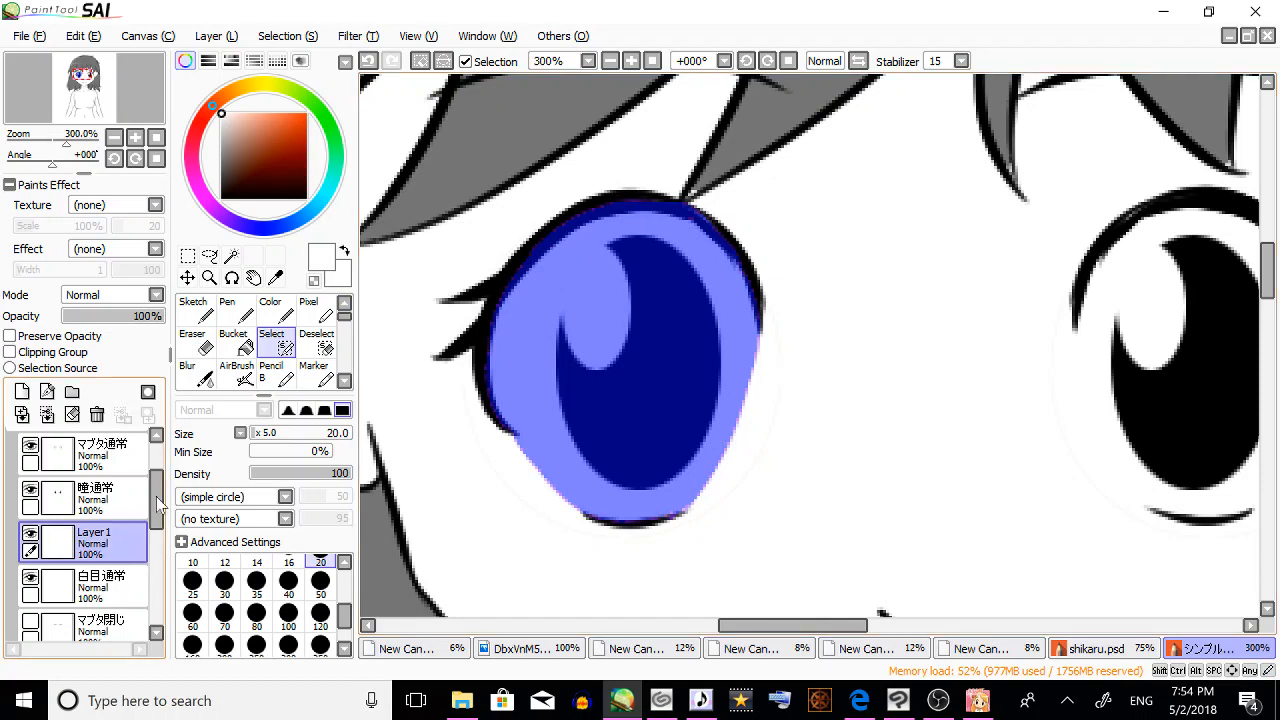
pyautogui.click(272, 312)
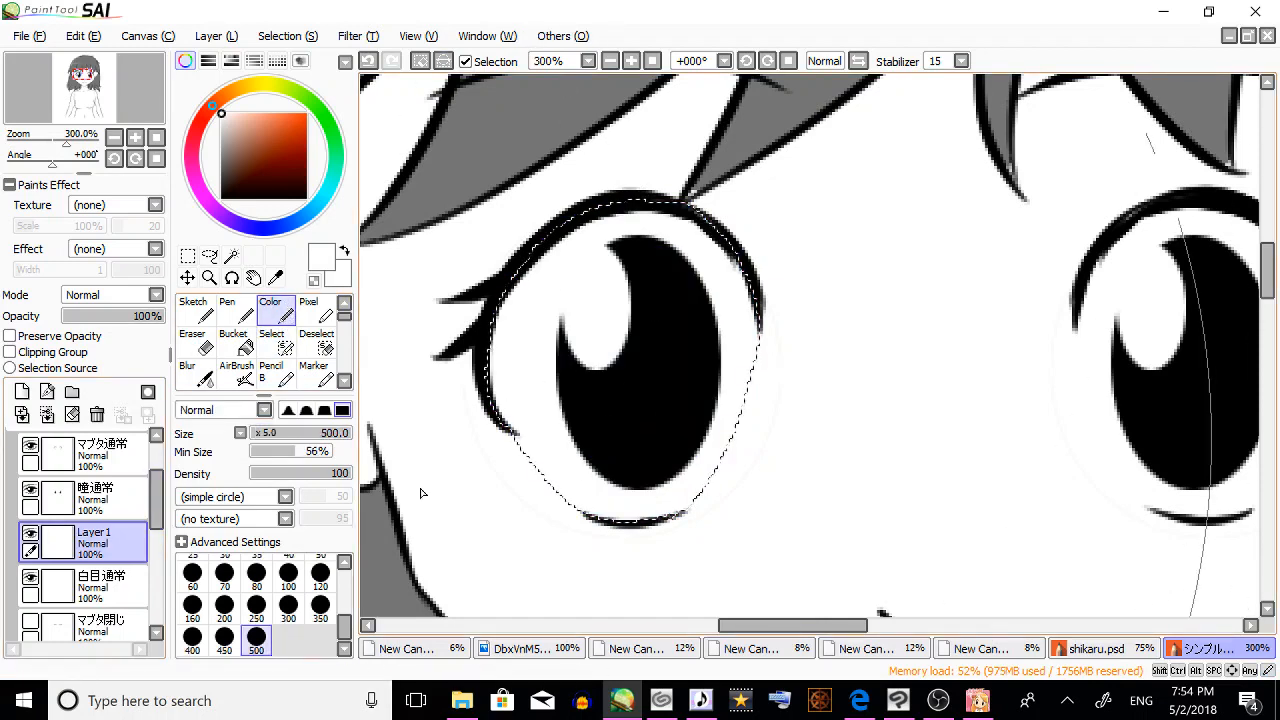
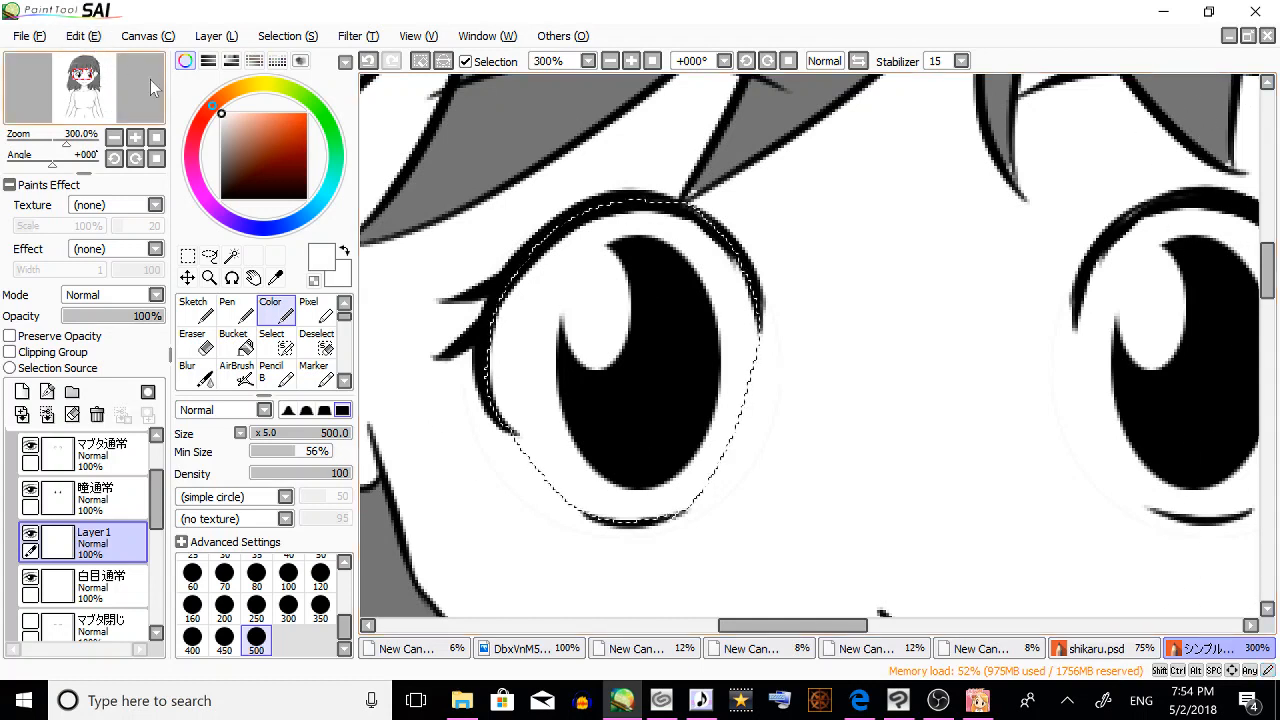
# Copy the selected white eye shape and paste it onto a new layer.
pyautogui.click(187, 256)
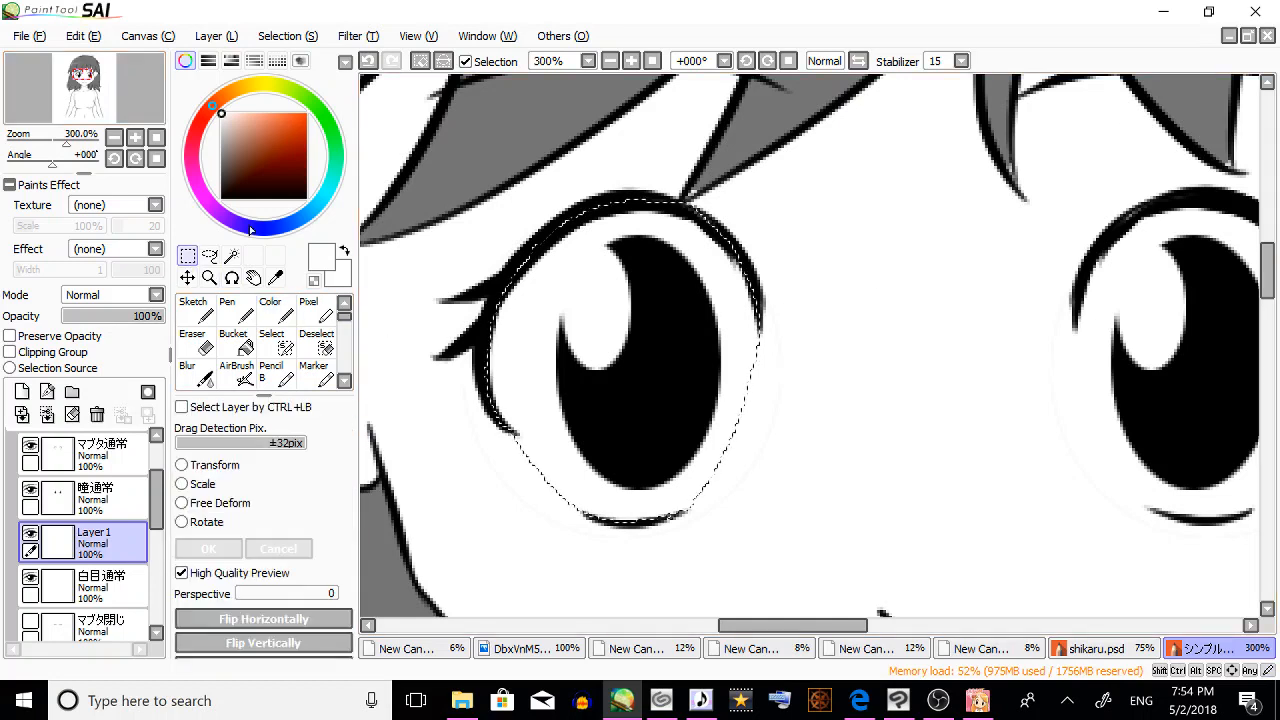
pyautogui.click(124, 38)
pyautogui.click(90, 40)
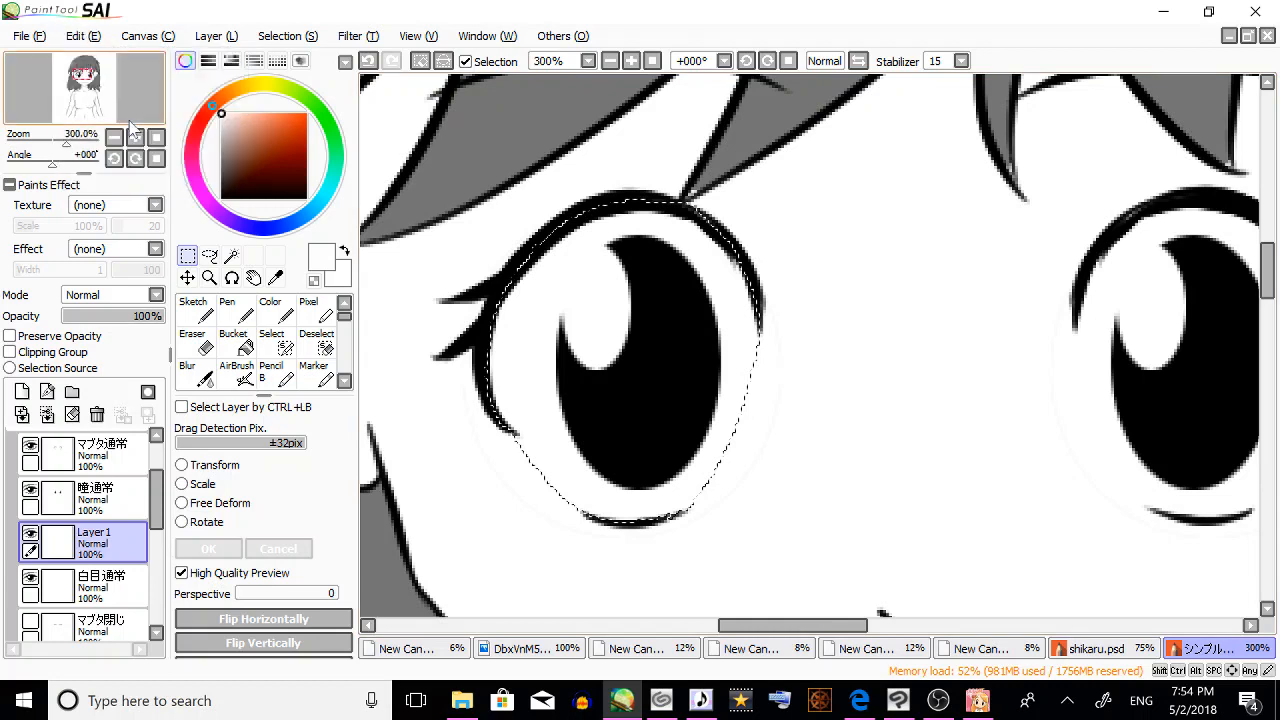
pyautogui.click(92, 44)
pyautogui.click(120, 145)
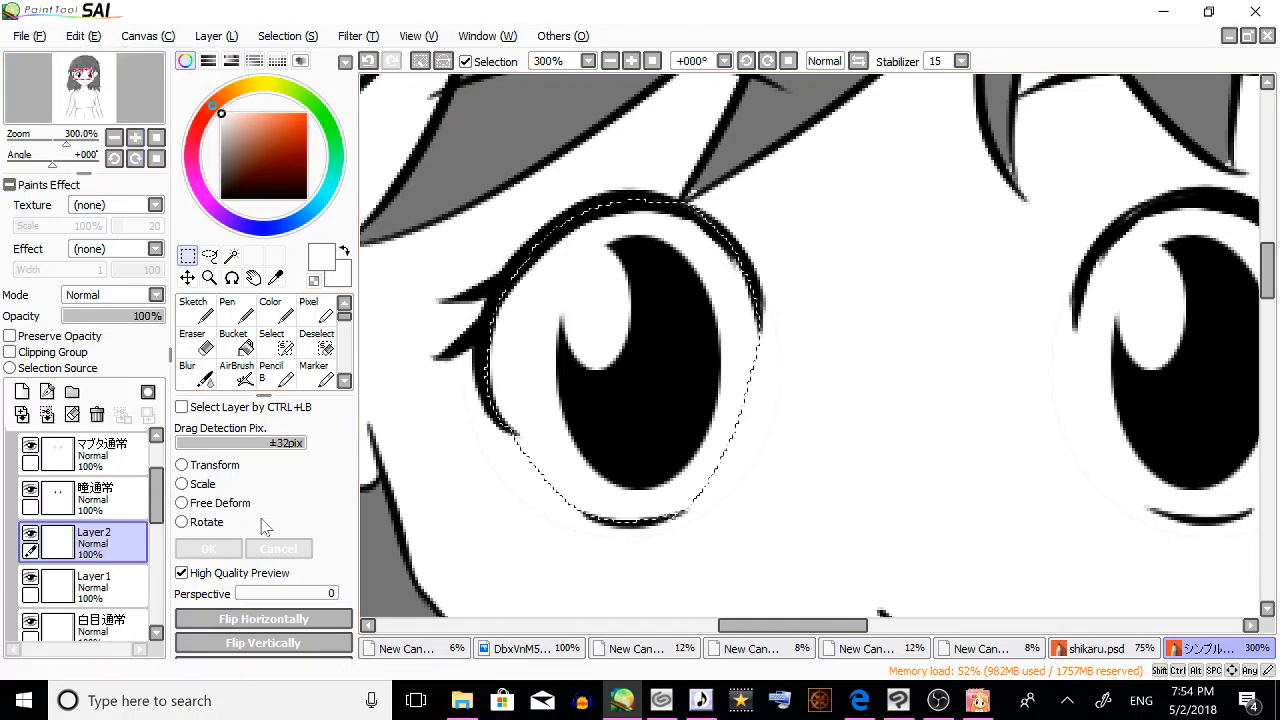
# Flip the pasted eye white horizontally and position it over the right eye, deselect, and merge Layer2 down into Layer1.
pyautogui.hotkey('ctrl', 't')
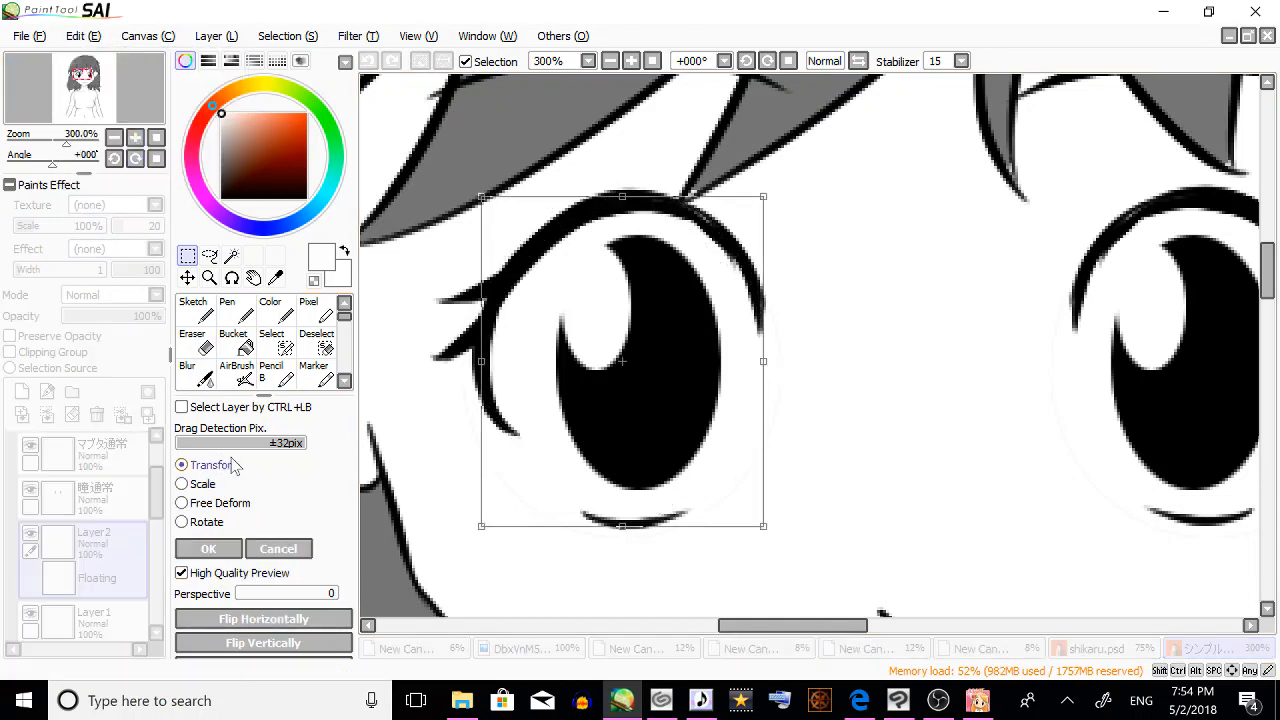
pyautogui.moveTo(697, 398); pyautogui.dragTo(1248, 392)
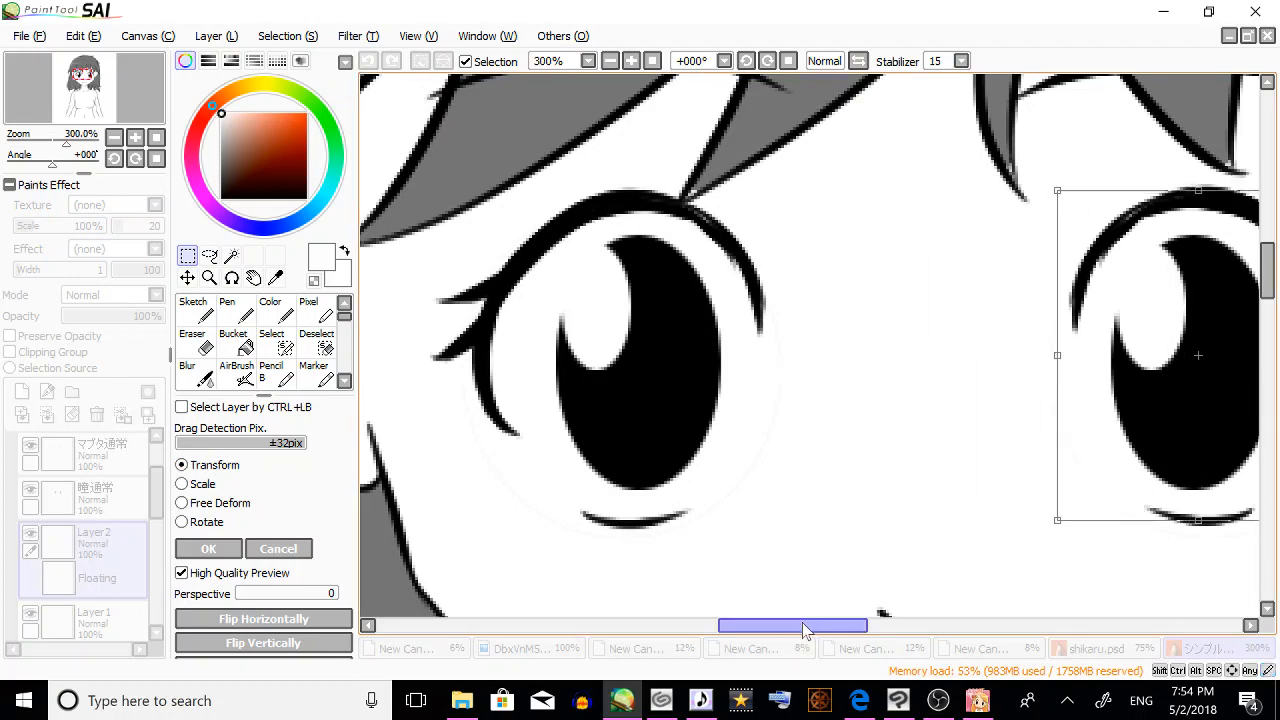
pyautogui.moveTo(808, 629); pyautogui.dragTo(847, 622)
pyautogui.moveTo(1086, 387); pyautogui.dragTo(1098, 393)
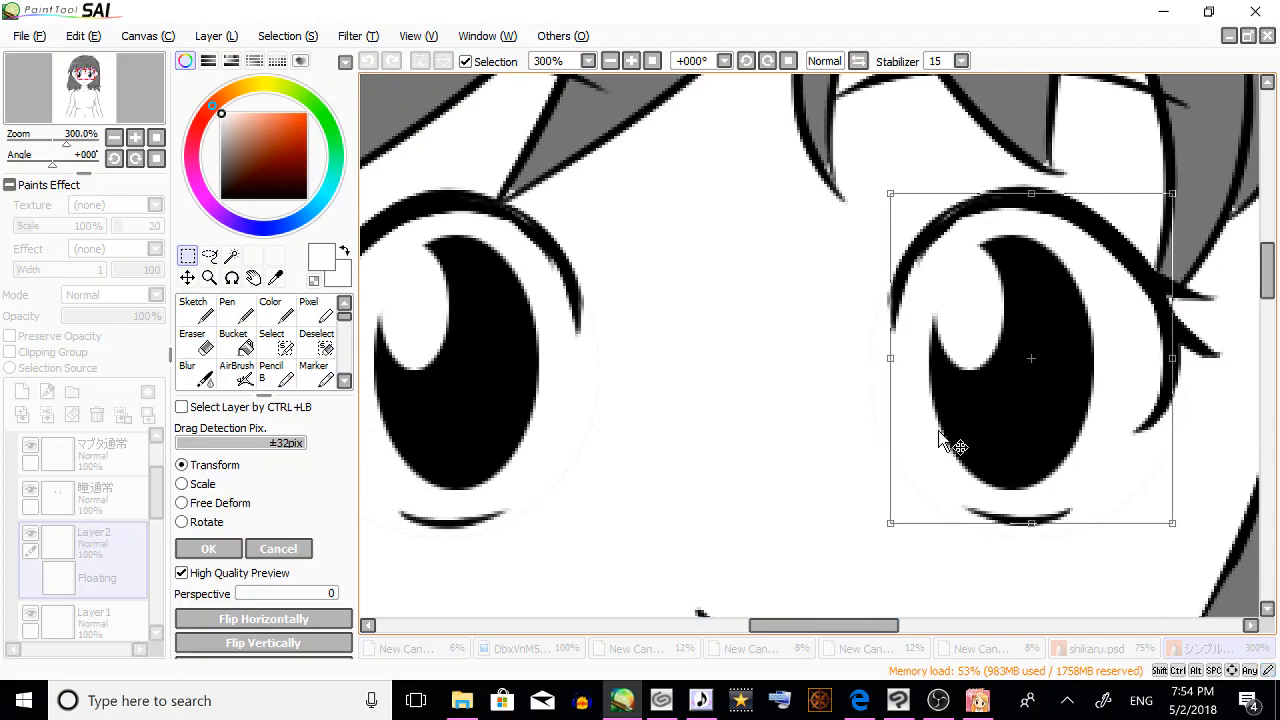
pyautogui.click(208, 549)
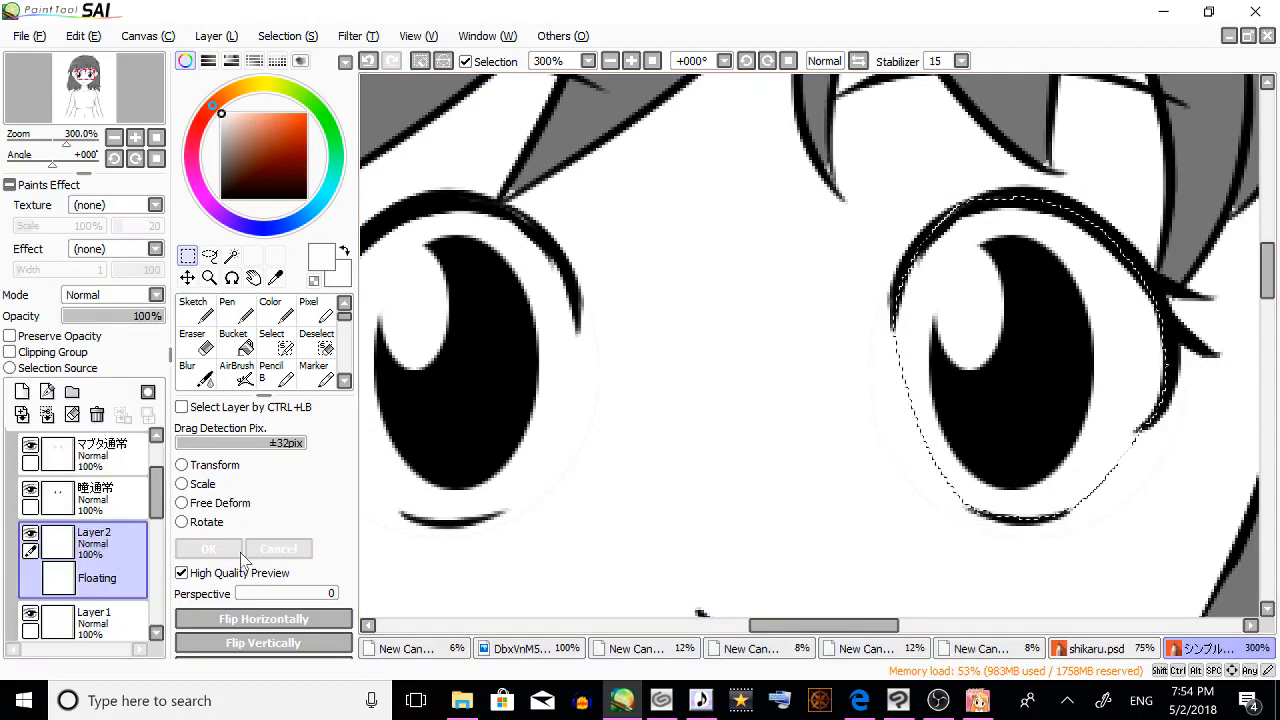
pyautogui.click(714, 513)
pyautogui.click(47, 414)
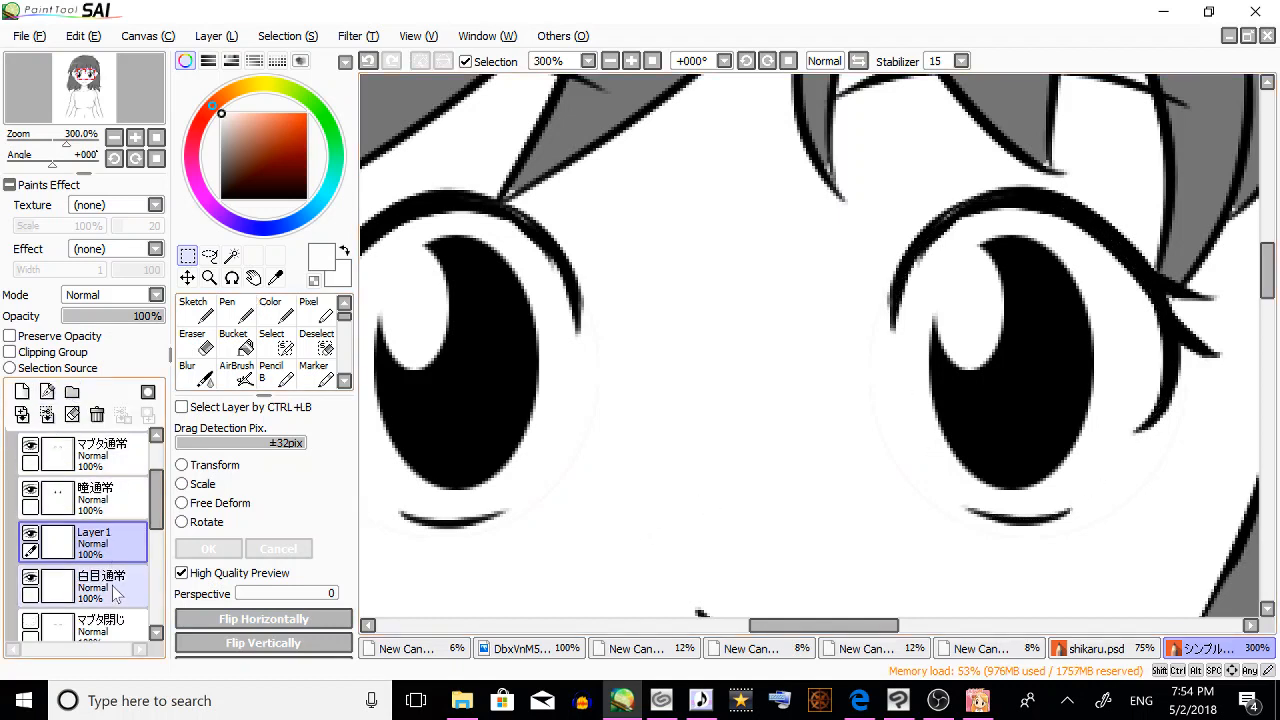
# Rename Layer1 to 白目通常 with the name copied from the original layer, and delete that original layer.
pyautogui.doubleClick(112, 578)
pyautogui.rightClick(582, 279)
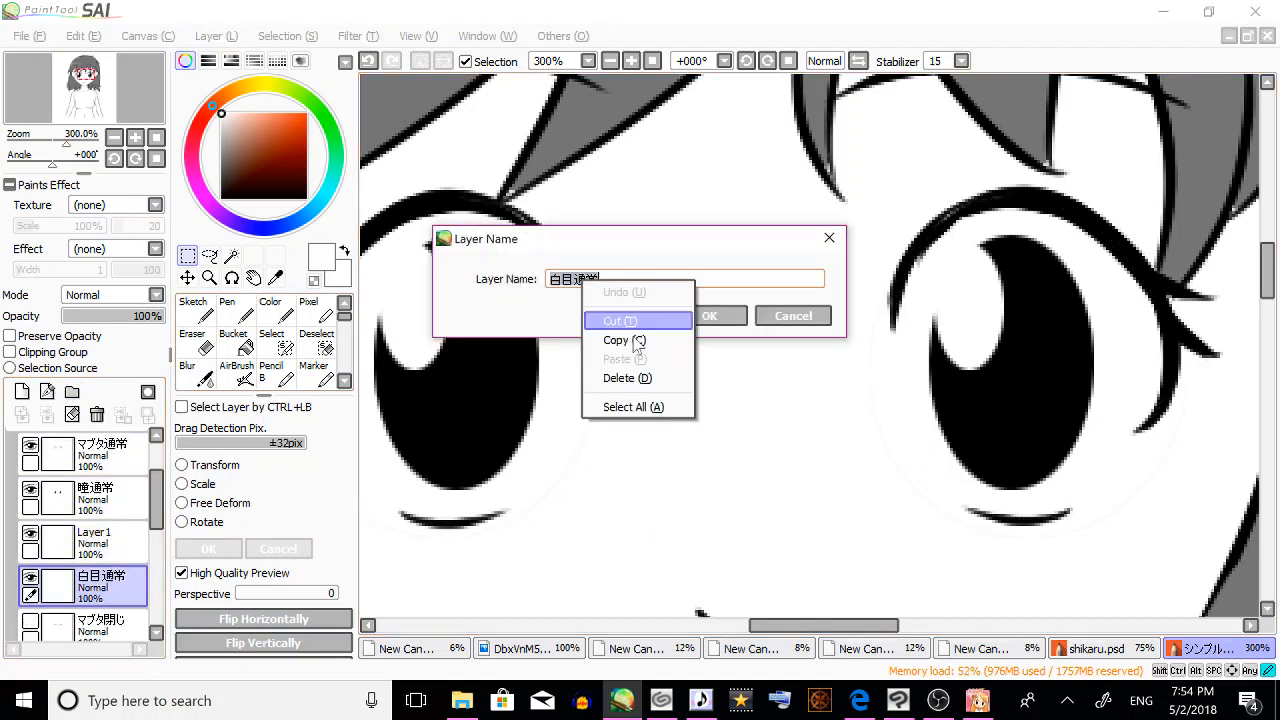
pyautogui.click(636, 340)
pyautogui.click(793, 316)
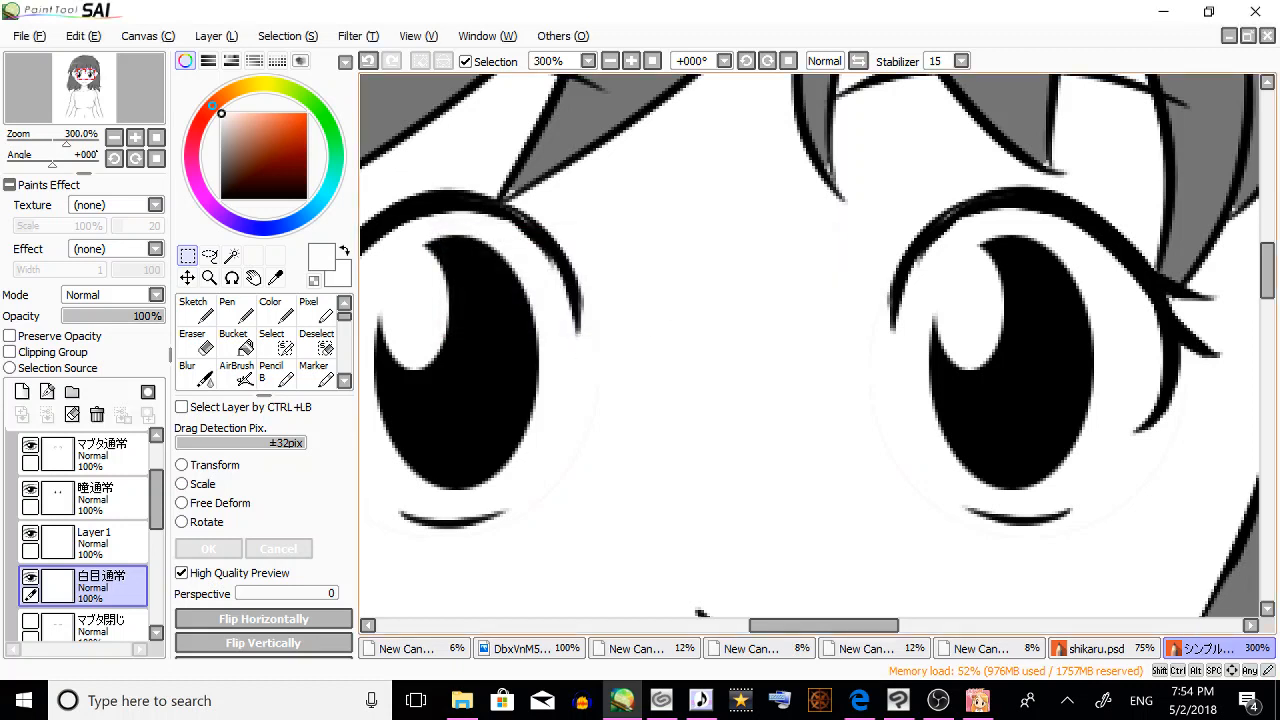
pyautogui.doubleClick(100, 540)
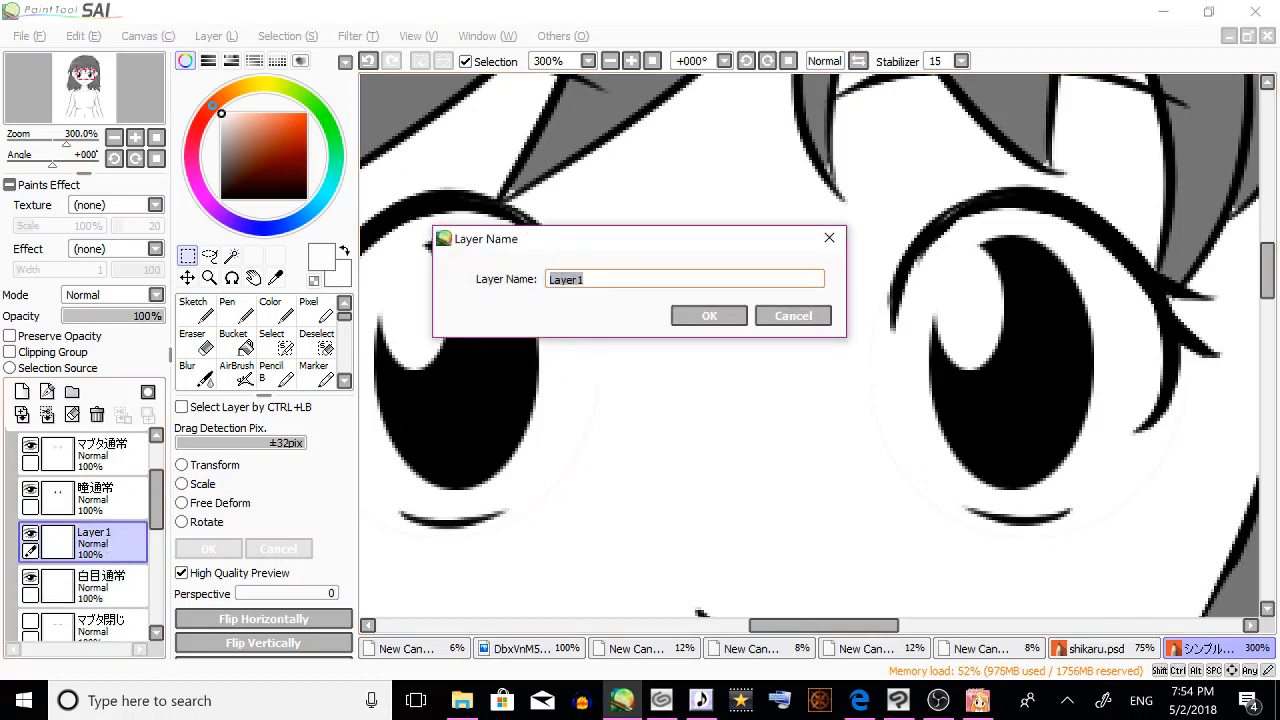
pyautogui.rightClick(580, 281)
pyautogui.click(643, 357)
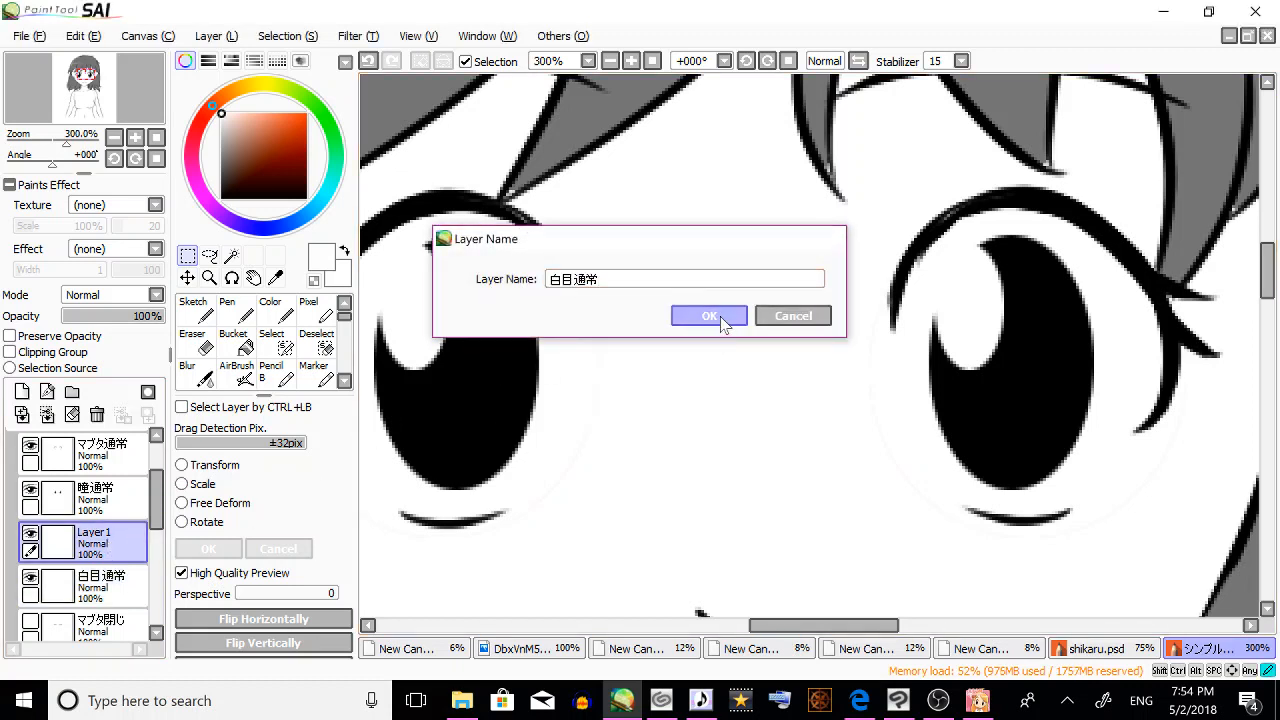
pyautogui.click(712, 318)
pyautogui.click(100, 588)
pyautogui.click(97, 414)
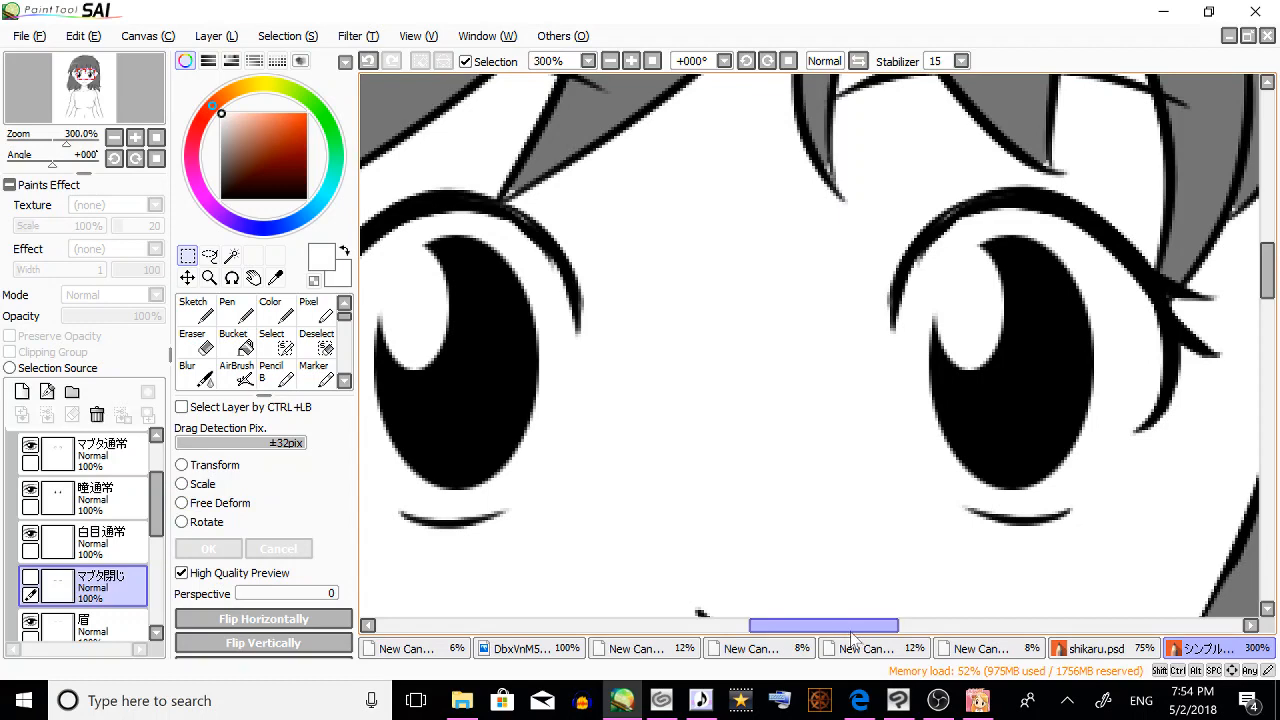
pyautogui.moveTo(852, 632); pyautogui.dragTo(835, 605)
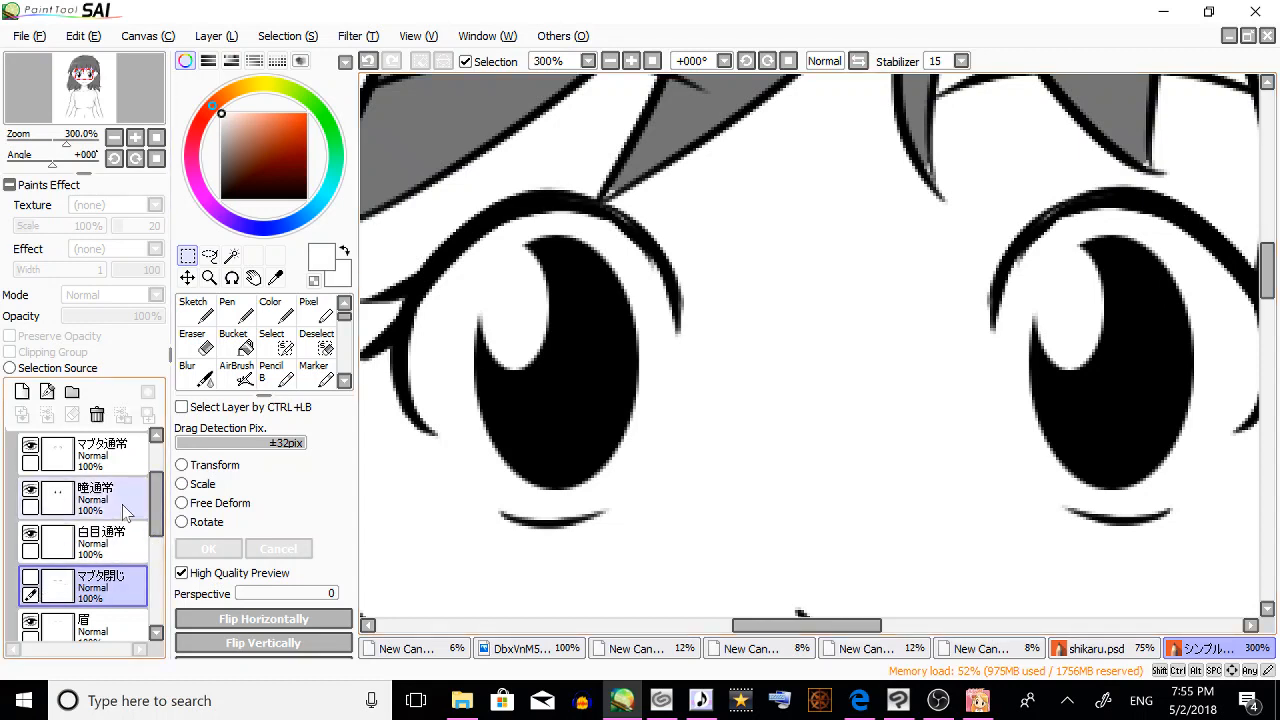
pyautogui.scroll(-1, 110, 505)
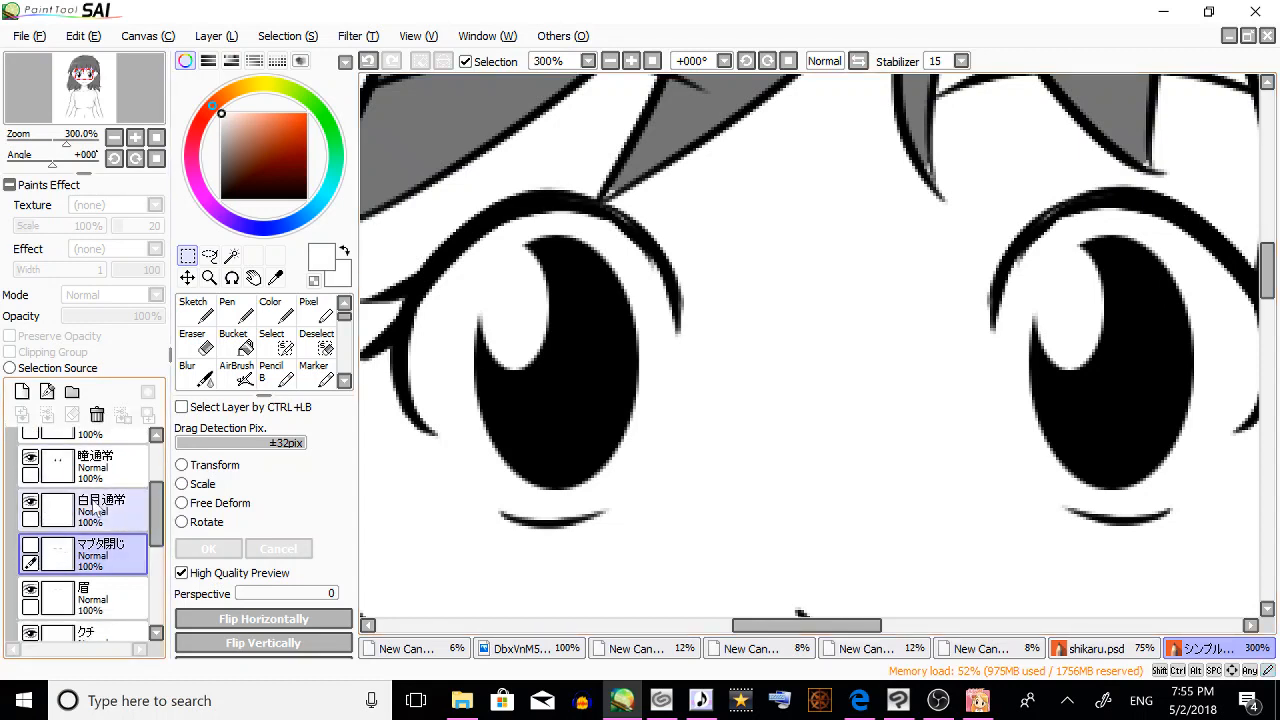
# Lower the opacity of the 瞳通常 layer to 46%.
pyautogui.scroll(-1, 100, 515)
pyautogui.scroll(3, 120, 525)
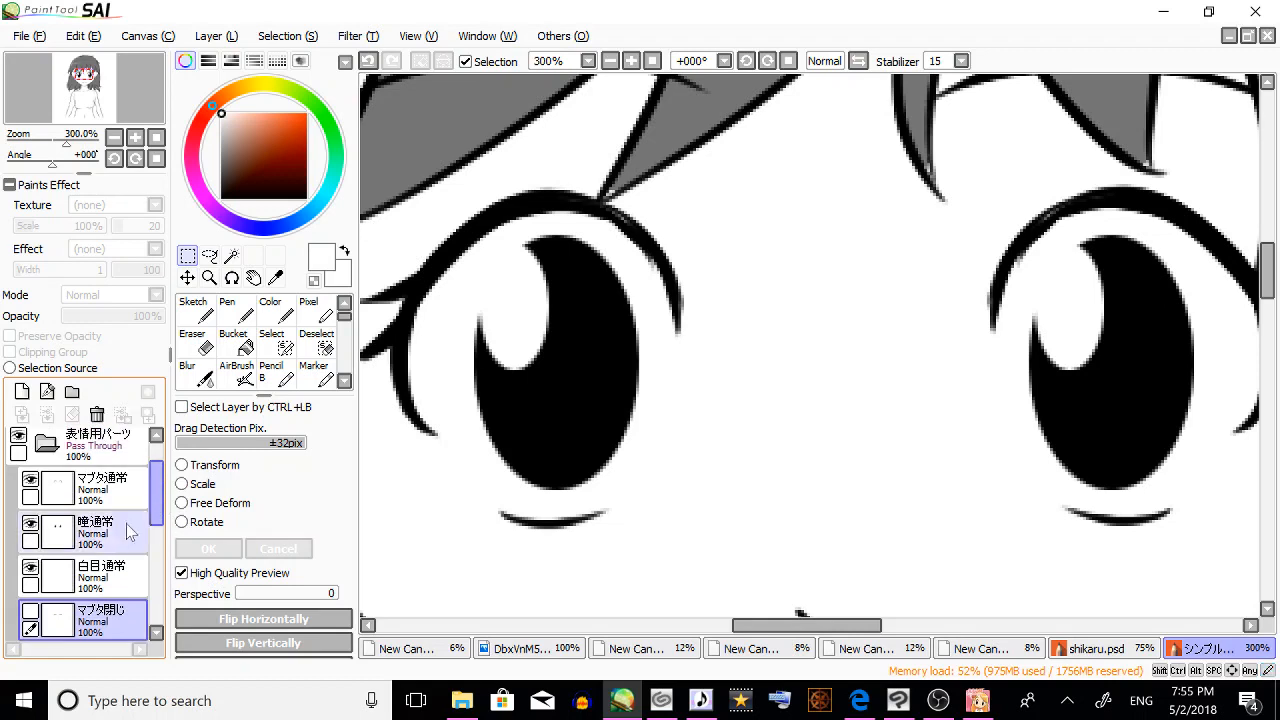
pyautogui.click(128, 531)
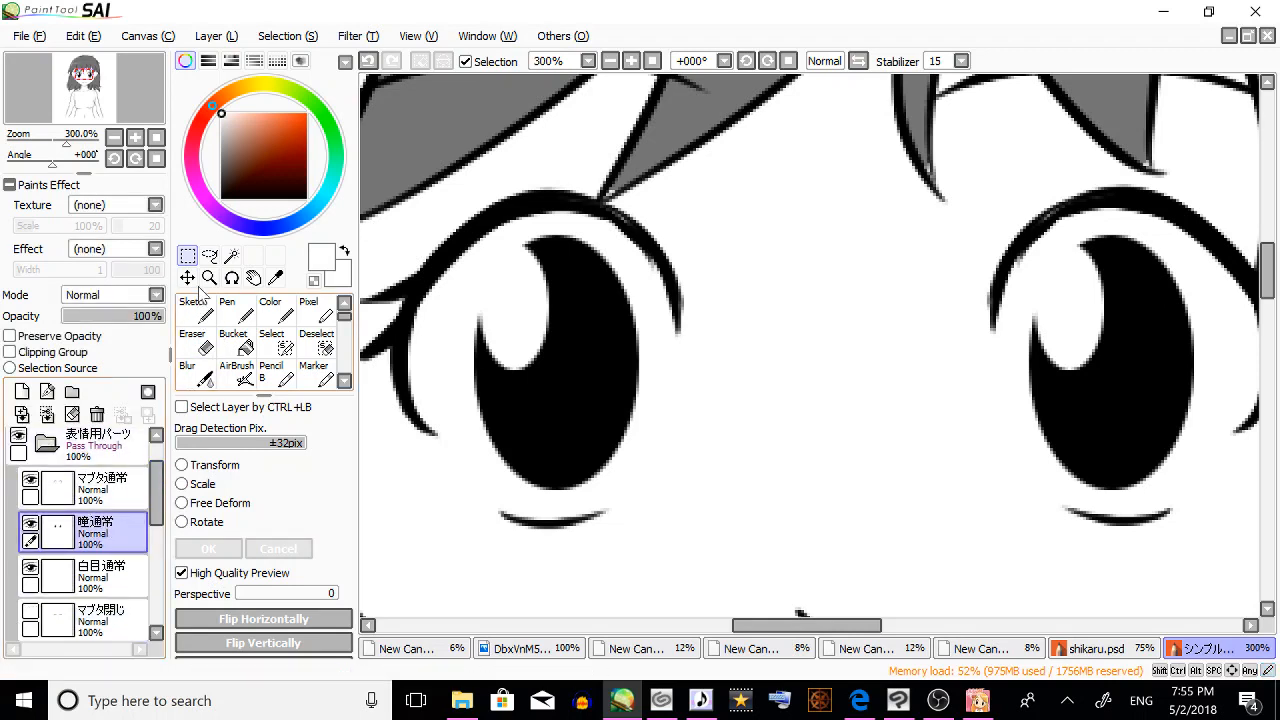
pyautogui.click(108, 316)
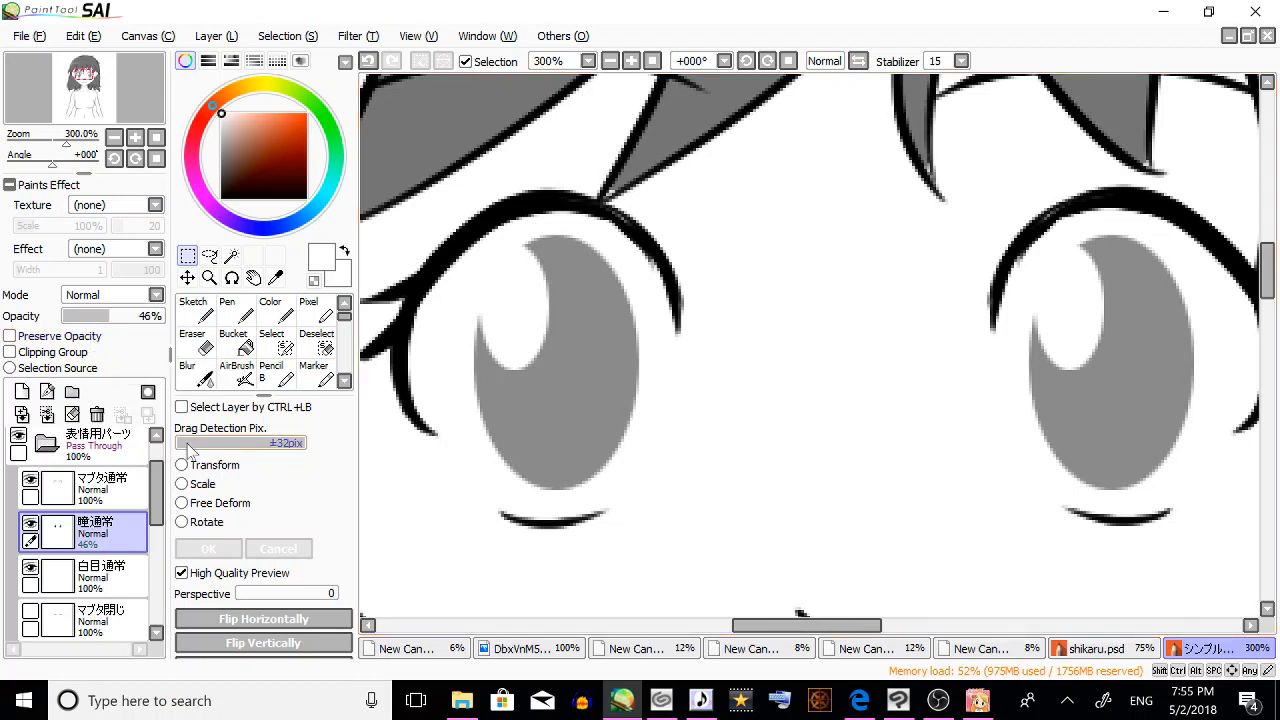
# On a new layer above 瞳通常, outline the left iris in black with the size 4 Pencil, leaving a small round highlight notch.
pyautogui.click(22, 391)
pyautogui.click(305, 197)
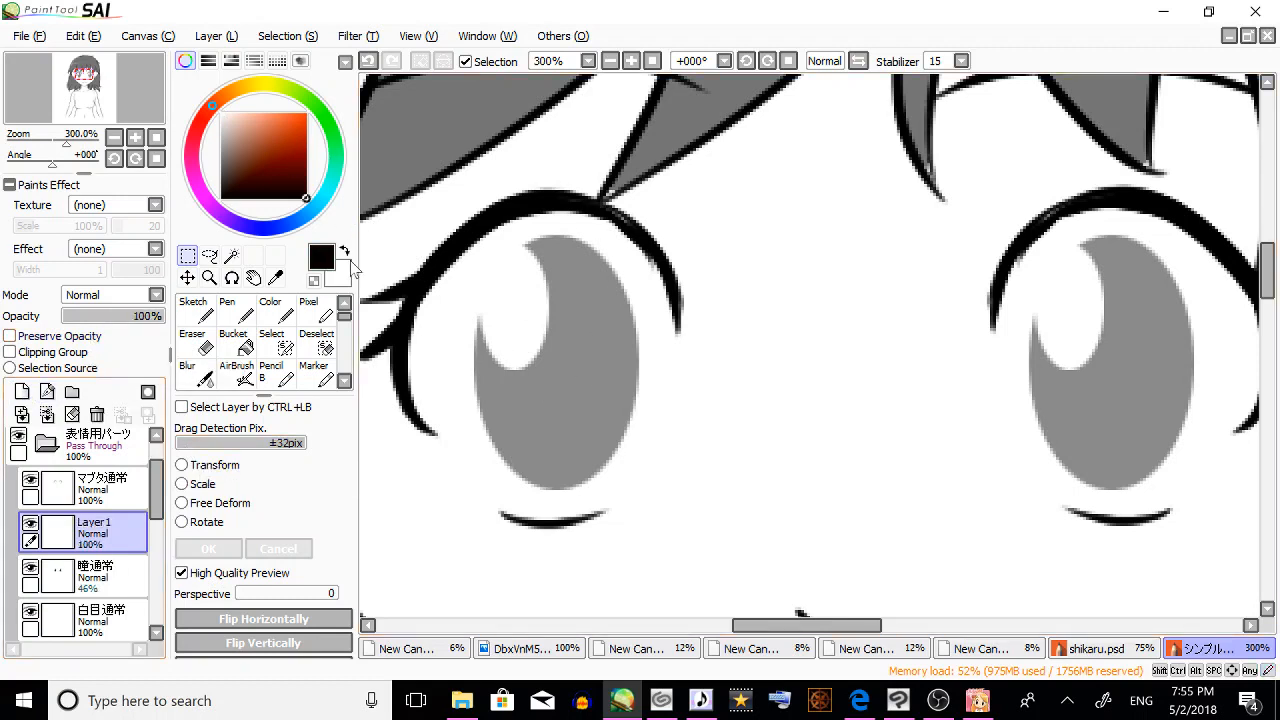
pyautogui.scroll(-3, 352, 330)
pyautogui.click(316, 345)
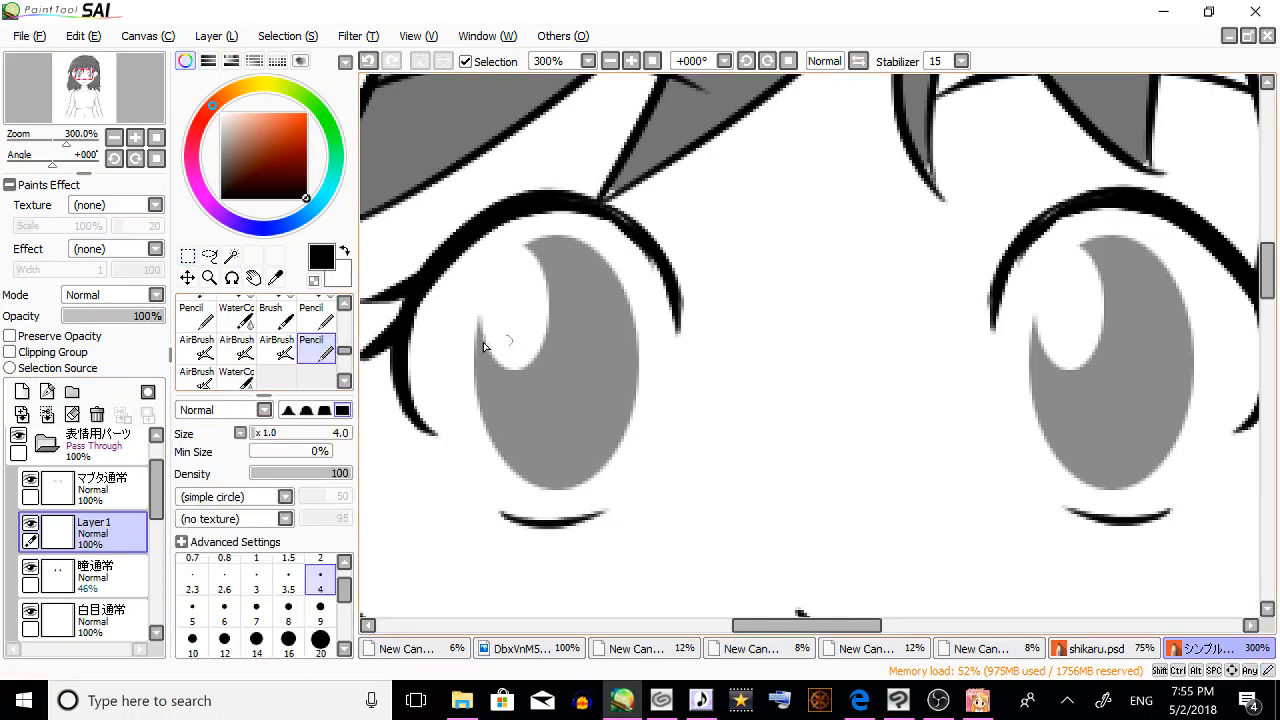
pyautogui.moveTo(478, 322)
pyautogui.mouseDown()
pyautogui.moveTo(543, 503)
pyautogui.moveTo(554, 489)
pyautogui.moveTo(526, 490)
pyautogui.moveTo(604, 459)
pyautogui.moveTo(636, 367)
pyautogui.moveTo(615, 436)
pyautogui.moveTo(620, 382)
pyautogui.moveTo(631, 402)
pyautogui.moveTo(635, 322)
pyautogui.moveTo(538, 234)
pyautogui.moveTo(564, 247)
pyautogui.moveTo(551, 231)
pyautogui.moveTo(476, 324)
pyautogui.moveTo(494, 327)
pyautogui.moveTo(494, 291)
pyautogui.moveTo(632, 322)
pyautogui.mouseUp()
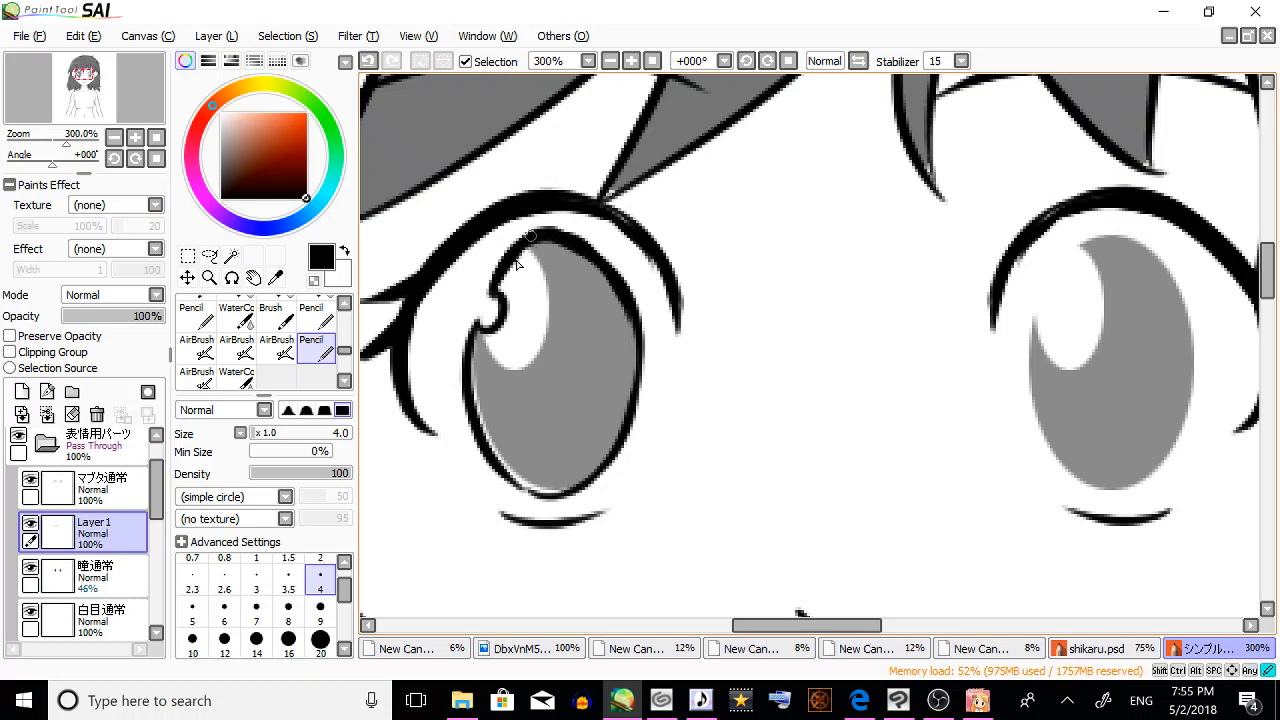
pyautogui.moveTo(481, 305); pyautogui.dragTo(550, 224)
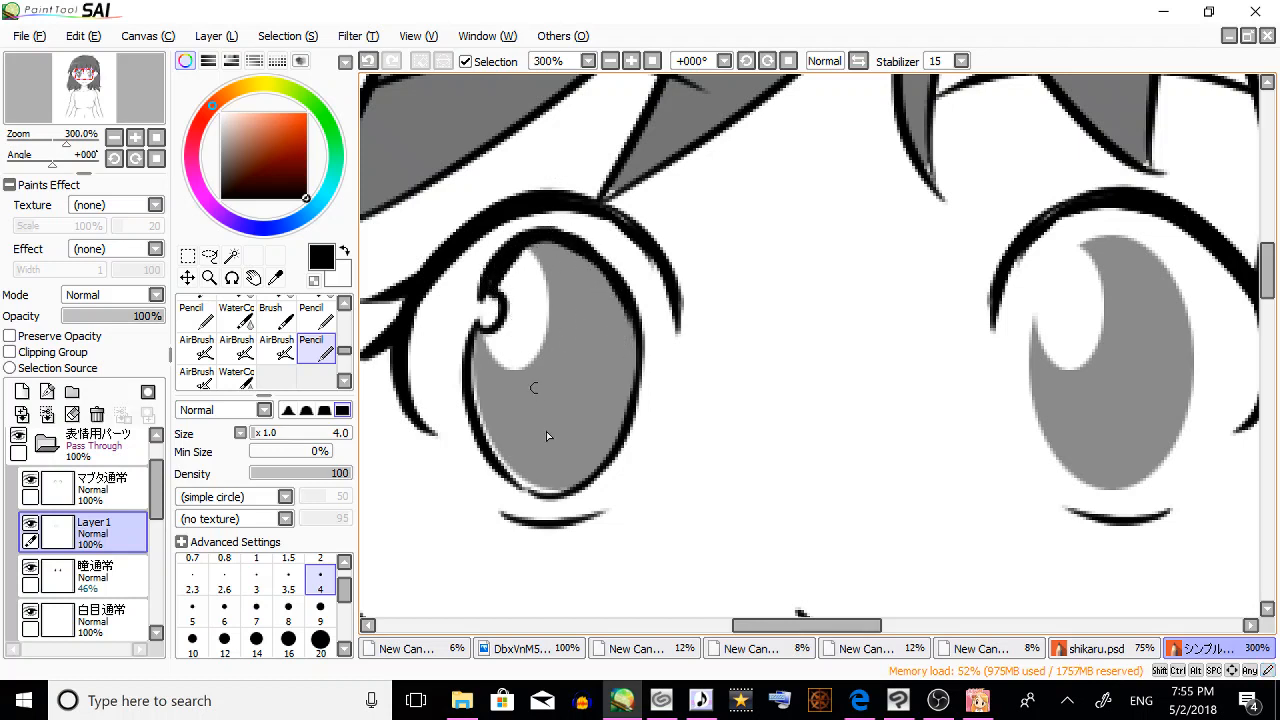
# Draw the pupil and inner ring lines of the left iris and fill its upper part with dense black strokes.
pyautogui.moveTo(544, 375); pyautogui.dragTo(578, 312)
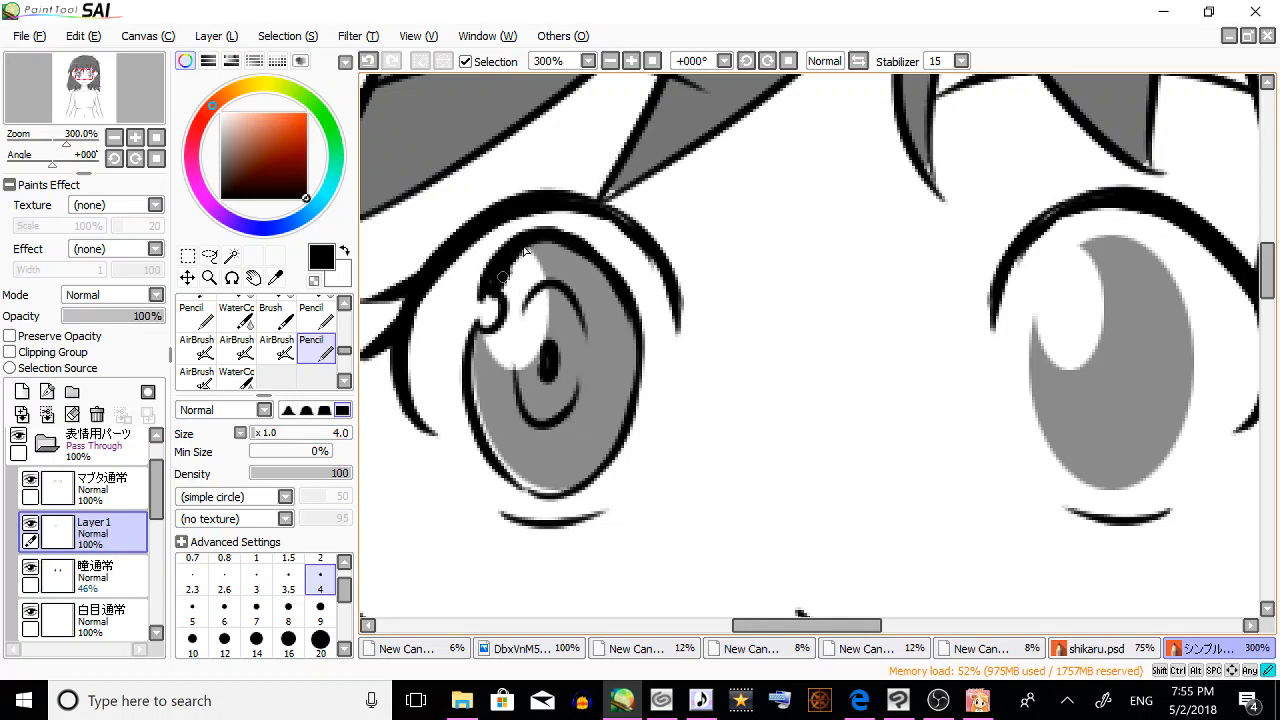
pyautogui.moveTo(525, 250); pyautogui.dragTo(504, 288)
pyautogui.moveTo(527, 244)
pyautogui.mouseDown()
pyautogui.moveTo(620, 298)
pyautogui.moveTo(608, 314)
pyautogui.mouseUp()
pyautogui.moveTo(558, 256); pyautogui.dragTo(505, 330)
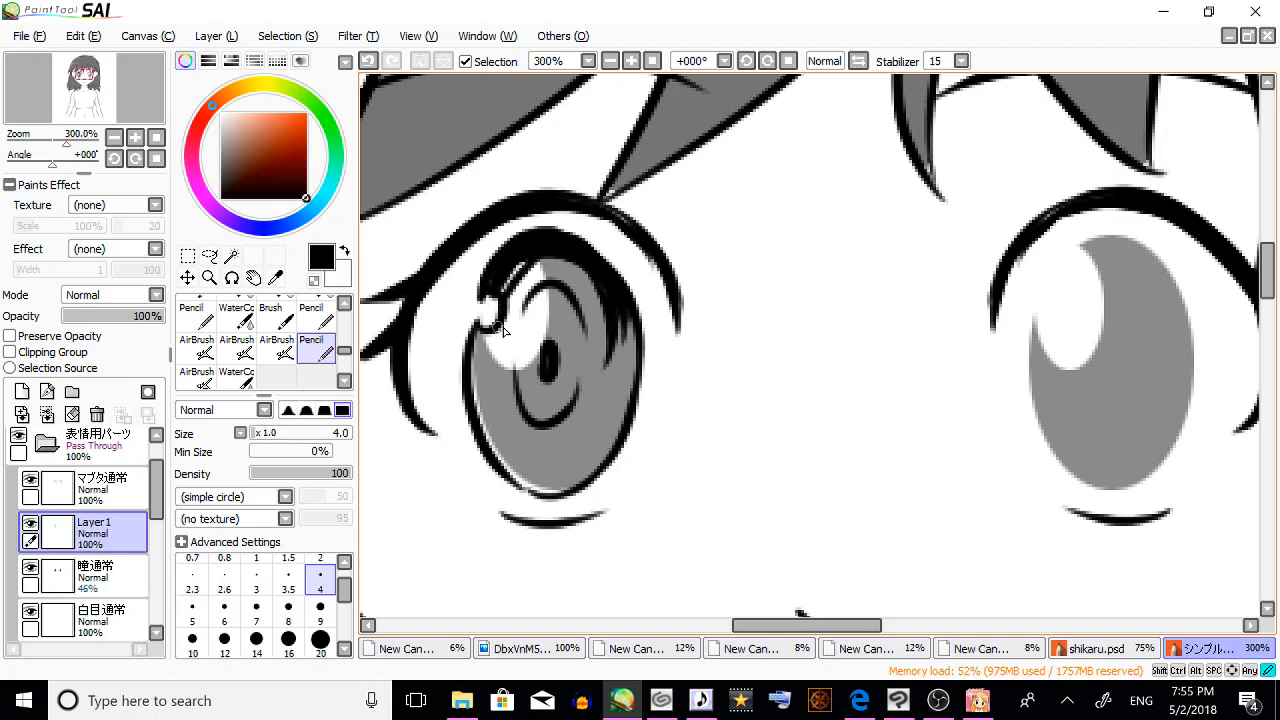
pyautogui.moveTo(539, 263)
pyautogui.mouseDown()
pyautogui.moveTo(511, 345)
pyautogui.moveTo(514, 319)
pyautogui.moveTo(579, 271)
pyautogui.moveTo(551, 263)
pyautogui.moveTo(600, 311)
pyautogui.mouseUp()
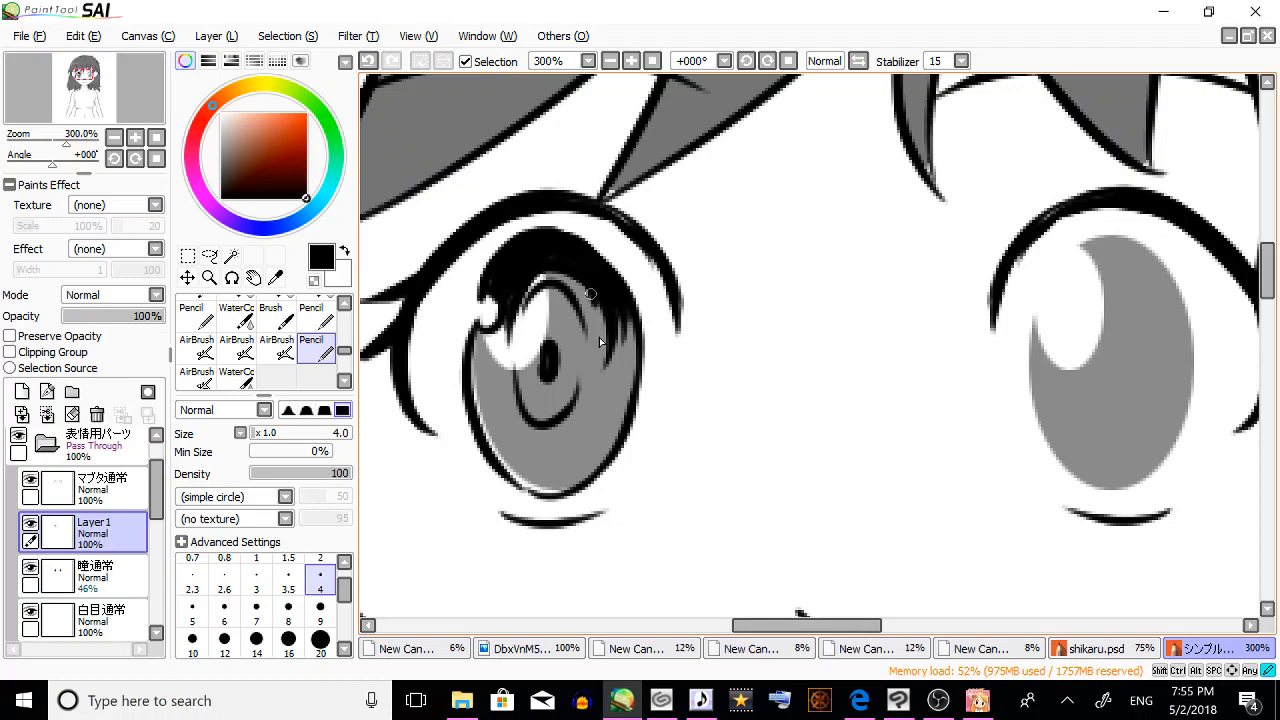
pyautogui.moveTo(493, 328); pyautogui.dragTo(484, 378)
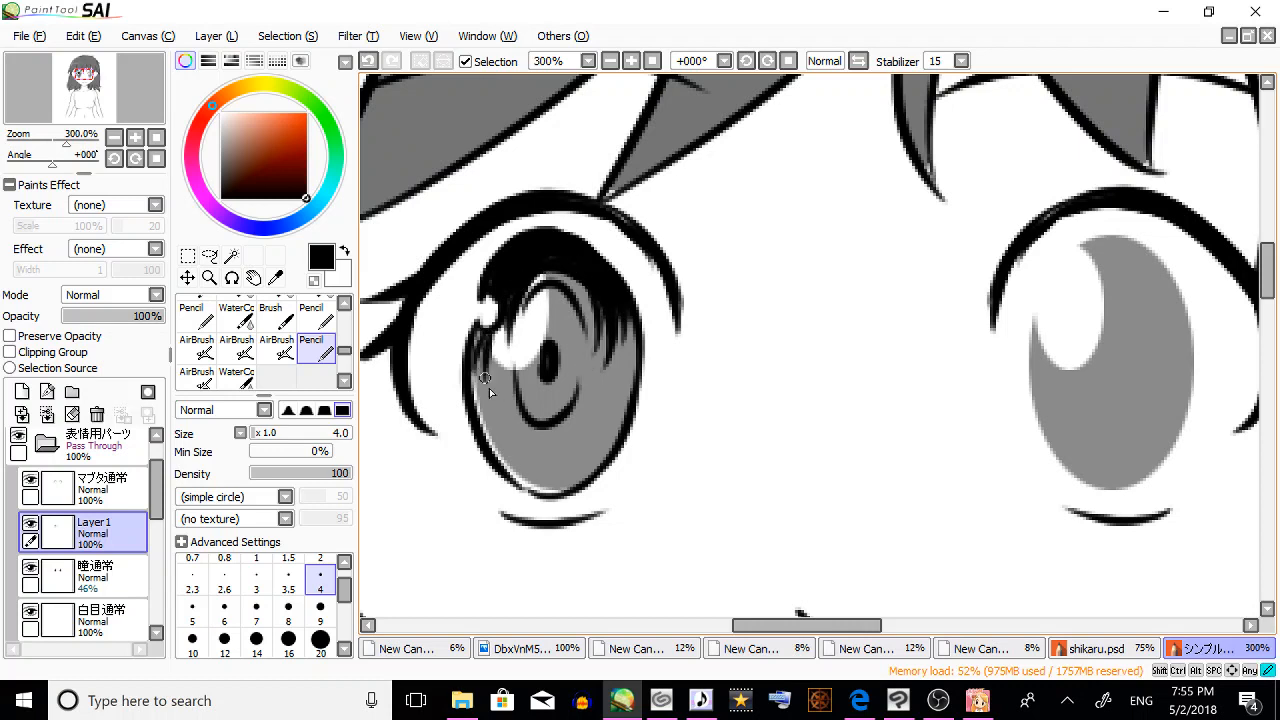
pyautogui.moveTo(500, 322)
pyautogui.mouseDown()
pyautogui.moveTo(484, 372)
pyautogui.moveTo(504, 394)
pyautogui.mouseUp()
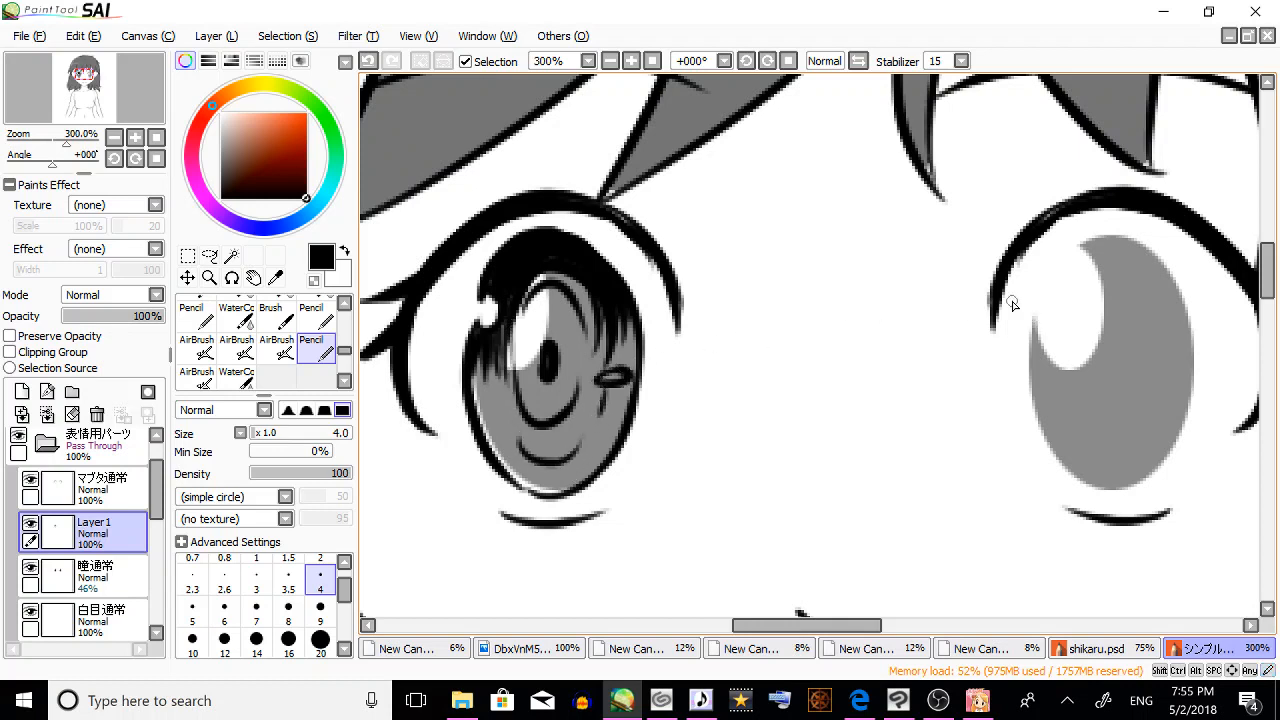
# Switch to white and paint the small oval highlight and a round dot beside the pupil in the left iris.
pyautogui.press('x')
pyautogui.moveTo(597, 380); pyautogui.dragTo(617, 380)
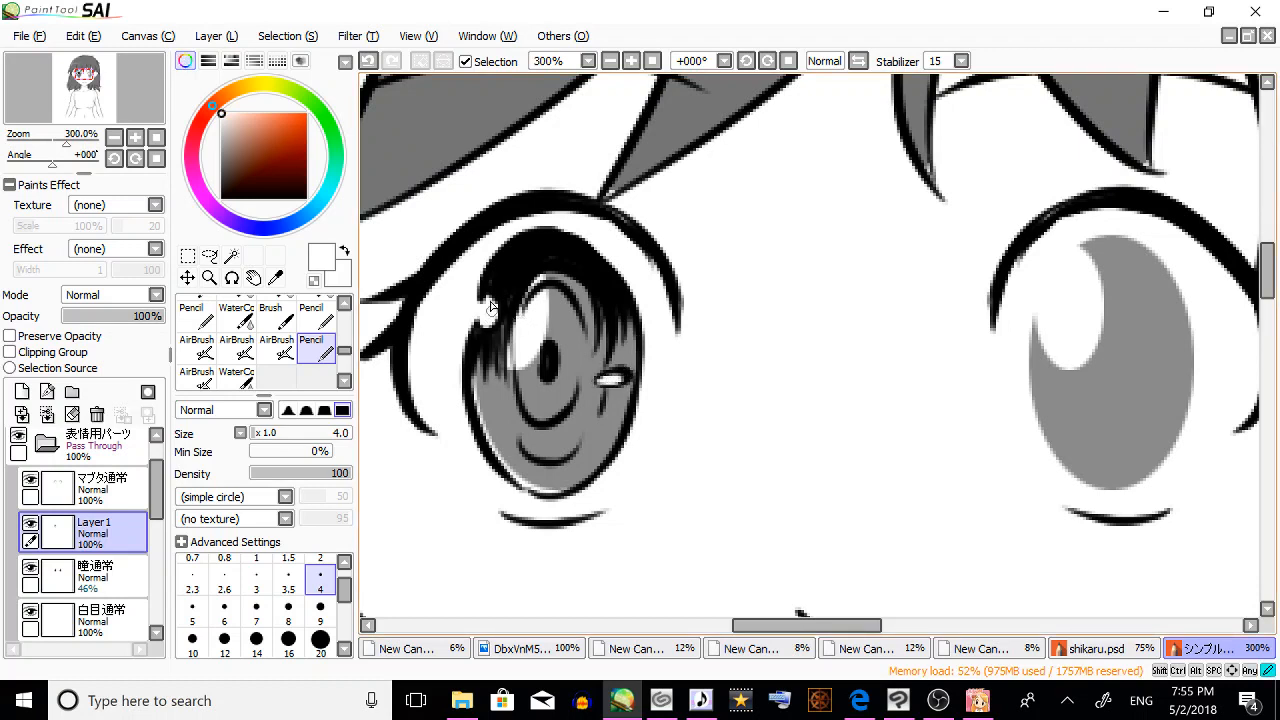
pyautogui.click(580, 365)
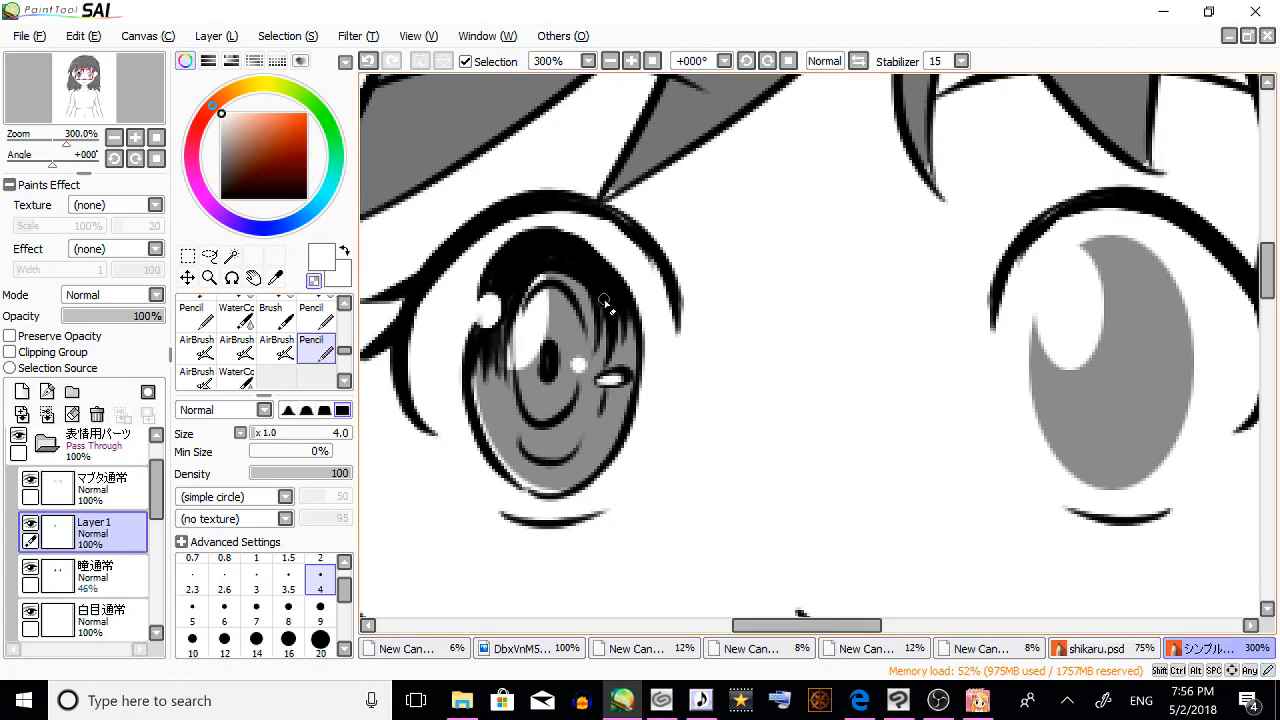
# Hide the original 瞳通常 layer and make Layer1 the working layer again.
pyautogui.click(44, 578)
pyautogui.click(30, 566)
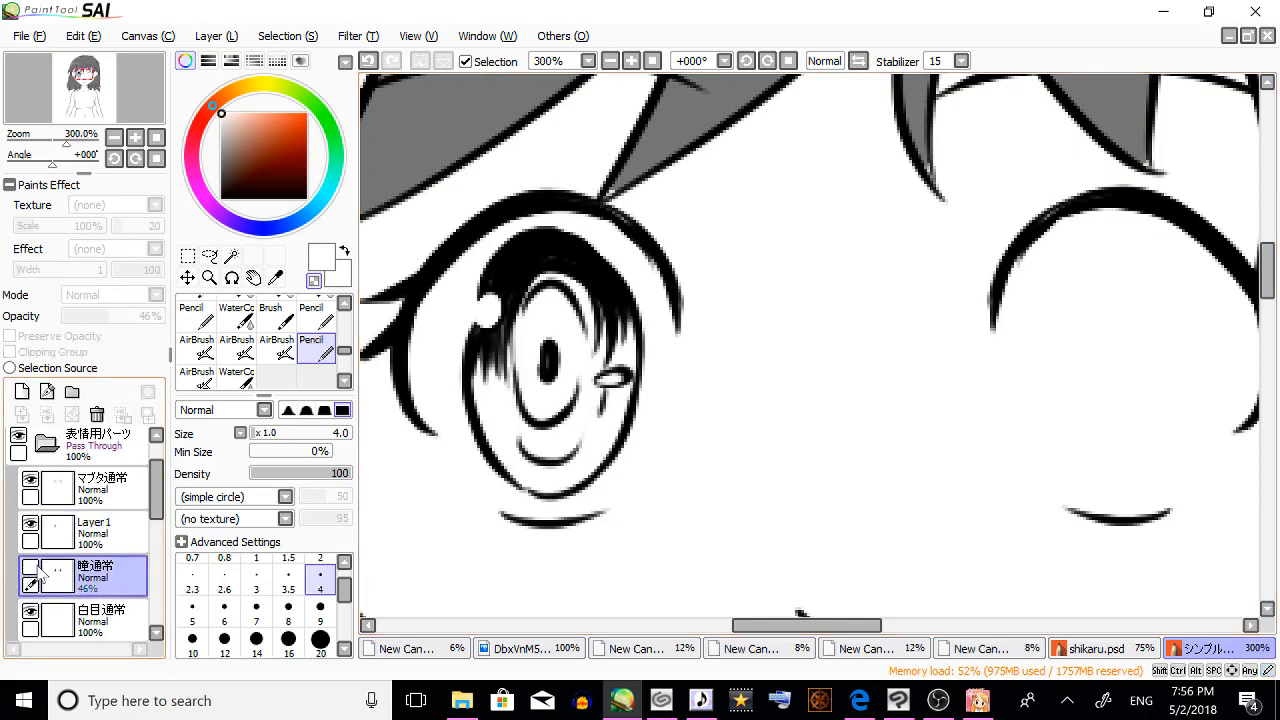
pyautogui.click(92, 522)
# Select the area around the redrawn left iris, copy it and paste it onto a new layer.
pyautogui.press('m')
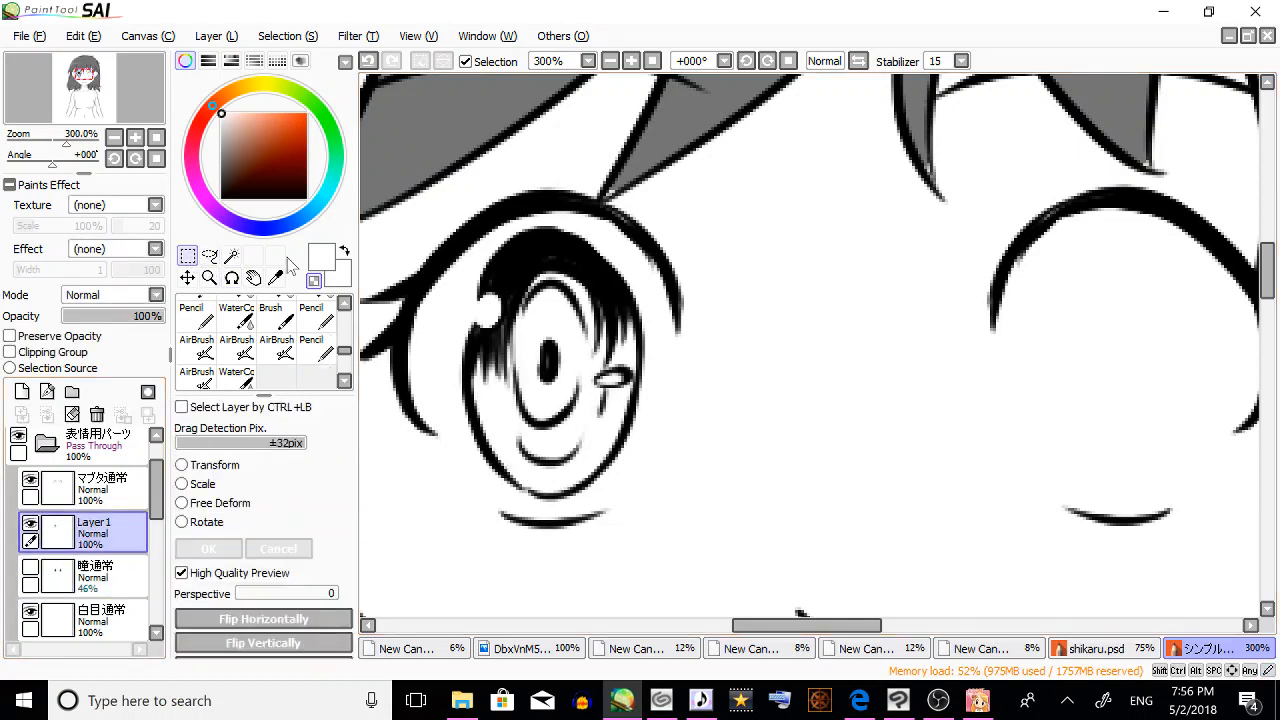
pyautogui.moveTo(380, 235); pyautogui.dragTo(766, 514)
pyautogui.moveTo(389, 156); pyautogui.dragTo(884, 611)
pyautogui.click(83, 36)
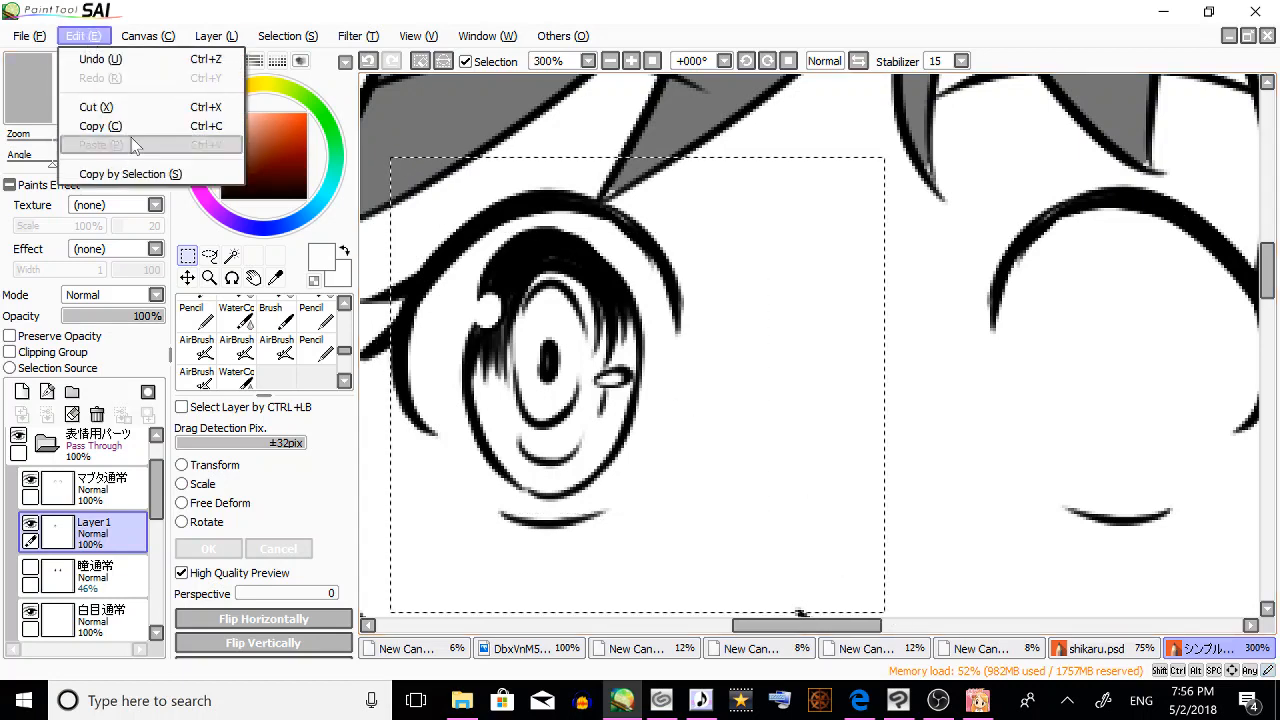
pyautogui.click(143, 133)
pyautogui.click(83, 36)
pyautogui.click(128, 146)
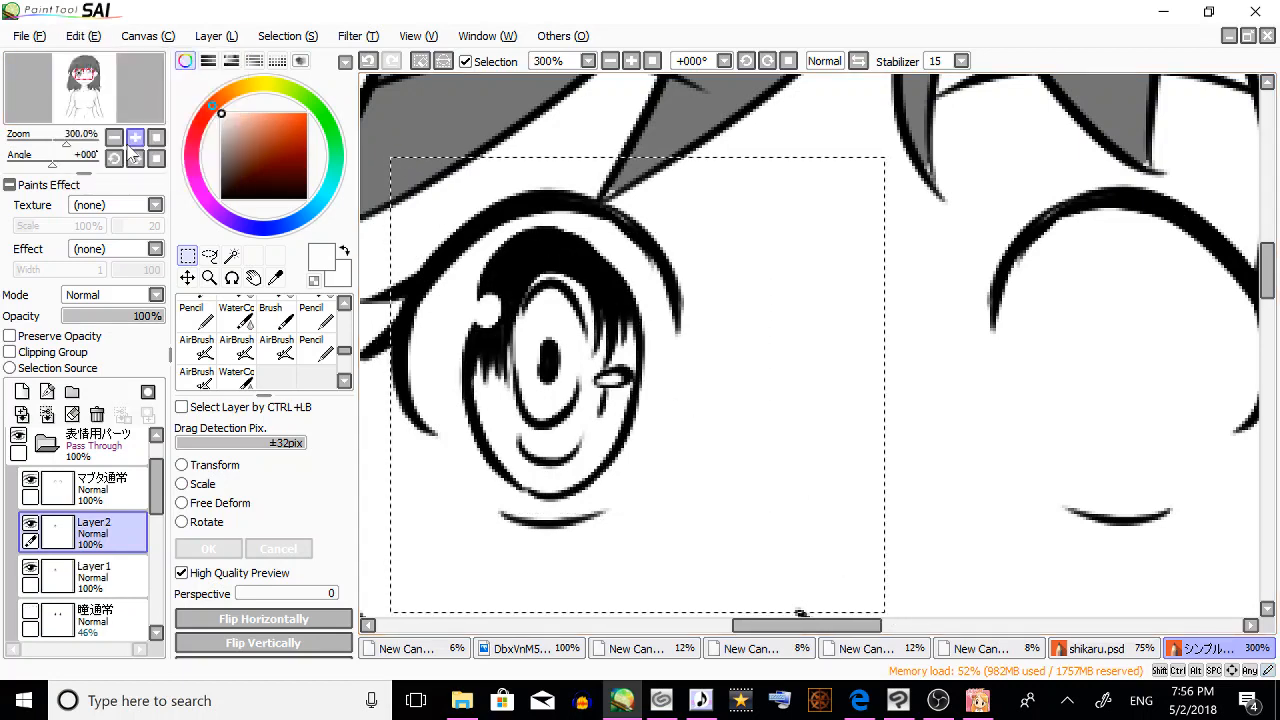
# Move the pasted iris over the right eye with Transform, deselect, and merge Layer2 down into Layer1.
pyautogui.click(215, 466)
pyautogui.moveTo(574, 417); pyautogui.dragTo(1116, 402)
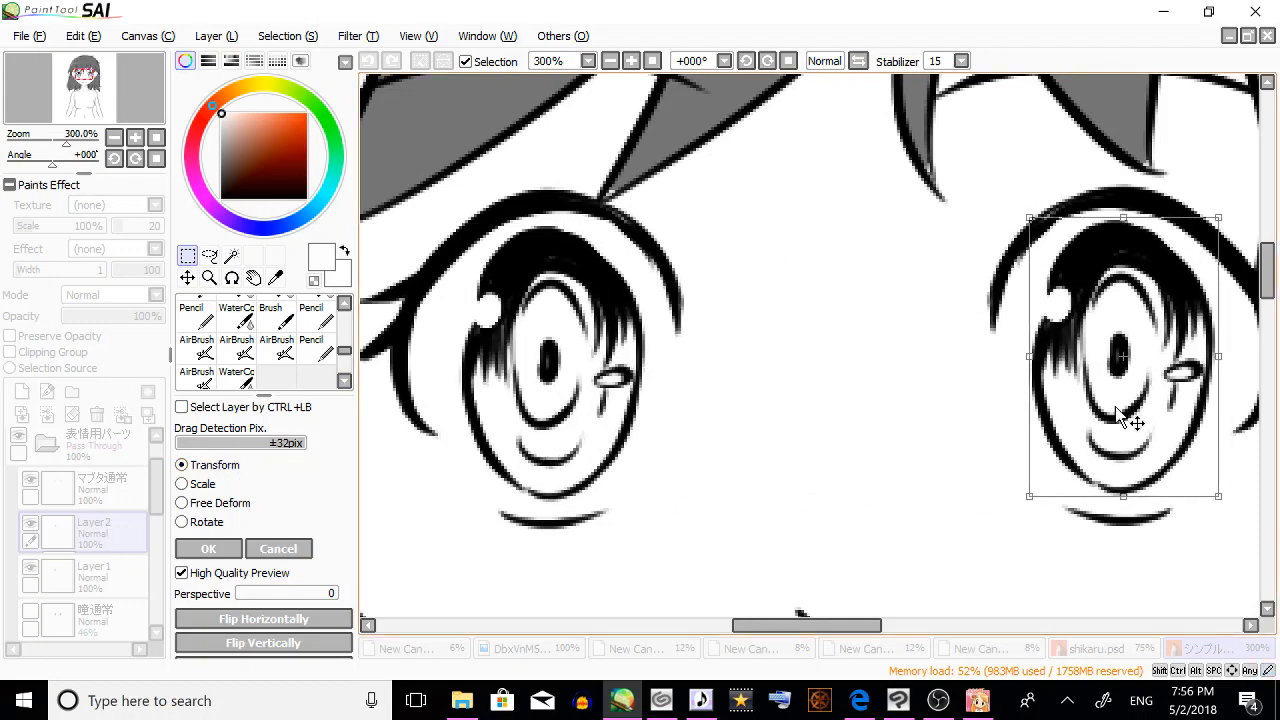
pyautogui.click(208, 548)
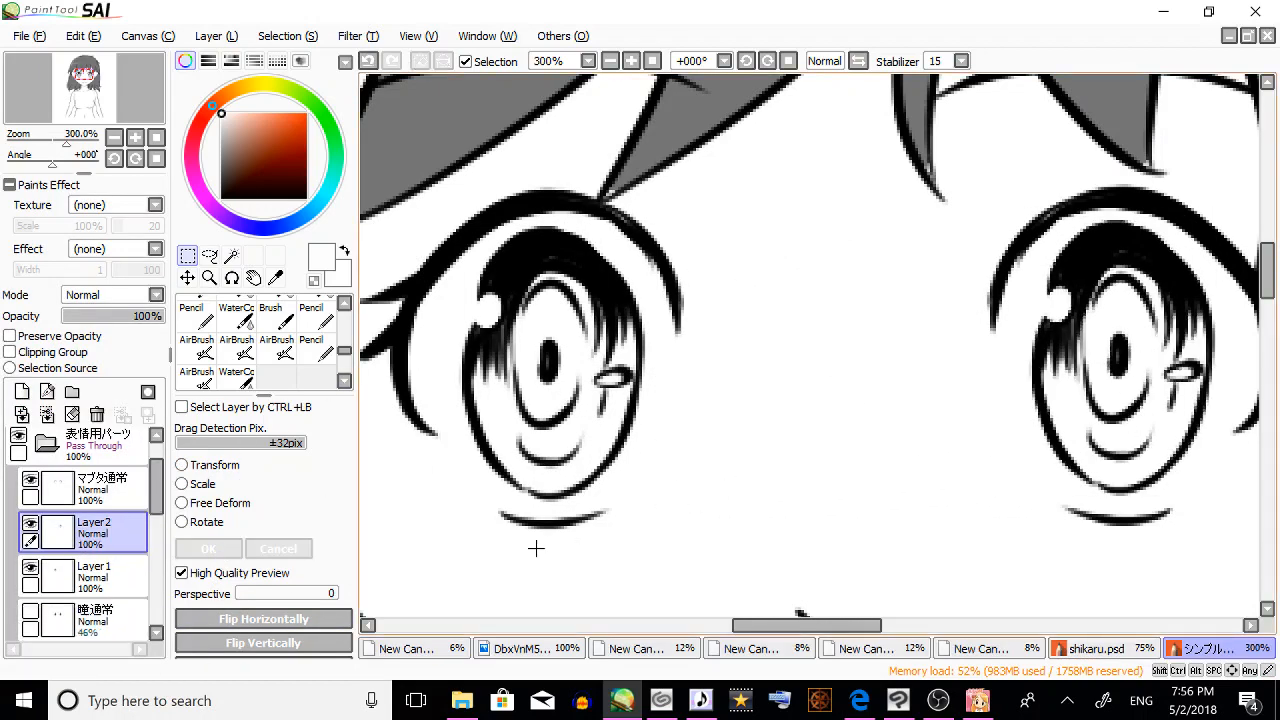
pyautogui.click(209, 277)
pyautogui.click(226, 426)
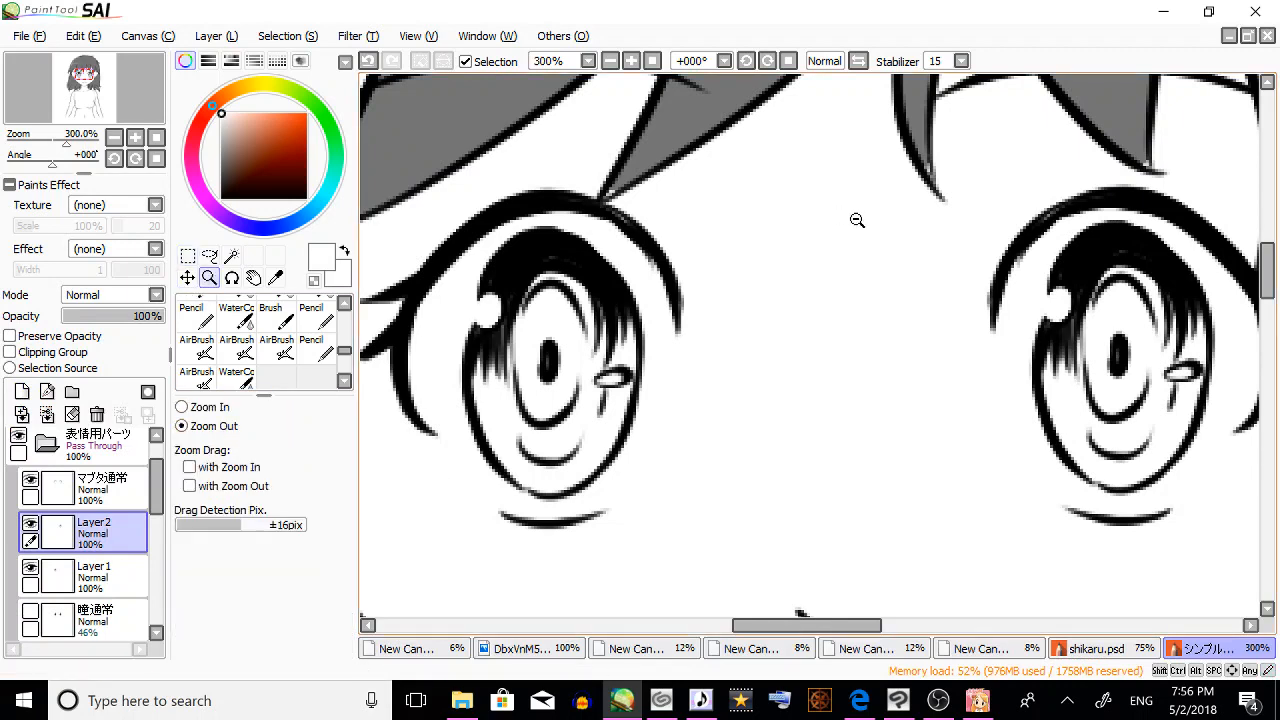
pyautogui.click(1099, 301)
pyautogui.click(1130, 360)
pyautogui.click(1130, 360)
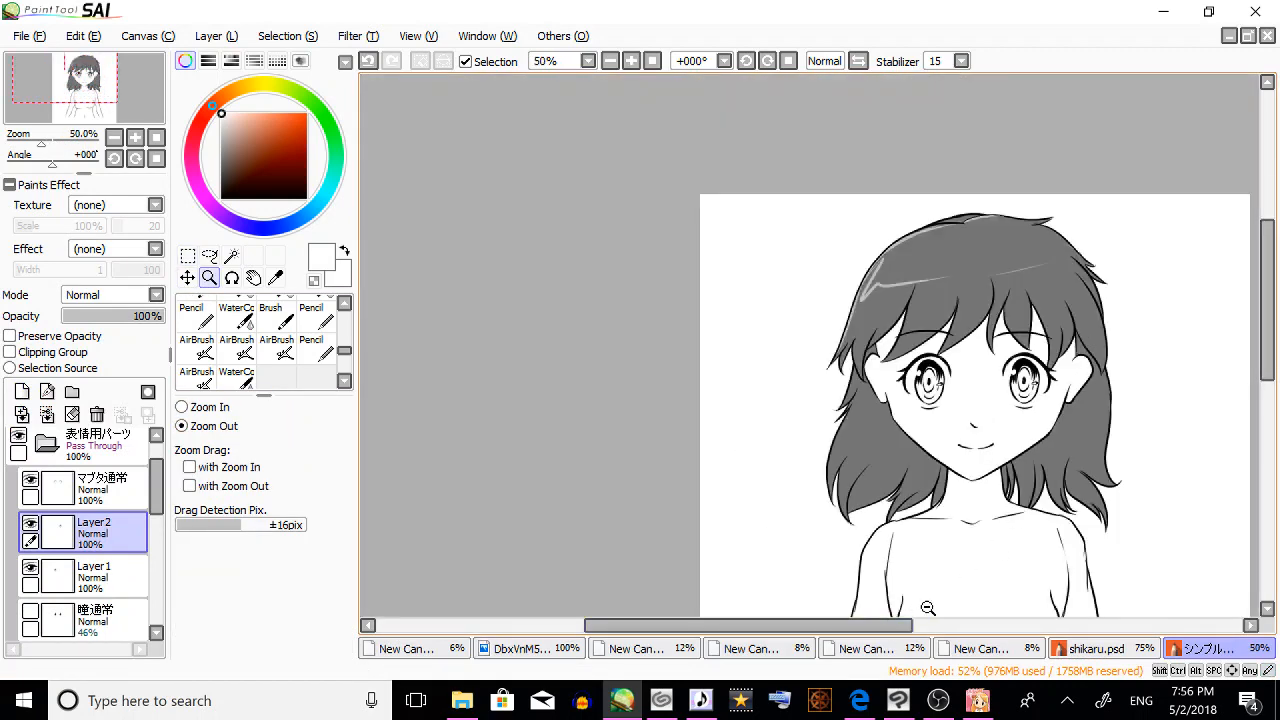
pyautogui.moveTo(1272, 300); pyautogui.dragTo(1275, 371)
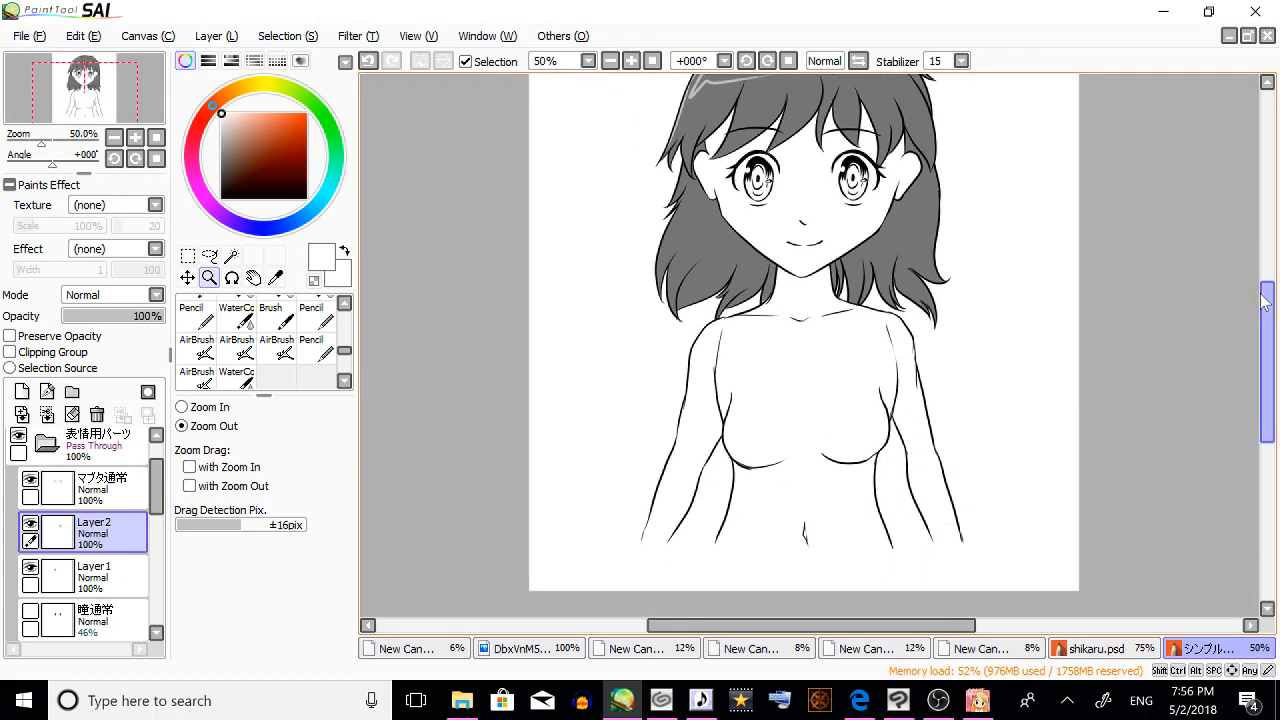
pyautogui.click(47, 414)
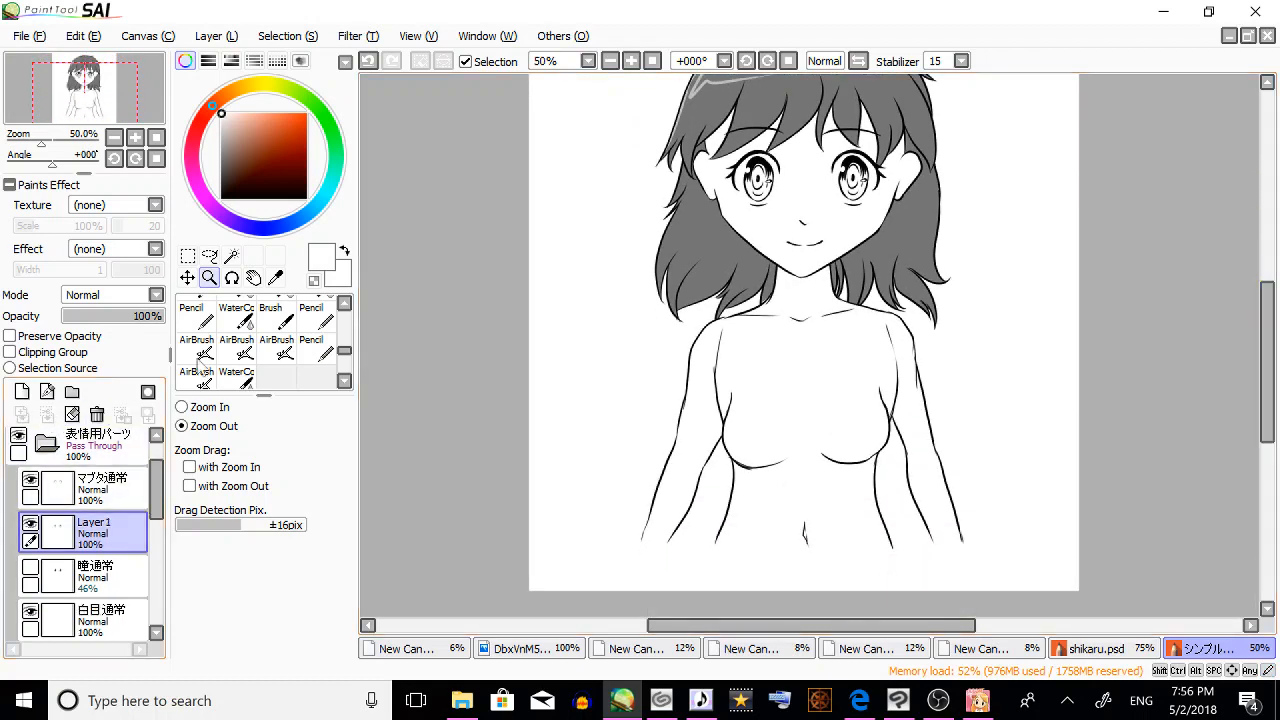
# Select the area outside the irises on Layer1 with the Magic Wand and invert the selection to cover both irises.
pyautogui.click(232, 256)
pyautogui.click(758, 186)
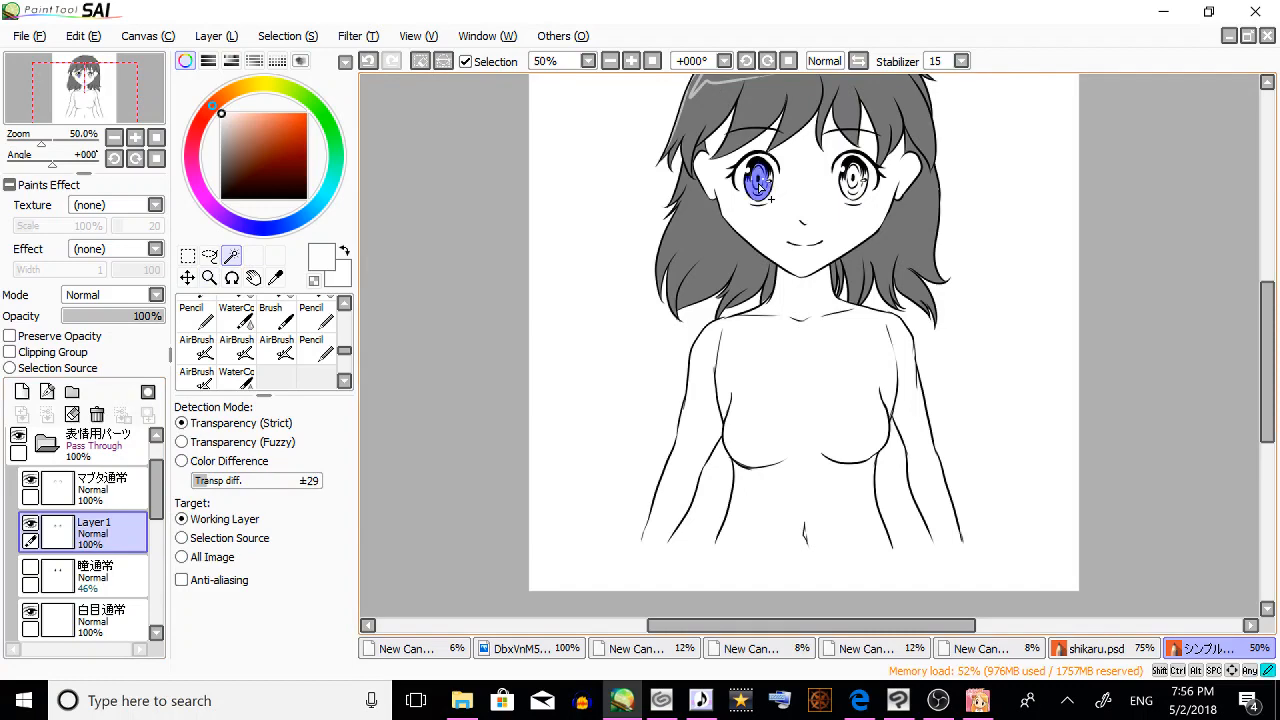
pyautogui.click(370, 61)
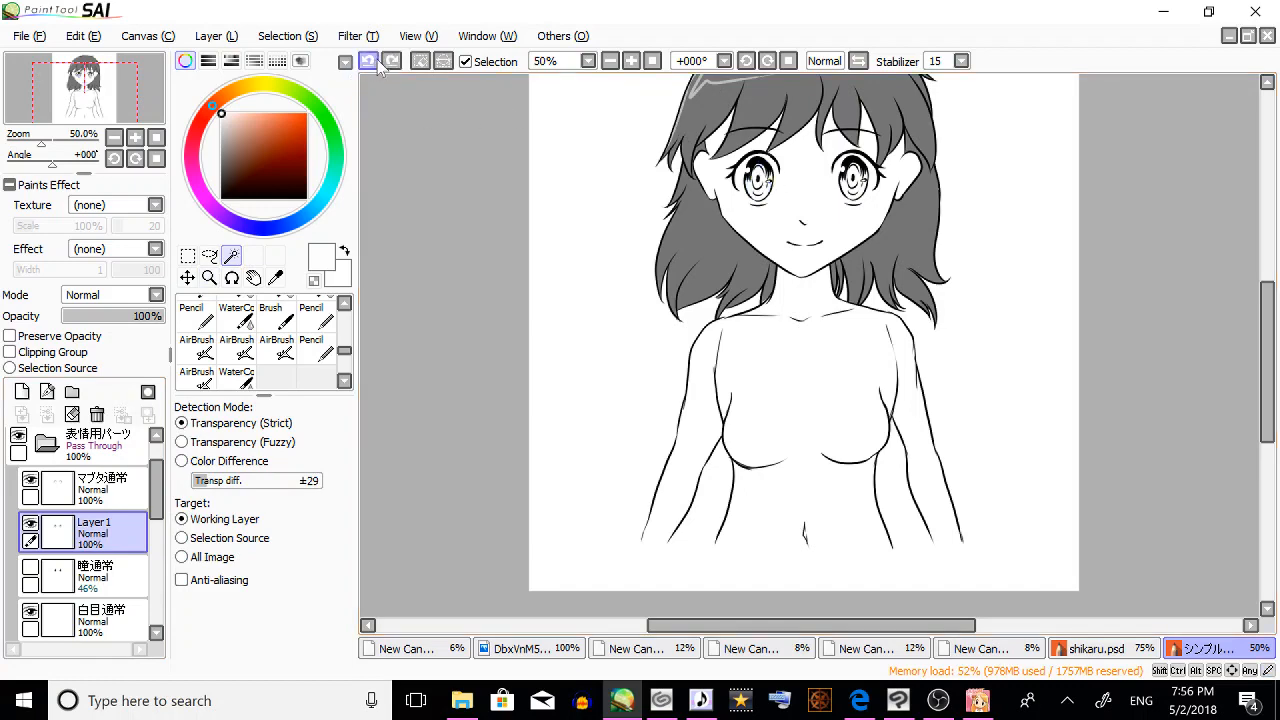
pyautogui.click(803, 213)
pyautogui.click(445, 61)
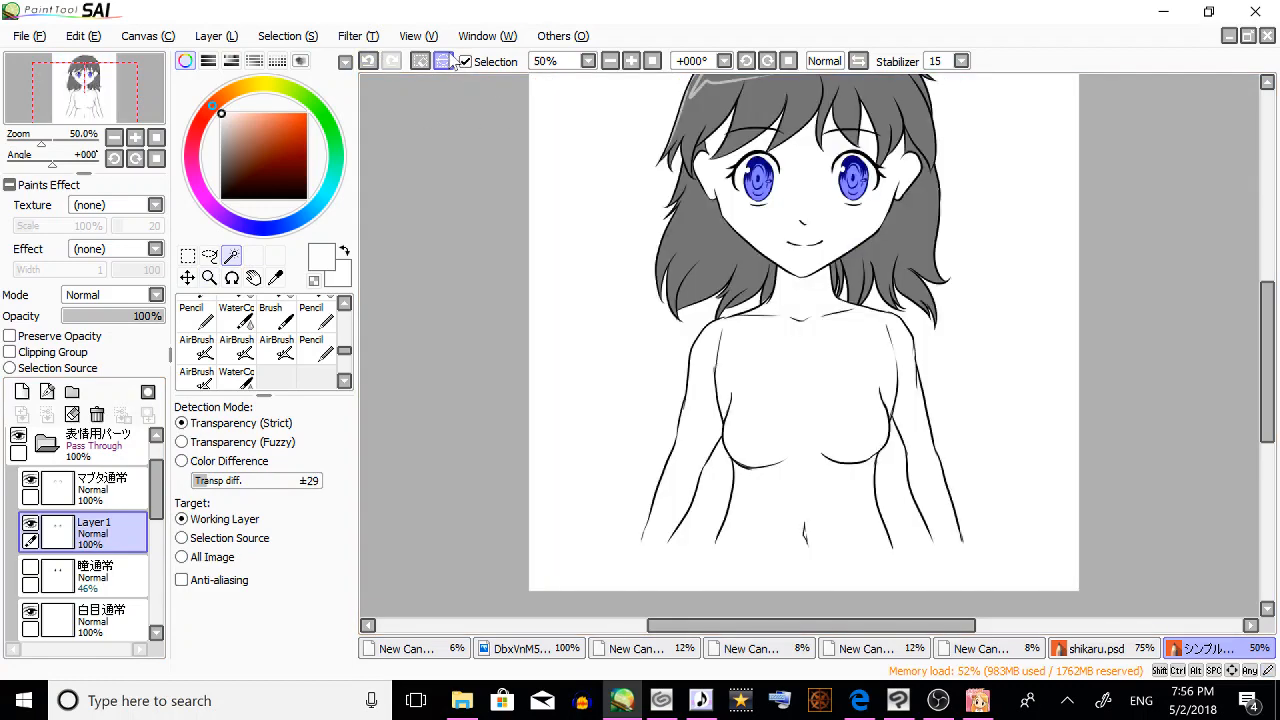
# Add a new layer in Multiply mode and fill both selected irises with medium grey using the Color brush at size 500.
pyautogui.click(22, 391)
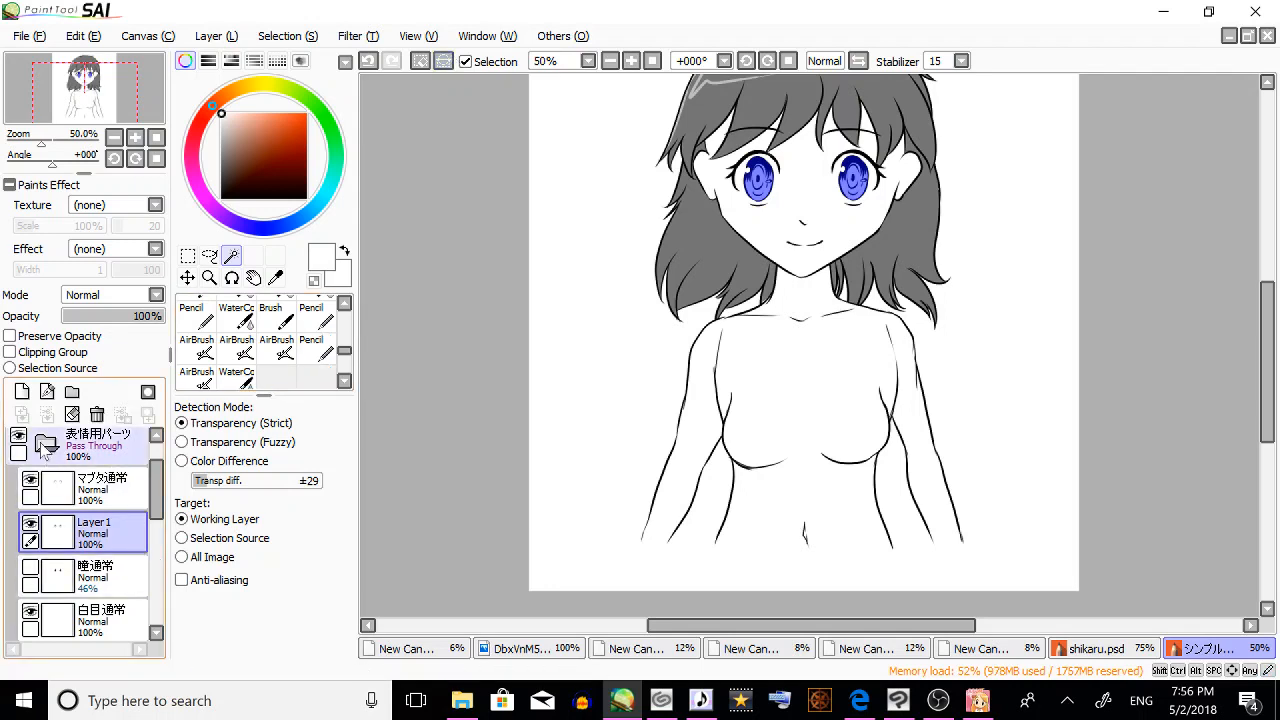
pyautogui.click(110, 295)
pyautogui.click(90, 315)
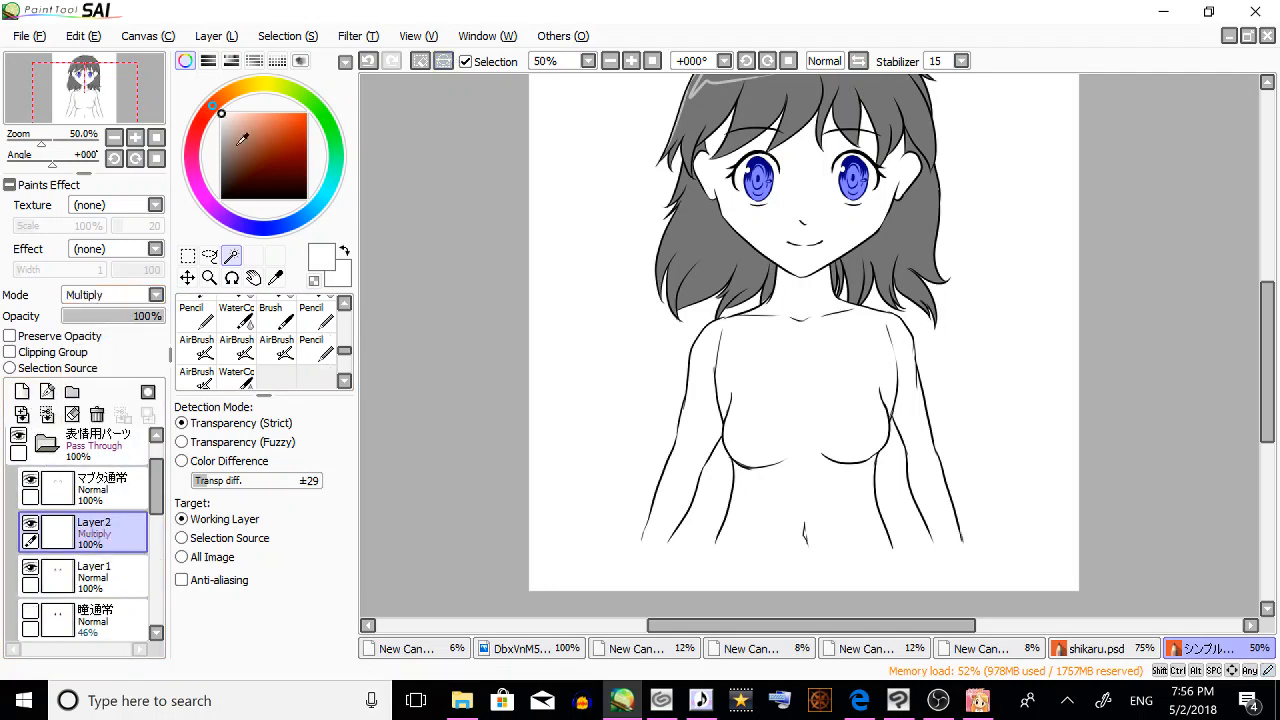
pyautogui.click(221, 149)
pyautogui.scroll(2, 300, 340)
pyautogui.click(270, 310)
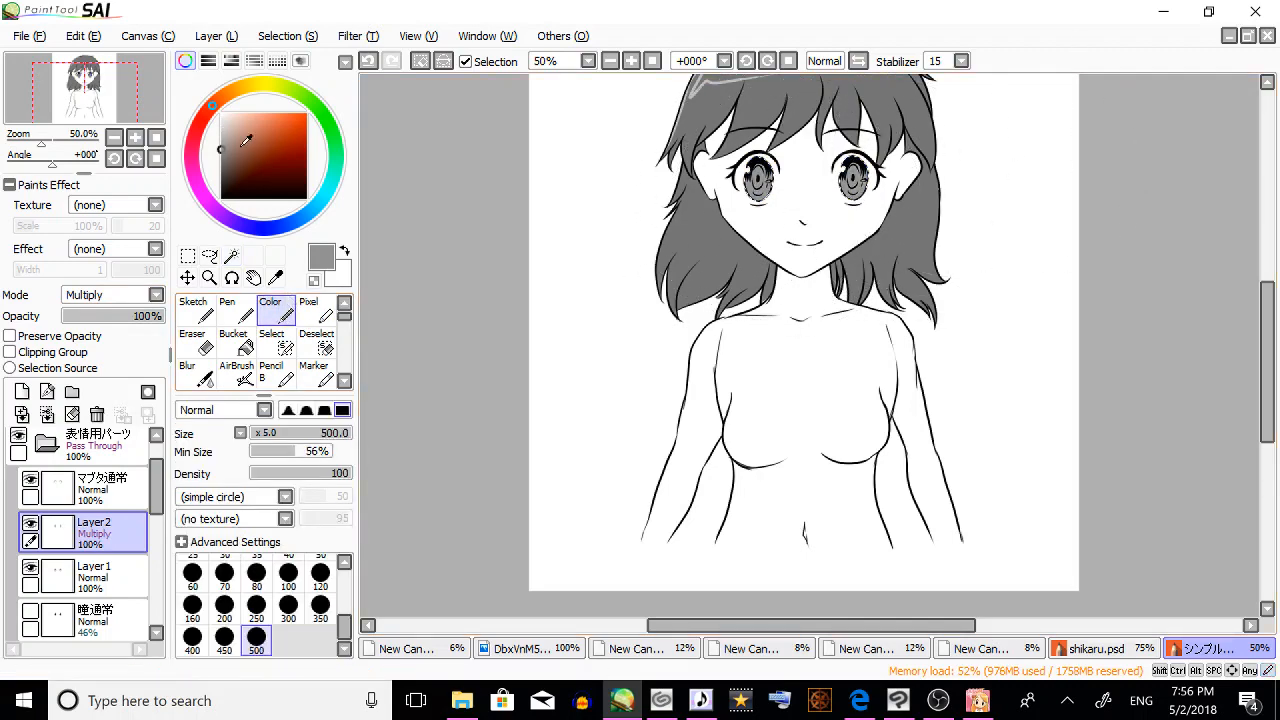
# Shade the upper parts of both irises with progressively darker greys using brush sizes 120 and 50, and clear the selection.
pyautogui.click(221, 160)
pyautogui.click(320, 575)
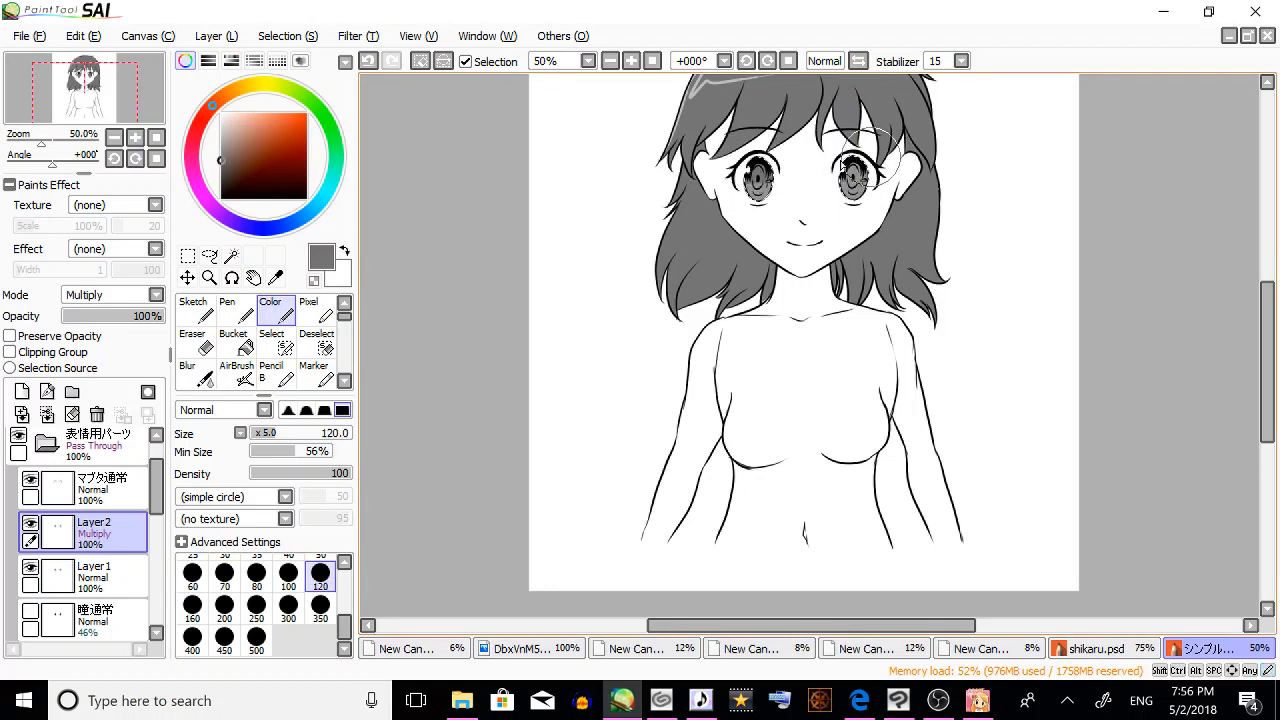
pyautogui.click(221, 170)
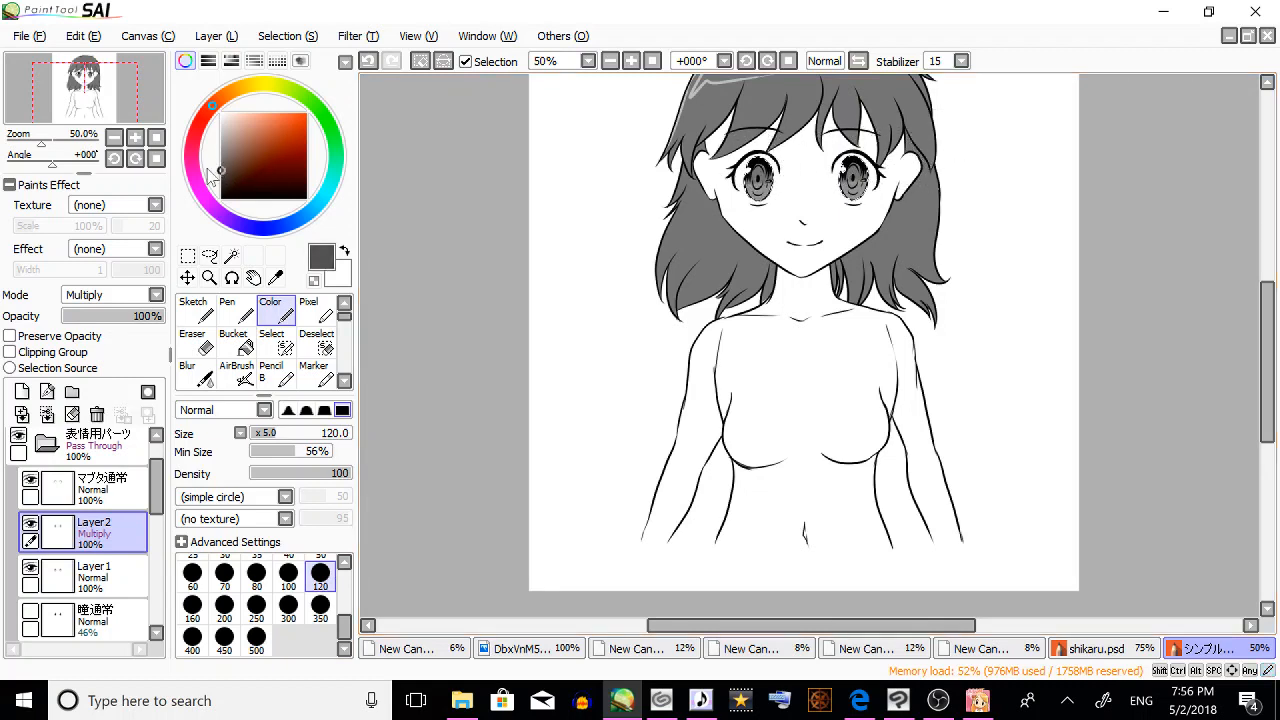
pyautogui.scroll(1, 330, 575)
pyautogui.click(320, 574)
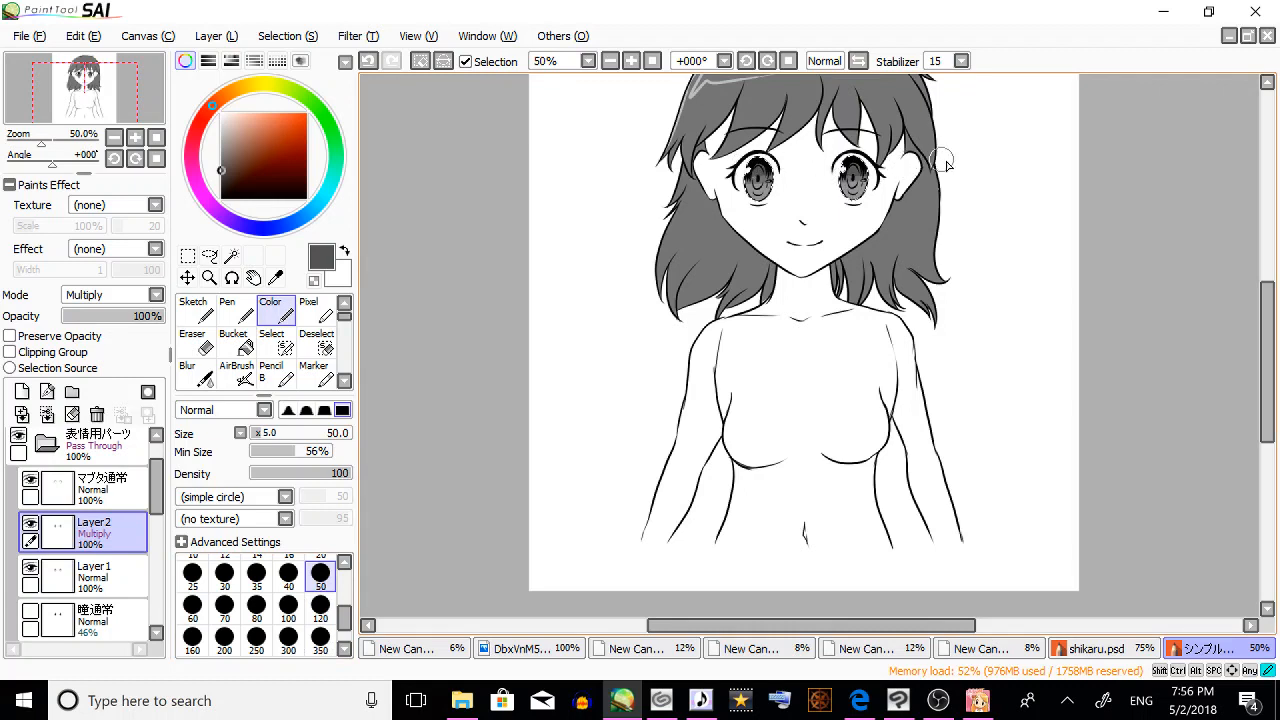
pyautogui.click(221, 184)
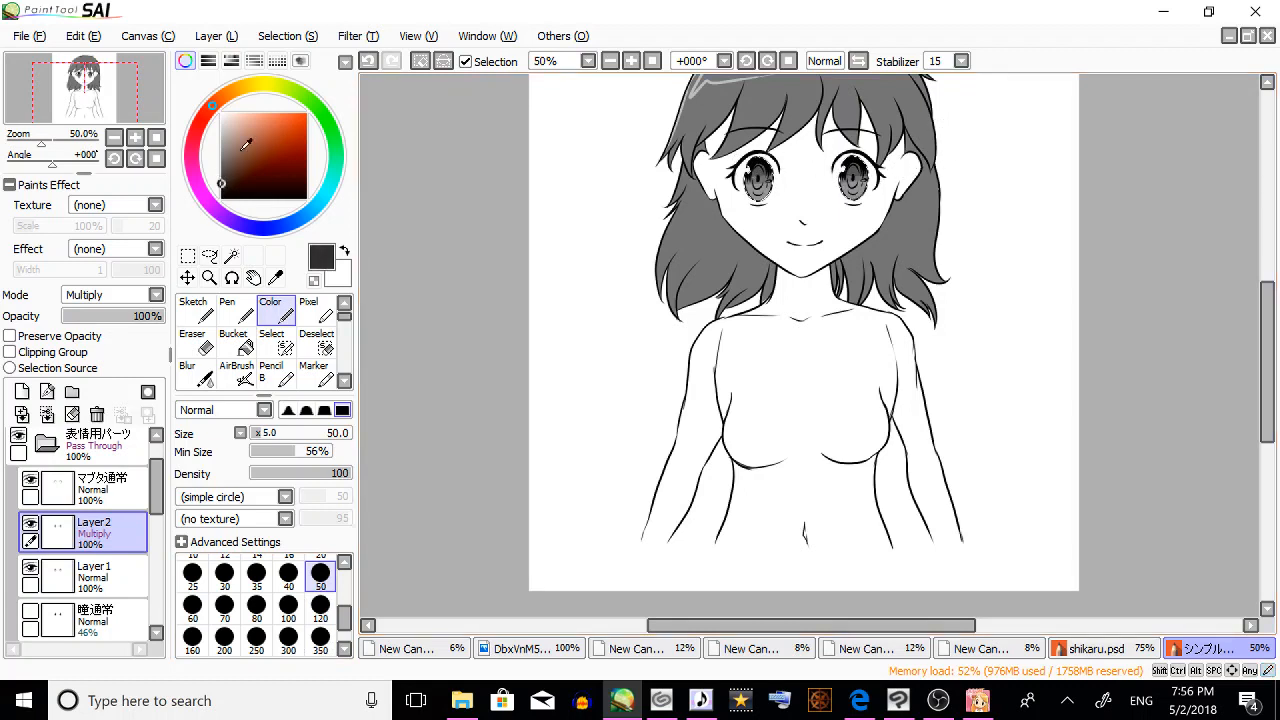
pyautogui.moveTo(746, 168)
pyautogui.mouseDown()
pyautogui.moveTo(911, 165)
pyautogui.moveTo(866, 161)
pyautogui.mouseUp()
pyautogui.press('m')
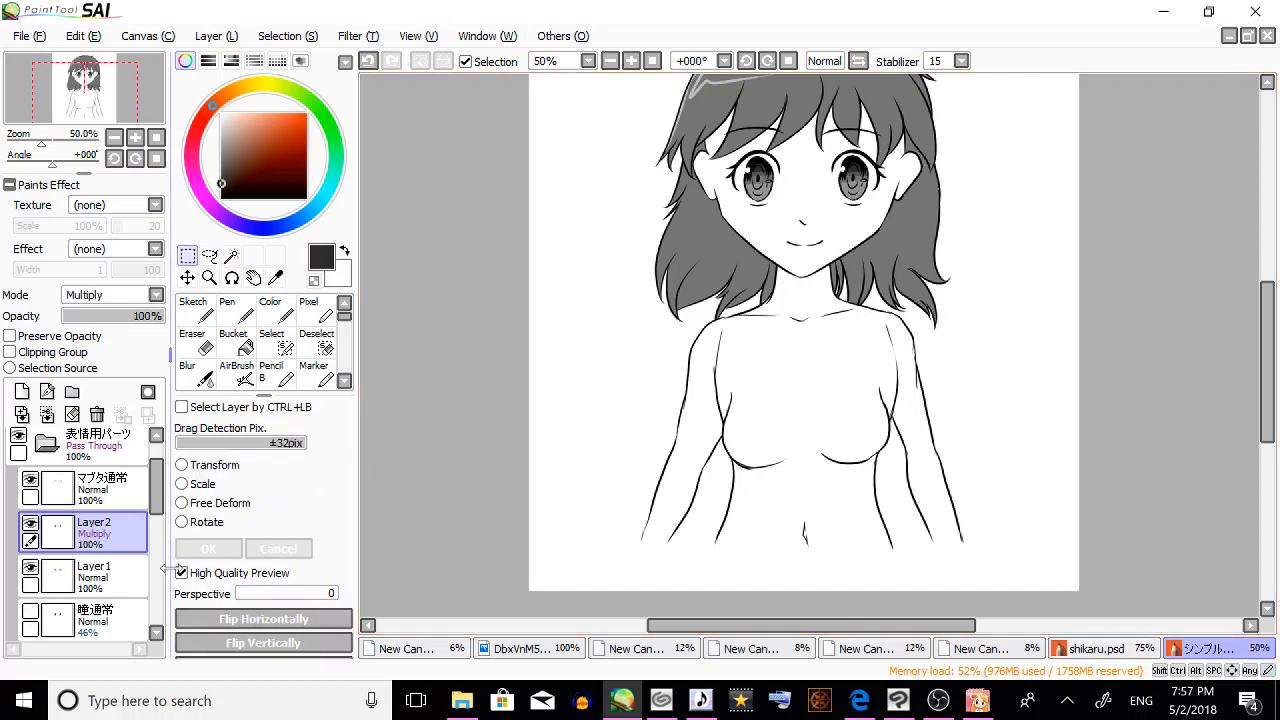
# Merge the Multiply shading layer down into Layer1 and copy the original iris layer's name, 瞳通常.
pyautogui.click(46, 414)
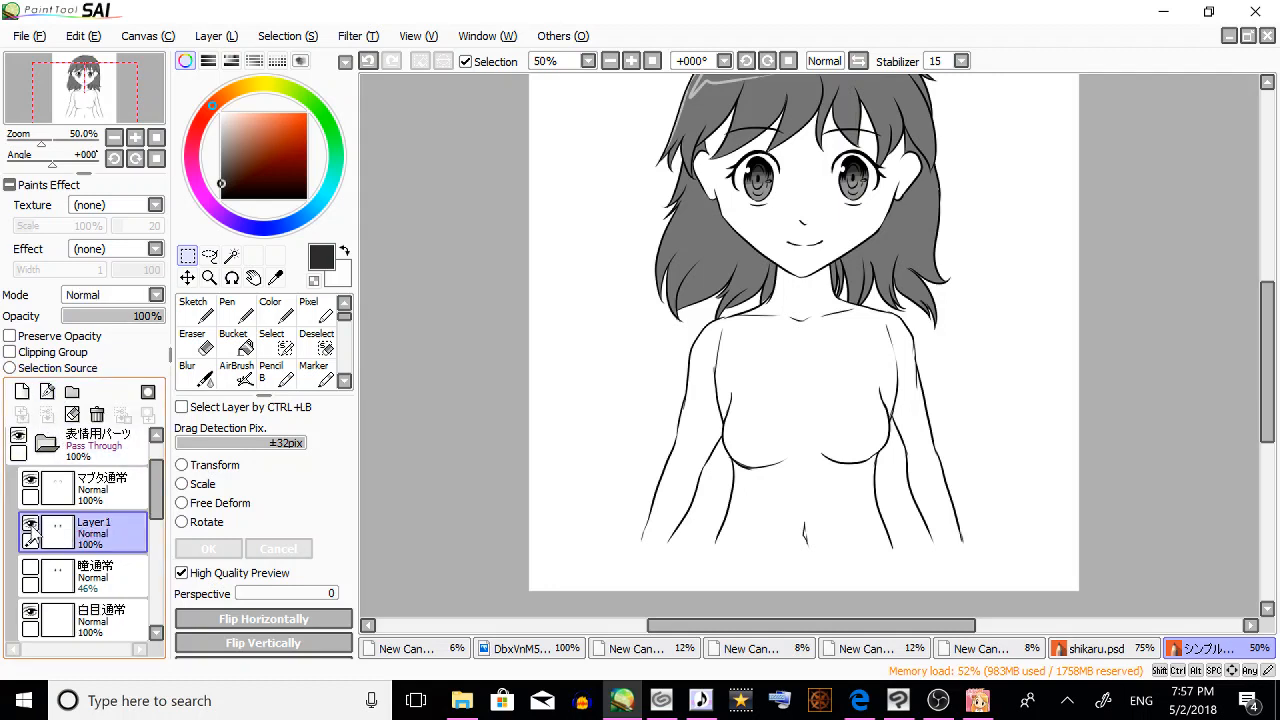
pyautogui.doubleClick(108, 583)
pyautogui.hotkey('ctrl', 'c')
pyautogui.rightClick(572, 280)
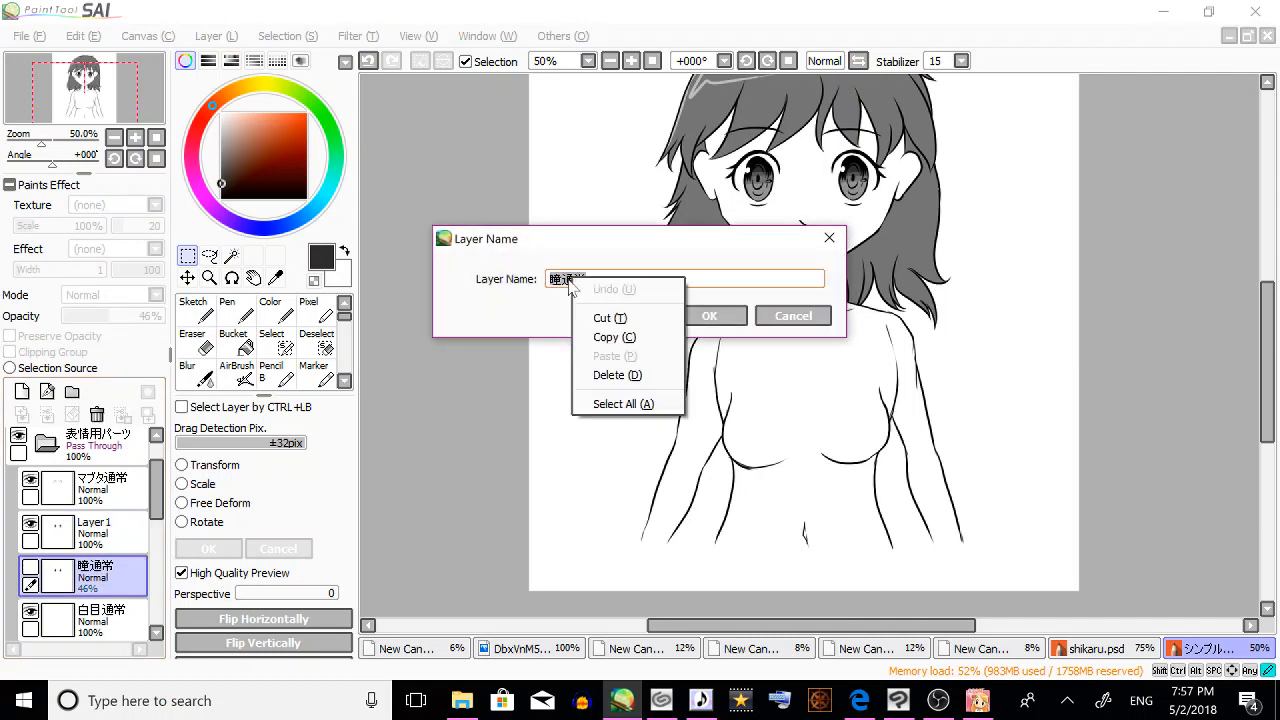
pyautogui.click(645, 338)
pyautogui.click(808, 315)
# Rename Layer1 to 瞳通常 and delete the original iris layer set to 46% opacity.
pyautogui.doubleClick(95, 530)
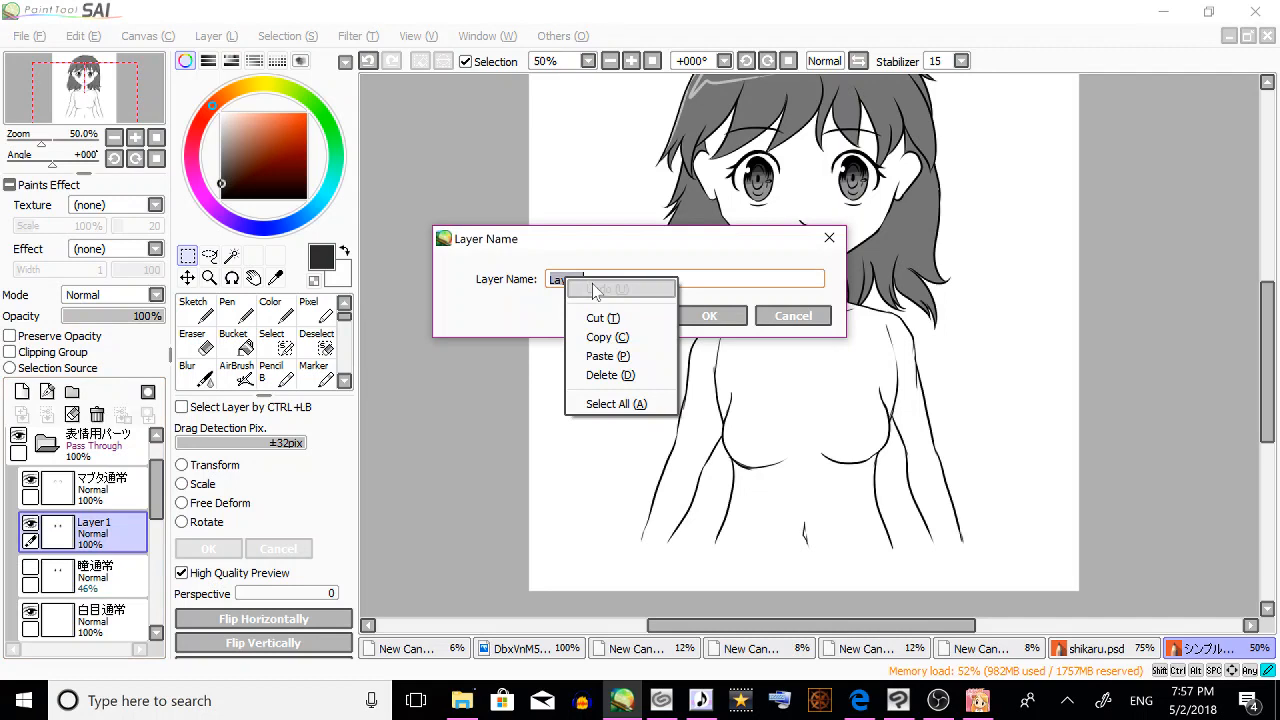
pyautogui.click(609, 356)
pyautogui.click(738, 316)
pyautogui.click(98, 574)
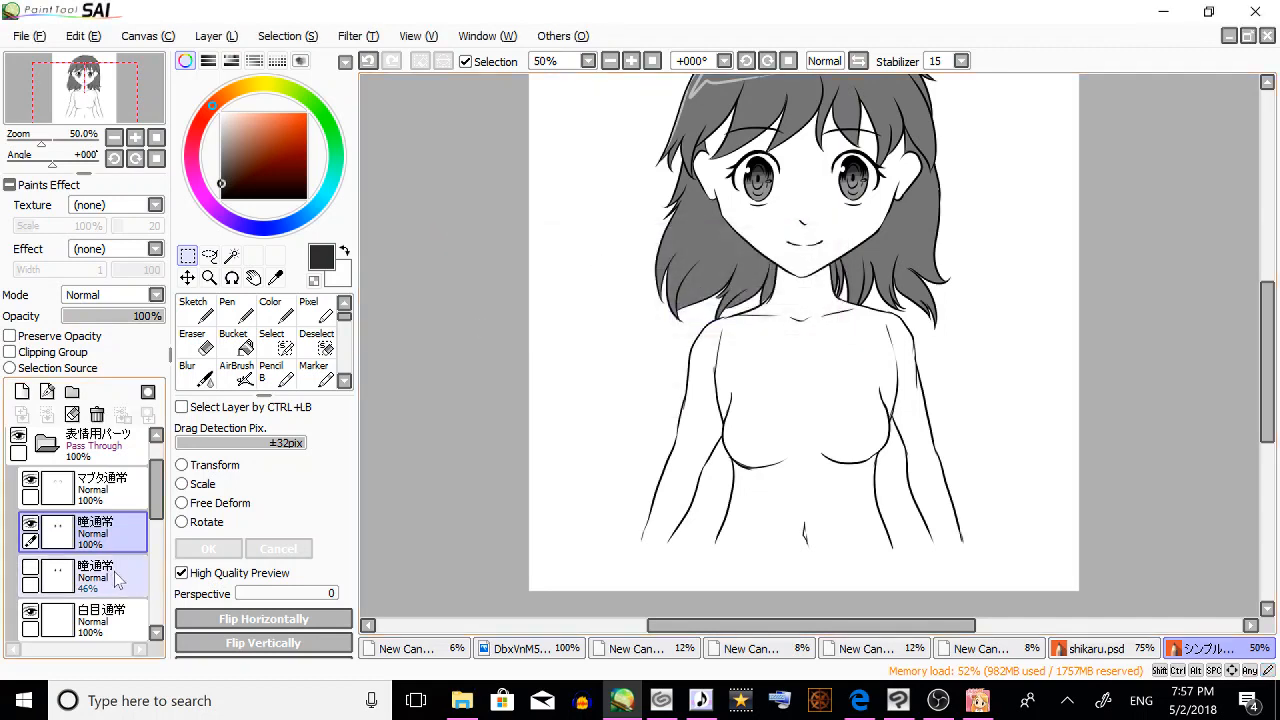
pyautogui.click(97, 414)
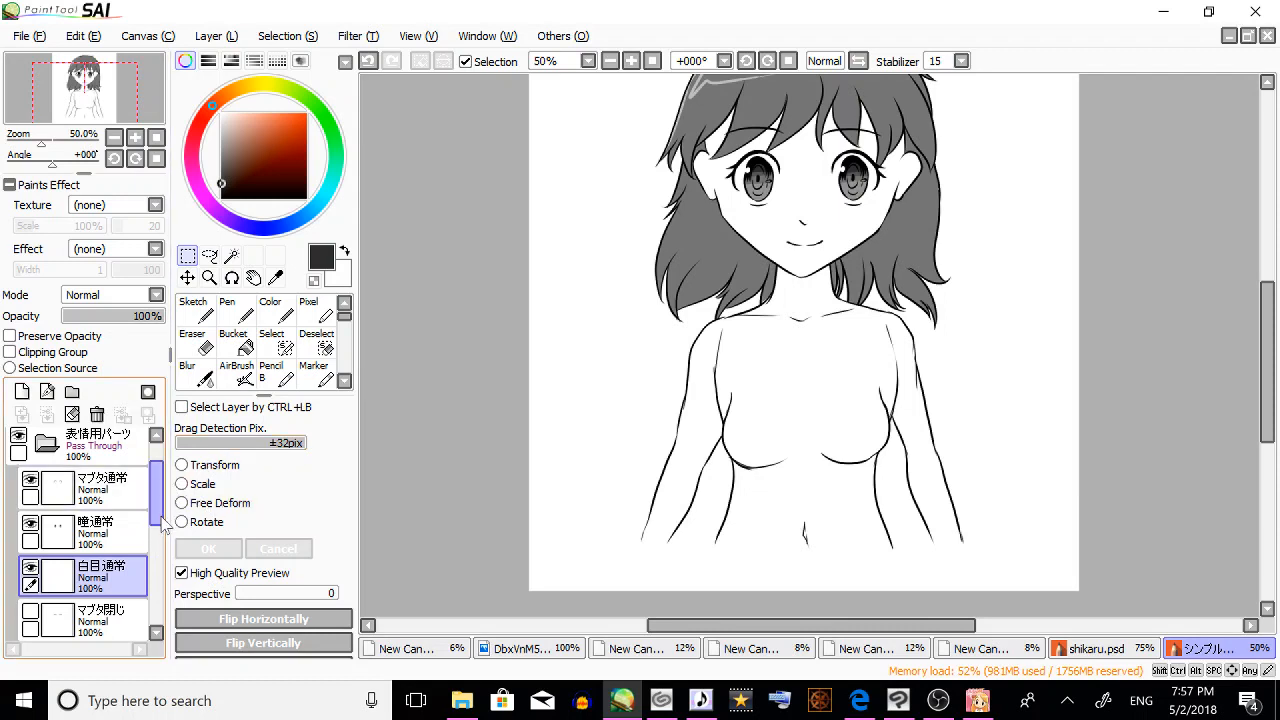
# Hide the 白目通常 and 瞳通常 layers and lower the opacity of マブタ通常 to 51%.
pyautogui.moveTo(162, 500); pyautogui.dragTo(168, 560)
pyautogui.scroll(3, 160, 560)
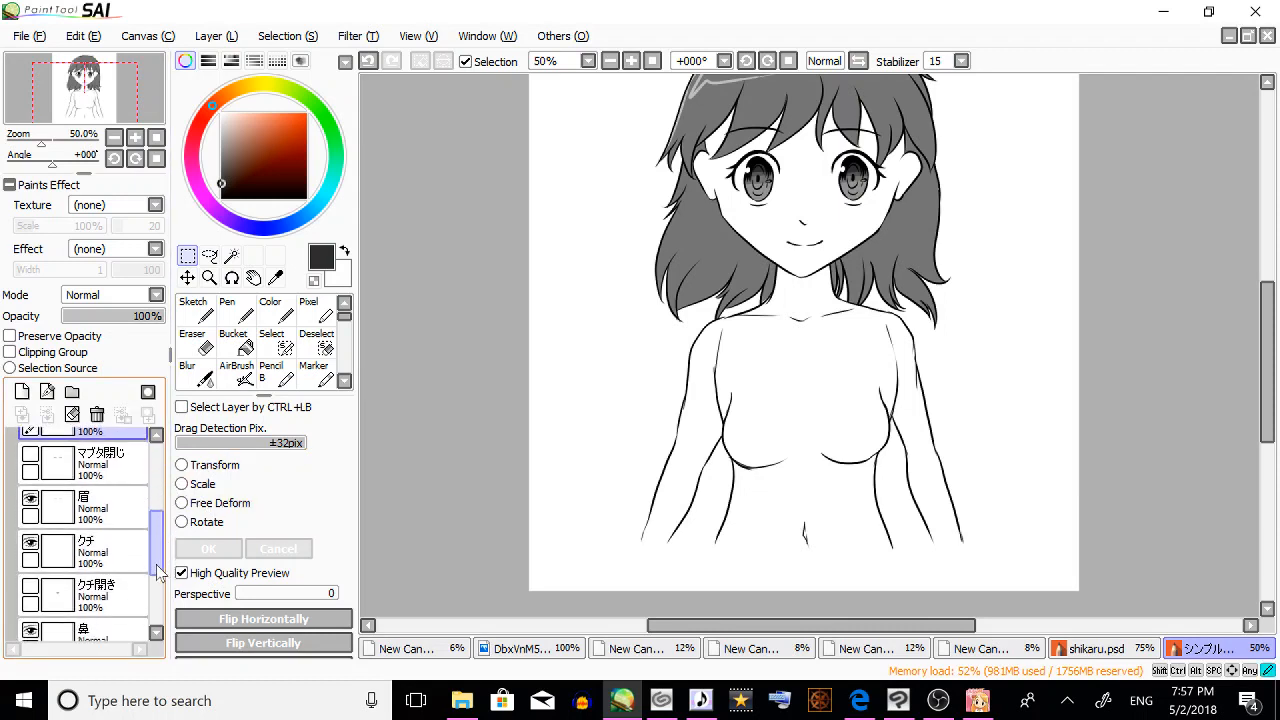
pyautogui.click(30, 566)
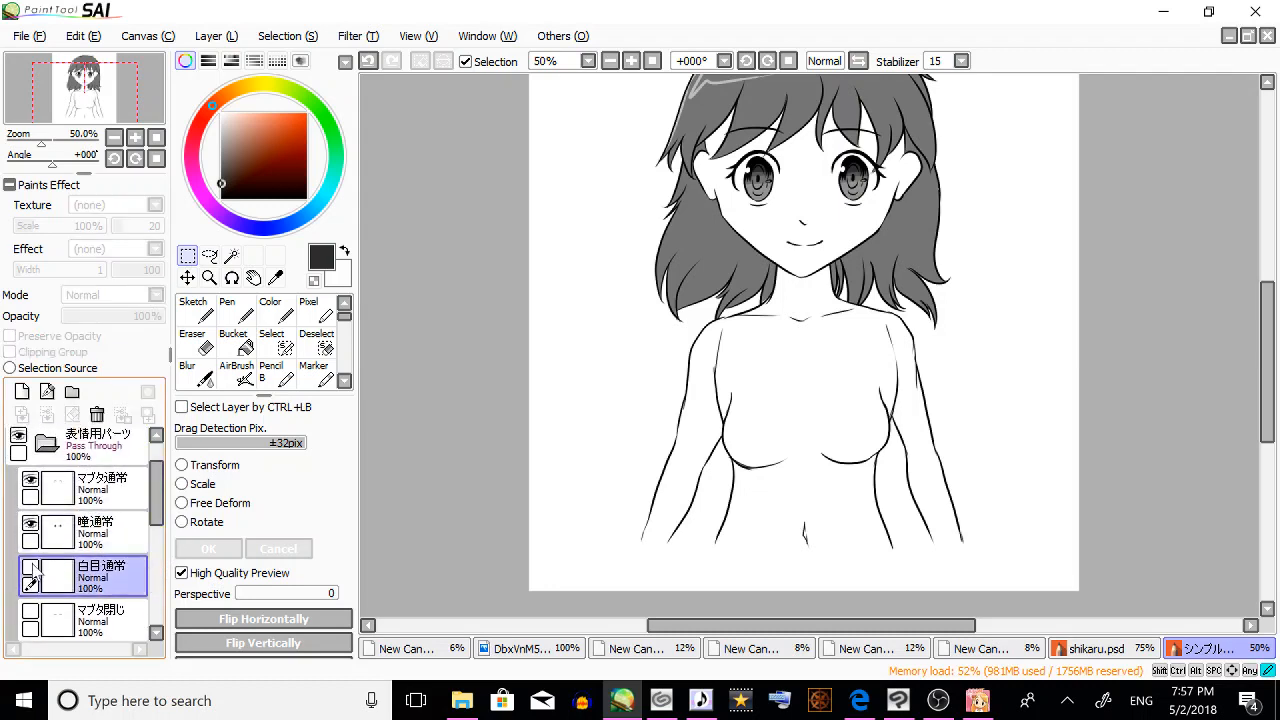
pyautogui.click(30, 523)
pyautogui.click(31, 480)
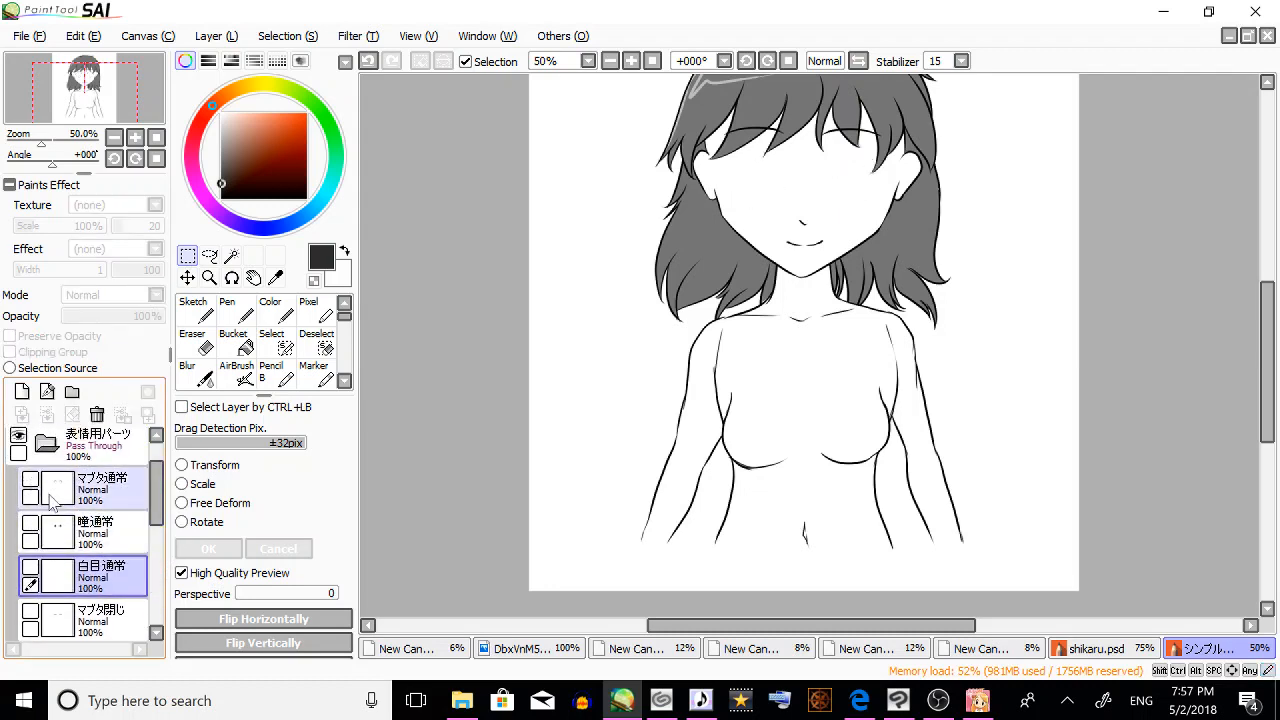
pyautogui.click(31, 482)
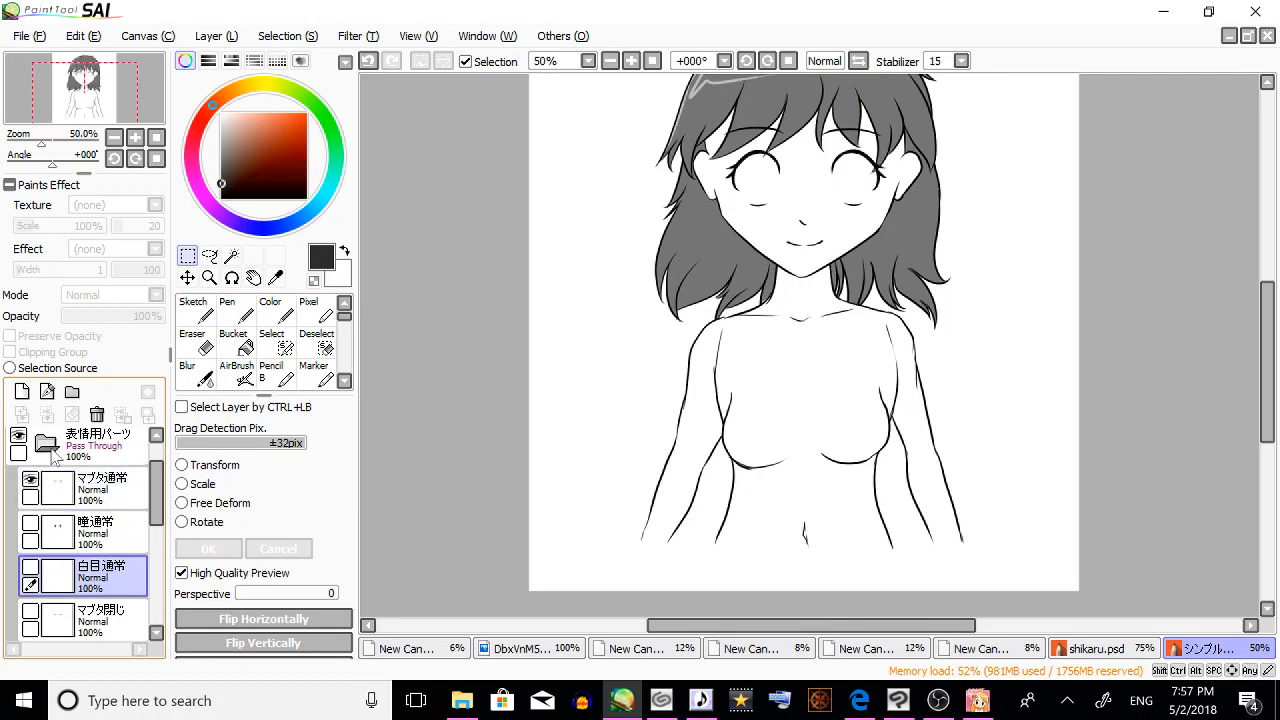
pyautogui.click(100, 490)
pyautogui.click(114, 318)
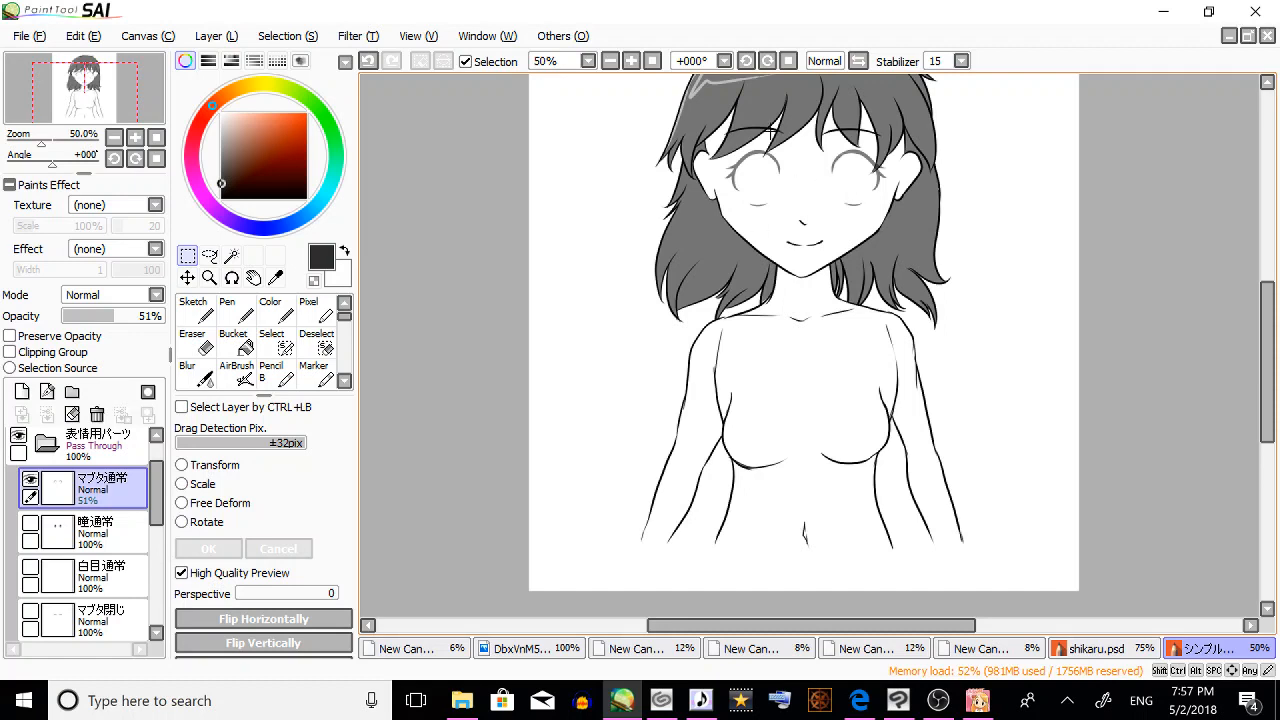
# Show the closed-eyelid layer マブタ閉じ and add a new layer above it.
pyautogui.click(60, 620)
pyautogui.click(31, 612)
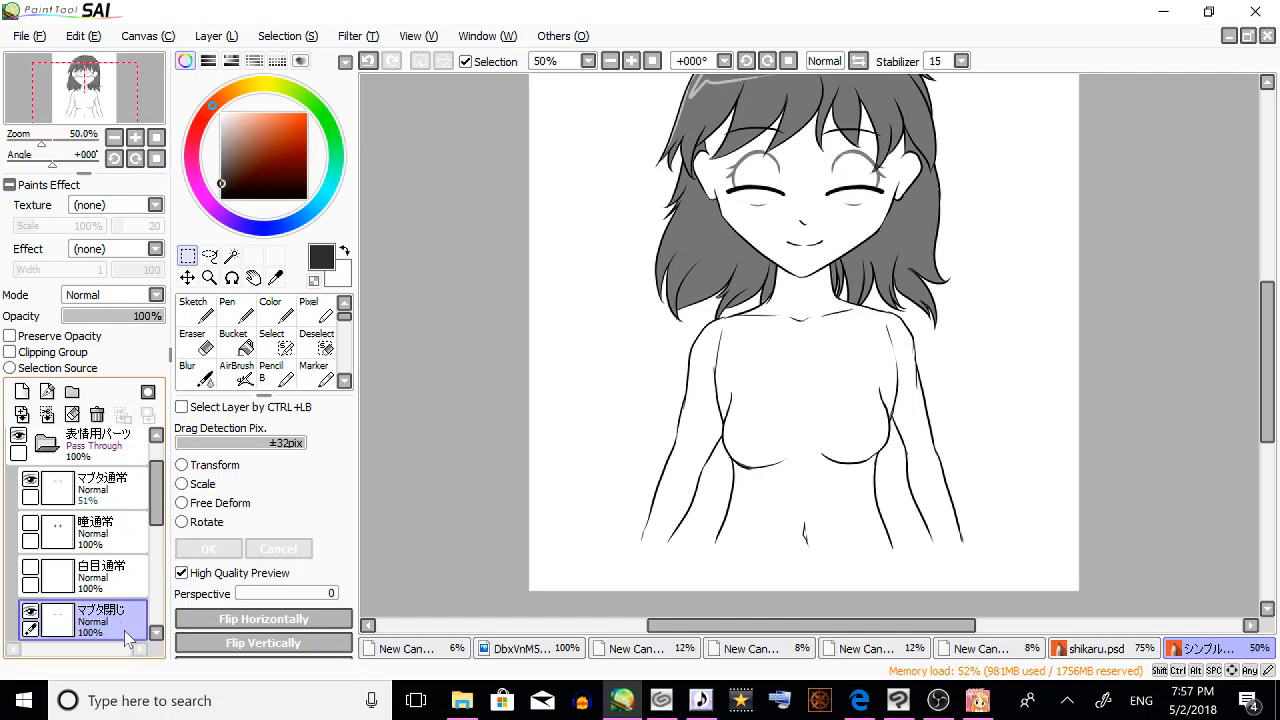
pyautogui.click(21, 391)
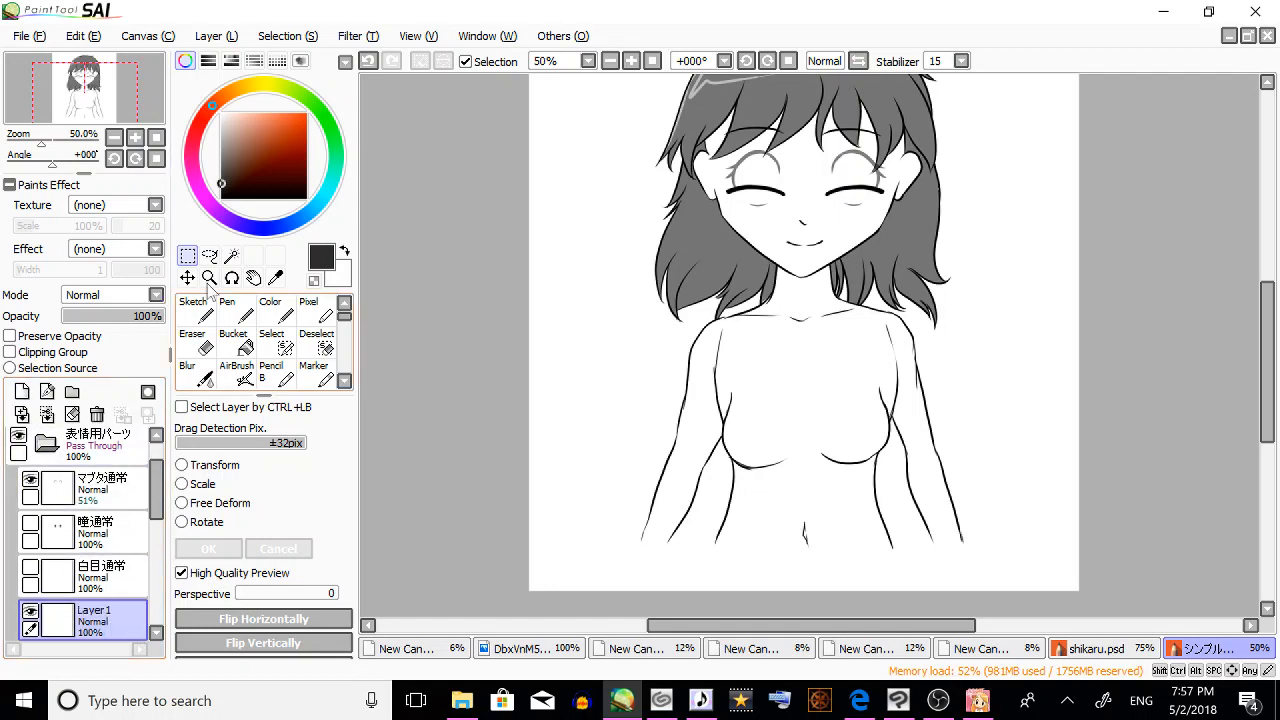
# Set the drawing color to black and lower the opacity of マブタ閉じ to 49% as a tracing guide.
pyautogui.click(306, 198)
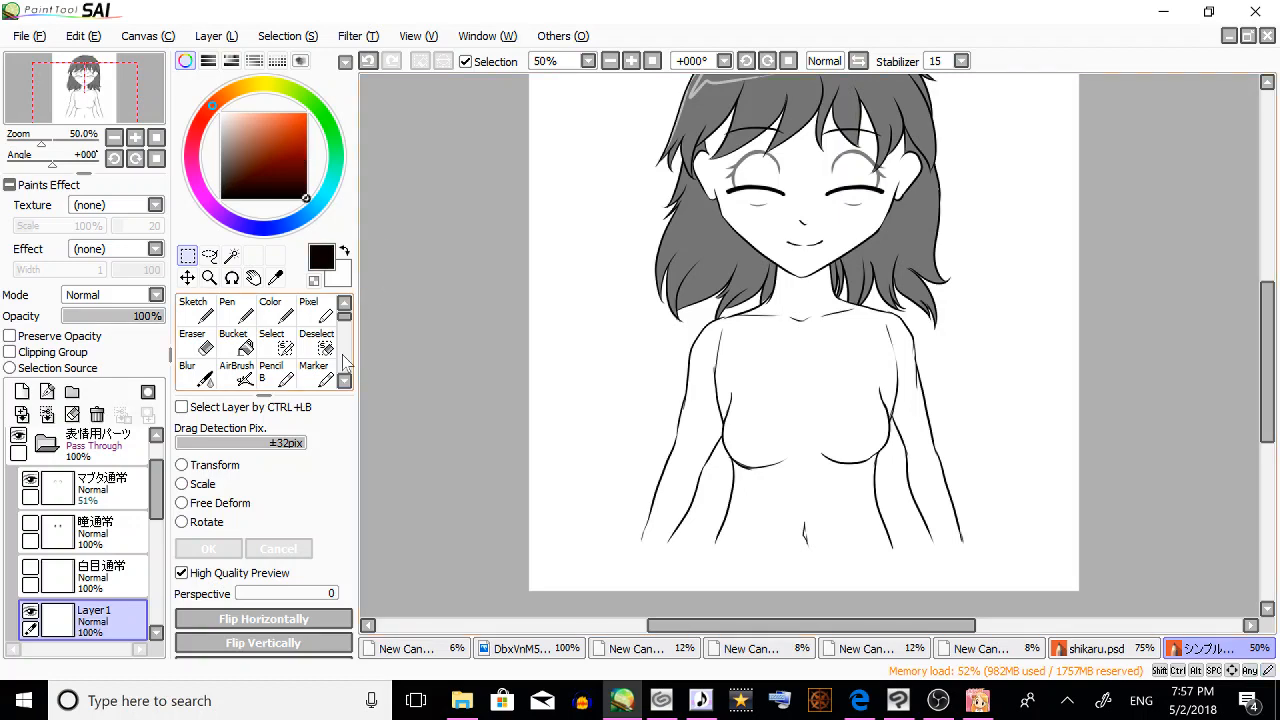
pyautogui.moveTo(345, 317); pyautogui.dragTo(347, 347)
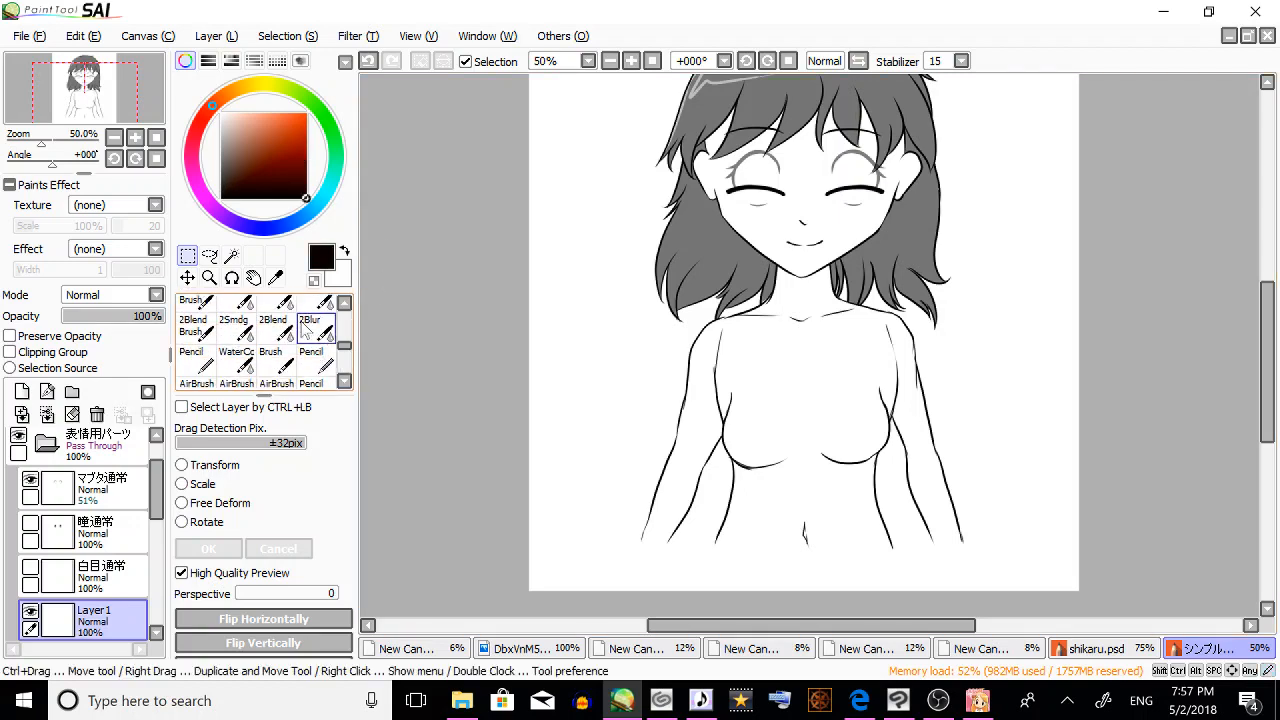
pyautogui.scroll(-1, 322, 370)
pyautogui.click(313, 358)
pyautogui.click(209, 277)
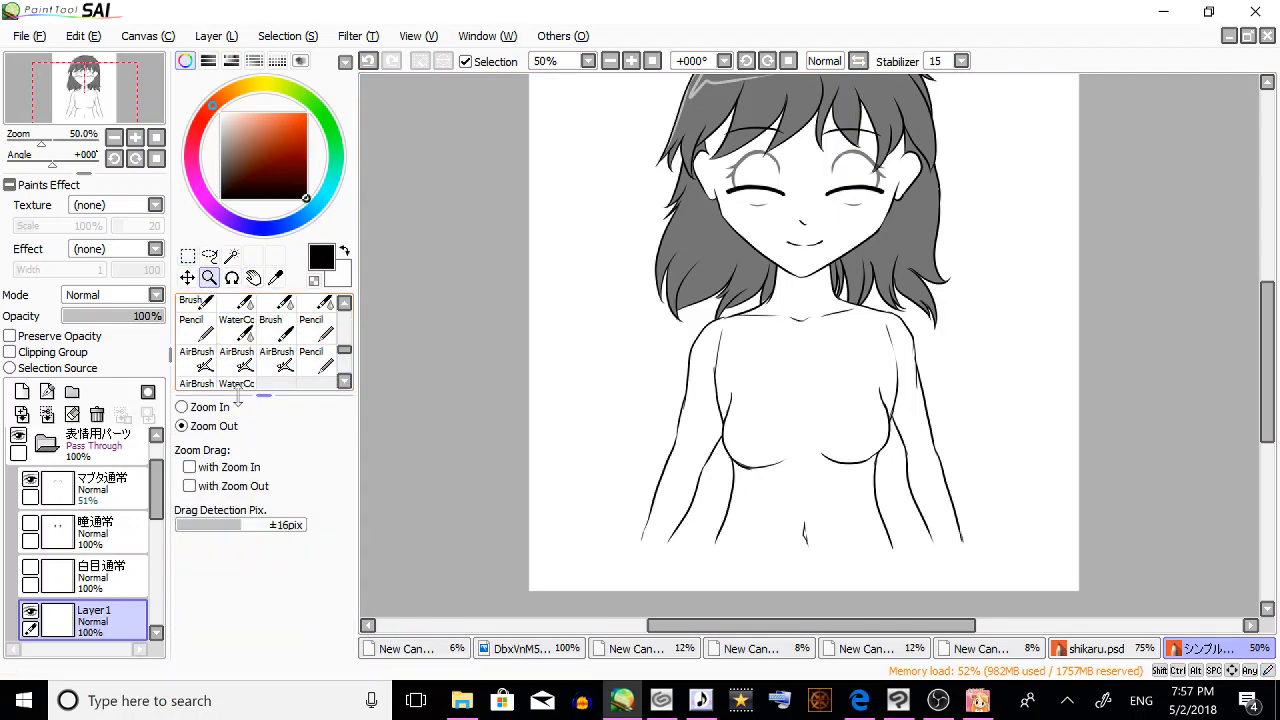
pyautogui.click(744, 179)
pyautogui.click(744, 179)
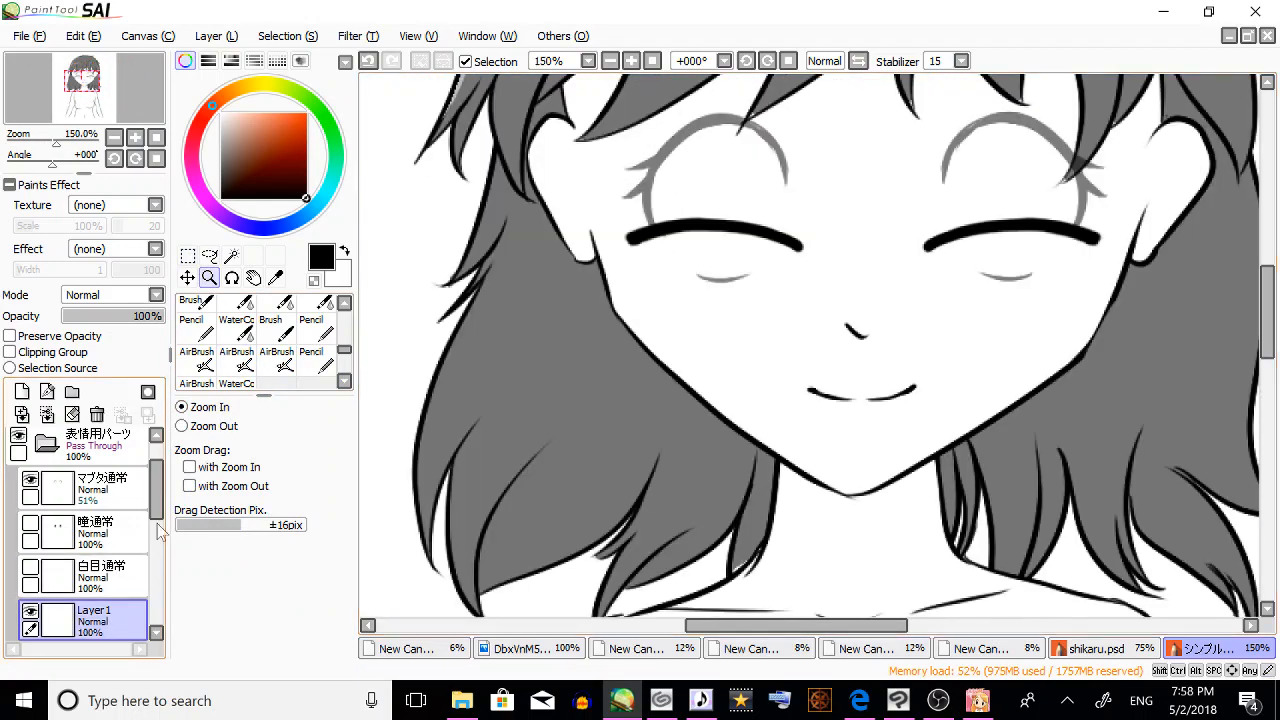
pyautogui.scroll(-3, 90, 520)
pyautogui.click(100, 526)
pyautogui.click(112, 316)
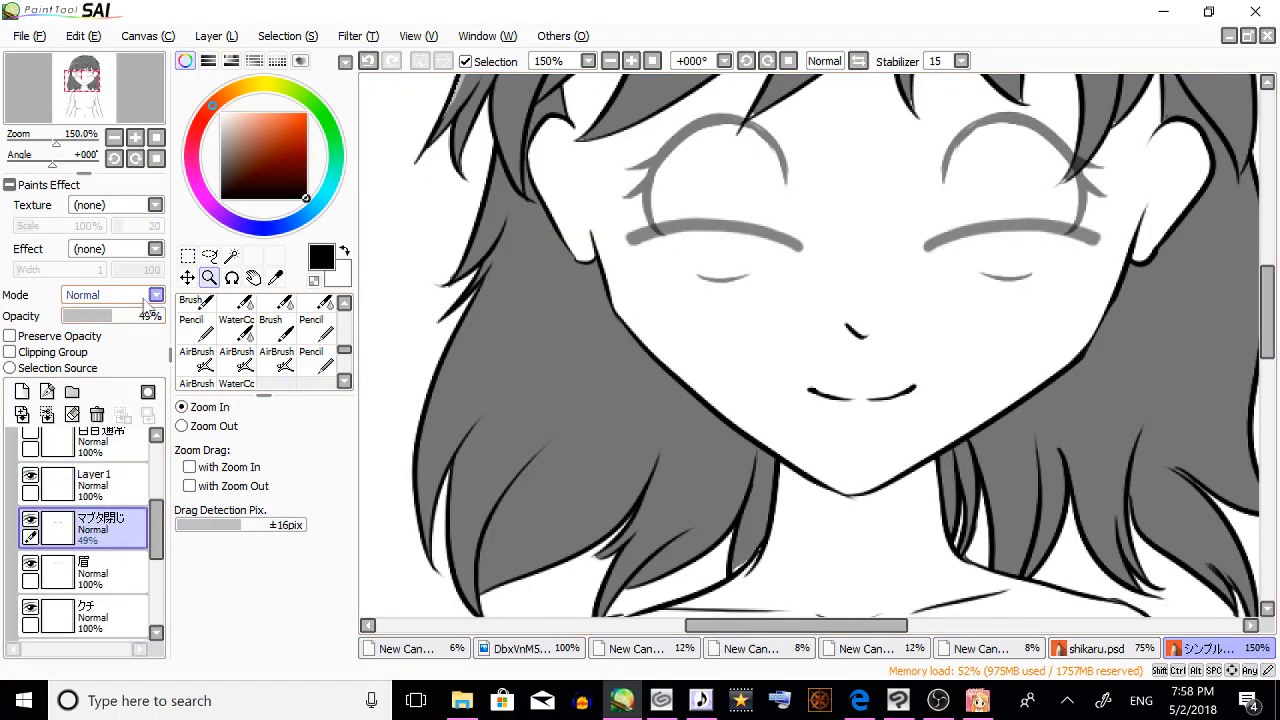
# Draw a thick closed eyelid line with lashes over the left eye on Layer1 using the size 4 Pencil, trimming its lower edge with transparency.
pyautogui.click(100, 485)
pyautogui.click(311, 360)
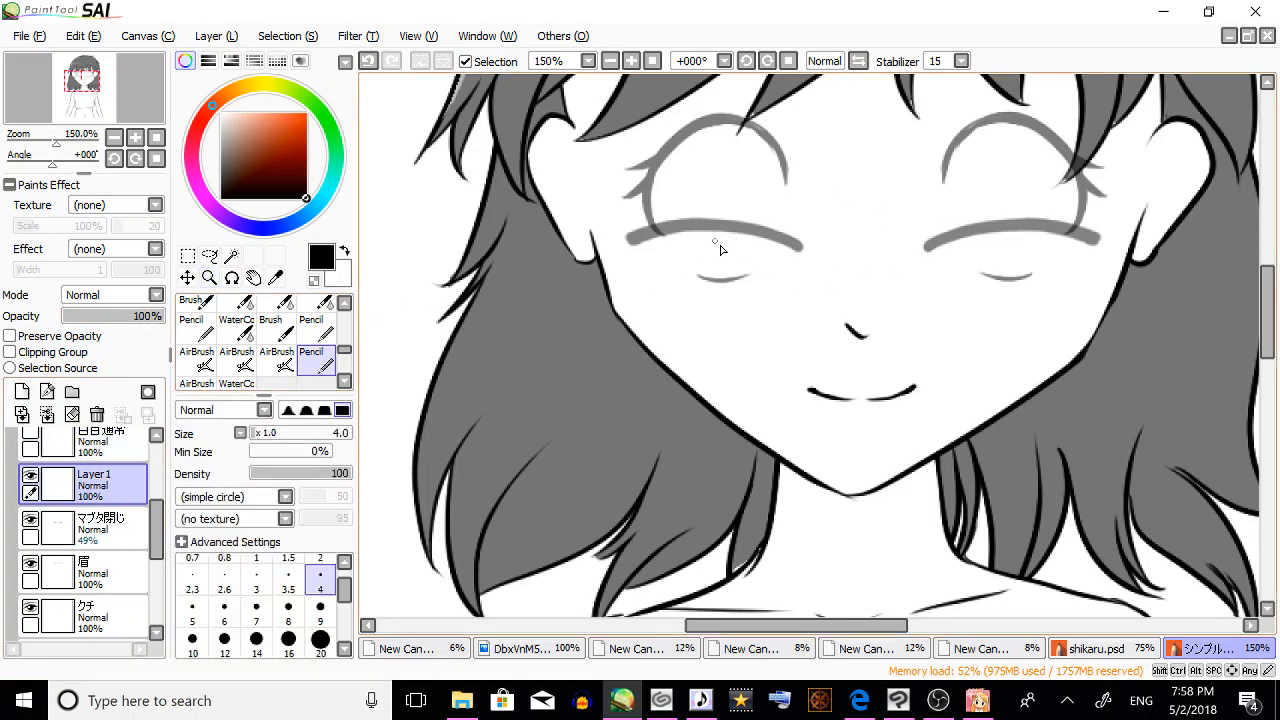
pyautogui.moveTo(664, 247)
pyautogui.mouseDown()
pyautogui.moveTo(747, 239)
pyautogui.moveTo(772, 251)
pyautogui.moveTo(720, 238)
pyautogui.moveTo(666, 254)
pyautogui.moveTo(742, 241)
pyautogui.mouseUp()
pyautogui.moveTo(665, 247); pyautogui.dragTo(768, 247)
pyautogui.moveTo(715, 243)
pyautogui.mouseDown()
pyautogui.moveTo(766, 258)
pyautogui.moveTo(681, 255)
pyautogui.moveTo(732, 241)
pyautogui.moveTo(661, 260)
pyautogui.moveTo(750, 252)
pyautogui.moveTo(702, 249)
pyautogui.moveTo(773, 265)
pyautogui.moveTo(697, 257)
pyautogui.moveTo(722, 252)
pyautogui.moveTo(667, 262)
pyautogui.moveTo(704, 251)
pyautogui.moveTo(655, 263)
pyautogui.mouseUp()
pyautogui.moveTo(708, 249); pyautogui.dragTo(773, 261)
pyautogui.moveTo(728, 250); pyautogui.dragTo(788, 264)
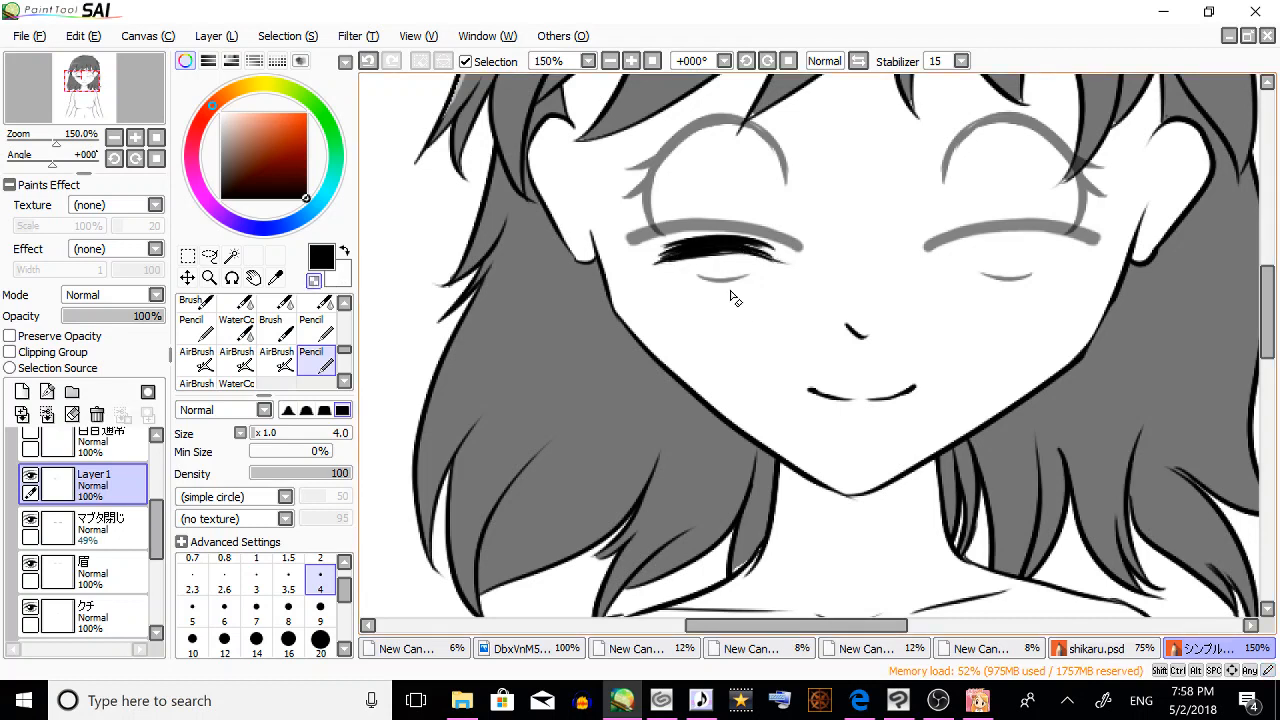
pyautogui.moveTo(694, 259)
pyautogui.mouseDown()
pyautogui.moveTo(768, 256)
pyautogui.moveTo(663, 266)
pyautogui.mouseUp()
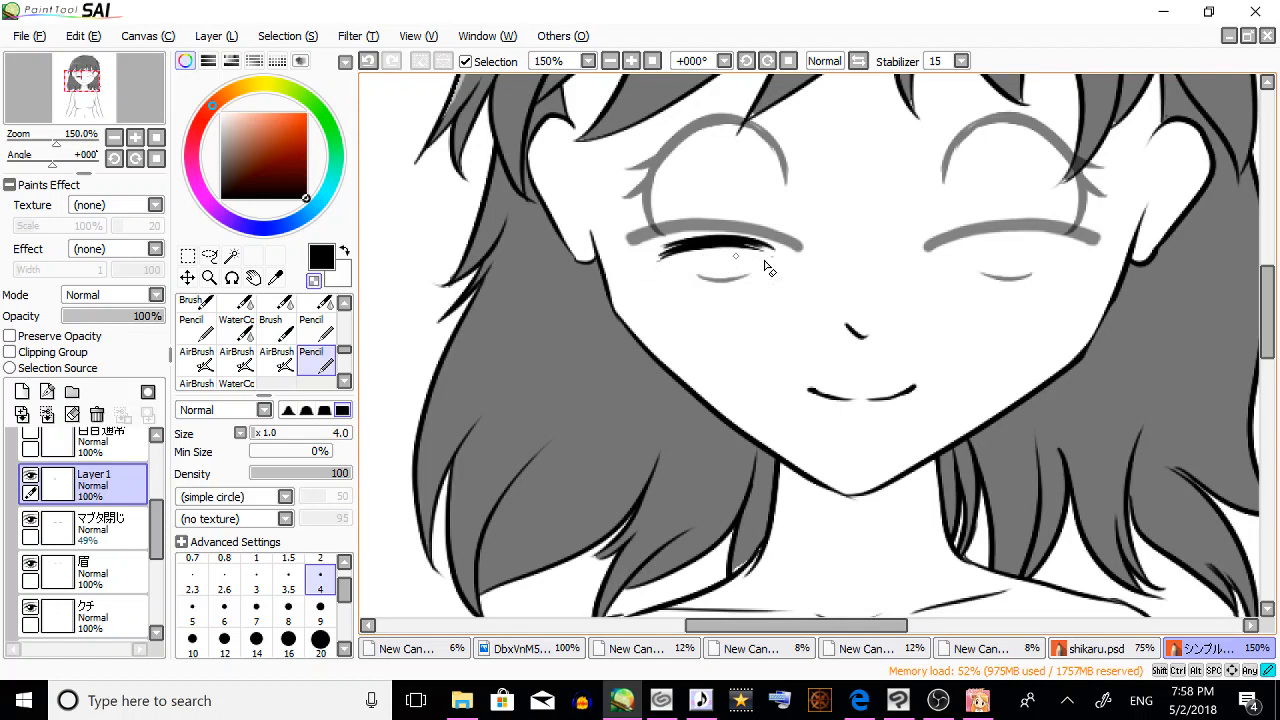
pyautogui.press('-')
pyautogui.moveTo(674, 249)
pyautogui.mouseDown()
pyautogui.moveTo(642, 218)
pyautogui.moveTo(662, 224)
pyautogui.mouseUp()
# Lasso the new closed eyelid, then copy and paste it onto its own layer.
pyautogui.click(209, 256)
pyautogui.moveTo(748, 180)
pyautogui.mouseDown()
pyautogui.moveTo(682, 180)
pyautogui.moveTo(688, 206)
pyautogui.mouseUp()
pyautogui.click(83, 36)
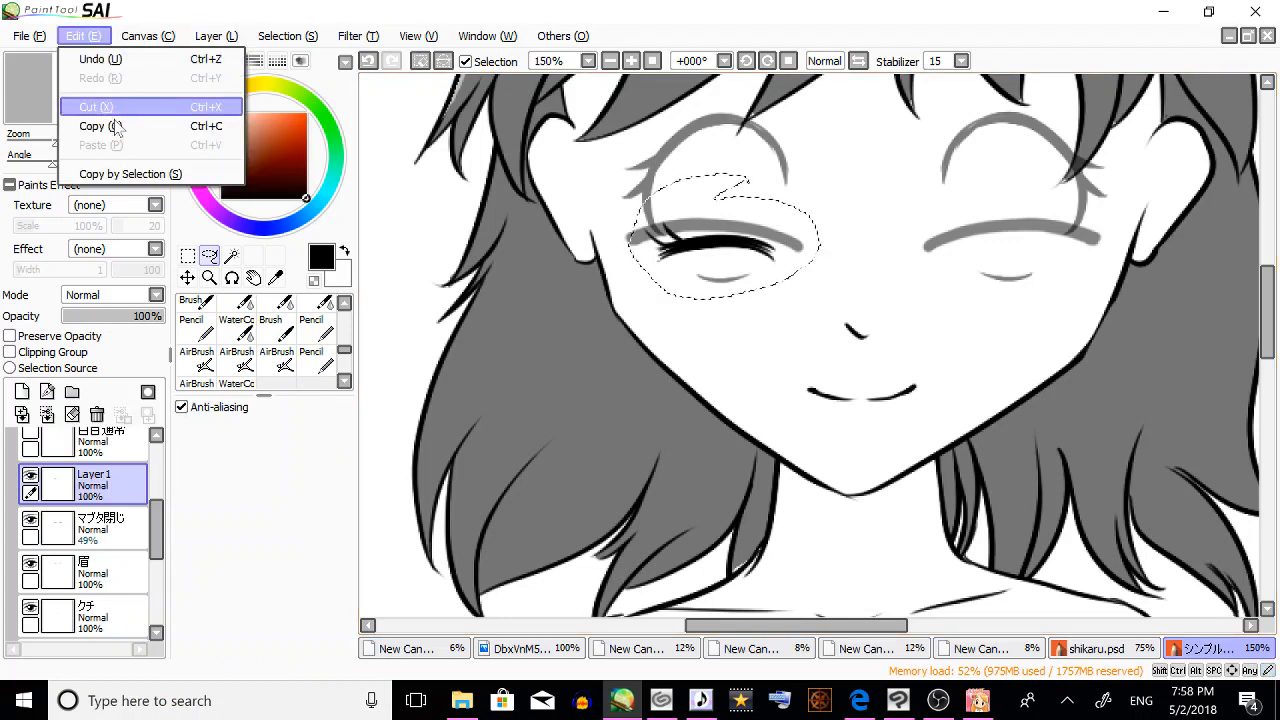
pyautogui.click(100, 126)
pyautogui.click(86, 38)
pyautogui.click(100, 145)
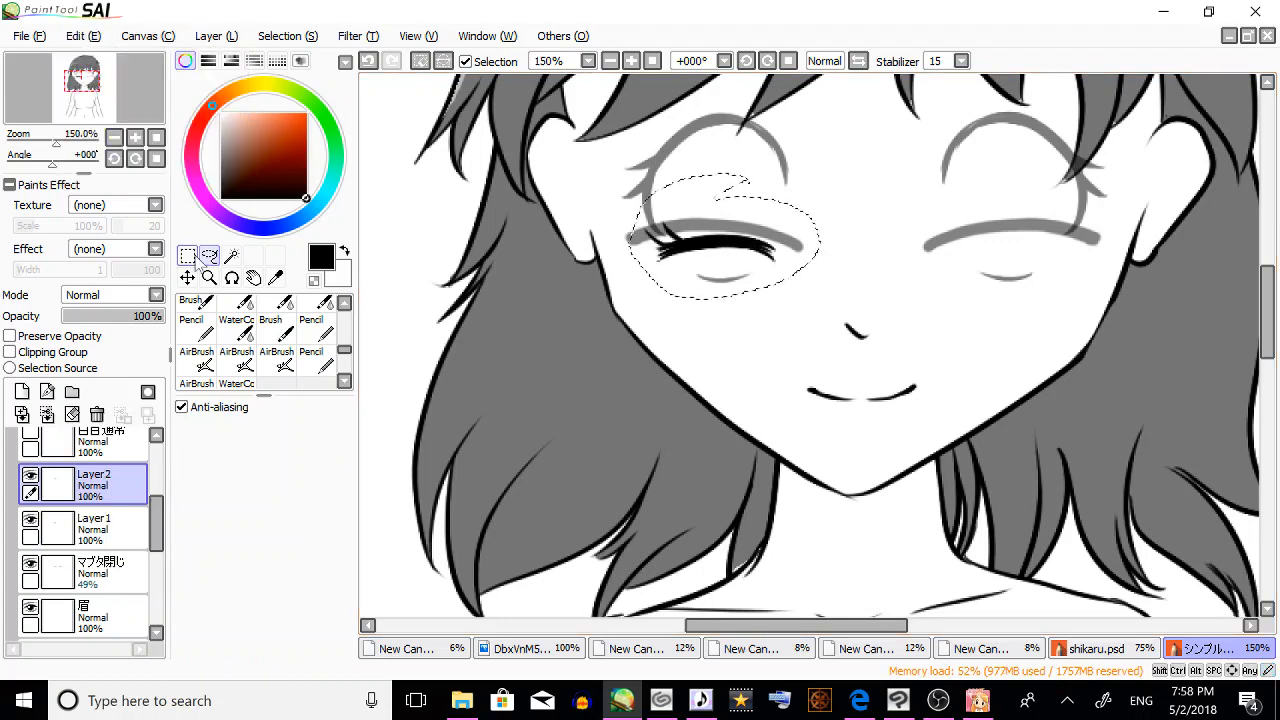
# Mirror the pasted eyelid horizontally, place it over the right eye, and merge it down into Layer1.
pyautogui.hotkey('ctrl', 't')
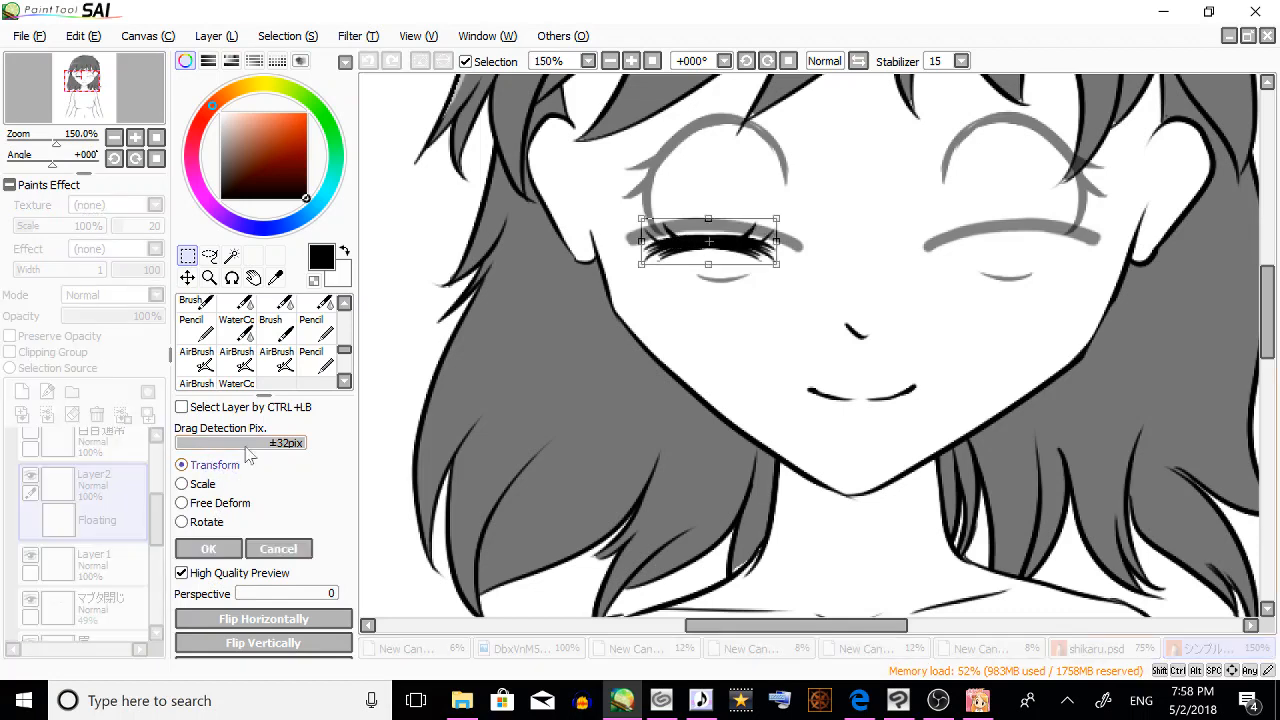
pyautogui.moveTo(720, 245); pyautogui.dragTo(1023, 242)
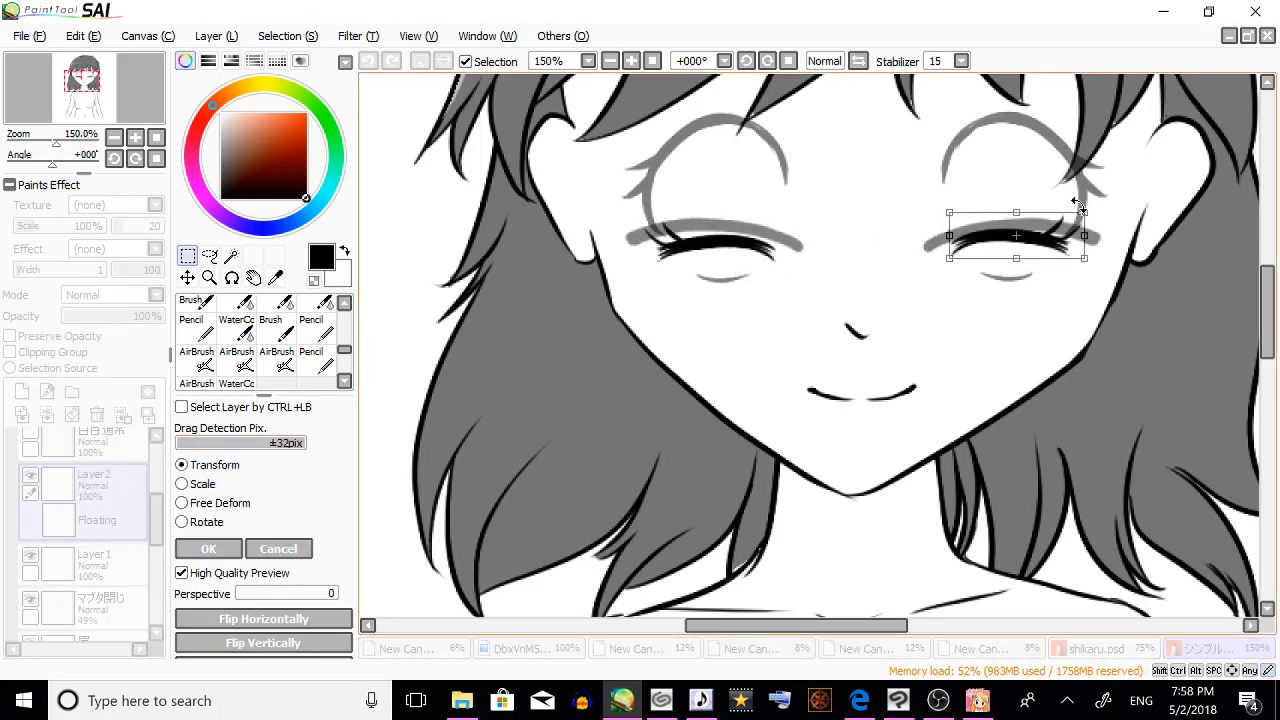
pyautogui.press('Return')
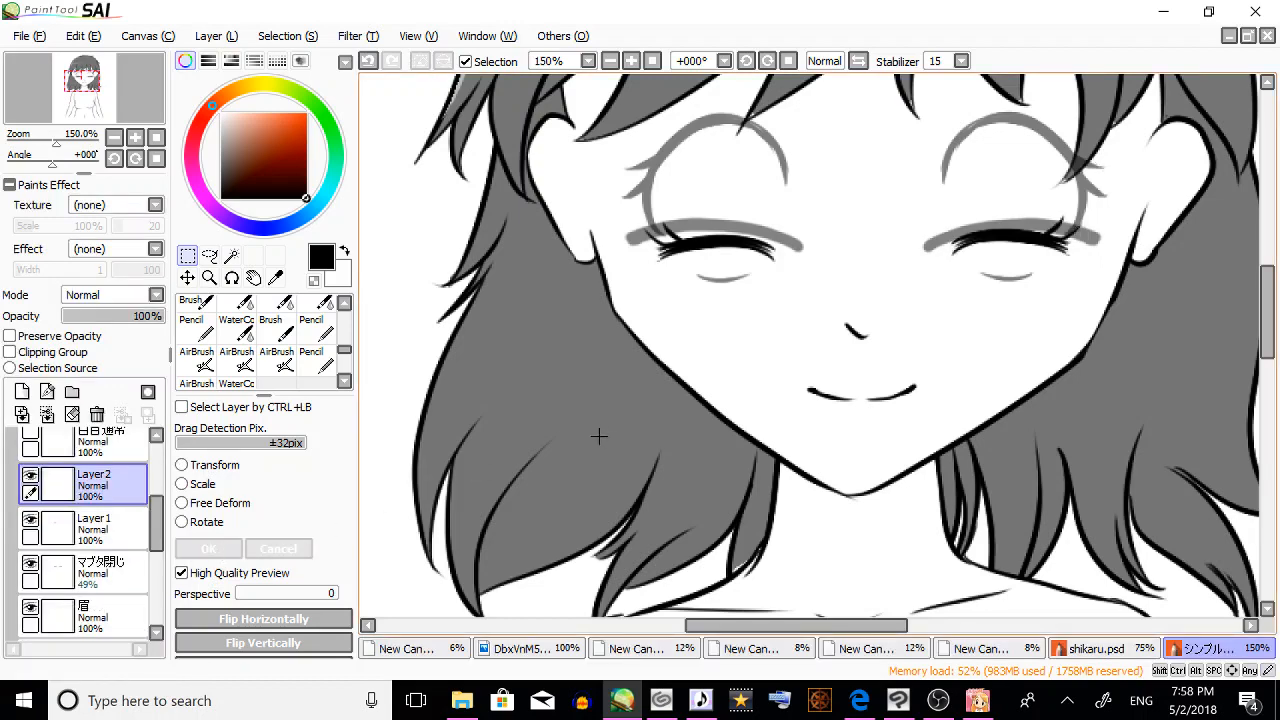
pyautogui.click(46, 414)
# Rename Layer1 to マブタ閉じ by reusing the original closed-eyelid layer's name, and delete that original layer.
pyautogui.click(120, 515)
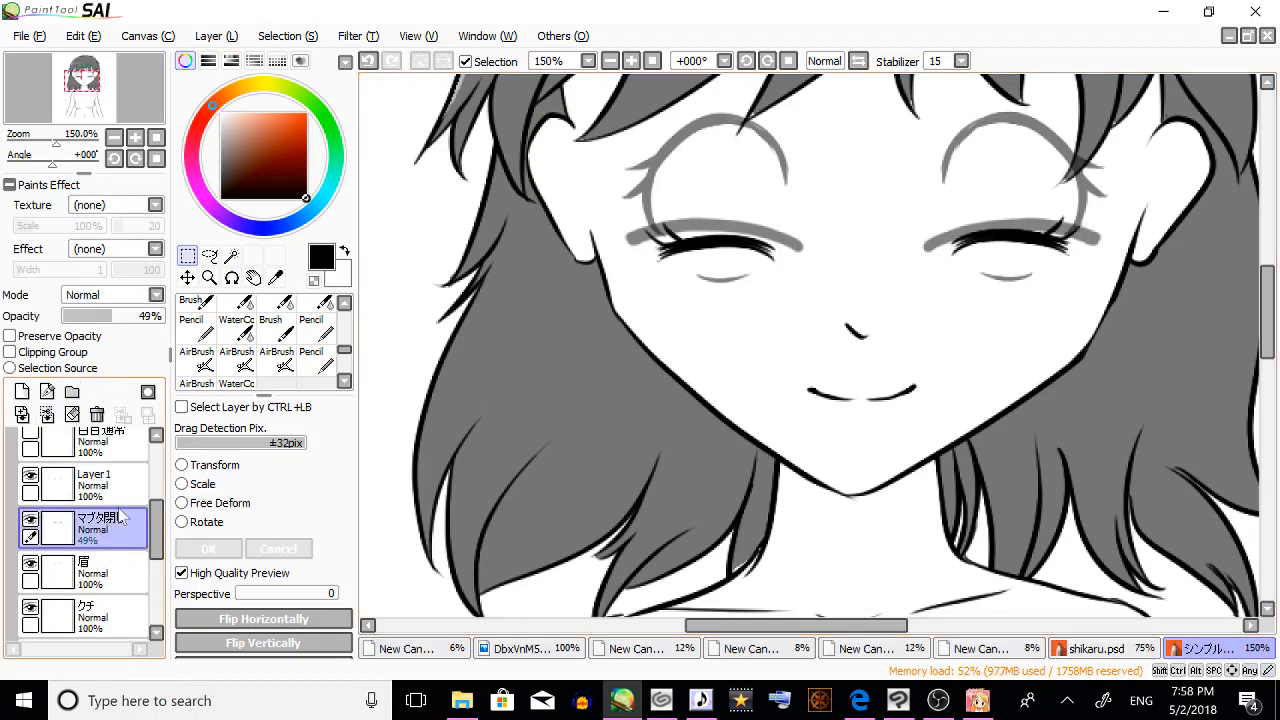
pyautogui.doubleClick(110, 532)
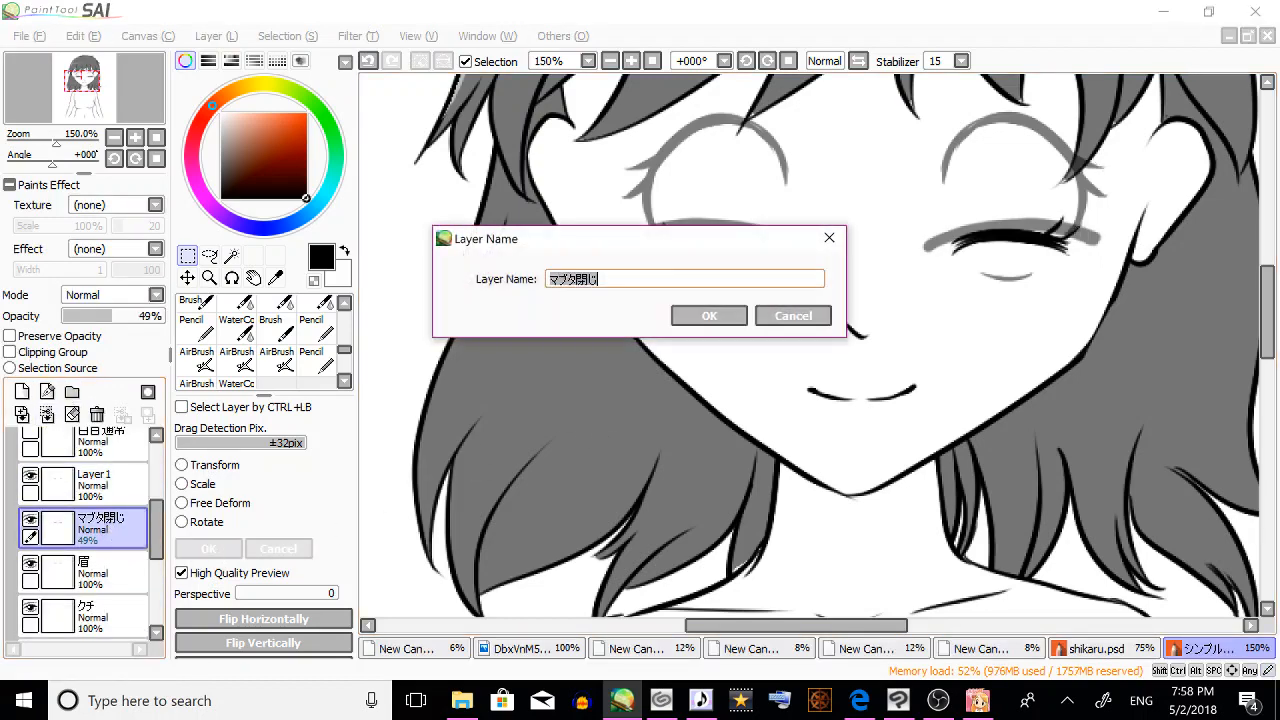
pyautogui.rightClick(590, 280)
pyautogui.click(605, 338)
pyautogui.click(793, 315)
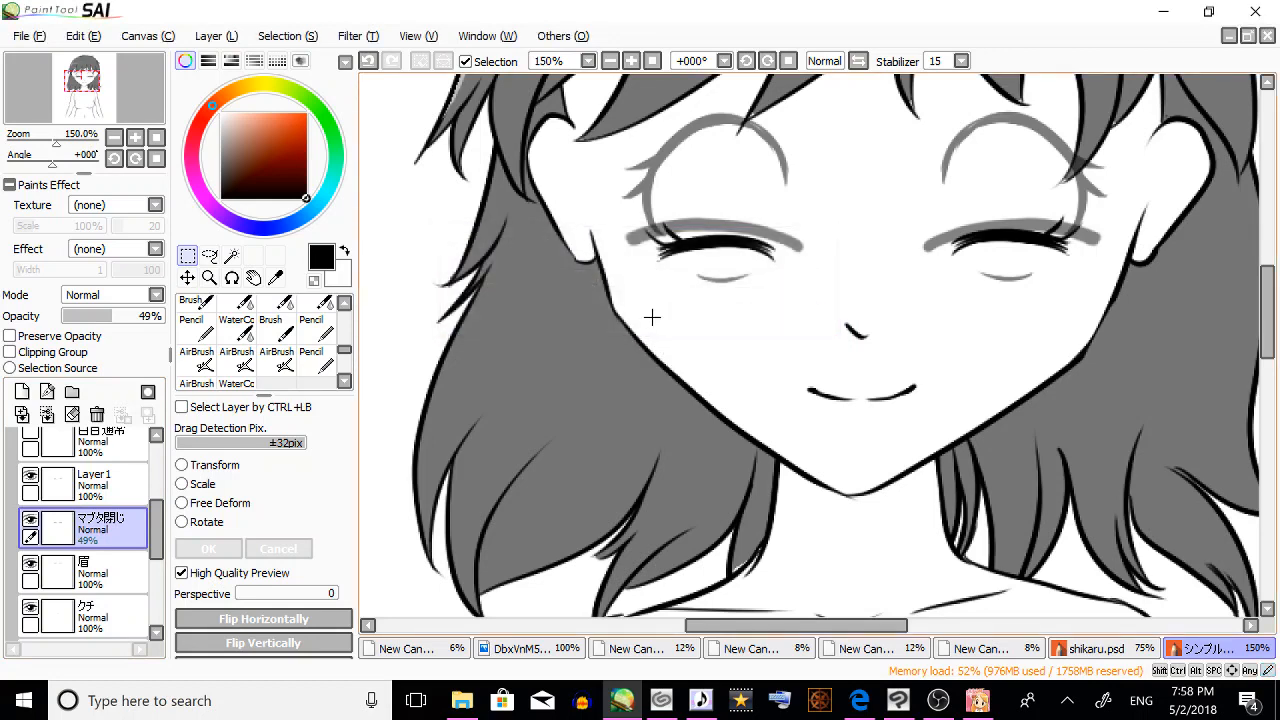
pyautogui.click(115, 485)
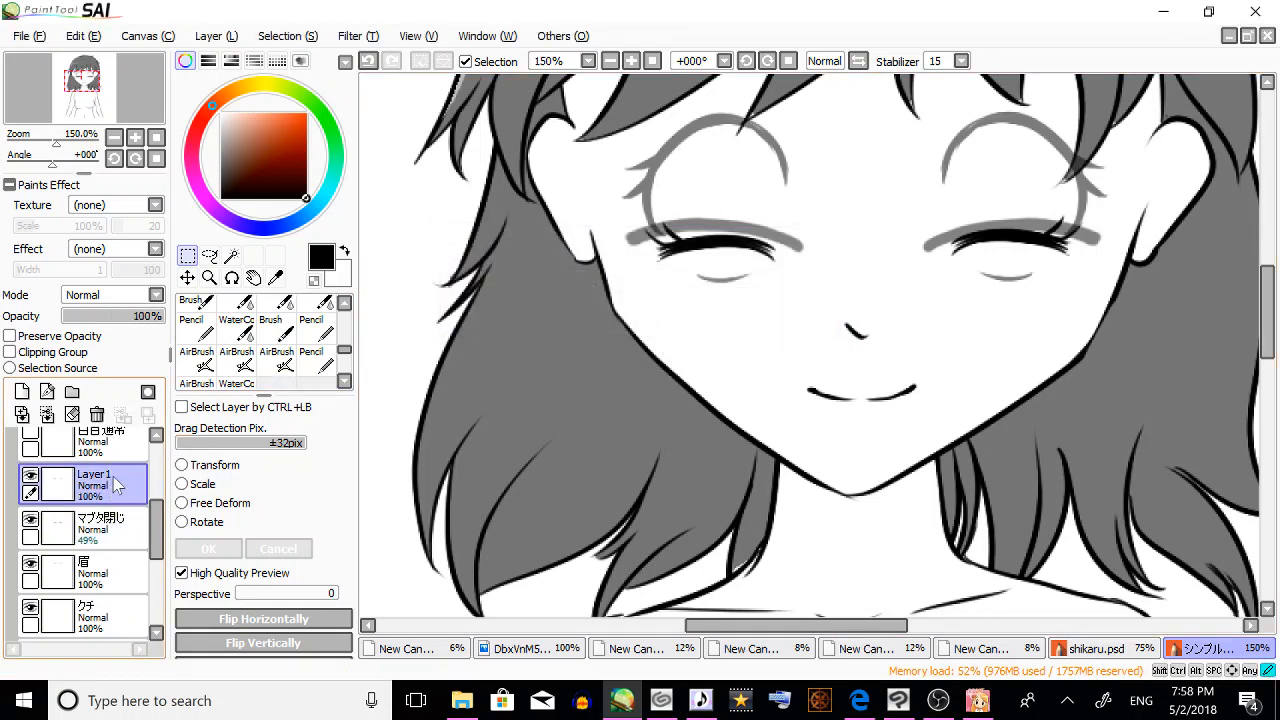
pyautogui.doubleClick(115, 485)
pyautogui.rightClick(568, 281)
pyautogui.click(610, 355)
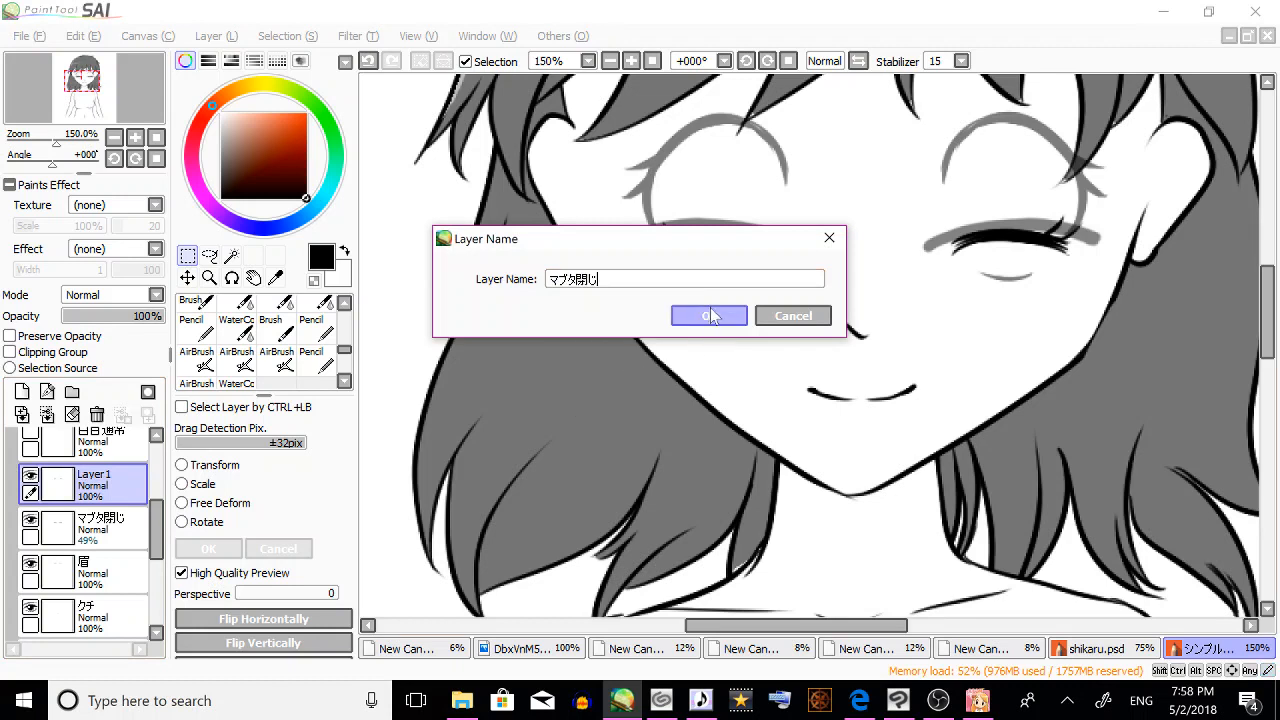
pyautogui.click(709, 316)
pyautogui.click(110, 528)
pyautogui.click(97, 414)
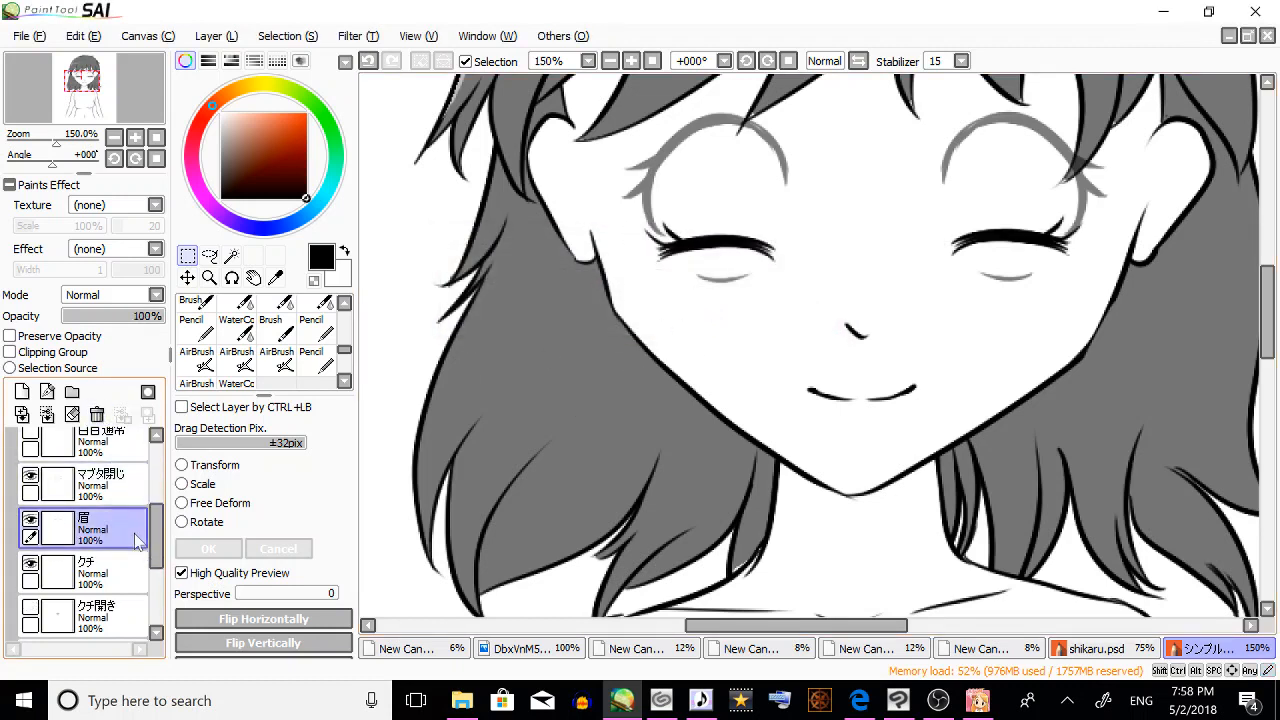
# Restore the マブタ通常 layer to 100% opacity and hide it.
pyautogui.scroll(3, 127, 510)
pyautogui.click(127, 503)
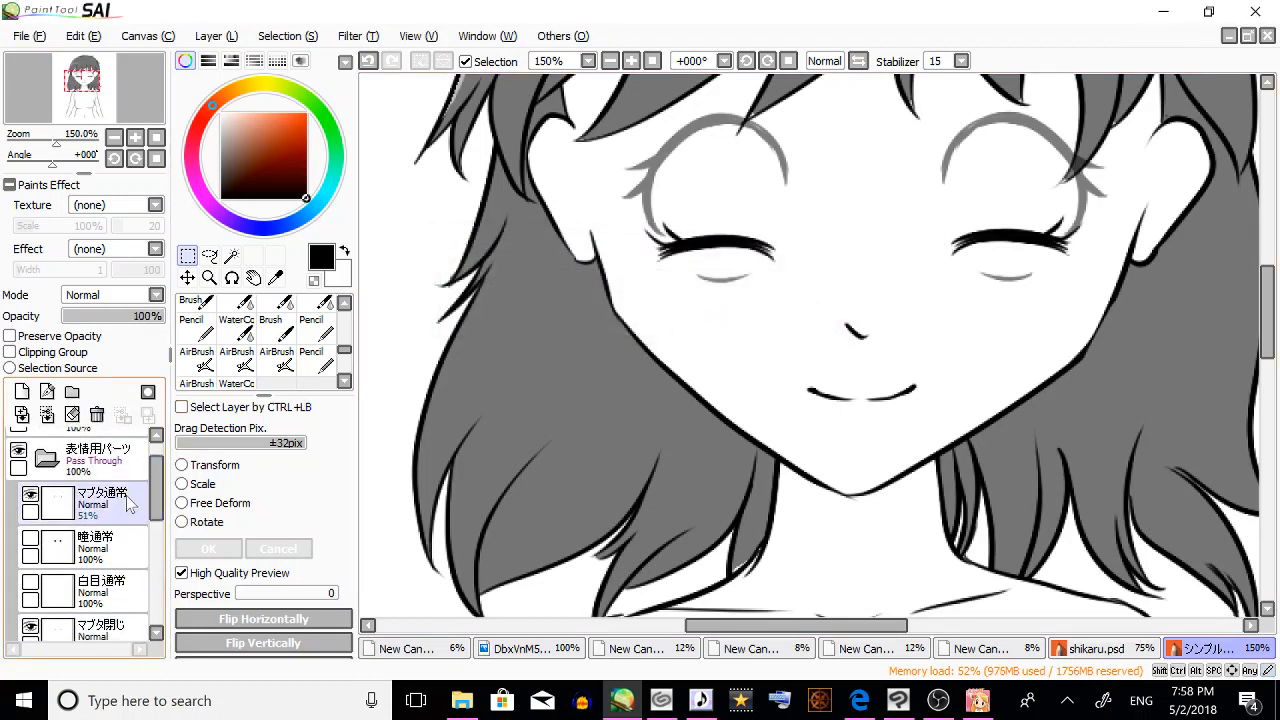
pyautogui.click(138, 316)
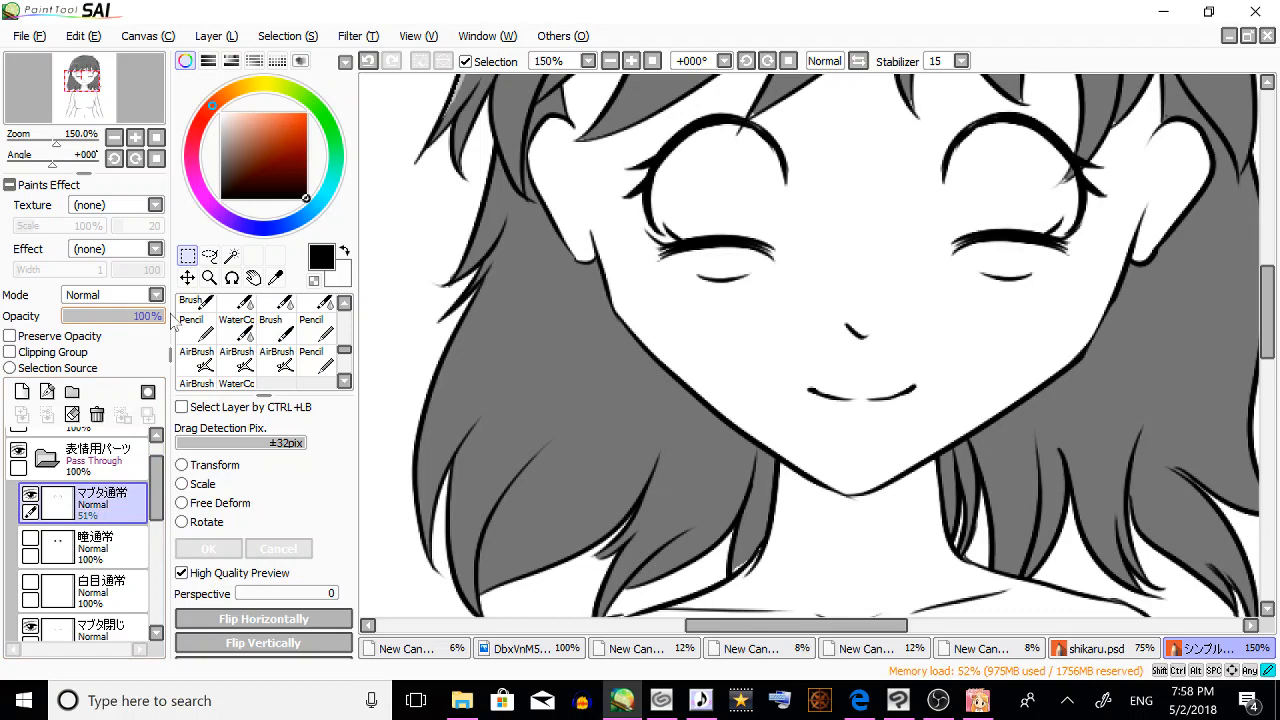
pyautogui.click(31, 497)
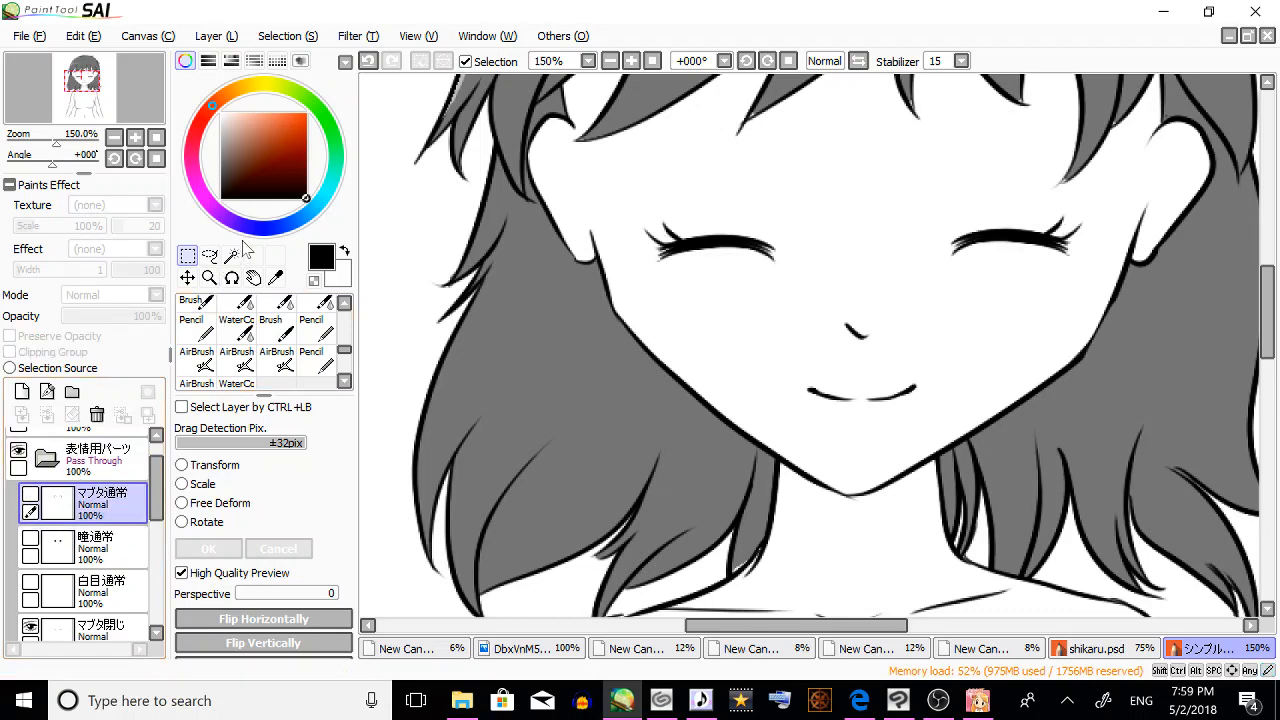
pyautogui.click(209, 277)
pyautogui.click(200, 427)
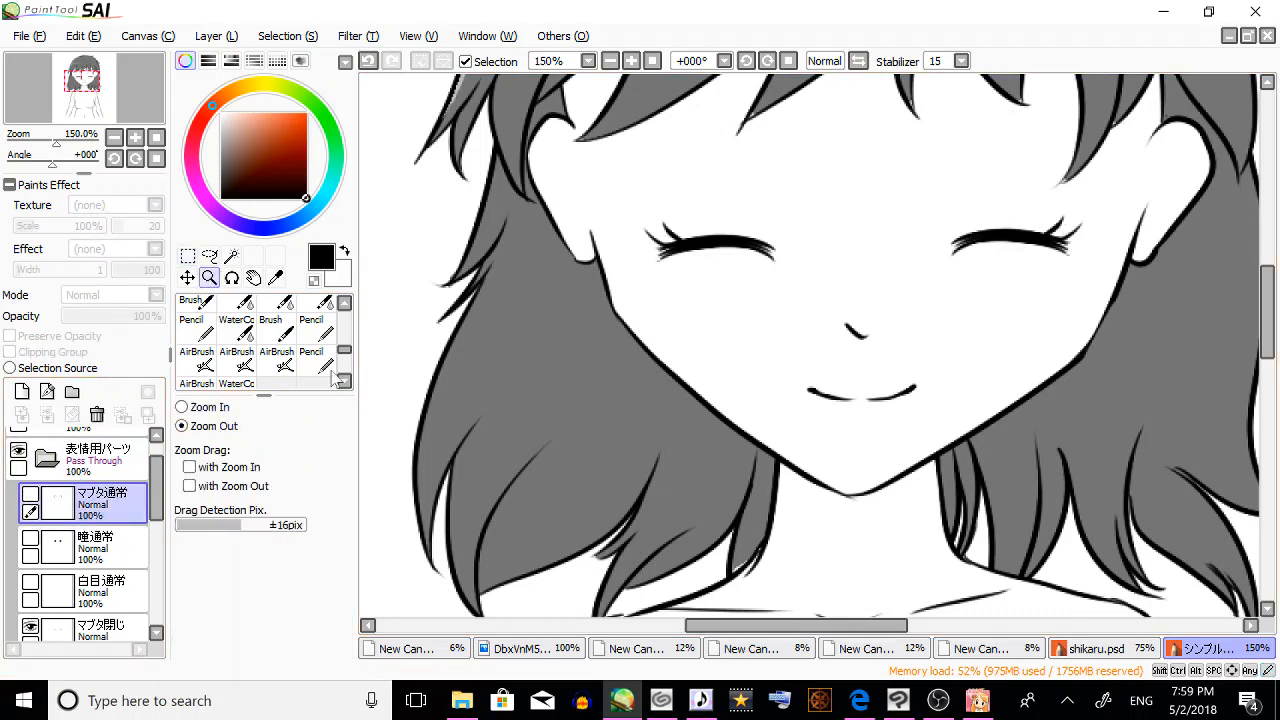
# Select the マブタ閉じ layer and make a rectangular selection around both closed eyelids.
pyautogui.click(805, 222)
pyautogui.click(980, 222)
pyautogui.click(1085, 222)
pyautogui.moveTo(1273, 300); pyautogui.dragTo(1273, 282)
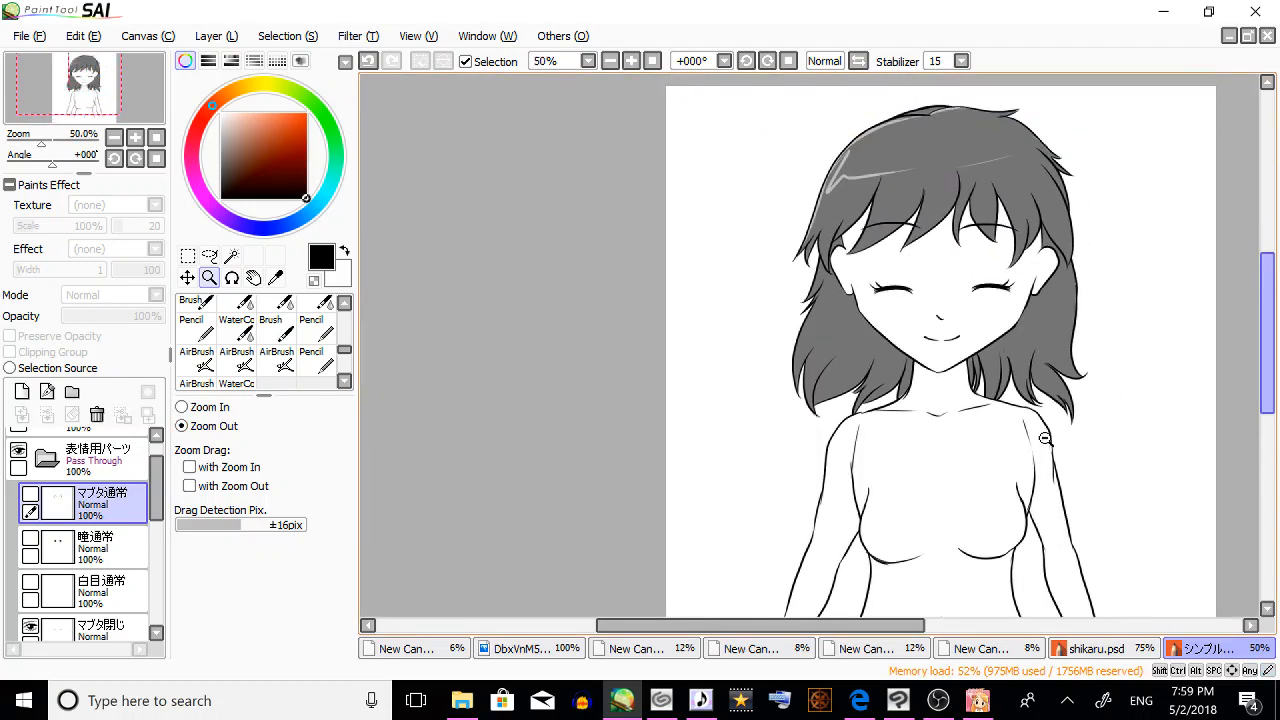
pyautogui.moveTo(760, 625); pyautogui.dragTo(835, 625)
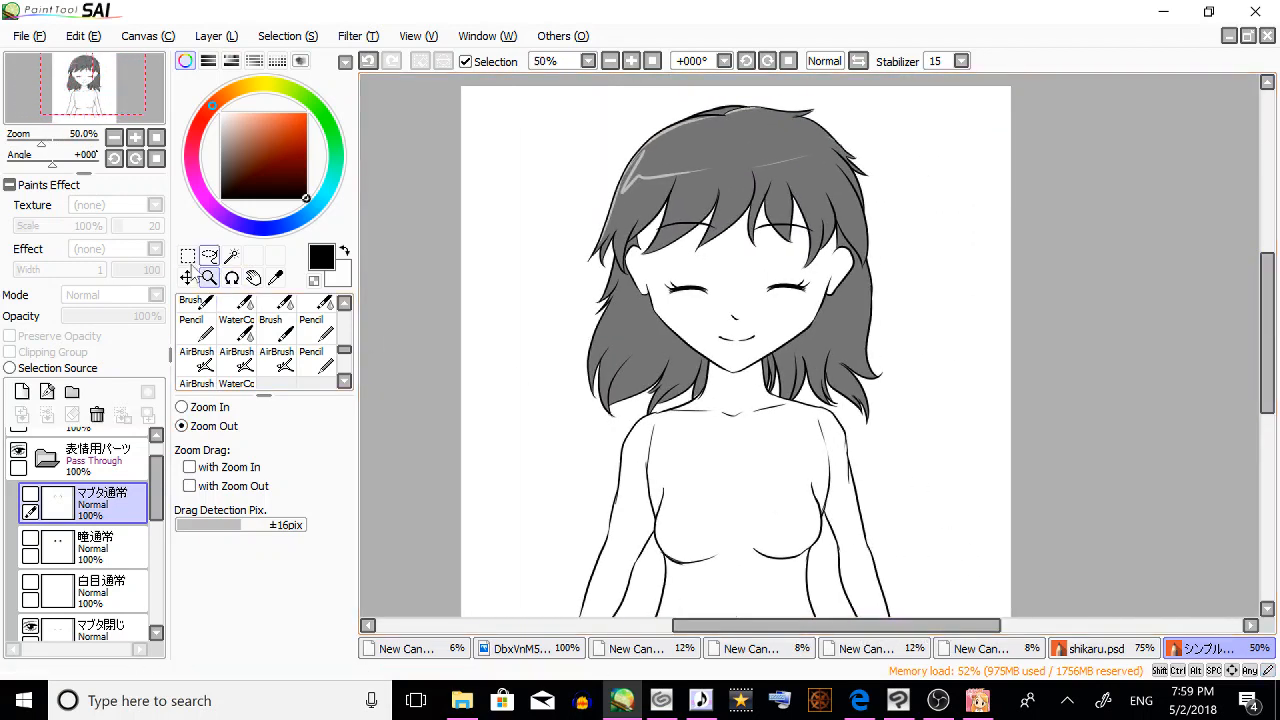
pyautogui.click(187, 256)
pyautogui.scroll(-3, 100, 515)
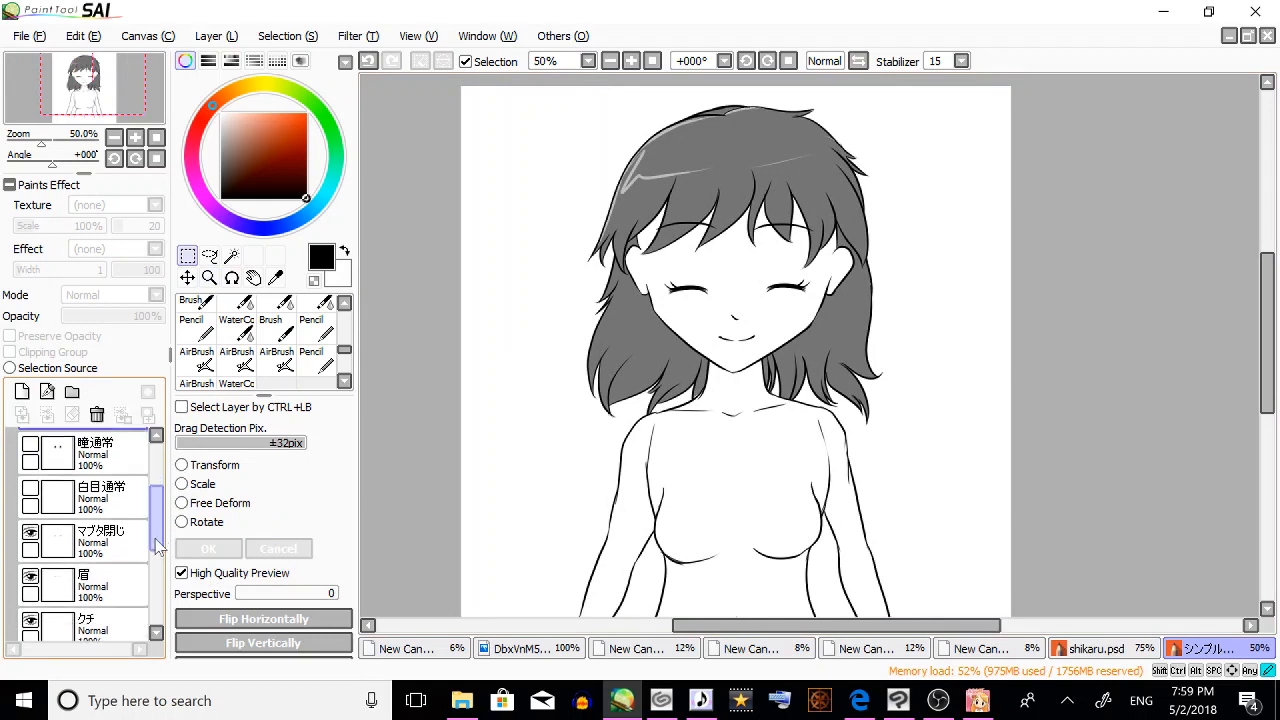
pyautogui.click(70, 535)
pyautogui.click(30, 525)
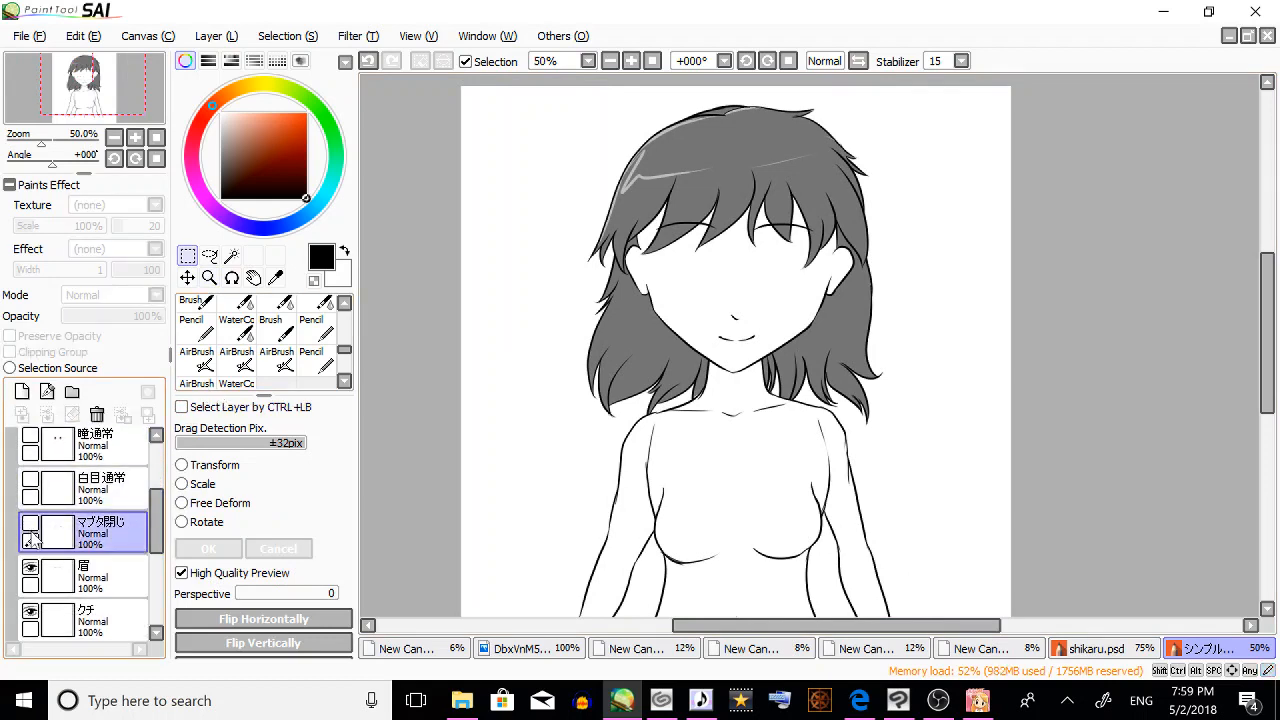
pyautogui.click(30, 524)
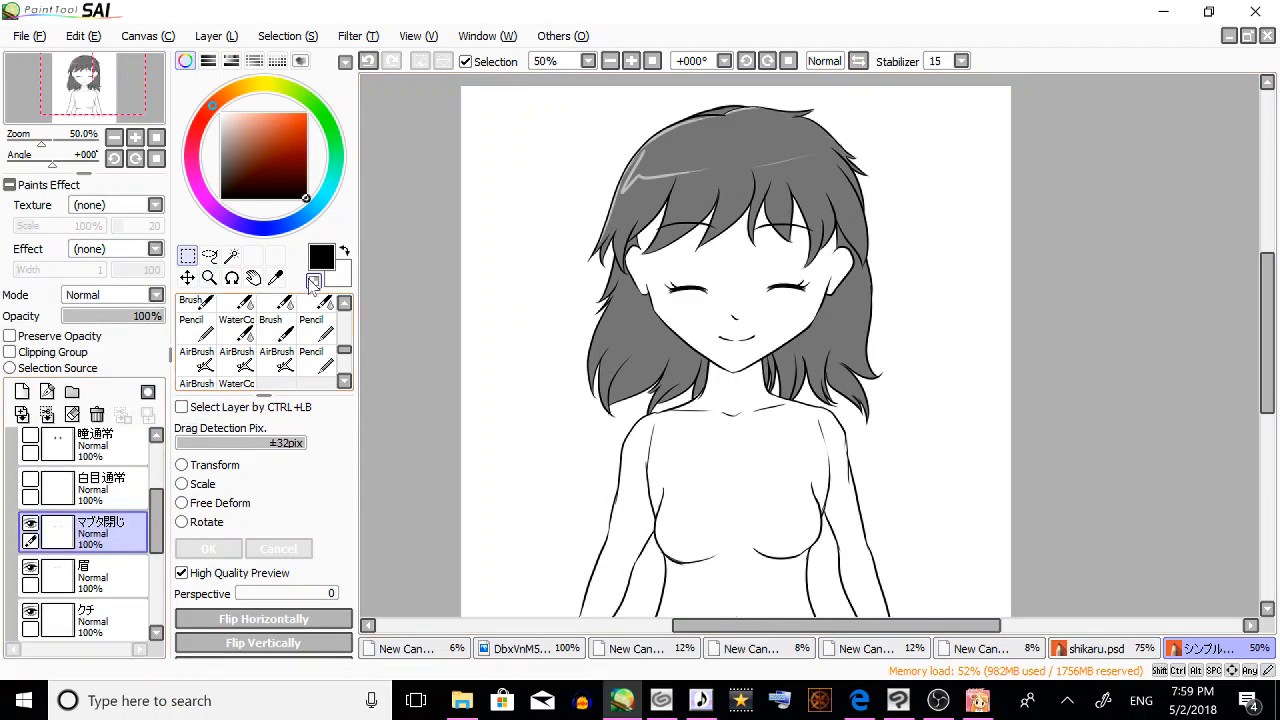
pyautogui.moveTo(648, 258); pyautogui.dragTo(862, 326)
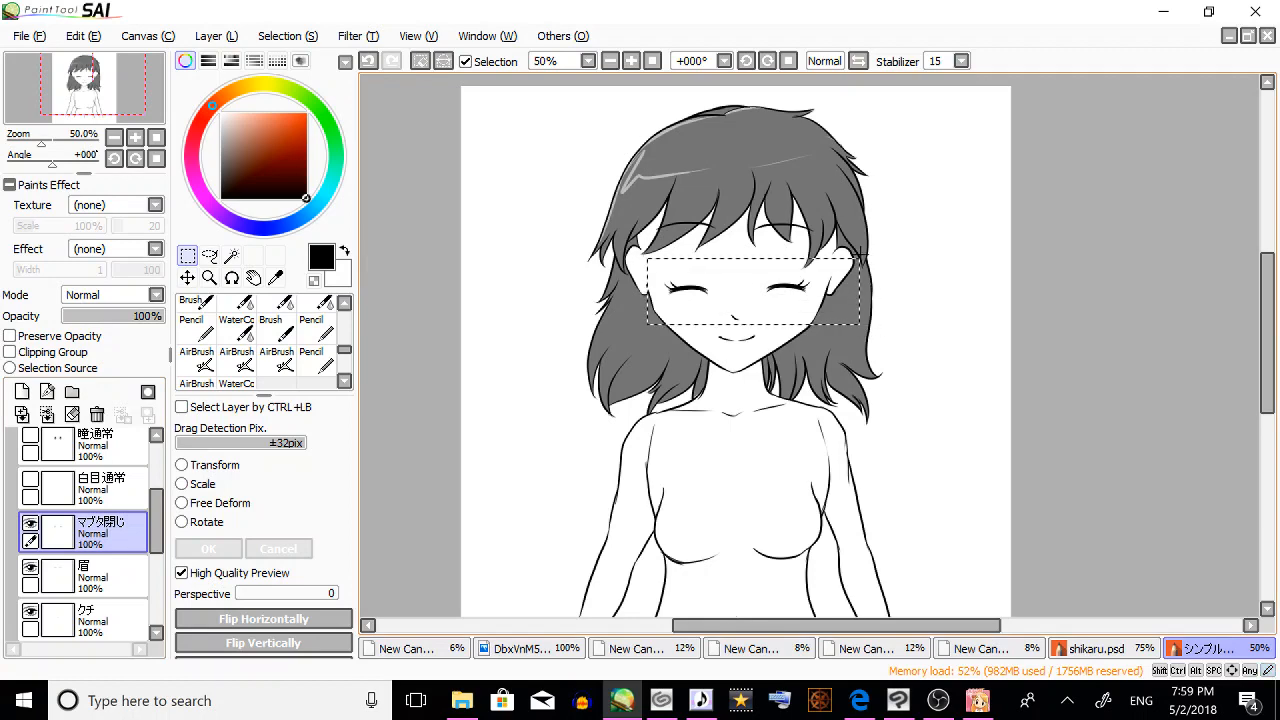
# Transform the selected closed eyelids to shift them slightly up and to the left on the face.
pyautogui.hotkey('ctrl', 't')
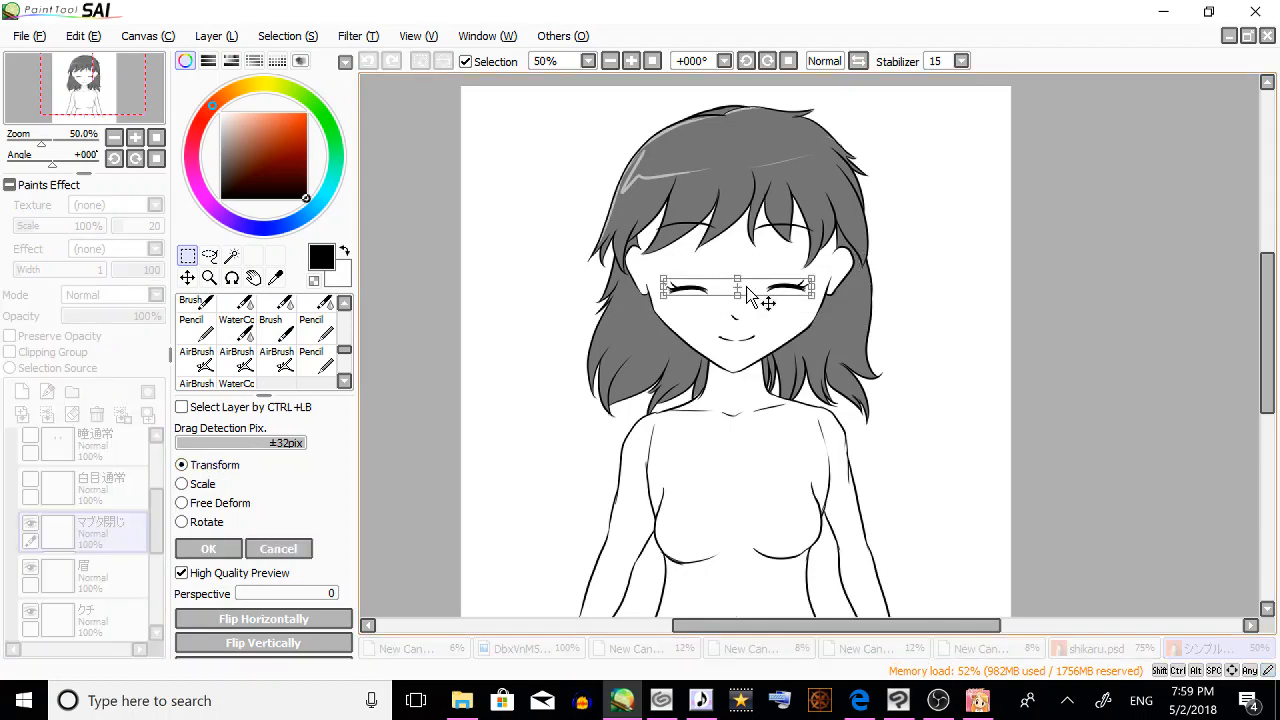
pyautogui.click(208, 548)
pyautogui.click(209, 278)
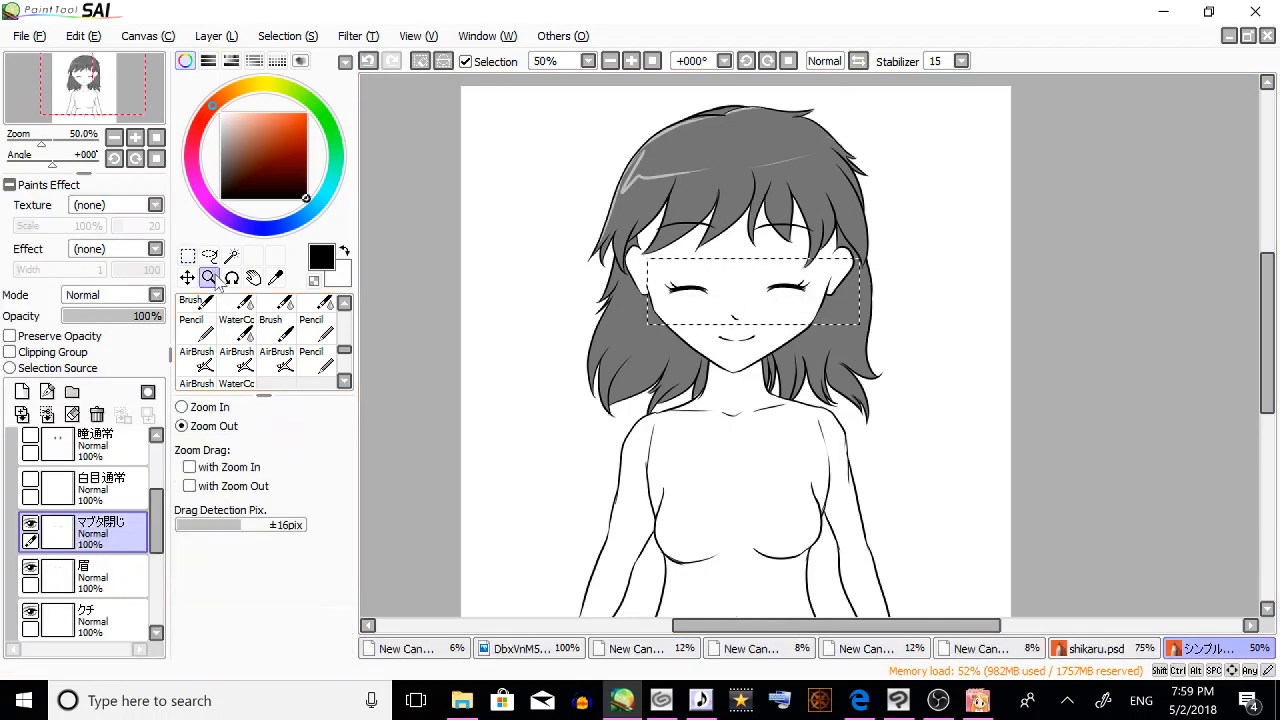
pyautogui.click(208, 408)
pyautogui.click(776, 279)
pyautogui.click(779, 278)
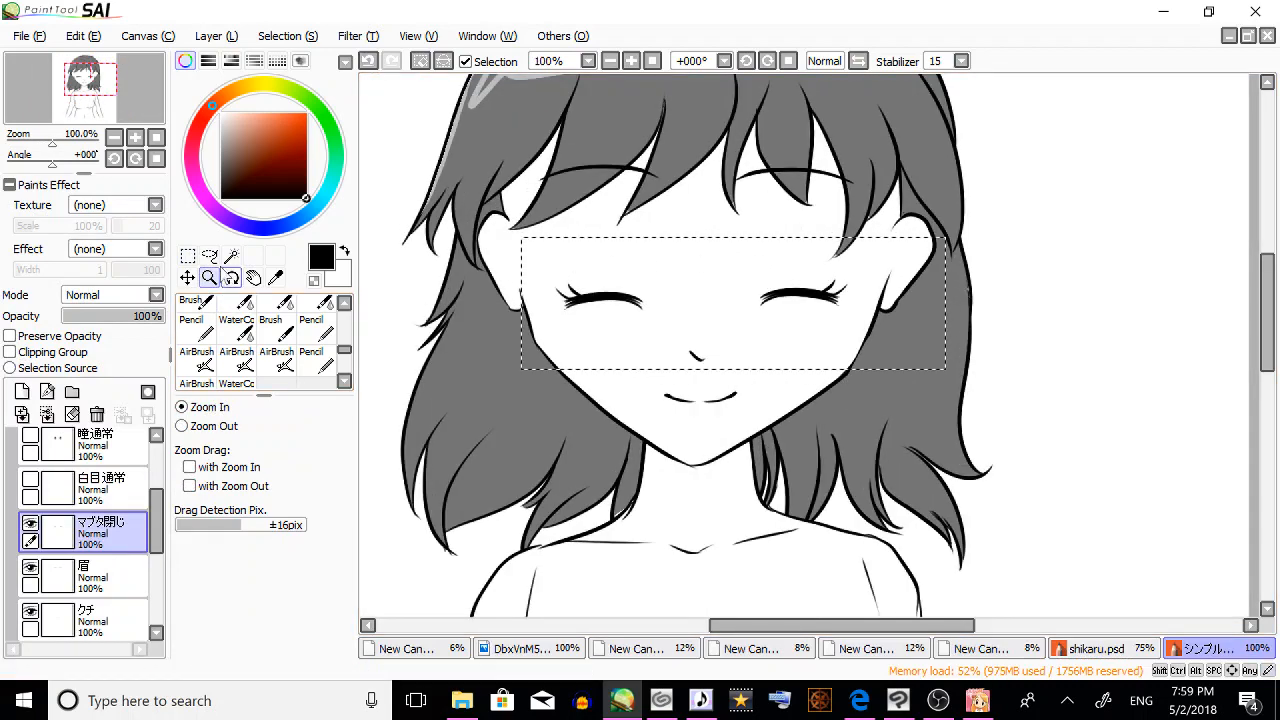
pyautogui.click(187, 256)
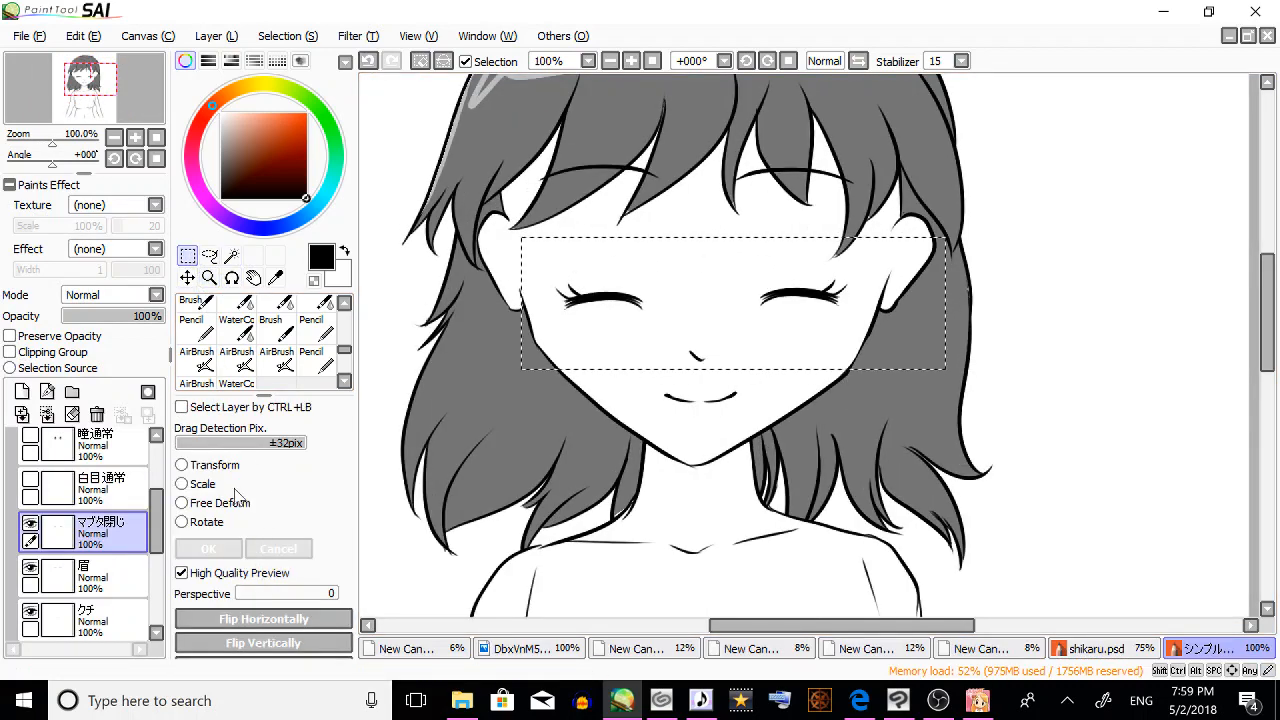
pyautogui.hotkey('ctrl', 't')
pyautogui.moveTo(723, 306); pyautogui.dragTo(702, 281)
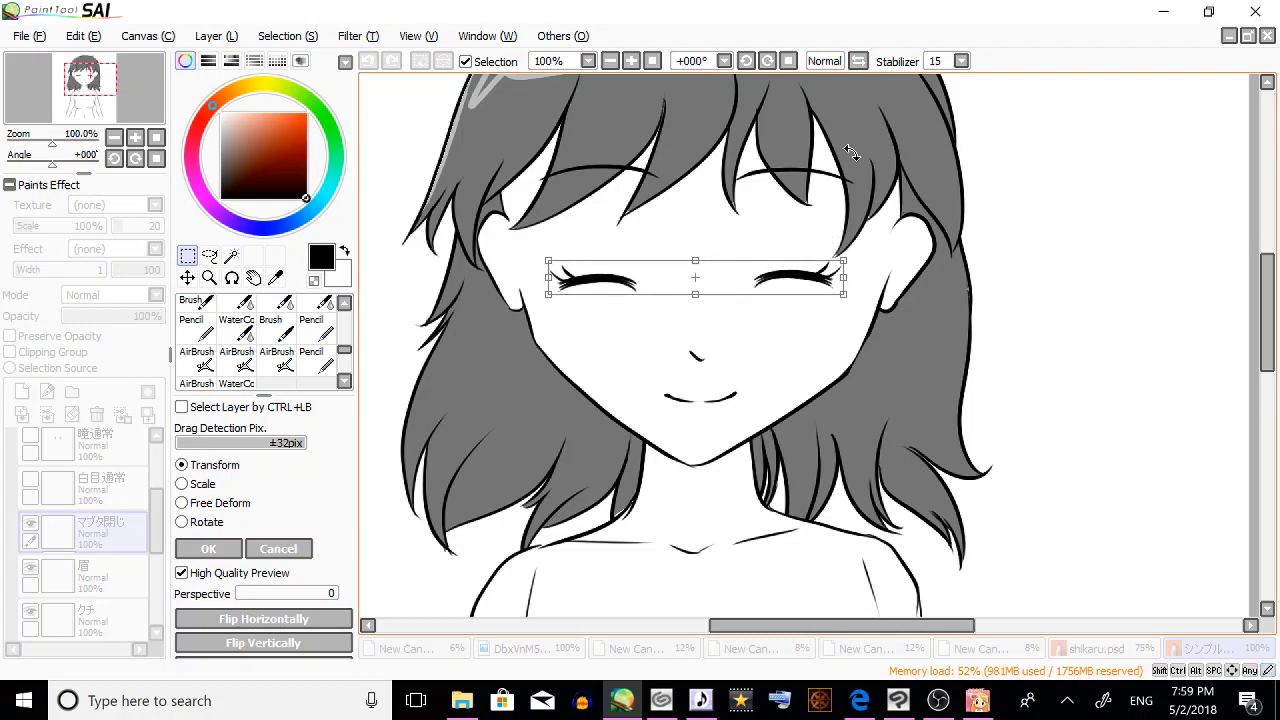
pyautogui.press('Return')
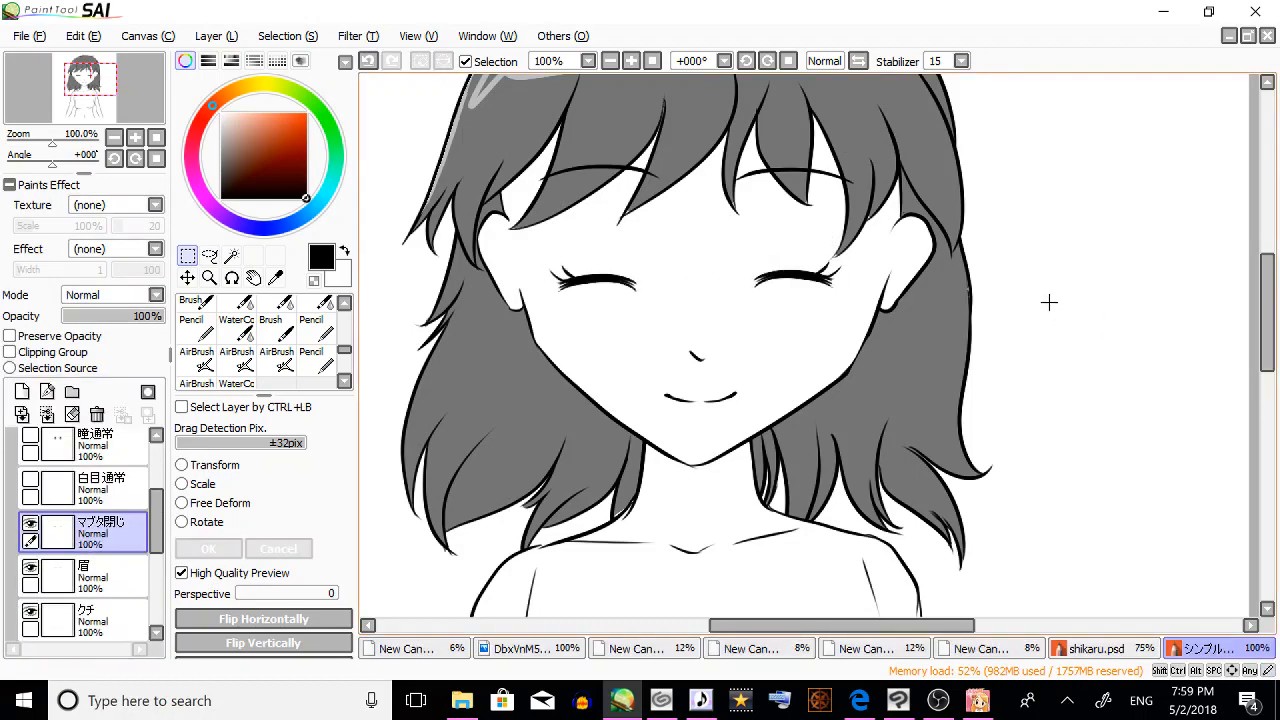
# Hide the マブタ閉じ layer and show the 瞳通常, 白目通常 and マブタ通常 layers for the open eyes.
pyautogui.scroll(-2, 155, 543)
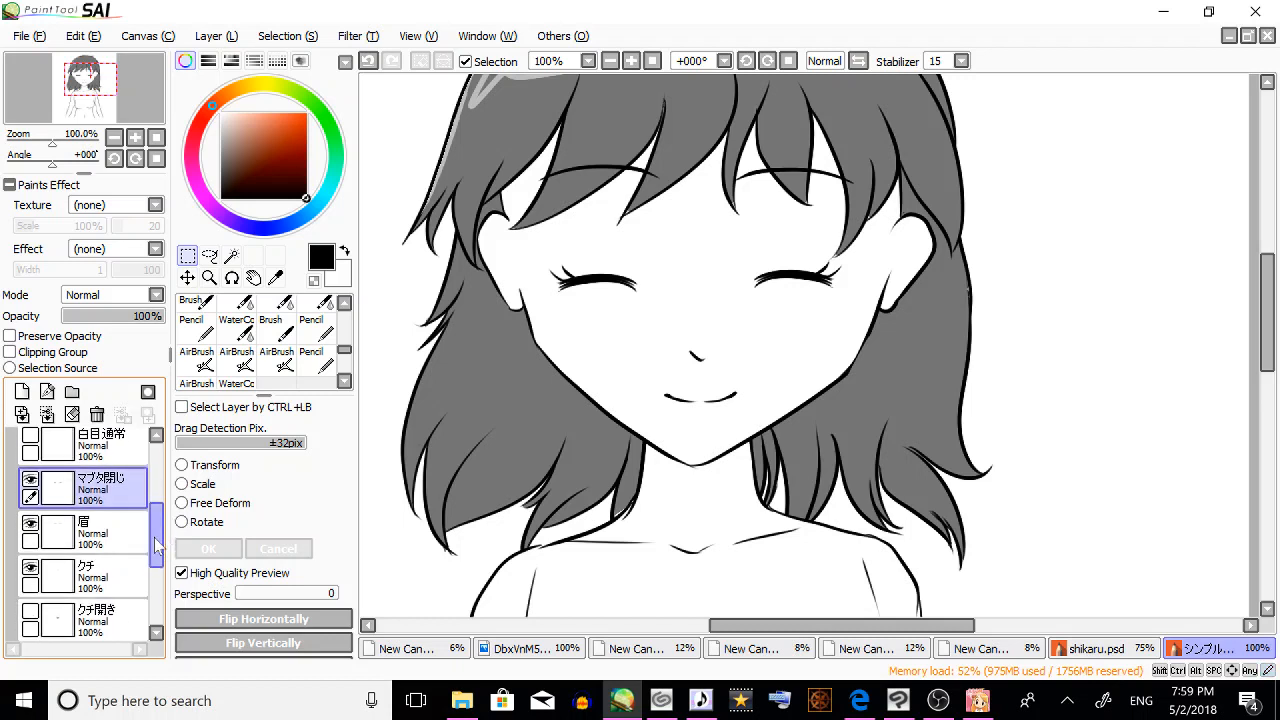
pyautogui.click(30, 480)
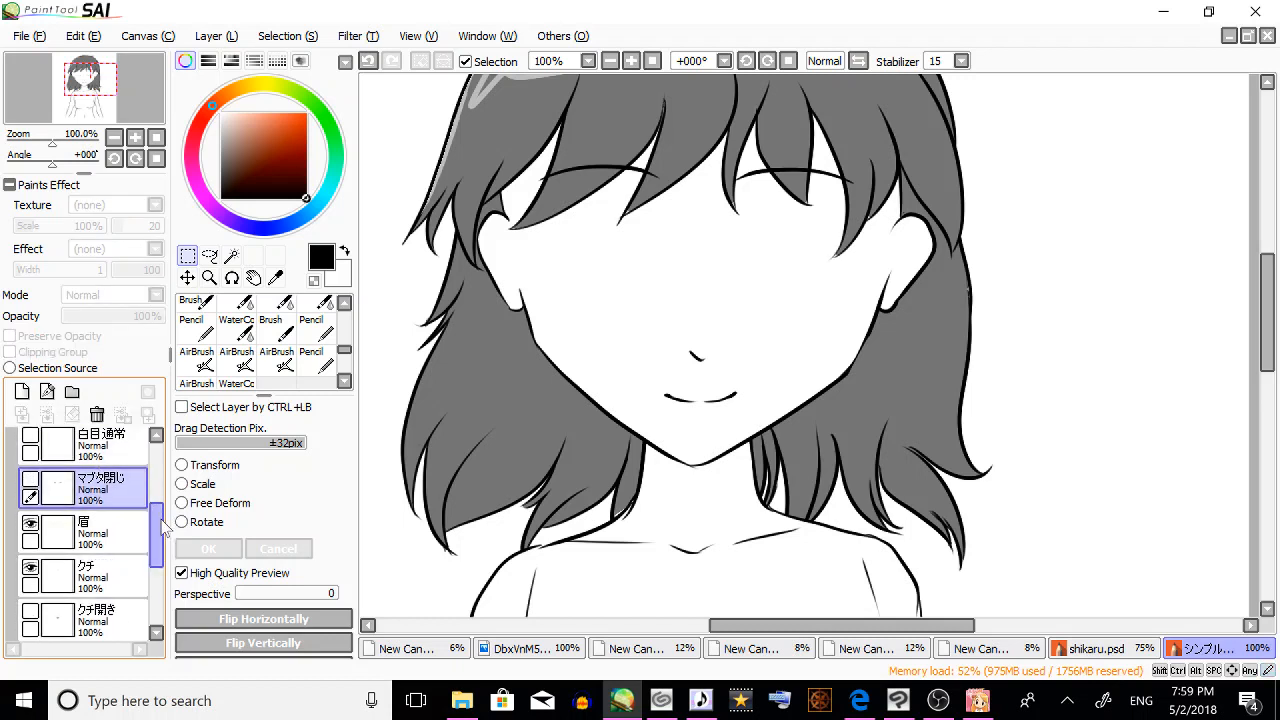
pyautogui.scroll(3, 160, 527)
pyautogui.click(31, 494)
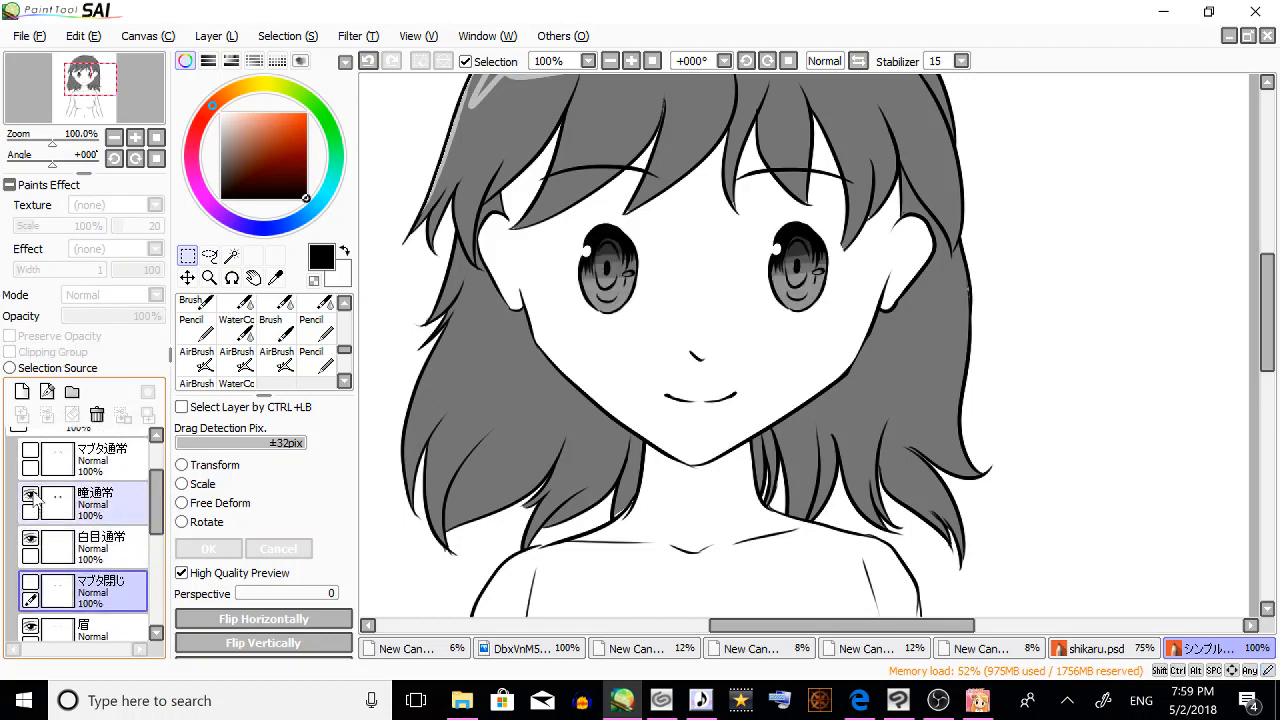
pyautogui.click(31, 451)
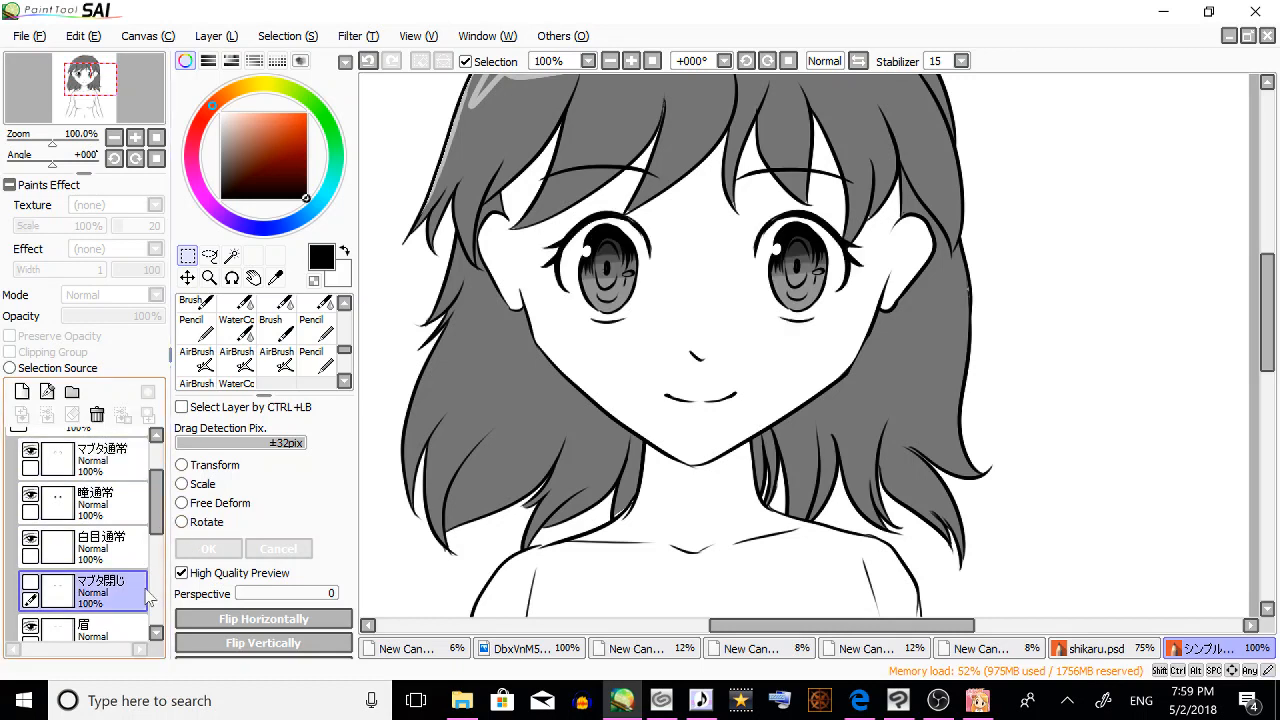
# Show the open-mouth layer クチ開き and lower its opacity to 56%.
pyautogui.scroll(-3, 160, 560)
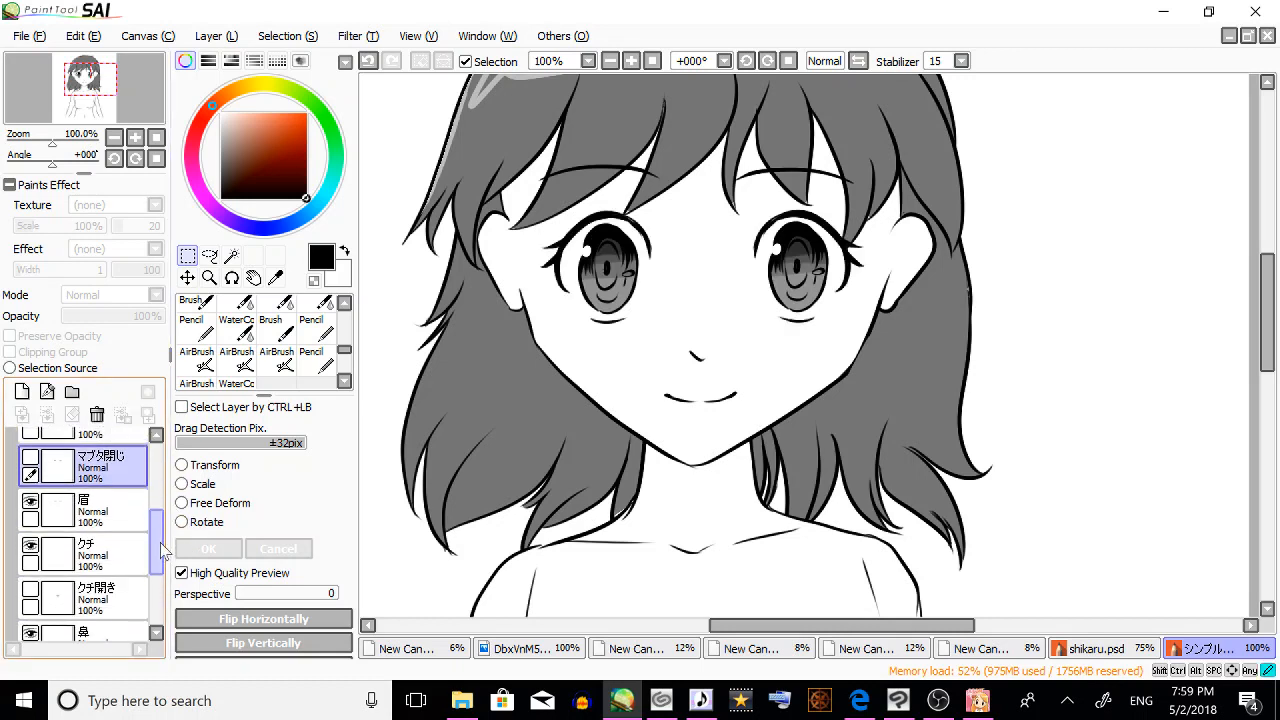
pyautogui.scroll(-1, 160, 548)
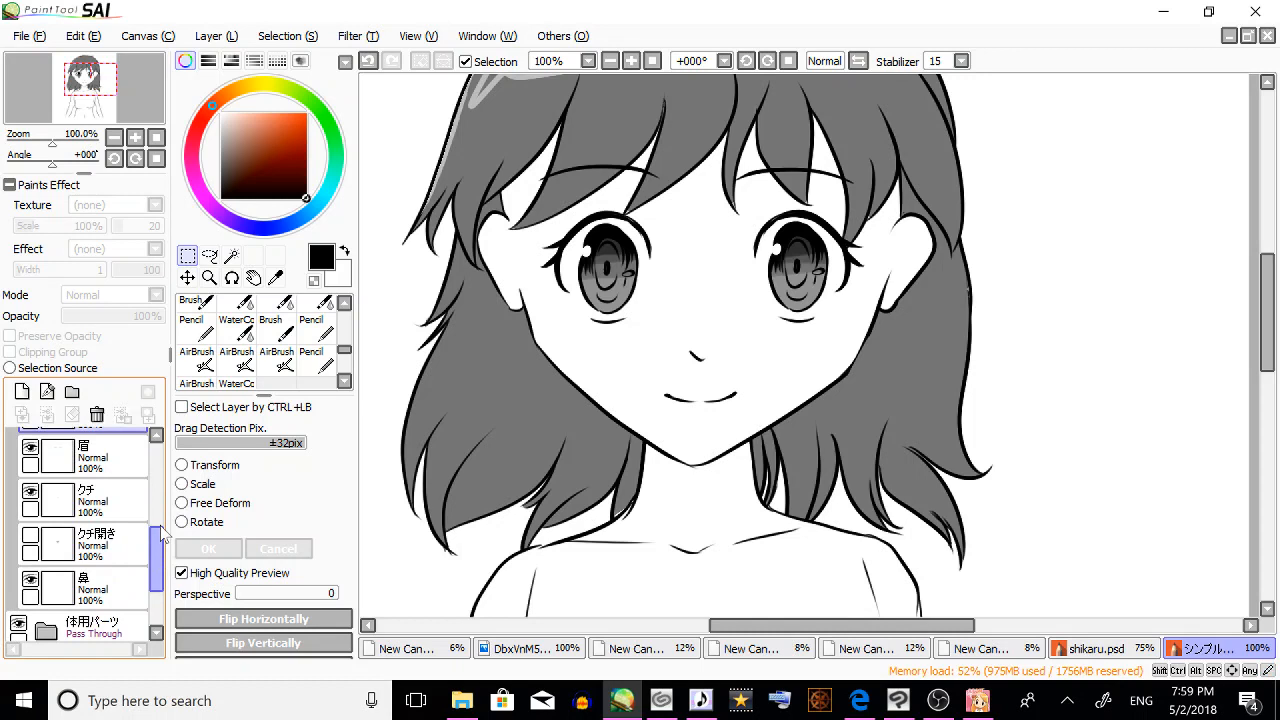
pyautogui.click(32, 537)
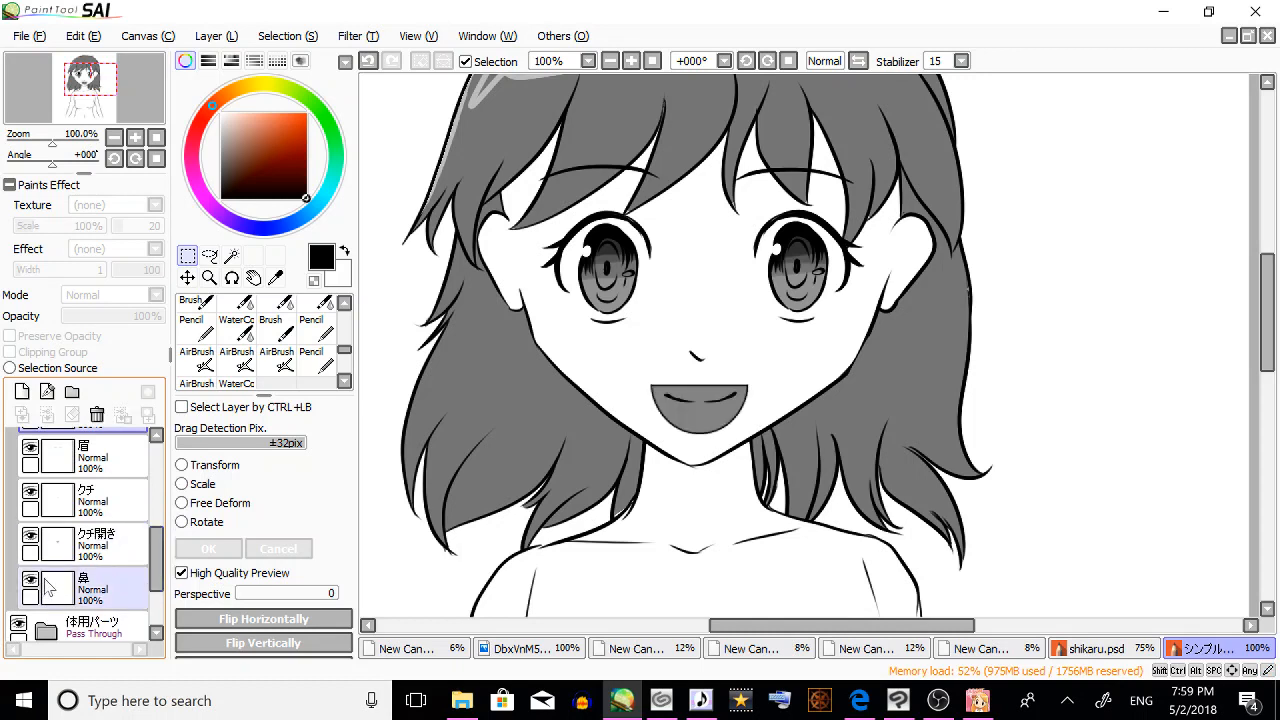
pyautogui.click(68, 545)
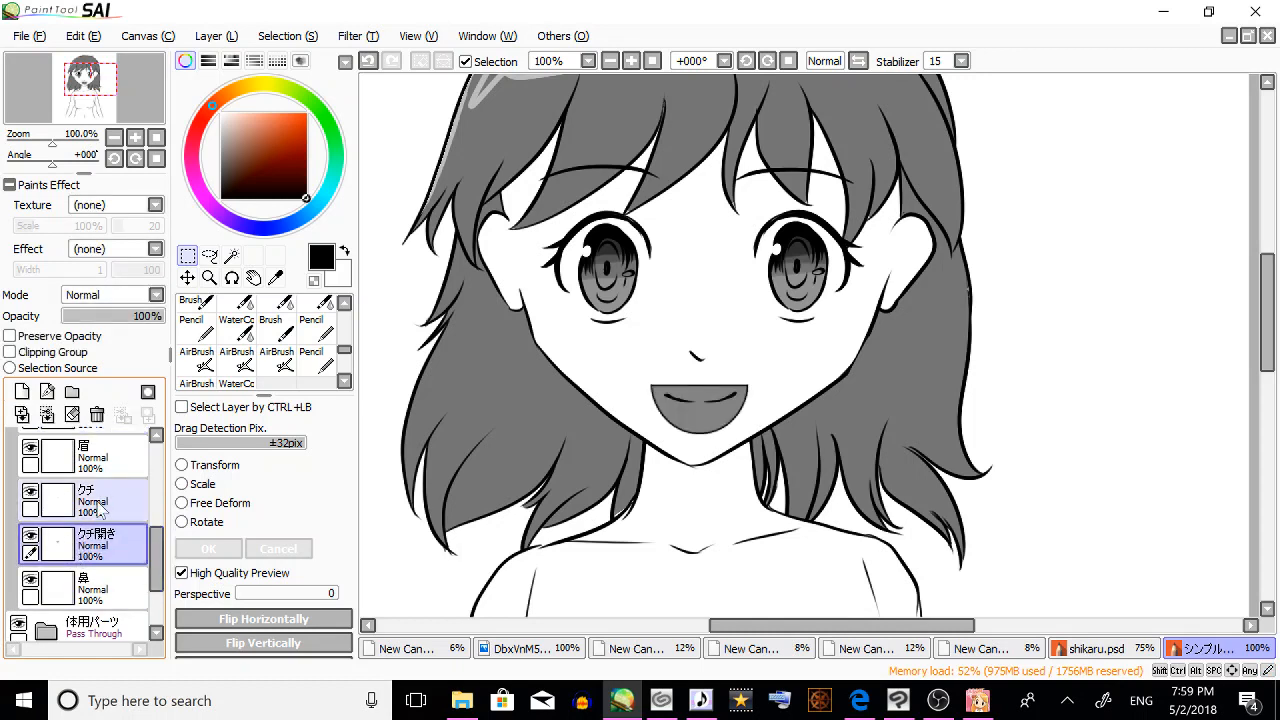
pyautogui.click(118, 316)
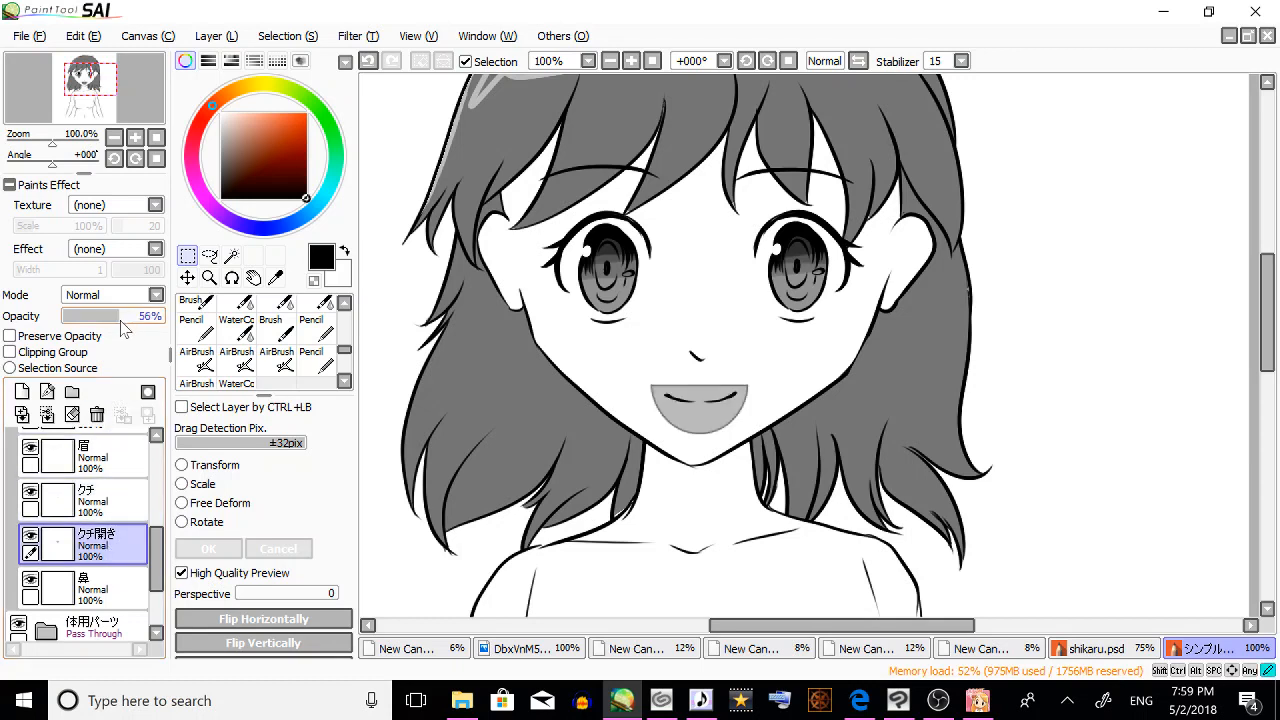
# Add a layer above クチ開き and outline a smaller open mouth with a teeth line using the size 4 Pencil.
pyautogui.click(23, 391)
pyautogui.click(316, 360)
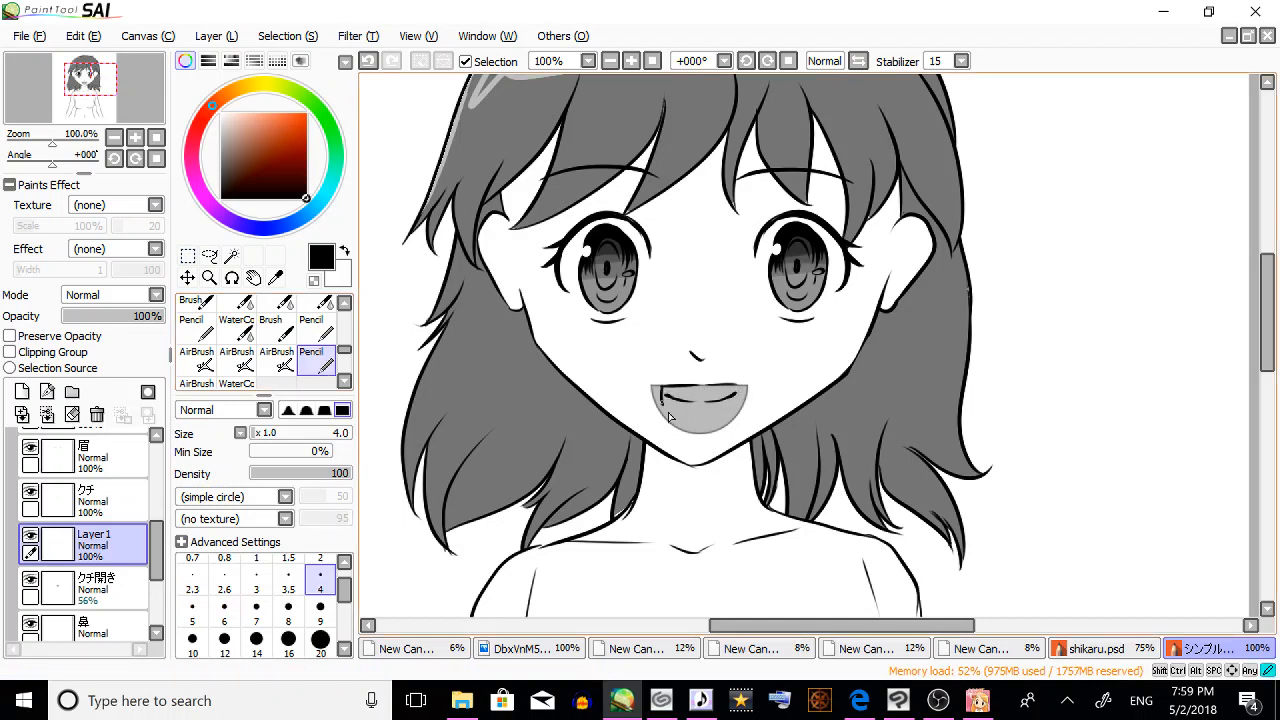
pyautogui.click(368, 62)
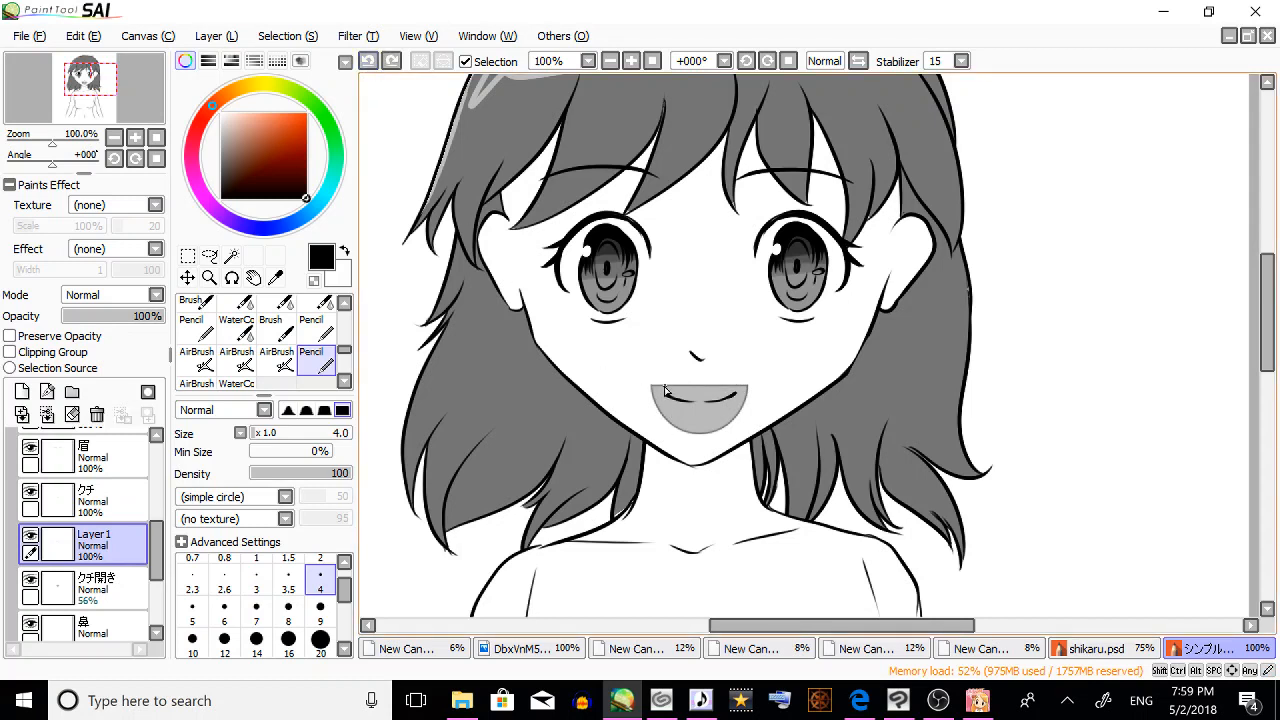
pyautogui.hotkey('ctrl', 'y')
pyautogui.moveTo(682, 393); pyautogui.dragTo(733, 388)
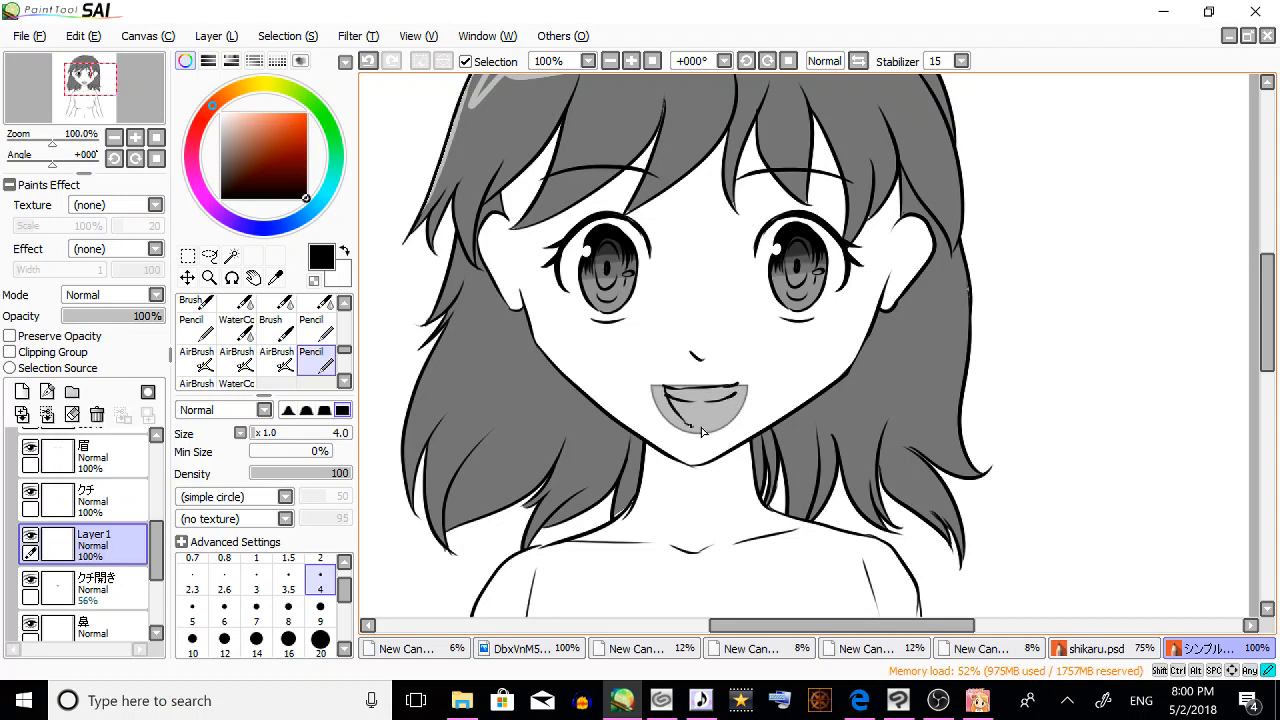
pyautogui.hotkey('ctrl', 'z')
pyautogui.moveTo(696, 434)
pyautogui.mouseDown()
pyautogui.moveTo(733, 396)
pyautogui.moveTo(712, 432)
pyautogui.mouseUp()
pyautogui.hotkey('ctrl', 'z')
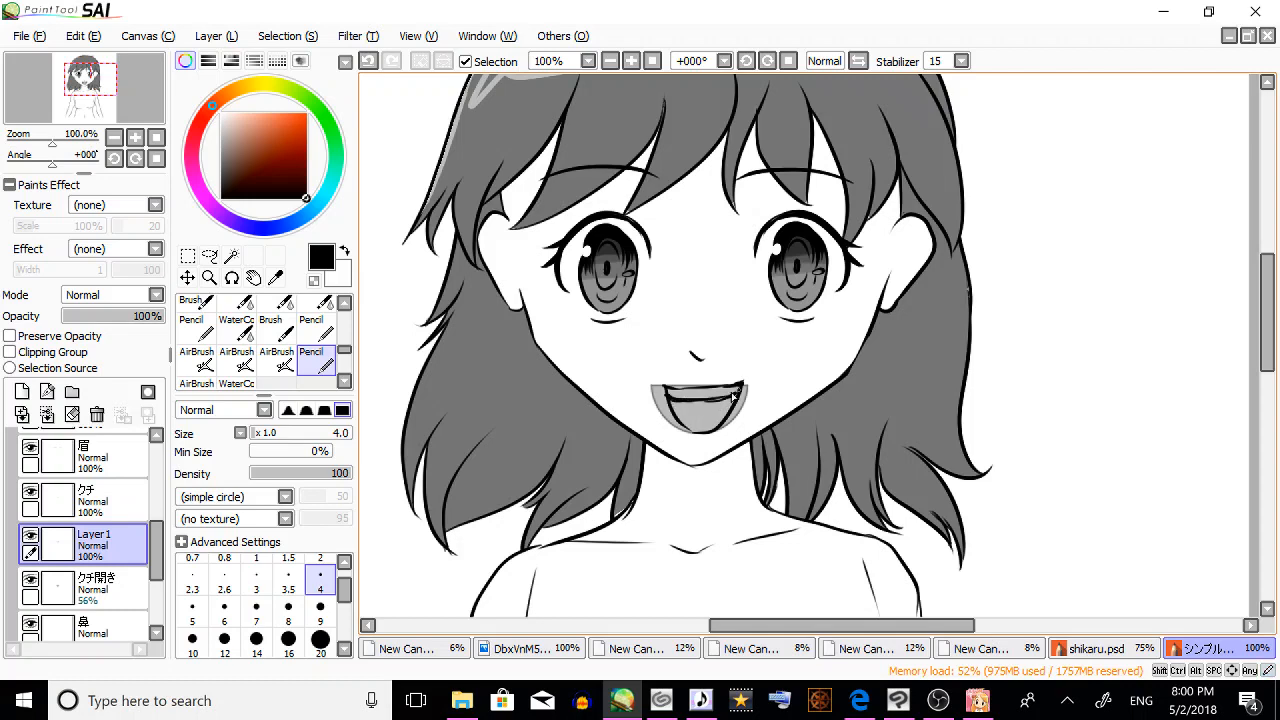
# Select the upper teeth area of the new mouth with the Magic Wand, paint it white, and clear the selection.
pyautogui.click(231, 257)
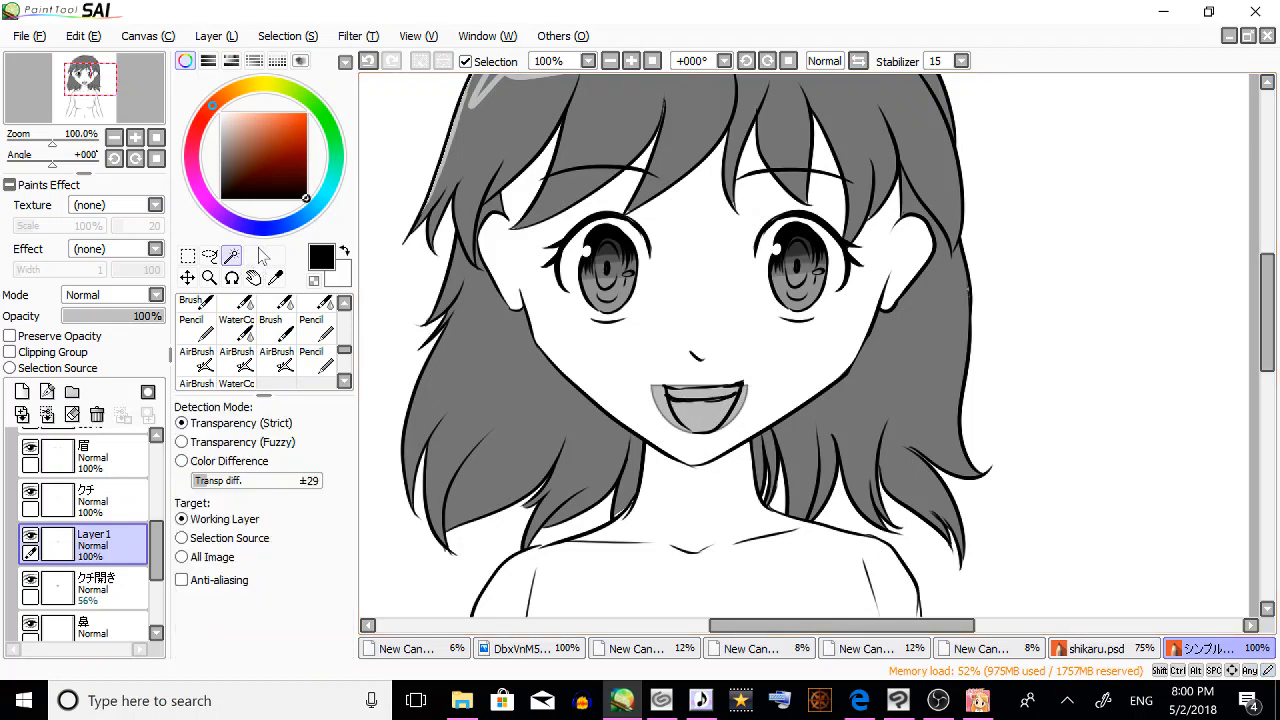
pyautogui.click(708, 398)
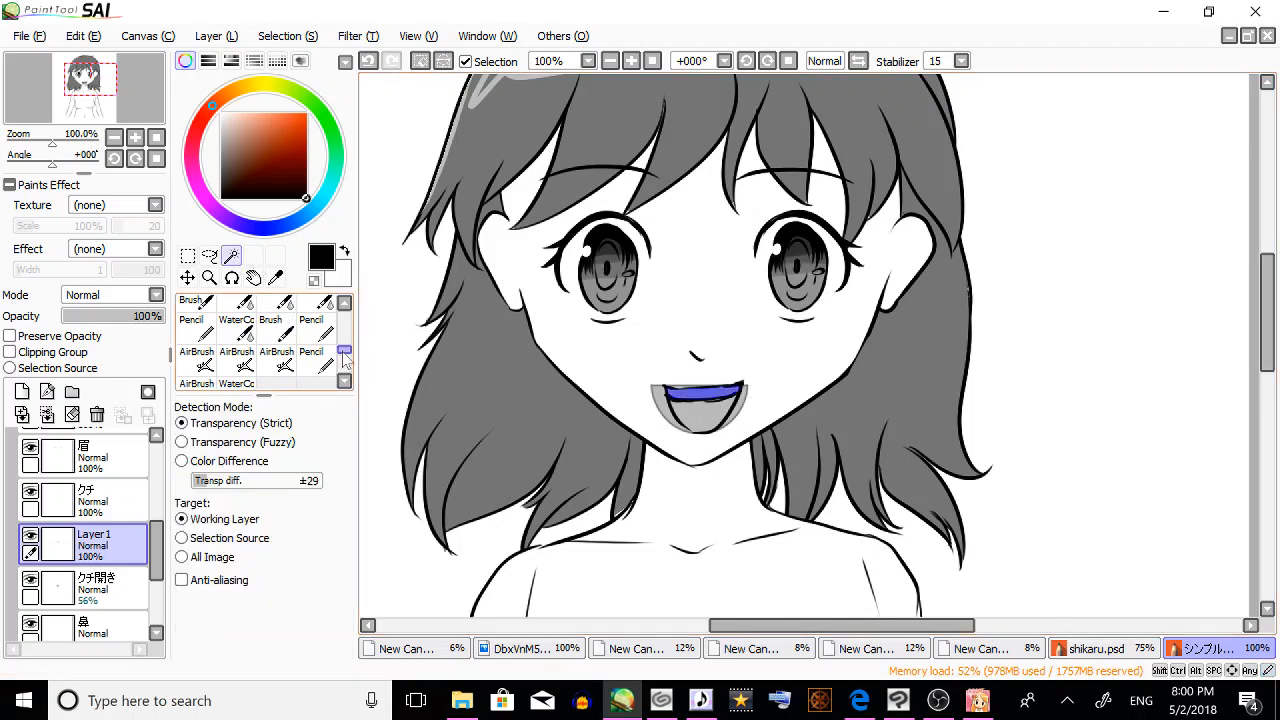
pyautogui.scroll(3, 290, 340)
pyautogui.click(276, 310)
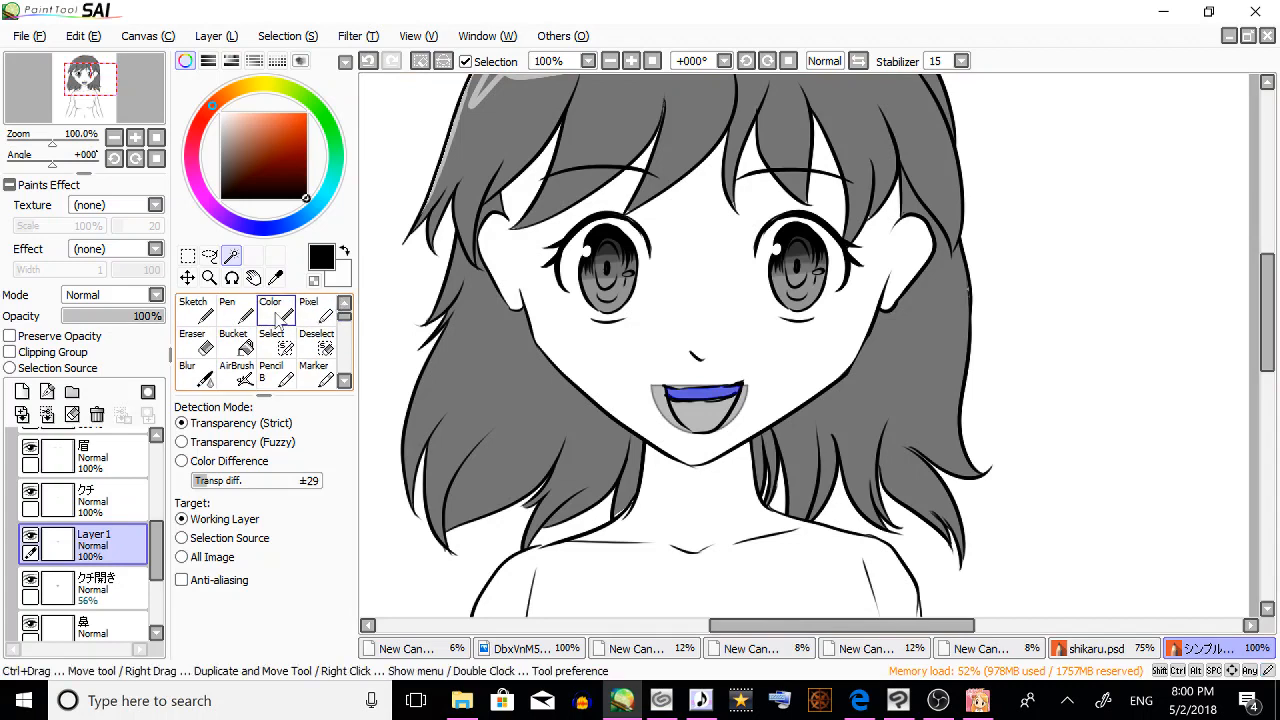
pyautogui.click(368, 61)
pyautogui.moveTo(251, 125); pyautogui.dragTo(212, 84)
pyautogui.moveTo(645, 390); pyautogui.dragTo(725, 392)
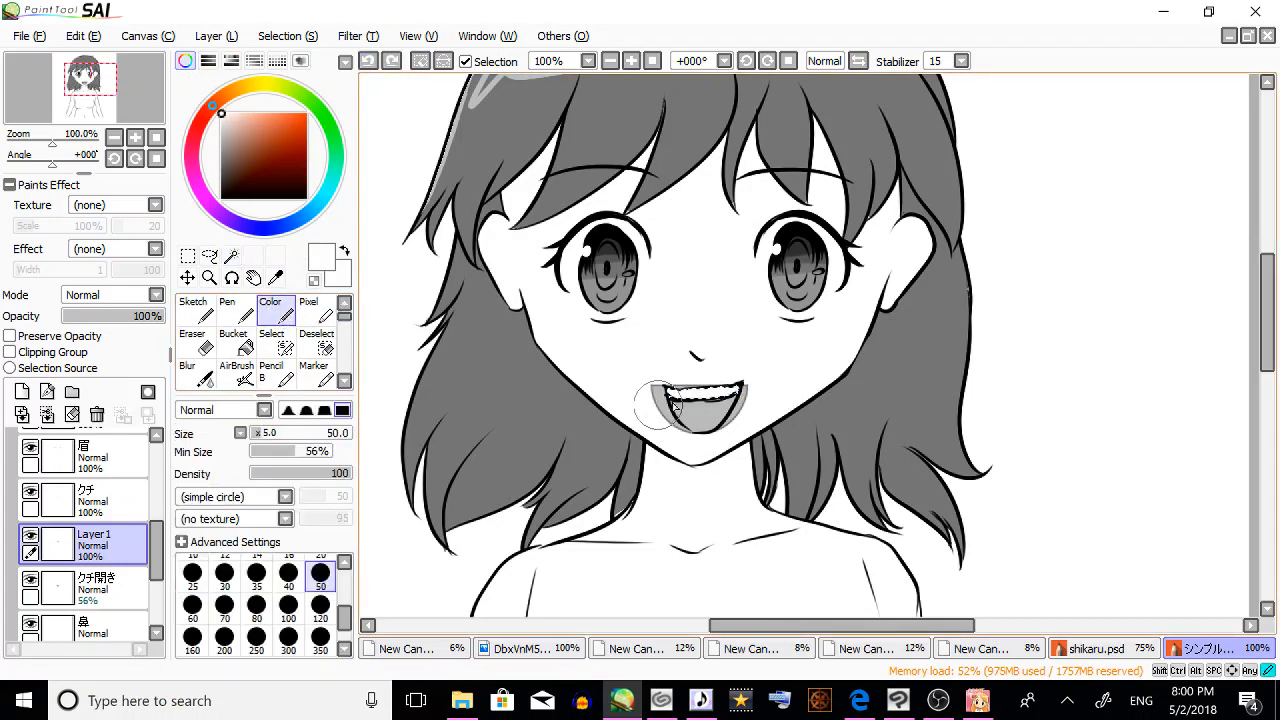
pyautogui.click(231, 256)
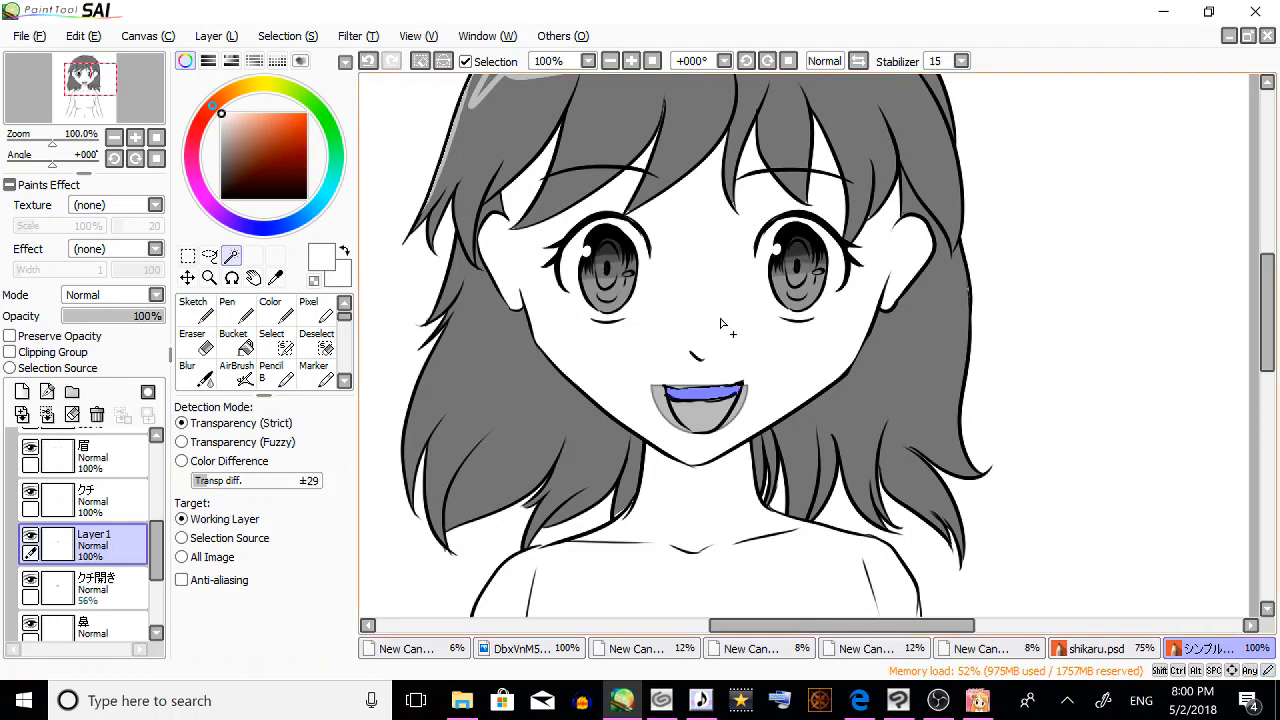
pyautogui.click(187, 256)
pyautogui.click(801, 320)
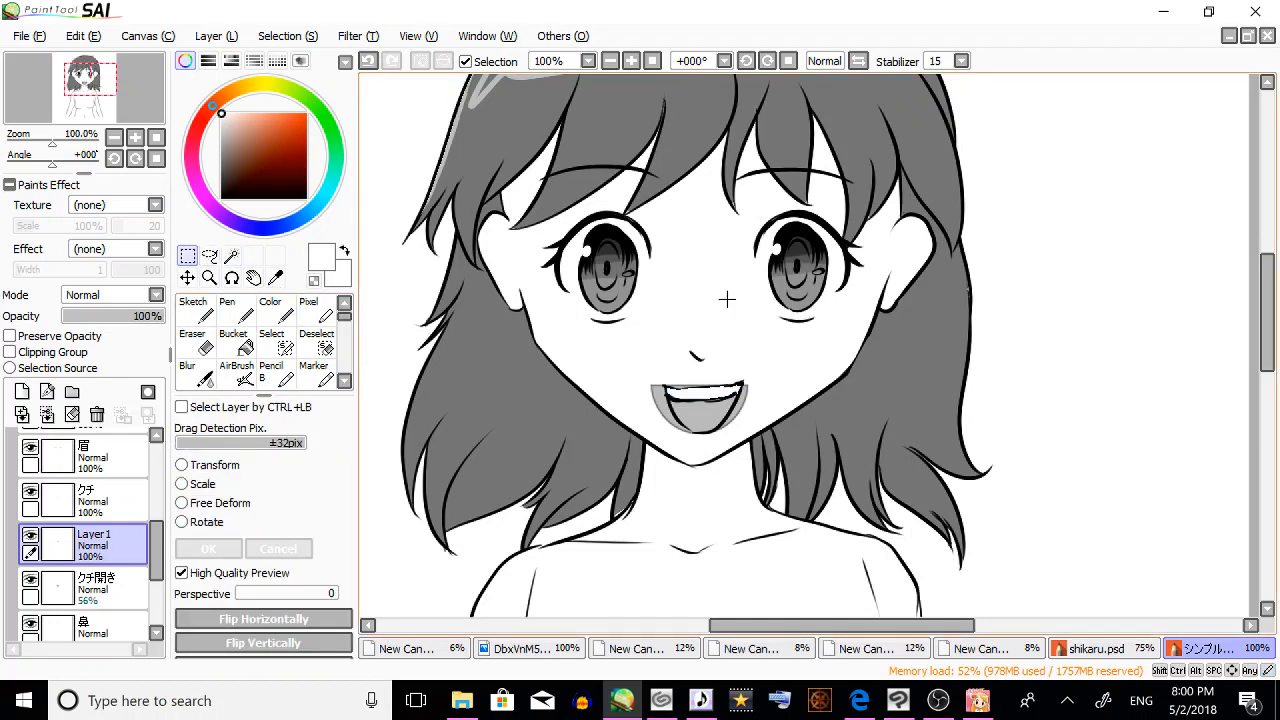
# Select the mouth interior below the teeth, paint it dark gray, and shade its upper part with a darker gray.
pyautogui.click(232, 257)
pyautogui.click(705, 408)
pyautogui.click(270, 310)
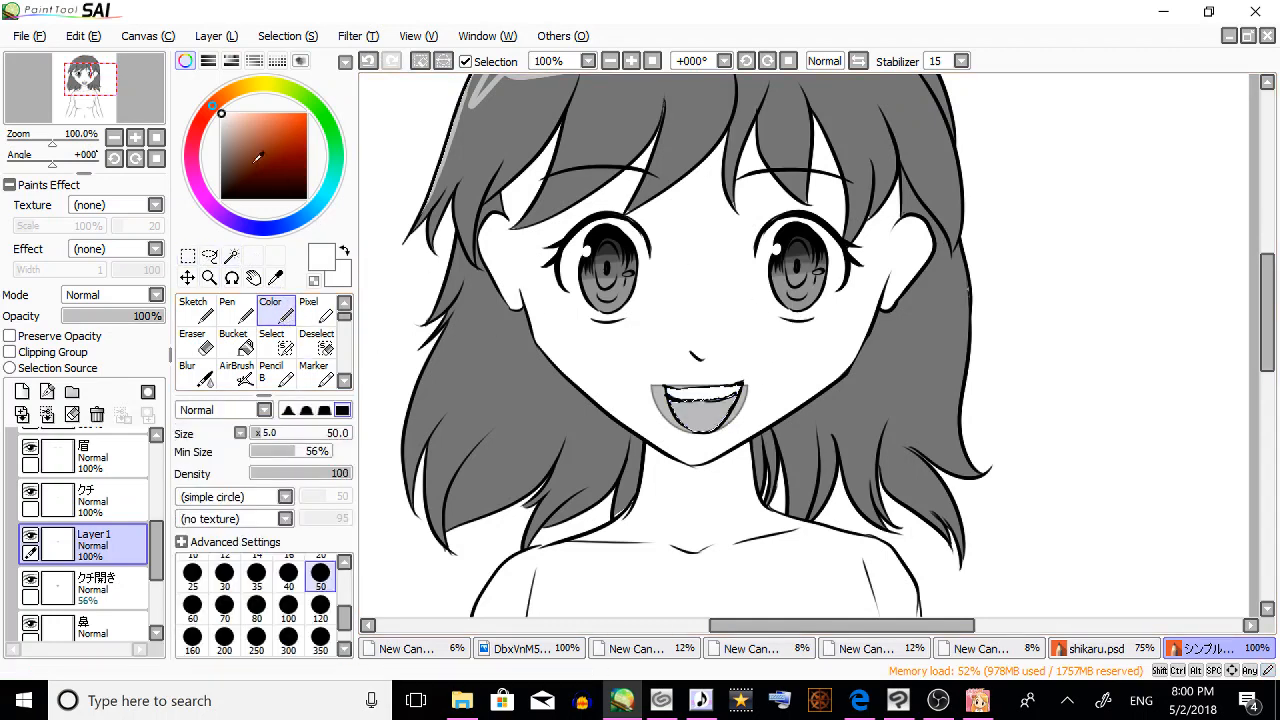
pyautogui.moveTo(255, 161); pyautogui.dragTo(213, 166)
pyautogui.moveTo(658, 417); pyautogui.dragTo(691, 441)
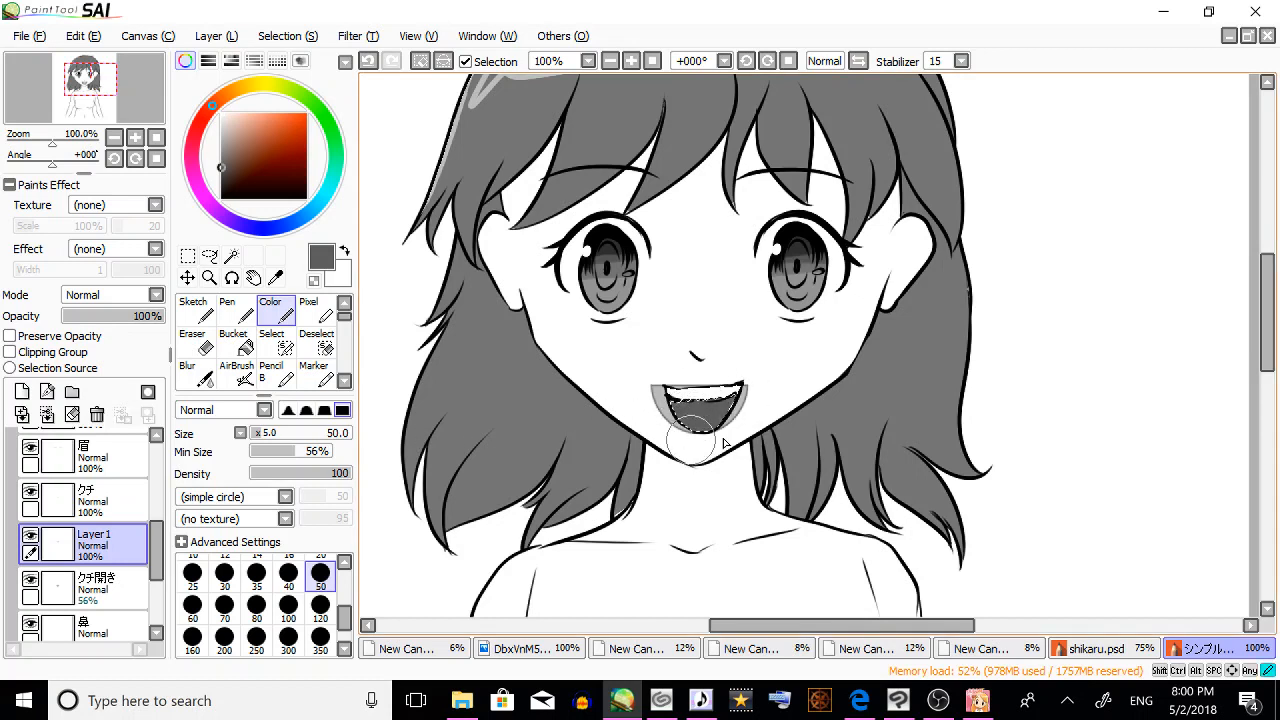
pyautogui.click(221, 180)
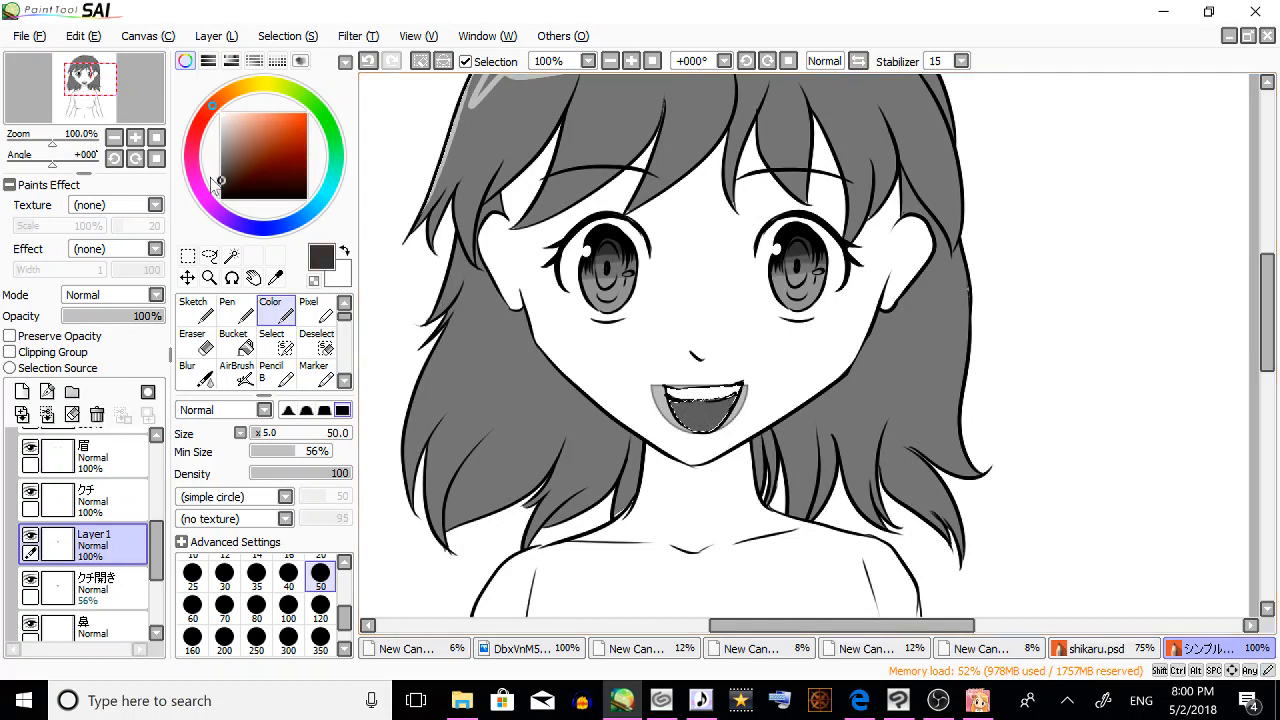
pyautogui.moveTo(698, 394)
pyautogui.mouseDown()
pyautogui.moveTo(705, 383)
pyautogui.moveTo(774, 392)
pyautogui.moveTo(736, 393)
pyautogui.moveTo(757, 373)
pyautogui.mouseUp()
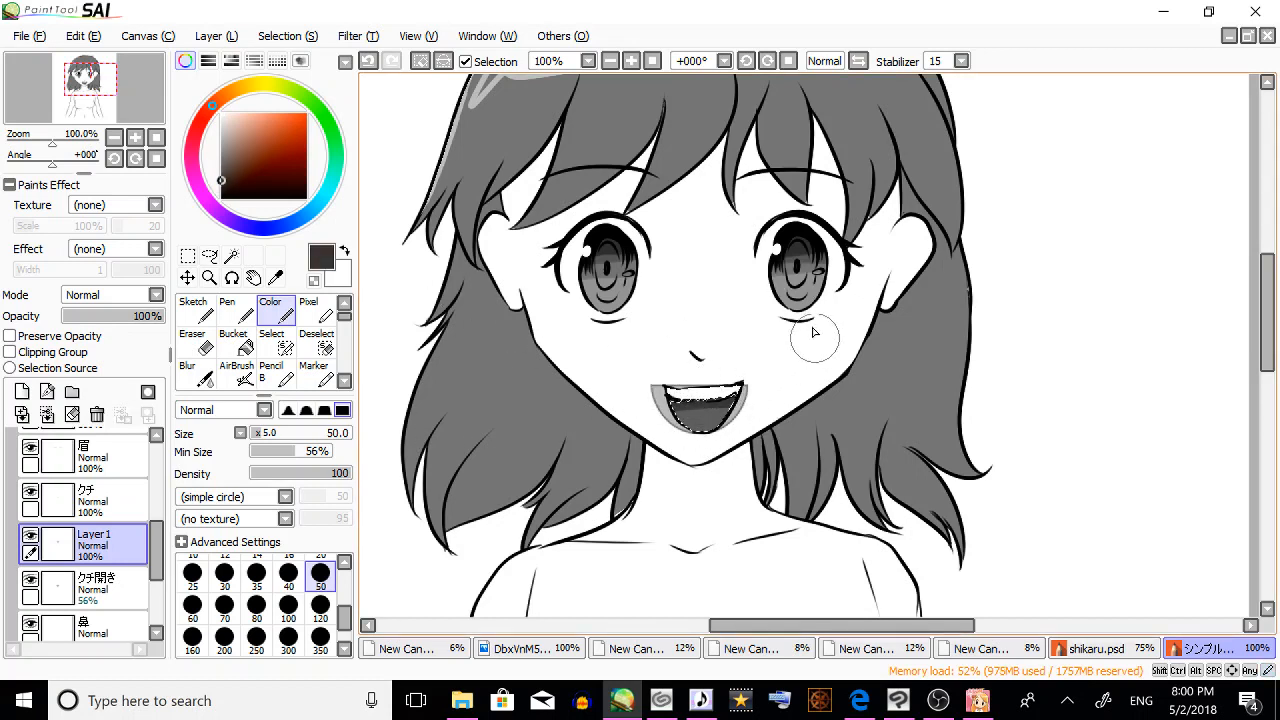
# Finish the dark gray shading across the upper mouth interior and clear the selection.
pyautogui.moveTo(662, 416)
pyautogui.mouseDown()
pyautogui.moveTo(703, 389)
pyautogui.moveTo(757, 418)
pyautogui.mouseUp()
pyautogui.click(187, 256)
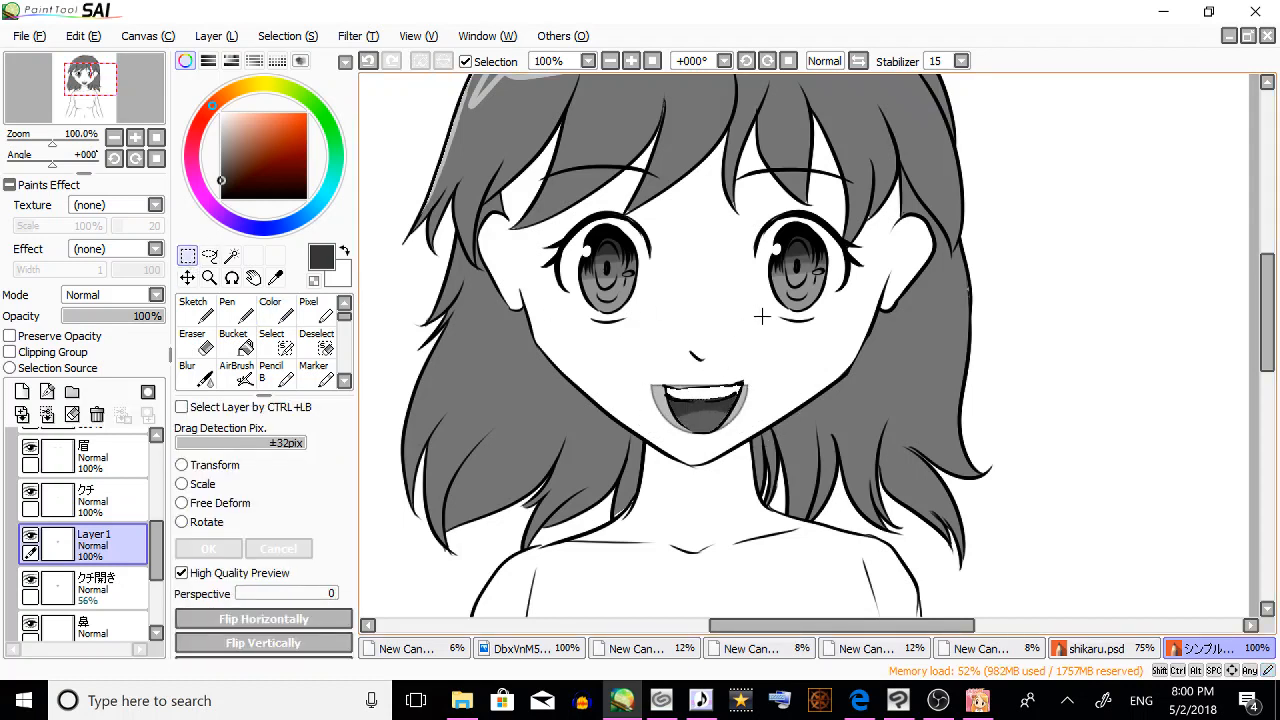
pyautogui.click(209, 277)
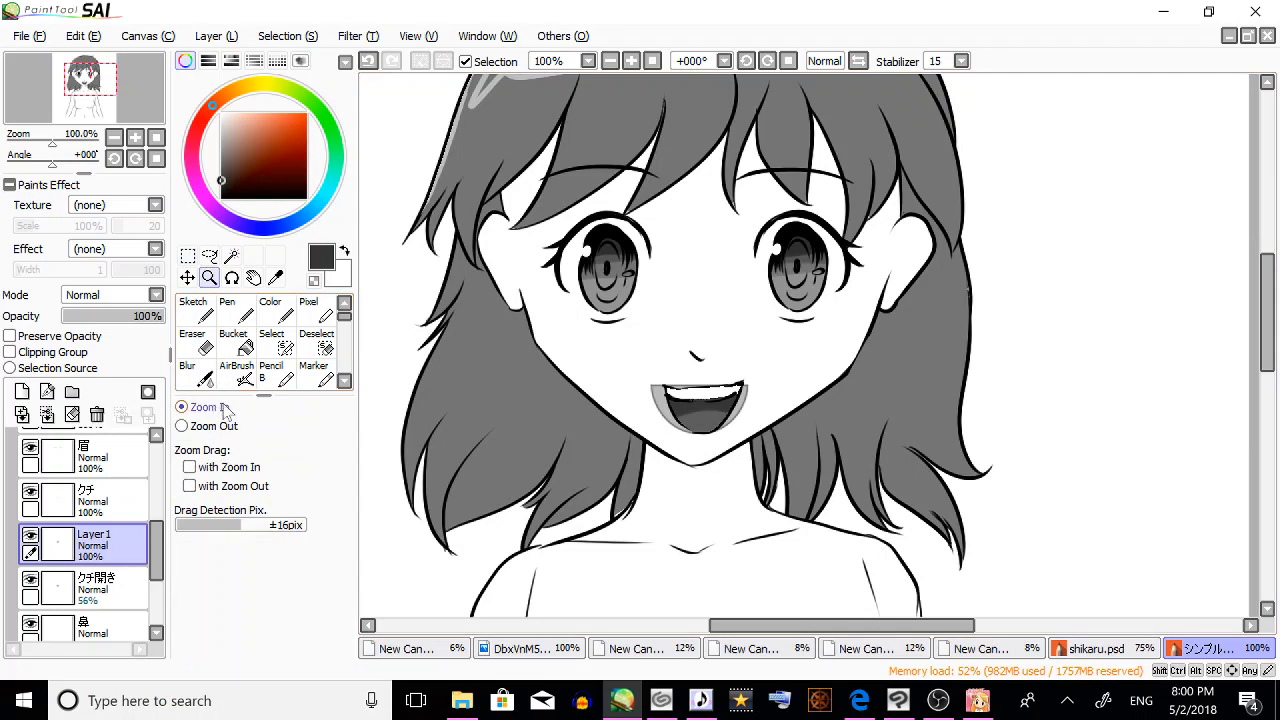
pyautogui.click(737, 403)
pyautogui.click(749, 429)
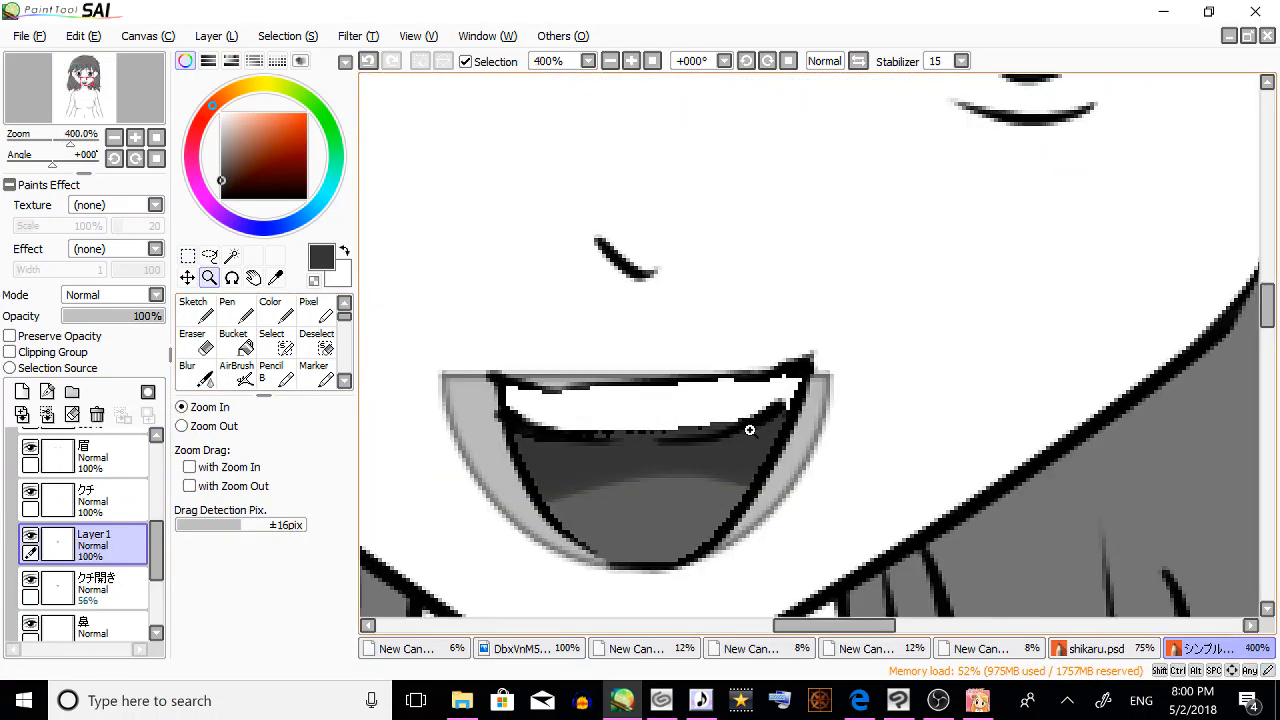
pyautogui.moveTo(892, 627); pyautogui.dragTo(869, 627)
# Hide the closed-mouth layer クチ and undo the white touch-up over the teeth line.
pyautogui.click(195, 310)
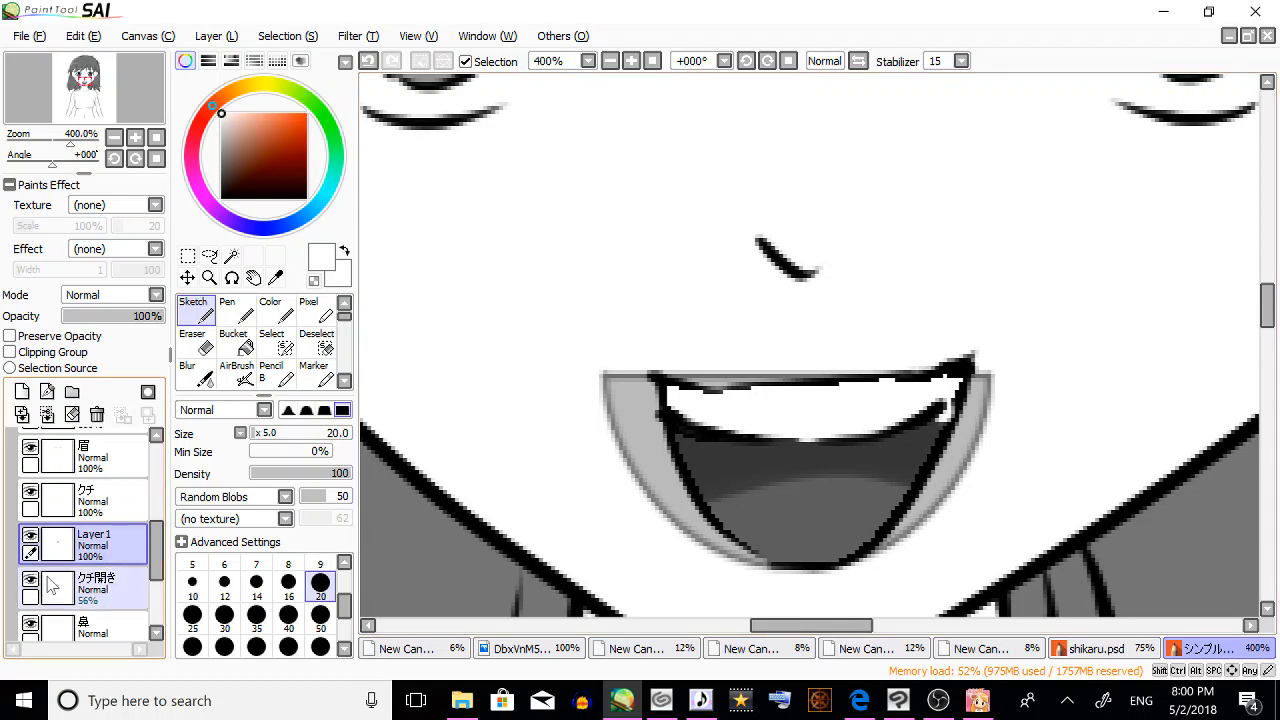
pyautogui.click(370, 62)
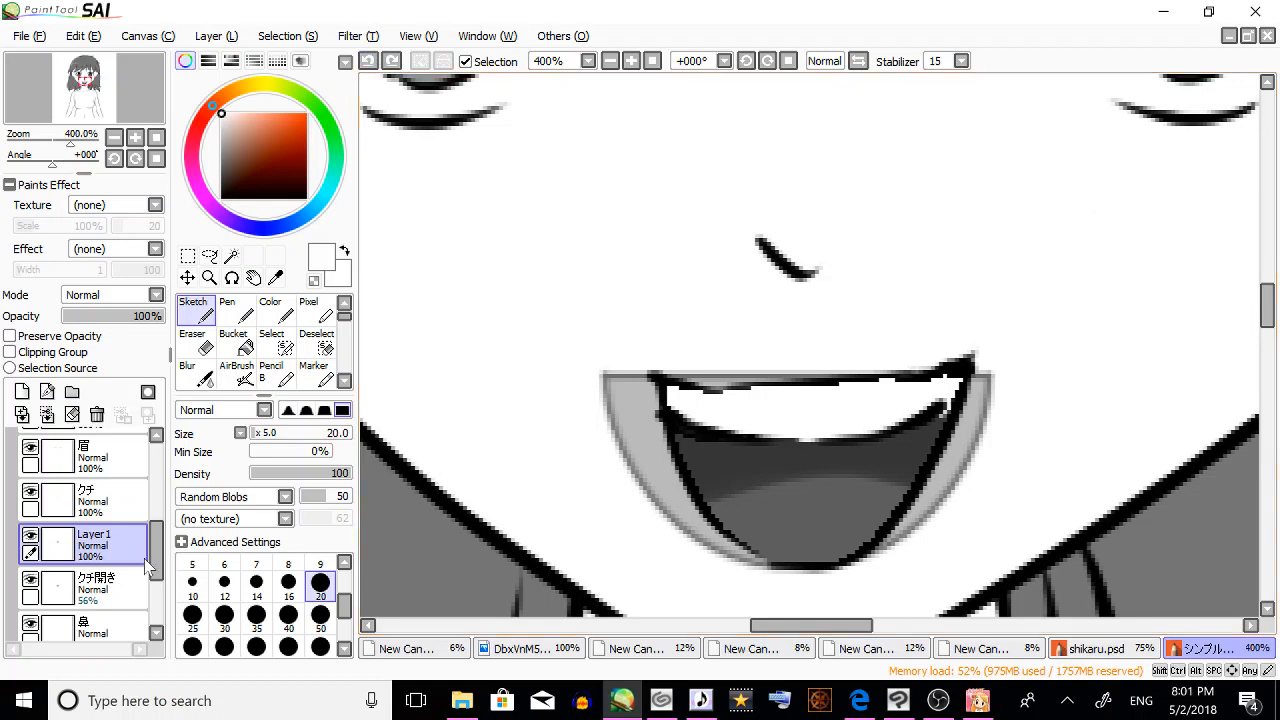
pyautogui.scroll(2, 40, 540)
pyautogui.click(30, 524)
pyautogui.click(30, 524)
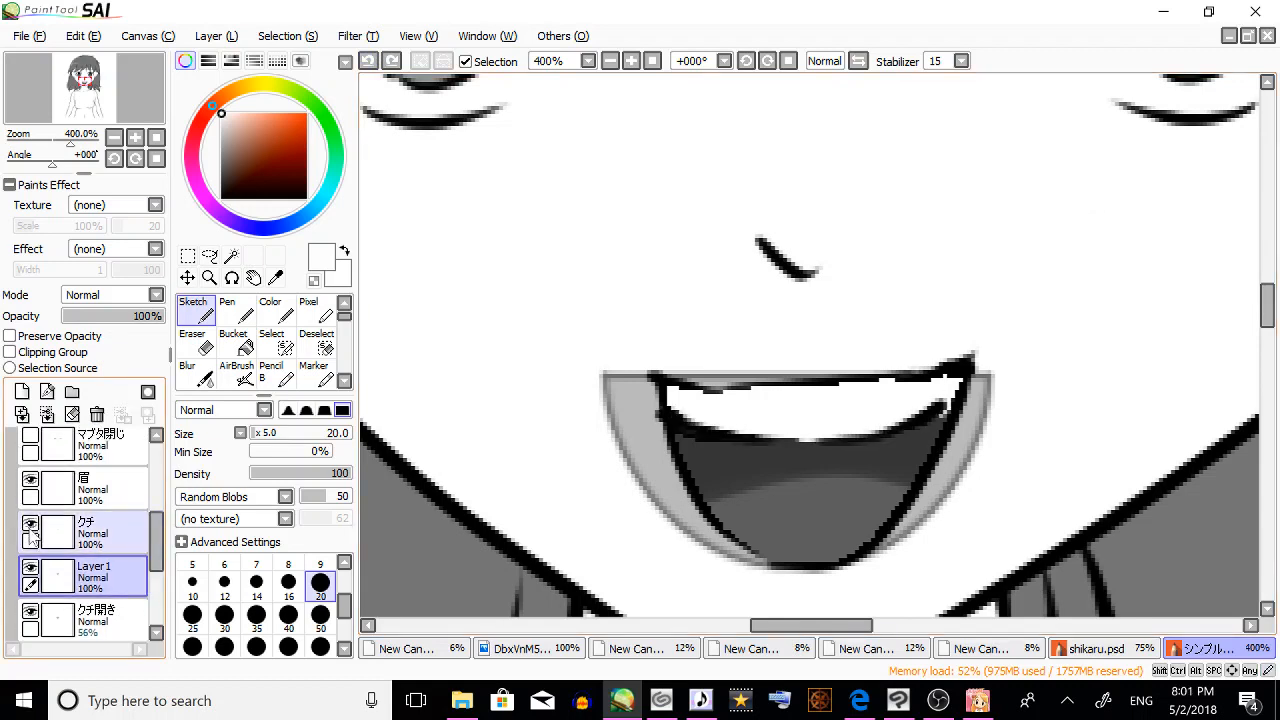
pyautogui.click(30, 524)
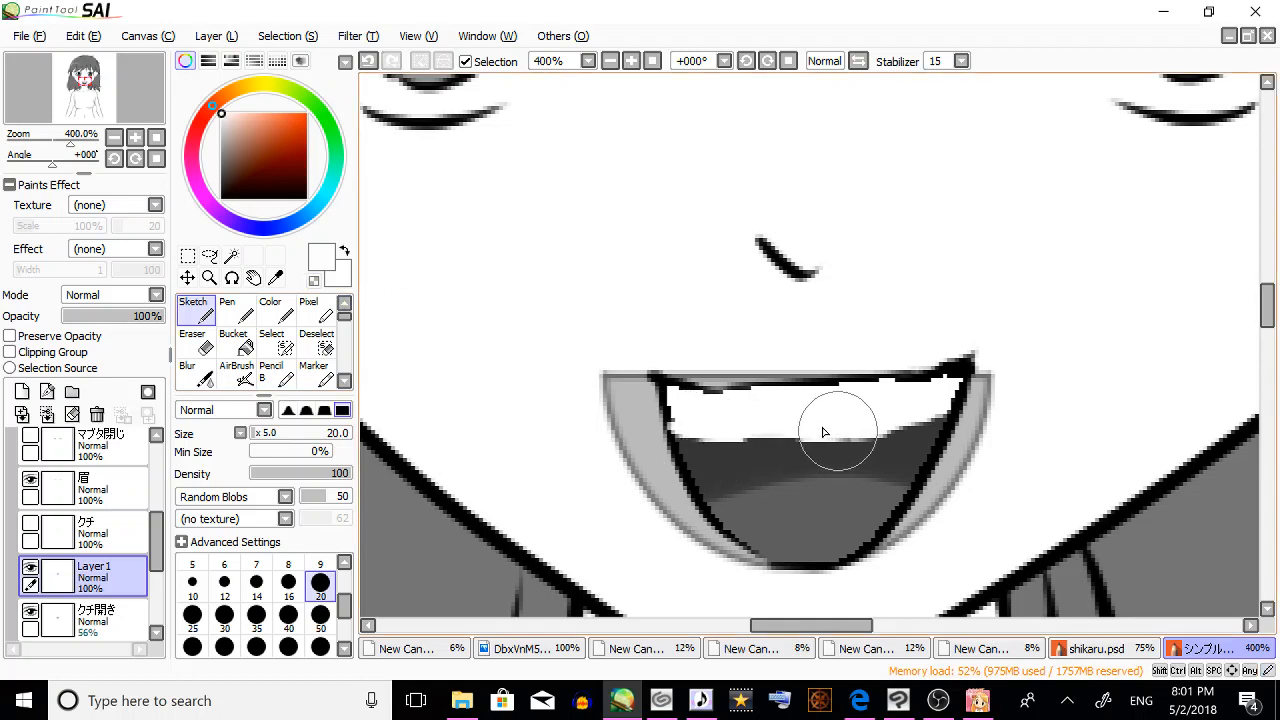
pyautogui.click(368, 63)
# Redraw the lower edge of the teeth in black with the size 4 Pencil, from one mouth side to the other.
pyautogui.moveTo(268, 162); pyautogui.dragTo(307, 199)
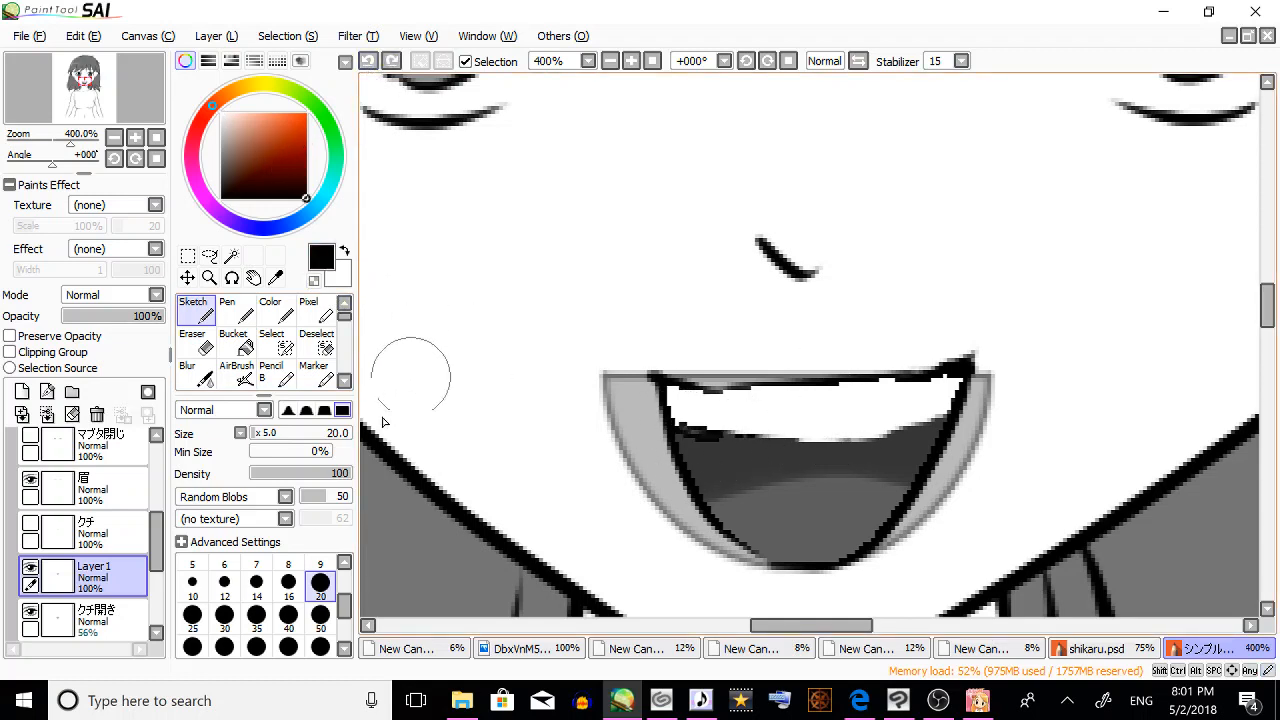
pyautogui.moveTo(343, 320); pyautogui.dragTo(346, 362)
pyautogui.click(314, 326)
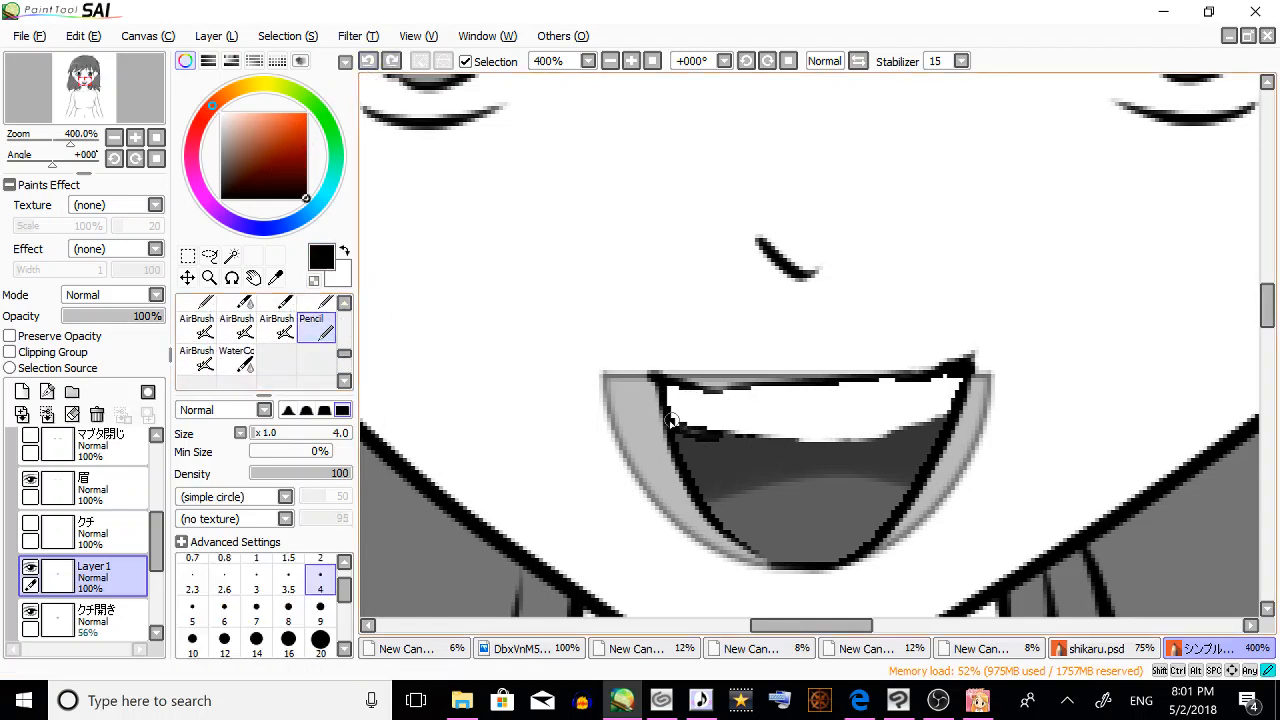
pyautogui.moveTo(669, 418)
pyautogui.mouseDown()
pyautogui.moveTo(862, 442)
pyautogui.moveTo(962, 414)
pyautogui.moveTo(965, 386)
pyautogui.moveTo(924, 430)
pyautogui.moveTo(936, 441)
pyautogui.mouseUp()
pyautogui.moveTo(695, 456)
pyautogui.mouseDown()
pyautogui.moveTo(677, 453)
pyautogui.moveTo(783, 437)
pyautogui.moveTo(953, 440)
pyautogui.mouseUp()
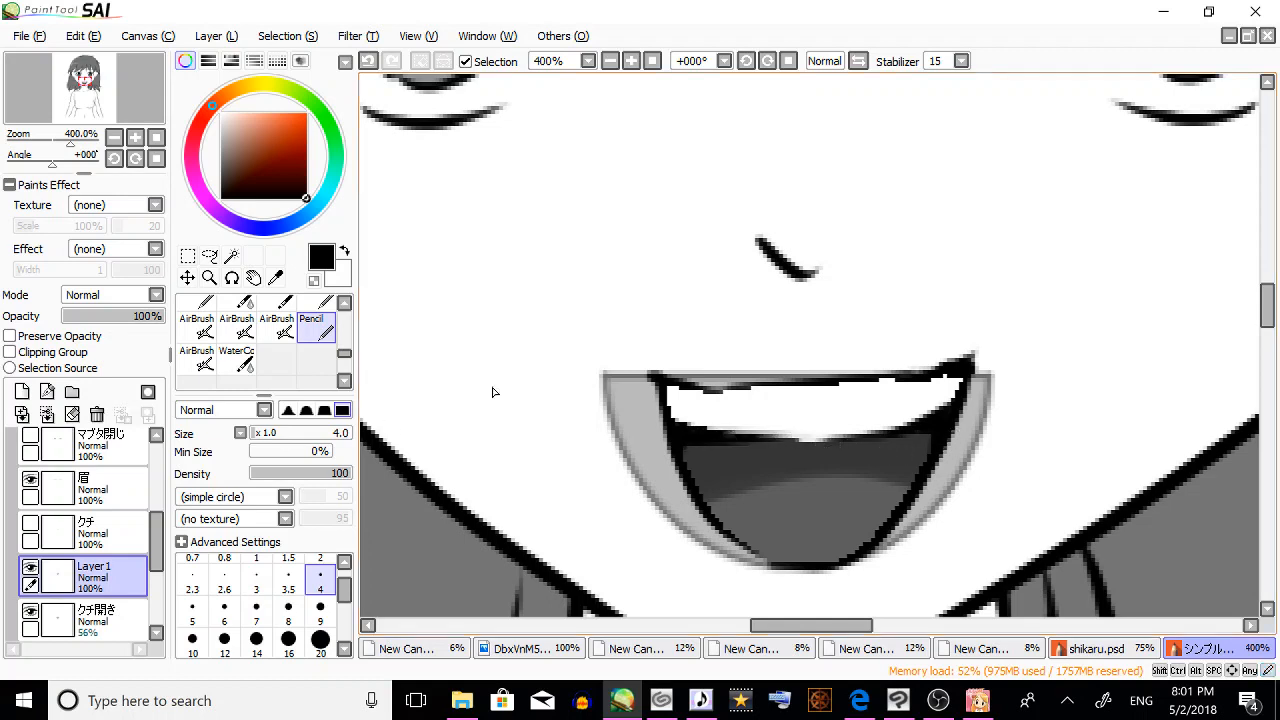
# Thicken the upper lip line in black and darken both corners of the new mouth.
pyautogui.moveTo(706, 389); pyautogui.dragTo(900, 376)
pyautogui.moveTo(803, 385); pyautogui.dragTo(975, 372)
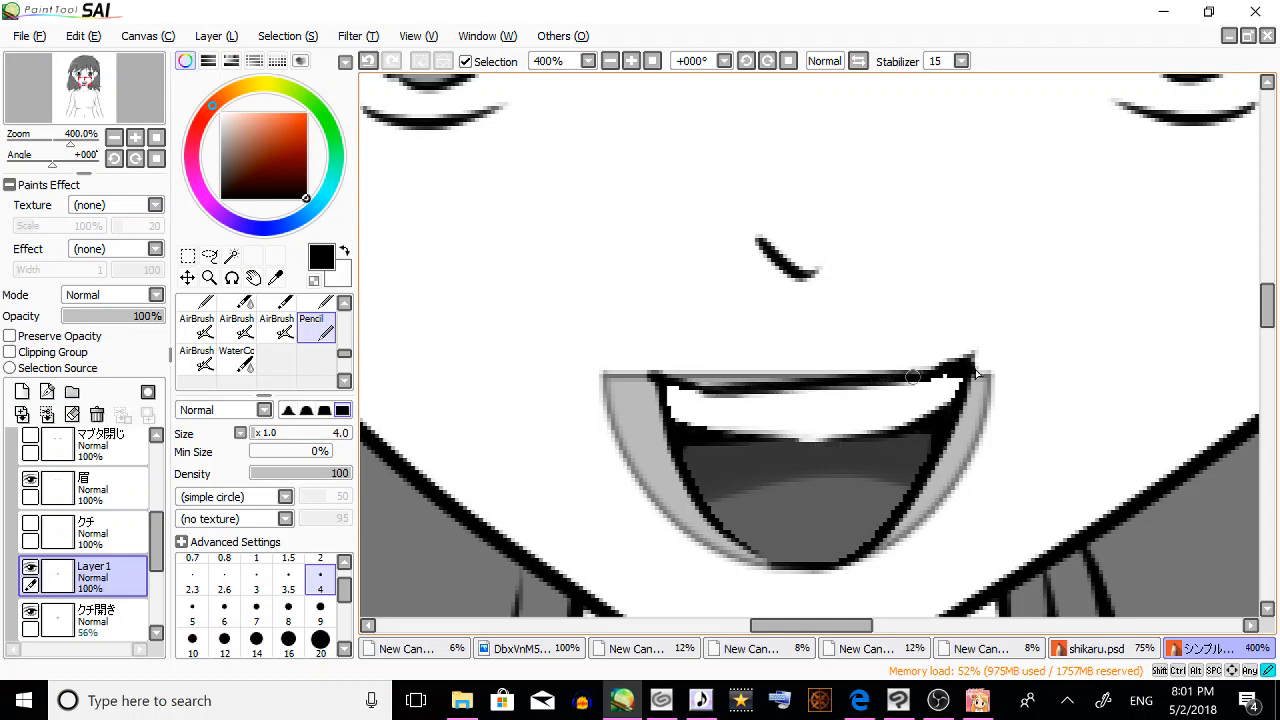
pyautogui.moveTo(648, 368); pyautogui.dragTo(723, 373)
pyautogui.moveTo(946, 368)
pyautogui.mouseDown()
pyautogui.moveTo(971, 357)
pyautogui.moveTo(958, 367)
pyautogui.mouseUp()
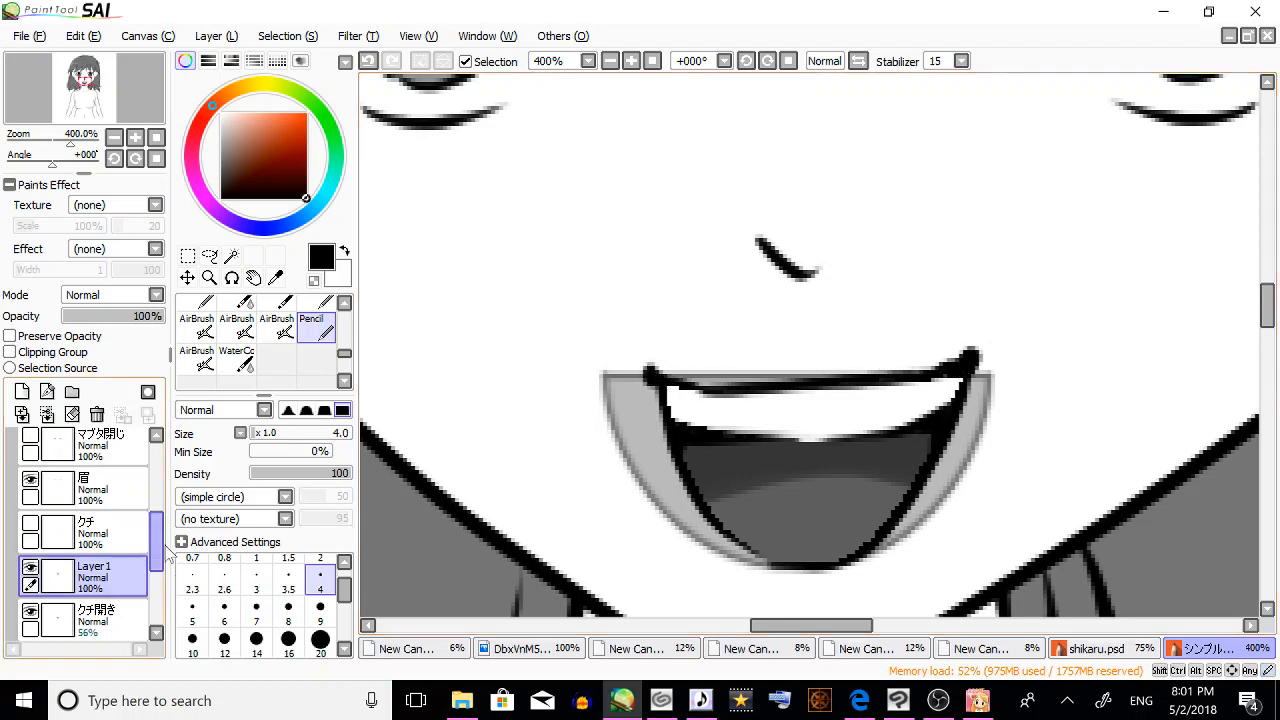
# Copy the name of the original open-mouth layer and rename Layer1 as クチ開き.
pyautogui.moveTo(160, 552); pyautogui.dragTo(159, 565)
pyautogui.doubleClick(62, 570)
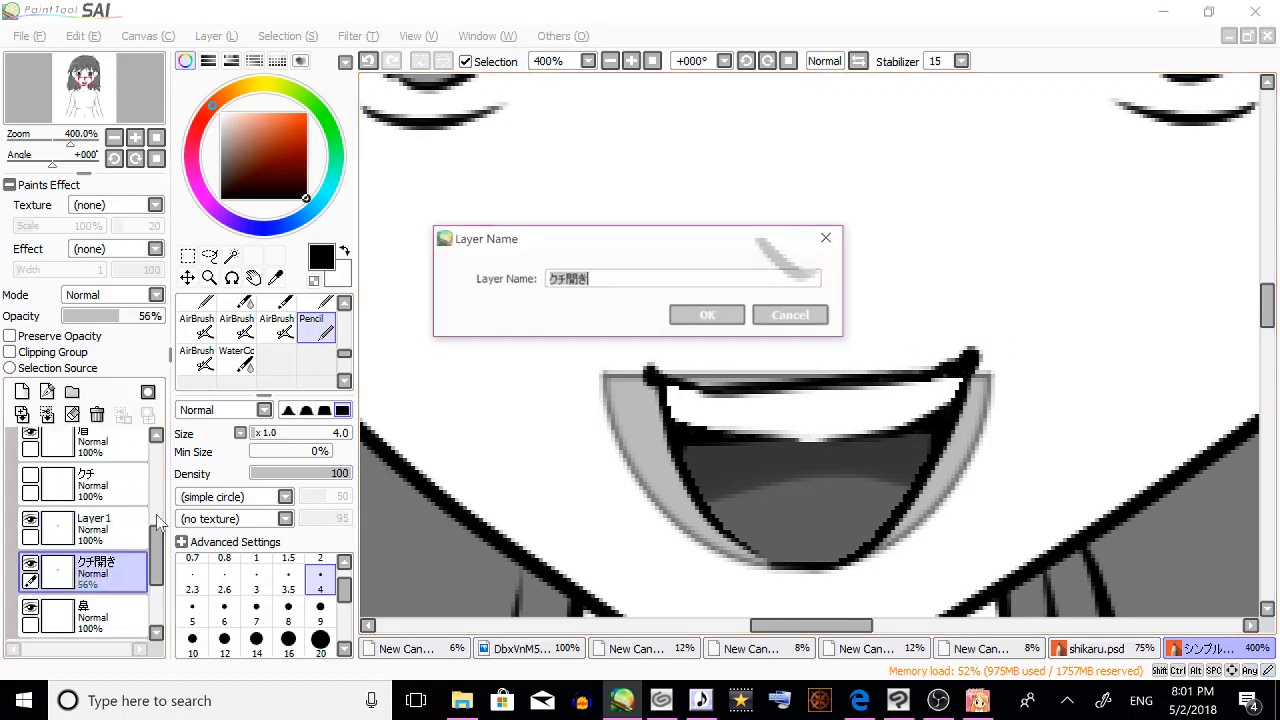
pyautogui.rightClick(580, 282)
pyautogui.click(615, 343)
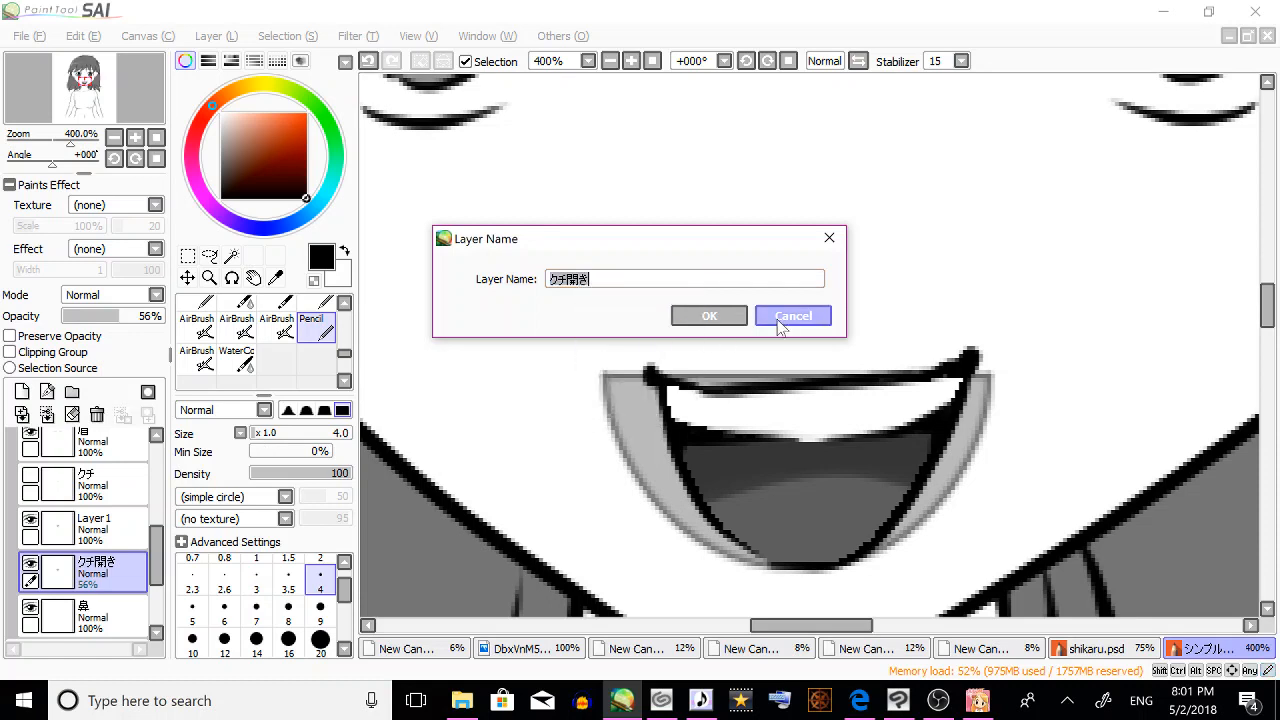
pyautogui.click(779, 317)
pyautogui.doubleClick(62, 528)
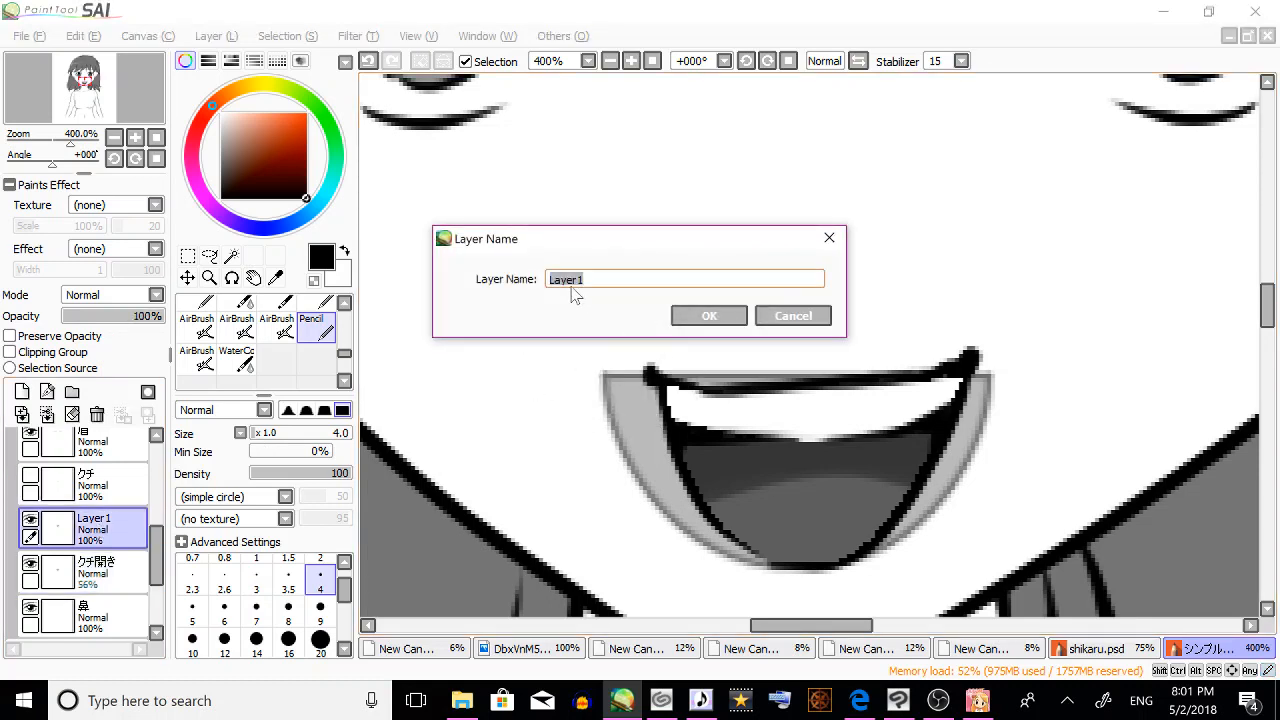
pyautogui.rightClick(576, 280)
pyautogui.click(630, 354)
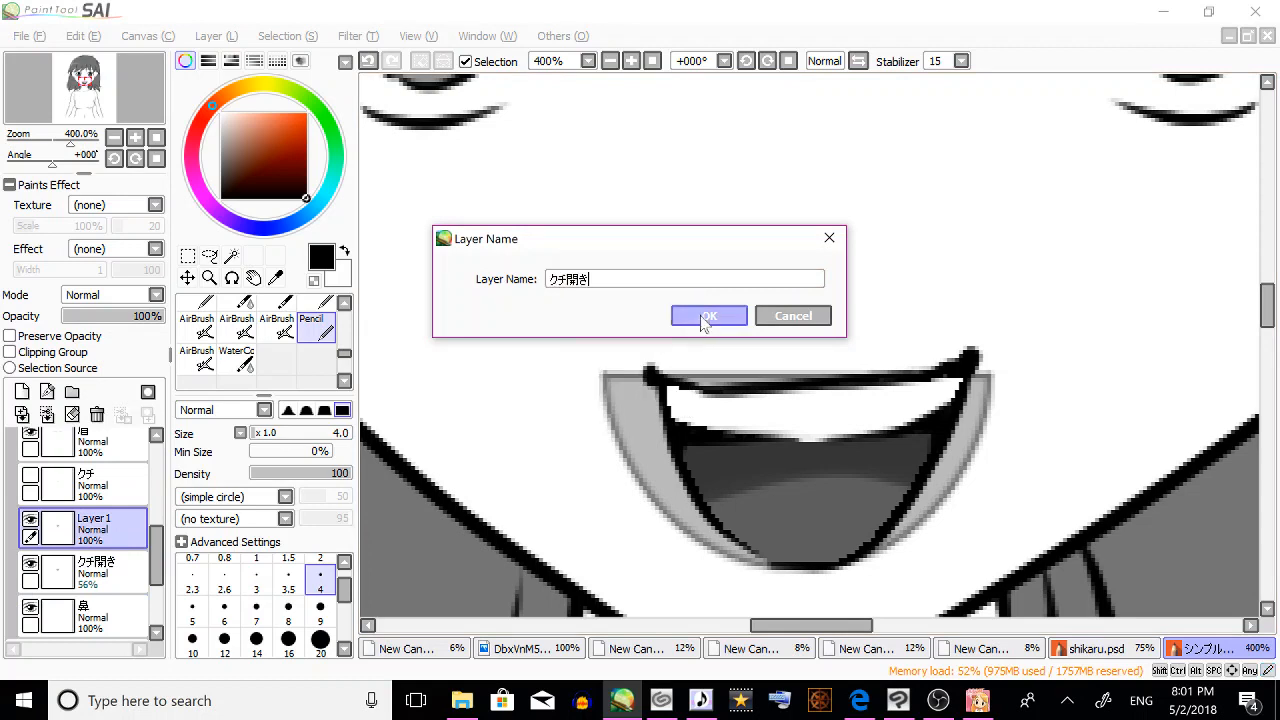
pyautogui.click(707, 318)
# Delete the original クチ開き layer that has 56% opacity.
pyautogui.click(100, 575)
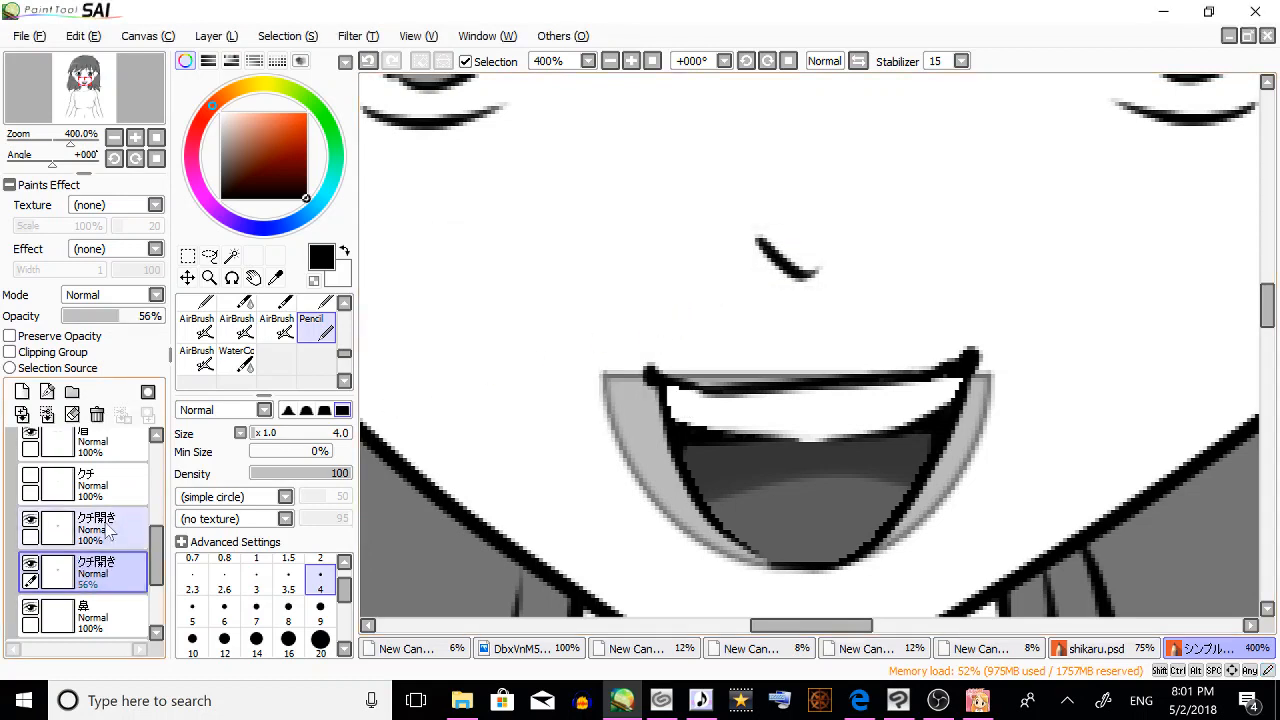
pyautogui.click(97, 414)
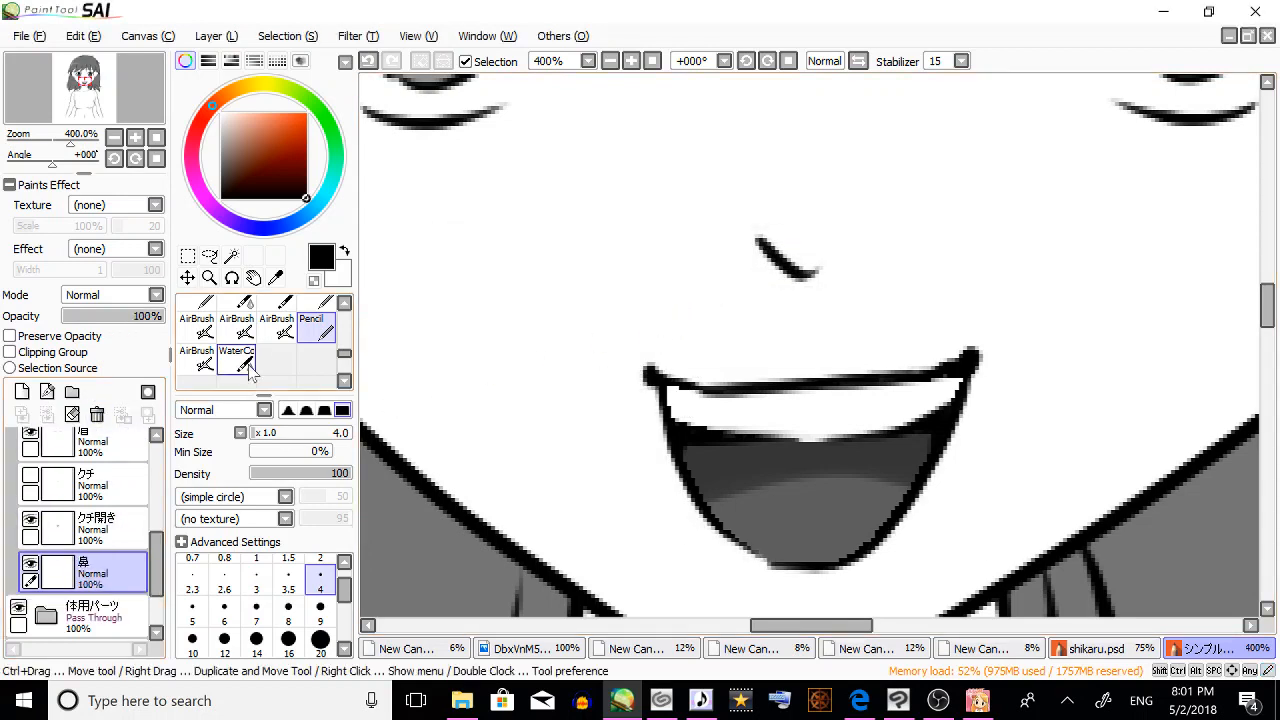
pyautogui.click(209, 277)
pyautogui.click(737, 211)
pyautogui.click(921, 226)
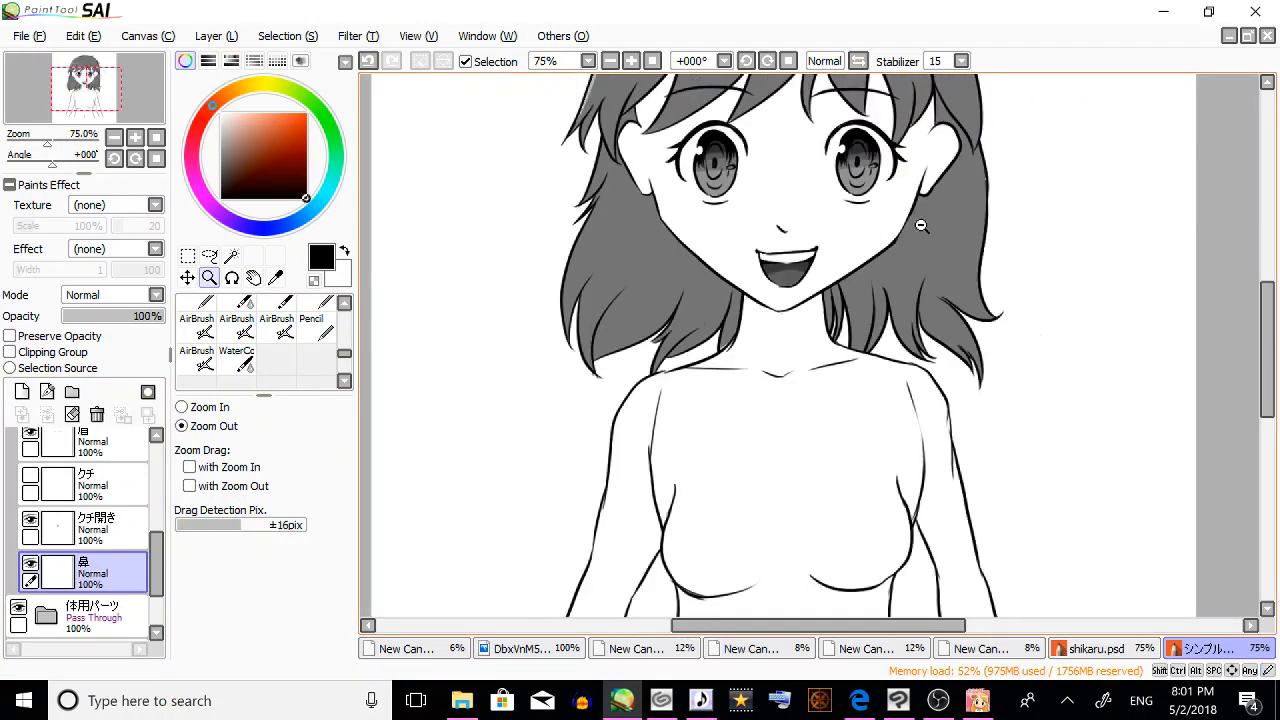
pyautogui.click(1060, 250)
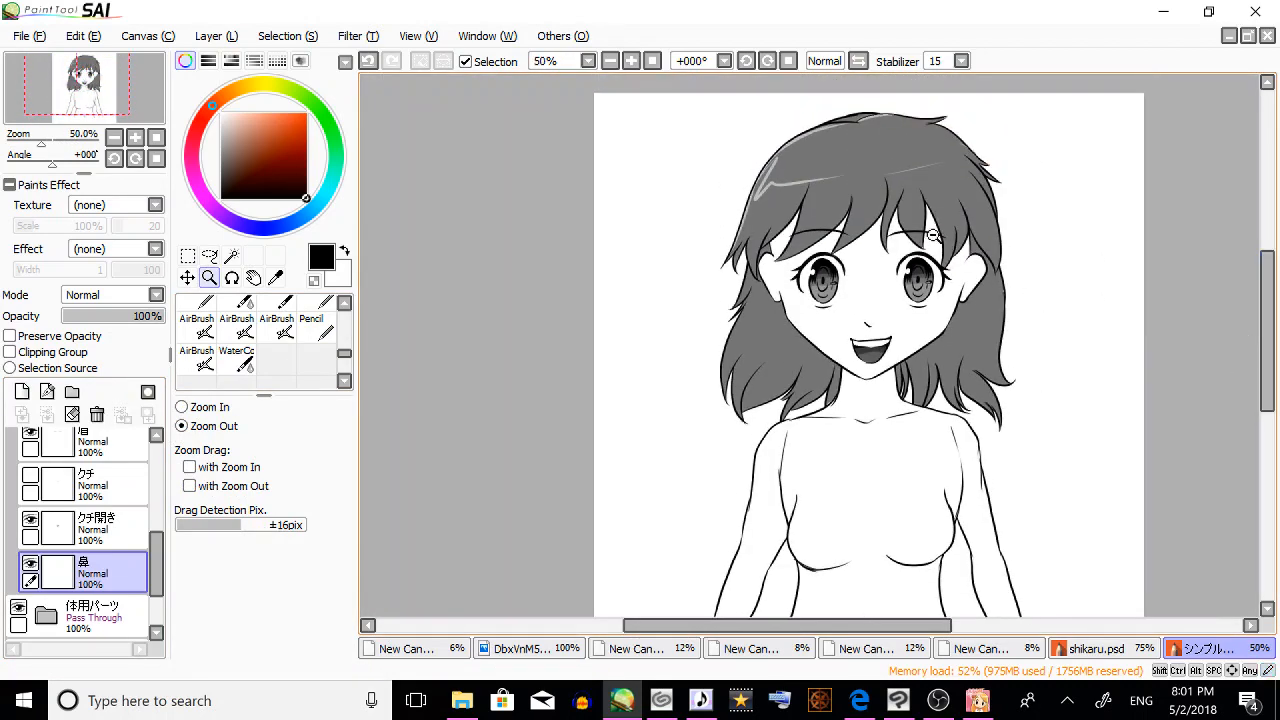
pyautogui.click(933, 236)
pyautogui.scroll(1, 1262, 347)
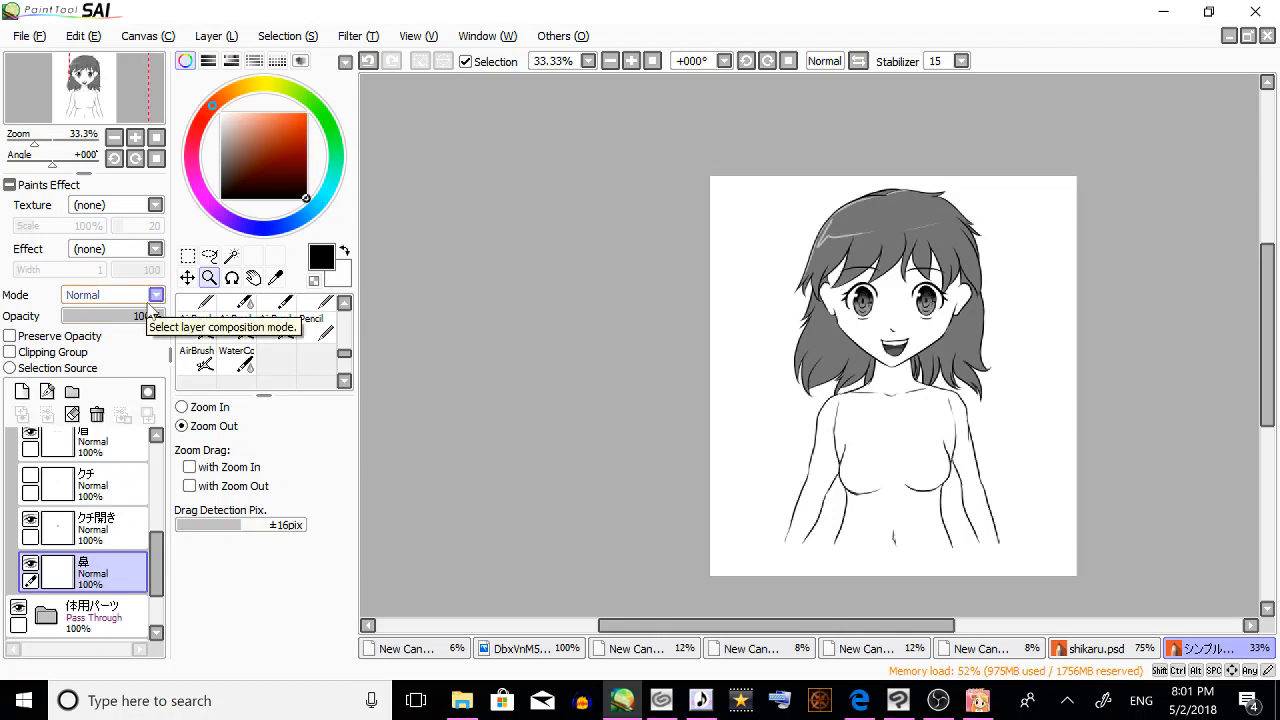
pyautogui.click(155, 296)
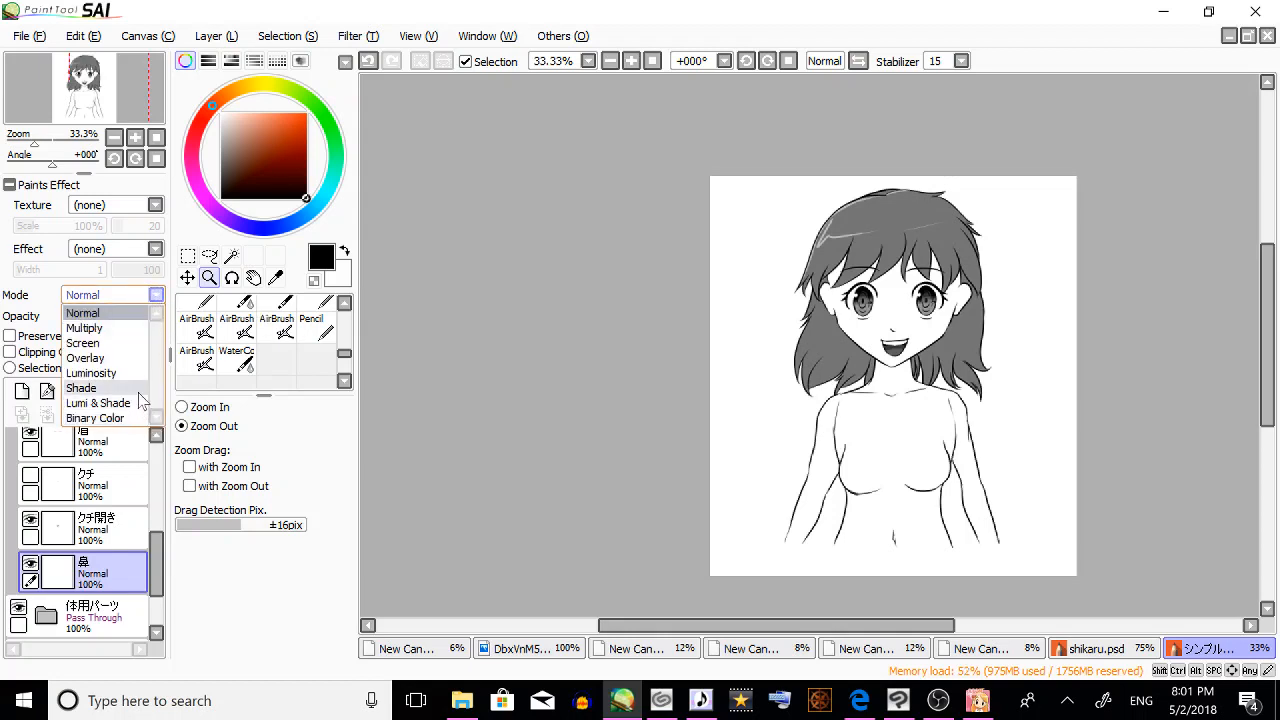
pyautogui.click(157, 297)
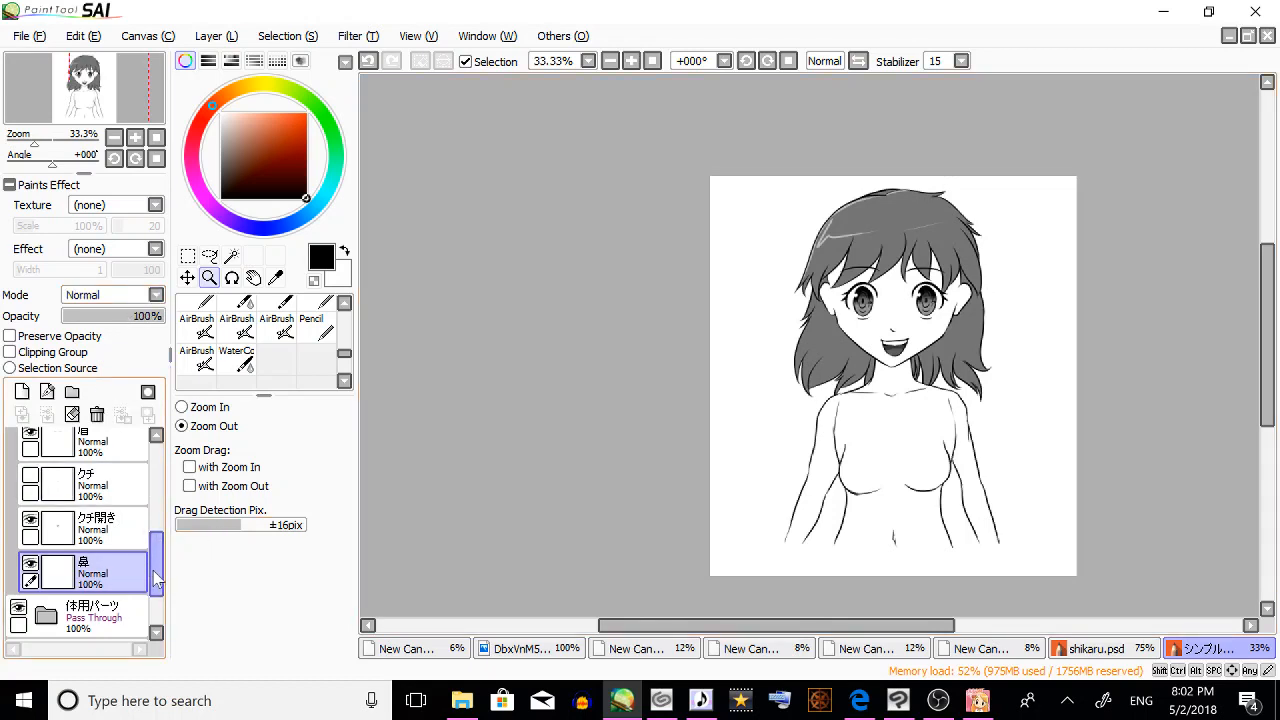
# Hide the open-mouth layer クチ開き and show the closed-mouth layer クチ.
pyautogui.scroll(-1, 128, 520)
pyautogui.click(30, 497)
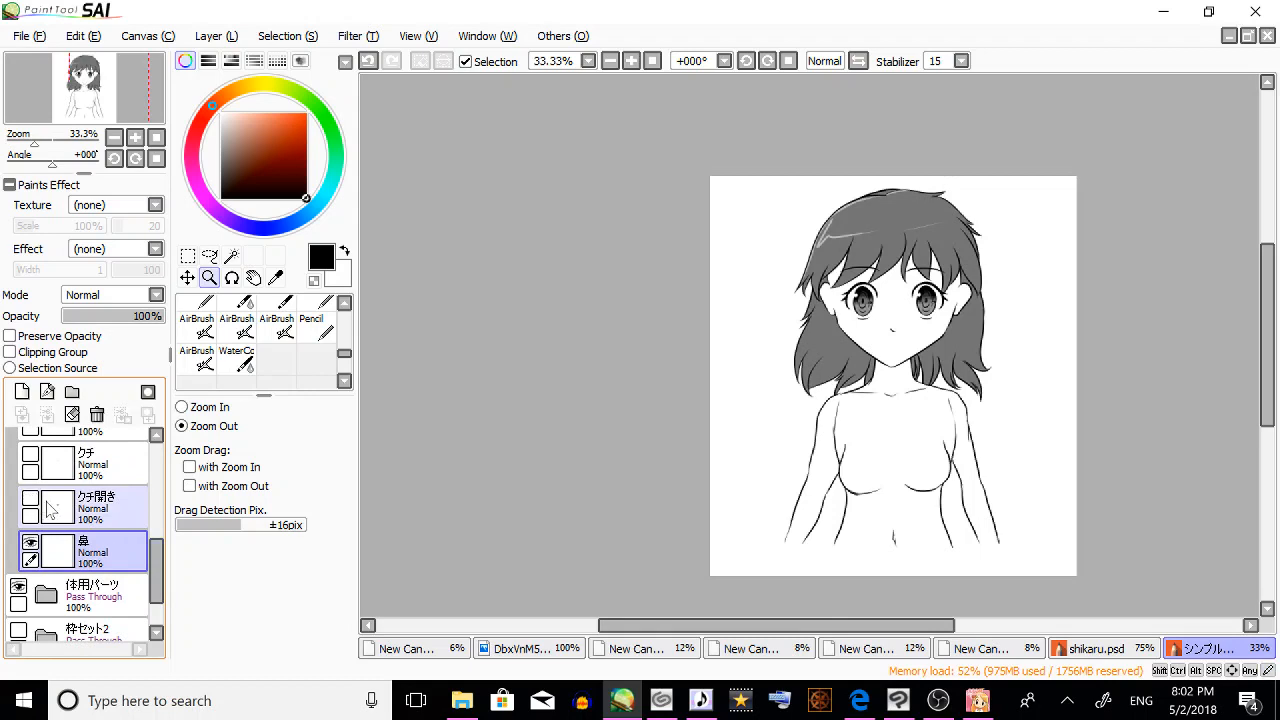
pyautogui.click(30, 453)
# Collapse the 表情用パーツ folder, then expand 枠セット2 and show it with its green トリミング枠 layer.
pyautogui.moveTo(158, 586); pyautogui.dragTo(162, 489)
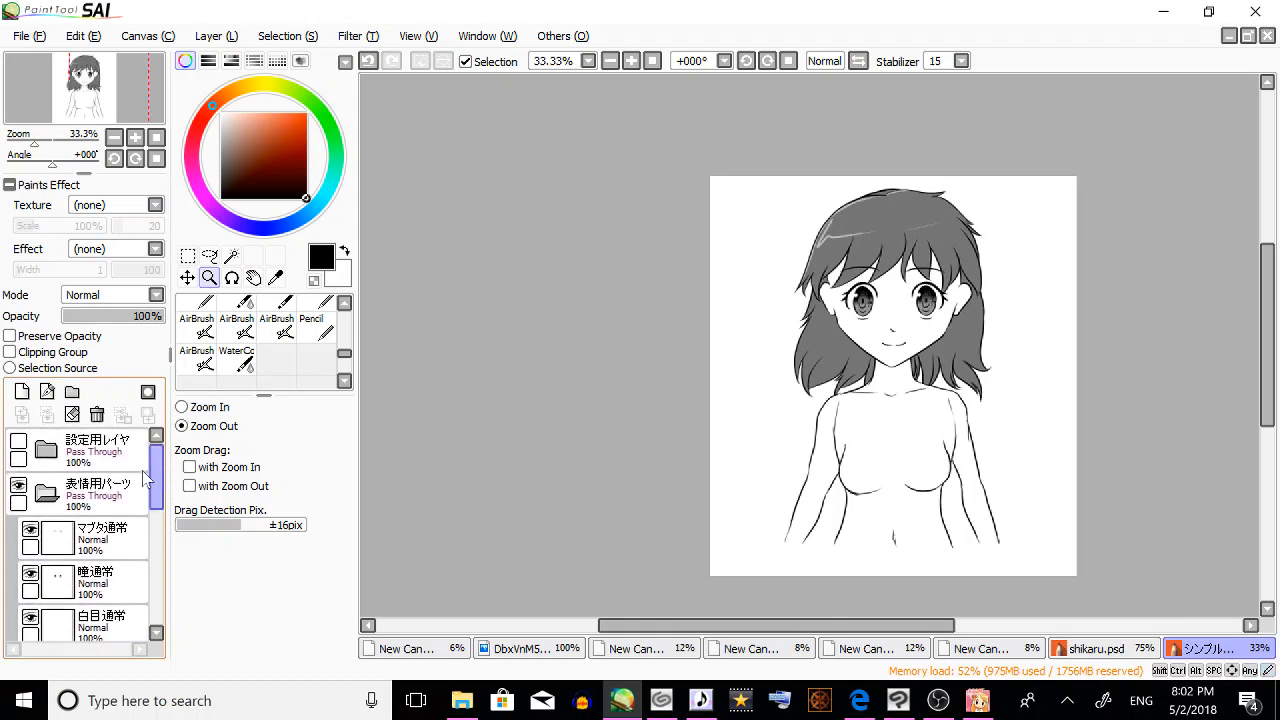
pyautogui.click(46, 493)
pyautogui.click(46, 581)
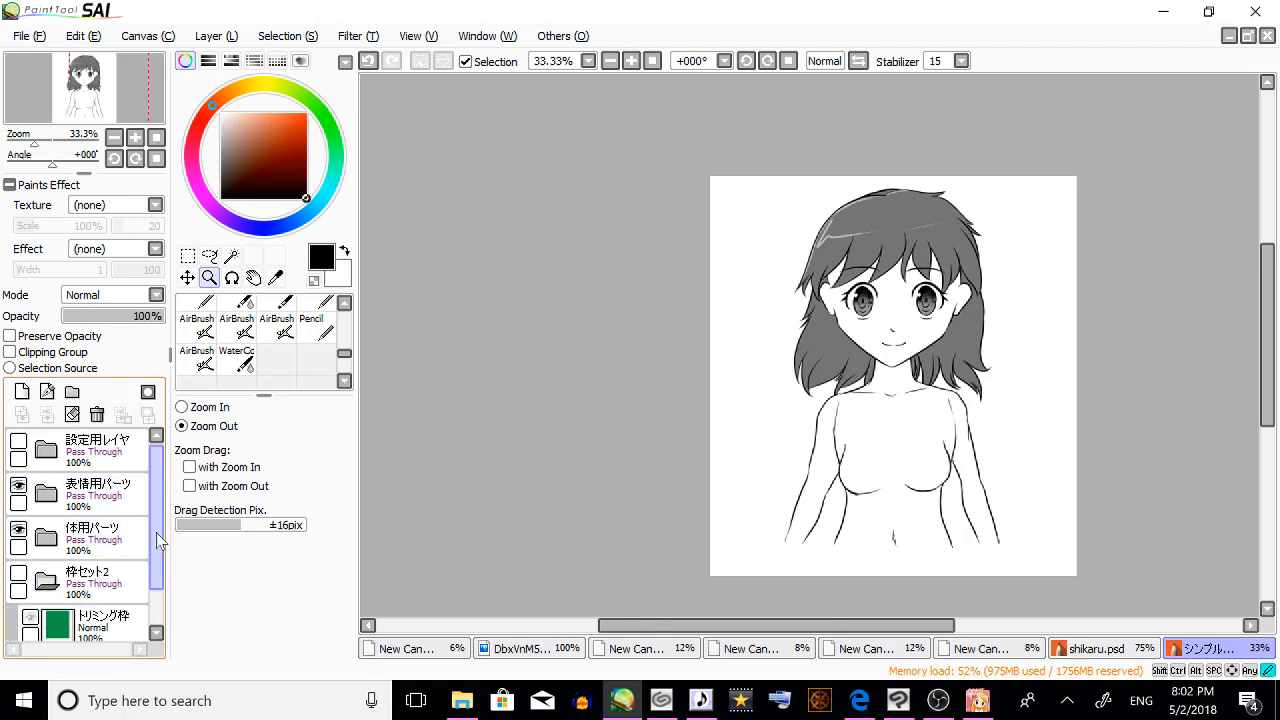
pyautogui.scroll(-1, 50, 585)
pyautogui.click(50, 585)
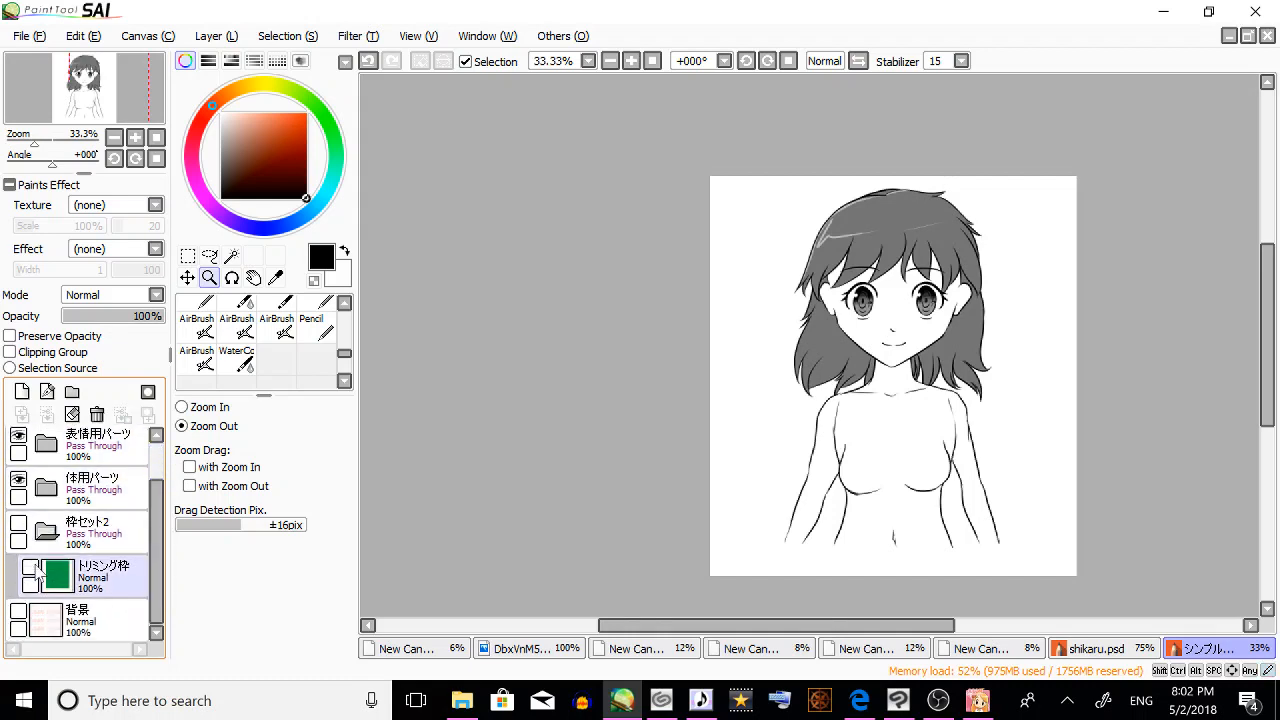
pyautogui.click(30, 568)
pyautogui.click(18, 523)
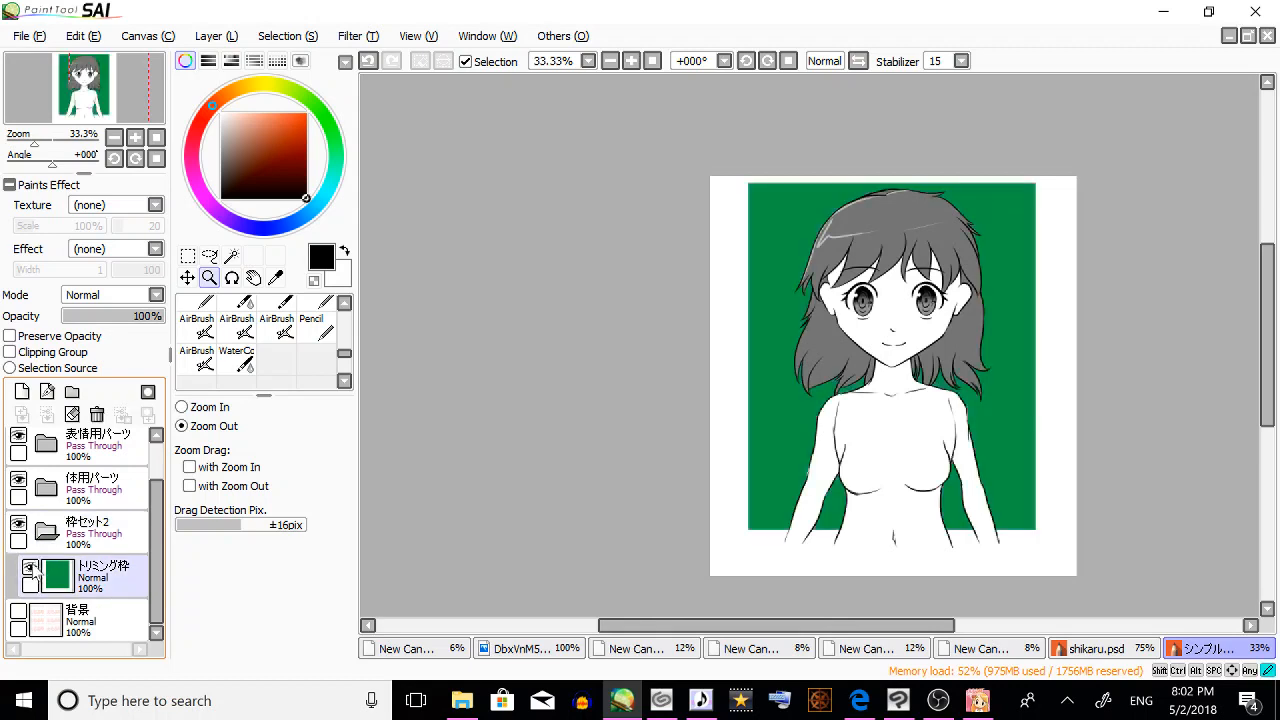
pyautogui.click(87, 619)
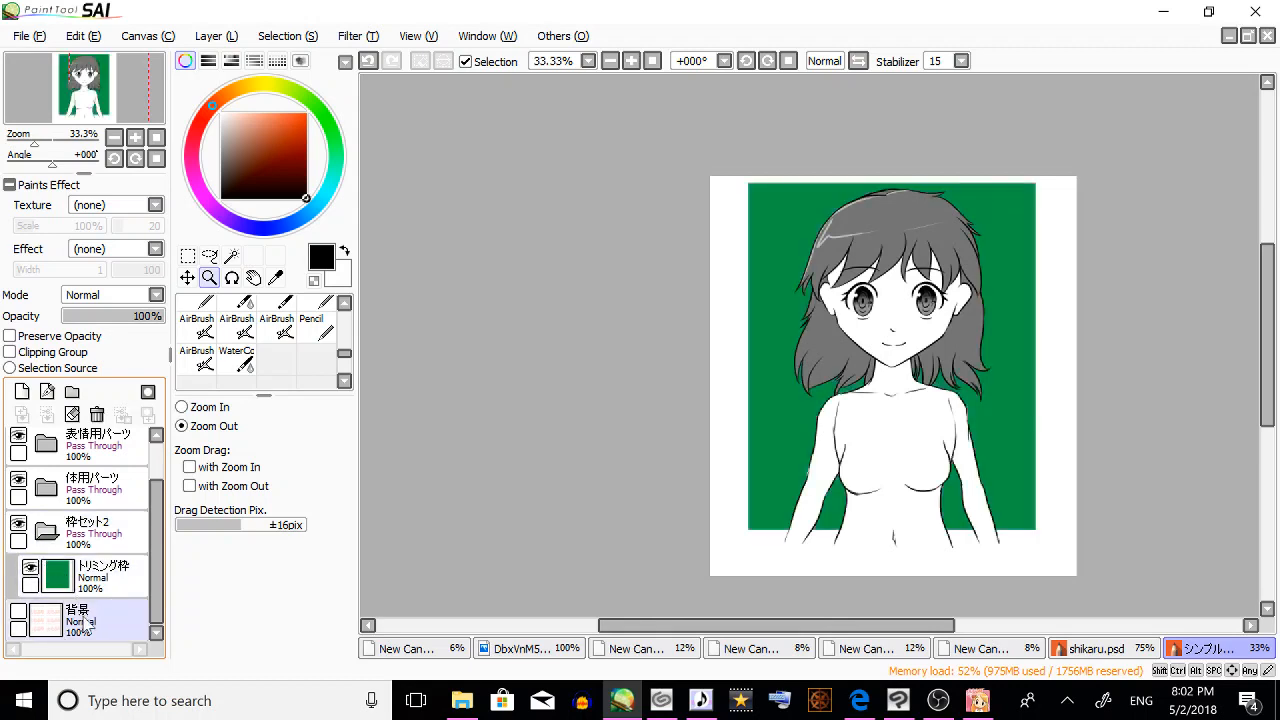
pyautogui.click(22, 569)
pyautogui.click(70, 535)
pyautogui.click(18, 524)
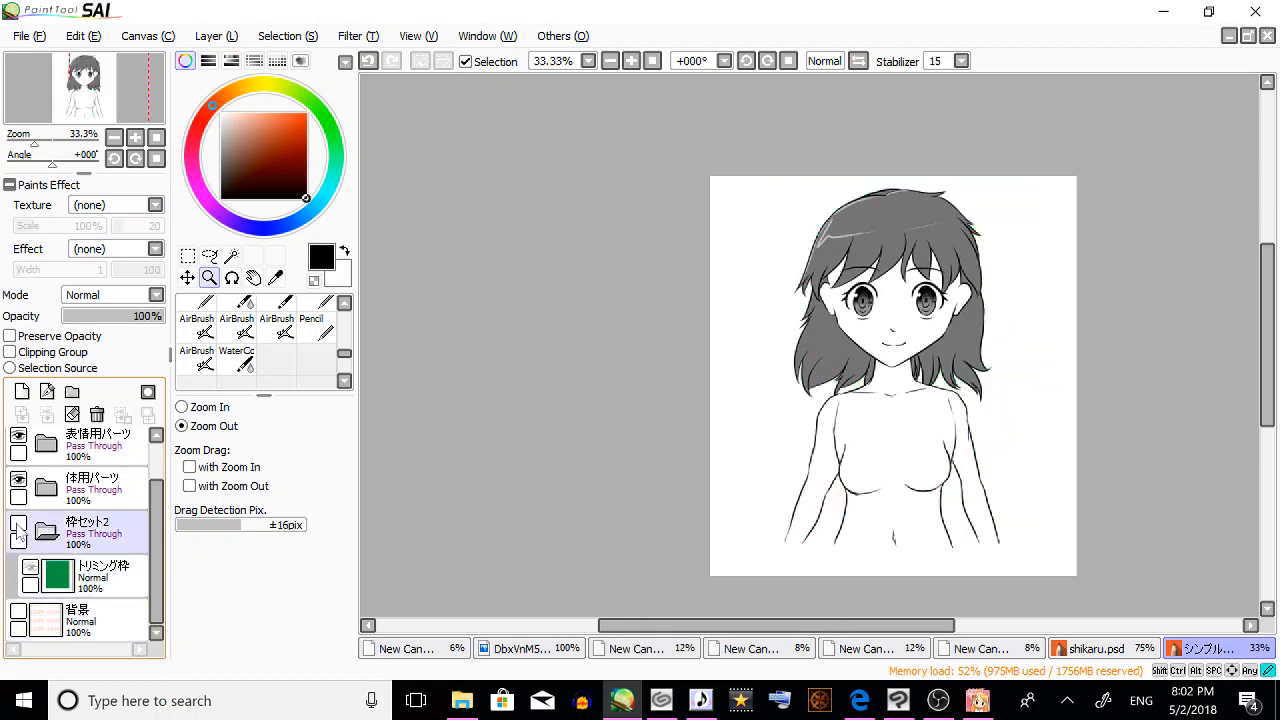
pyautogui.click(18, 524)
# Collapse the 枠セット2 folder and show the 背景 background layer.
pyautogui.click(48, 537)
pyautogui.click(62, 575)
pyautogui.click(19, 567)
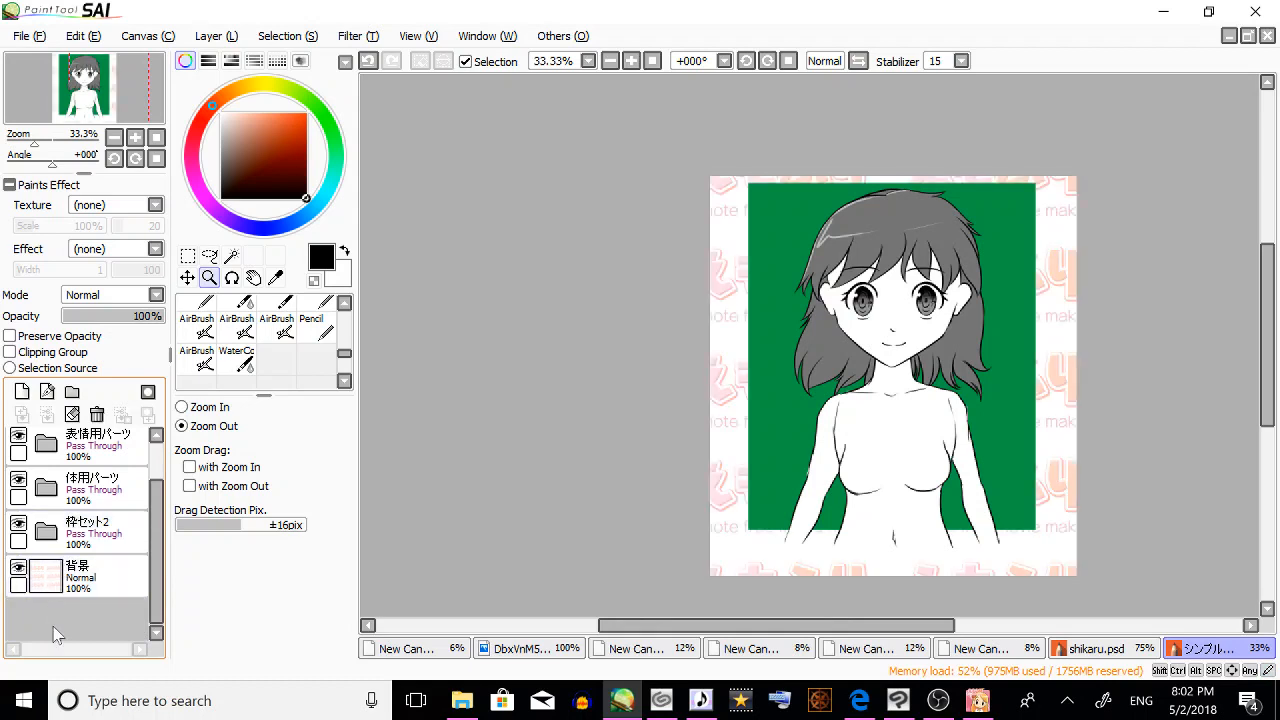
# Save the canvas as a new Photoshop PSD named girl in the シンプルテンプレート正面タイプ folder.
pyautogui.click(28, 36)
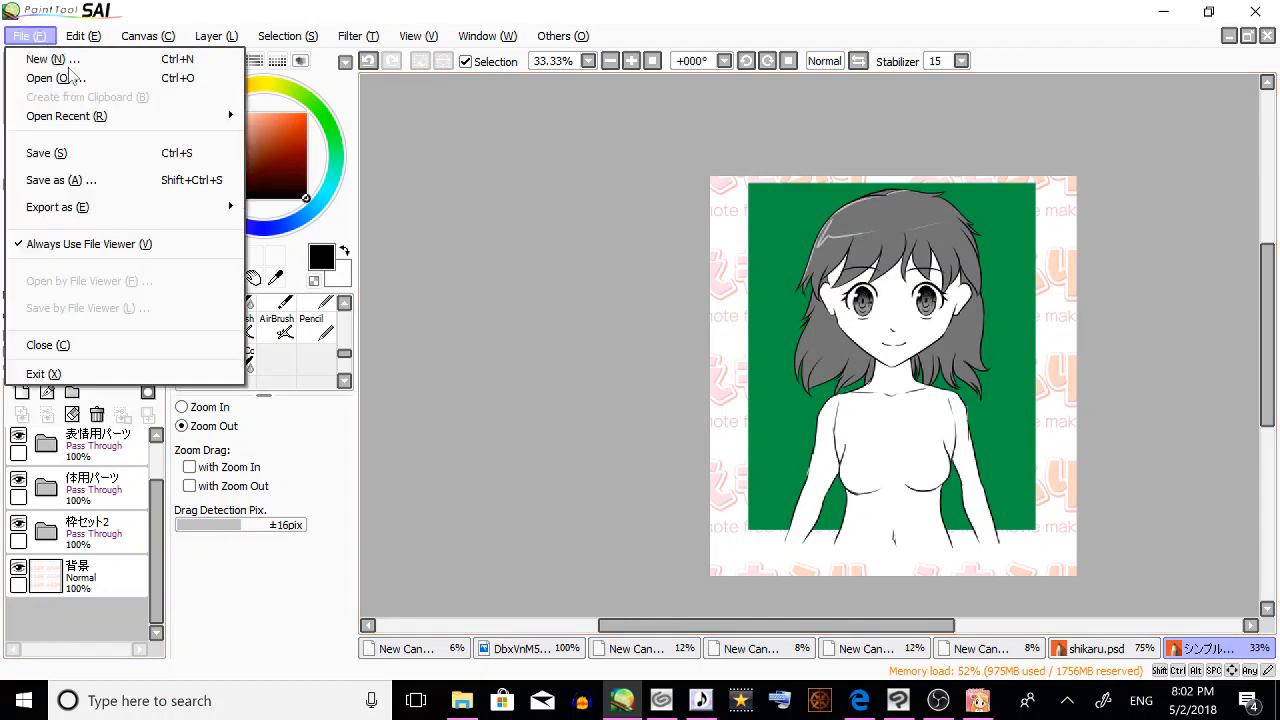
pyautogui.click(108, 177)
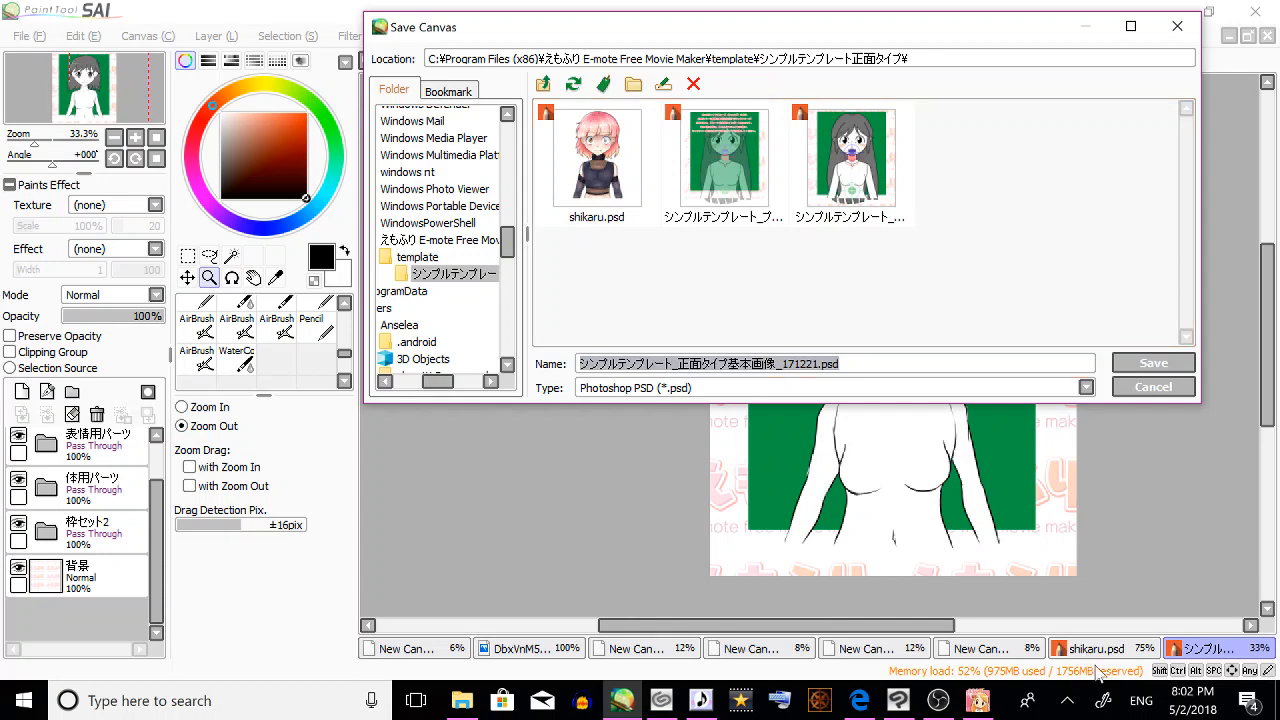
pyautogui.click(785, 706)
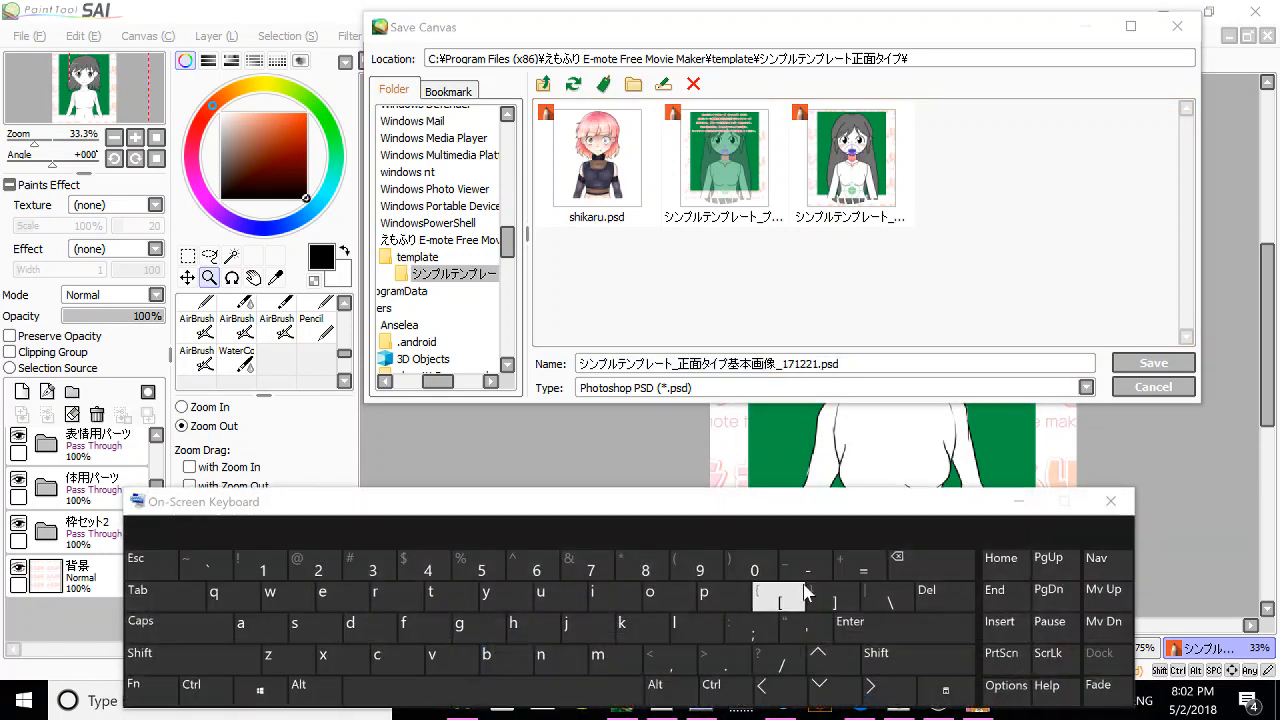
pyautogui.click(484, 638)
pyautogui.click(605, 598)
pyautogui.click(388, 598)
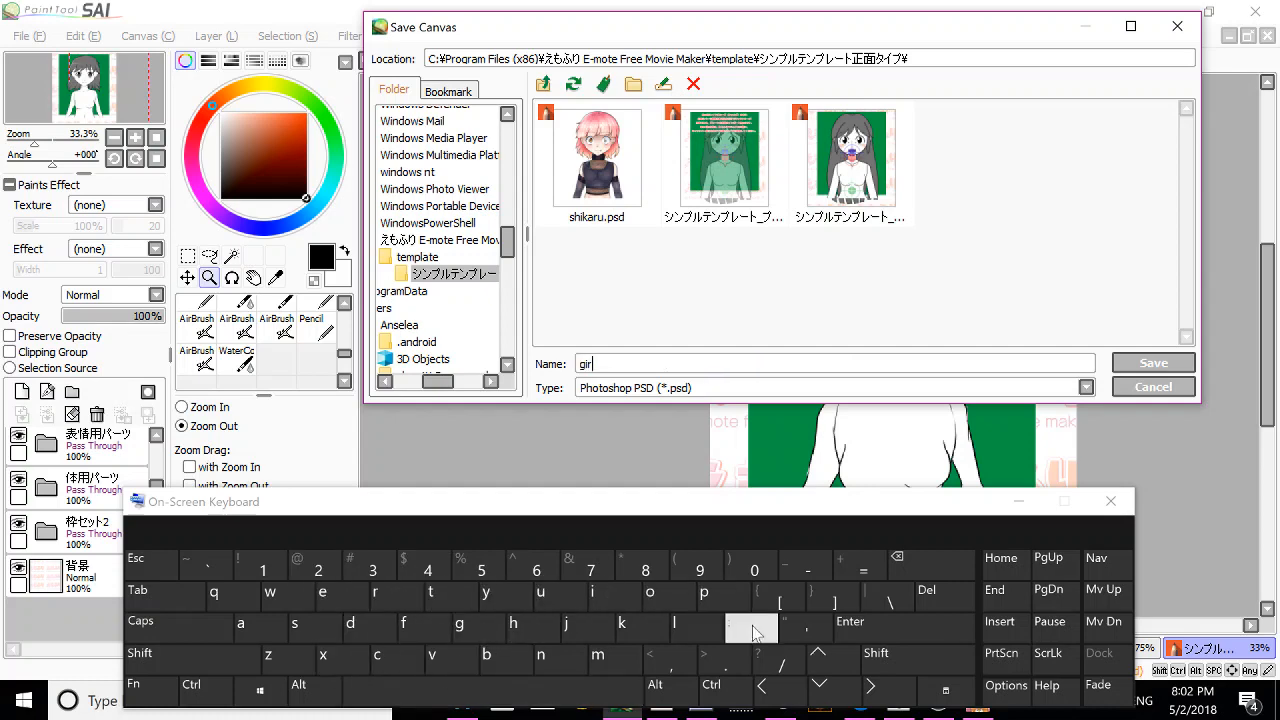
pyautogui.click(680, 627)
pyautogui.click(915, 628)
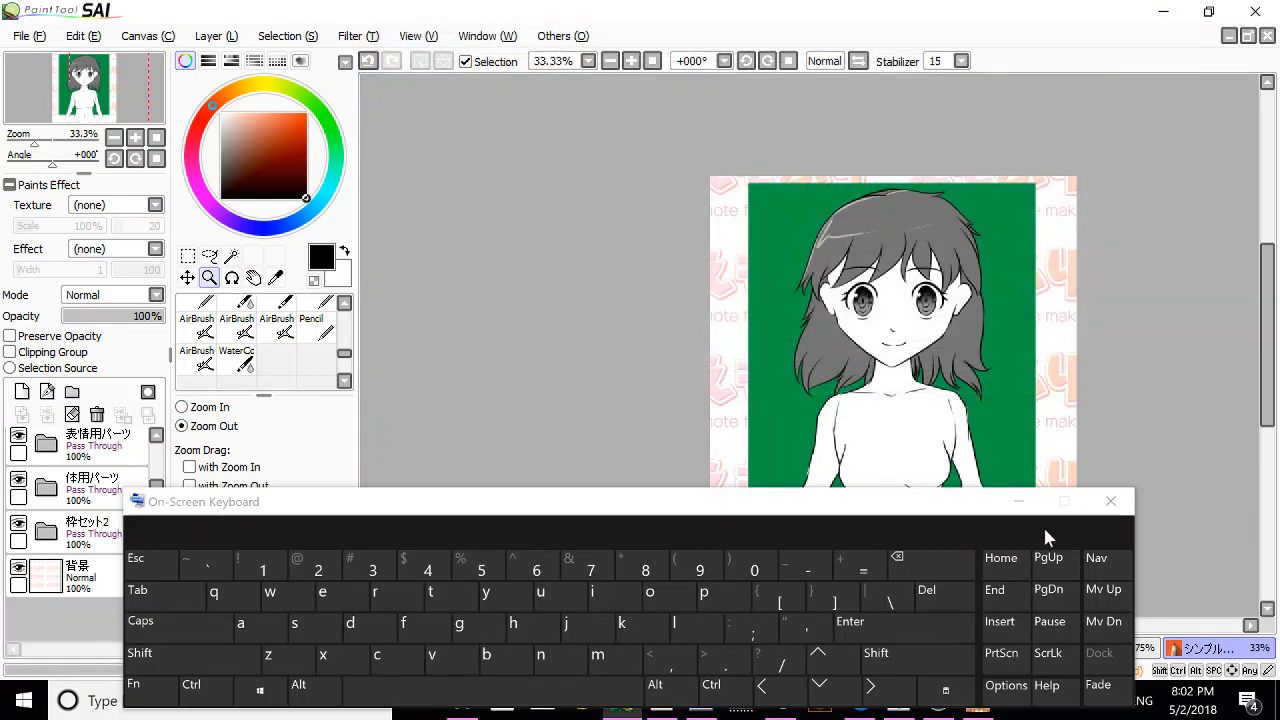
pyautogui.click(1026, 503)
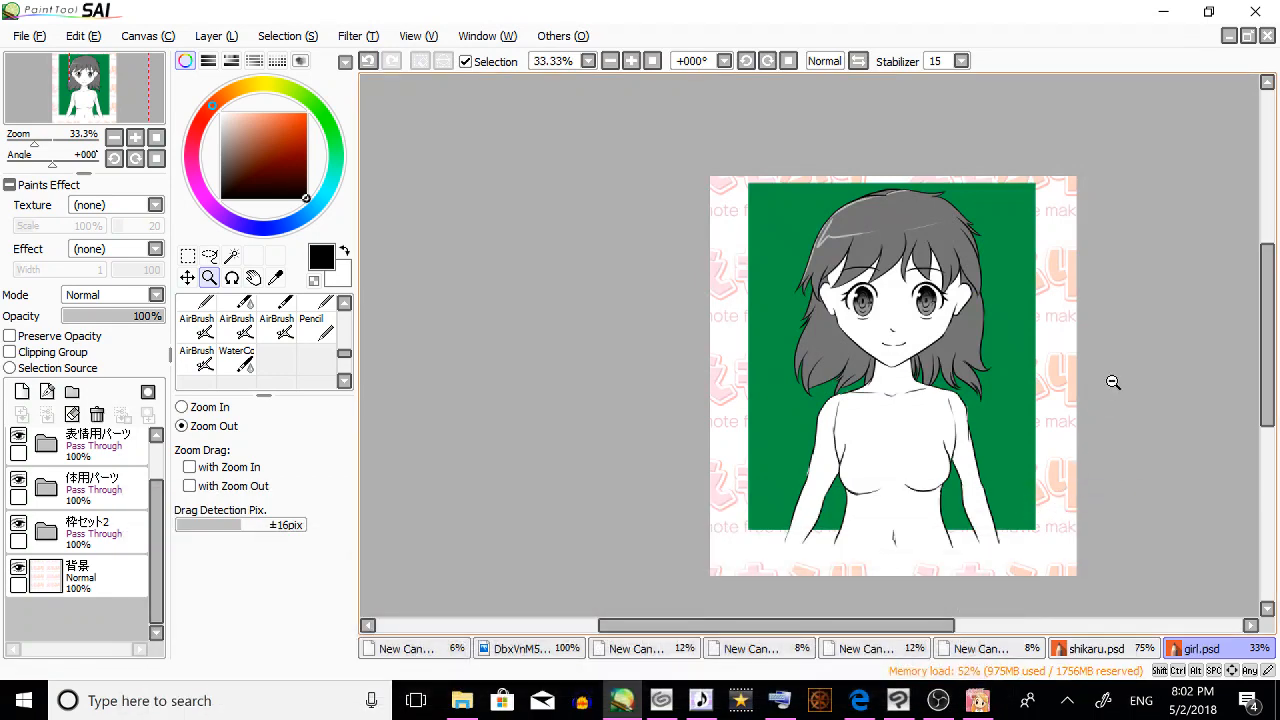
# Switch to the E-mote editor and start importing a single PSD.
pyautogui.click(978, 702)
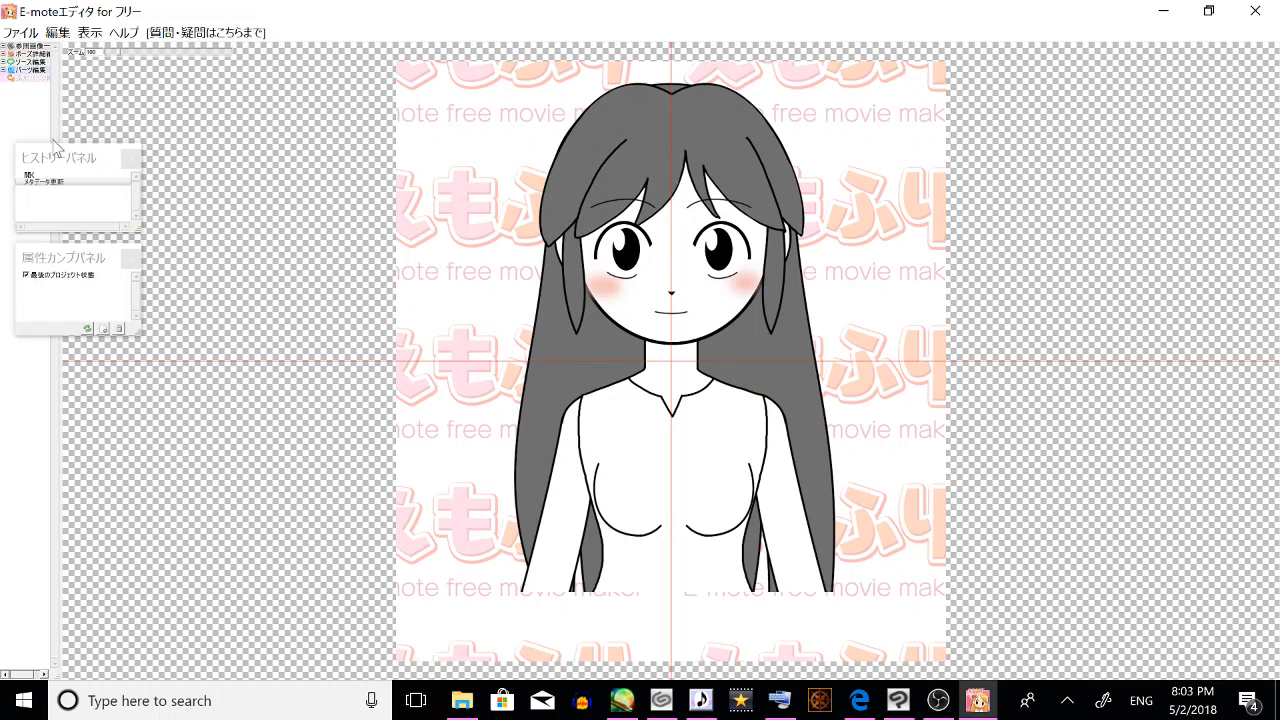
pyautogui.click(20, 32)
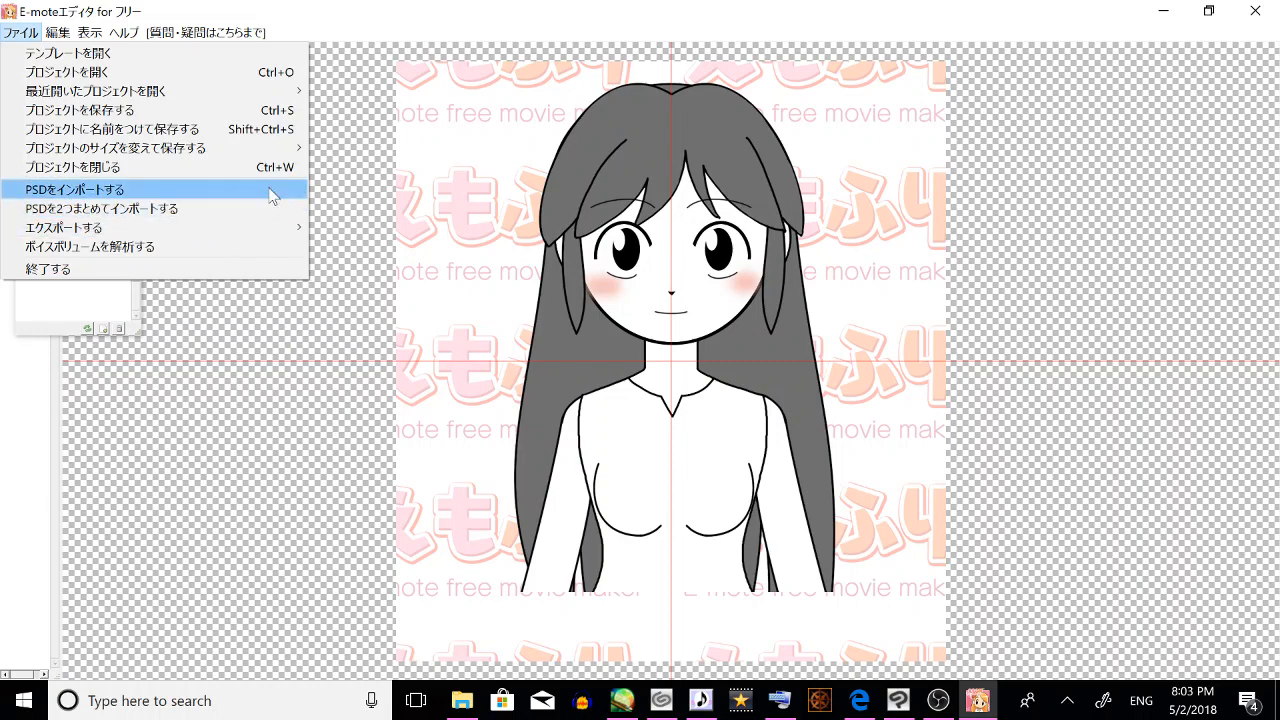
pyautogui.click(268, 191)
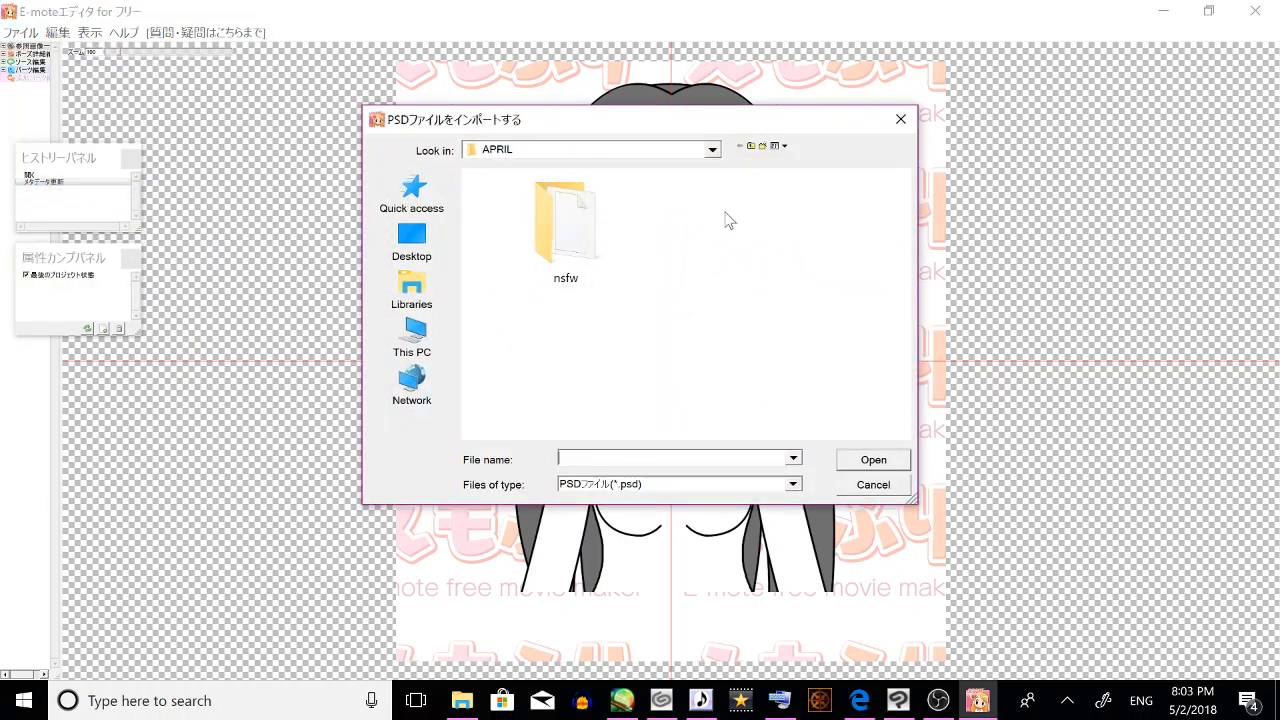
# Load girl.psd from template\シンプルテンプレート正面タイプ in the えもふり E-mote Free Movie Maker folder under Program Files (x86) on drive C.
pyautogui.click(411, 290)
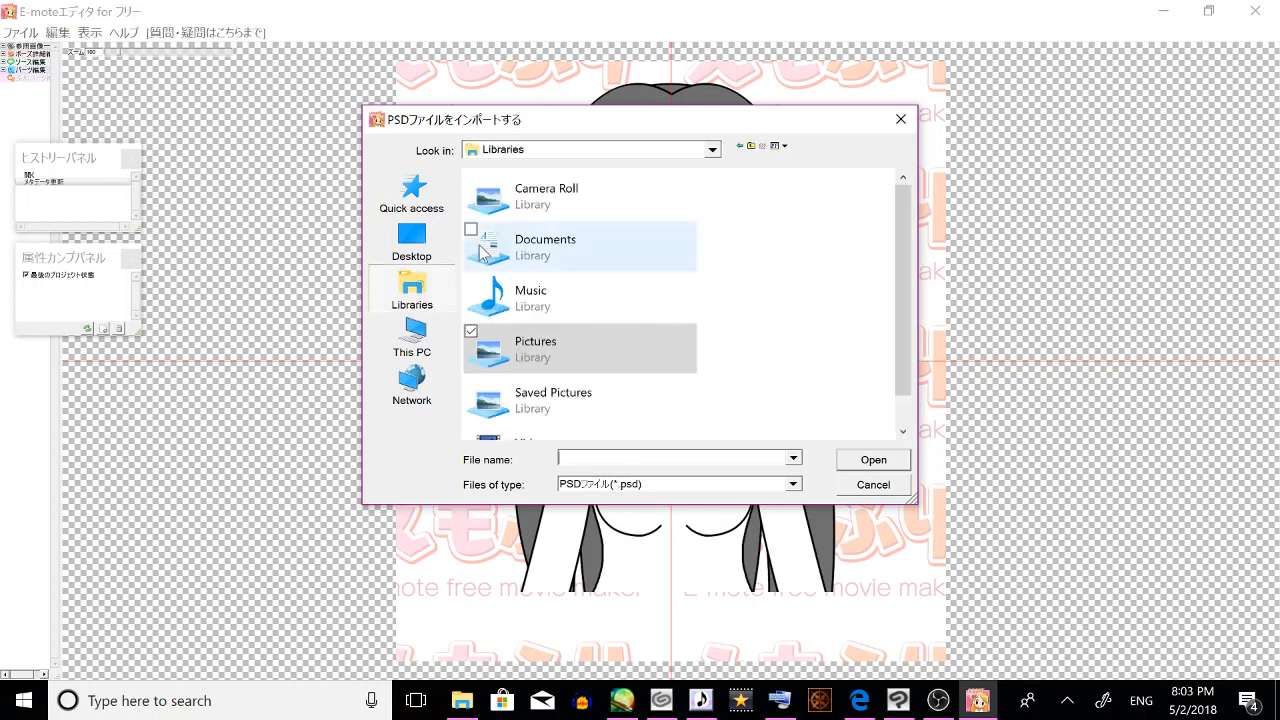
pyautogui.click(810, 310)
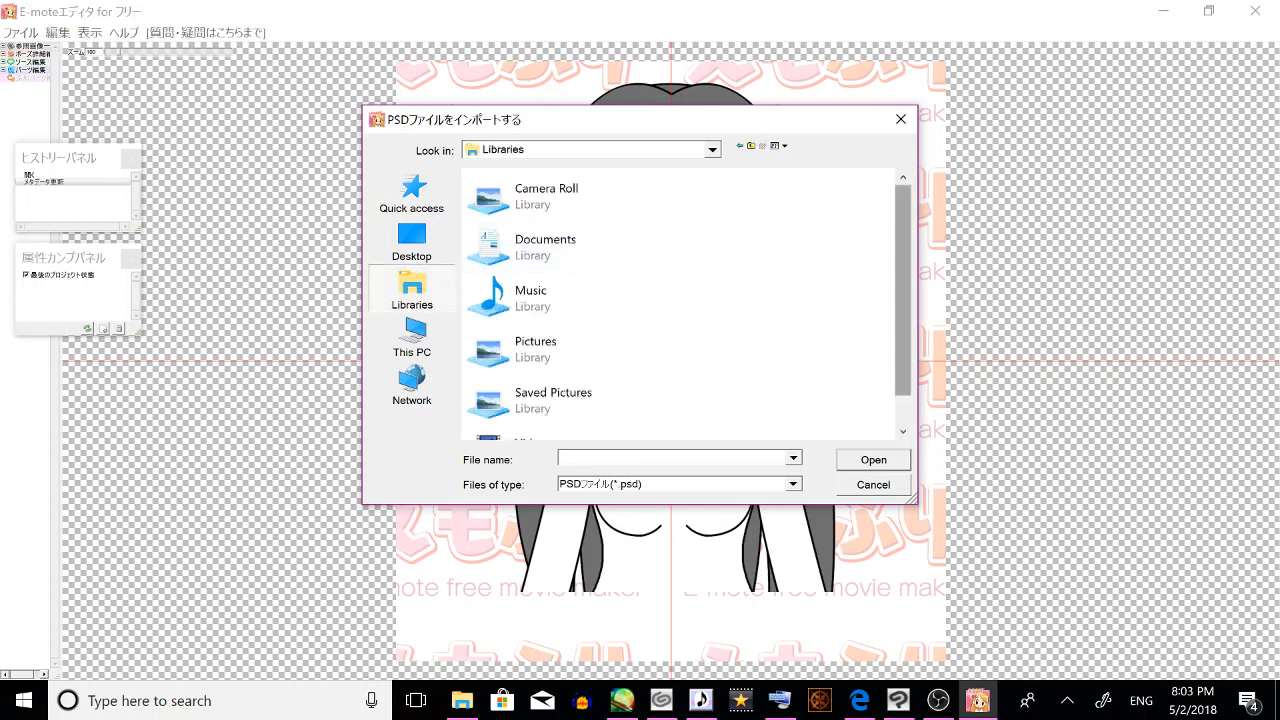
pyautogui.click(411, 336)
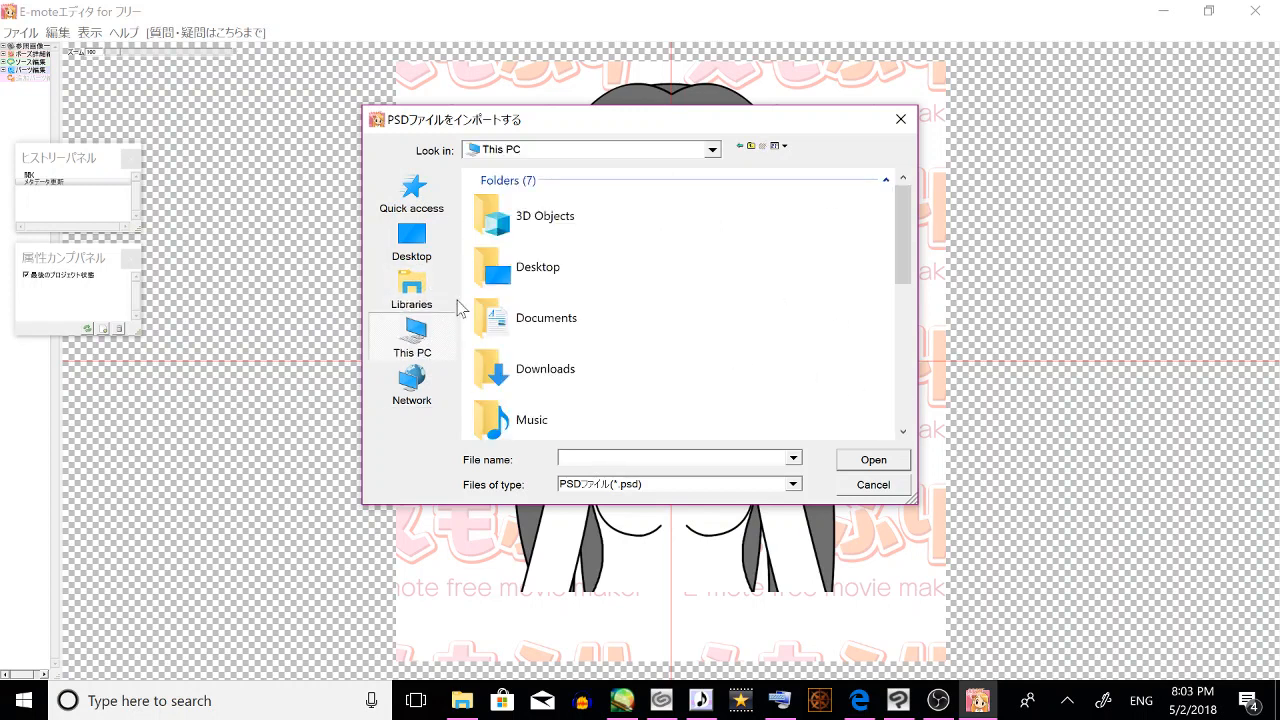
pyautogui.moveTo(904, 258); pyautogui.dragTo(903, 380)
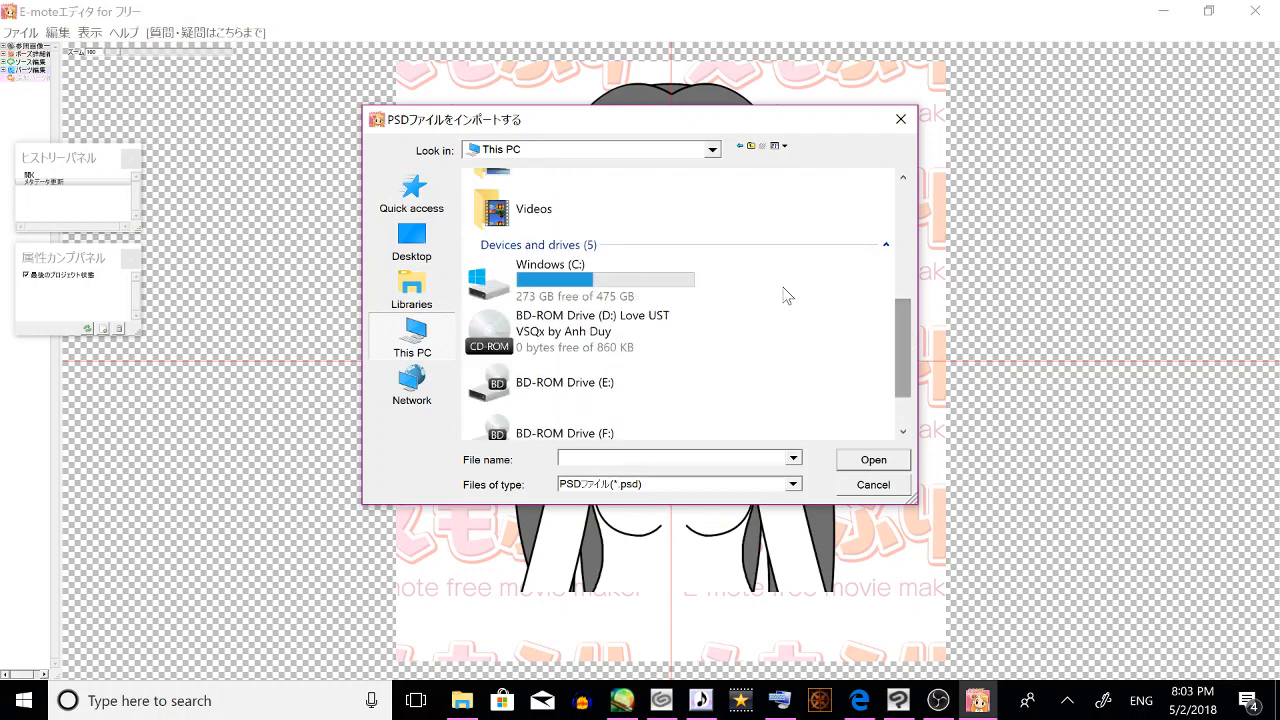
pyautogui.doubleClick(677, 289)
pyautogui.doubleClick(640, 274)
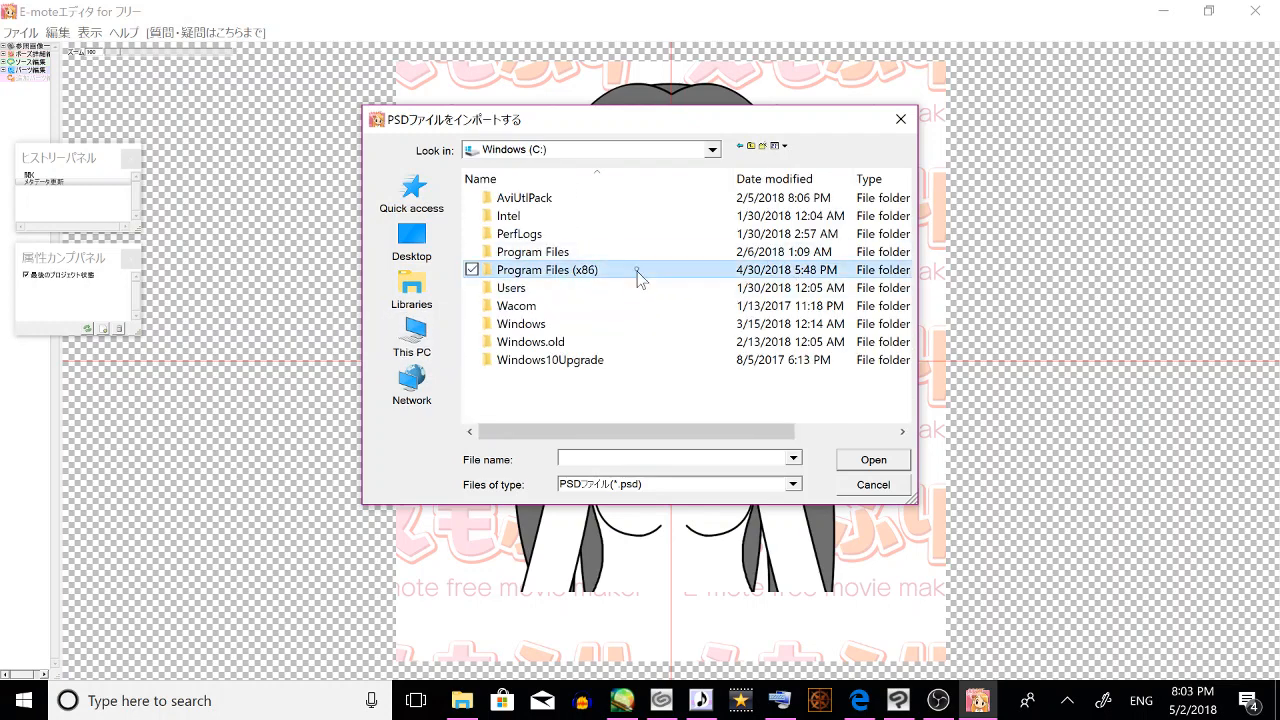
pyautogui.moveTo(900, 252); pyautogui.dragTo(900, 400)
pyautogui.doubleClick(632, 415)
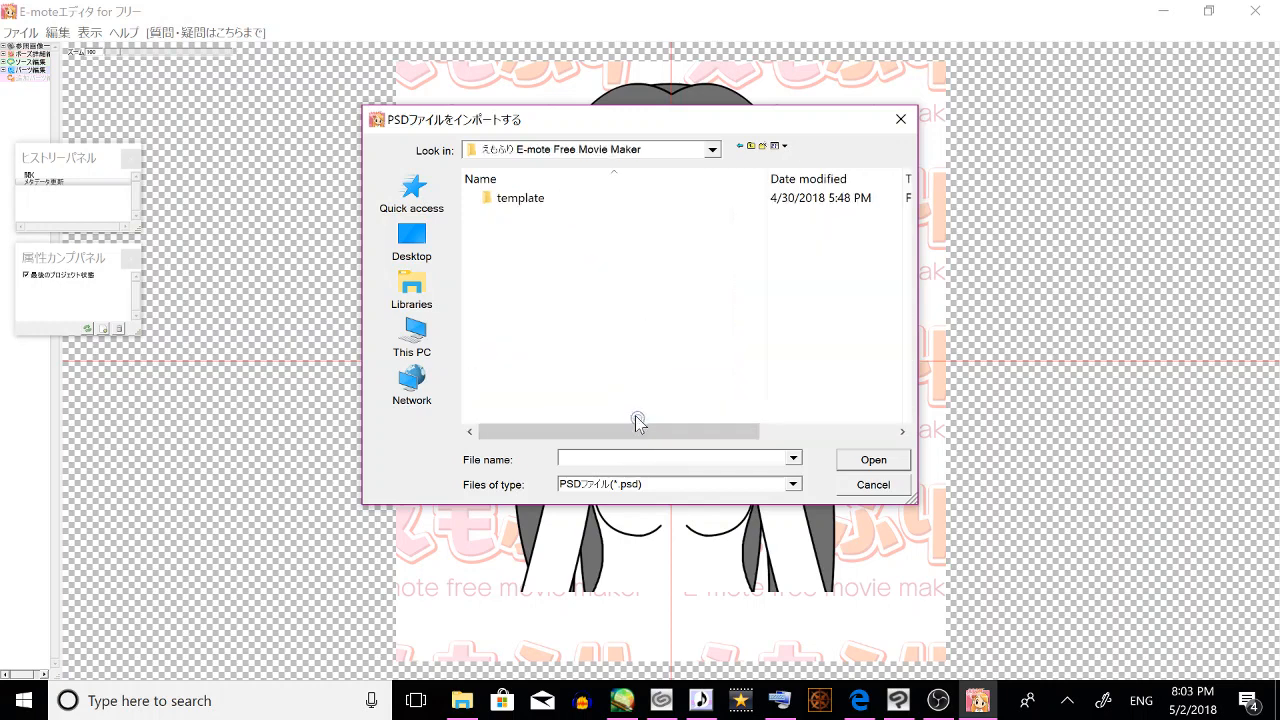
pyautogui.doubleClick(651, 199)
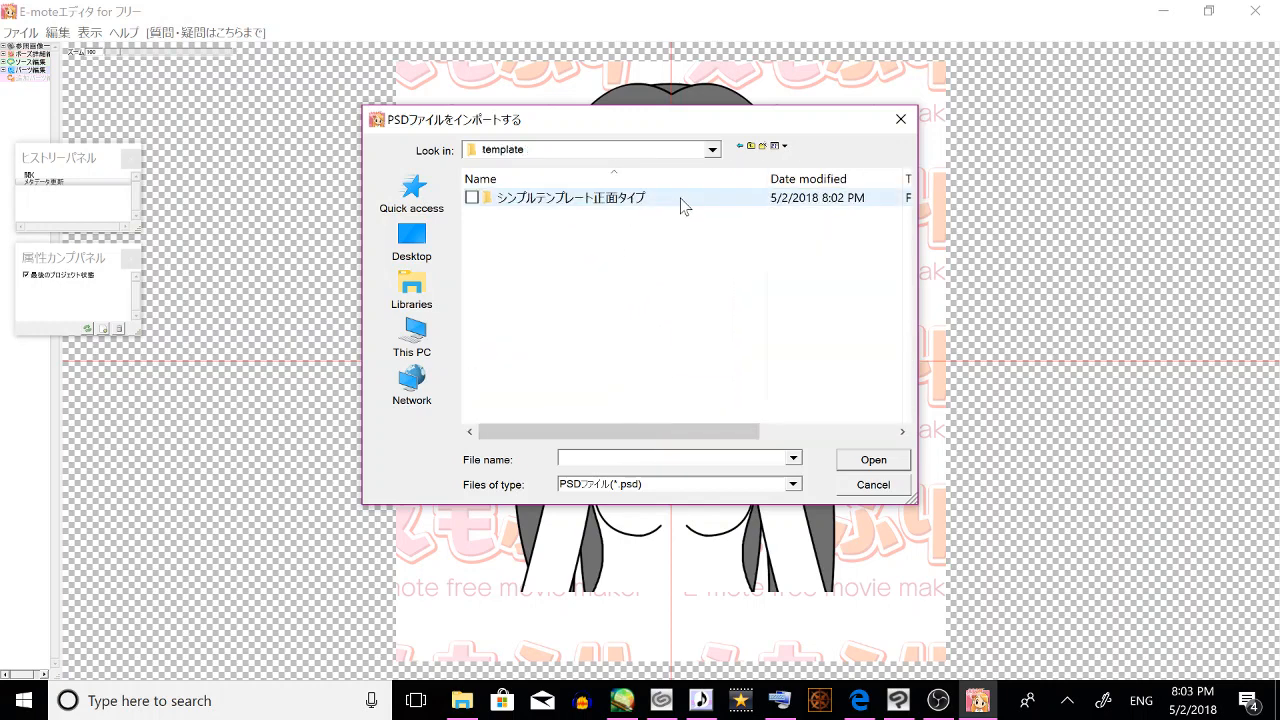
pyautogui.doubleClick(702, 200)
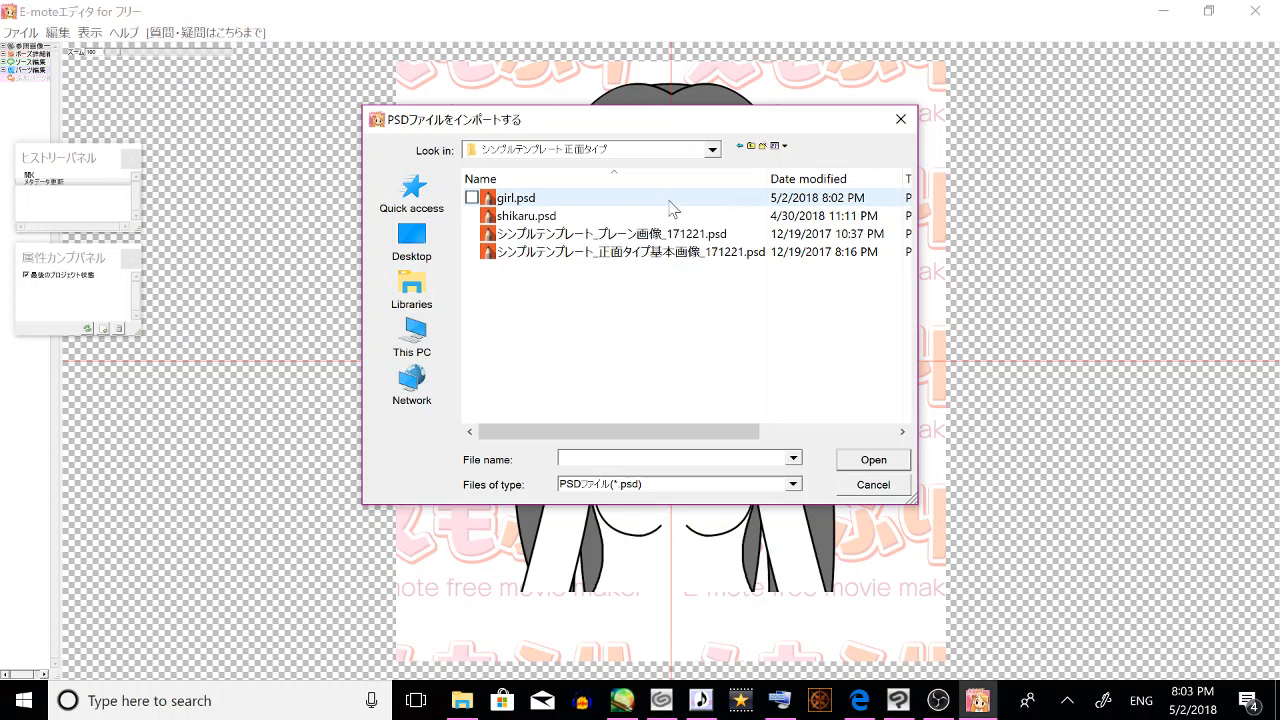
pyautogui.doubleClick(677, 200)
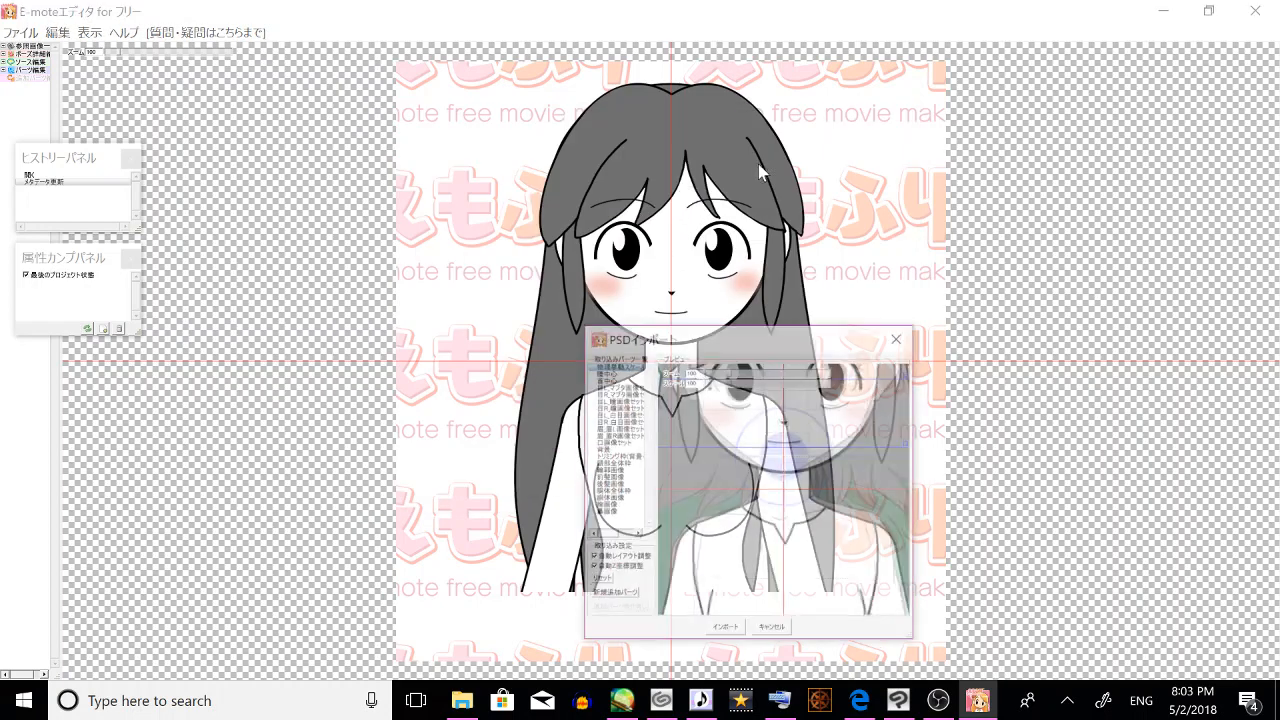
# Enlarge the PSD import dialog and inspect how the center-point parts of girl.psd line up in the preview.
pyautogui.moveTo(825, 342); pyautogui.dragTo(762, 209)
pyautogui.moveTo(853, 511); pyautogui.dragTo(1045, 675)
pyautogui.click(541, 247)
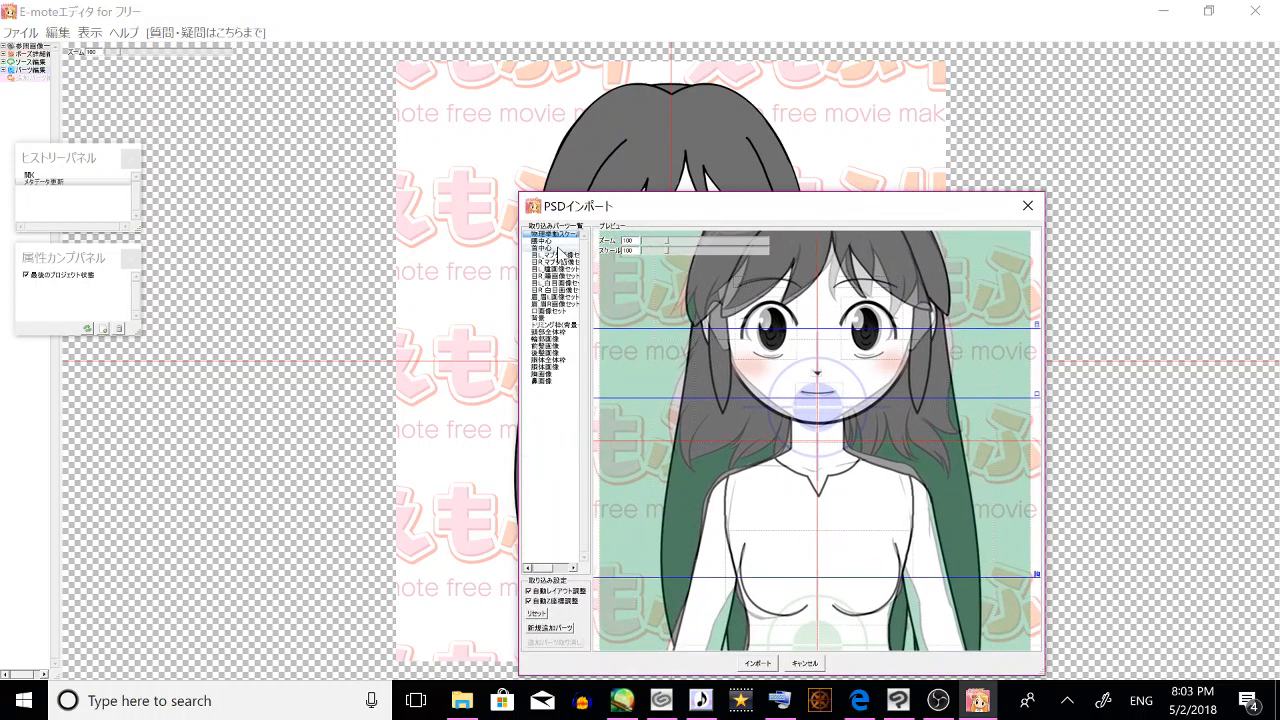
pyautogui.press('Up')
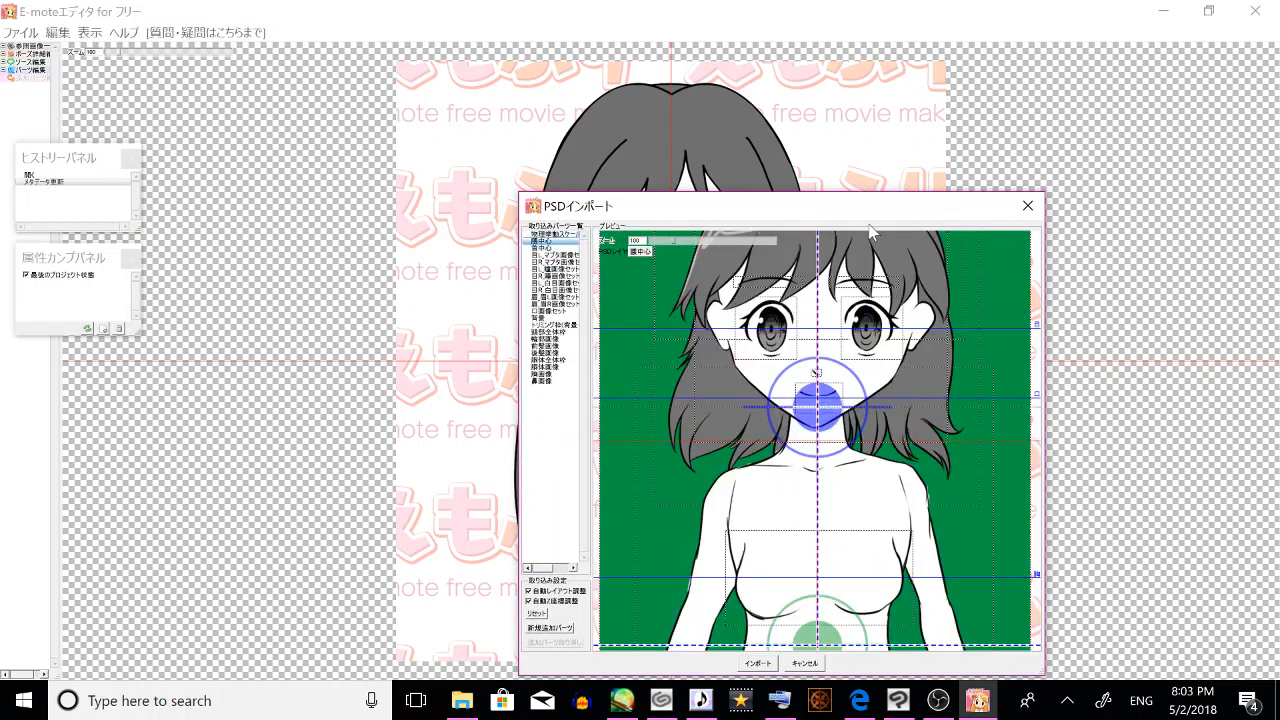
pyautogui.moveTo(853, 218); pyautogui.dragTo(744, 75)
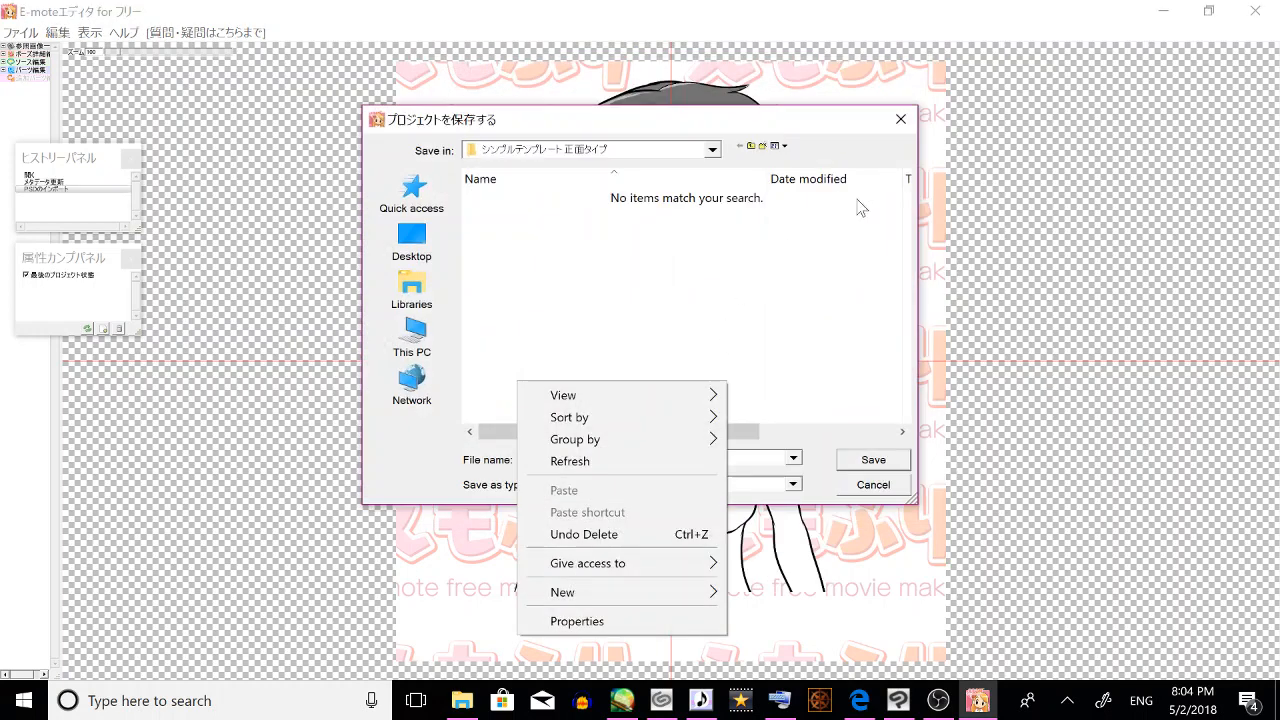
# Cancel saving the project, then expand the pose details section and open the second basic sample timeline.
pyautogui.click(886, 228)
pyautogui.click(897, 120)
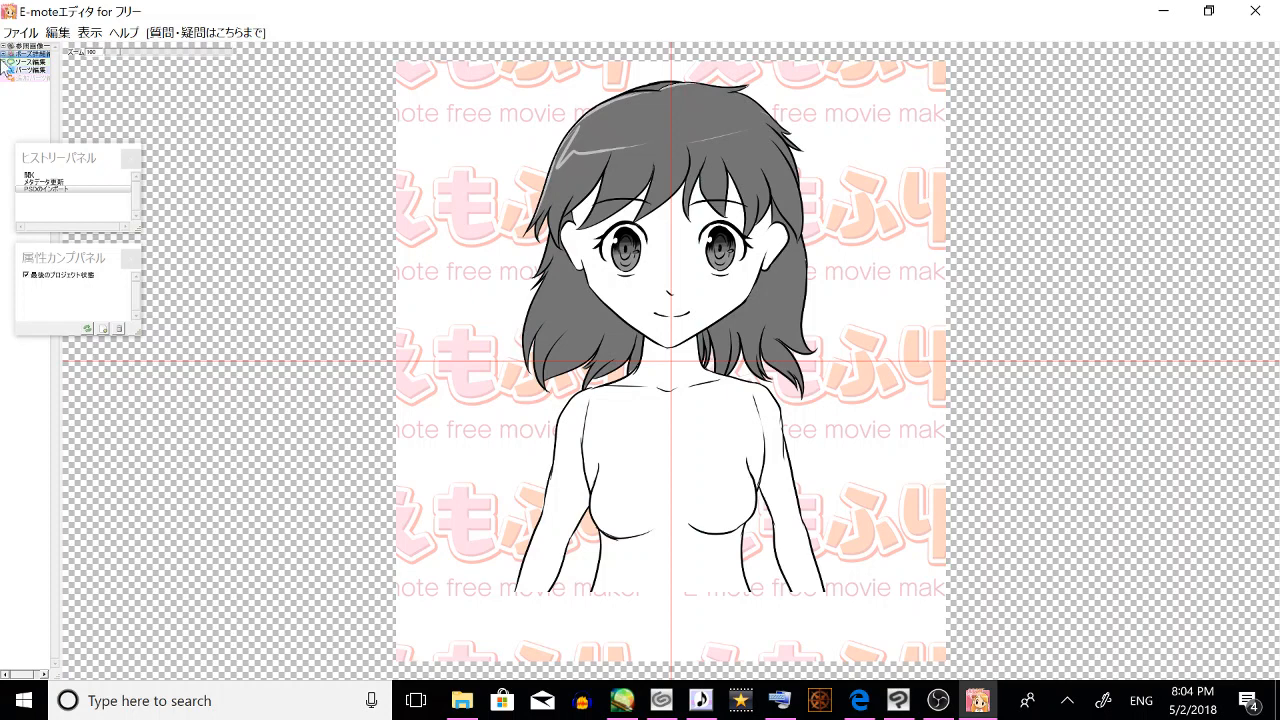
pyautogui.click(8, 62)
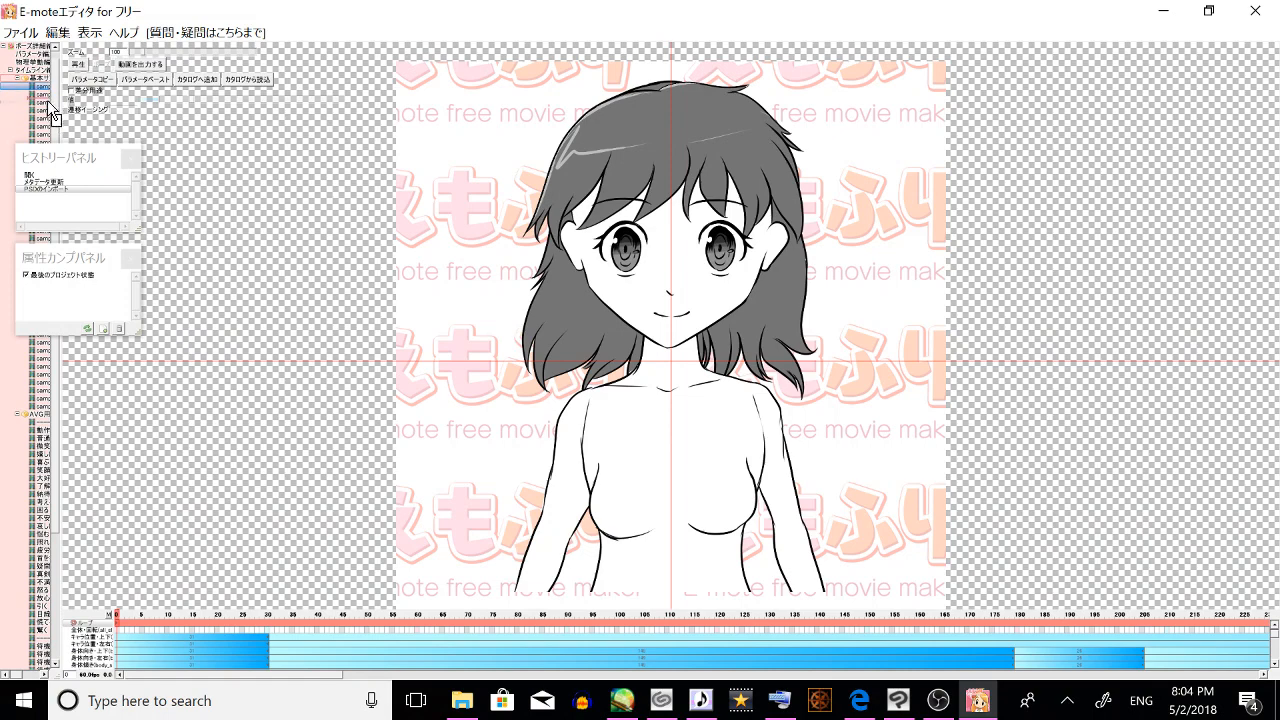
pyautogui.click(44, 94)
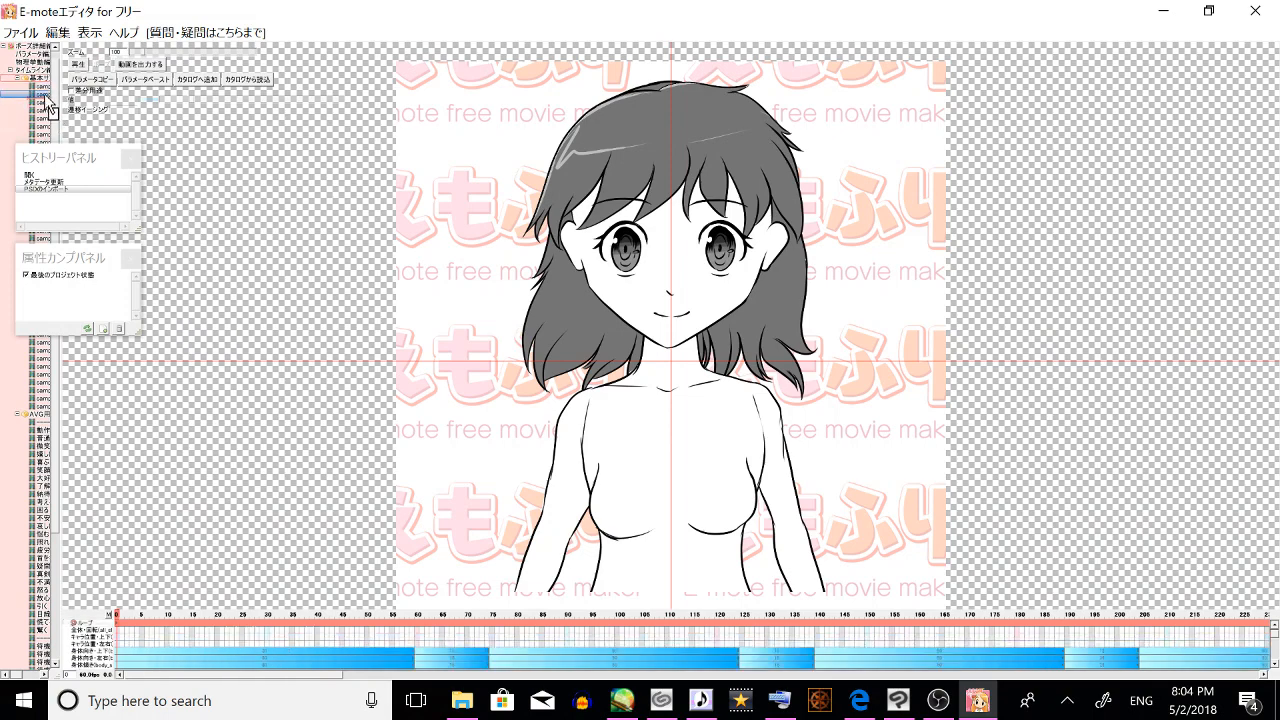
pyautogui.click(755, 432)
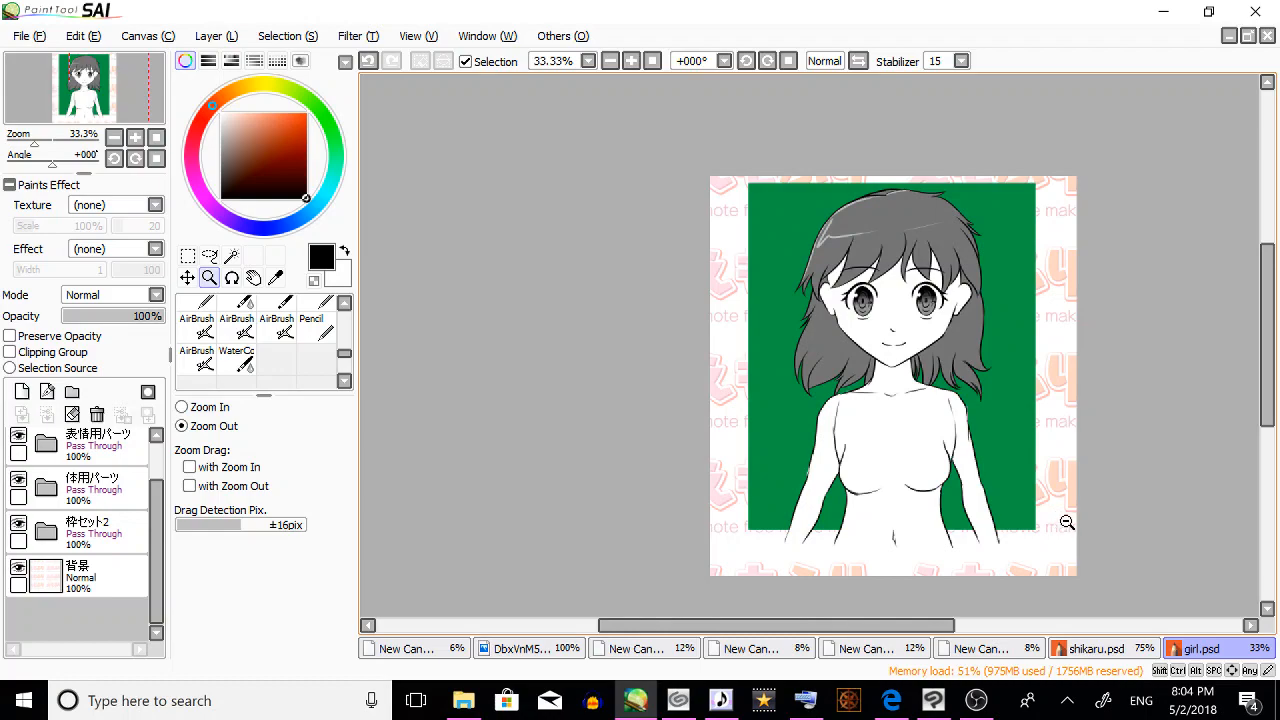
# Minimize the painting program, move the OBS window aside and launch E-mote Free Movie Maker from the desktop.
pyautogui.click(1163, 12)
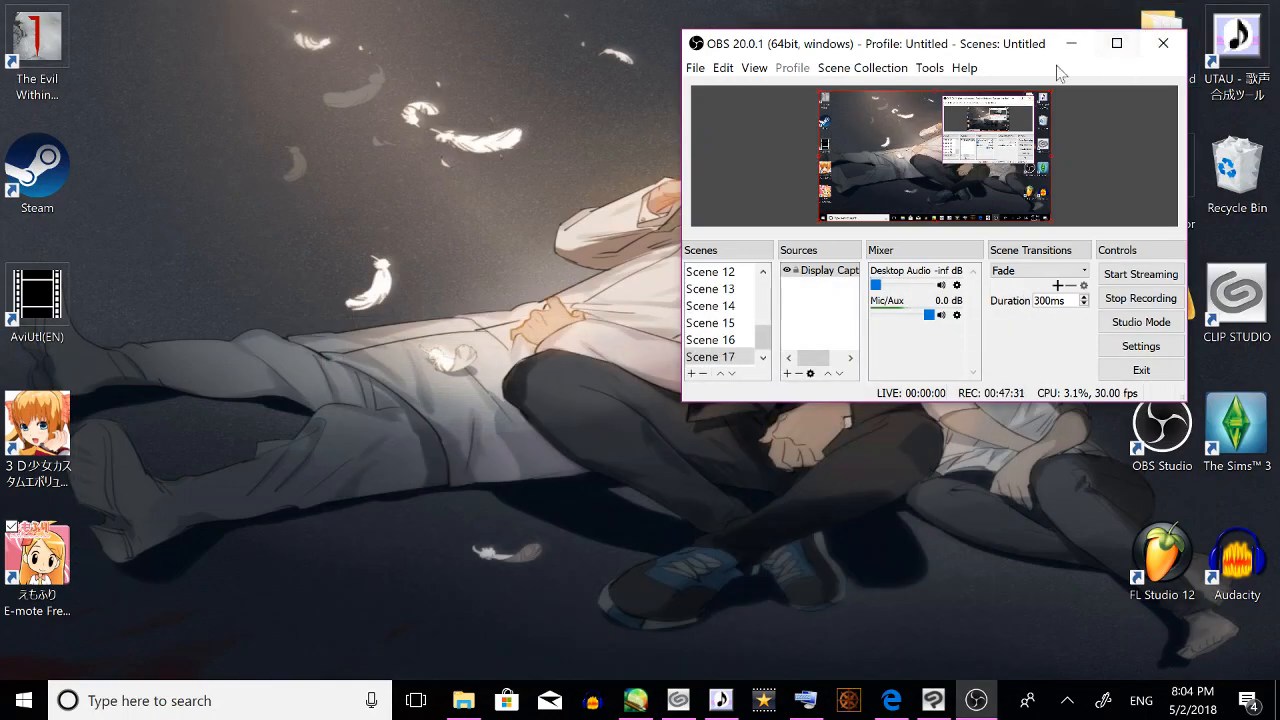
pyautogui.moveTo(923, 45); pyautogui.dragTo(1080, 372)
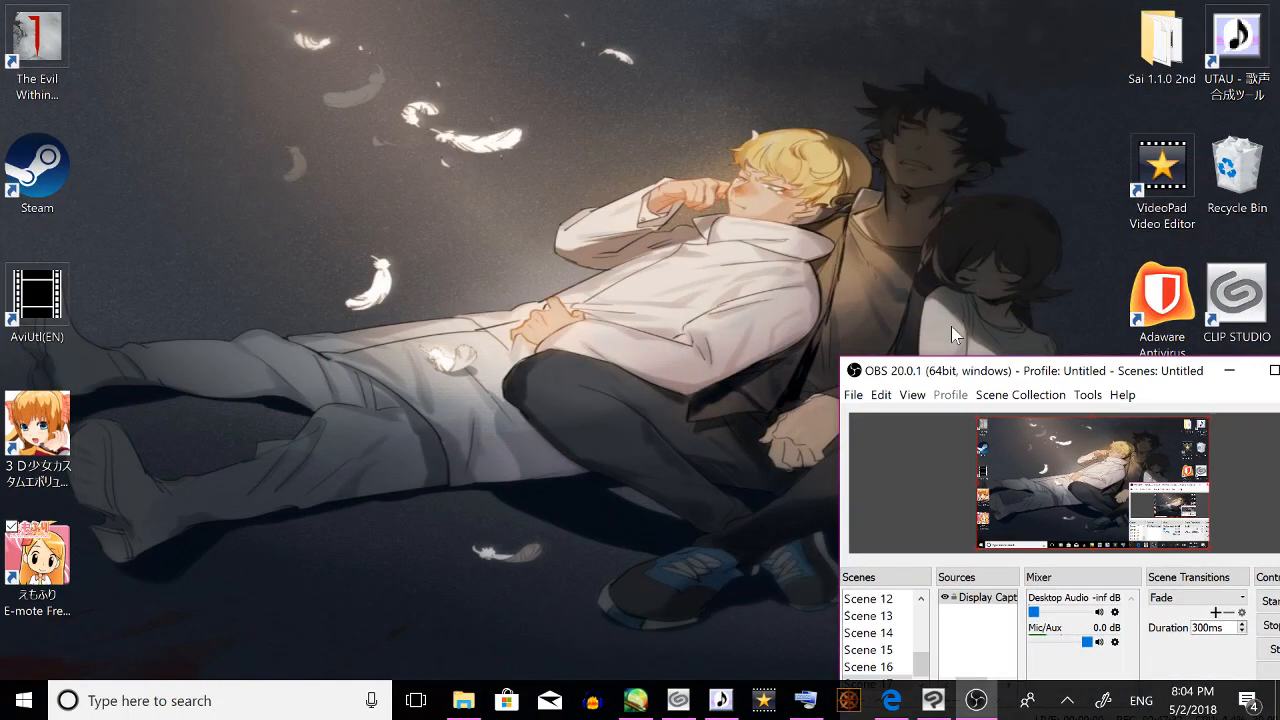
pyautogui.click(50, 578)
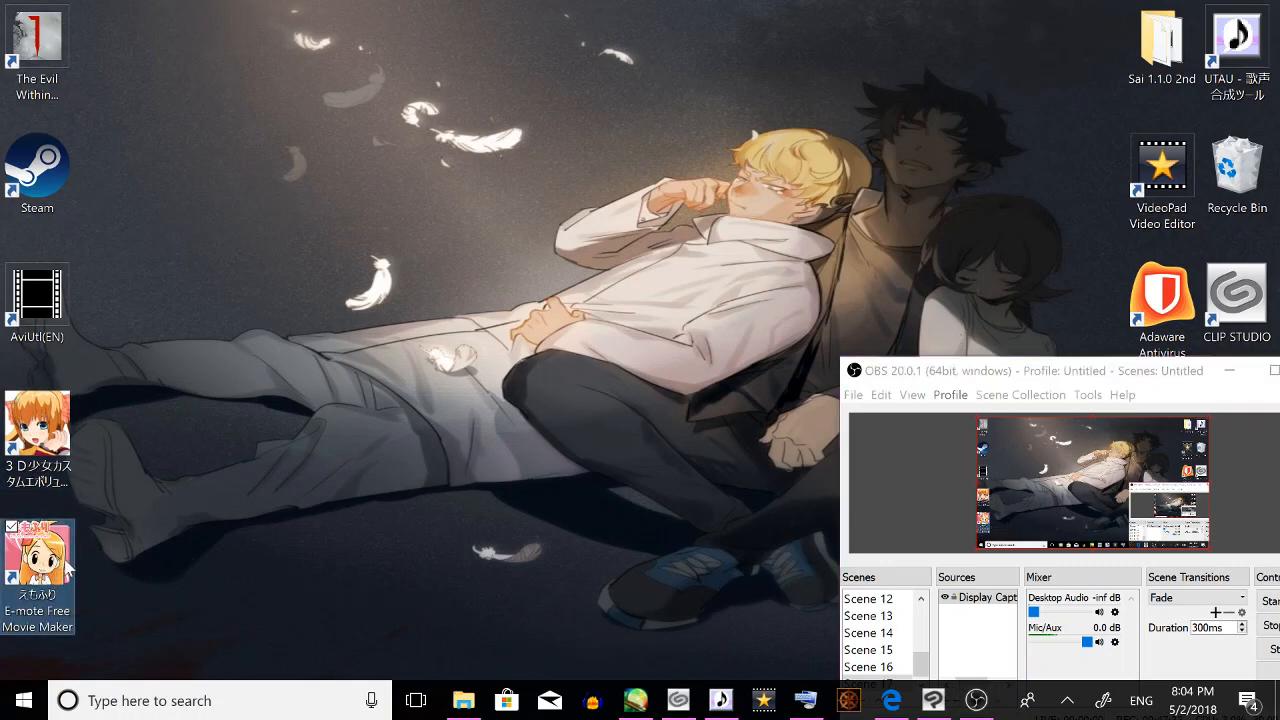
pyautogui.doubleClick(45, 592)
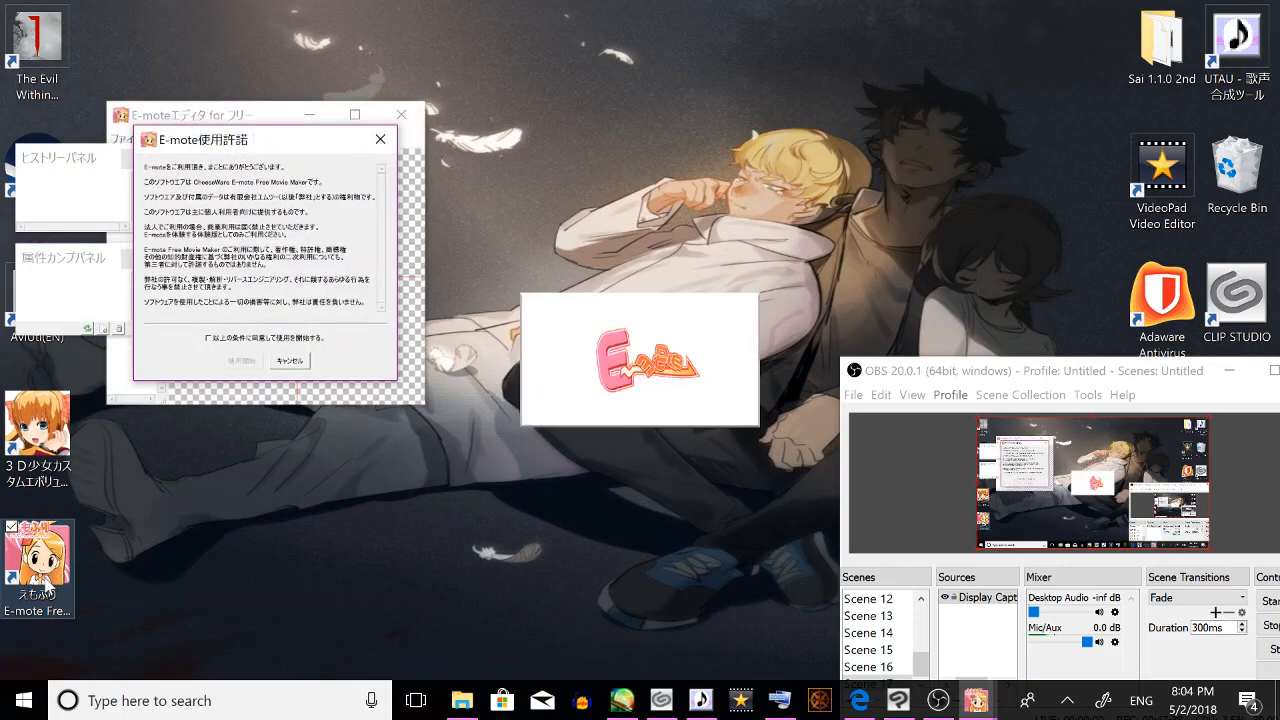
# Accept the E-mote terms of use, minimize the tutorial web page and maximize the editor window.
pyautogui.click(208, 339)
pyautogui.click(246, 364)
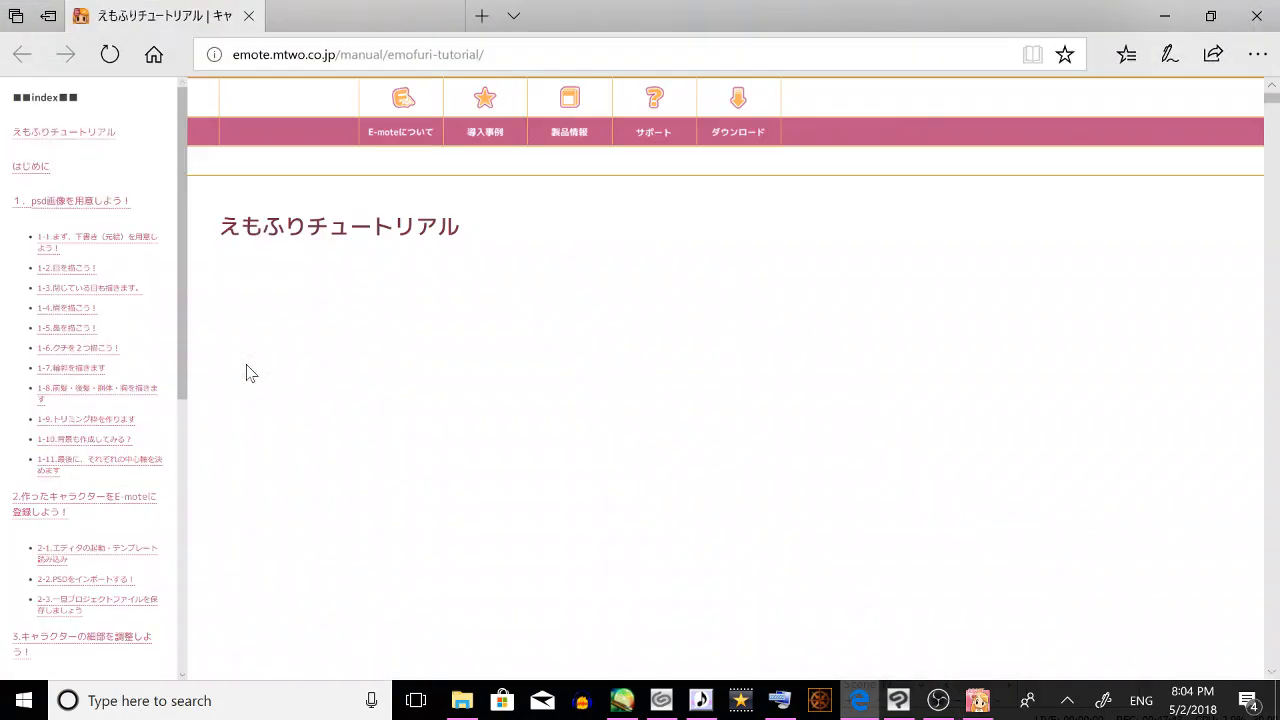
pyautogui.click(1165, 16)
pyautogui.click(354, 114)
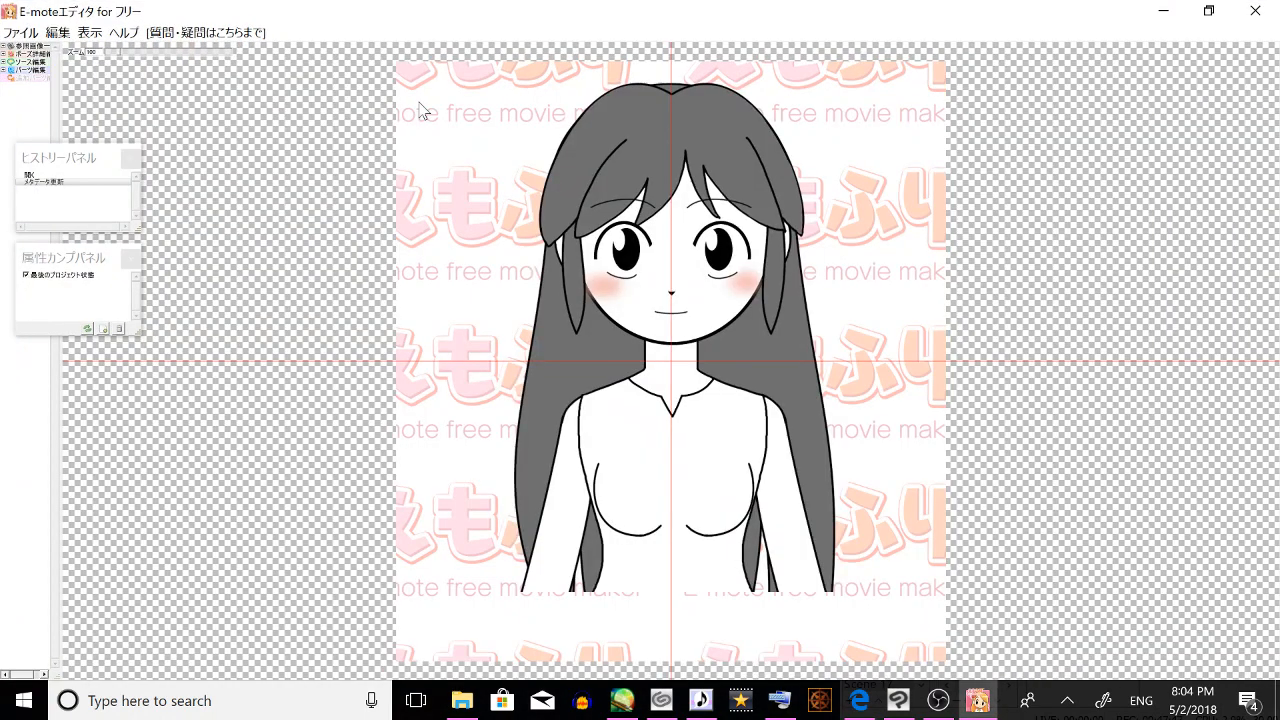
# Import girl.psd with the combined two-PSD import, disabling automatic Z-coordinate adjustment for creating differences.
pyautogui.click(20, 32)
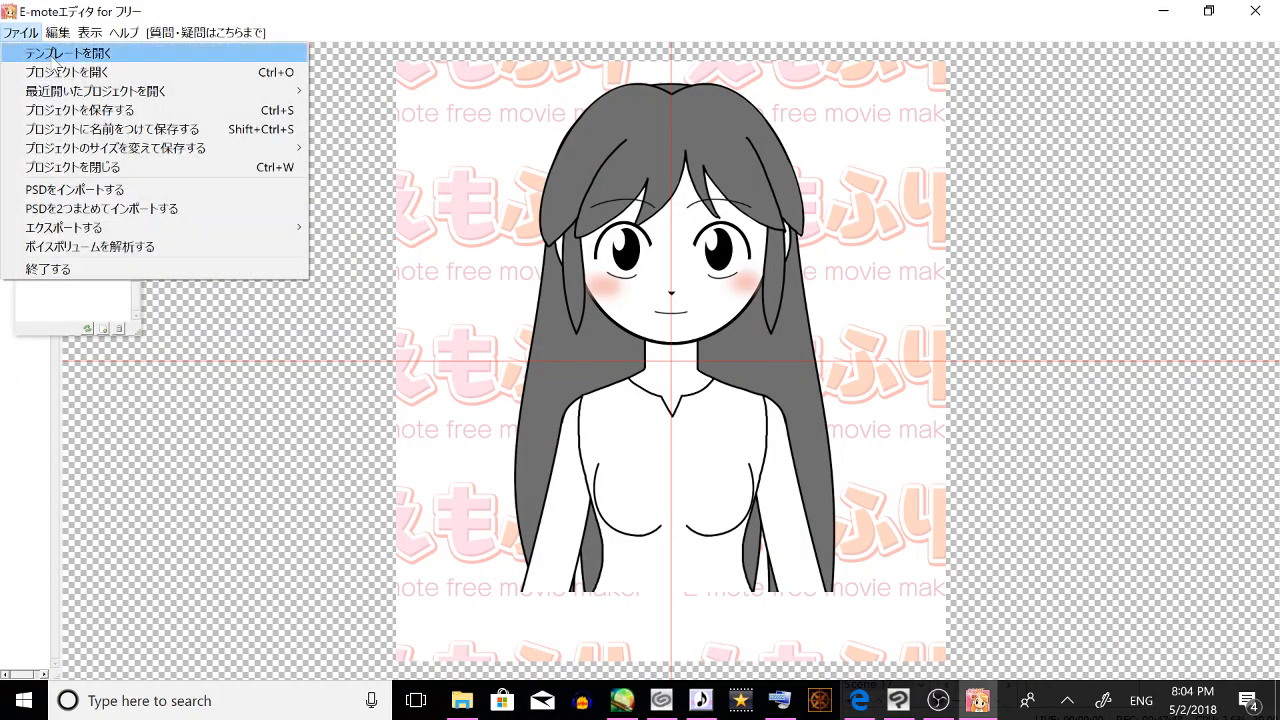
pyautogui.click(266, 208)
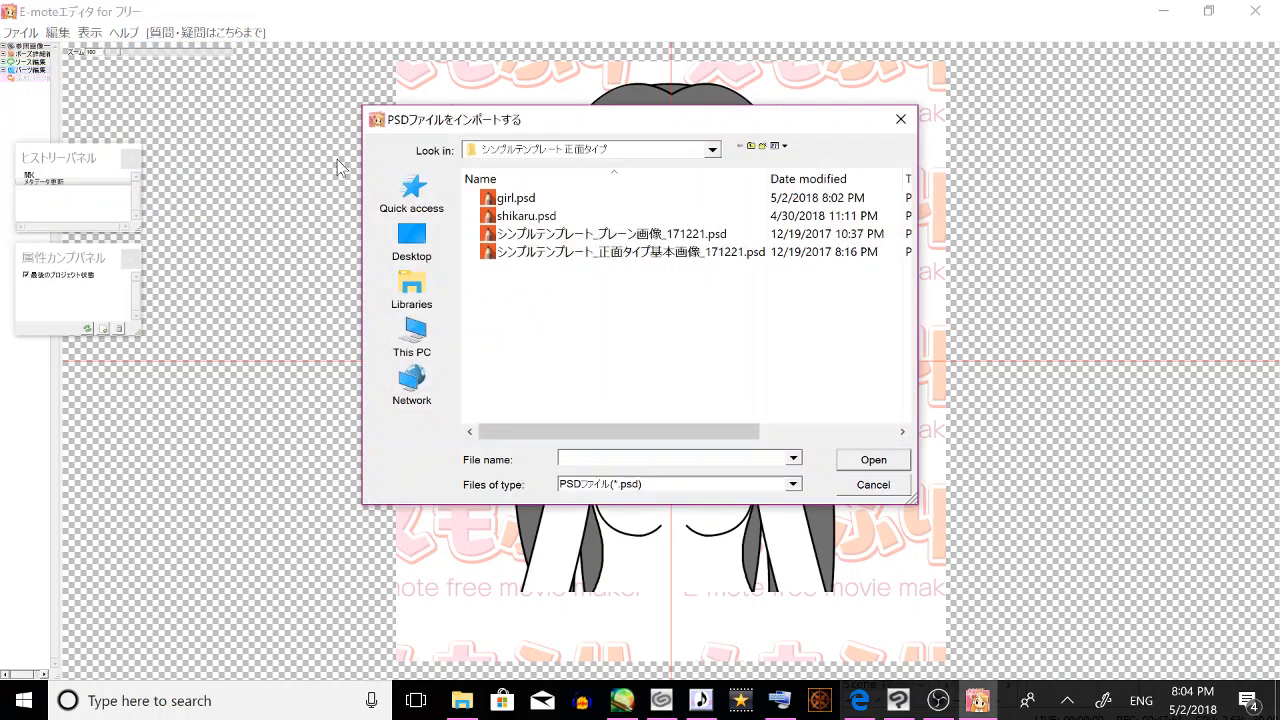
pyautogui.doubleClick(718, 204)
pyautogui.doubleClick(593, 194)
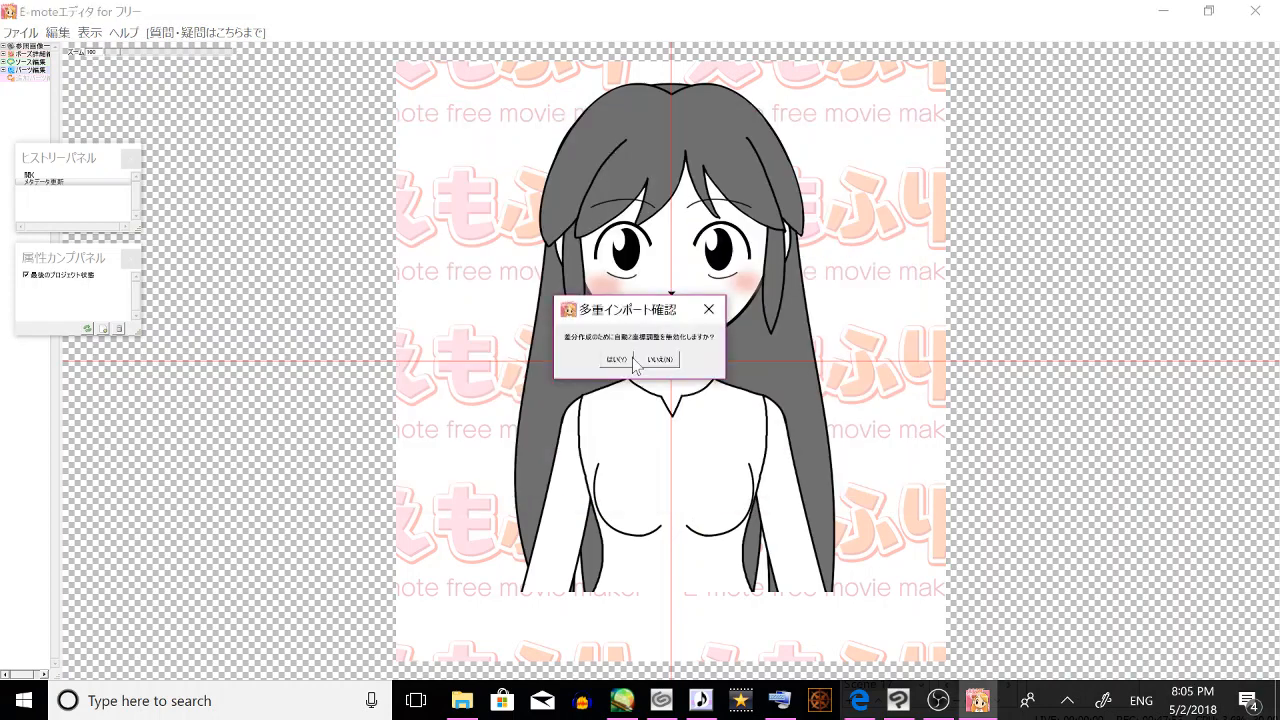
pyautogui.click(630, 362)
pyautogui.click(612, 372)
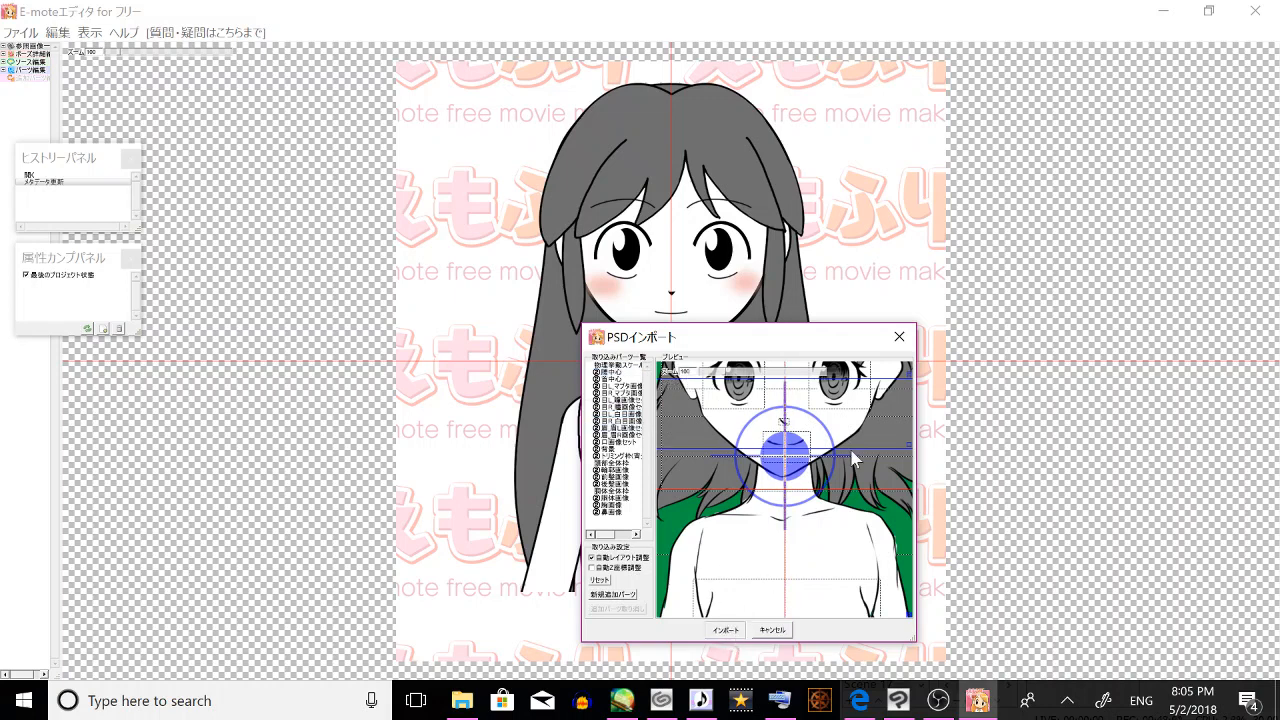
pyautogui.click(734, 631)
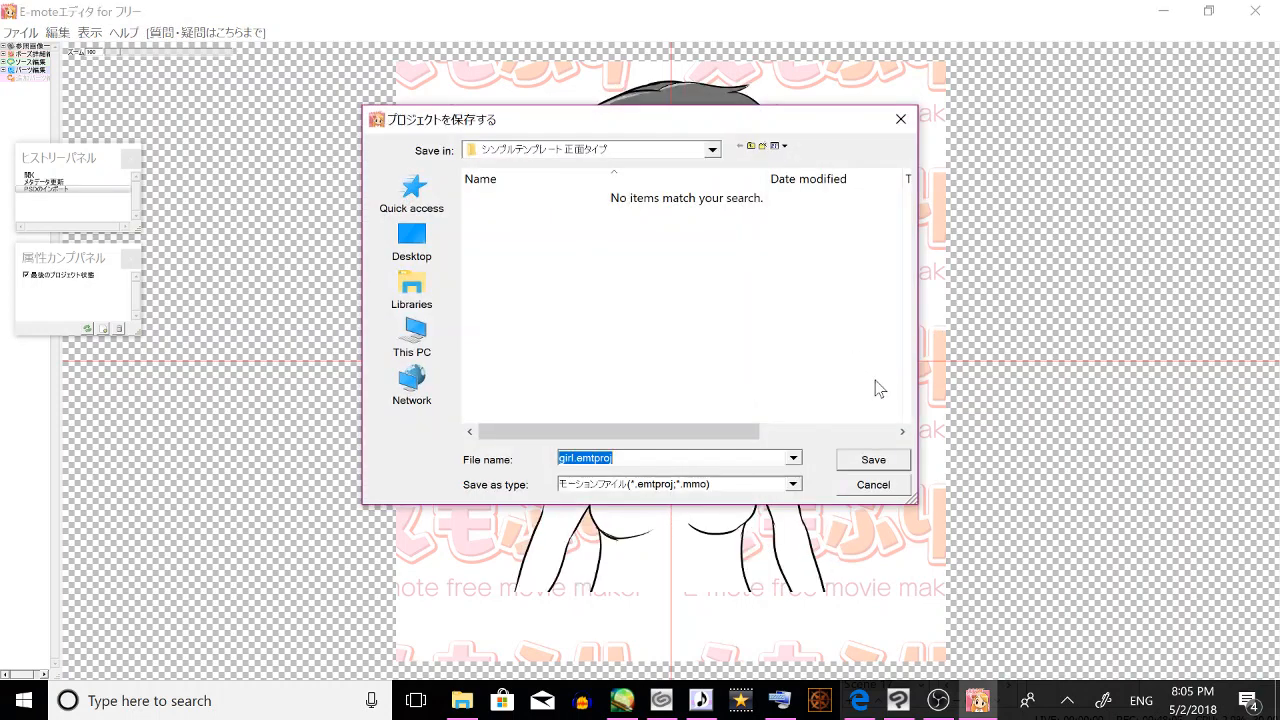
# Save the project as girl.emtproj in the personal user folder instead of the protected template folder.
pyautogui.click(880, 462)
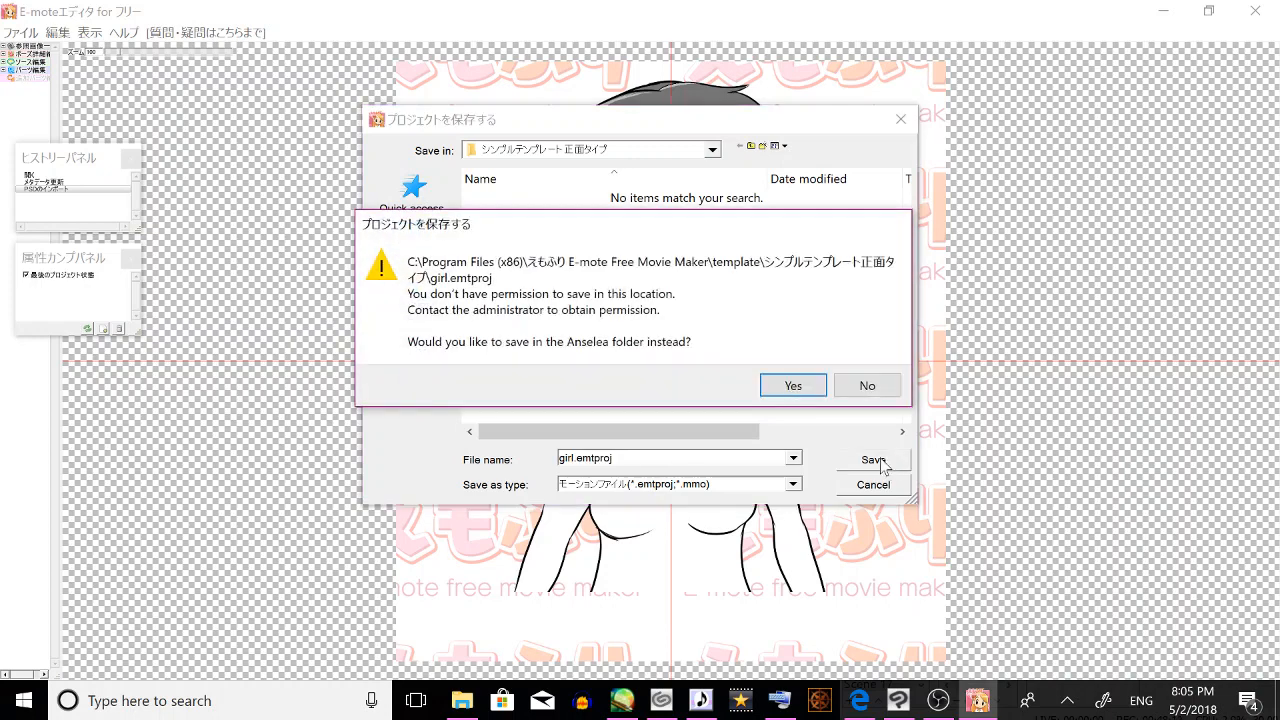
pyautogui.click(794, 385)
pyautogui.click(862, 460)
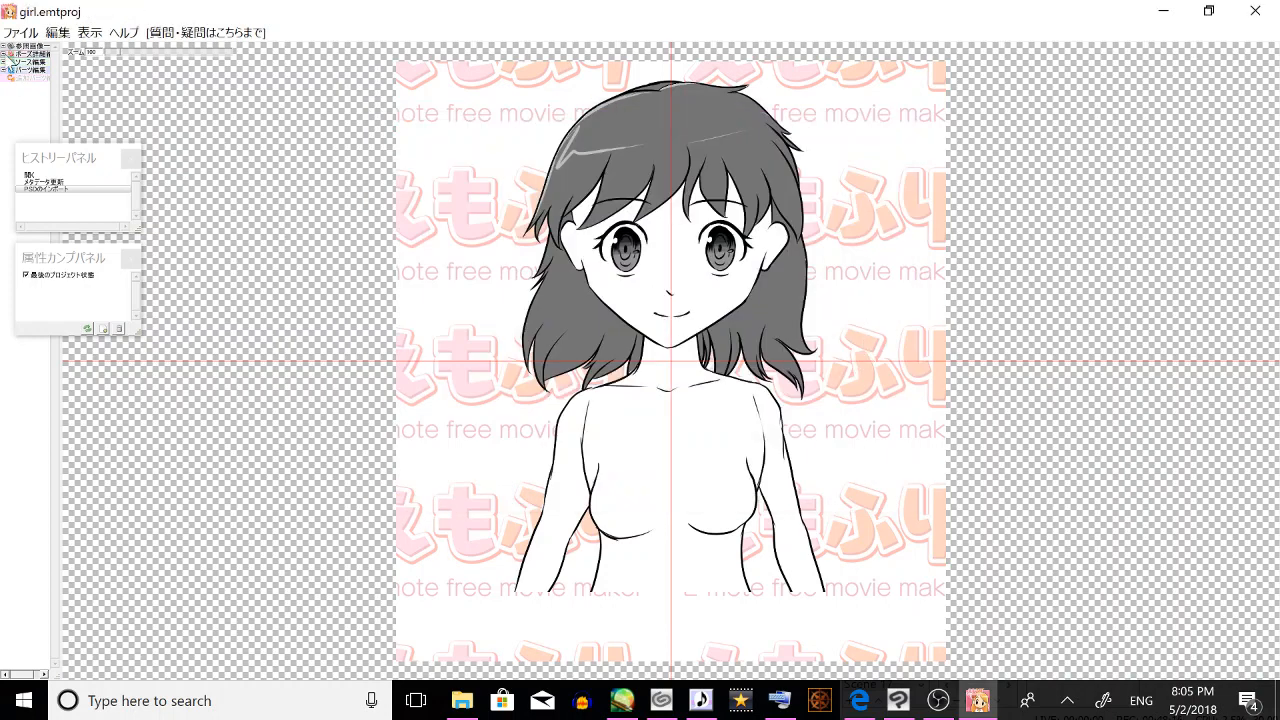
# Expand the reference image and pose details sections, then play the third basic sample timeline on the imported girl.
pyautogui.click(4, 46)
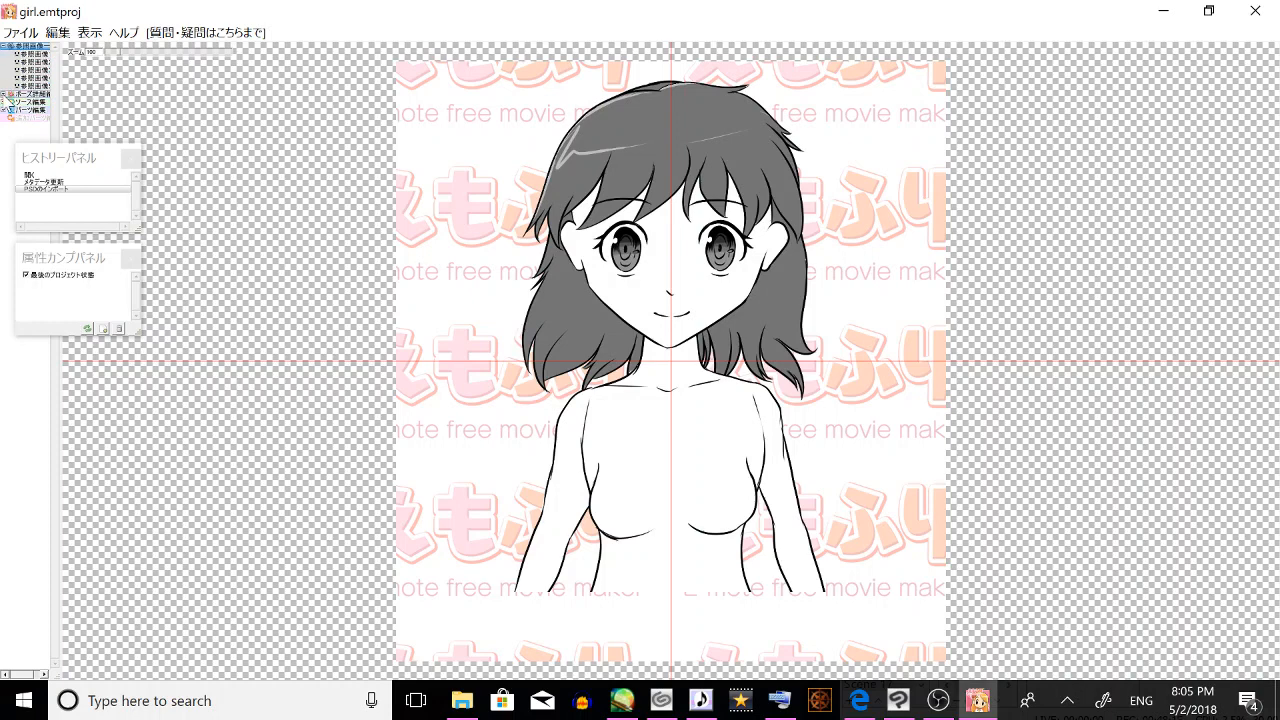
pyautogui.click(4, 94)
pyautogui.click(55, 102)
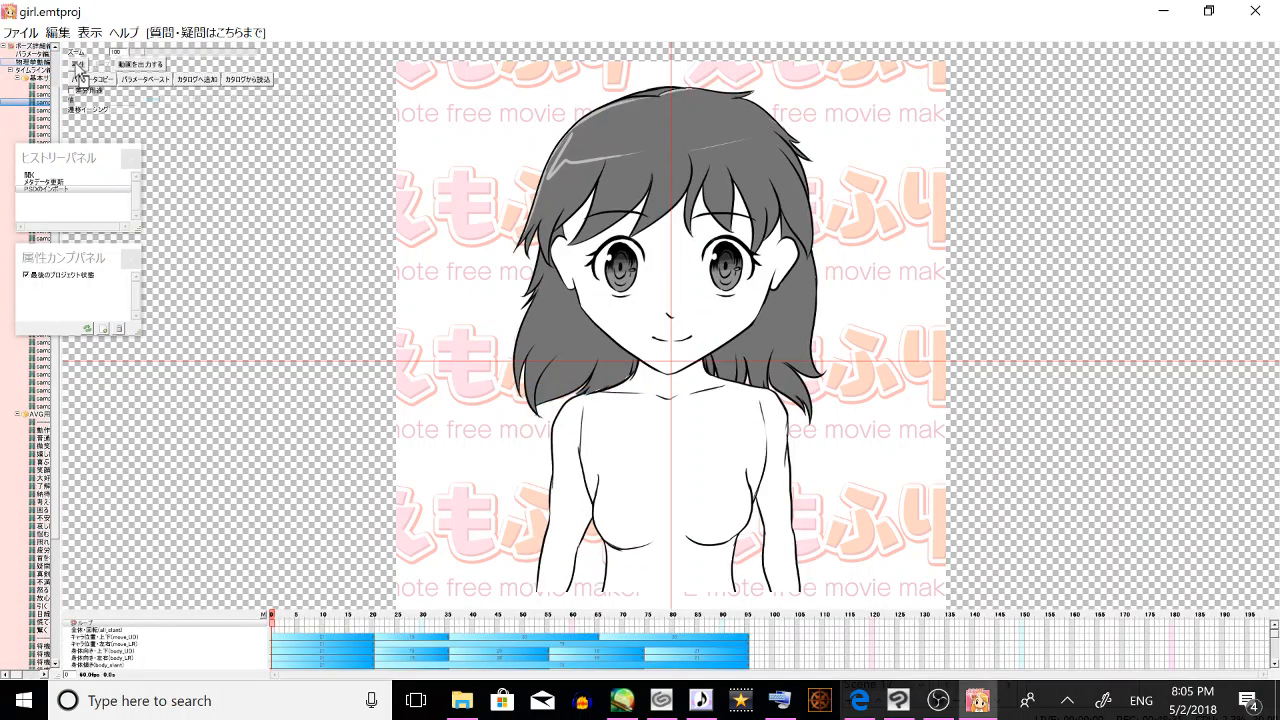
pyautogui.click(78, 66)
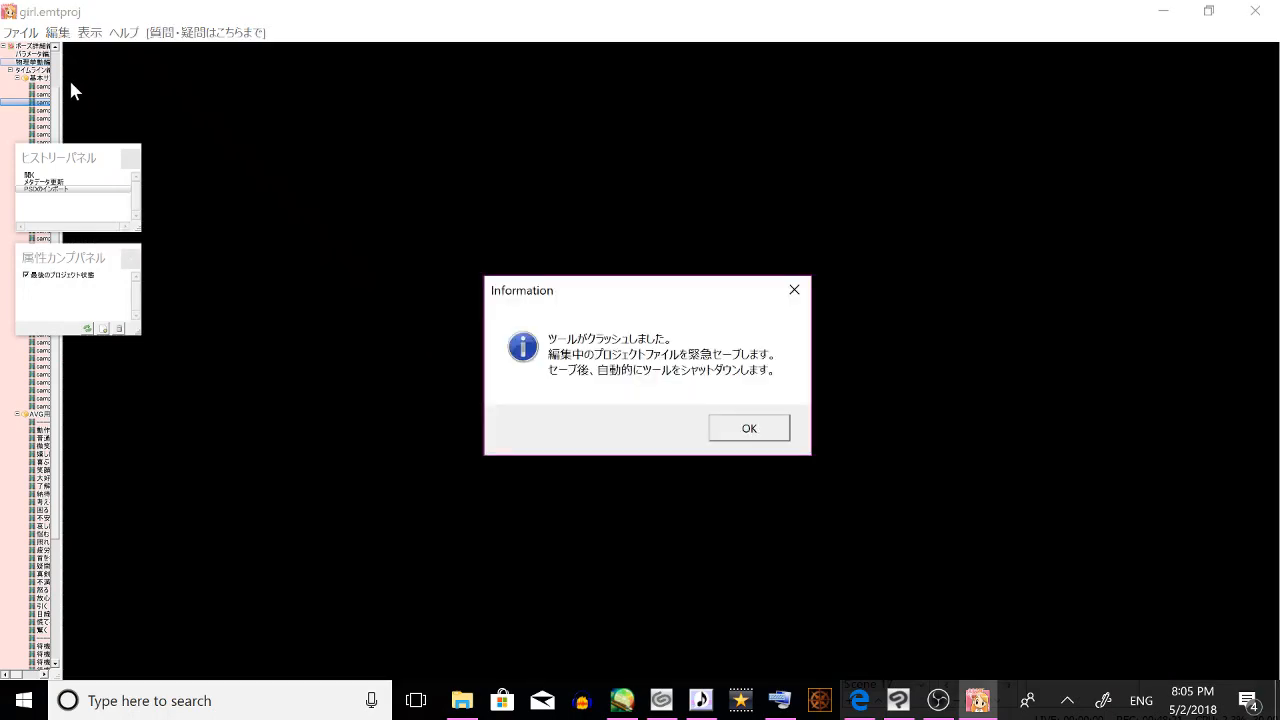
# Dismiss the crash notice and relaunch E-mote Free Movie Maker from the desktop.
pyautogui.click(771, 424)
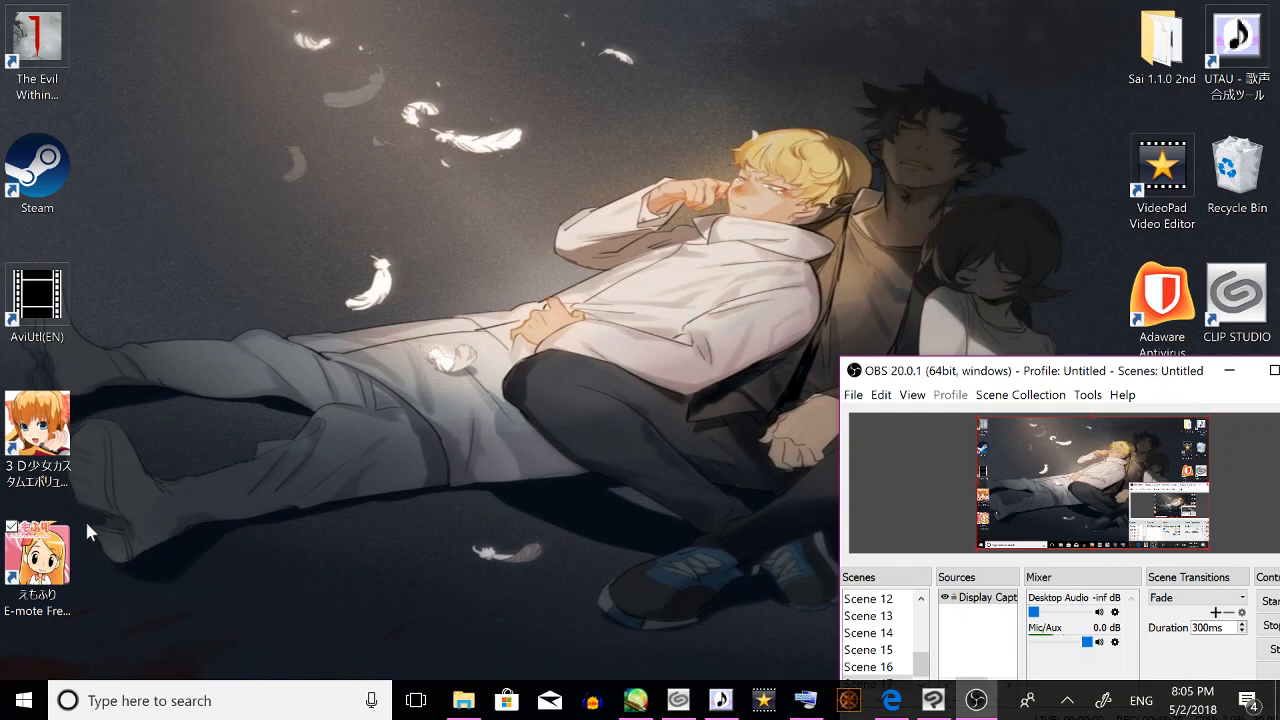
pyautogui.click(55, 580)
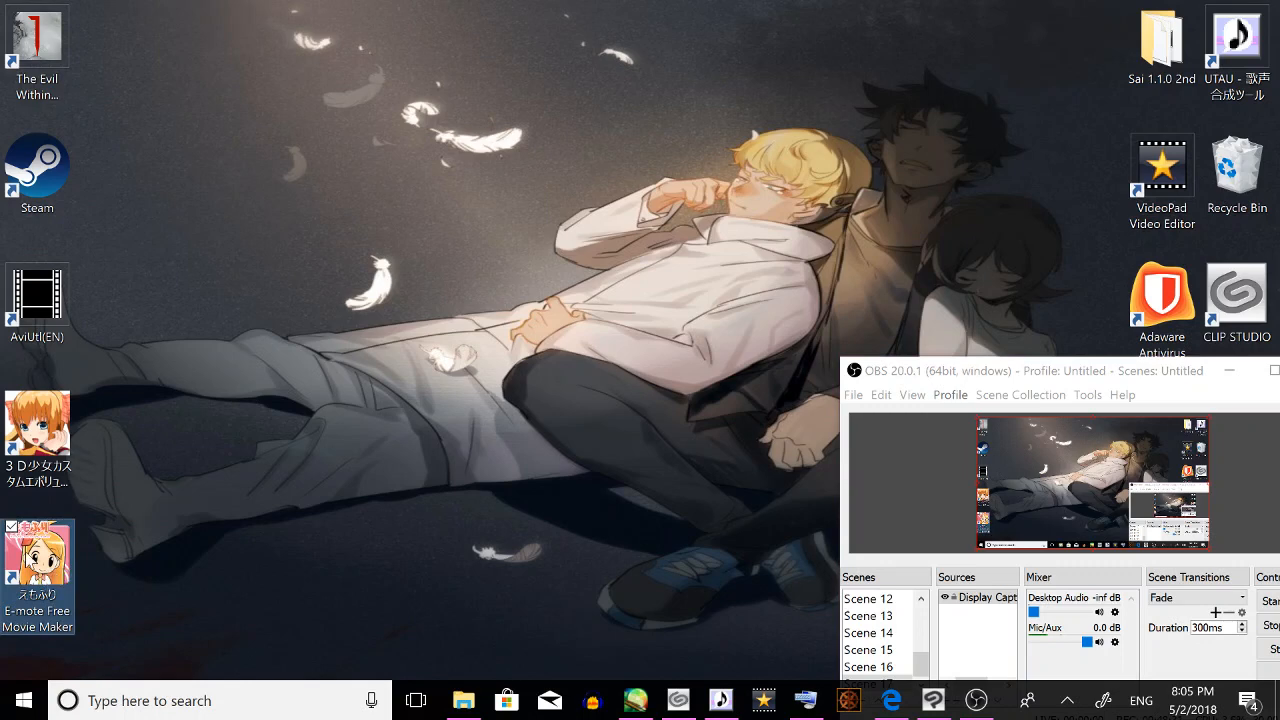
pyautogui.doubleClick(42, 575)
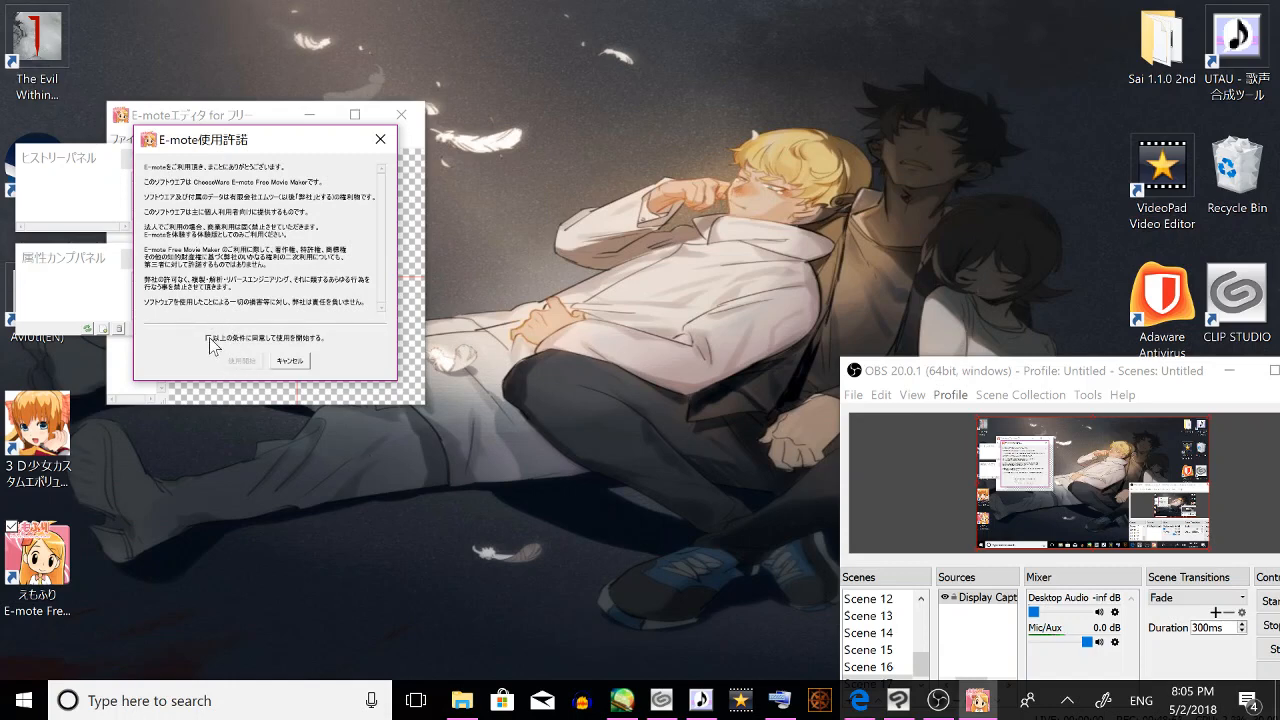
# Agree to the E-mote terms of use, get the tutorial web page out of the way and maximize the editor window.
pyautogui.click(209, 339)
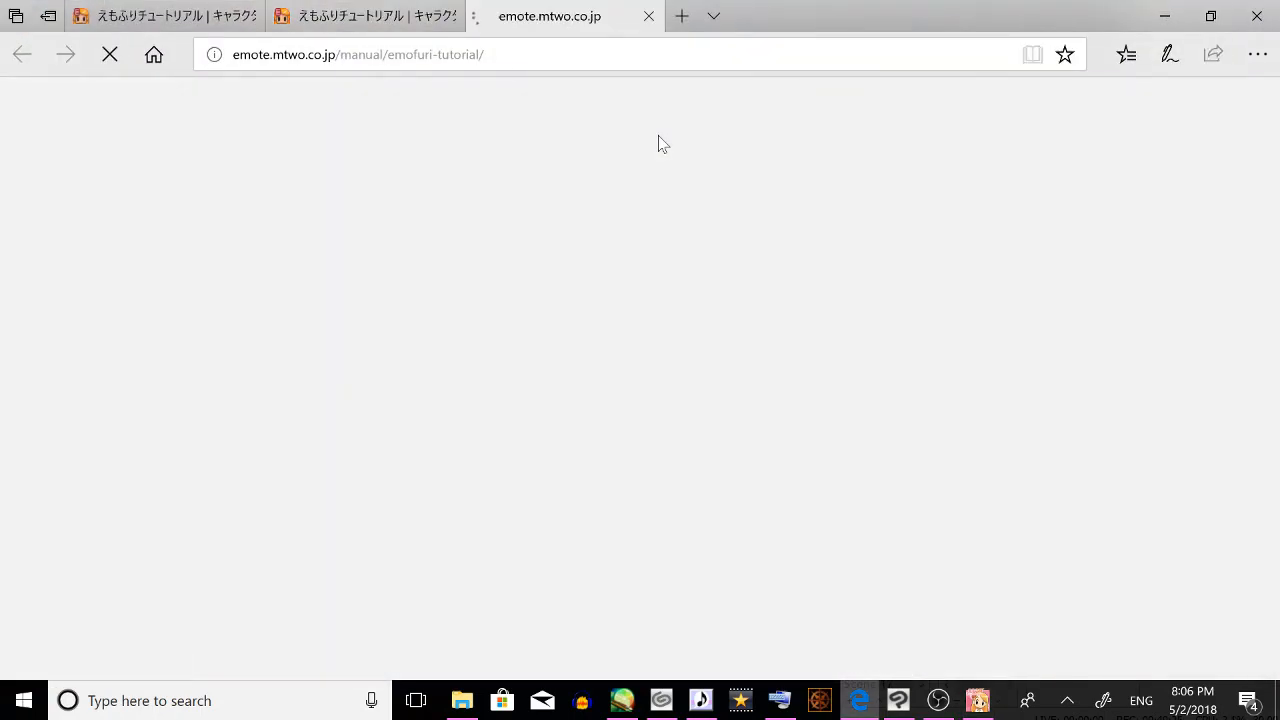
pyautogui.click(1164, 18)
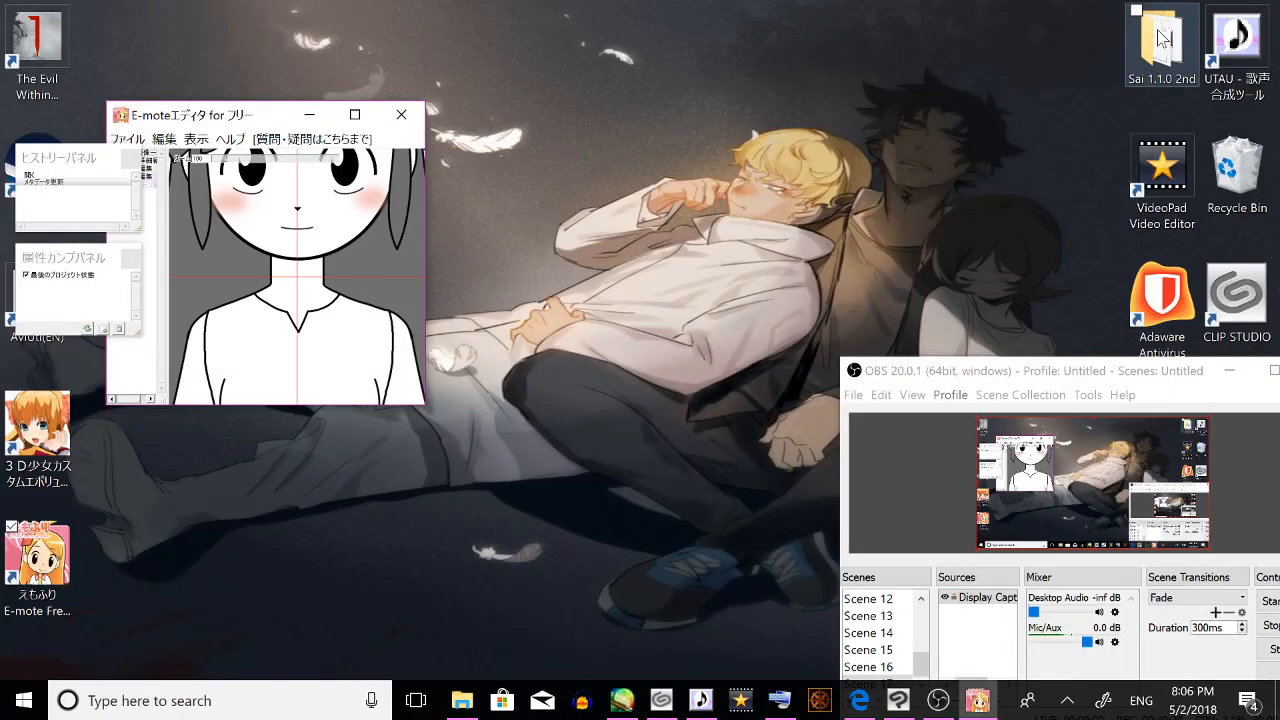
pyautogui.click(354, 114)
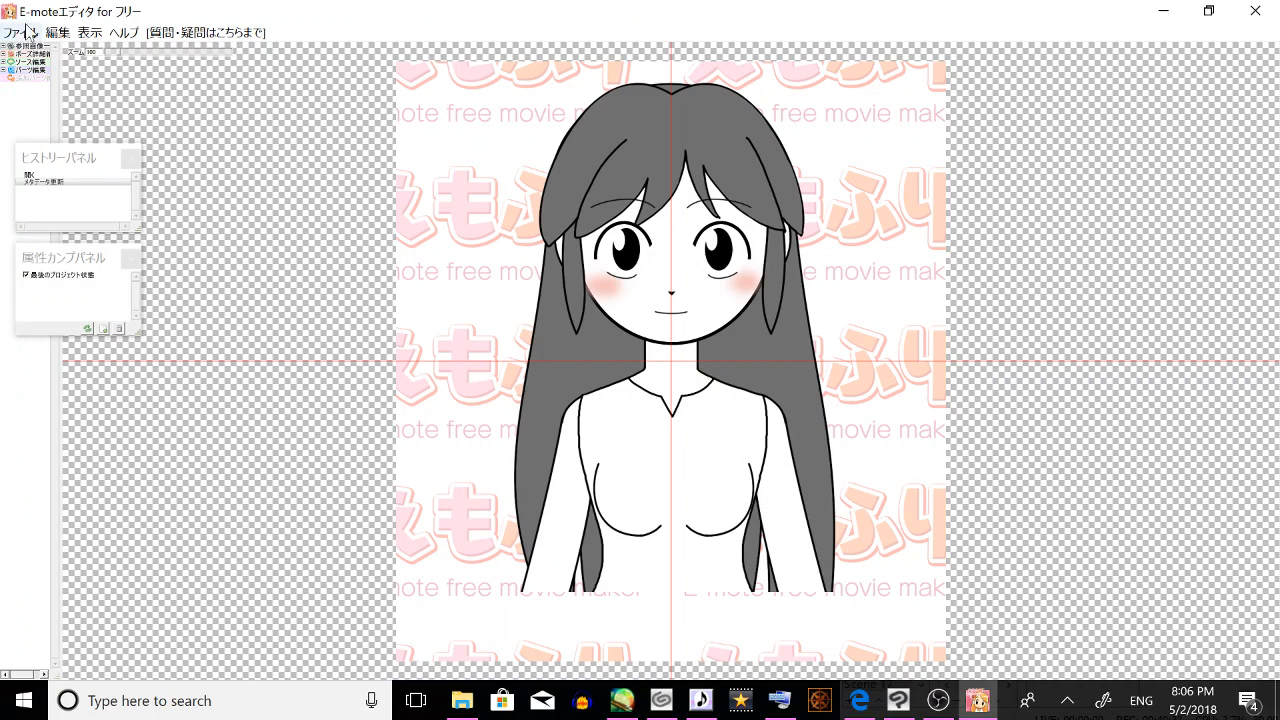
# Start a single-PSD import and check the Videos folder for PSD files, returning to the user folder.
pyautogui.click(57, 32)
pyautogui.click(20, 32)
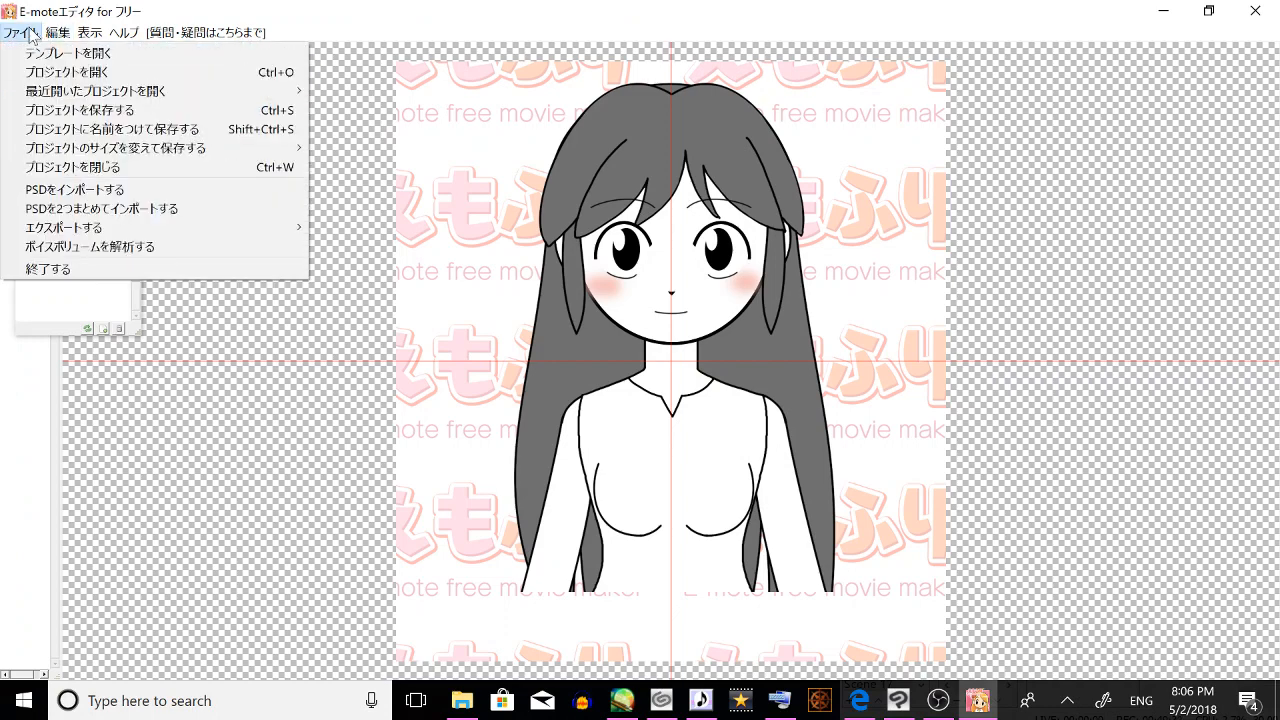
pyautogui.click(113, 190)
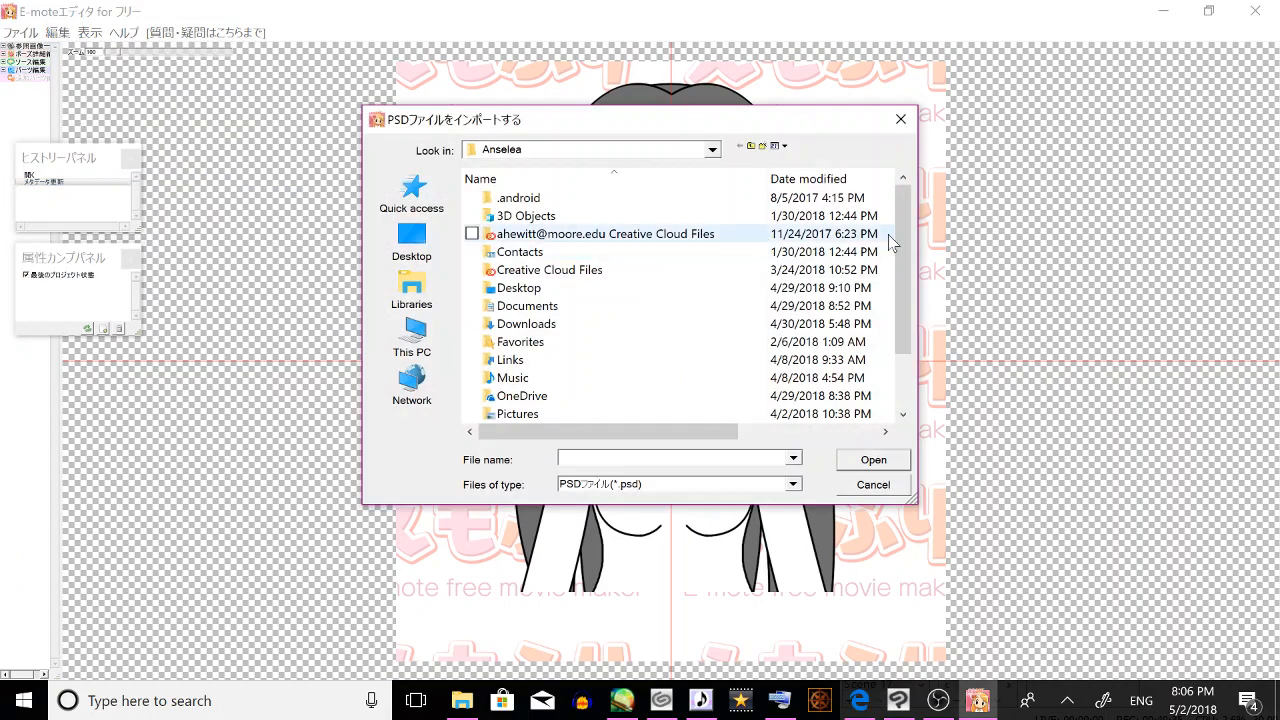
pyautogui.scroll(-2, 903, 274)
pyautogui.doubleClick(551, 416)
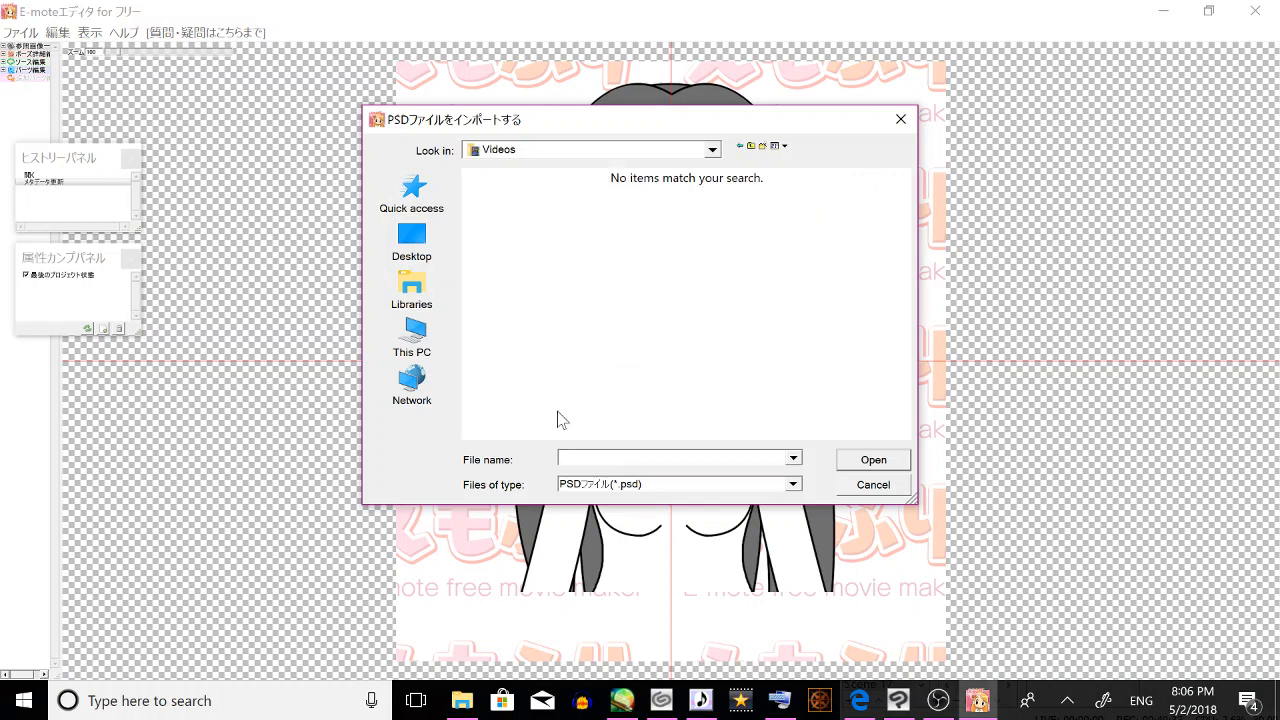
pyautogui.click(740, 147)
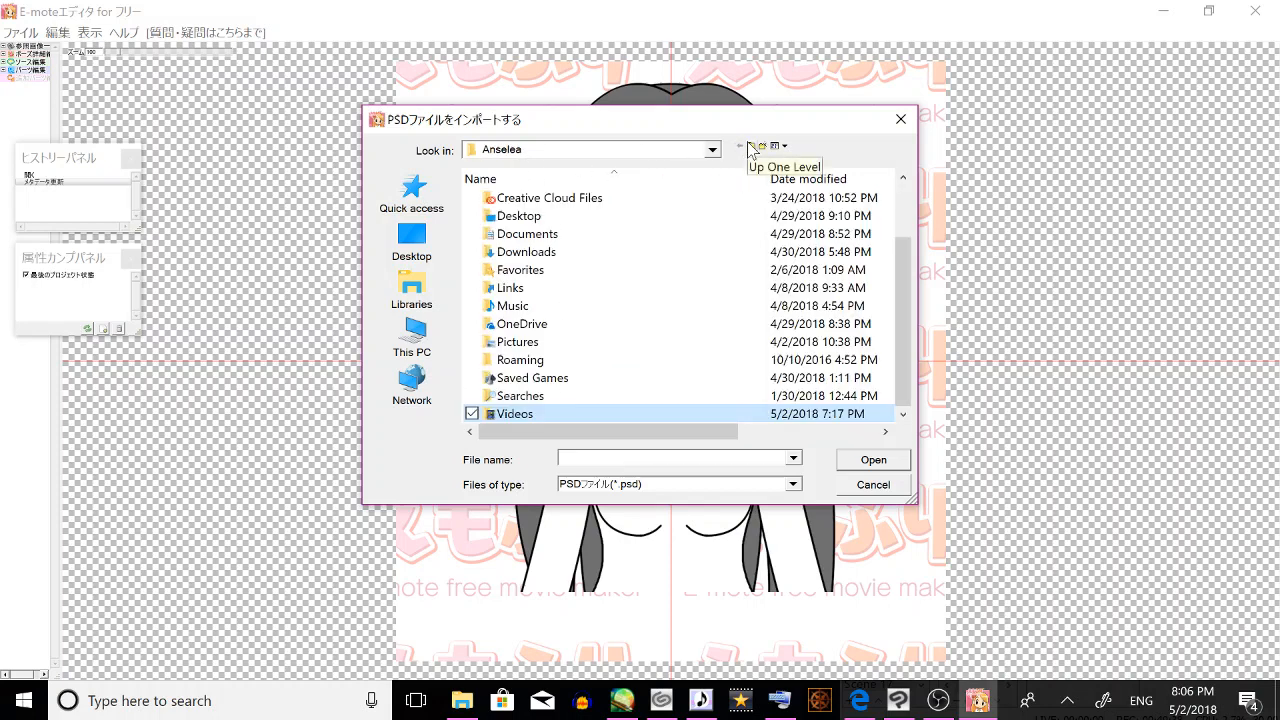
# Browse to the シンプルテンプレート 正面タイプ folder inside the E-mote Free Movie Maker template folder in Program Files (x86) on drive C.
pyautogui.click(413, 338)
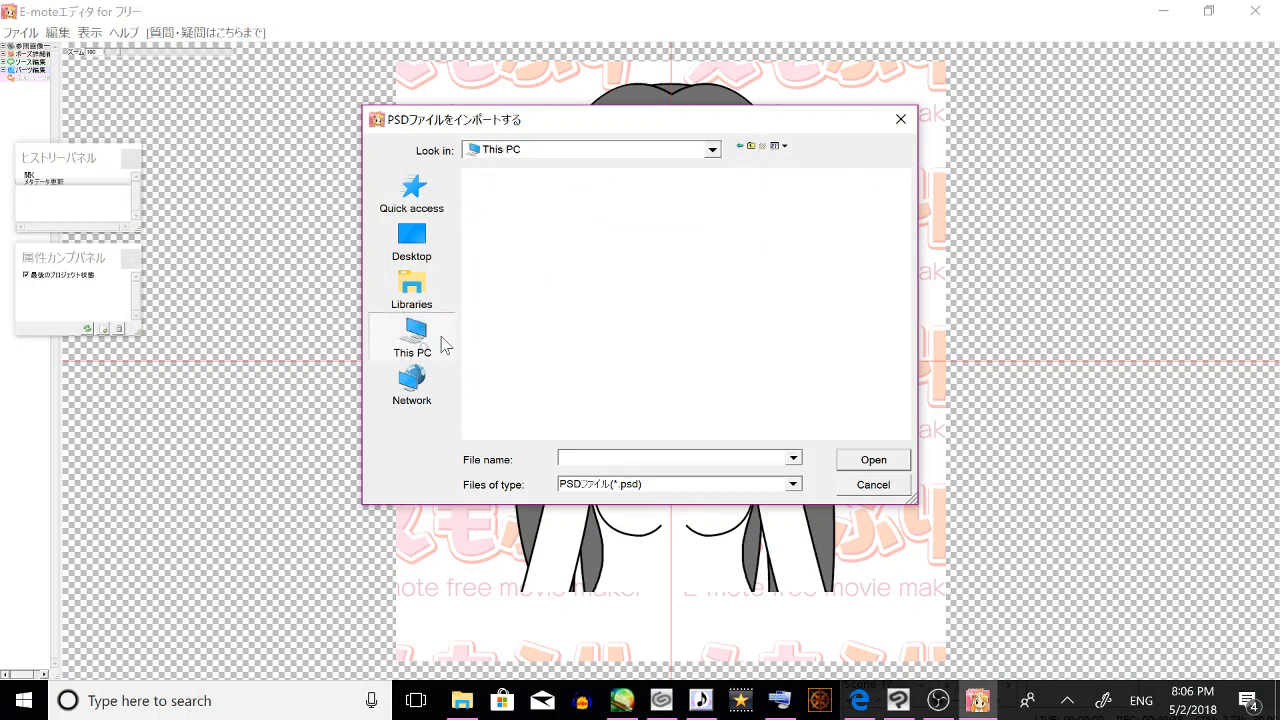
pyautogui.scroll(-3, 590, 373)
pyautogui.doubleClick(592, 373)
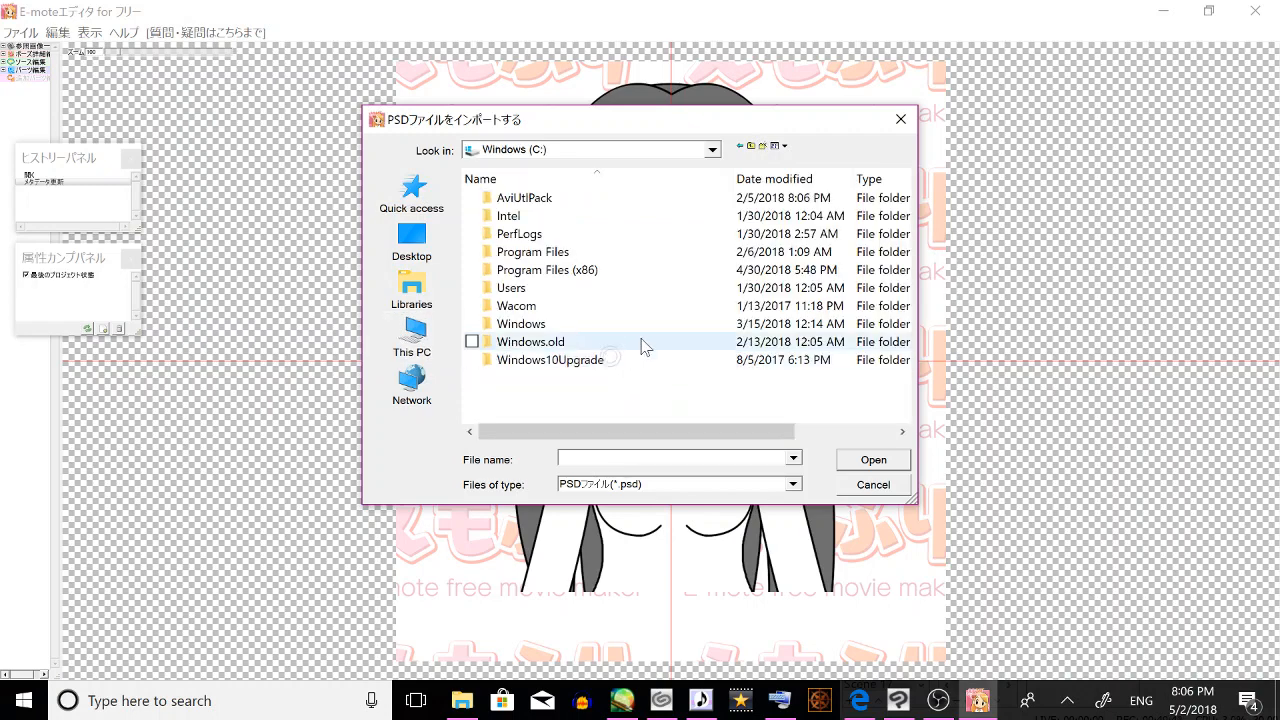
pyautogui.doubleClick(634, 271)
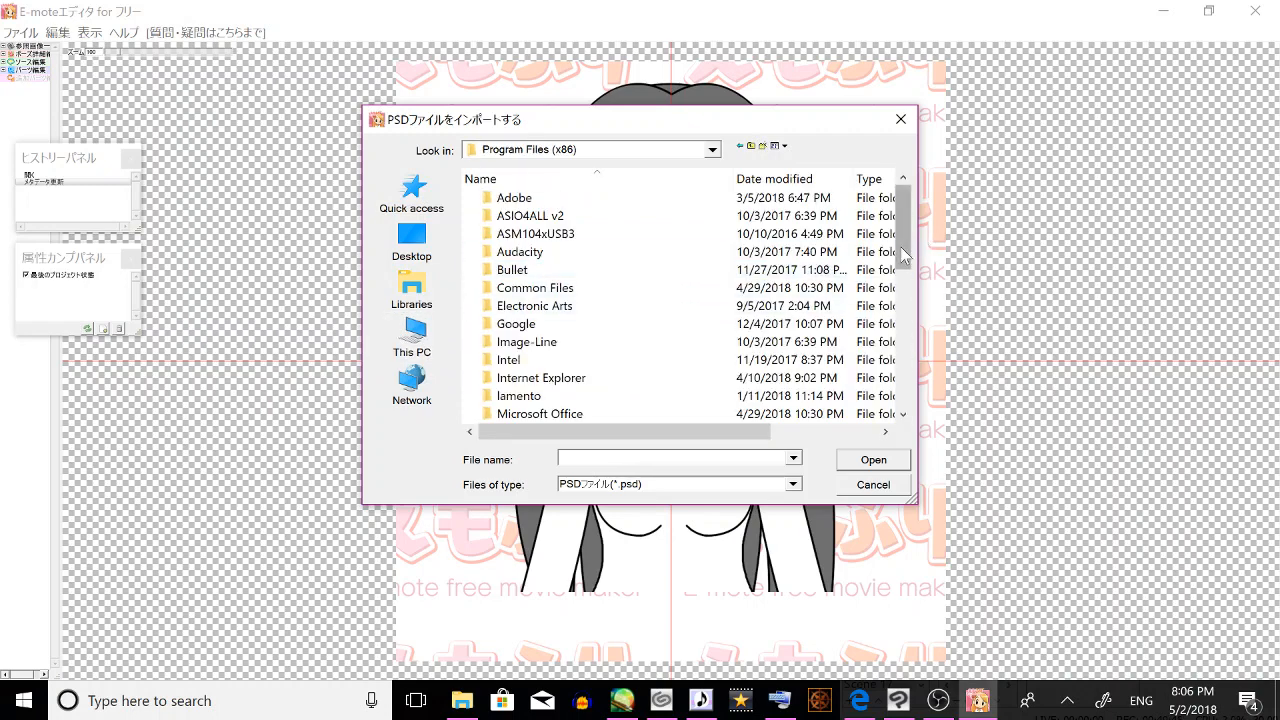
pyautogui.moveTo(901, 246); pyautogui.dragTo(888, 400)
pyautogui.click(678, 411)
pyautogui.doubleClick(678, 413)
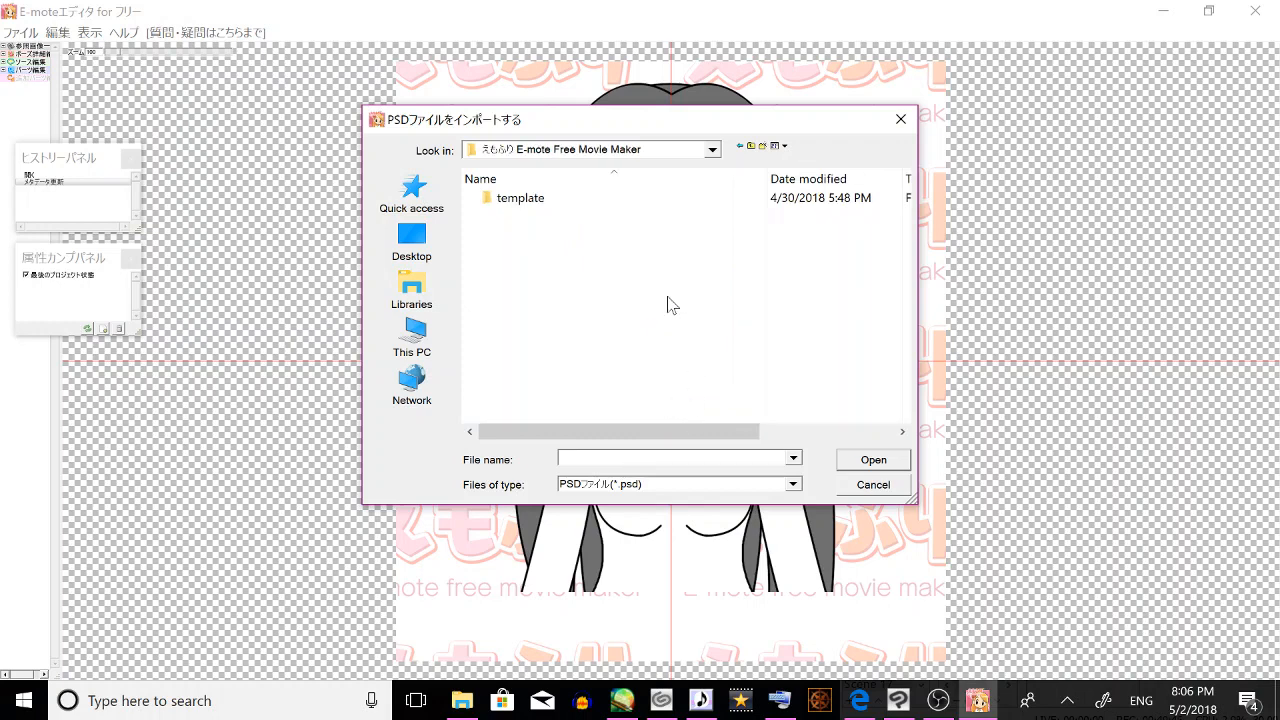
pyautogui.doubleClick(634, 200)
pyautogui.doubleClick(652, 200)
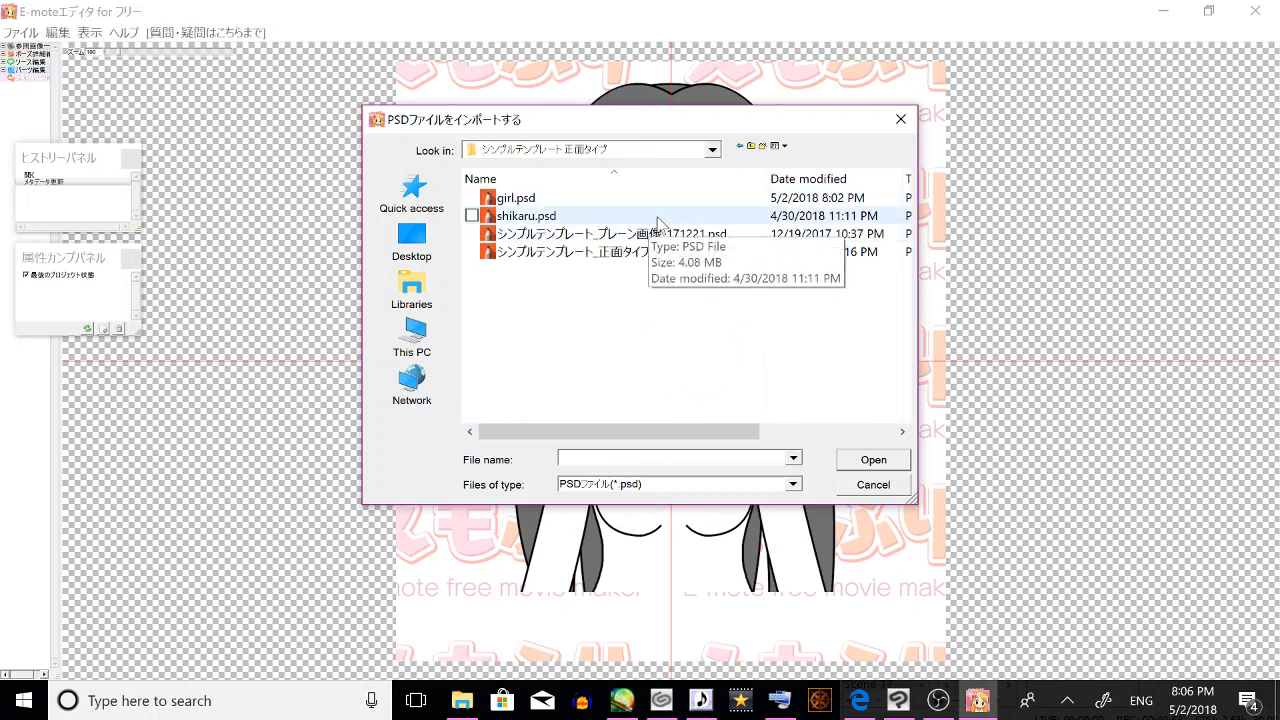
# Import shikaru.psd with automatic layout and Z-coordinate adjustment left on.
pyautogui.doubleClick(655, 216)
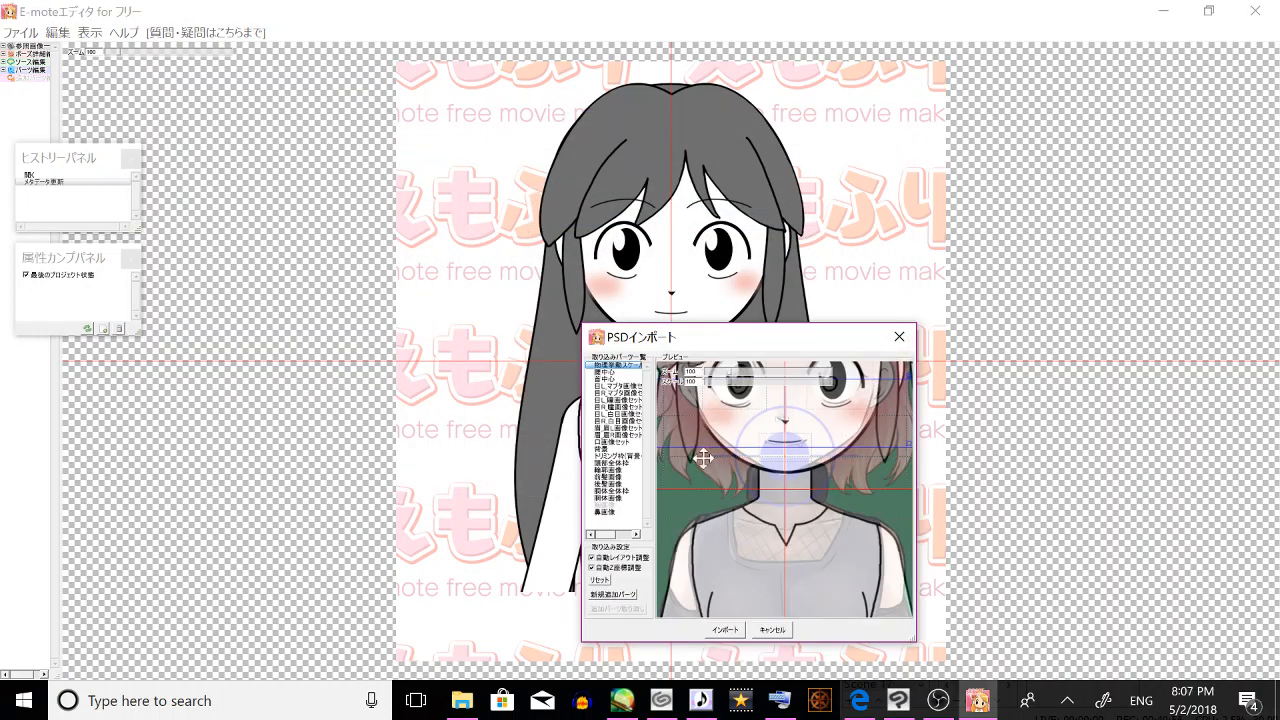
pyautogui.moveTo(801, 347); pyautogui.dragTo(837, 294)
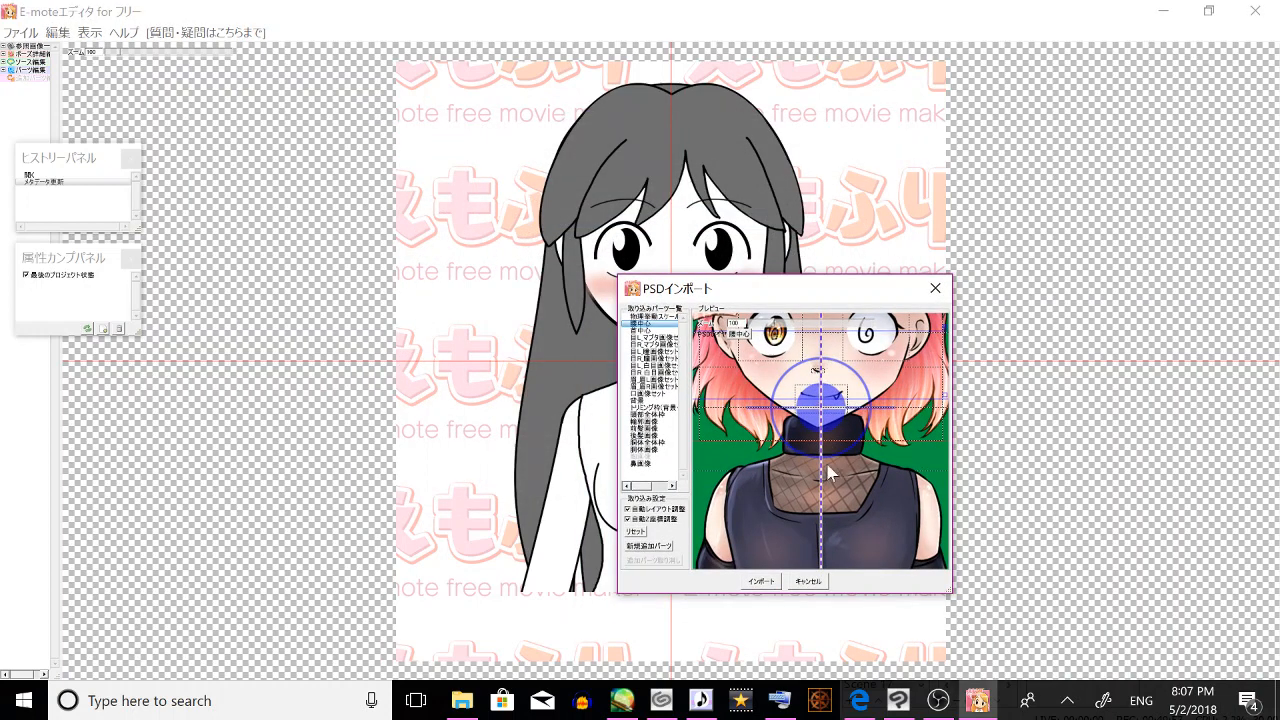
pyautogui.click(770, 582)
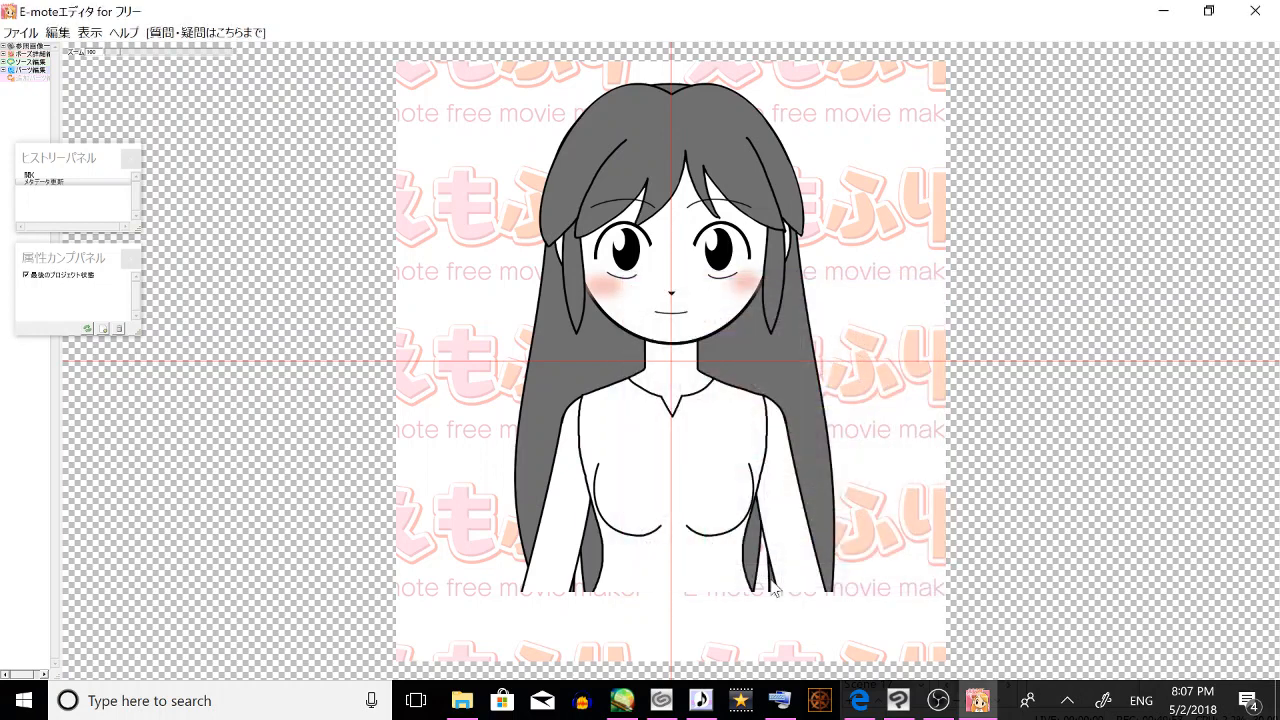
# Save the project as shikaru.emtproj in the personal user folder, replacing the existing file.
pyautogui.click(890, 459)
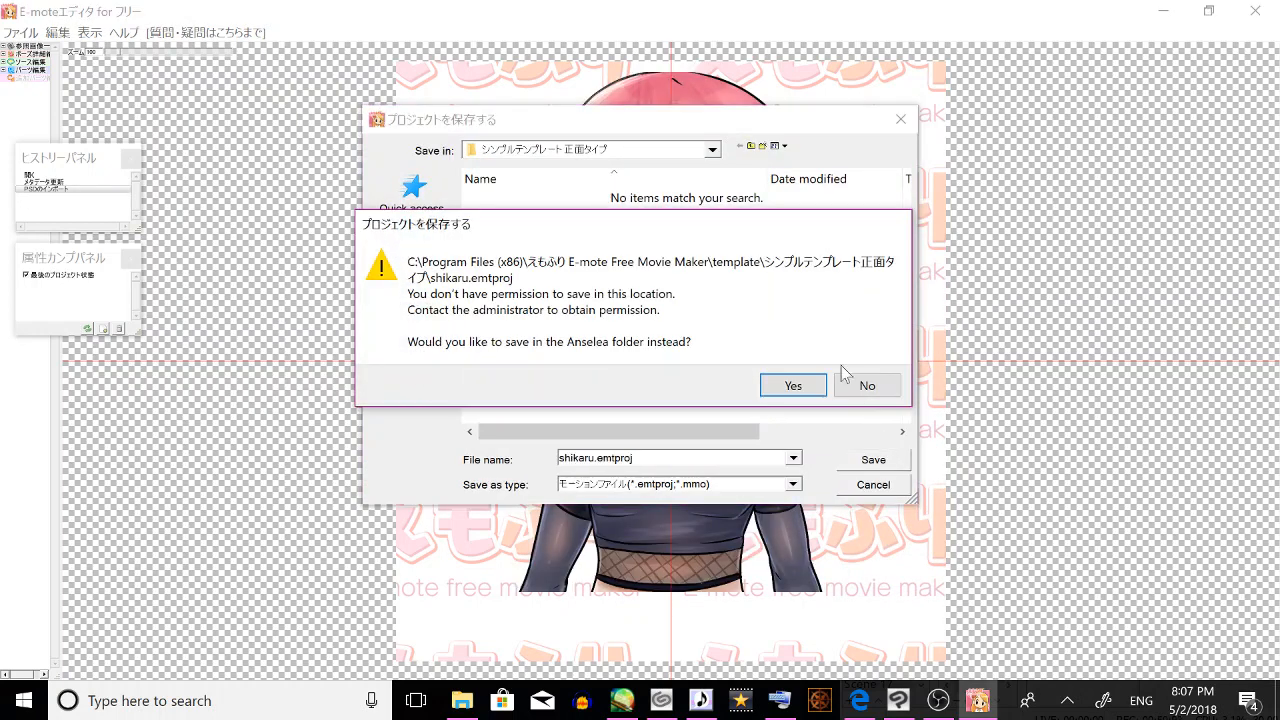
pyautogui.click(795, 385)
pyautogui.click(871, 459)
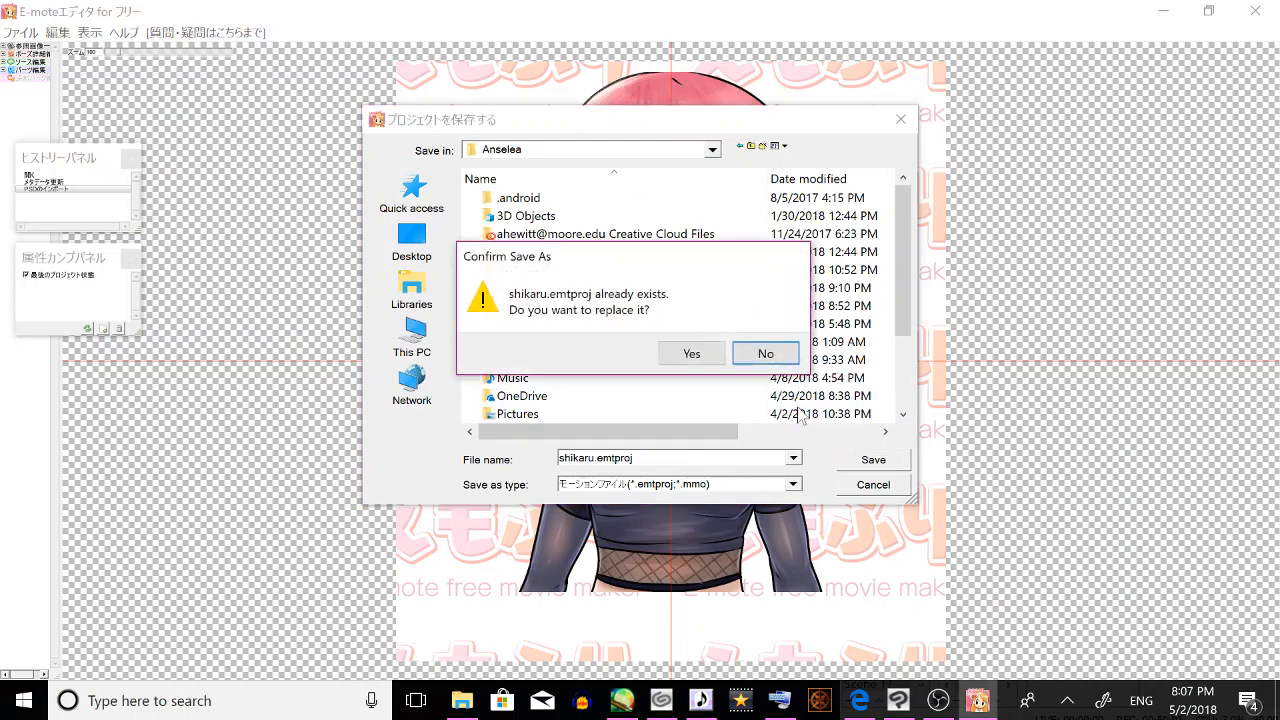
pyautogui.click(723, 350)
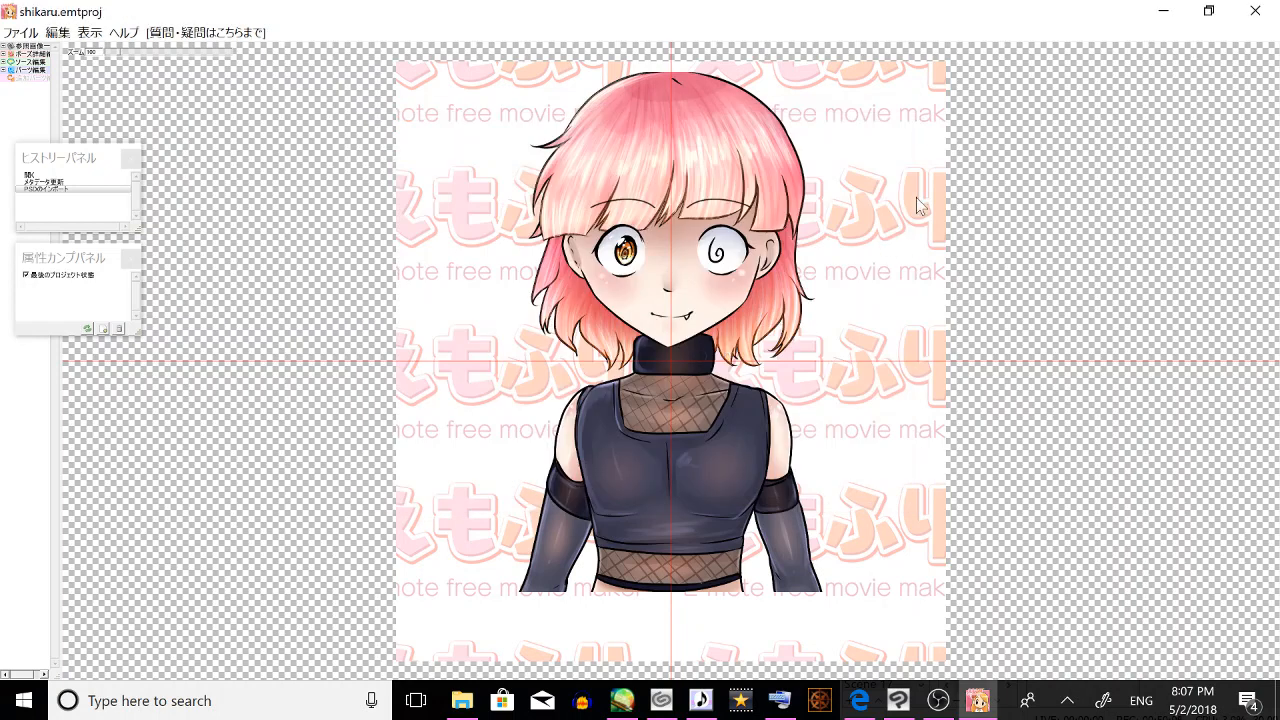
# Expand the reference image and pose details sections of the shikaru project and open the first basic sample timeline.
pyautogui.click(4, 47)
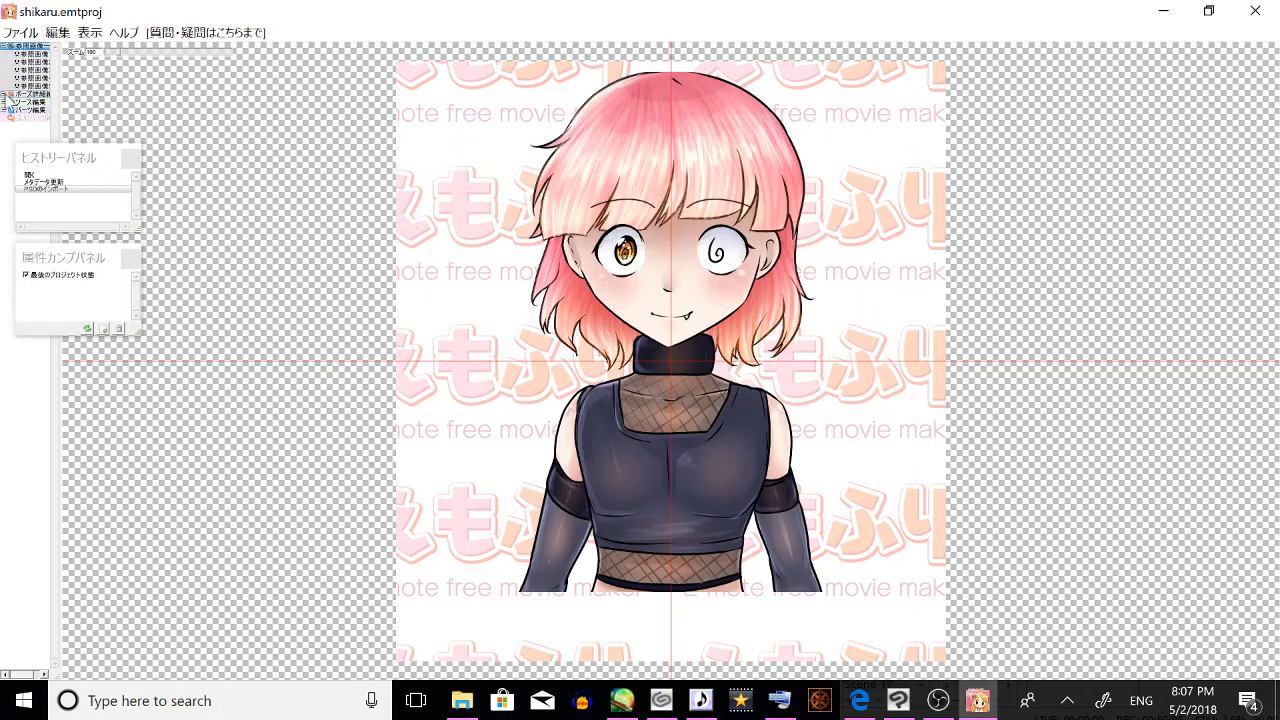
pyautogui.click(4, 94)
pyautogui.click(41, 87)
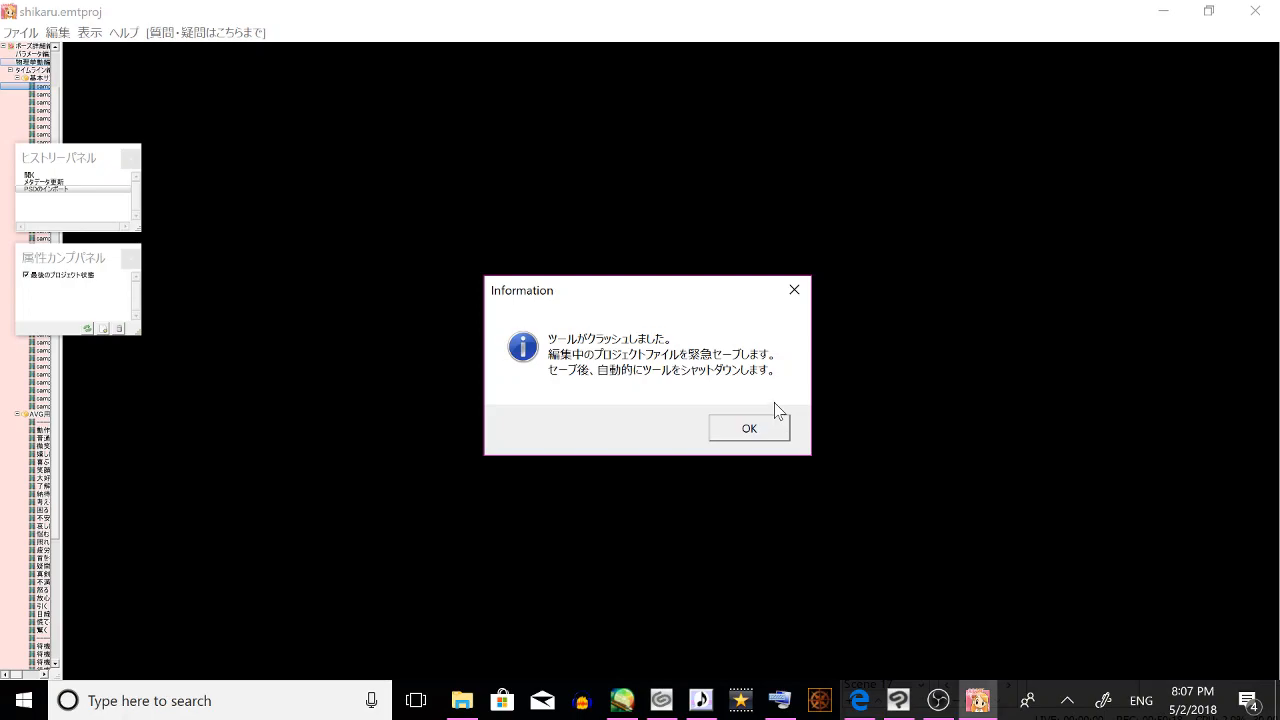
# Close the crash message and start E-mote Free Movie Maker again from its desktop shortcut.
pyautogui.click(768, 428)
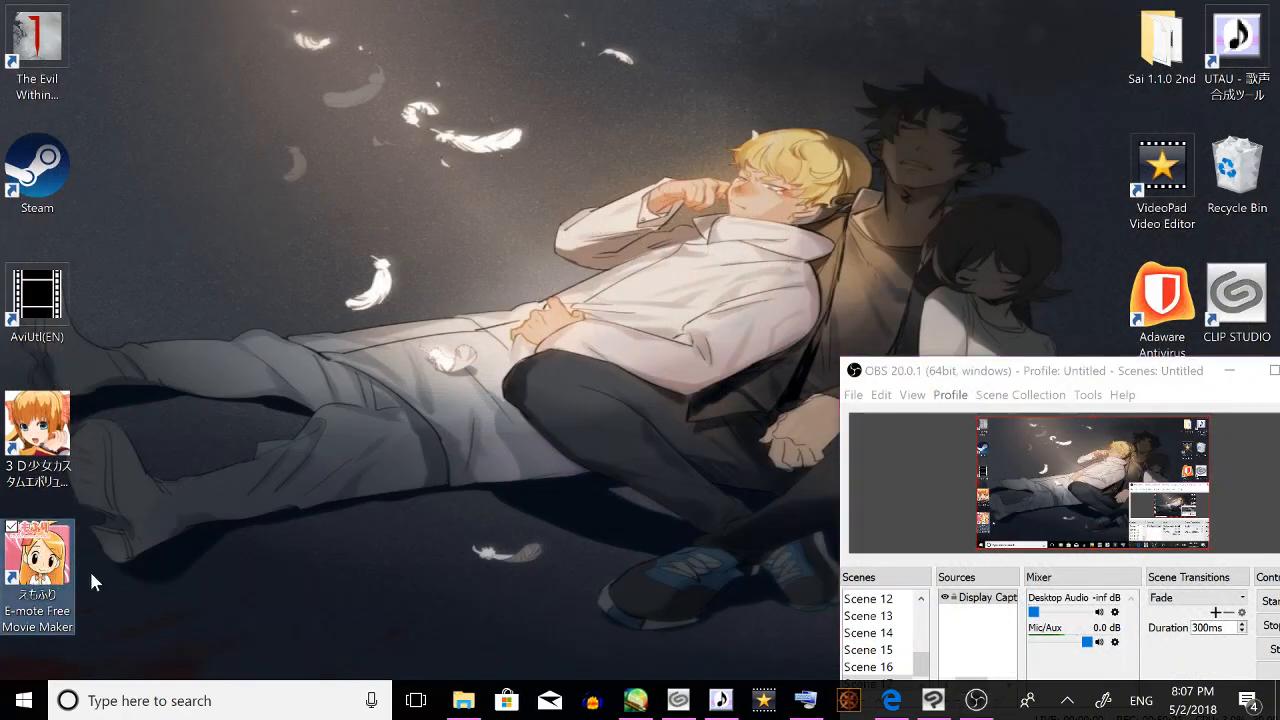
pyautogui.click(50, 590)
pyautogui.doubleClick(72, 543)
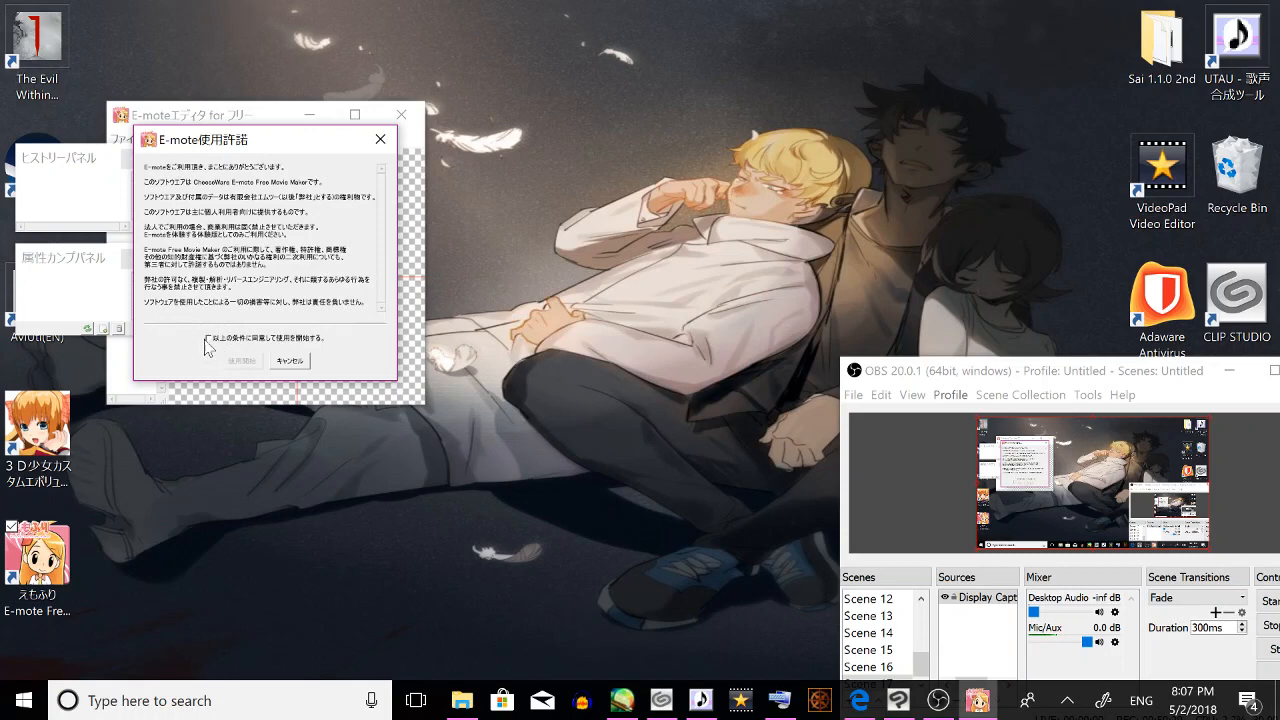
# Agree to the E-mote license terms in the start-up dialog.
pyautogui.click(207, 338)
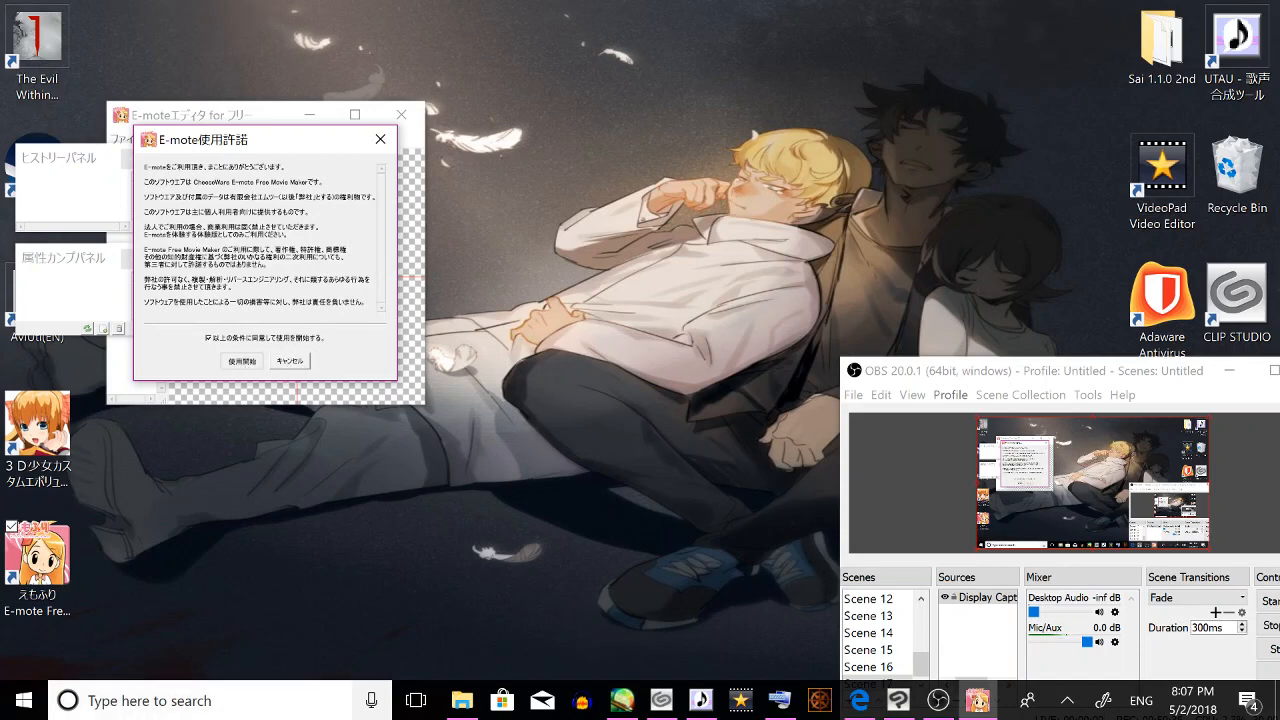
# Switch to PaintTool SAI and check the 背景 layer and 枠セット2 folder of girl.psd by toggling their visibility off and on.
pyautogui.click(622, 700)
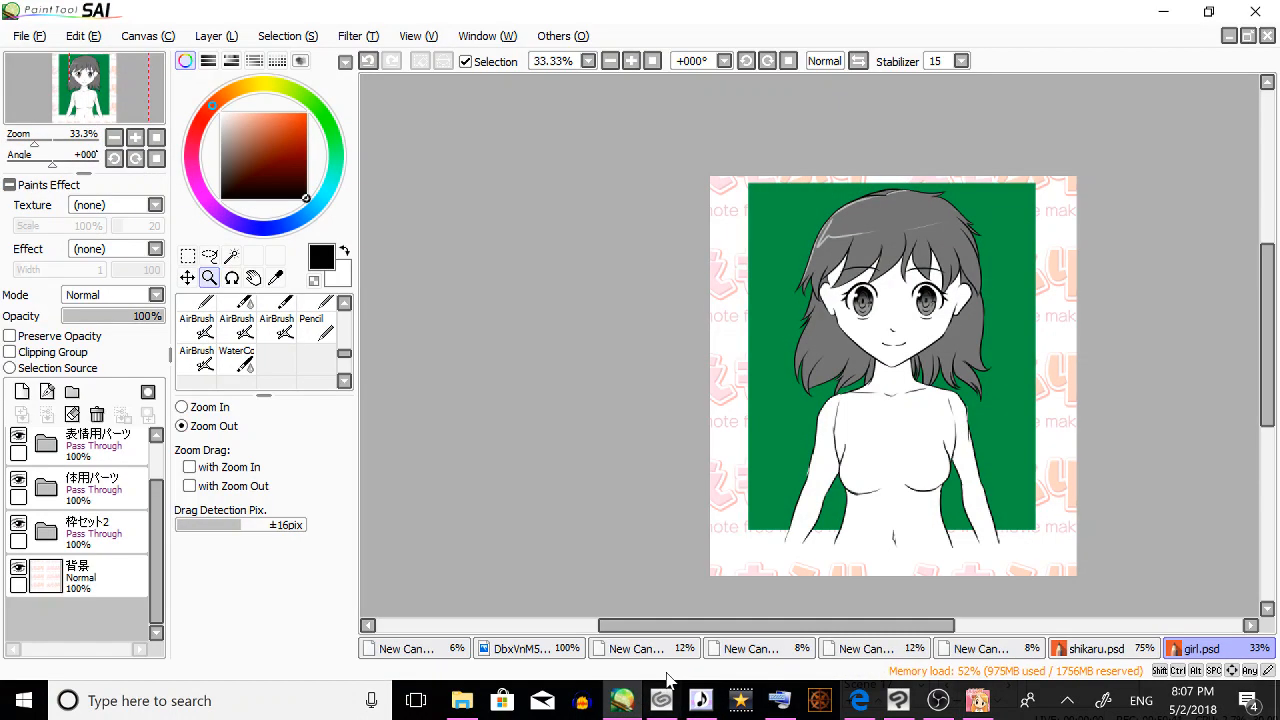
pyautogui.moveTo(1263, 297); pyautogui.dragTo(1262, 304)
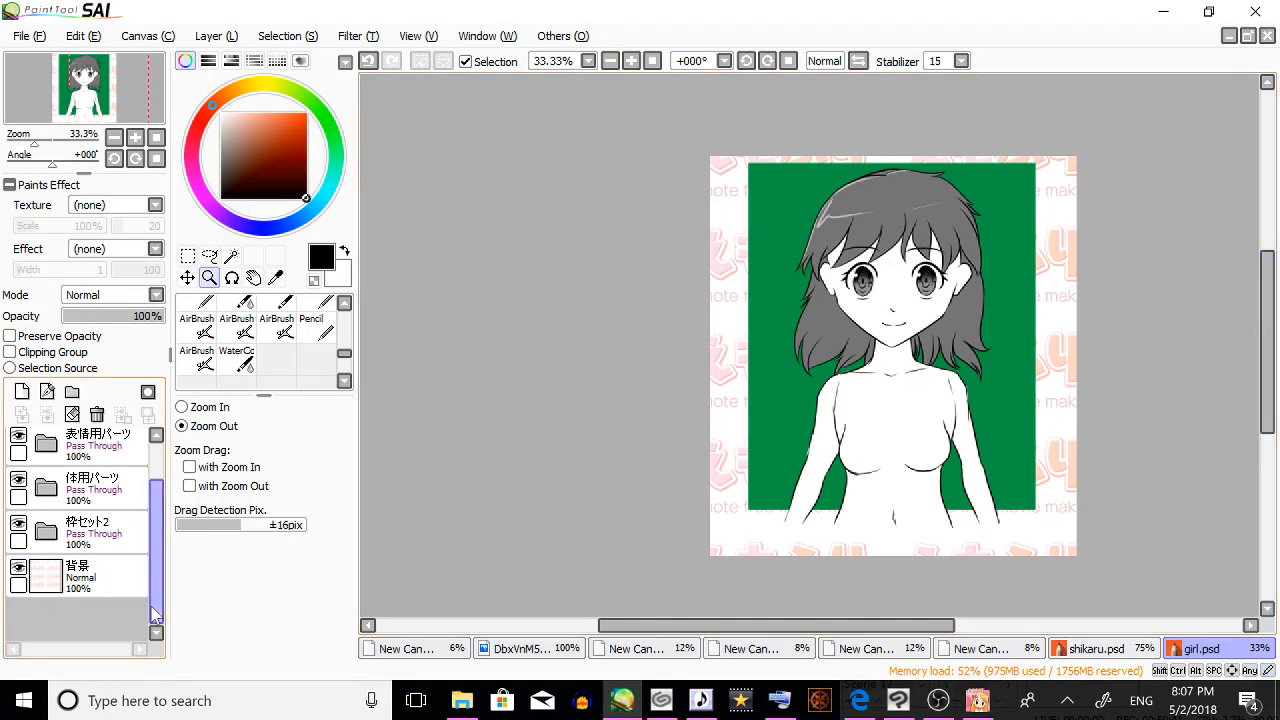
pyautogui.click(18, 569)
pyautogui.click(18, 569)
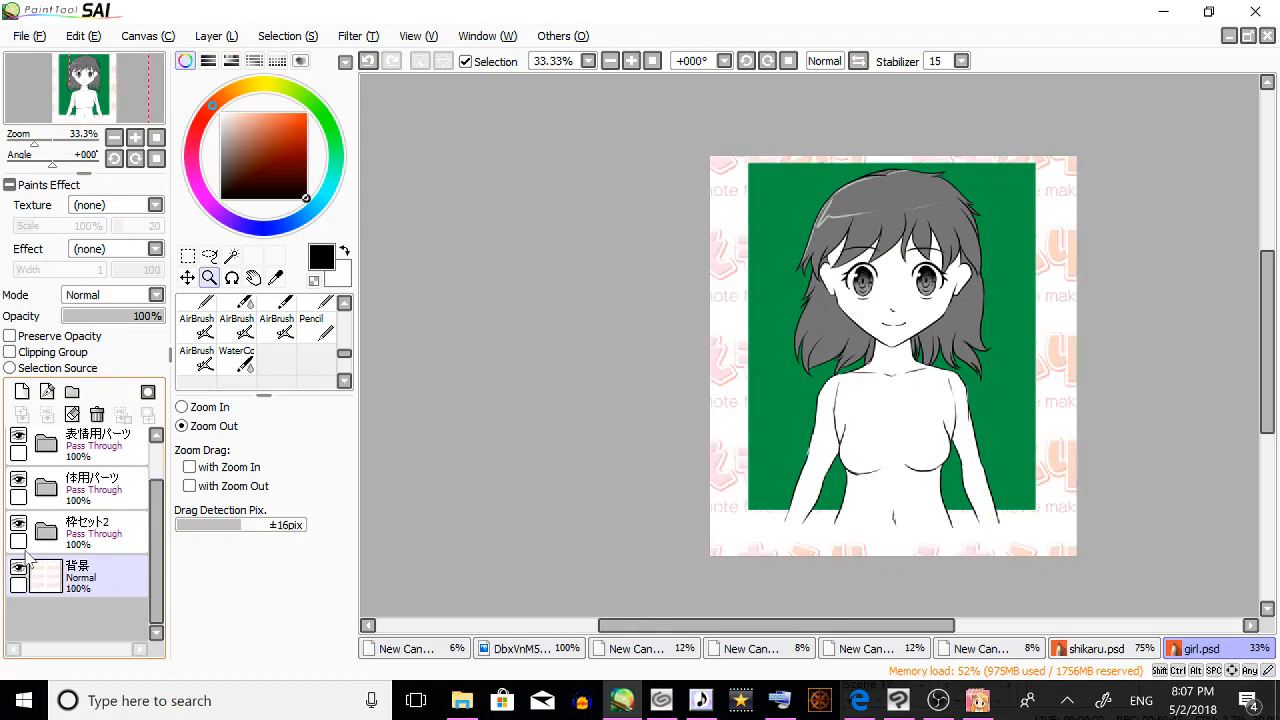
pyautogui.click(18, 524)
pyautogui.click(18, 524)
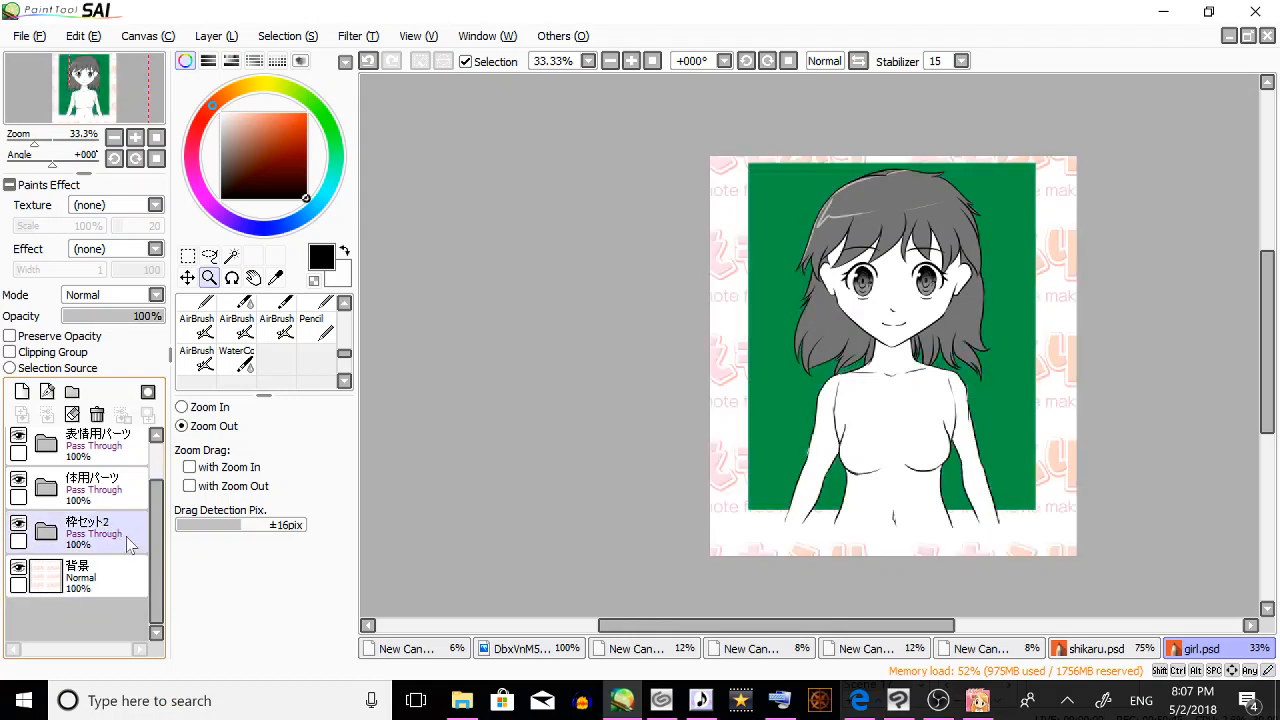
# Inspect the contents of the 体用パーツ and 表情用パーツ folders in girl.psd, collapsing each one again.
pyautogui.moveTo(157, 550); pyautogui.dragTo(157, 534)
pyautogui.click(48, 521)
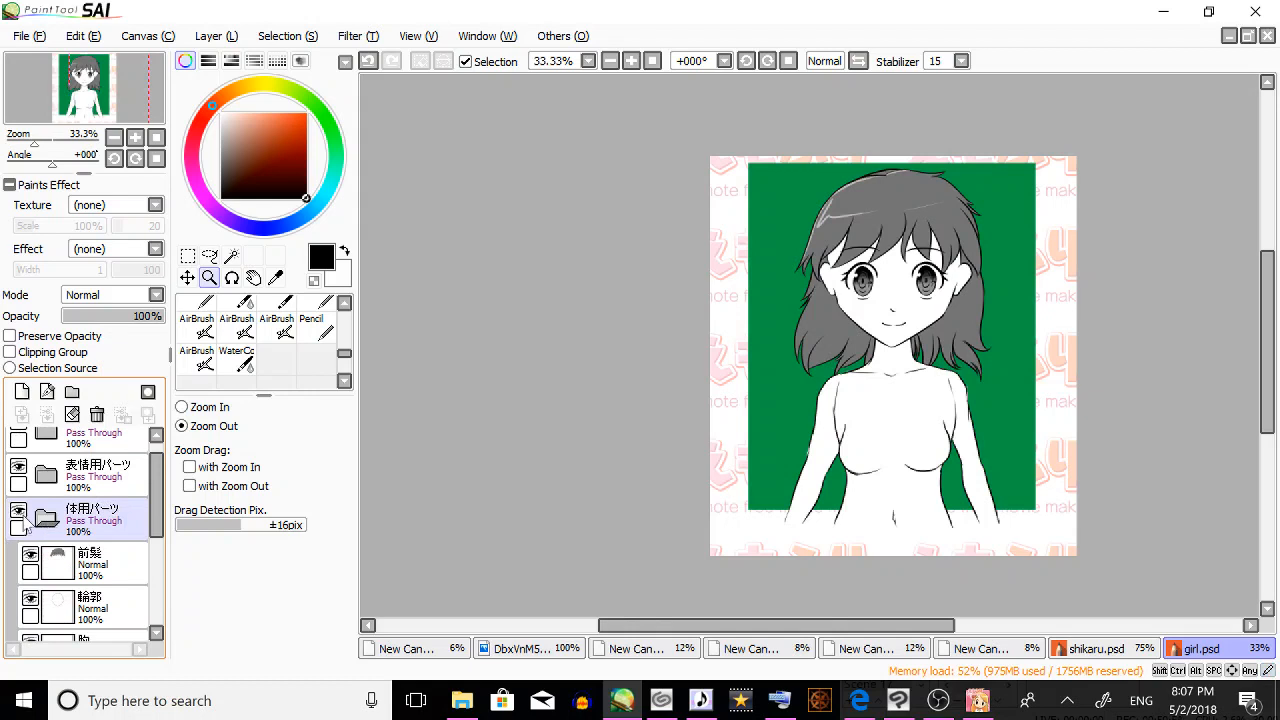
pyautogui.click(18, 512)
pyautogui.click(18, 512)
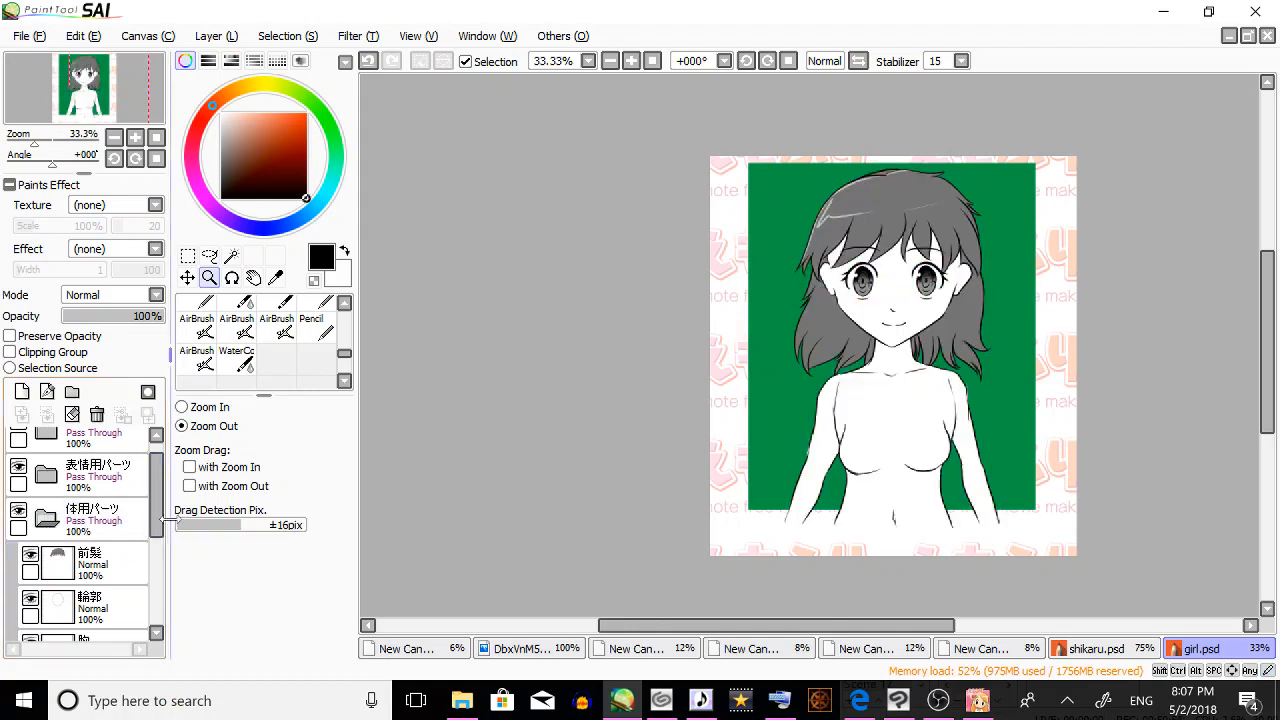
pyautogui.click(47, 518)
pyautogui.click(45, 477)
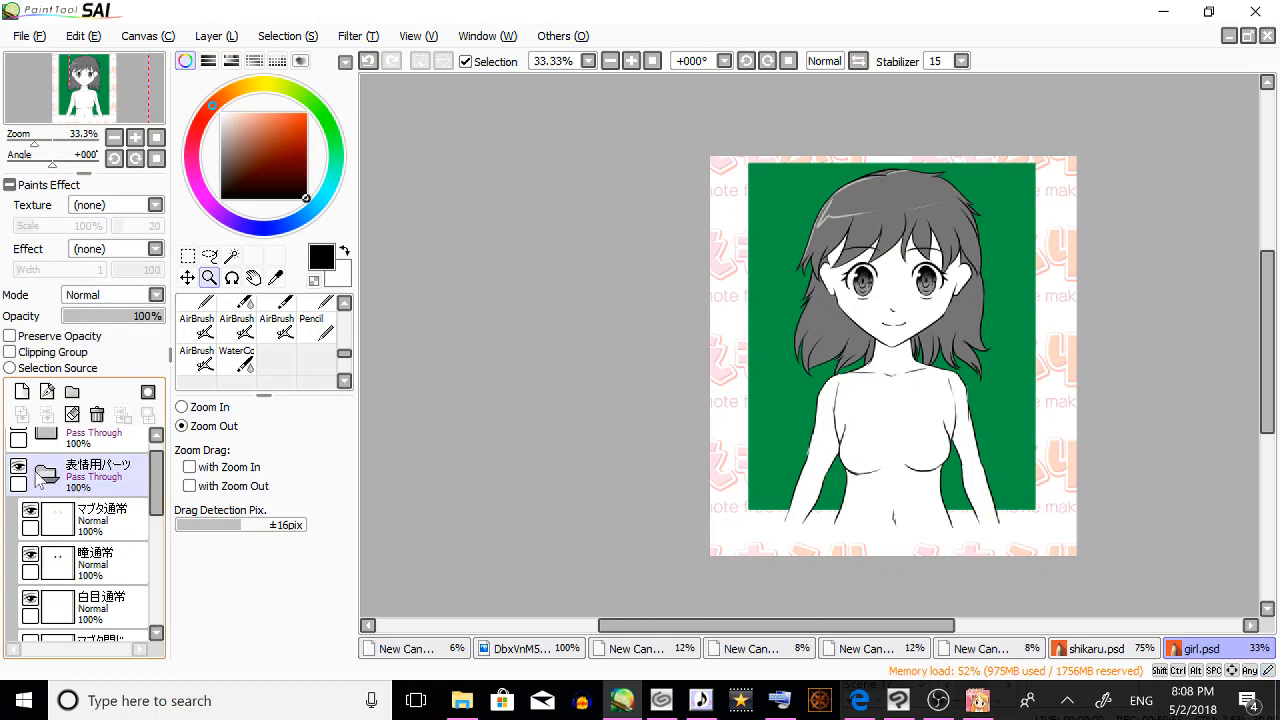
pyautogui.click(38, 475)
# Show the 設定用レイヤ folder's markers on the character, hide them again and minimize PaintTool SAI.
pyautogui.moveTo(157, 532); pyautogui.dragTo(157, 495)
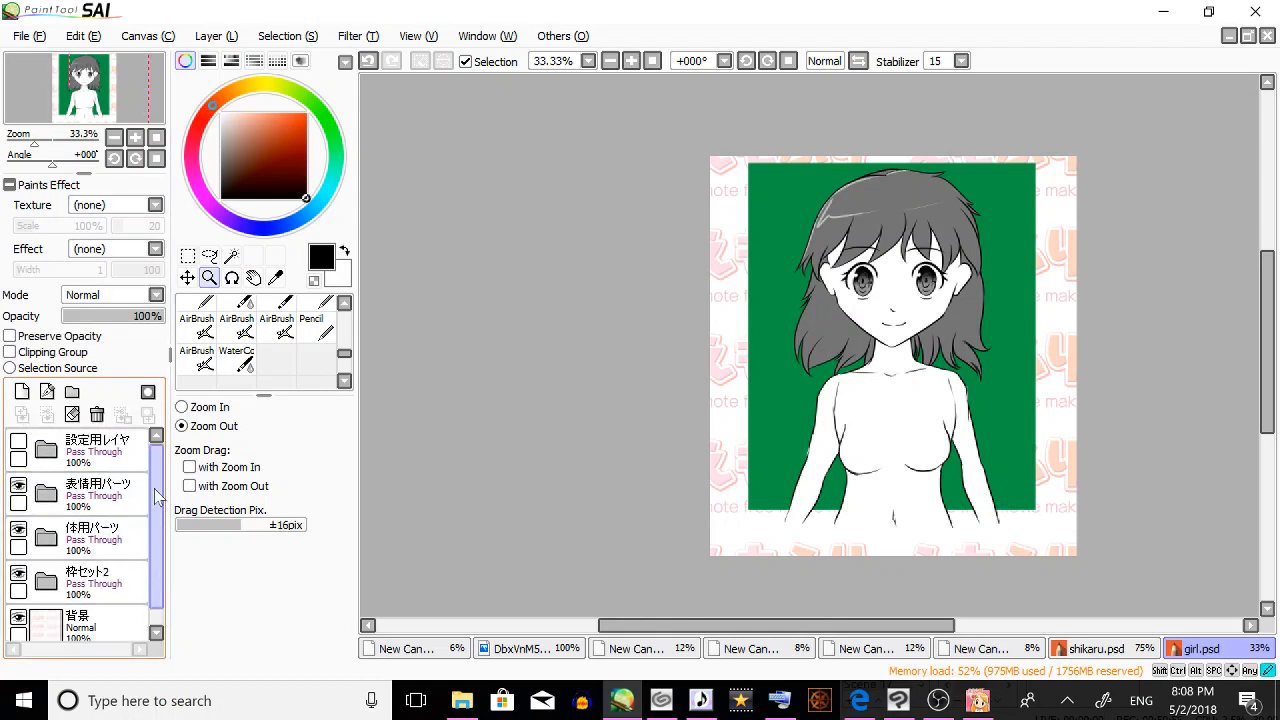
pyautogui.click(19, 442)
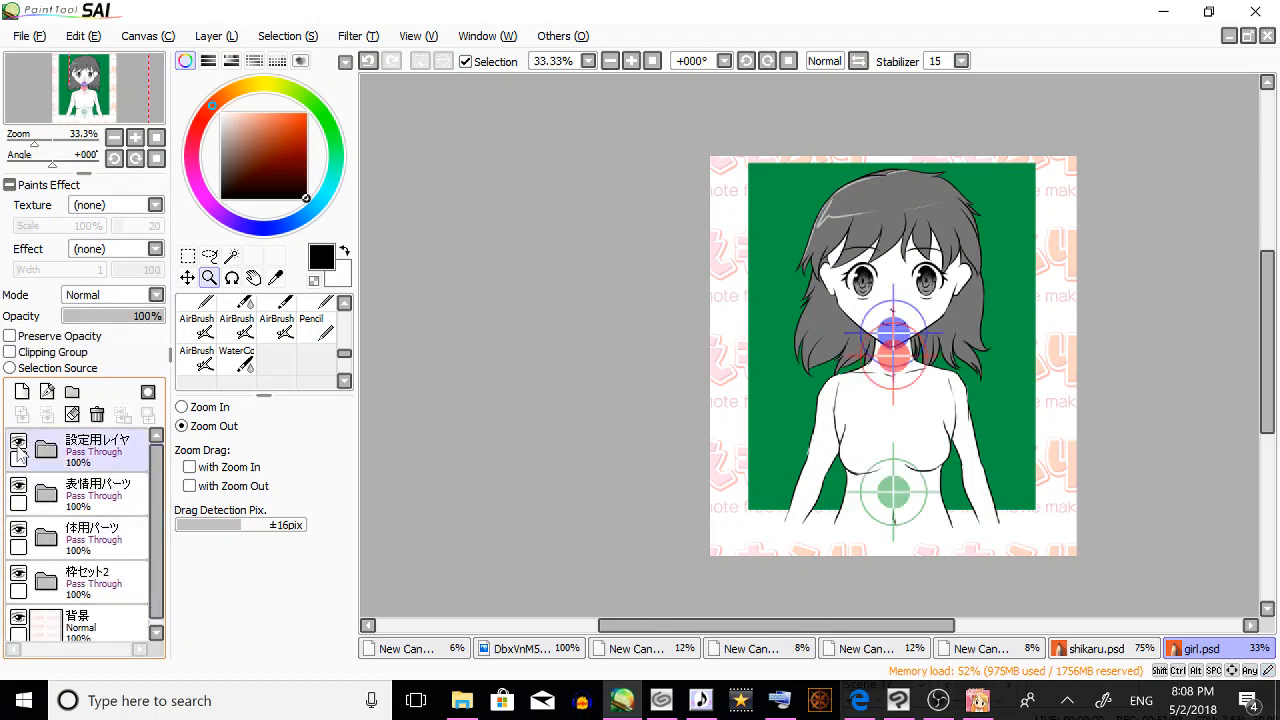
pyautogui.click(18, 446)
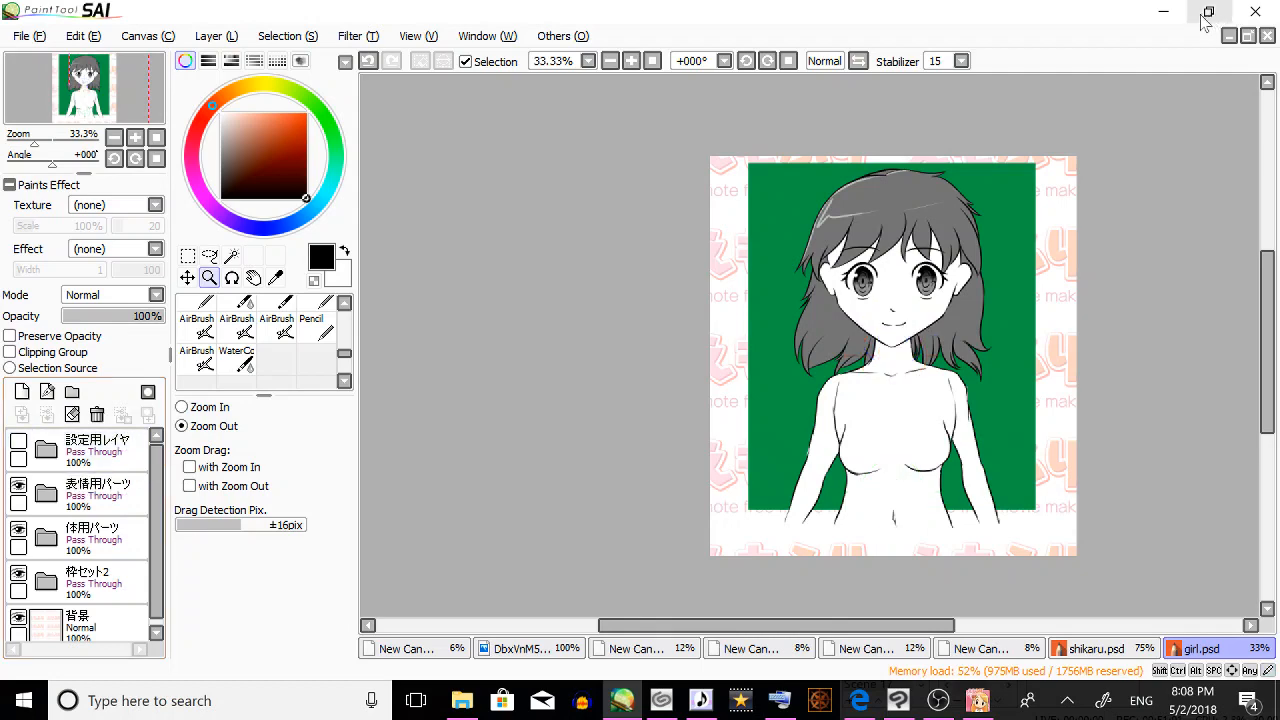
pyautogui.click(1163, 11)
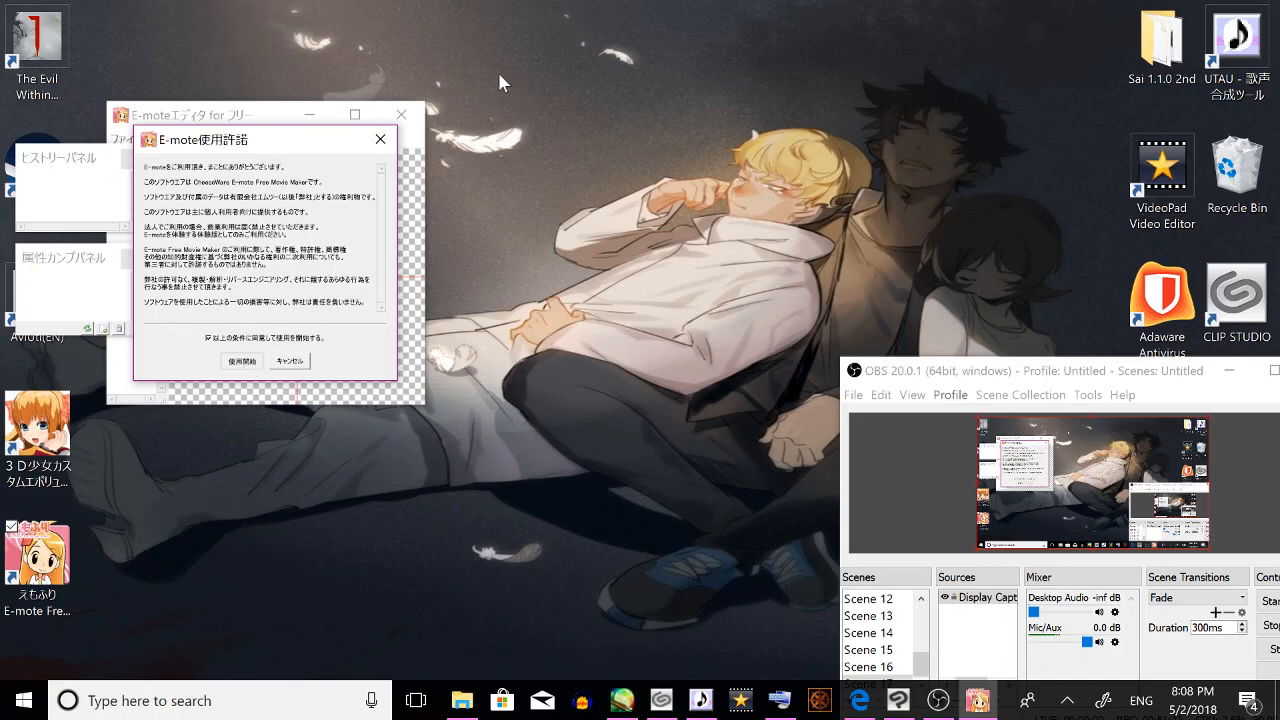
# Start using the E-mote editor, minimize the browser with the tutorial page and maximize the editor window.
pyautogui.click(516, 275)
pyautogui.moveTo(311, 150); pyautogui.dragTo(643, 91)
pyautogui.click(565, 305)
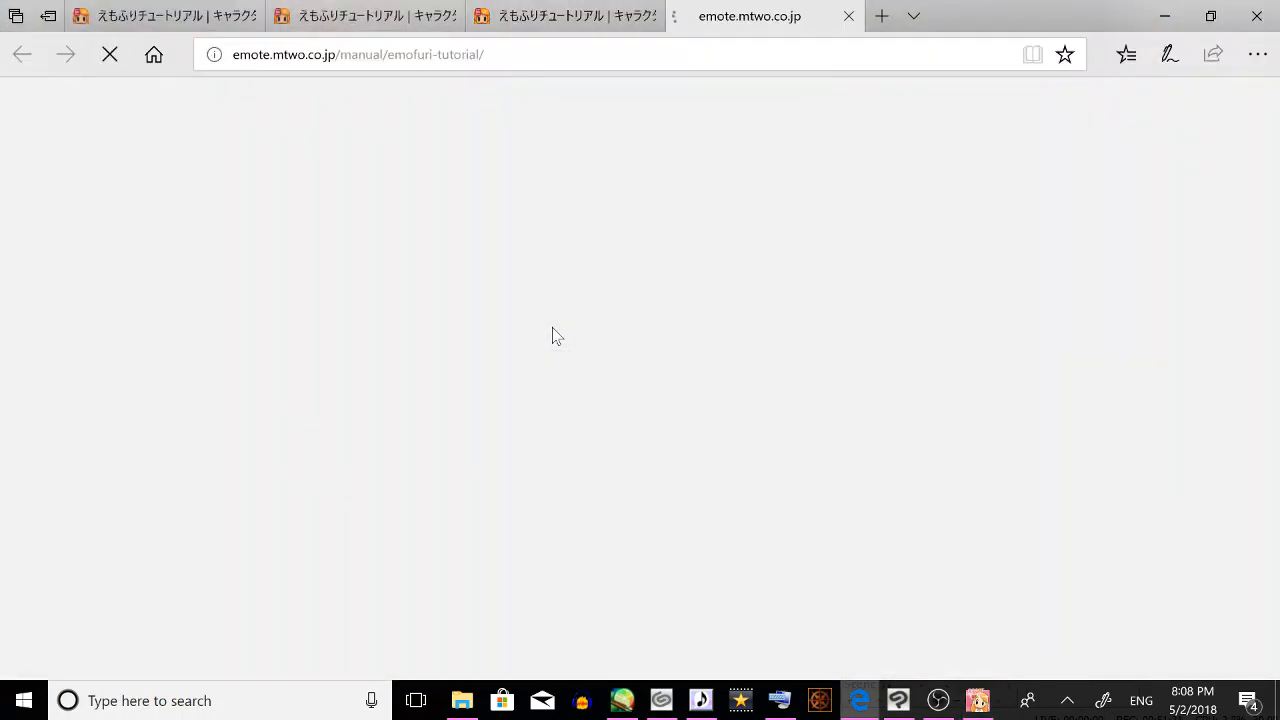
pyautogui.click(1165, 16)
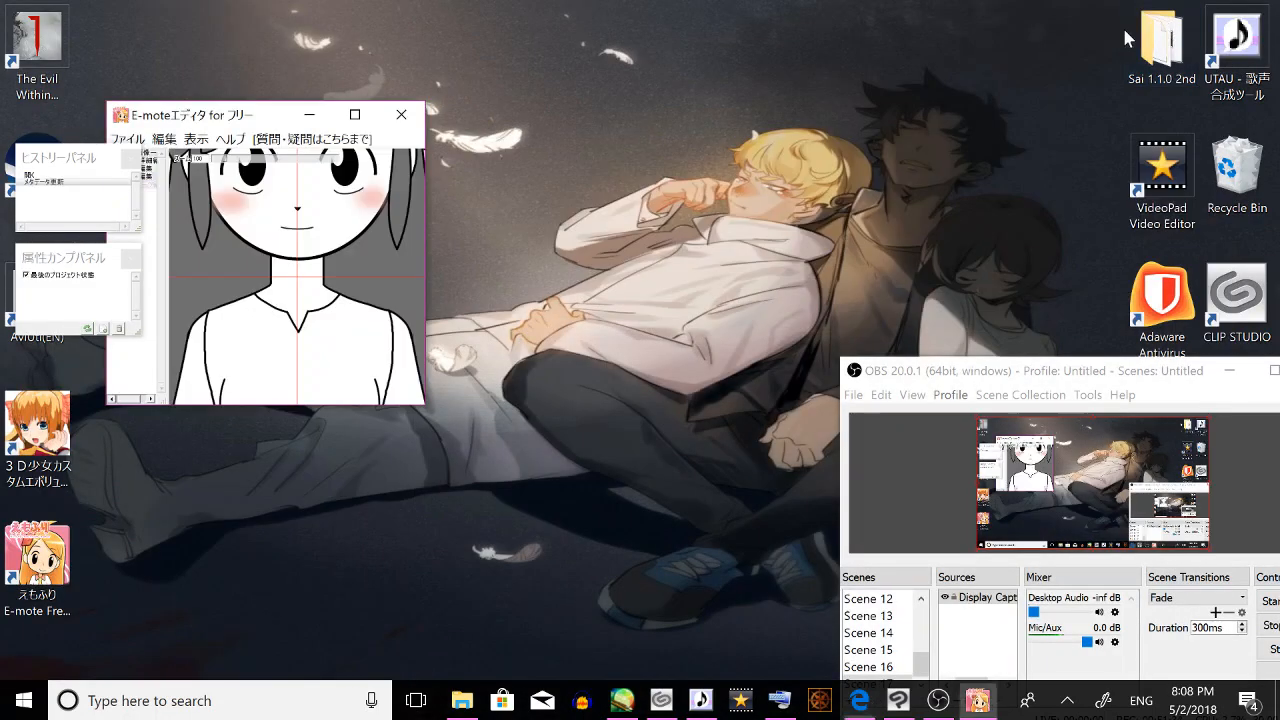
pyautogui.click(354, 114)
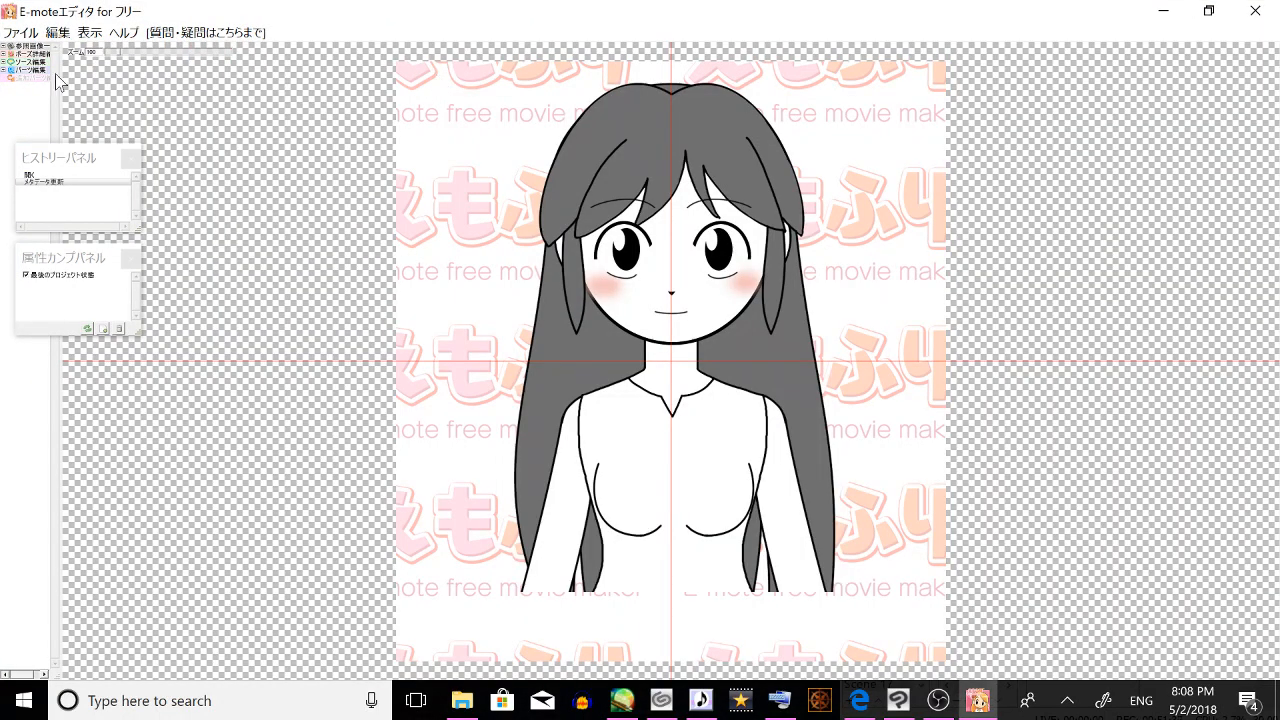
# Expand the pose details section of the default character, preview the first basic sample timeline and dismiss the crash message.
pyautogui.click(3, 54)
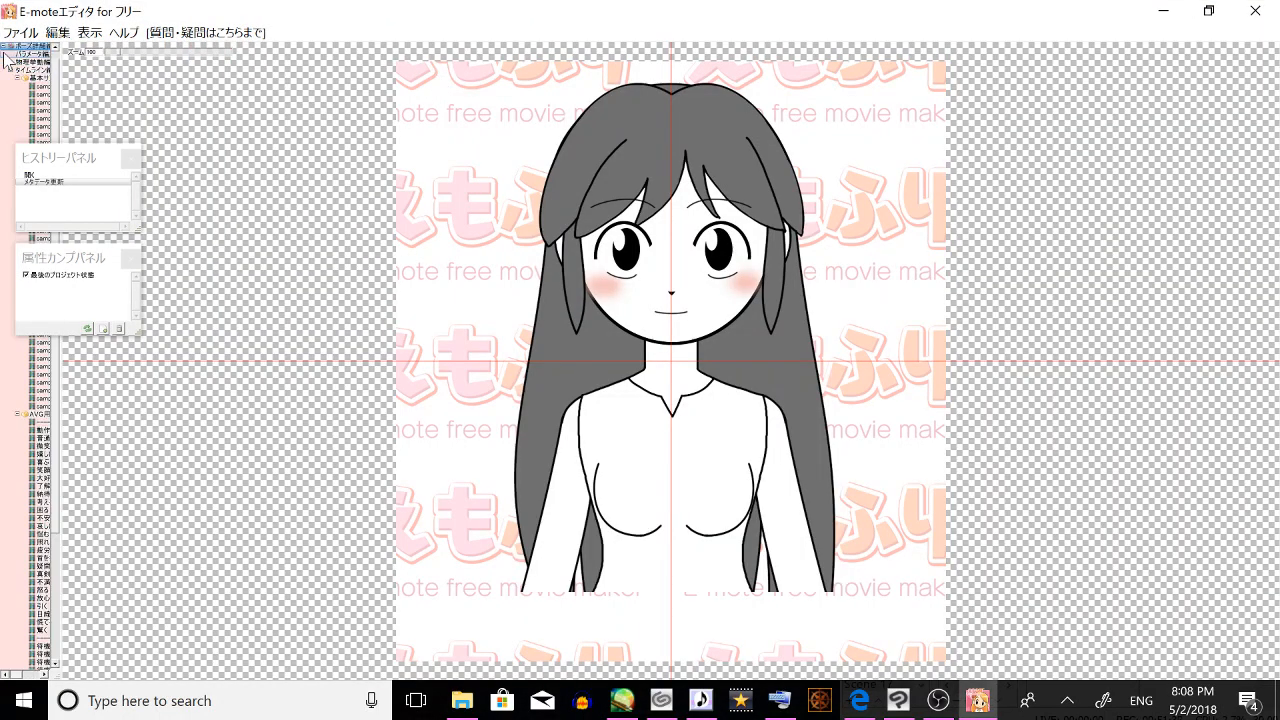
pyautogui.click(50, 87)
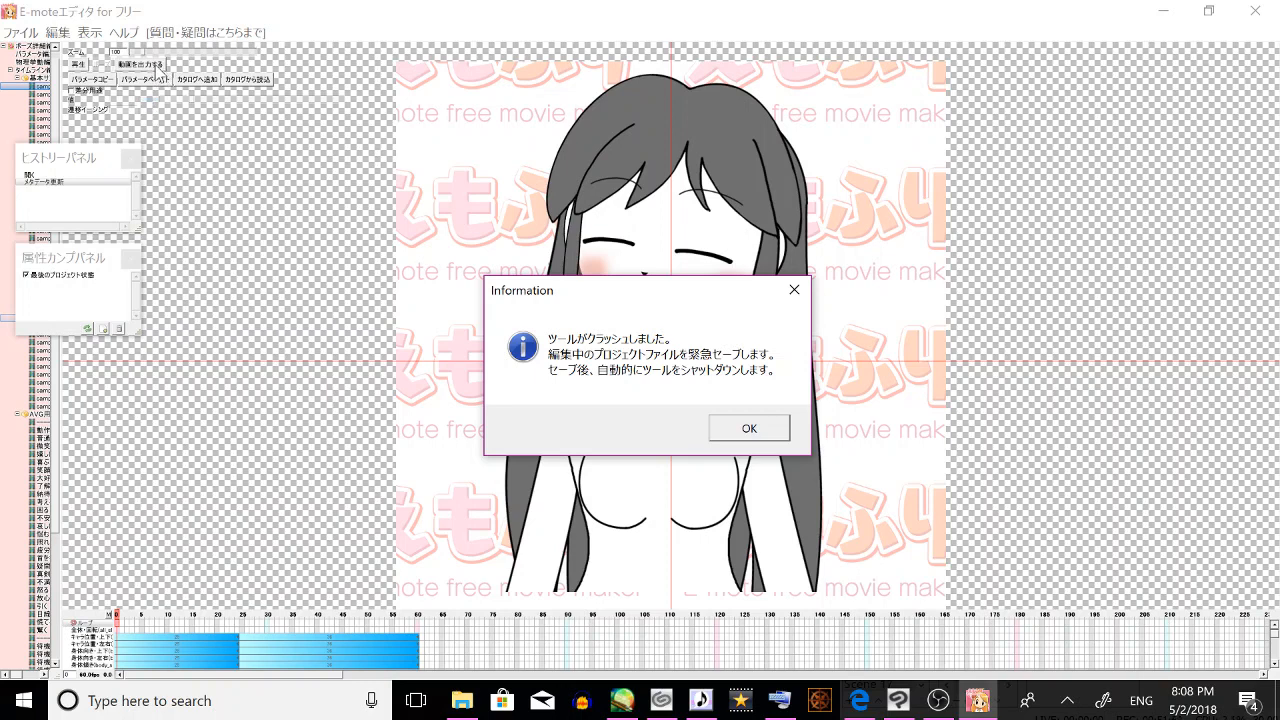
pyautogui.click(757, 433)
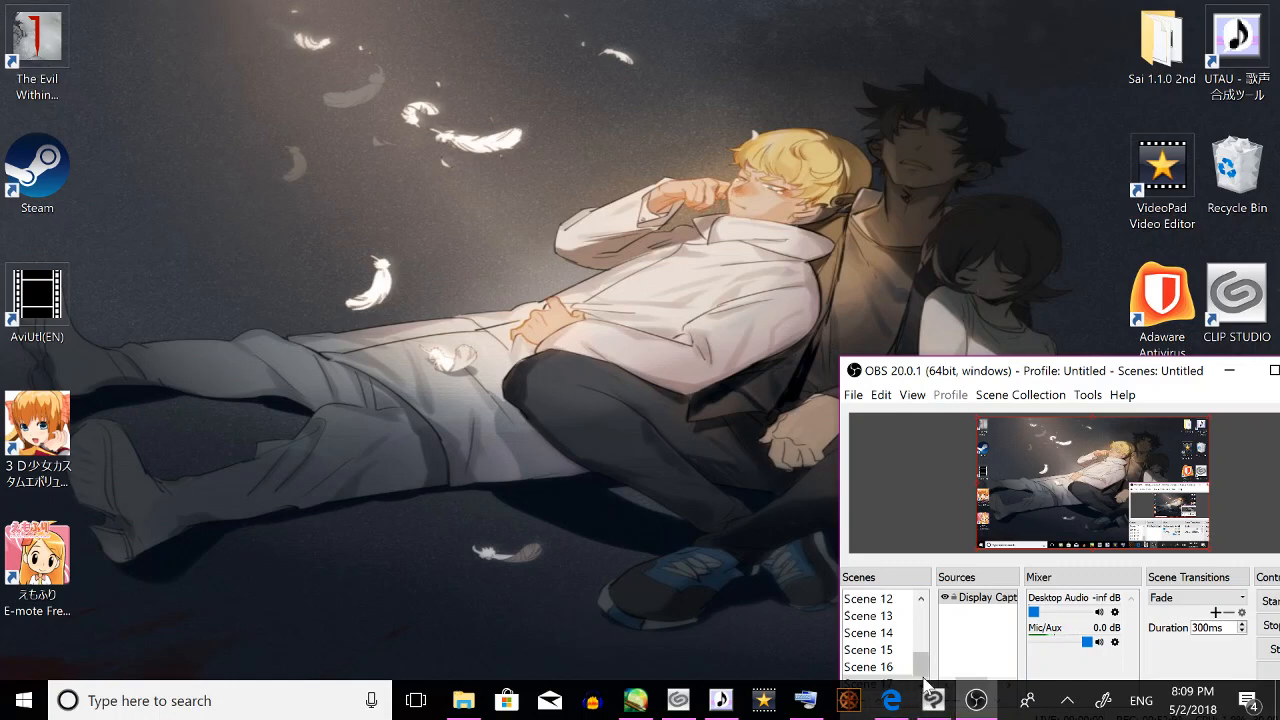
# Review girl.psd in PaintTool SAI once more, return to the desktop and move the OBS window toward the middle of the screen.
pyautogui.click(638, 704)
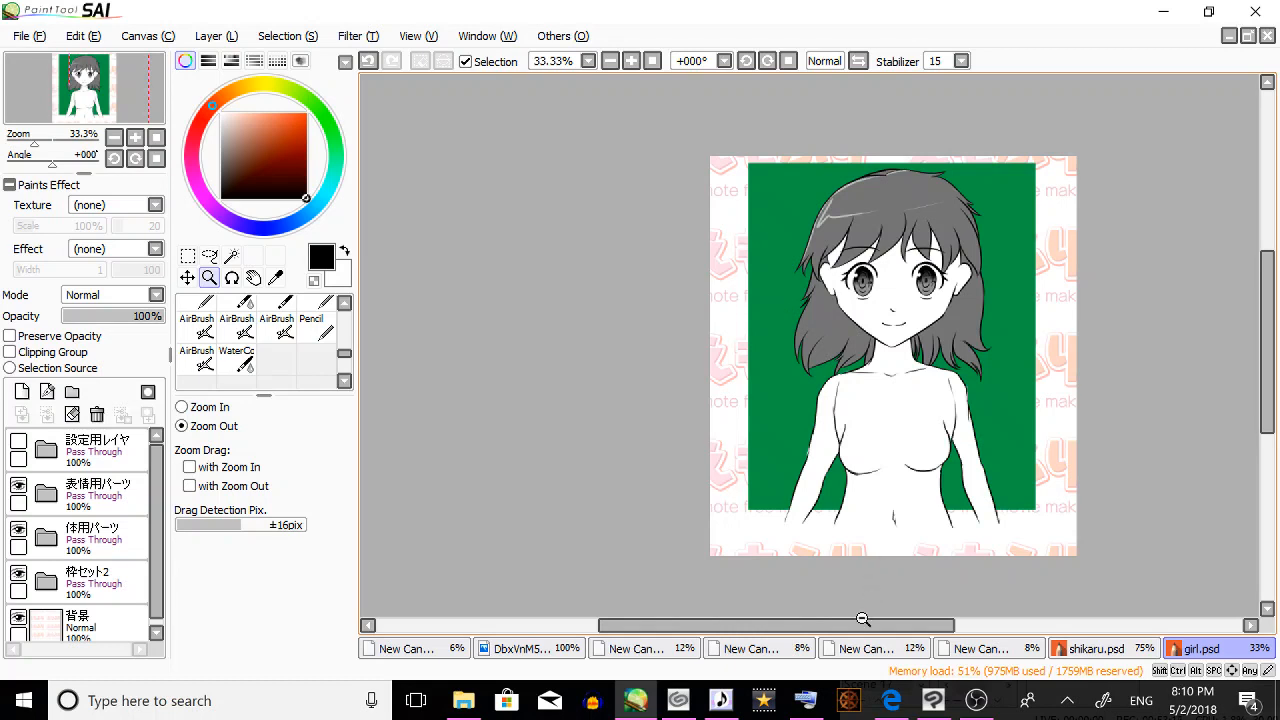
pyautogui.moveTo(858, 632); pyautogui.dragTo(920, 625)
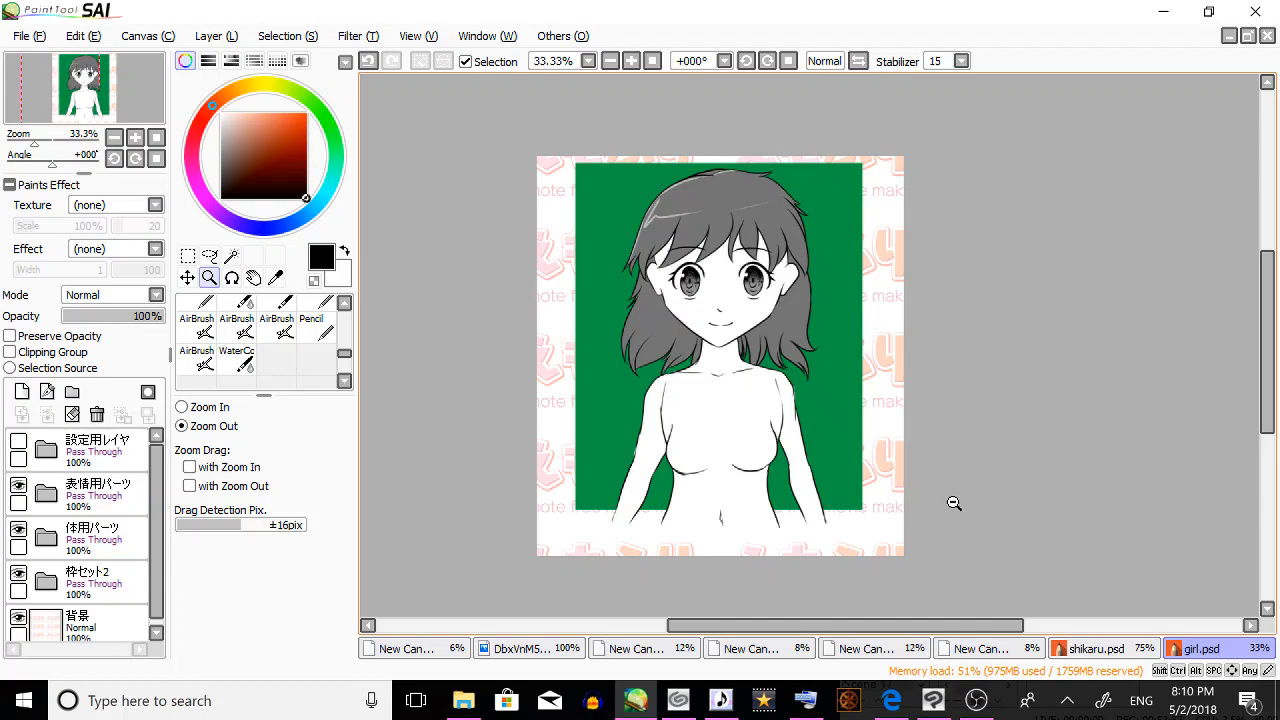
pyautogui.click(1163, 11)
pyautogui.moveTo(1098, 372); pyautogui.dragTo(795, 175)
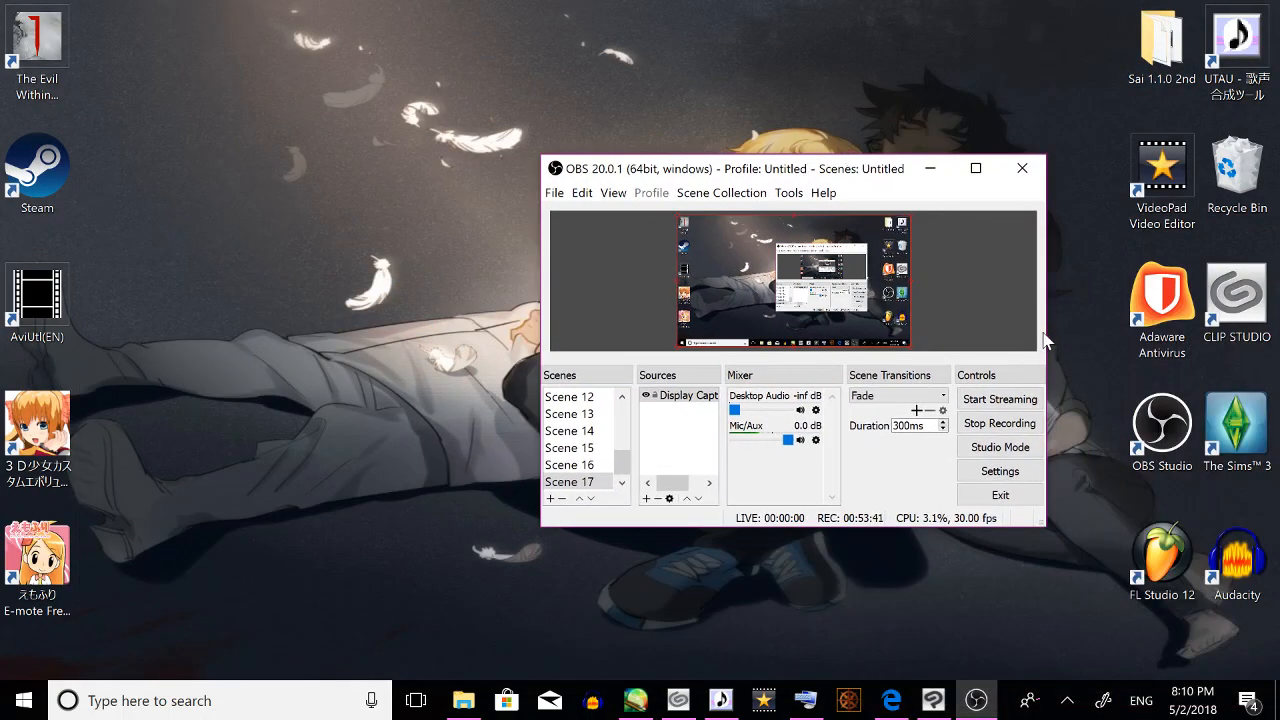